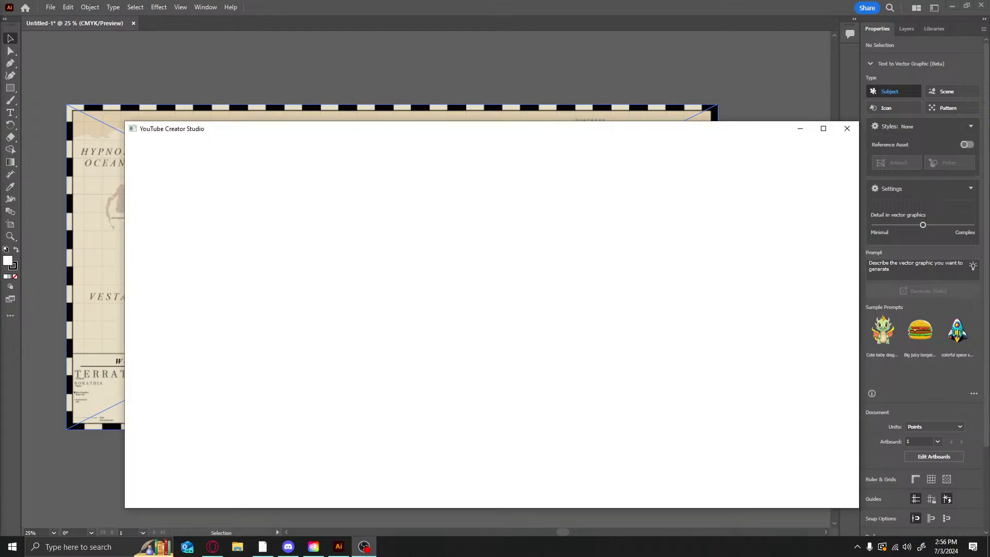
pyautogui.moveTo(384, 121); pyautogui.dragTo(0, 167)
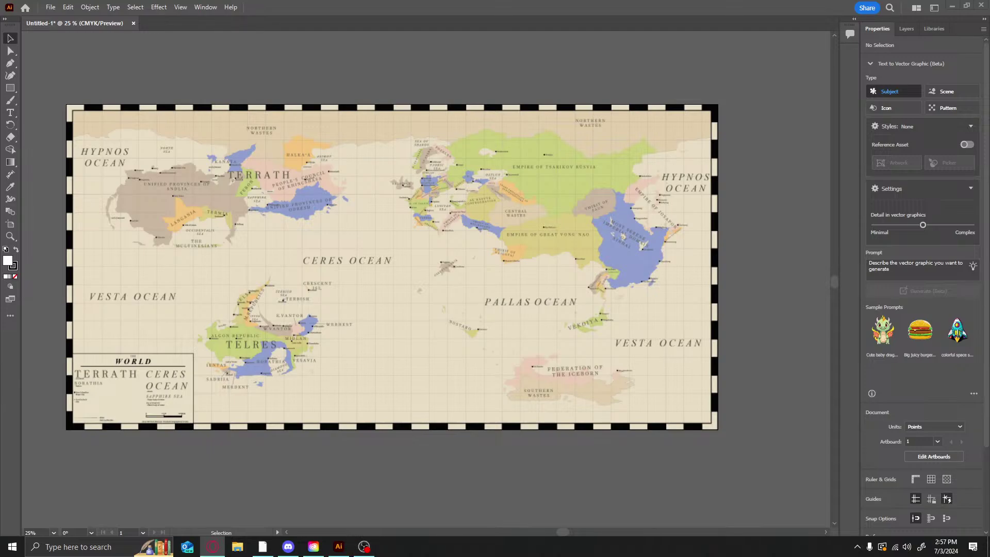
pyautogui.click(288, 546)
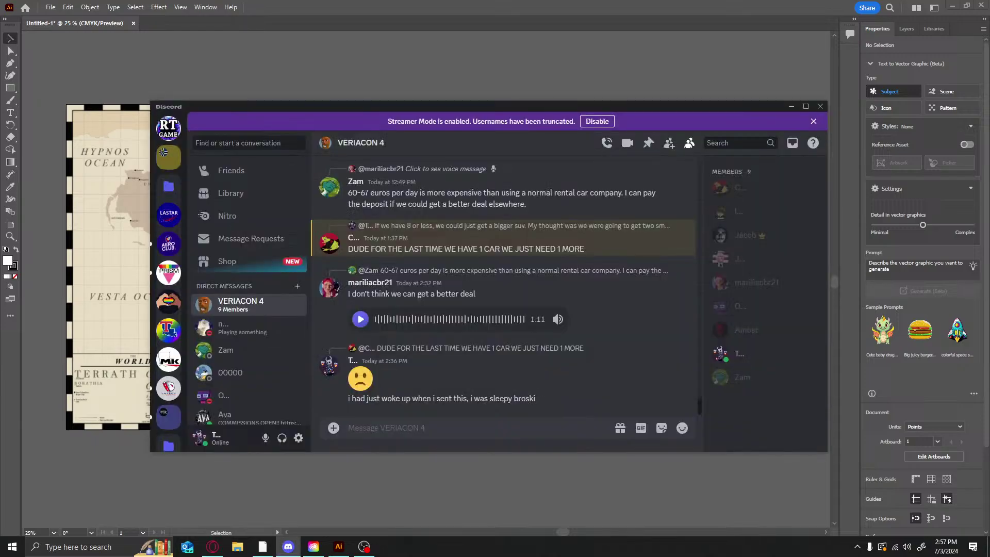
pyautogui.click(288, 546)
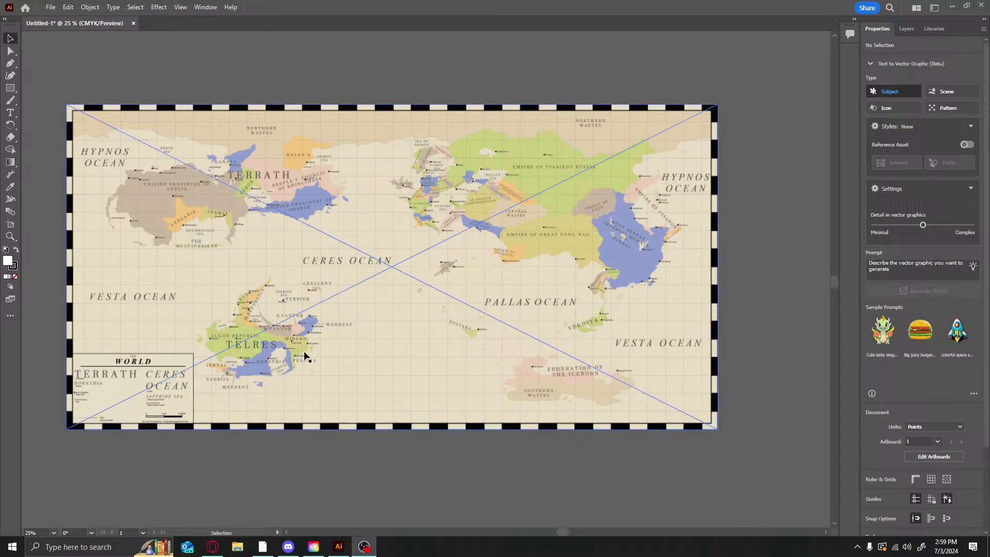
# Switch to Discord and open the announcements channel of the World of Laurenthia server
pyautogui.click(288, 546)
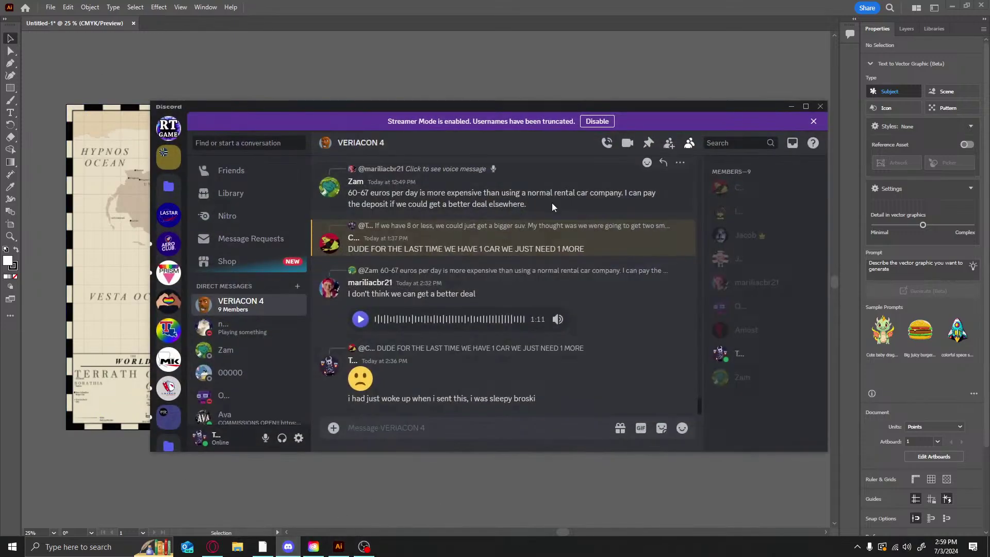
pyautogui.scroll(2, 175, 204)
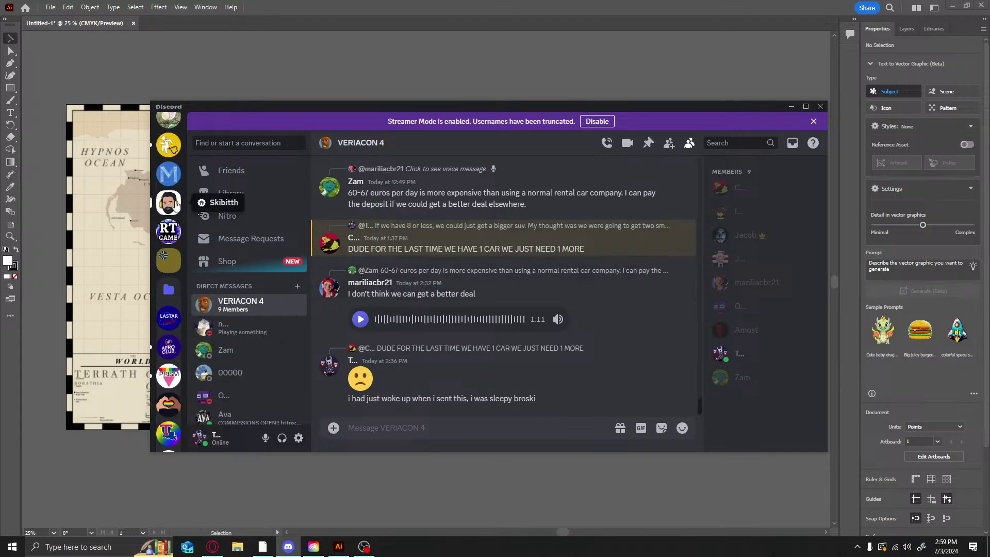
pyautogui.click(175, 204)
pyautogui.scroll(4, 172, 242)
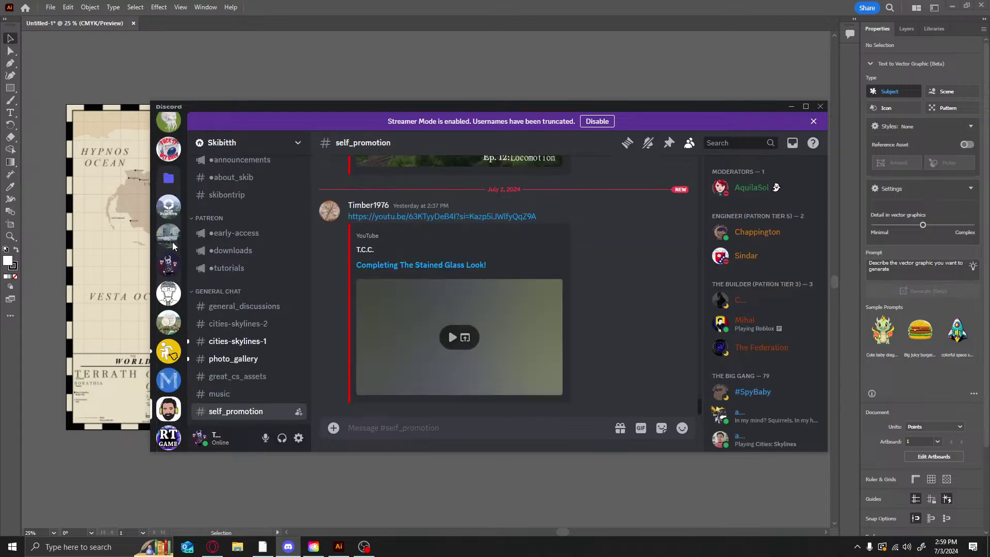
pyautogui.scroll(2, 173, 335)
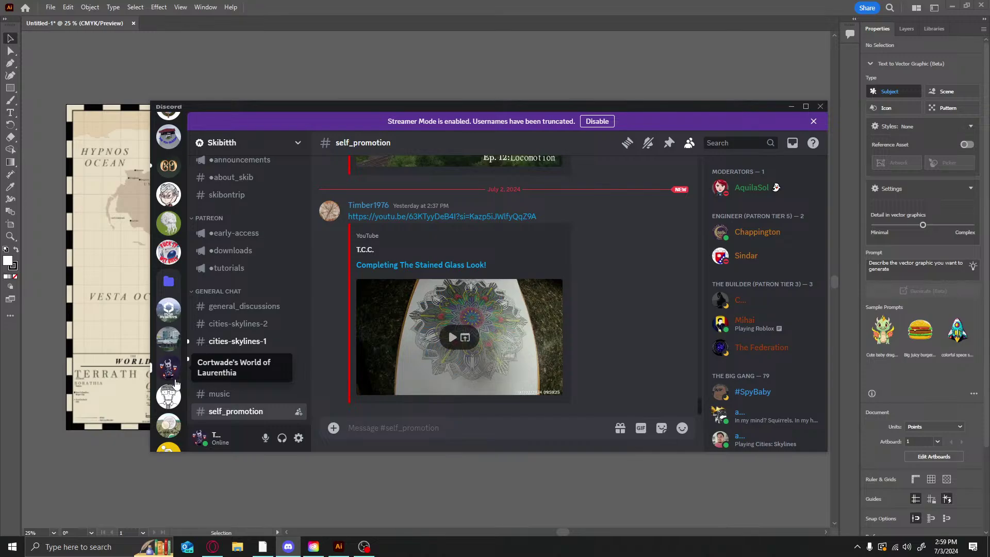
pyautogui.click(176, 383)
pyautogui.scroll(-2, 170, 361)
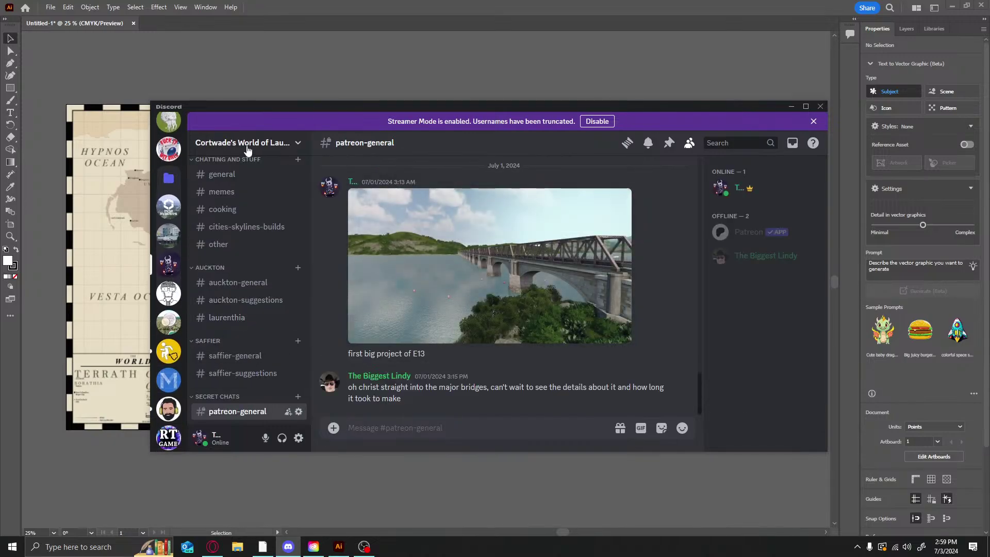
pyautogui.scroll(3, 252, 186)
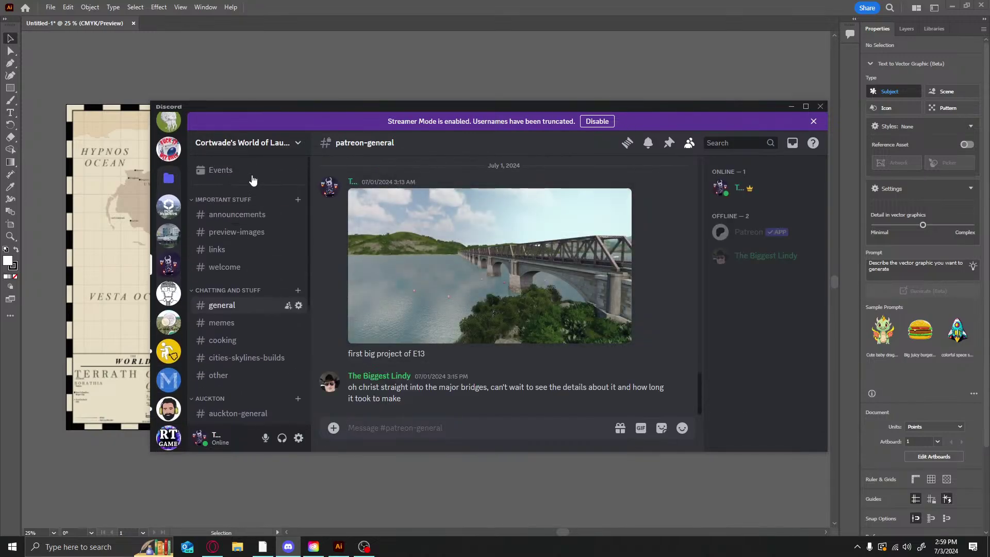
pyautogui.click(237, 214)
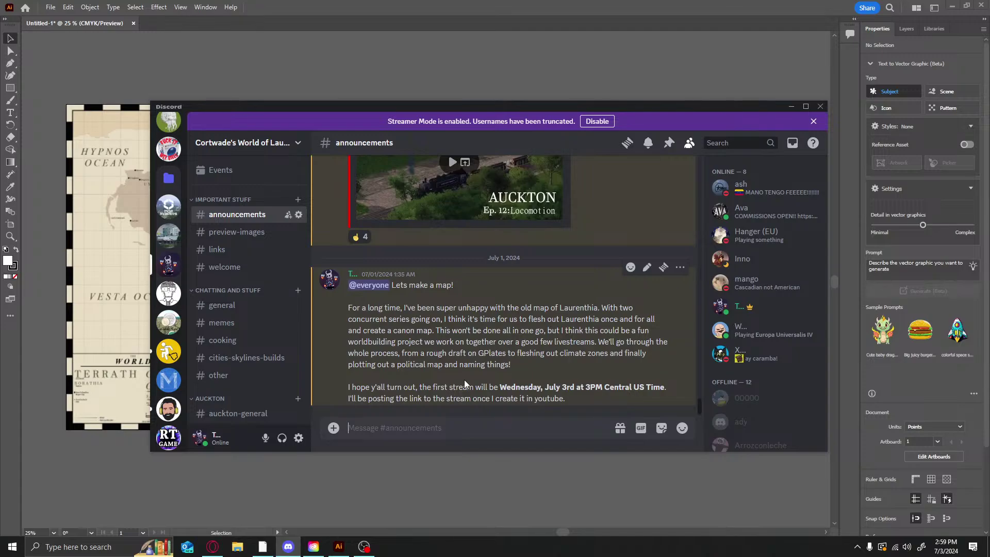
pyautogui.write('@ever')
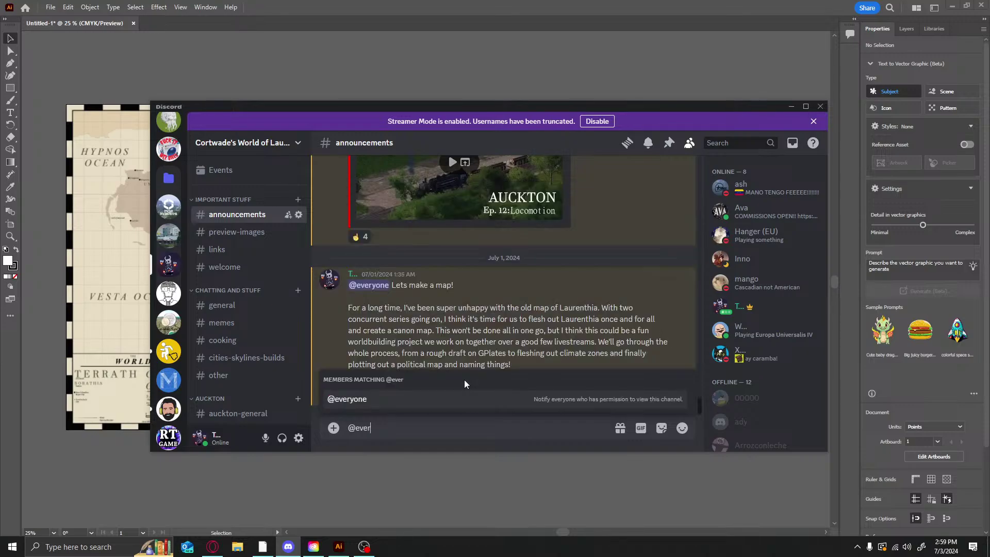
pyautogui.press('Tab')
pyautogui.write('St')
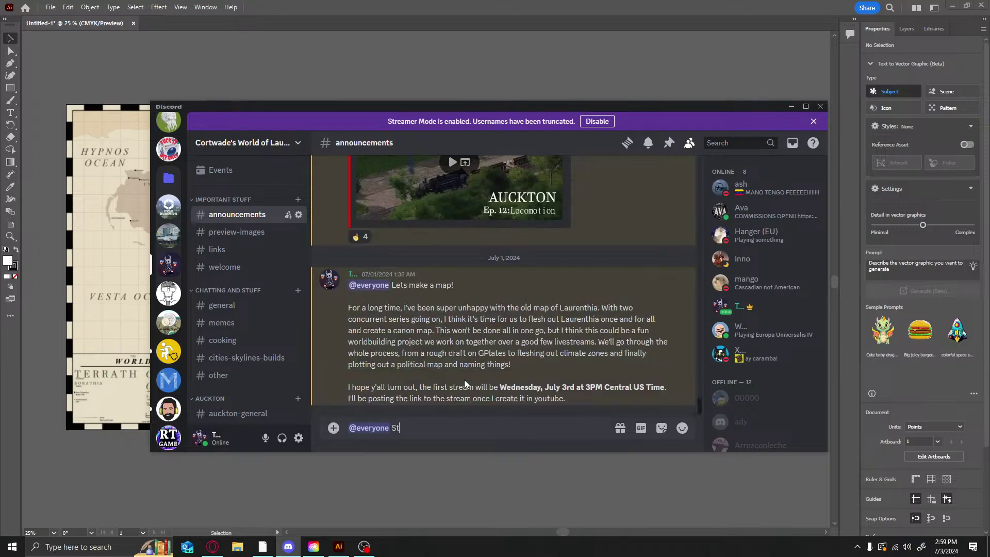
pyautogui.write('ream is up now!')
pyautogui.press('Return')
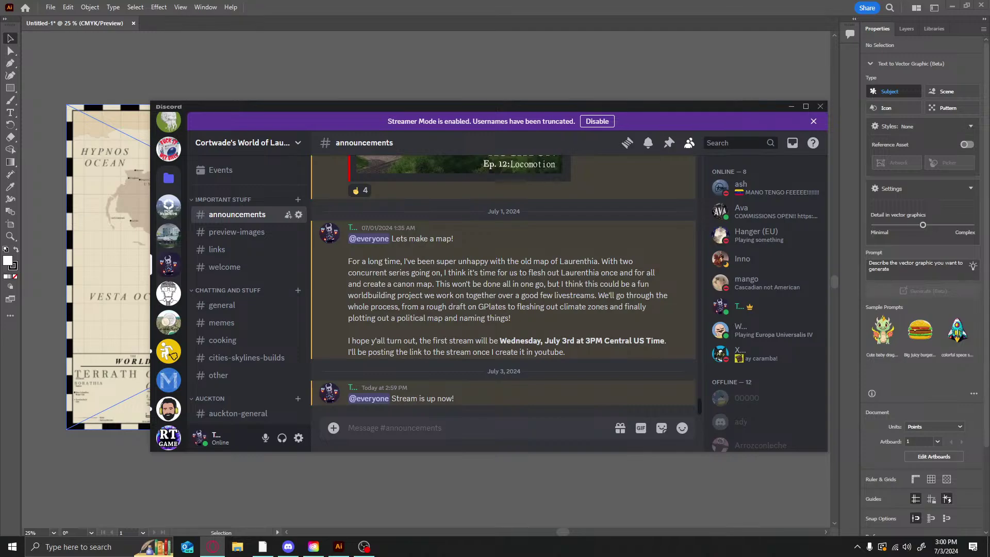
pyautogui.click(429, 431)
pyautogui.write('https://www.youtube.com/watch?v=TKKKtZAZZ7I')
pyautogui.press('Return')
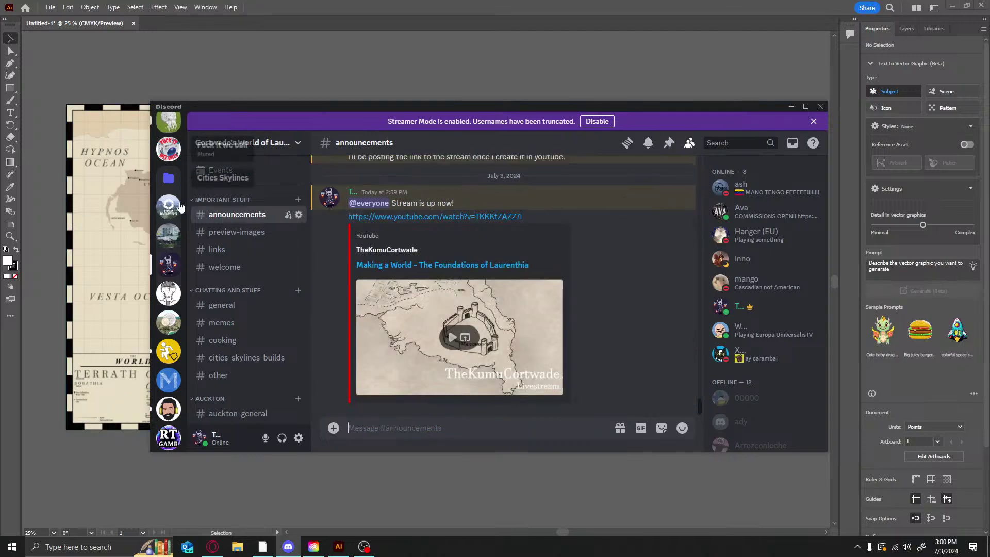
# Draft the message "Making a map of my" in the Gilded Destiny server's other-games channel and move the Discord window off the map
pyautogui.scroll(3, 168, 289)
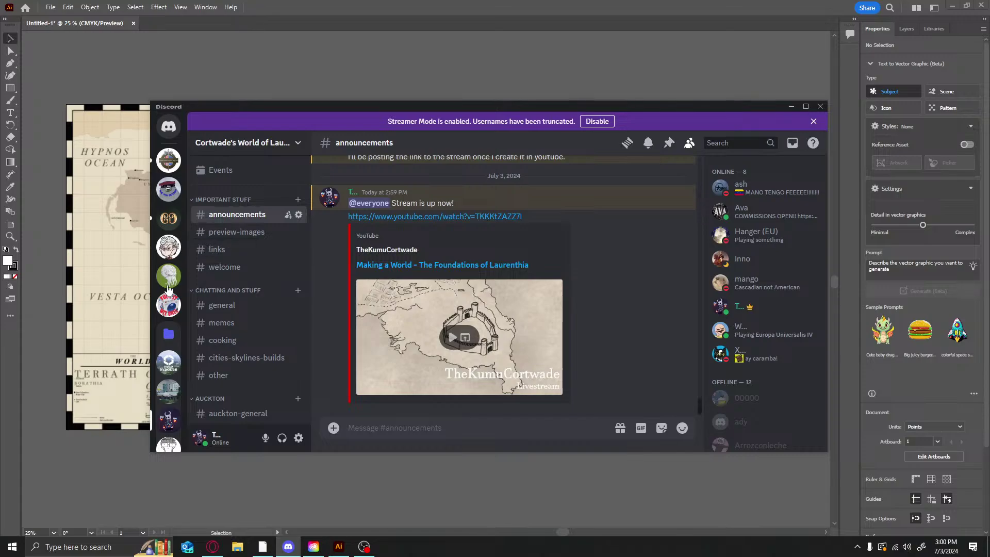
pyautogui.click(168, 218)
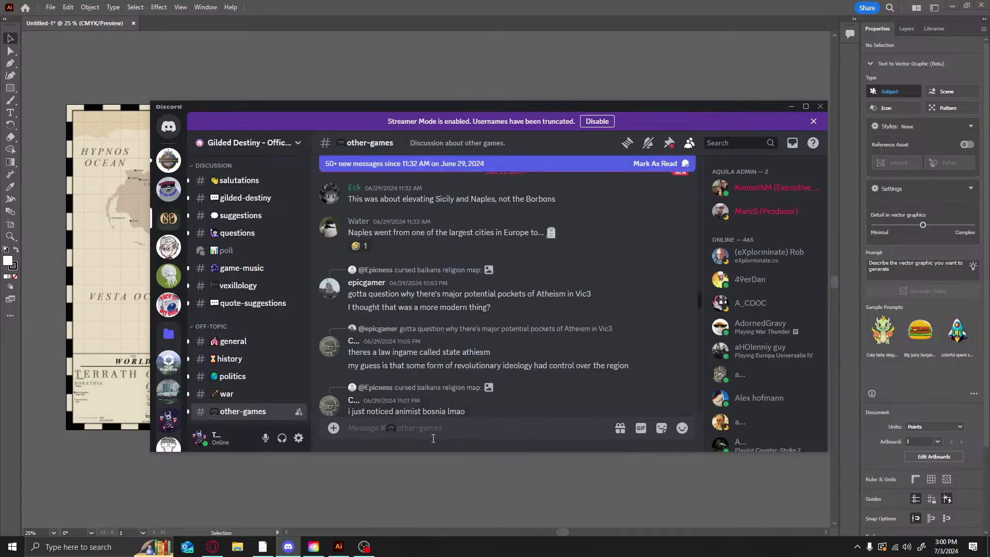
pyautogui.write('Making a map of my')
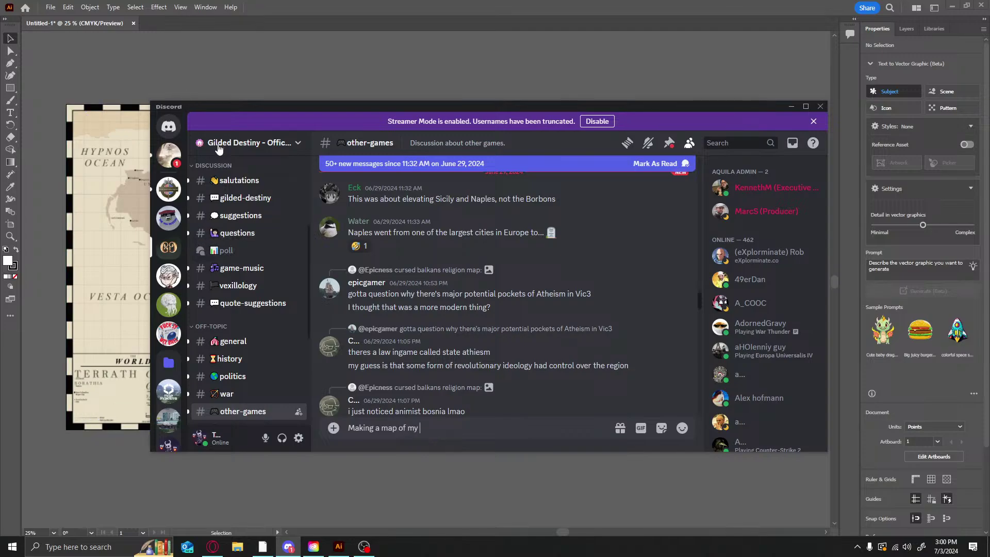
pyautogui.moveTo(240, 107); pyautogui.dragTo(0, 111)
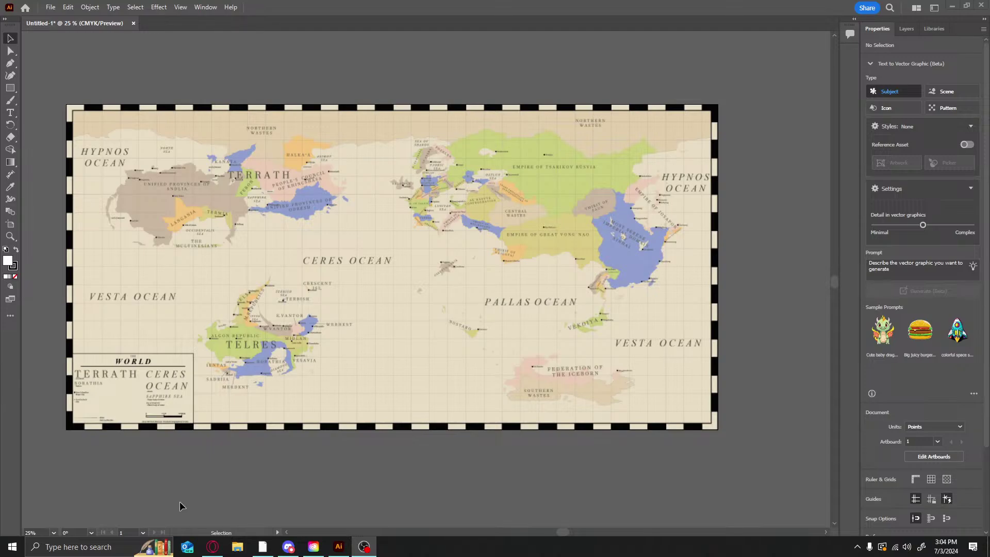
# Find and launch the GPlates application
pyautogui.click(98, 546)
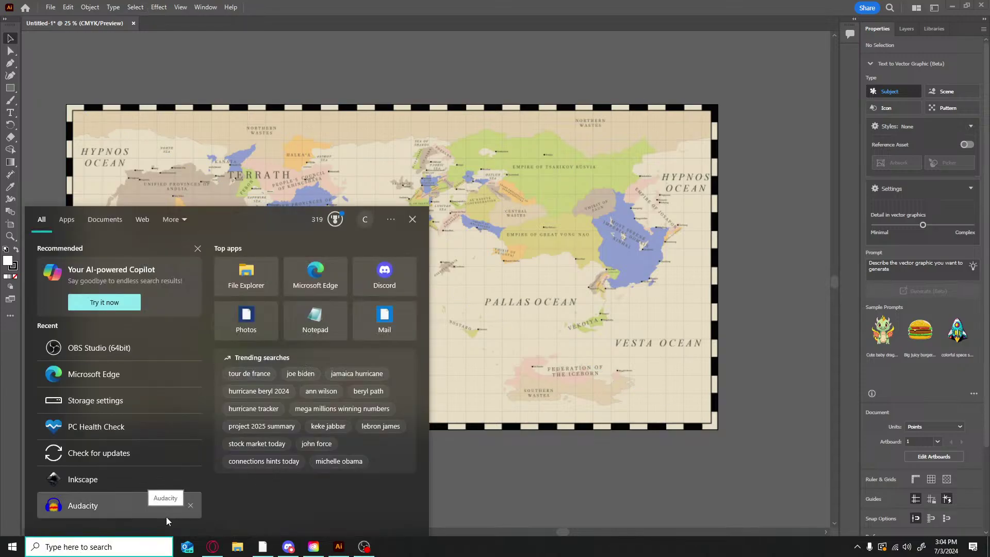
pyautogui.write('gplate')
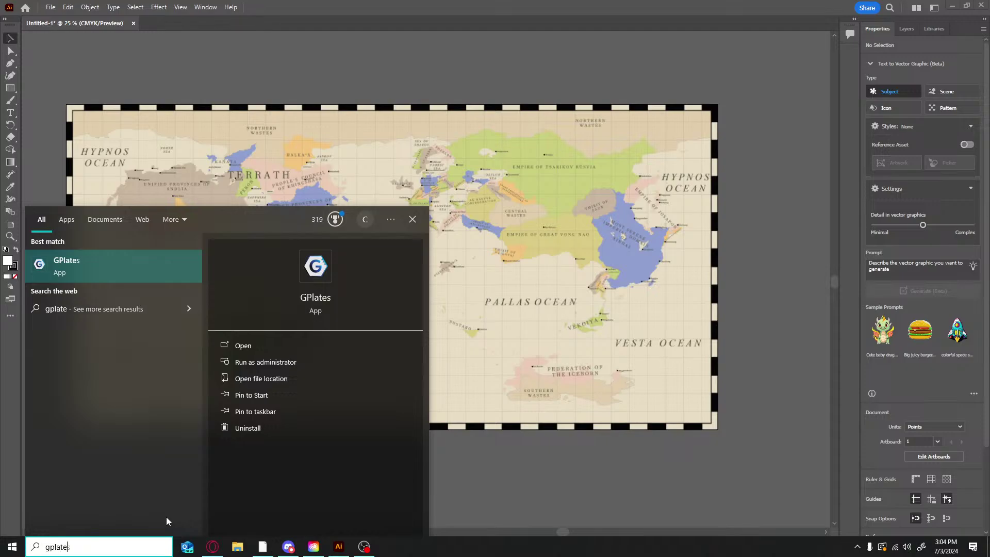
pyautogui.press('Return')
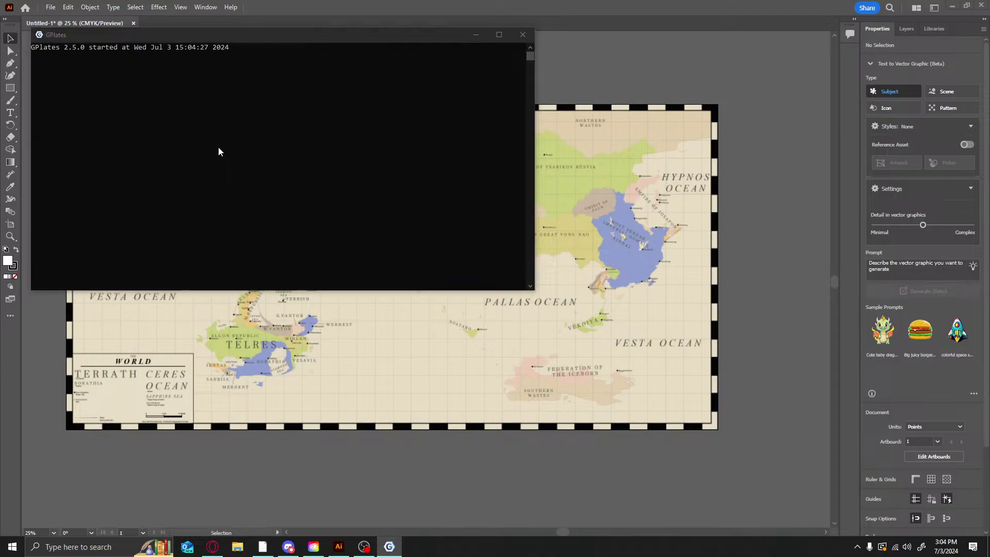
# Return to Illustrator and examine the Telres continent and its surrounding seas on the old world map
pyautogui.click(427, 475)
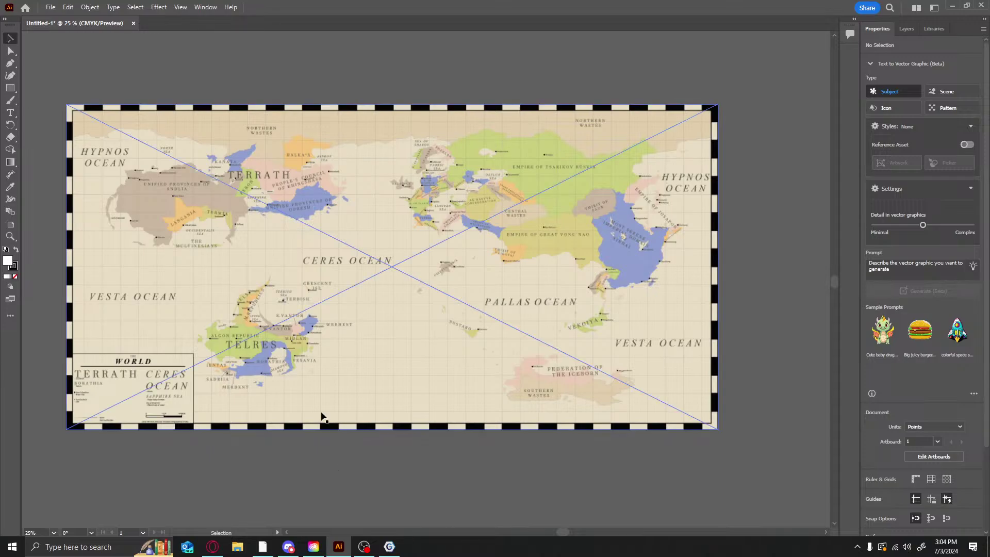
pyautogui.hscroll(-1, 402, 443)
pyautogui.scroll(8, 520, 461)
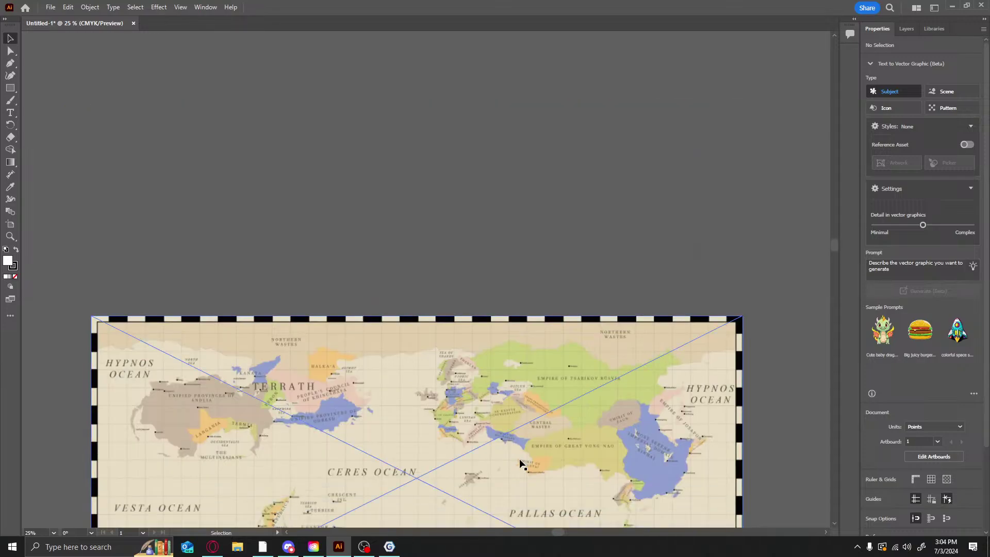
pyautogui.scroll(-8, 520, 462)
pyautogui.keyDown('alt'); pyautogui.scroll(2, 357, 472); pyautogui.keyUp('alt')
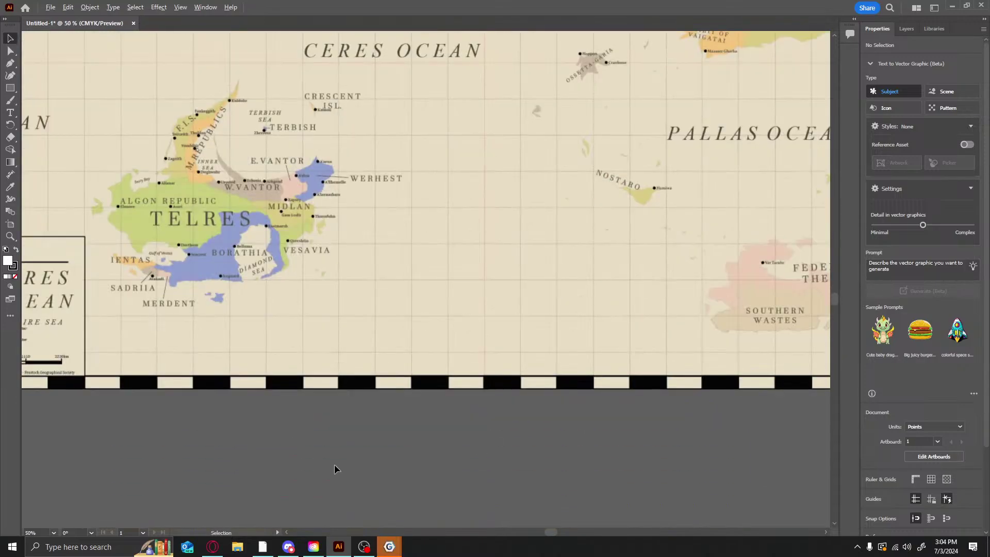
pyautogui.scroll(5, 334, 464)
pyautogui.keyDown('alt'); pyautogui.scroll(2, 165, 441); pyautogui.keyUp('alt')
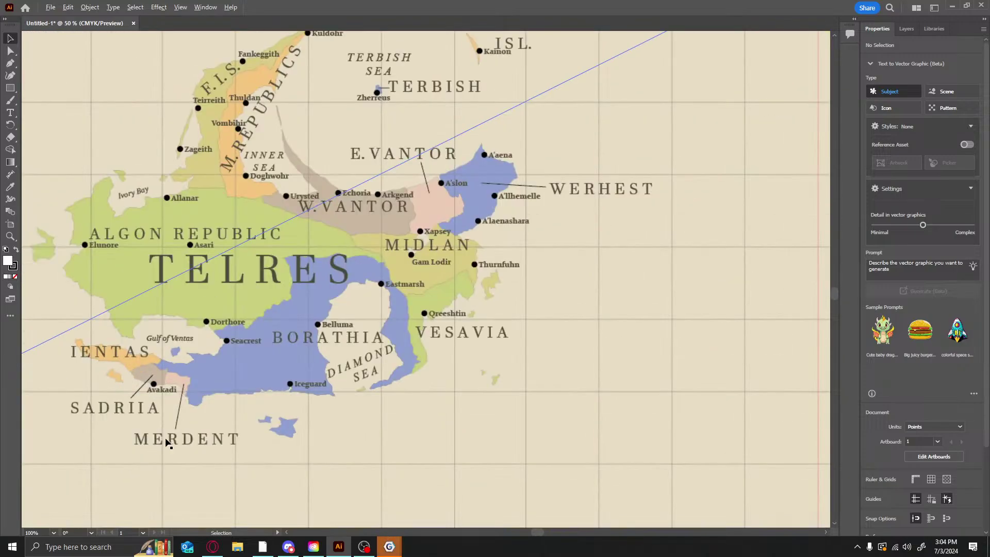
pyautogui.scroll(12, 165, 441)
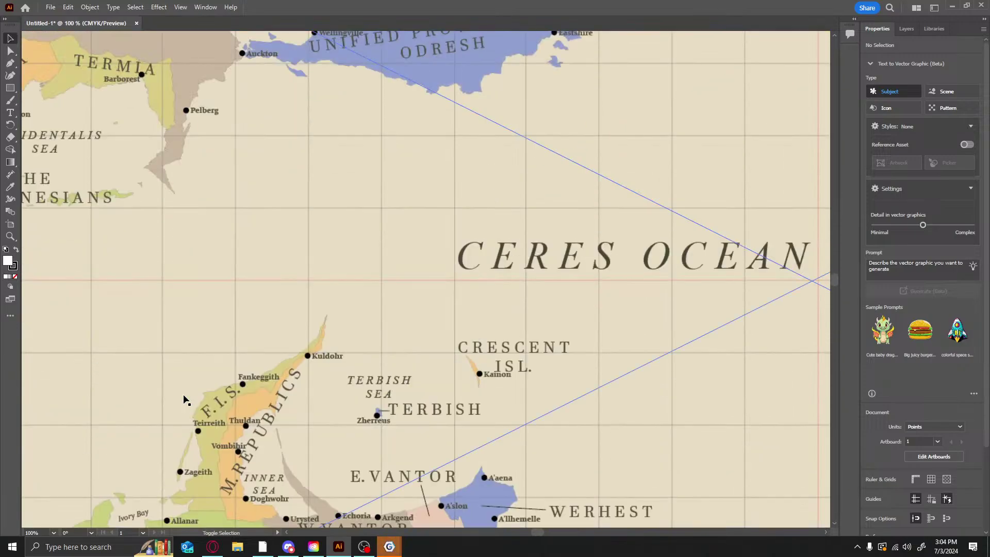
pyautogui.scroll(-9, 184, 399)
pyautogui.keyDown('alt'); pyautogui.scroll(-2, 197, 363); pyautogui.keyUp('alt')
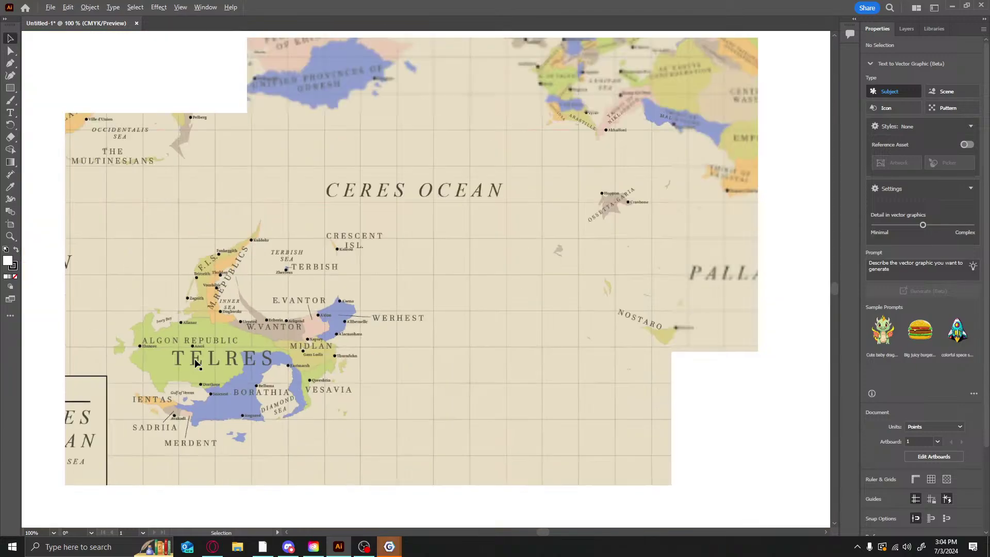
pyautogui.keyDown('alt'); pyautogui.scroll(-2, 196, 364); pyautogui.keyUp('alt')
# Examine the Terrath continent on the map, including Auckton, Halka'a, Odresh and the coast around the Sapphire Sea and Volkra Bay
pyautogui.keyDown('alt'); pyautogui.scroll(4, 157, 183); pyautogui.keyUp('alt')
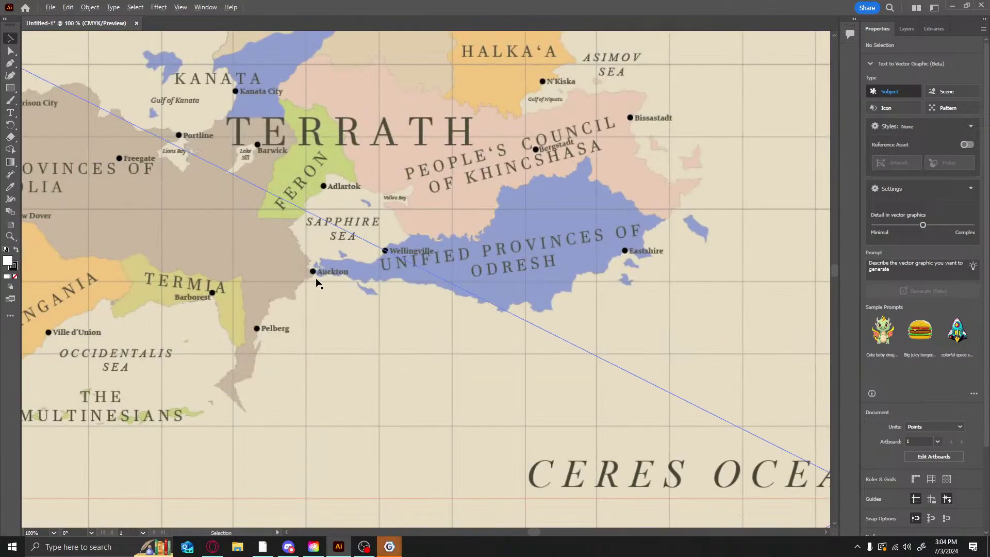
pyautogui.keyDown('alt'); pyautogui.scroll(6, 316, 281); pyautogui.keyUp('alt')
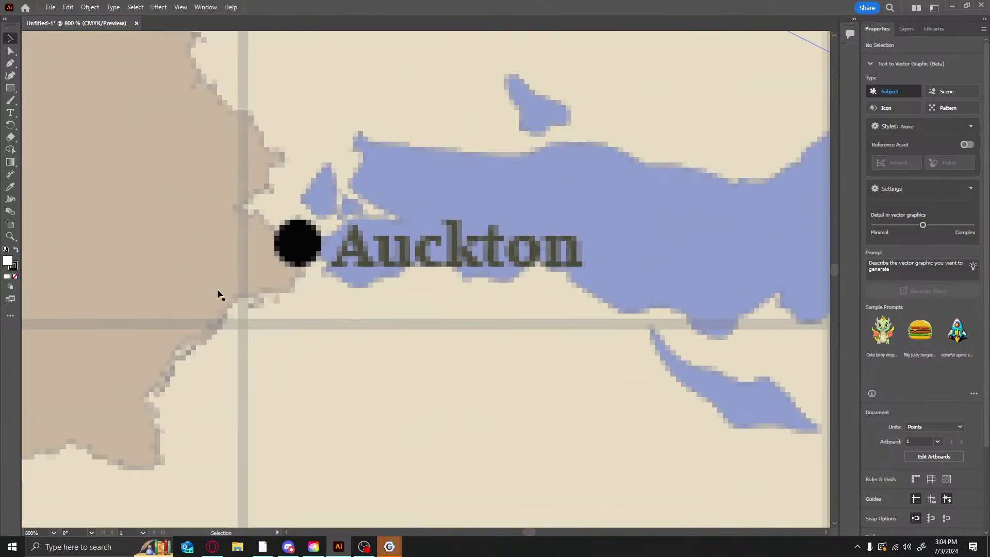
pyautogui.keyDown('alt'); pyautogui.scroll(-6, 338, 242); pyautogui.keyUp('alt')
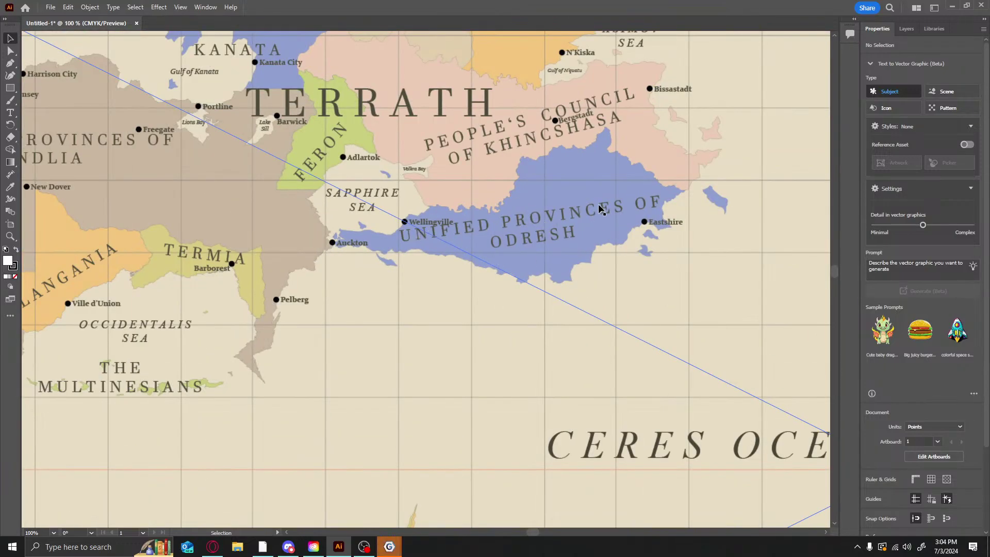
pyautogui.scroll(1, 492, 245)
pyautogui.scroll(10, 488, 272)
pyautogui.scroll(-7, 487, 273)
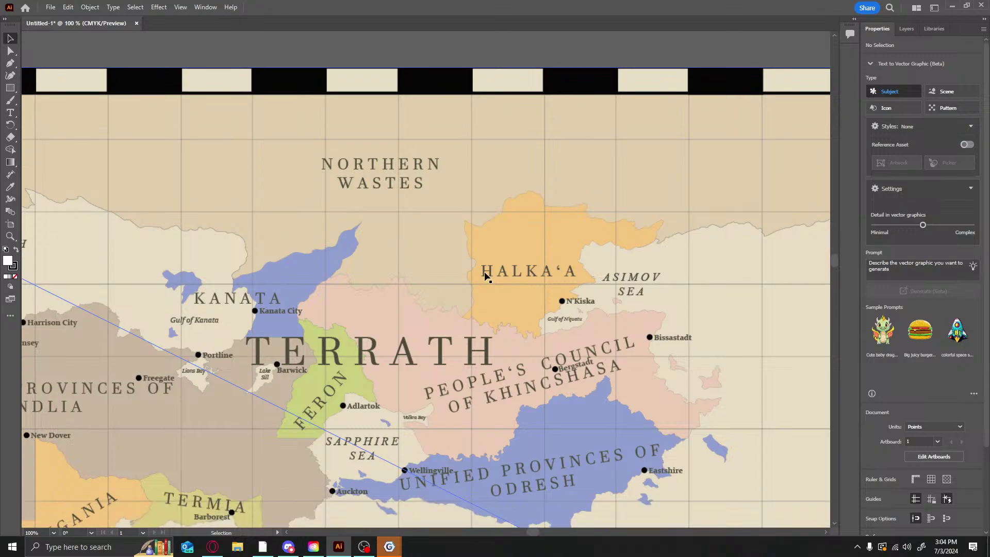
pyautogui.keyDown('ctrl'); pyautogui.scroll(3, 477, 285); pyautogui.keyUp('ctrl')
pyautogui.keyDown('ctrl'); pyautogui.scroll(6, 478, 289); pyautogui.keyUp('ctrl')
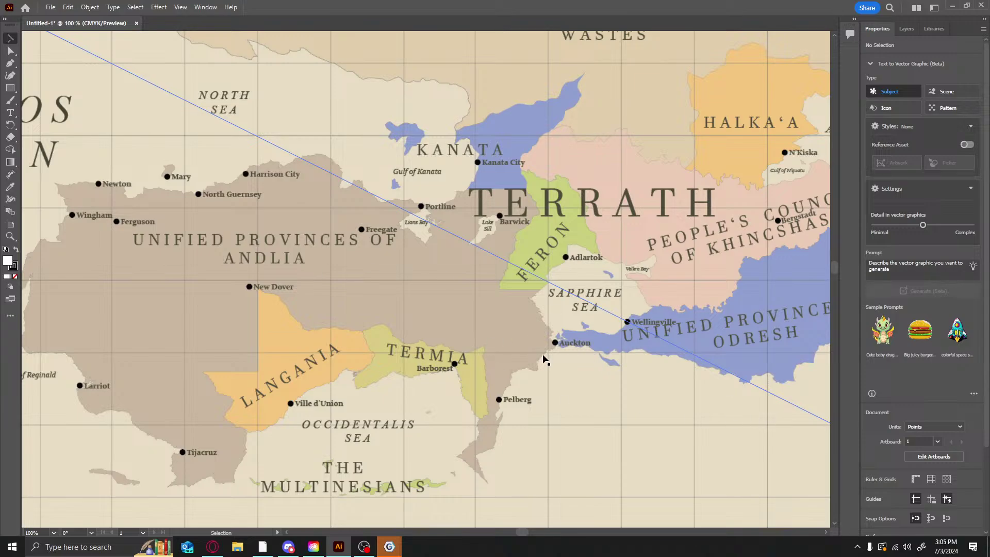
pyautogui.scroll(-2, 544, 359)
pyautogui.keyDown('ctrl'); pyautogui.scroll(-10, 541, 358); pyautogui.keyUp('ctrl')
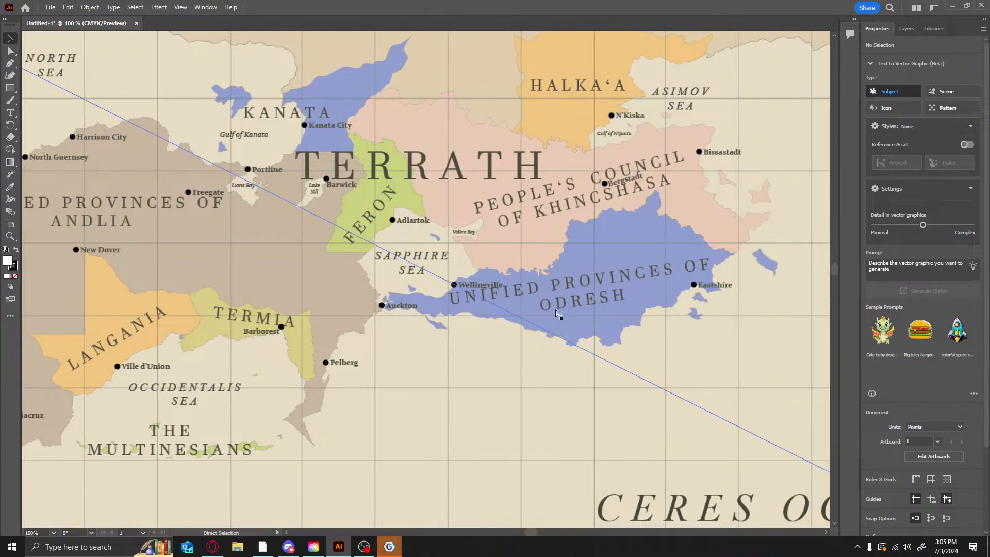
pyautogui.keyDown('alt'); pyautogui.scroll(2, 370, 211); pyautogui.keyUp('alt')
pyautogui.keyDown('alt'); pyautogui.scroll(2, 370, 211); pyautogui.keyUp('alt')
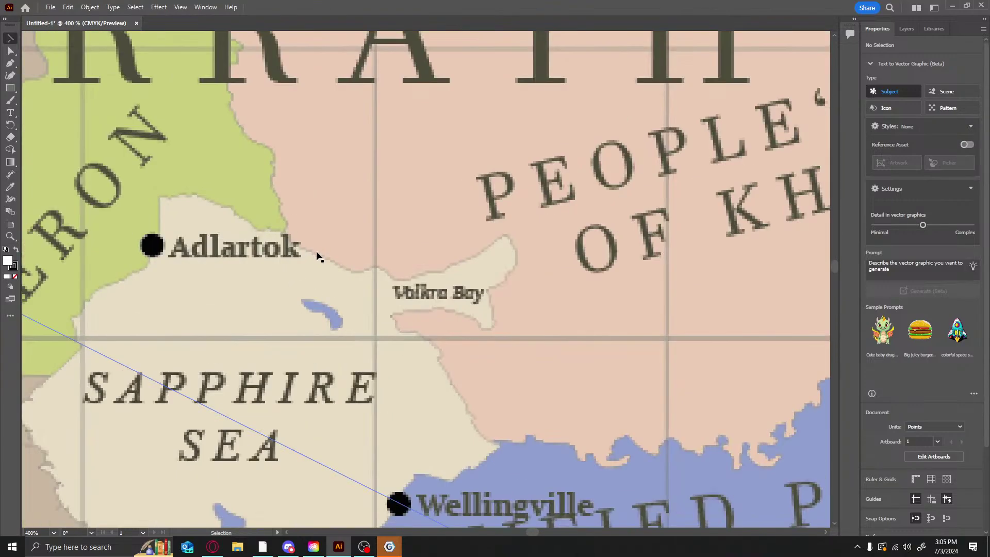
pyautogui.keyDown('alt'); pyautogui.scroll(3, 354, 274); pyautogui.keyUp('alt')
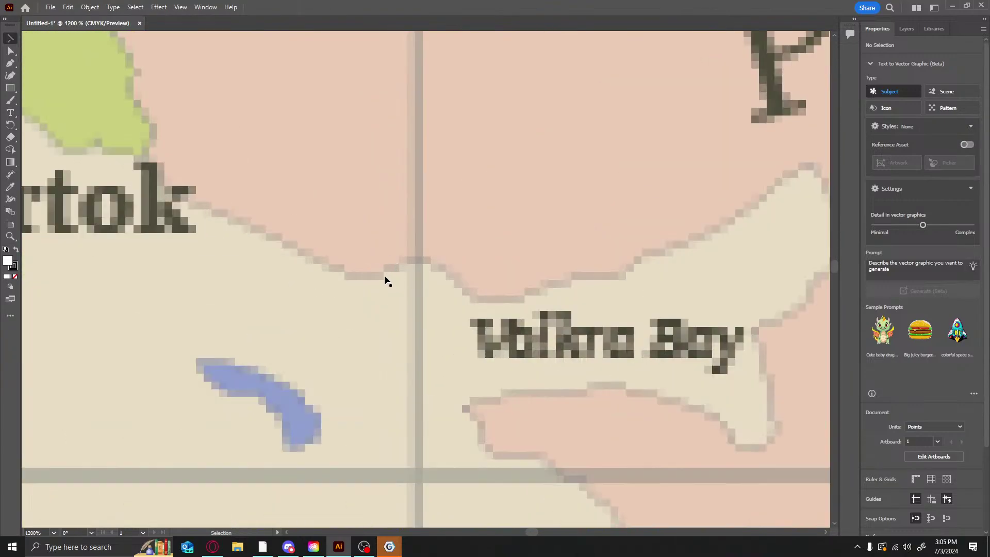
# Examine the eastern part of Terrath around the Asimov Sea, and the Frostock islands across the ocean
pyautogui.keyDown('alt'); pyautogui.scroll(-6, 402, 285); pyautogui.keyUp('alt')
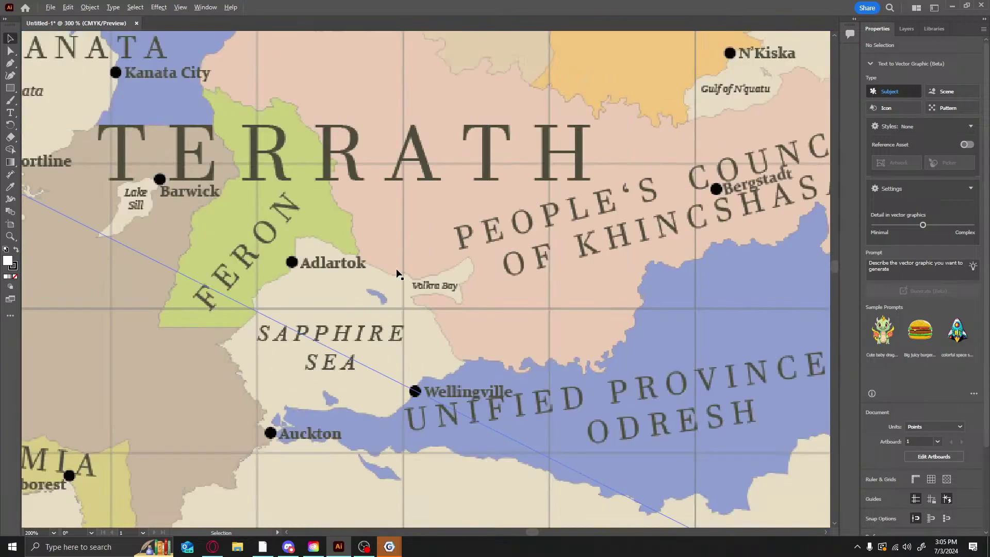
pyautogui.keyDown('alt'); pyautogui.scroll(-2, 389, 281); pyautogui.keyUp('alt')
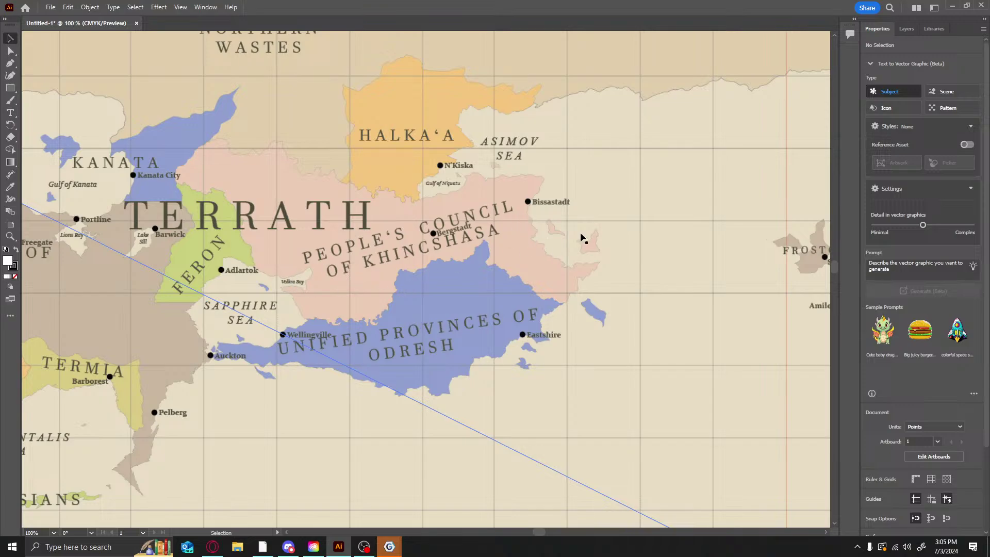
pyautogui.keyDown('alt'); pyautogui.scroll(-3, 579, 233); pyautogui.keyUp('alt')
pyautogui.keyDown('alt'); pyautogui.scroll(2, 681, 236); pyautogui.keyUp('alt')
pyautogui.keyDown('ctrl'); pyautogui.scroll(-7, 680, 236); pyautogui.keyUp('ctrl')
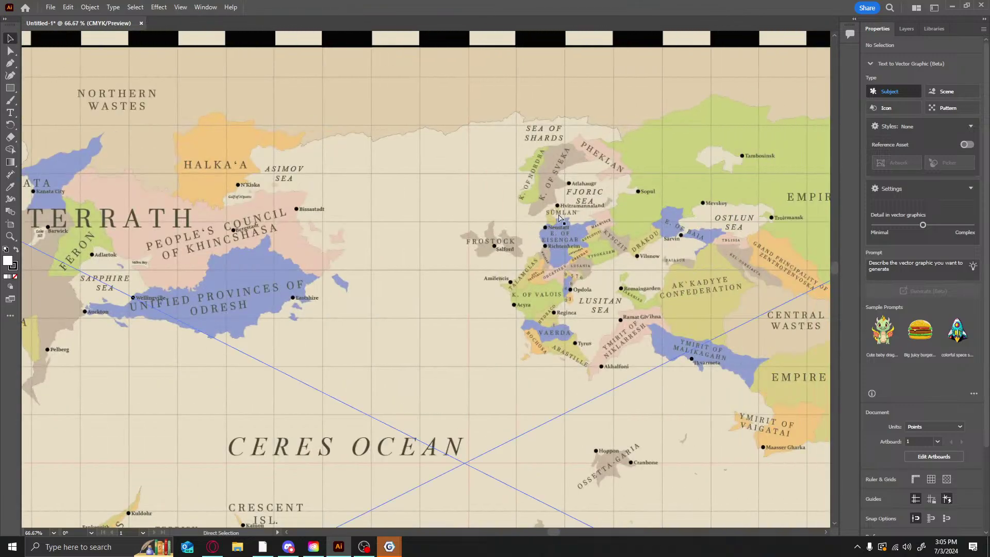
pyautogui.keyDown('alt'); pyautogui.scroll(3, 422, 269); pyautogui.keyUp('alt')
pyautogui.keyDown('alt'); pyautogui.scroll(1, 320, 155); pyautogui.keyUp('alt')
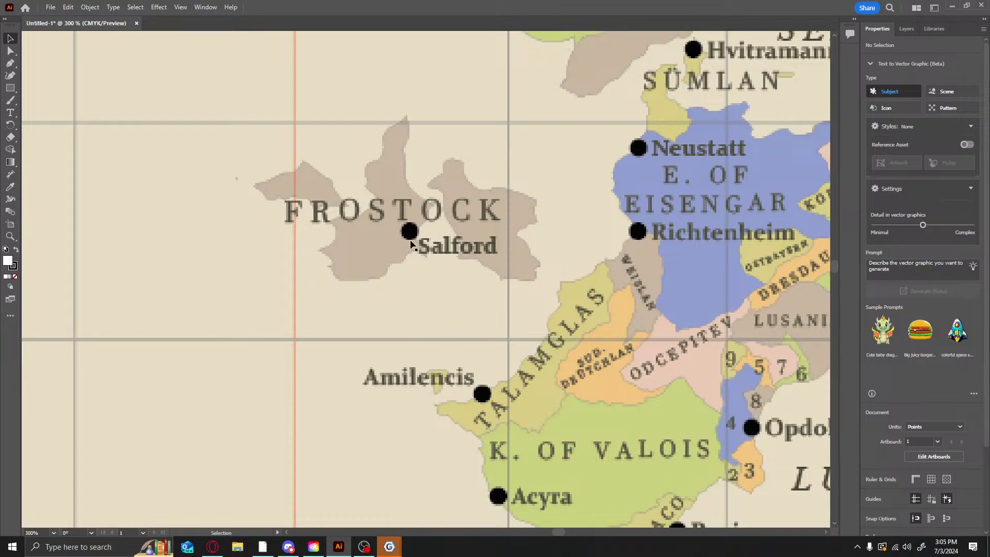
pyautogui.keyDown('alt'); pyautogui.scroll(-6, 416, 248); pyautogui.keyUp('alt')
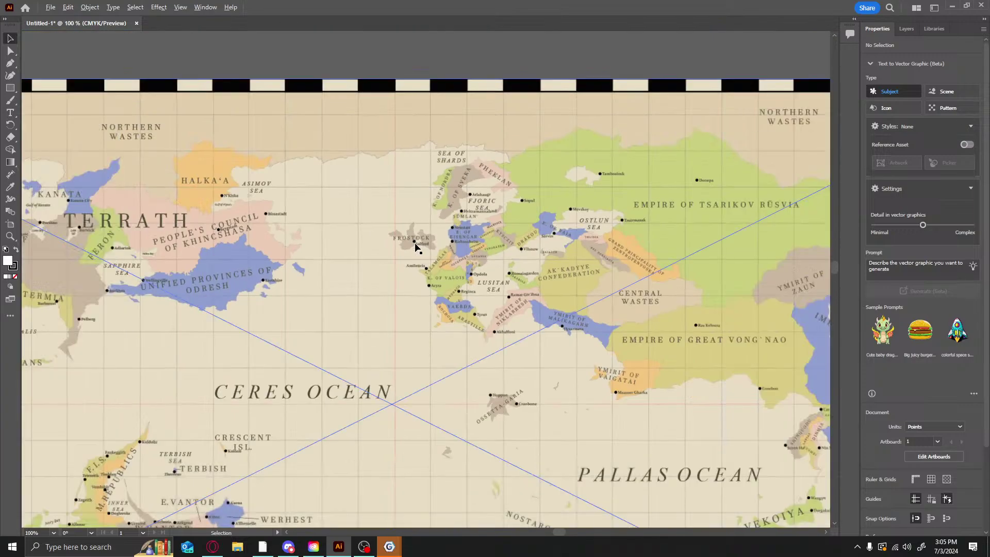
# Examine the Pallas Ocean with Ossetta-Garia, Nostaro and Vekoiya, and the large eastern continent north of it
pyautogui.scroll(-3, 672, 325)
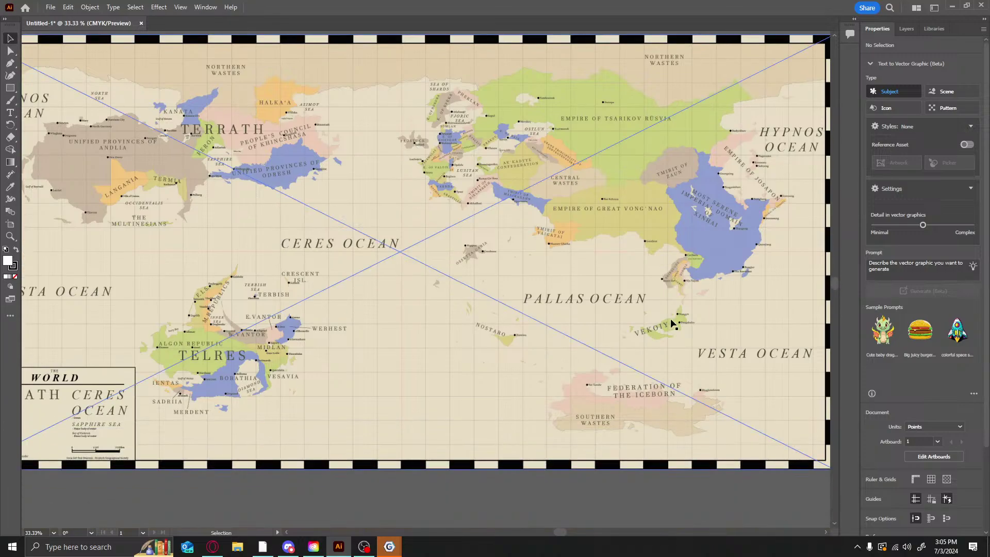
pyautogui.keyDown('alt'); pyautogui.scroll(1, 678, 110); pyautogui.keyUp('alt')
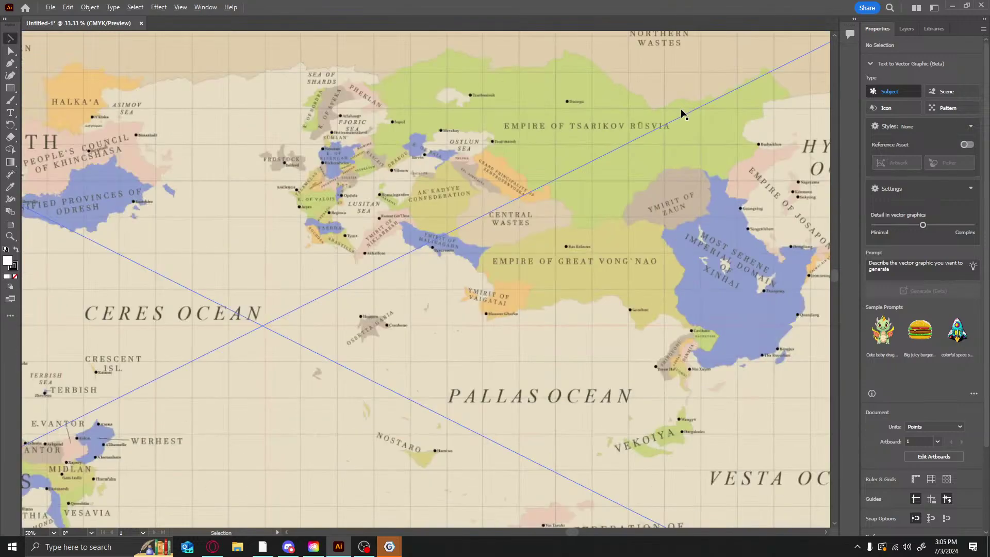
pyautogui.keyDown('alt'); pyautogui.scroll(1, 436, 285); pyautogui.keyUp('alt')
pyautogui.scroll(-2, 475, 315)
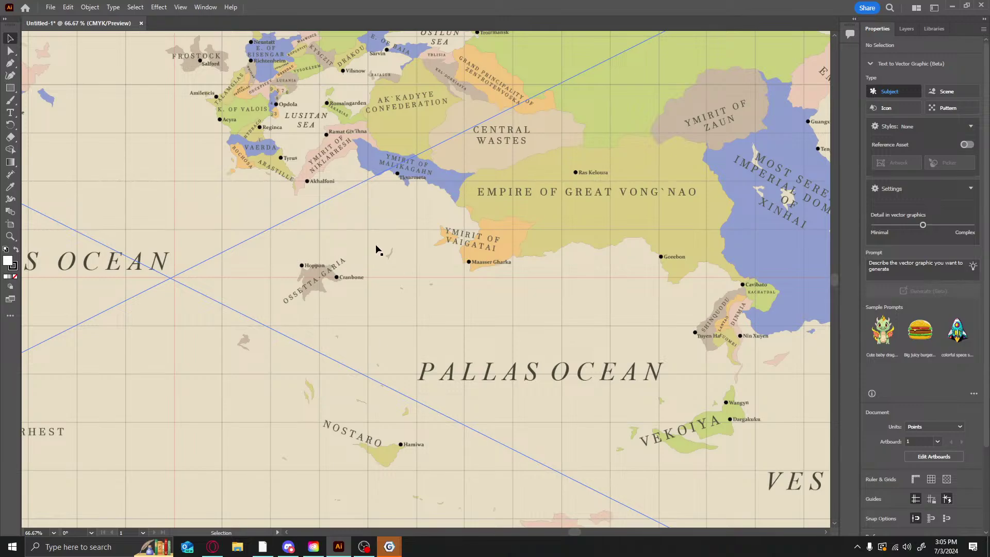
pyautogui.scroll(1, 382, 247)
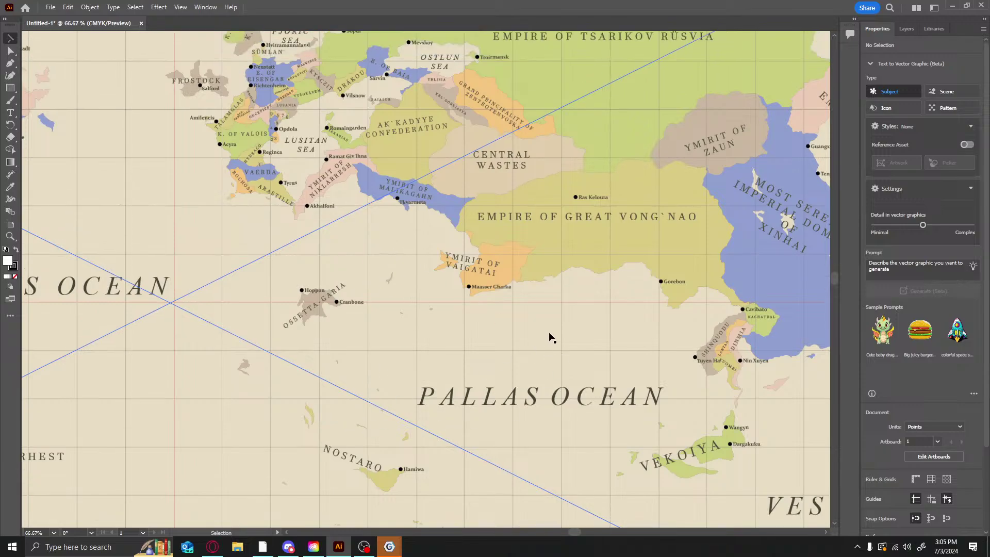
pyautogui.scroll(-3, 553, 338)
pyautogui.keyDown('alt'); pyautogui.scroll(-2, 556, 338); pyautogui.keyUp('alt')
pyautogui.scroll(1, 587, 343)
pyautogui.keyDown('alt'); pyautogui.scroll(1, 597, 343); pyautogui.keyUp('alt')
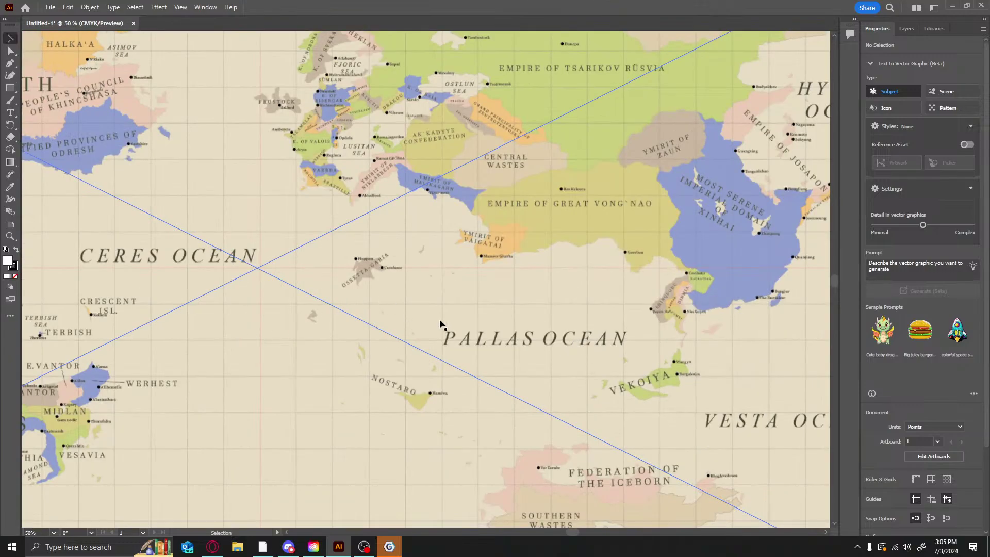
pyautogui.scroll(1, 438, 324)
pyautogui.scroll(1, 434, 329)
pyautogui.keyDown('ctrl'); pyautogui.scroll(-1, 435, 329); pyautogui.keyUp('ctrl')
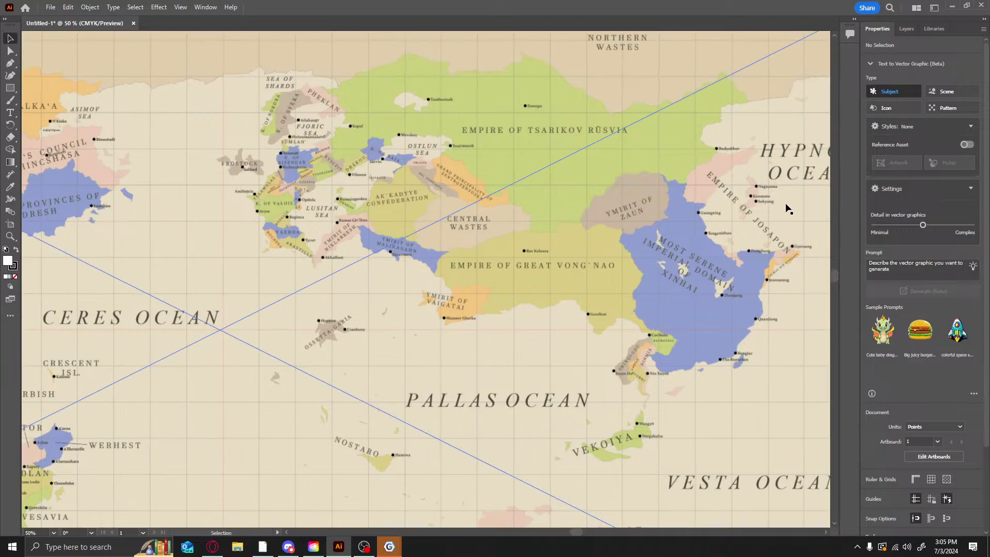
pyautogui.keyDown('alt'); pyautogui.scroll(-1, 578, 255); pyautogui.keyUp('alt')
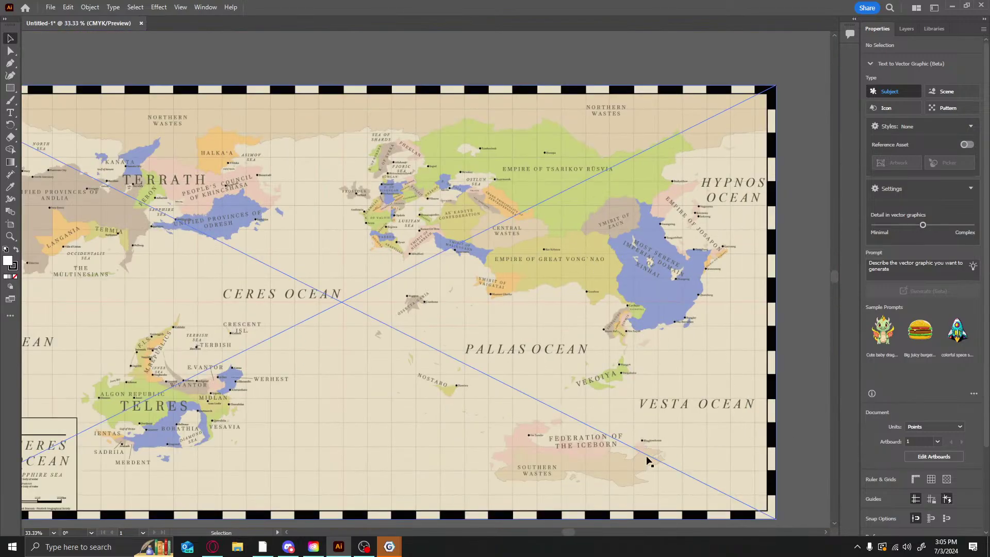
# Examine the Empire of Tsarikov Rüsvia and the Empire of Josapon coast around Dongliang, Gyersong and the Talmai-Xin Dynasty
pyautogui.keyDown('alt'); pyautogui.scroll(1, 642, 224); pyautogui.keyUp('alt')
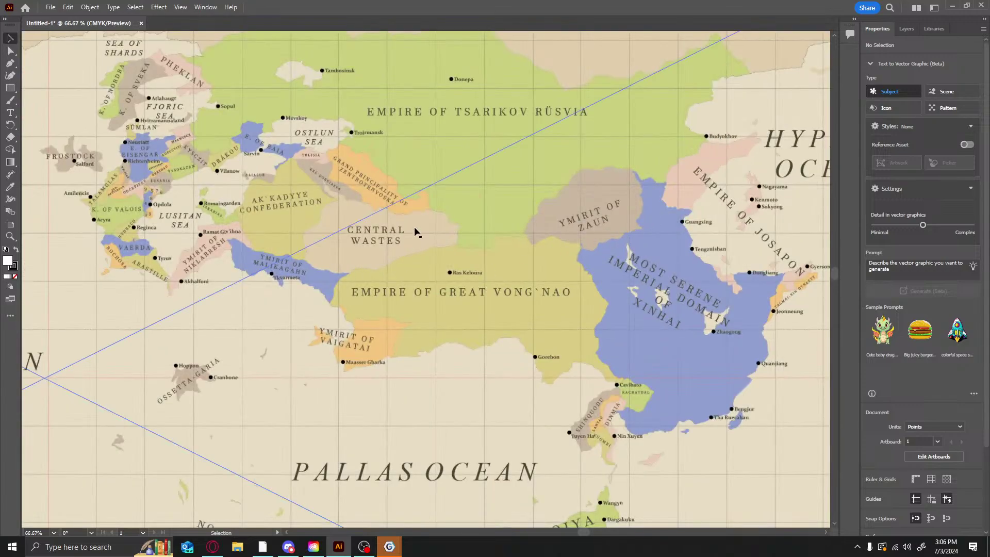
pyautogui.keyDown('alt'); pyautogui.scroll(2, 581, 150); pyautogui.keyUp('alt')
pyautogui.keyDown('alt'); pyautogui.scroll(2, 679, 93); pyautogui.keyUp('alt')
pyautogui.keyDown('alt'); pyautogui.scroll(2, 680, 93); pyautogui.keyUp('alt')
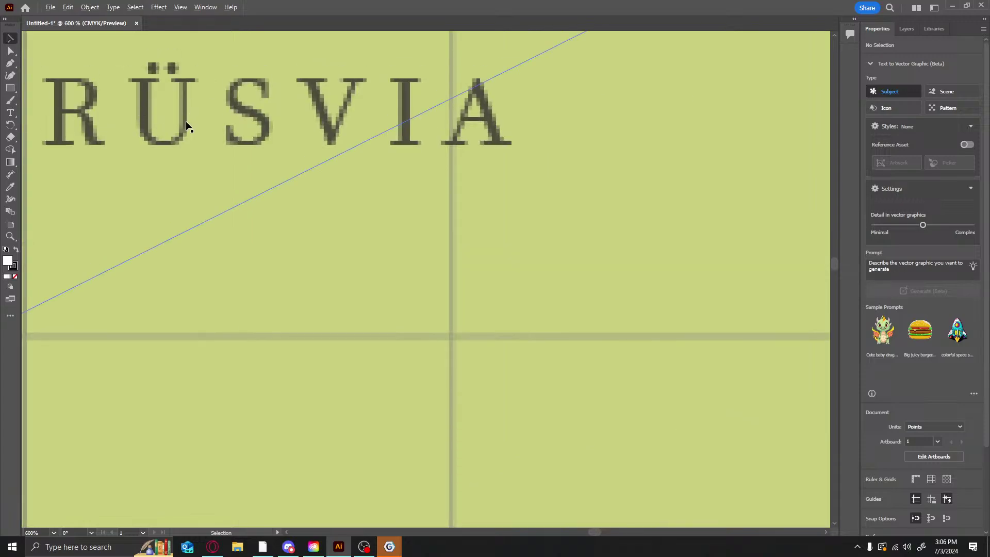
pyautogui.keyDown('alt'); pyautogui.scroll(-5, 186, 122); pyautogui.keyUp('alt')
pyautogui.keyDown('alt'); pyautogui.scroll(5, 553, 357); pyautogui.keyUp('alt')
pyautogui.keyDown('alt'); pyautogui.scroll(-2, 442, 233); pyautogui.keyUp('alt')
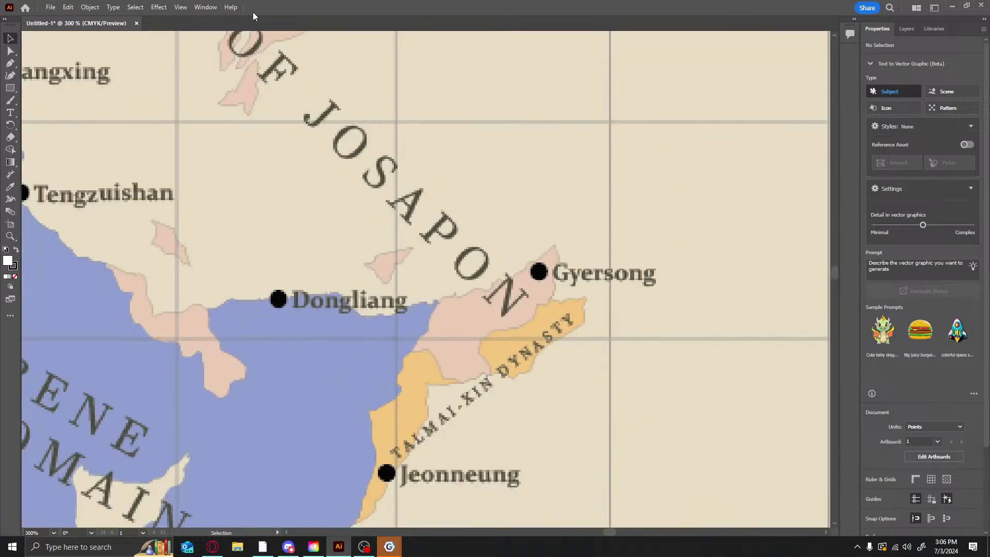
pyautogui.keyDown('alt'); pyautogui.scroll(-4, 471, 309); pyautogui.keyUp('alt')
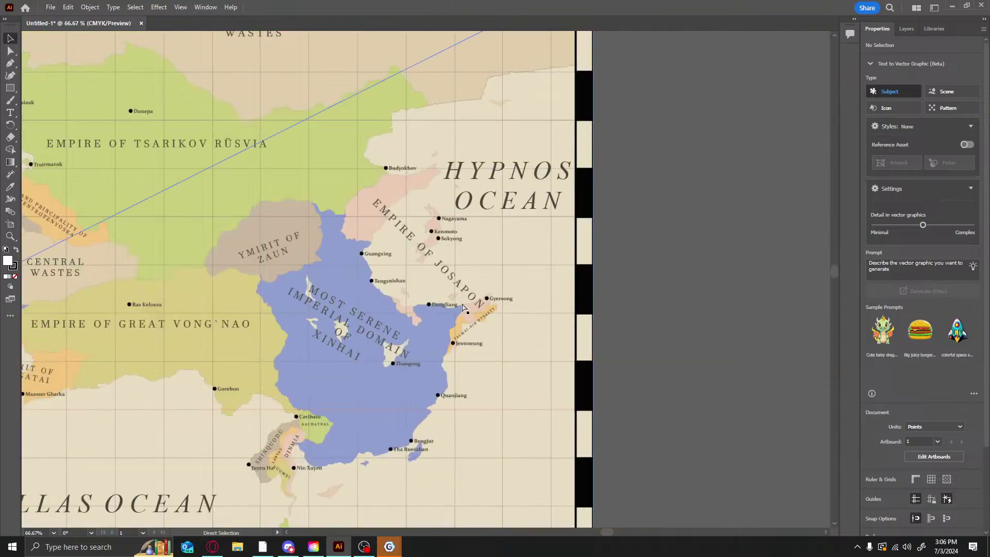
# Examine the small western states around the Lusitan Sea, including Eisengar, Valois, Vaerda and Arastille, and nearby Frostock
pyautogui.keyDown('ctrl'); pyautogui.hscroll(-8, 463, 308); pyautogui.keyUp('ctrl')
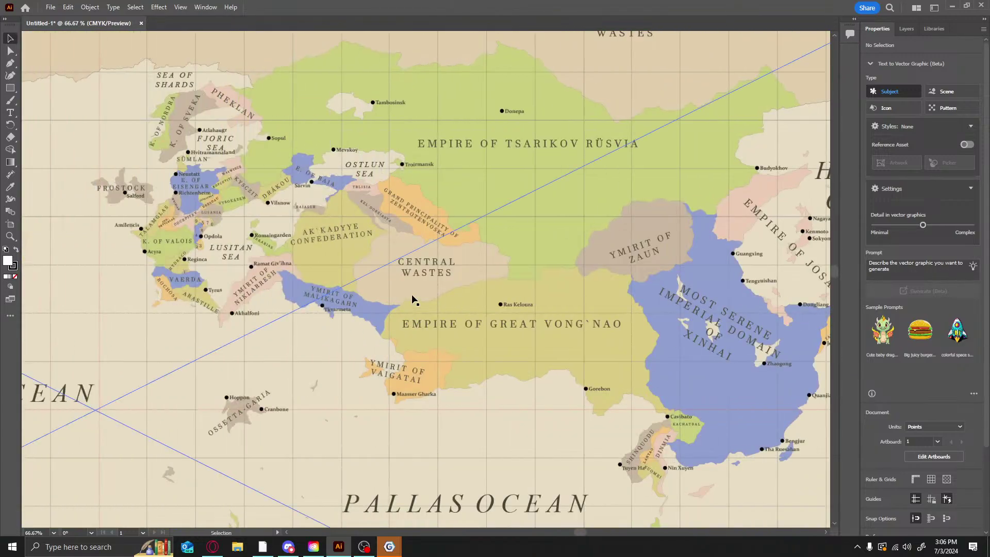
pyautogui.keyDown('ctrl'); pyautogui.hscroll(-2, 413, 300); pyautogui.keyUp('ctrl')
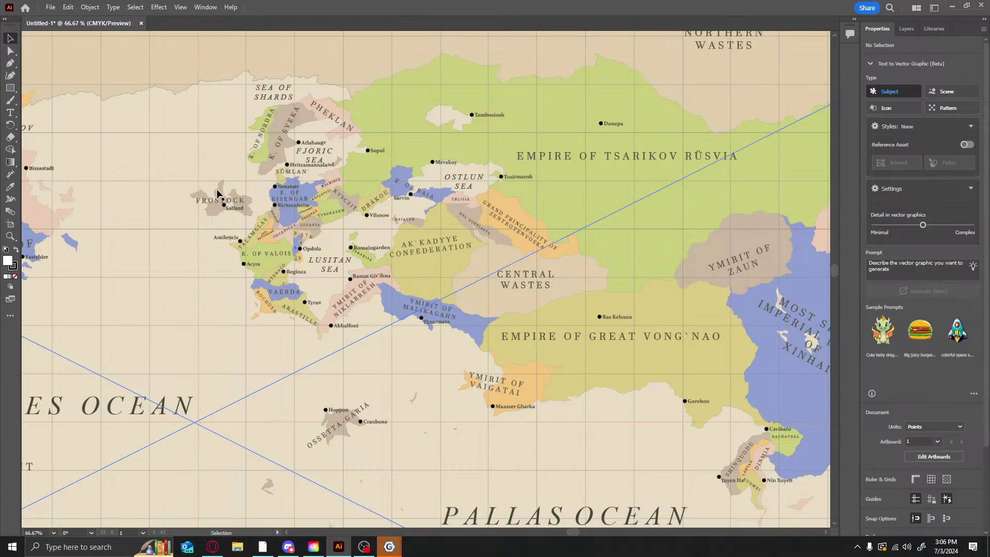
pyautogui.keyDown('alt'); pyautogui.scroll(3, 222, 196); pyautogui.keyUp('alt')
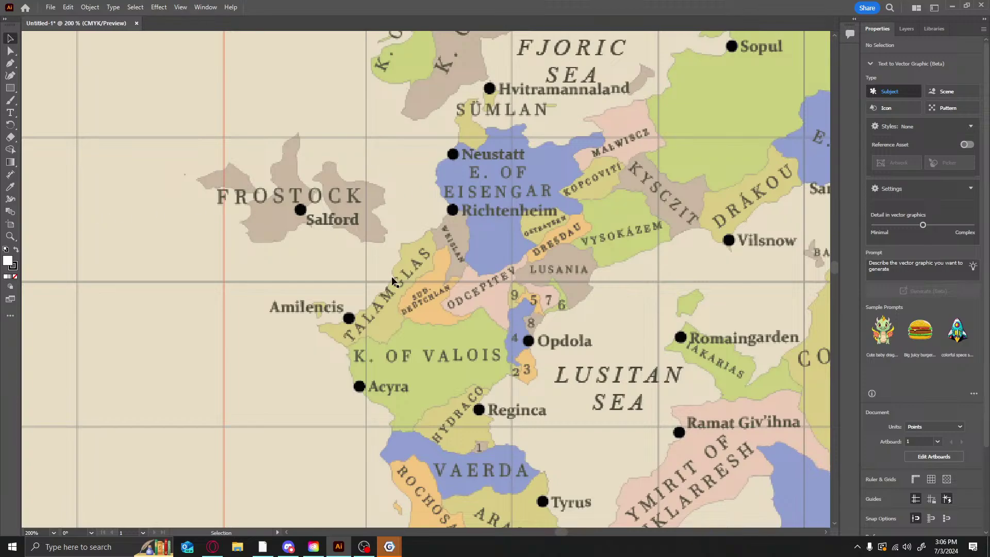
pyautogui.scroll(-1, 391, 276)
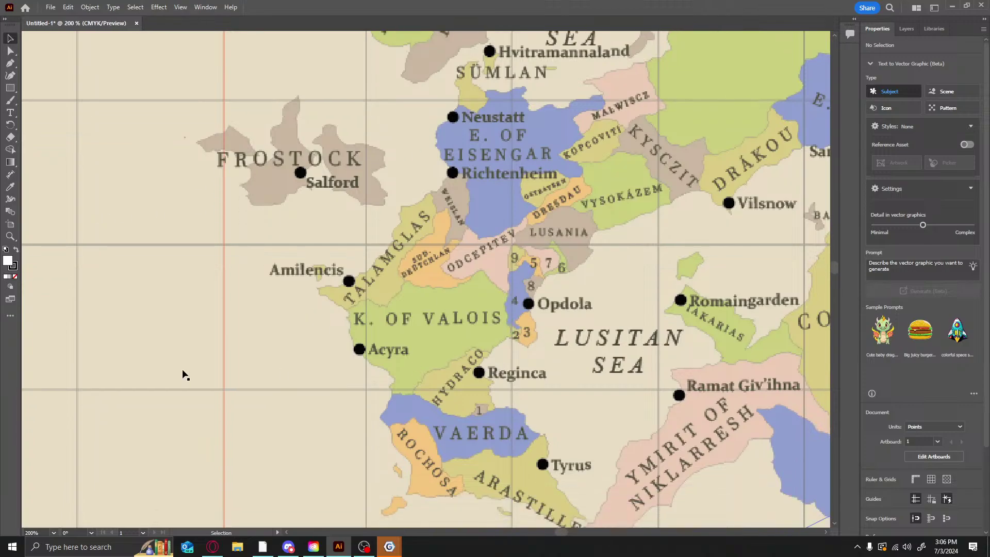
pyautogui.scroll(-4, 563, 222)
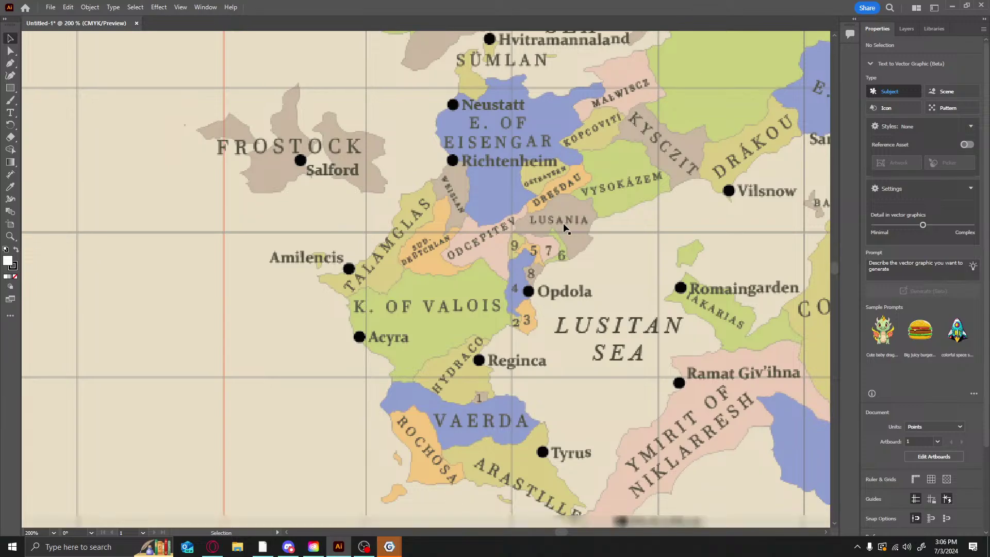
pyautogui.keyDown('alt'); pyautogui.scroll(-4, 565, 225); pyautogui.keyUp('alt')
pyautogui.keyDown('alt'); pyautogui.scroll(2, 569, 239); pyautogui.keyUp('alt')
pyautogui.keyDown('alt'); pyautogui.scroll(1, 510, 272); pyautogui.keyUp('alt')
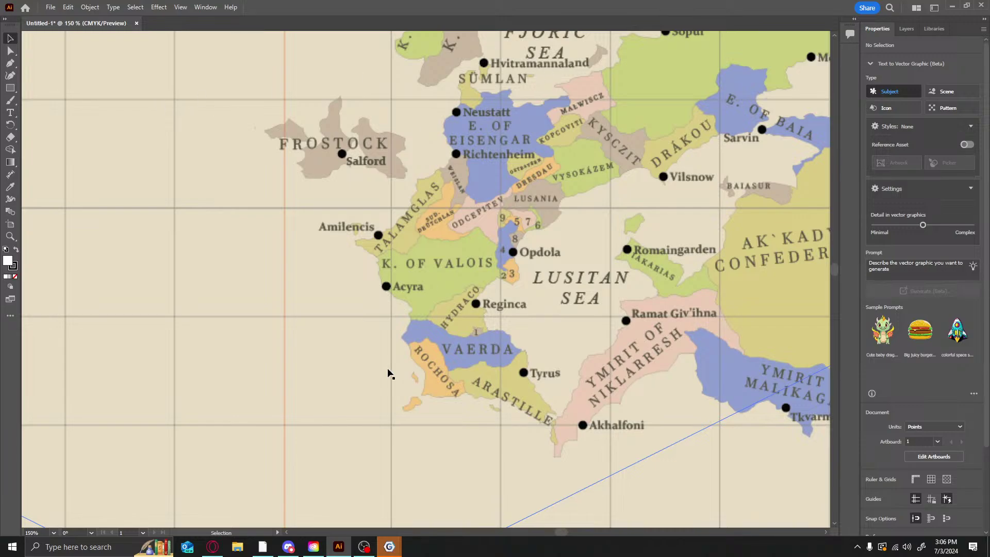
pyautogui.keyDown('alt'); pyautogui.scroll(-3, 507, 370); pyautogui.keyUp('alt')
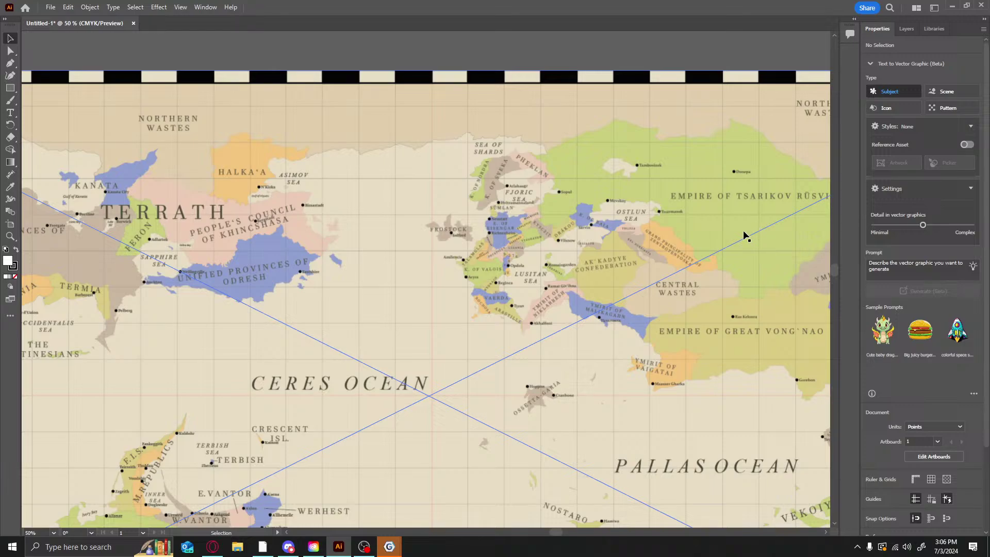
# Compare the layout of the continents across the whole world map and inspect the countries of Telres up close
pyautogui.keyDown('ctrl'); pyautogui.hscroll(3, 746, 236); pyautogui.keyUp('ctrl')
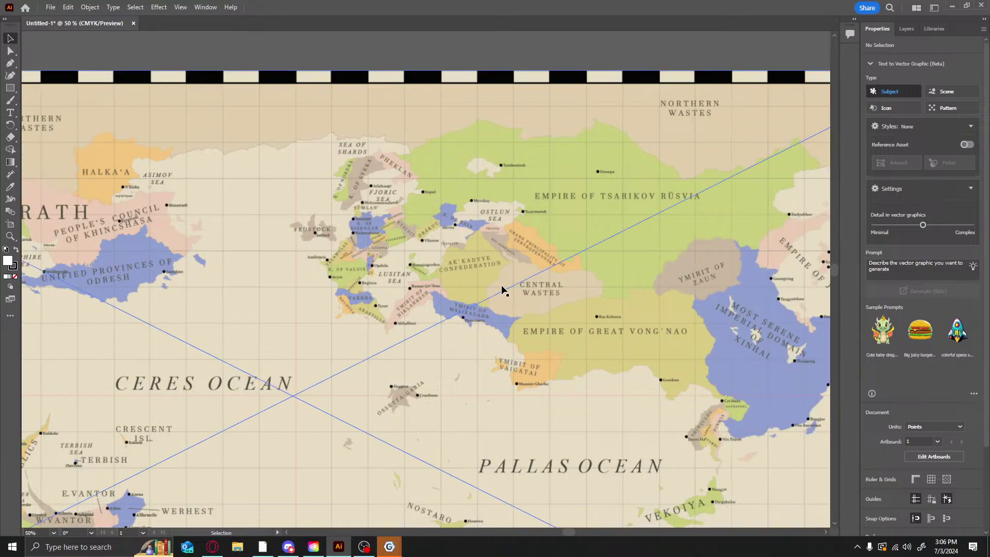
pyautogui.scroll(-1, 502, 290)
pyautogui.keyDown('alt'); pyautogui.scroll(-1, 209, 283); pyautogui.keyUp('alt')
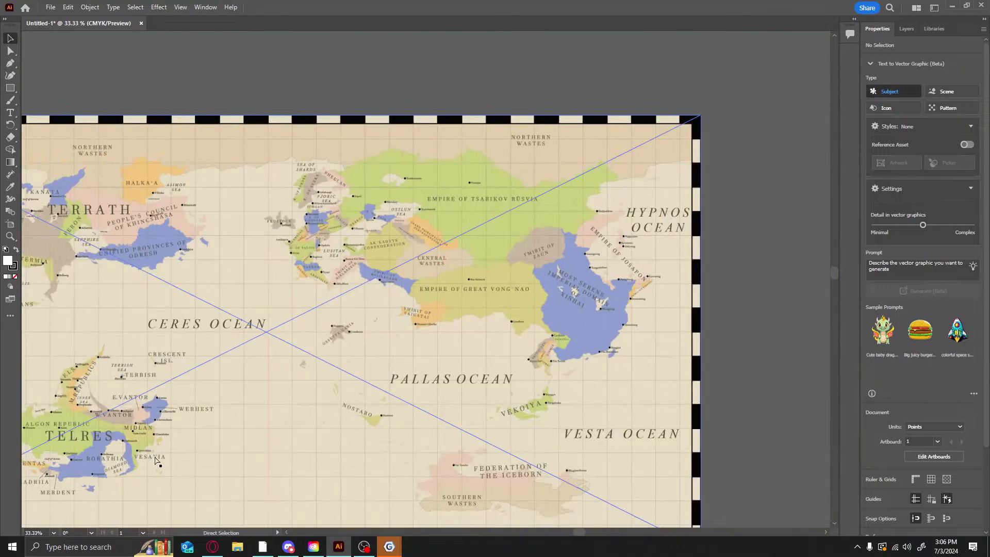
pyautogui.keyDown('ctrl'); pyautogui.hscroll(-4, 298, 394); pyautogui.keyUp('ctrl')
pyautogui.scroll(-1, 683, 251)
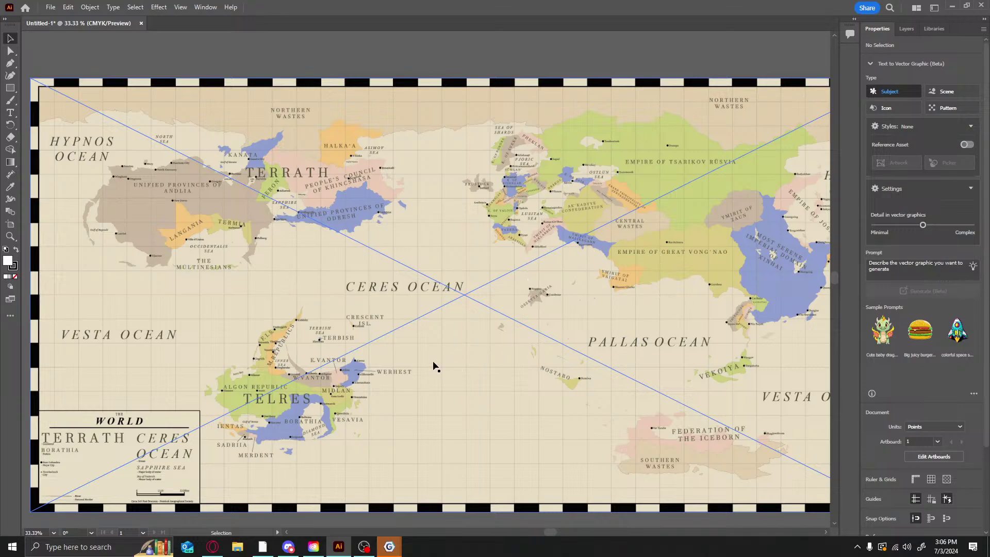
pyautogui.scroll(-2, 452, 396)
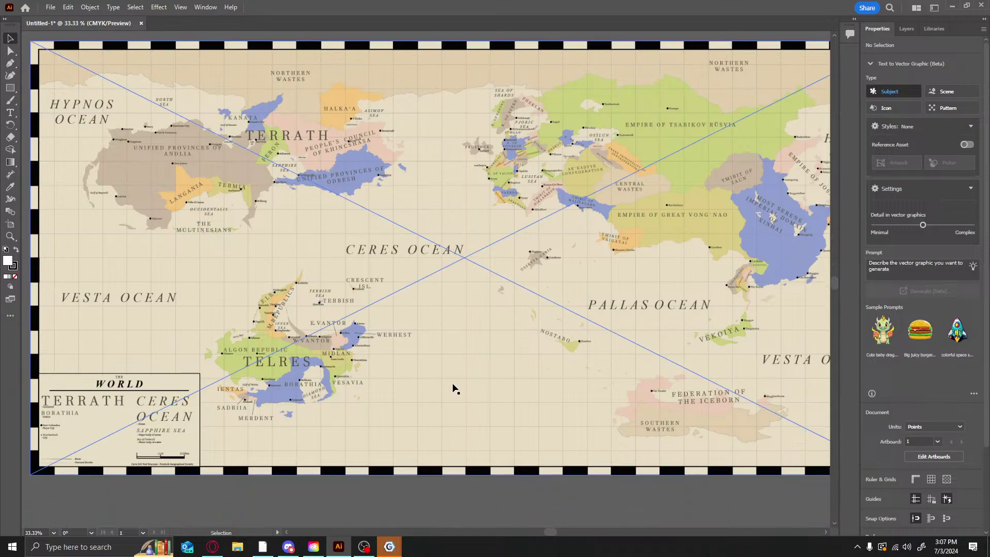
pyautogui.keyDown('alt'); pyautogui.scroll(3, 272, 393); pyautogui.keyUp('alt')
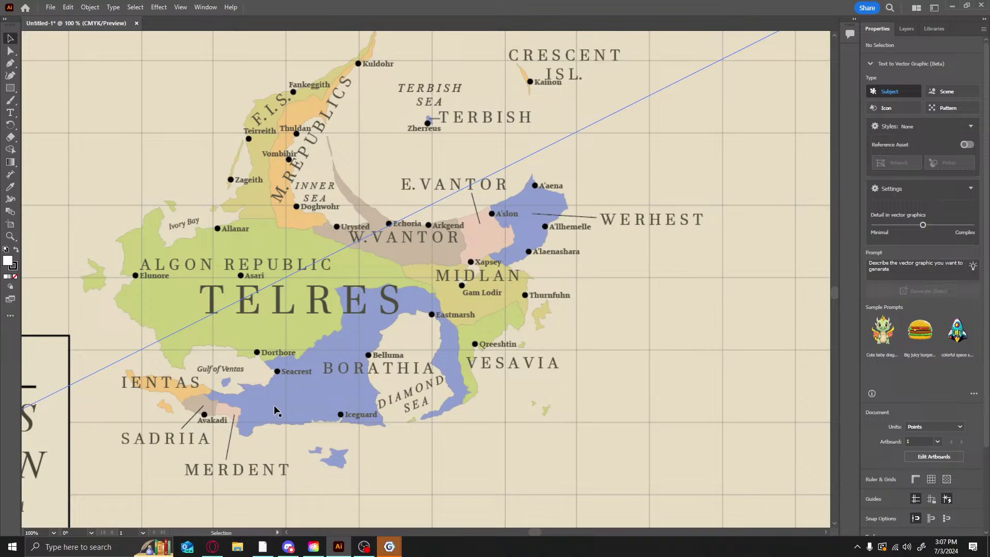
pyautogui.keyDown('alt'); pyautogui.scroll(-5, 510, 394); pyautogui.keyUp('alt')
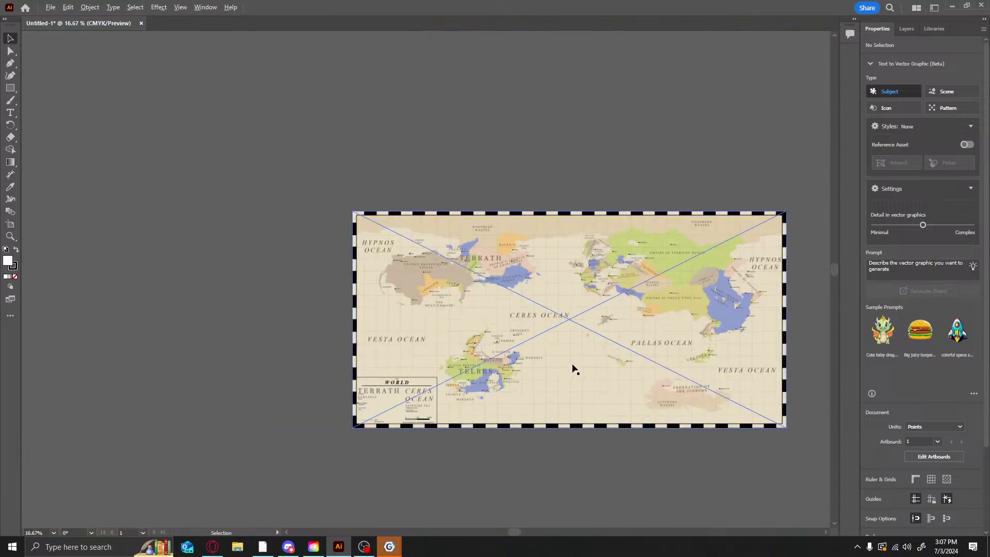
# Examine the Federation of the Iceborn and the Southern Wastes, and review the full world map again
pyautogui.keyDown('ctrl'); pyautogui.scroll(-3, 738, 405); pyautogui.keyUp('ctrl')
pyautogui.keyDown('alt'); pyautogui.scroll(10, 640, 408); pyautogui.keyUp('alt')
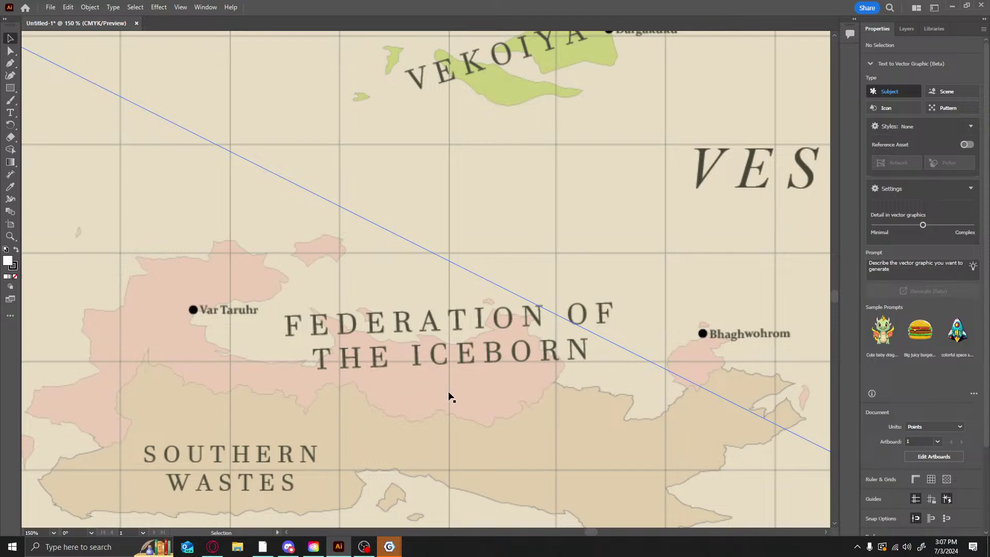
pyautogui.scroll(-1, 451, 396)
pyautogui.keyDown('alt'); pyautogui.scroll(-4, 283, 325); pyautogui.keyUp('alt')
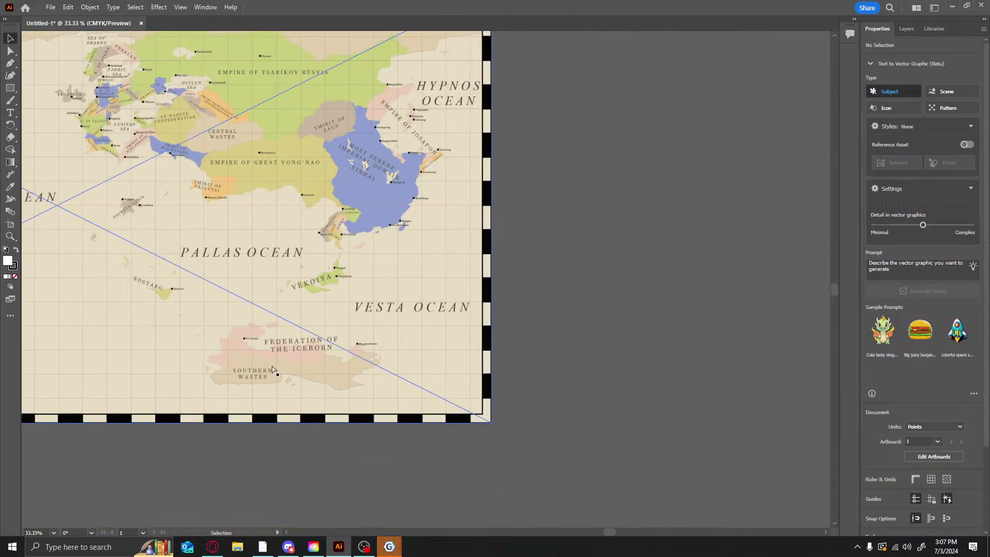
pyautogui.keyDown('ctrl'); pyautogui.scroll(2, 437, 373); pyautogui.keyUp('ctrl')
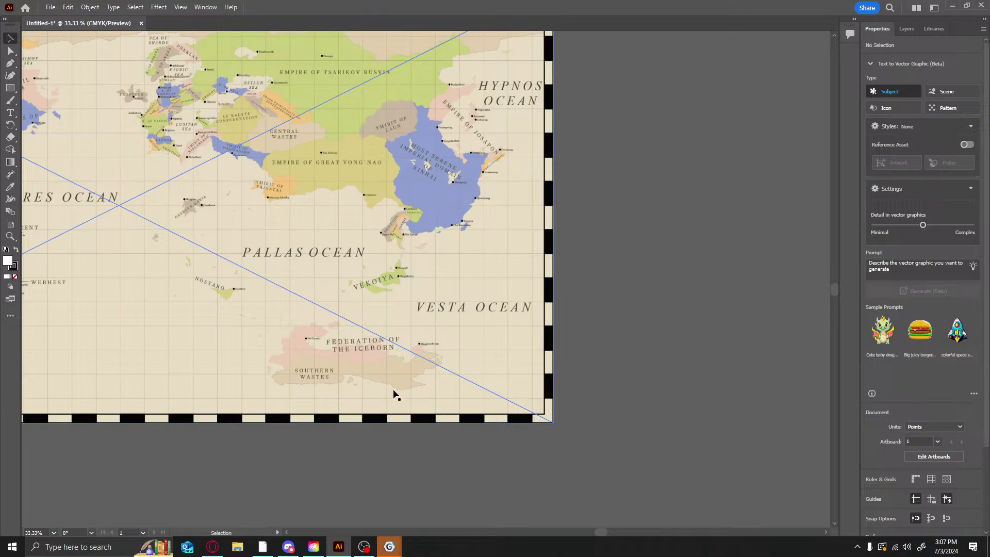
pyautogui.scroll(4, 394, 397)
pyautogui.keyDown('ctrl'); pyautogui.hscroll(-15, 392, 407); pyautogui.keyUp('ctrl')
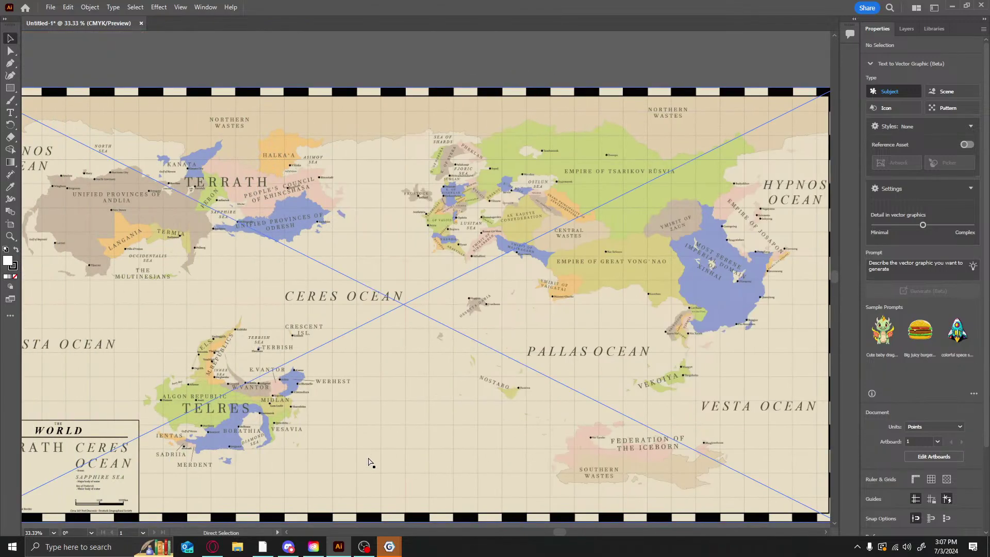
# Switch to the GPlates globe window and maximize it
pyautogui.moveTo(394, 555)
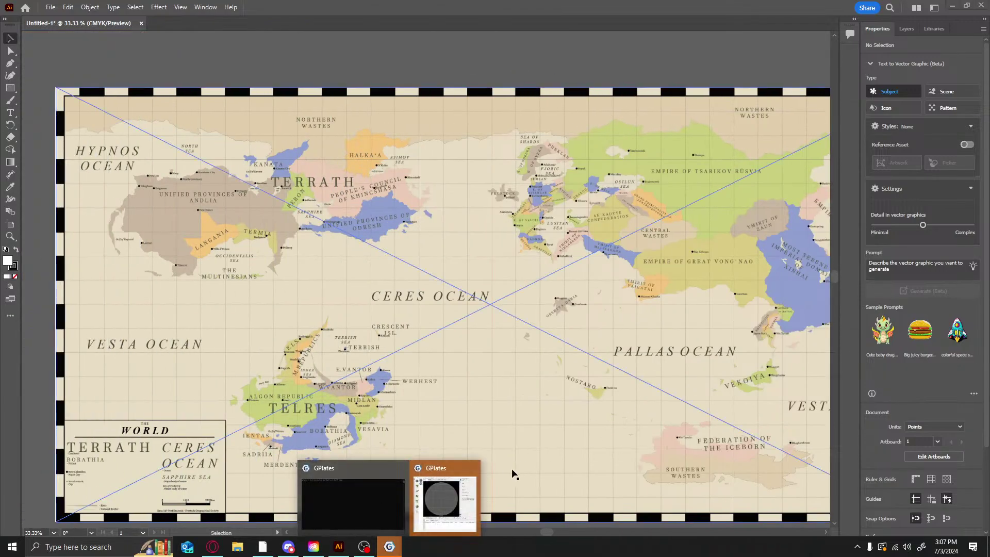
pyautogui.click(451, 497)
pyautogui.click(697, 136)
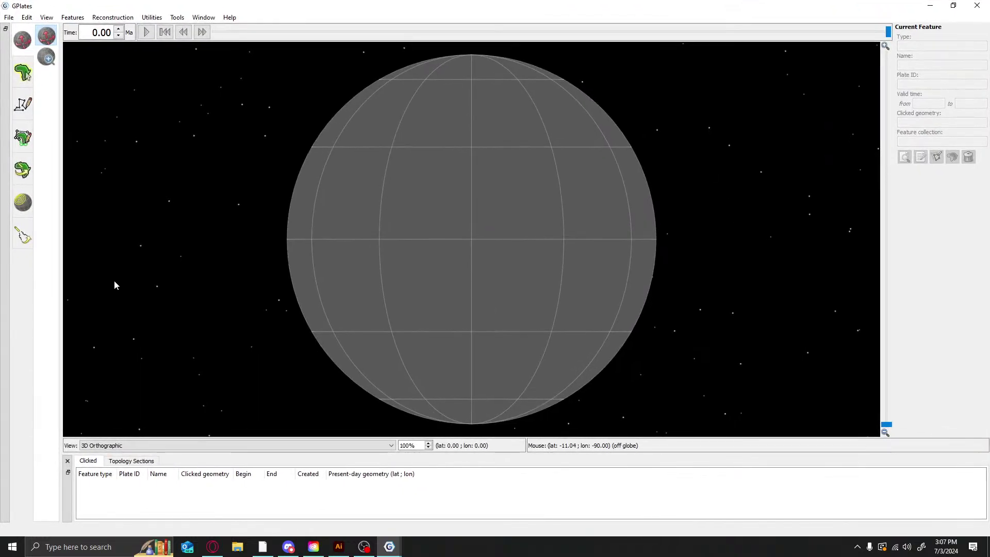
# Start a raster import and browse to the Laurenthia folder
pyautogui.click(10, 18)
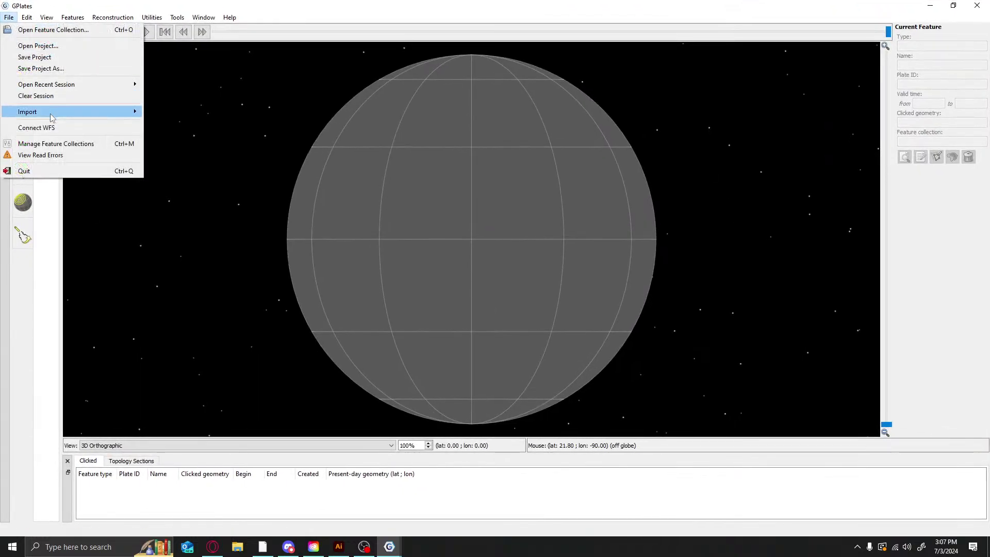
pyautogui.moveTo(52, 112)
pyautogui.click(189, 114)
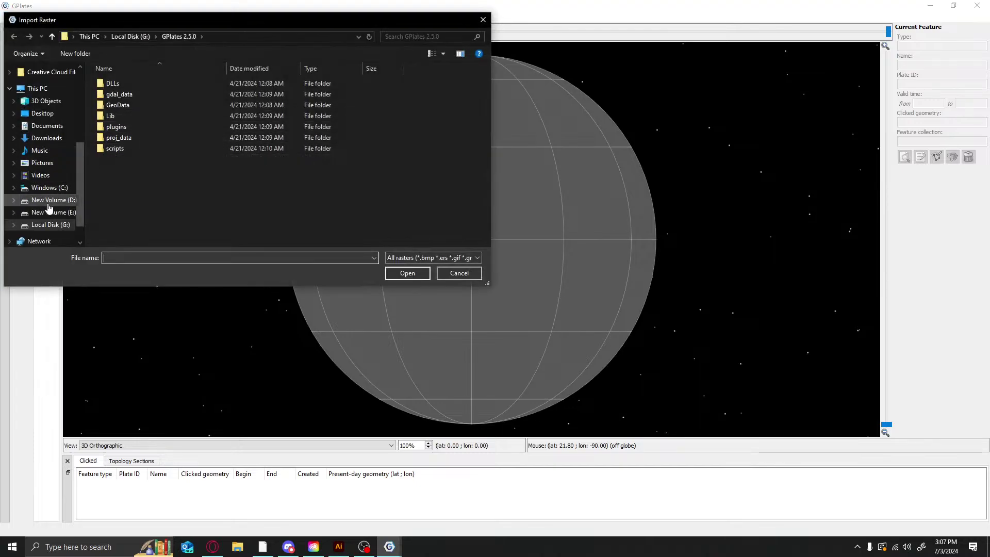
pyautogui.scroll(1, 43, 93)
pyautogui.scroll(3, 52, 93)
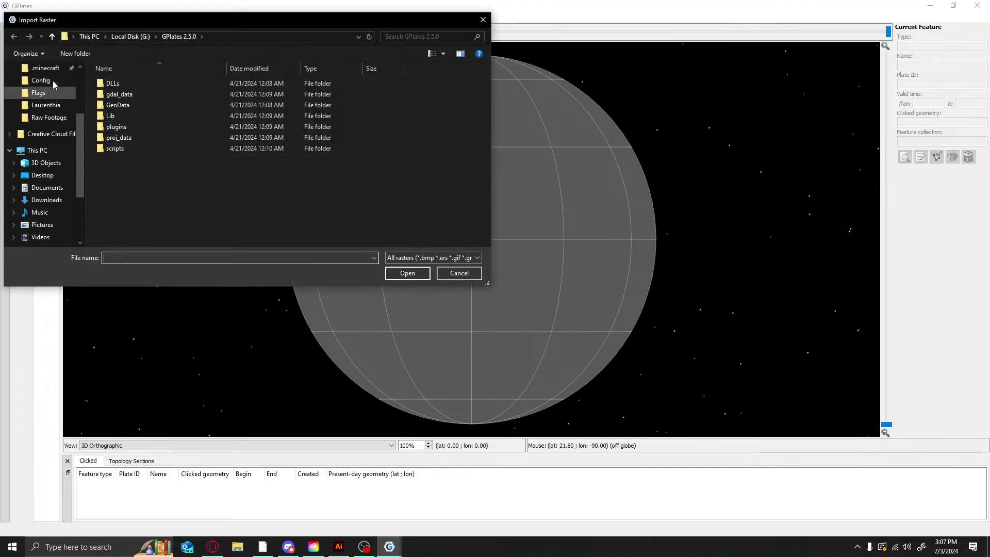
pyautogui.click(50, 146)
pyautogui.hotkey('alt', 'Up')
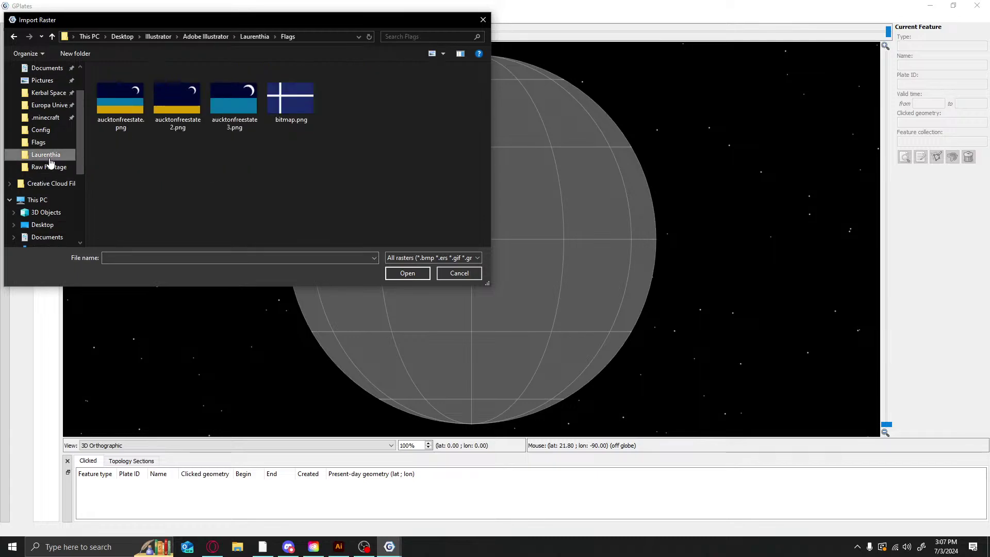
pyautogui.click(55, 145)
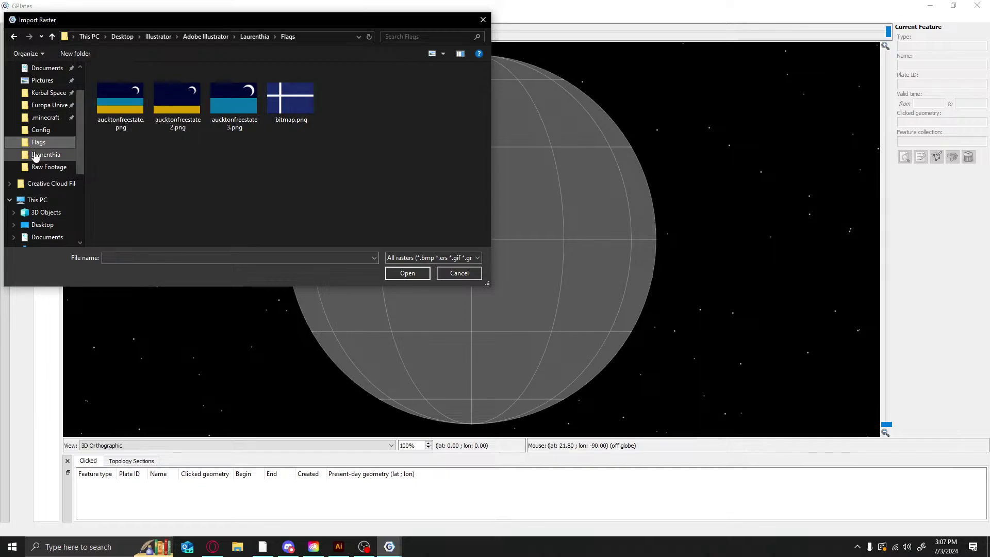
pyautogui.click(46, 154)
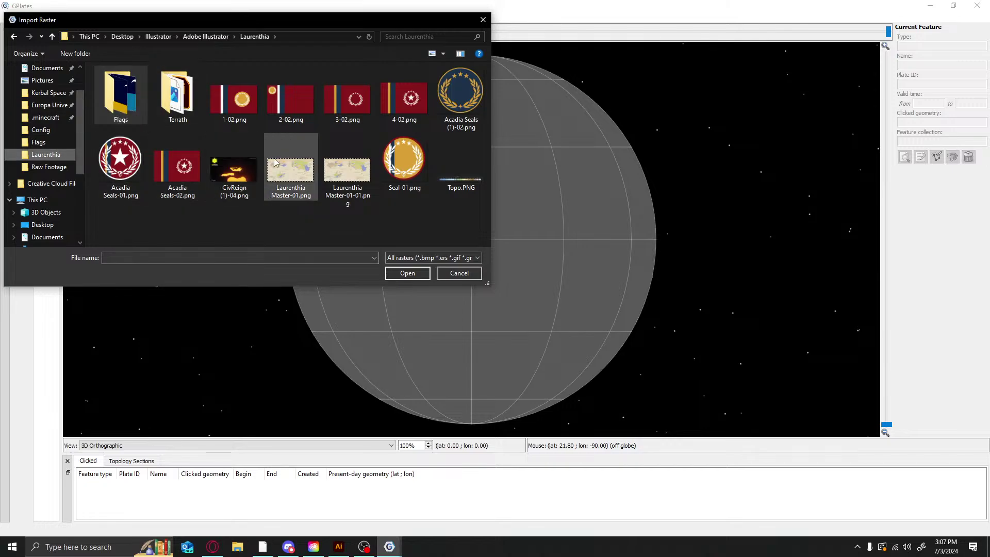
# Choose Laurenthia Master-01.png and open its existing GPML file instead of importing the raster again
pyautogui.click(305, 179)
pyautogui.click(421, 276)
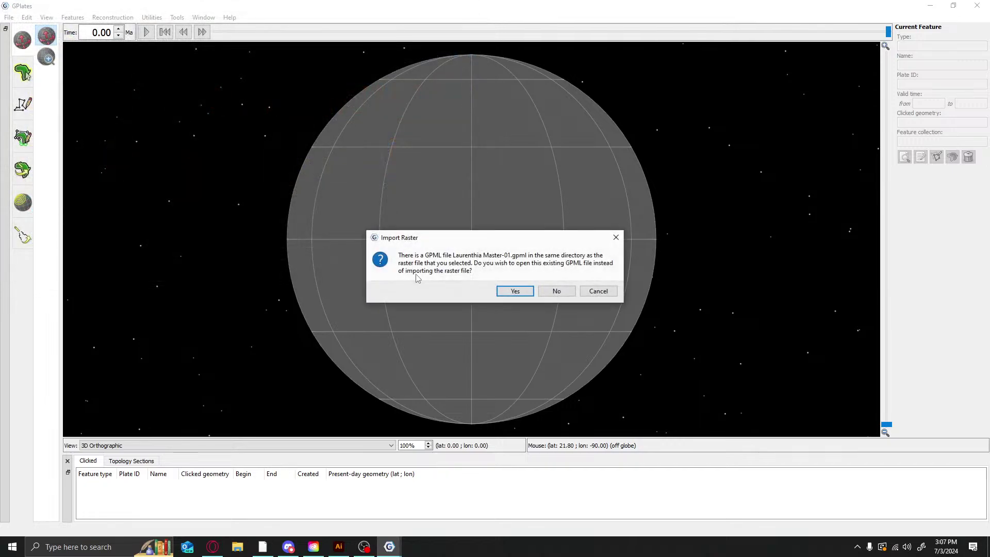
pyautogui.click(531, 291)
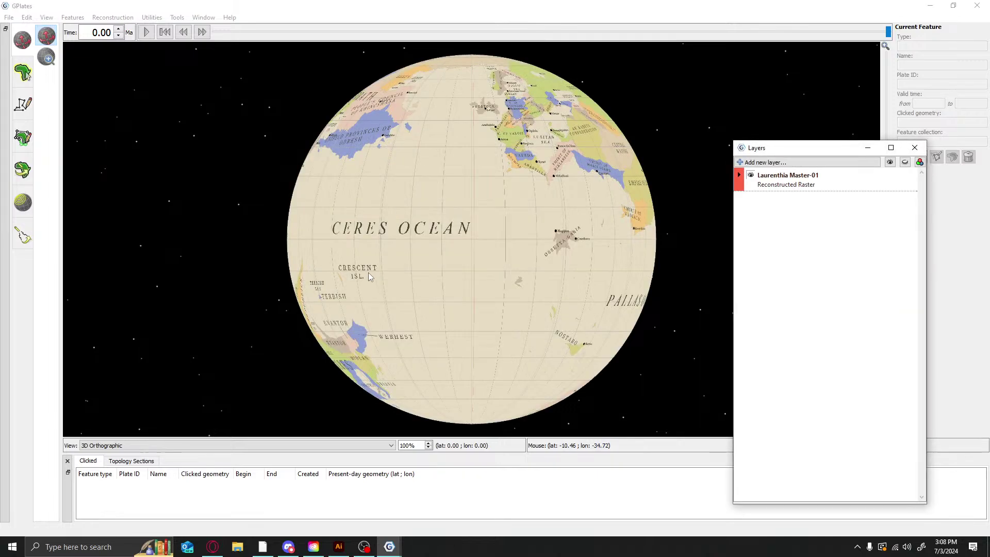
# Examine how the Laurenthia map wraps around the whole globe, including its date-line seam, and inspect Terrath up close
pyautogui.moveTo(378, 203); pyautogui.dragTo(451, 209)
pyautogui.moveTo(340, 191); pyautogui.dragTo(502, 260)
pyautogui.scroll(3, 600, 206)
pyautogui.moveTo(600, 206); pyautogui.dragTo(419, 128)
pyautogui.scroll(-3, 475, 286)
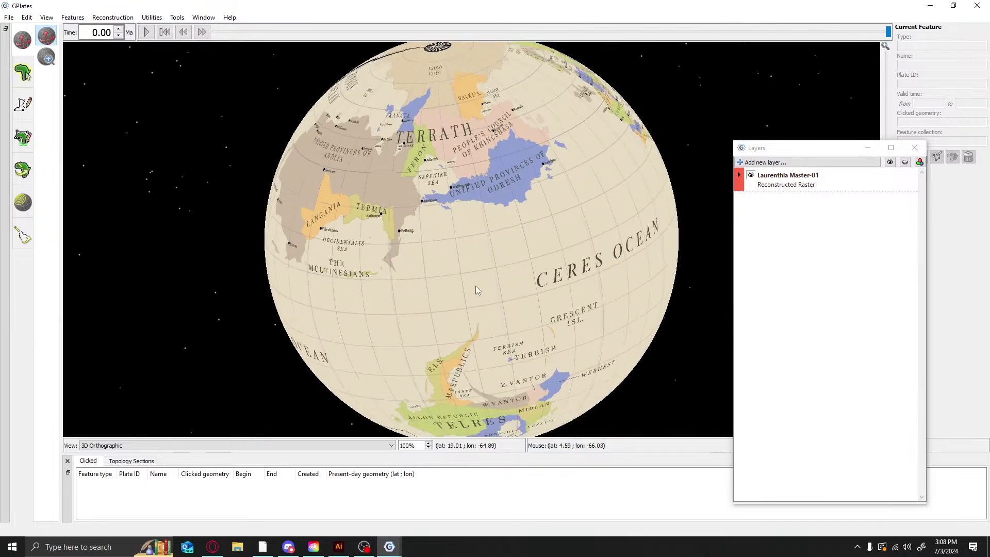
pyautogui.moveTo(639, 342); pyautogui.dragTo(407, 296)
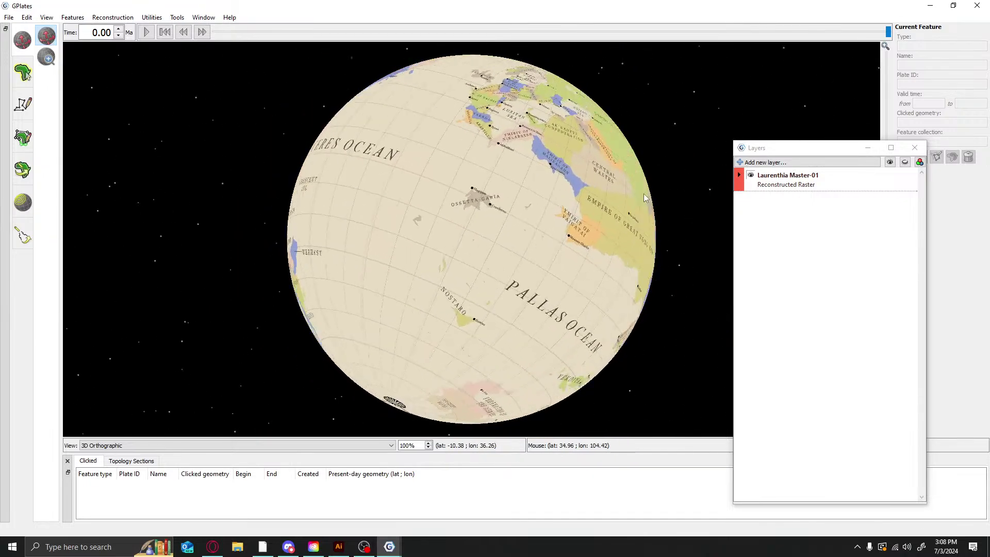
pyautogui.moveTo(638, 179); pyautogui.dragTo(524, 135)
pyautogui.moveTo(610, 237); pyautogui.dragTo(459, 240)
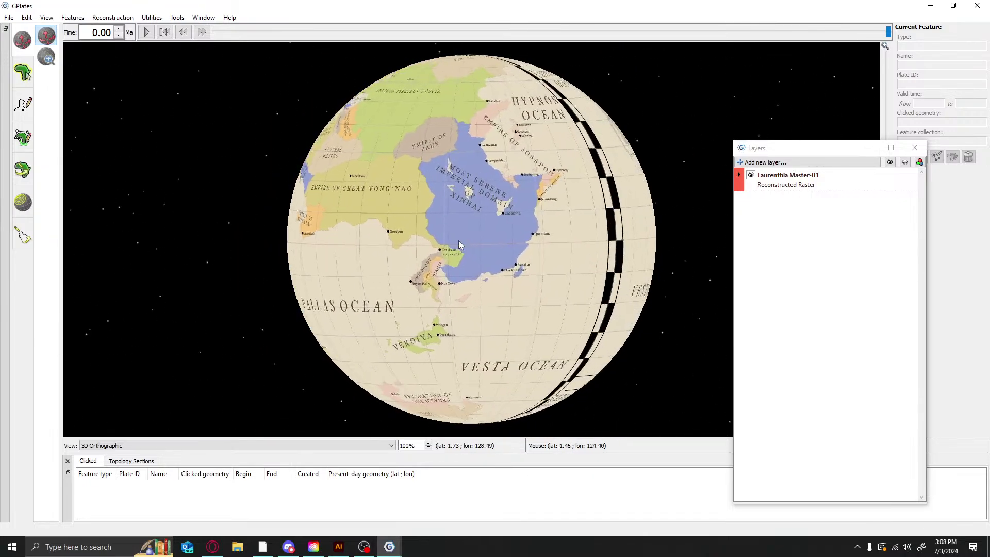
pyautogui.moveTo(511, 283); pyautogui.dragTo(304, 229)
pyautogui.moveTo(603, 207); pyautogui.dragTo(428, 227)
pyautogui.moveTo(560, 207); pyautogui.dragTo(472, 227)
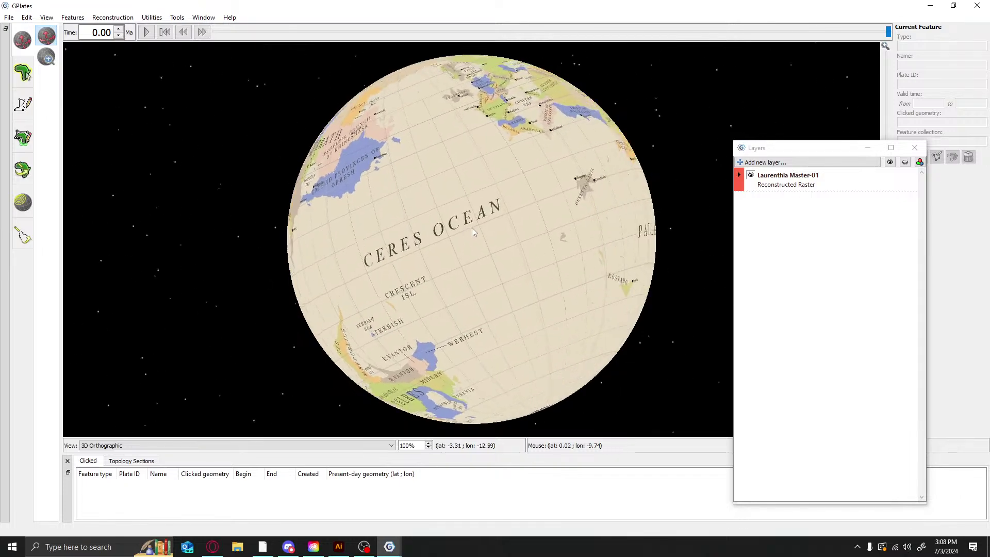
pyautogui.moveTo(560, 169); pyautogui.dragTo(638, 226)
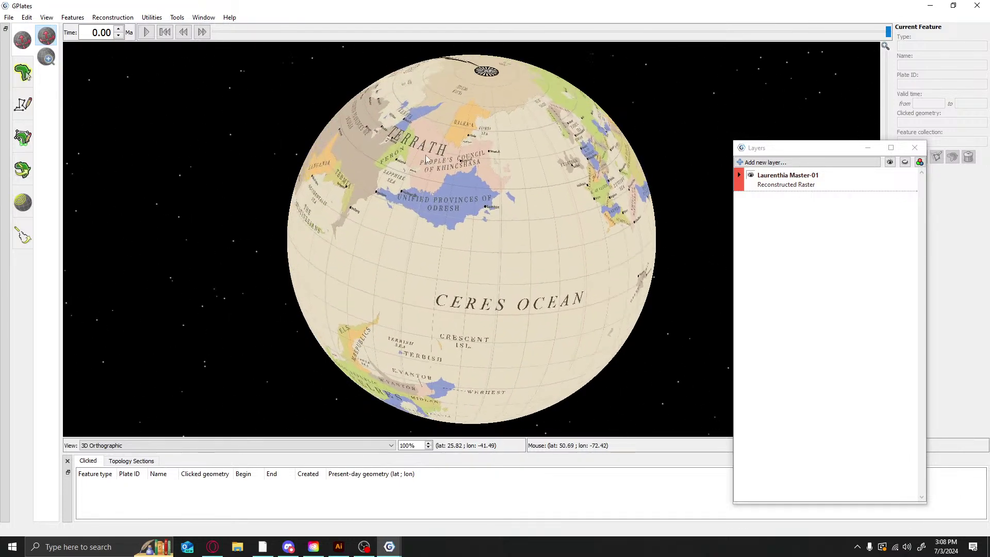
pyautogui.scroll(6, 366, 251)
pyautogui.moveTo(337, 232); pyautogui.dragTo(291, 341)
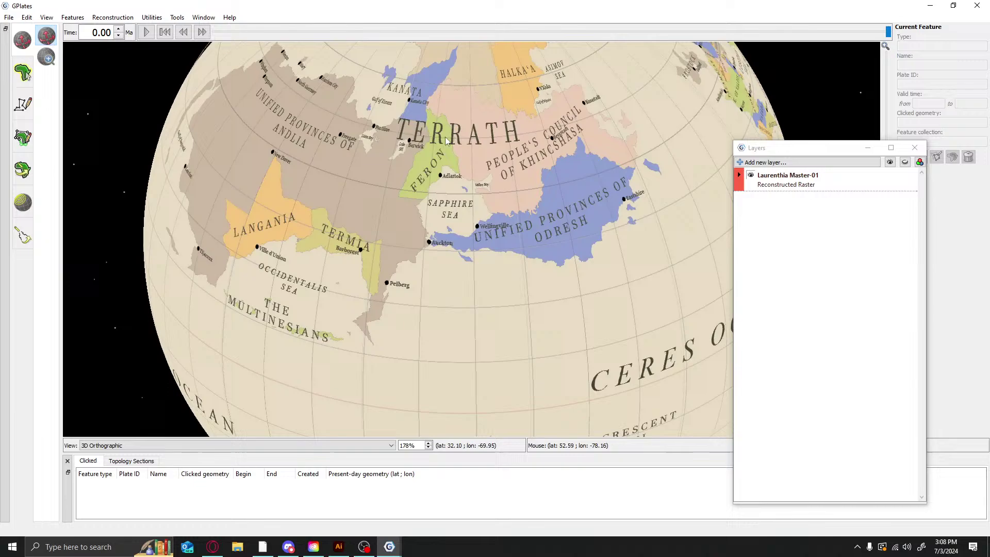
pyautogui.click(21, 106)
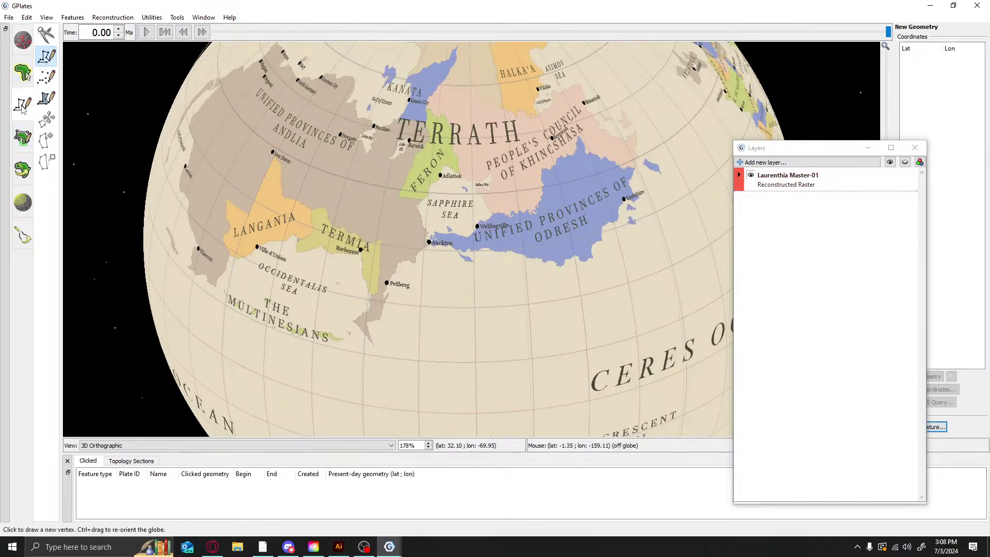
pyautogui.click(47, 100)
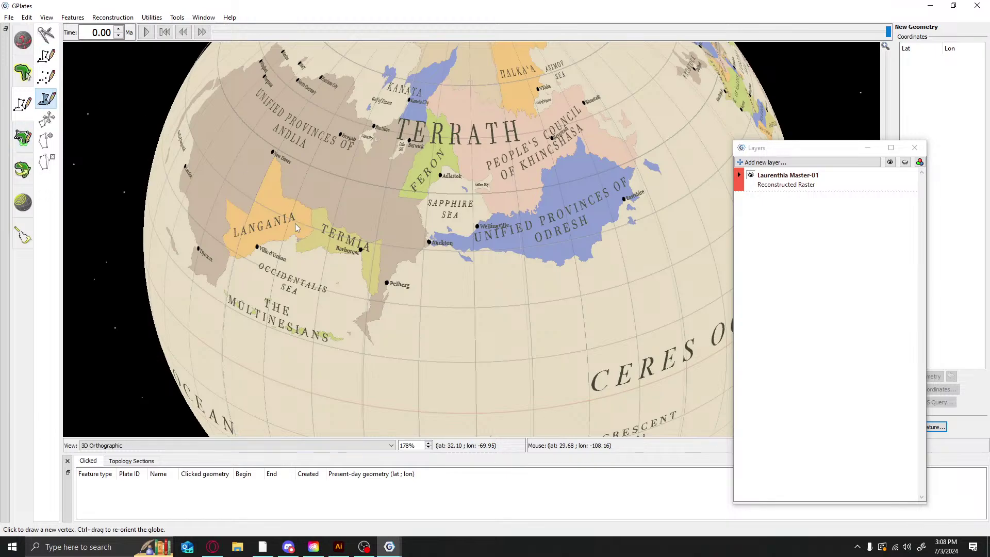
pyautogui.scroll(3, 315, 274)
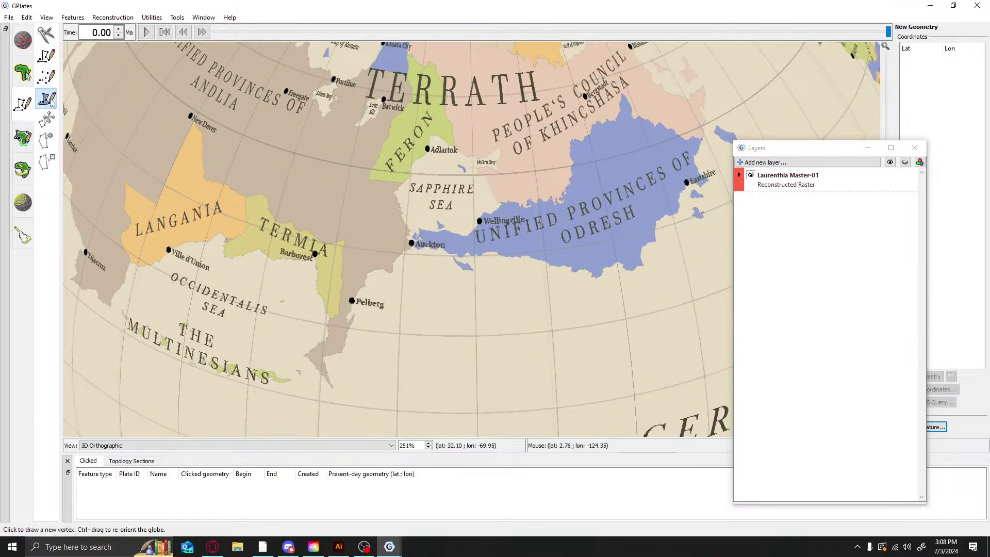
pyautogui.click(47, 60)
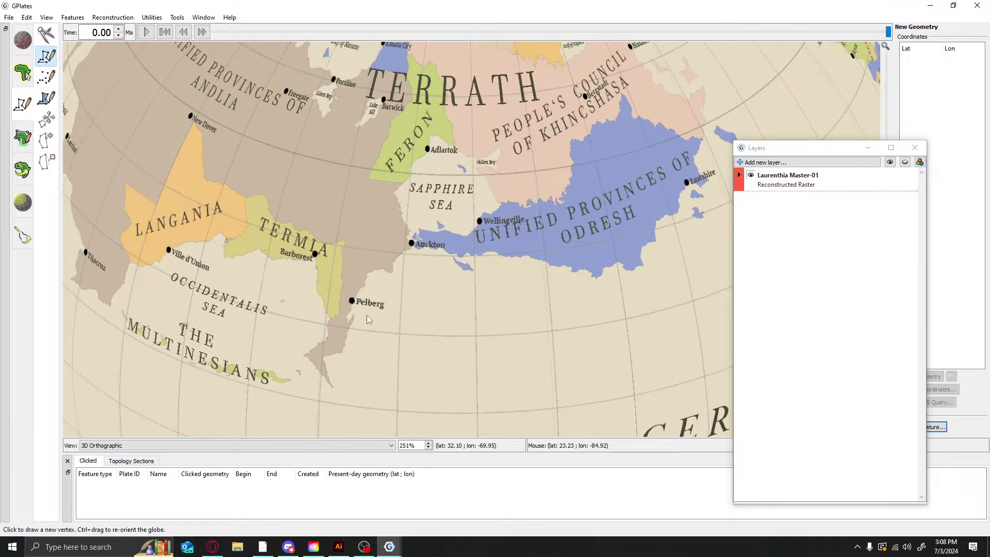
pyautogui.click(55, 101)
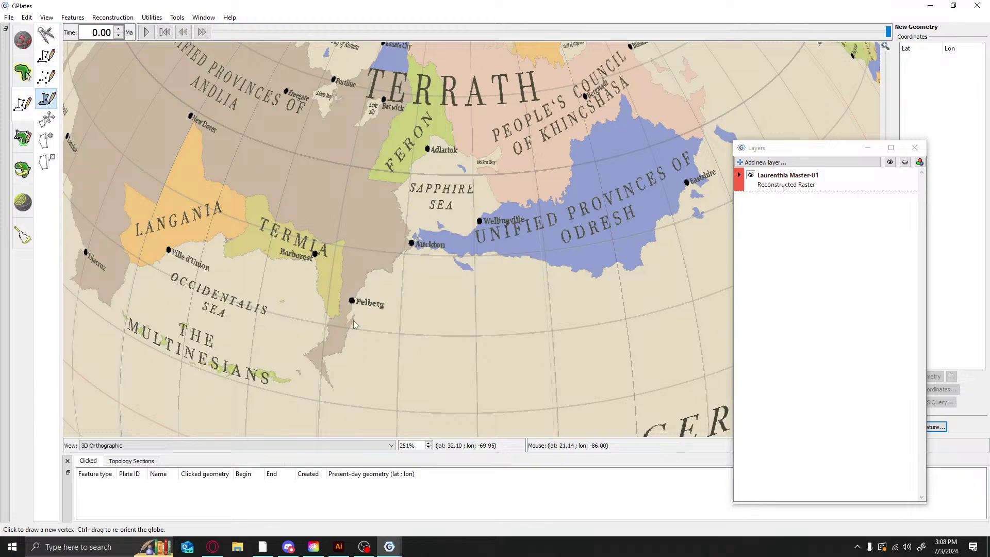
pyautogui.scroll(5, 333, 375)
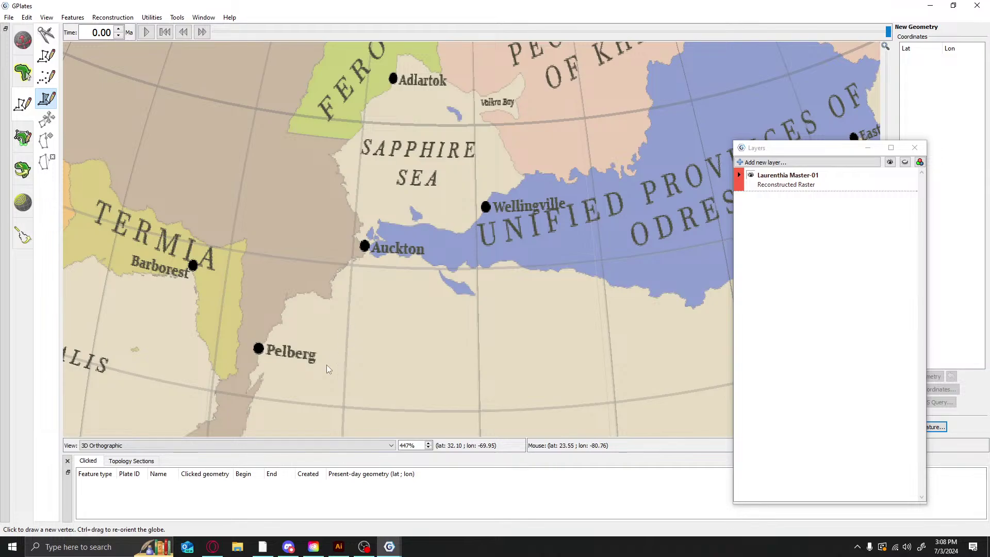
pyautogui.press('m')
pyautogui.scroll(-10, 321, 357)
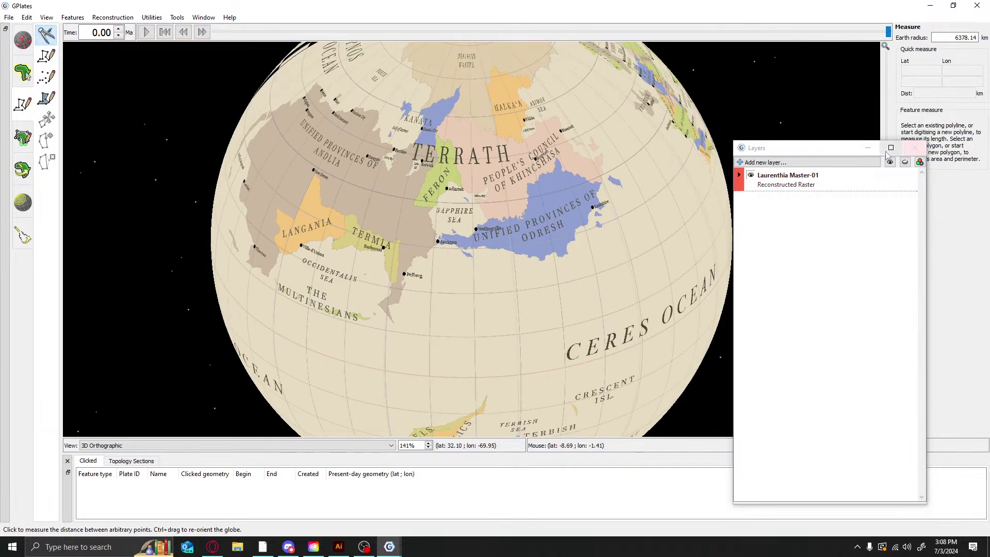
# Move the Layers window off the globe and start digitising a polyline from the peninsula's southern tip up its east coast towards Pelberg
pyautogui.moveTo(783, 149); pyautogui.dragTo(838, 211)
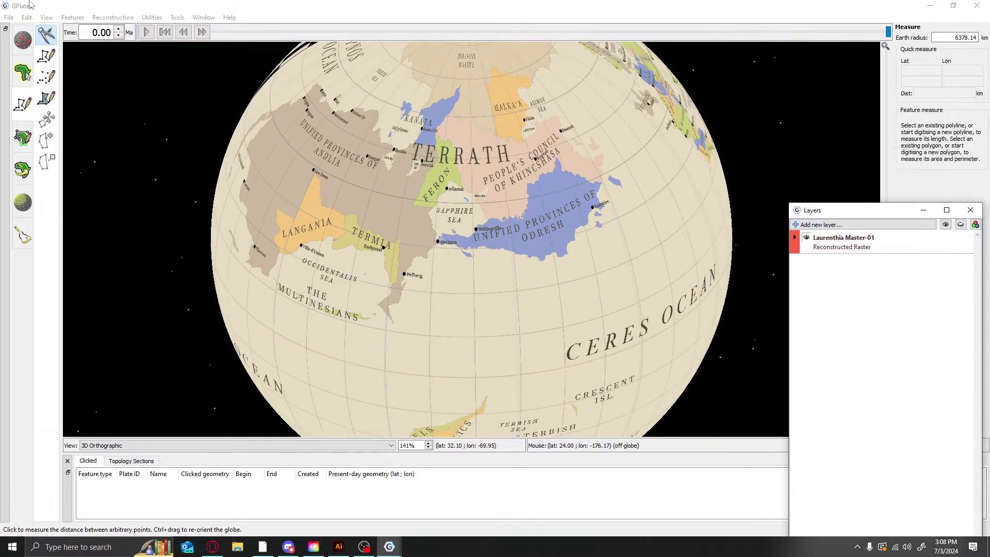
pyautogui.click(46, 56)
pyautogui.scroll(7, 374, 335)
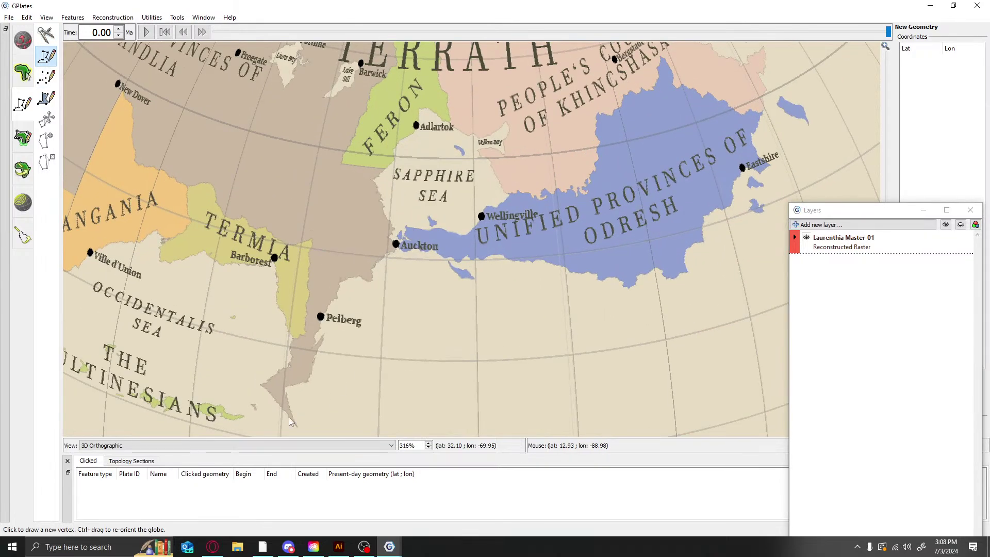
pyautogui.click(299, 430)
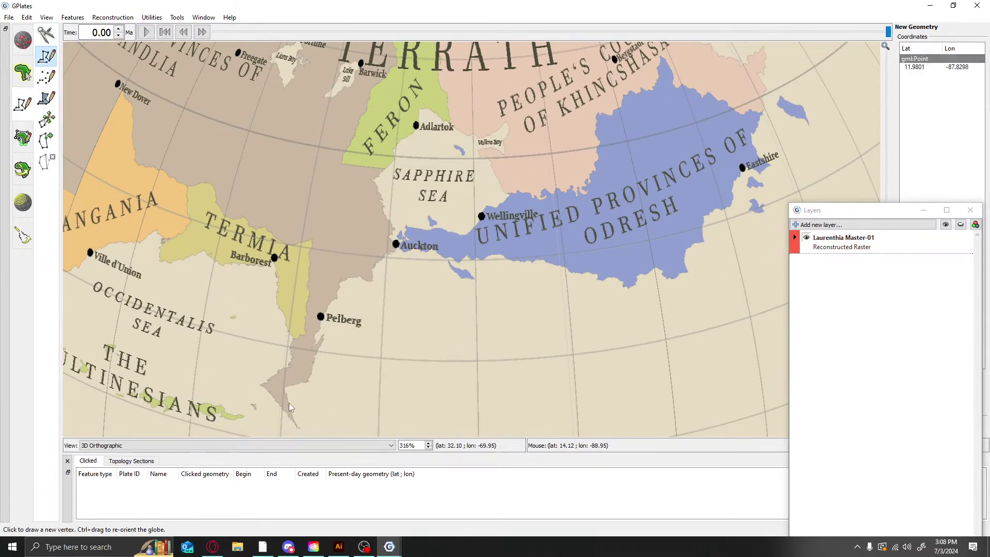
pyautogui.click(290, 406)
pyautogui.click(286, 390)
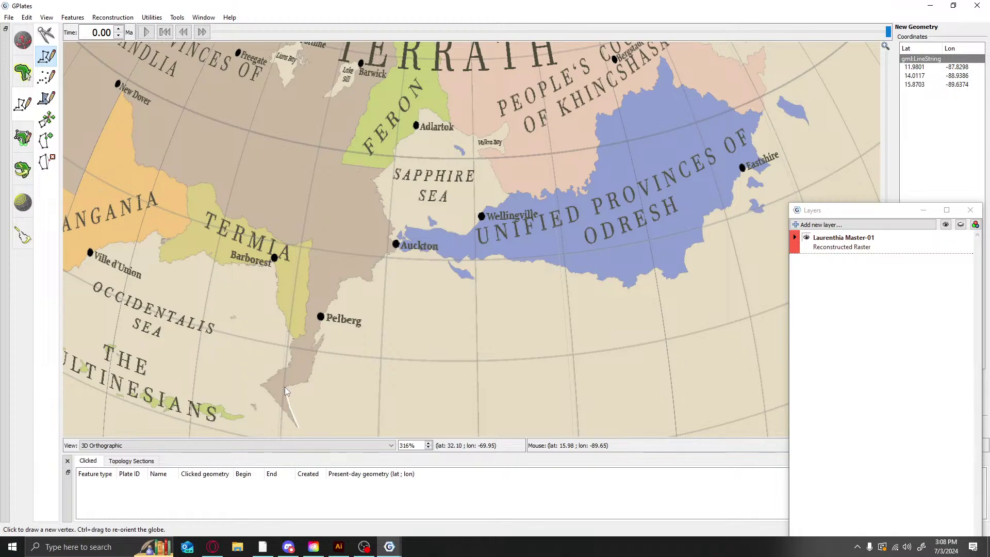
pyautogui.click(310, 385)
pyautogui.click(311, 373)
pyautogui.click(317, 355)
pyautogui.click(324, 342)
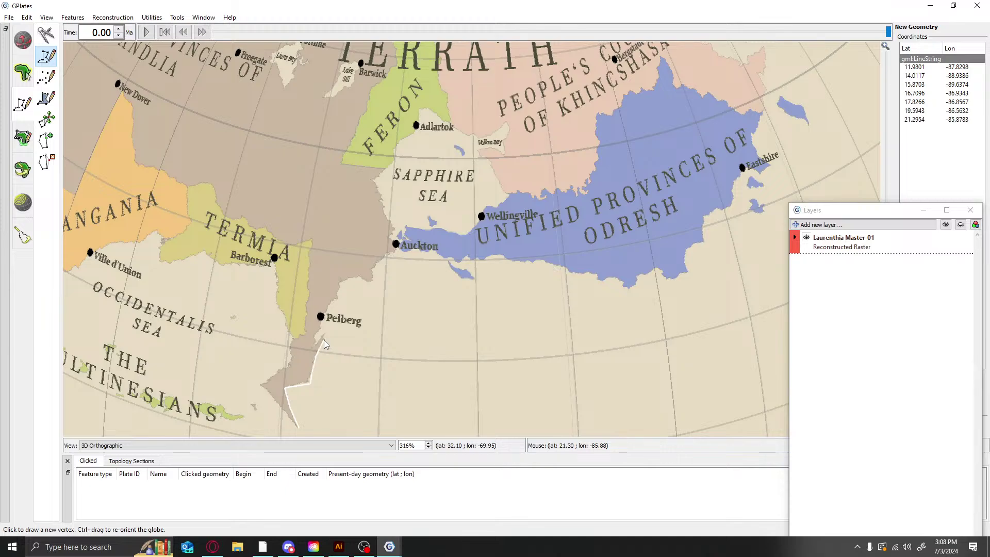
# Continue the coastline polyline around the small inlet south of Pelberg and past the city
pyautogui.click(324, 336)
pyautogui.click(314, 348)
pyautogui.click(315, 345)
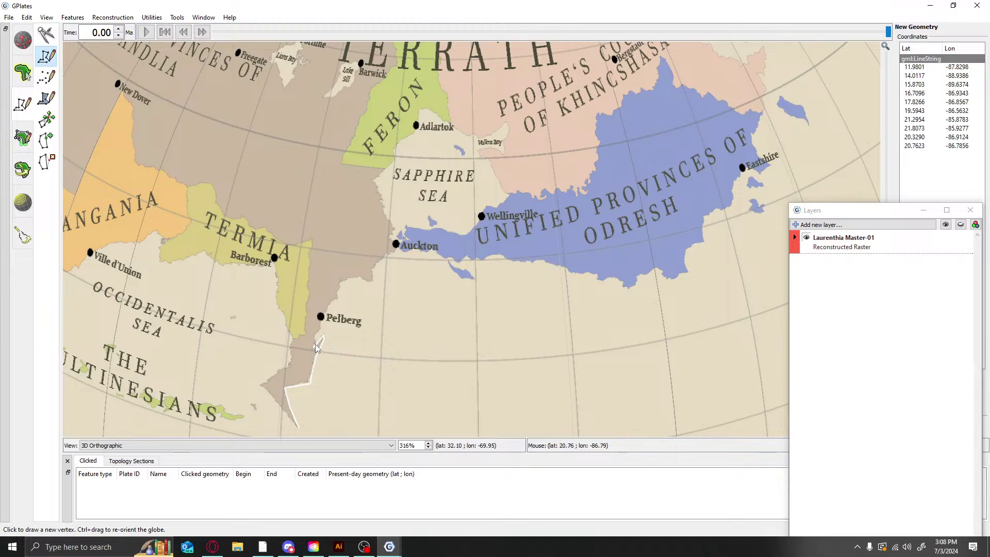
pyautogui.click(314, 337)
pyautogui.click(321, 329)
pyautogui.click(321, 320)
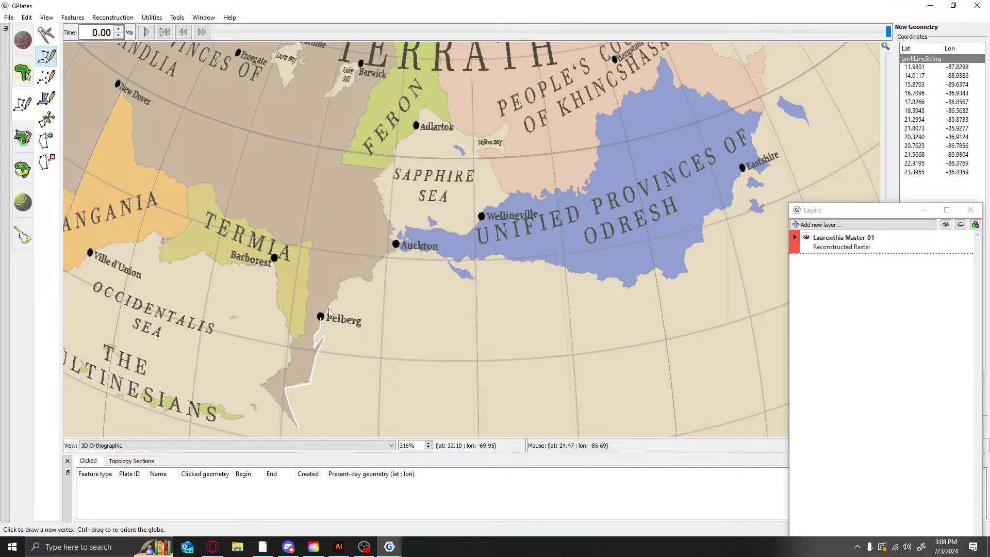
pyautogui.click(327, 315)
pyautogui.click(329, 311)
pyautogui.click(334, 306)
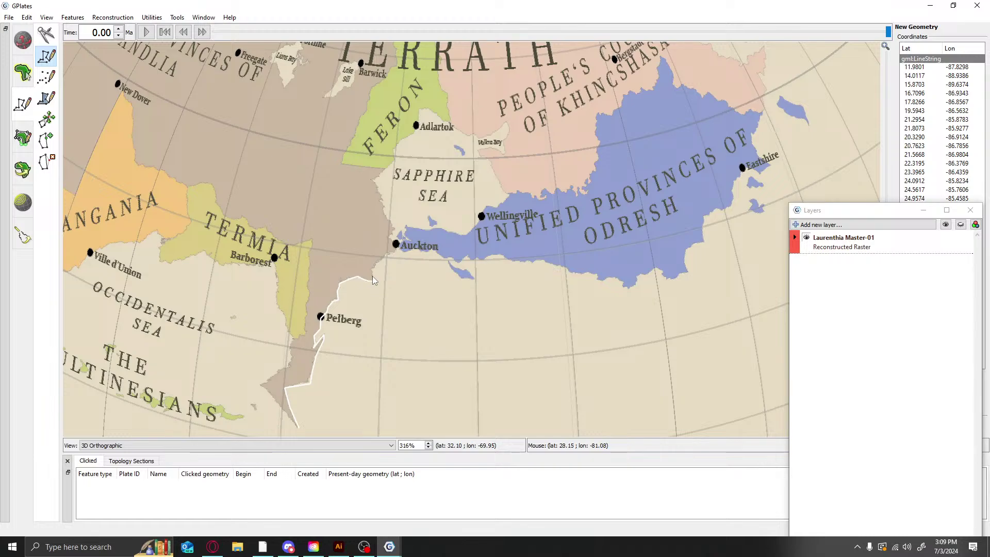
# Continue the coastline polyline past Auckton and up the Sapphire Sea's west shore to the Feron border
pyautogui.click(396, 246)
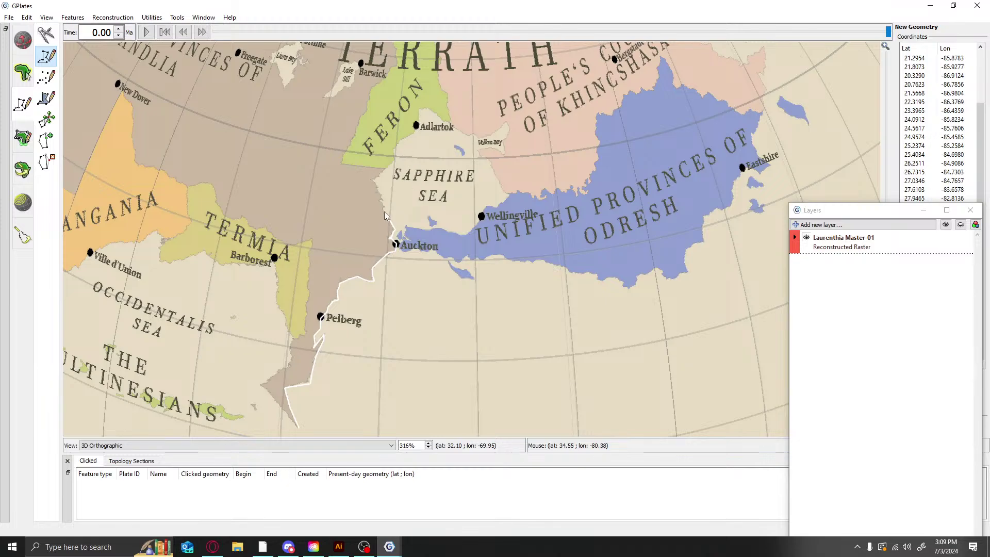
pyautogui.click(383, 208)
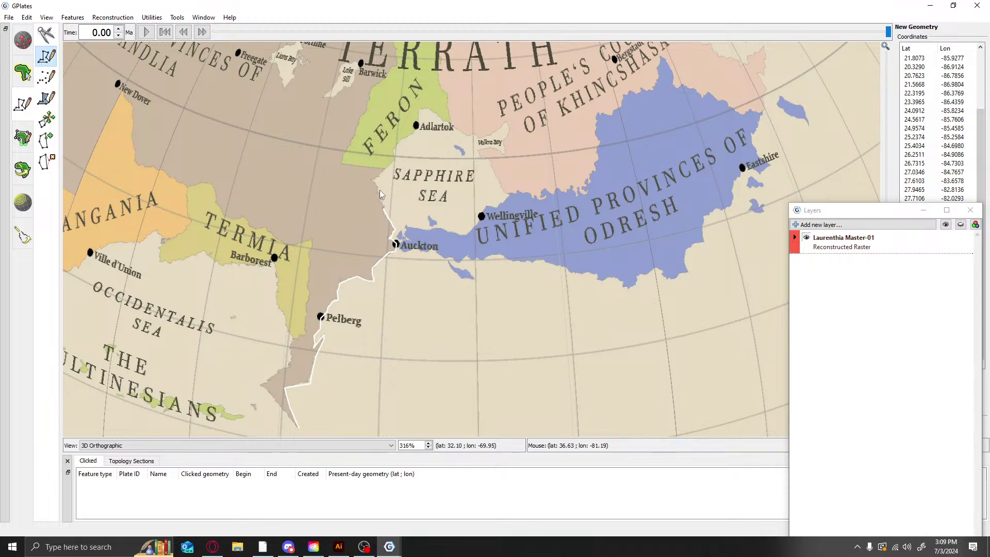
pyautogui.click(375, 184)
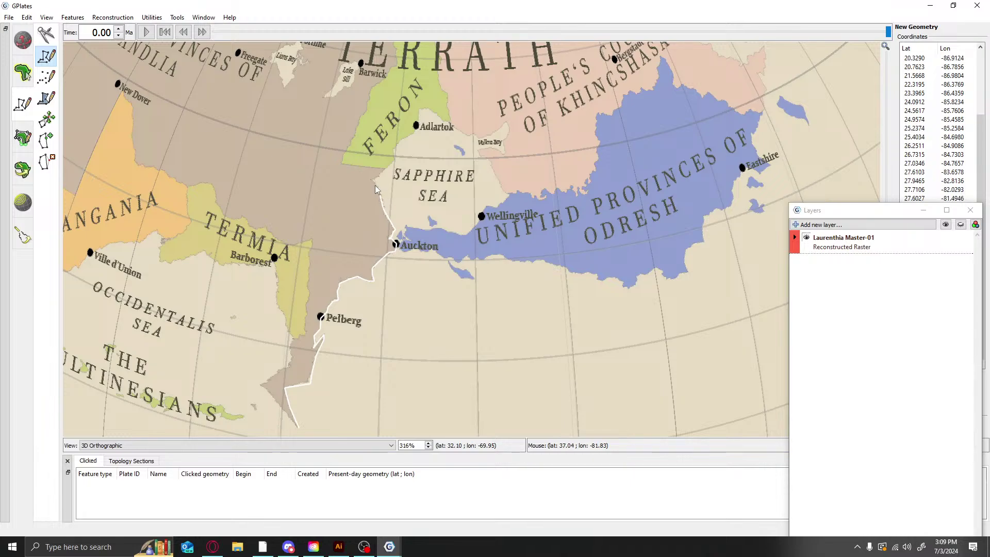
pyautogui.click(372, 181)
pyautogui.click(384, 174)
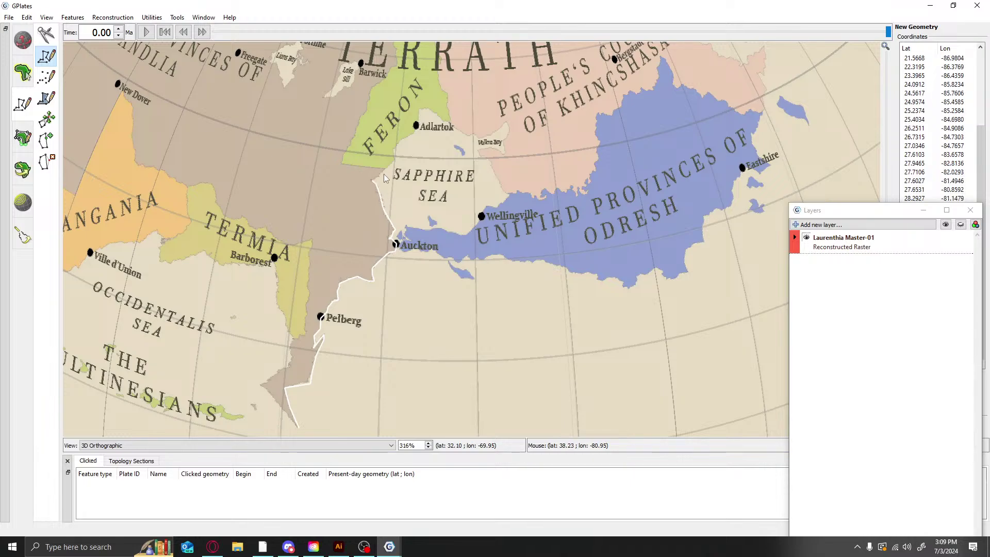
pyautogui.click(389, 165)
pyautogui.click(394, 158)
pyautogui.click(394, 153)
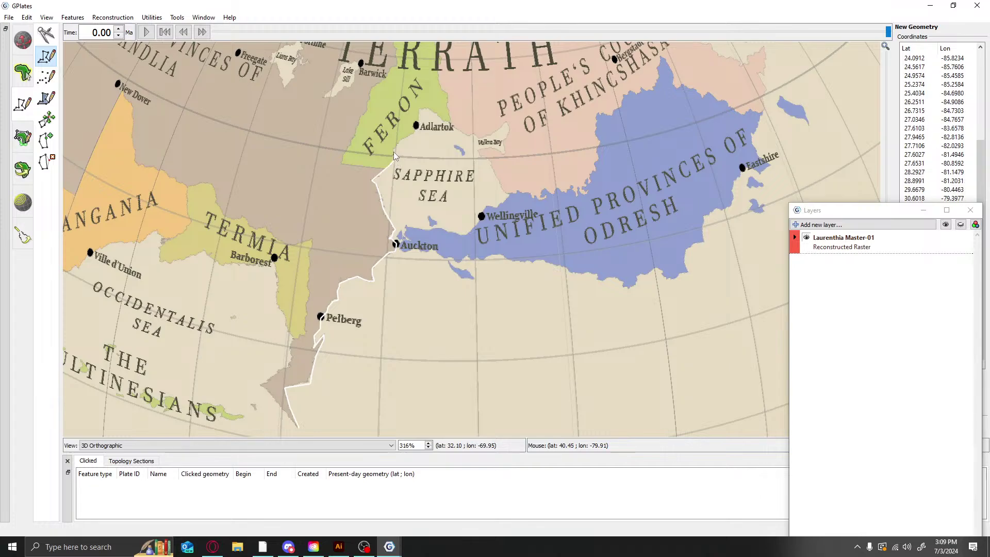
# Trace Feron's Sapphire Sea coast past Adlartok and around the sea's northern end
pyautogui.click(394, 149)
pyautogui.click(397, 146)
pyautogui.click(400, 140)
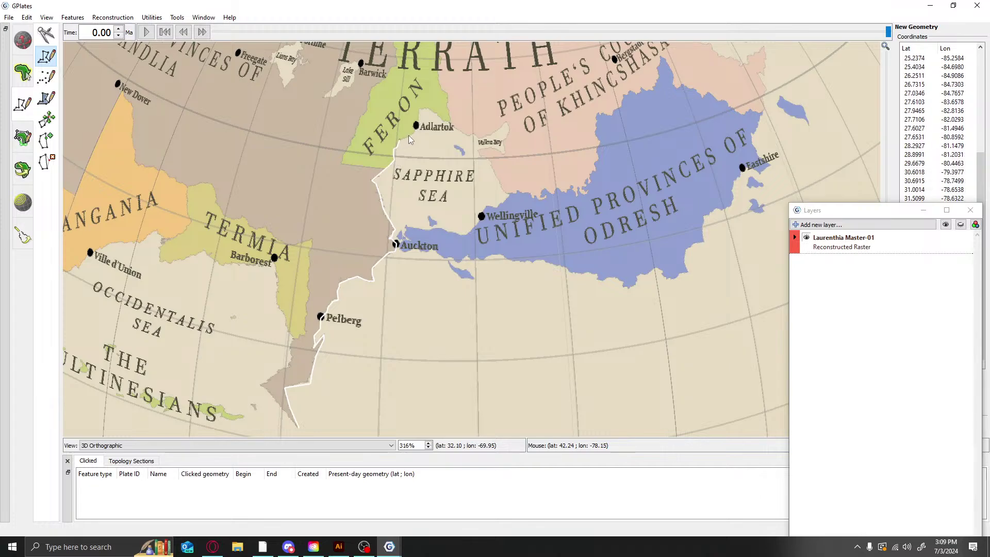
pyautogui.click(412, 132)
pyautogui.click(416, 126)
pyautogui.click(420, 114)
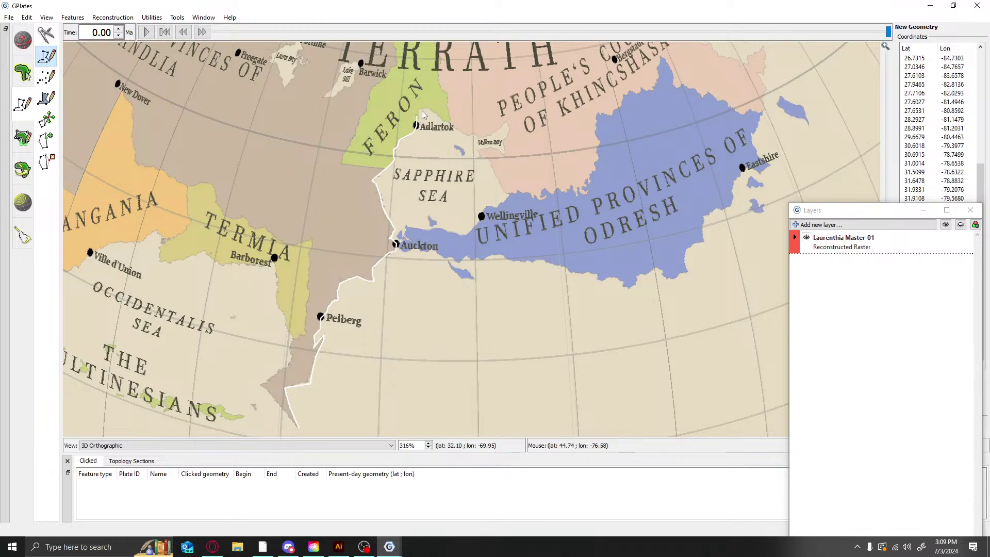
pyautogui.click(423, 110)
pyautogui.click(428, 109)
pyautogui.click(438, 114)
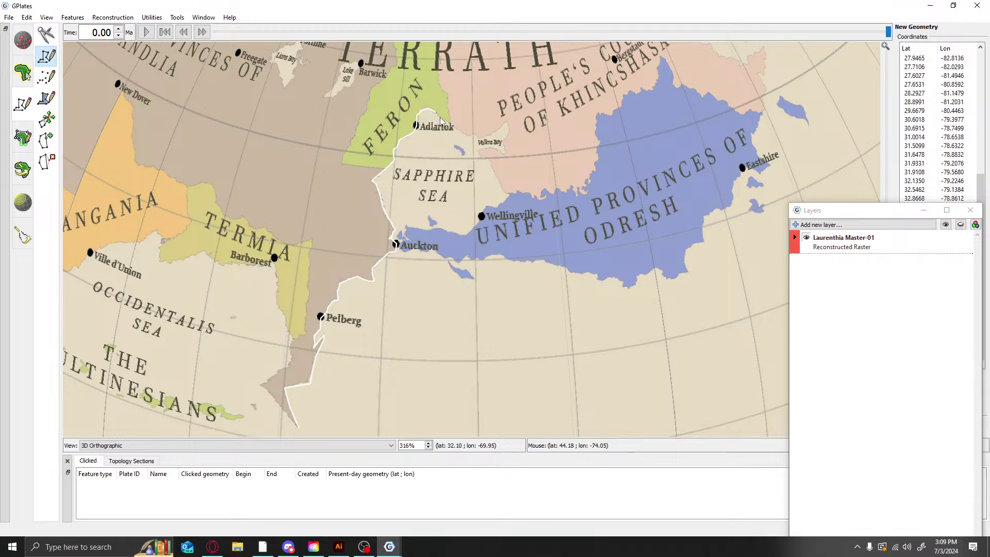
# Extend the polyline along the Sapphire Sea's northeastern shore to the mouth of the small bay
pyautogui.click(444, 120)
pyautogui.click(453, 125)
pyautogui.click(461, 131)
pyautogui.click(468, 134)
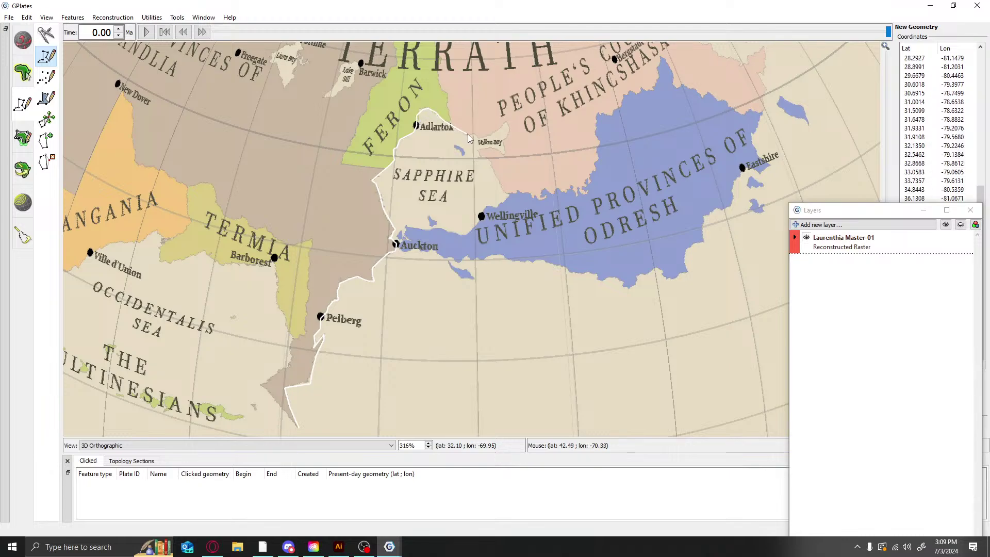
pyautogui.click(475, 134)
pyautogui.click(481, 138)
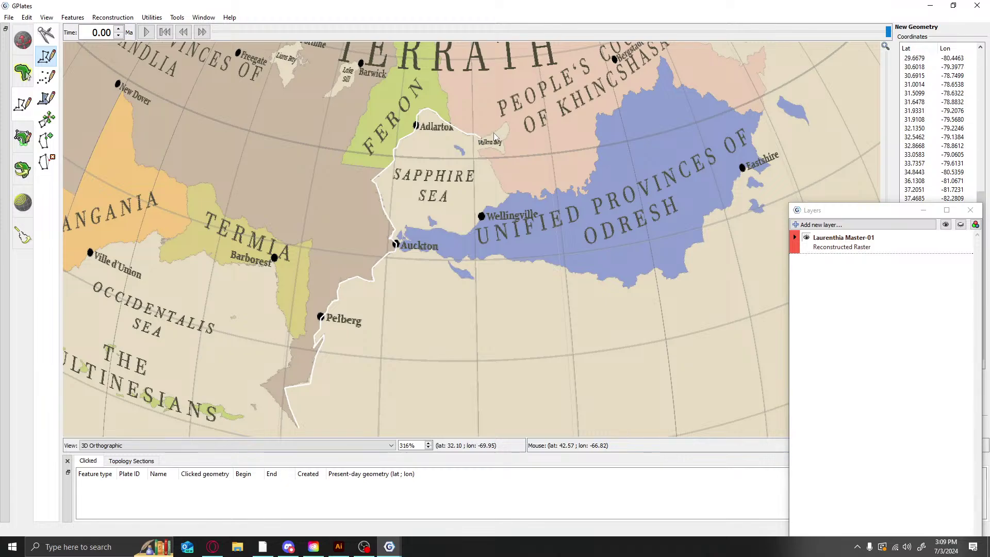
# Trace around the small bay and down the Sapphire Sea's east shore towards Wellingville
pyautogui.click(489, 135)
pyautogui.click(501, 126)
pyautogui.click(508, 124)
pyautogui.click(509, 131)
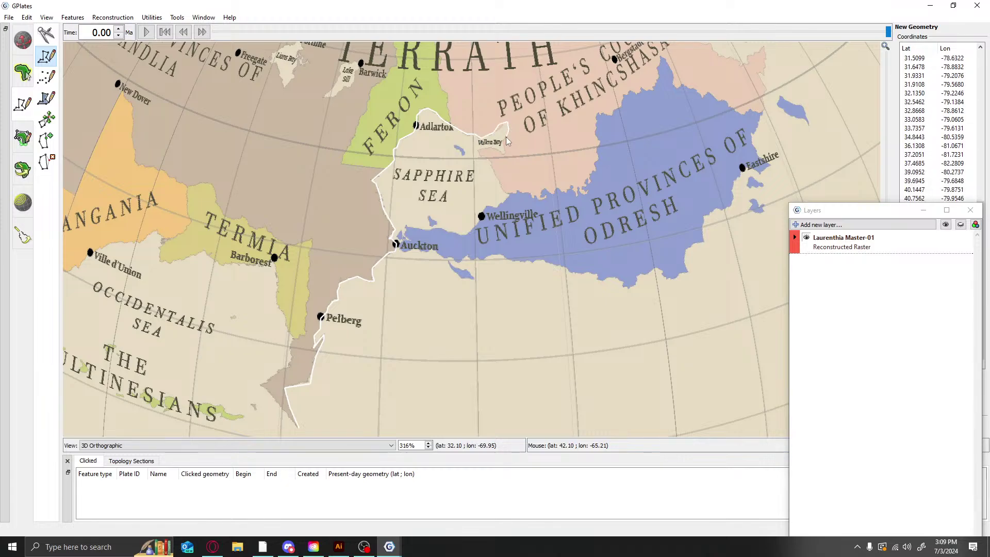
pyautogui.click(506, 138)
pyautogui.click(503, 143)
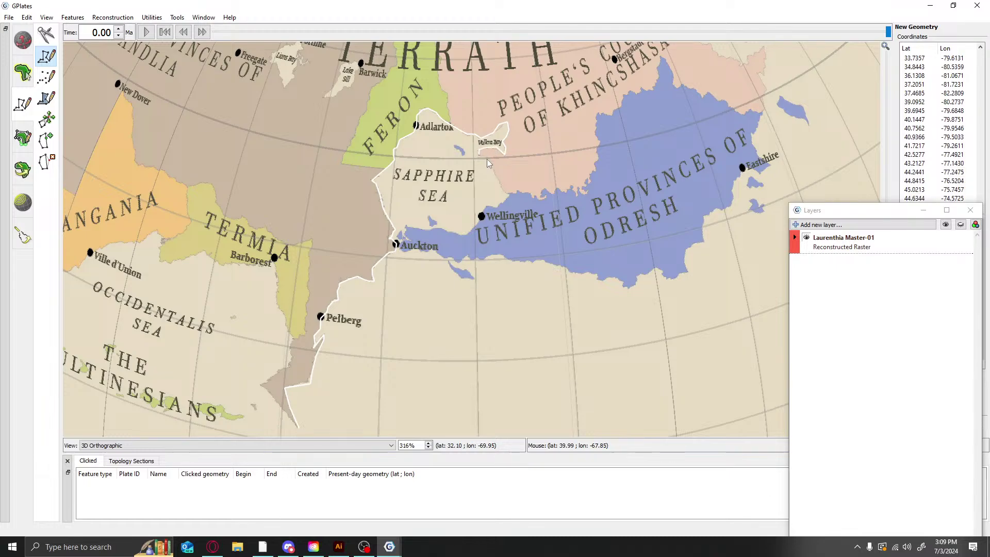
pyautogui.click(506, 194)
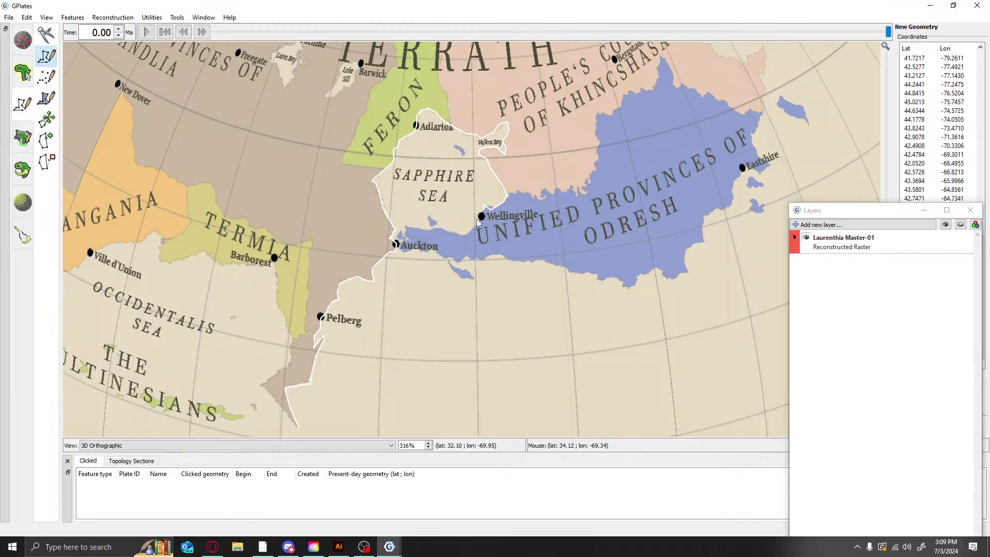
# Follow the Sapphire Sea's south shore from Wellingville west and round the land's tip beside Auckton
pyautogui.click(463, 237)
pyautogui.click(453, 233)
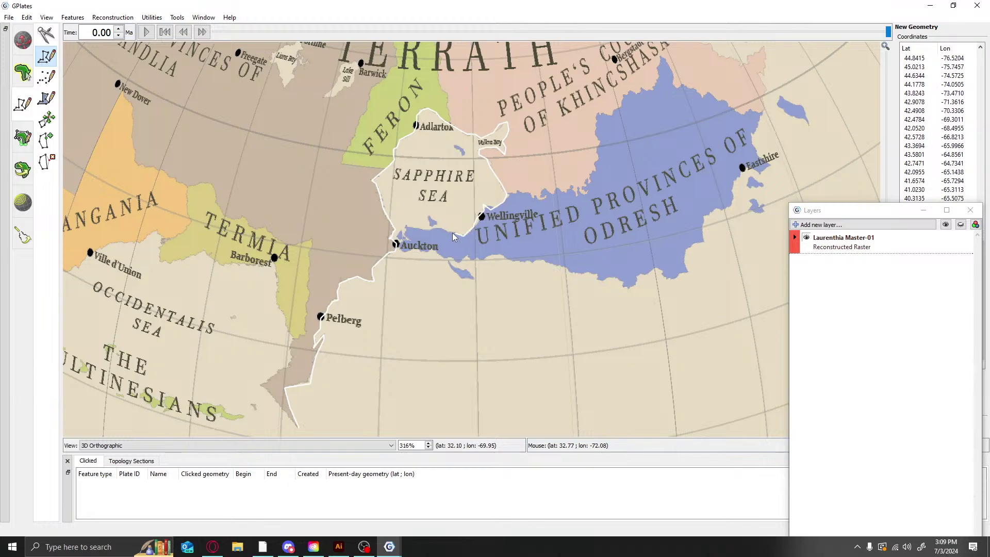
pyautogui.click(418, 233)
pyautogui.click(409, 230)
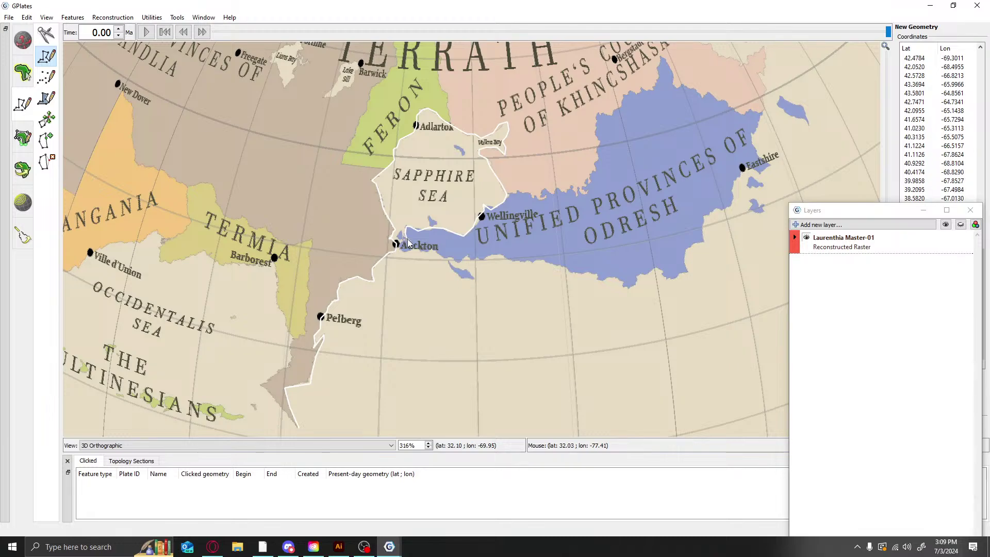
pyautogui.click(407, 240)
pyautogui.click(398, 241)
pyautogui.click(400, 247)
pyautogui.click(407, 250)
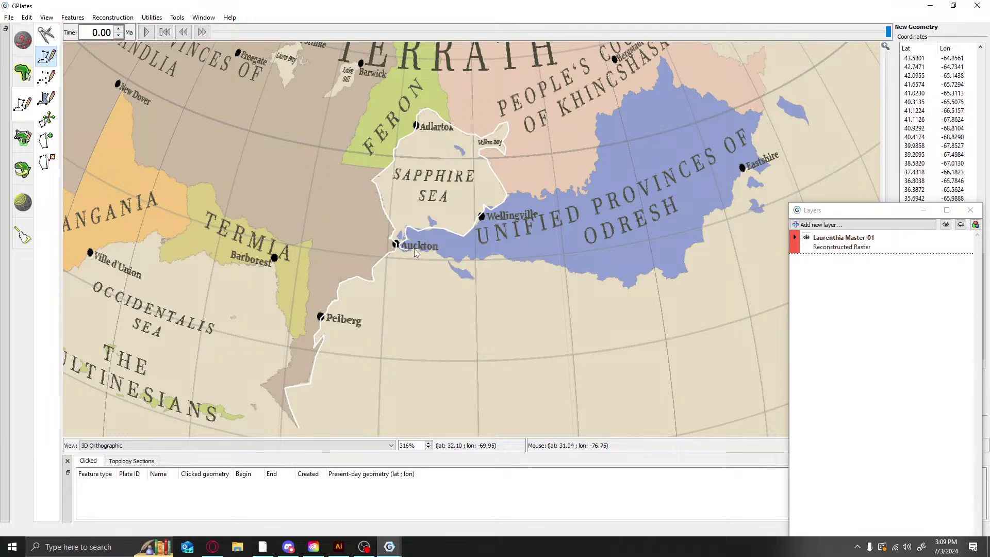
# Trace the southern coast of Odresh's narrow western arm eastward from Auckton
pyautogui.click(421, 251)
pyautogui.click(428, 250)
pyautogui.click(435, 252)
pyautogui.click(443, 256)
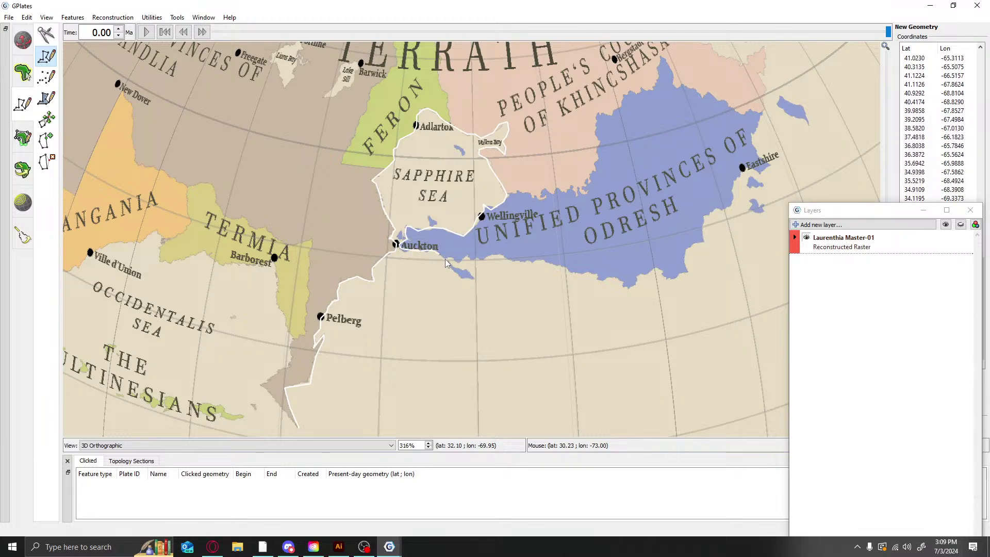
pyautogui.click(448, 258)
pyautogui.click(456, 261)
pyautogui.click(469, 258)
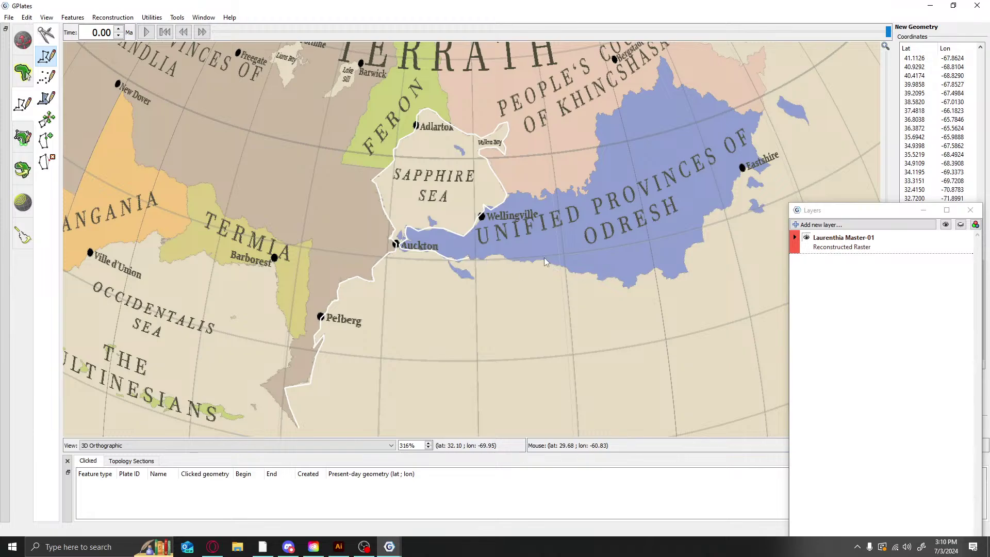
# Roughly outline the southern and southeastern coast of the Unified Provinces of Odresh towards Eastshire
pyautogui.click(523, 259)
pyautogui.click(566, 267)
pyautogui.click(599, 276)
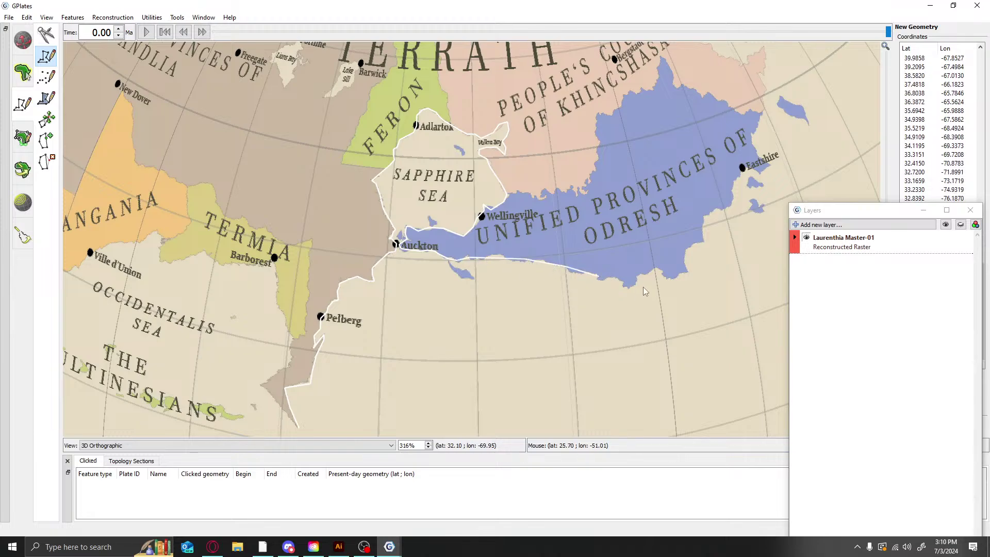
pyautogui.click(643, 286)
pyautogui.click(704, 231)
pyautogui.click(710, 228)
pyautogui.click(725, 199)
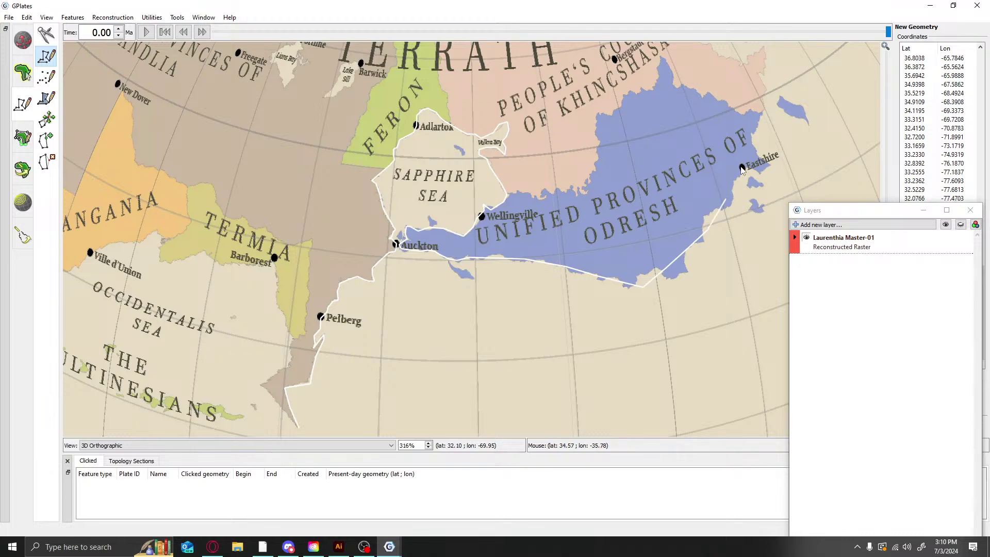
# Continue the outline past Eastshire and up the east coast to Khinchsasa's northeastern tip
pyautogui.click(743, 167)
pyautogui.click(767, 168)
pyautogui.click(769, 166)
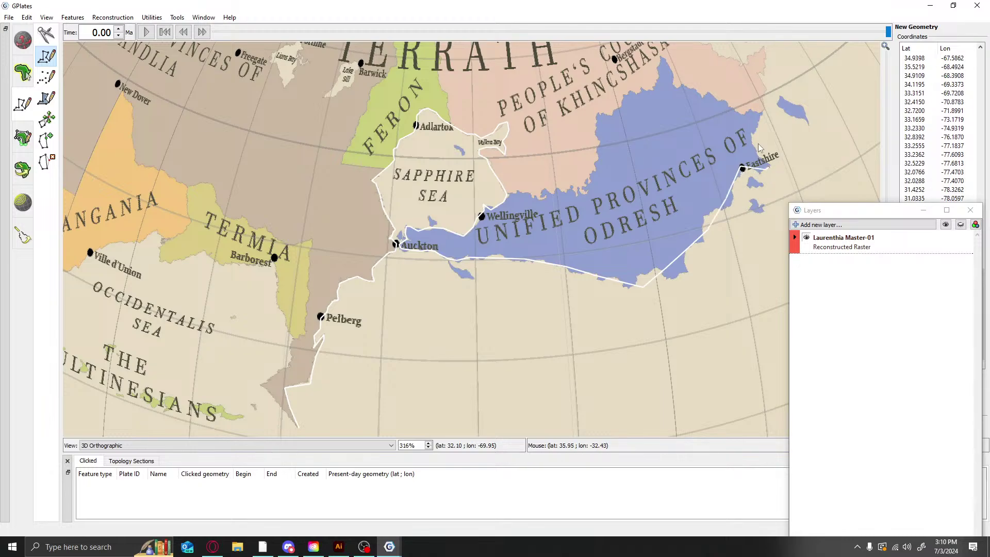
pyautogui.click(758, 144)
pyautogui.click(757, 113)
pyautogui.click(769, 84)
pyautogui.click(771, 53)
pyautogui.click(763, 52)
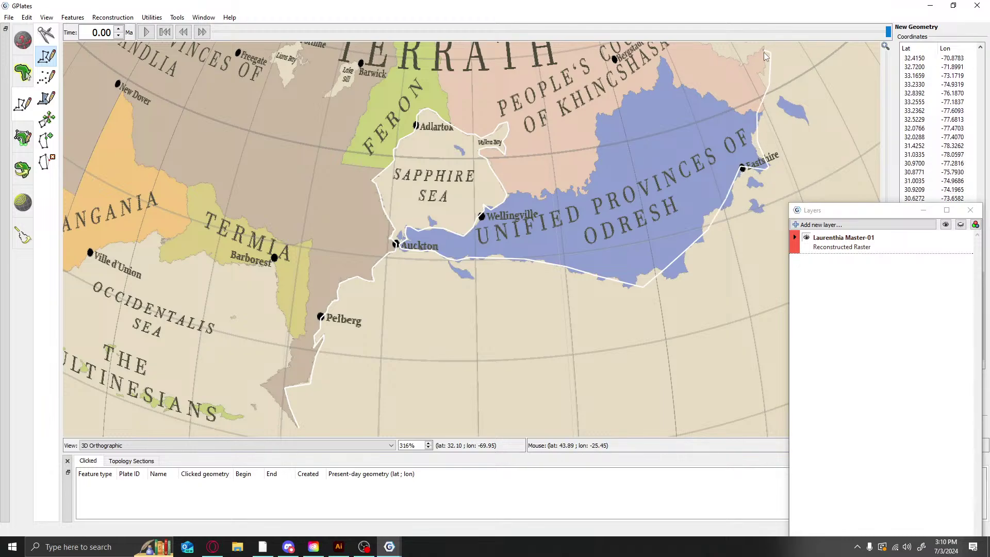
# Return to digitising the polyline and move the Layers window off the New Geometry controls
pyautogui.scroll(-6, 694, 161)
pyautogui.scroll(4, 638, 81)
pyautogui.scroll(-3, 653, 100)
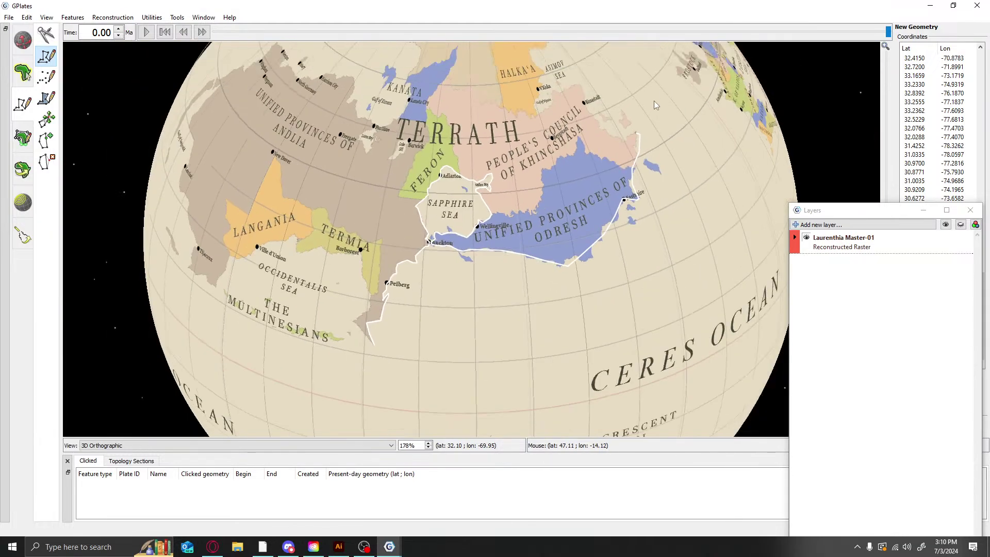
pyautogui.press('d')
pyautogui.press('m')
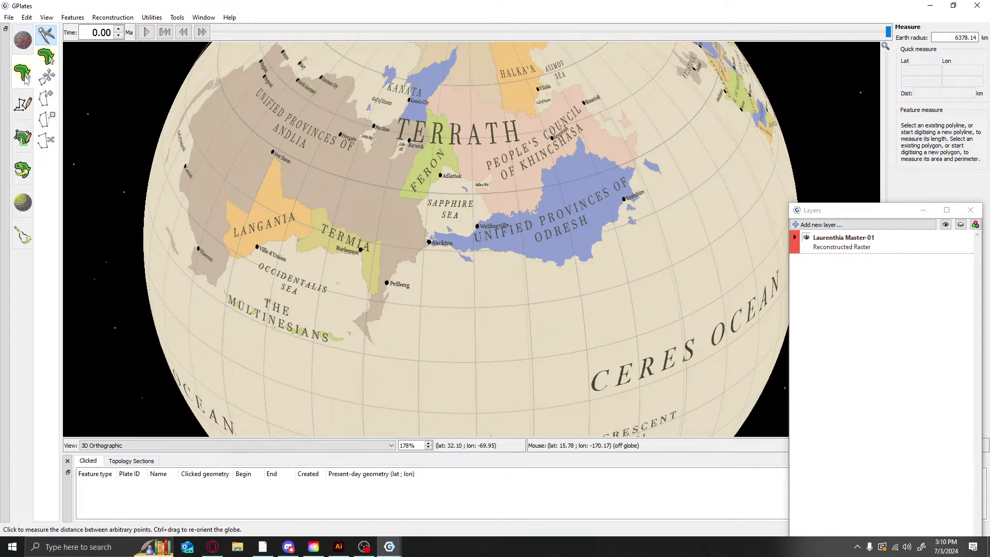
pyautogui.click(24, 103)
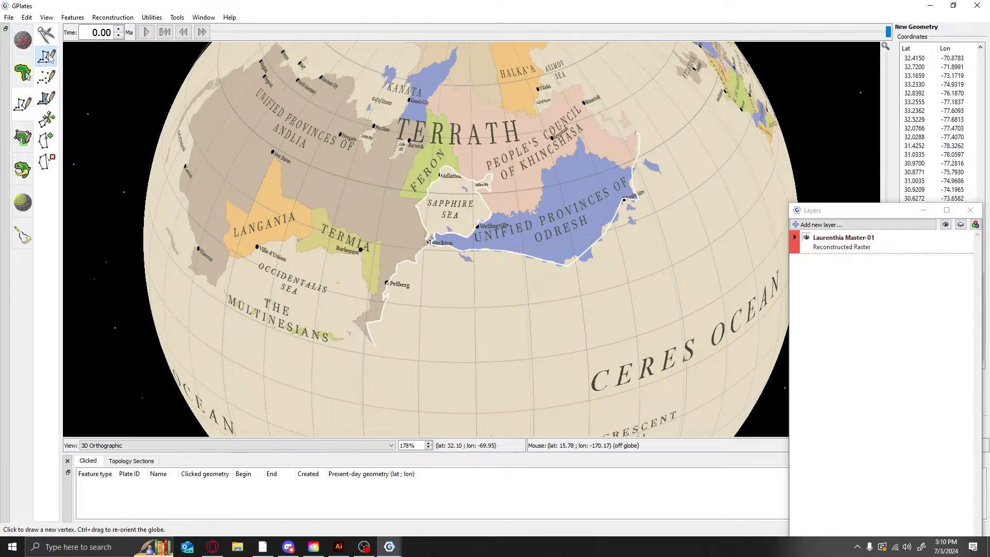
pyautogui.moveTo(886, 214); pyautogui.dragTo(782, 174)
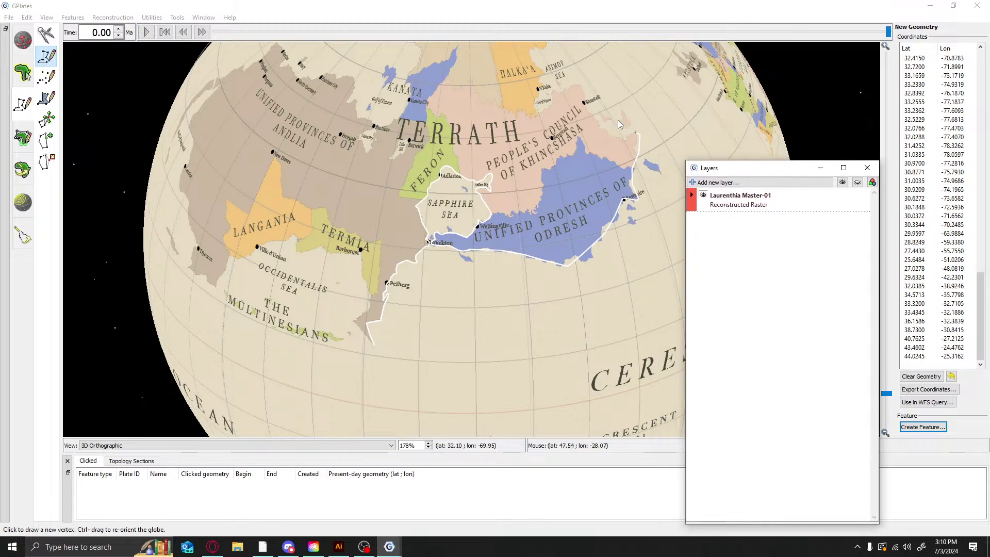
# Reorient the globe to northern Terrath and resume the polyline westward along Khinchsasa's northeastern coast
pyautogui.click(474, 344)
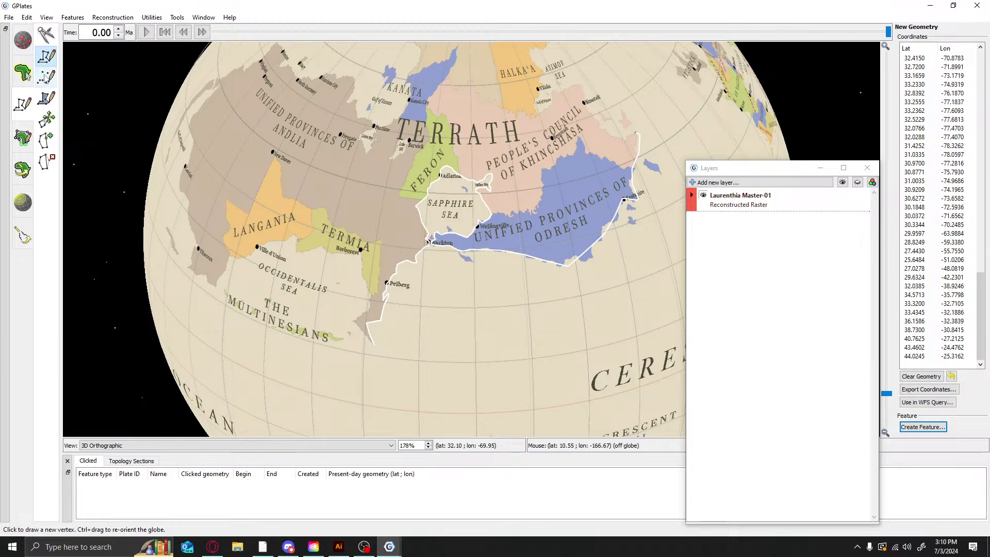
pyautogui.click(46, 119)
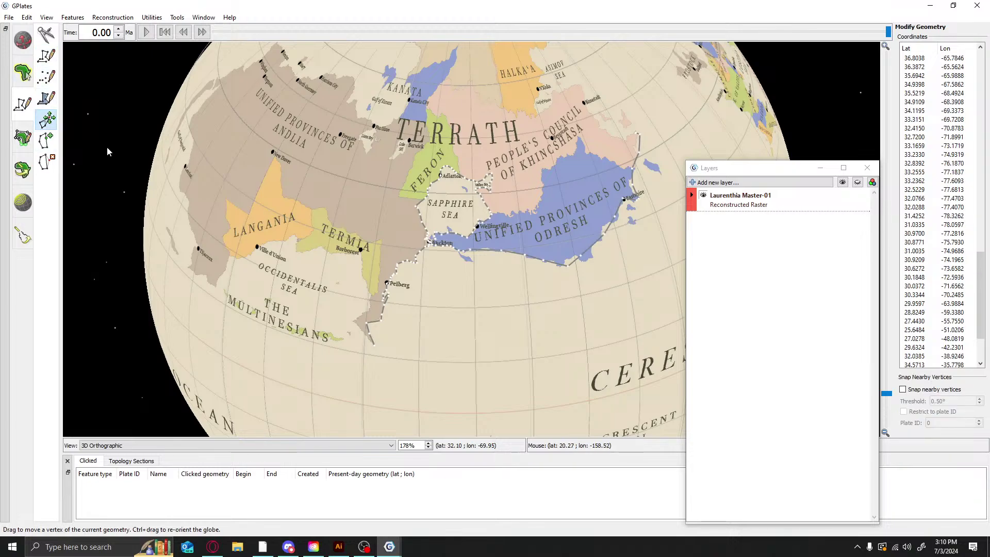
pyautogui.click(22, 43)
pyautogui.moveTo(413, 214); pyautogui.dragTo(411, 337)
pyautogui.press('v')
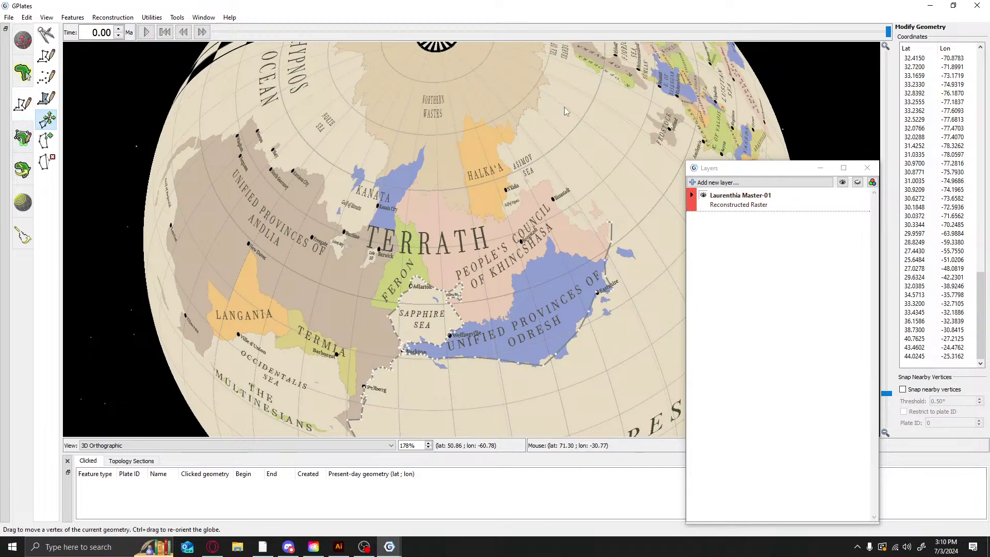
pyautogui.scroll(2, 592, 194)
pyautogui.press('l')
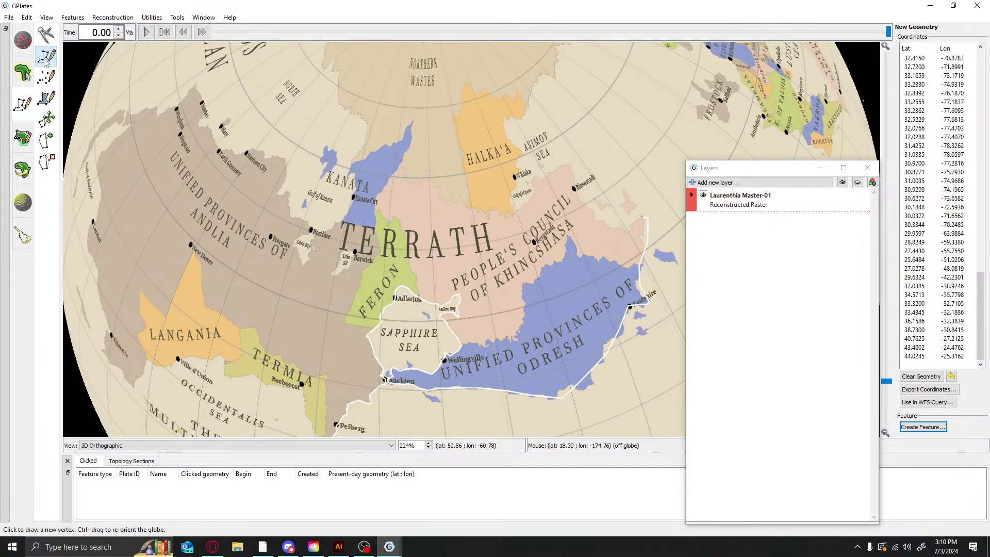
pyautogui.click(633, 223)
pyautogui.click(625, 230)
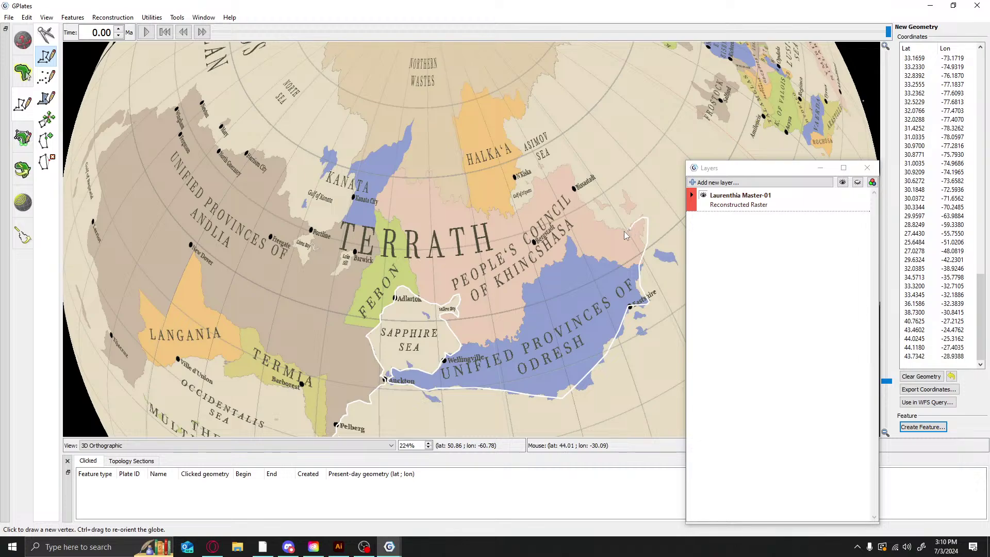
pyautogui.click(611, 228)
pyautogui.click(594, 219)
pyautogui.click(588, 212)
pyautogui.click(585, 204)
pyautogui.click(577, 199)
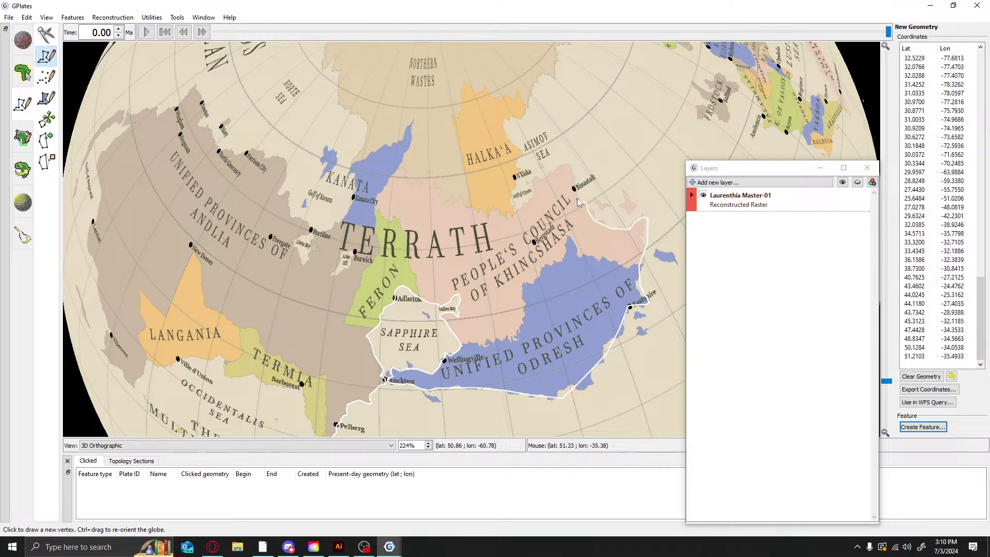
# Trace past the coastal city and around Khinchsasa's northern headland beside the Asimov Sea
pyautogui.click(576, 184)
pyautogui.click(574, 169)
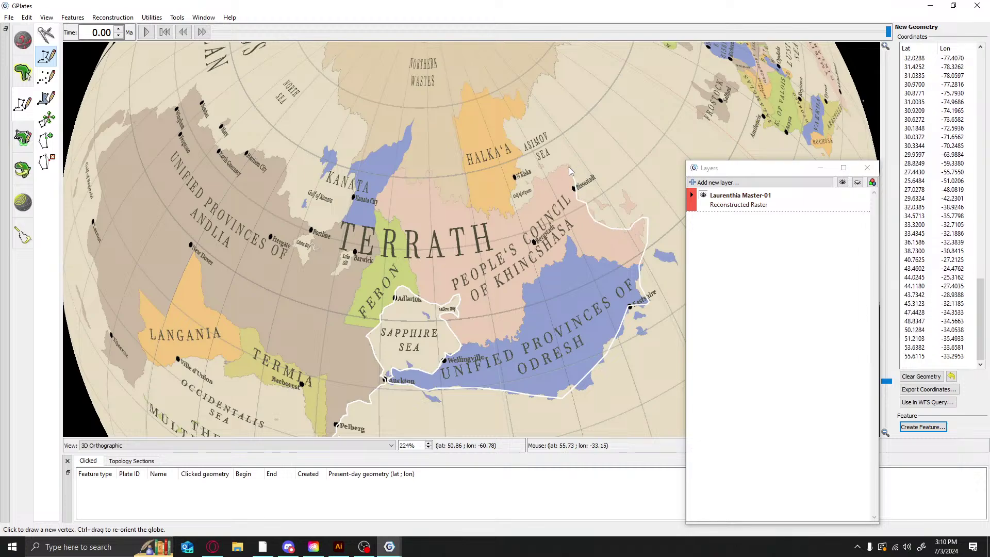
pyautogui.click(567, 167)
pyautogui.click(552, 169)
pyautogui.click(551, 179)
pyautogui.click(543, 179)
pyautogui.click(538, 177)
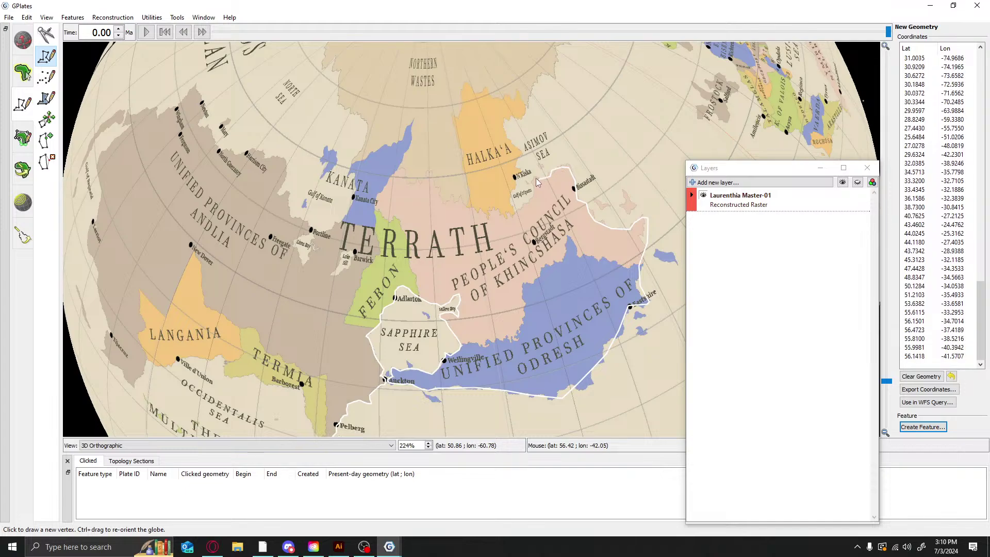
# Trace southwest from Khinchsasa's northern headland along the gulf's eastern shore to its head at the Halka'a border
pyautogui.click(532, 171)
pyautogui.click(529, 178)
pyautogui.click(533, 189)
pyautogui.click(537, 197)
pyautogui.click(528, 206)
pyautogui.click(523, 214)
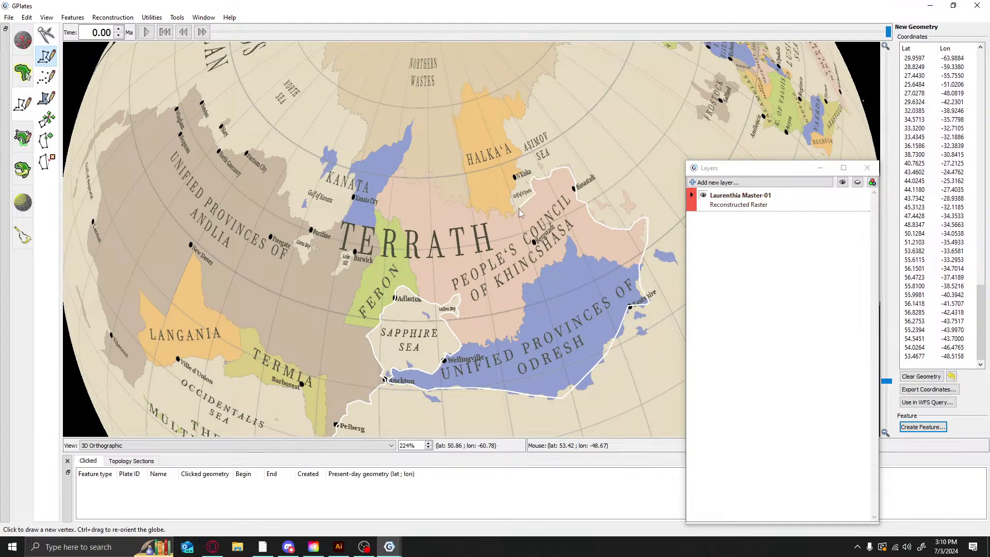
pyautogui.click(521, 217)
pyautogui.click(518, 219)
# Continue the polyline north up the gulf's Halka'a shore and around the coastal city at its mouth
pyautogui.click(513, 201)
pyautogui.click(515, 191)
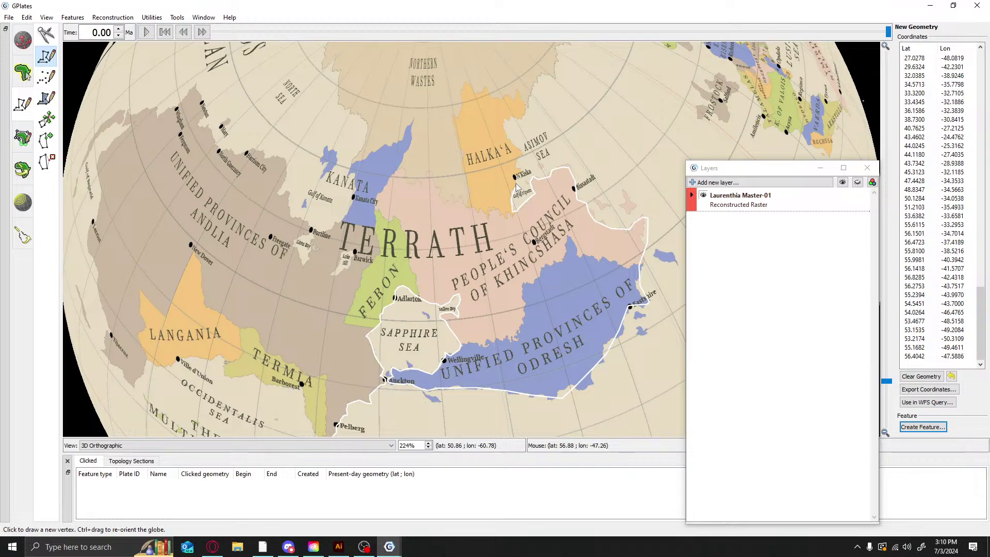
pyautogui.click(517, 186)
pyautogui.click(521, 174)
pyautogui.click(522, 171)
pyautogui.click(519, 167)
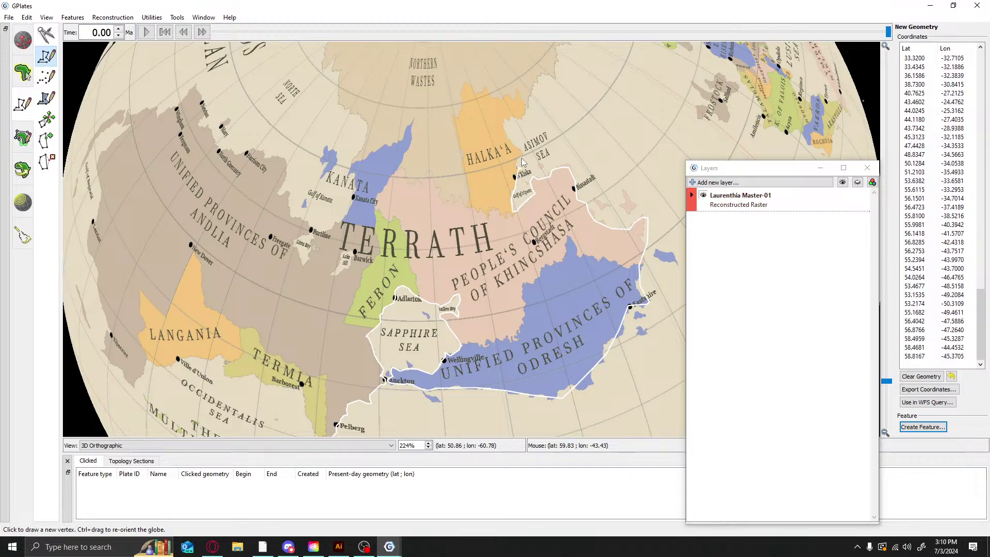
# Trace Halka'a's eastern coast north along the Asimov Sea to the inner bend of its bay
pyautogui.click(523, 160)
pyautogui.click(521, 156)
pyautogui.click(513, 146)
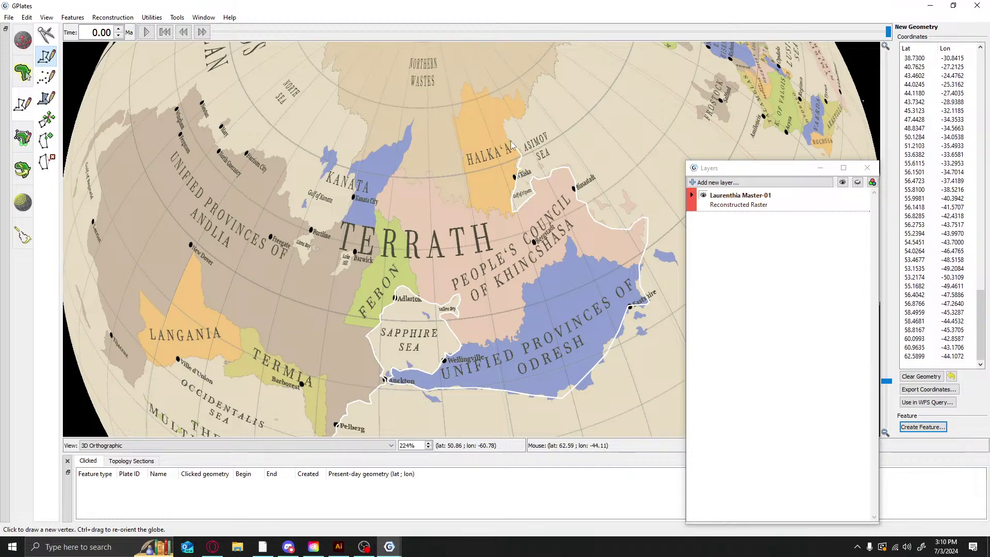
pyautogui.click(504, 140)
pyautogui.click(505, 129)
pyautogui.click(506, 123)
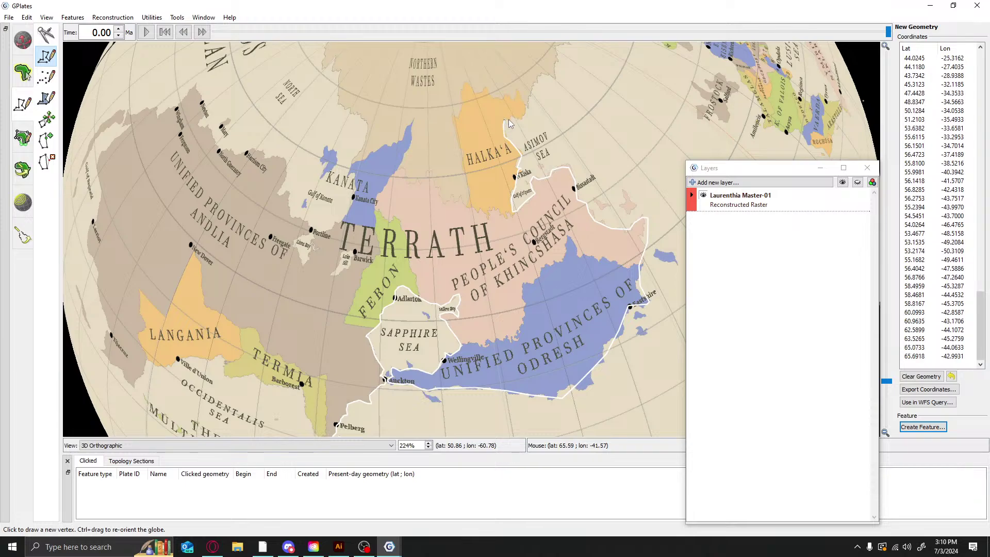
# Extend the outline around Halka'a's northeastern corner and along the adjoining Northern Wastes coast
pyautogui.click(511, 118)
pyautogui.click(517, 119)
pyautogui.click(522, 124)
pyautogui.click(524, 115)
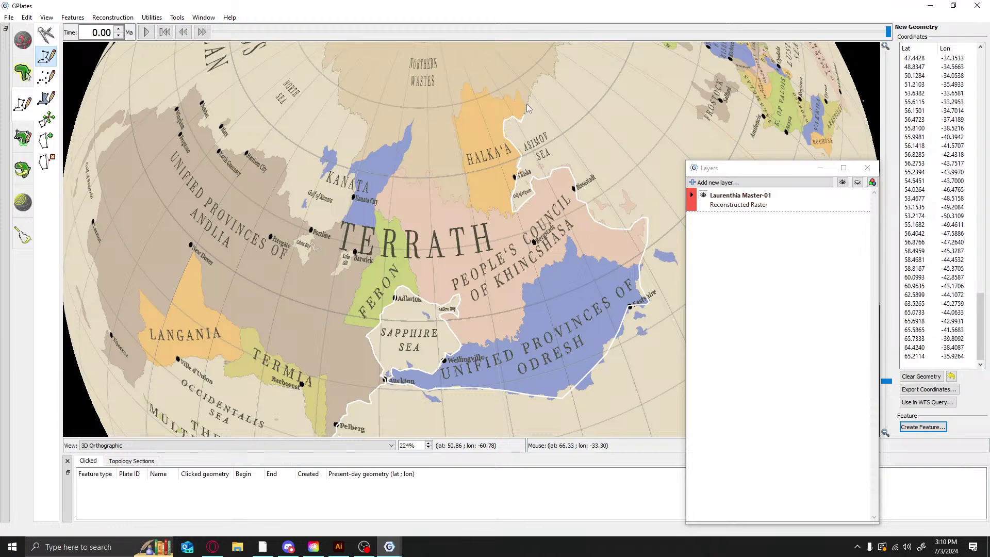
pyautogui.click(527, 103)
pyautogui.click(532, 90)
pyautogui.click(536, 80)
pyautogui.click(539, 77)
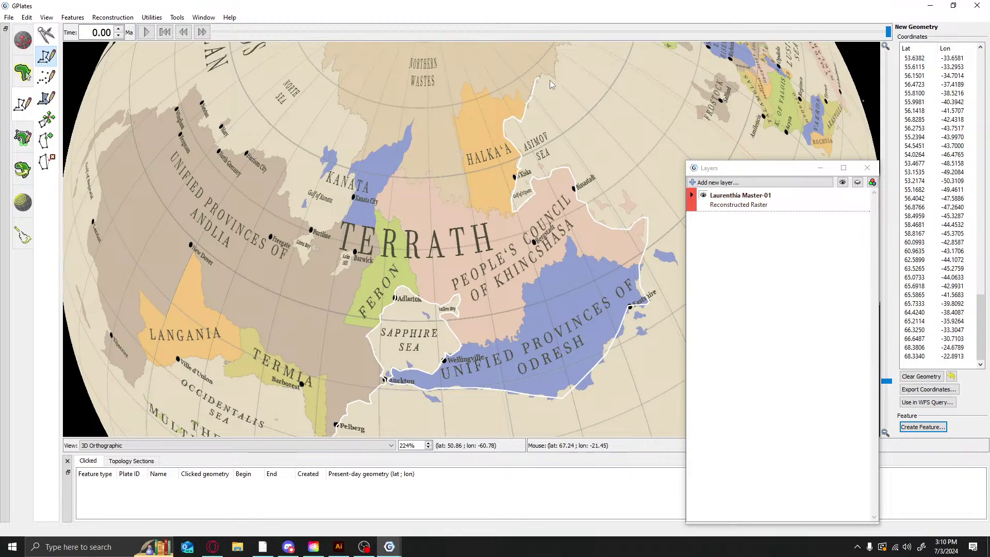
pyautogui.click(547, 75)
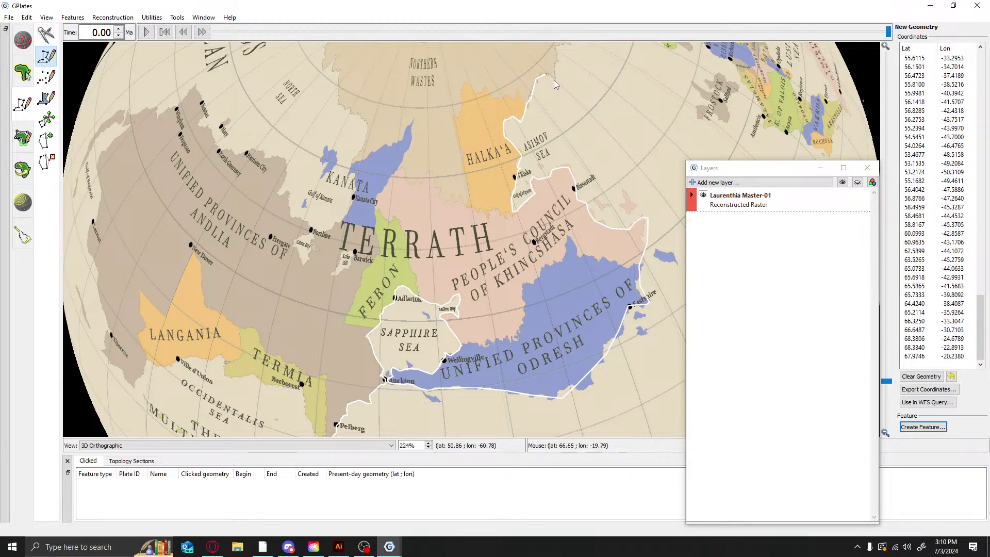
pyautogui.click(555, 82)
# Reorient the globe toward the north pole and continue the polyline along the Northern Wastes coast toward the Sea of Shards
pyautogui.click(23, 41)
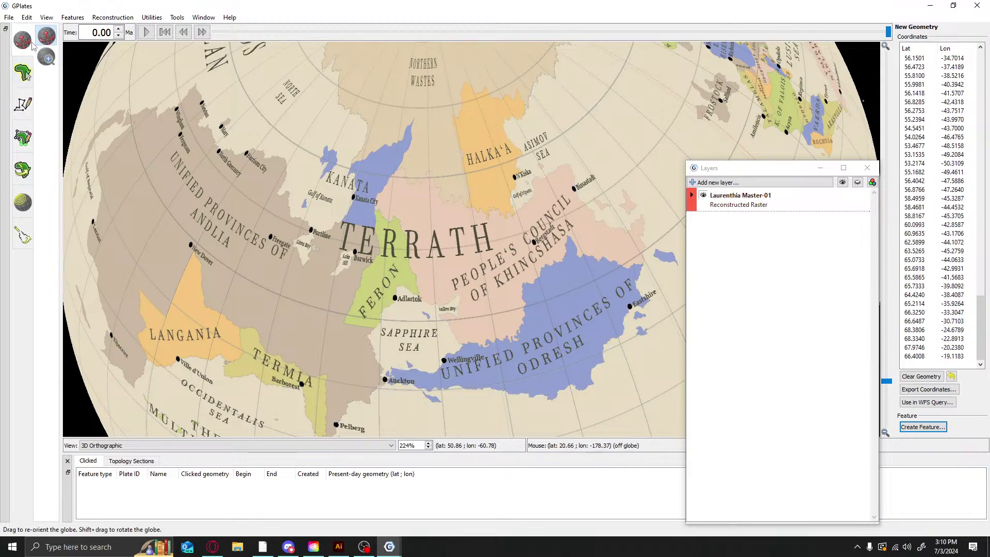
pyautogui.moveTo(602, 166); pyautogui.dragTo(259, 318)
pyautogui.scroll(-5, 259, 317)
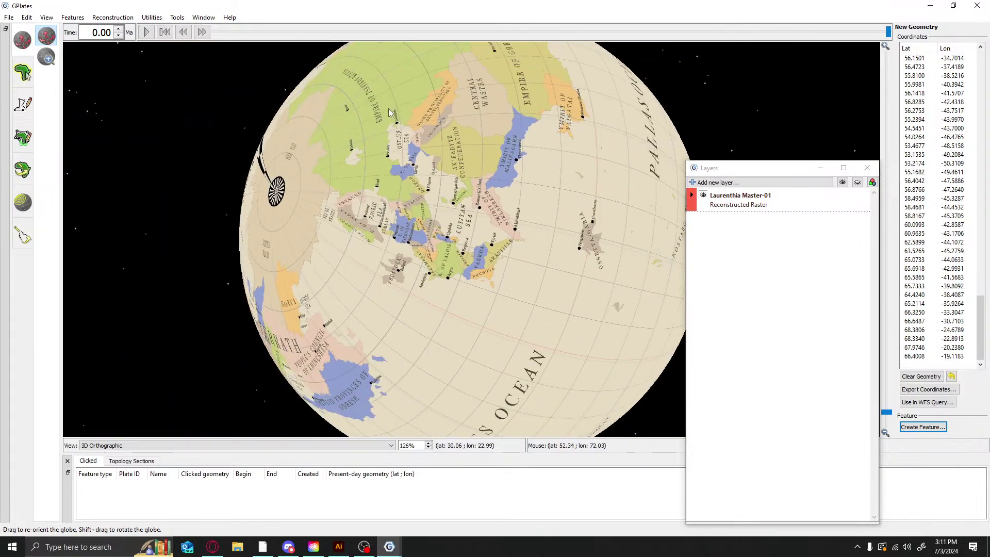
pyautogui.moveTo(389, 108); pyautogui.dragTo(553, 143)
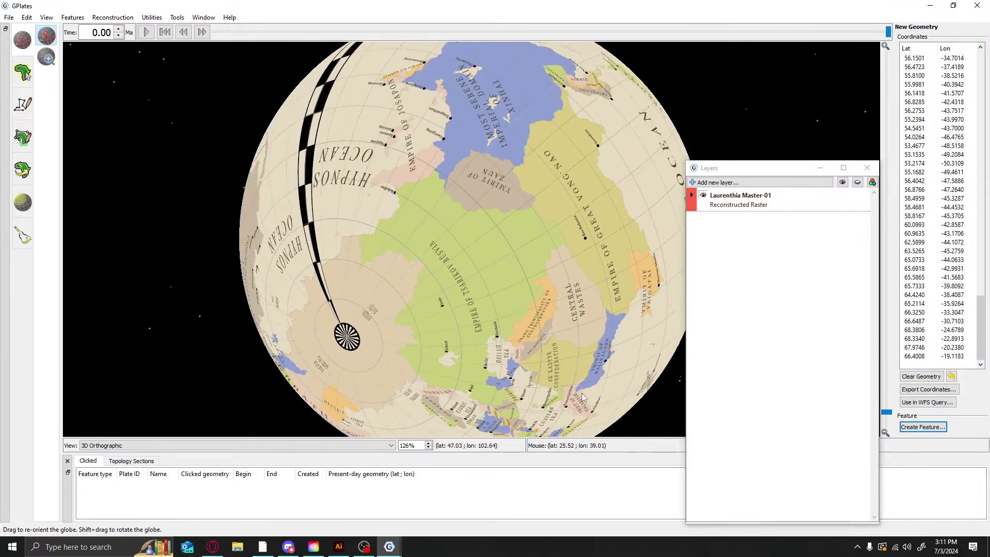
pyautogui.moveTo(582, 396); pyautogui.dragTo(487, 301)
pyautogui.moveTo(630, 138); pyautogui.dragTo(617, 168)
pyautogui.moveTo(280, 133); pyautogui.dragTo(335, 170)
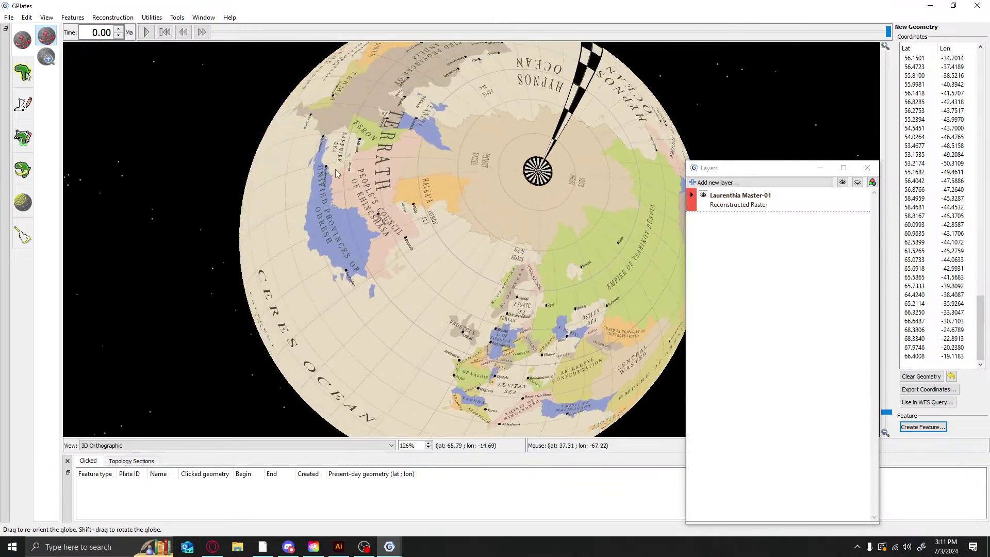
pyautogui.scroll(2, 499, 202)
pyautogui.click(31, 101)
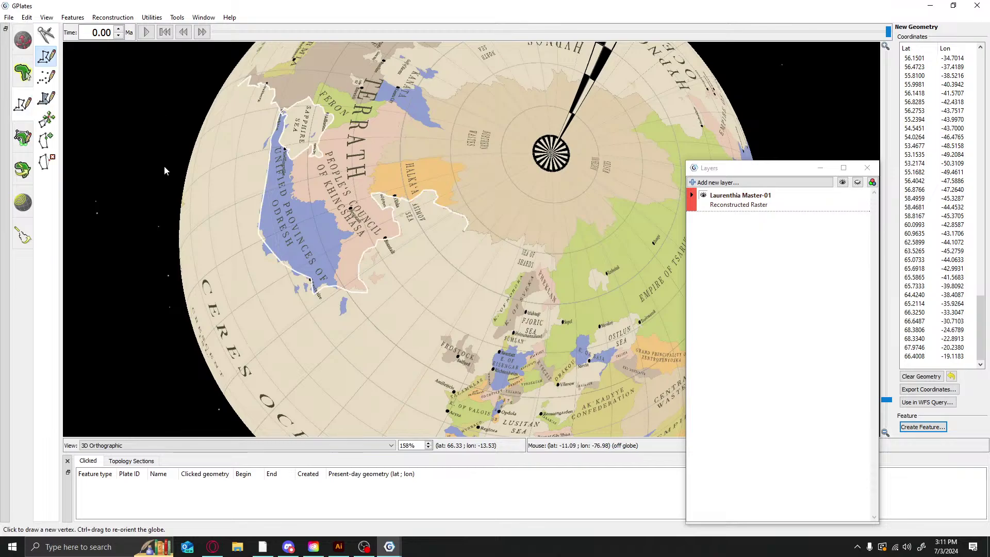
pyautogui.click(488, 234)
pyautogui.click(493, 242)
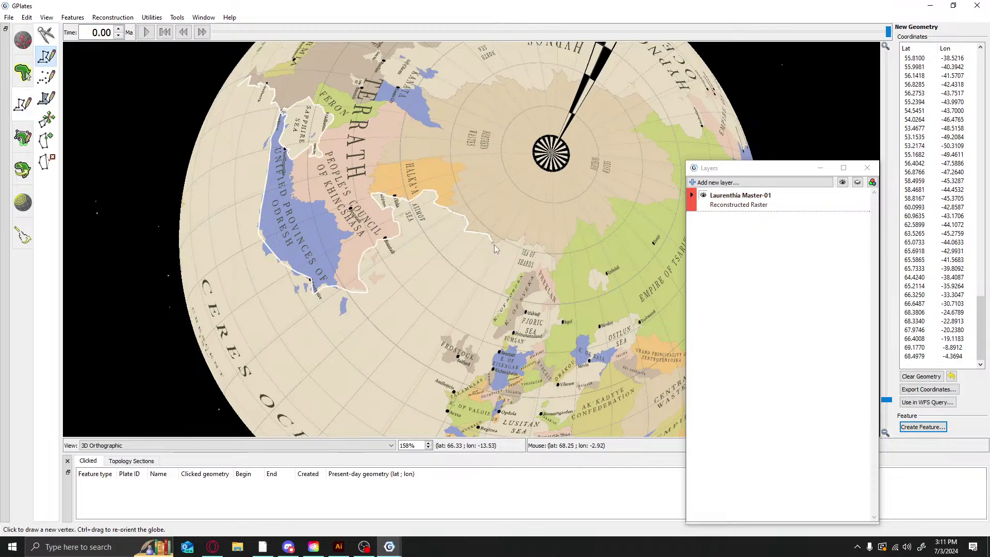
pyautogui.click(494, 245)
pyautogui.click(512, 237)
pyautogui.click(47, 40)
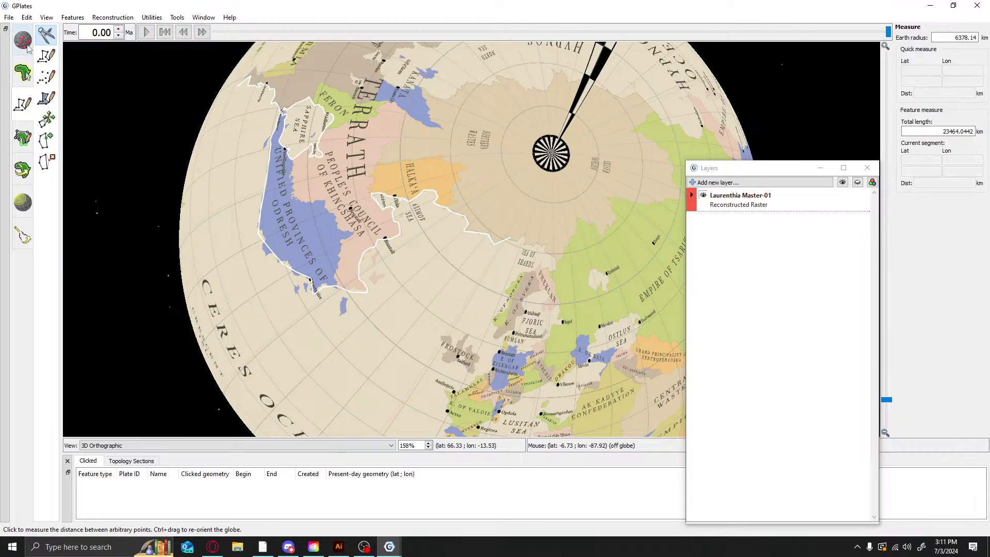
# Examine the globe from several sides to see how the continents connect around the Northern Wastes
pyautogui.click(23, 45)
pyautogui.moveTo(483, 199); pyautogui.dragTo(460, 298)
pyautogui.scroll(-3, 428, 311)
pyautogui.scroll(1, 460, 298)
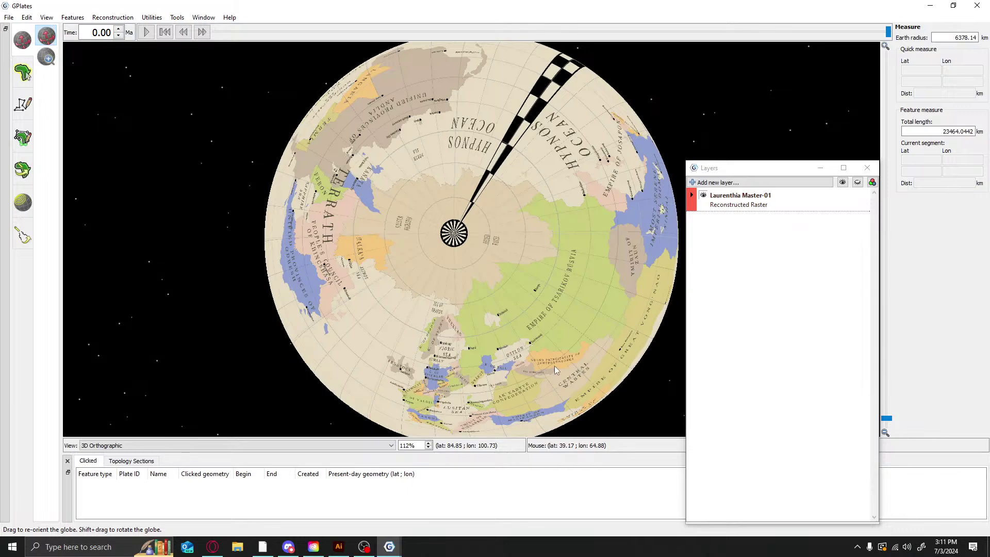
pyautogui.scroll(-1, 521, 345)
pyautogui.moveTo(519, 345); pyautogui.dragTo(462, 160)
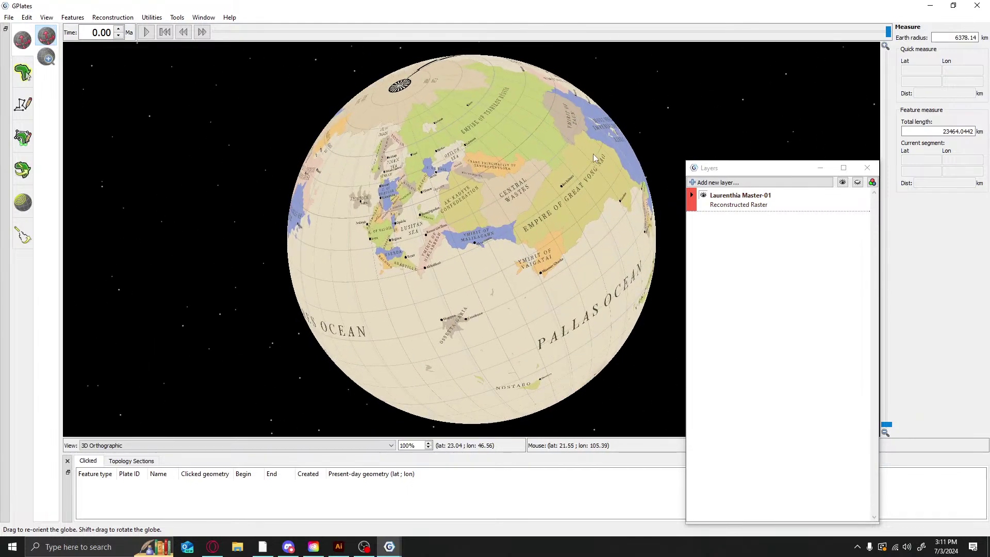
pyautogui.moveTo(593, 153); pyautogui.dragTo(509, 327)
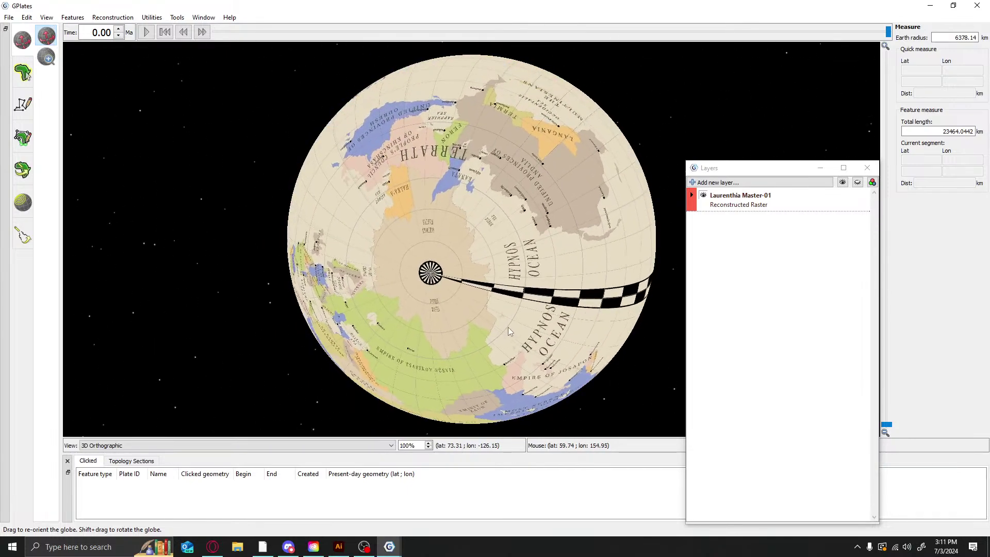
pyautogui.moveTo(443, 323); pyautogui.dragTo(496, 225)
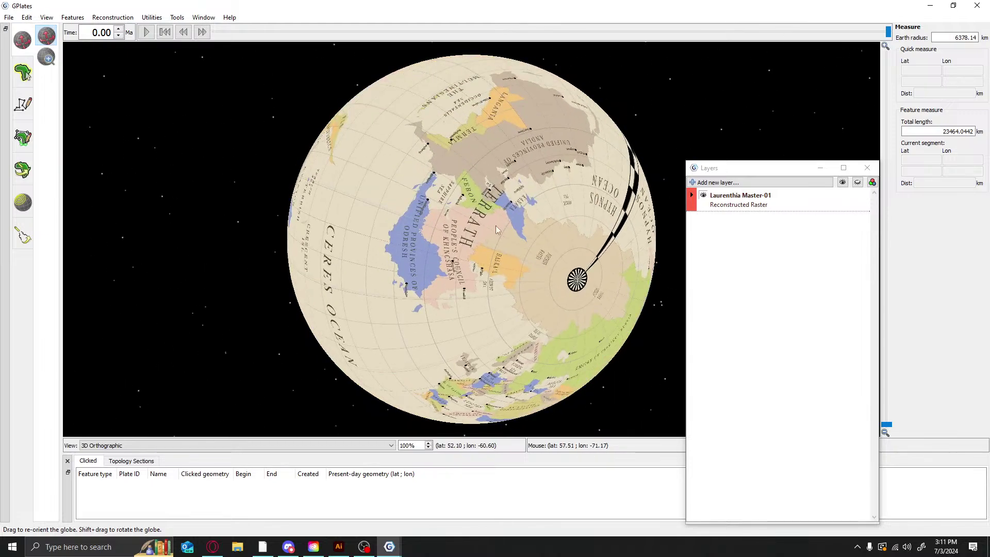
# Bring the polar region into view, return to digitising the polyline and trace the Northern Wastes shore of the Sea of Shards
pyautogui.scroll(4, 608, 366)
pyautogui.moveTo(609, 366); pyautogui.dragTo(482, 339)
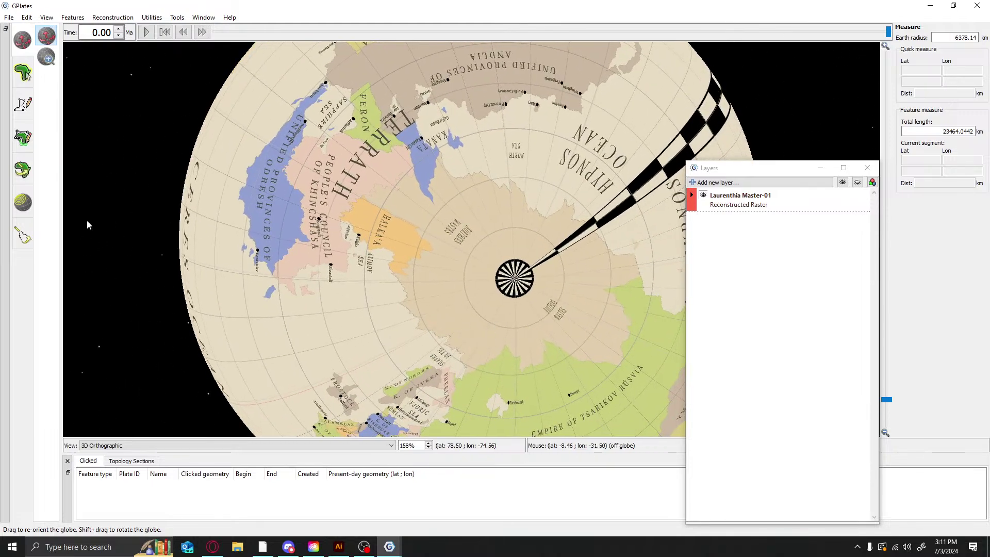
pyautogui.click(22, 104)
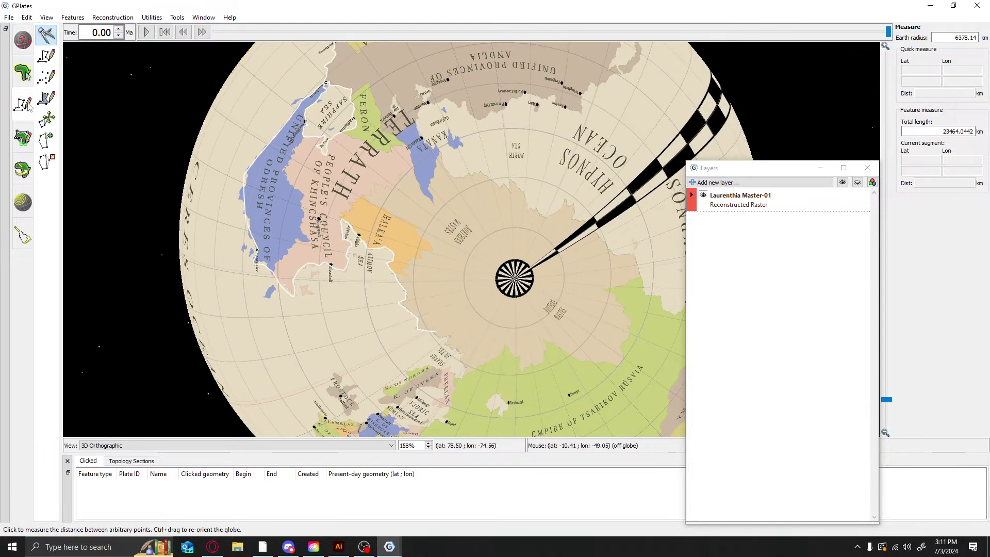
pyautogui.click(441, 344)
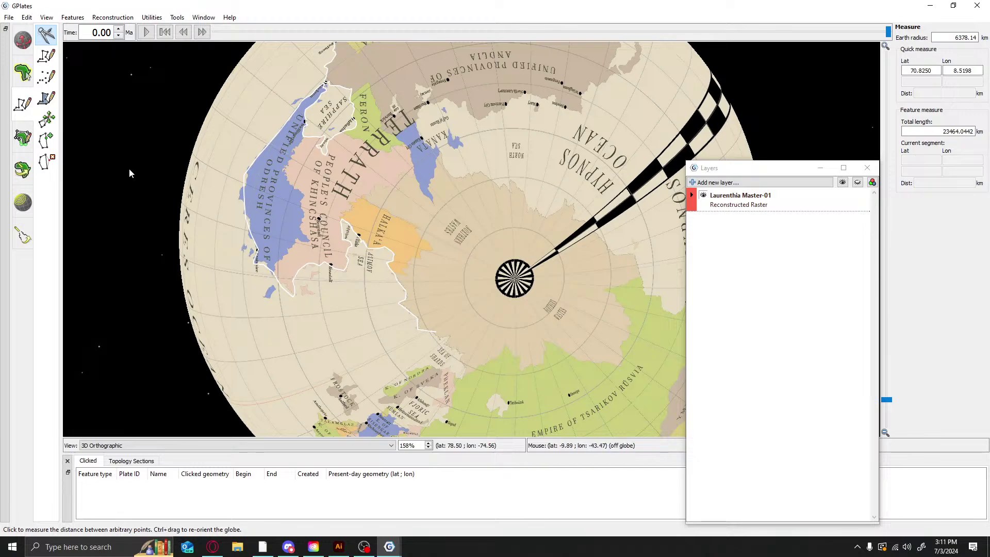
pyautogui.press('l')
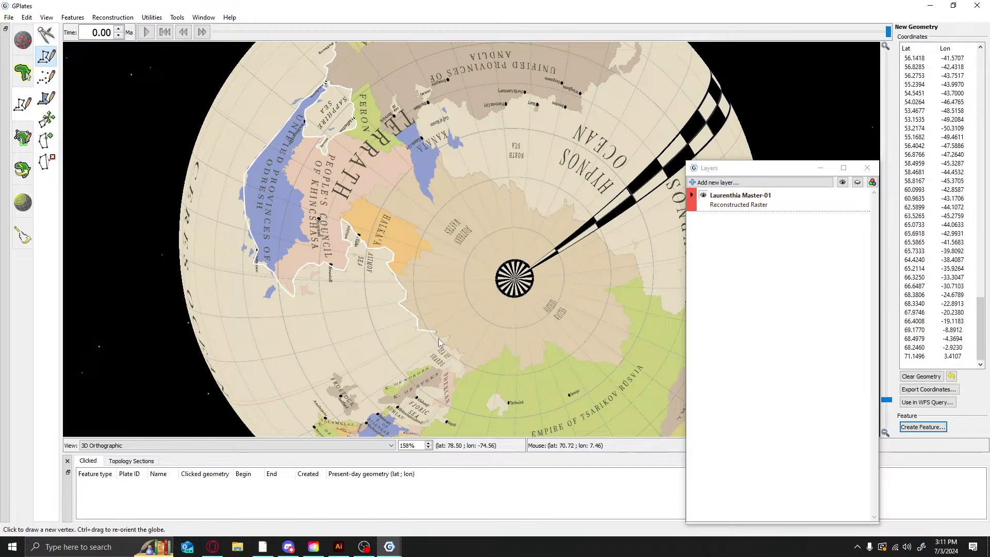
pyautogui.click(442, 338)
pyautogui.click(450, 338)
pyautogui.click(447, 351)
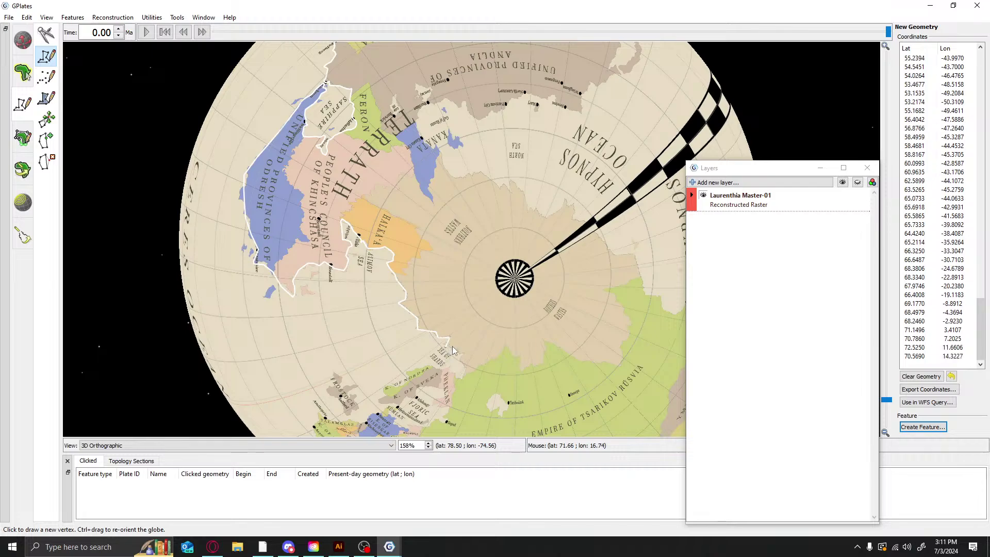
pyautogui.click(453, 346)
pyautogui.click(458, 352)
pyautogui.click(461, 354)
pyautogui.click(463, 366)
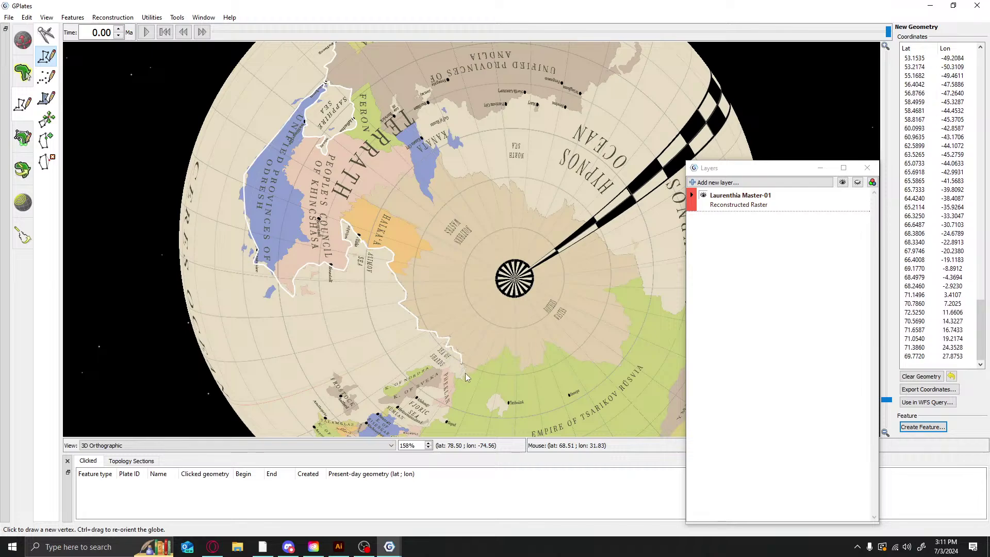
# Trace around the eastern end of the Sea of Shards and back west along its southern shore to the green kingdom's coast
pyautogui.click(465, 372)
pyautogui.click(460, 378)
pyautogui.click(452, 376)
pyautogui.click(450, 370)
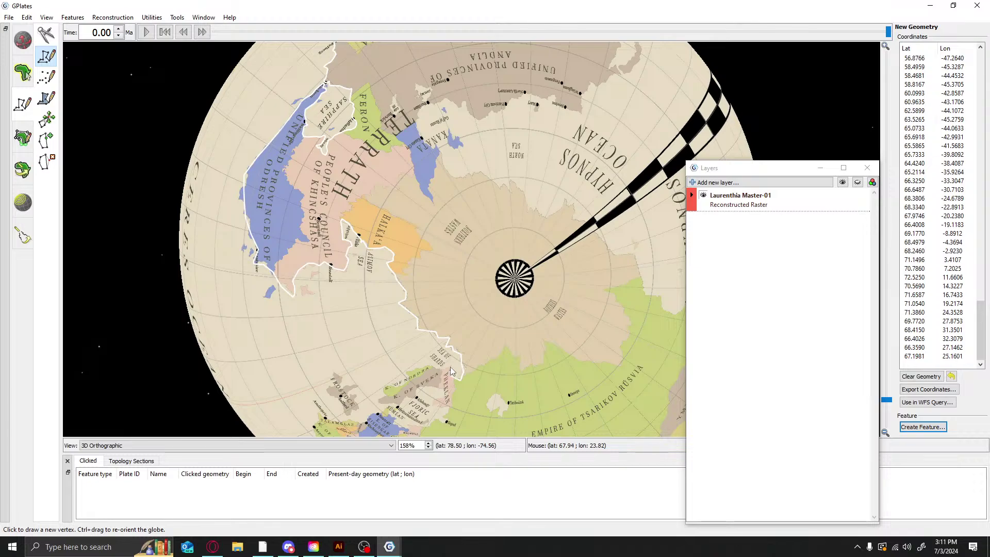
pyautogui.click(447, 367)
pyautogui.click(438, 370)
pyautogui.click(431, 369)
pyautogui.click(425, 368)
pyautogui.click(421, 370)
pyautogui.click(414, 371)
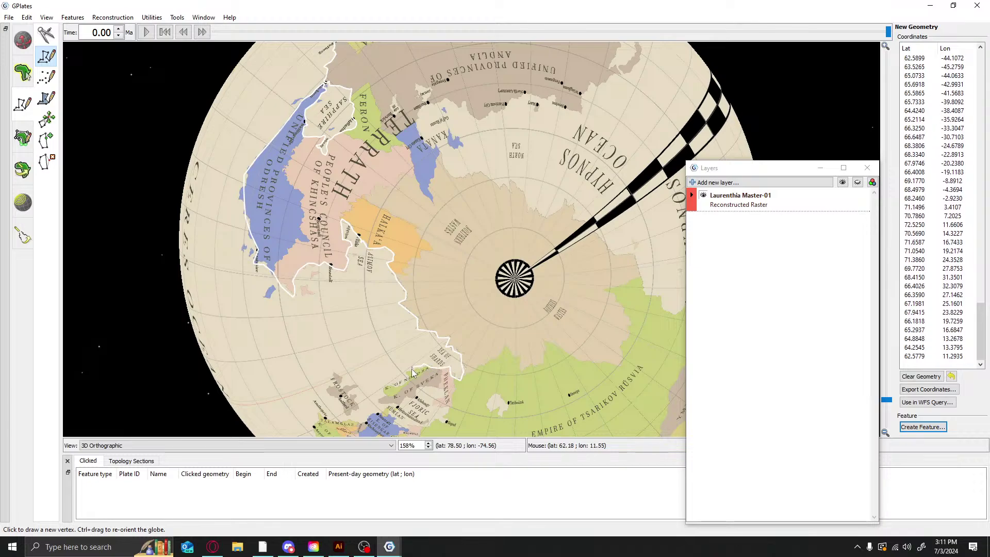
# Trace the western coast of the peninsula beside the Fjoric Sea and round its southern tip
pyautogui.click(412, 373)
pyautogui.click(410, 377)
pyautogui.click(407, 380)
pyautogui.click(409, 381)
pyautogui.click(403, 385)
pyautogui.click(404, 387)
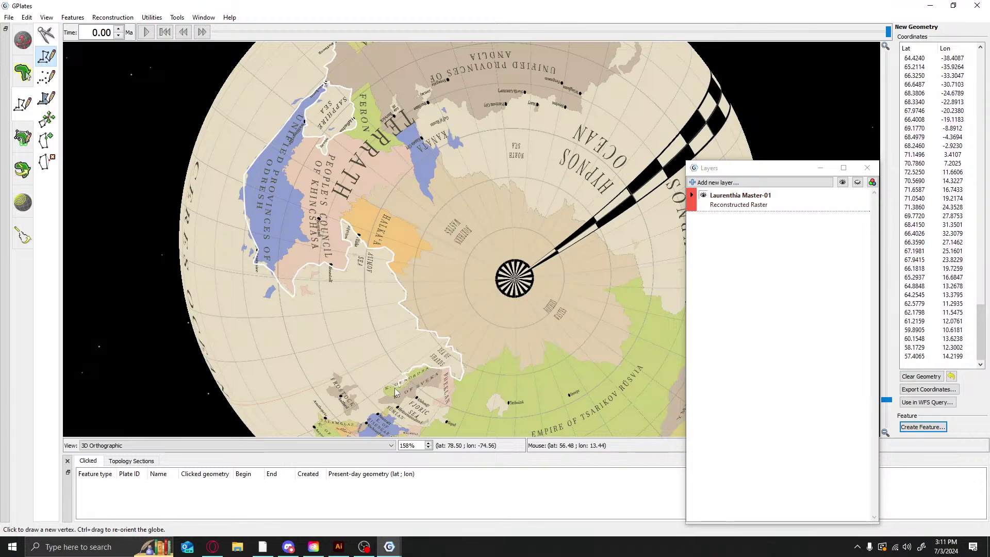
pyautogui.click(395, 389)
pyautogui.click(387, 390)
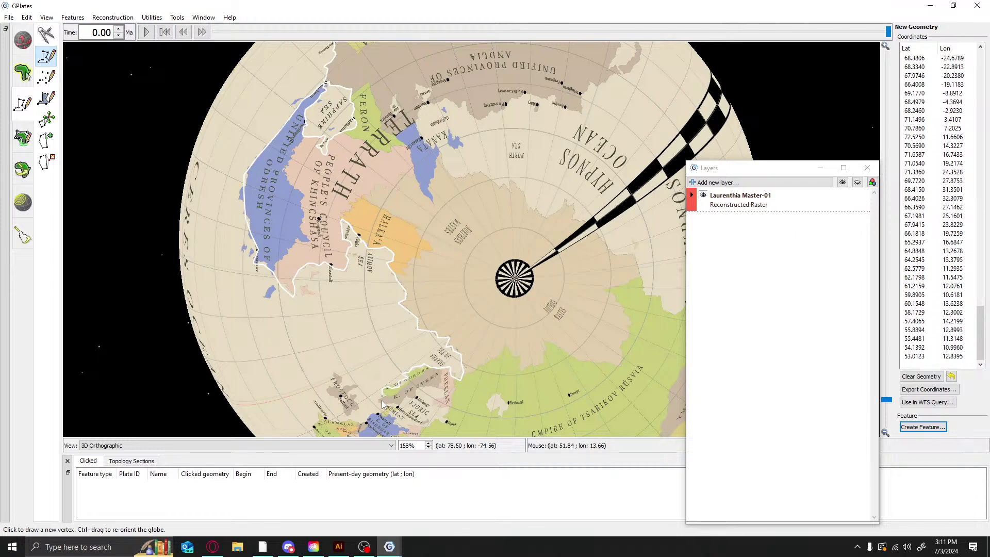
pyautogui.click(387, 397)
pyautogui.click(380, 405)
pyautogui.click(395, 407)
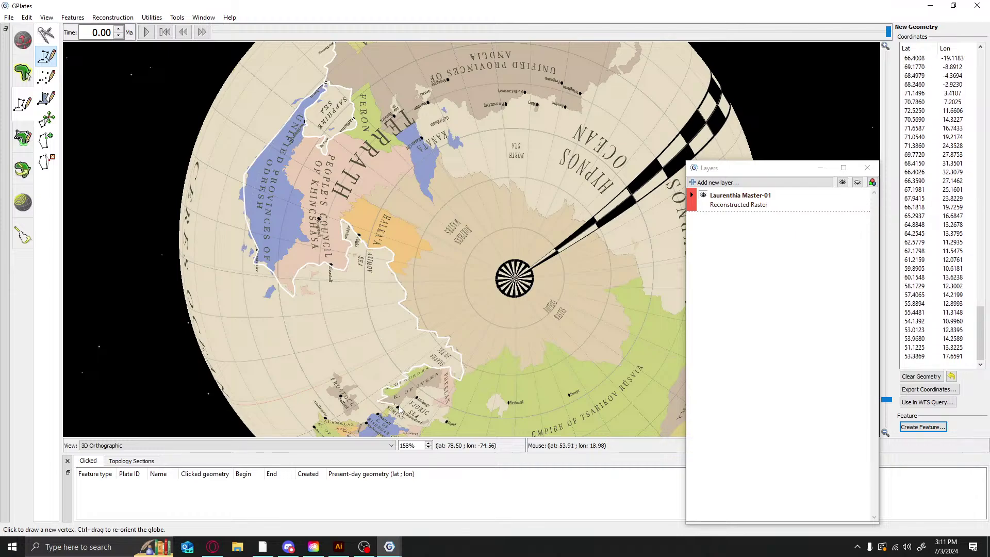
# Continue the polyline along the peninsula's inner coast and around the northern end of the Fjoric Sea
pyautogui.click(415, 400)
pyautogui.click(419, 397)
pyautogui.click(426, 394)
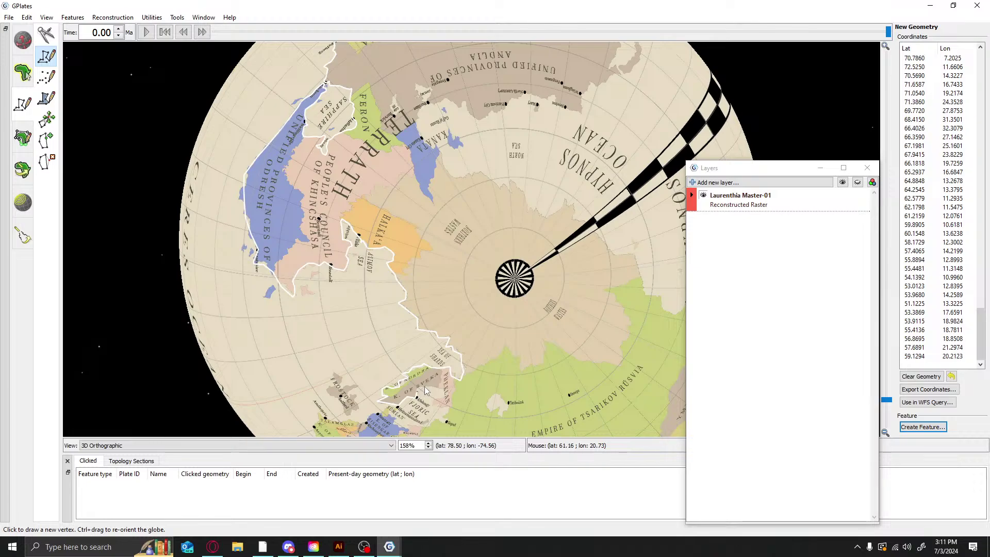
pyautogui.click(434, 392)
pyautogui.click(433, 404)
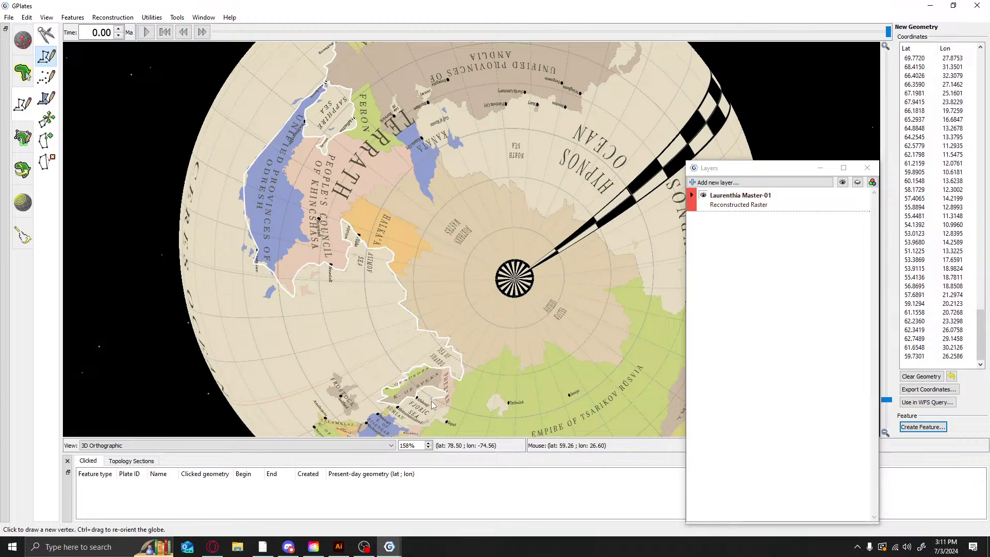
pyautogui.click(437, 407)
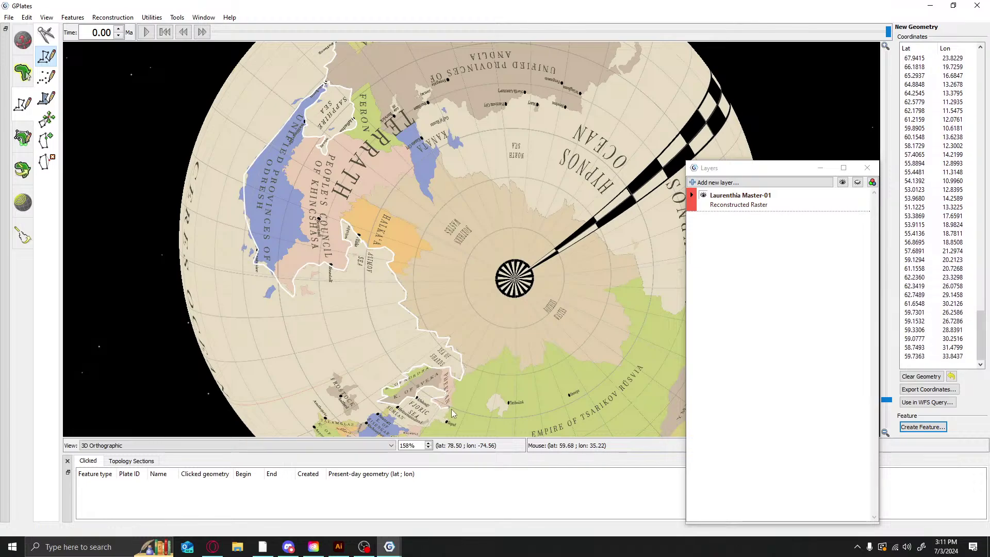
# Trace the eastern end of the Fjoric Sea and follow its southern shore westward
pyautogui.click(447, 415)
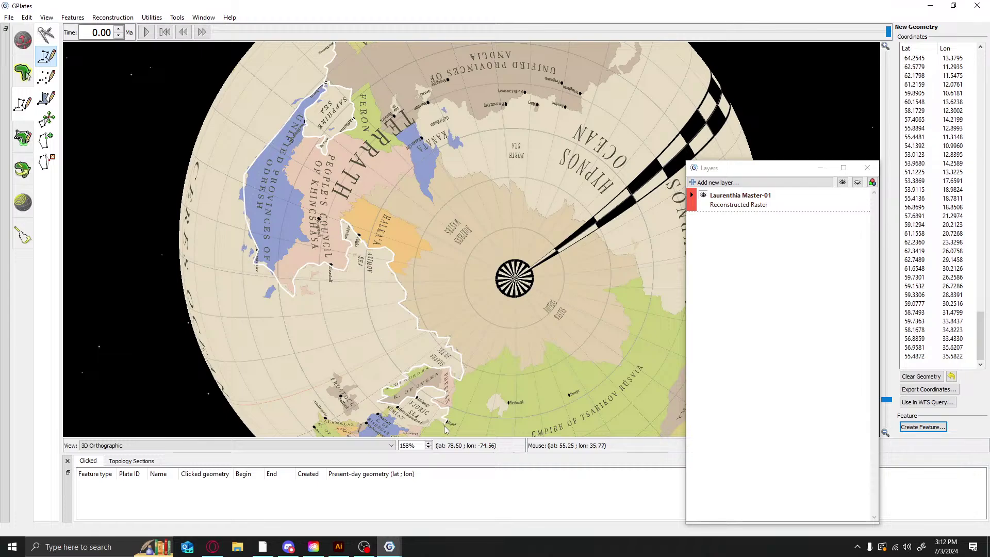
pyautogui.click(413, 425)
pyautogui.click(409, 426)
pyautogui.click(413, 431)
pyautogui.click(406, 430)
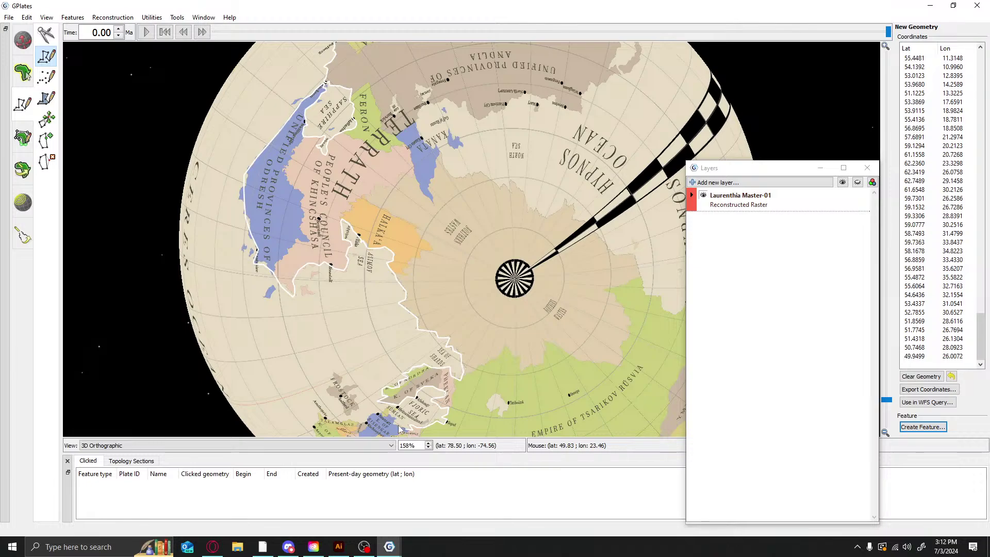
# Trace the western end of the Fjoric Sea's southern shore and round the small headland beside its mouth
pyautogui.click(398, 426)
pyautogui.click(395, 425)
pyautogui.click(397, 422)
pyautogui.click(392, 421)
pyautogui.click(391, 420)
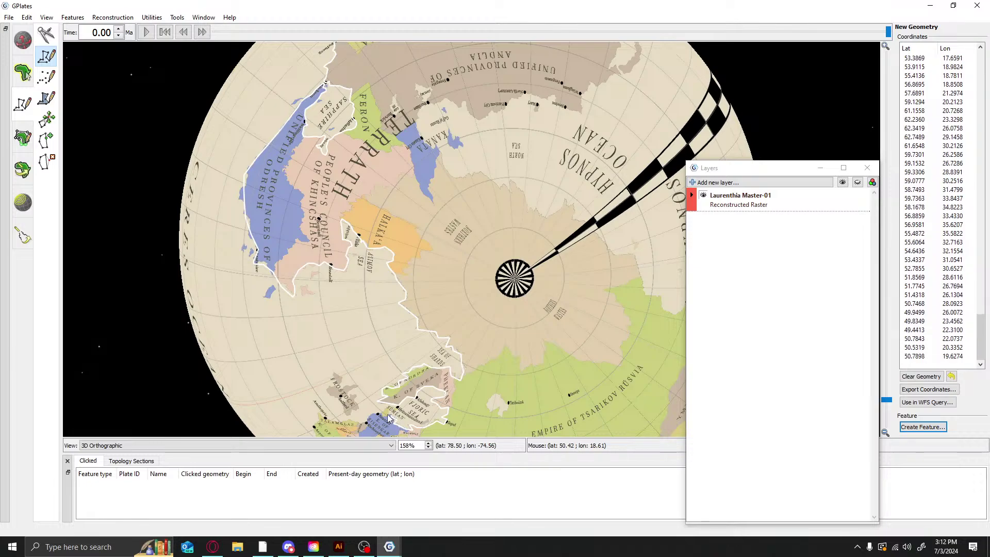
pyautogui.click(387, 419)
pyautogui.click(391, 413)
pyautogui.click(386, 410)
pyautogui.click(385, 416)
pyautogui.click(381, 418)
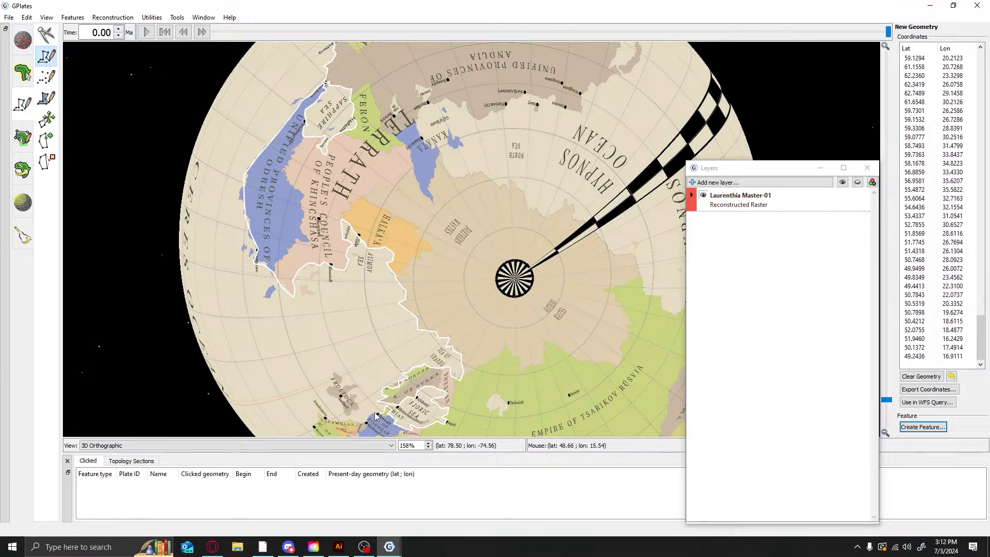
# Continue the polyline westward along the coast of the blue kingdom south of the Fjoric Sea and its western neighbours
pyautogui.click(376, 419)
pyautogui.click(369, 424)
pyautogui.click(366, 426)
pyautogui.click(360, 427)
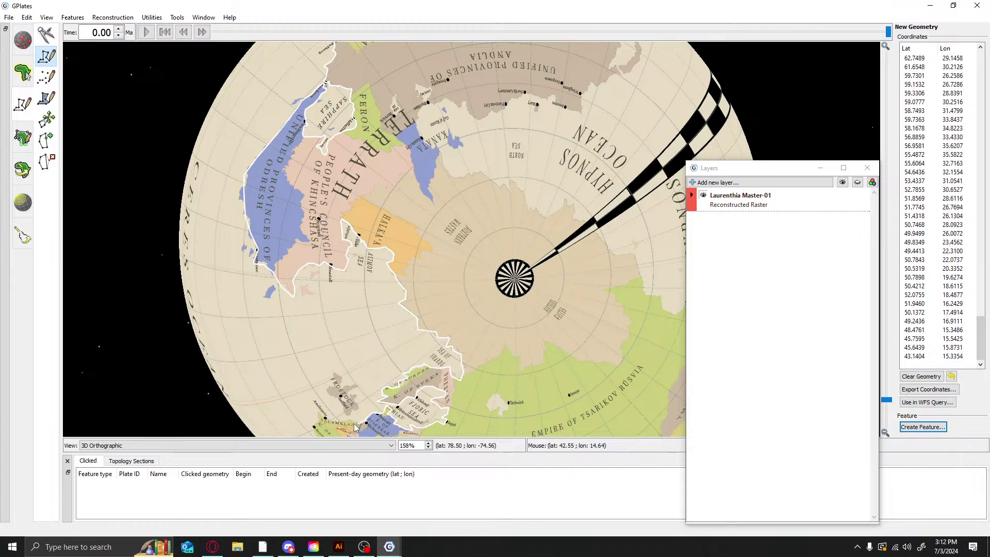
pyautogui.click(354, 427)
pyautogui.click(347, 426)
pyautogui.click(339, 426)
pyautogui.click(333, 425)
pyautogui.click(329, 422)
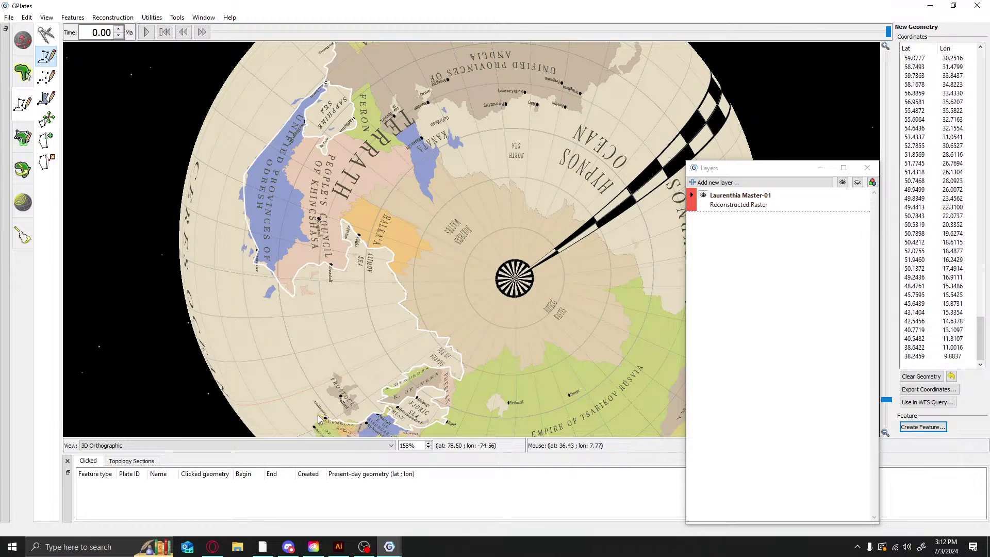
# Round the mainland's northwestern corner and trace south along the upper western coast of the Kingdom of Valois
pyautogui.click(321, 417)
pyautogui.click(319, 415)
pyautogui.click(317, 427)
pyautogui.click(316, 431)
pyautogui.click(315, 435)
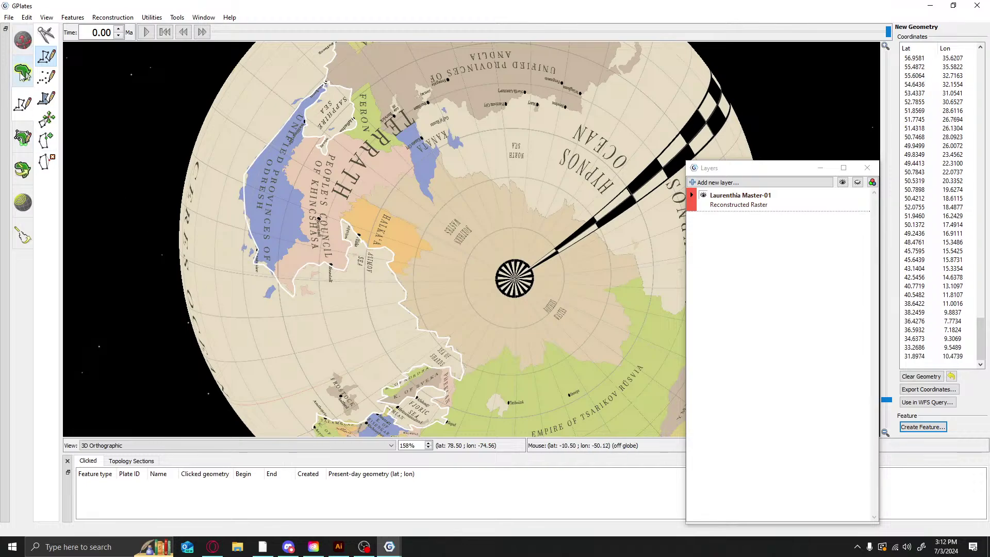
# Reorient the globe toward the Lusitan Sea and extend the polyline down Valois's southwestern coast to the Vaerda coast
pyautogui.click(23, 40)
pyautogui.moveTo(475, 360); pyautogui.dragTo(331, 294)
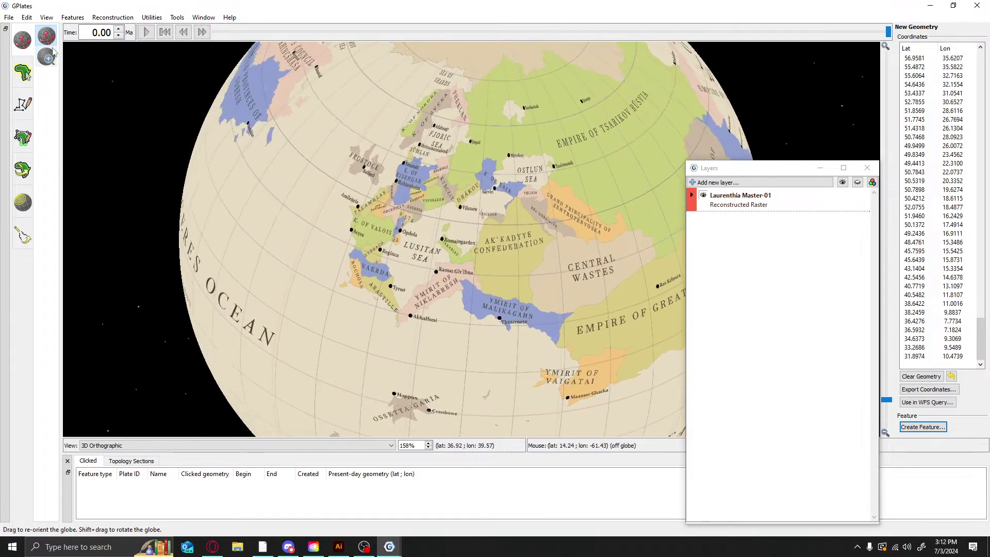
pyautogui.click(23, 104)
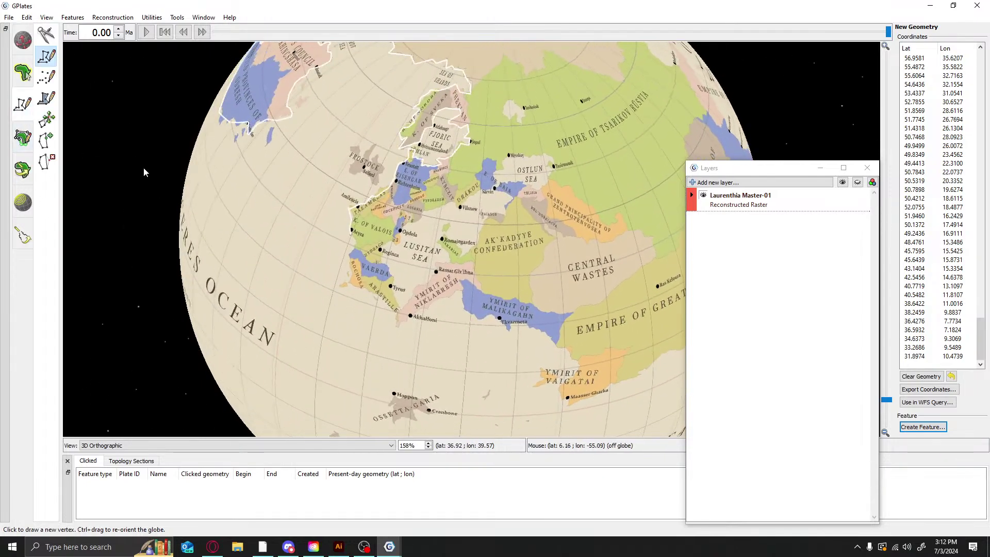
pyautogui.click(356, 243)
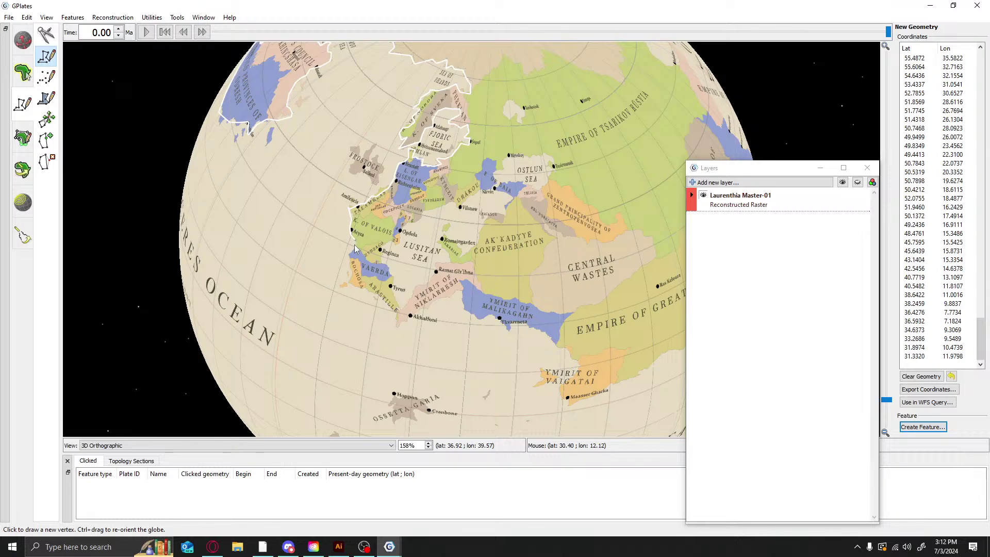
pyautogui.click(355, 250)
pyautogui.click(353, 256)
pyautogui.click(353, 261)
pyautogui.click(352, 266)
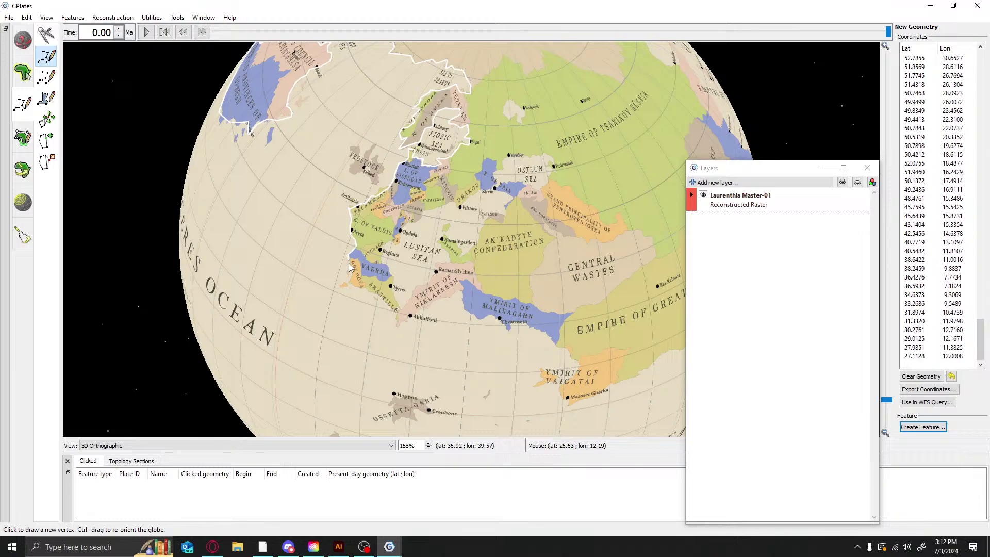
# Trace the western and southern coast of the peninsula past Aragville and round its southeastern tip
pyautogui.click(350, 273)
pyautogui.click(350, 279)
pyautogui.click(351, 287)
pyautogui.click(361, 290)
pyautogui.click(377, 300)
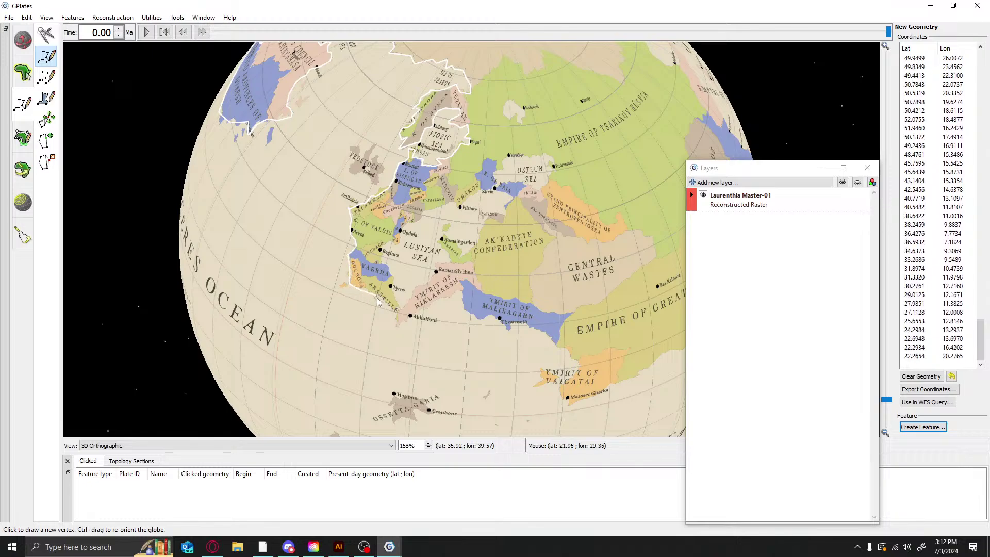
pyautogui.click(386, 307)
pyautogui.click(399, 314)
pyautogui.click(399, 310)
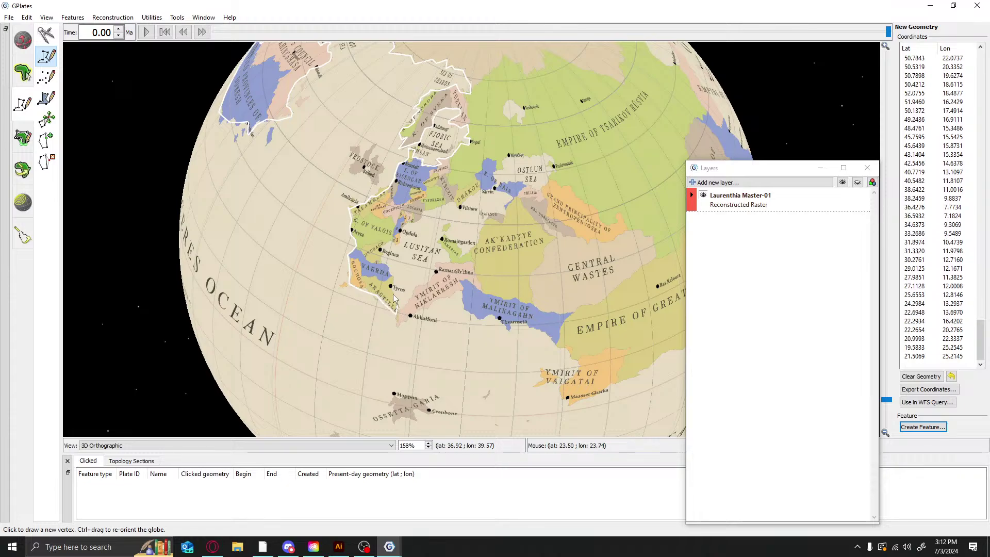
# Trace the peninsula's eastern coast northward past Tyrus and Vaerda toward the Lusitan Sea's western shore
pyautogui.click(395, 298)
pyautogui.click(393, 293)
pyautogui.click(395, 281)
pyautogui.click(391, 276)
pyautogui.click(388, 271)
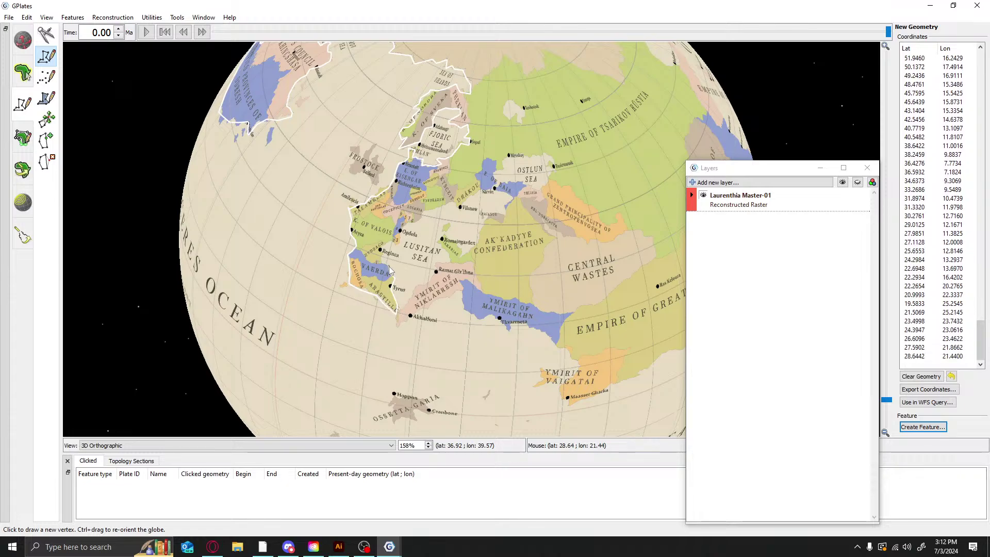
pyautogui.click(386, 266)
pyautogui.click(385, 263)
pyautogui.click(384, 260)
pyautogui.click(382, 257)
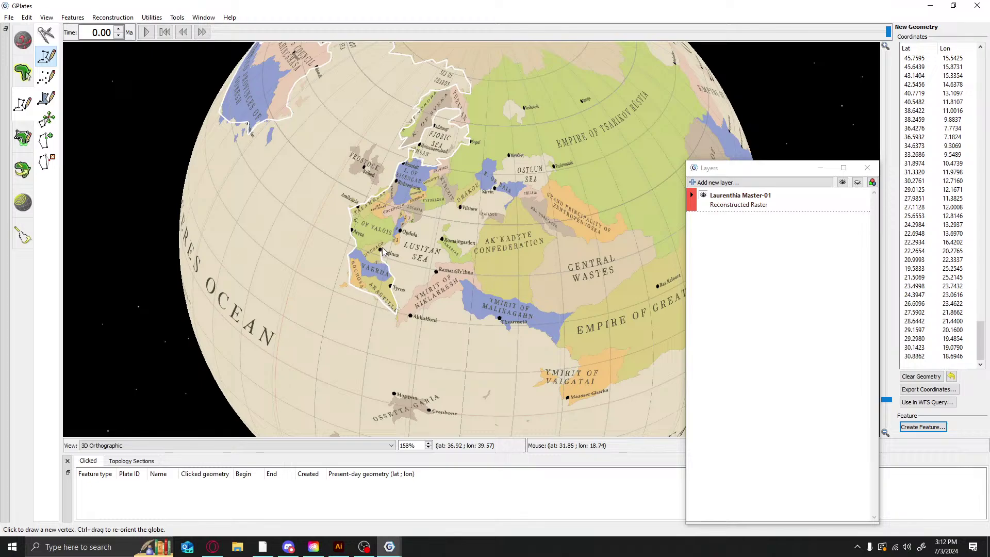
# Trace the Lusitan Sea's northwestern shore around the Opdola headland and on to its northern coast
pyautogui.click(383, 251)
pyautogui.click(396, 243)
pyautogui.click(402, 248)
pyautogui.click(407, 236)
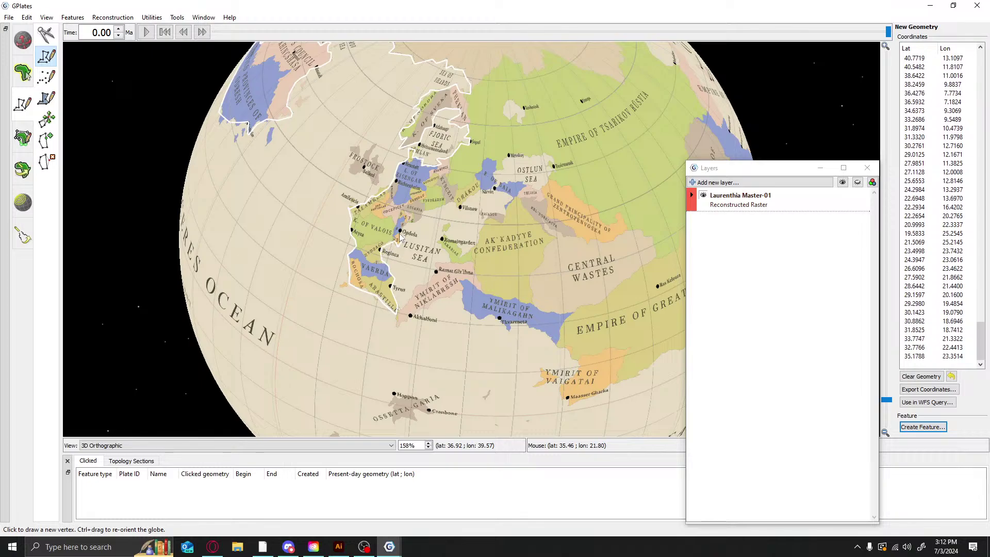
pyautogui.click(400, 233)
pyautogui.click(409, 225)
pyautogui.click(416, 217)
pyautogui.click(424, 211)
pyautogui.click(437, 209)
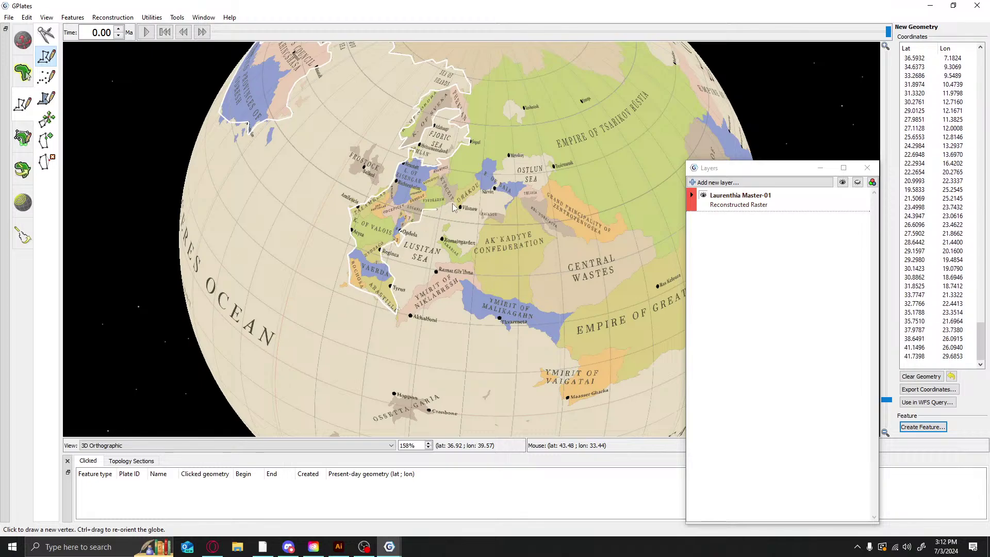
# Follow the Lusitan Sea's northern shore east past Drakou and up the inlet leading to the Ostlun Sea
pyautogui.click(448, 205)
pyautogui.click(456, 204)
pyautogui.click(459, 210)
pyautogui.click(464, 218)
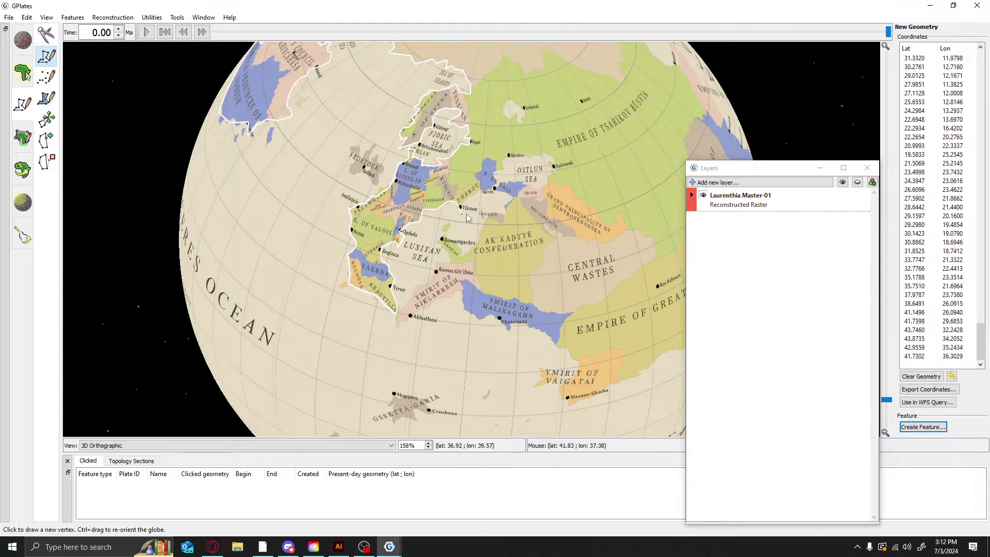
pyautogui.click(464, 209)
pyautogui.click(475, 194)
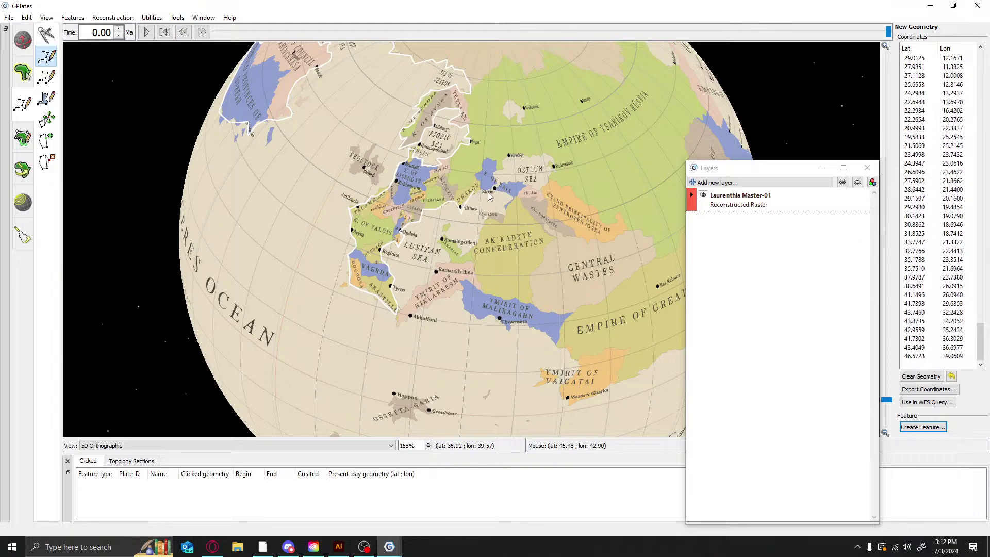
pyautogui.click(491, 193)
pyautogui.click(498, 186)
pyautogui.click(495, 179)
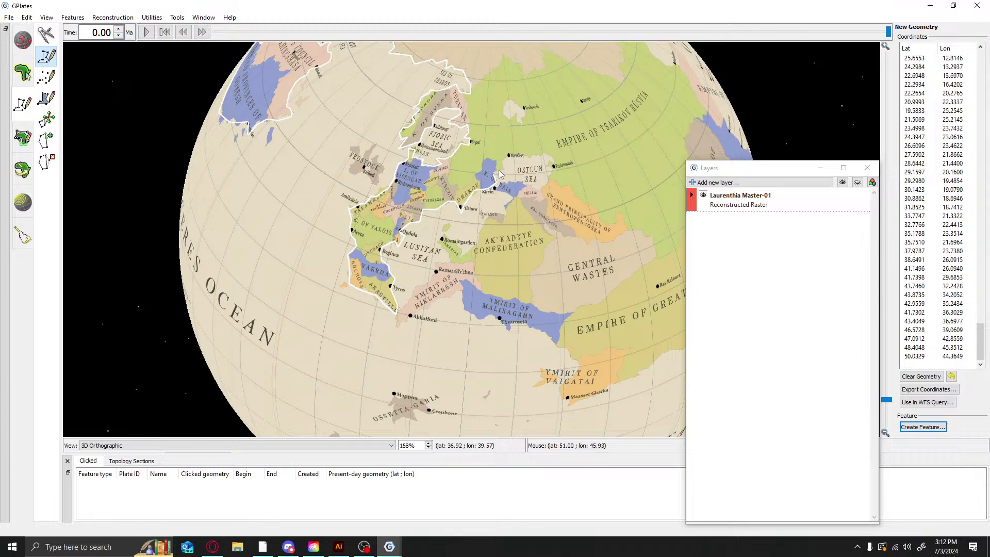
# Trace the northern shore of the Ostlun Sea to its northeastern corner
pyautogui.click(500, 175)
pyautogui.click(505, 174)
pyautogui.click(507, 163)
pyautogui.click(518, 158)
pyautogui.click(533, 155)
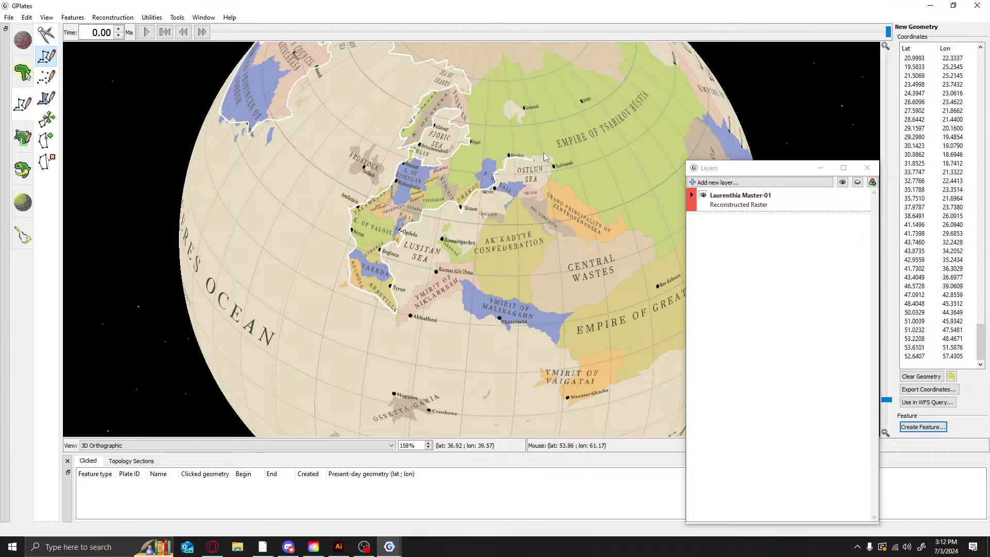
pyautogui.click(544, 154)
pyautogui.click(552, 153)
# Cut the polyline inland across the Empire of Tsarikov Rusvia and past the pole to the Northern Wastes' far coast
pyautogui.click(550, 98)
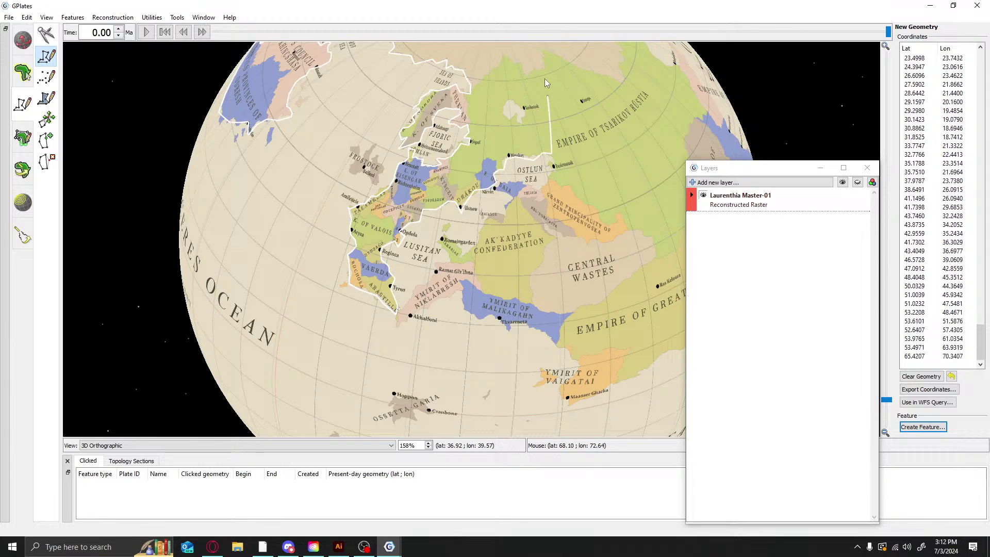
pyautogui.click(544, 69)
pyautogui.click(22, 41)
pyautogui.moveTo(422, 150); pyautogui.dragTo(389, 403)
pyautogui.click(22, 137)
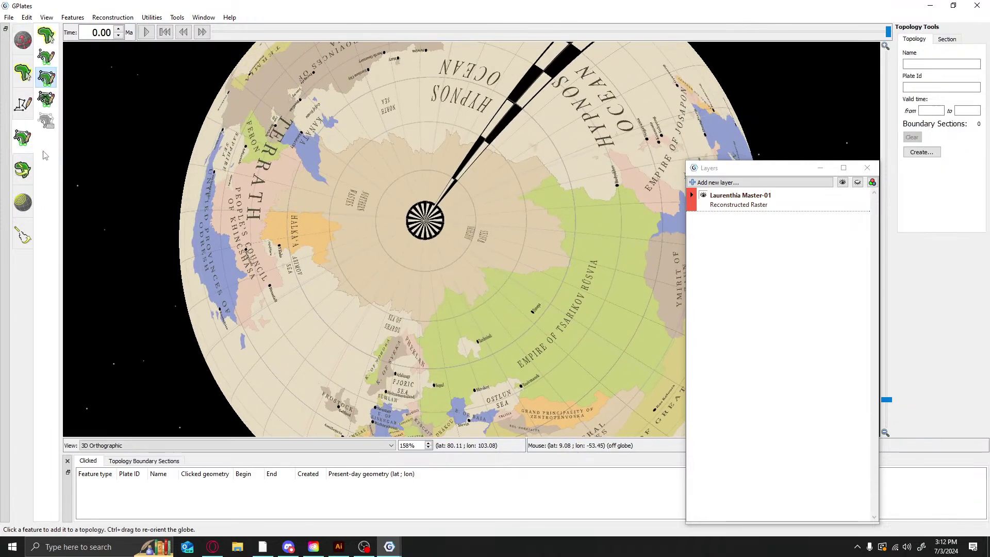
pyautogui.click(22, 104)
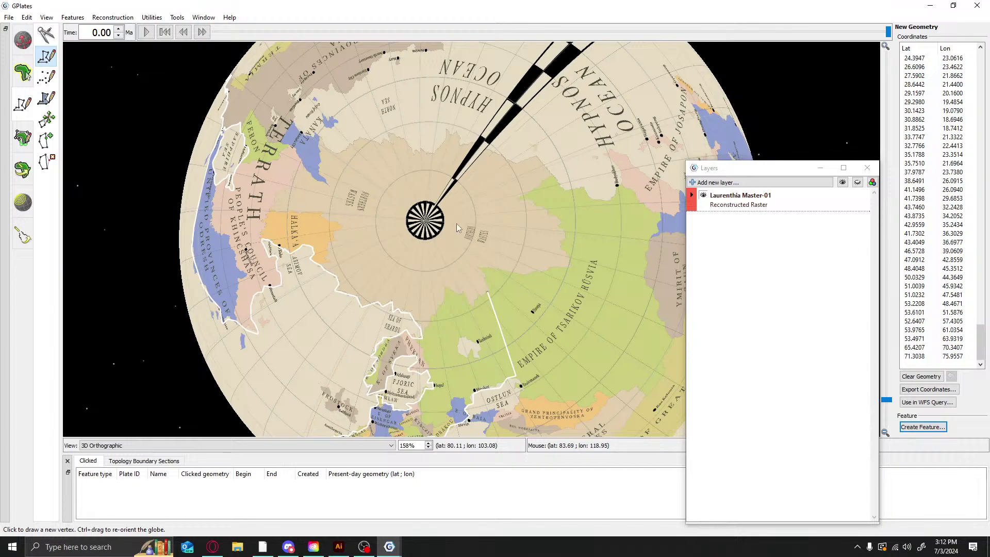
pyautogui.click(434, 153)
# Trace the Northern Wastes' coast facing the Hypnos Ocean toward Kanata
pyautogui.click(418, 149)
pyautogui.click(413, 150)
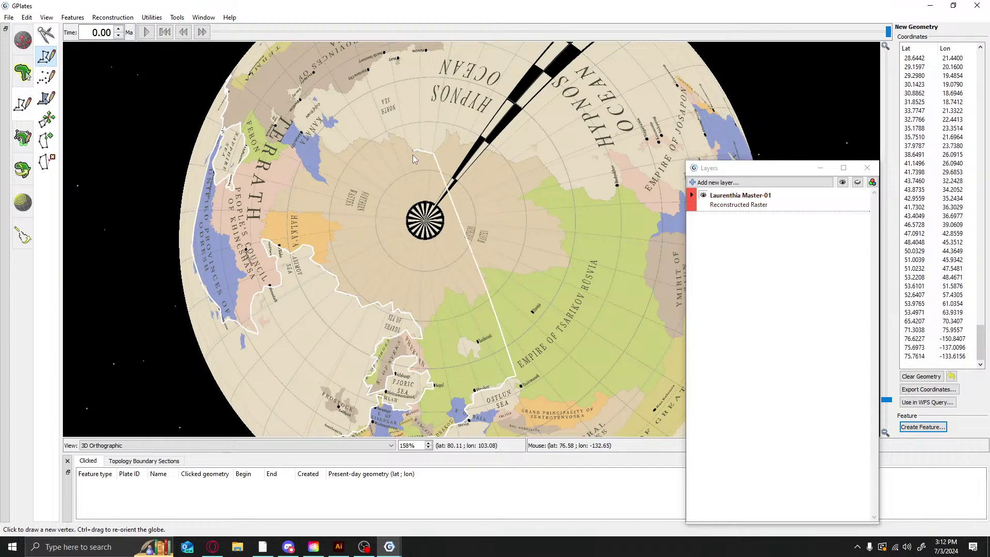
pyautogui.click(412, 153)
pyautogui.click(403, 138)
pyautogui.click(391, 135)
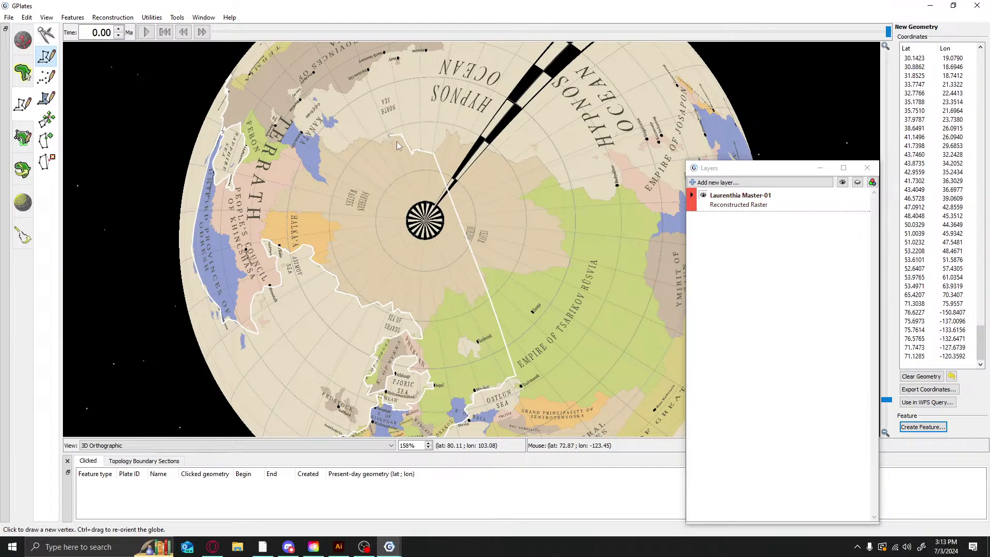
pyautogui.click(387, 138)
pyautogui.click(383, 136)
pyautogui.click(378, 141)
pyautogui.click(370, 137)
pyautogui.click(363, 140)
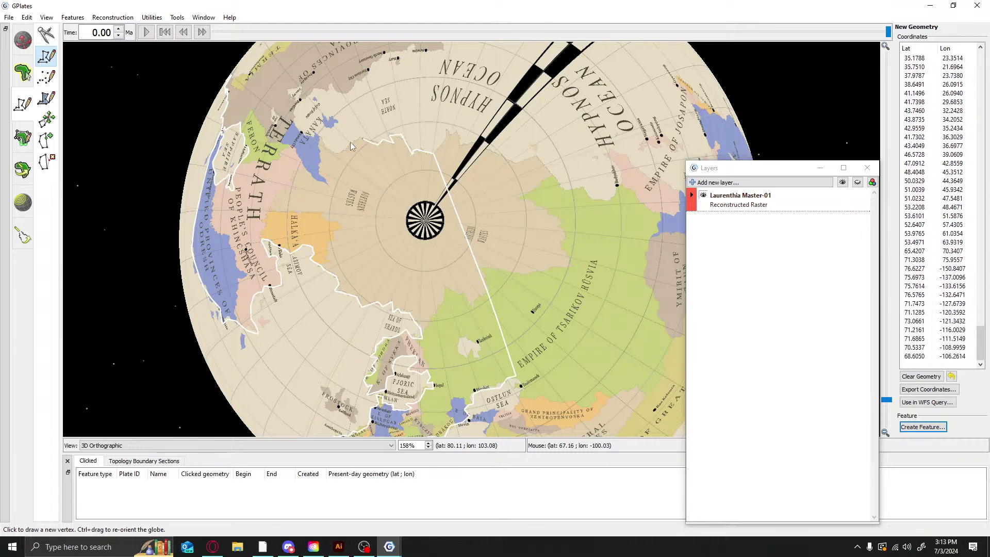
# Continue along the Northern Wastes' coast to Kanata and across the blue territory to the head of its bay
pyautogui.click(350, 146)
pyautogui.click(344, 148)
pyautogui.click(336, 148)
pyautogui.click(321, 142)
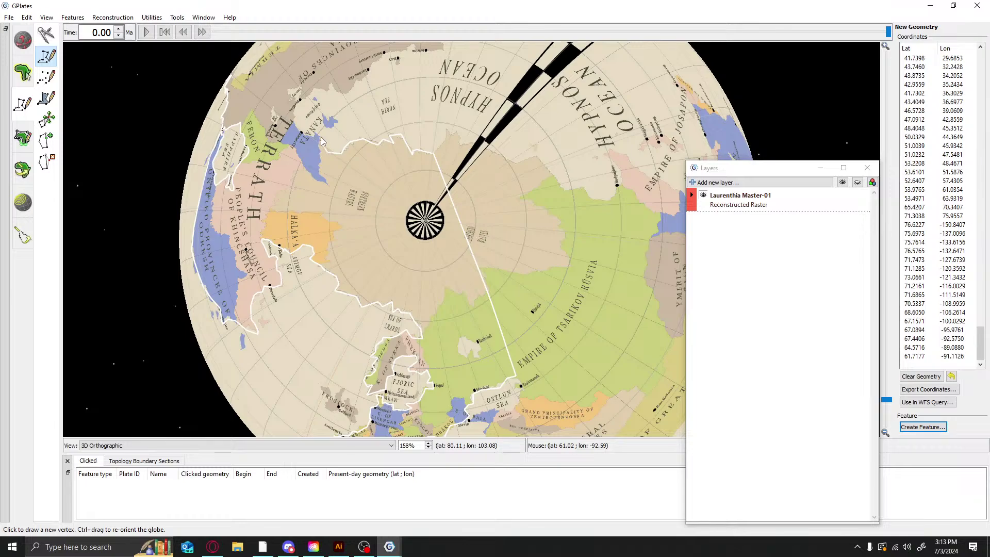
pyautogui.click(320, 140)
pyautogui.click(311, 140)
pyautogui.click(294, 142)
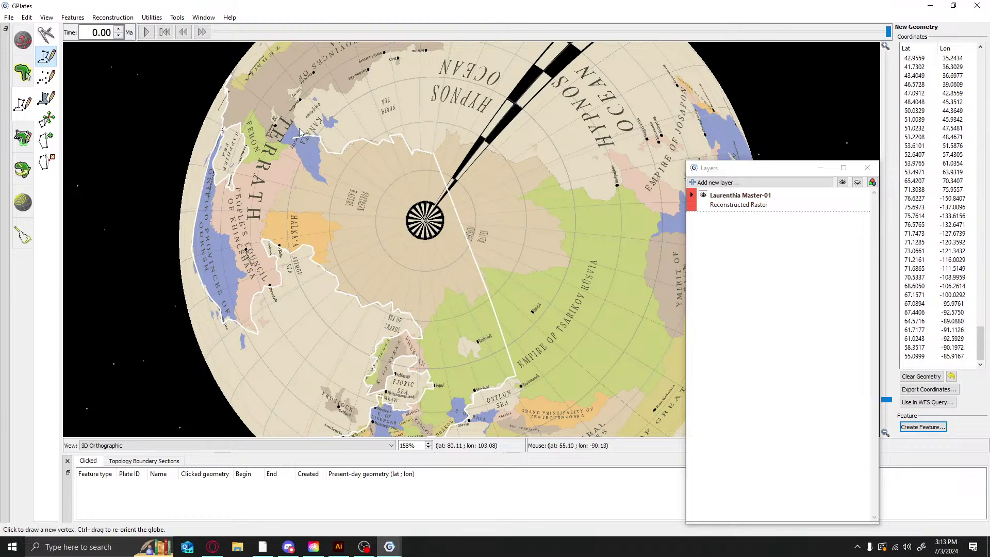
# Trace the opposite shore of the Kanata bay up to the northern coast of the Unified Provinces of Andlia
pyautogui.click(295, 127)
pyautogui.click(298, 121)
pyautogui.click(302, 112)
pyautogui.click(306, 106)
pyautogui.click(307, 104)
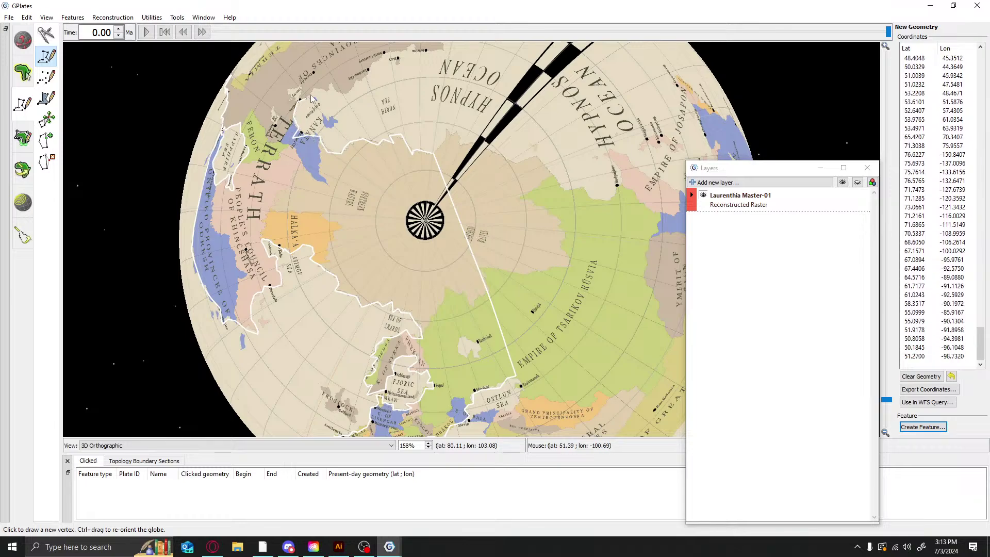
pyautogui.click(313, 99)
pyautogui.click(316, 96)
pyautogui.click(320, 94)
pyautogui.click(324, 93)
pyautogui.click(329, 94)
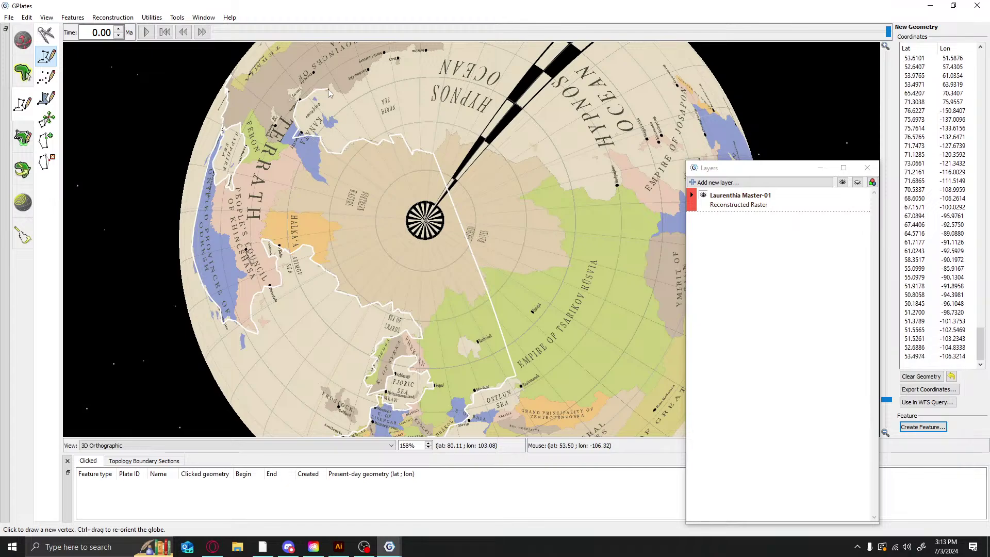
# Follow the northern coast of the Unified Provinces of Andlia past its small cape and the coastal cities
pyautogui.click(329, 87)
pyautogui.click(333, 92)
pyautogui.click(345, 99)
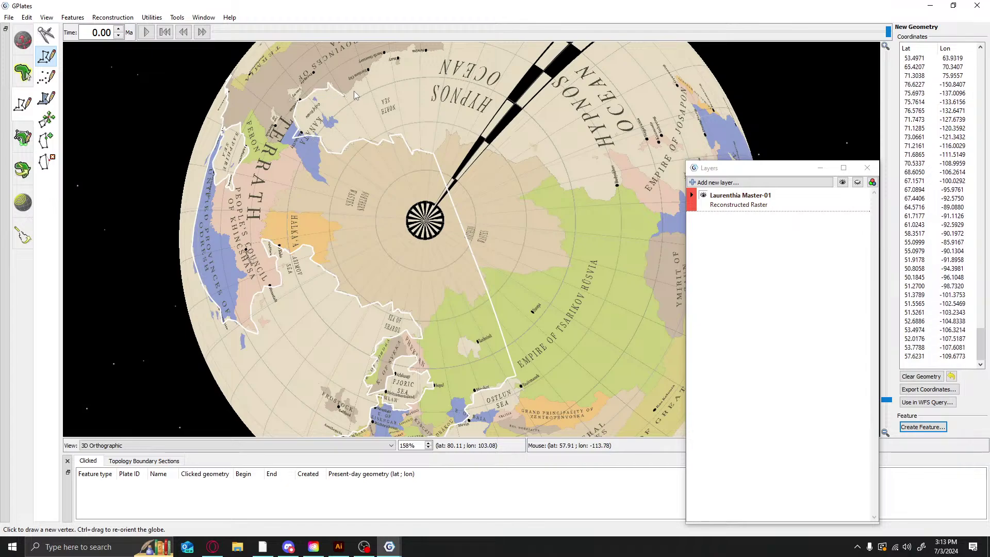
pyautogui.click(355, 94)
pyautogui.click(368, 82)
pyautogui.click(387, 55)
pyautogui.click(401, 55)
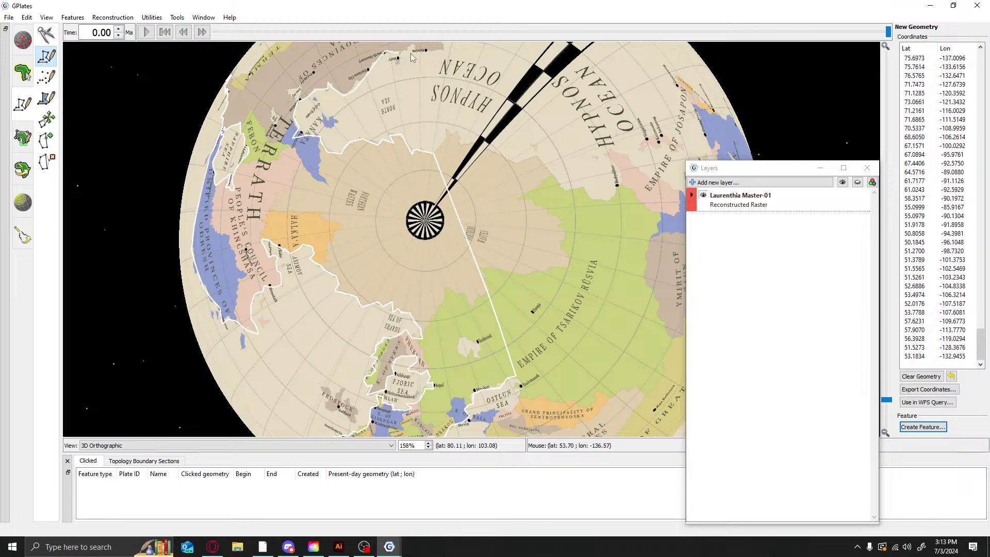
# Extend the polyline to the far end of Andlia's northern coast beside the Hypnos Ocean
pyautogui.click(411, 54)
pyautogui.click(413, 51)
pyautogui.click(418, 54)
pyautogui.click(431, 56)
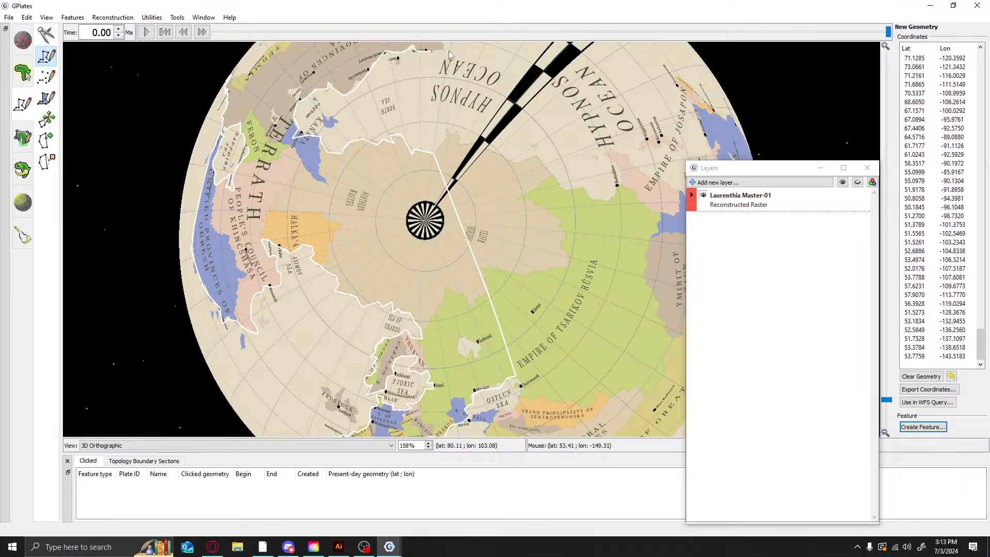
pyautogui.click(448, 54)
# Extend the polyline from Andlia's northern corner along the Hypnos Ocean coast toward the small cape by the gulf
pyautogui.click(22, 40)
pyautogui.moveTo(534, 151); pyautogui.dragTo(535, 428)
pyautogui.click(23, 103)
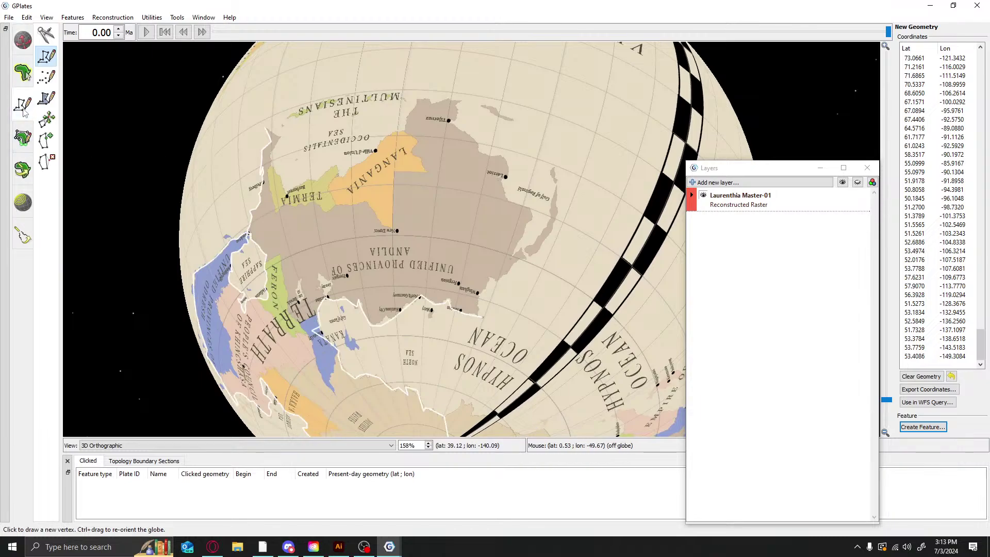
pyautogui.click(478, 299)
pyautogui.click(483, 290)
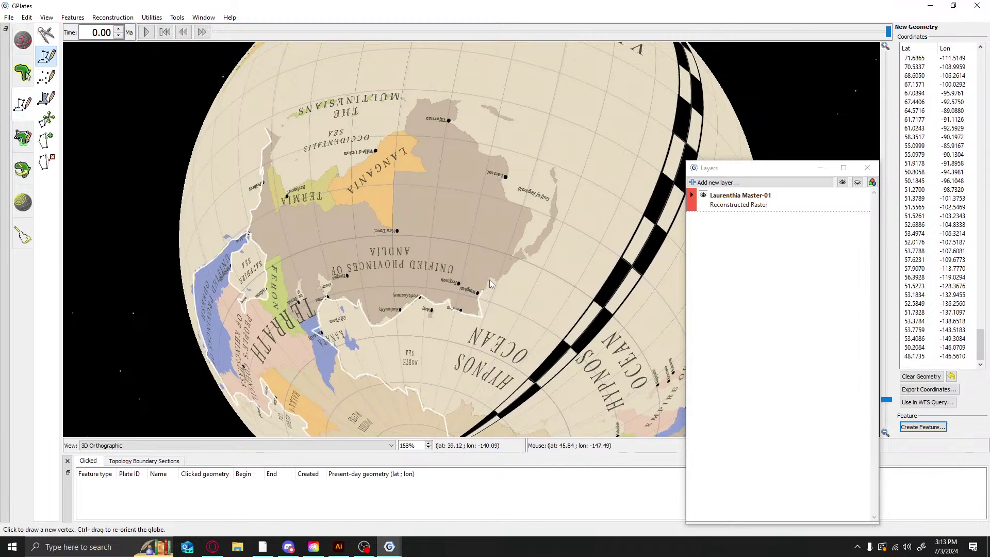
pyautogui.click(495, 277)
pyautogui.click(499, 284)
pyautogui.click(514, 266)
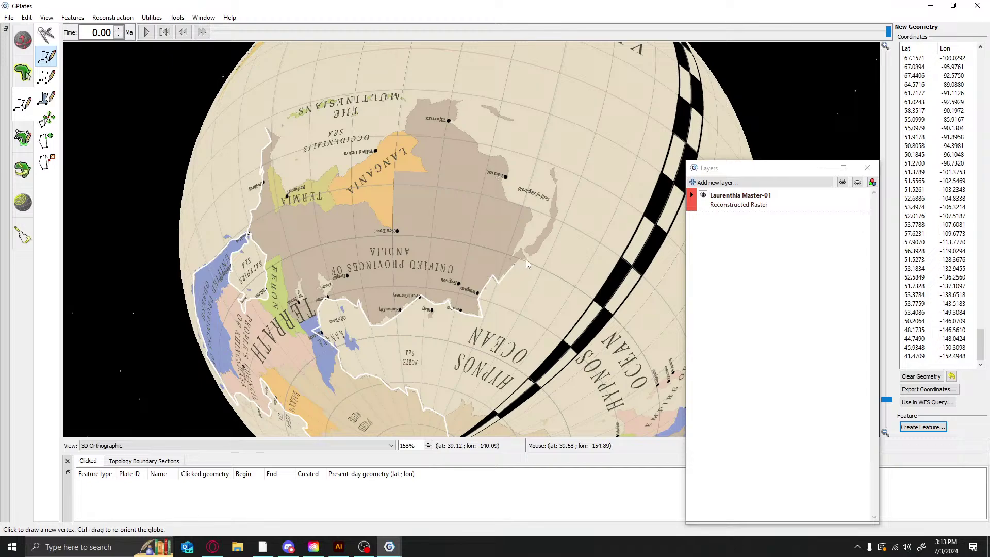
# Trace around the small cape at the gulf's mouth and along the first stretch of Andlia's gulf shore
pyautogui.click(525, 258)
pyautogui.click(522, 251)
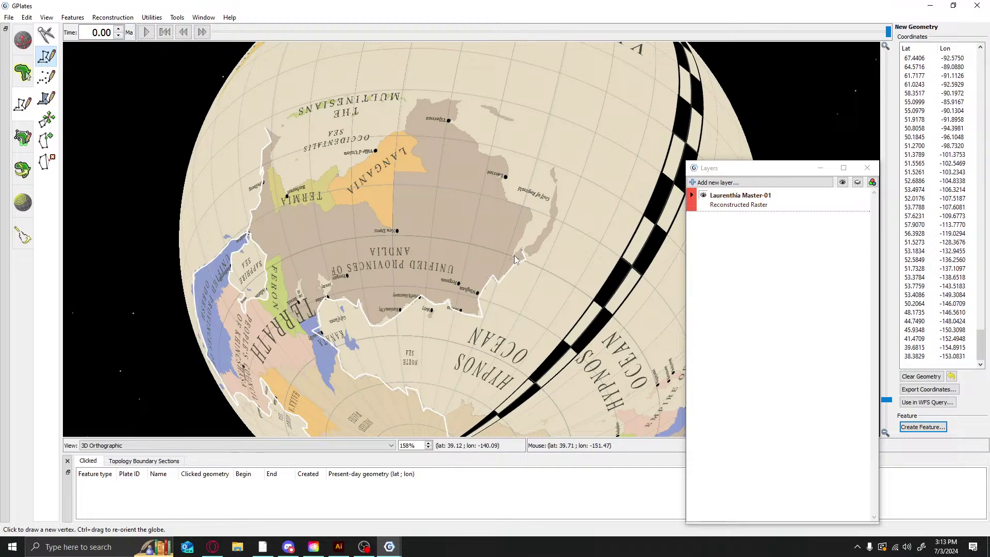
pyautogui.click(518, 252)
pyautogui.click(514, 256)
pyautogui.click(510, 261)
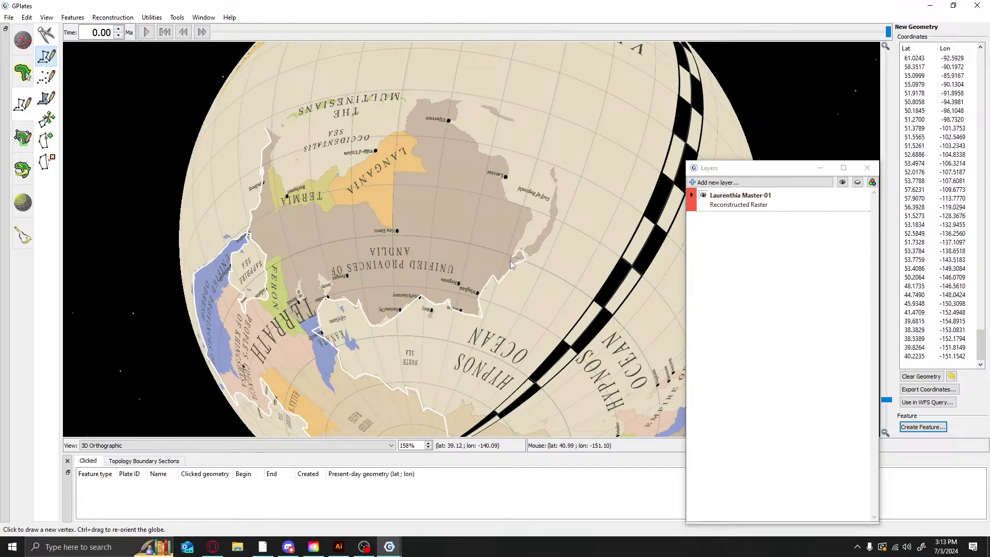
pyautogui.click(525, 232)
pyautogui.click(531, 220)
pyautogui.click(532, 216)
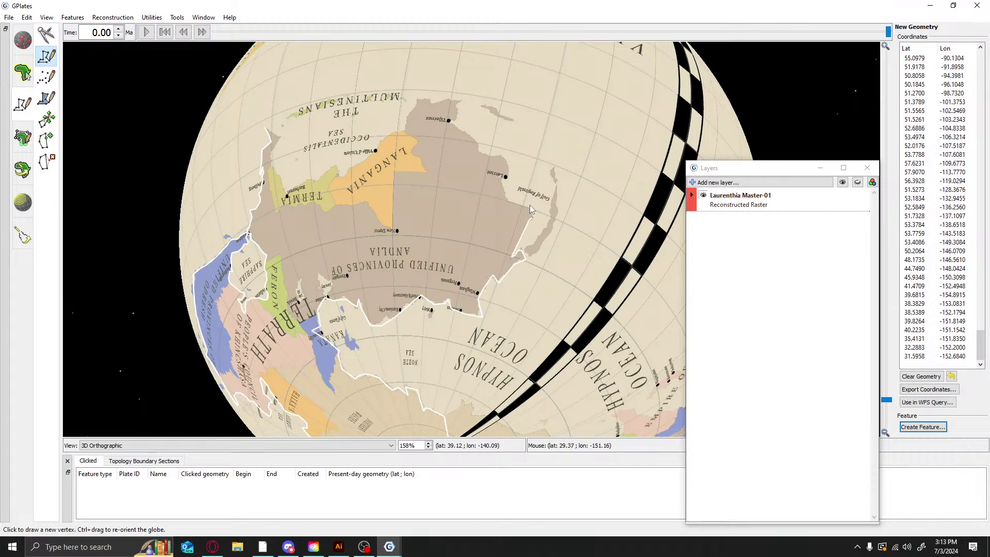
# Continue the polyline along the head of Andlia's gulf to the coastal city marker there
pyautogui.click(530, 207)
pyautogui.click(513, 207)
pyautogui.click(504, 198)
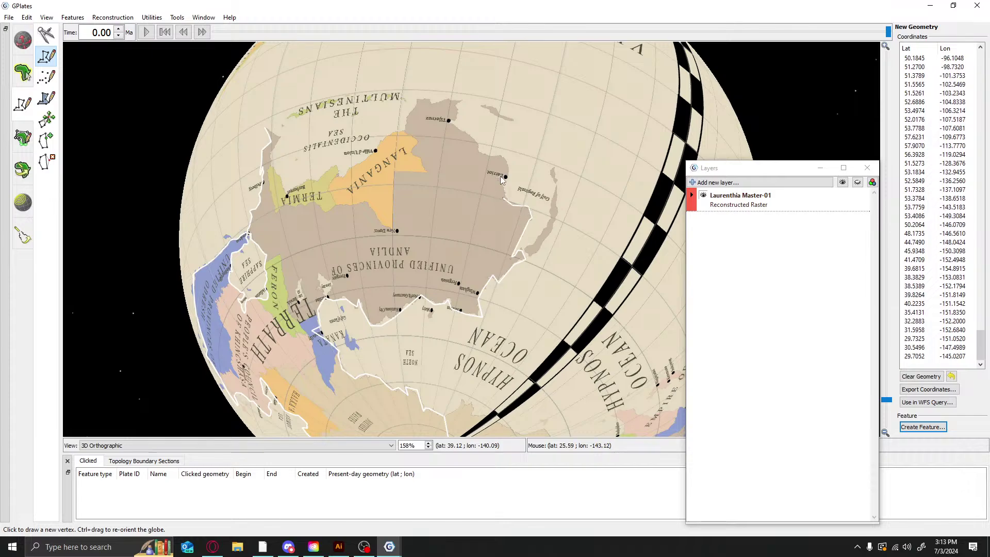
pyautogui.click(500, 175)
pyautogui.click(510, 177)
pyautogui.click(509, 170)
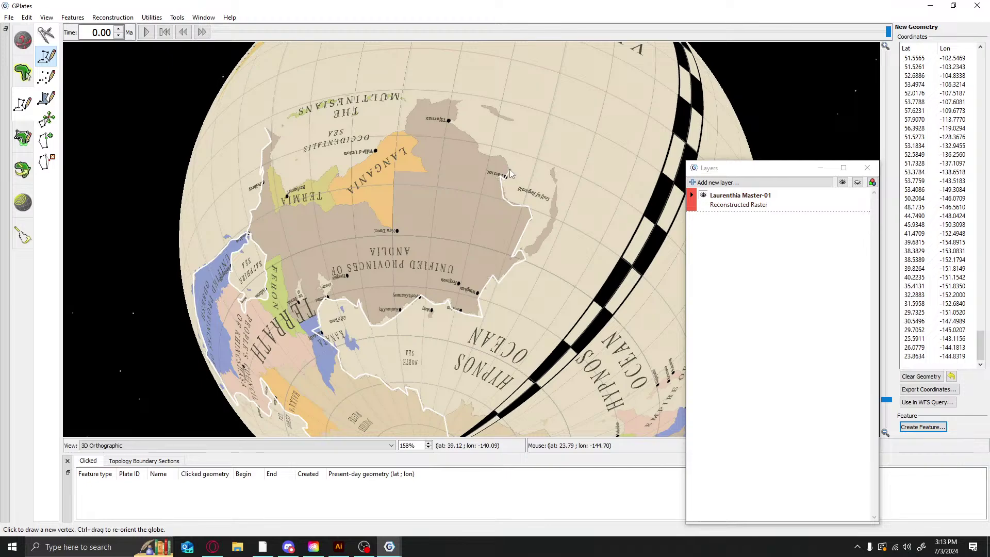
# Follow Andlia's outer coast from the gulf city to the city beside the far headland
pyautogui.click(507, 163)
pyautogui.click(499, 152)
pyautogui.click(488, 154)
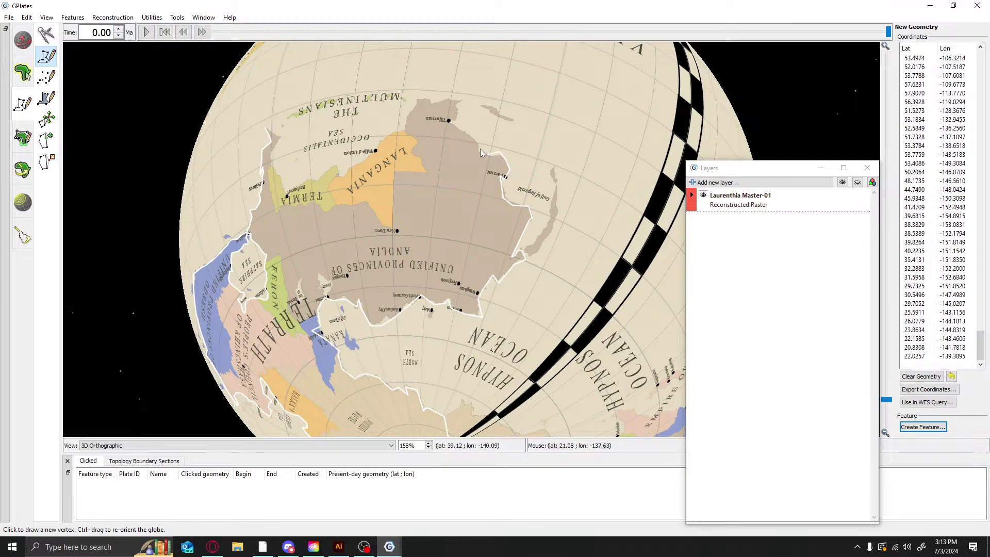
pyautogui.click(481, 146)
pyautogui.click(480, 139)
pyautogui.click(463, 127)
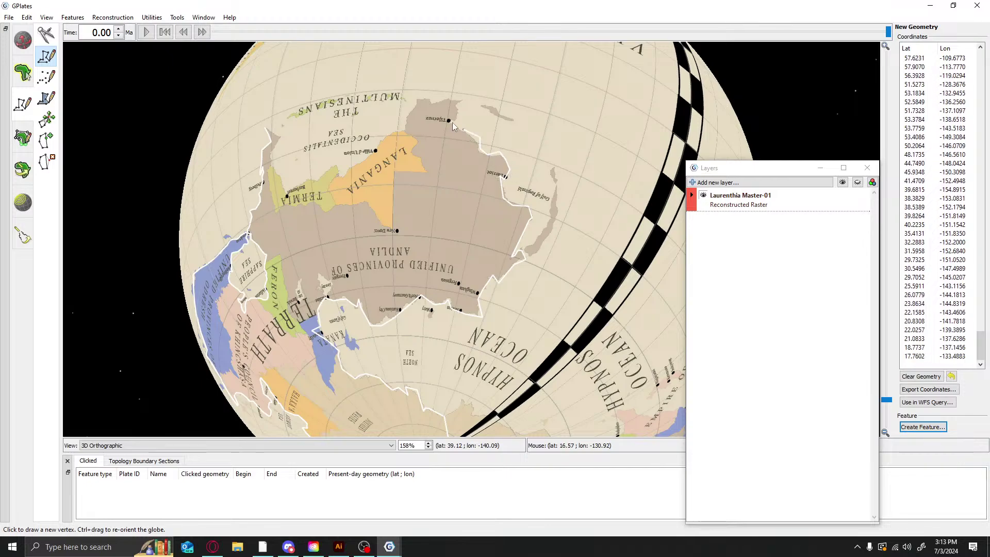
pyautogui.click(453, 122)
pyautogui.click(450, 120)
# Trace around Andlia's blunt far headland, including the notch in its outer edge
pyautogui.click(458, 118)
pyautogui.click(457, 103)
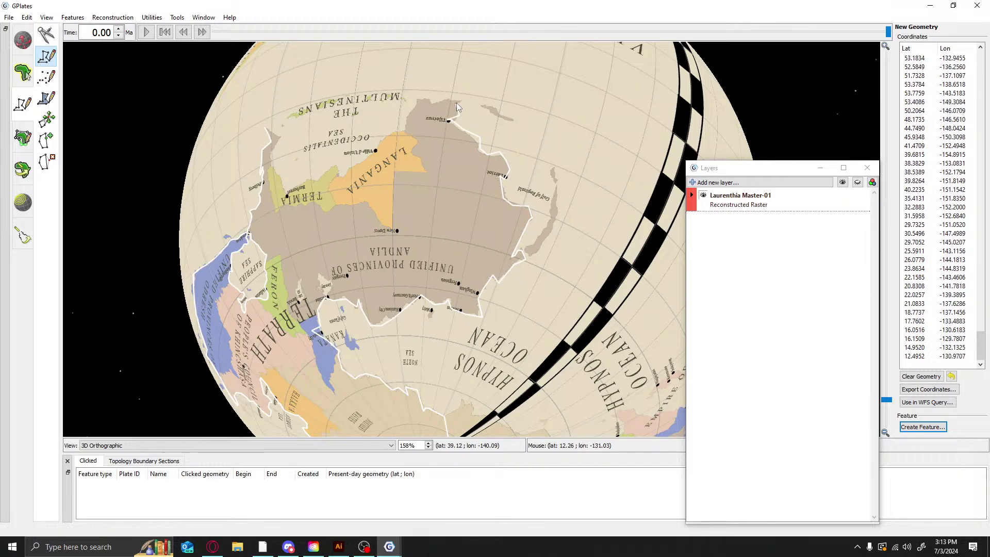
pyautogui.click(459, 100)
pyautogui.click(444, 100)
pyautogui.click(434, 103)
pyautogui.click(431, 103)
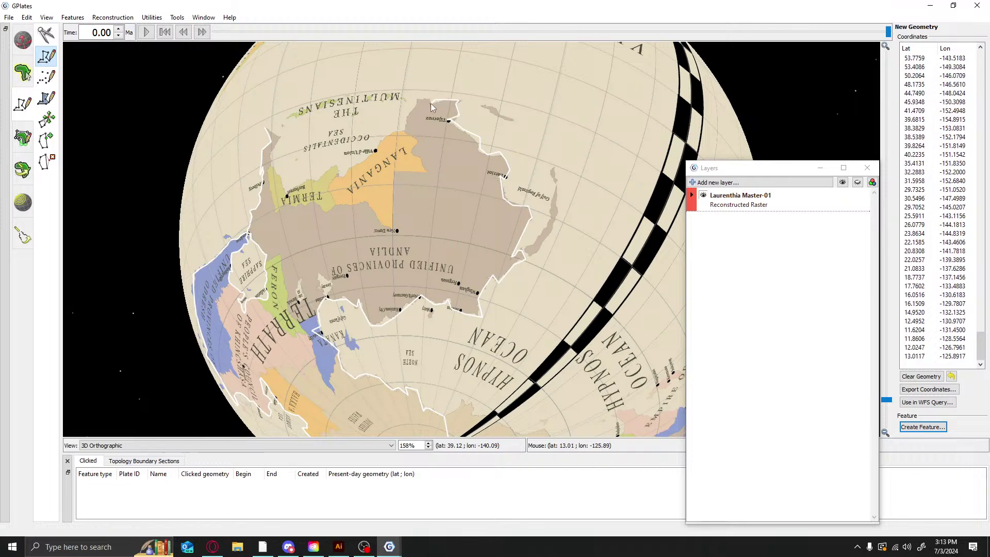
pyautogui.click(426, 97)
pyautogui.click(421, 98)
pyautogui.click(414, 99)
pyautogui.click(416, 108)
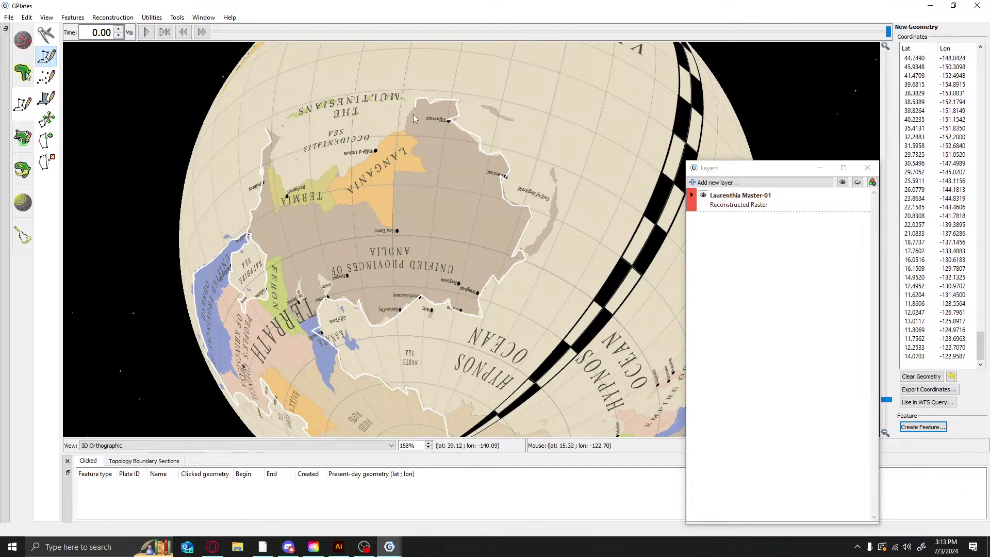
# Continue the polyline down the headland's inner side and along Langania's coast on the Occidentalis Sea
pyautogui.click(408, 119)
pyautogui.click(404, 127)
pyautogui.click(404, 131)
pyautogui.click(388, 133)
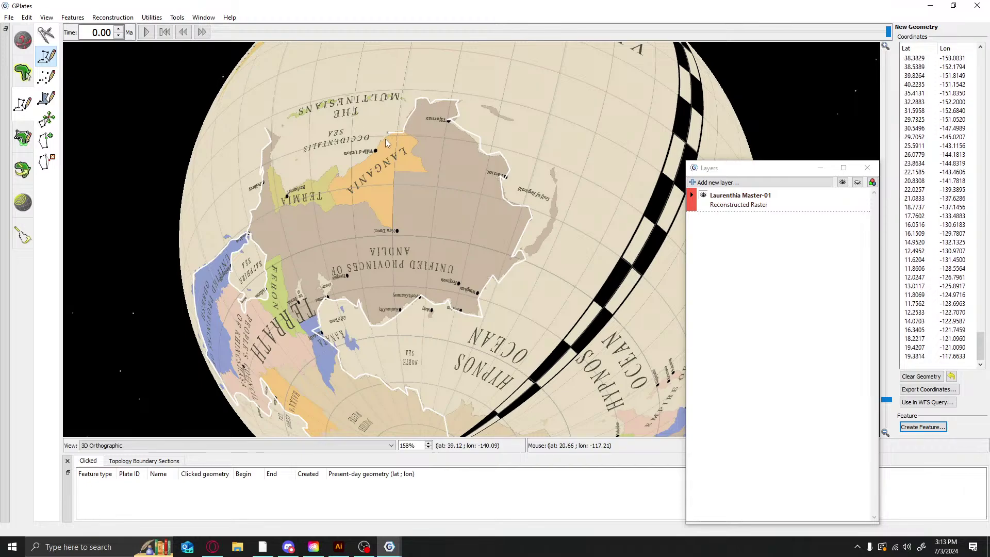
pyautogui.click(385, 139)
pyautogui.click(367, 151)
pyautogui.click(361, 162)
pyautogui.click(355, 166)
pyautogui.click(347, 173)
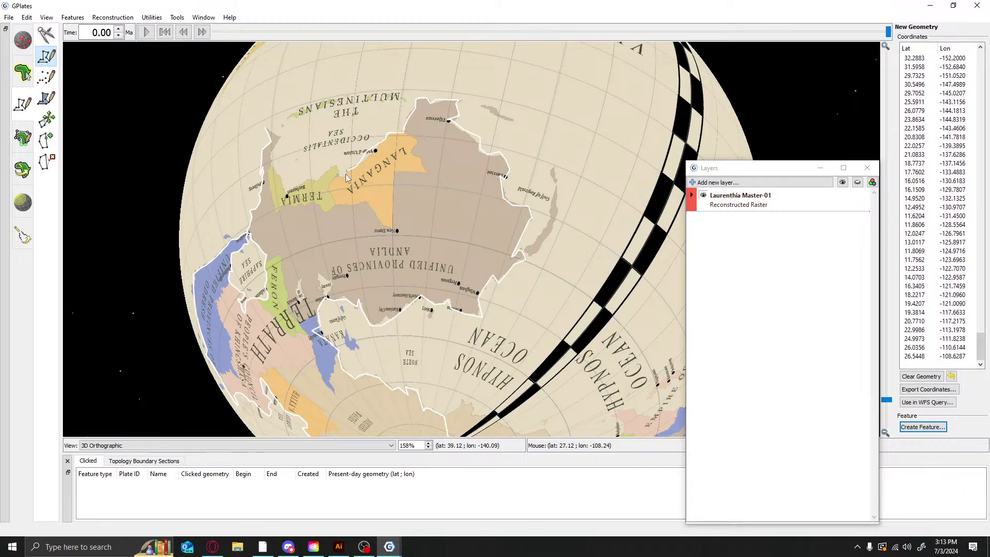
# Trace the small inlet and point where the coasts of Langania and Termia meet
pyautogui.click(345, 176)
pyautogui.click(338, 179)
pyautogui.click(339, 175)
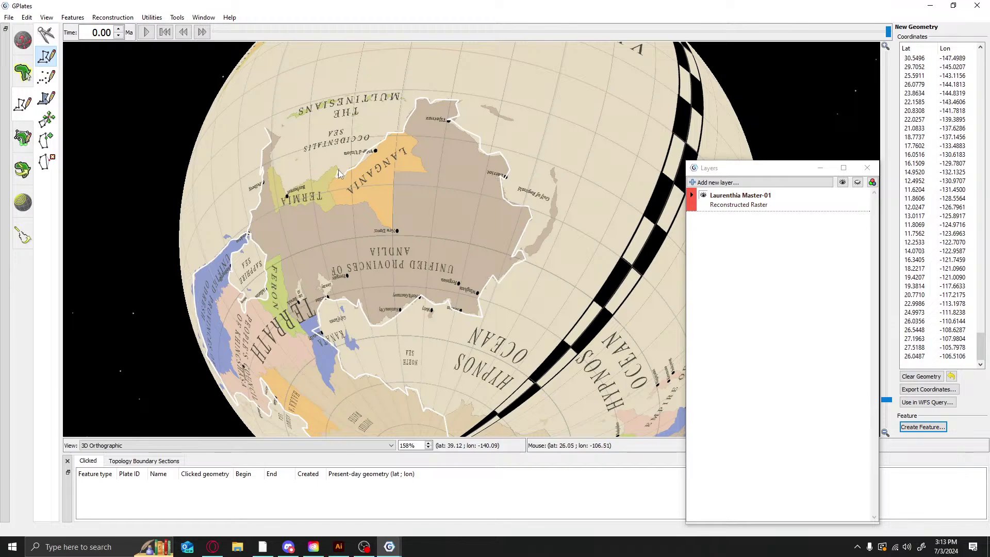
pyautogui.click(337, 172)
pyautogui.click(333, 173)
pyautogui.click(331, 176)
pyautogui.click(320, 177)
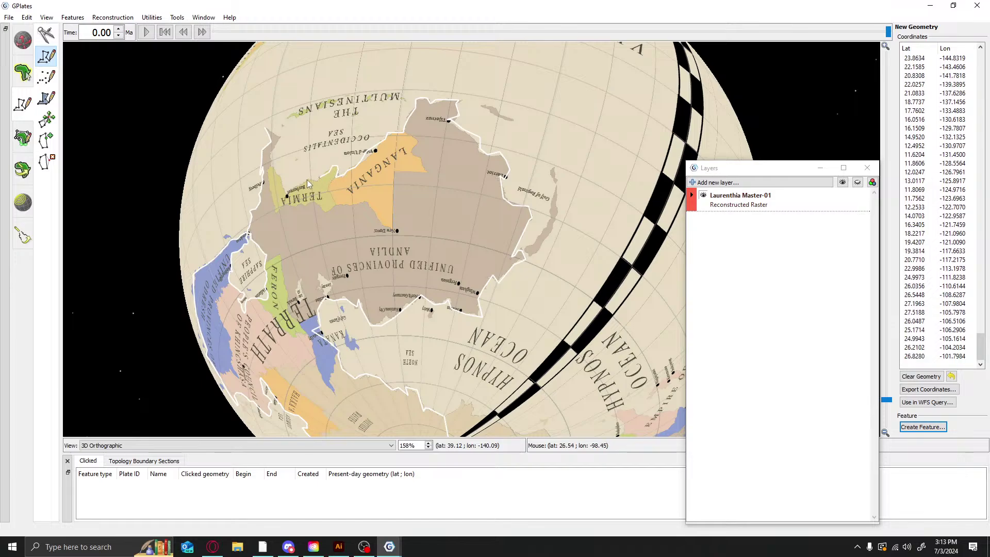
# Follow Termia's Occidentalis Sea coast around the bay past its coastal city
pyautogui.click(307, 179)
pyautogui.click(301, 183)
pyautogui.click(295, 189)
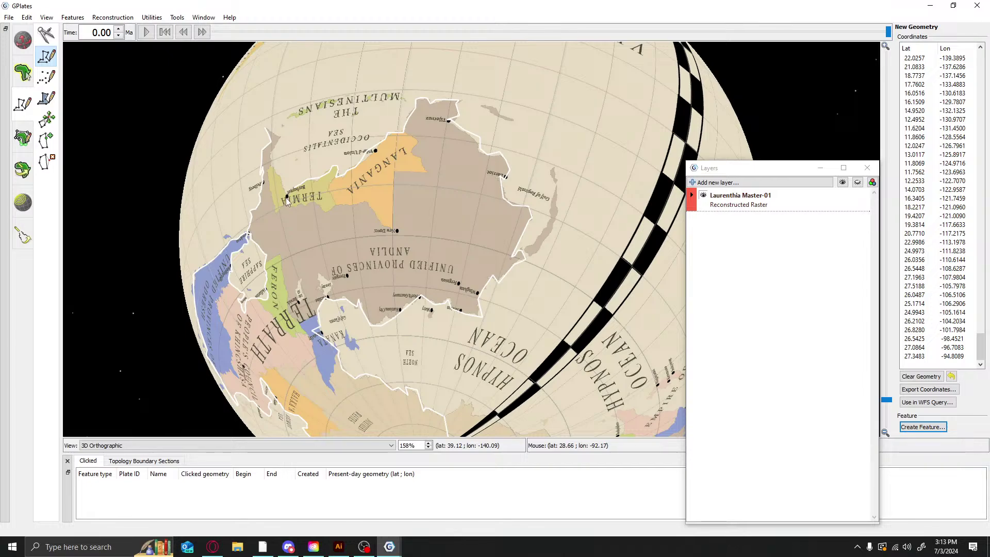
pyautogui.click(284, 193)
pyautogui.click(281, 179)
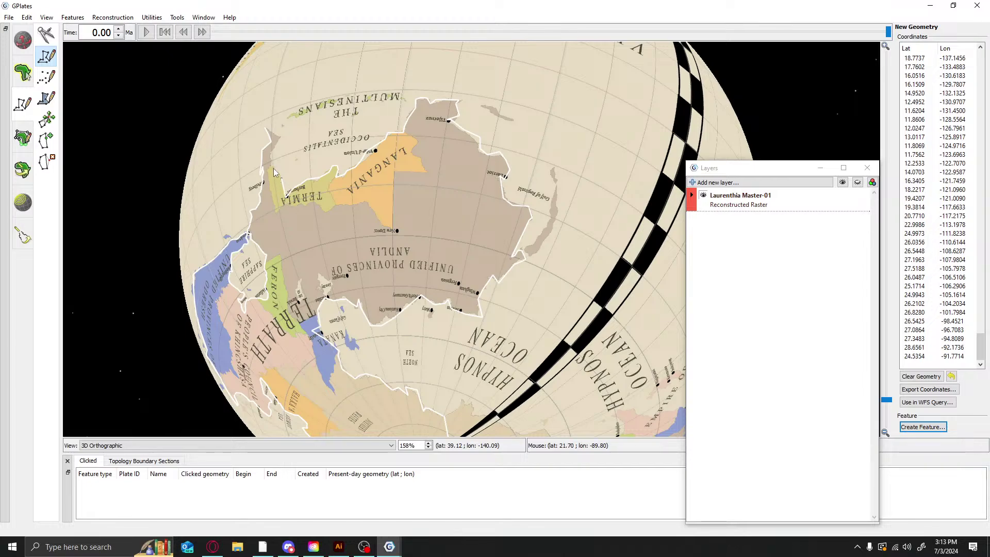
# Trace the inner shore of the narrow peninsula beyond Termia up to its tip, meeting the outline already drawn
pyautogui.click(273, 168)
pyautogui.click(273, 160)
pyautogui.click(275, 150)
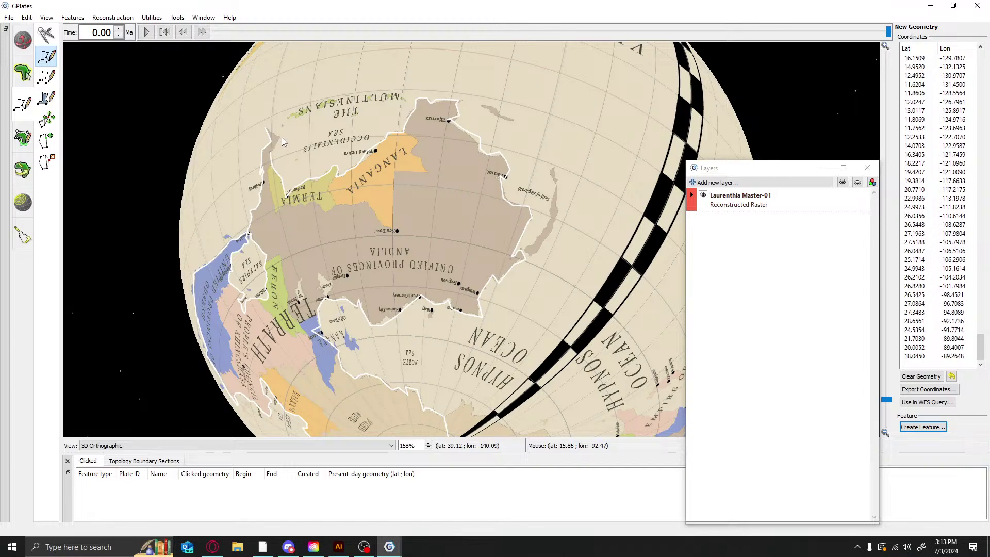
pyautogui.click(282, 137)
pyautogui.click(266, 131)
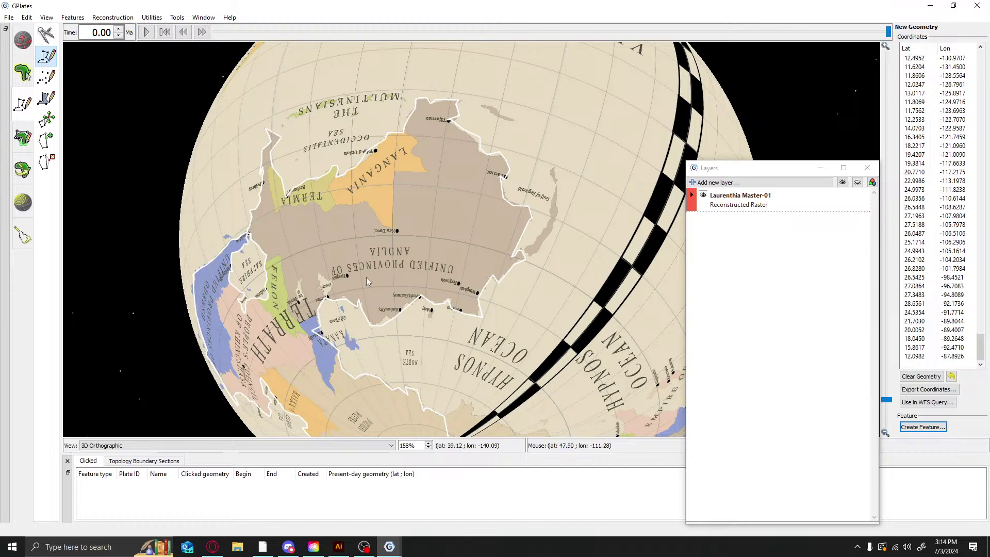
# Create an unclassified / miscellaneous feature from the finished coastline polyline, placing it in a new feature collection
pyautogui.click(23, 41)
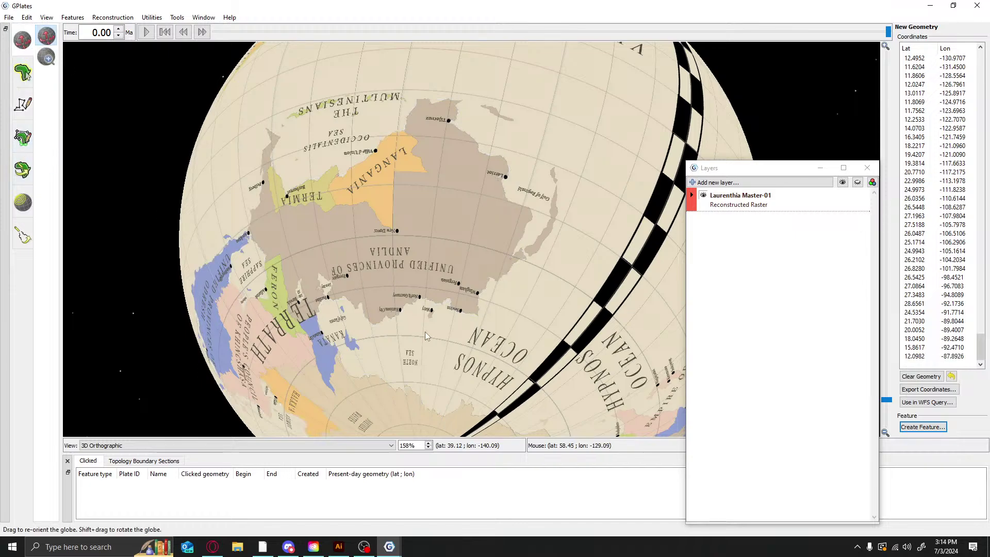
pyautogui.scroll(-4, 424, 333)
pyautogui.moveTo(313, 371); pyautogui.dragTo(536, 175)
pyautogui.moveTo(327, 232); pyautogui.dragTo(339, 337)
pyautogui.moveTo(420, 69); pyautogui.dragTo(335, 310)
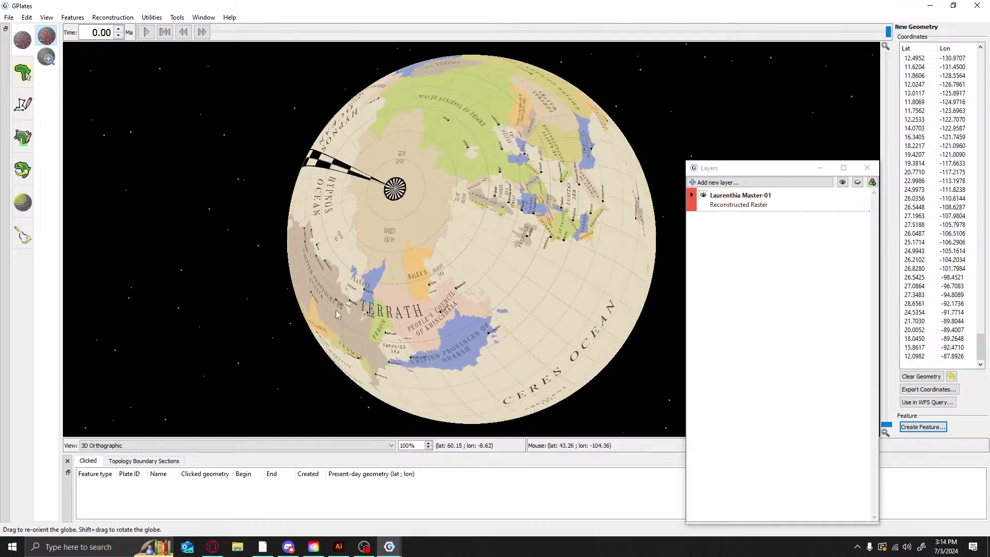
pyautogui.moveTo(508, 327); pyautogui.dragTo(503, 203)
pyautogui.click(22, 105)
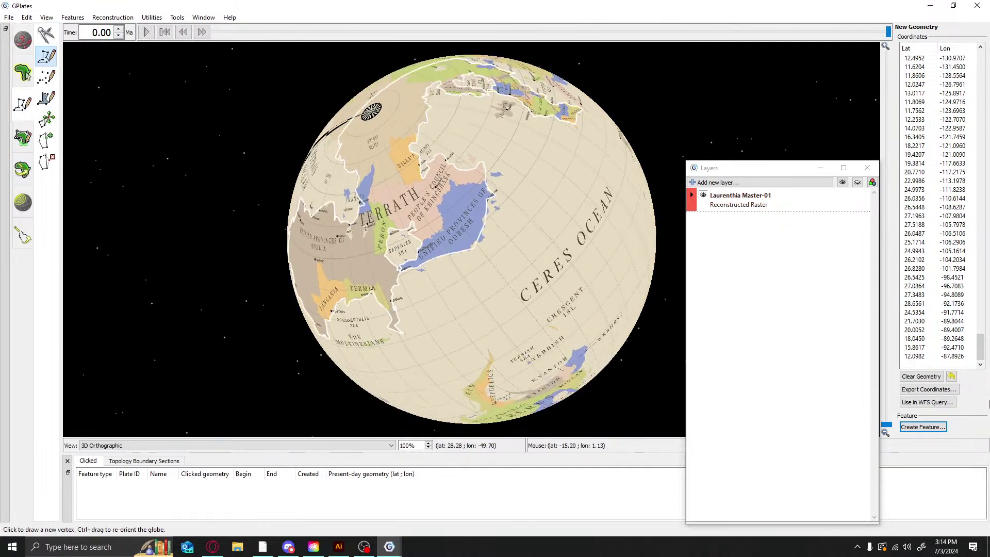
pyautogui.click(924, 427)
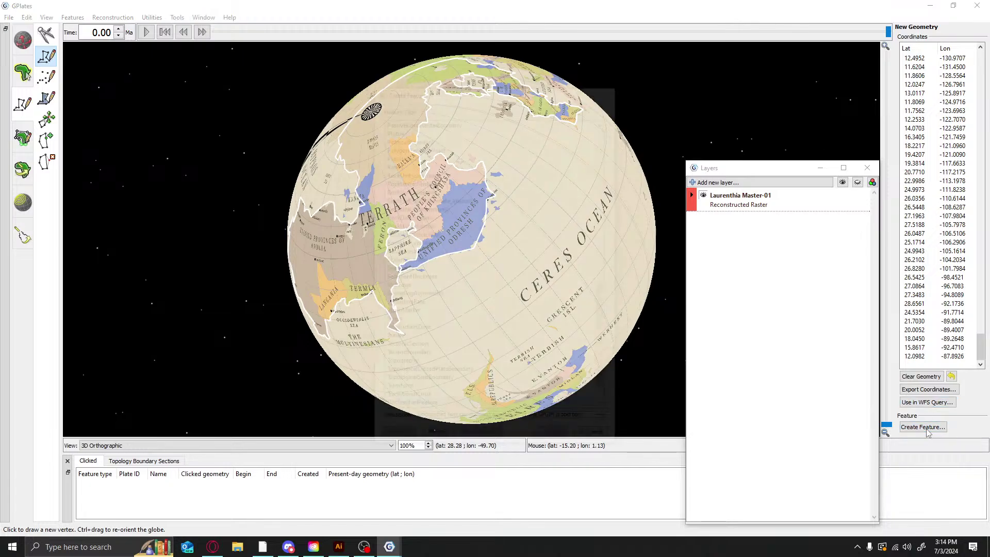
pyautogui.click(436, 439)
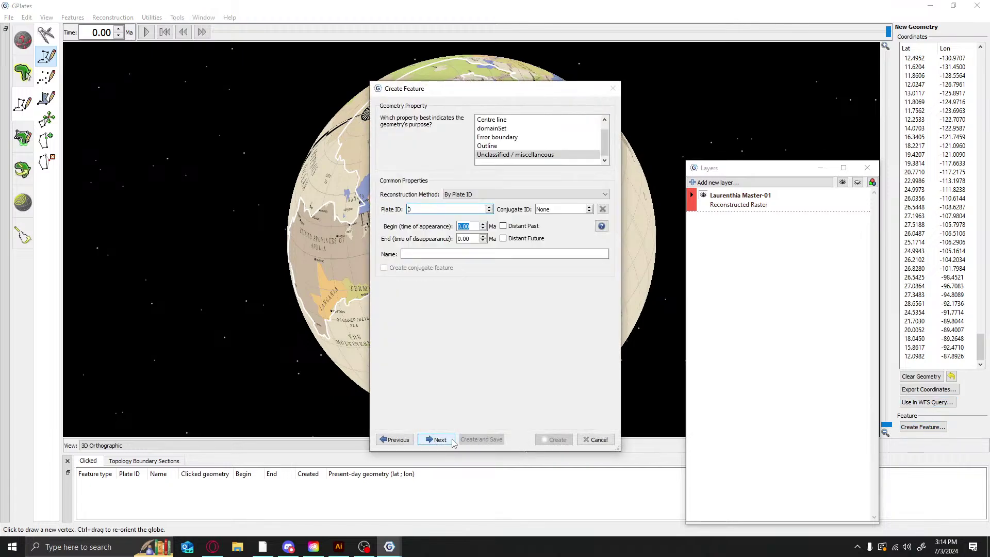
pyautogui.click(436, 439)
pyautogui.click(437, 440)
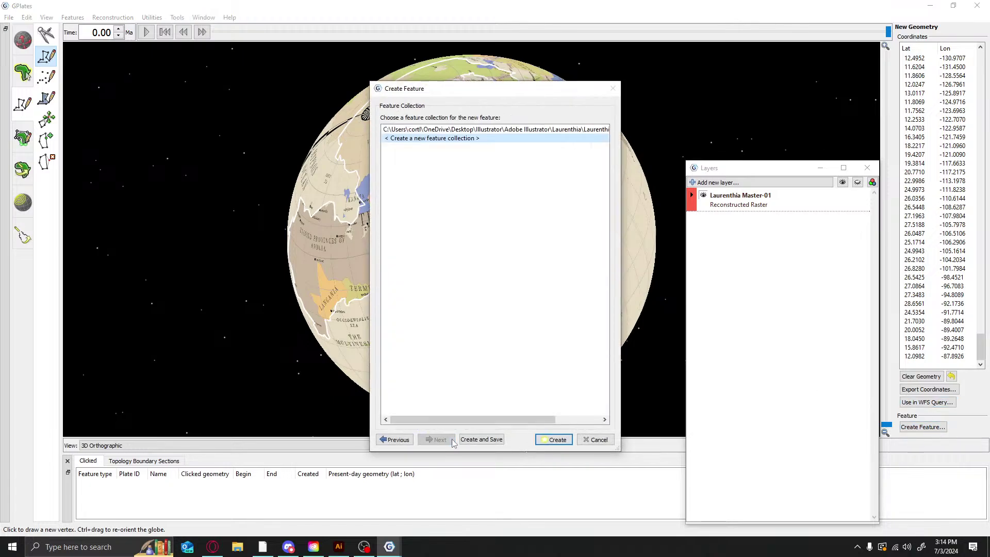
pyautogui.click(551, 439)
# Examine the completed outline around Terrath and the Lusitan lands on both sides of the Ceres Ocean
pyautogui.scroll(1, 606, 191)
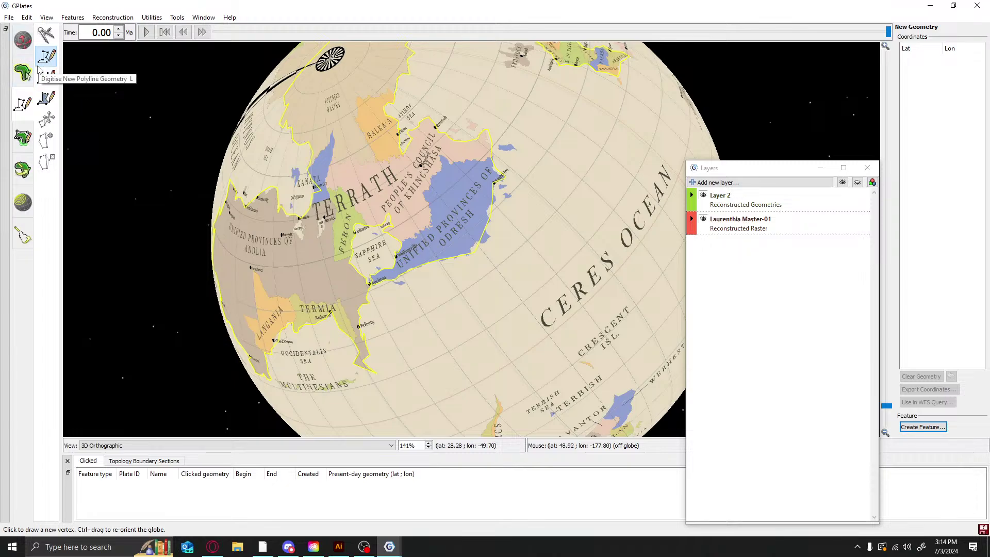
pyautogui.click(23, 39)
pyautogui.moveTo(441, 193); pyautogui.dragTo(333, 151)
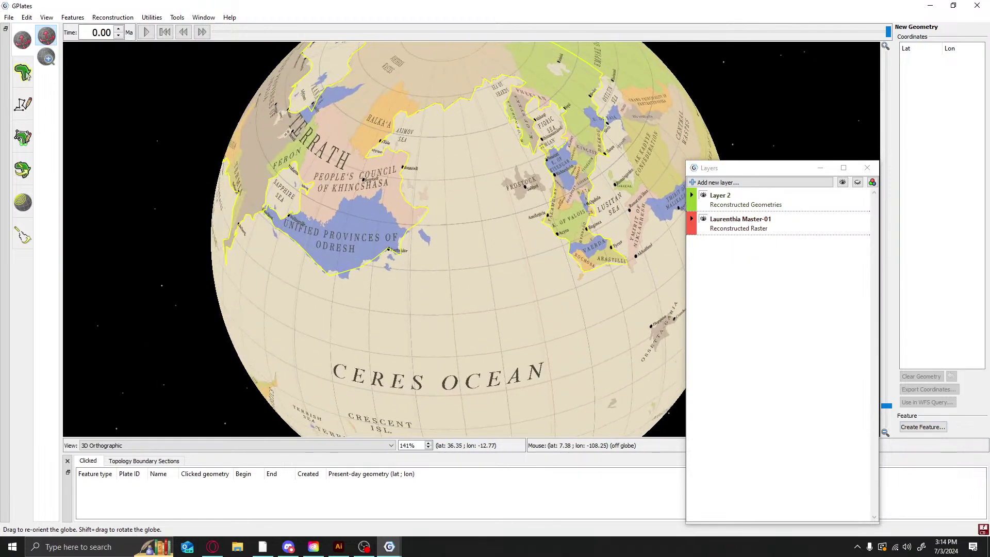
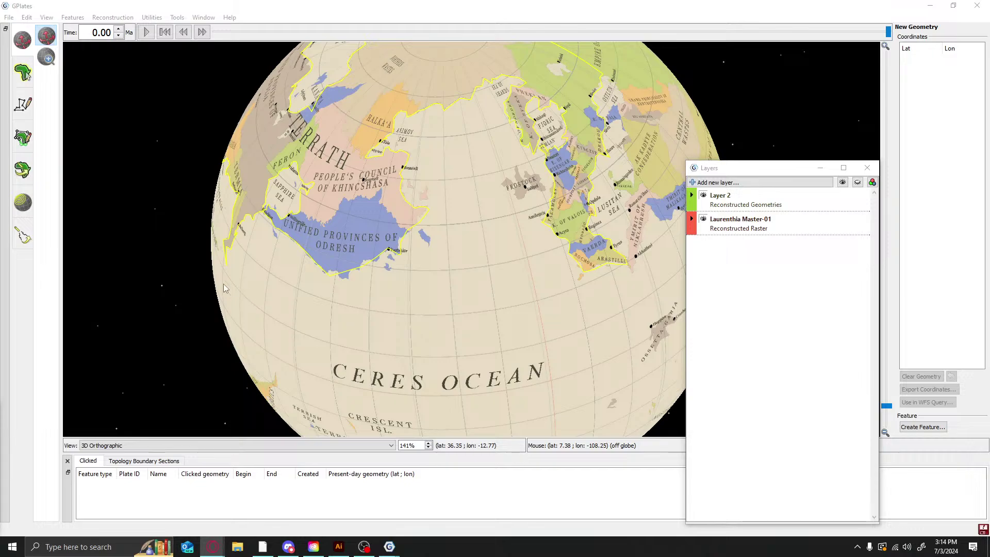
# Switch to the Auckton script in Google Docs and review the Auckton timeline under DATES
pyautogui.hotkey('alt', 'Tab')
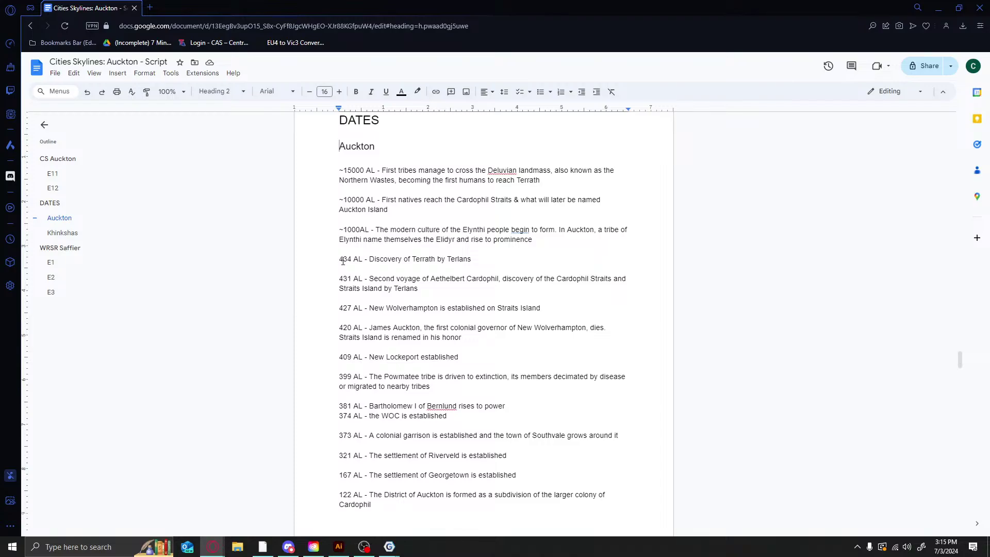
pyautogui.scroll(1, 342, 262)
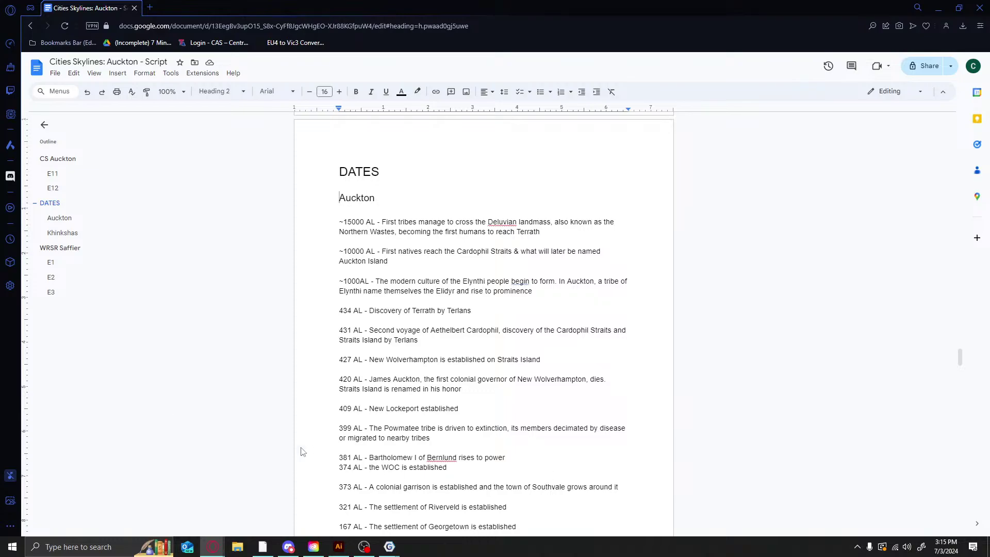
pyautogui.scroll(-1, 345, 378)
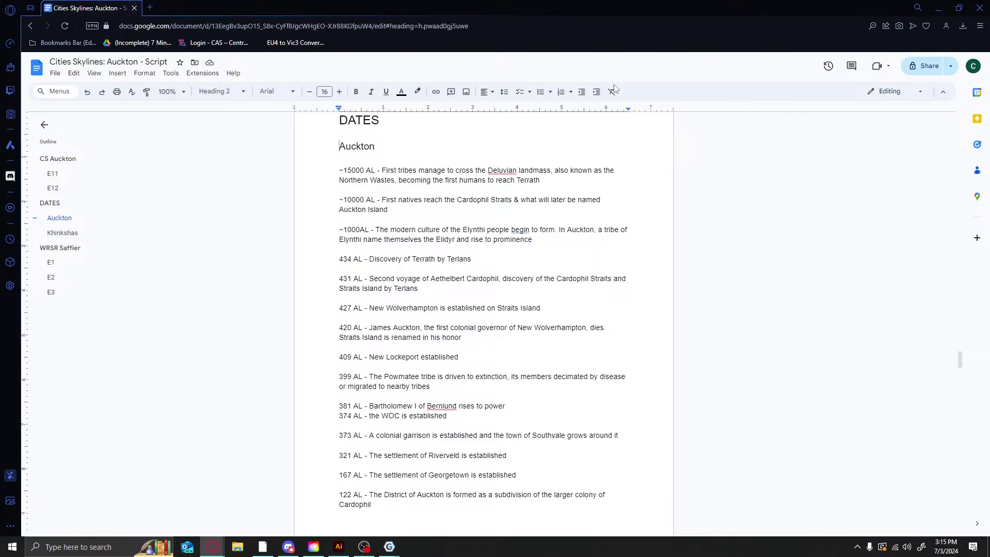
# Arrange the Auckton script and the GPlates globe side by side on the screen
pyautogui.moveTo(531, 8); pyautogui.dragTo(0, 46)
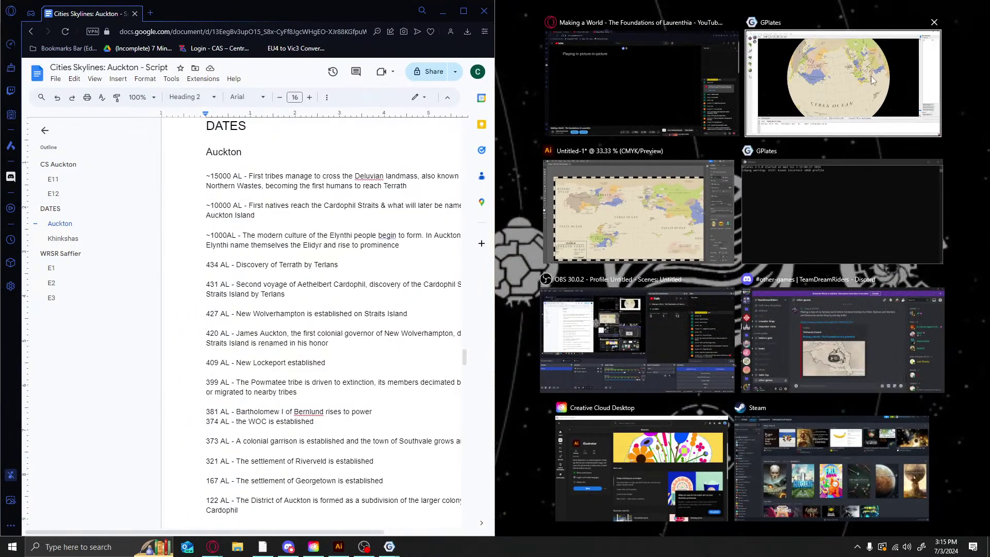
pyautogui.click(825, 98)
pyautogui.click(822, 169)
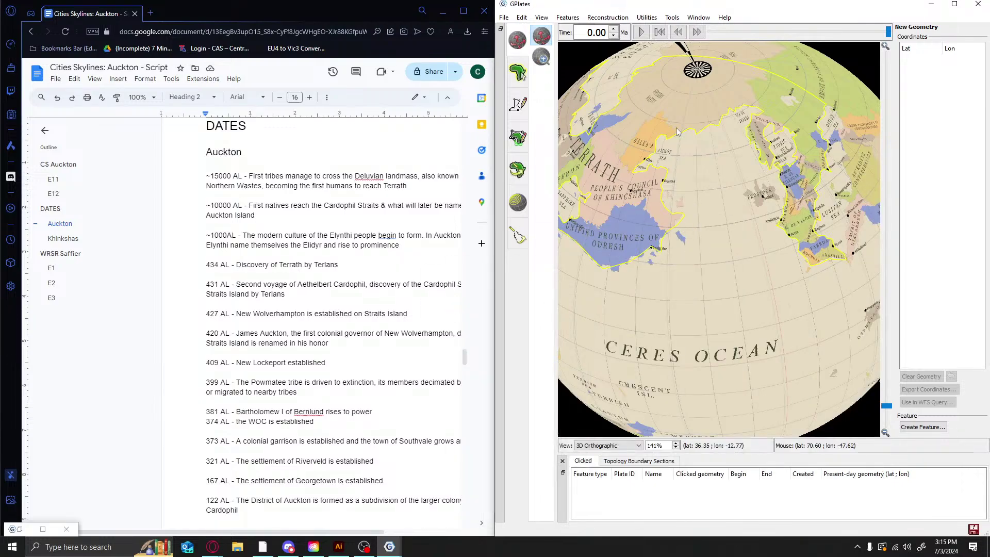
# Examine the Northern Wastes around the pole and the traced coasts linking Terrath with the Fjoric Sea lands, against the script's first-migration dates
pyautogui.moveTo(810, 100); pyautogui.dragTo(801, 231)
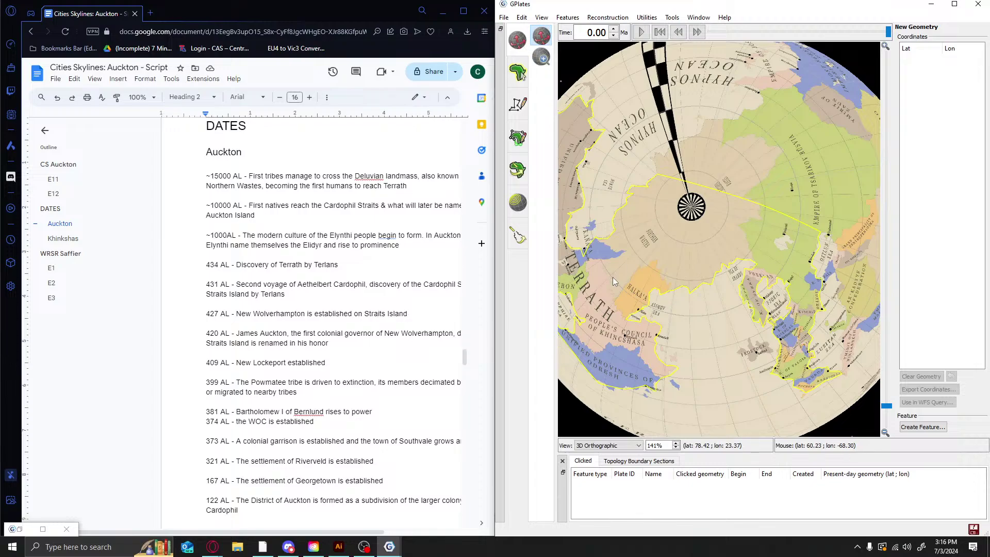
pyautogui.scroll(2, 767, 341)
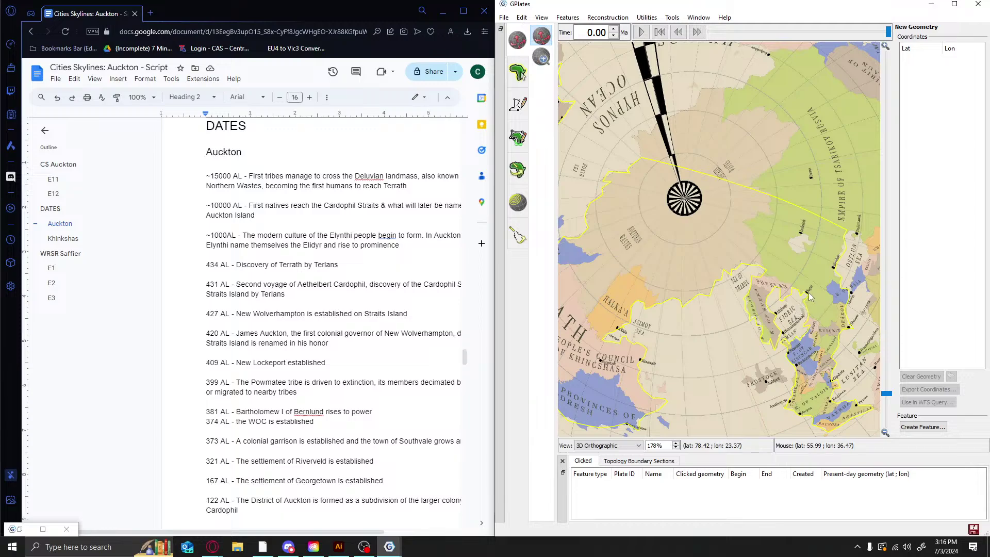
pyautogui.moveTo(810, 274); pyautogui.dragTo(624, 342)
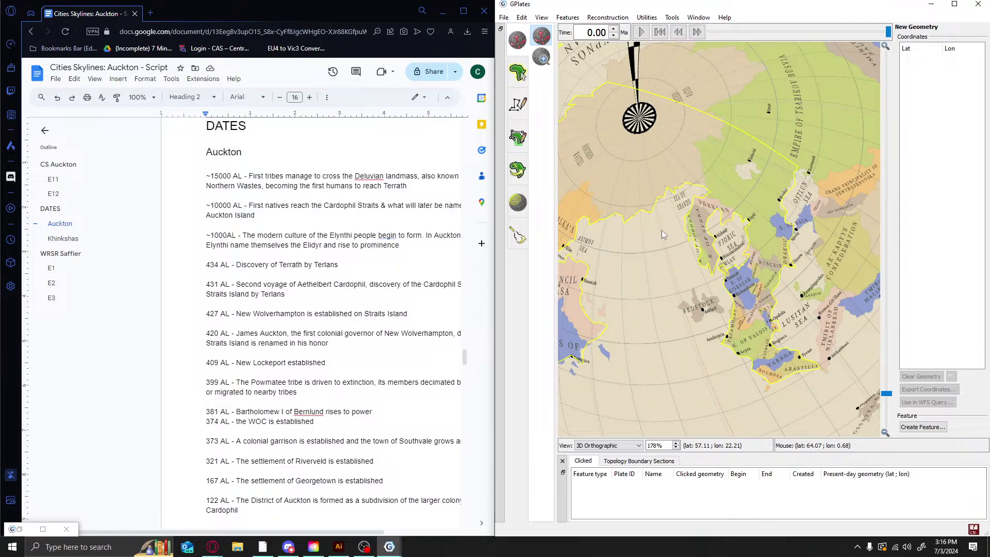
pyautogui.scroll(-3, 663, 234)
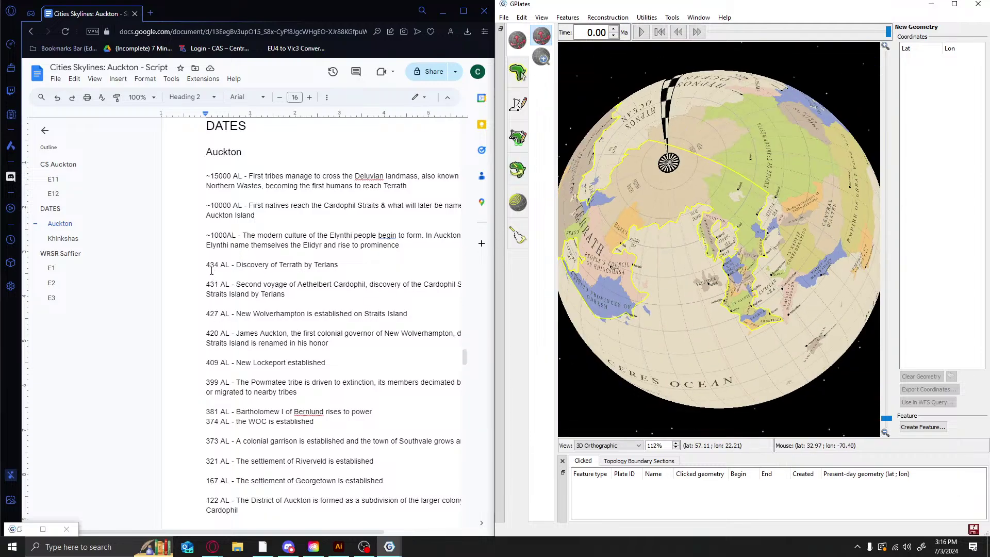
pyautogui.scroll(5, 610, 268)
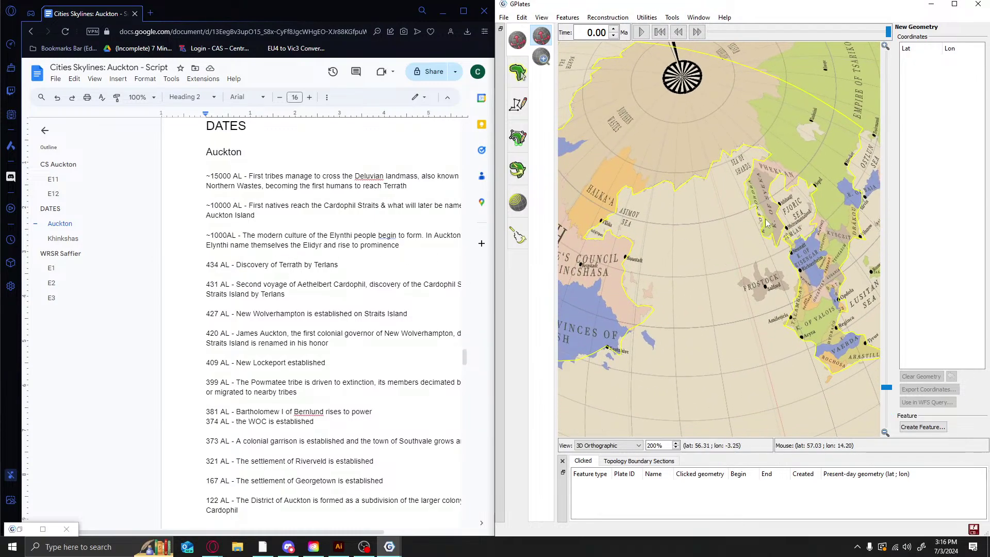
pyautogui.scroll(3, 738, 307)
pyautogui.moveTo(739, 302); pyautogui.dragTo(833, 248)
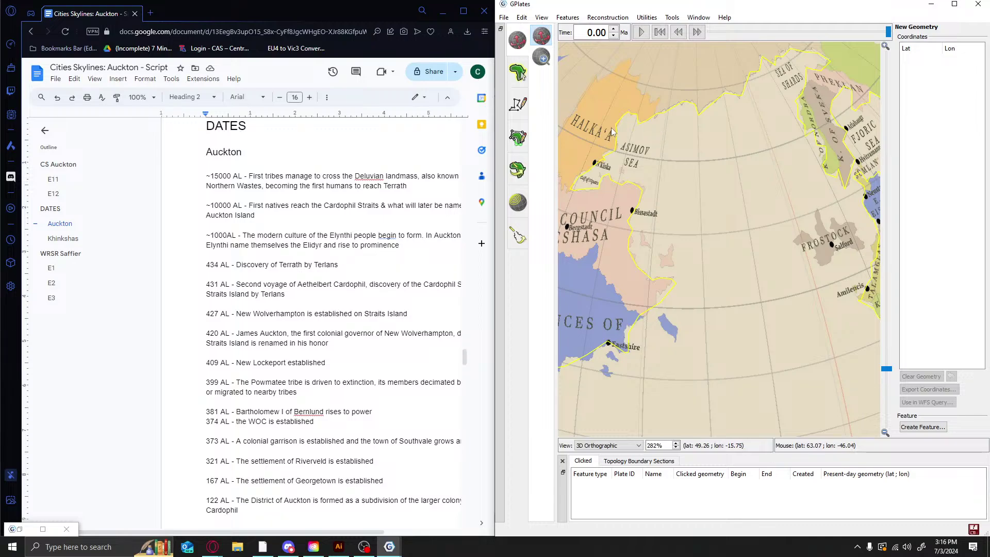
# Examine the Ceres Ocean crossing between eastern Terrath, Frostock and the Lusitan lands on the globe, against the script's discovery and voyage dates
pyautogui.scroll(-3, 670, 168)
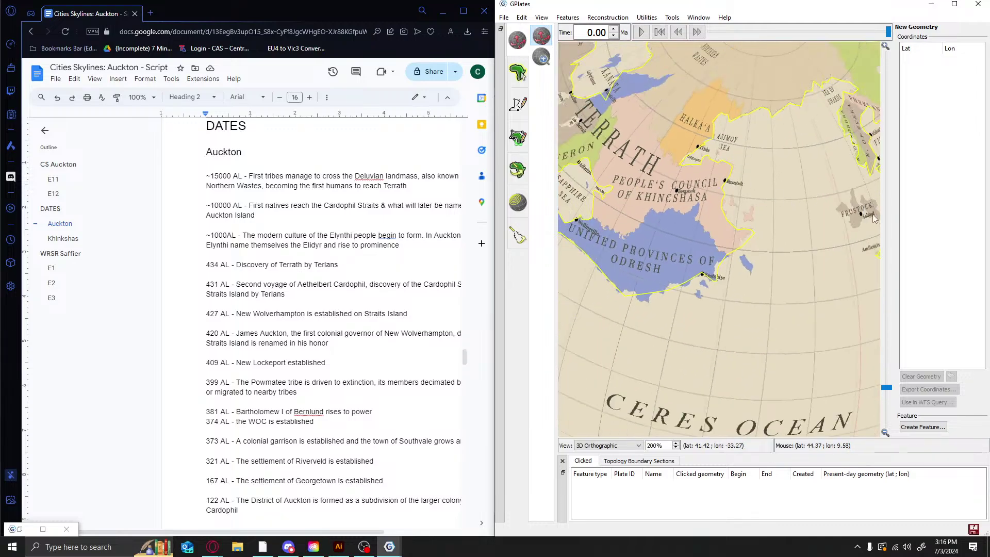
pyautogui.moveTo(736, 150); pyautogui.dragTo(614, 213)
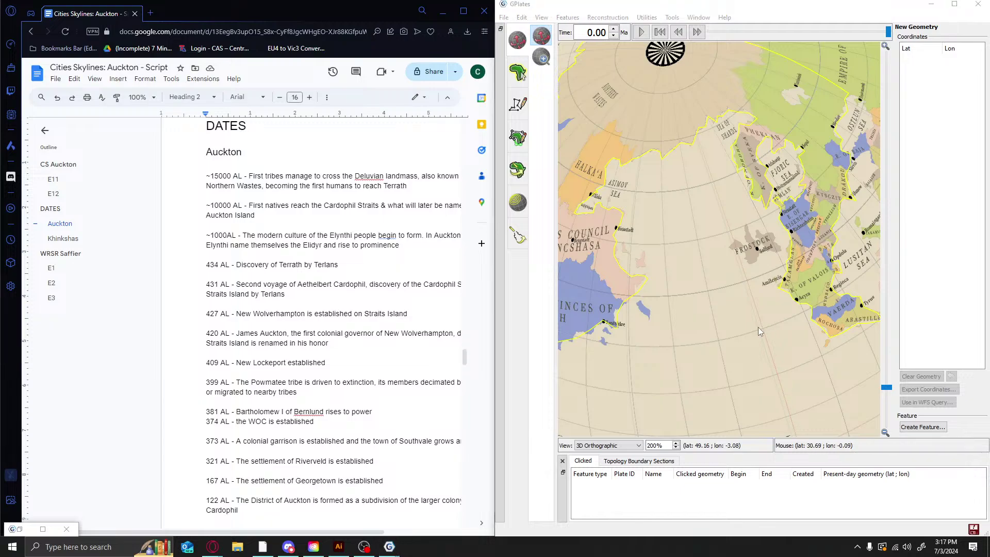
pyautogui.click(691, 364)
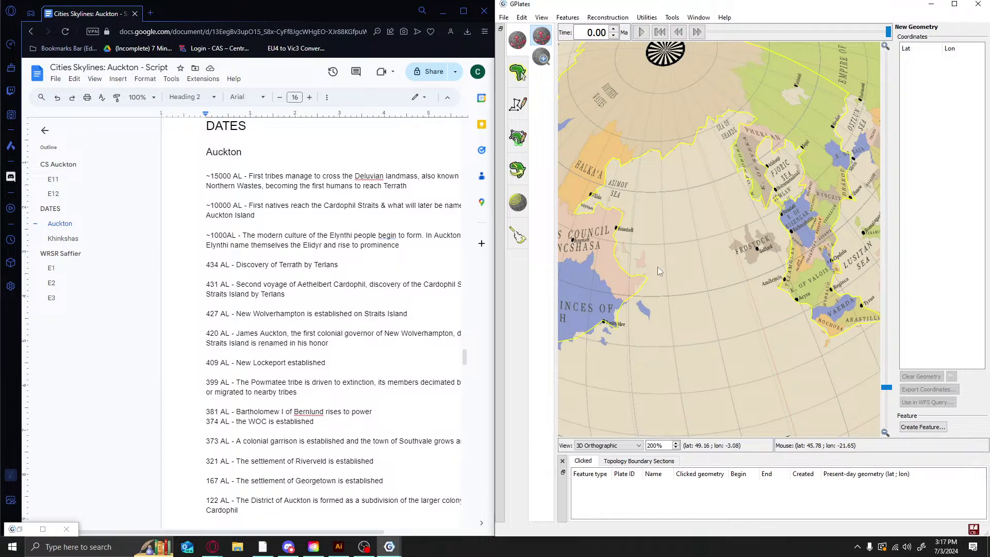
pyautogui.moveTo(661, 230); pyautogui.dragTo(704, 184)
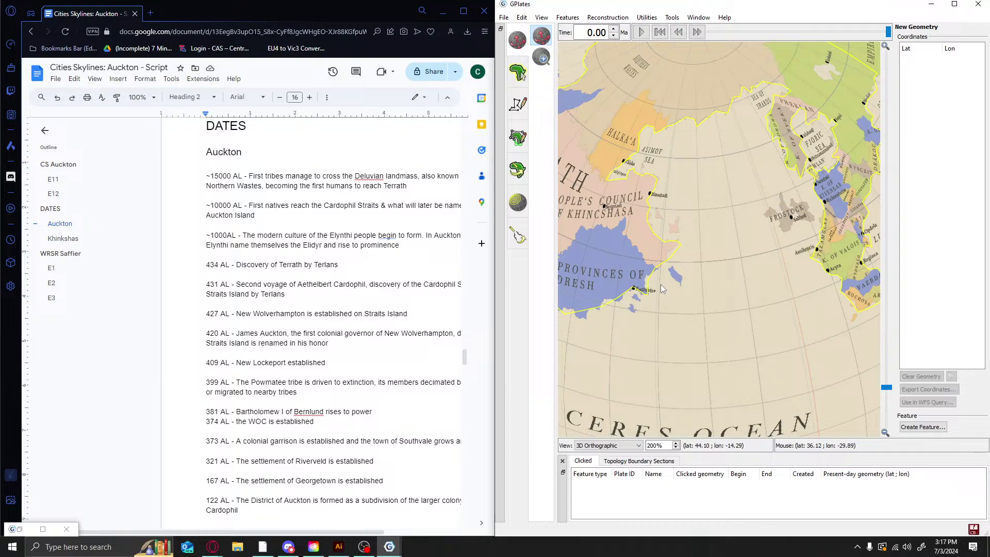
pyautogui.scroll(-6, 782, 169)
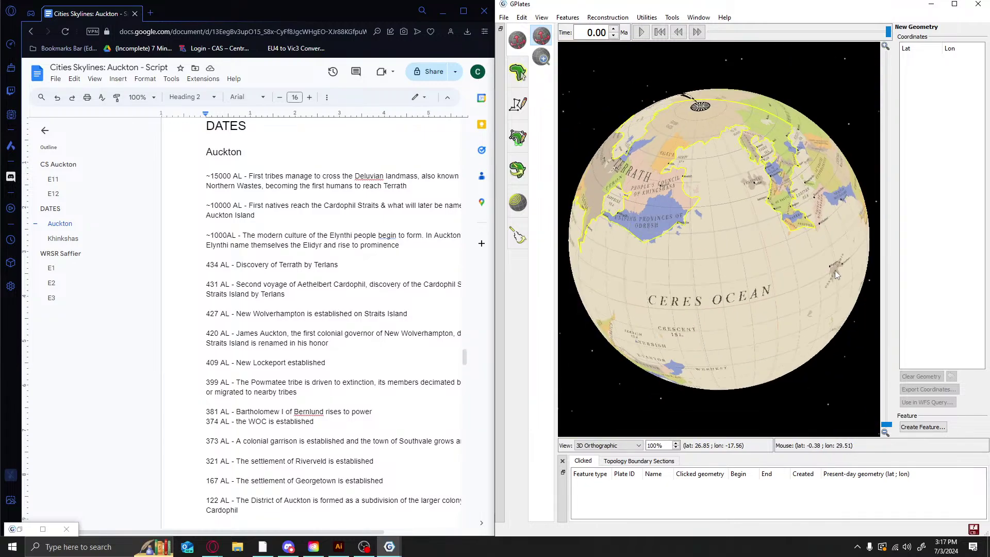
pyautogui.scroll(4, 648, 119)
pyautogui.moveTo(629, 154); pyautogui.dragTo(749, 196)
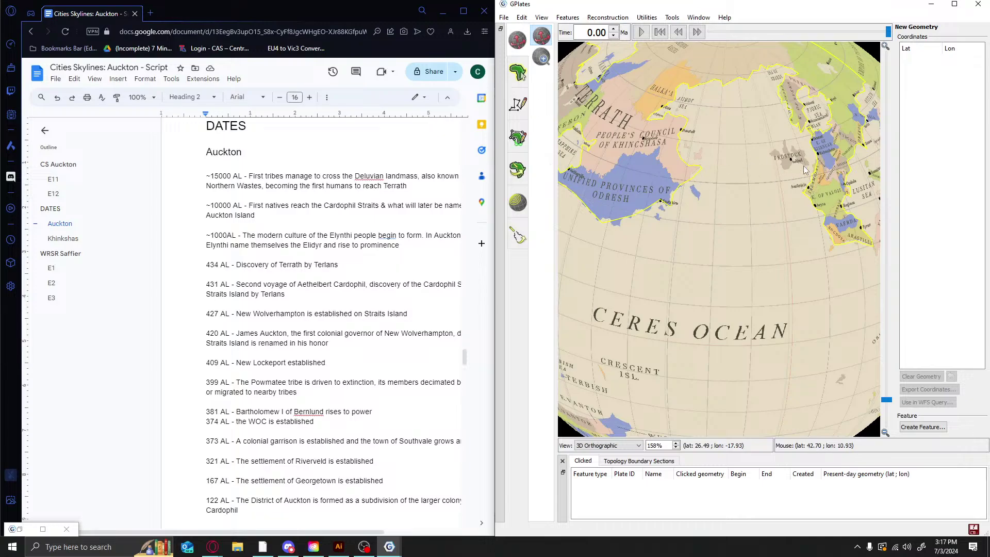
pyautogui.scroll(-4, 719, 223)
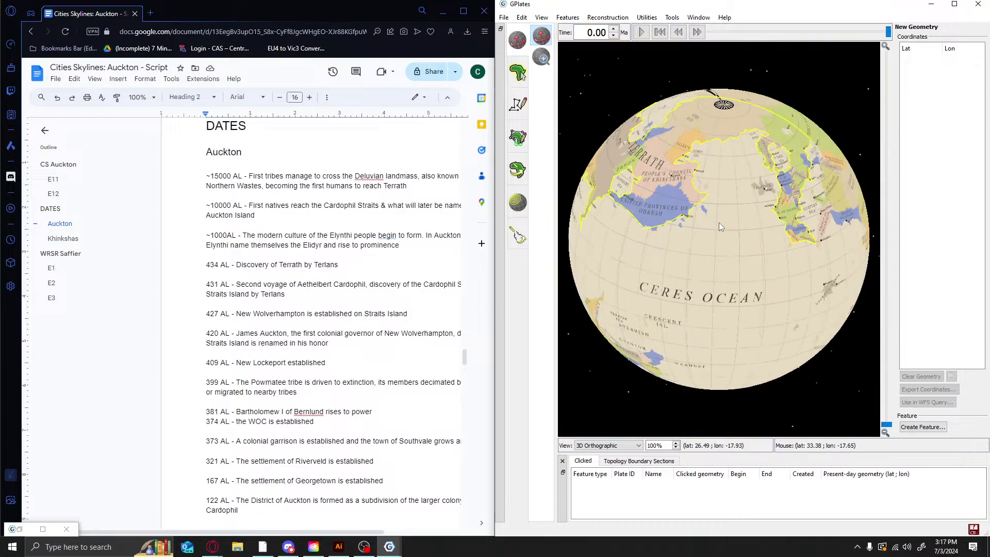
# Switch the map view to the Rectangular projection and compare the coasts of Terrath and the Lusitan lands across the Ceres Ocean
pyautogui.click(598, 445)
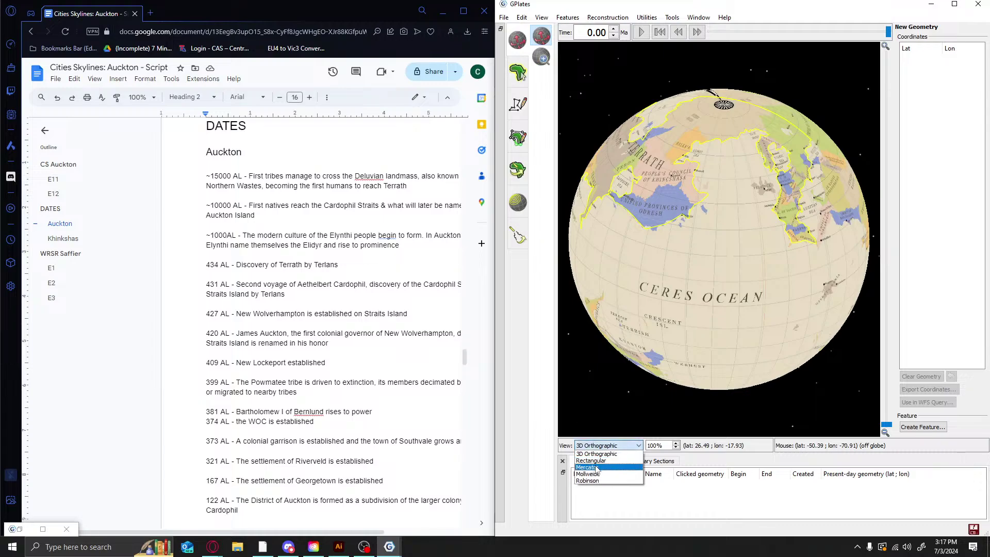
pyautogui.click(591, 460)
pyautogui.scroll(8, 756, 188)
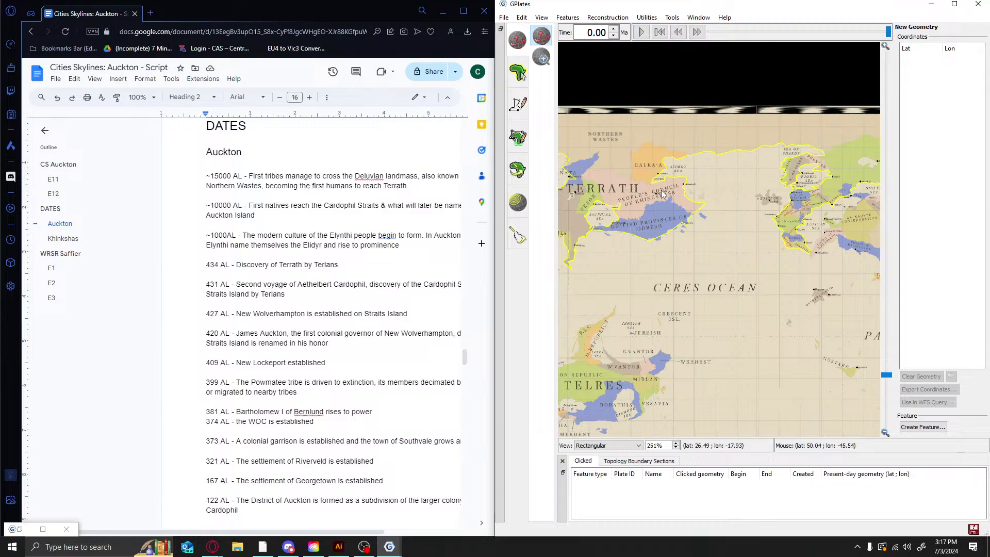
pyautogui.scroll(8, 704, 249)
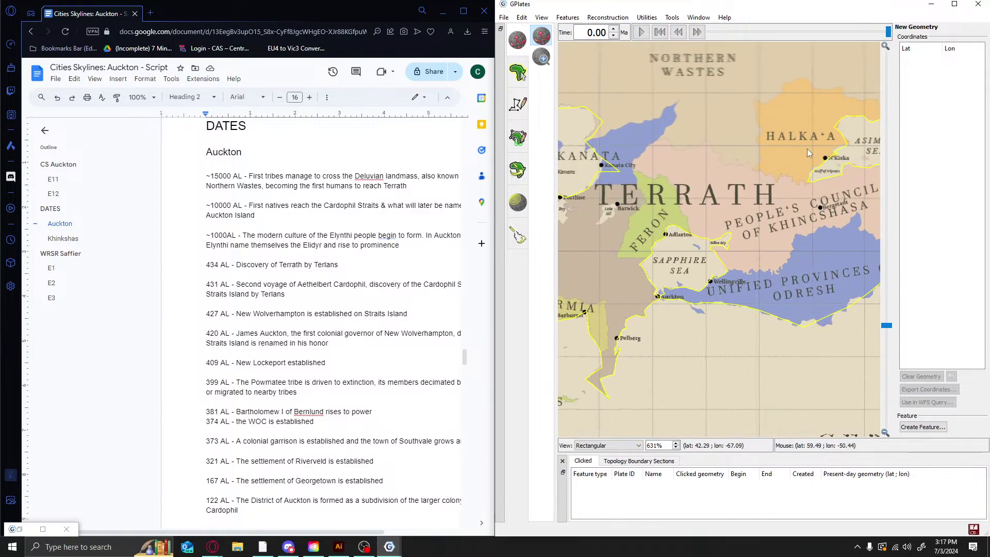
pyautogui.moveTo(808, 206); pyautogui.dragTo(623, 202)
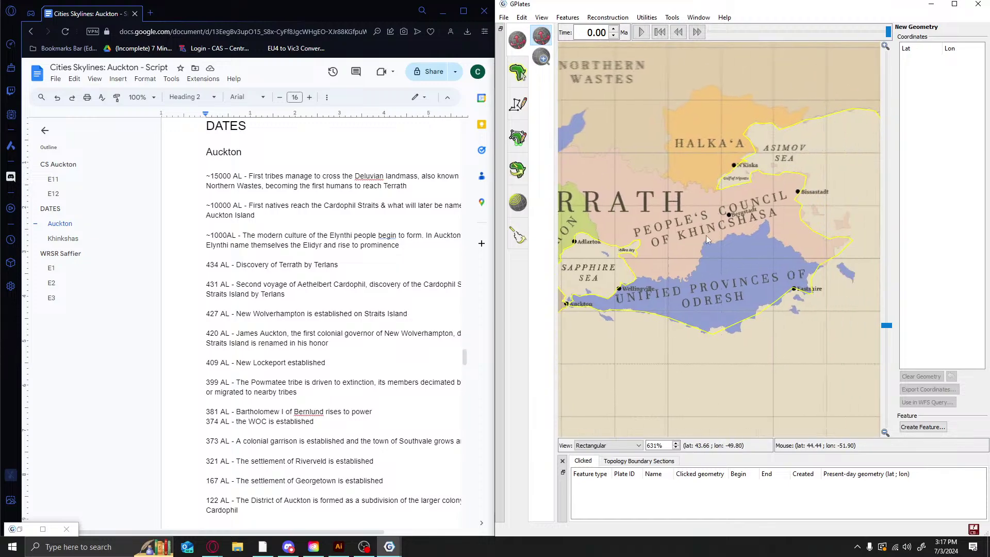
pyautogui.moveTo(812, 206); pyautogui.dragTo(596, 114)
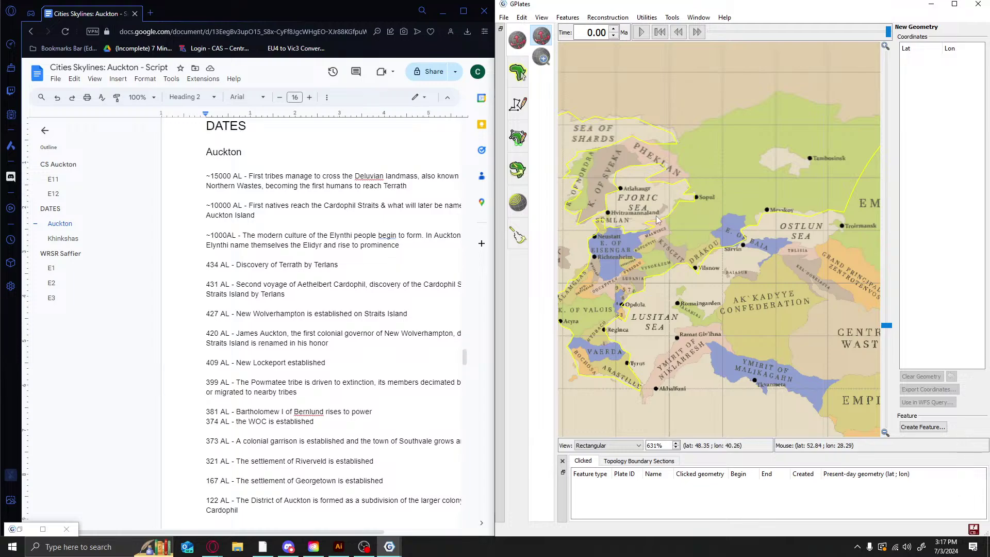
pyautogui.moveTo(708, 234); pyautogui.dragTo(852, 359)
pyautogui.moveTo(590, 188); pyautogui.dragTo(746, 213)
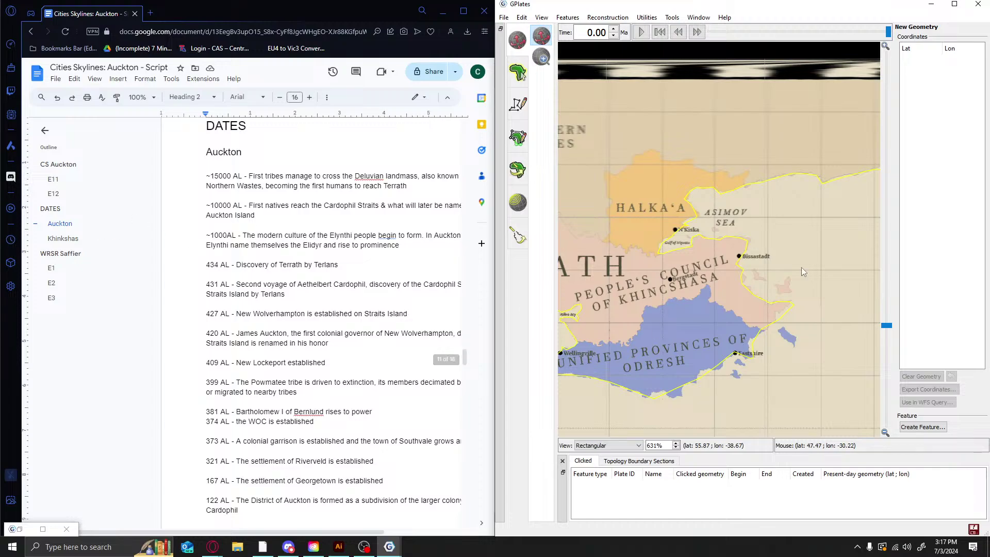
pyautogui.moveTo(697, 115); pyautogui.dragTo(668, 181)
pyautogui.moveTo(702, 209); pyautogui.dragTo(646, 154)
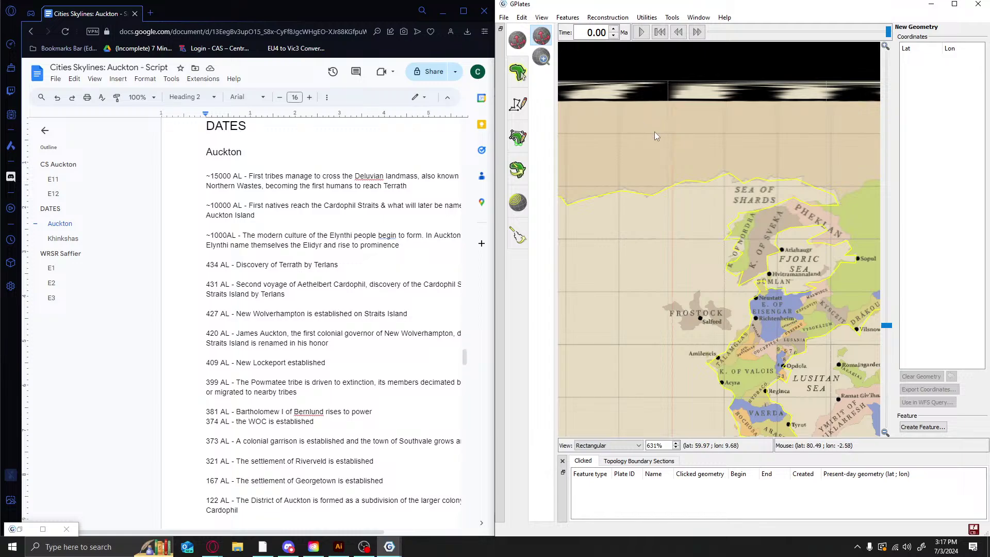
pyautogui.scroll(-1, 694, 138)
pyautogui.moveTo(625, 228); pyautogui.dragTo(871, 129)
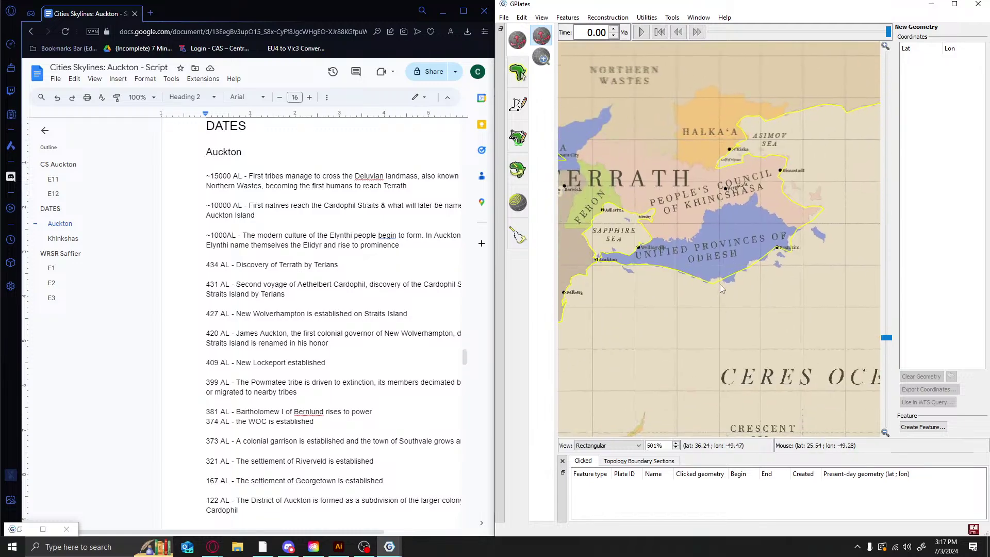
pyautogui.moveTo(720, 283); pyautogui.dragTo(673, 261)
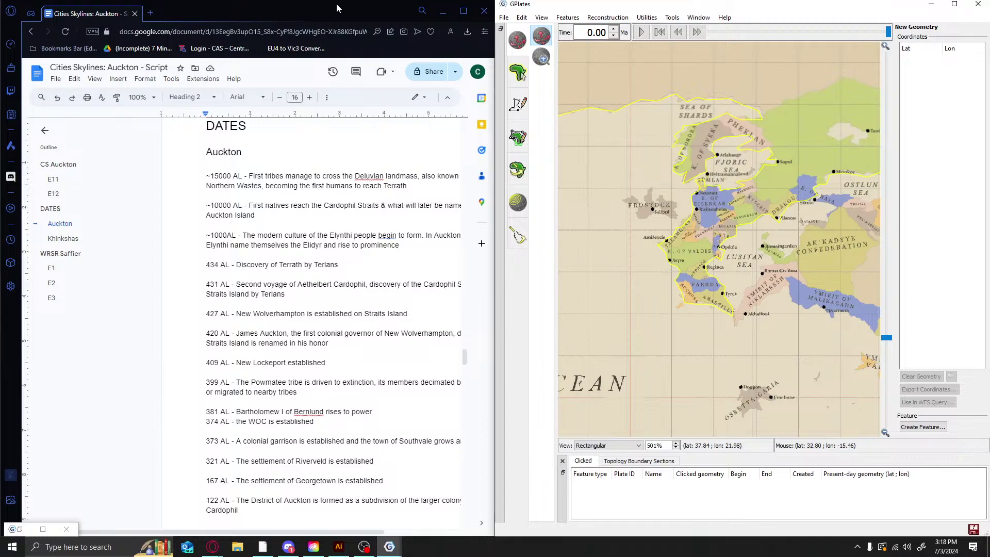
# Minimize the Auckton script, maximize the GPlates window and centre the rectangular map on southern Terrath
pyautogui.click(443, 11)
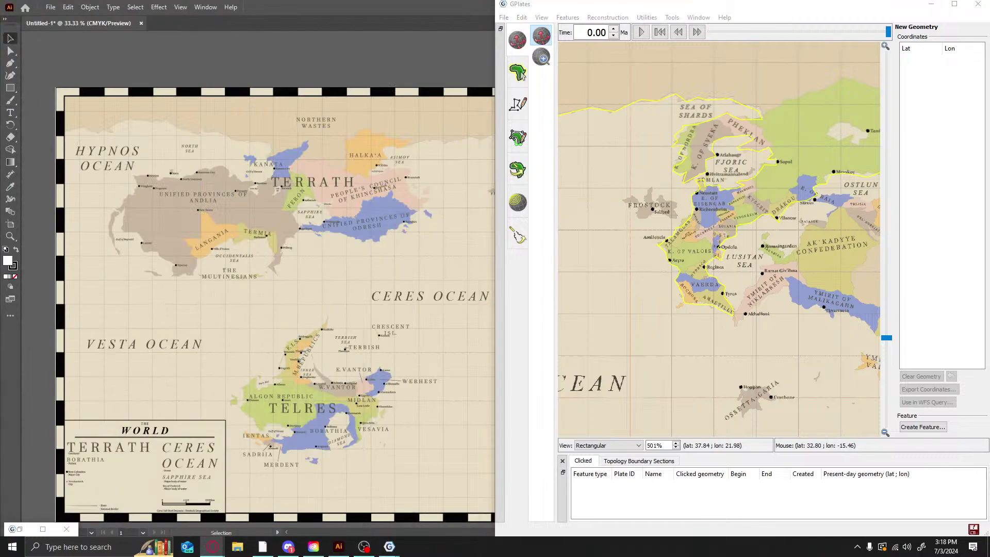
pyautogui.click(954, 4)
pyautogui.scroll(-2, 429, 242)
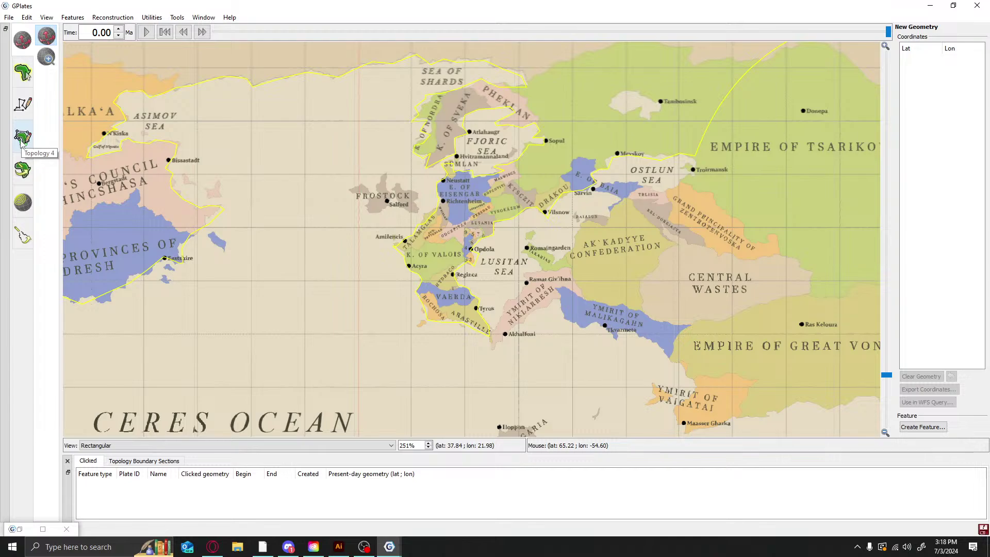
pyautogui.click(31, 113)
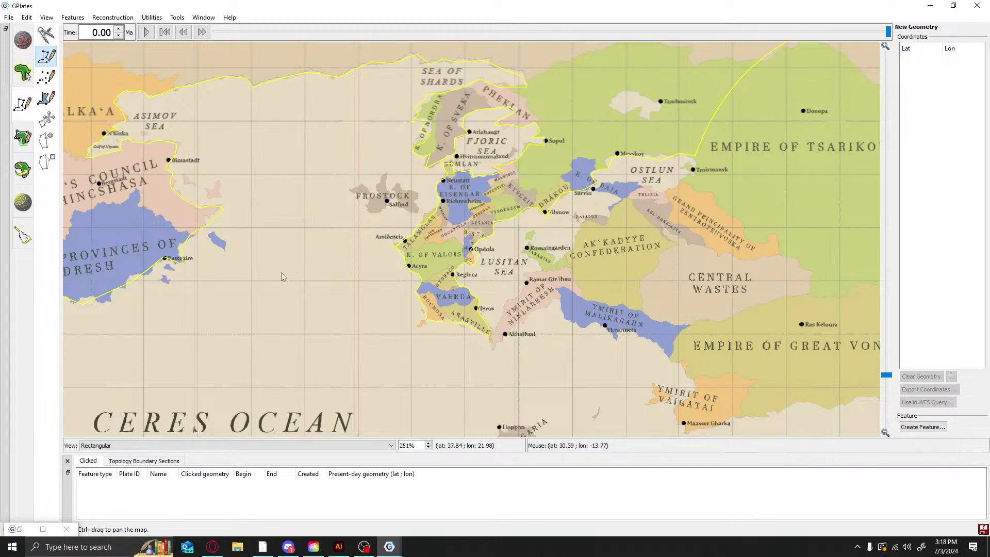
pyautogui.scroll(1, 191, 209)
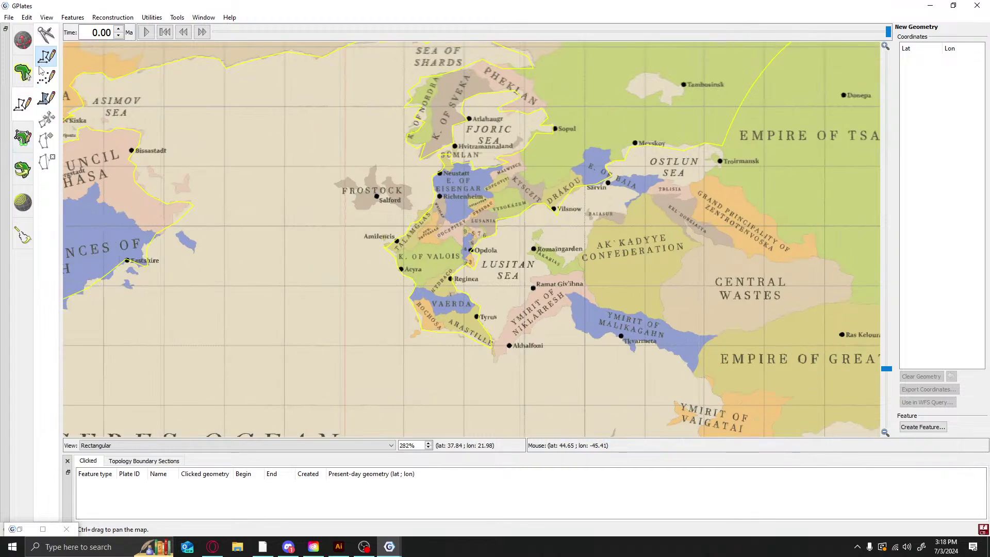
pyautogui.click(23, 39)
pyautogui.moveTo(330, 185); pyautogui.dragTo(638, 264)
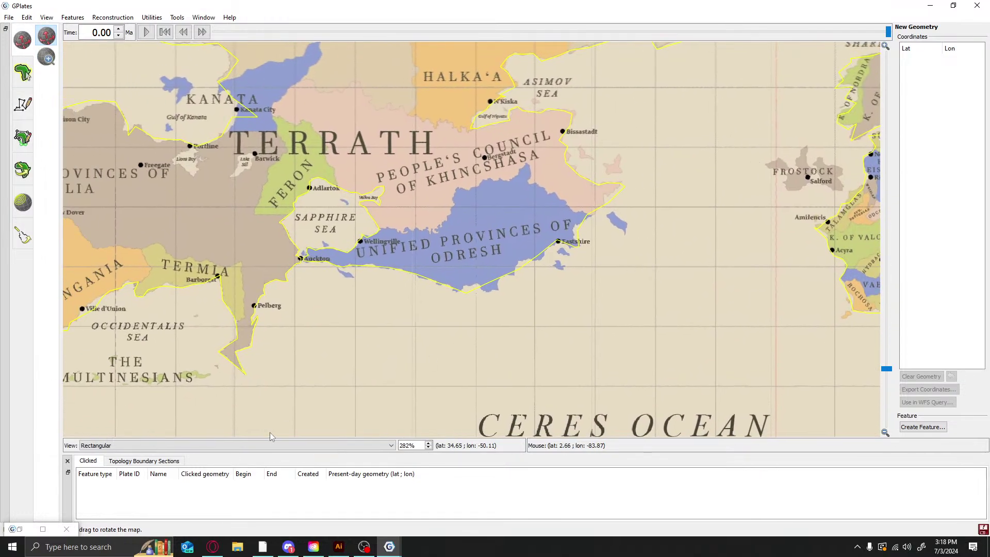
# Return the map view to the 3D Orthographic projection
pyautogui.click(266, 449)
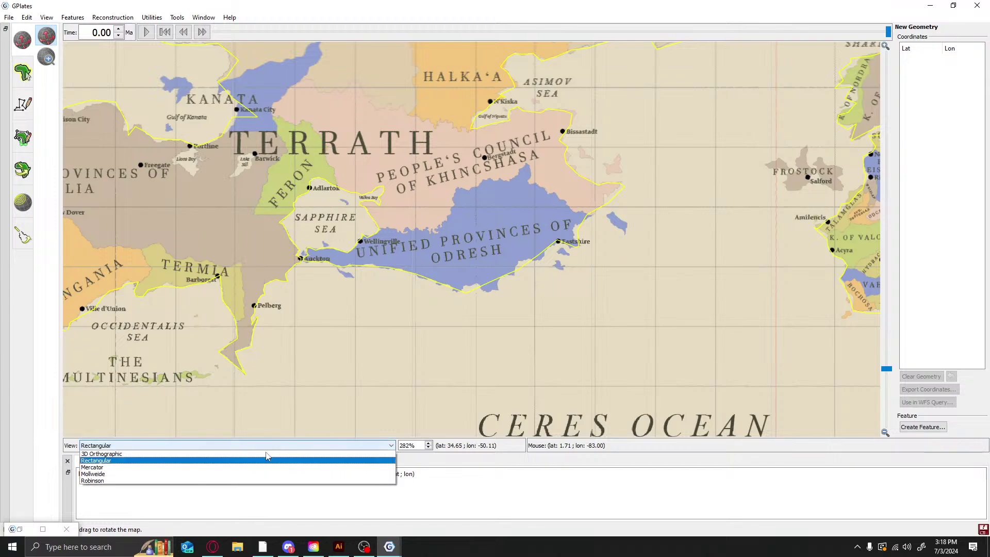
pyautogui.click(153, 450)
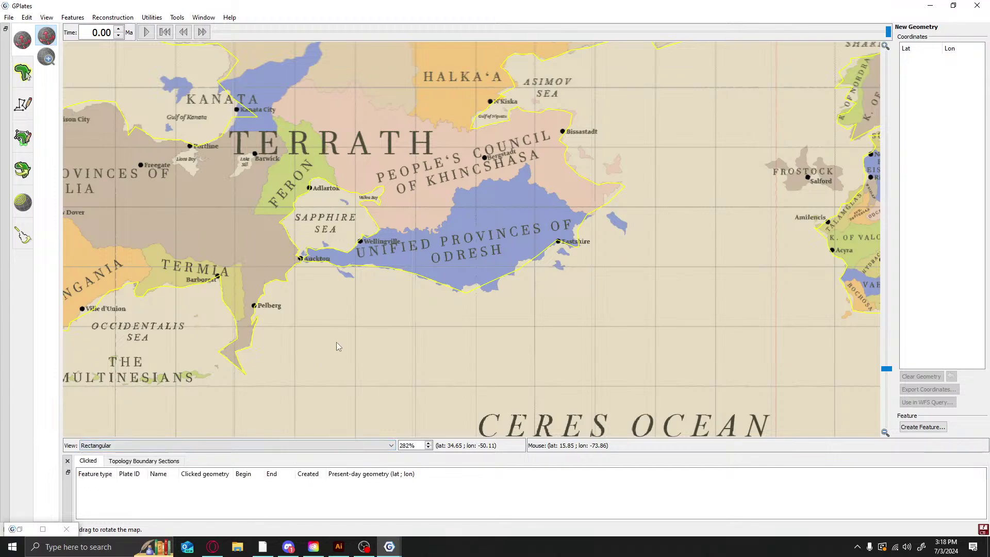
pyautogui.click(133, 446)
pyautogui.click(133, 461)
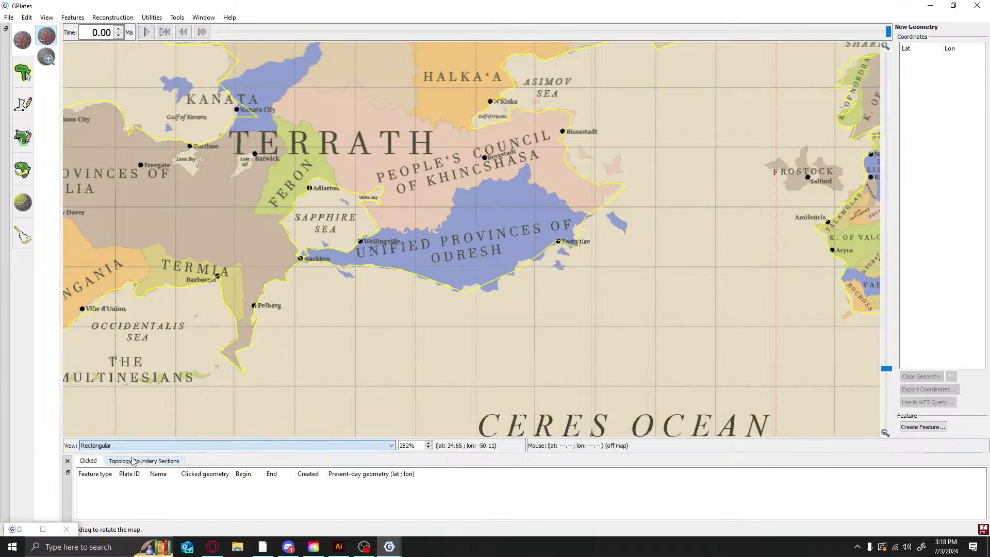
pyautogui.click(124, 446)
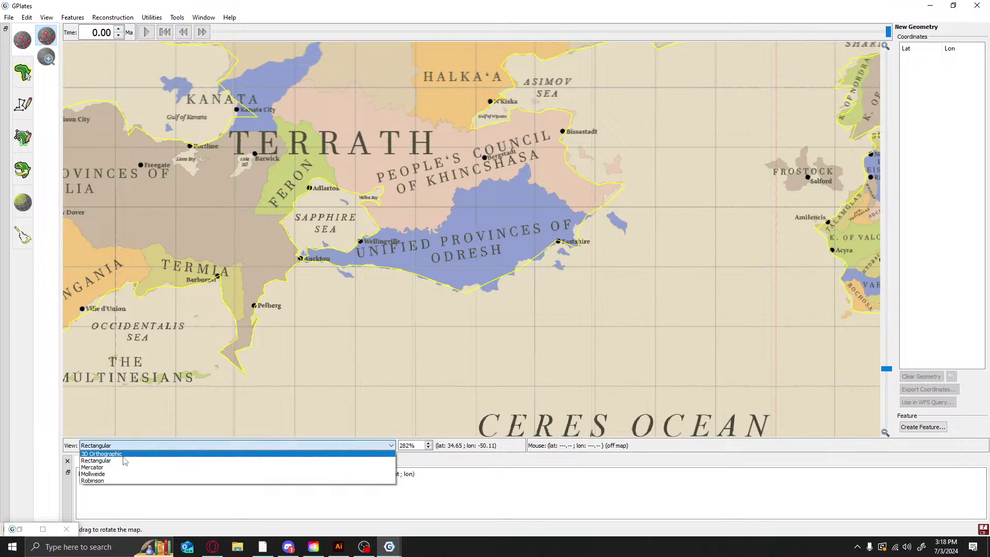
pyautogui.click(124, 455)
# Digitise a closed polyline around the small island at the southern end of the chain off the Gulf of Reginald
pyautogui.moveTo(316, 304); pyautogui.dragTo(846, 381)
pyautogui.scroll(-5, 370, 296)
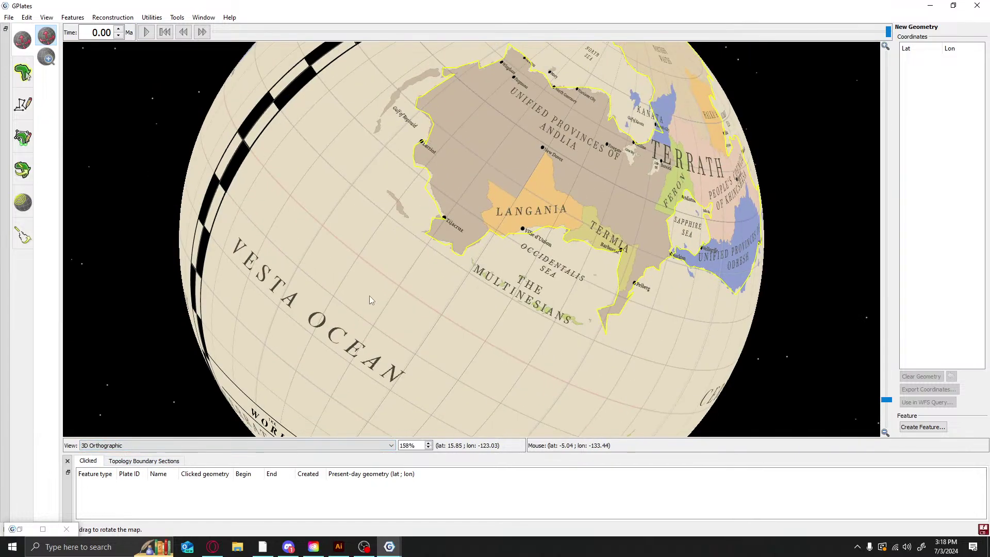
pyautogui.scroll(2, 214, 62)
pyautogui.click(26, 110)
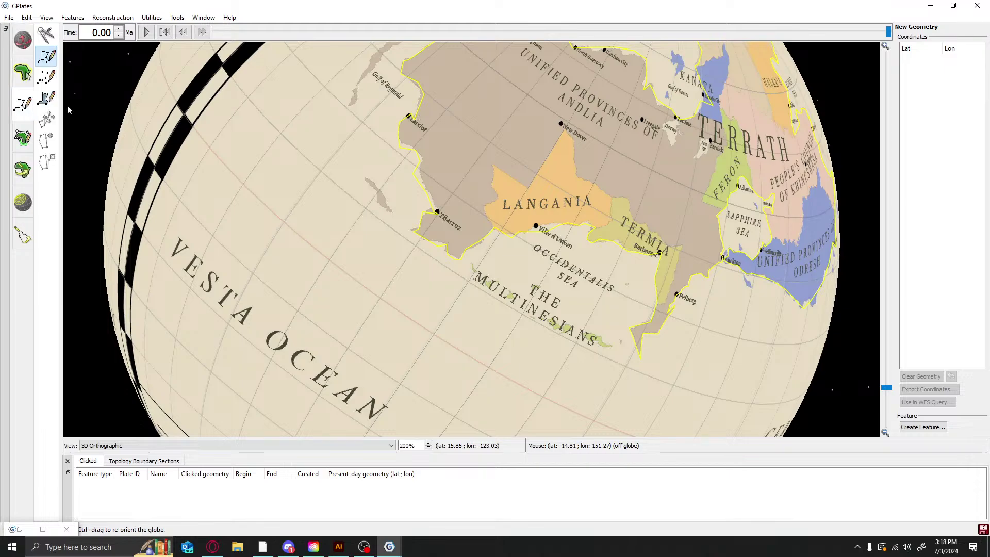
pyautogui.click(23, 40)
pyautogui.moveTo(335, 185); pyautogui.dragTo(350, 279)
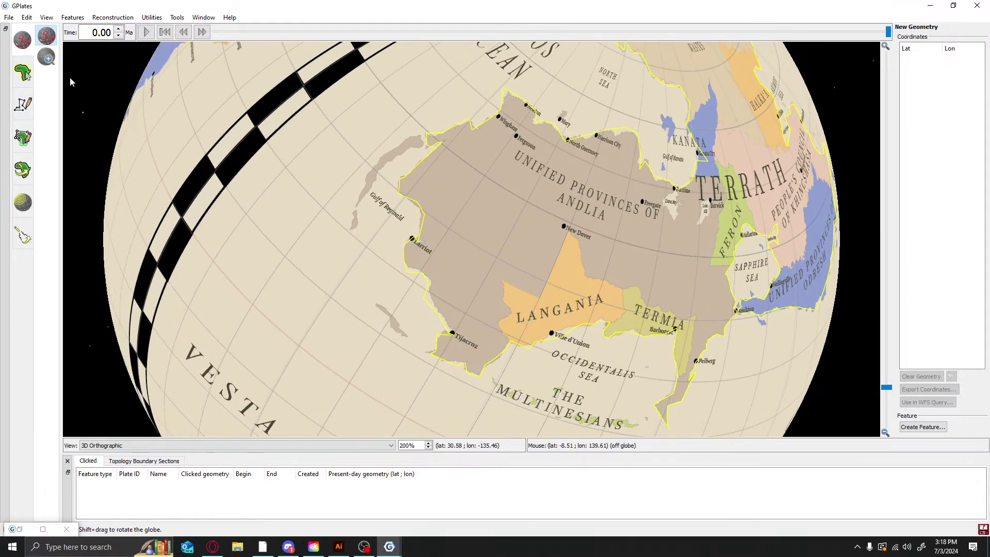
pyautogui.click(19, 115)
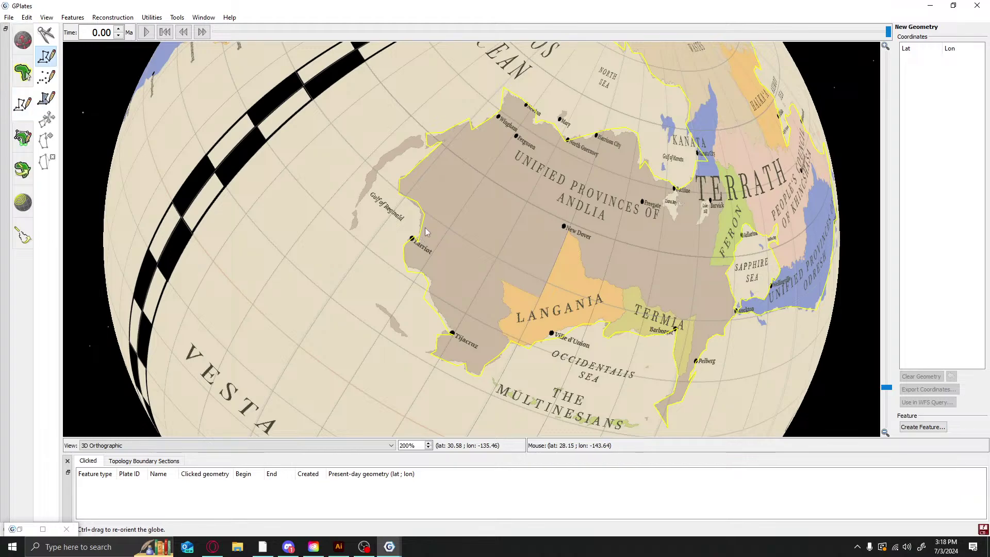
pyautogui.click(357, 211)
pyautogui.click(357, 221)
pyautogui.click(353, 230)
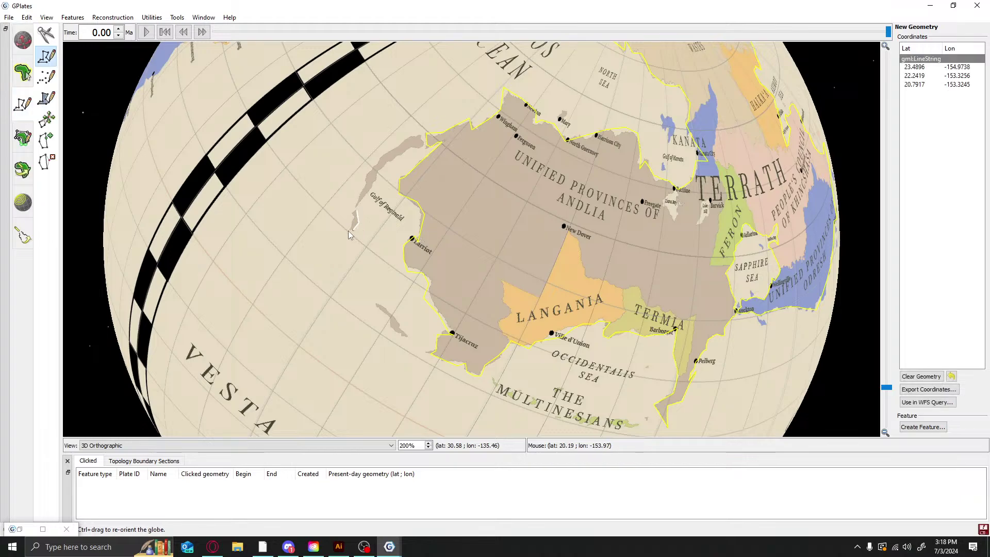
pyautogui.click(349, 236)
pyautogui.click(353, 222)
pyautogui.click(352, 213)
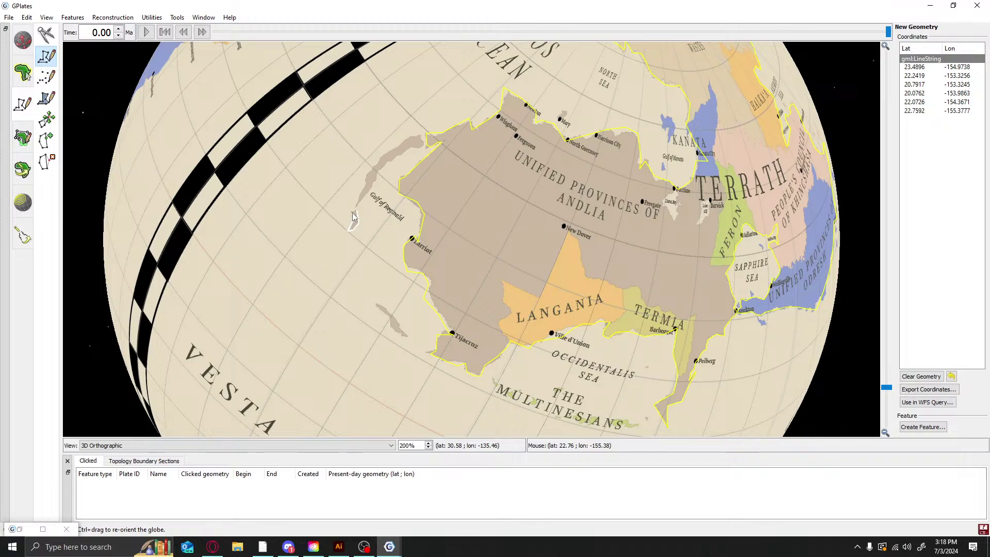
pyautogui.click(357, 210)
# Create a feature from the small island's outline in New Feature Collection
pyautogui.click(923, 427)
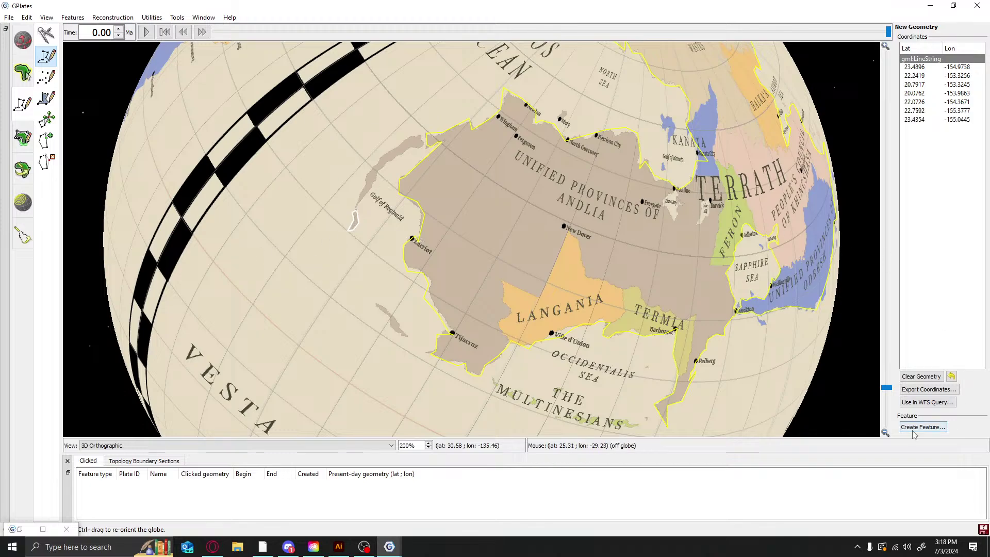
pyautogui.click(437, 439)
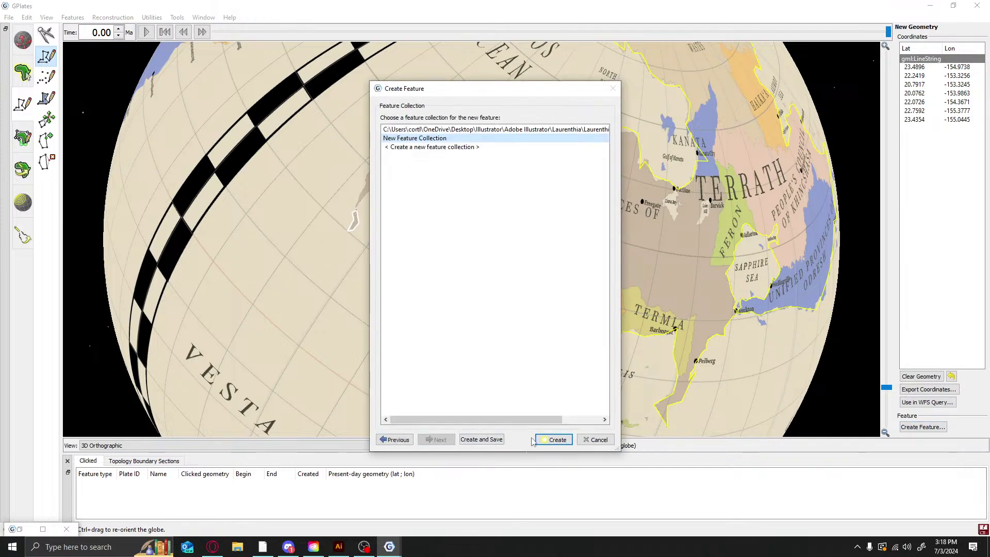
pyautogui.click(549, 440)
# Digitise the gulf-facing shore of the long island enclosing the Gulf of Reginald, from its southern tip around its northern end
pyautogui.click(357, 209)
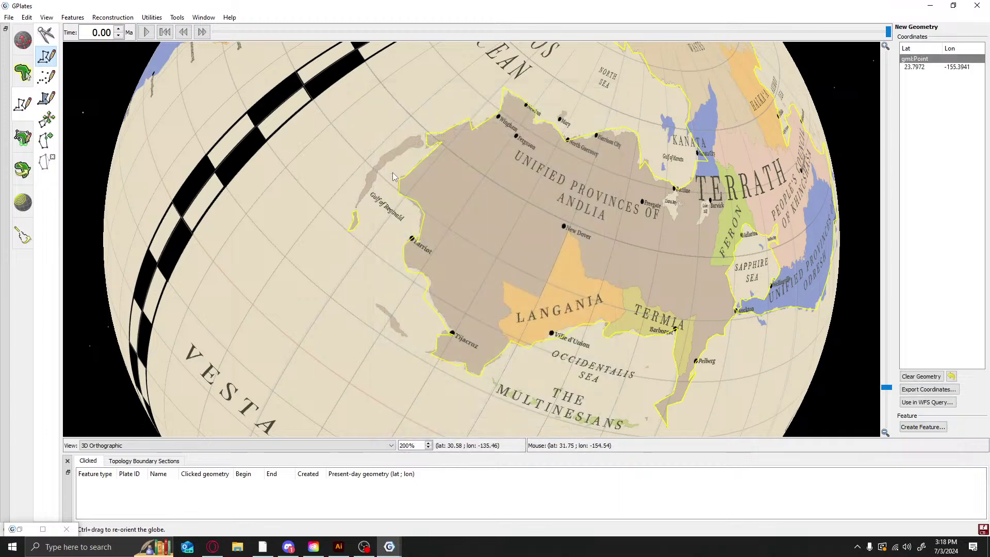
pyautogui.click(376, 181)
pyautogui.click(382, 170)
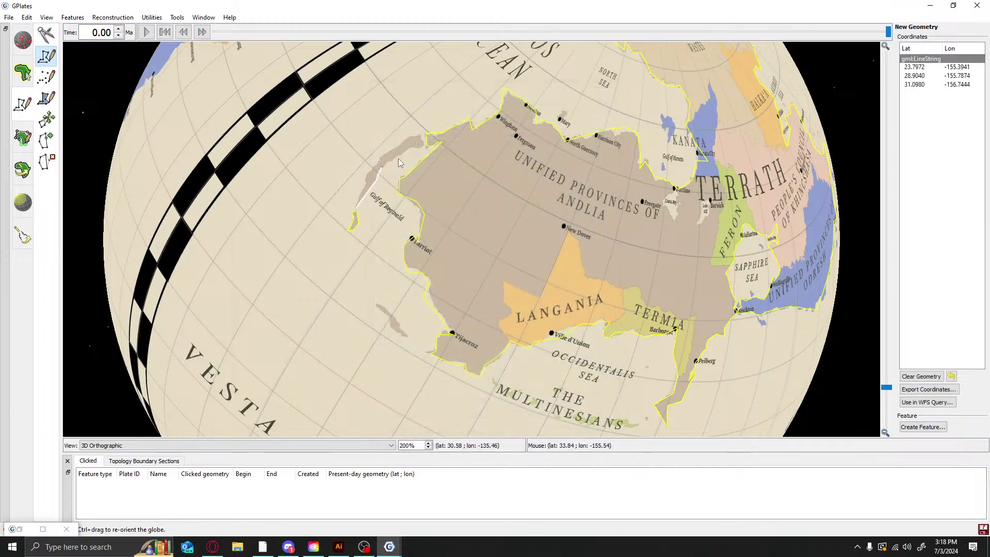
pyautogui.click(400, 156)
pyautogui.click(426, 145)
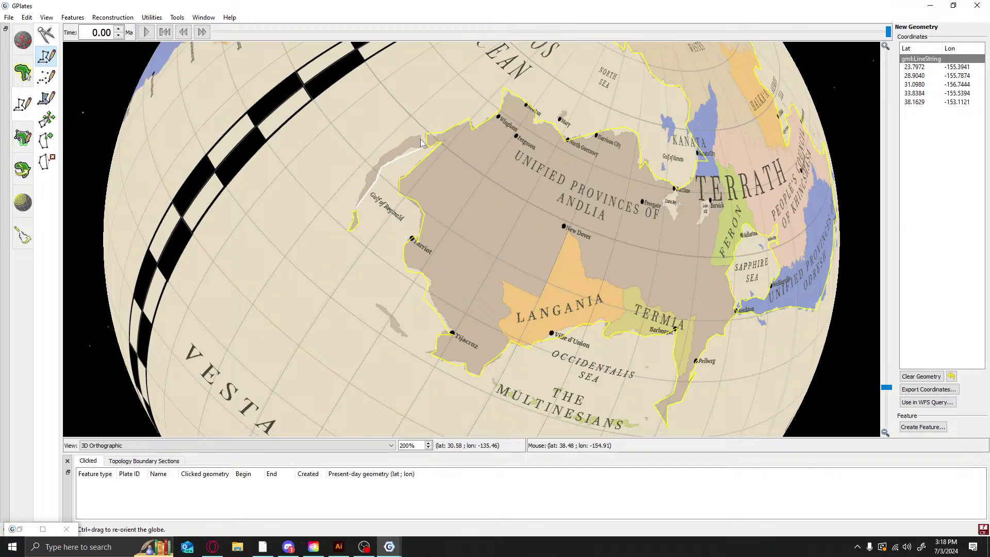
pyautogui.click(421, 139)
pyautogui.click(420, 133)
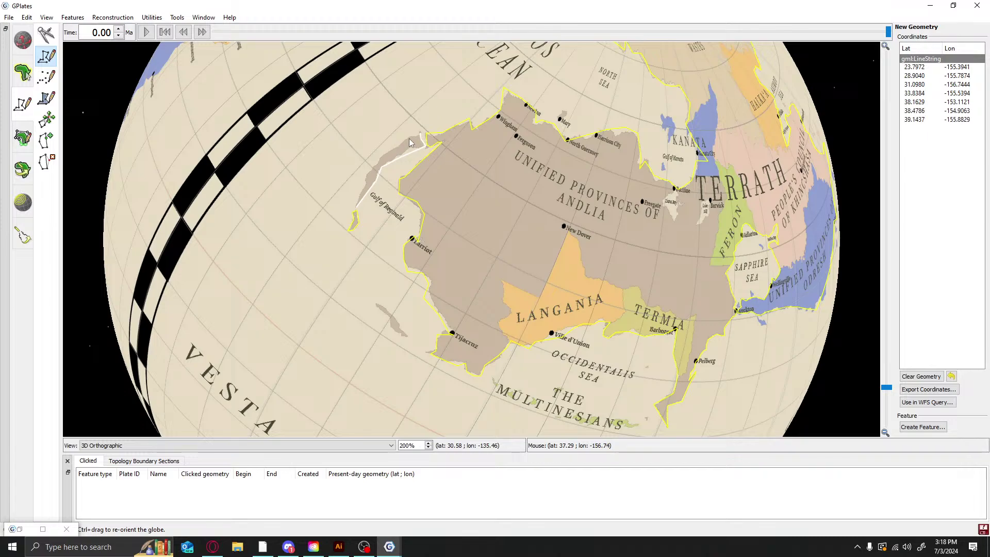
# Continue the polyline along the long island's ocean-facing shore back to its southern tip, correcting one misplaced vertex
pyautogui.click(410, 142)
pyautogui.click(395, 148)
pyautogui.click(381, 159)
pyautogui.click(379, 161)
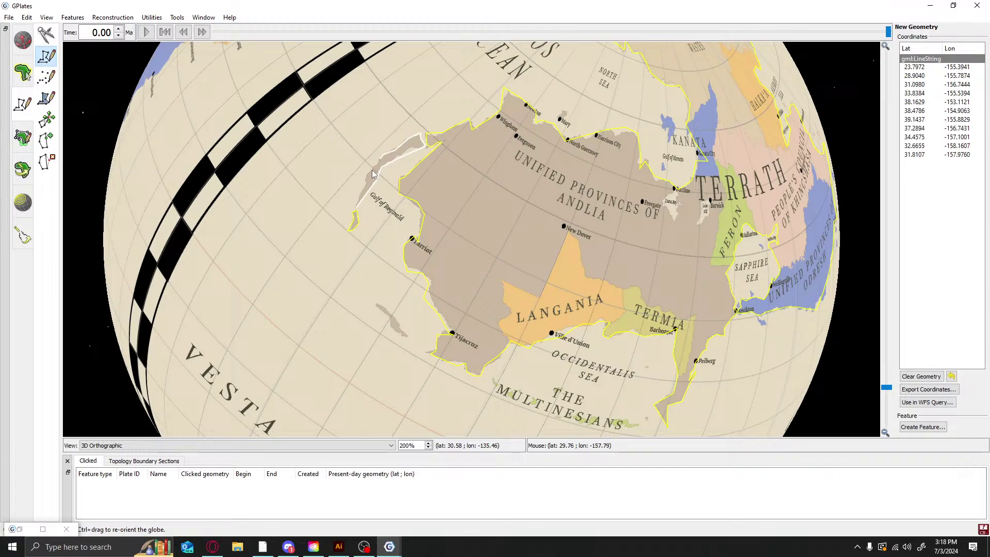
pyautogui.click(372, 171)
pyautogui.click(364, 177)
pyautogui.click(366, 191)
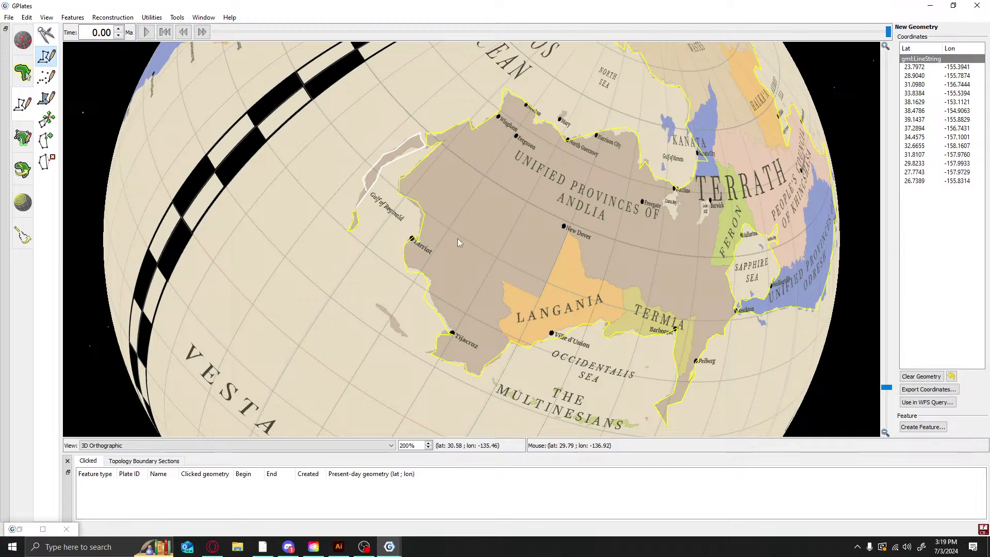
pyautogui.hotkey('ctrl', 'z')
pyautogui.click(366, 187)
pyautogui.click(360, 197)
pyautogui.click(356, 207)
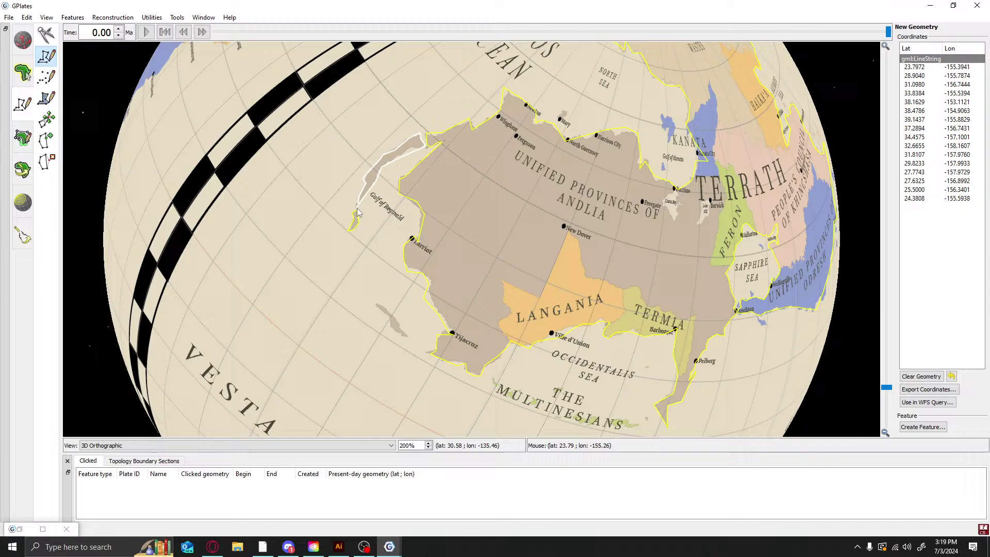
# Create an UnclassifiedFeature from the long Gulf of Reginald island's outline
pyautogui.click(909, 427)
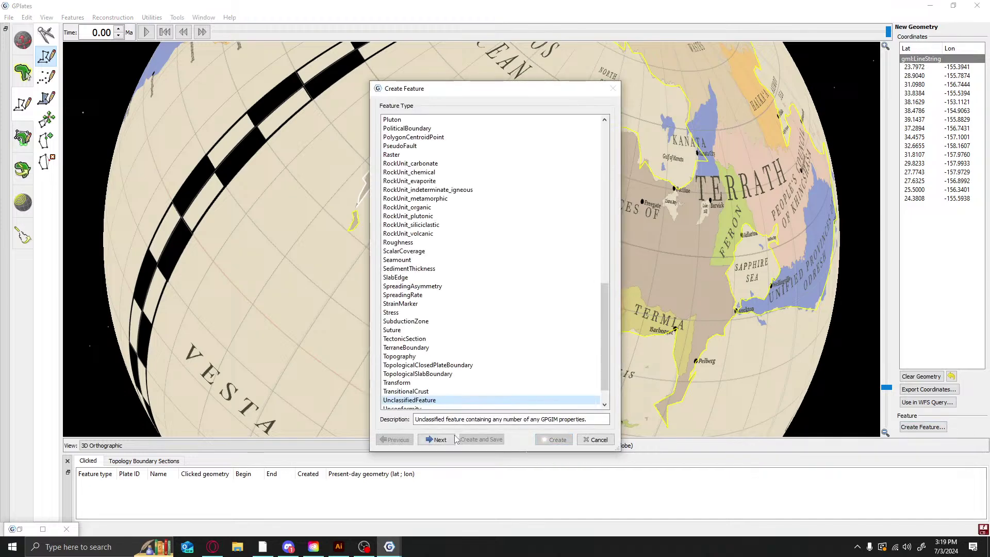
pyautogui.click(438, 439)
pyautogui.click(439, 439)
pyautogui.click(556, 440)
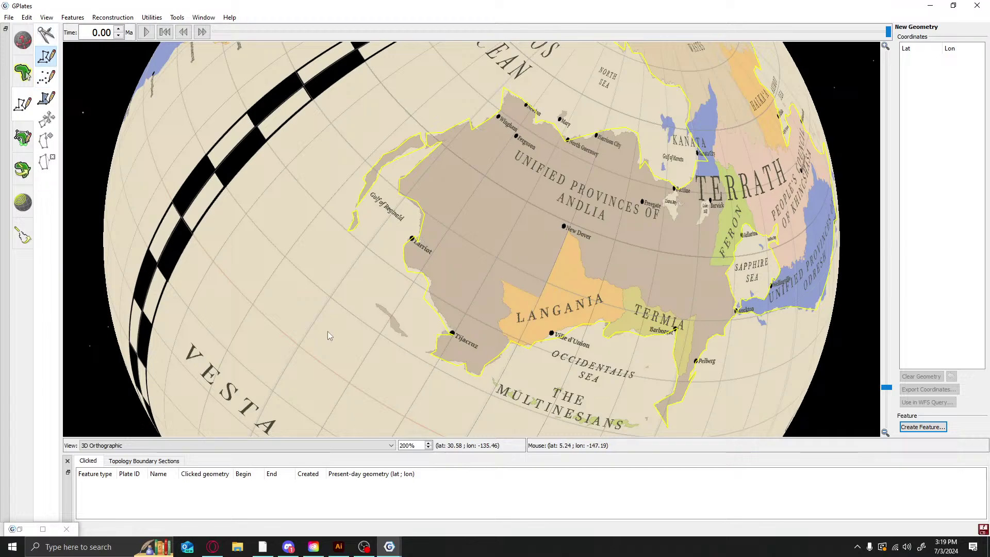
# Digitise a closed polyline around the narrow island off the coast west of Tijacruz
pyautogui.click(376, 305)
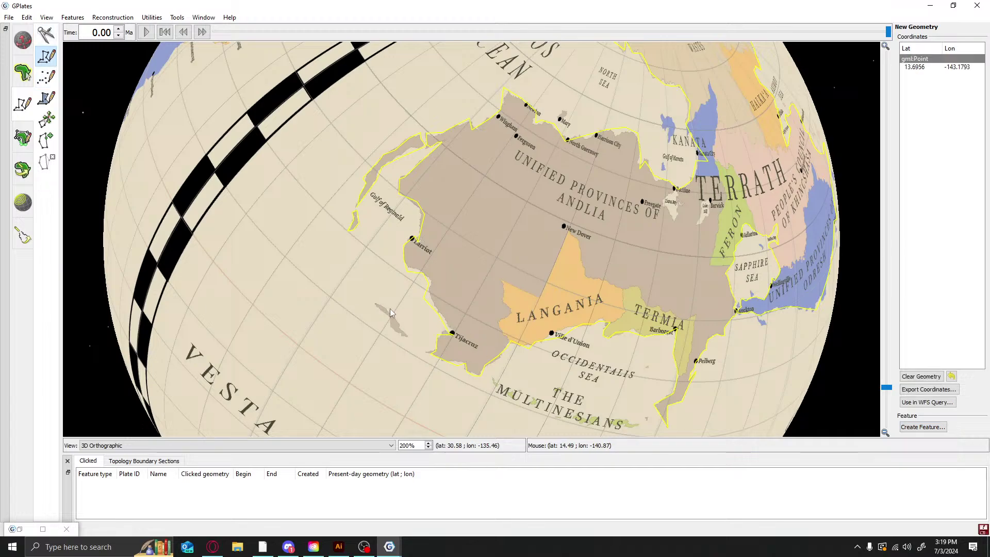
pyautogui.click(390, 310)
pyautogui.click(401, 328)
pyautogui.click(409, 338)
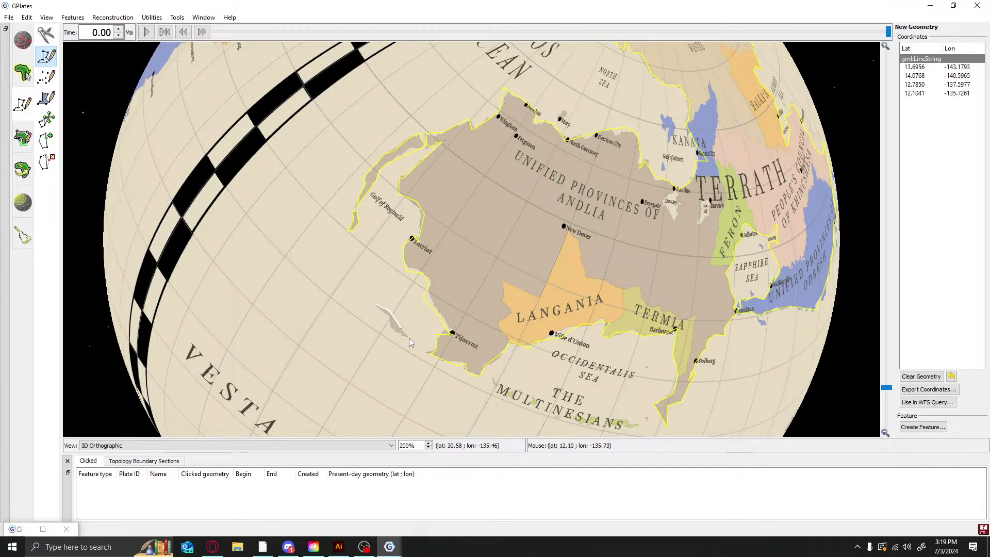
pyautogui.click(401, 337)
pyautogui.click(401, 334)
pyautogui.click(389, 339)
pyautogui.click(393, 325)
pyautogui.click(376, 306)
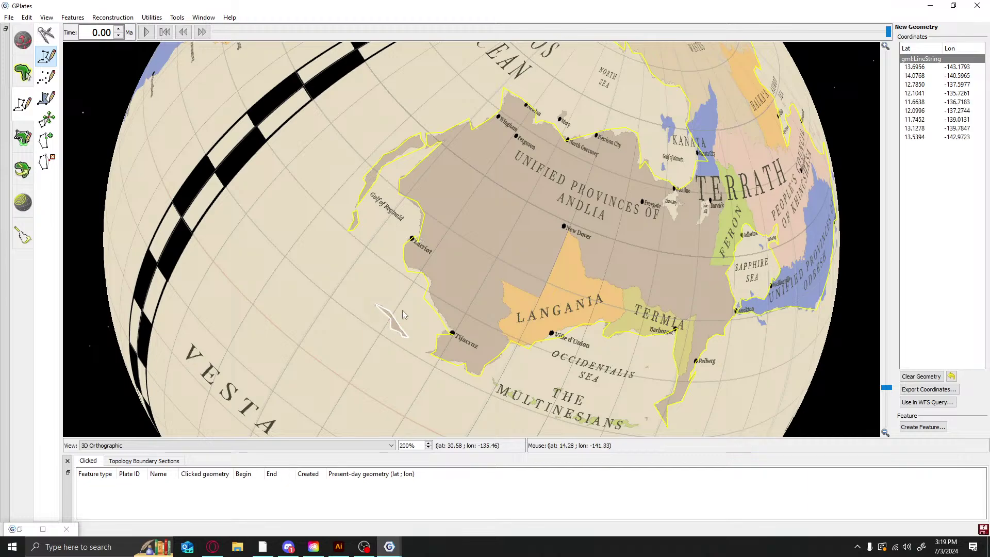
# Create an UnclassifiedFeature from the outline of the island west of Tijacruz
pyautogui.click(938, 429)
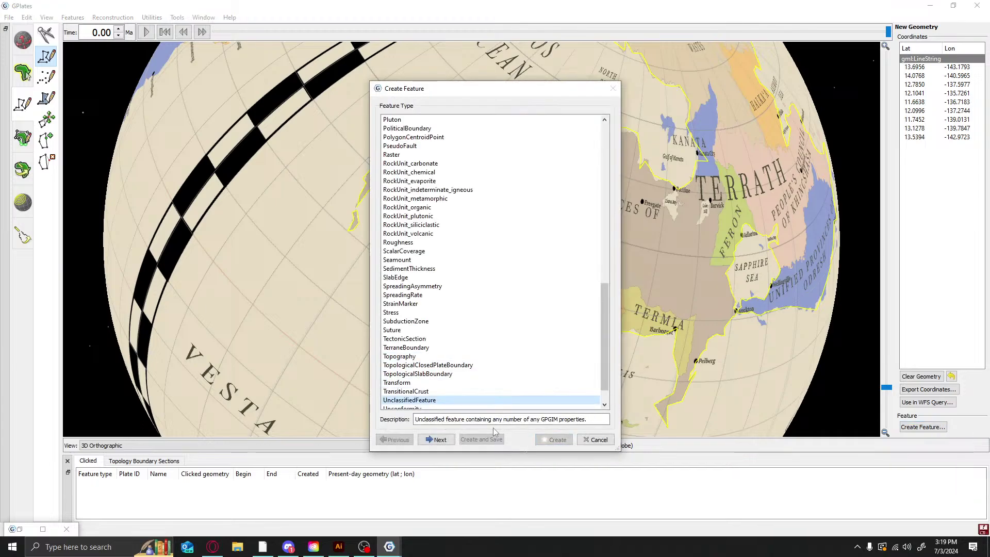
pyautogui.click(451, 439)
pyautogui.click(451, 438)
pyautogui.click(554, 439)
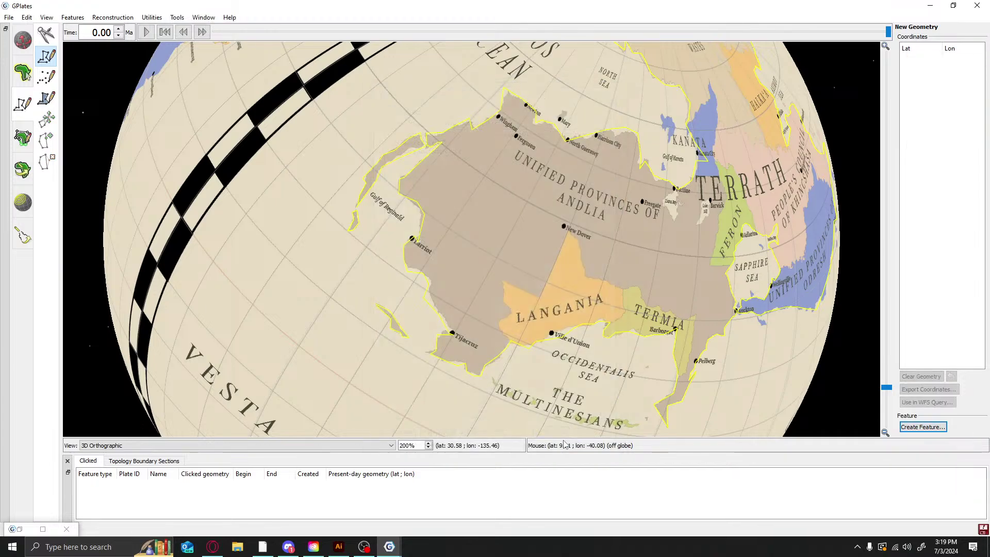
# Examine the traced coastlines on the globe from Terrath across the Ceres Ocean to the Lusitan Sea lands and back
pyautogui.click(24, 45)
pyautogui.moveTo(820, 348); pyautogui.dragTo(750, 263)
pyautogui.scroll(-5, 721, 273)
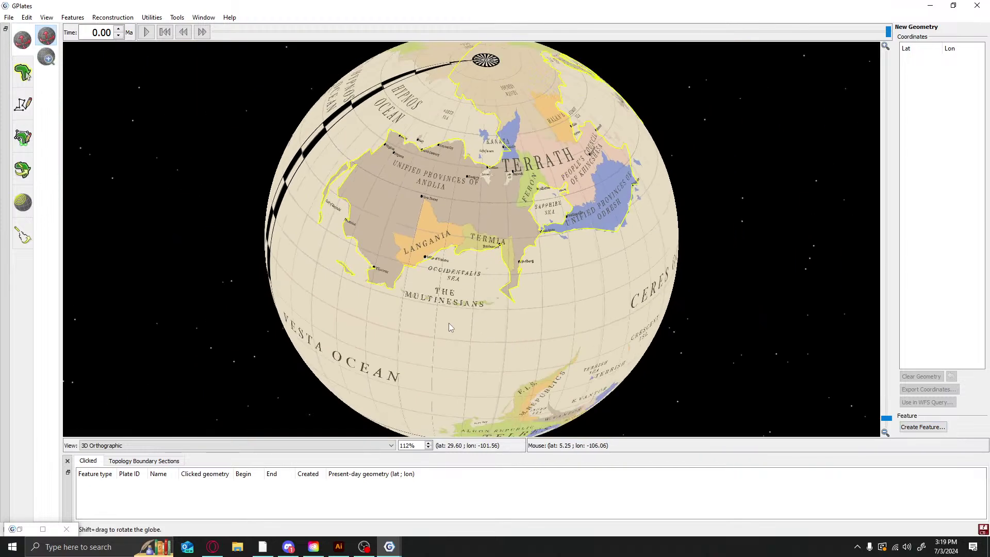
pyautogui.moveTo(449, 323); pyautogui.dragTo(432, 225)
pyautogui.moveTo(644, 208); pyautogui.dragTo(486, 212)
pyautogui.moveTo(668, 254); pyautogui.dragTo(471, 289)
pyautogui.moveTo(548, 202); pyautogui.dragTo(534, 312)
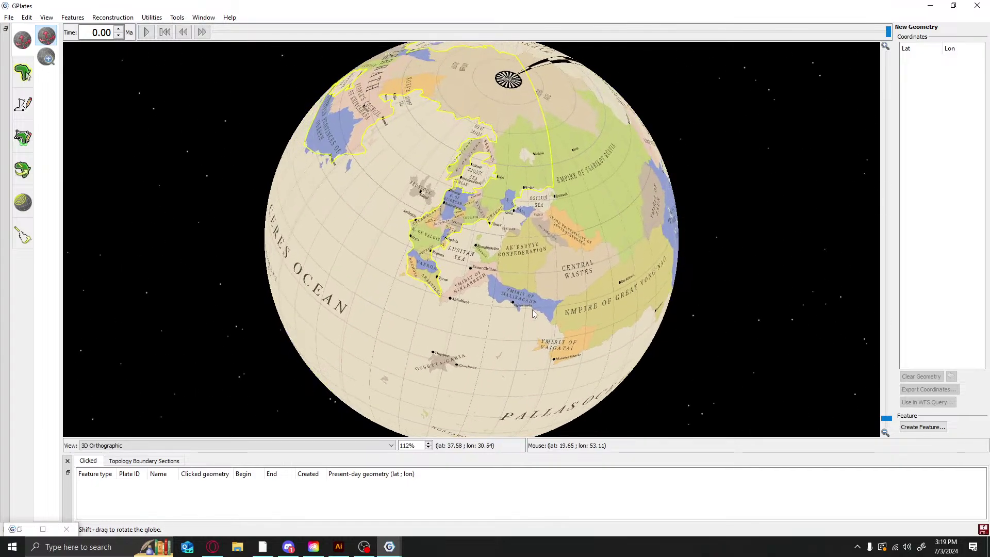
pyautogui.scroll(5, 456, 271)
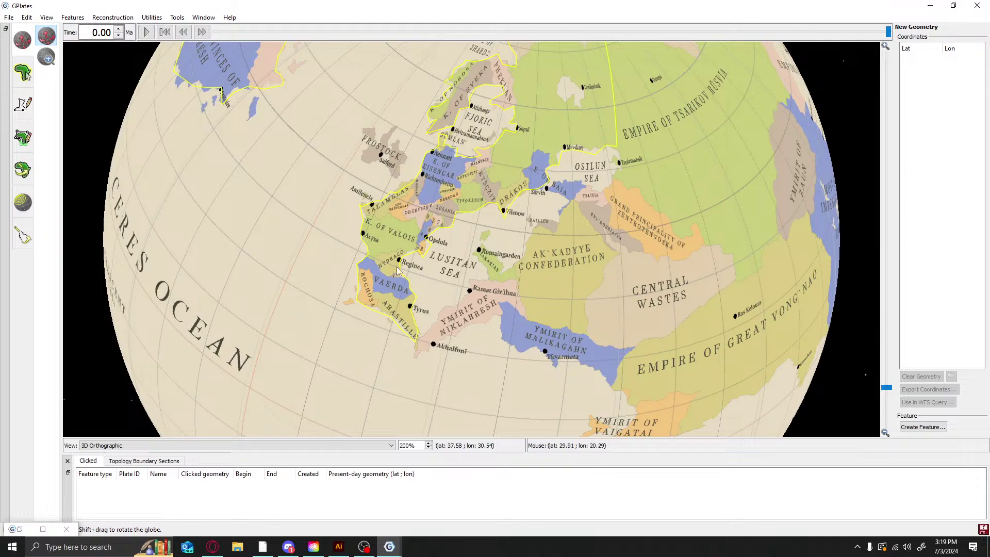
pyautogui.scroll(4, 348, 243)
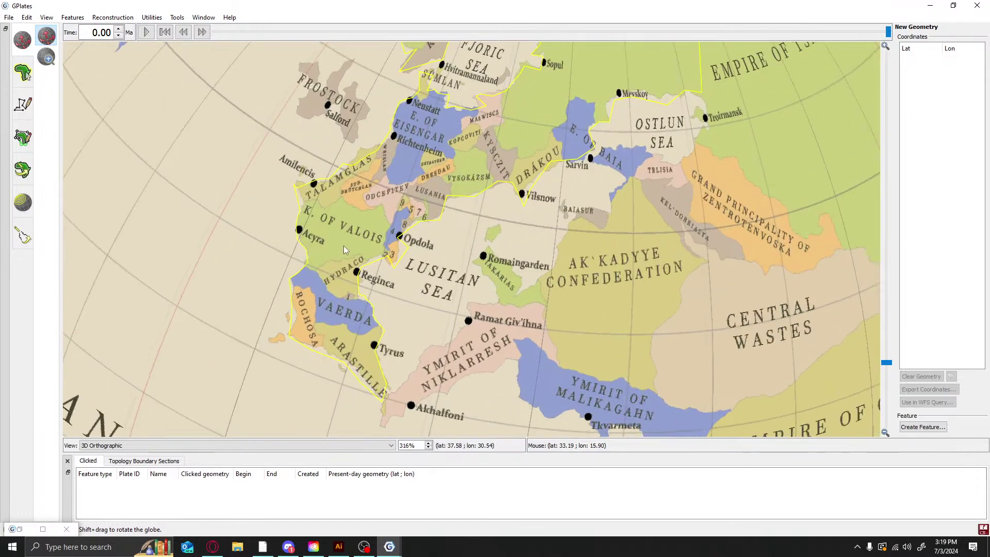
pyautogui.scroll(-6, 344, 245)
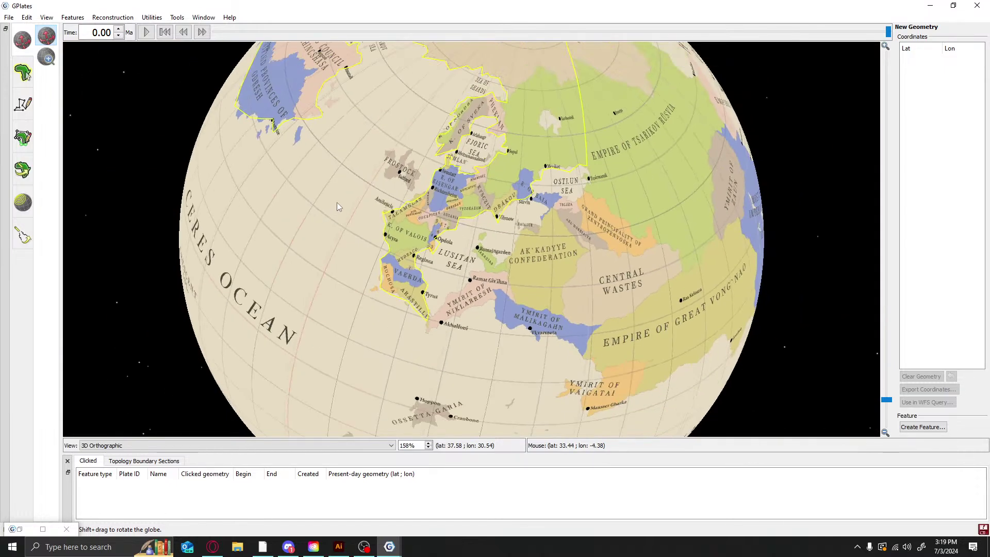
pyautogui.moveTo(373, 183); pyautogui.dragTo(603, 304)
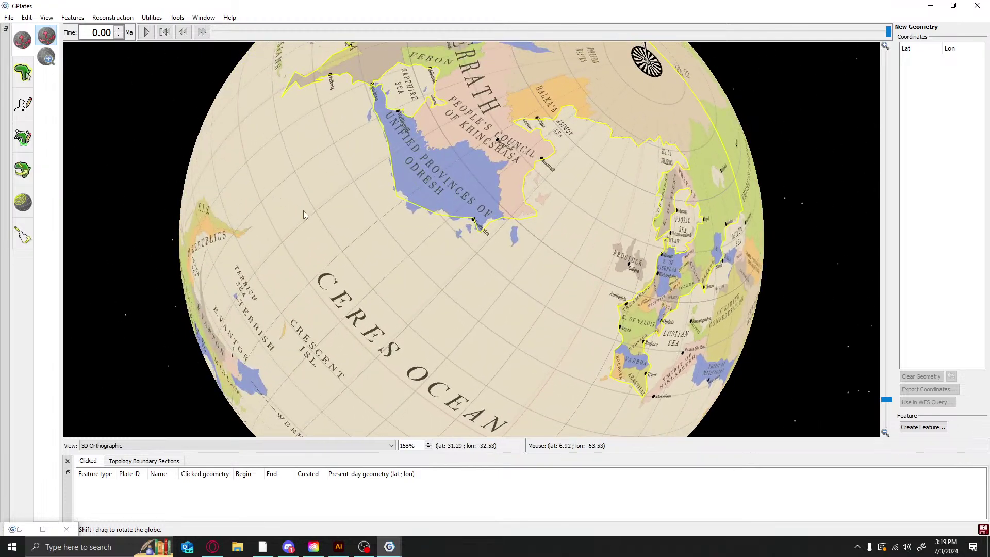
pyautogui.moveTo(304, 215); pyautogui.dragTo(395, 31)
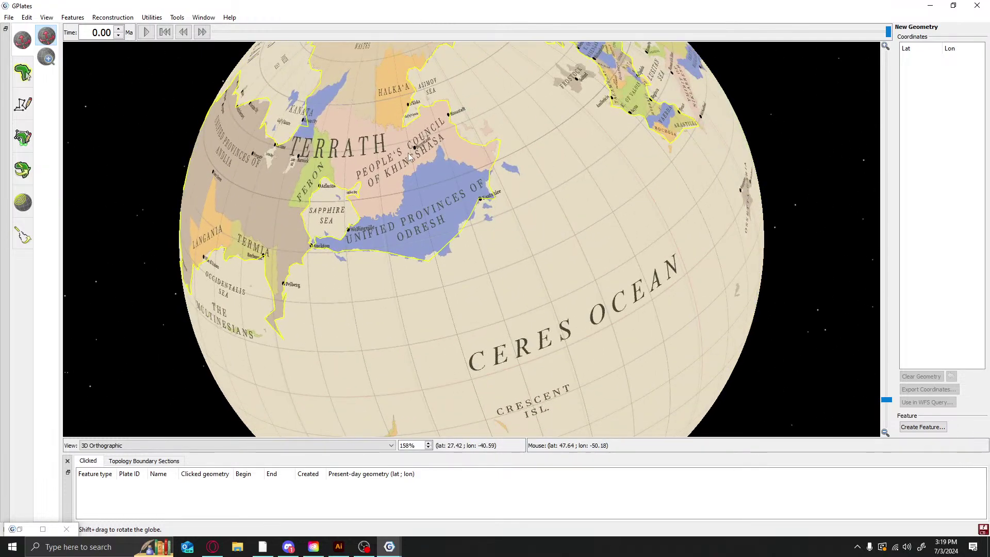
pyautogui.scroll(-2, 469, 150)
pyautogui.moveTo(524, 182); pyautogui.dragTo(569, 189)
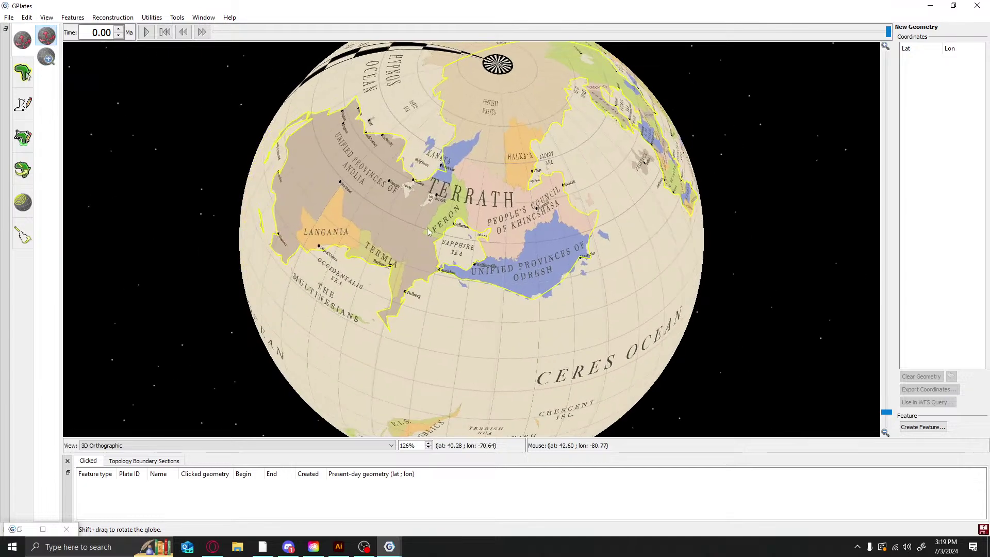
pyautogui.scroll(1, 384, 235)
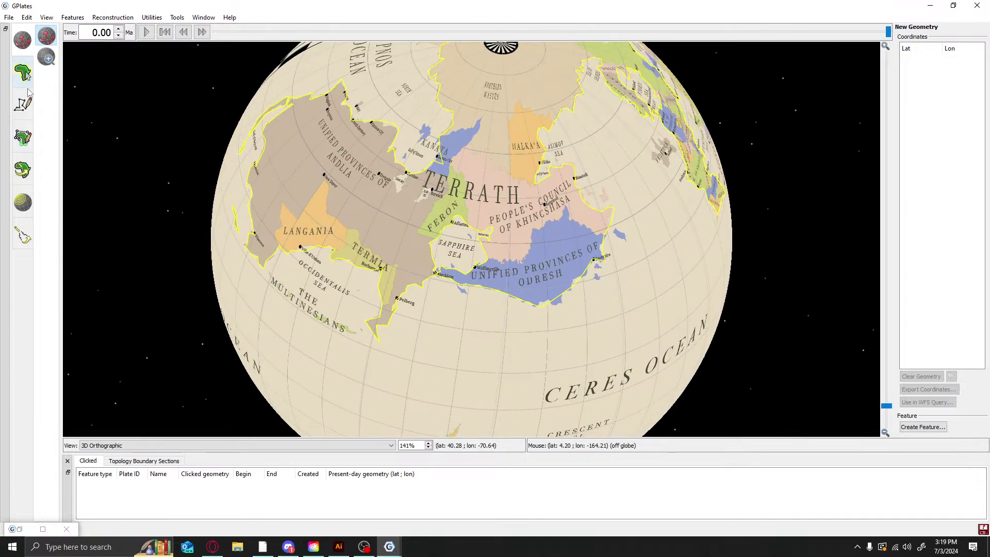
# Digitise a closed polyline around the westernmost island of the Multinesians, replacing one misplaced vertex
pyautogui.scroll(5, 410, 427)
pyautogui.moveTo(364, 357); pyautogui.dragTo(633, 186)
pyautogui.scroll(3, 532, 174)
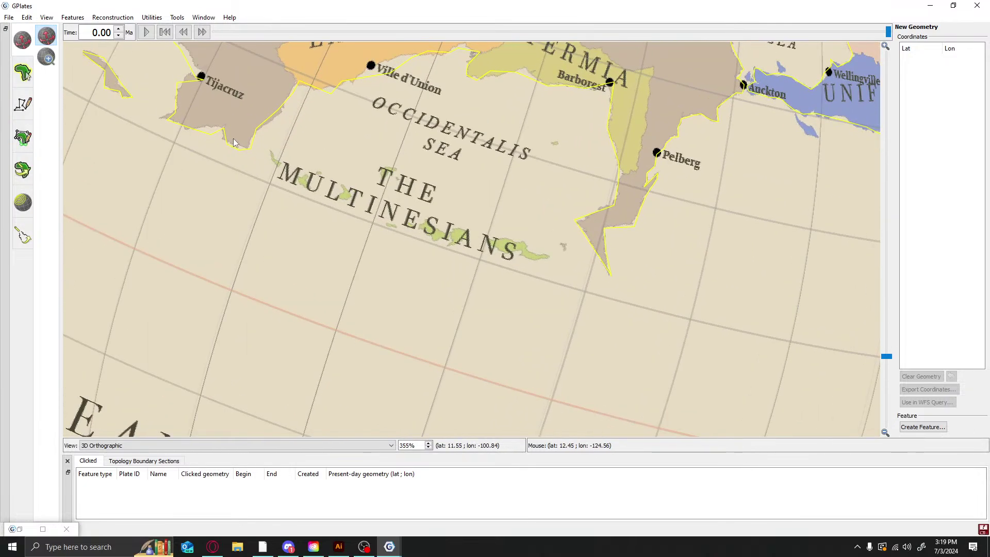
pyautogui.click(24, 106)
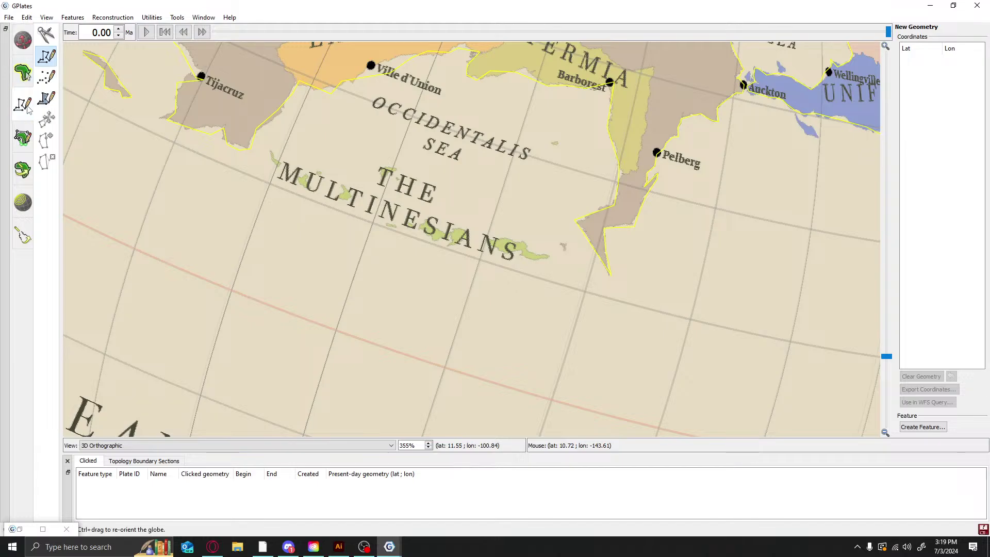
pyautogui.click(269, 150)
pyautogui.click(272, 162)
pyautogui.click(280, 166)
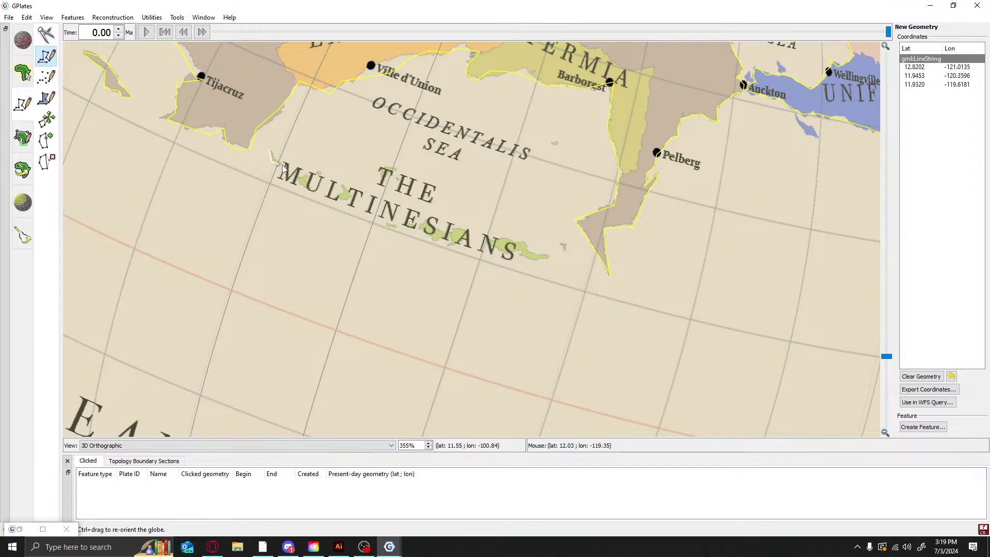
pyautogui.hotkey('ctrl', 'z')
pyautogui.click(278, 170)
pyautogui.click(282, 164)
pyautogui.click(276, 162)
pyautogui.click(271, 150)
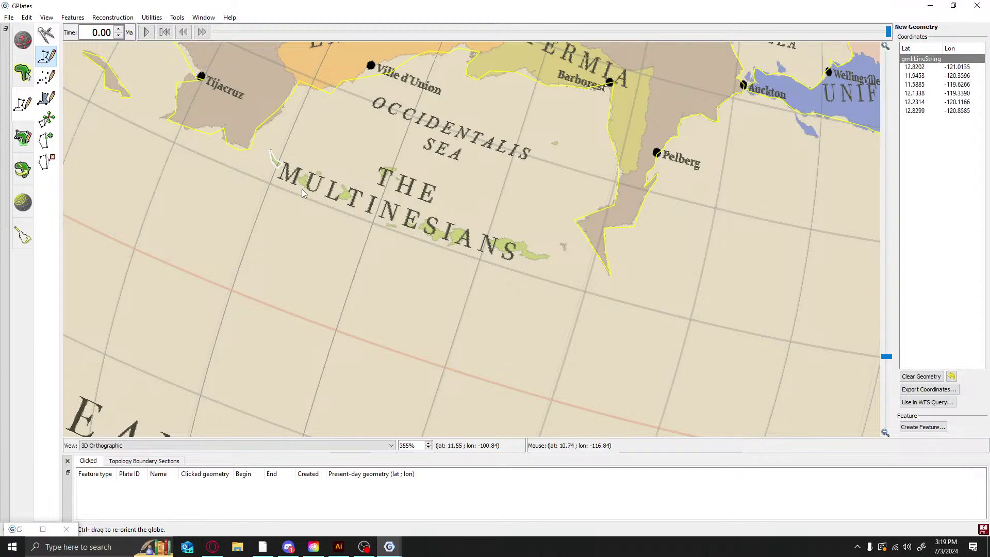
# Create an UnclassifiedFeature from the outline of the westernmost Multinesian island in New Feature Collection
pyautogui.click(923, 427)
pyautogui.click(447, 444)
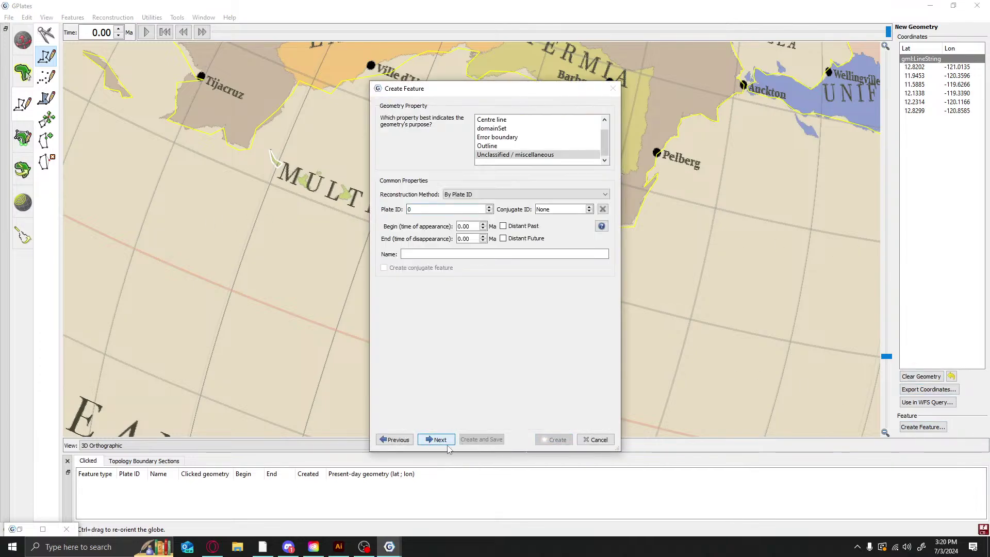
pyautogui.click(447, 444)
pyautogui.click(555, 440)
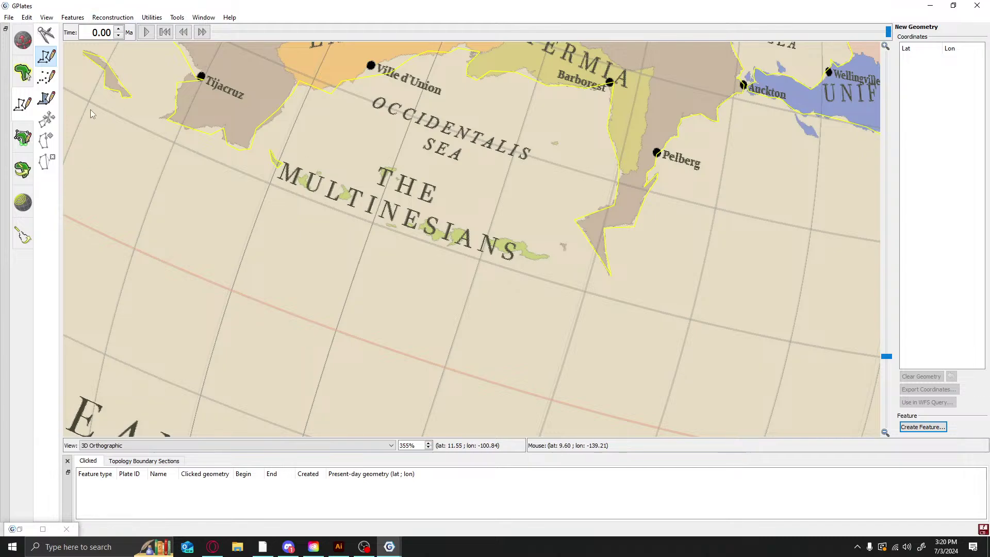
# Digitise a closed polyline around the second Multinesian island from the west, beneath the M and U of the label
pyautogui.click(297, 180)
pyautogui.click(304, 194)
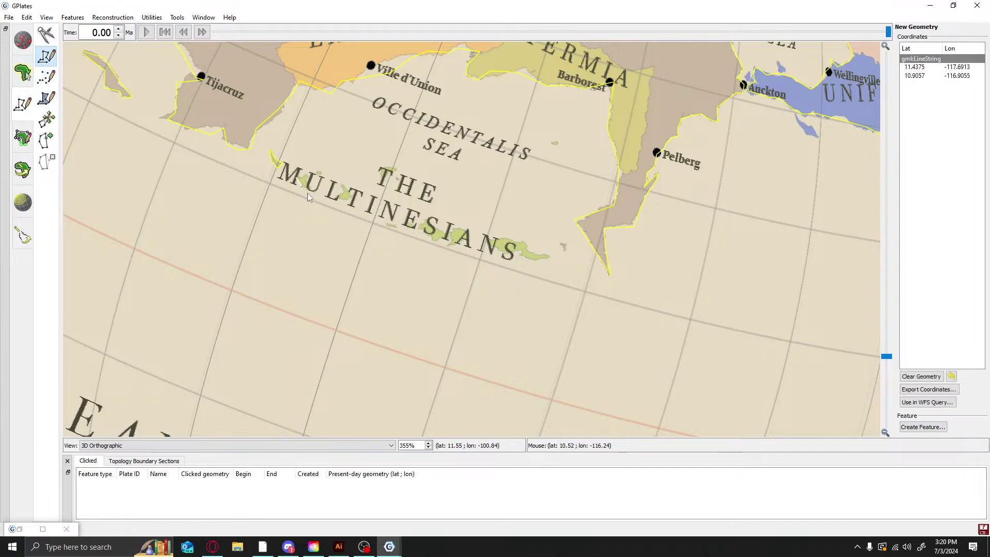
pyautogui.click(312, 192)
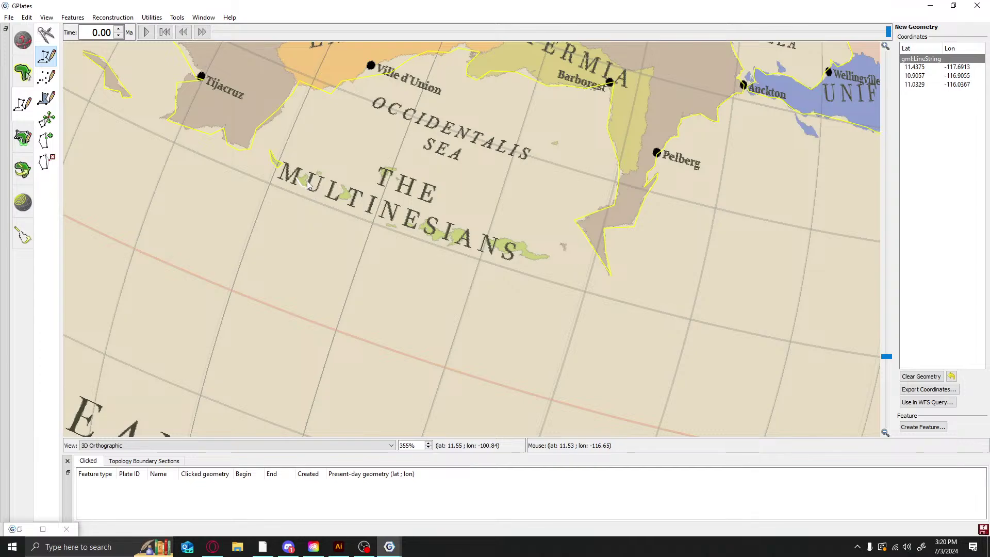
pyautogui.click(308, 185)
pyautogui.click(310, 178)
pyautogui.click(307, 177)
pyautogui.click(299, 187)
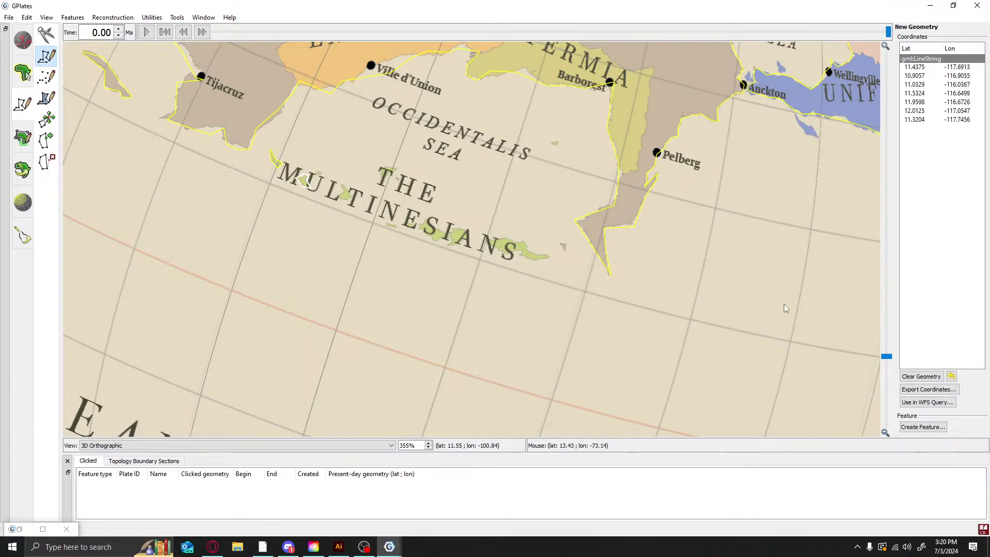
# Create an UnclassifiedFeature from the outline of the island beneath the M and U, stored in New Feature Collection
pyautogui.click(928, 427)
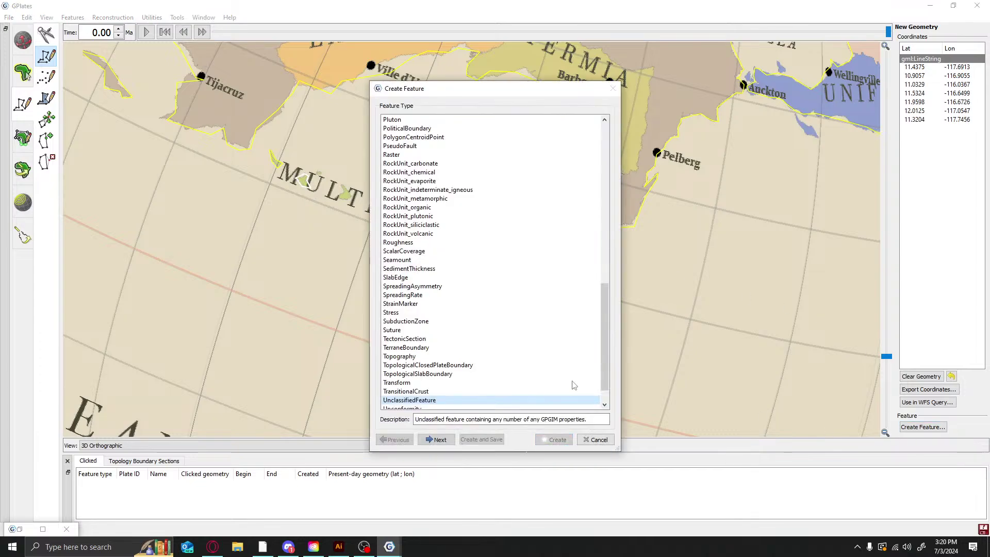
pyautogui.click(426, 443)
pyautogui.click(426, 443)
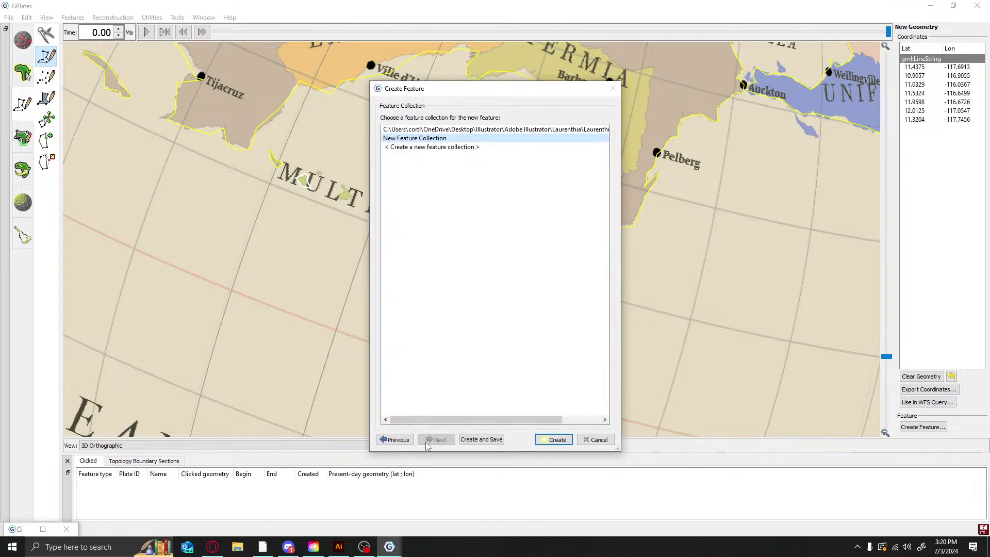
pyautogui.click(545, 442)
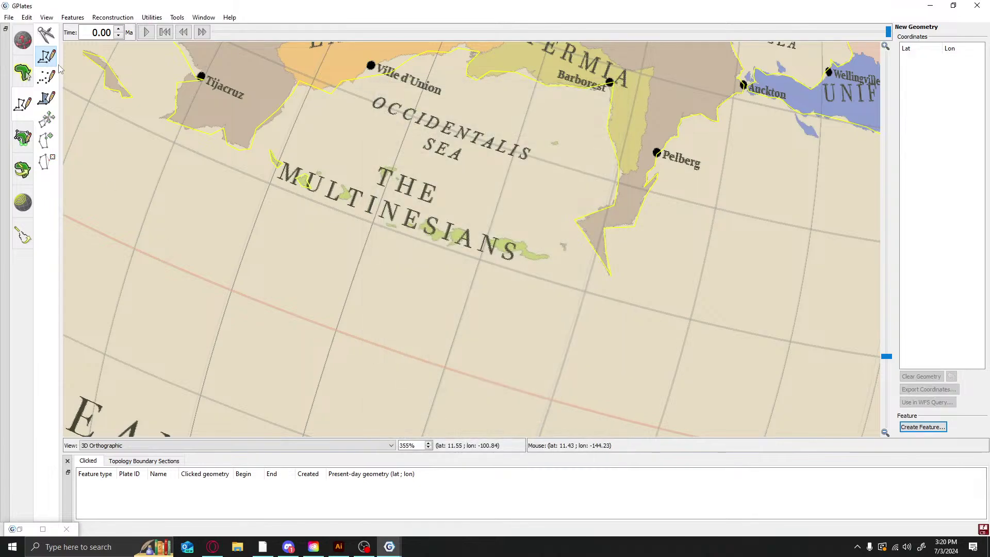
# Digitise a closed polyline around the Multinesian island beneath the L and T of the label
pyautogui.click(337, 198)
pyautogui.click(348, 199)
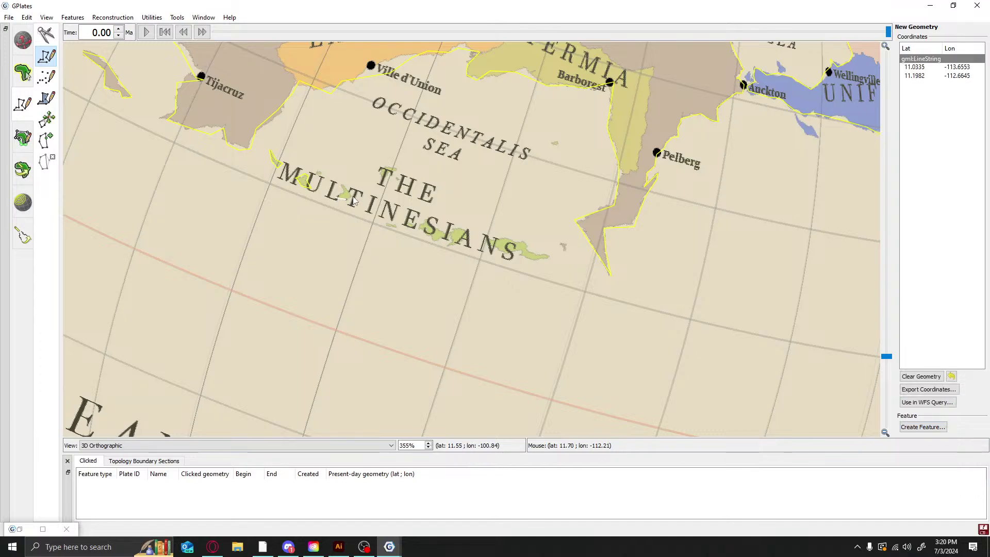
pyautogui.click(354, 200)
pyautogui.click(349, 194)
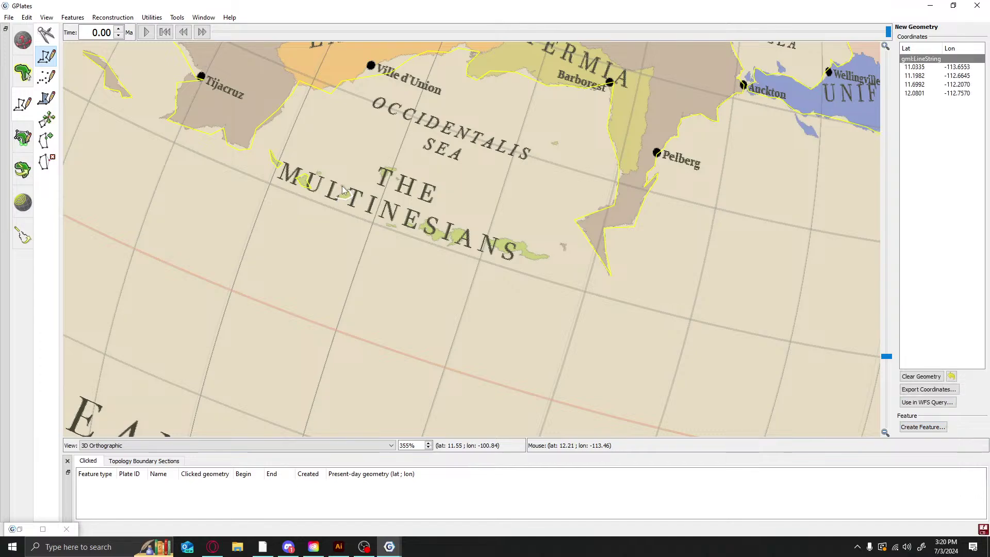
pyautogui.click(344, 192)
pyautogui.click(344, 195)
pyautogui.click(337, 198)
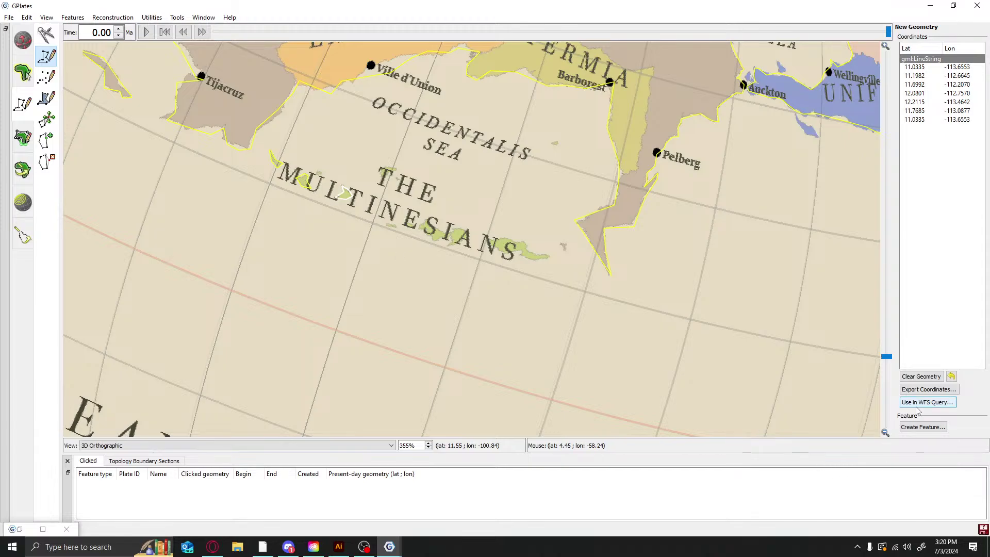
# Create an UnclassifiedFeature from the outline of the island beneath the L and T
pyautogui.click(923, 427)
pyautogui.click(436, 440)
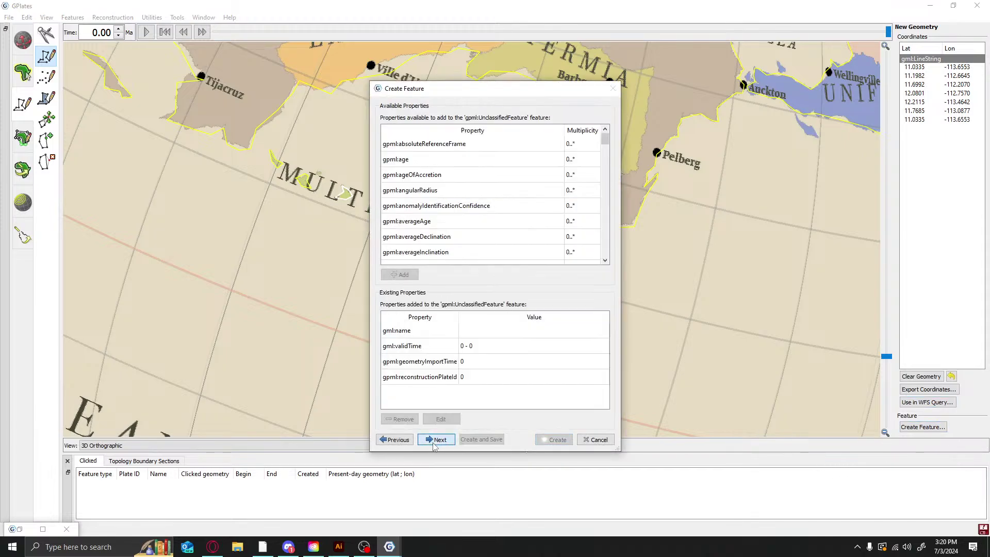
pyautogui.click(437, 504)
pyautogui.click(556, 440)
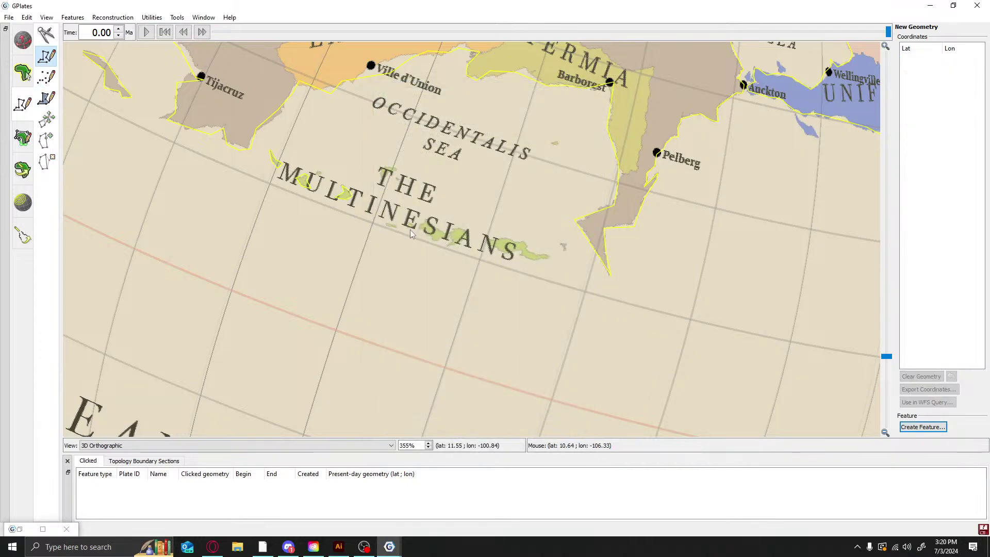
# Trace the tiny islet just south of the first N in the Multinesians label and create an UnclassifiedFeature from it
pyautogui.click(383, 225)
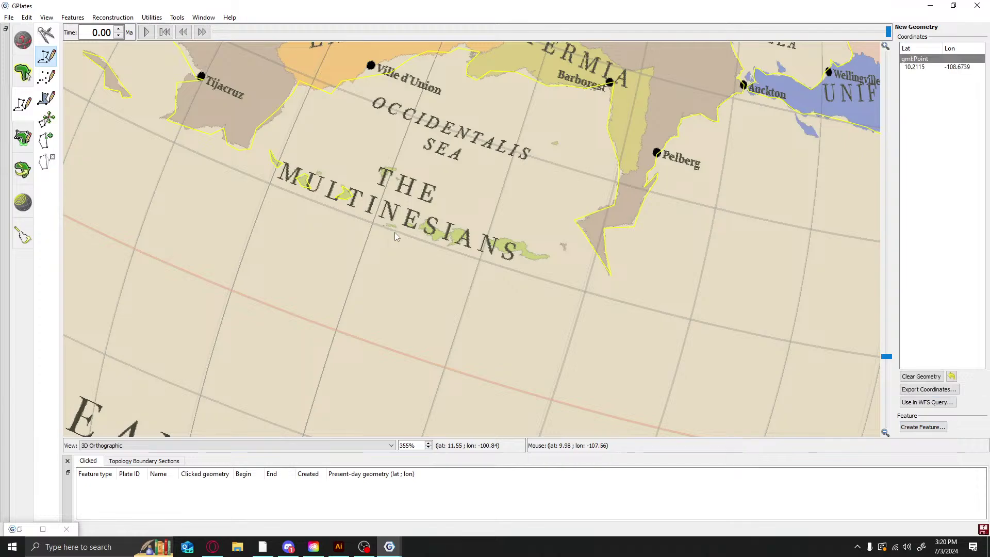
pyautogui.click(395, 227)
pyautogui.click(395, 225)
pyautogui.click(384, 225)
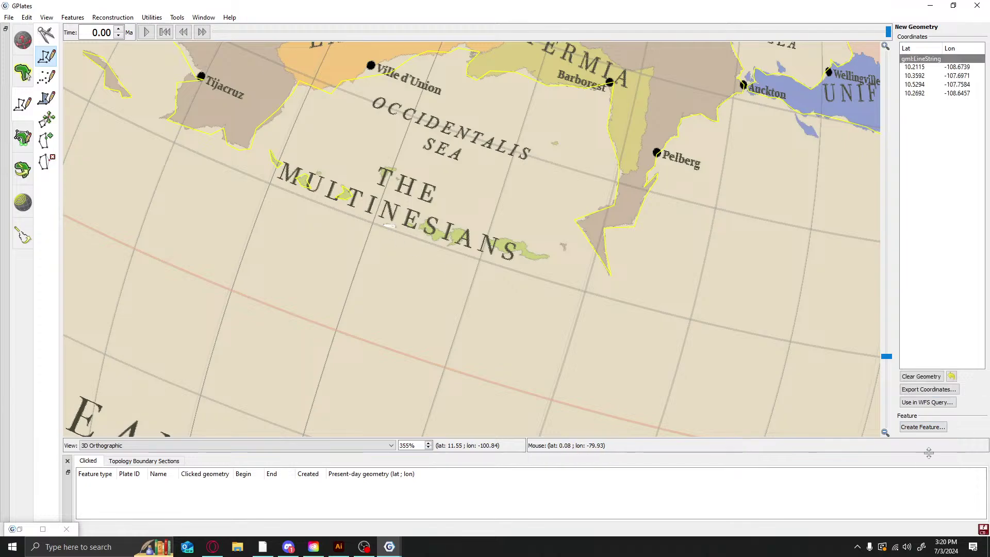
pyautogui.click(925, 428)
pyautogui.click(446, 440)
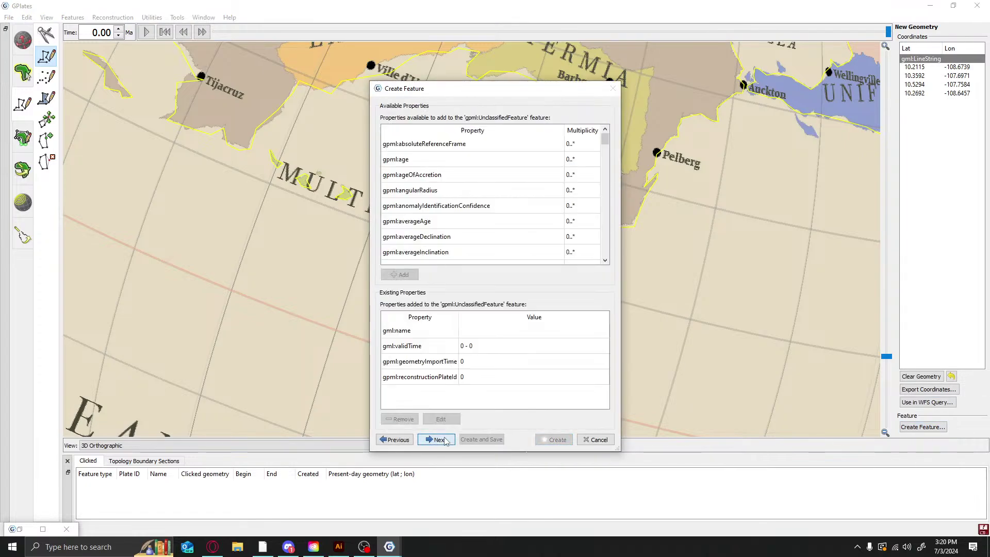
pyautogui.click(446, 439)
pyautogui.click(544, 440)
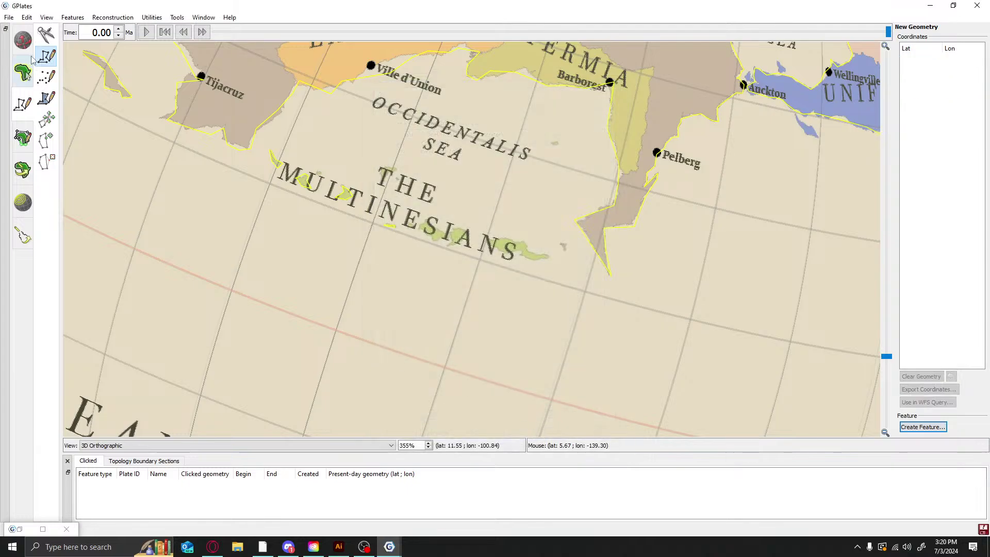
# Trace the small islet beneath the E of the Multinesians label and create an UnclassifiedFeature from it in New Feature Collection
pyautogui.click(404, 225)
pyautogui.click(411, 235)
pyautogui.click(418, 230)
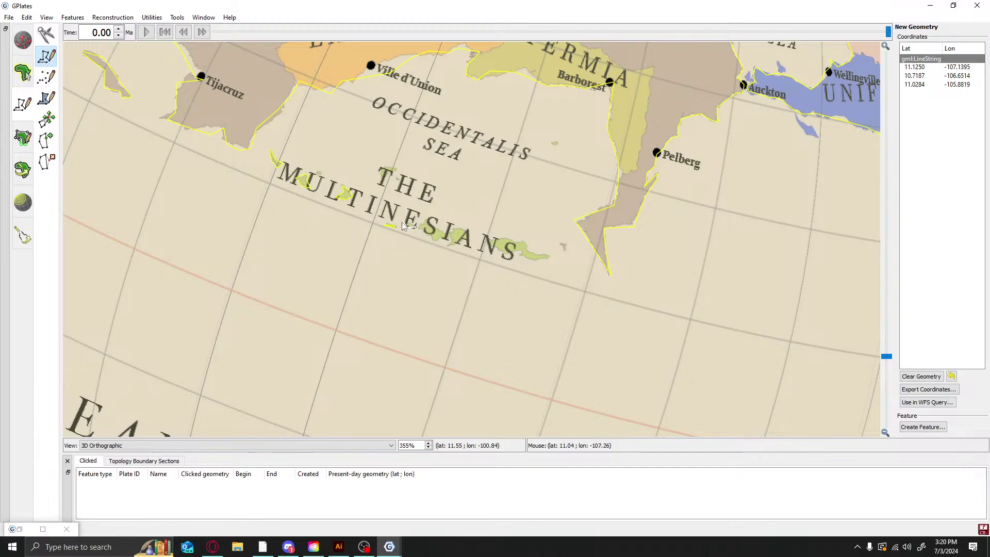
pyautogui.click(403, 227)
pyautogui.click(923, 427)
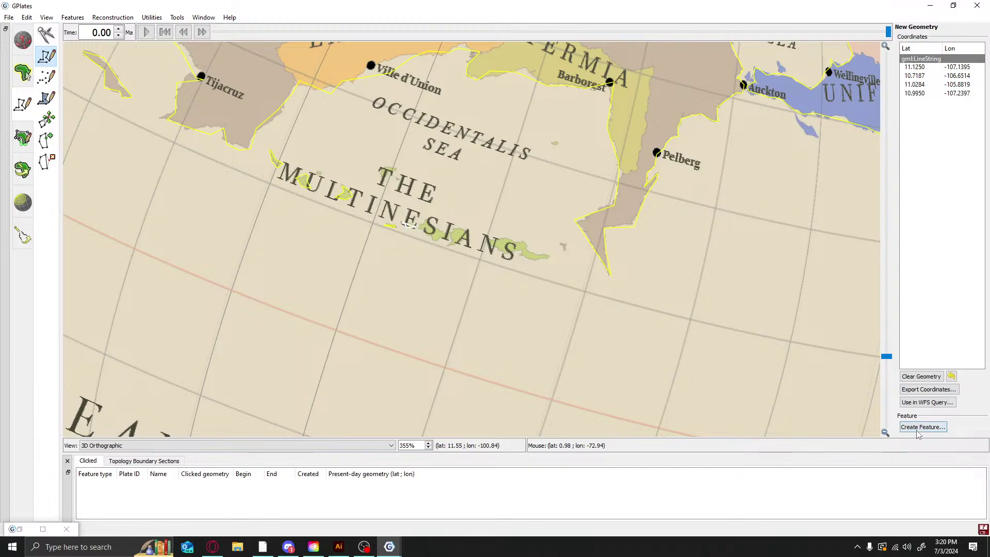
pyautogui.click(439, 439)
pyautogui.click(452, 439)
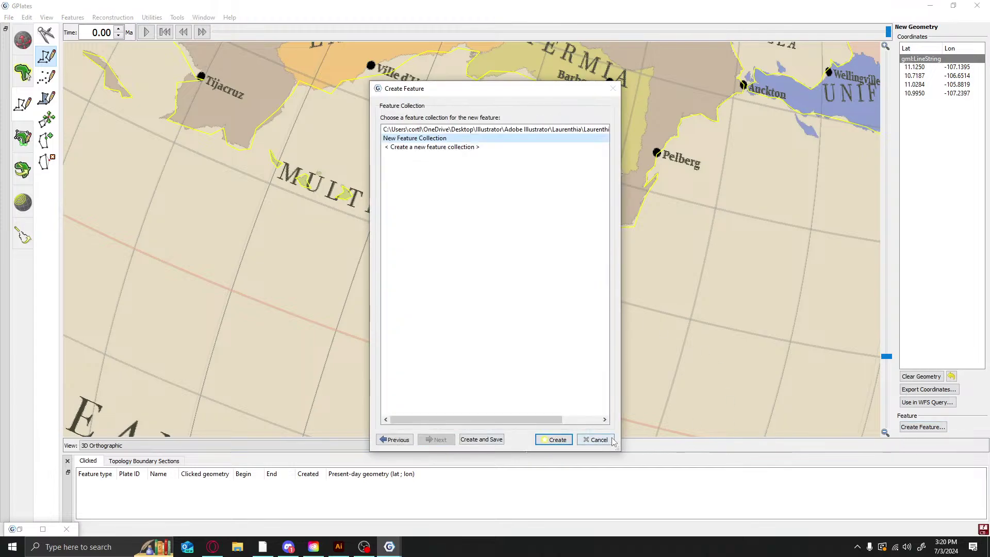
pyautogui.click(567, 440)
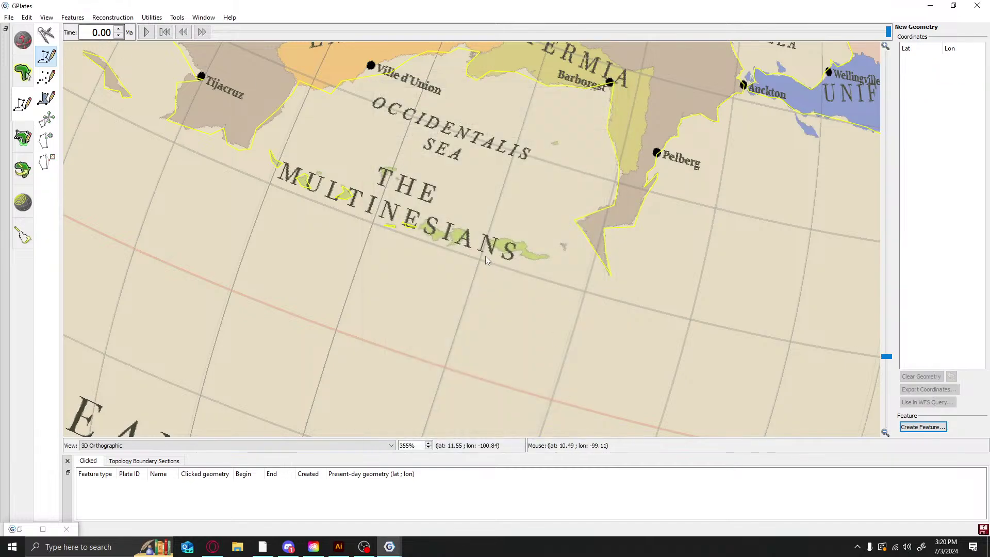
# Digitise a closed polyline around the larger Multinesian island beneath the first S and I of the label
pyautogui.click(419, 230)
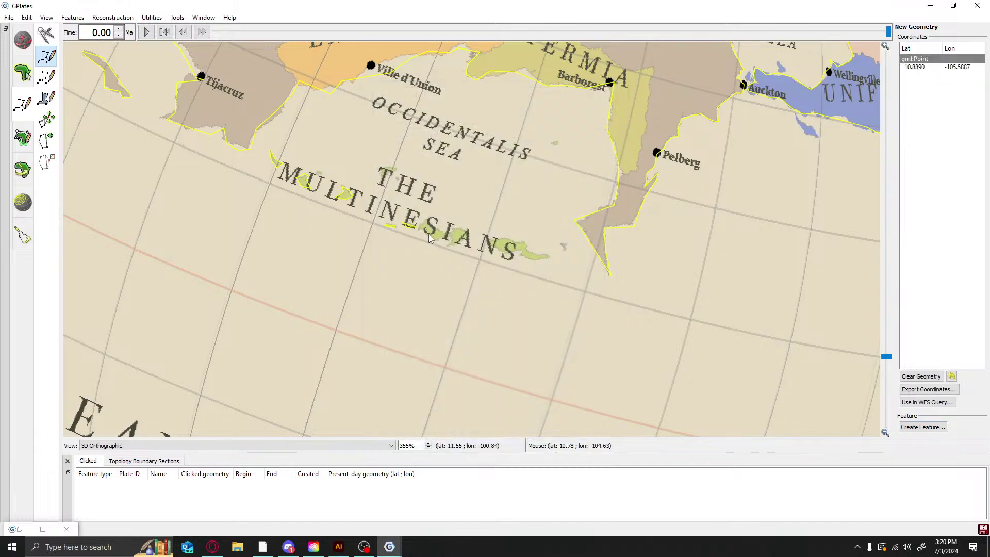
pyautogui.click(429, 234)
pyautogui.click(434, 243)
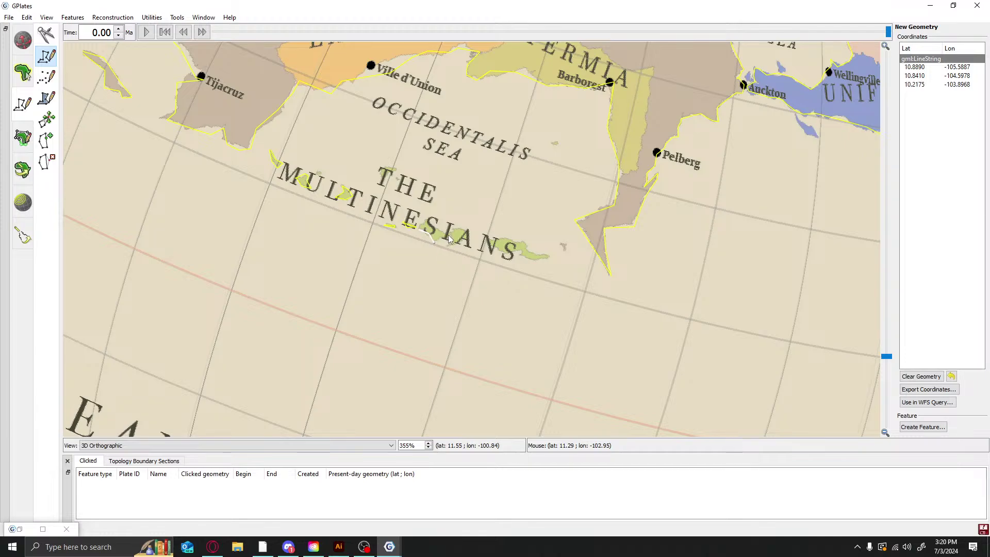
pyautogui.click(446, 238)
pyautogui.click(432, 230)
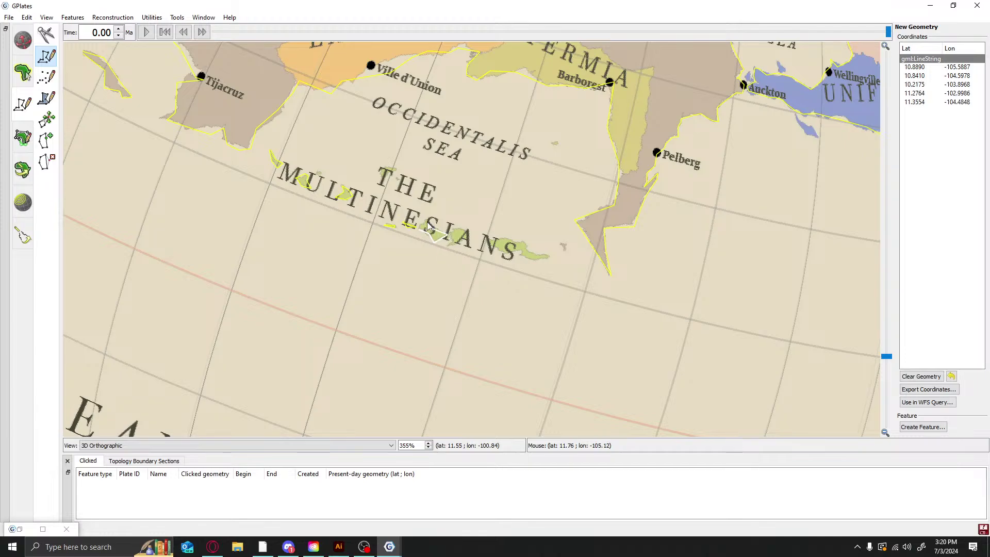
pyautogui.click(428, 221)
pyautogui.click(426, 224)
pyautogui.click(426, 227)
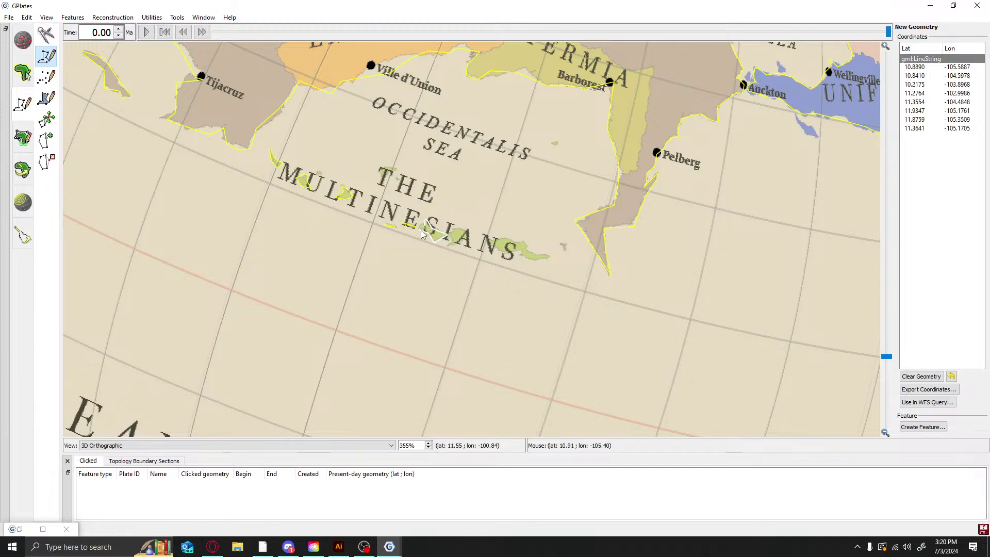
pyautogui.click(421, 231)
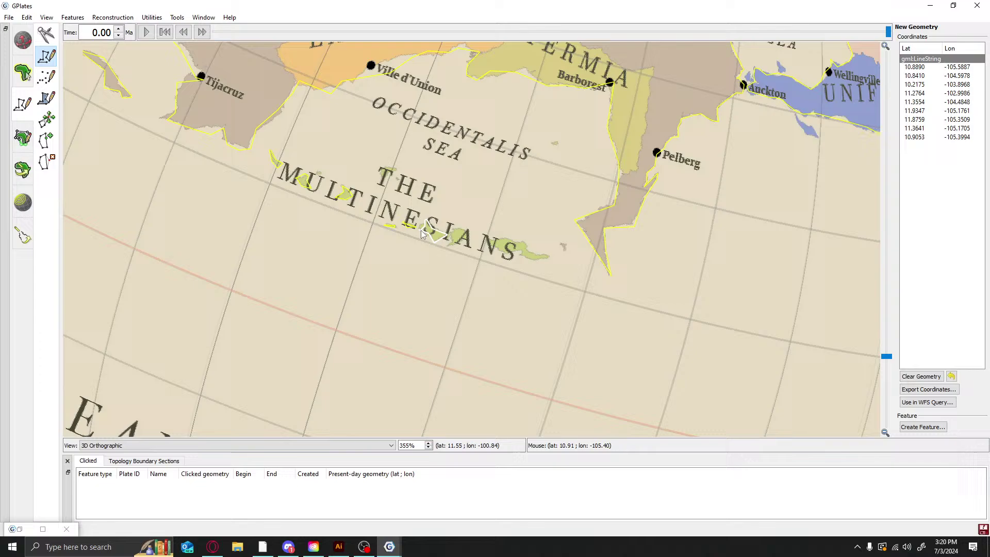
# Create an UnclassifiedFeature from the outline of the island beneath the S and I, with the geometry as Unclassified / miscellaneous
pyautogui.click(945, 430)
pyautogui.click(428, 442)
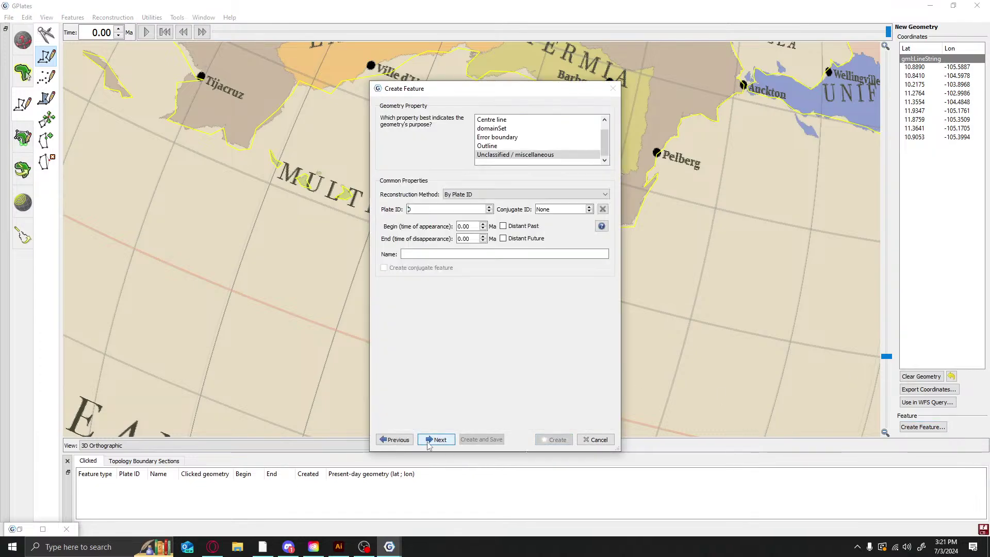
pyautogui.click(428, 442)
pyautogui.click(428, 441)
pyautogui.click(554, 440)
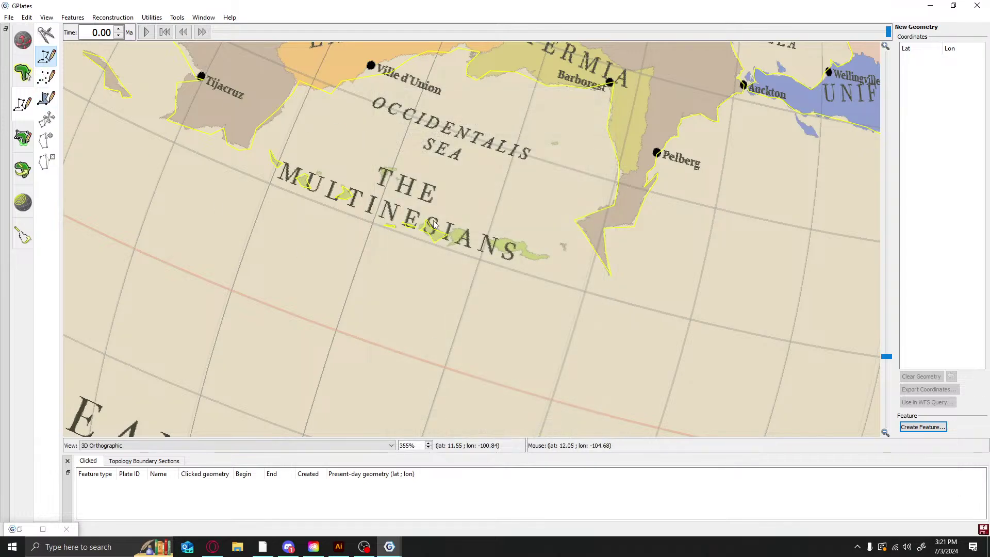
# Digitise a closed polyline around the neighbouring Multinesian island to the east, beneath the second I and A of the label
pyautogui.click(448, 250)
pyautogui.click(454, 245)
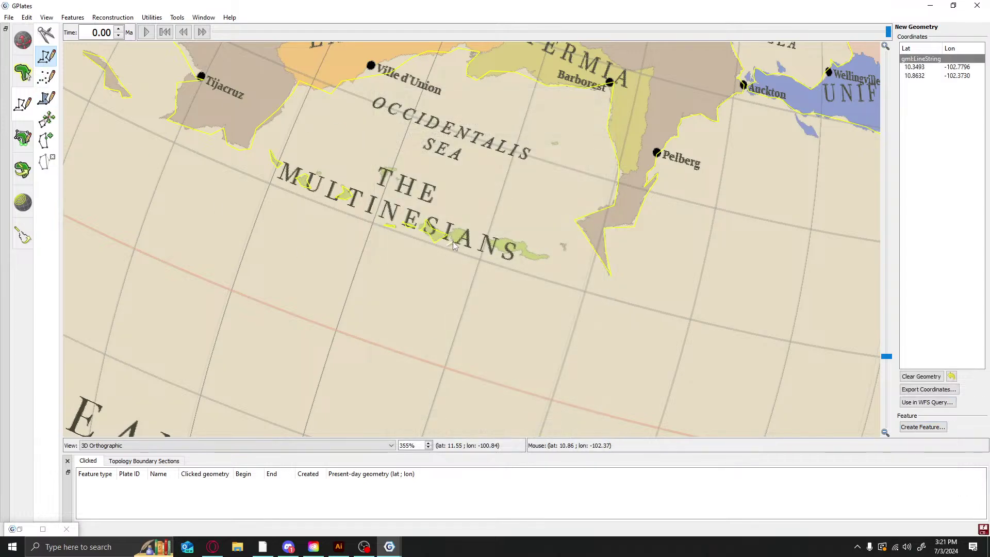
pyautogui.click(452, 235)
pyautogui.click(462, 232)
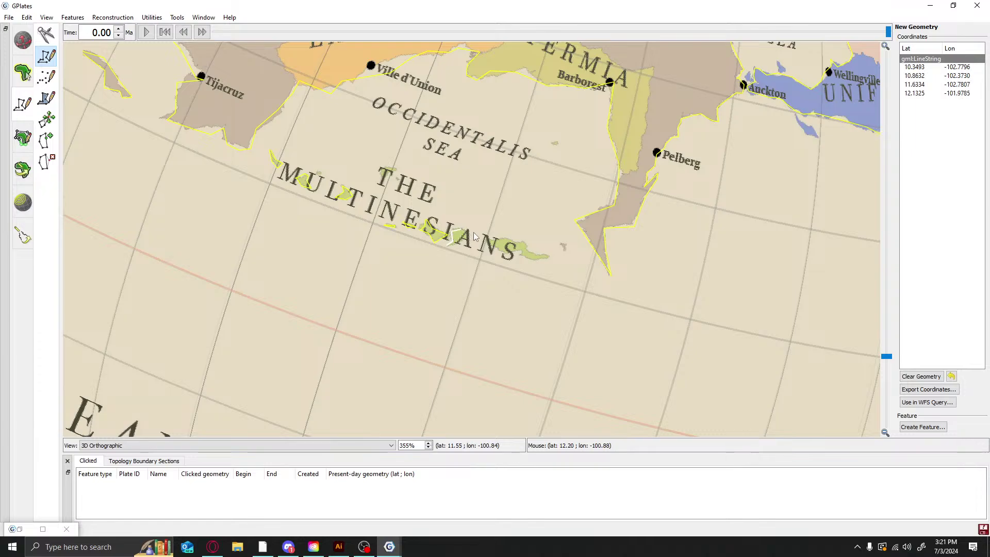
pyautogui.click(471, 237)
pyautogui.click(464, 242)
pyautogui.click(455, 248)
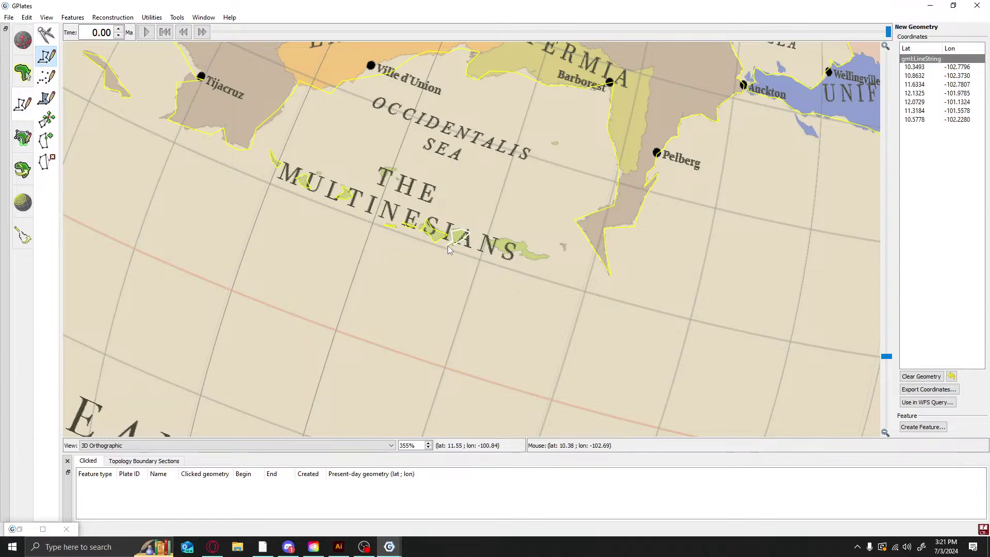
pyautogui.click(449, 250)
# Create an UnclassifiedFeature from the outline of the island beneath the I and A in New Feature Collection
pyautogui.click(936, 427)
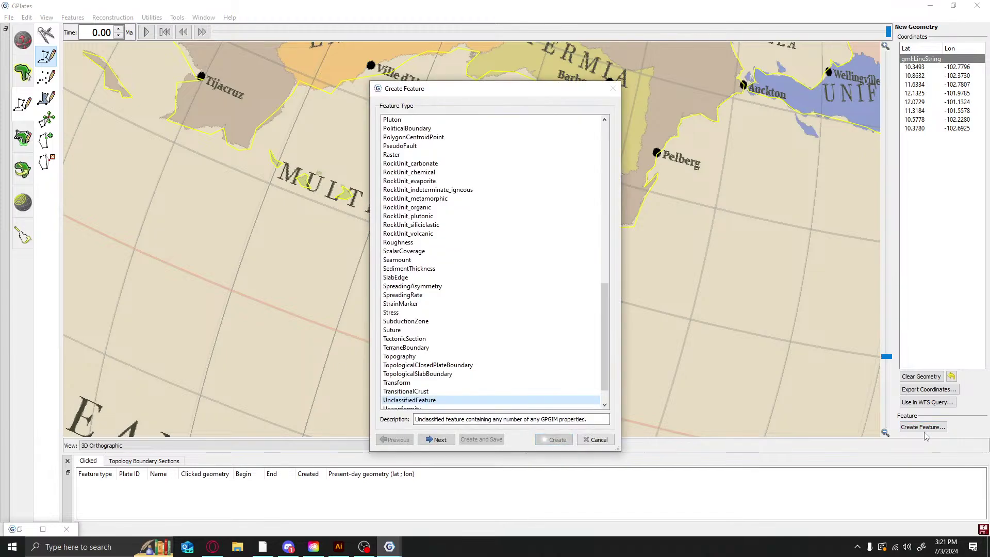
pyautogui.click(438, 440)
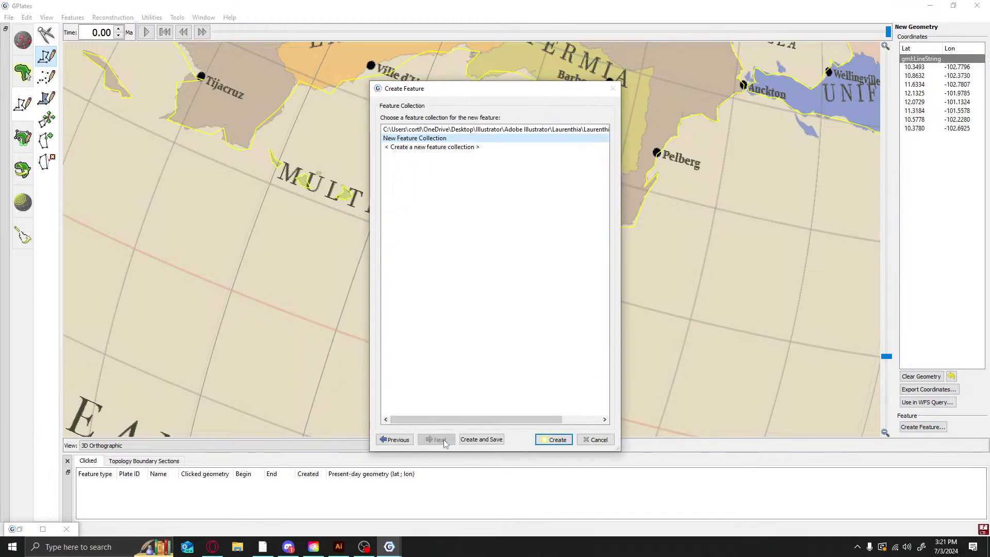
pyautogui.click(541, 441)
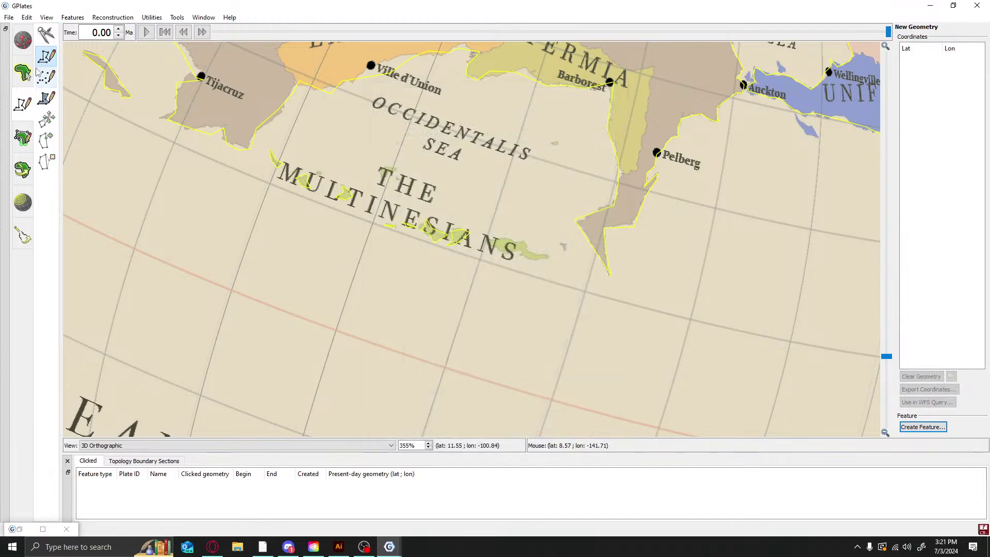
# Digitise a closed polyline around the easternmost Multinesian island, beneath the final N and S of the label
pyautogui.click(488, 252)
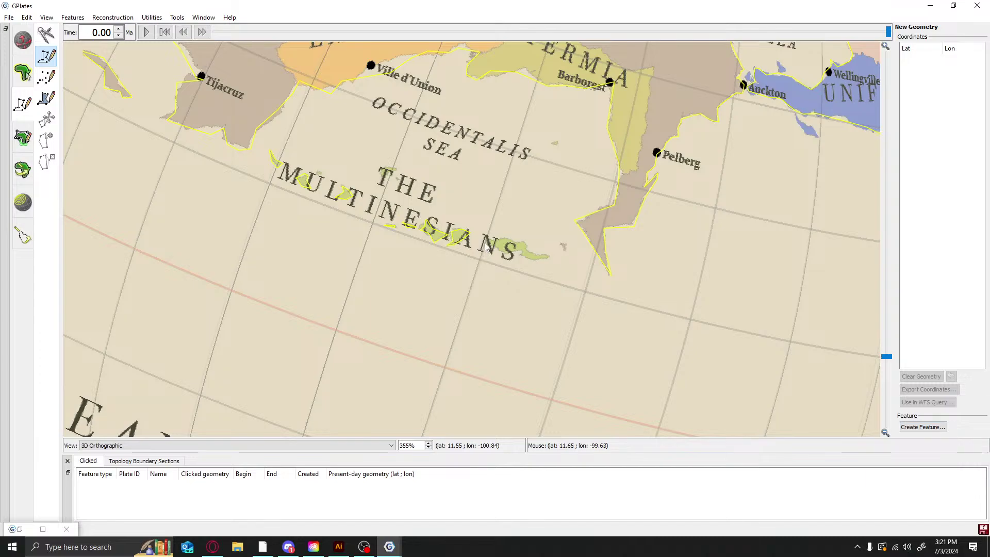
pyautogui.click(508, 256)
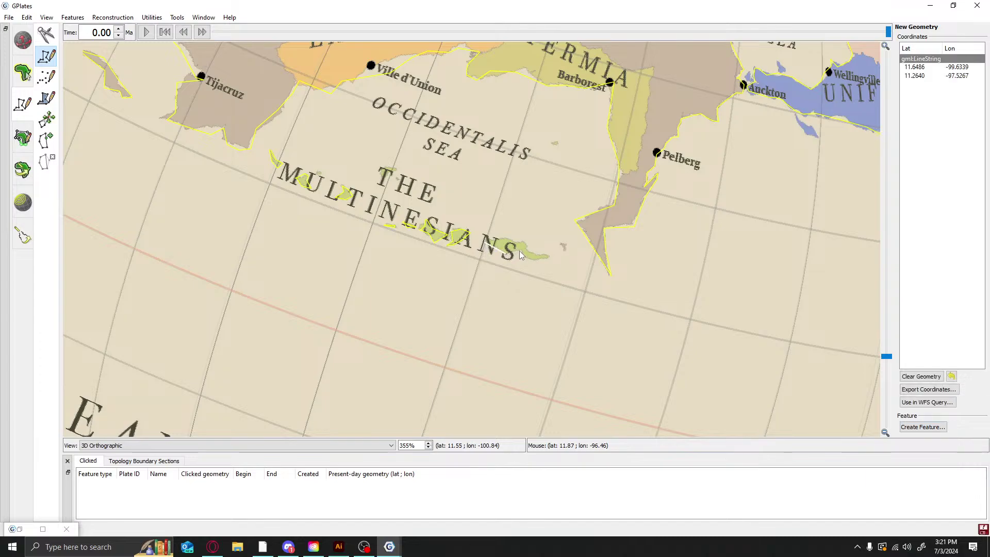
pyautogui.click(519, 251)
pyautogui.click(522, 252)
pyautogui.click(521, 256)
pyautogui.click(539, 259)
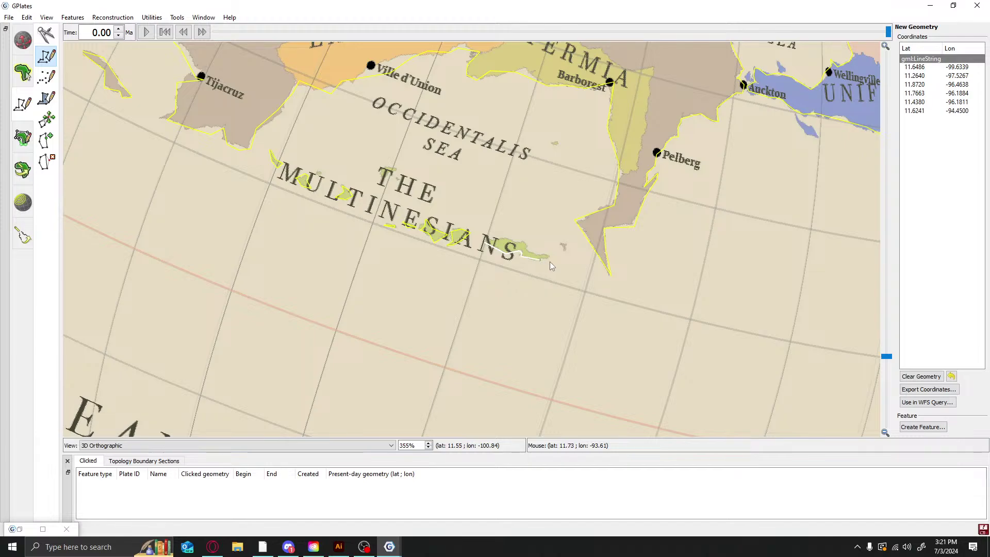
pyautogui.click(549, 257)
pyautogui.click(545, 256)
pyautogui.click(538, 255)
pyautogui.click(526, 251)
pyautogui.click(530, 248)
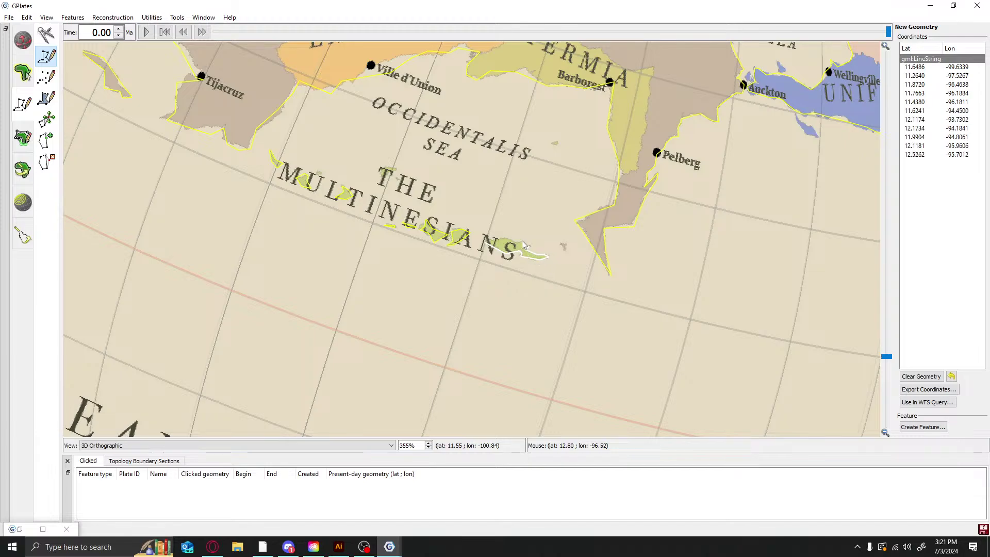
pyautogui.click(522, 244)
pyautogui.click(514, 248)
pyautogui.click(504, 243)
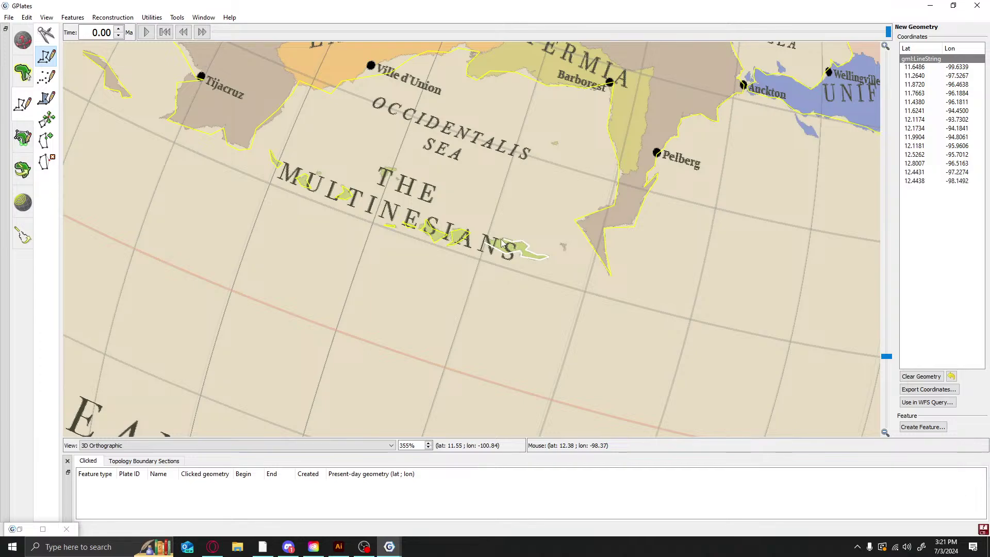
pyautogui.click(498, 243)
pyautogui.click(494, 240)
pyautogui.click(496, 237)
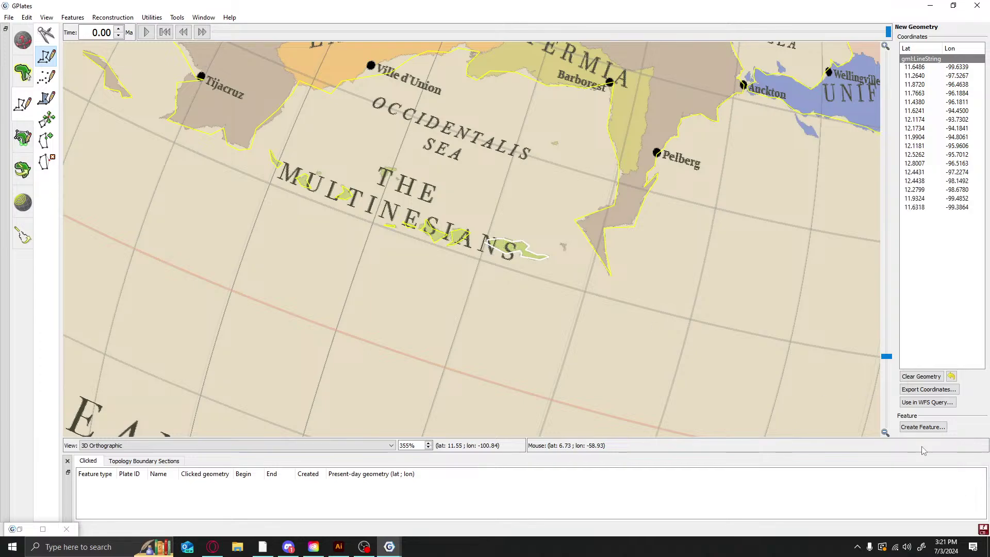
# Create an UnclassifiedFeature from the outline of the island beneath the N and S in New Feature Collection
pyautogui.click(925, 428)
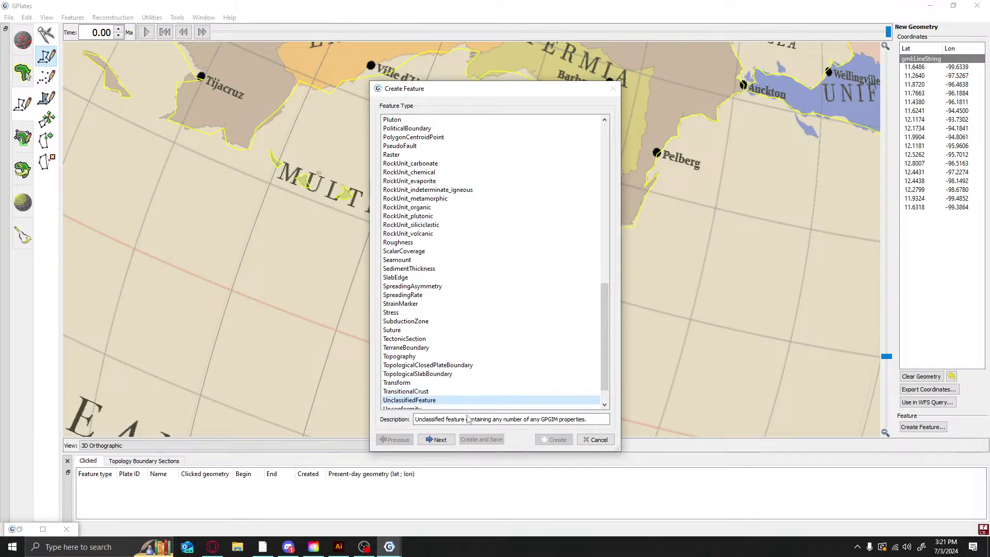
pyautogui.click(445, 440)
pyautogui.click(441, 440)
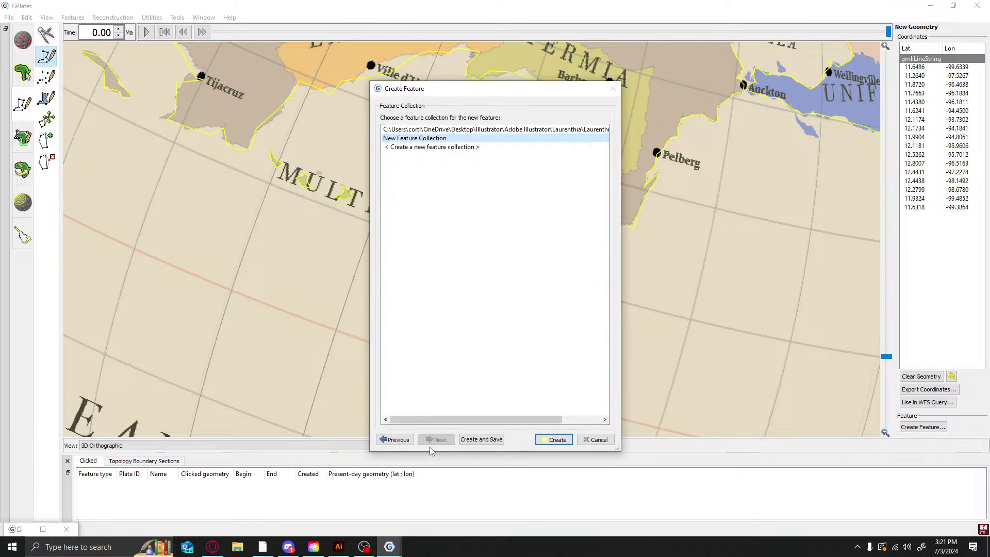
pyautogui.click(556, 439)
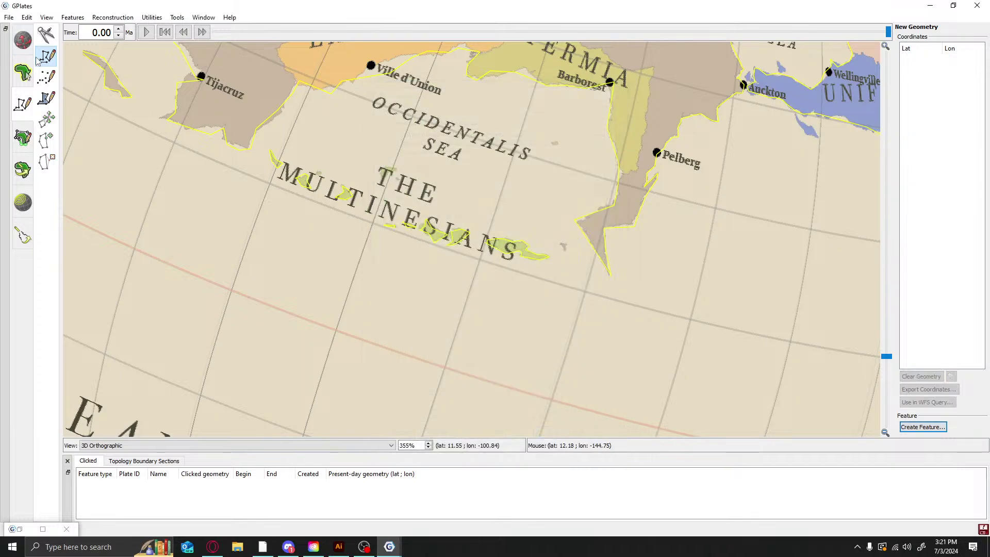
# Digitise a polyline around the small Multinesian island beneath the T of the word THE
pyautogui.click(382, 185)
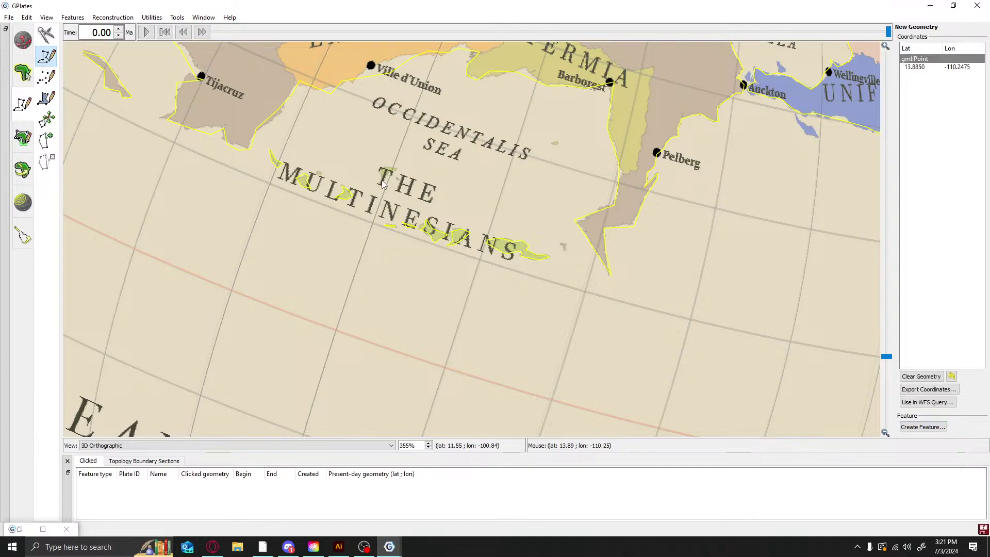
pyautogui.click(381, 172)
pyautogui.click(398, 172)
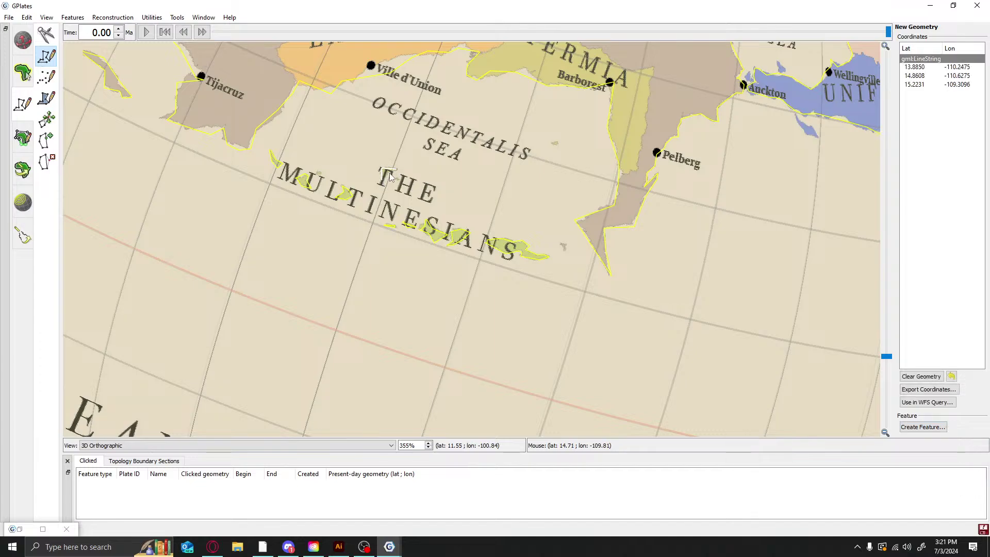
pyautogui.click(390, 177)
pyautogui.click(385, 186)
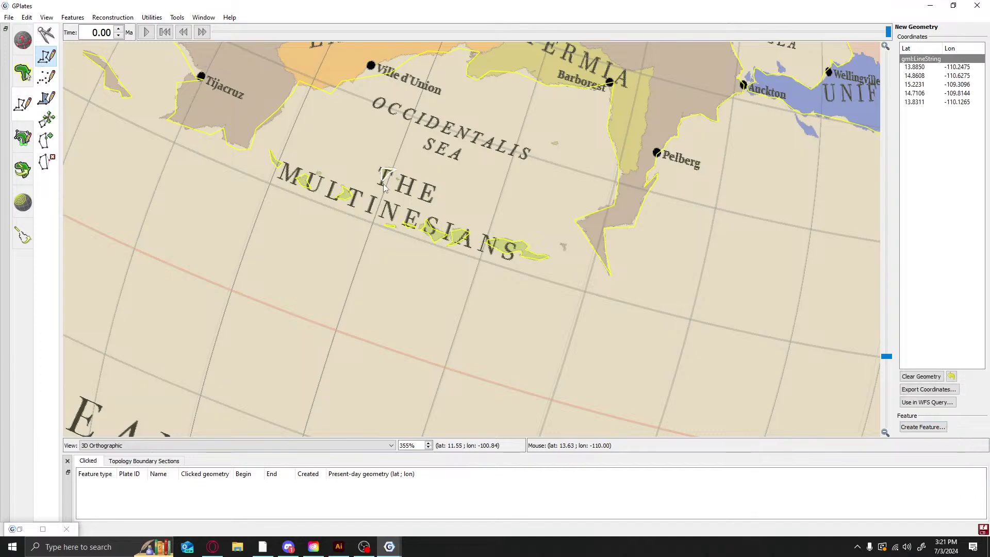
# Create an UnclassifiedFeature from the outline of the small island beneath the T of THE, keeping the default properties
pyautogui.click(918, 427)
pyautogui.click(438, 440)
pyautogui.click(438, 440)
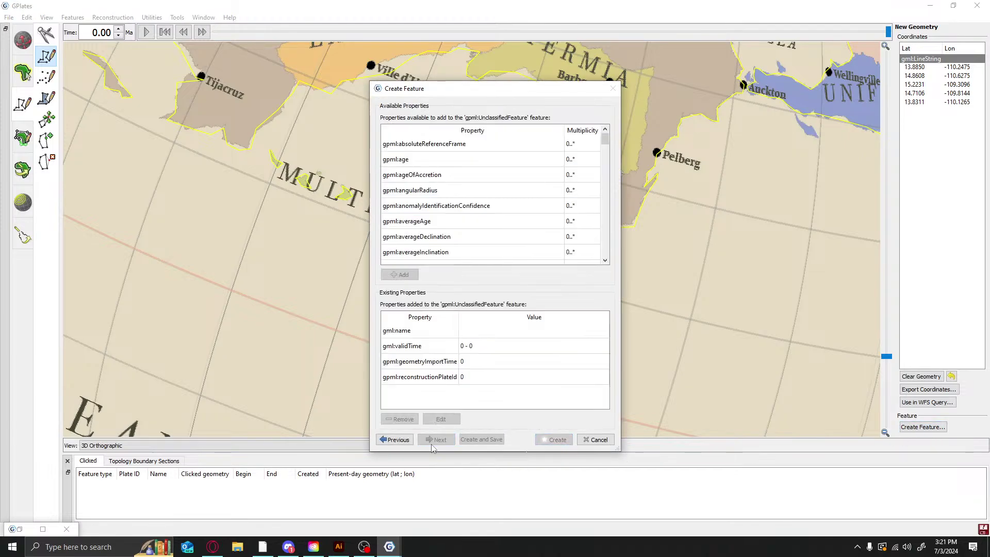
pyautogui.click(438, 441)
pyautogui.click(555, 440)
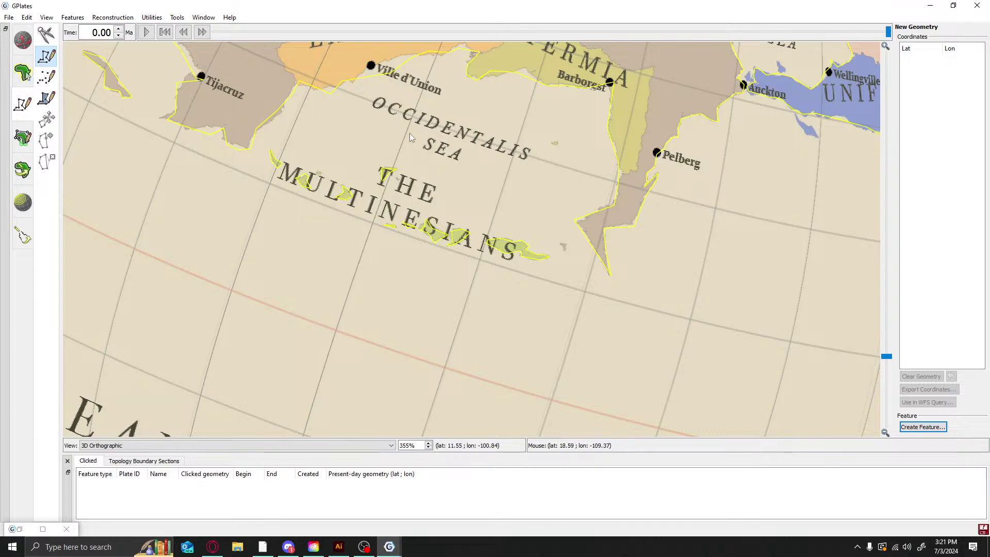
# Digitise a closed polyline around the small blue island just north-east of Auckton, at the Sapphire Sea's south-western corner
pyautogui.click(23, 40)
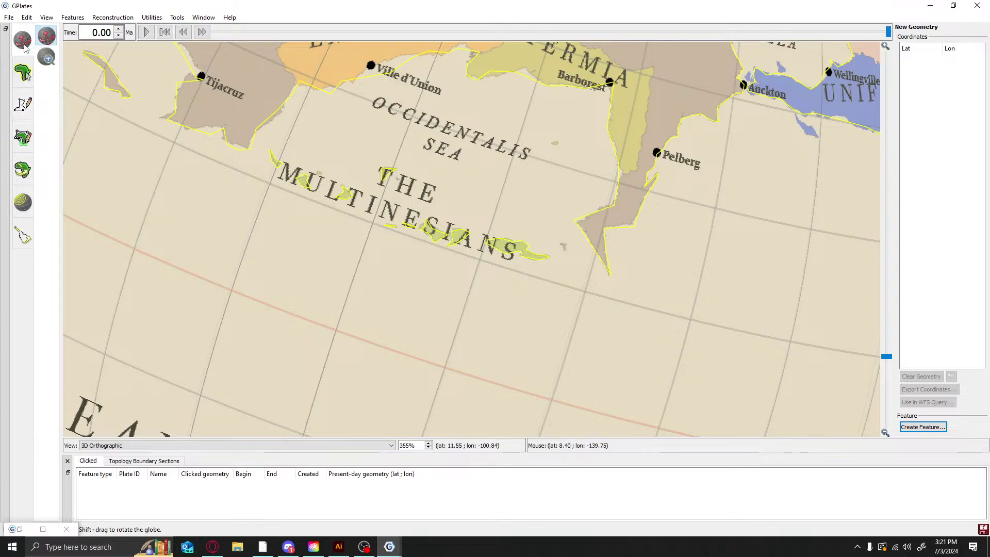
pyautogui.moveTo(714, 223); pyautogui.dragTo(592, 292)
pyautogui.scroll(4, 428, 215)
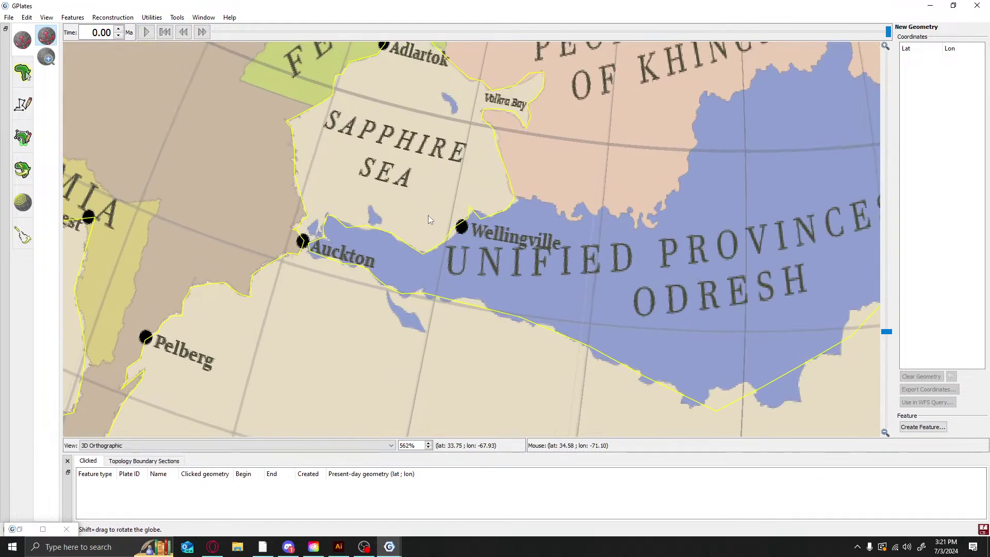
pyautogui.click(22, 105)
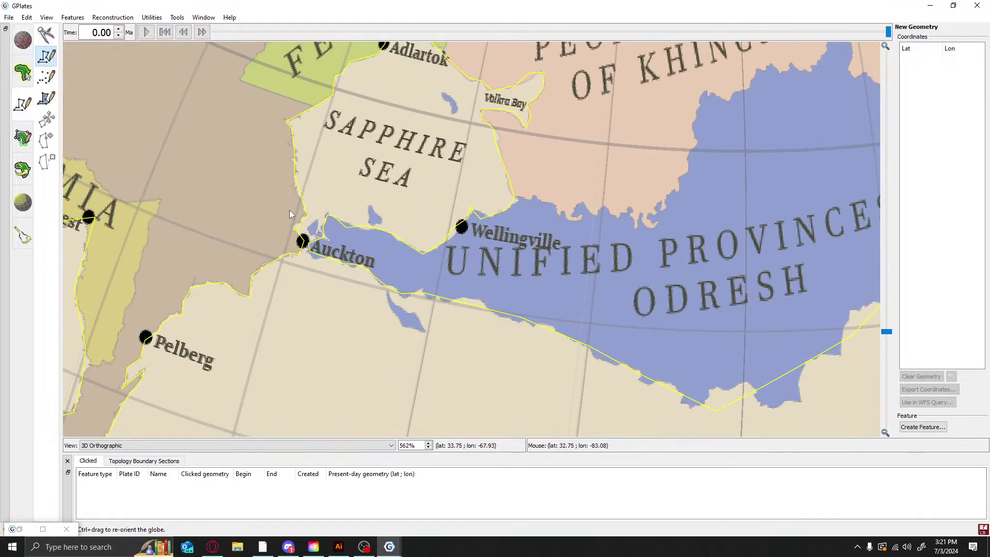
pyautogui.click(316, 239)
pyautogui.click(317, 225)
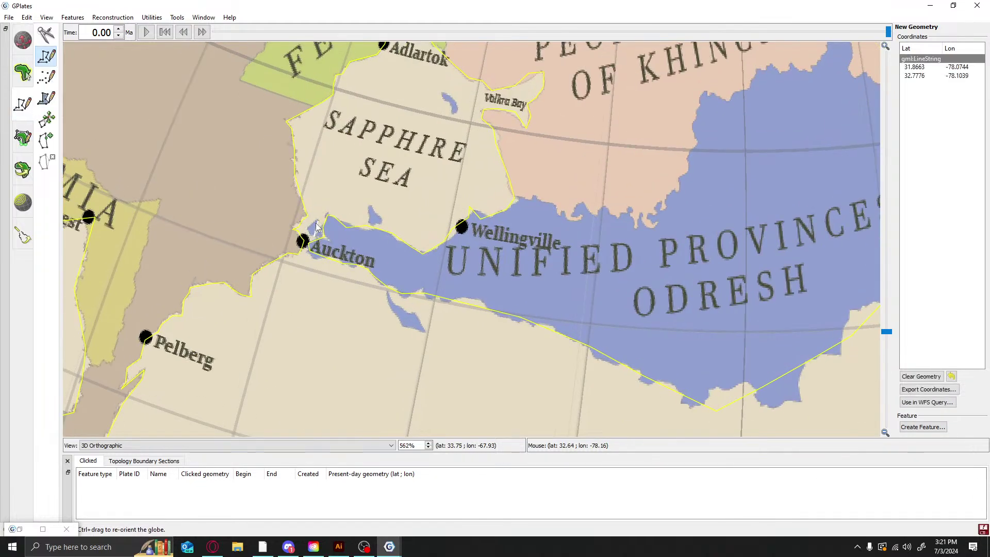
pyautogui.click(311, 229)
pyautogui.click(309, 234)
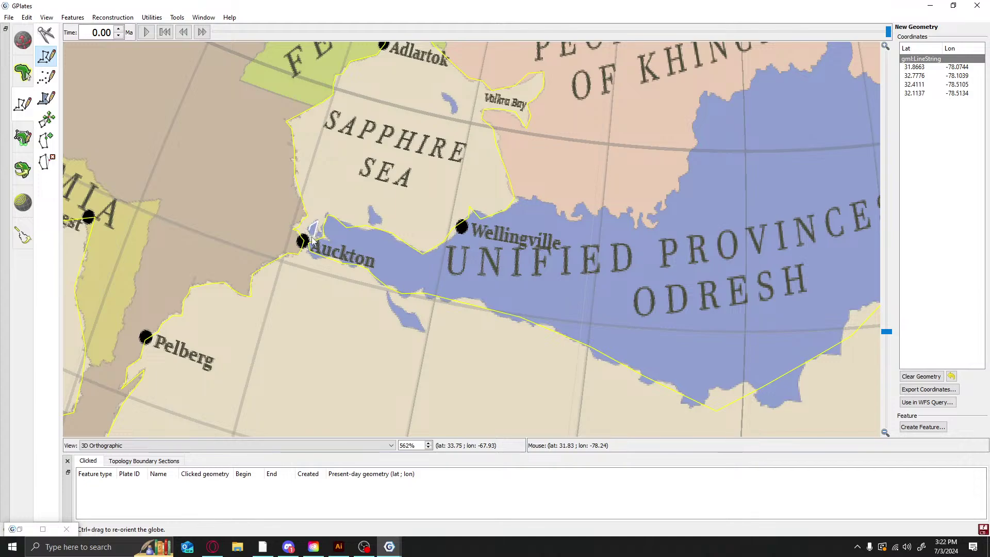
pyautogui.click(312, 240)
pyautogui.click(316, 241)
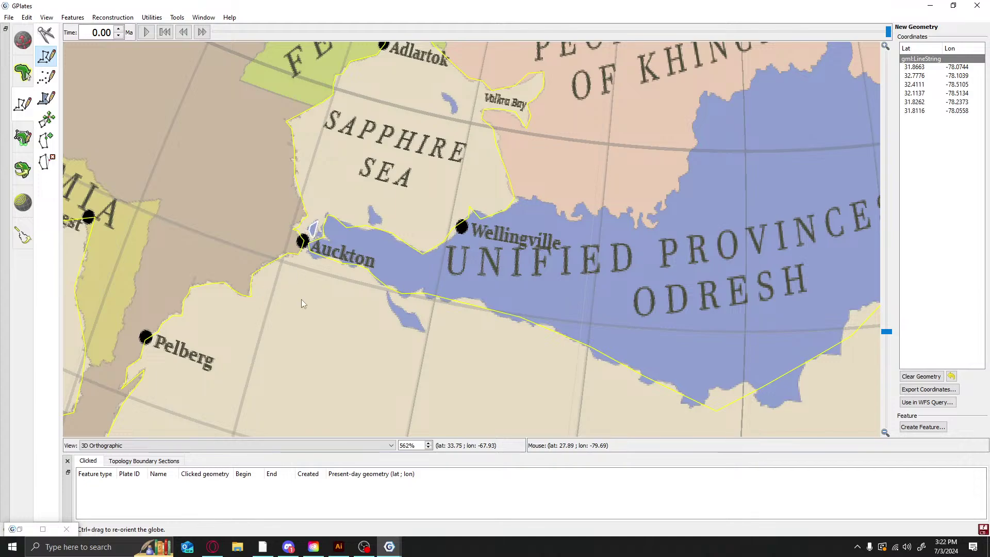
# Create an UnclassifiedFeature from the outline of the small island beside Auckton in New Feature Collection
pyautogui.click(945, 431)
pyautogui.click(438, 439)
pyautogui.click(443, 440)
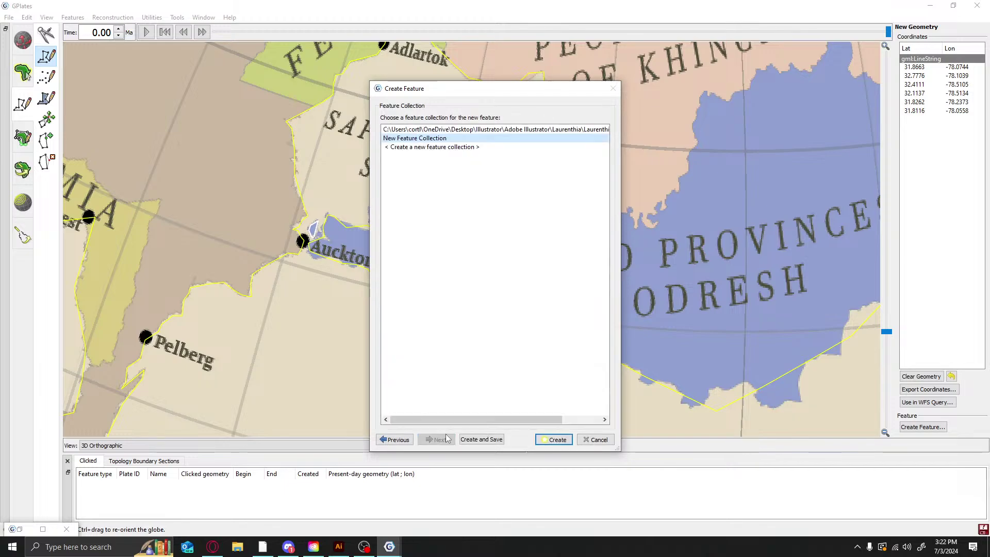
pyautogui.click(554, 439)
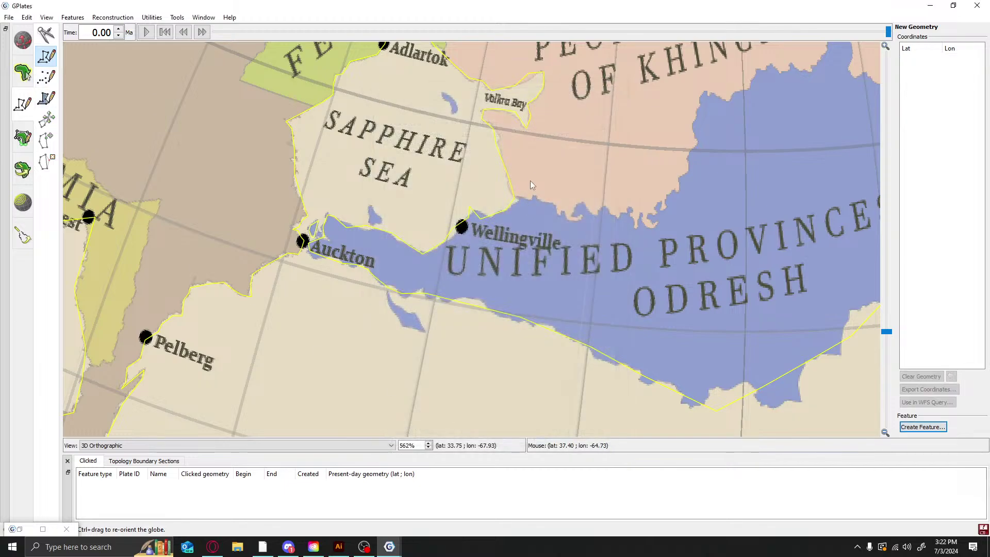
# Digitise a closed polyline around the curved blue island in the northern Sapphire Sea, west of Volkra Bay
pyautogui.click(453, 118)
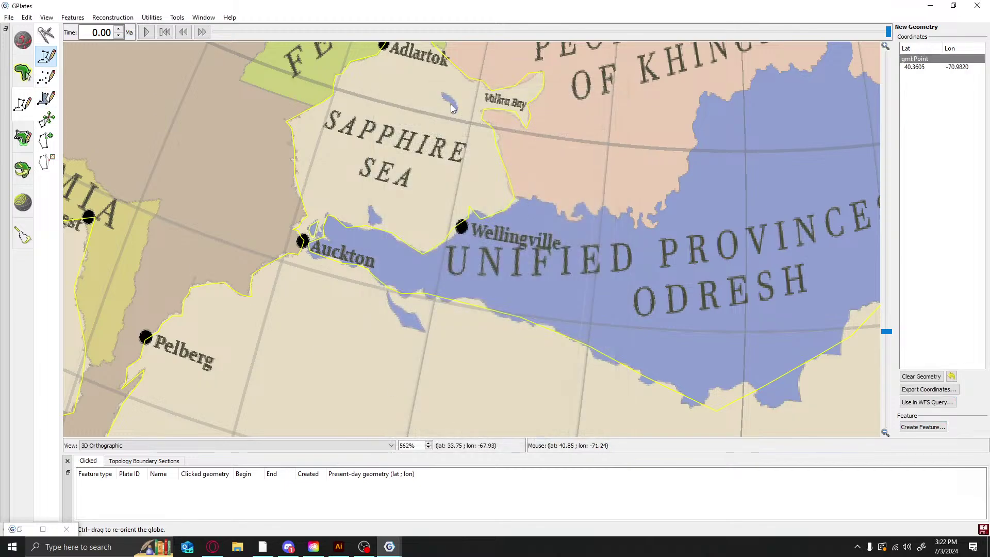
pyautogui.click(452, 104)
pyautogui.click(442, 101)
pyautogui.click(441, 93)
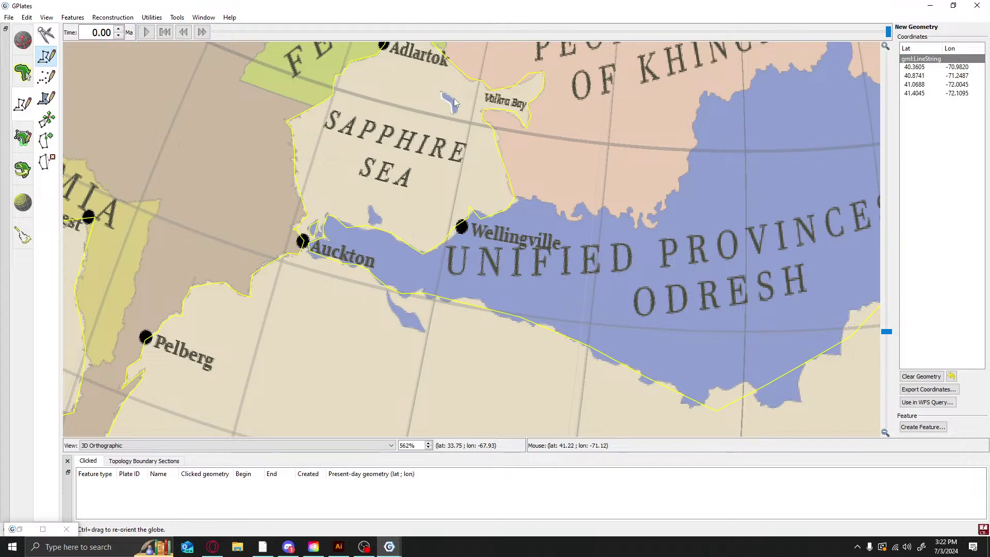
pyautogui.click(453, 94)
pyautogui.click(459, 110)
pyautogui.click(449, 115)
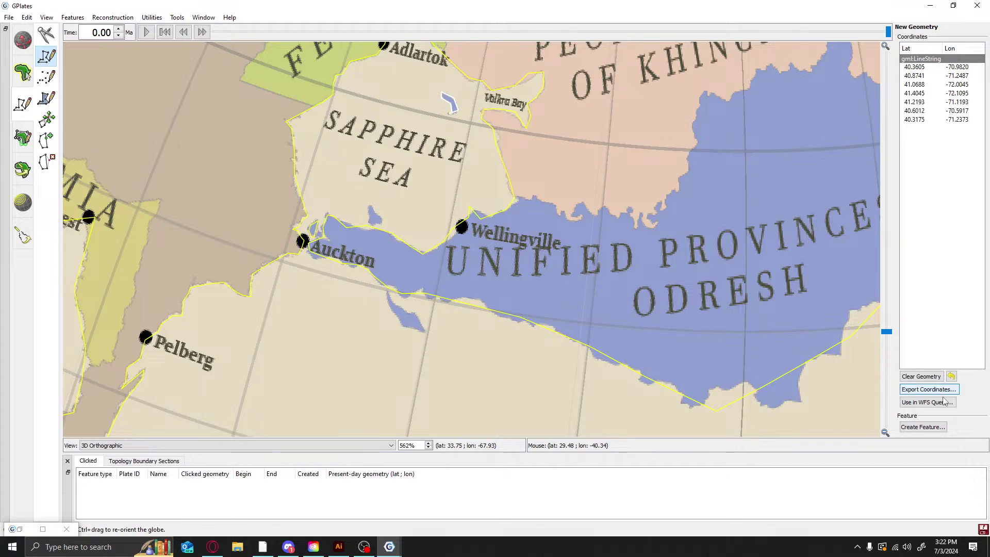
# Create an UnclassifiedFeature from the outline of the island west of Volkra Bay in New Feature Collection
pyautogui.click(934, 429)
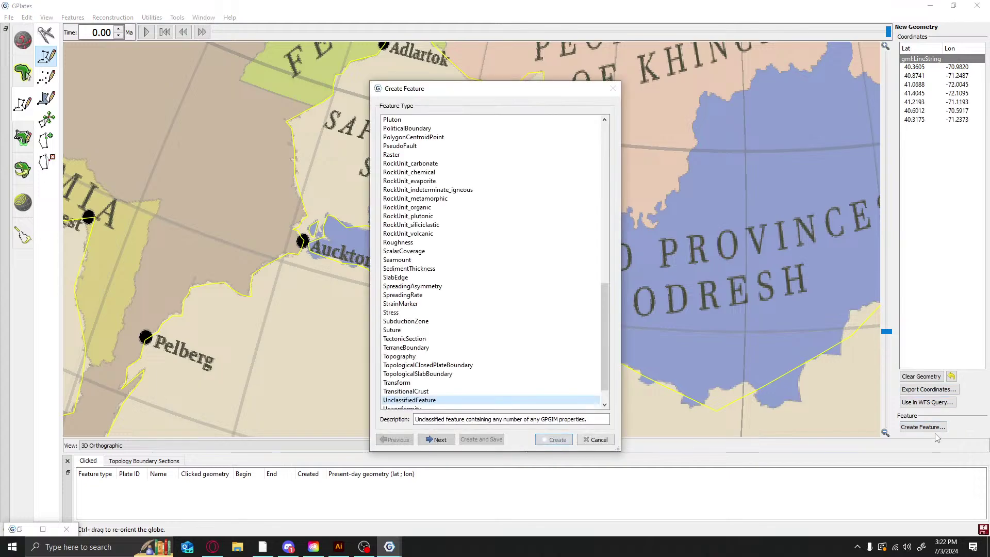
pyautogui.click(434, 440)
pyautogui.click(433, 441)
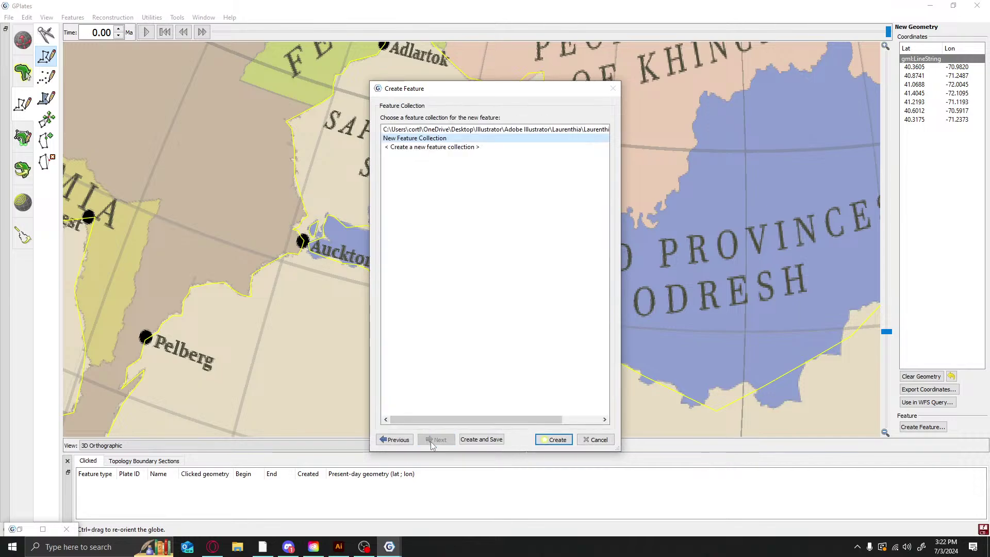
pyautogui.click(553, 439)
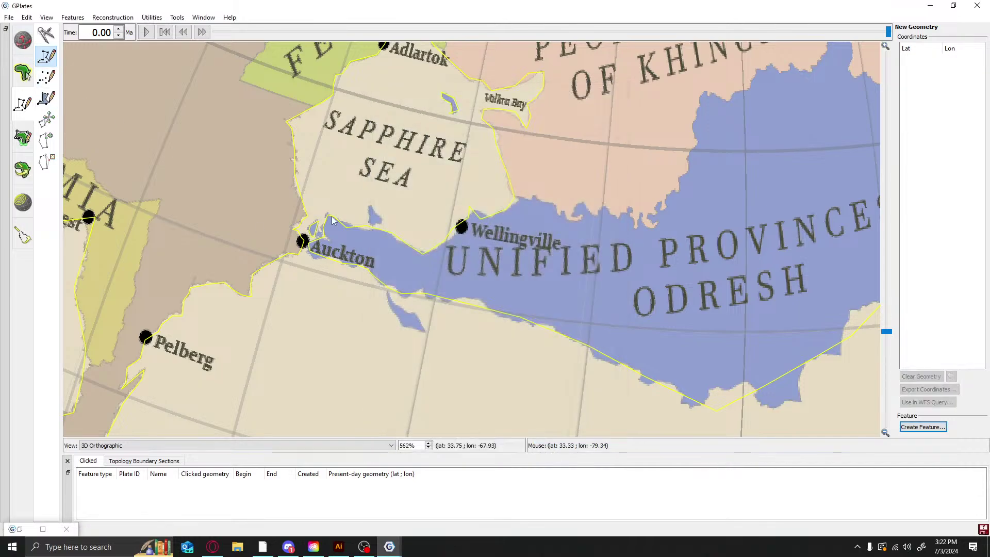
# Trace the outline of the small blue island in the Sapphire Sea, between Auckton and Wellingville, as a closed polyline
pyautogui.click(370, 211)
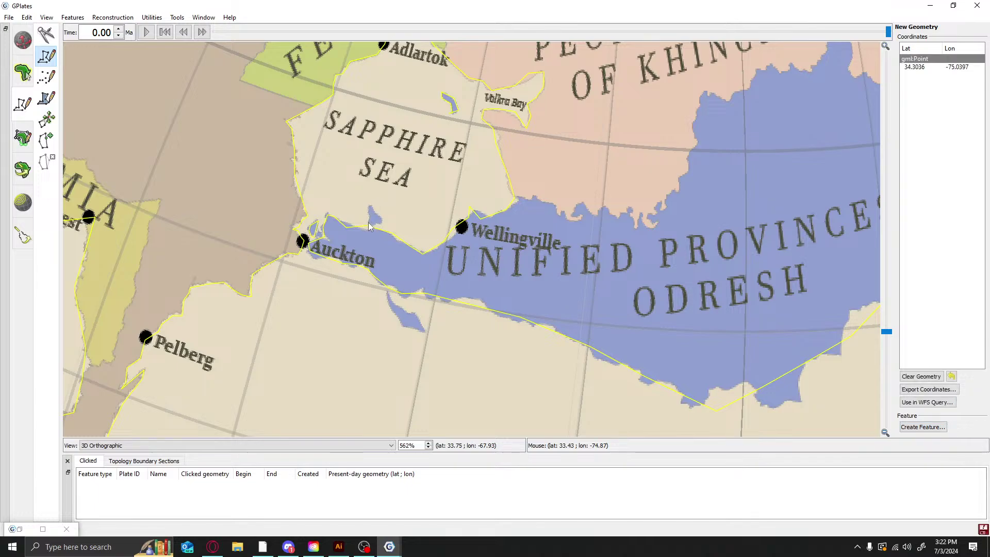
pyautogui.click(368, 221)
pyautogui.click(374, 226)
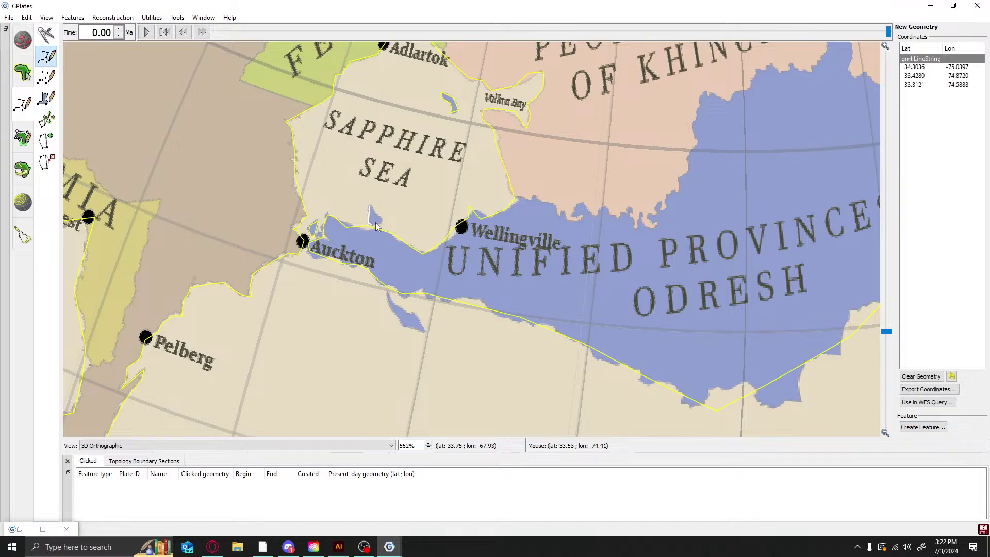
pyautogui.click(377, 221)
pyautogui.click(381, 224)
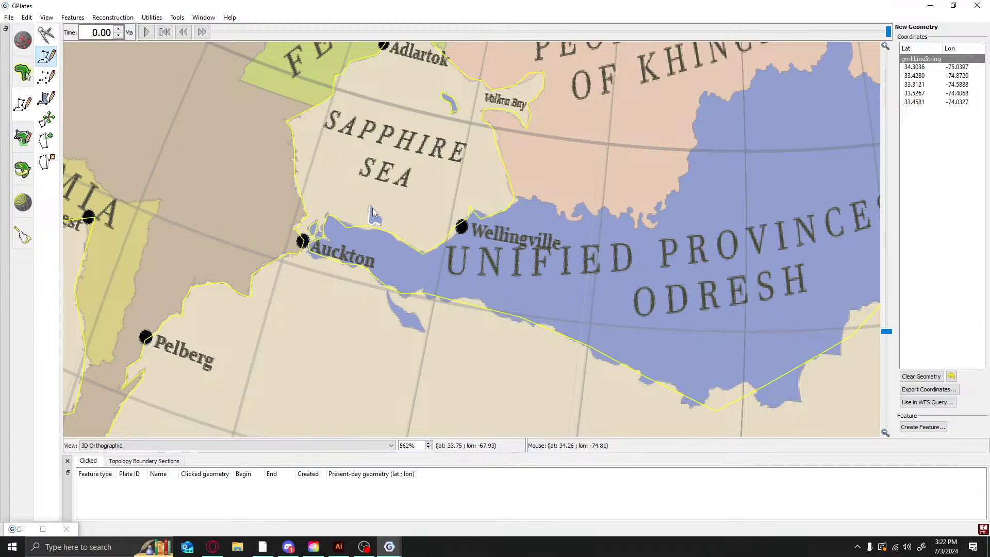
pyautogui.click(373, 212)
# Create an UnclassifiedFeature from the Sapphire Sea island outline in New Feature Collection
pyautogui.click(924, 427)
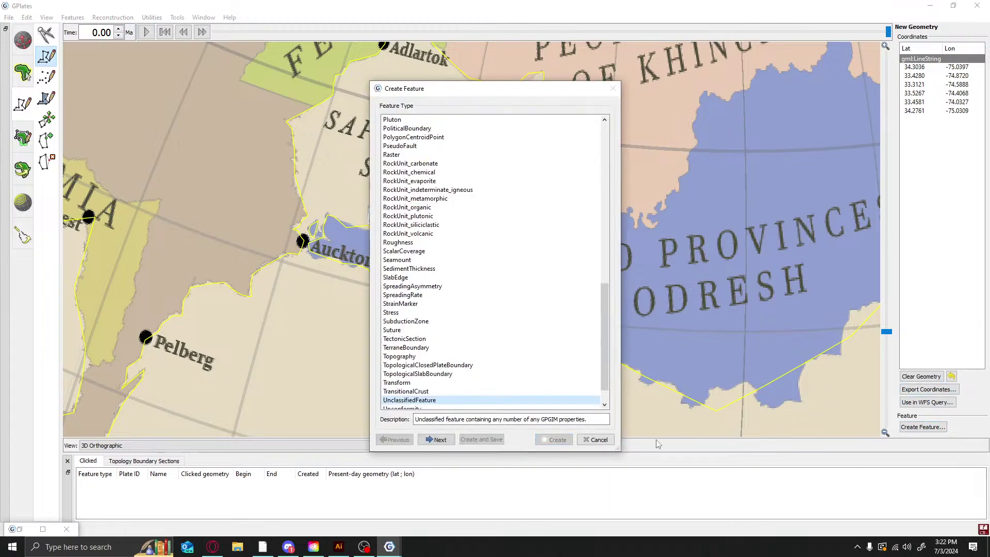
pyautogui.click(437, 439)
pyautogui.click(434, 440)
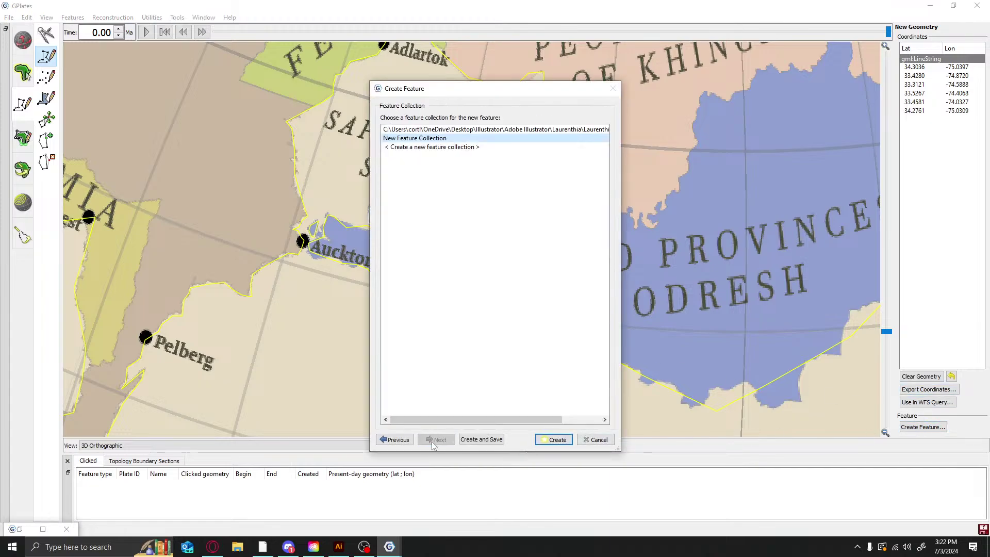
pyautogui.click(570, 438)
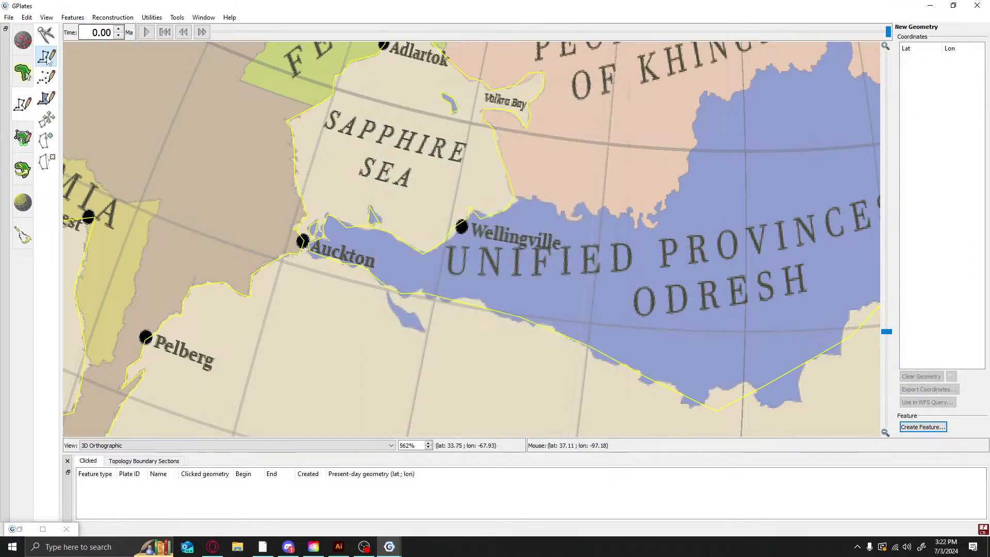
# Trace a polyline around the elongated blue island off the south coast, southeast of Auckton, back to its starting point
pyautogui.click(386, 293)
pyautogui.click(396, 319)
pyautogui.click(403, 328)
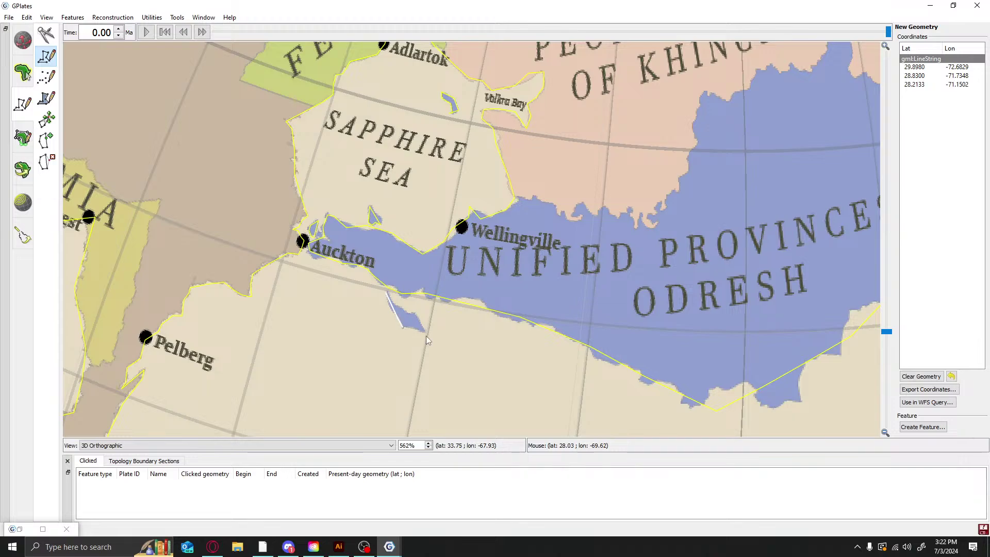
pyautogui.click(426, 334)
pyautogui.click(416, 312)
pyautogui.click(406, 311)
pyautogui.click(401, 307)
pyautogui.click(395, 308)
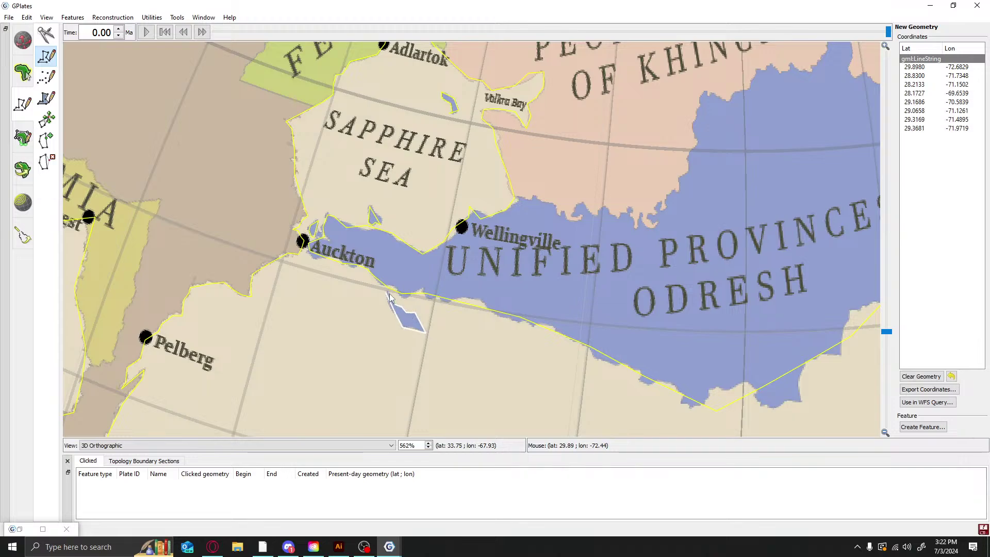
pyautogui.click(386, 293)
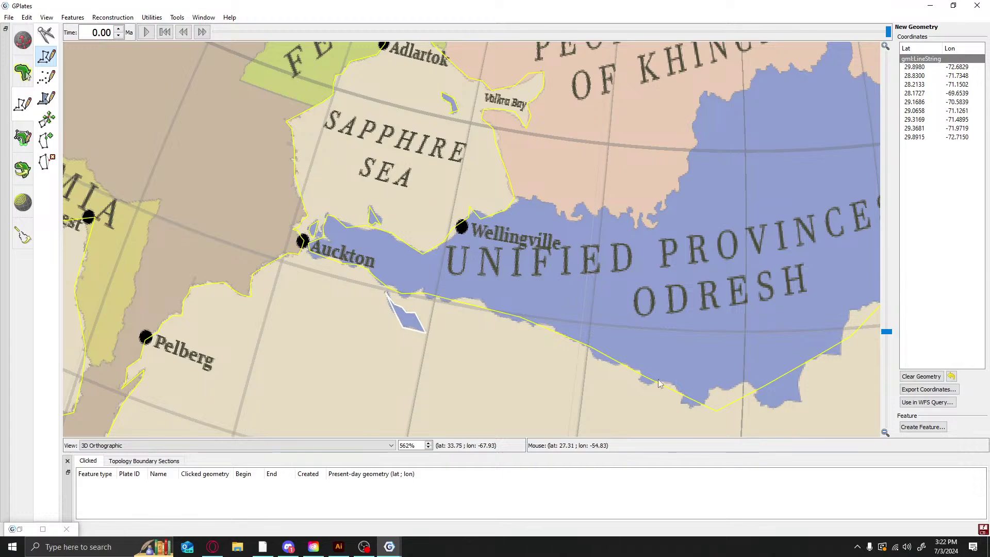
# Create an UnclassifiedFeature from the island outline southeast of Auckton in New Feature Collection
pyautogui.click(922, 427)
pyautogui.click(438, 440)
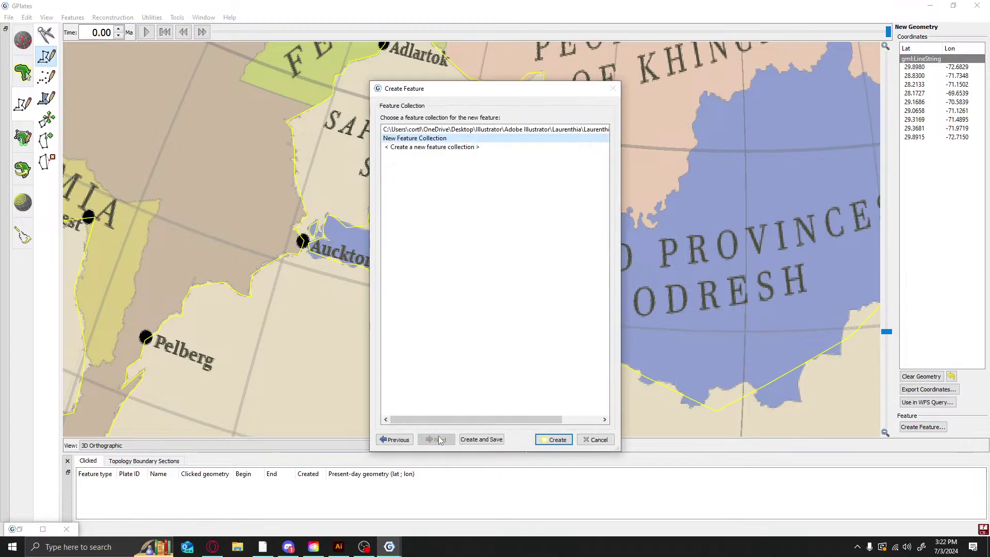
pyautogui.click(554, 439)
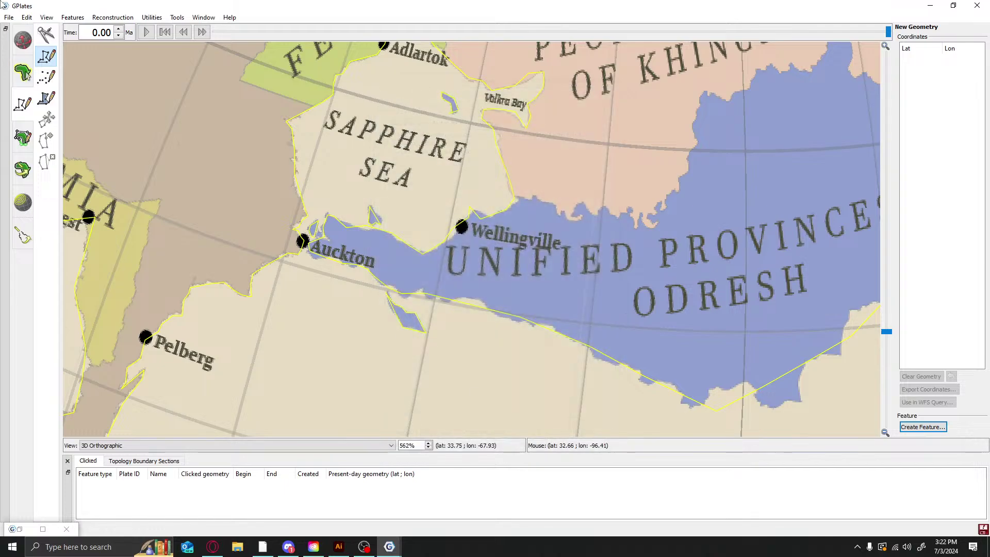
# Trace a closed polyline around the southern of the two small blue islands south of Eastshire
pyautogui.click(23, 43)
pyautogui.moveTo(566, 300); pyautogui.dragTo(306, 195)
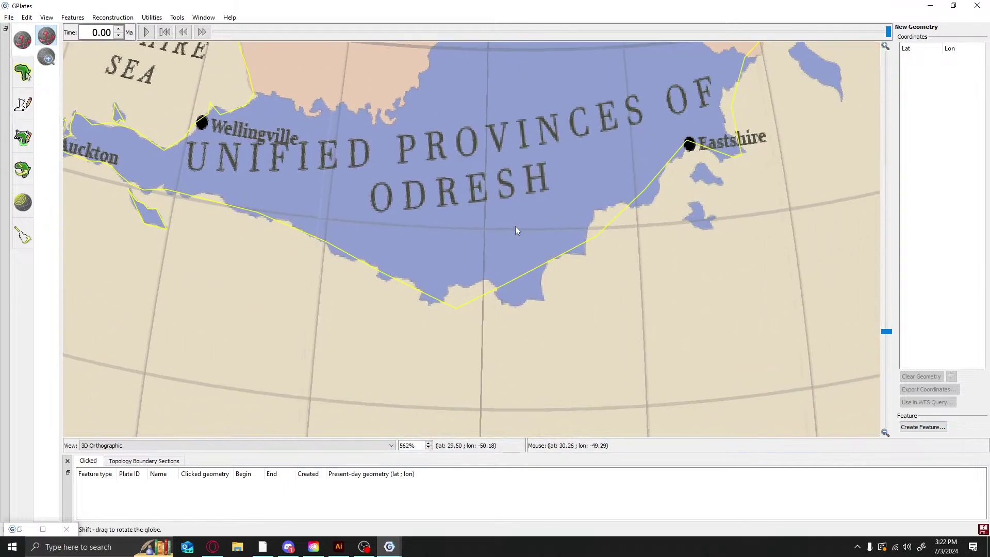
pyautogui.moveTo(580, 216); pyautogui.dragTo(371, 298)
pyautogui.scroll(2, 669, 240)
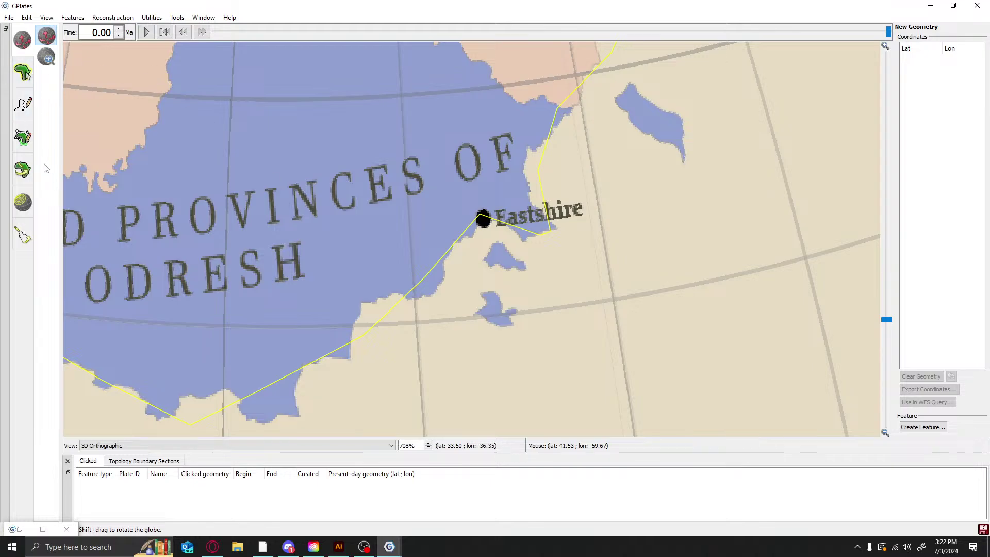
pyautogui.click(22, 105)
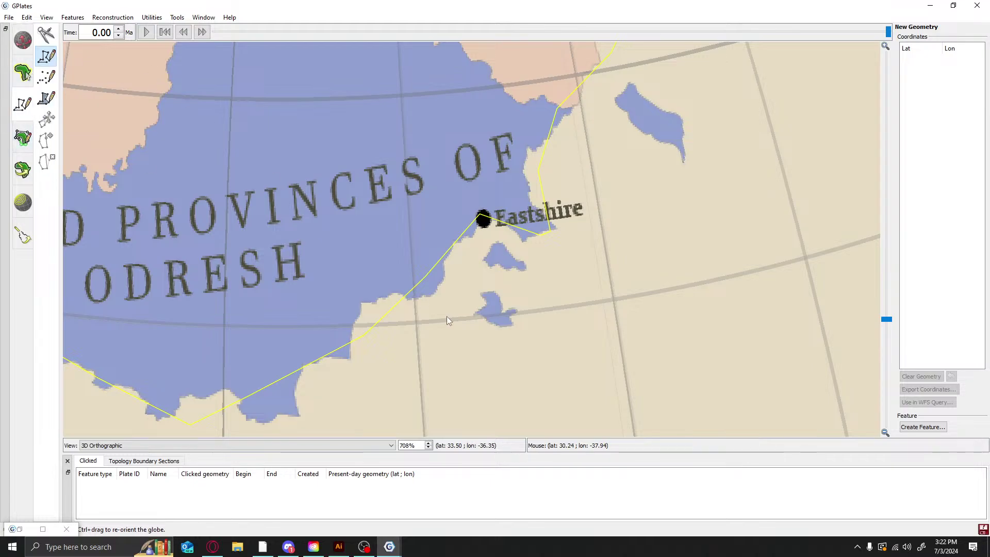
pyautogui.click(480, 295)
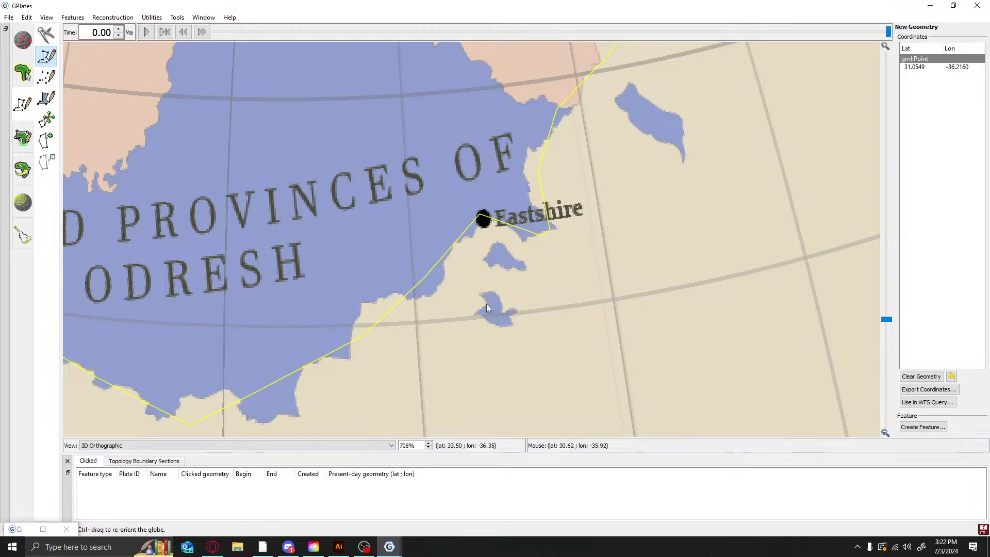
pyautogui.click(487, 305)
pyautogui.click(474, 314)
pyautogui.click(481, 316)
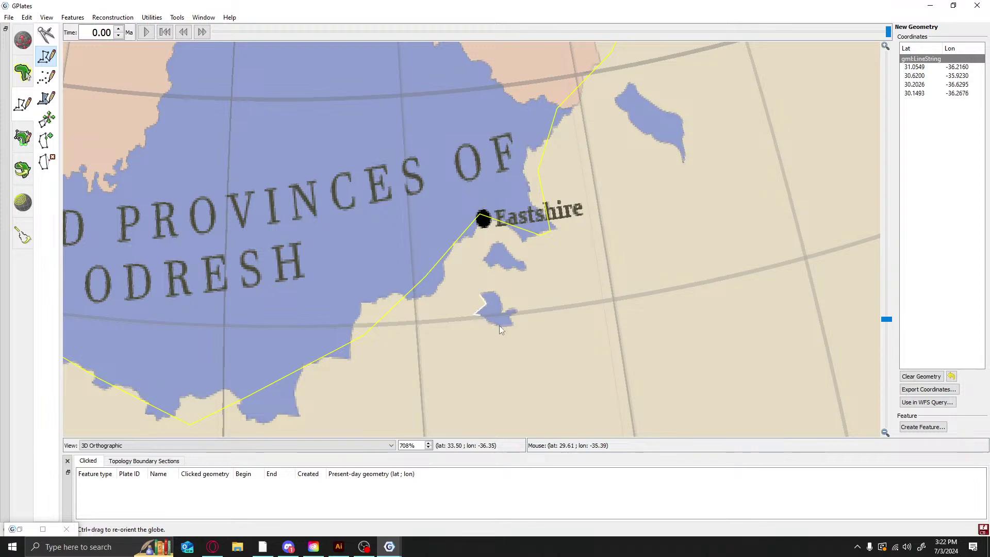
pyautogui.click(491, 324)
pyautogui.click(498, 327)
pyautogui.click(512, 327)
pyautogui.click(514, 314)
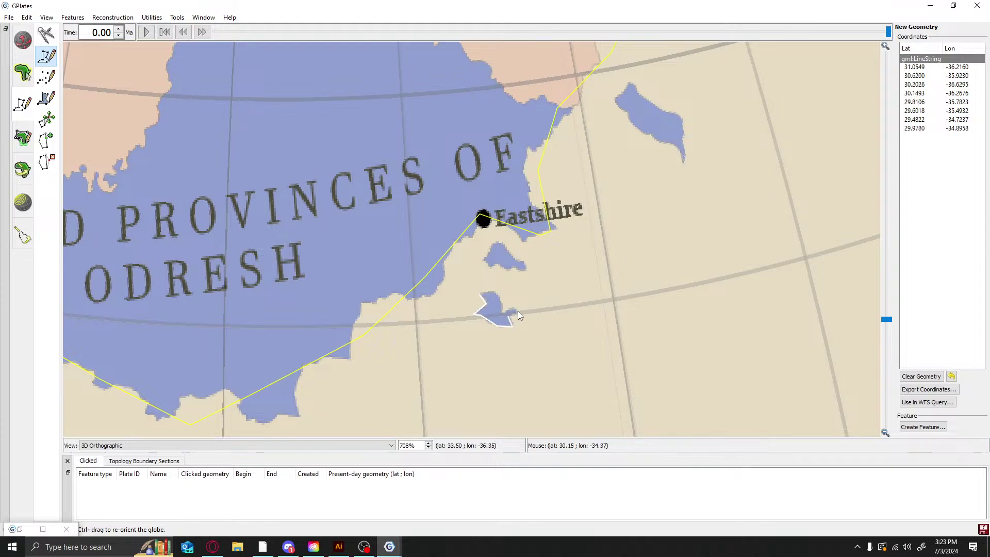
pyautogui.click(518, 311)
pyautogui.click(515, 307)
pyautogui.click(501, 310)
pyautogui.click(495, 292)
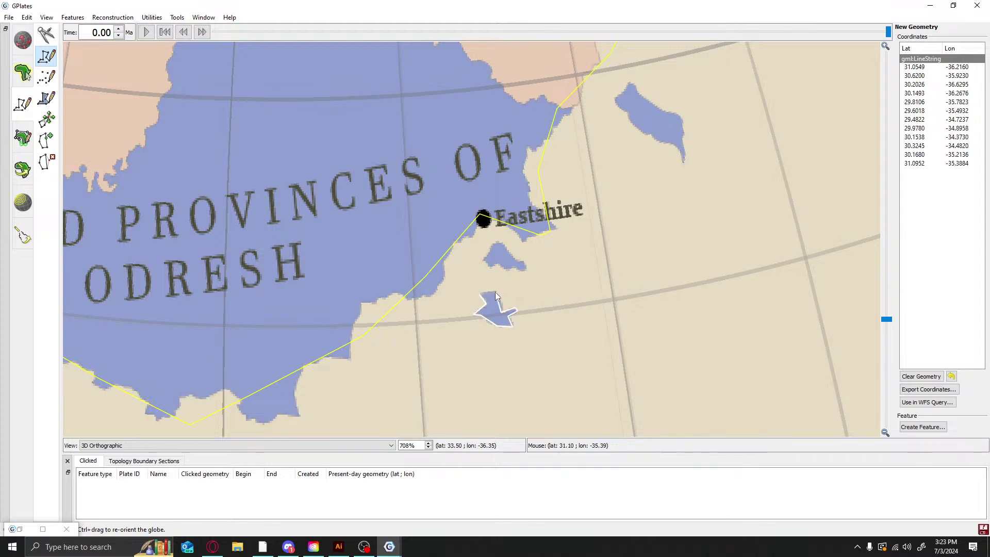
pyautogui.click(480, 292)
# Create an UnclassifiedFeature from the southern Eastshire island outline in New Feature Collection
pyautogui.click(919, 428)
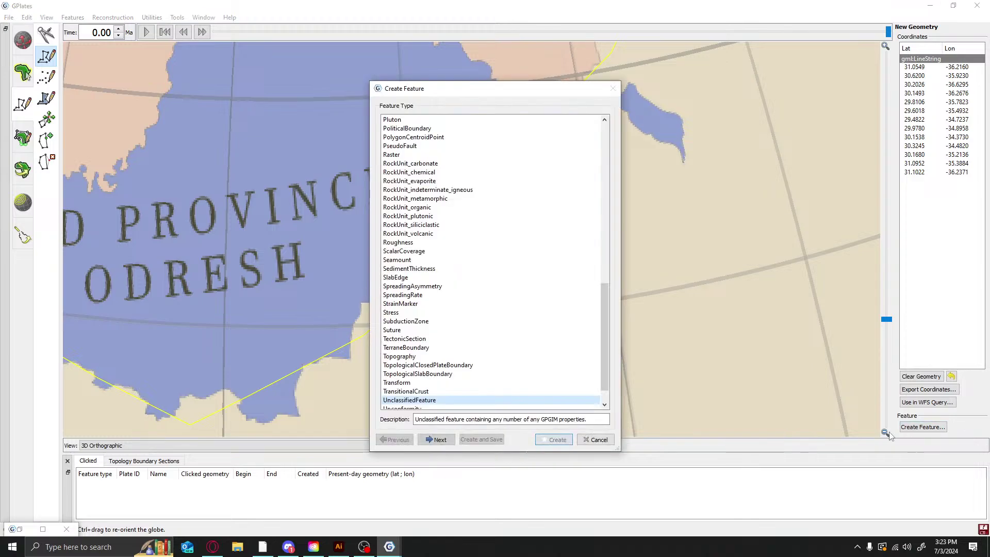
pyautogui.click(446, 442)
pyautogui.click(446, 442)
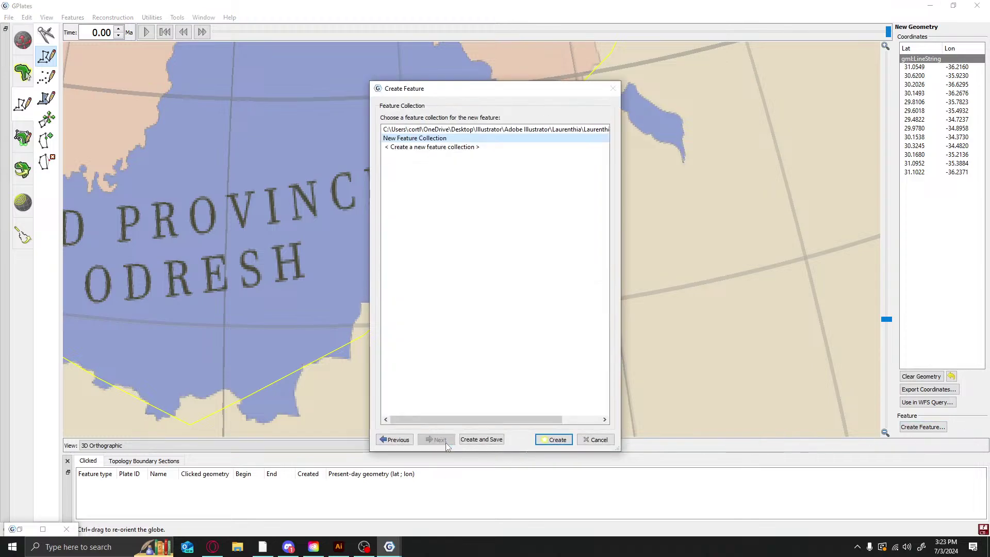
pyautogui.click(564, 439)
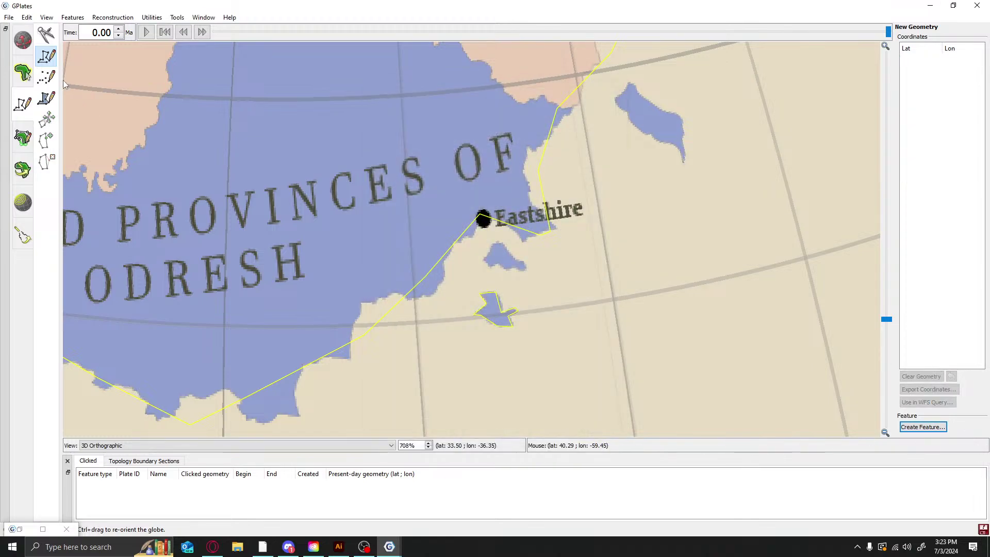
# Trace a closed polyline around the northern small blue island, just below Eastshire
pyautogui.click(486, 264)
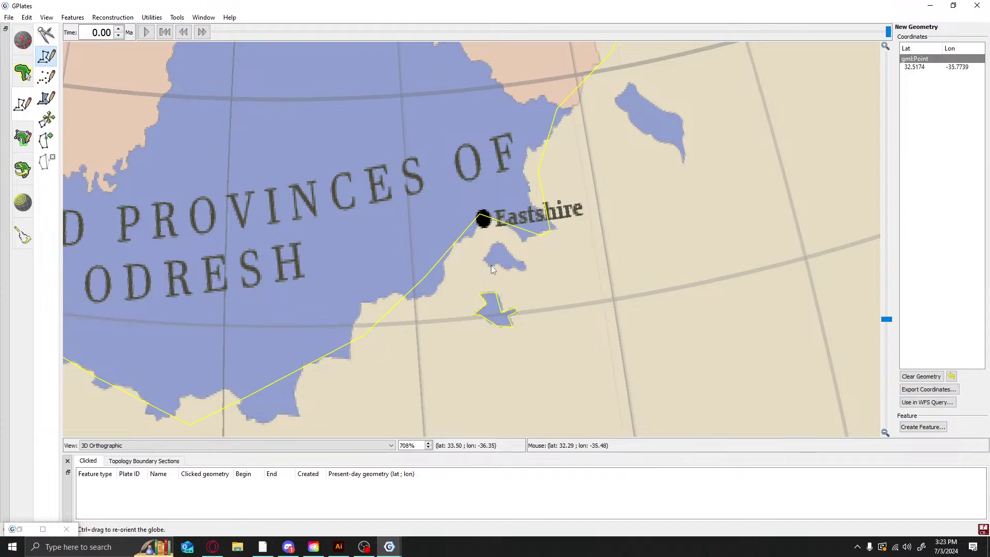
pyautogui.click(491, 265)
pyautogui.click(496, 265)
pyautogui.click(508, 268)
pyautogui.click(514, 266)
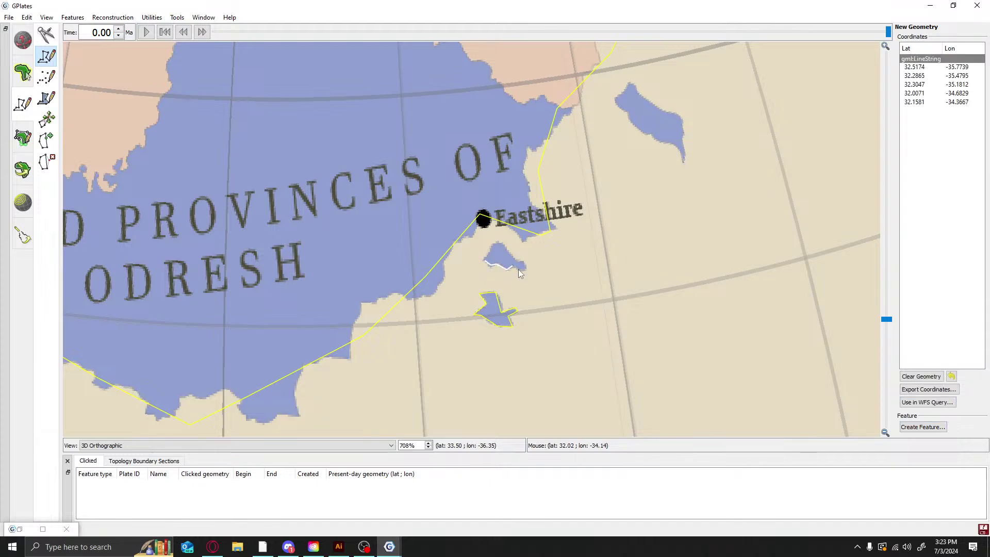
pyautogui.click(518, 268)
pyautogui.click(524, 269)
pyautogui.click(527, 267)
pyautogui.click(524, 263)
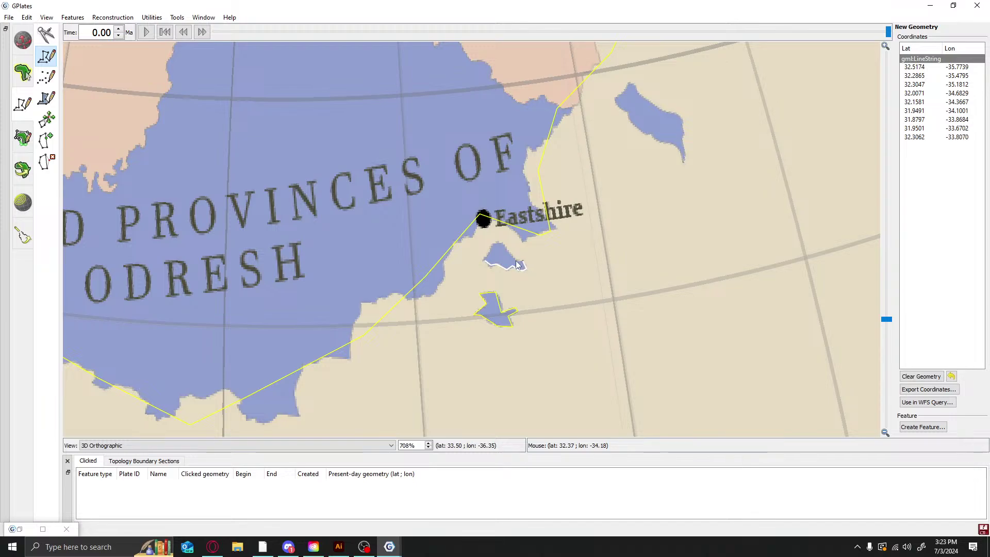
pyautogui.click(517, 261)
pyautogui.click(499, 245)
pyautogui.click(495, 248)
pyautogui.click(493, 252)
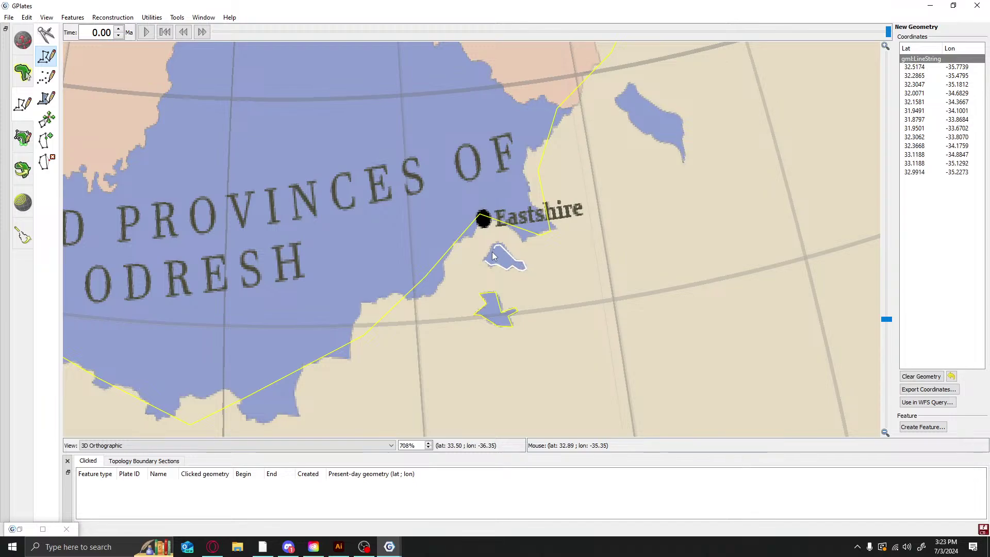
pyautogui.click(489, 255)
pyautogui.click(486, 262)
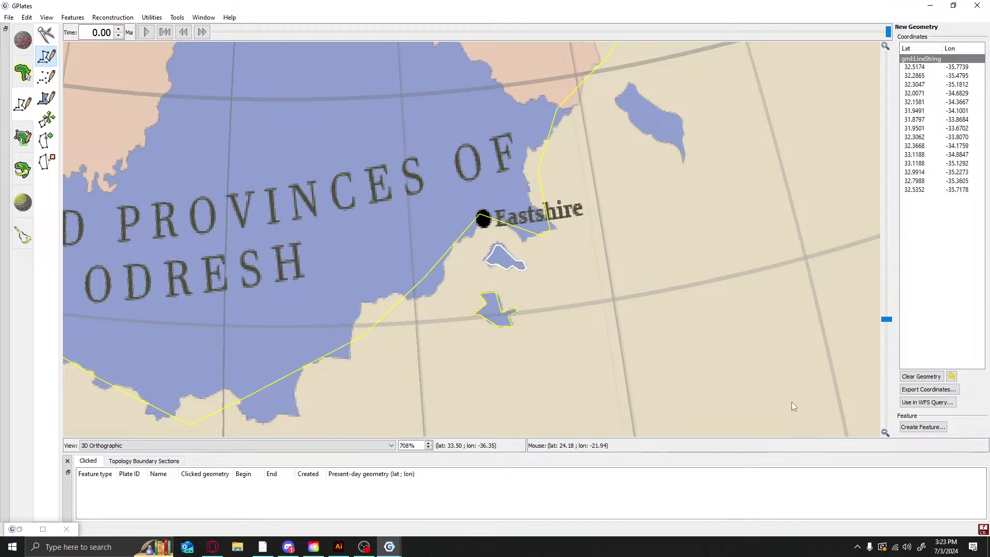
# Create an UnclassifiedFeature from the outline of the island just below Eastshire in New Feature Collection
pyautogui.click(913, 427)
pyautogui.click(456, 442)
pyautogui.click(456, 441)
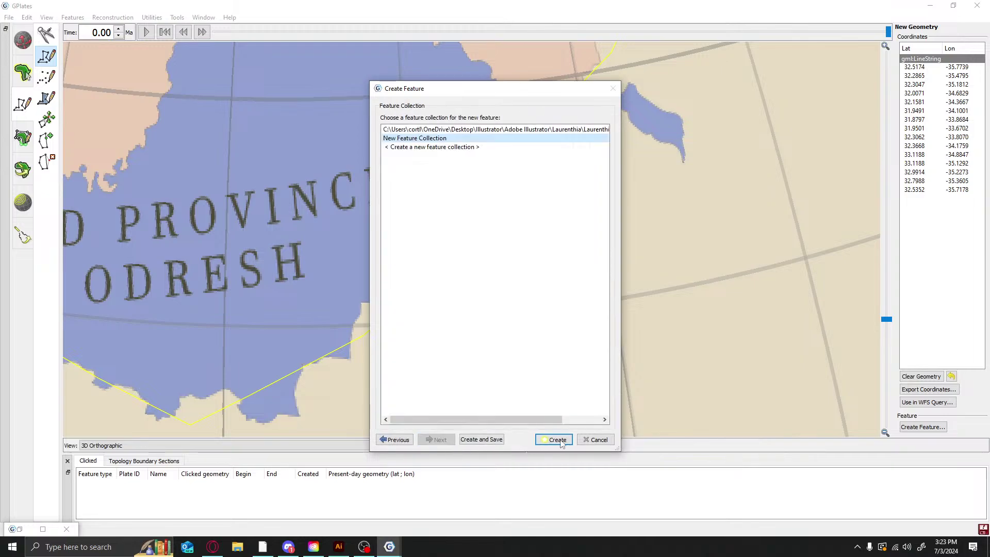
pyautogui.click(557, 439)
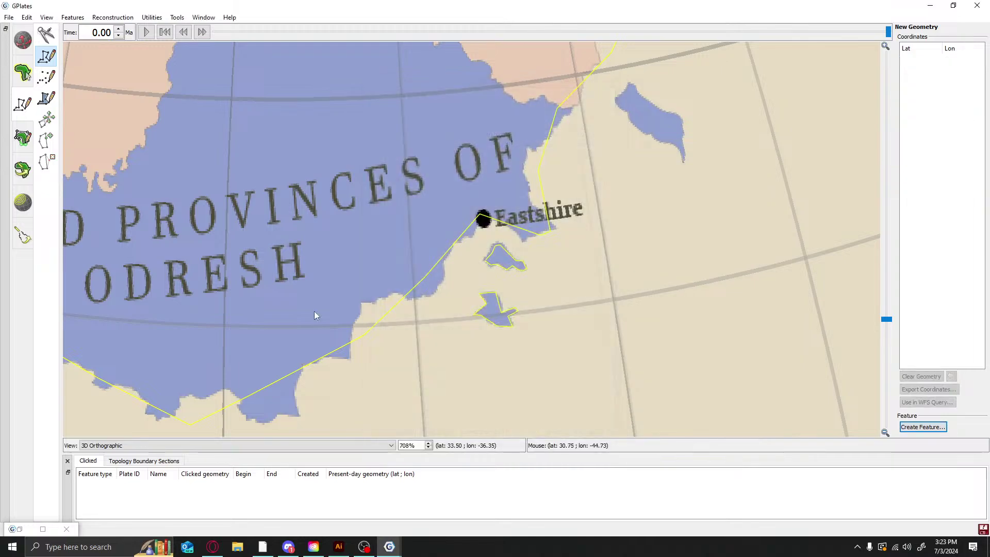
# Trace a closed polyline around the elongated blue island northeast of Eastshire
pyautogui.click(24, 31)
pyautogui.moveTo(716, 278); pyautogui.dragTo(389, 443)
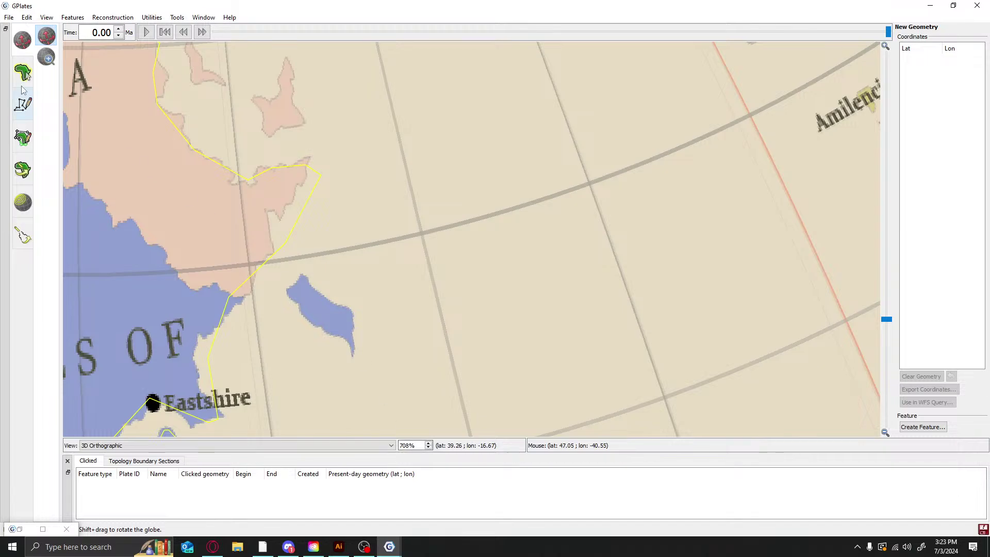
pyautogui.click(29, 102)
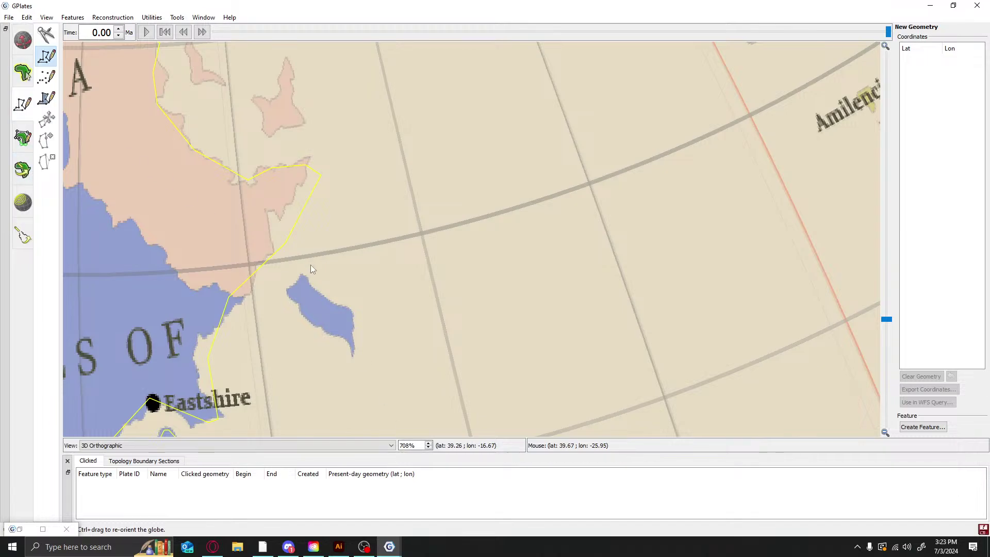
pyautogui.click(287, 292)
pyautogui.click(294, 301)
pyautogui.click(299, 303)
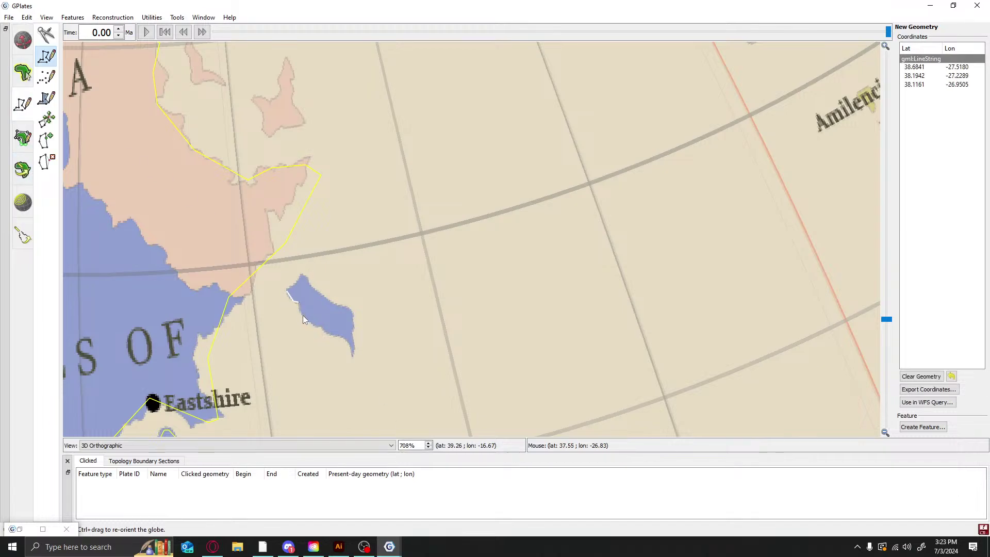
pyautogui.click(311, 323)
pyautogui.click(325, 330)
pyautogui.click(331, 335)
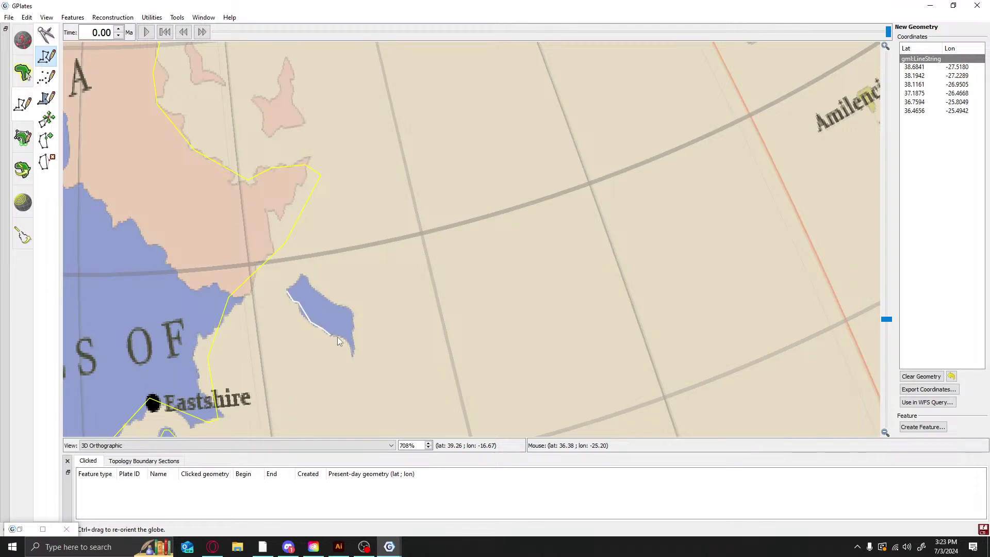
pyautogui.click(346, 340)
pyautogui.click(353, 358)
pyautogui.click(354, 350)
pyautogui.click(352, 332)
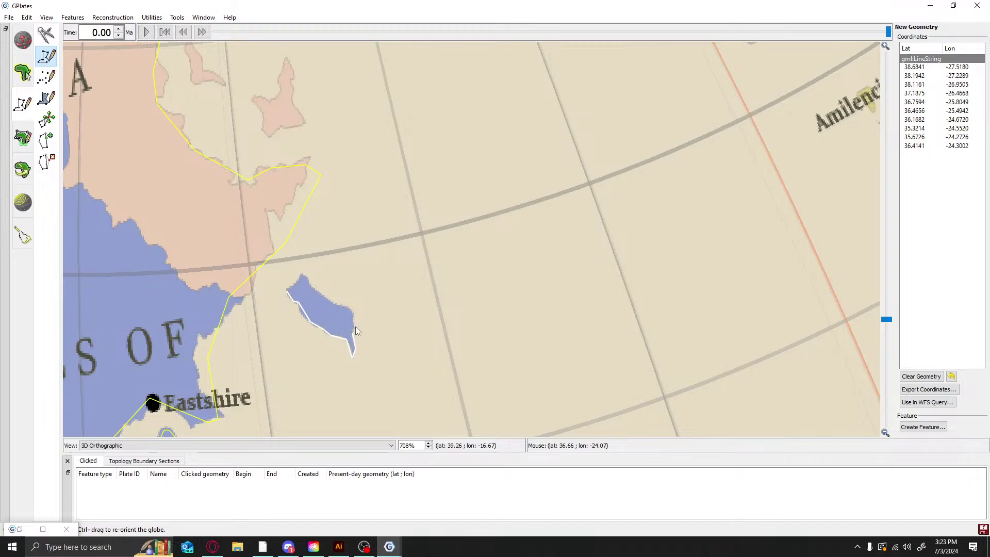
pyautogui.click(355, 326)
pyautogui.click(354, 322)
pyautogui.click(351, 307)
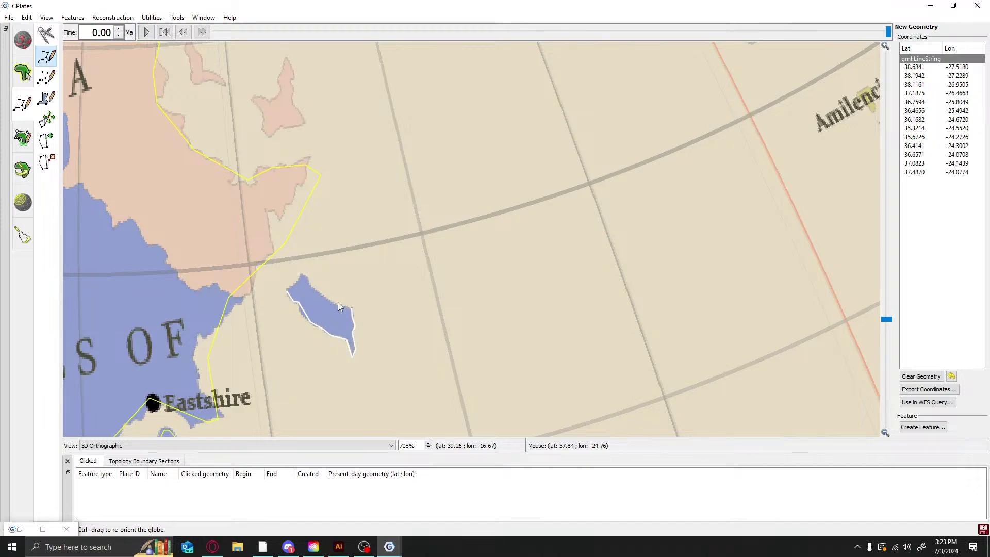
pyautogui.click(338, 308)
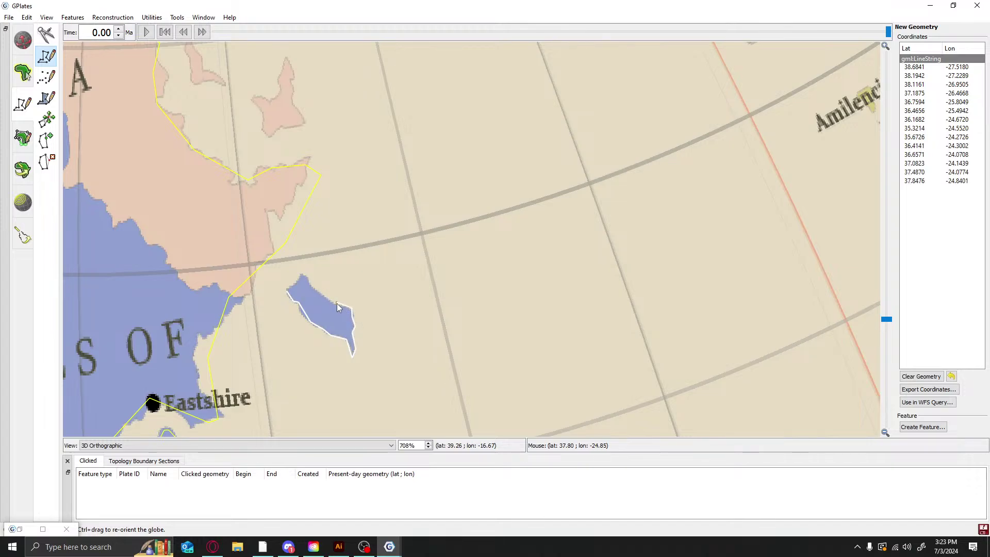
pyautogui.click(310, 286)
pyautogui.click(306, 277)
pyautogui.click(303, 278)
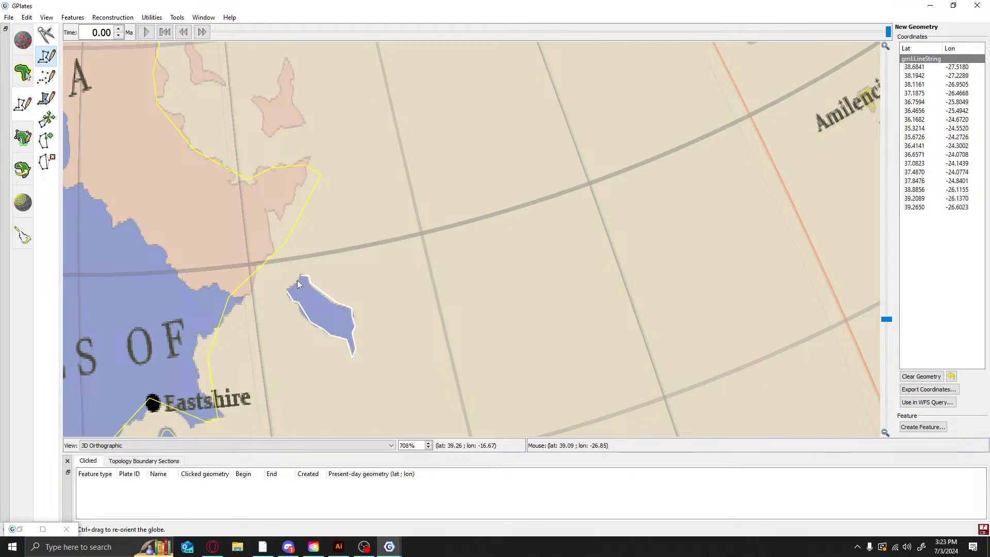
pyautogui.click(297, 280)
pyautogui.click(286, 289)
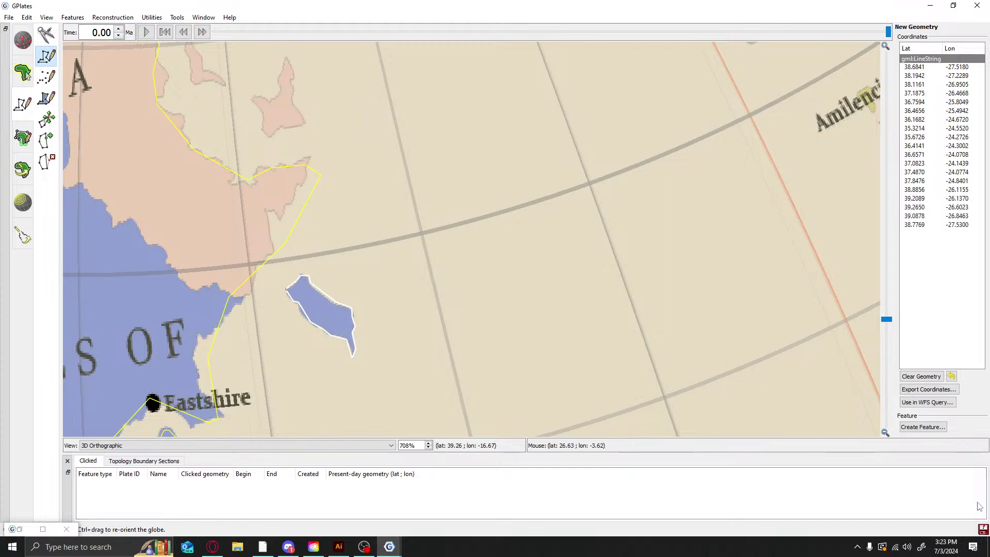
# Create an UnclassifiedFeature from the outline of the island northeast of Eastshire in New Feature Collection
pyautogui.click(922, 426)
pyautogui.click(436, 439)
pyautogui.click(436, 439)
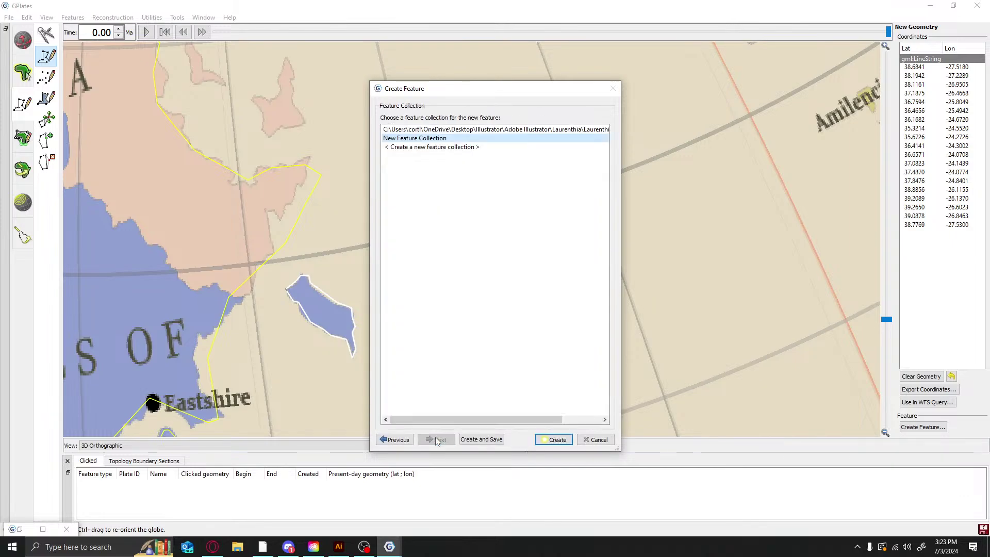
pyautogui.click(553, 440)
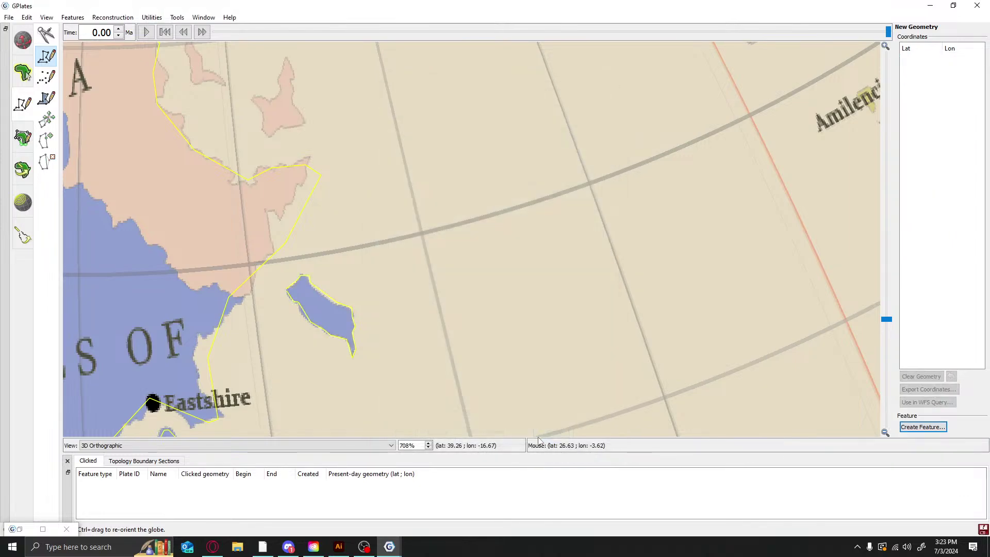
# Trace a closed polyline around the western of the two pink islands southeast of Bissastadt
pyautogui.click(23, 40)
pyautogui.moveTo(552, 181); pyautogui.dragTo(719, 389)
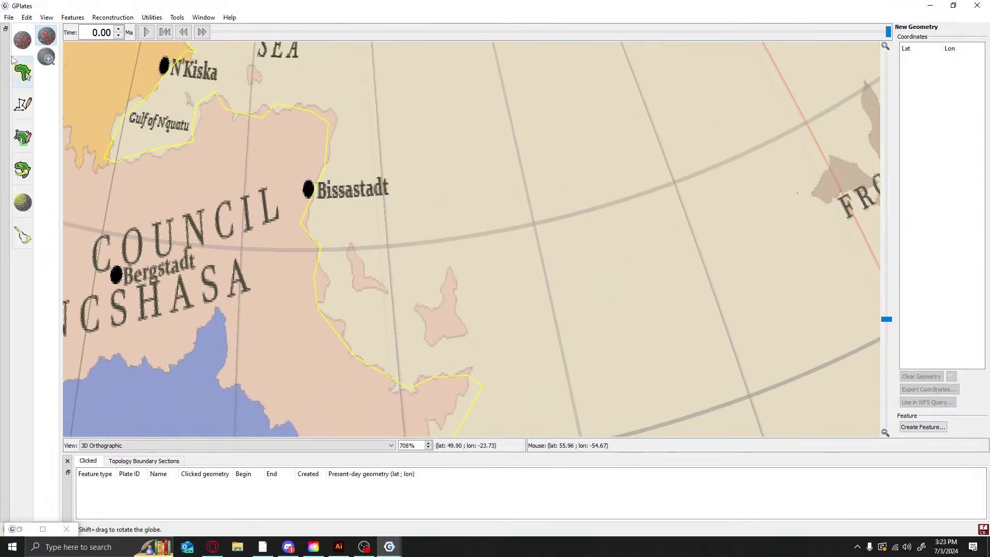
pyautogui.click(22, 104)
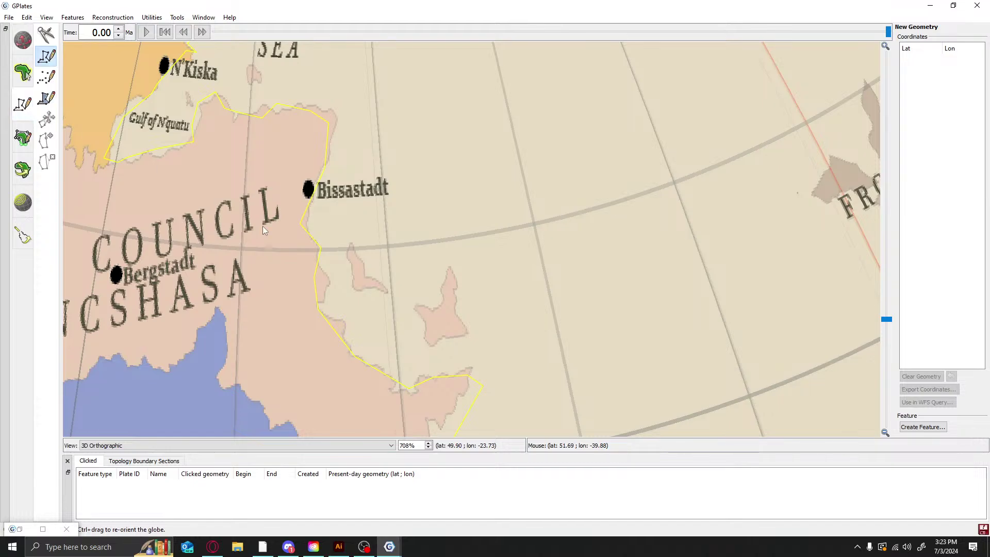
pyautogui.click(343, 254)
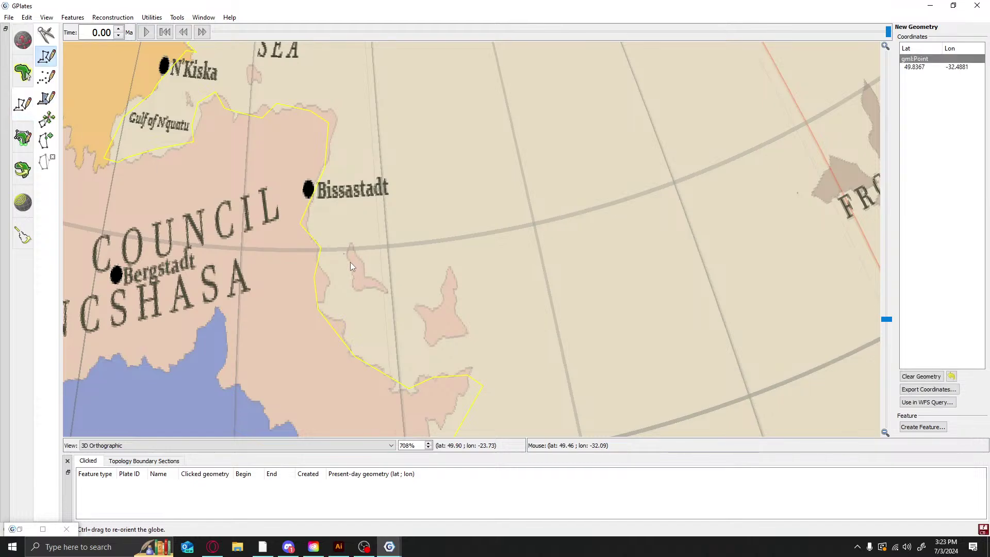
pyautogui.click(350, 262)
pyautogui.click(353, 275)
pyautogui.click(351, 287)
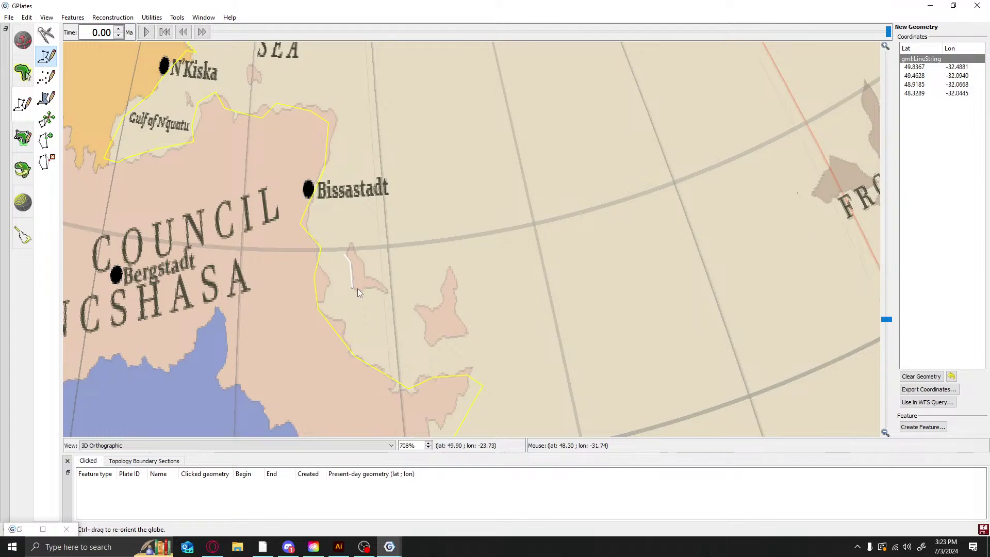
pyautogui.click(361, 290)
pyautogui.click(368, 289)
pyautogui.click(377, 292)
pyautogui.click(390, 297)
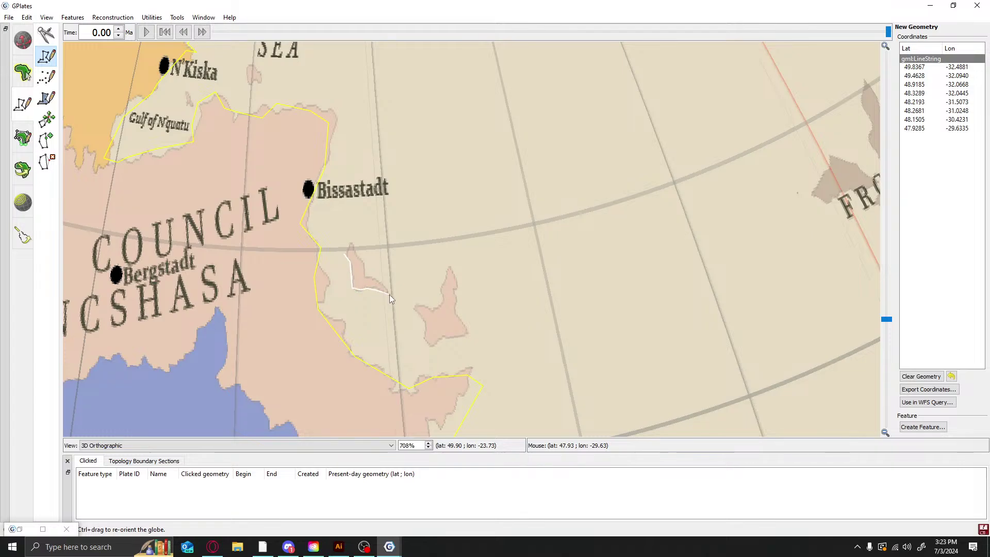
pyautogui.click(375, 278)
pyautogui.click(365, 277)
pyautogui.click(363, 263)
pyautogui.click(355, 251)
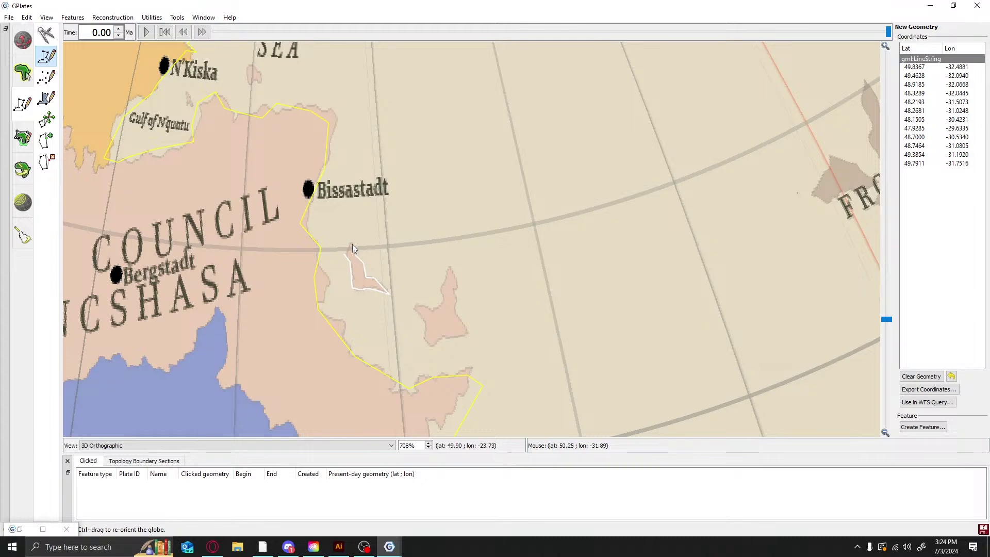
pyautogui.click(352, 245)
pyautogui.click(348, 253)
pyautogui.click(347, 259)
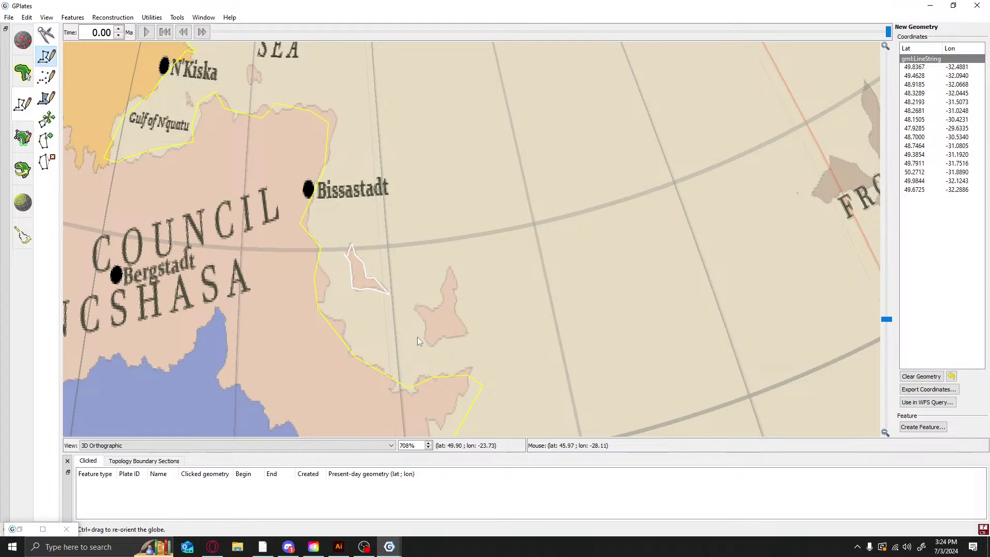
# Create an UnclassifiedFeature from the western Bissastadt island outline in New Feature Collection
pyautogui.click(923, 427)
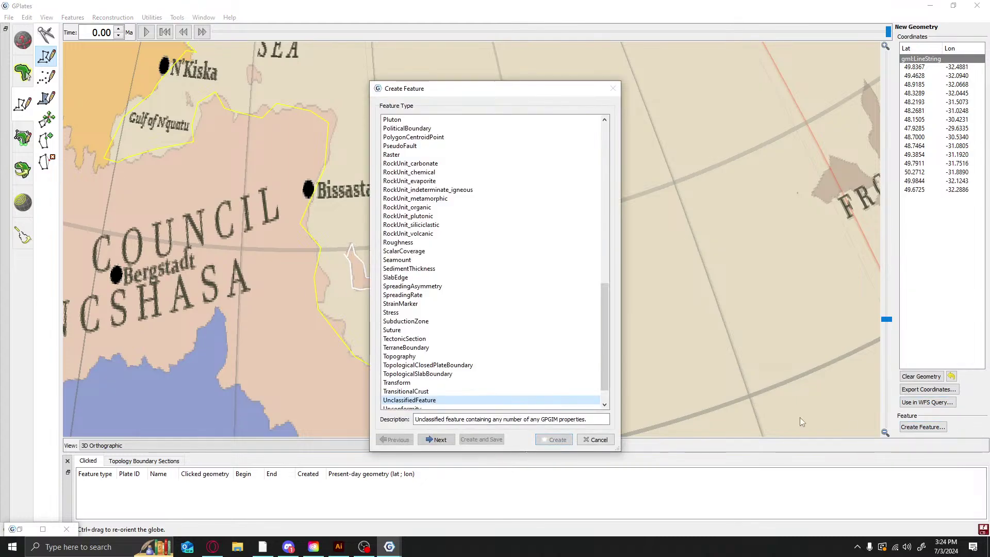
pyautogui.click(437, 440)
pyautogui.click(554, 440)
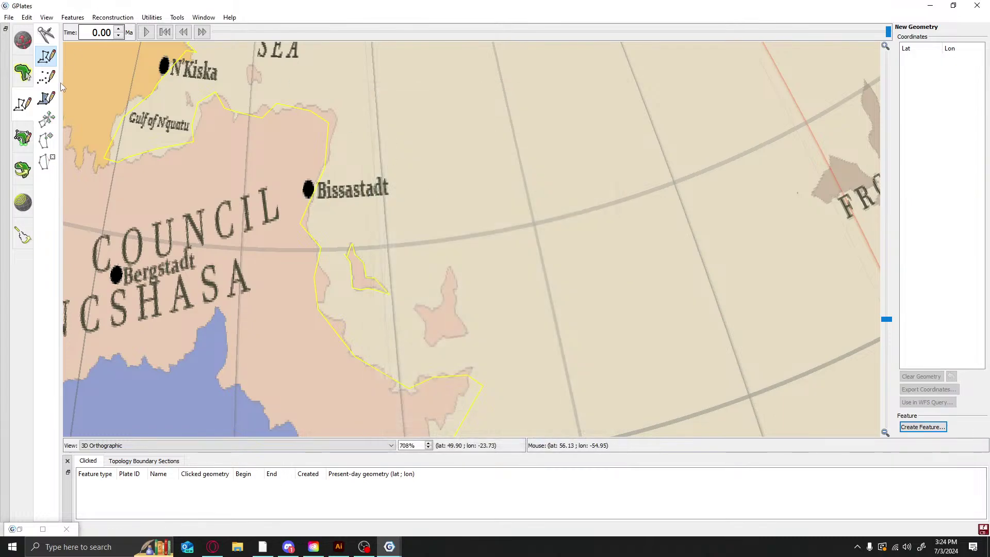
# Trace a closed polyline around the eastern, larger pink island southeast of Bissastadt
pyautogui.click(415, 311)
pyautogui.click(423, 321)
pyautogui.click(426, 338)
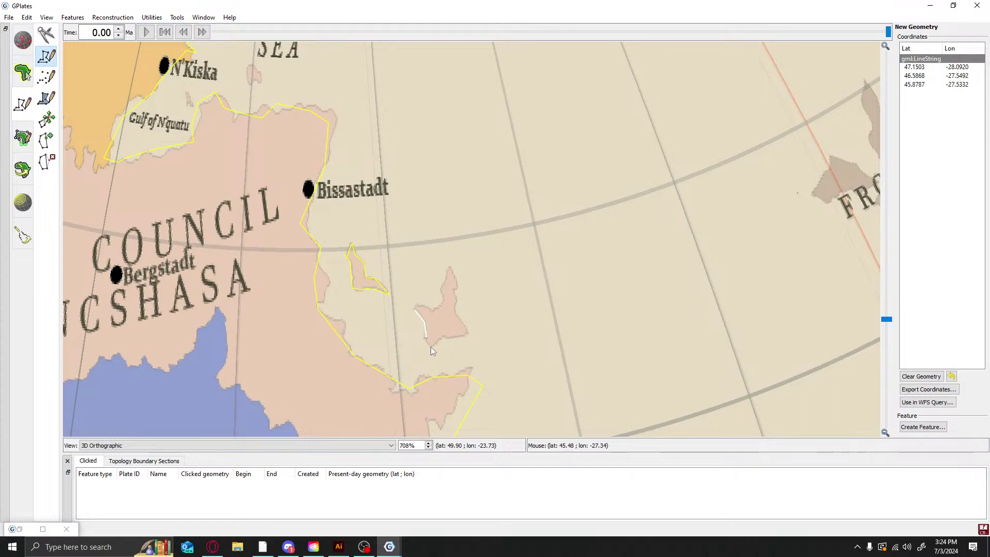
pyautogui.click(432, 346)
pyautogui.click(440, 340)
pyautogui.click(450, 338)
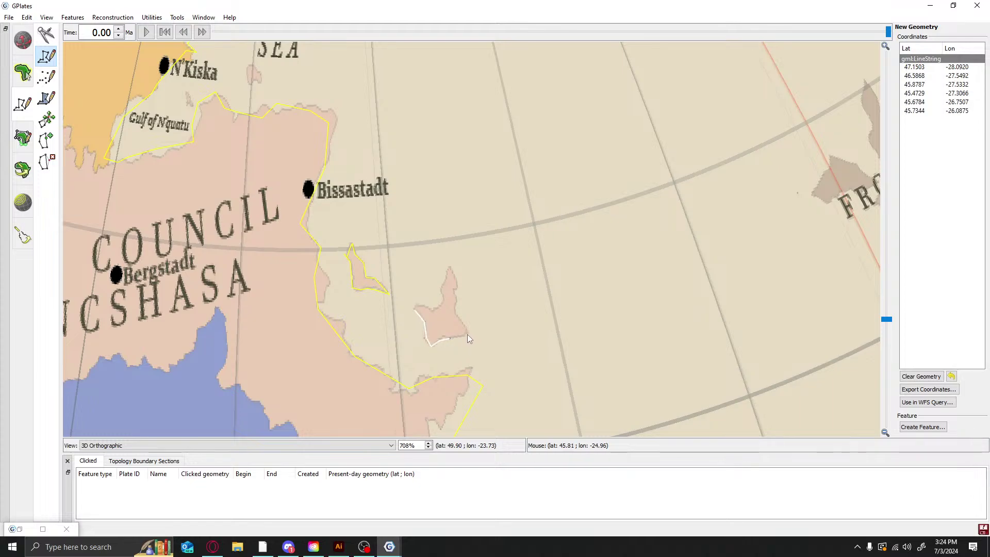
pyautogui.click(467, 335)
pyautogui.click(457, 316)
pyautogui.click(458, 302)
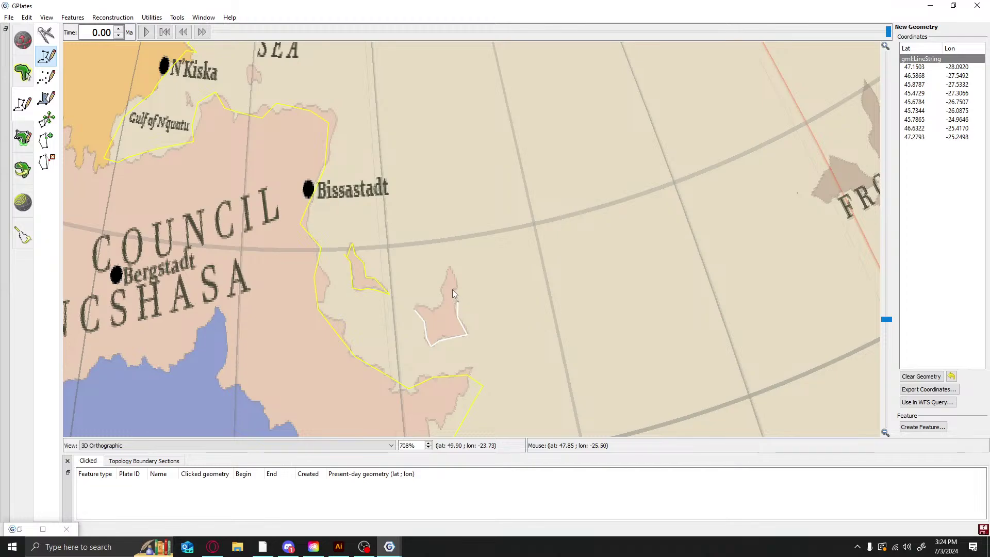
pyautogui.click(452, 290)
pyautogui.click(457, 289)
pyautogui.click(450, 267)
pyautogui.click(444, 278)
pyautogui.click(438, 286)
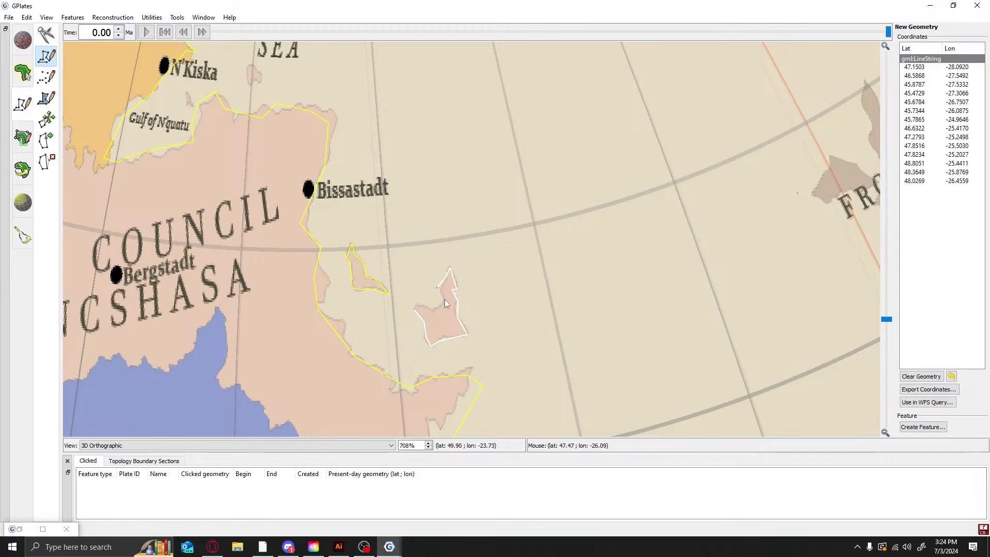
pyautogui.click(445, 300)
pyautogui.click(435, 311)
pyautogui.click(425, 308)
pyautogui.click(417, 307)
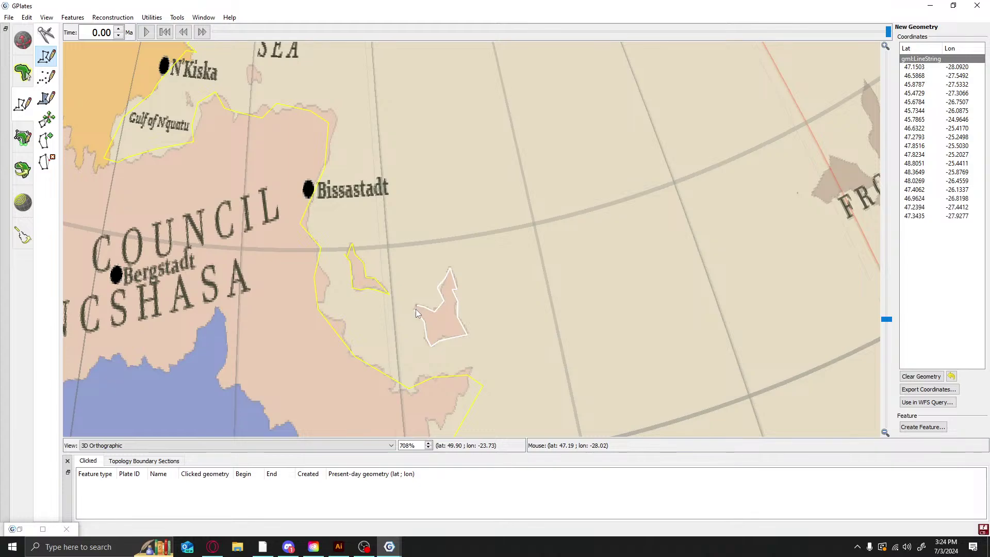
pyautogui.click(416, 309)
# Create an UnclassifiedFeature from the eastern Bissastadt island outline in New Feature Collection
pyautogui.click(922, 427)
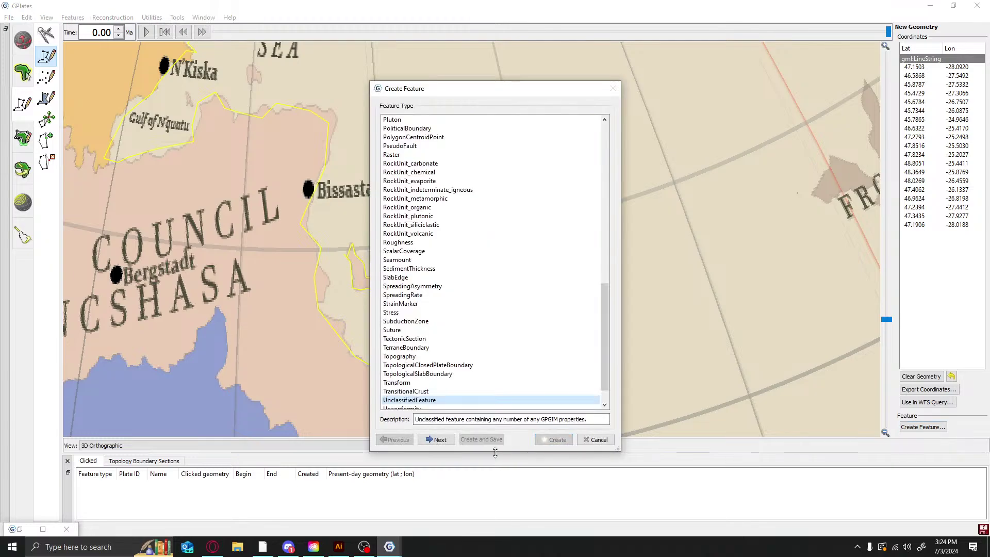
pyautogui.click(437, 440)
pyautogui.click(437, 440)
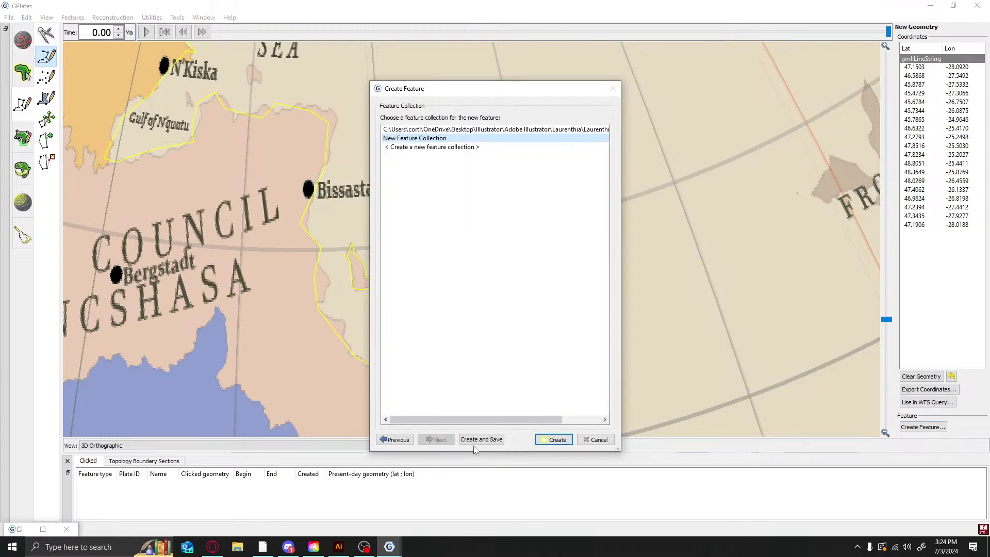
pyautogui.click(555, 439)
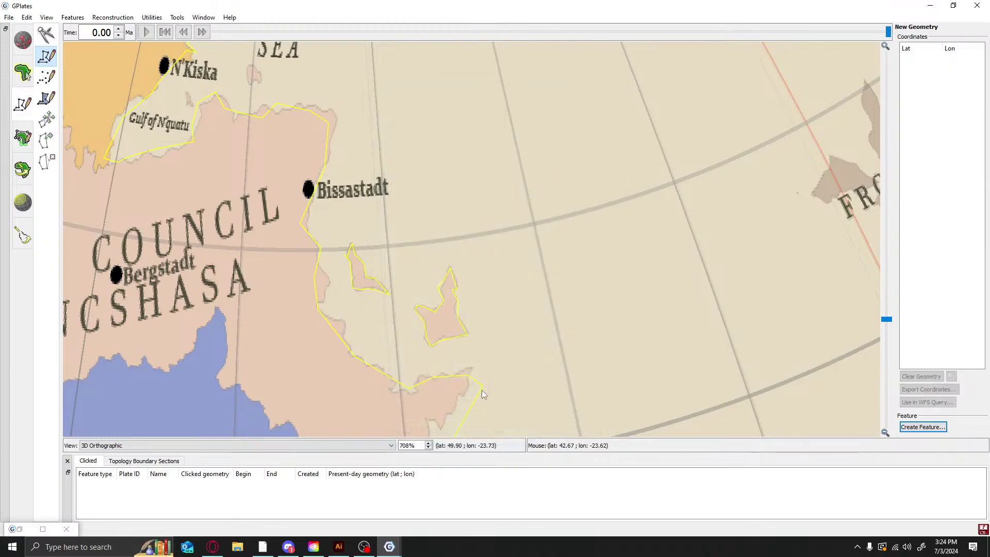
# Trace a polyline around the small pink island in the Asimov Sea, east of N'Kiska
pyautogui.click(22, 44)
pyautogui.moveTo(334, 308); pyautogui.dragTo(505, 508)
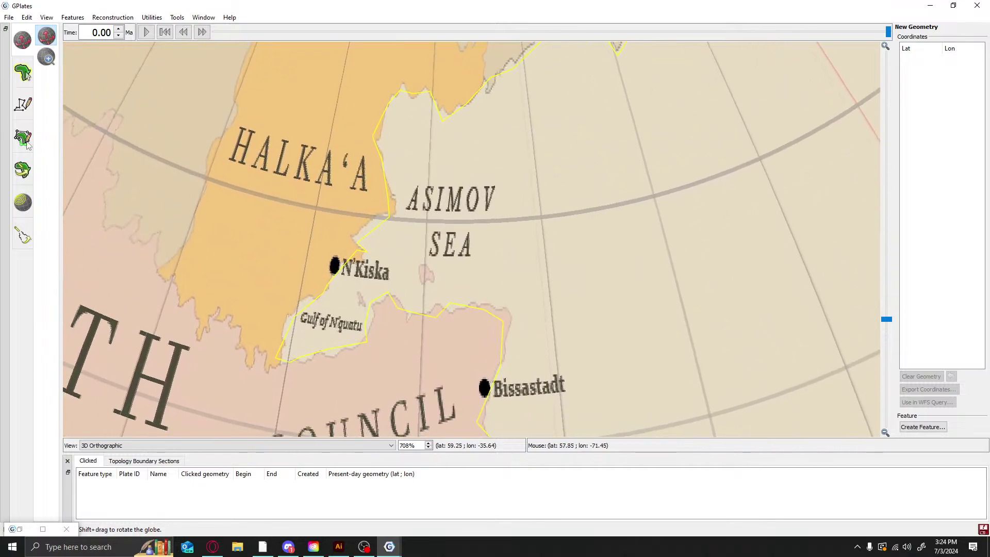
pyautogui.click(23, 105)
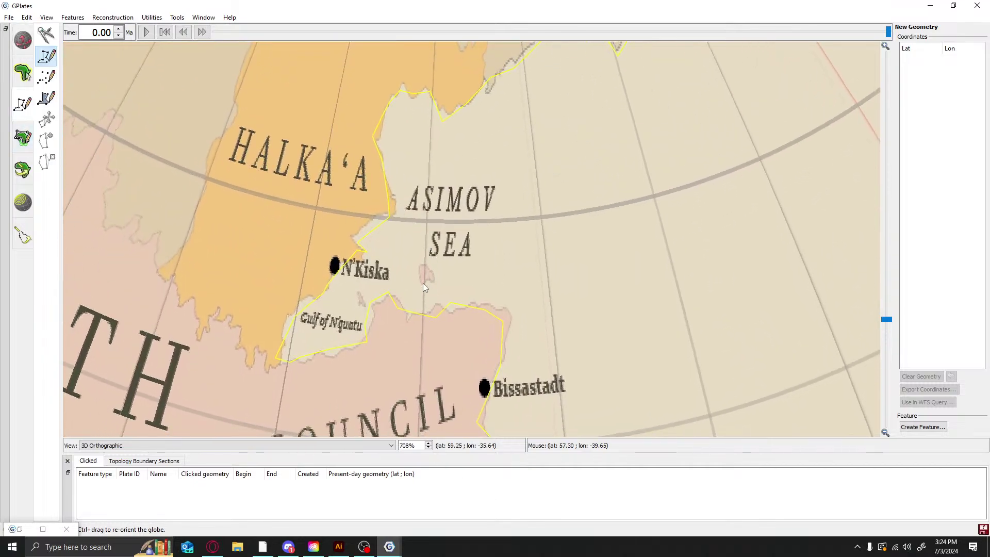
pyautogui.click(428, 280)
pyautogui.click(425, 286)
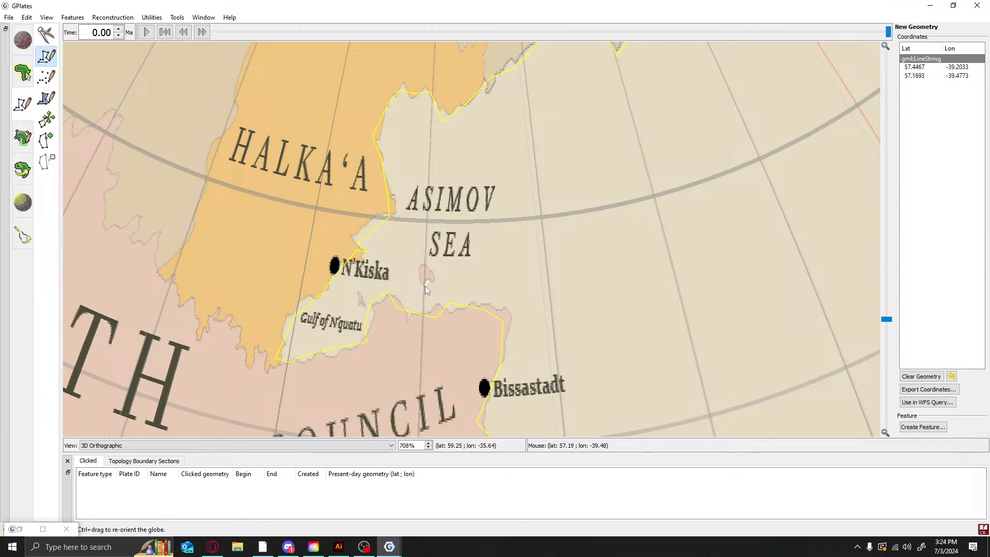
pyautogui.click(422, 280)
pyautogui.click(419, 267)
pyautogui.click(427, 265)
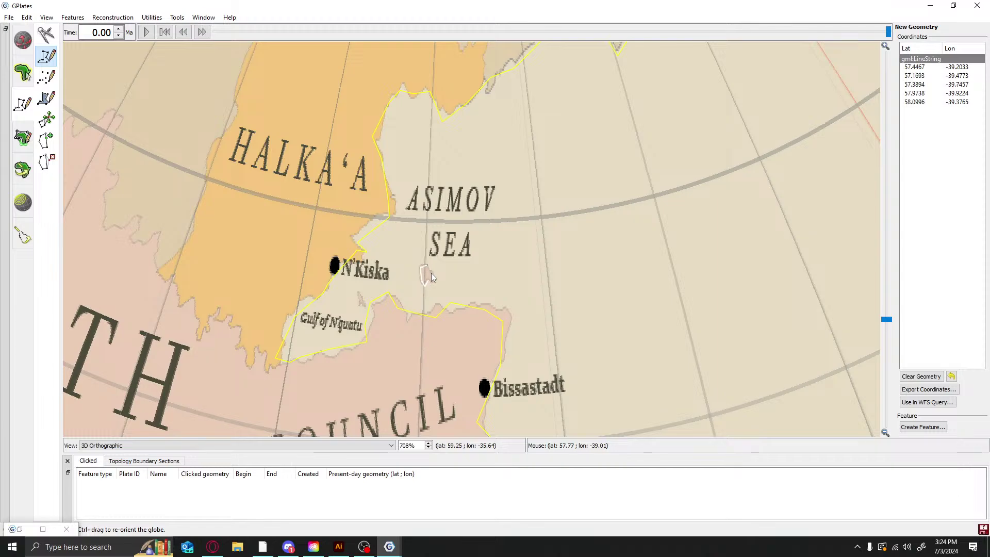
pyautogui.click(431, 273)
pyautogui.click(432, 280)
pyautogui.click(431, 281)
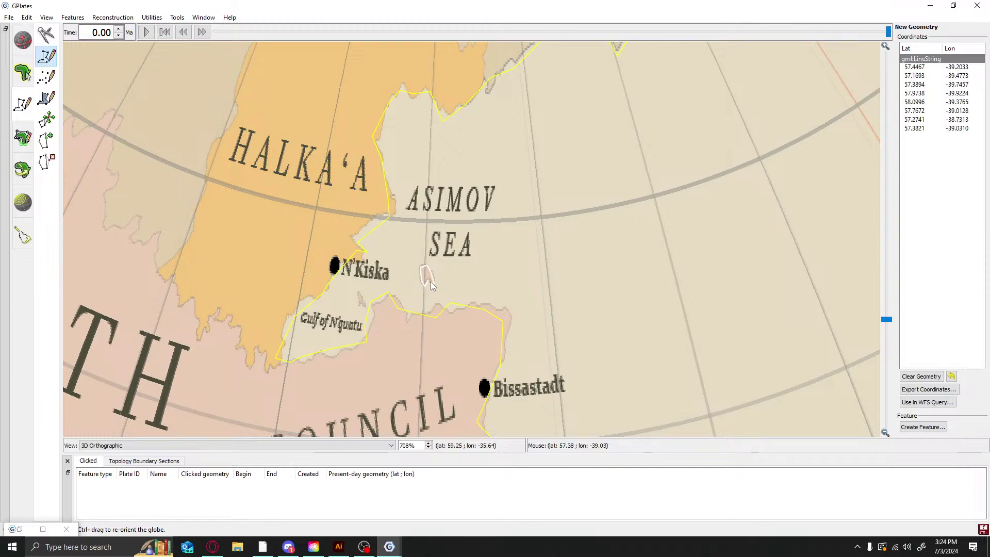
# Create an UnclassifiedFeature from the Asimov Sea island outline in New Feature Collection
pyautogui.click(945, 430)
pyautogui.click(438, 441)
pyautogui.click(438, 441)
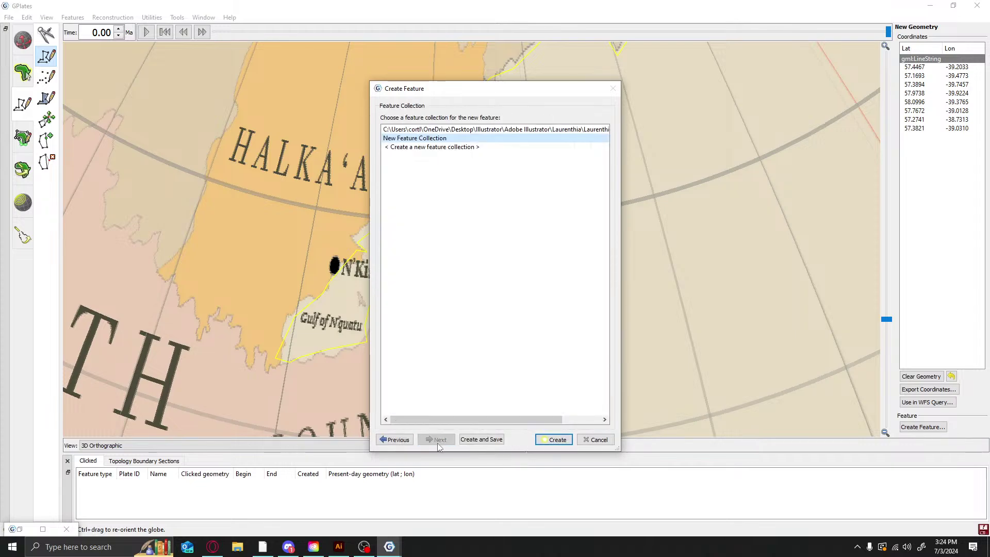
pyautogui.click(538, 443)
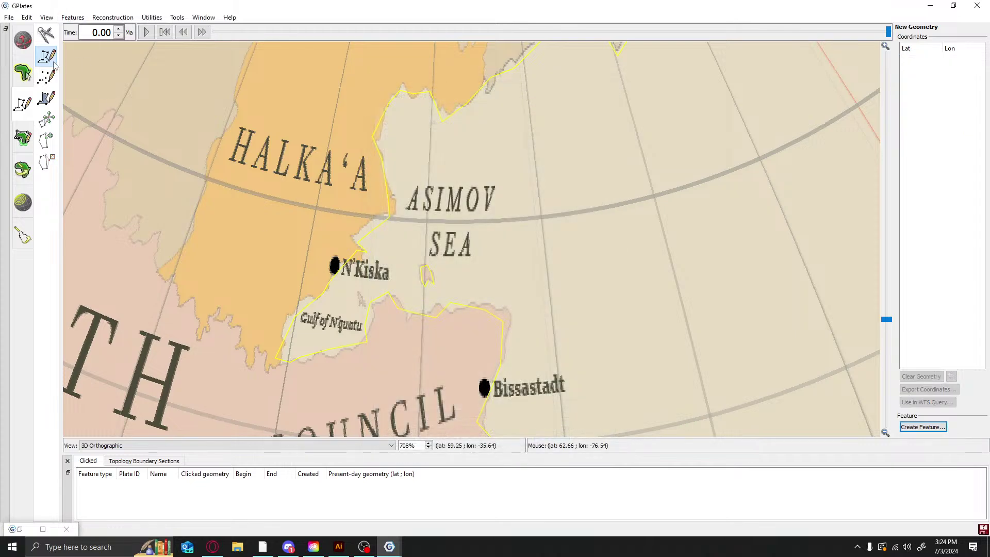
# Trace a polyline around the small island at the mouth of the Gulf of N'quatu, south of N'Kiska
pyautogui.click(359, 307)
pyautogui.click(359, 291)
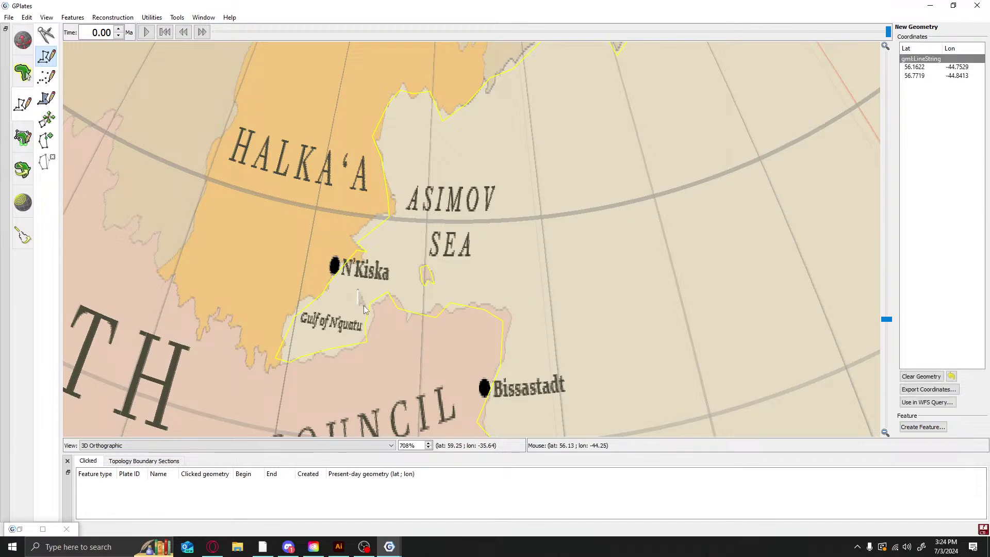
pyautogui.click(365, 307)
pyautogui.click(363, 309)
pyautogui.click(362, 302)
pyautogui.click(360, 301)
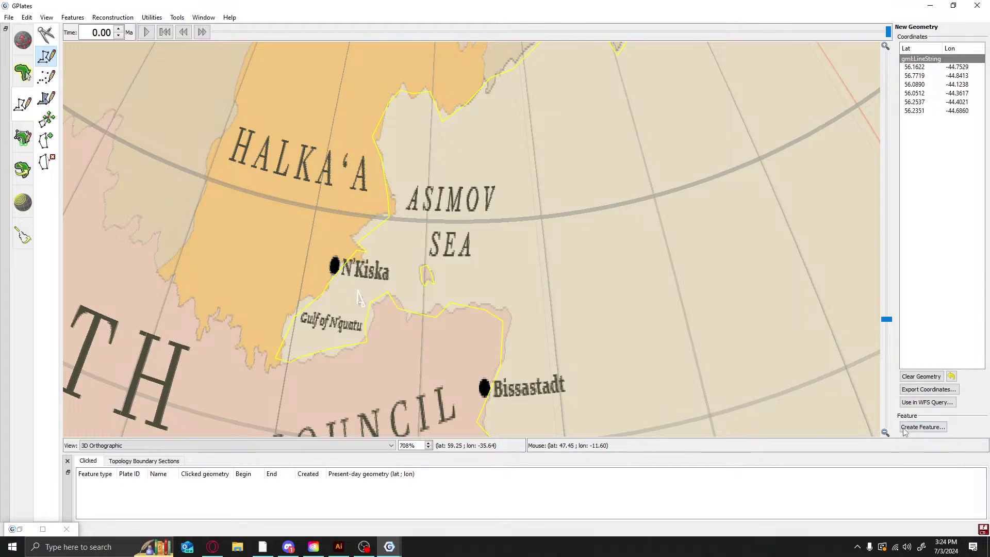
# Create an UnclassifiedFeature from the Gulf of N'quatu island outline in New Feature Collection
pyautogui.click(923, 427)
pyautogui.click(437, 439)
pyautogui.click(424, 444)
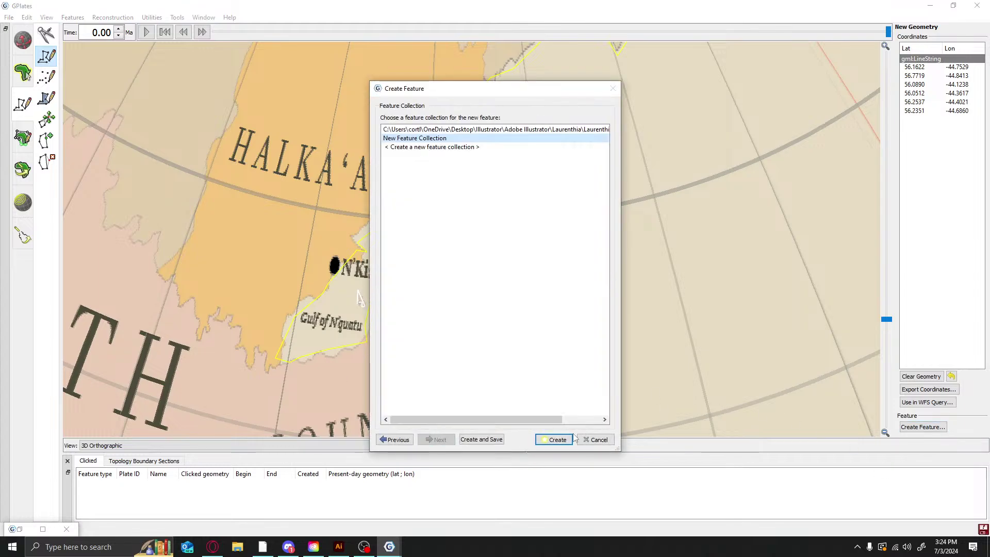
pyautogui.click(555, 439)
# Trace a closed polyline around the small northwestern island of Frostock, west of E. of Eisengar
pyautogui.click(25, 40)
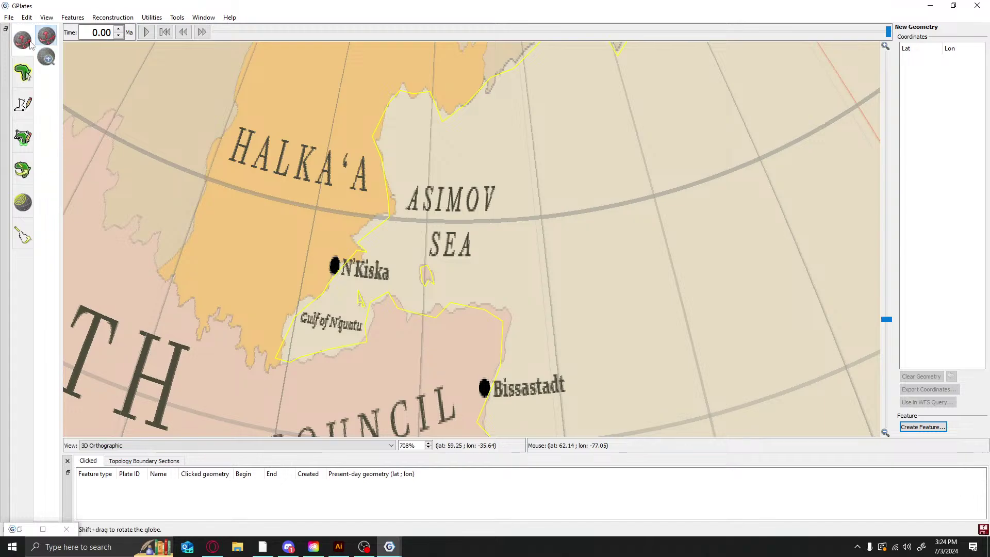
pyautogui.scroll(-10, 574, 279)
pyautogui.moveTo(539, 245); pyautogui.dragTo(487, 179)
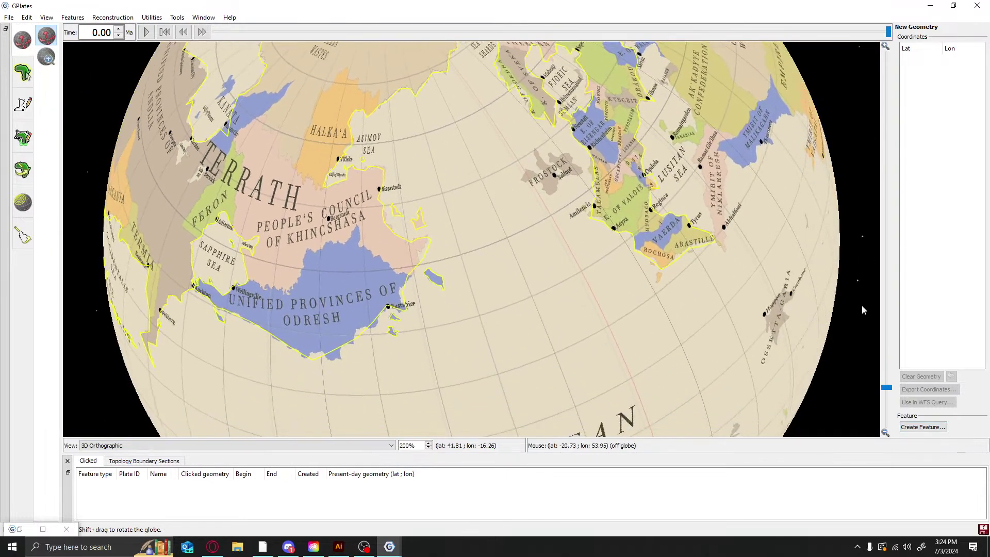
pyautogui.moveTo(814, 296); pyautogui.dragTo(577, 321)
pyautogui.moveTo(685, 161); pyautogui.dragTo(752, 245)
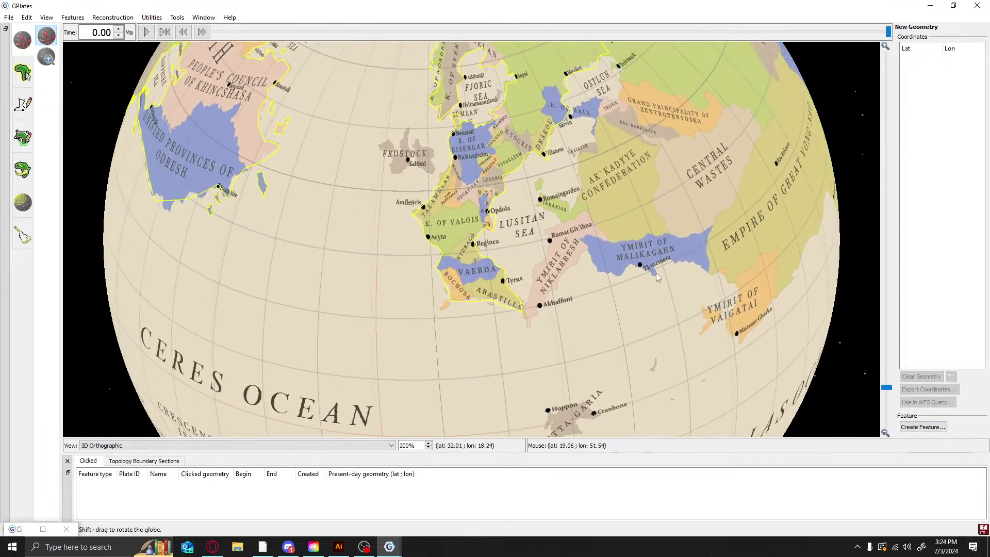
pyautogui.scroll(5, 656, 273)
pyautogui.moveTo(330, 165); pyautogui.dragTo(373, 270)
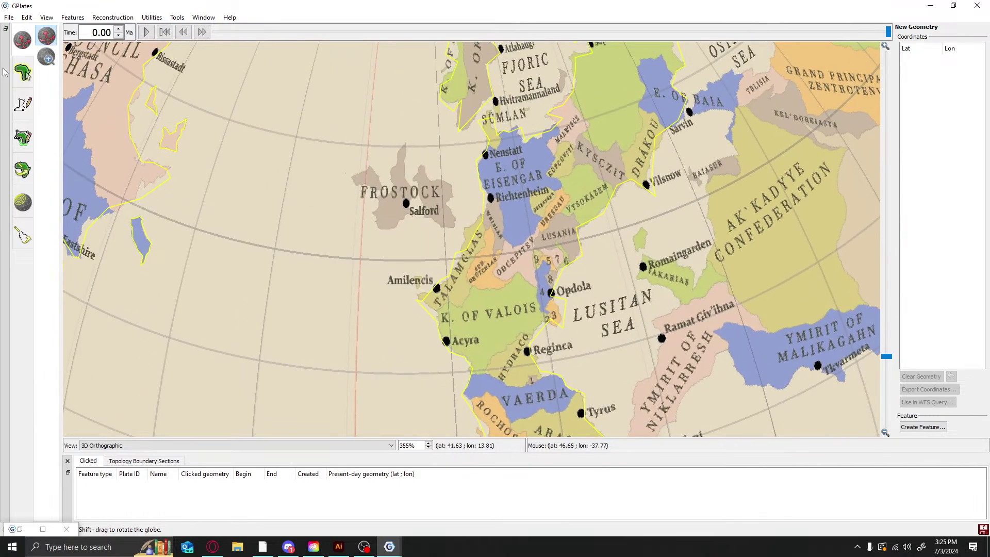
pyautogui.scroll(4, 461, 150)
pyautogui.moveTo(389, 167); pyautogui.dragTo(444, 342)
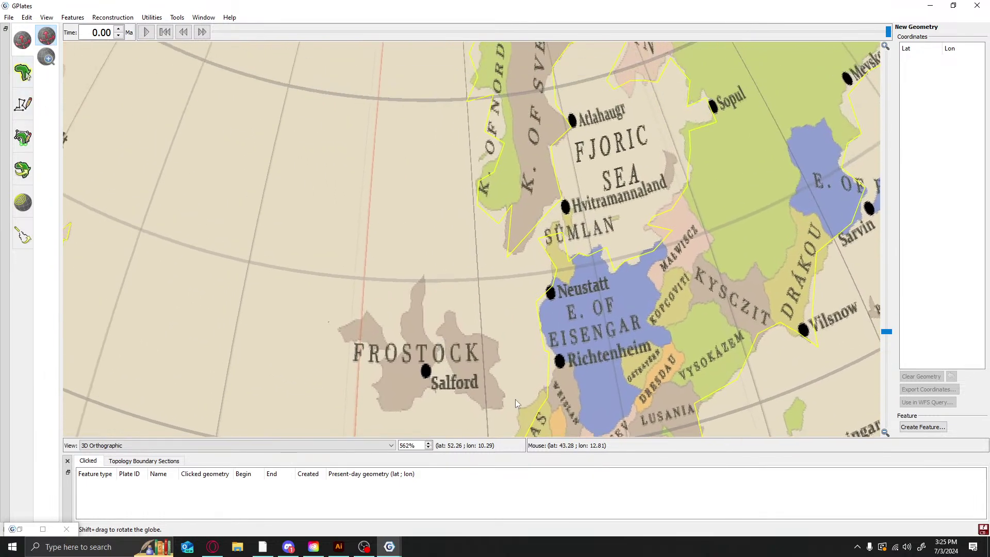
pyautogui.moveTo(297, 284); pyautogui.dragTo(290, 174)
pyautogui.scroll(2, 258, 187)
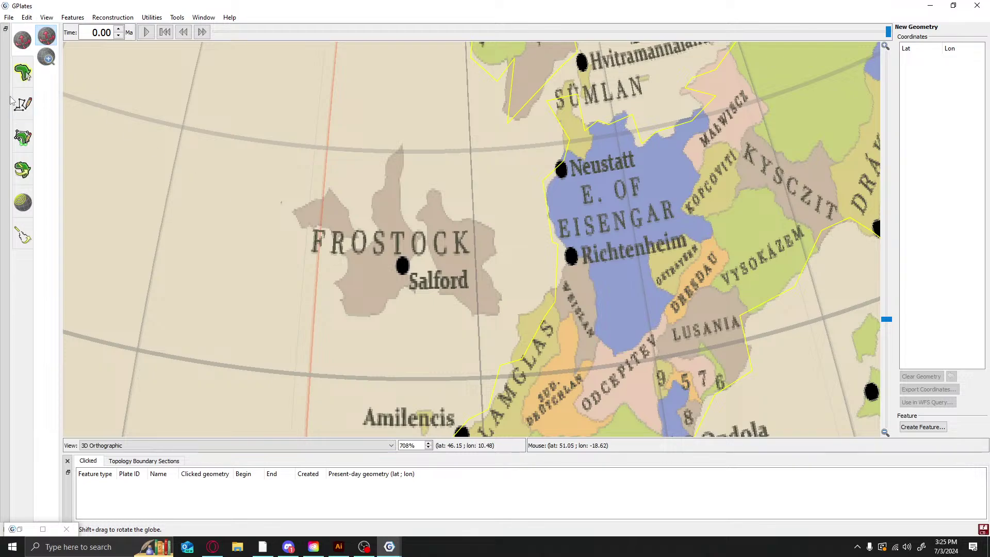
pyautogui.press('l')
pyautogui.click(294, 211)
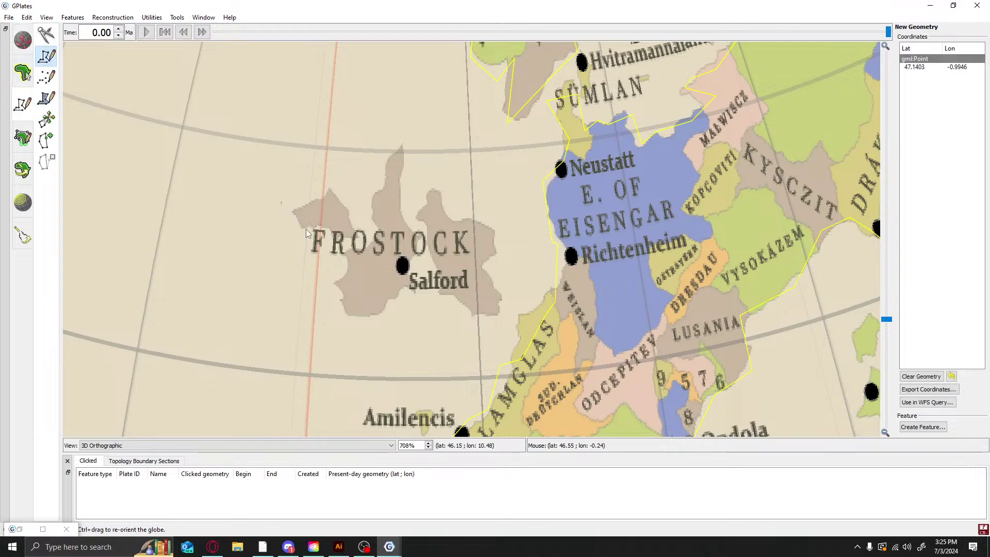
pyautogui.click(302, 231)
pyautogui.click(311, 227)
pyautogui.click(312, 229)
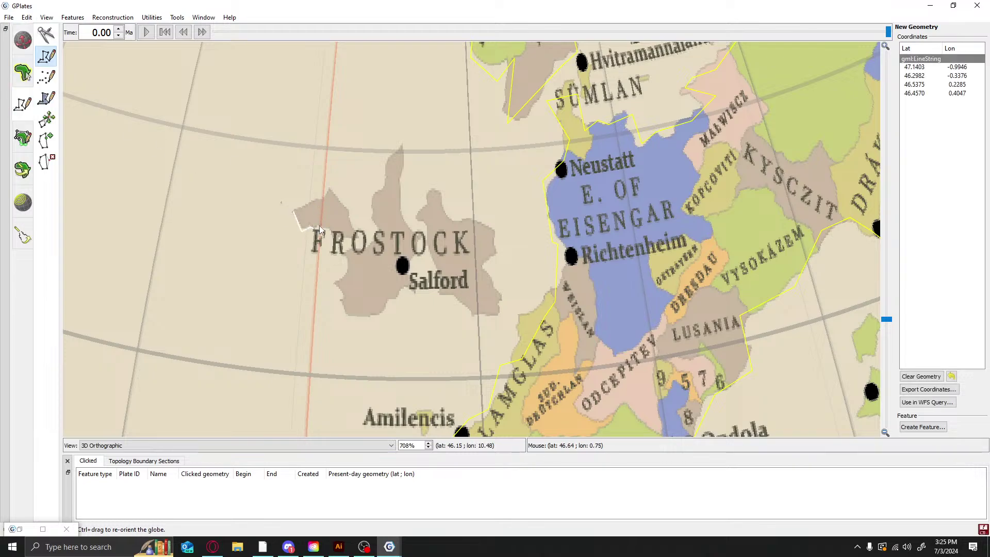
pyautogui.click(320, 225)
pyautogui.click(330, 228)
pyautogui.click(340, 239)
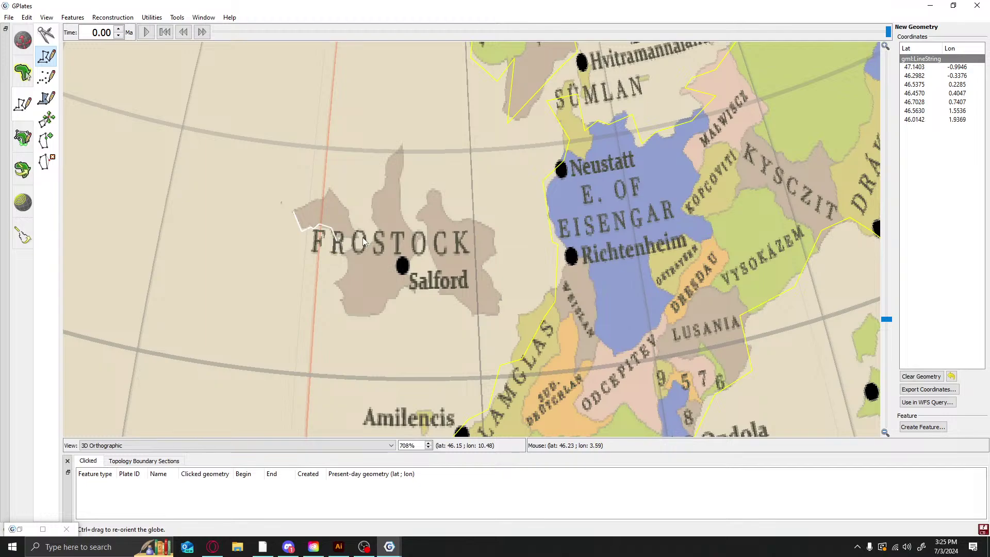
pyautogui.click(361, 236)
pyautogui.click(350, 219)
pyautogui.click(349, 209)
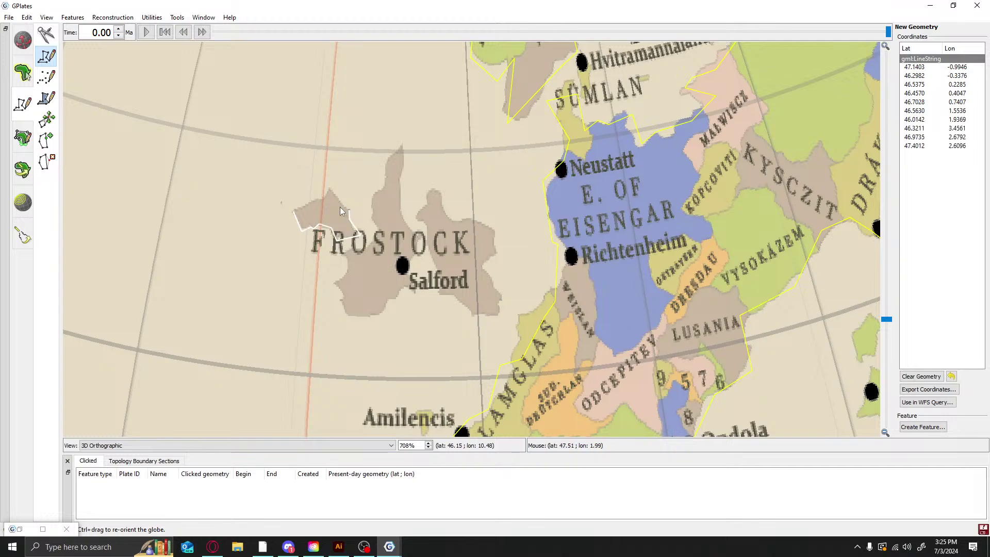
pyautogui.click(343, 201)
pyautogui.click(329, 189)
pyautogui.click(318, 200)
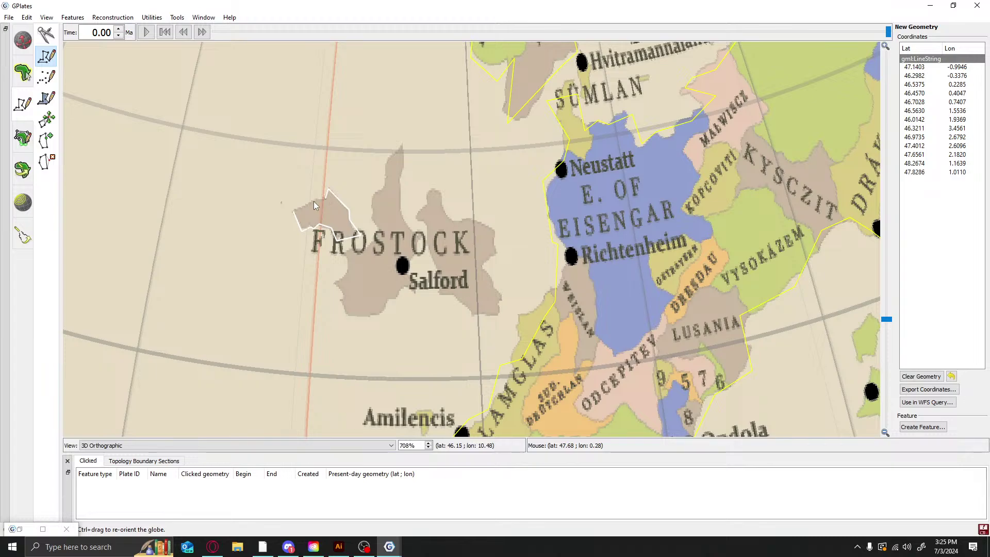
pyautogui.click(307, 201)
pyautogui.click(293, 212)
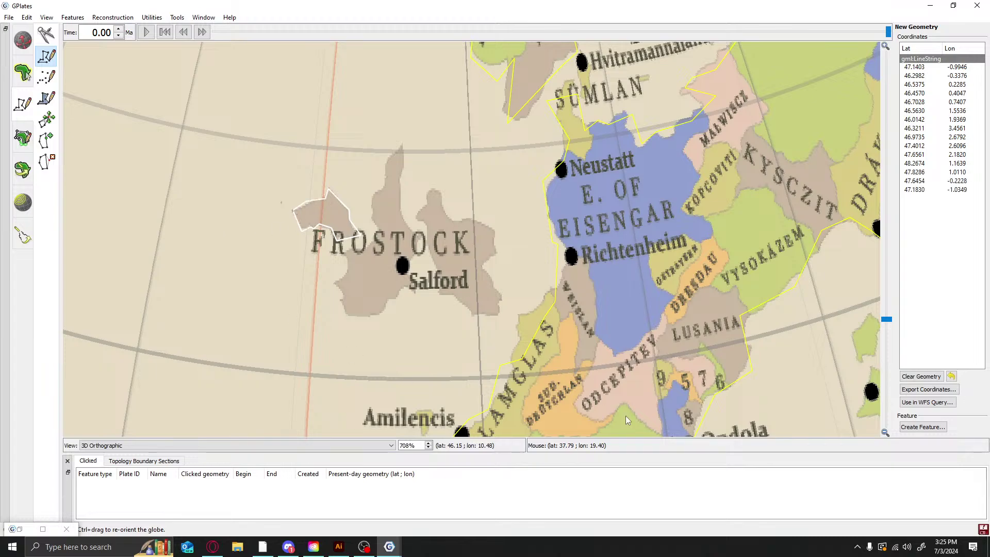
# Create an UnclassifiedFeature from the northwestern Frostock island outline in New Feature Collection
pyautogui.click(923, 426)
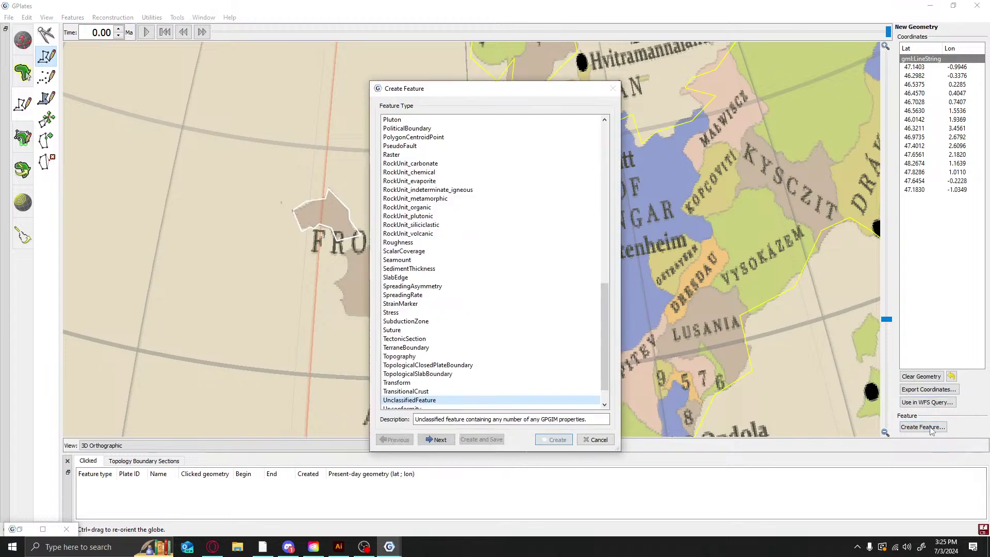
pyautogui.click(439, 440)
pyautogui.click(439, 439)
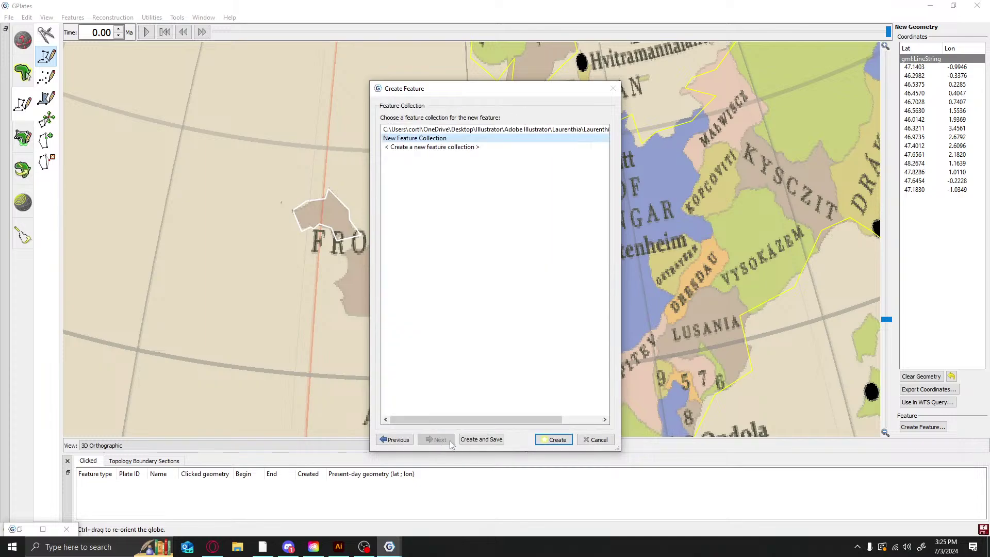
pyautogui.click(554, 439)
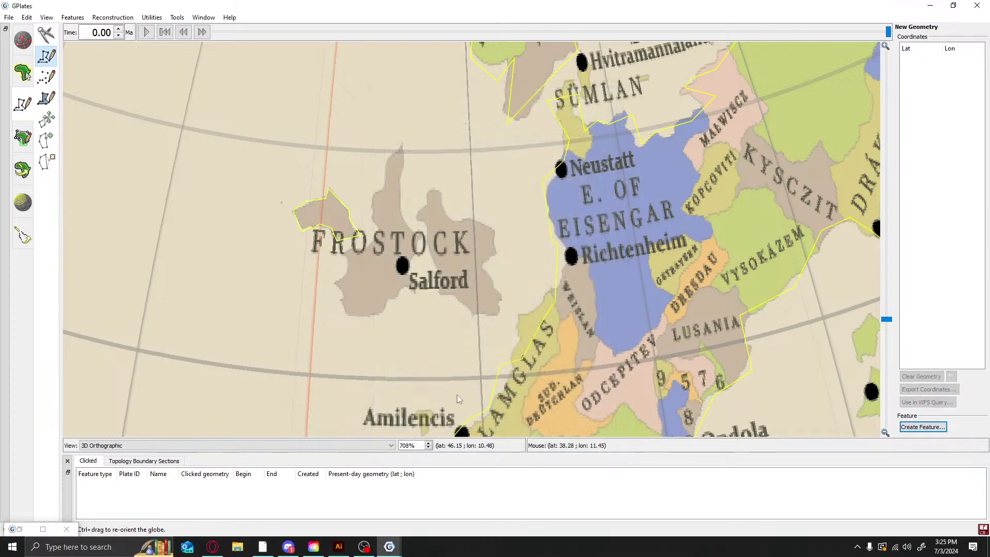
# Trace a polyline around Frostock's central landmass containing Salford, including its long northern peninsula, back to the western coast
pyautogui.click(342, 257)
pyautogui.click(347, 259)
pyautogui.click(345, 274)
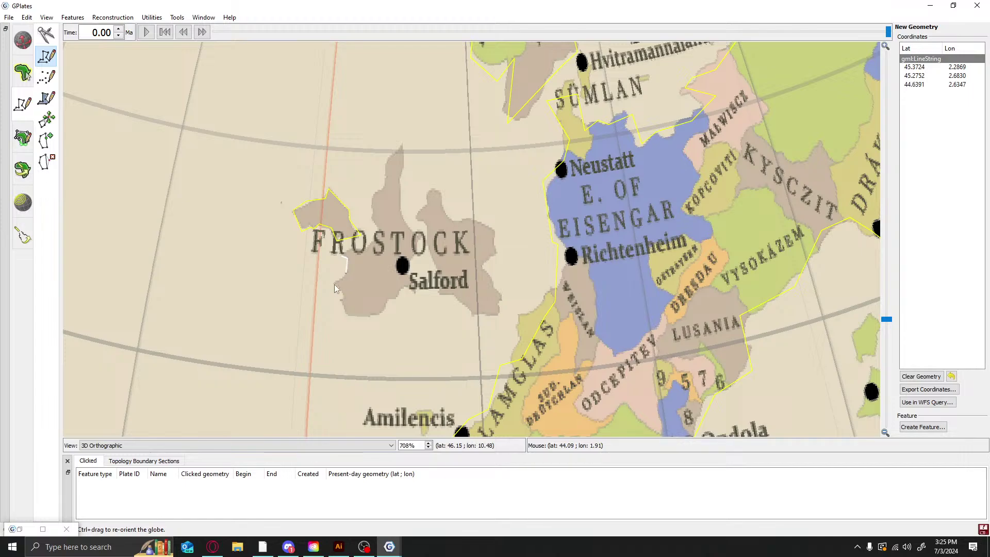
pyautogui.click(334, 283)
pyautogui.click(344, 297)
pyautogui.click(341, 303)
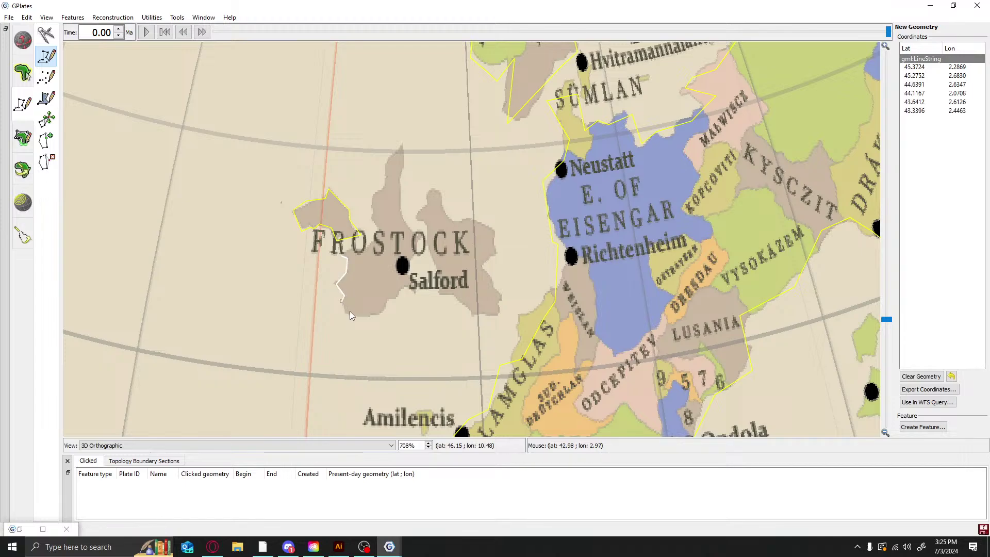
pyautogui.click(349, 312)
pyautogui.click(382, 314)
pyautogui.click(386, 301)
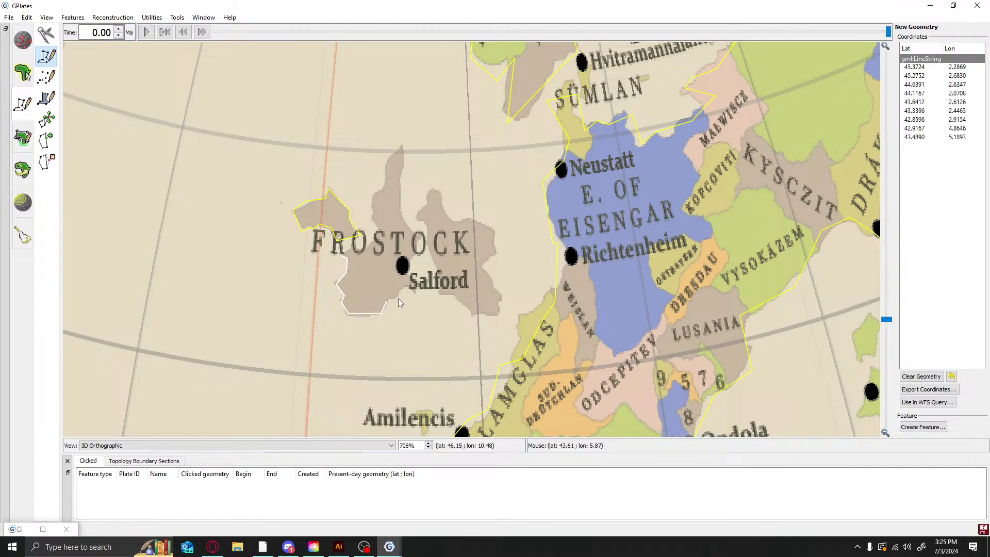
pyautogui.click(398, 298)
pyautogui.click(401, 288)
pyautogui.click(413, 292)
pyautogui.click(418, 295)
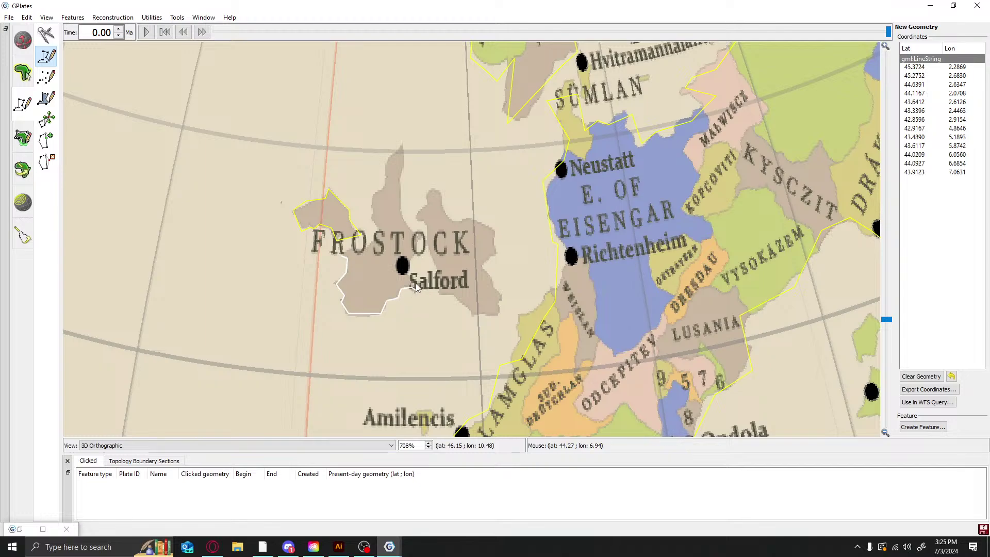
pyautogui.click(417, 288)
pyautogui.click(408, 277)
pyautogui.click(421, 256)
pyautogui.click(422, 241)
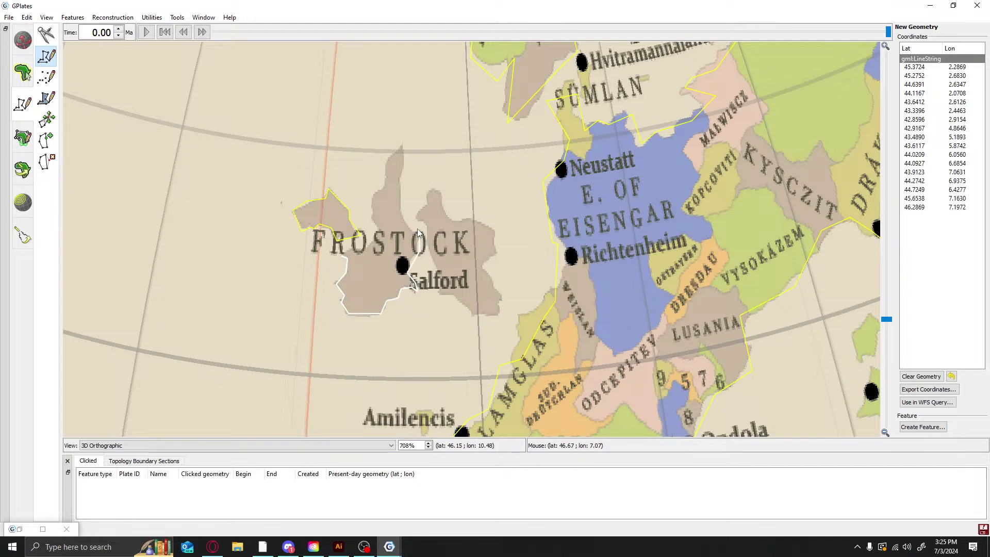
pyautogui.click(411, 235)
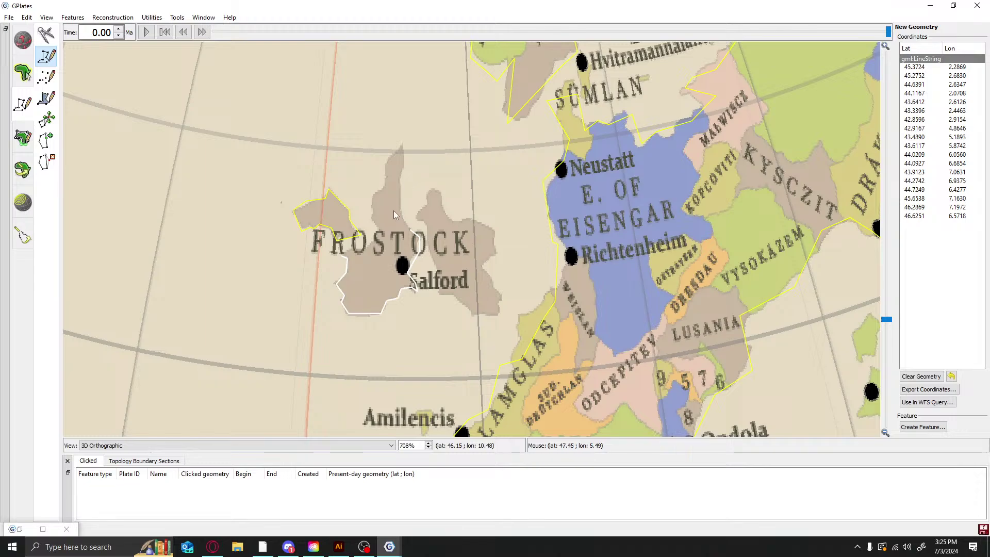
pyautogui.click(402, 191)
pyautogui.click(404, 148)
pyautogui.click(402, 144)
pyautogui.click(389, 156)
pyautogui.click(385, 162)
pyautogui.click(387, 171)
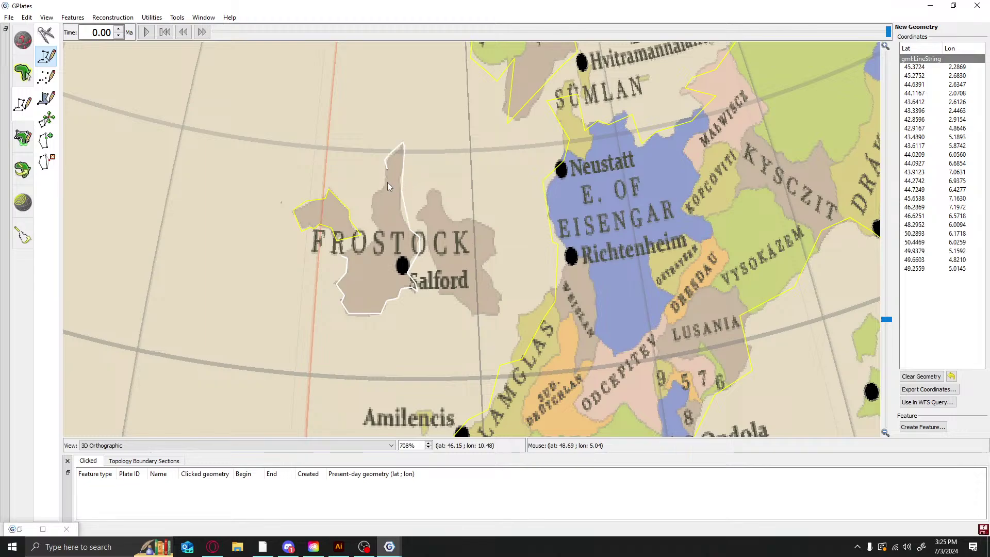
pyautogui.click(387, 183)
pyautogui.click(378, 191)
pyautogui.click(368, 196)
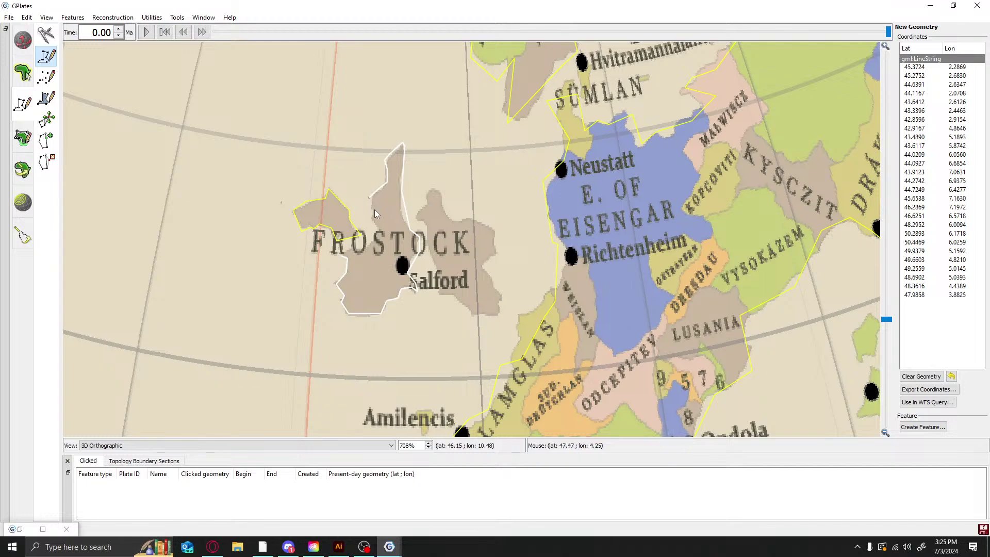
pyautogui.click(374, 210)
pyautogui.click(373, 221)
pyautogui.click(383, 228)
pyautogui.click(380, 234)
pyautogui.click(371, 245)
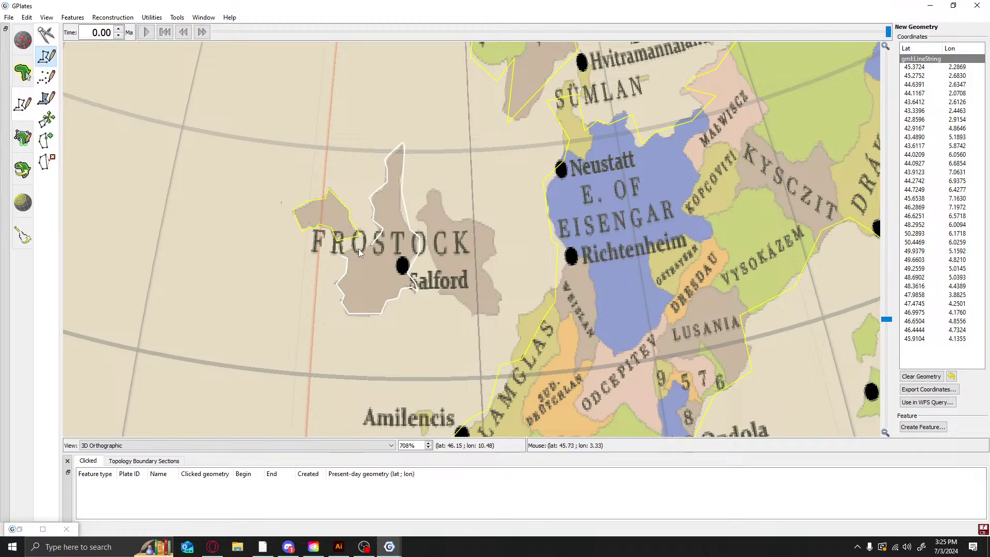
pyautogui.click(359, 251)
pyautogui.click(349, 253)
pyautogui.click(338, 257)
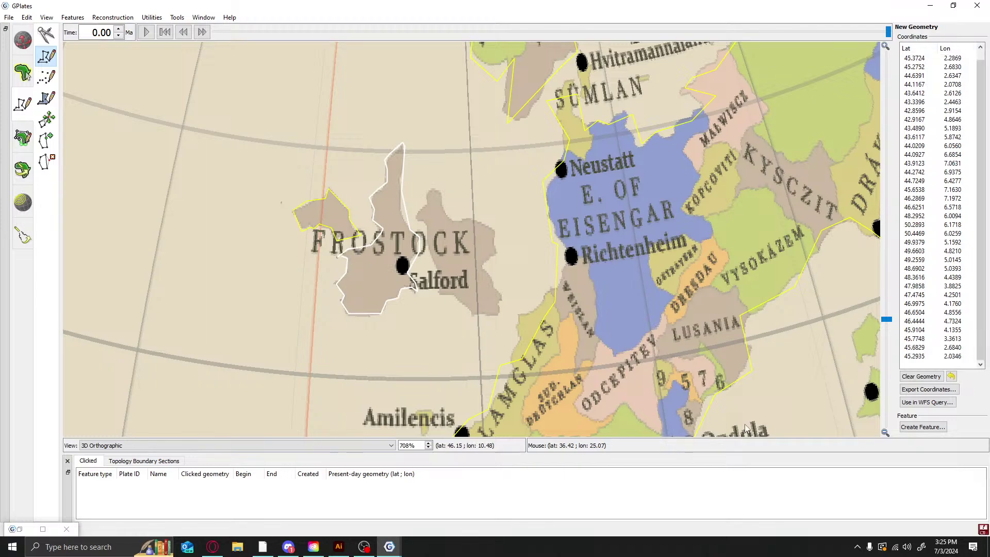
# Create an UnclassifiedFeature from the central Frostock outline in New Feature Collection
pyautogui.click(944, 432)
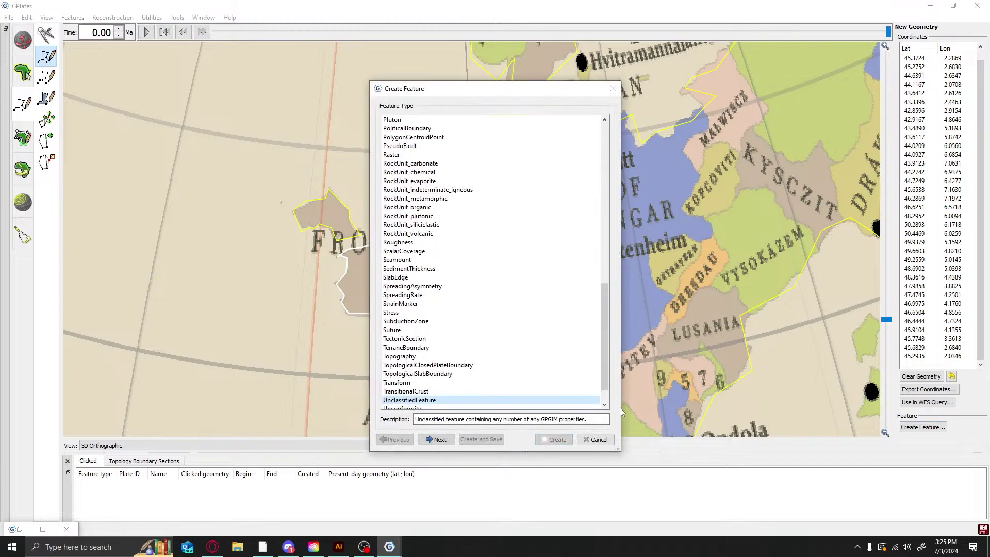
pyautogui.click(448, 440)
pyautogui.click(439, 440)
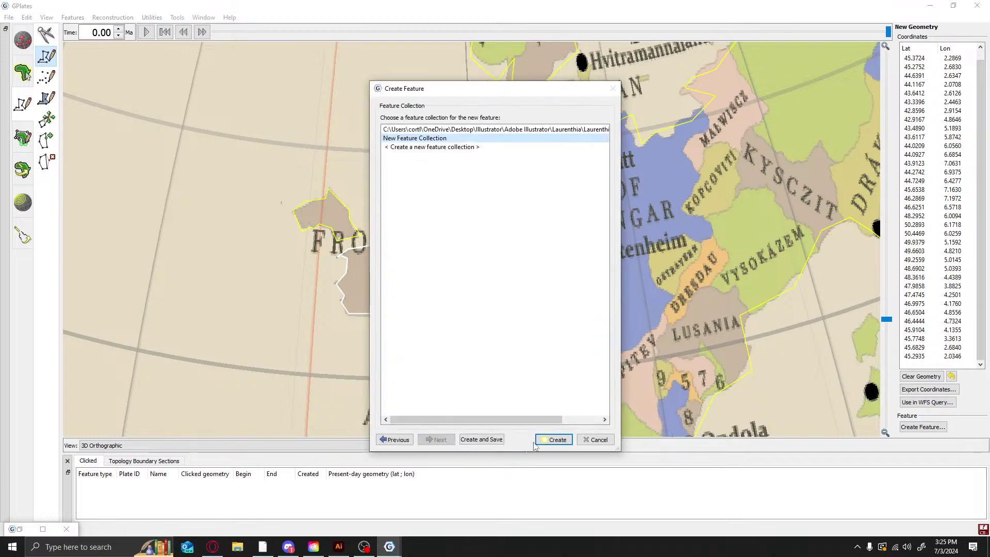
pyautogui.click(551, 439)
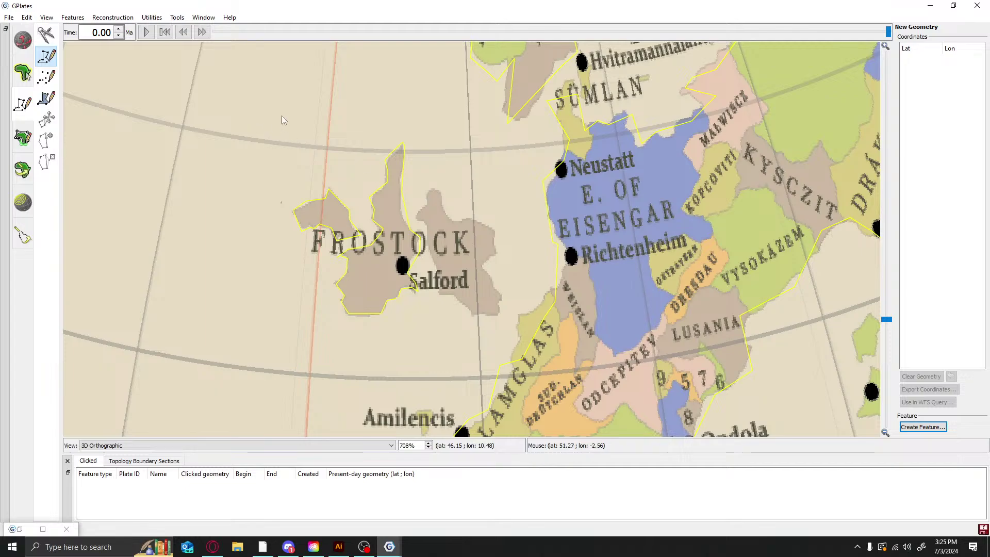
# Trace a polyline around Frostock's eastern island, from its northwestern shore clockwise along all coasts back to the start
pyautogui.click(417, 222)
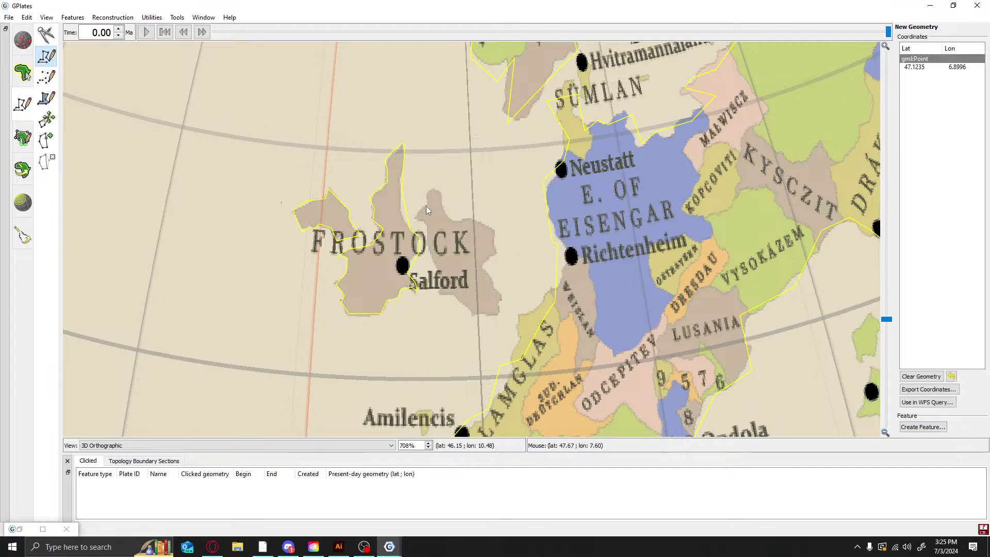
pyautogui.click(426, 207)
pyautogui.click(430, 193)
pyautogui.click(440, 192)
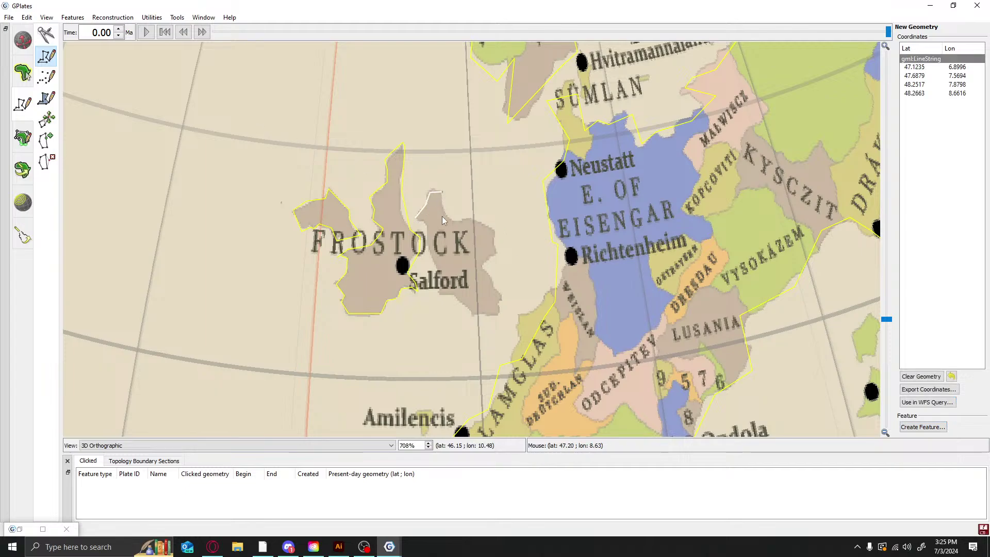
pyautogui.click(442, 215)
pyautogui.click(457, 225)
pyautogui.click(476, 218)
pyautogui.click(496, 228)
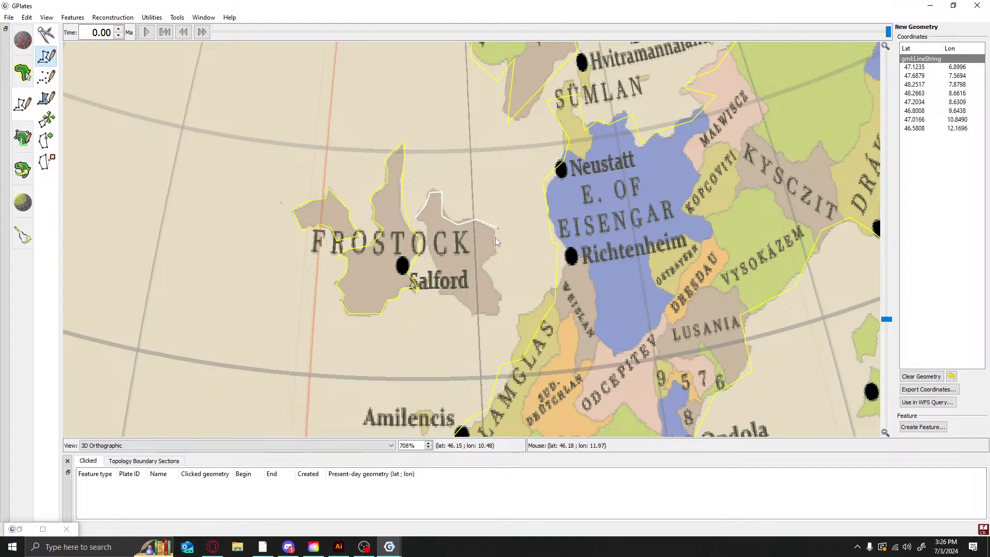
pyautogui.click(494, 239)
pyautogui.click(504, 246)
pyautogui.hotkey('ctrl', 'z')
pyautogui.click(496, 254)
pyautogui.click(489, 261)
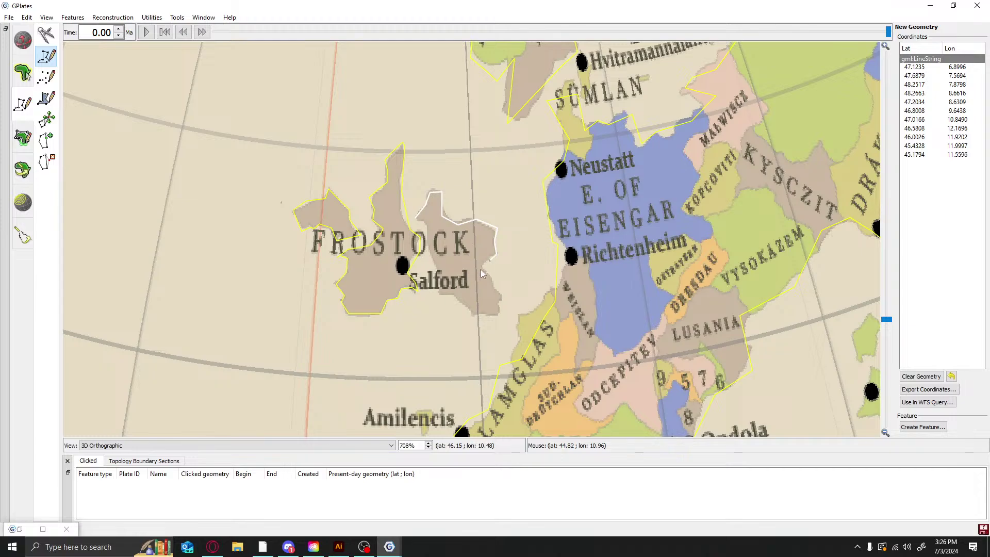
pyautogui.click(481, 268)
pyautogui.click(488, 273)
pyautogui.click(491, 280)
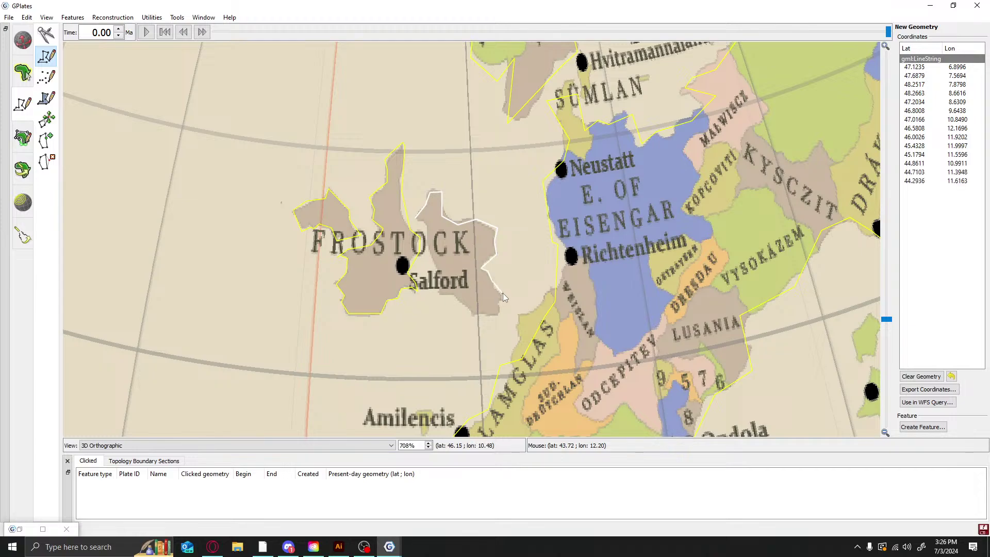
pyautogui.click(503, 293)
pyautogui.click(500, 304)
pyautogui.click(500, 312)
pyautogui.click(494, 316)
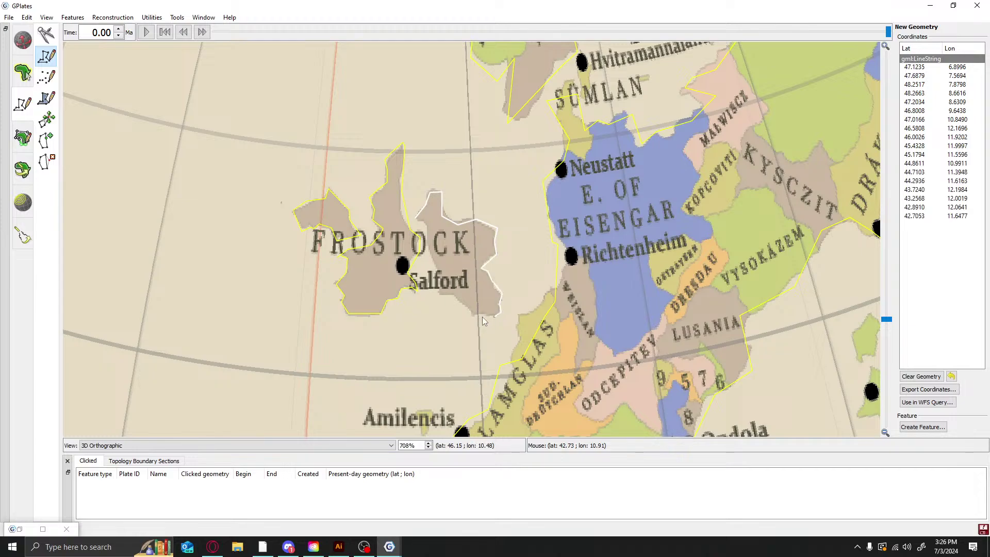
pyautogui.click(481, 317)
pyautogui.click(472, 315)
pyautogui.click(454, 296)
pyautogui.click(447, 296)
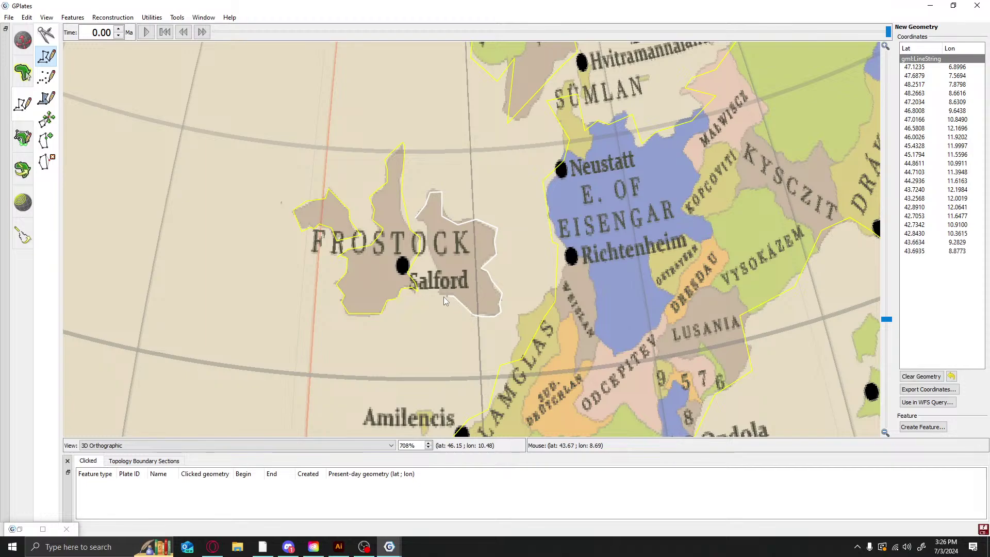
pyautogui.click(440, 290)
pyautogui.click(441, 279)
pyautogui.click(429, 246)
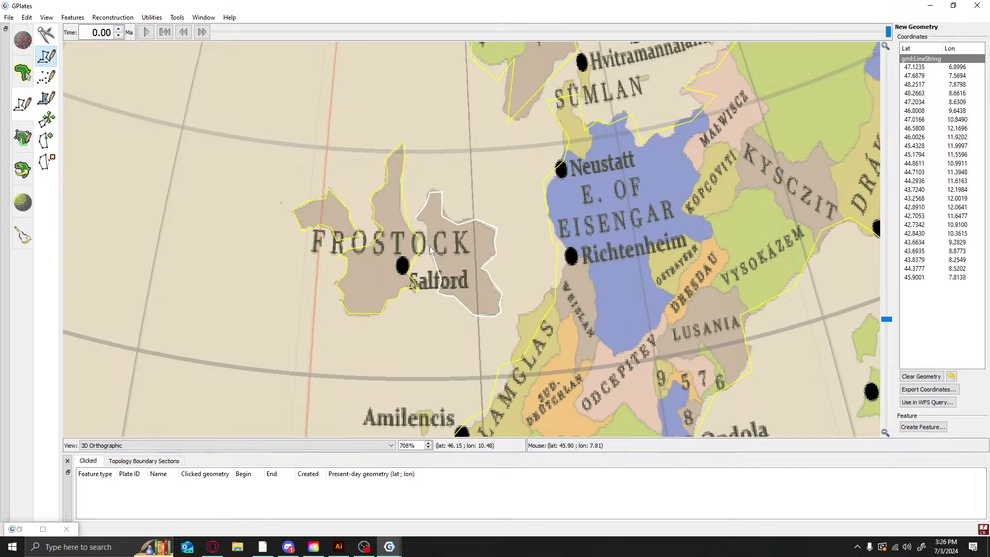
pyautogui.click(428, 233)
pyautogui.click(426, 226)
pyautogui.click(420, 223)
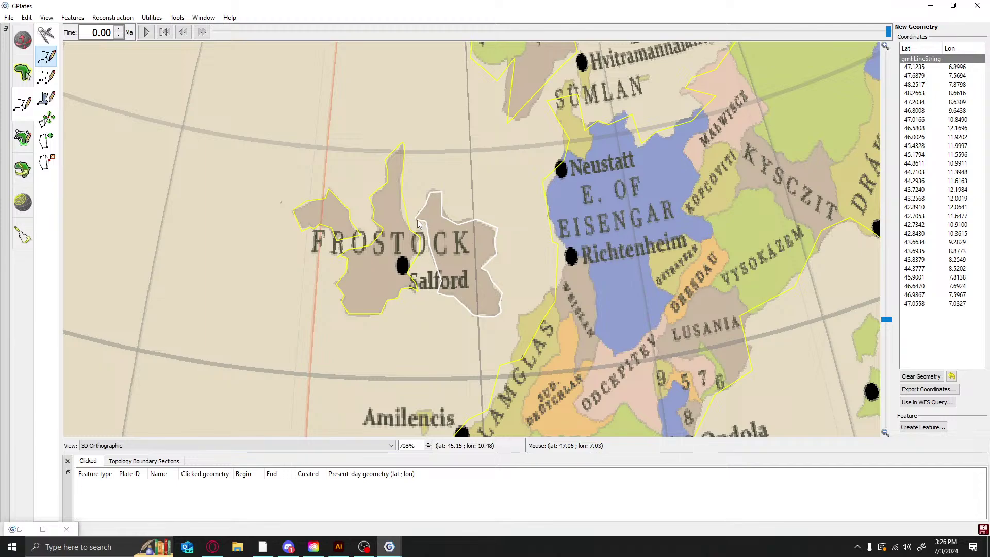
# Create an UnclassifiedFeature from the eastern Frostock island outline
pyautogui.click(923, 428)
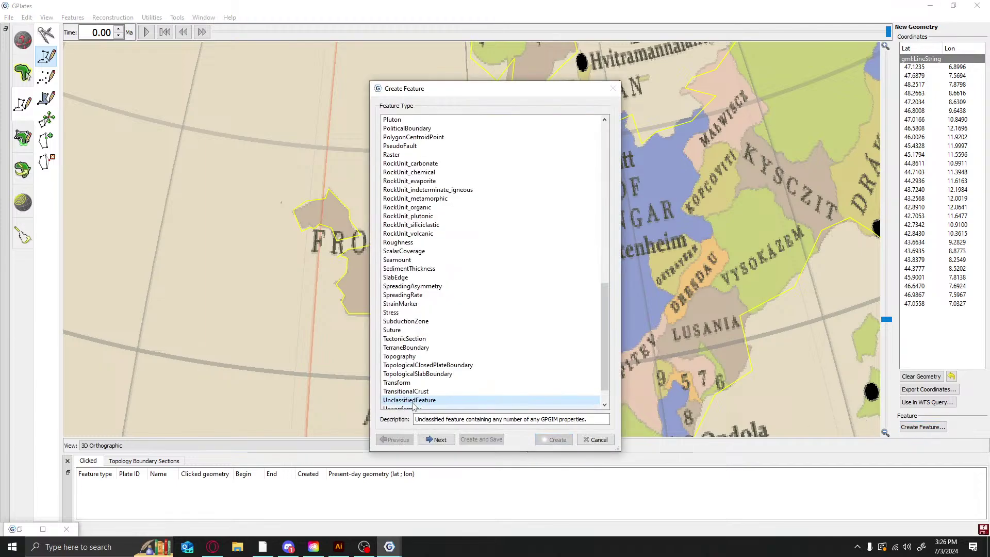
pyautogui.click(437, 439)
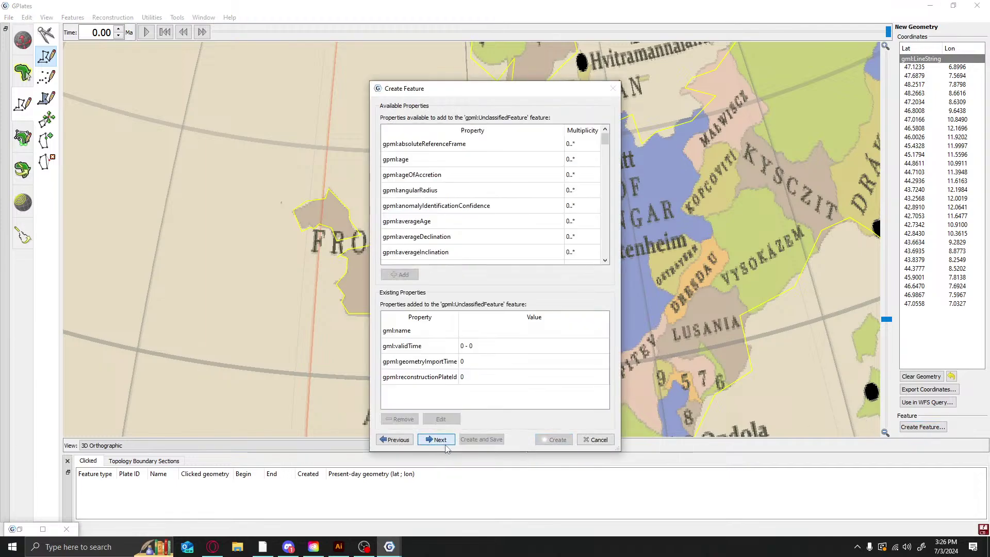
pyautogui.click(438, 440)
pyautogui.click(562, 444)
# Trace a closed polyline around the tiny islet beneath the Amilencis label, off Talamglas's western coast
pyautogui.scroll(-3, 575, 240)
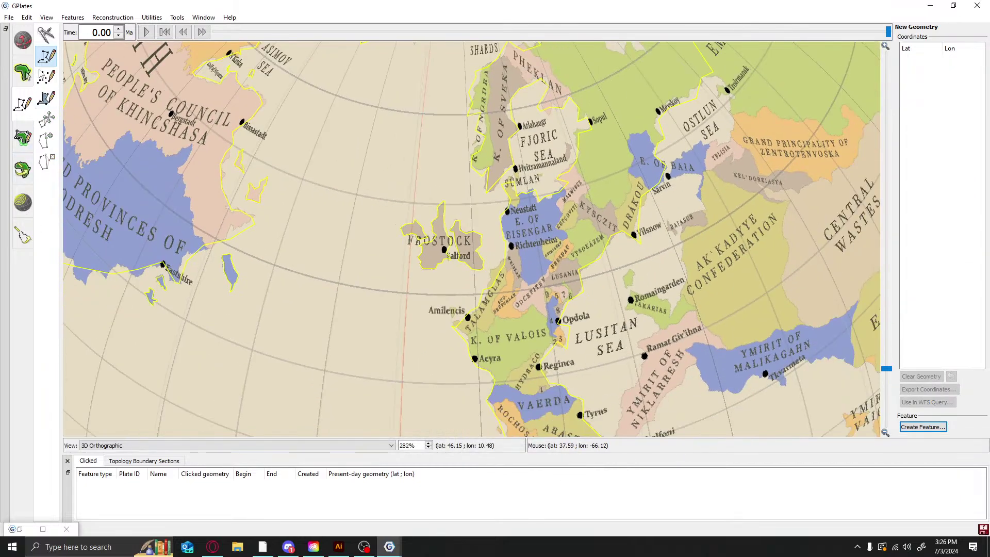
pyautogui.scroll(3, 506, 367)
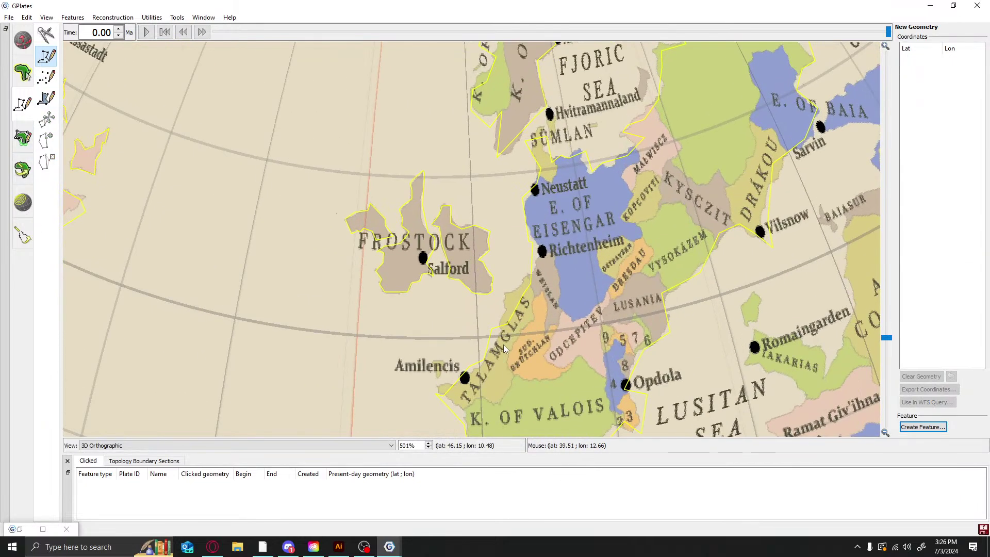
pyautogui.click(437, 377)
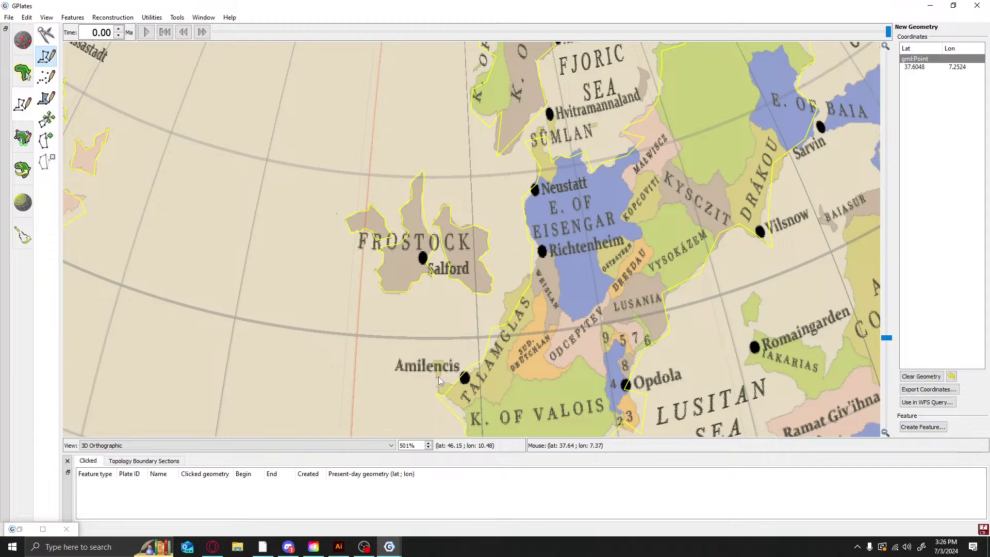
pyautogui.click(441, 375)
pyautogui.click(443, 367)
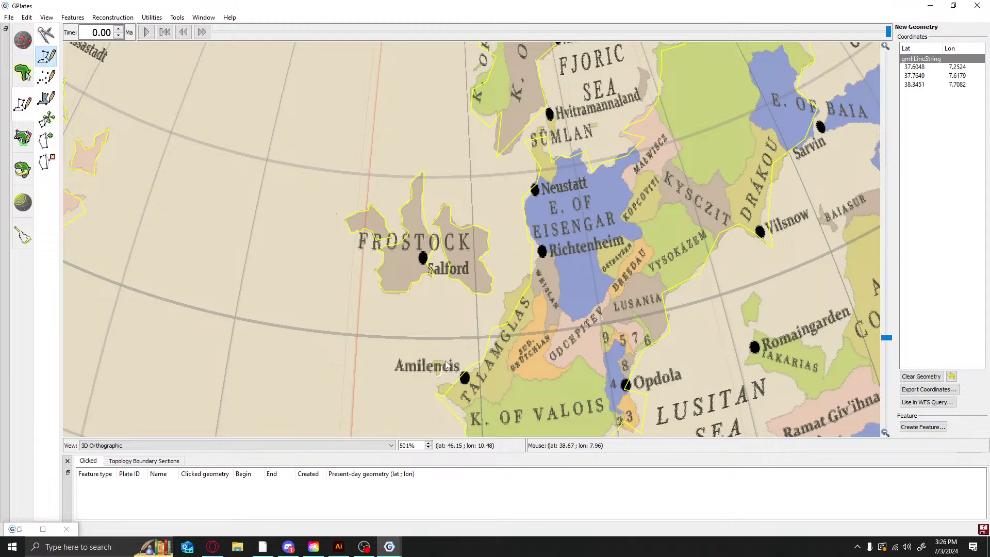
pyautogui.click(446, 362)
pyautogui.click(435, 364)
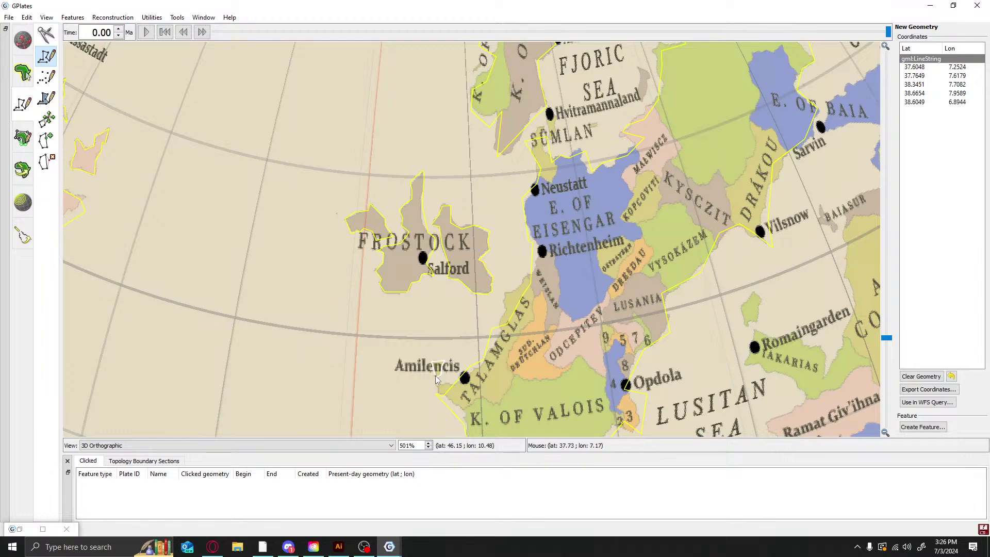
pyautogui.click(437, 376)
# Create an UnclassifiedFeature from the Amilencis islet outline
pyautogui.click(935, 428)
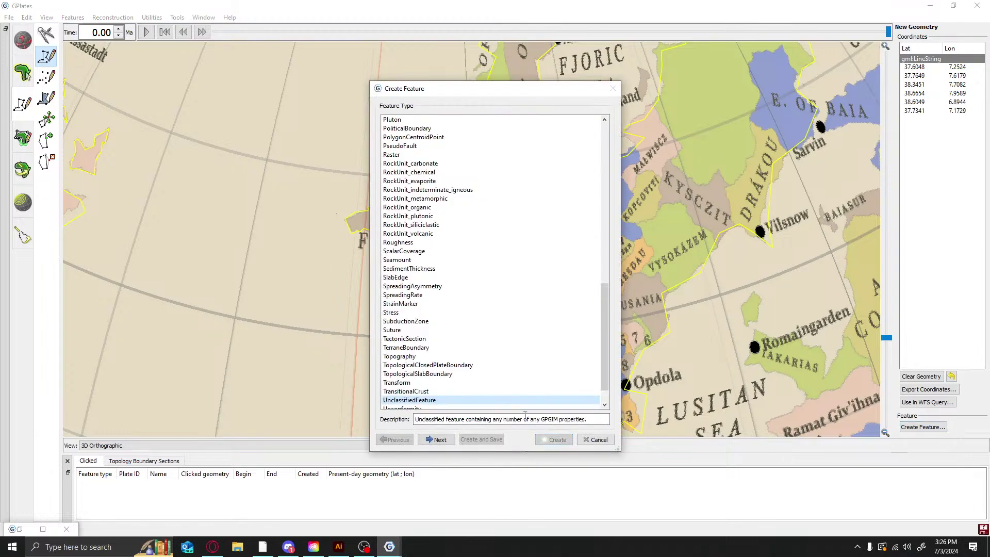
pyautogui.click(436, 440)
pyautogui.click(547, 441)
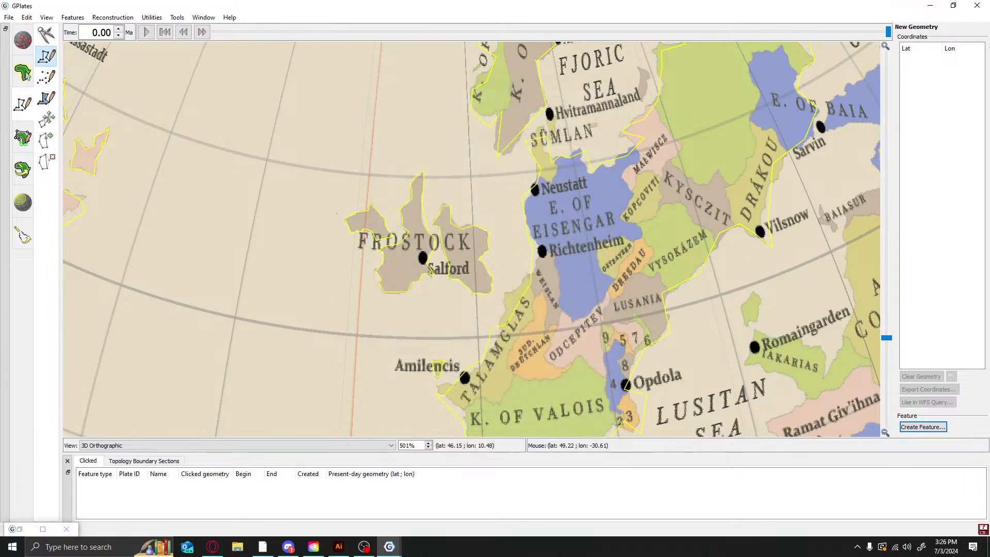
# Trace a closed polyline around the narrow brown island in the eastern Fjoric Sea, at the end of the Hvitramannaland label
pyautogui.click(34, 40)
pyautogui.moveTo(581, 341); pyautogui.dragTo(398, 162)
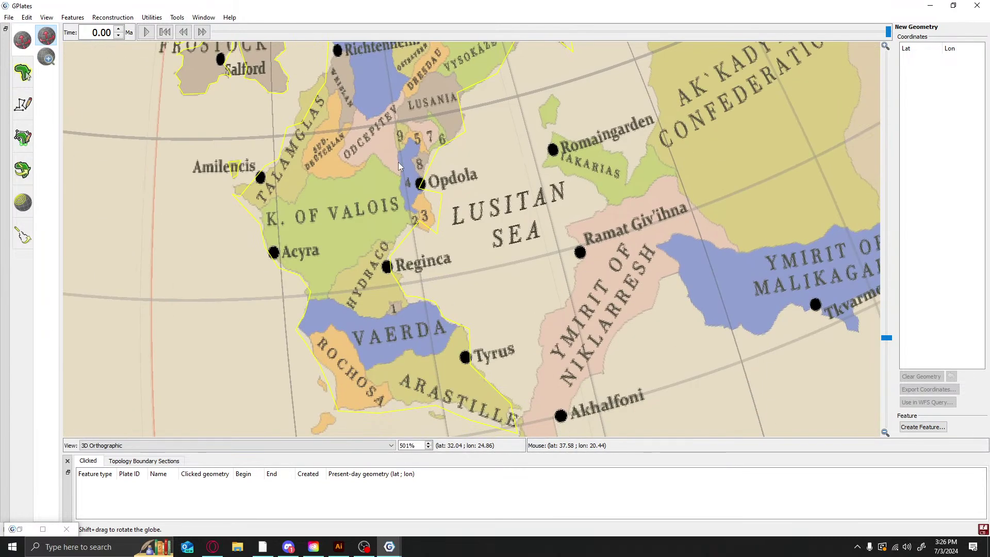
pyautogui.moveTo(657, 66); pyautogui.dragTo(503, 329)
pyautogui.scroll(-6, 589, 275)
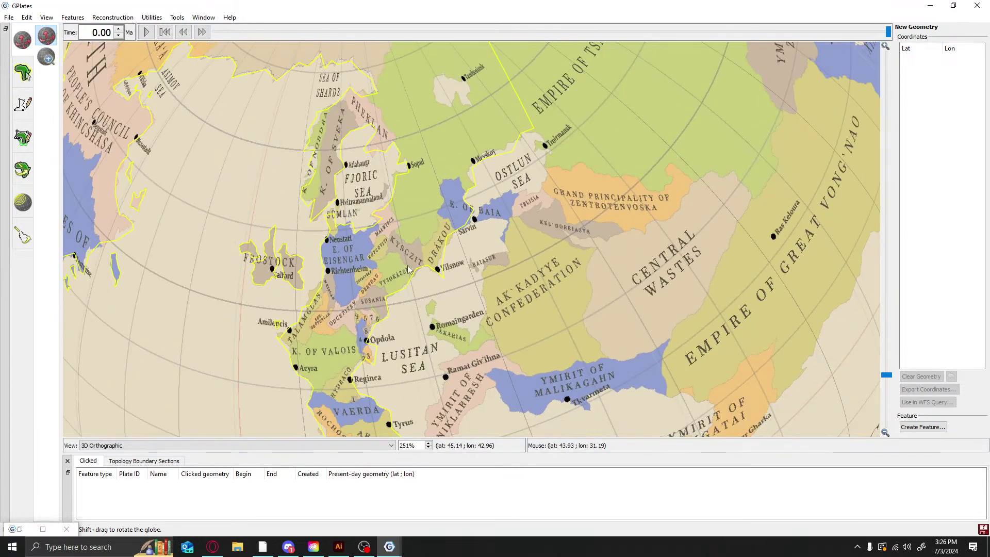
pyautogui.scroll(6, 288, 159)
pyautogui.moveTo(289, 158); pyautogui.dragTo(489, 343)
pyautogui.scroll(2, 490, 344)
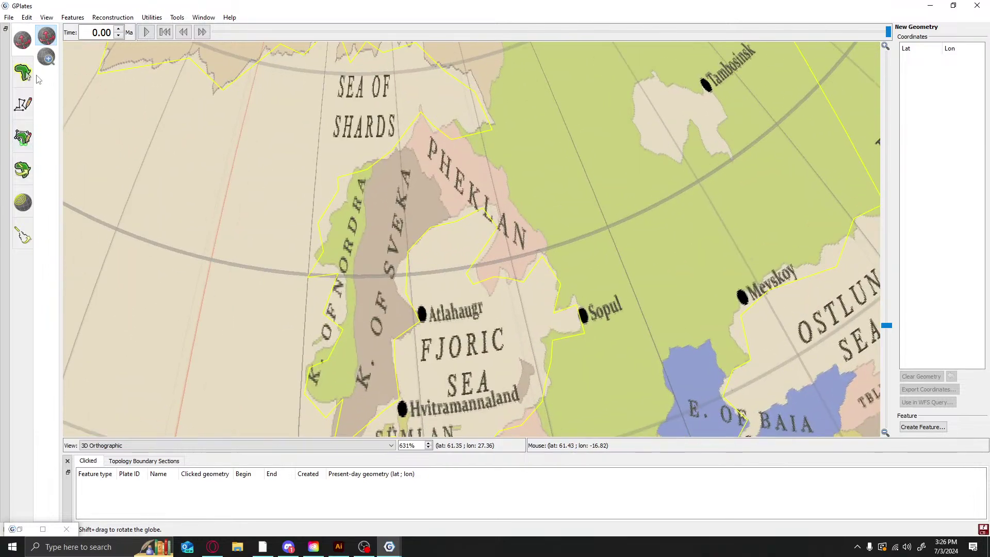
pyautogui.click(25, 108)
pyautogui.click(518, 401)
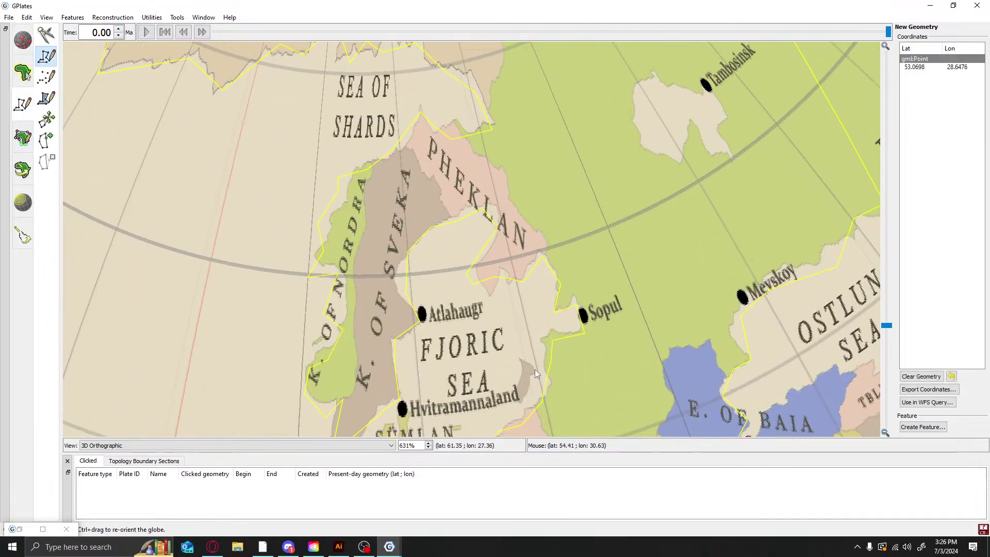
pyautogui.click(527, 379)
pyautogui.click(533, 367)
pyautogui.click(523, 364)
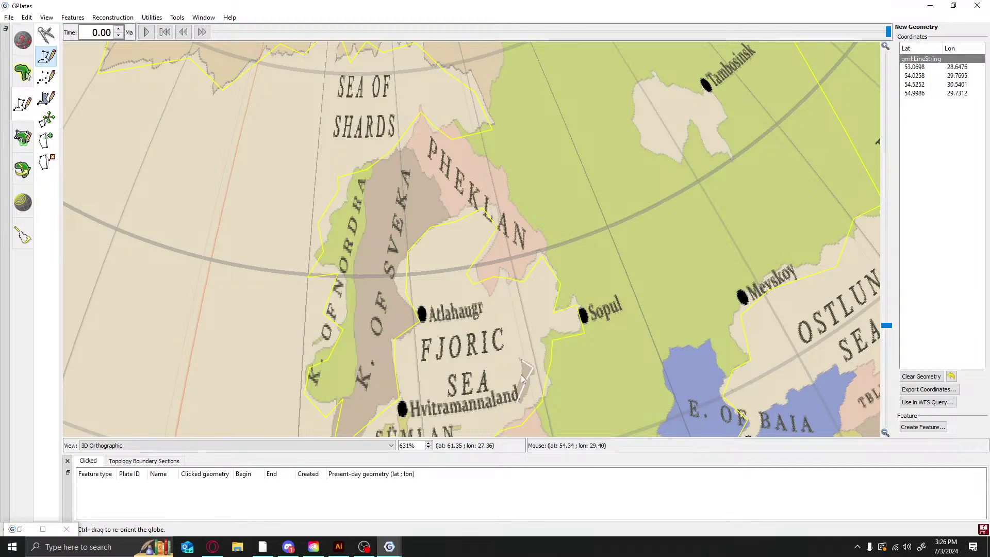
pyautogui.click(517, 382)
pyautogui.click(513, 396)
pyautogui.click(522, 398)
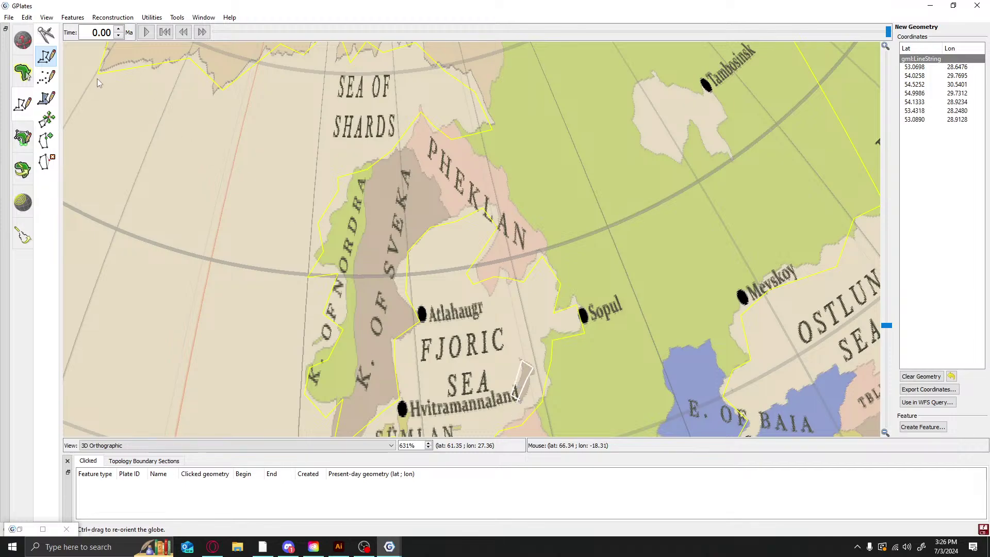
# Create an UnclassifiedFeature from the eastern Fjoric Sea island outline
pyautogui.click(922, 427)
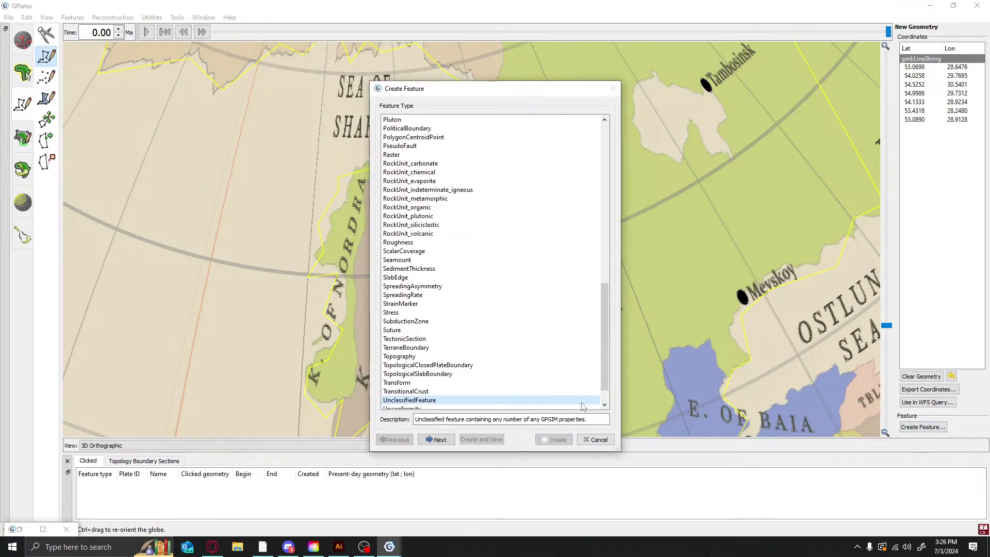
pyautogui.click(436, 439)
pyautogui.click(436, 439)
pyautogui.click(554, 439)
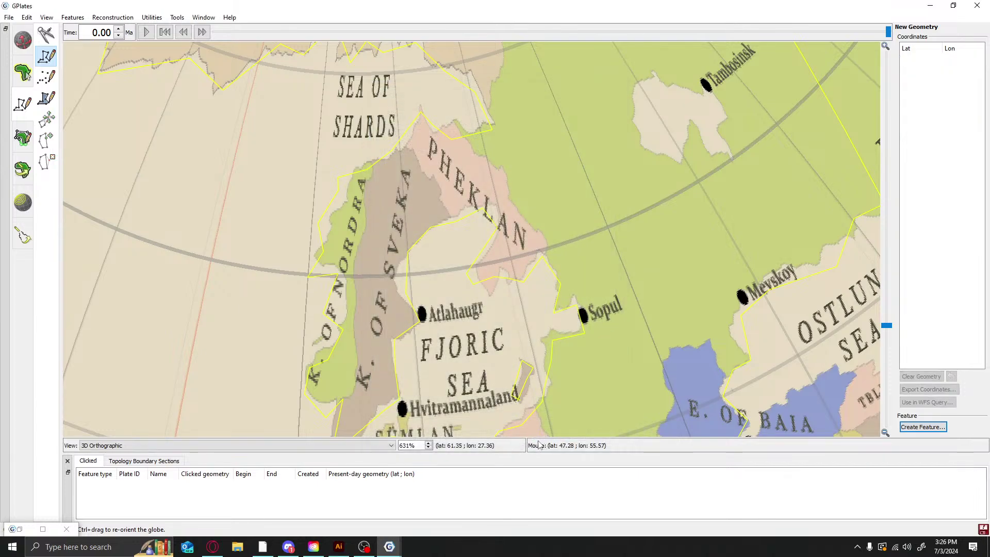
# Trace a polyline around the small island just south of the Hvitramannaland city marker, above Sümlan
pyautogui.click(23, 40)
pyautogui.moveTo(424, 390); pyautogui.dragTo(425, 313)
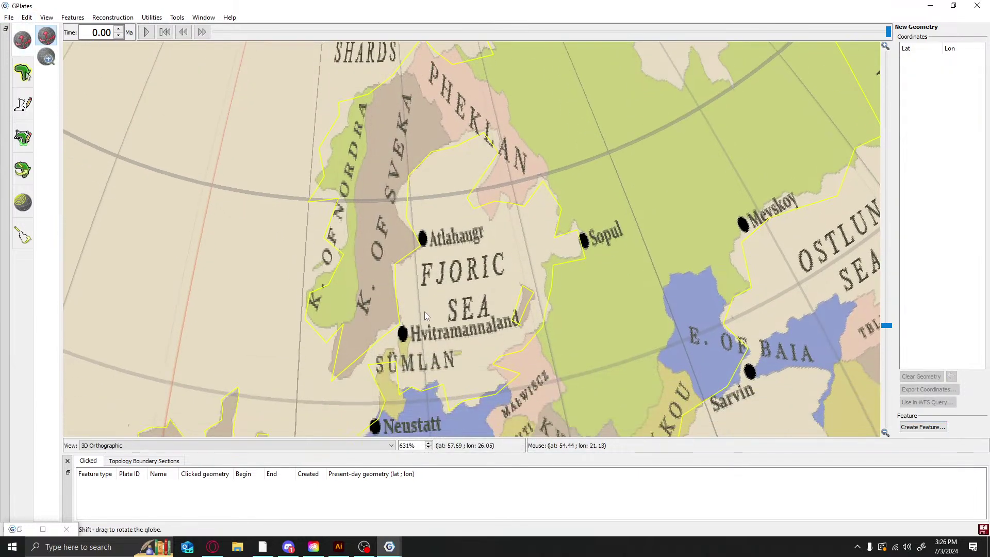
pyautogui.click(23, 104)
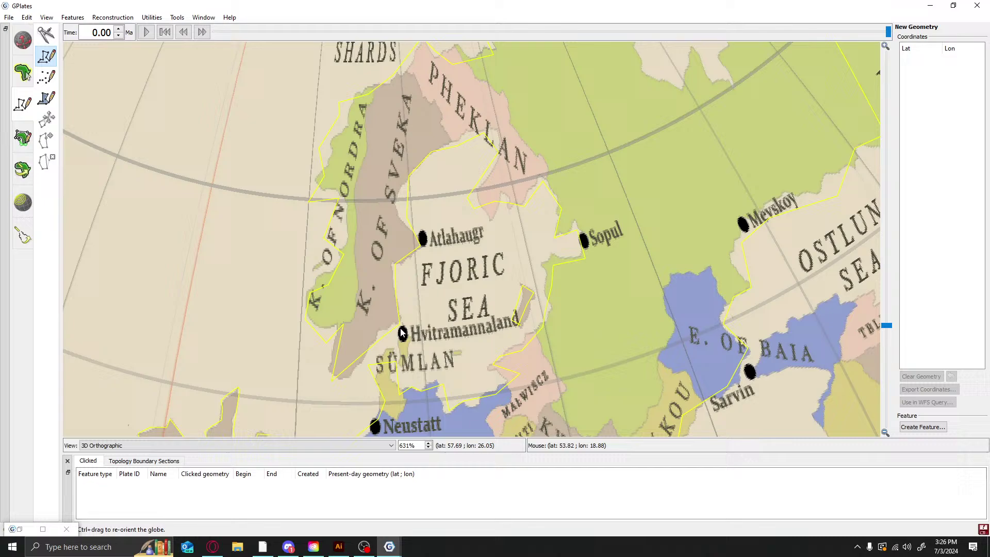
pyautogui.click(401, 368)
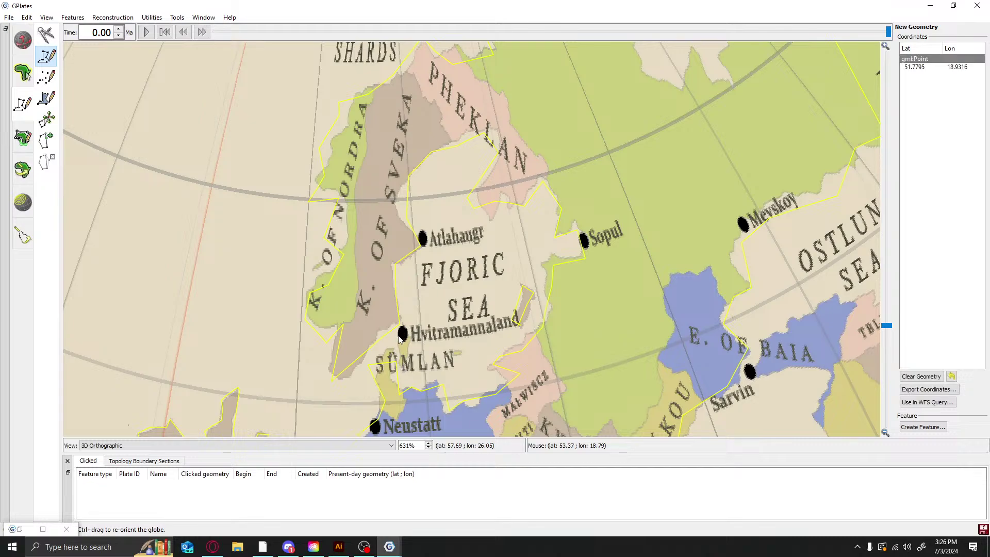
pyautogui.click(399, 336)
pyautogui.click(416, 340)
pyautogui.click(408, 366)
pyautogui.click(405, 367)
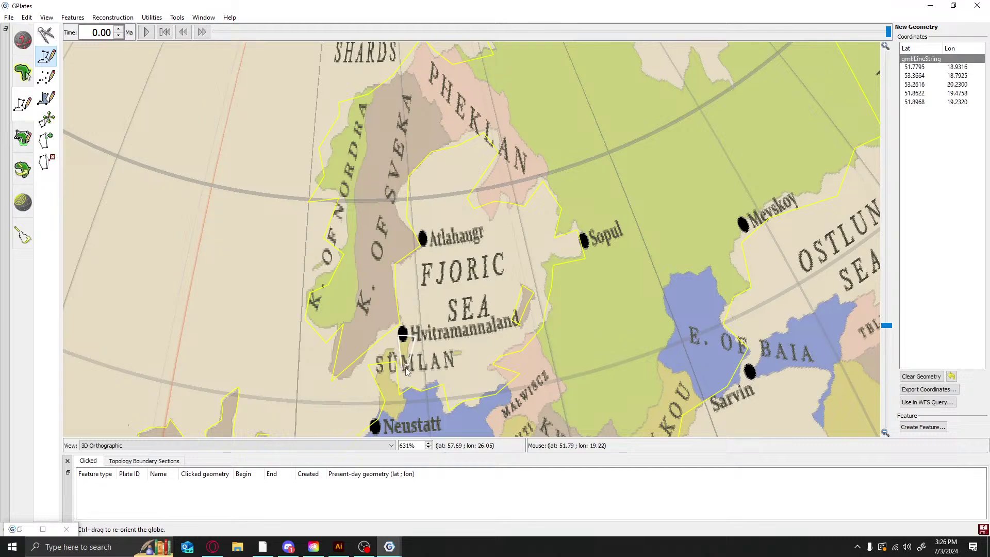
# Create an UnclassifiedFeature from the outline of the island at Hvitramannaland
pyautogui.click(923, 427)
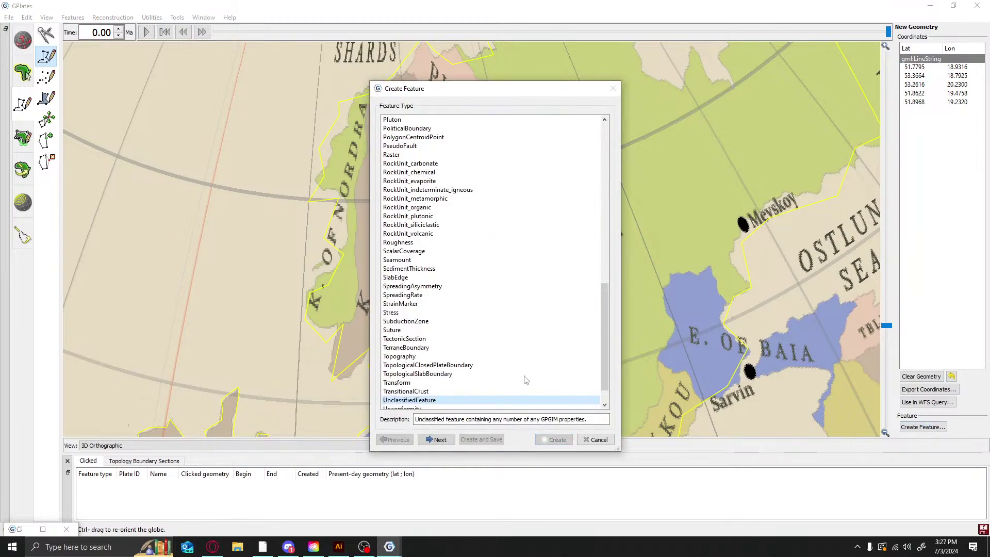
pyautogui.click(436, 439)
pyautogui.click(440, 439)
pyautogui.click(556, 440)
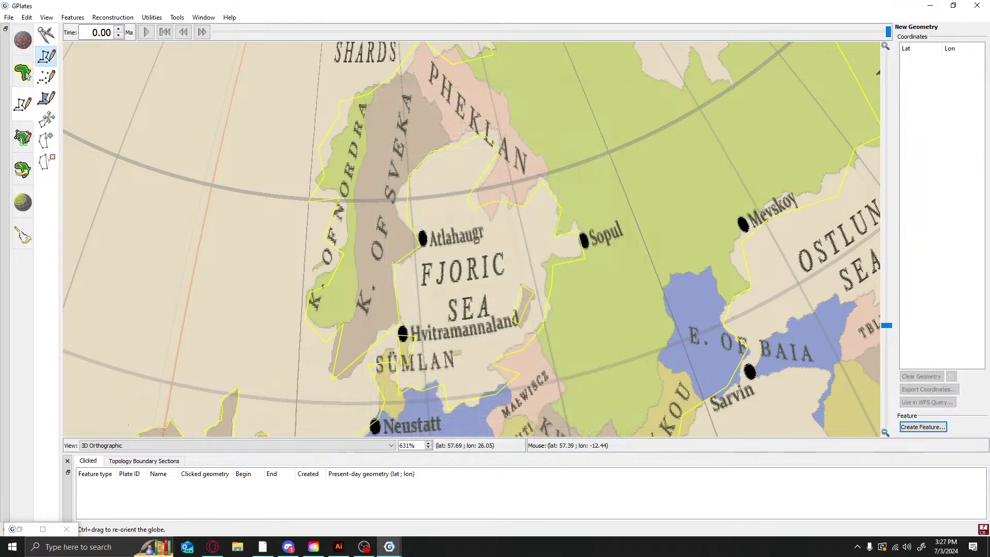
# Trace a polyline around the tiny islet at the eastern end of the Sümlan label
pyautogui.click(454, 357)
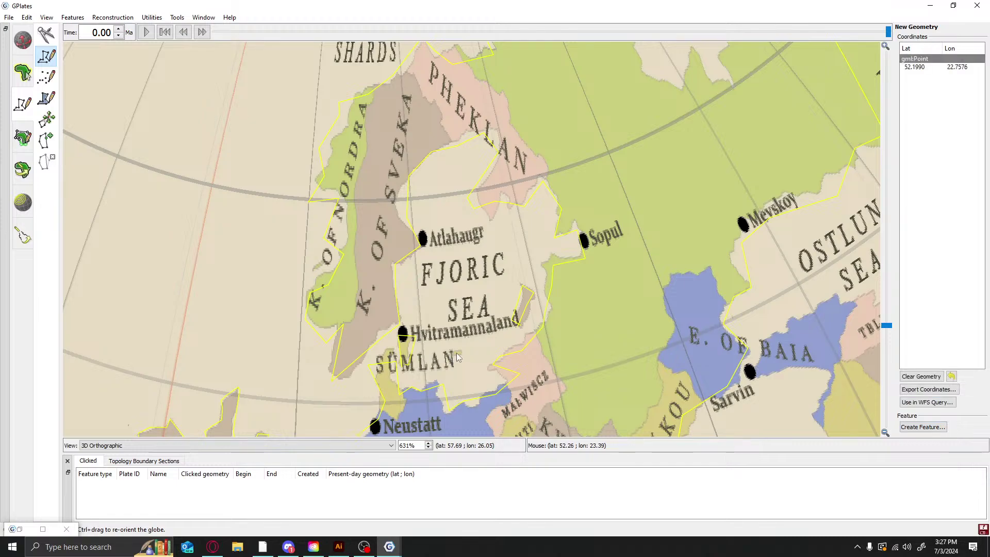
pyautogui.click(463, 354)
pyautogui.click(463, 348)
pyautogui.click(455, 349)
pyautogui.click(454, 351)
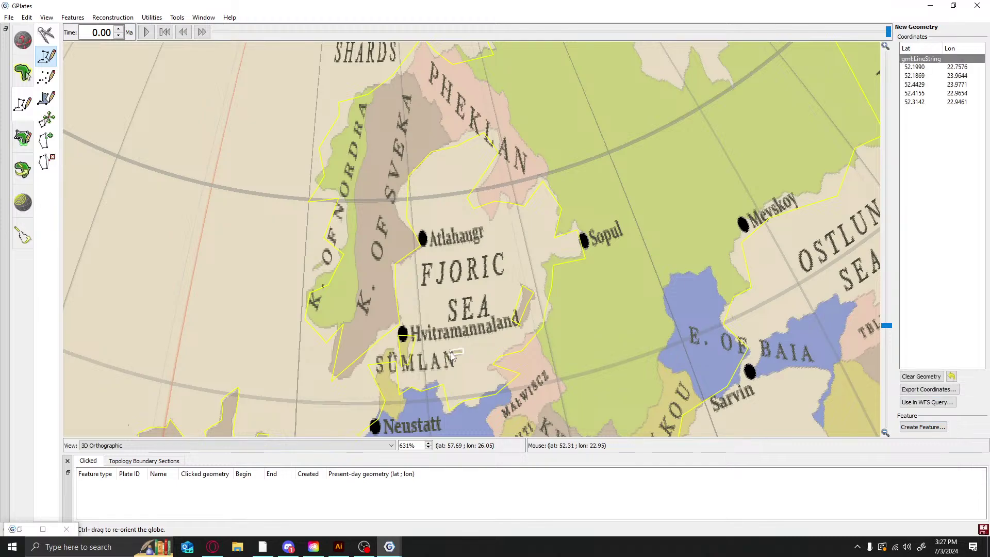
# Create an UnclassifiedFeature from the islet outline at the eastern end of the Sümlan label
pyautogui.click(923, 427)
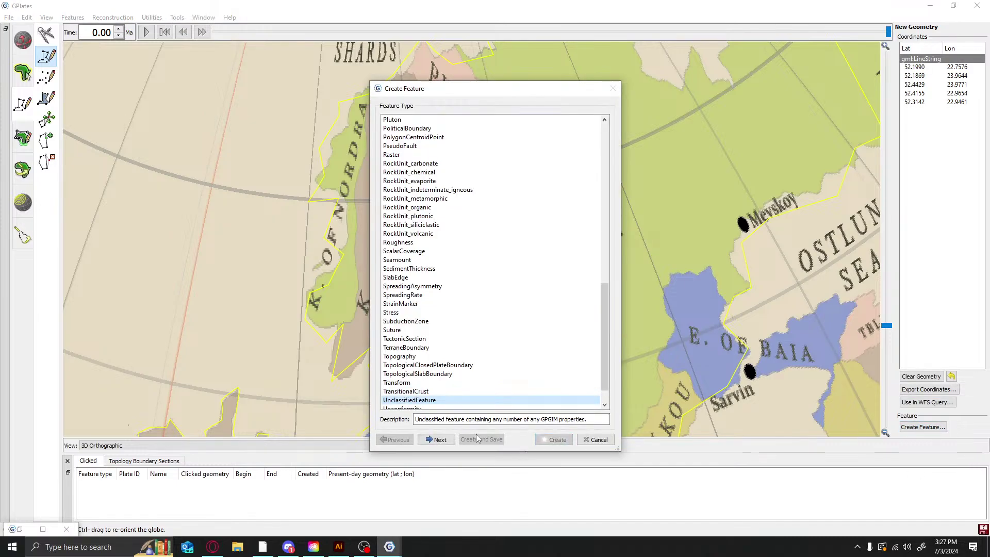
pyautogui.click(440, 439)
pyautogui.click(439, 439)
pyautogui.click(554, 439)
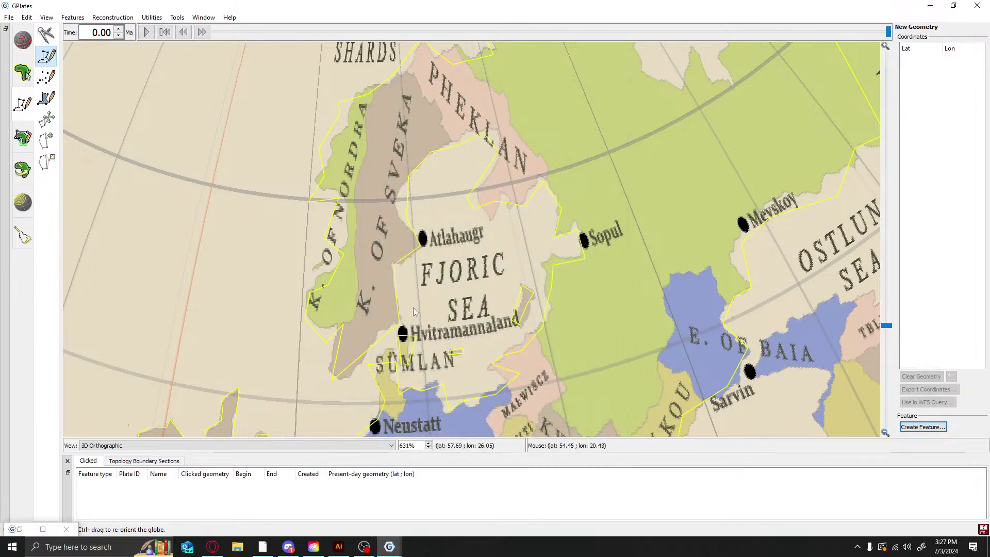
# Examine the coastline tracing from the Fjoric Sea and Frostock down to the Lusitan Sea and east to the Ostlun Sea
pyautogui.scroll(-3, 454, 149)
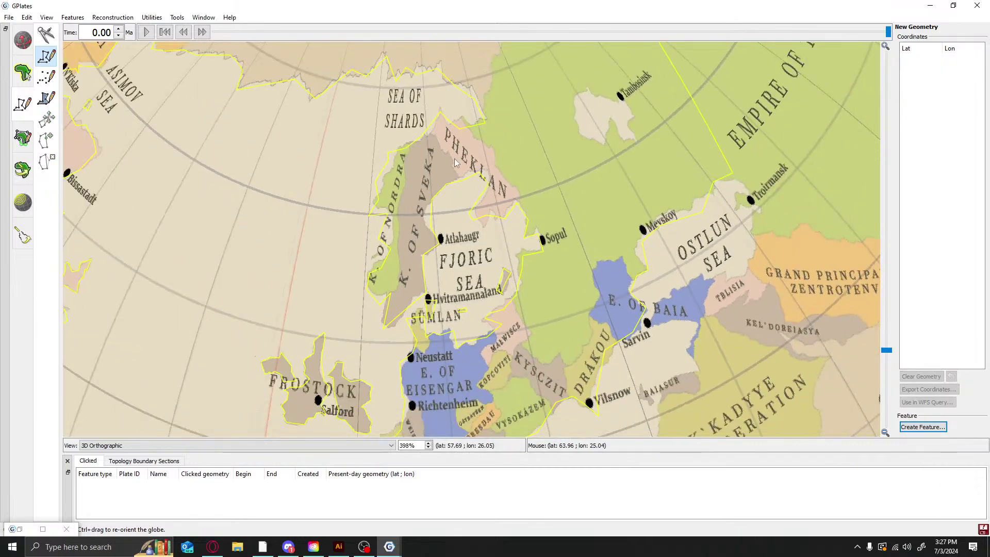
pyautogui.scroll(-2, 556, 323)
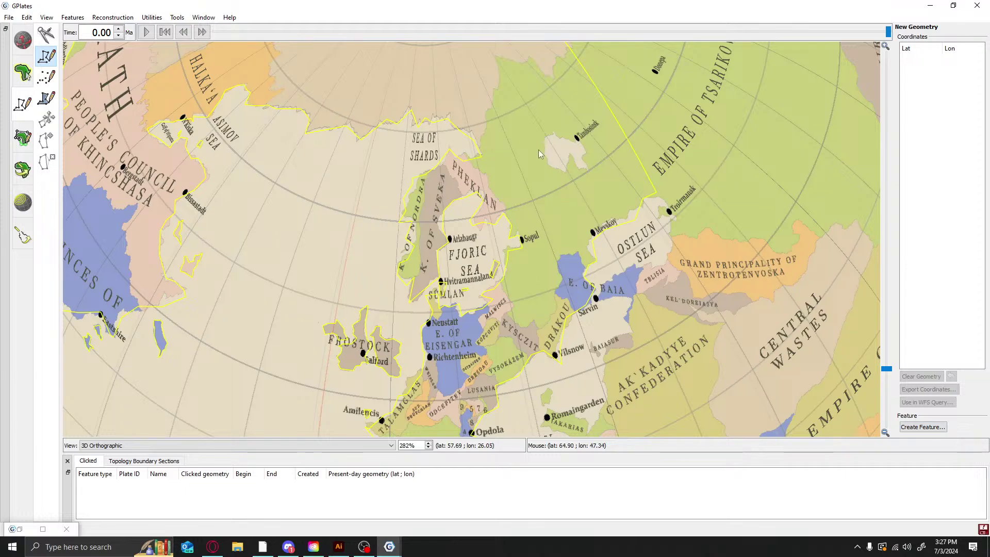
pyautogui.click(31, 44)
pyautogui.moveTo(359, 348); pyautogui.dragTo(339, 190)
pyautogui.moveTo(478, 414); pyautogui.dragTo(478, 271)
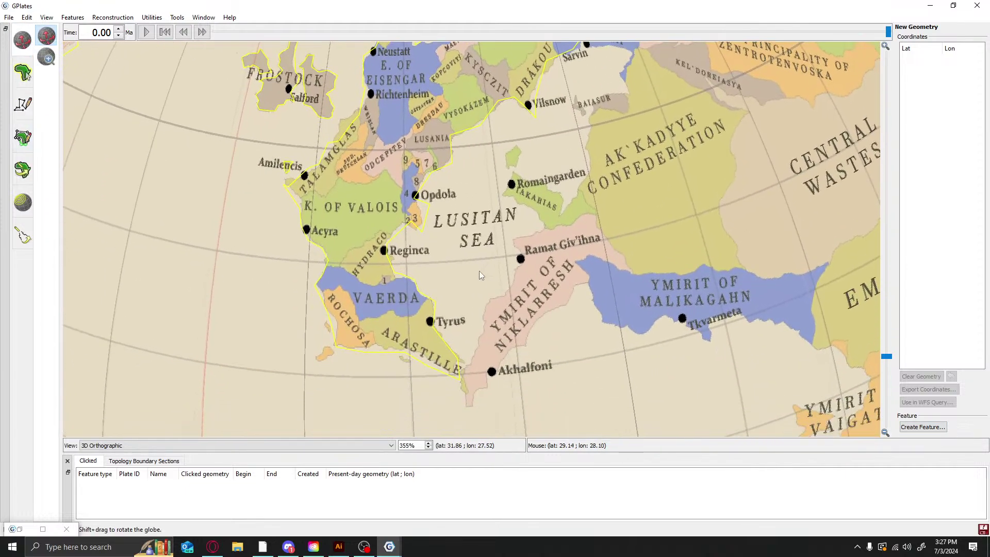
pyautogui.scroll(1, 472, 173)
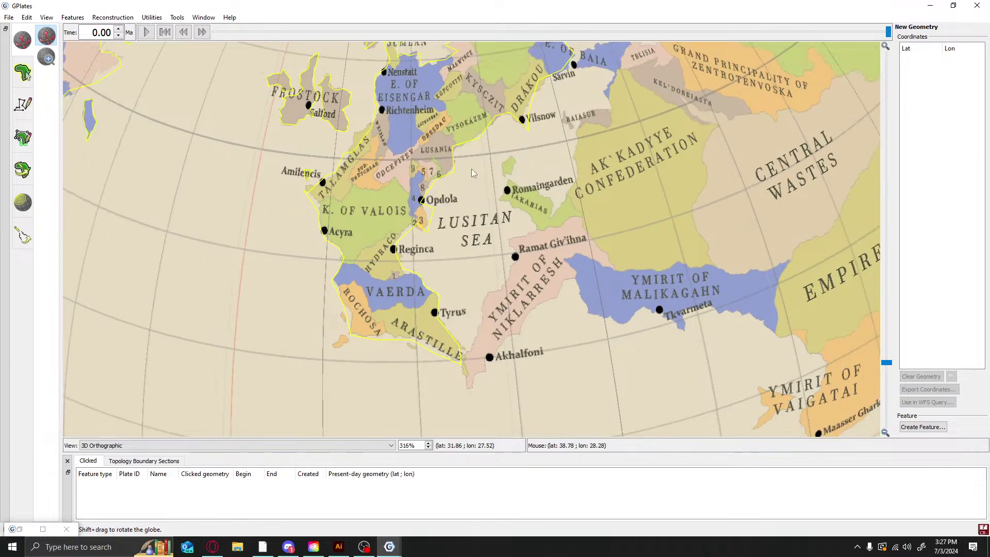
pyautogui.moveTo(437, 161); pyautogui.dragTo(429, 216)
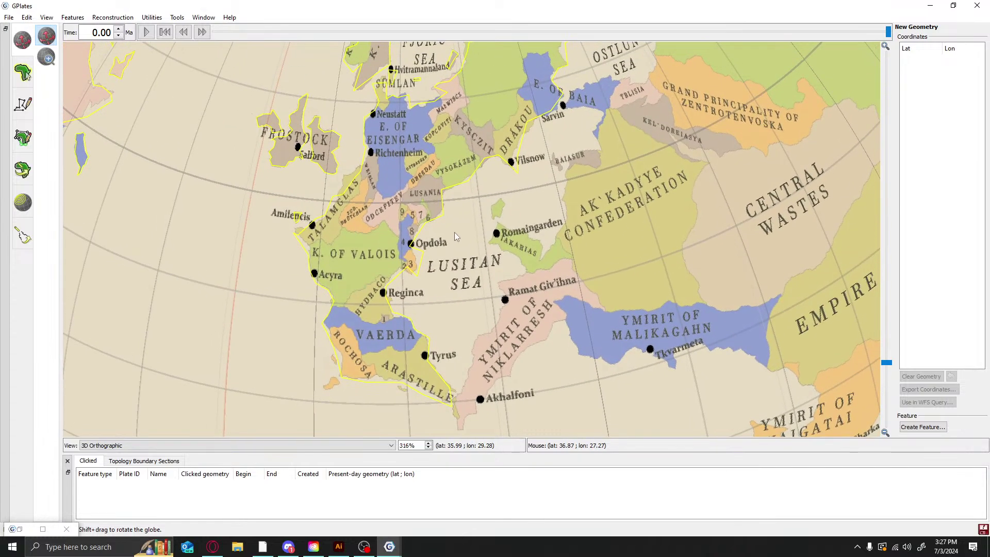
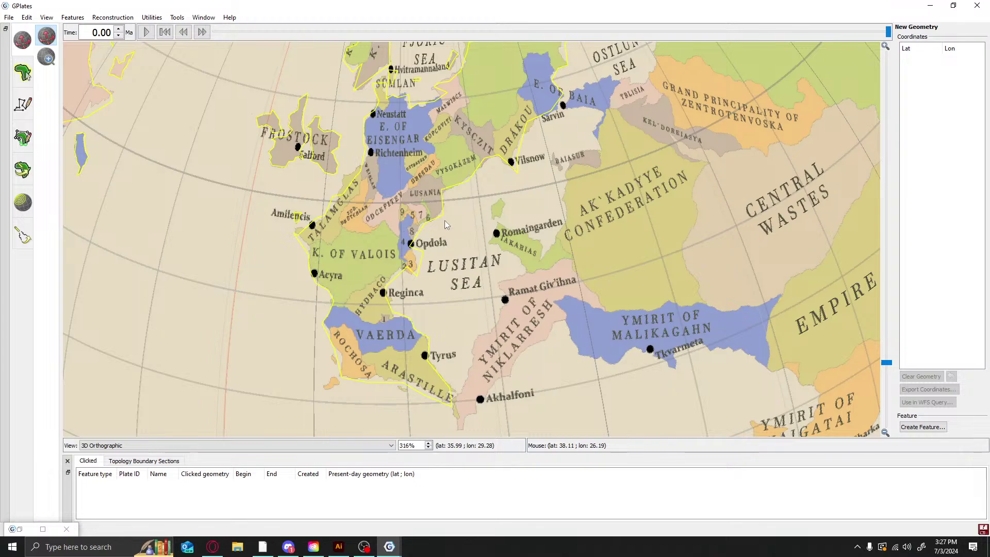
pyautogui.moveTo(445, 225); pyautogui.dragTo(441, 245)
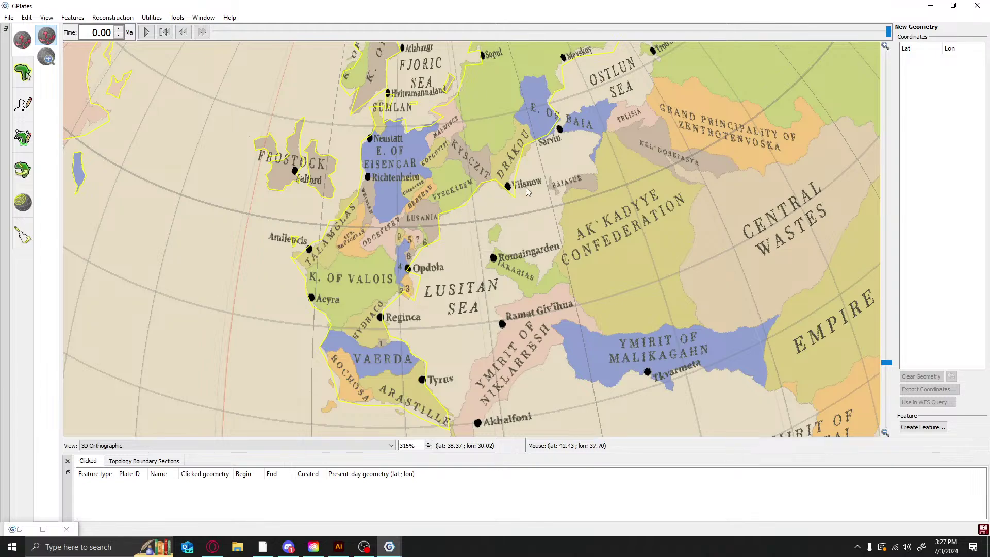
pyautogui.scroll(-1, 466, 222)
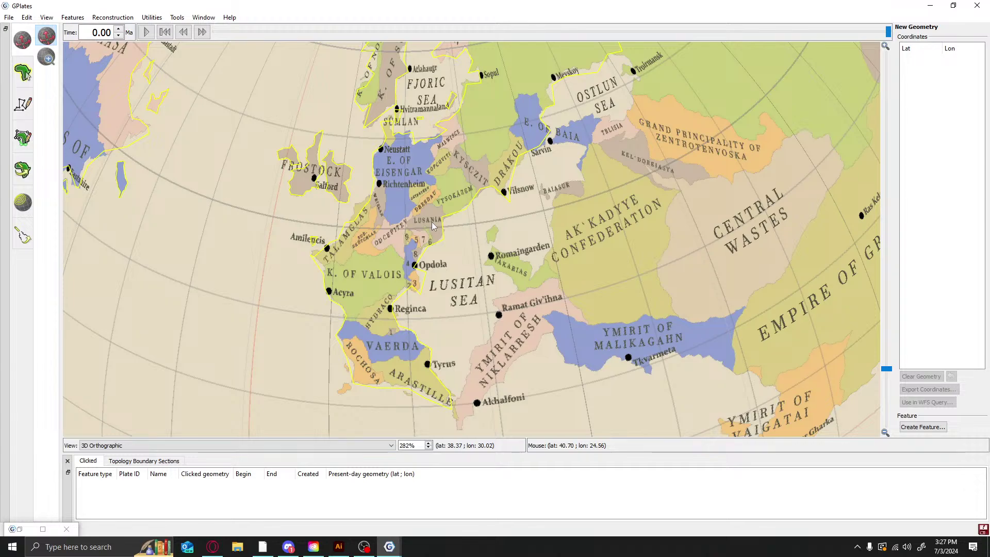
pyautogui.scroll(-2, 469, 321)
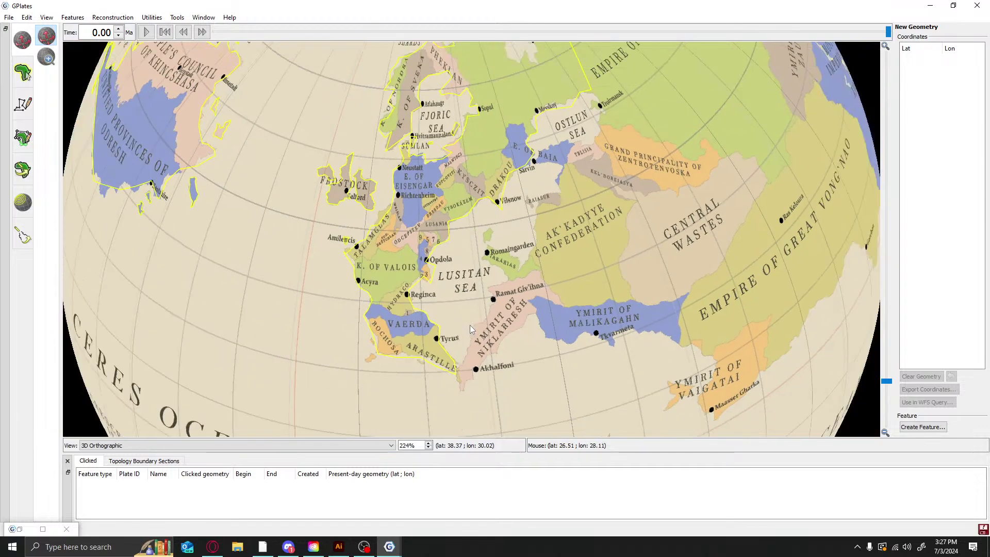
pyautogui.moveTo(524, 325); pyautogui.dragTo(481, 288)
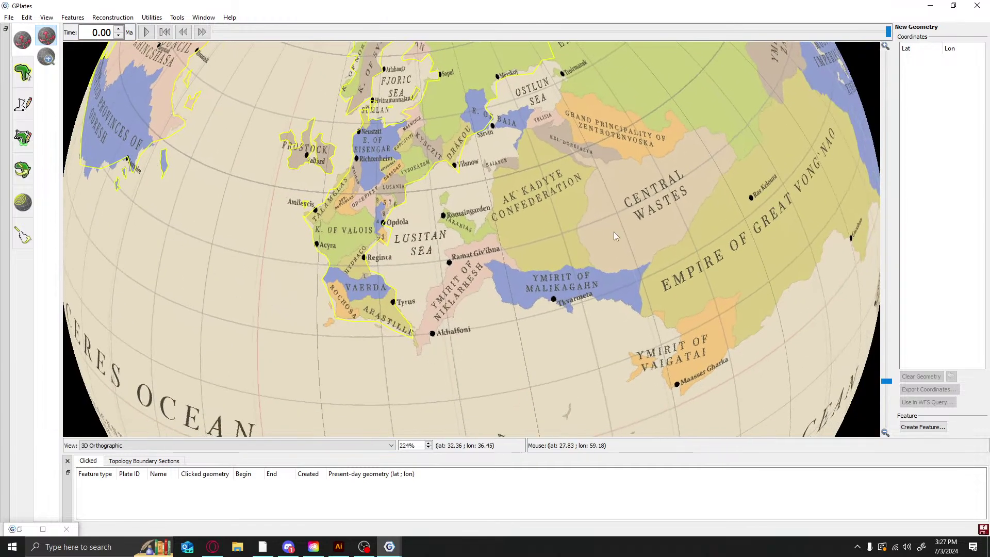
pyautogui.moveTo(668, 203); pyautogui.dragTo(634, 276)
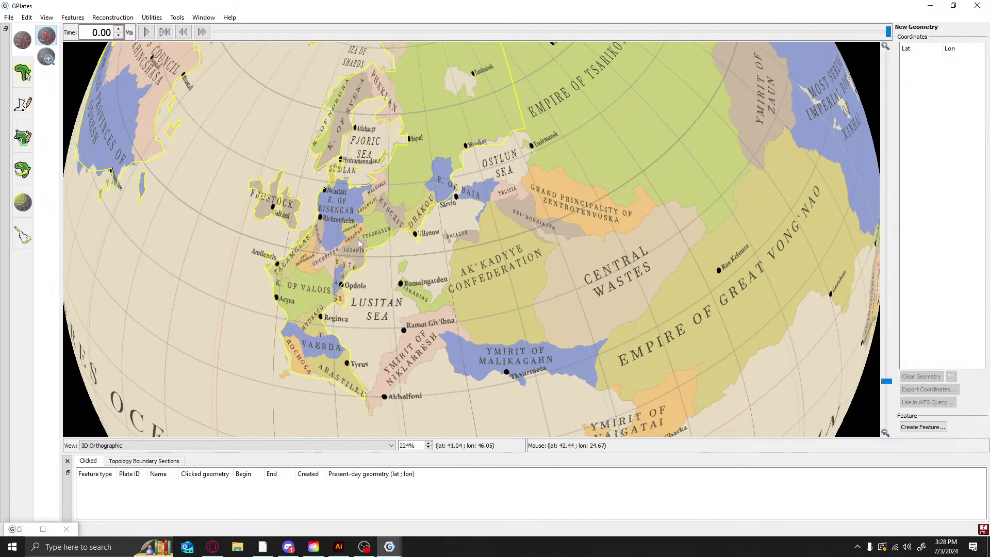
pyautogui.scroll(2, 547, 284)
pyautogui.moveTo(551, 288); pyautogui.dragTo(482, 213)
pyautogui.moveTo(493, 163); pyautogui.dragTo(609, 333)
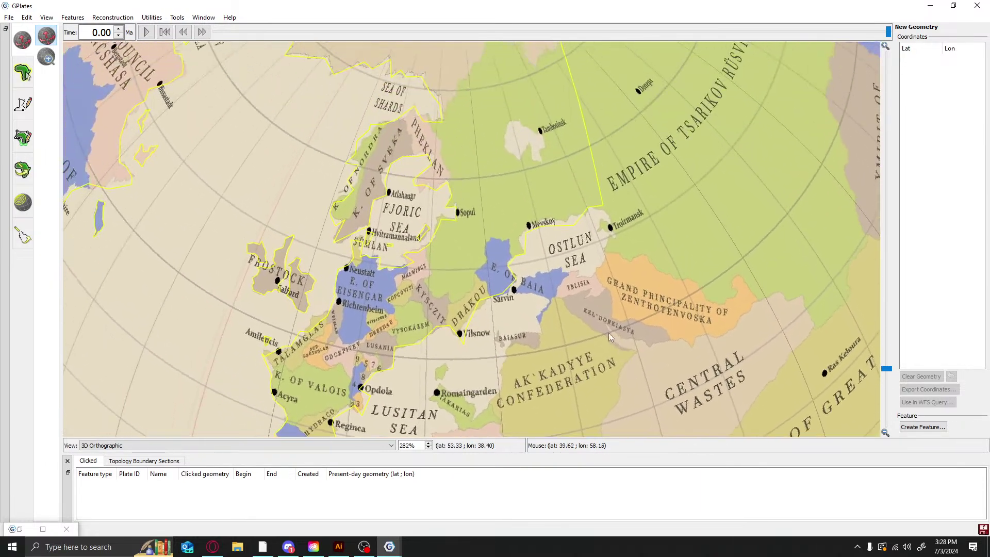
# Trace a polyline around the small island at the Mary city marker, off the coast north of North Guernsey
pyautogui.scroll(-5, 608, 333)
pyautogui.moveTo(197, 168); pyautogui.dragTo(591, 363)
pyautogui.moveTo(315, 134); pyautogui.dragTo(220, 323)
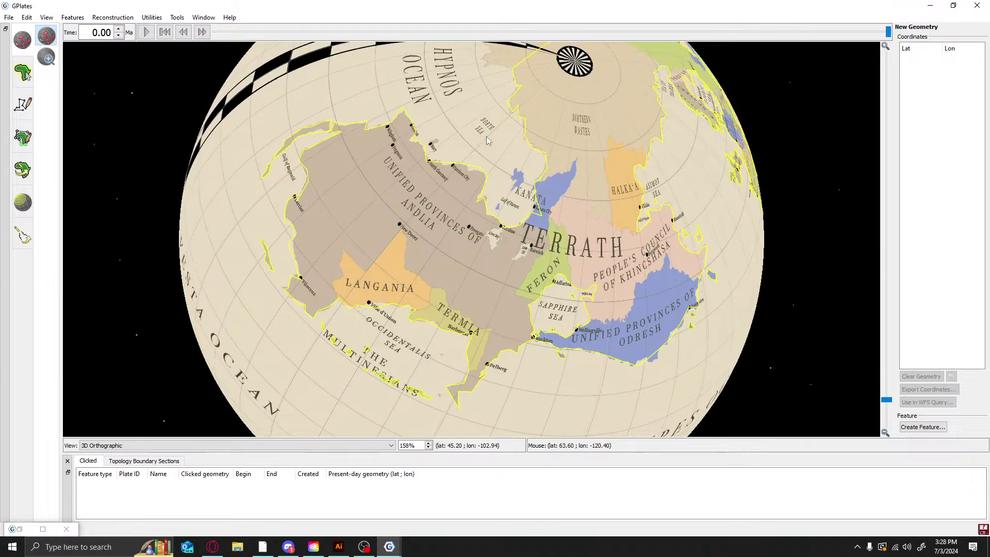
pyautogui.moveTo(486, 136); pyautogui.dragTo(506, 220)
pyautogui.scroll(9, 444, 215)
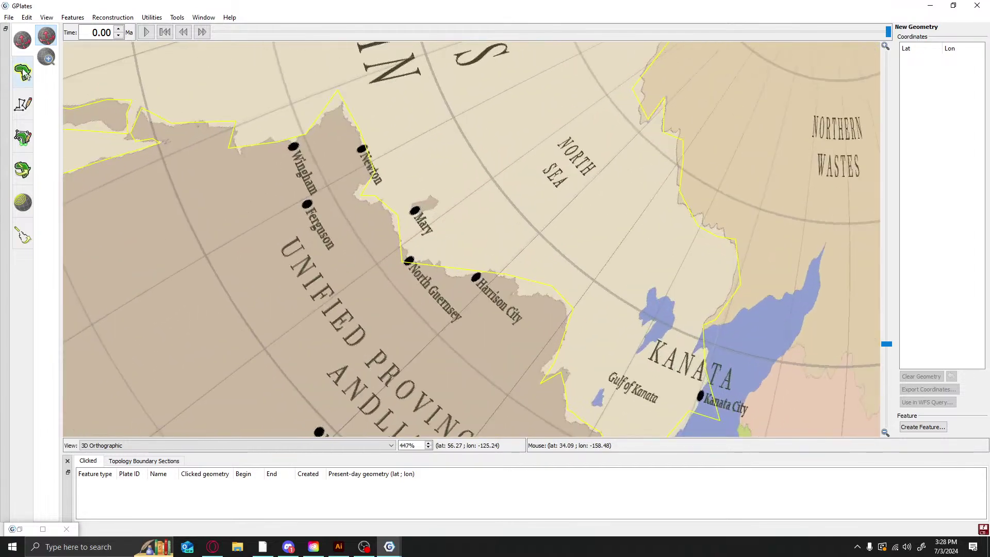
pyautogui.click(23, 104)
pyautogui.scroll(2, 413, 187)
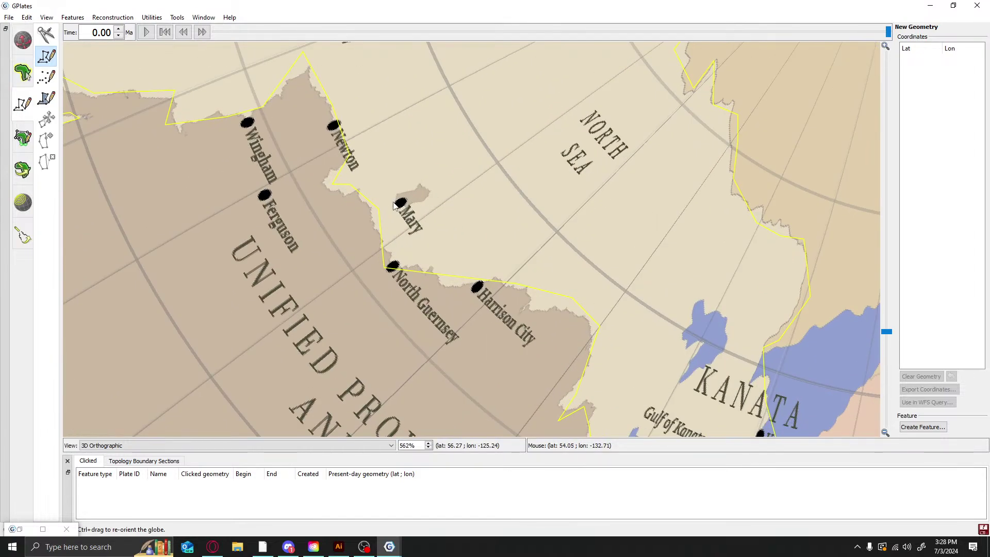
pyautogui.click(395, 195)
pyautogui.click(396, 205)
pyautogui.click(409, 205)
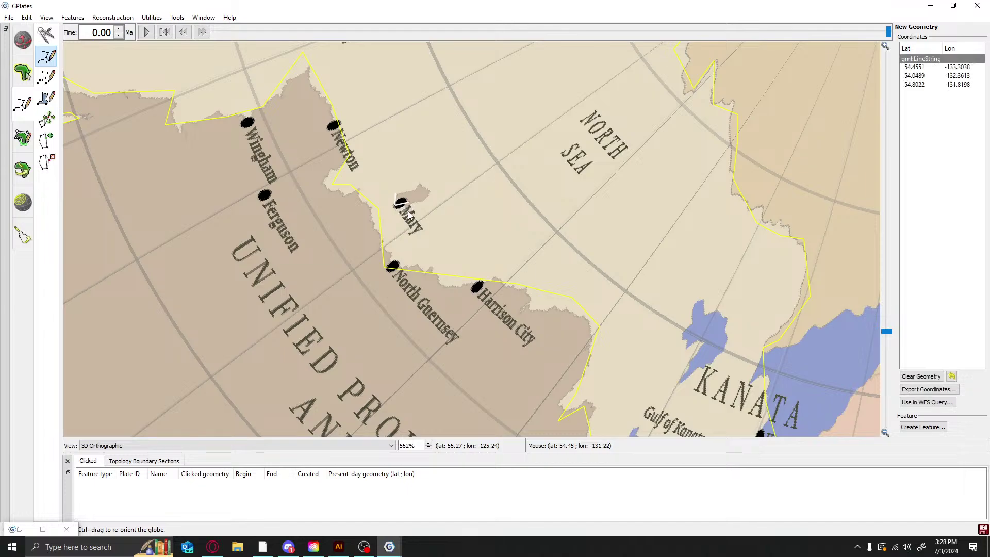
pyautogui.click(408, 213)
pyautogui.click(417, 203)
pyautogui.click(431, 190)
pyautogui.click(422, 185)
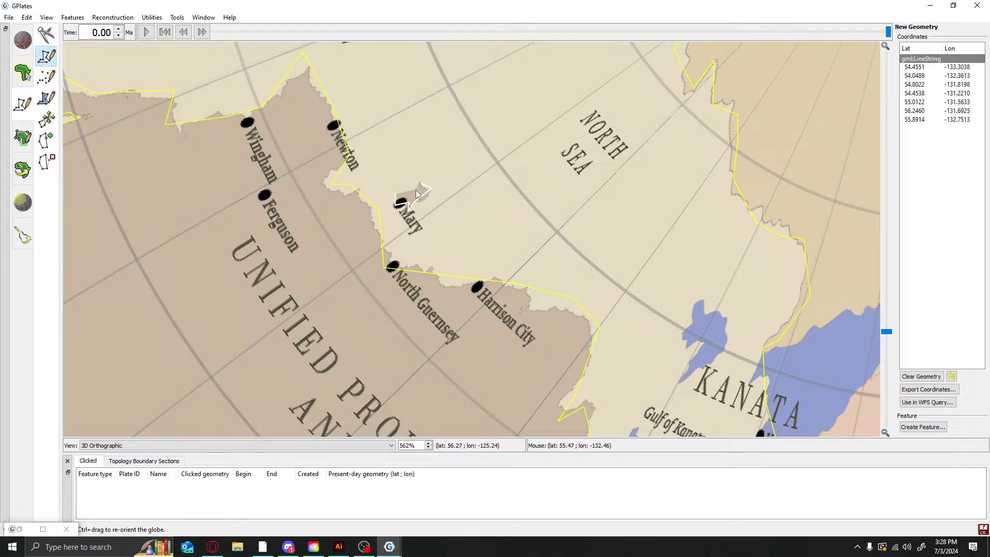
pyautogui.click(413, 193)
pyautogui.click(397, 196)
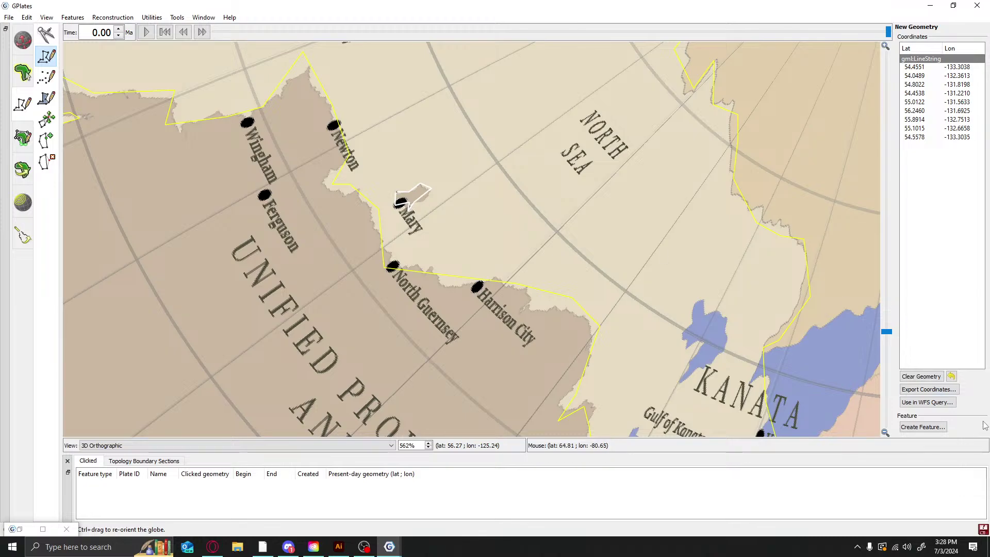
# Create an UnclassifiedFeature from the outline of the island at Mary
pyautogui.click(923, 427)
pyautogui.click(440, 440)
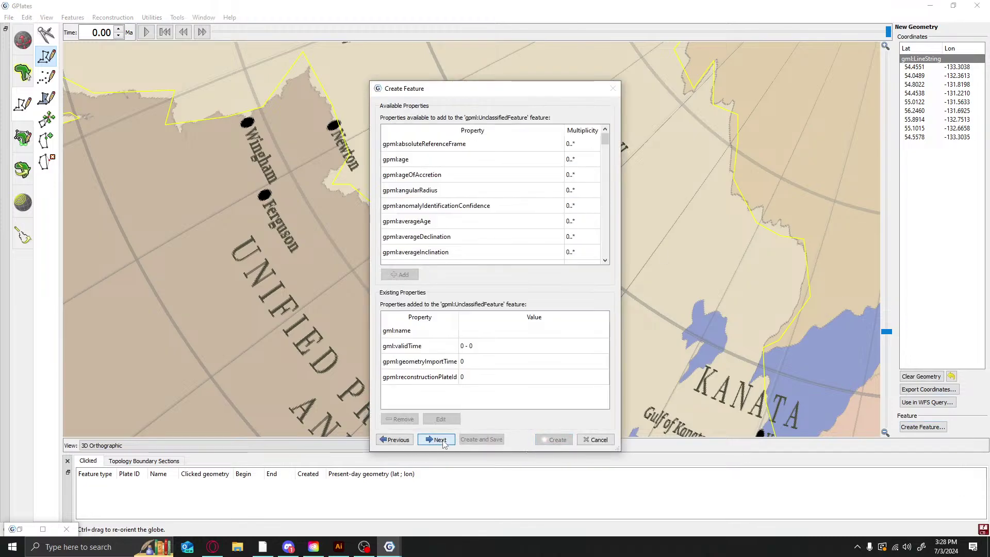
pyautogui.click(441, 441)
pyautogui.click(552, 440)
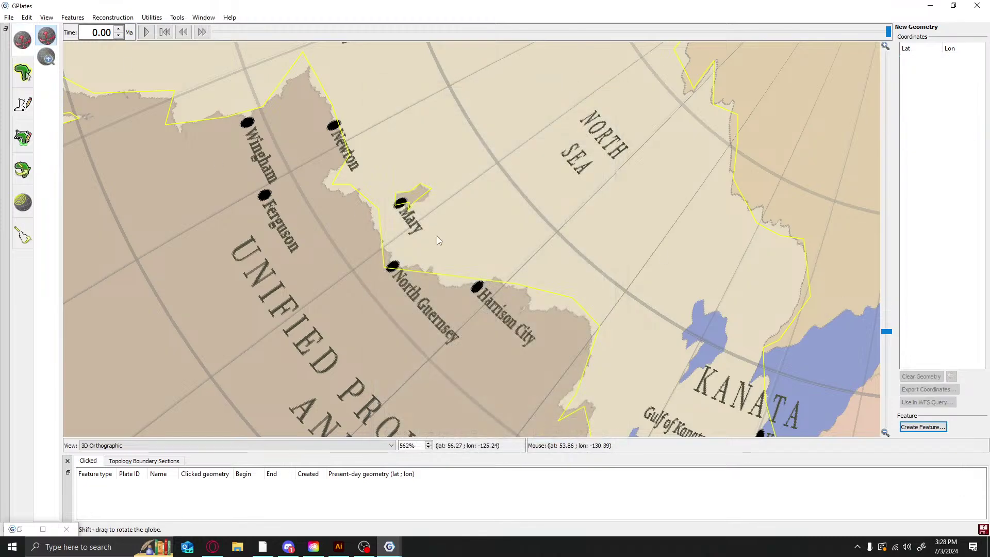
# Trace a polyline around the larger blue island just north of the Kanata label, between the North Sea and the Gulf of Kanata
pyautogui.moveTo(643, 290); pyautogui.dragTo(301, 127)
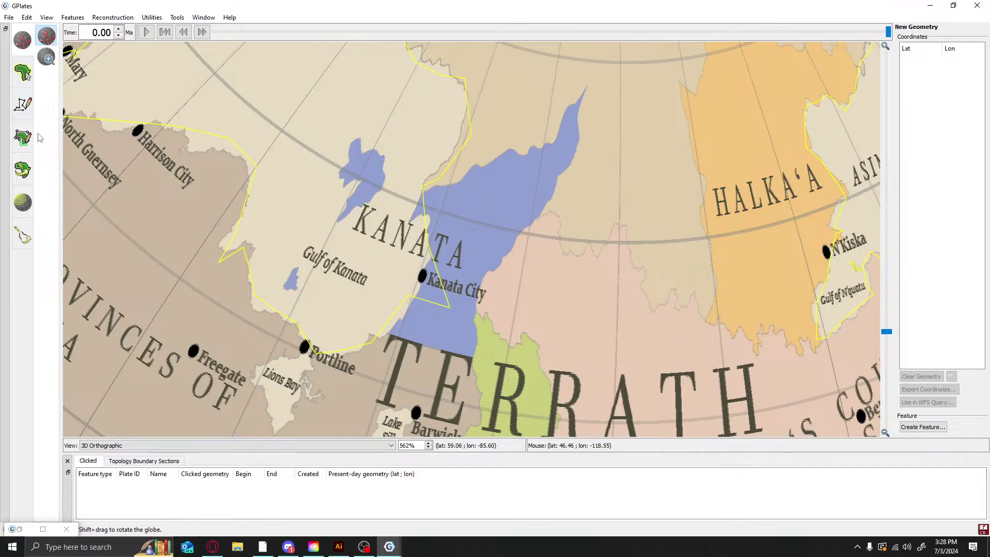
pyautogui.click(24, 104)
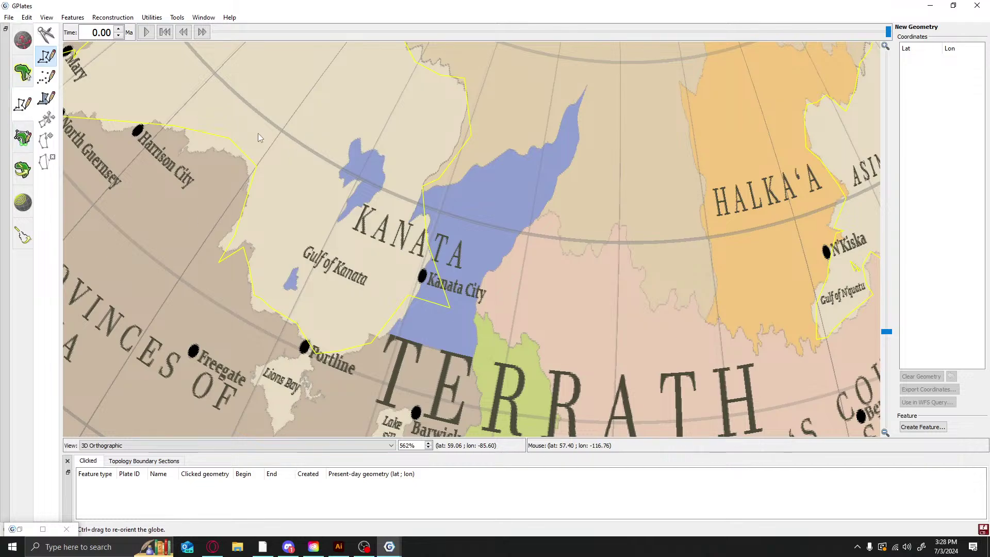
pyautogui.click(340, 170)
pyautogui.click(339, 181)
pyautogui.click(342, 179)
pyautogui.click(344, 186)
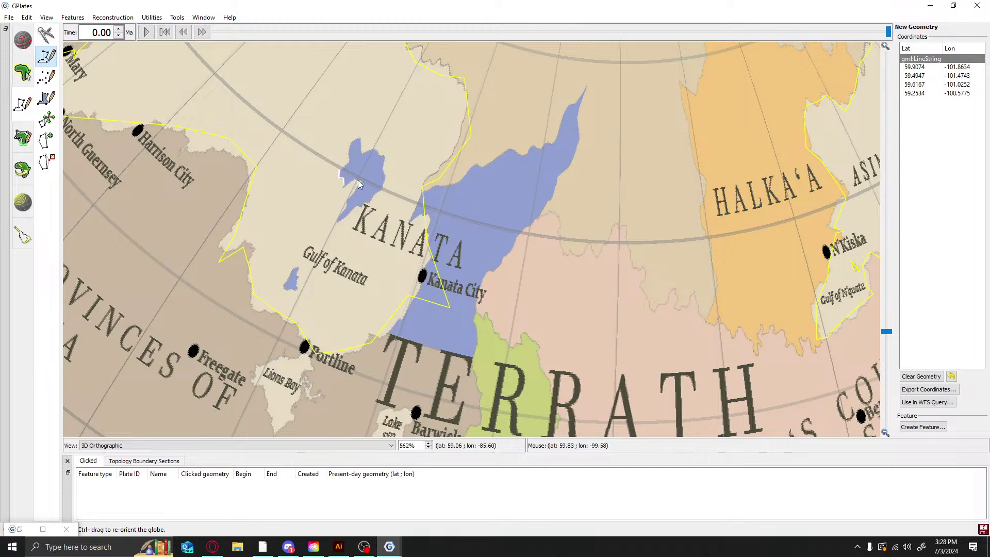
pyautogui.click(352, 183)
pyautogui.click(361, 180)
pyautogui.click(349, 196)
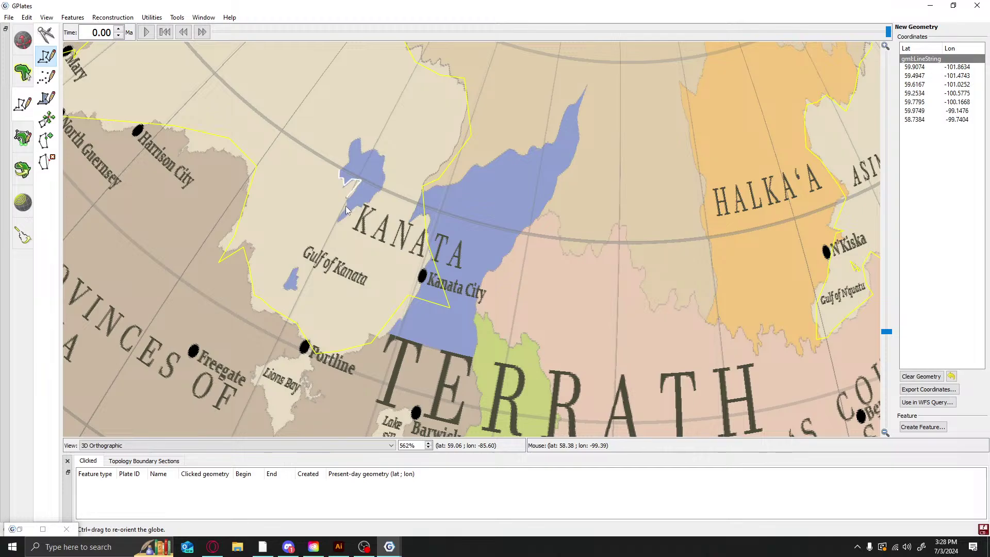
pyautogui.click(344, 205)
pyautogui.click(336, 223)
pyautogui.click(371, 198)
pyautogui.click(384, 190)
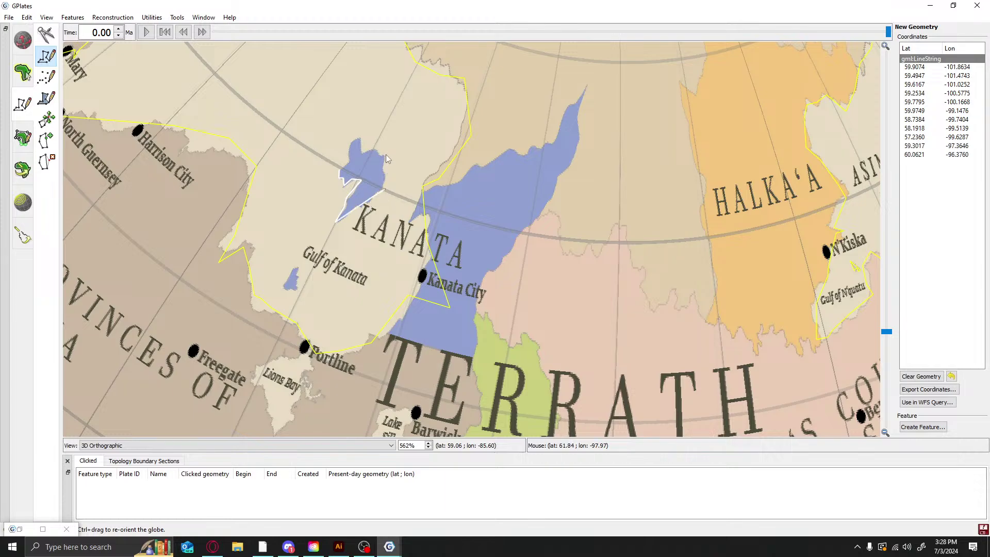
pyautogui.click(386, 154)
pyautogui.click(369, 149)
pyautogui.click(363, 152)
pyautogui.click(361, 142)
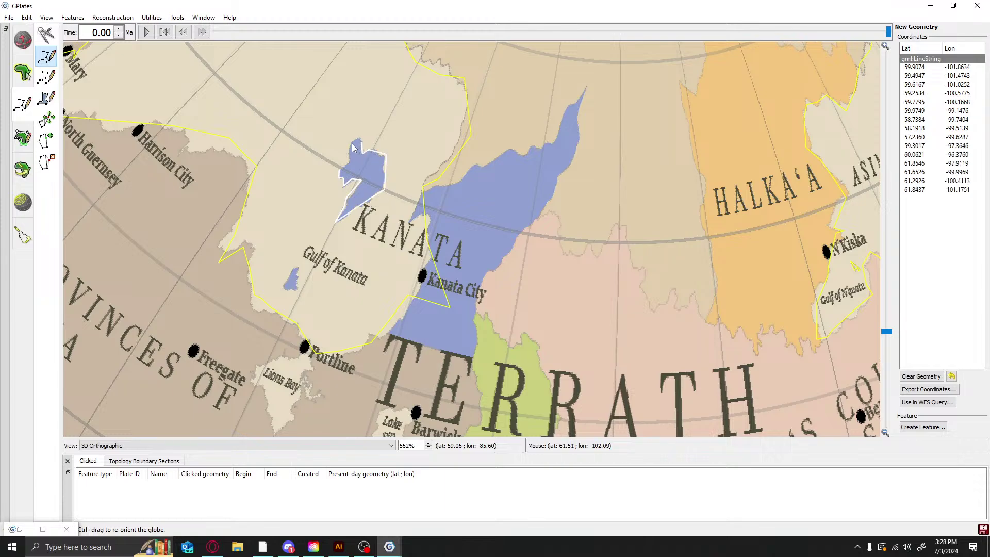
pyautogui.click(354, 148)
pyautogui.click(353, 164)
pyautogui.click(342, 174)
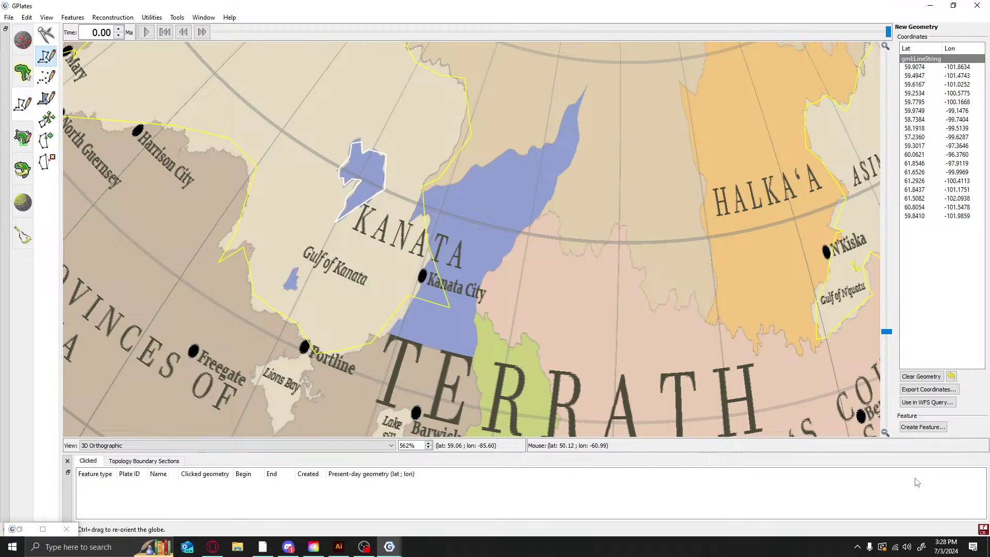
# Create an UnclassifiedFeature from the outline of the larger Kanata island
pyautogui.click(923, 427)
pyautogui.click(439, 440)
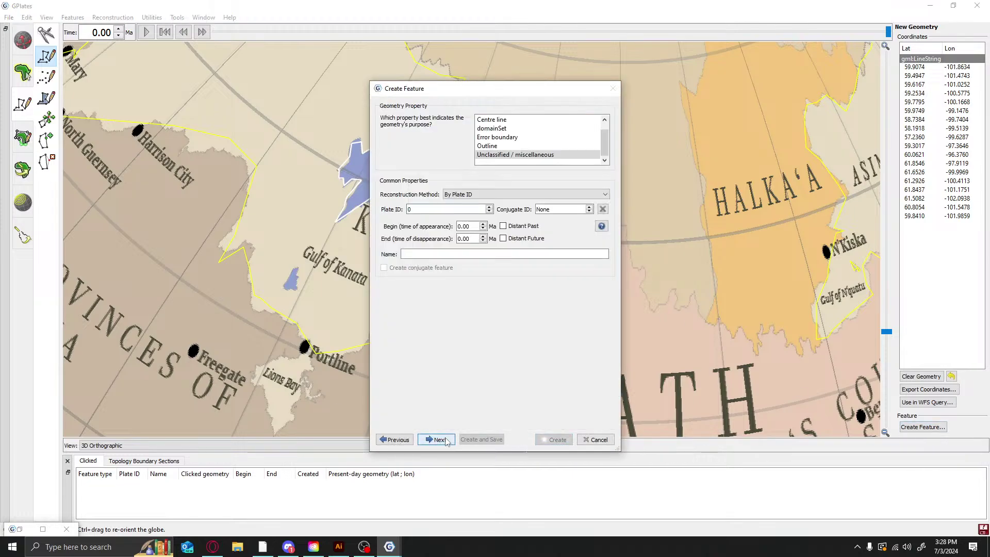
pyautogui.click(446, 441)
pyautogui.click(553, 440)
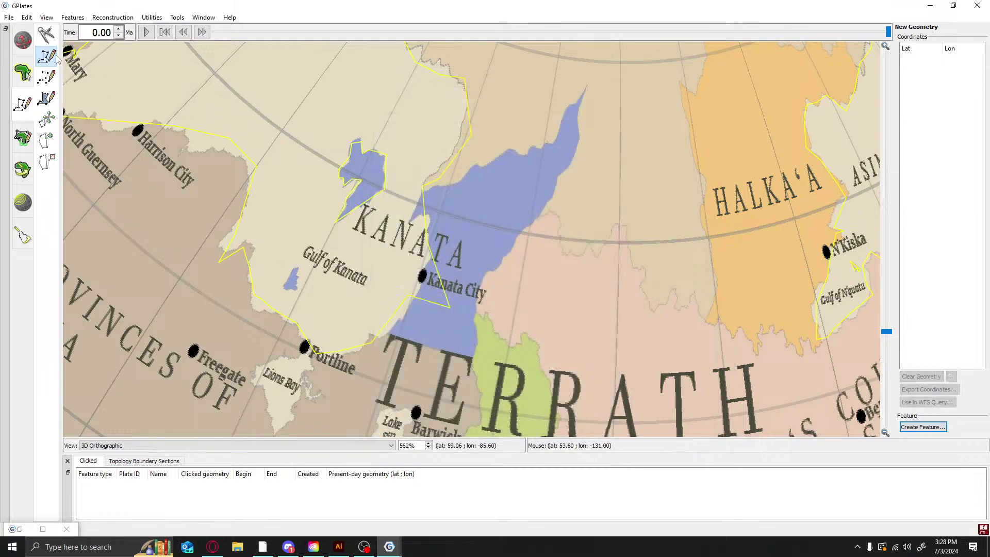
# Trace a polyline around the small blue island just west of the Gulf of Kanata label
pyautogui.click(283, 285)
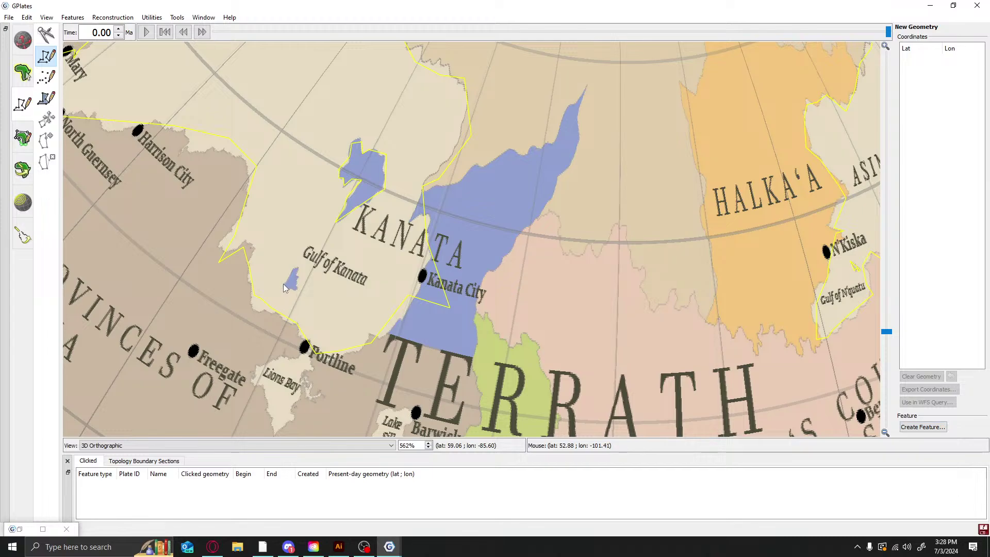
pyautogui.click(284, 288)
pyautogui.click(290, 289)
pyautogui.click(292, 291)
pyautogui.click(296, 291)
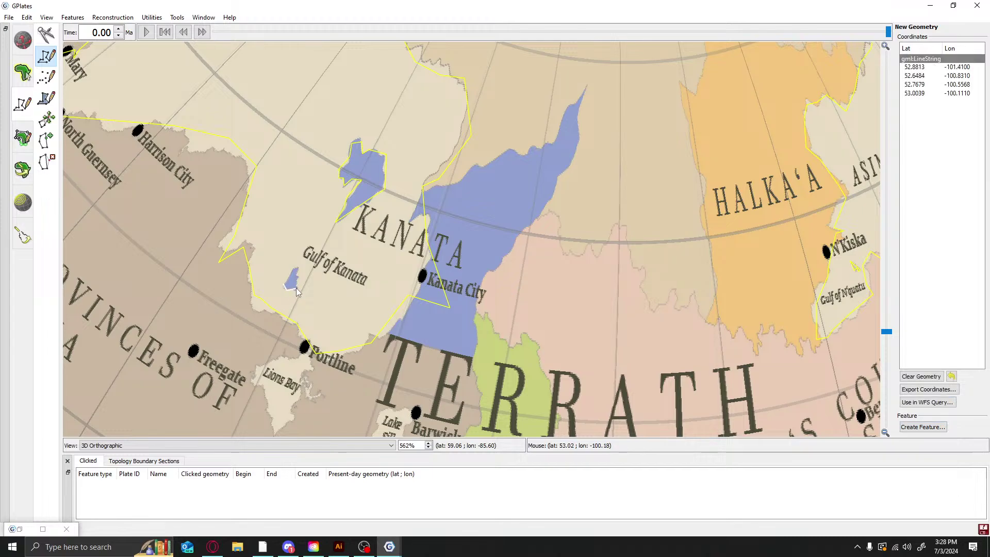
pyautogui.click(297, 283)
pyautogui.click(298, 269)
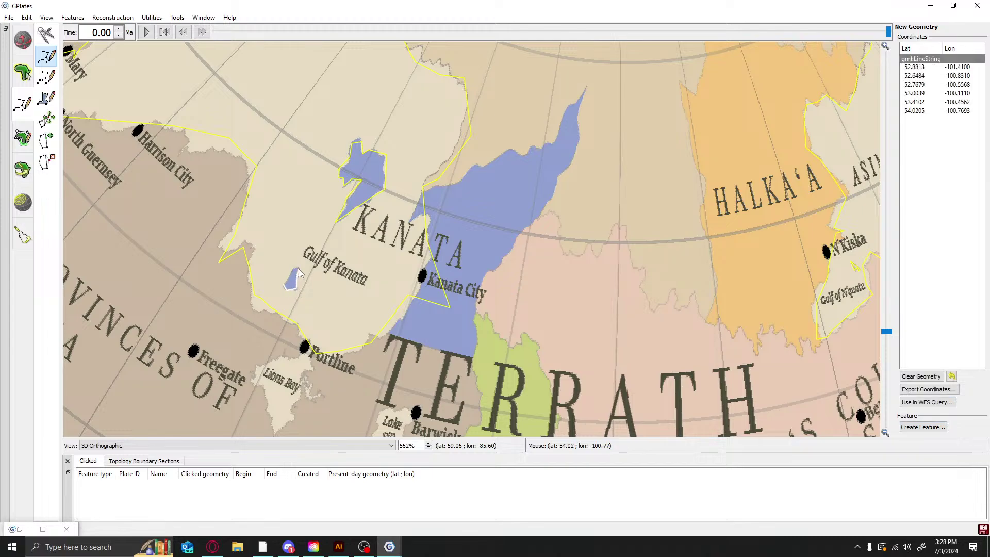
pyautogui.click(291, 272)
pyautogui.click(285, 286)
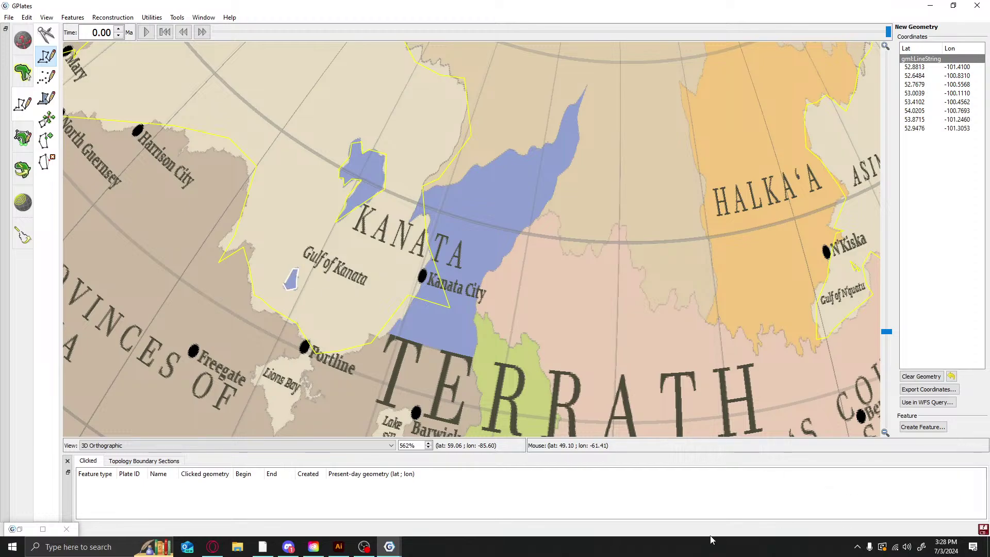
# Create an UnclassifiedFeature from the outline of the small island just west of the Gulf of Kanata label
pyautogui.click(934, 427)
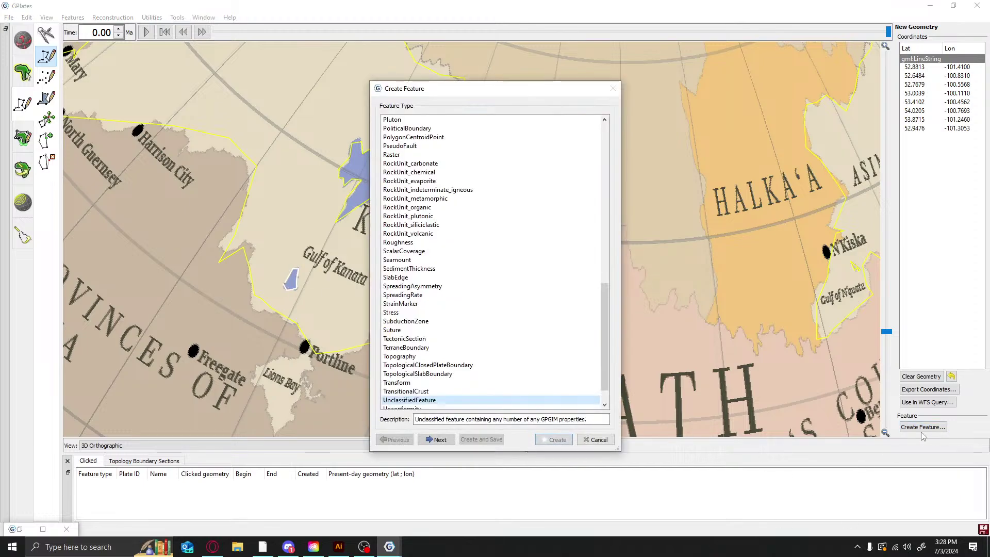
pyautogui.click(439, 439)
pyautogui.click(558, 441)
# Examine the traced coastlines around Frostock, Talamglas, K. of Valois and the Lusitan Sea for islands still missing an outline
pyautogui.scroll(-13, 458, 317)
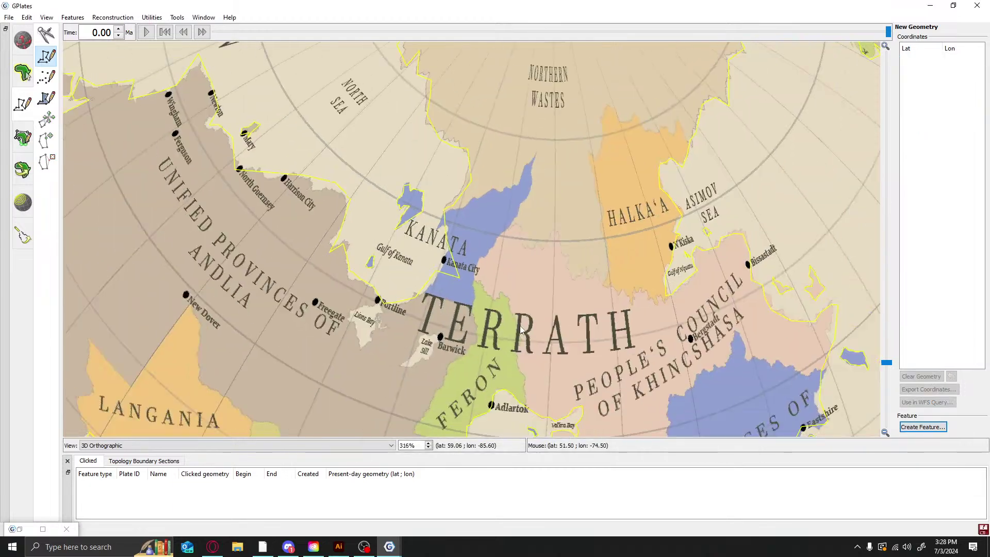
pyautogui.press('d')
pyautogui.moveTo(696, 294); pyautogui.dragTo(562, 433)
pyautogui.scroll(10, 404, 206)
pyautogui.scroll(1, 404, 206)
pyautogui.scroll(2, 434, 397)
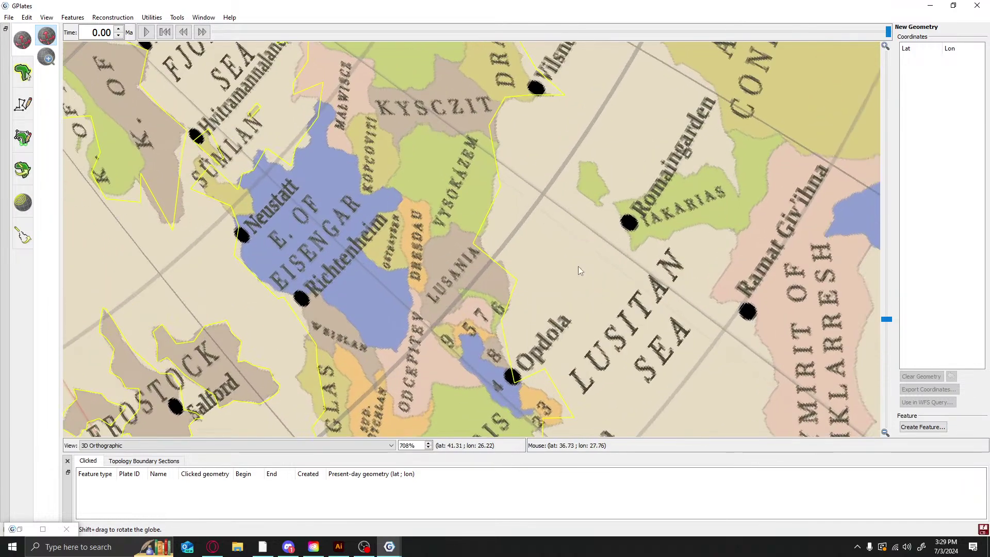
pyautogui.scroll(-15, 578, 267)
pyautogui.moveTo(577, 266); pyautogui.dragTo(558, 197)
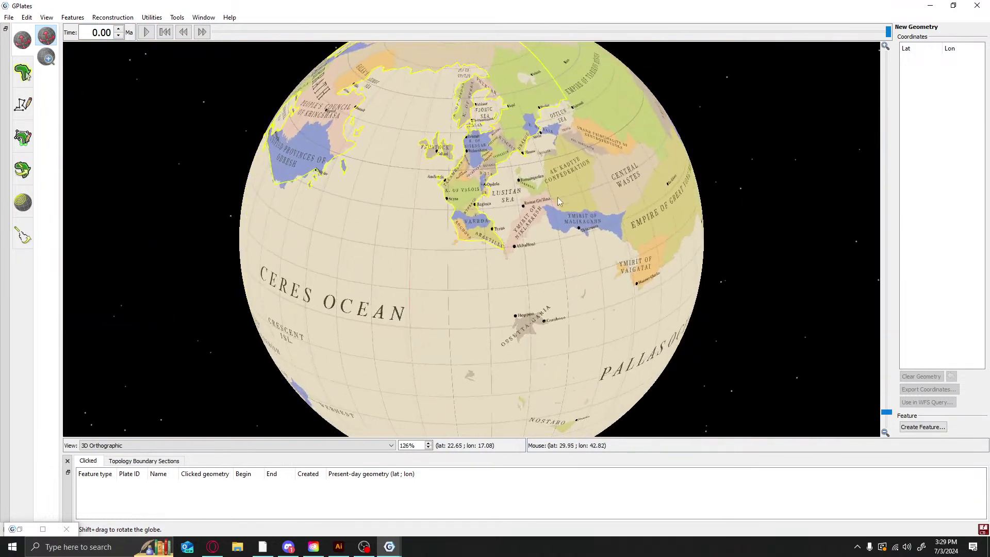
pyautogui.scroll(7, 558, 197)
pyautogui.moveTo(505, 85); pyautogui.dragTo(498, 183)
pyautogui.scroll(6, 444, 168)
pyautogui.moveTo(379, 120); pyautogui.dragTo(394, 171)
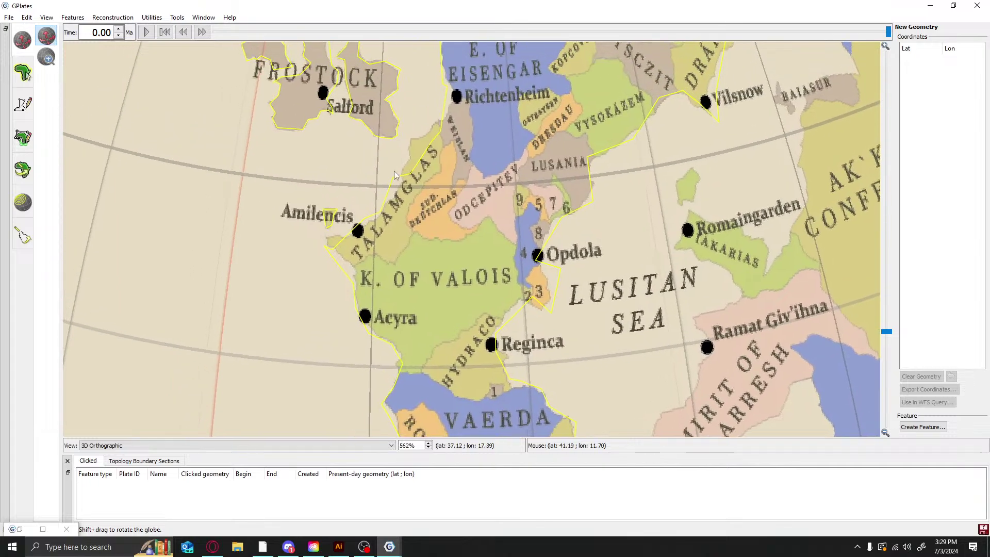
pyautogui.scroll(2, 396, 175)
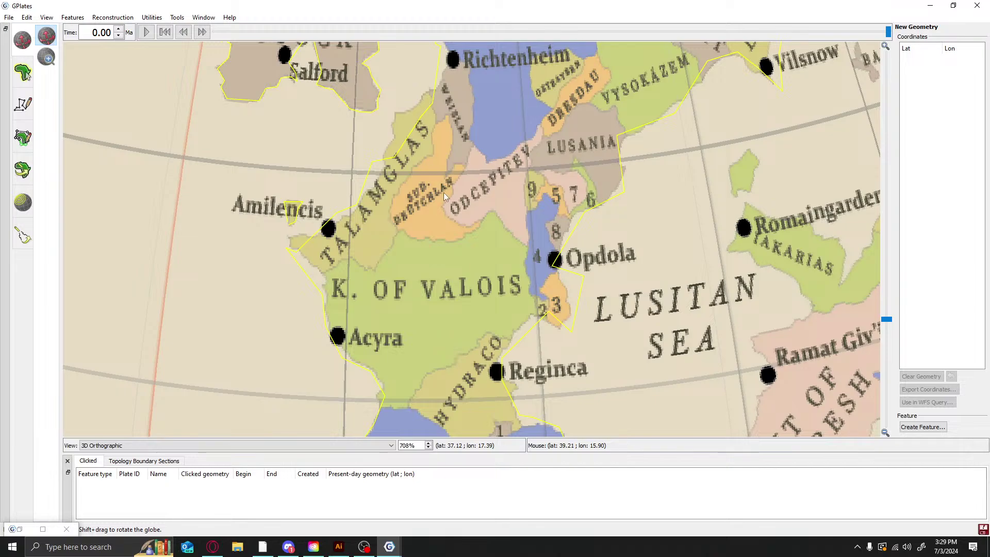
pyautogui.moveTo(443, 192); pyautogui.dragTo(443, 325)
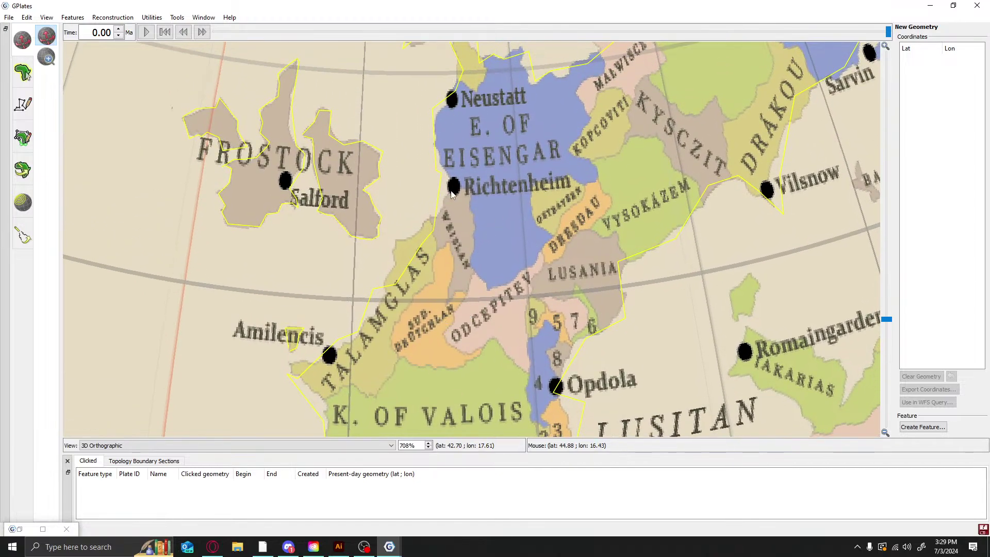
pyautogui.scroll(2, 468, 243)
pyautogui.moveTo(358, 348); pyautogui.dragTo(404, 294)
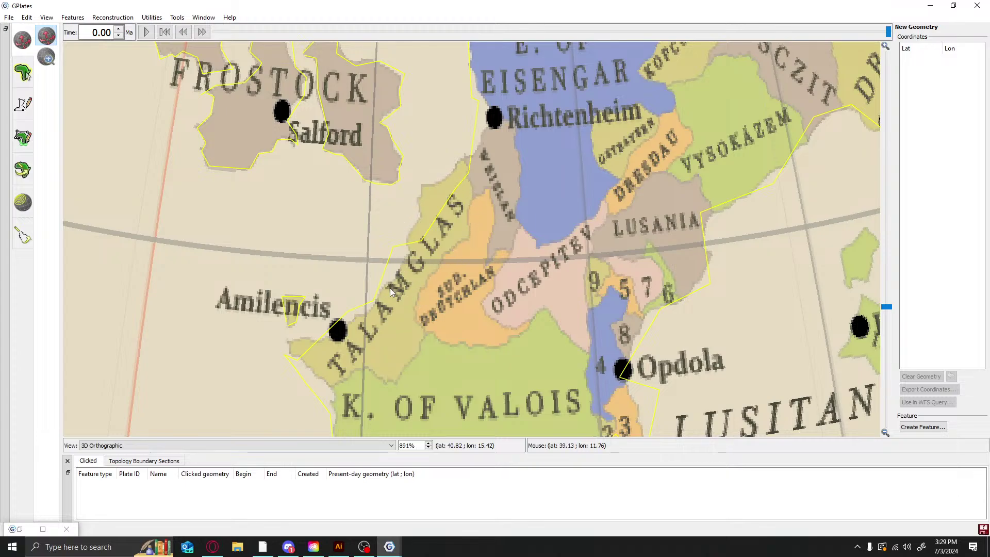
pyautogui.moveTo(464, 402); pyautogui.dragTo(593, 261)
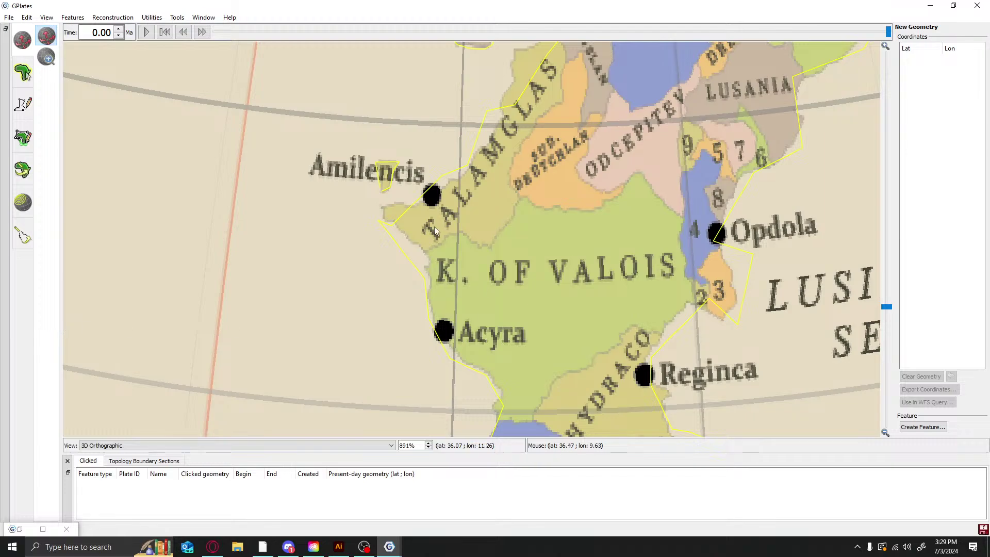
pyautogui.scroll(-5, 533, 233)
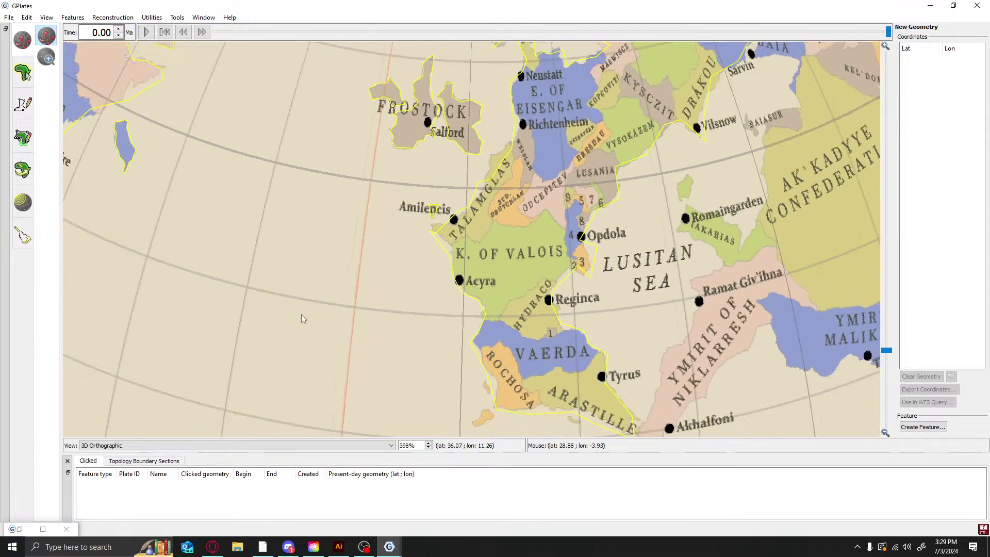
pyautogui.scroll(-1, 379, 273)
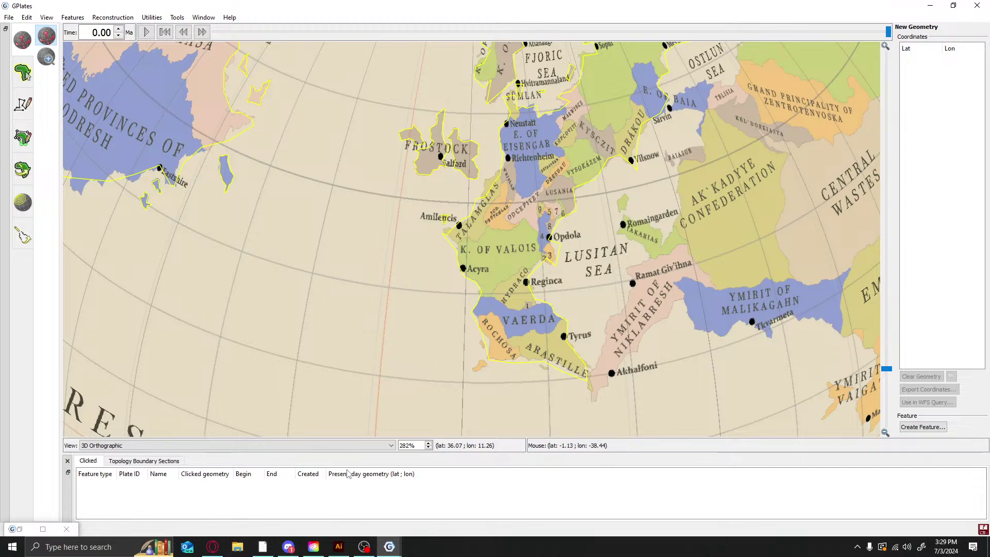
# Switch to Discord, close the enlarged image in the art channel and return to the GPlates globe
pyautogui.click(289, 545)
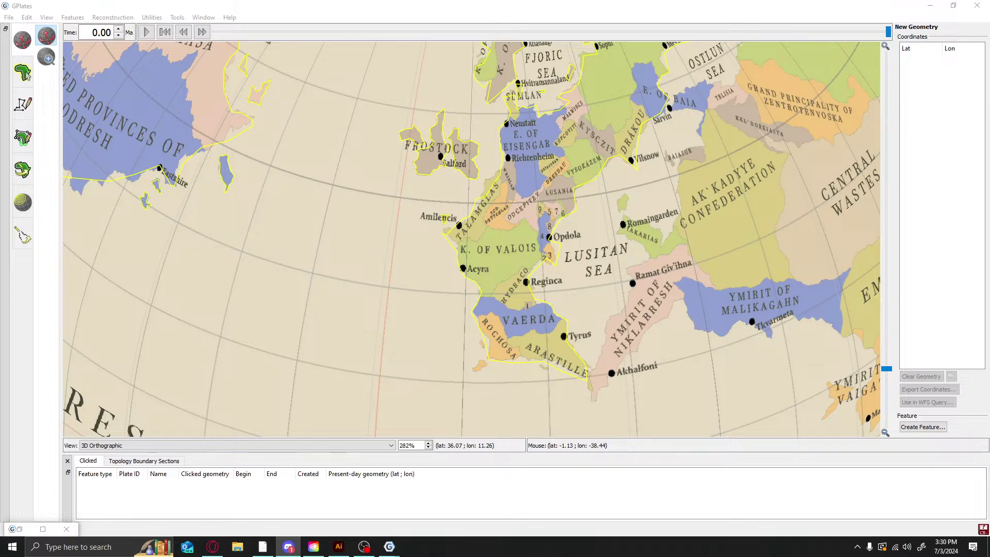
pyautogui.moveTo(0, 96); pyautogui.dragTo(679, 70)
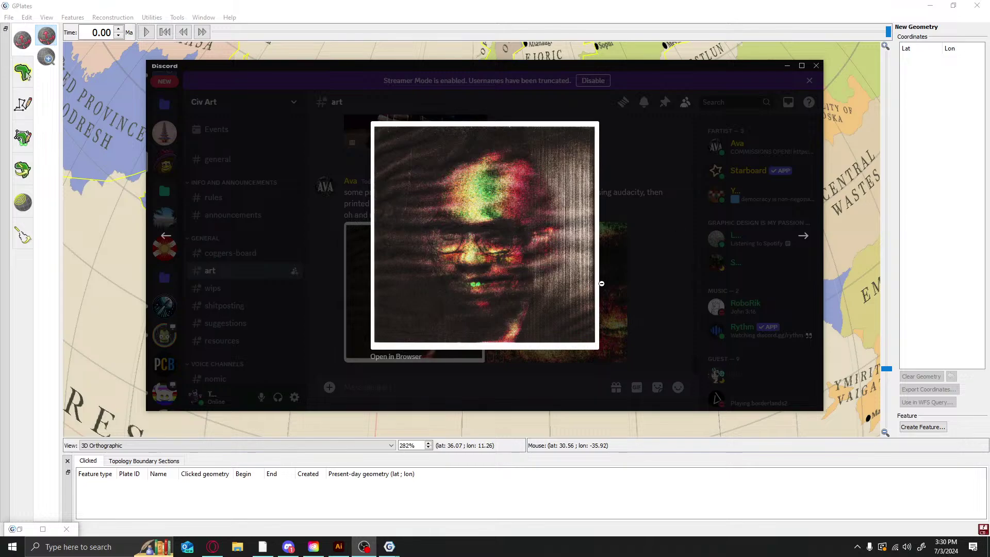
pyautogui.click(640, 267)
pyautogui.click(625, 273)
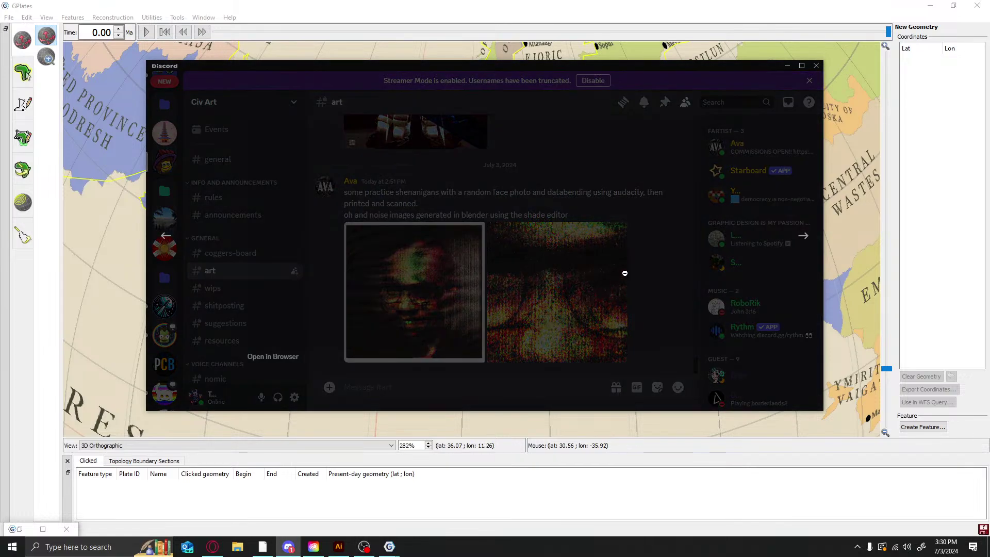
pyautogui.click(764, 198)
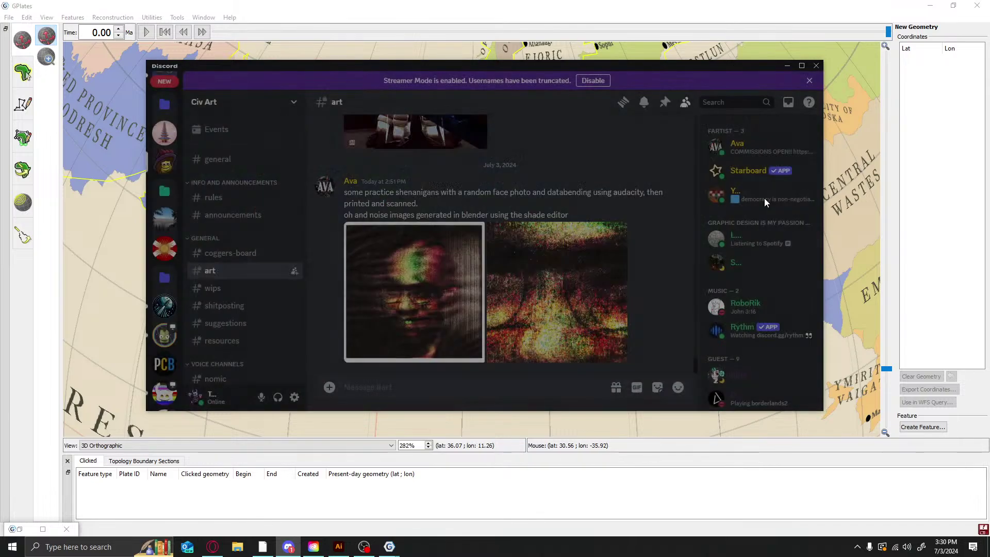
pyautogui.moveTo(420, 66); pyautogui.dragTo(0, 134)
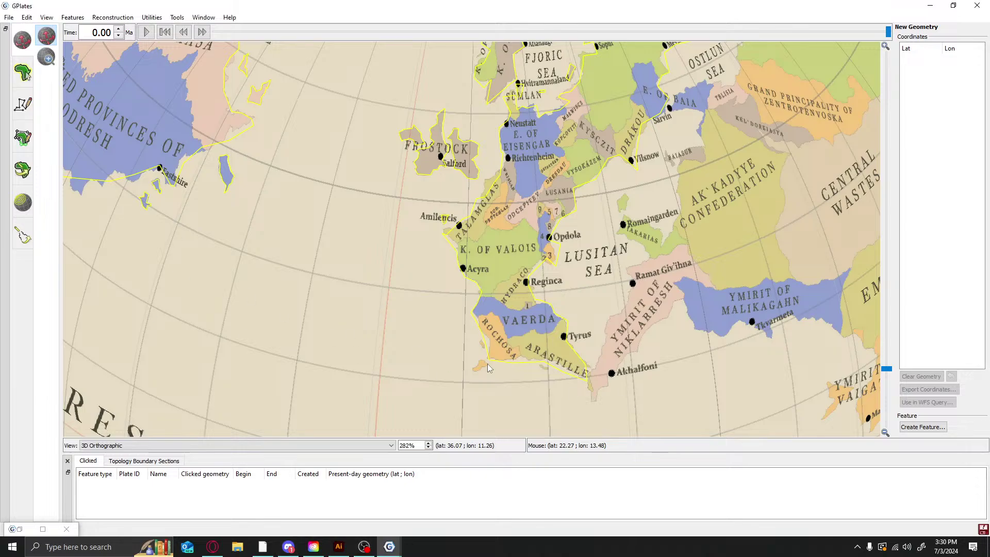
# Trace a closed polyline around the small orange island just southwest of Rochosa
pyautogui.scroll(5, 488, 364)
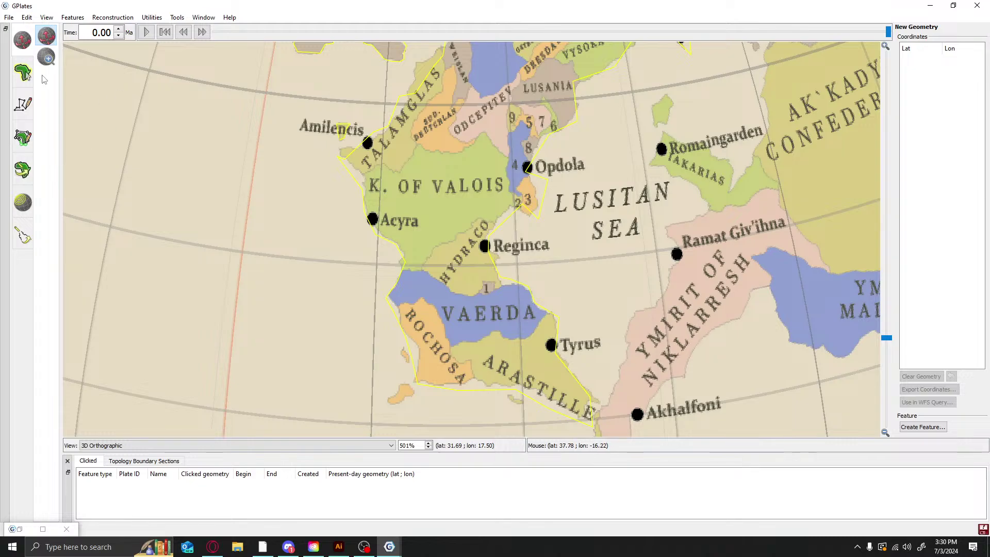
pyautogui.click(23, 103)
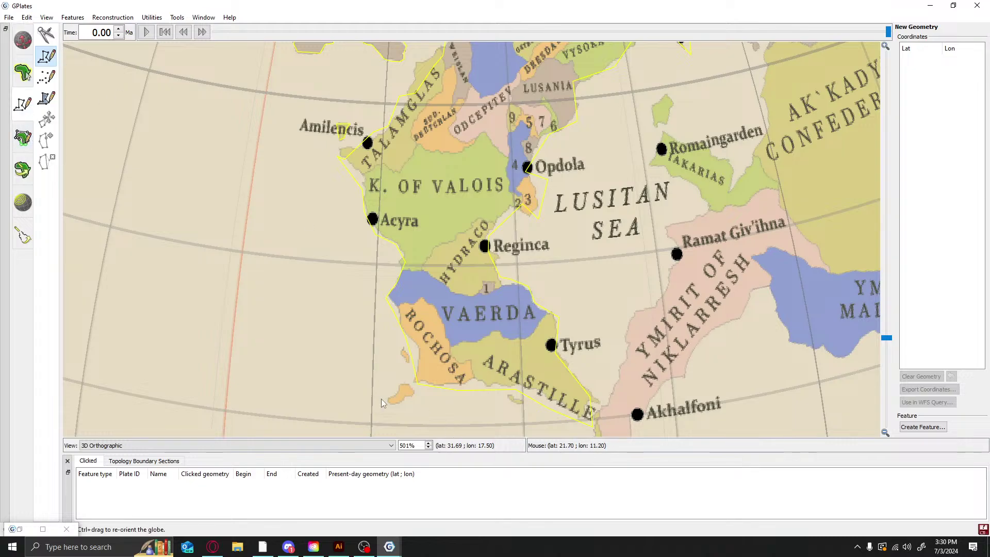
pyautogui.click(387, 398)
pyautogui.click(394, 405)
pyautogui.click(408, 395)
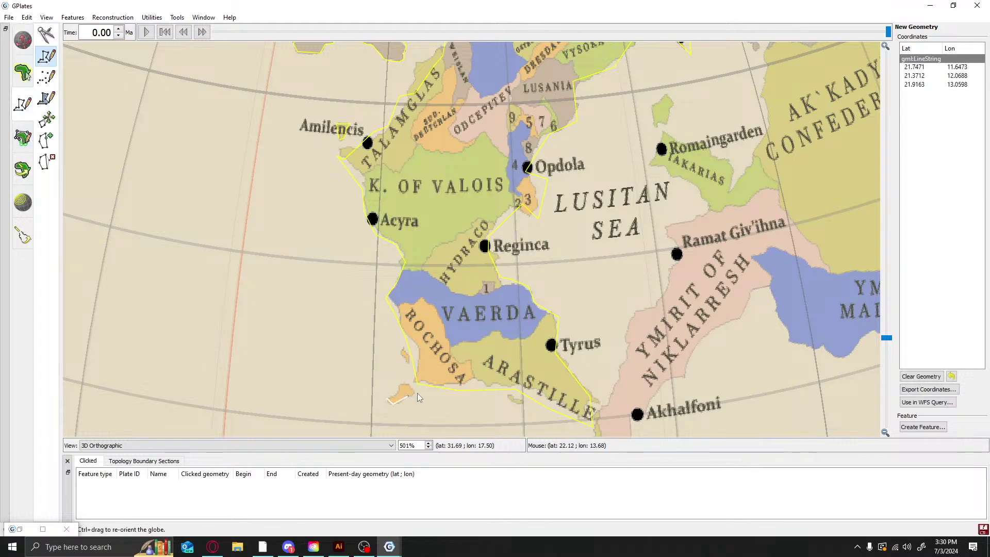
pyautogui.click(411, 389)
pyautogui.click(404, 382)
pyautogui.click(399, 393)
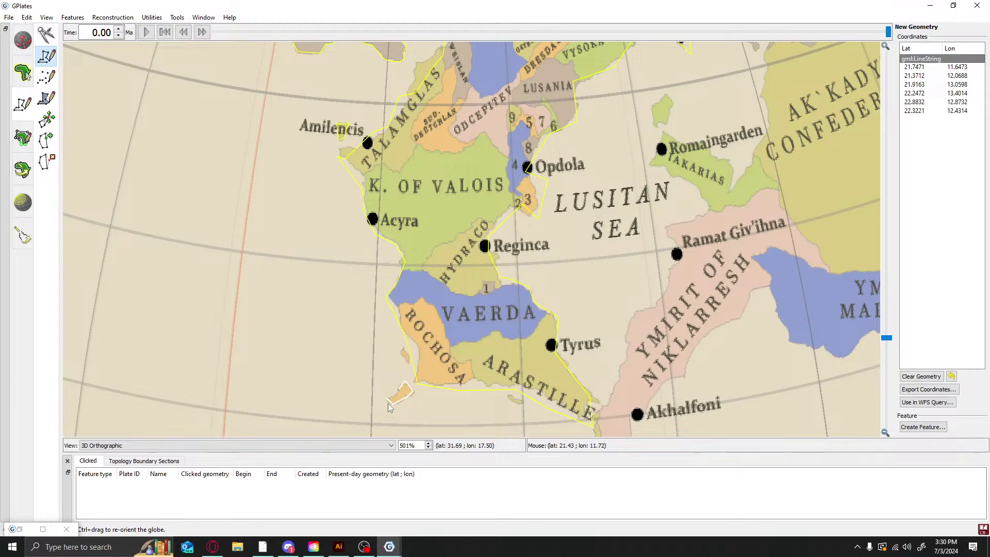
pyautogui.click(388, 398)
# Create an UnclassifiedFeature in New Feature Collection from the outline of the island southwest of Rochosa
pyautogui.click(923, 427)
pyautogui.click(447, 440)
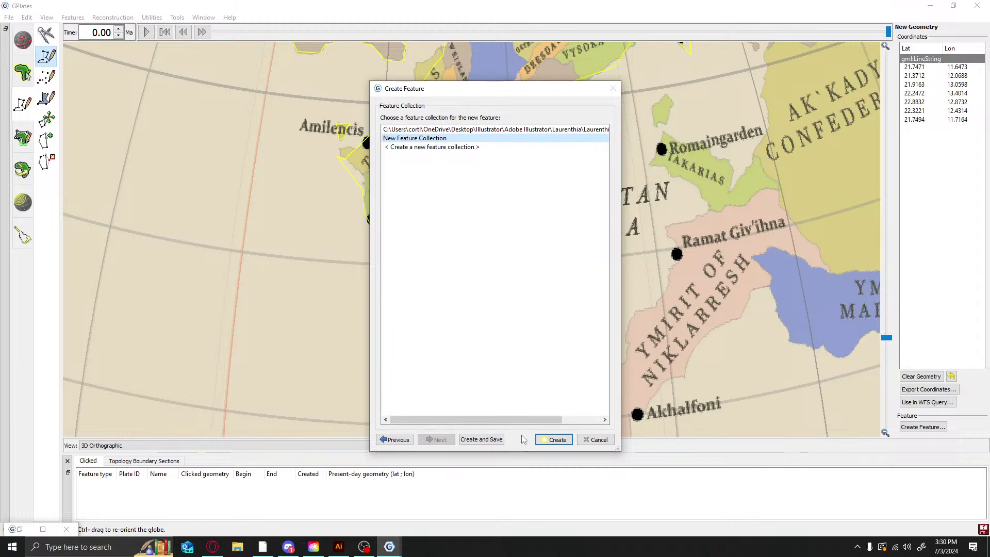
pyautogui.click(554, 439)
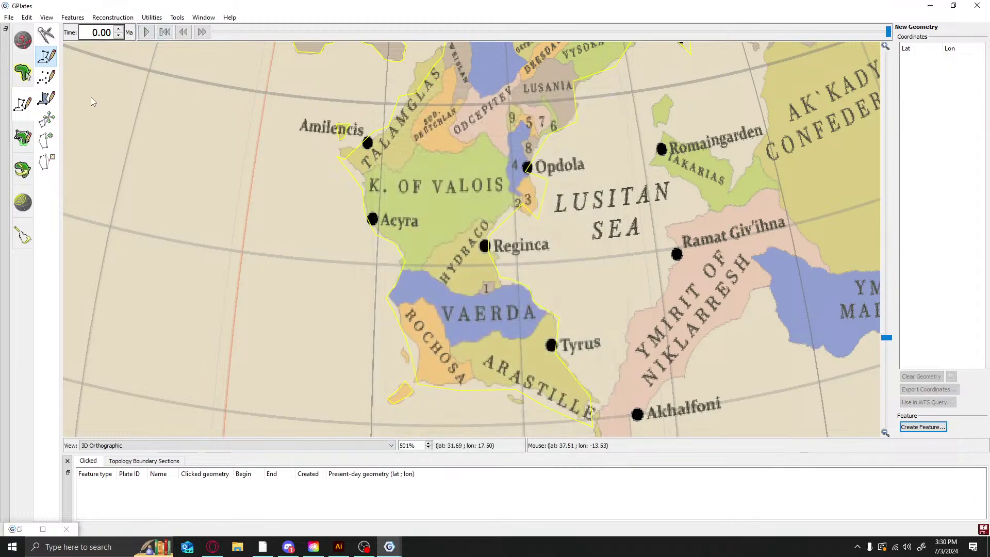
# Trace a closed polyline around the tiny orange island just off Rochosa's west coast
pyautogui.click(404, 353)
pyautogui.click(402, 359)
pyautogui.click(405, 363)
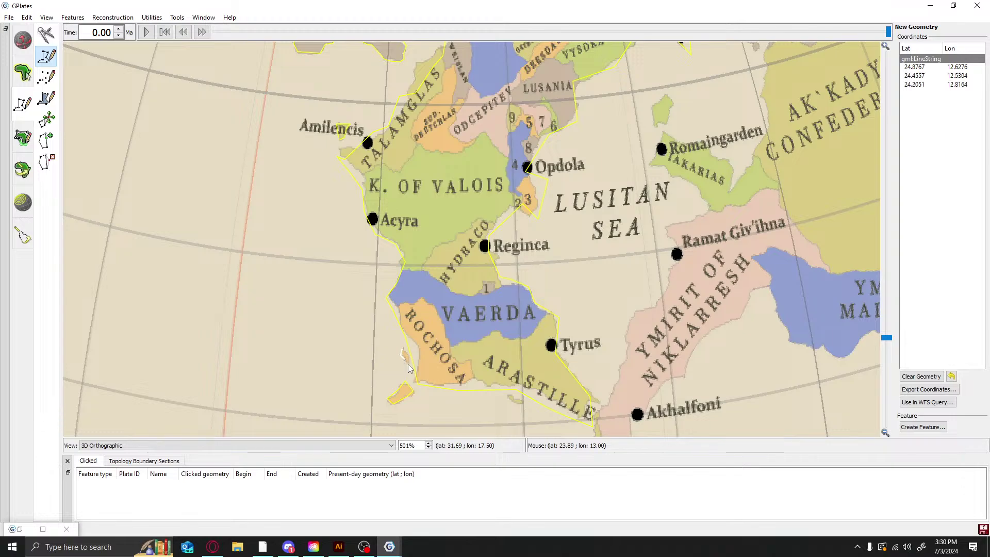
pyautogui.click(407, 369)
pyautogui.click(409, 358)
pyautogui.click(405, 352)
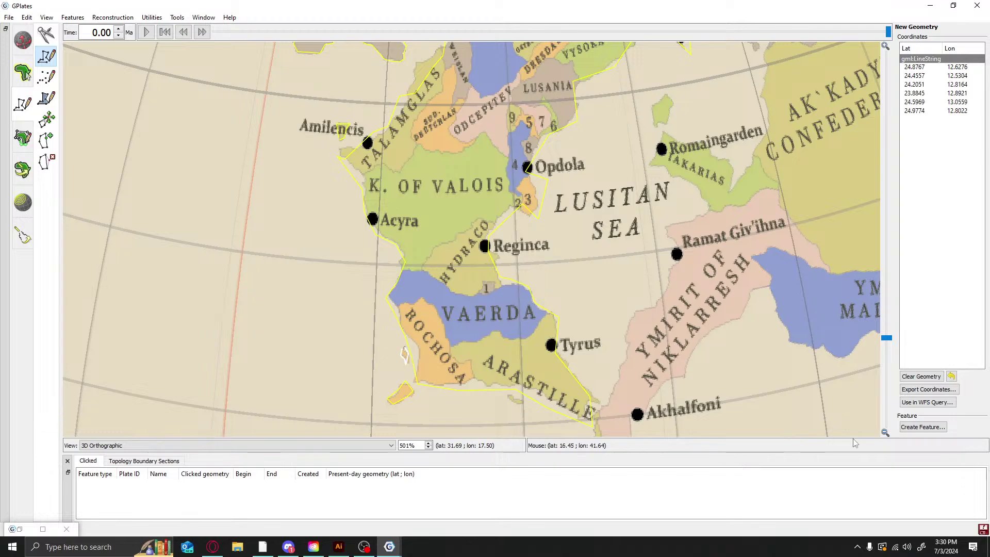
# Create an UnclassifiedFeature from the outline of the tiny island off Rochosa's west coast
pyautogui.click(913, 427)
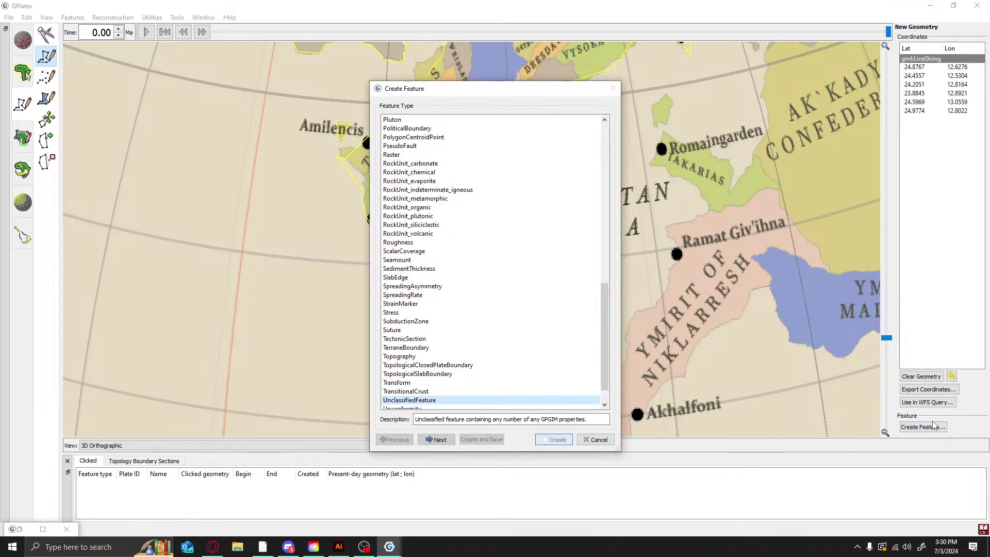
pyautogui.click(438, 439)
pyautogui.click(440, 441)
pyautogui.click(555, 440)
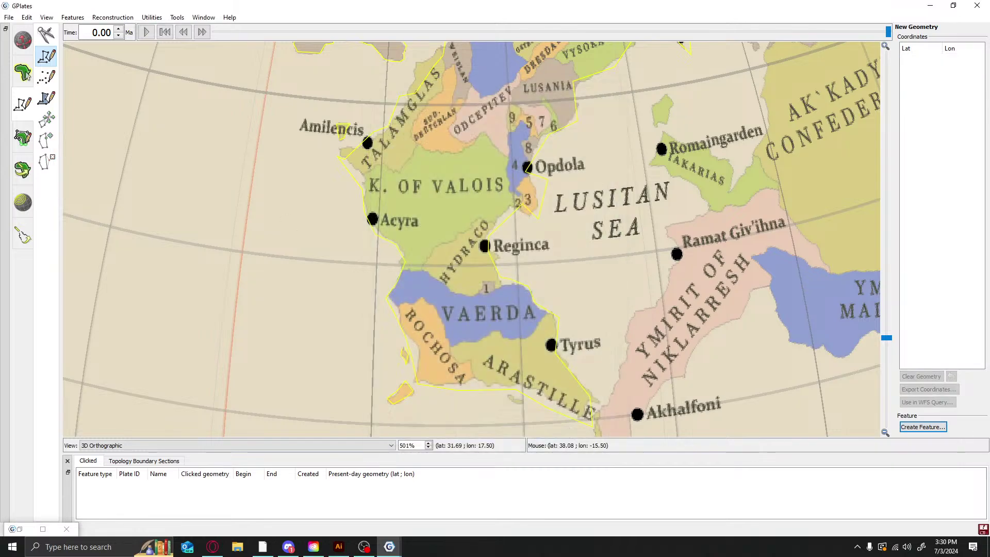
# Trace a closed polyline around the small island just off Arastille's south coast
pyautogui.click(26, 43)
pyautogui.moveTo(428, 394); pyautogui.dragTo(244, 286)
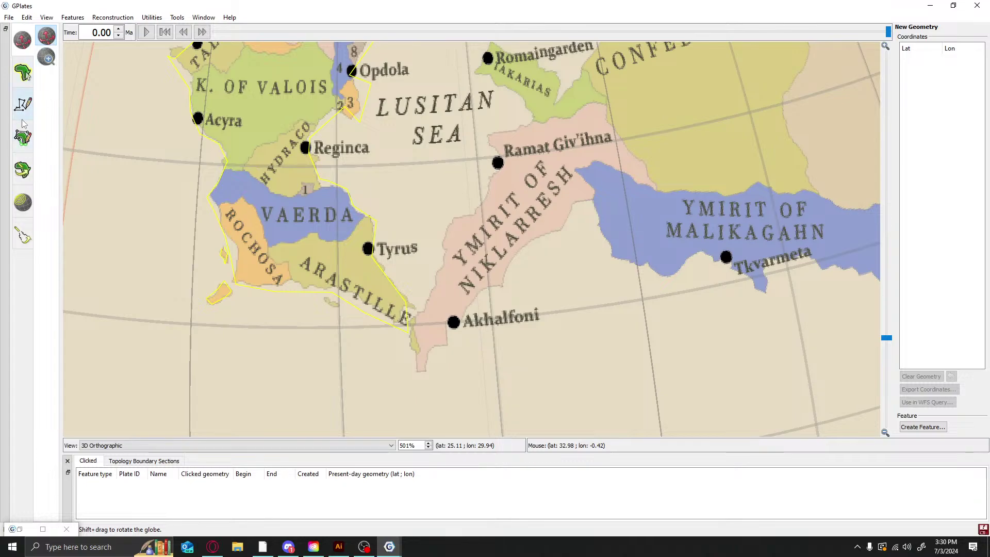
pyautogui.click(30, 106)
pyautogui.scroll(1, 309, 322)
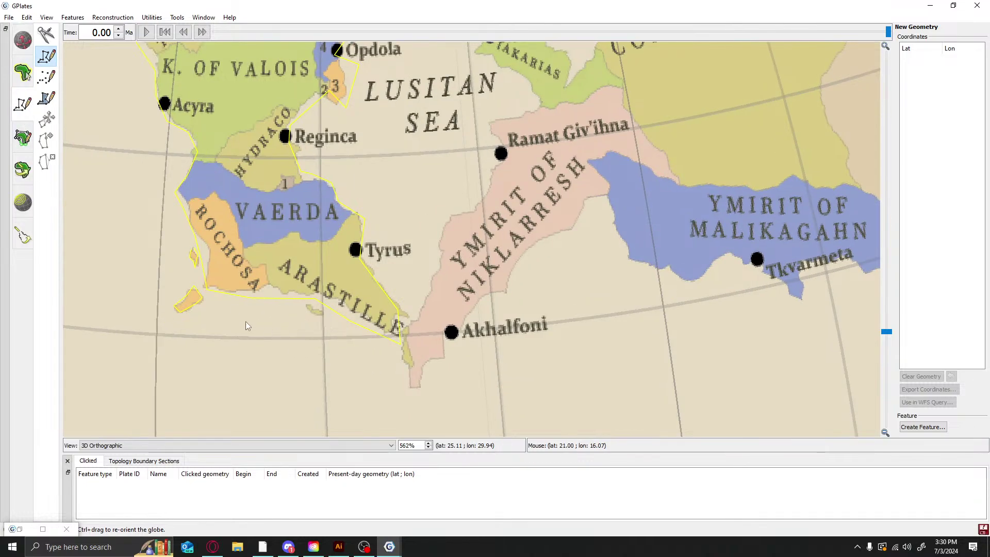
pyautogui.click(305, 304)
pyautogui.click(314, 314)
pyautogui.click(323, 315)
pyautogui.click(314, 308)
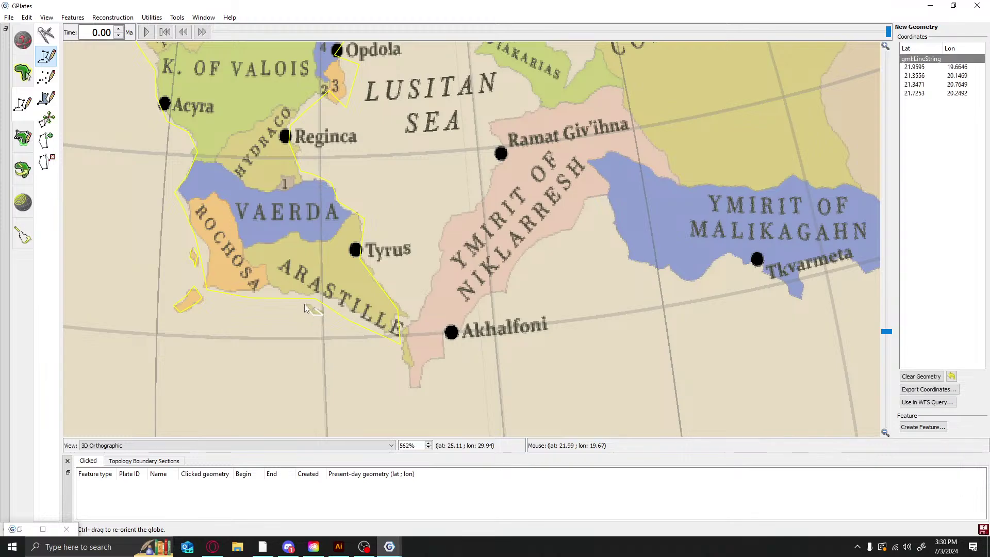
pyautogui.click(304, 305)
# Create an UnclassifiedFeature in New Feature Collection from the outline of the island south of Arastille
pyautogui.click(923, 427)
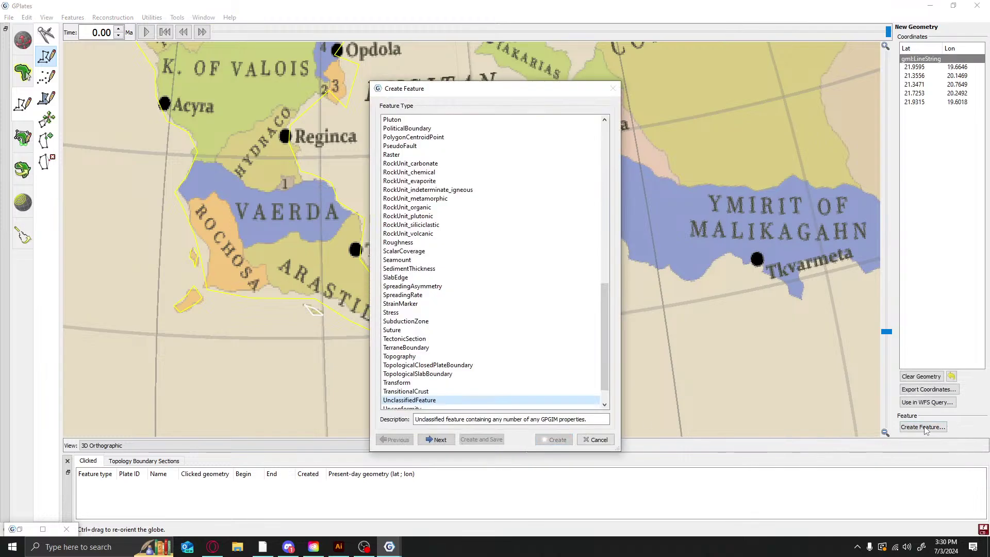
pyautogui.click(437, 440)
pyautogui.click(436, 440)
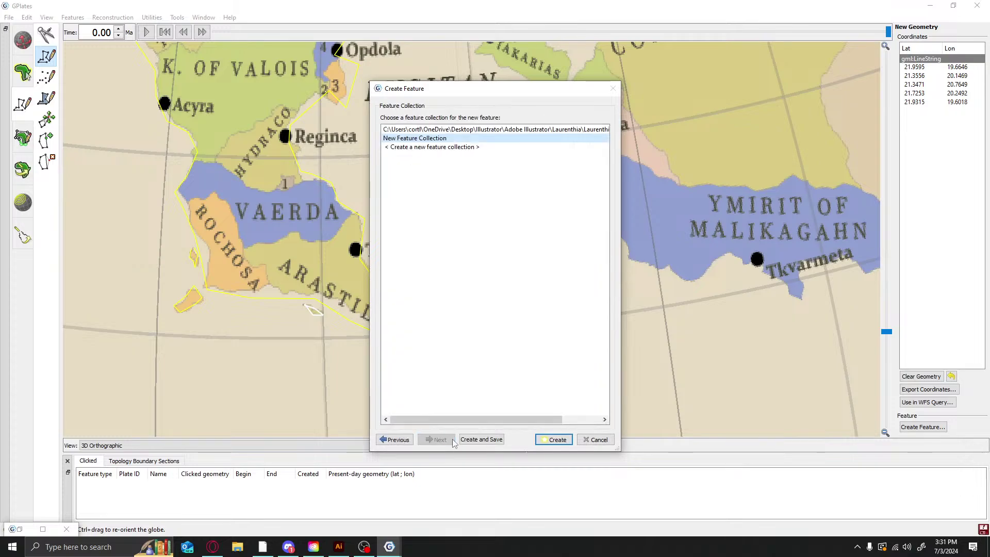
pyautogui.click(554, 439)
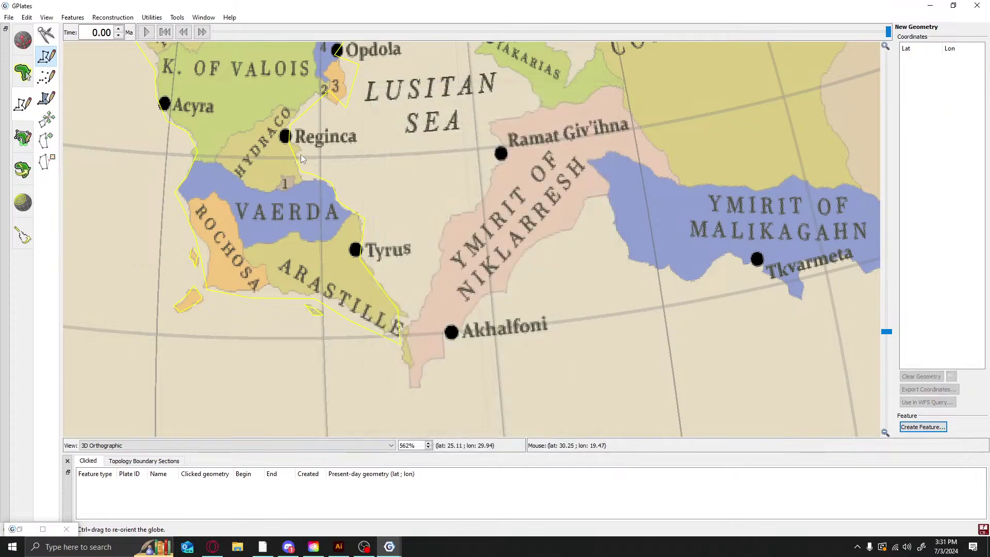
# Trace a closed polyline around the shore of Lake Sill, just south of Barwick, starting from its southern tip
pyautogui.click(23, 38)
pyautogui.scroll(-5, 442, 374)
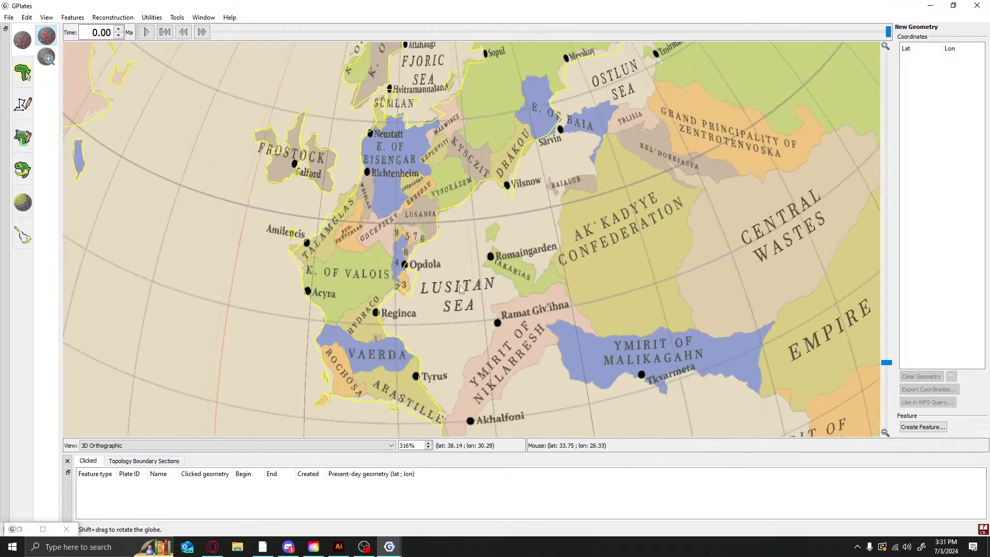
pyautogui.scroll(-9, 571, 176)
pyautogui.moveTo(562, 203); pyautogui.dragTo(693, 205)
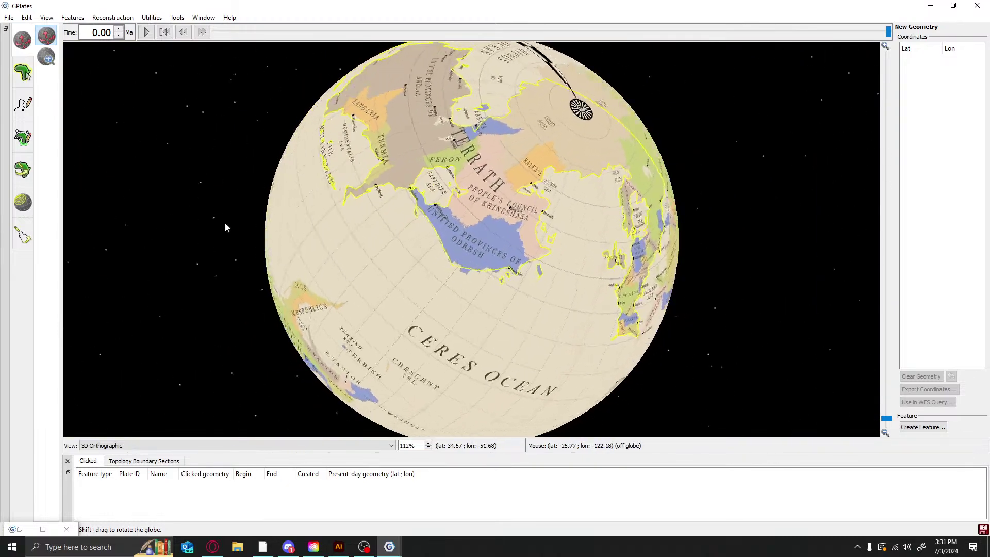
pyautogui.moveTo(225, 223); pyautogui.dragTo(469, 393)
pyautogui.moveTo(559, 152); pyautogui.dragTo(535, 175)
pyautogui.scroll(10, 468, 101)
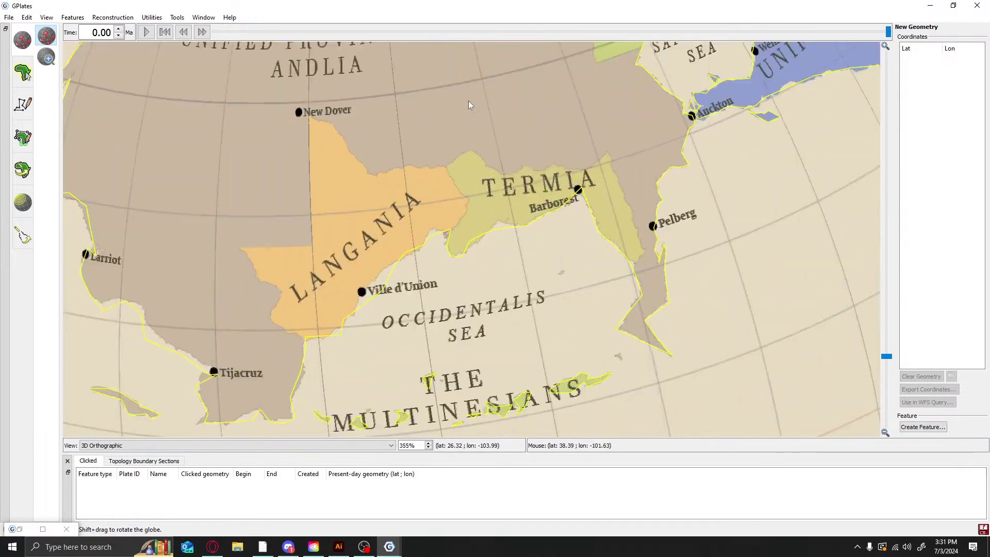
pyautogui.moveTo(470, 103); pyautogui.dragTo(319, 402)
pyautogui.scroll(4, 319, 402)
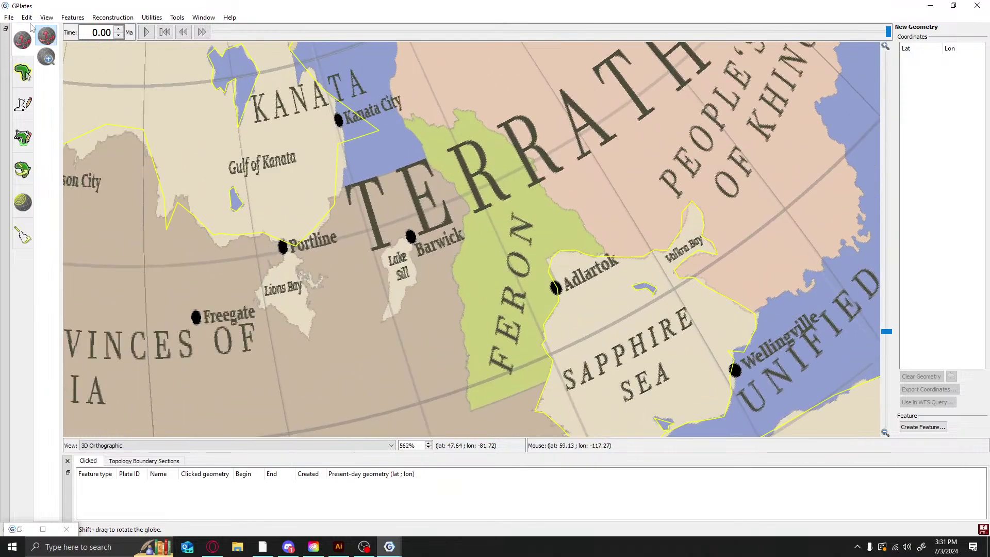
pyautogui.click(23, 103)
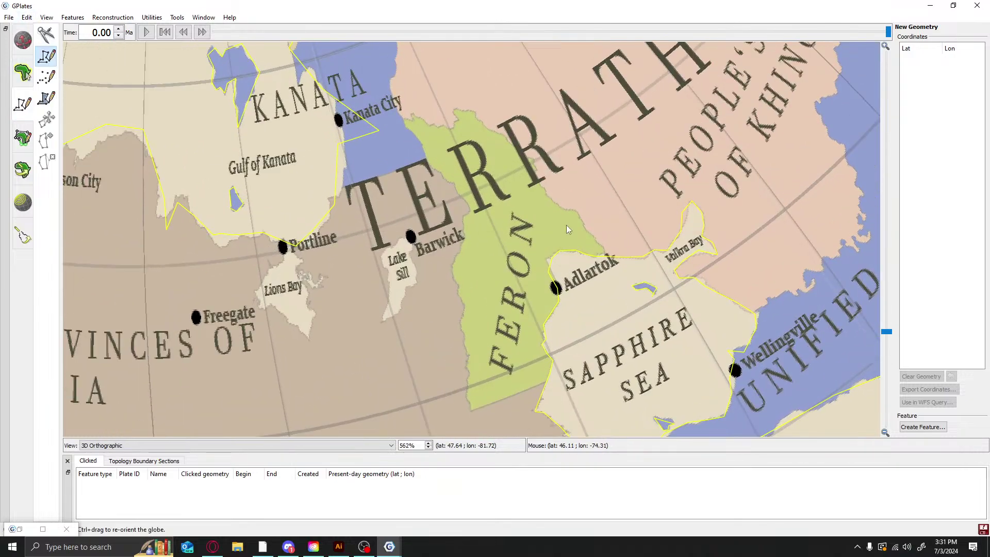
pyautogui.click(382, 324)
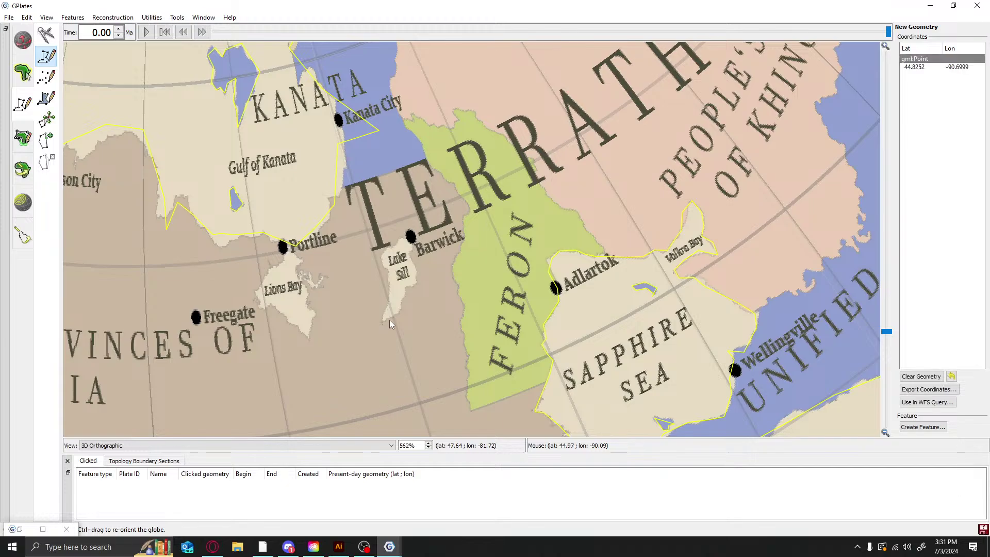
pyautogui.click(398, 312)
pyautogui.click(406, 286)
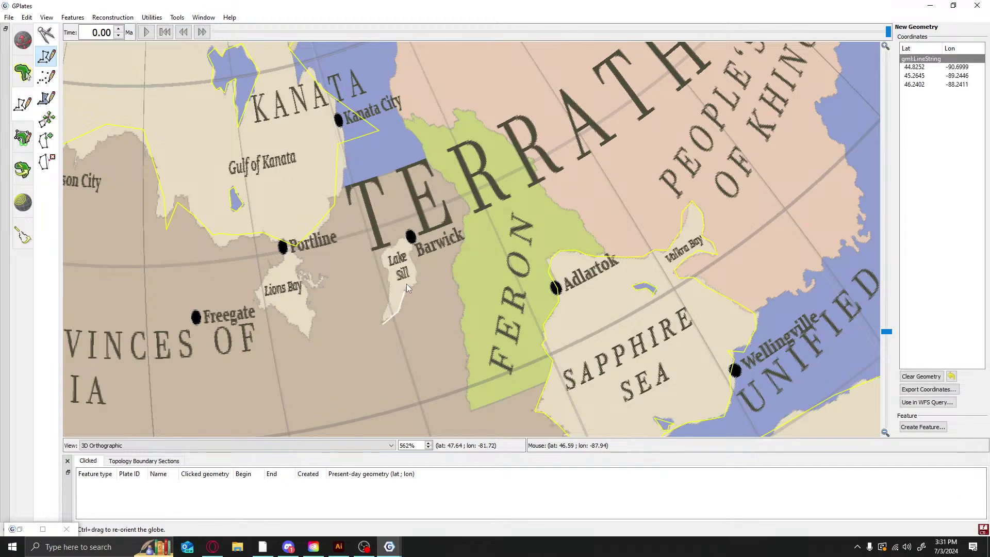
pyautogui.click(408, 283)
pyautogui.click(420, 283)
pyautogui.click(417, 266)
pyautogui.click(410, 254)
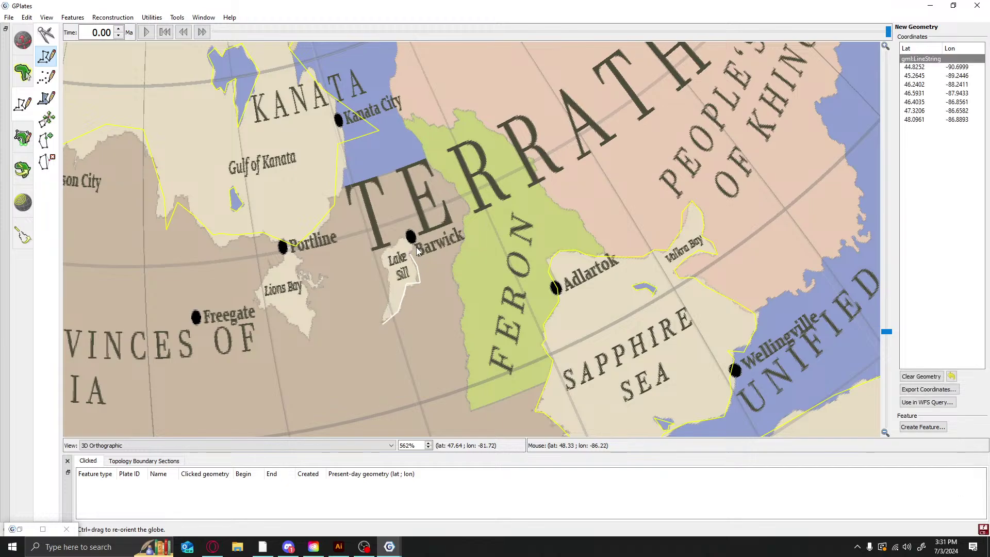
pyautogui.click(418, 246)
pyautogui.click(416, 238)
pyautogui.click(404, 238)
pyautogui.click(396, 250)
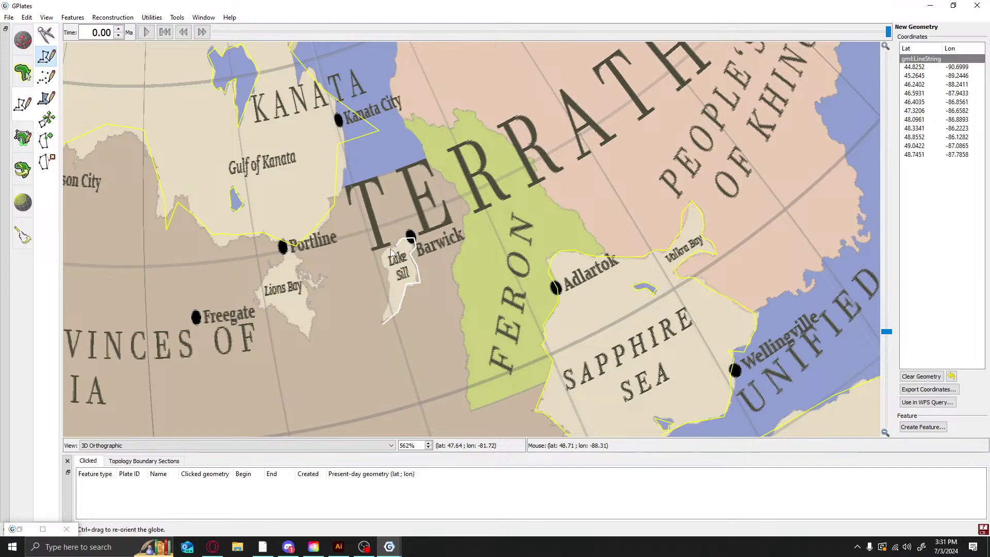
pyautogui.click(390, 254)
pyautogui.click(381, 261)
pyautogui.click(380, 266)
pyautogui.click(390, 271)
pyautogui.click(394, 281)
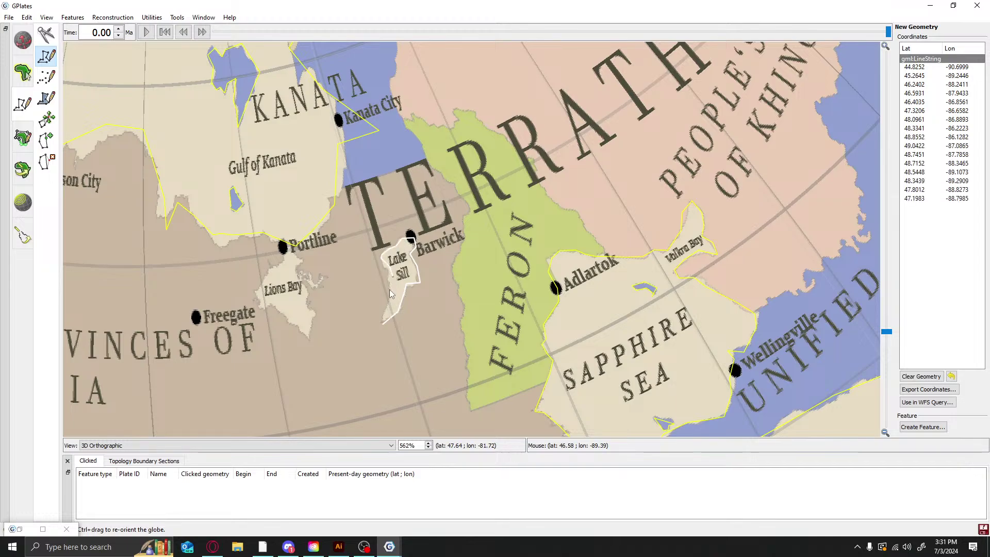
pyautogui.click(390, 294)
pyautogui.click(385, 313)
pyautogui.click(380, 320)
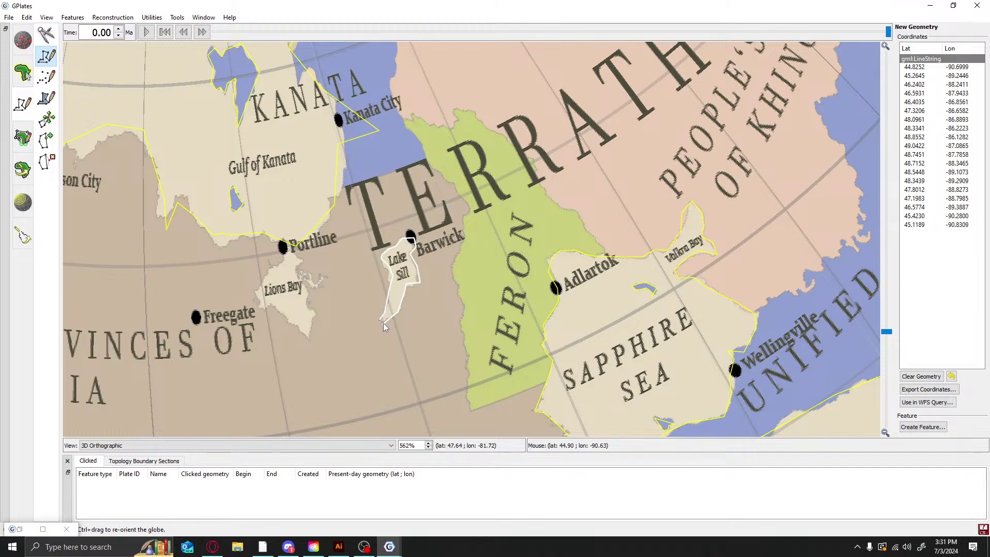
pyautogui.click(383, 322)
# Create an UnclassifiedFeature from the Lake Sill outline
pyautogui.click(923, 427)
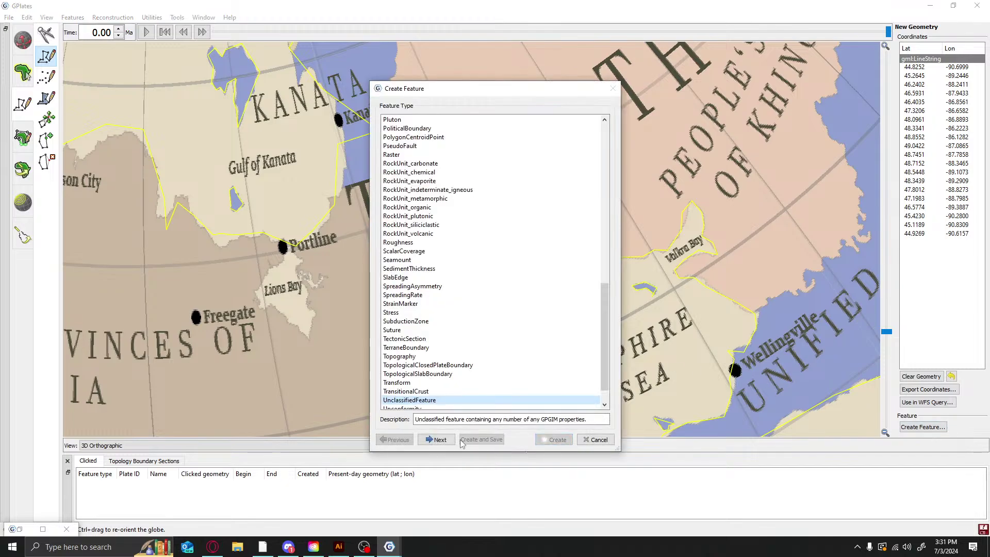
pyautogui.click(436, 439)
pyautogui.click(436, 439)
pyautogui.click(561, 438)
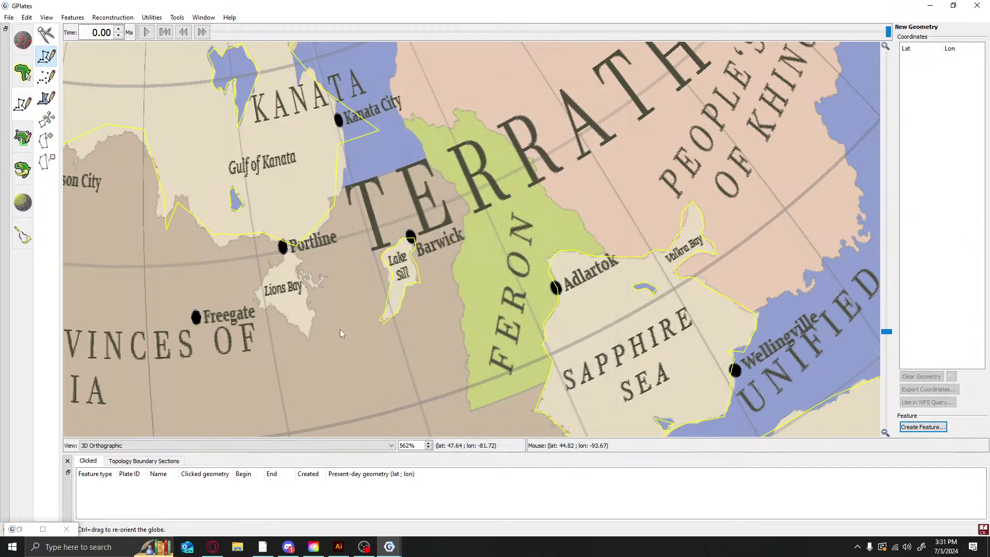
# Trace a closed polyline around Lions Bay, starting and ending at its northern tip beside Portline
pyautogui.click(290, 248)
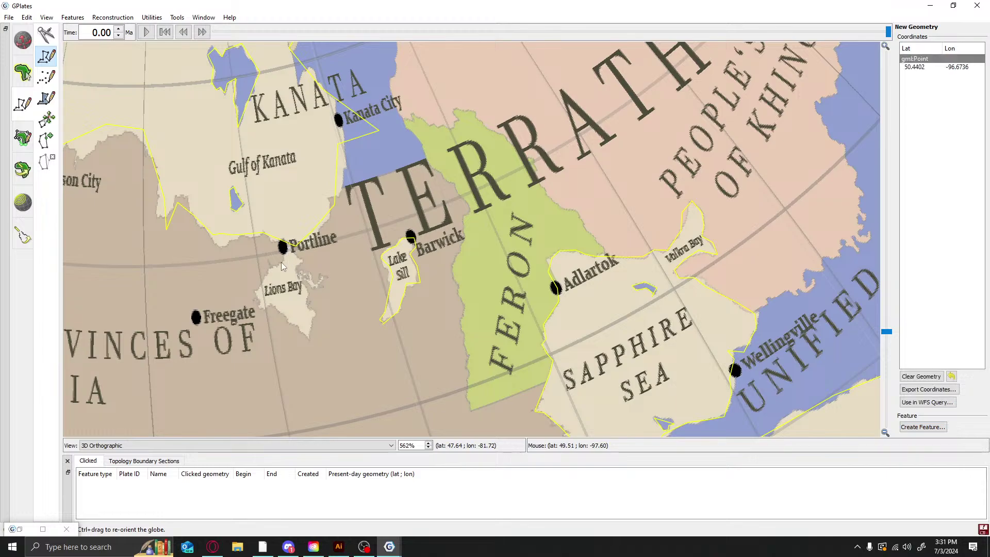
pyautogui.click(277, 268)
pyautogui.click(272, 277)
pyautogui.click(265, 287)
pyautogui.click(257, 301)
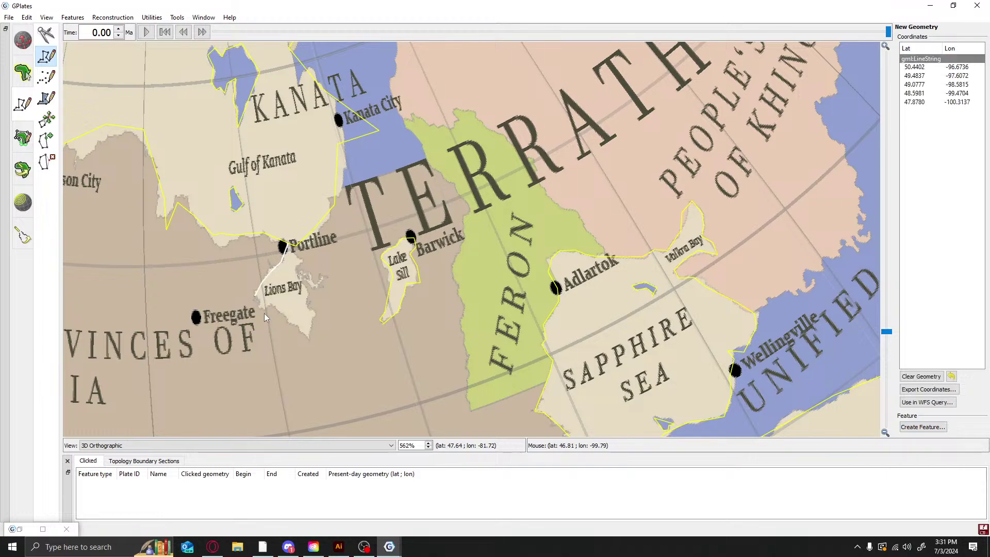
pyautogui.click(265, 313)
pyautogui.click(275, 305)
pyautogui.click(301, 328)
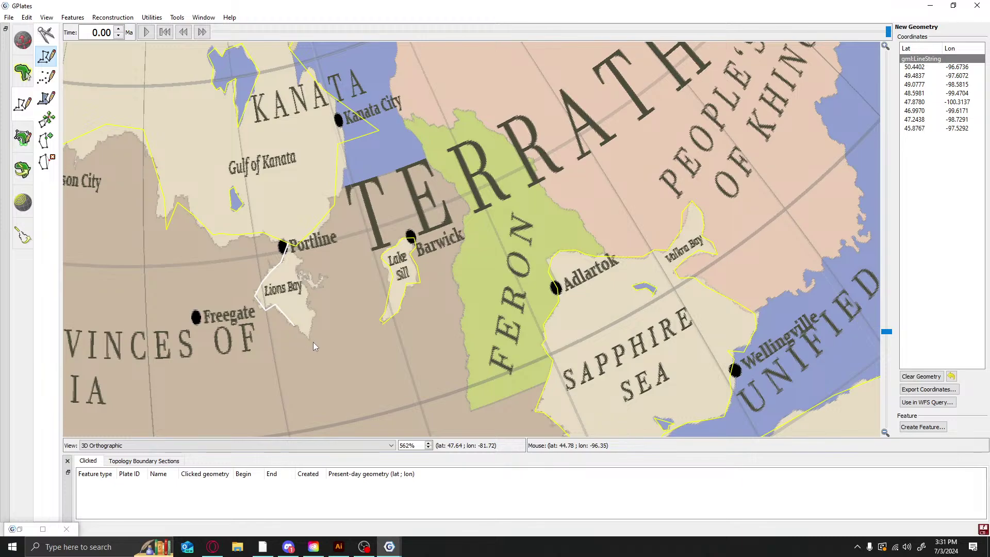
pyautogui.click(311, 340)
pyautogui.click(310, 343)
pyautogui.click(315, 312)
pyautogui.click(310, 303)
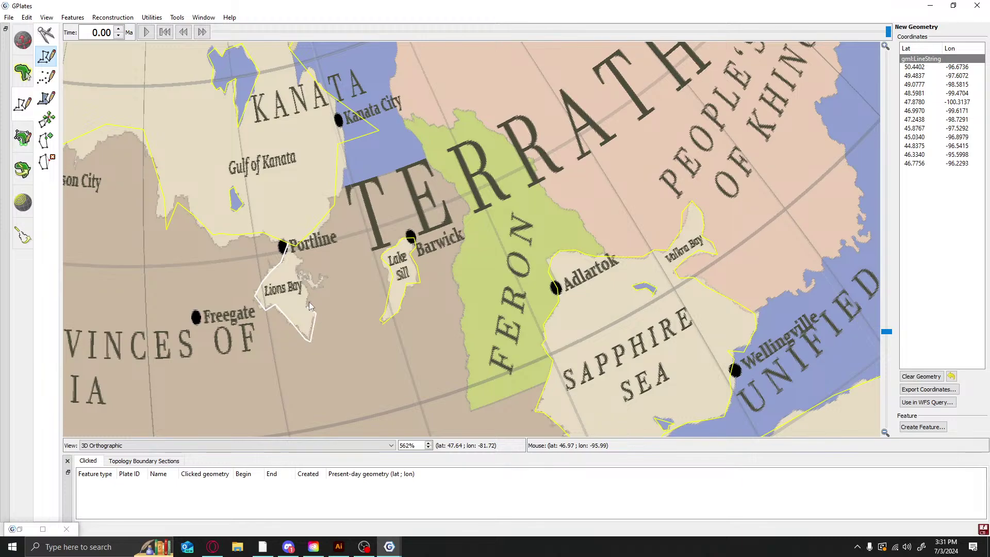
pyautogui.click(310, 293)
pyautogui.click(302, 283)
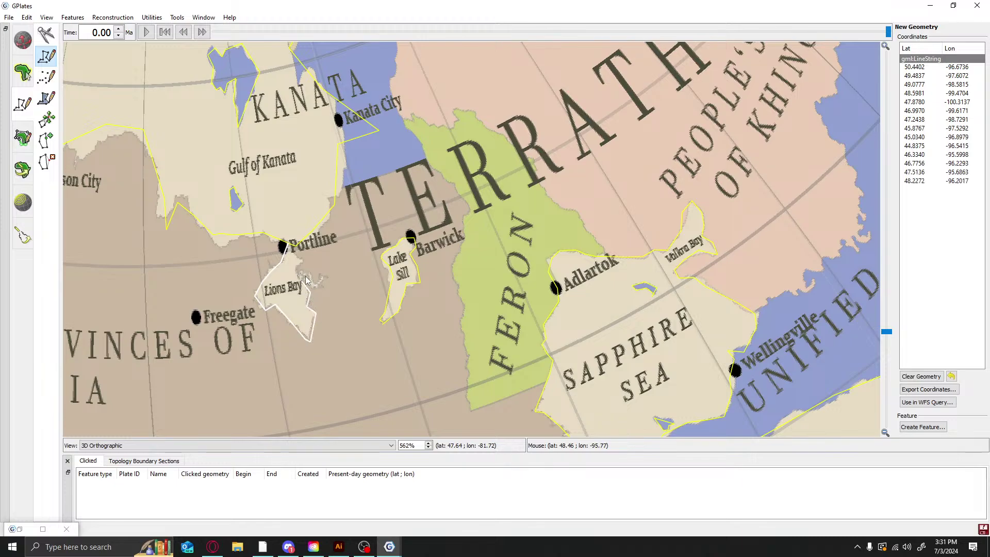
pyautogui.click(312, 278)
pyautogui.click(302, 277)
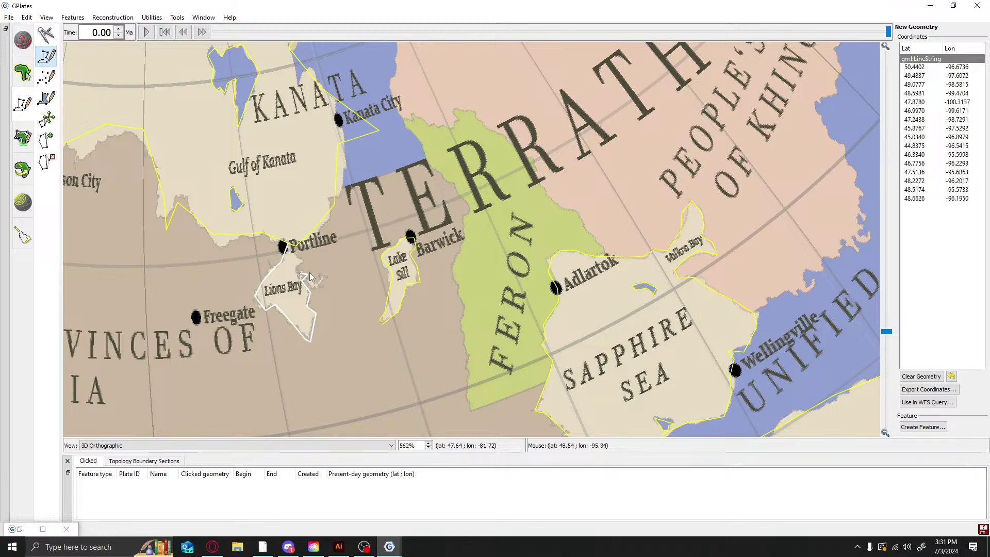
pyautogui.click(305, 265)
pyautogui.click(299, 260)
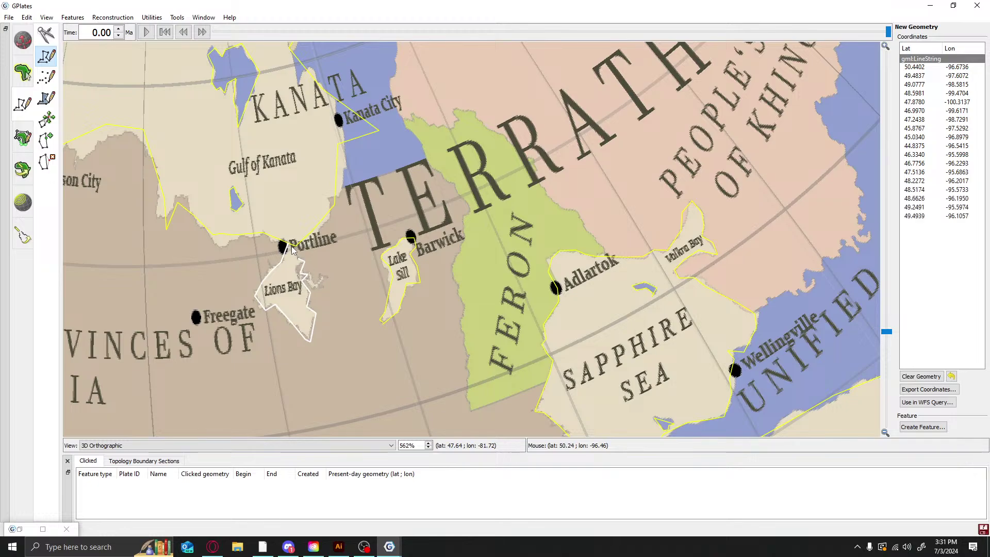
pyautogui.click(292, 250)
# Create an UnclassifiedFeature in New Feature Collection from the Lions Bay outline
pyautogui.click(922, 427)
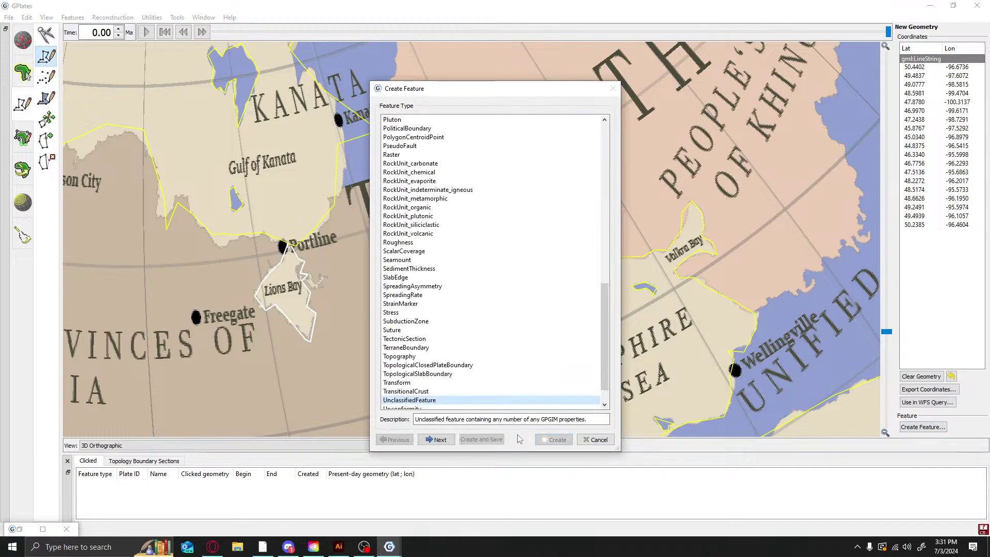
pyautogui.click(440, 439)
pyautogui.click(440, 439)
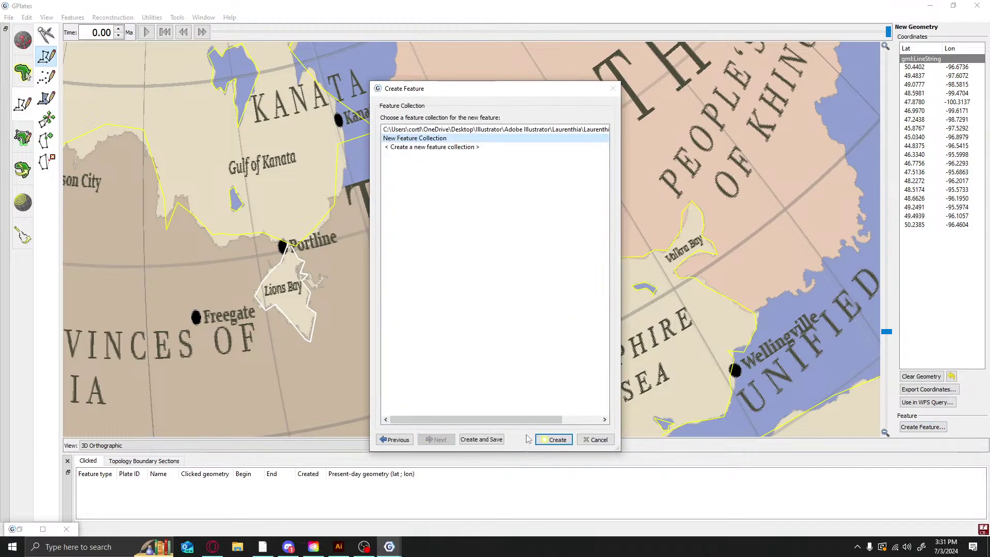
pyautogui.click(544, 440)
pyautogui.scroll(-5, 526, 332)
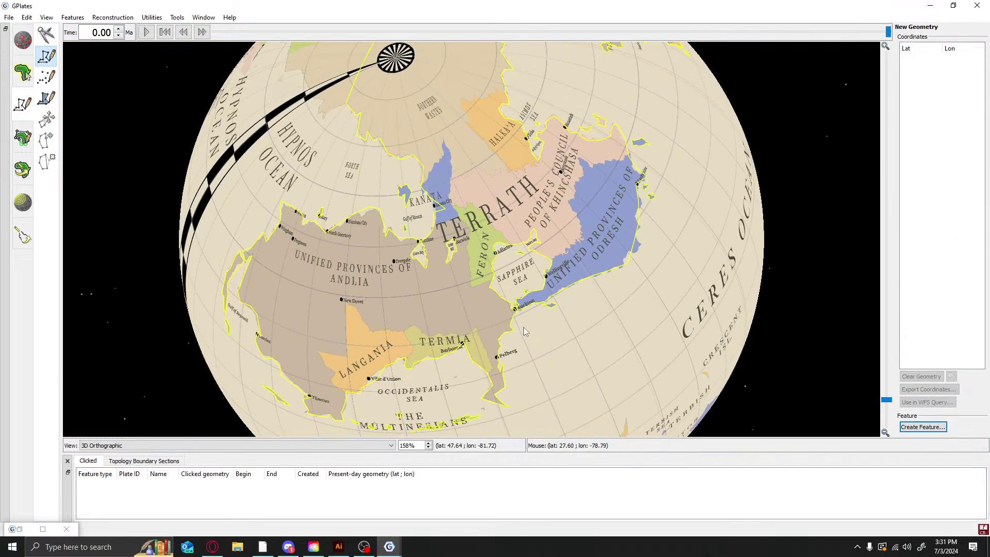
pyautogui.scroll(-4, 525, 331)
pyautogui.press('d')
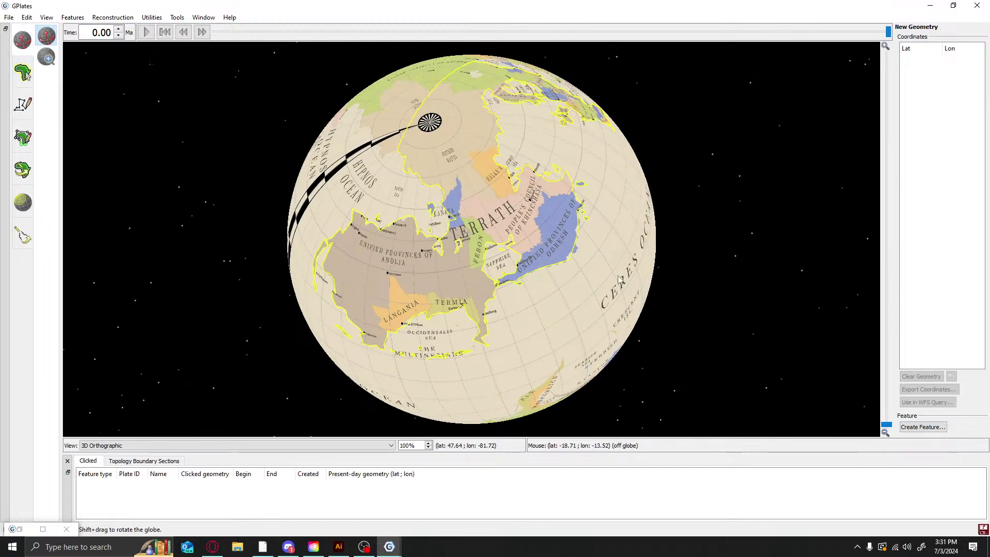
pyautogui.moveTo(620, 280); pyautogui.dragTo(485, 259)
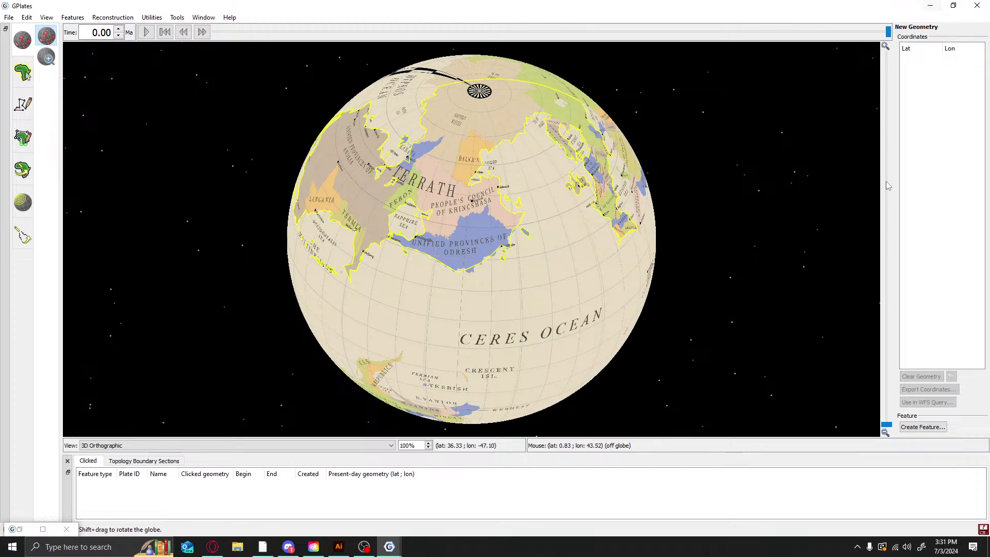
pyautogui.moveTo(389, 546)
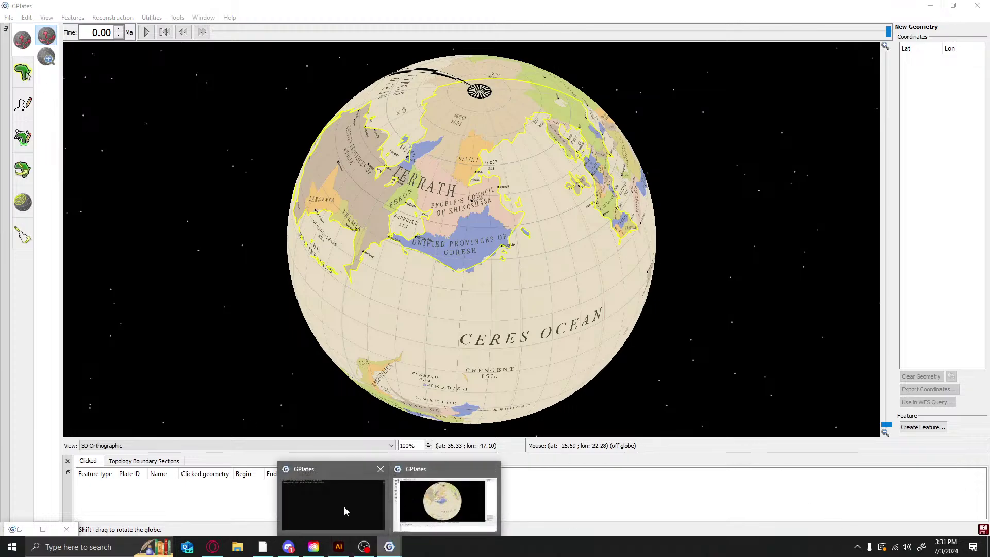
pyautogui.click(483, 499)
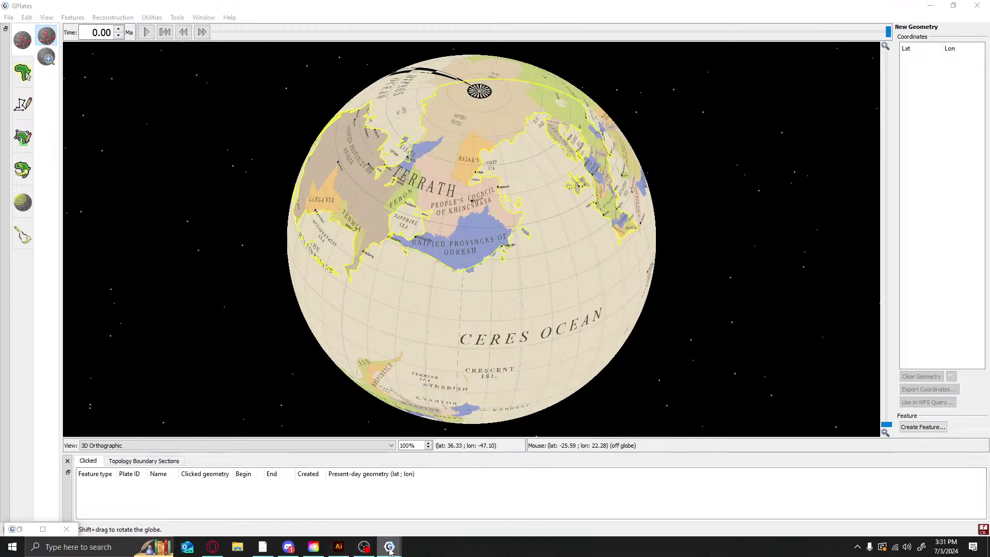
pyautogui.moveTo(389, 550)
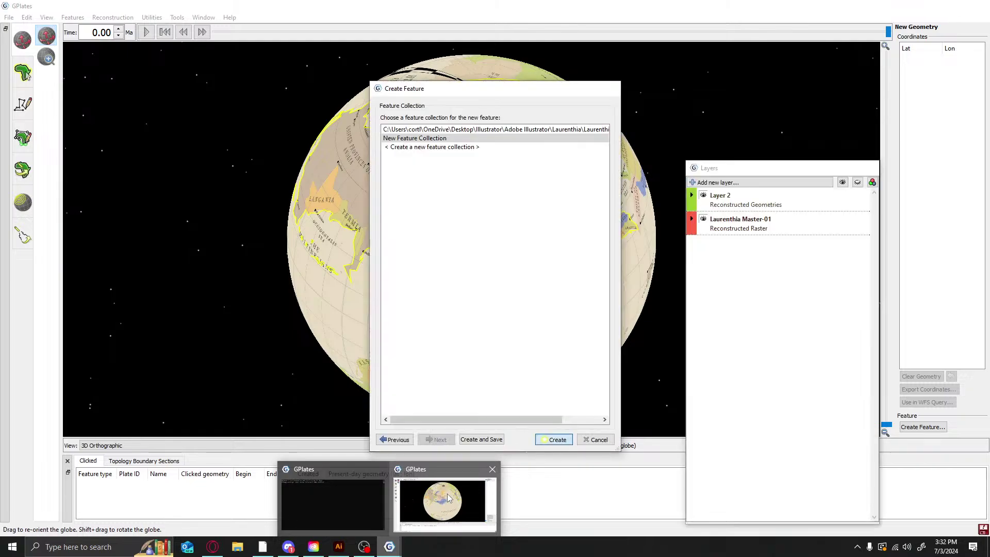
pyautogui.click(448, 495)
pyautogui.moveTo(834, 8); pyautogui.dragTo(688, 0)
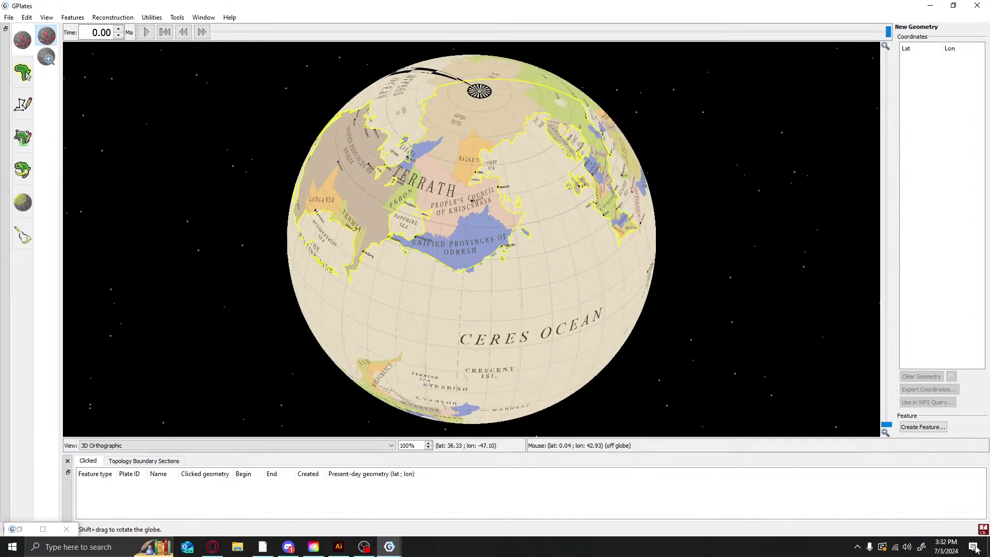
pyautogui.click(983, 528)
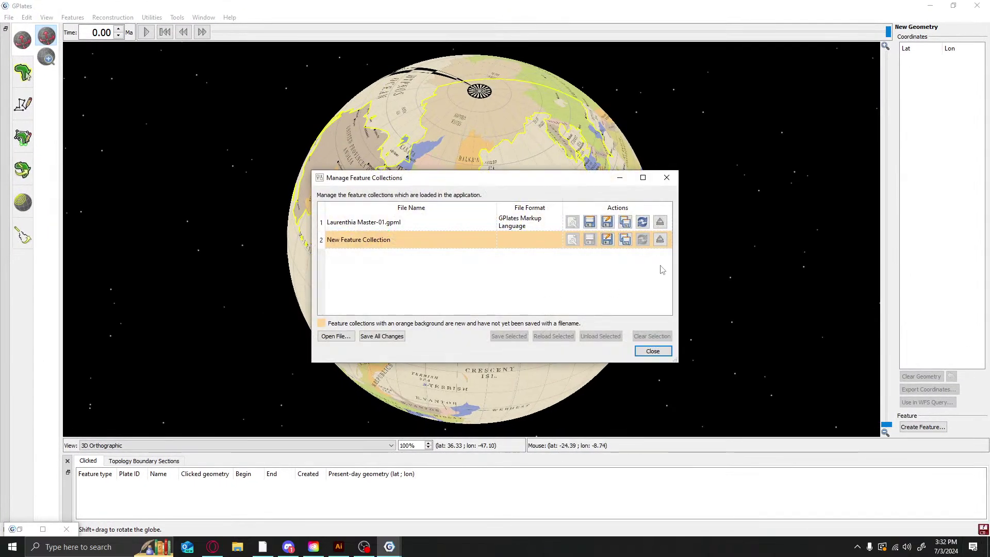
pyautogui.click(612, 238)
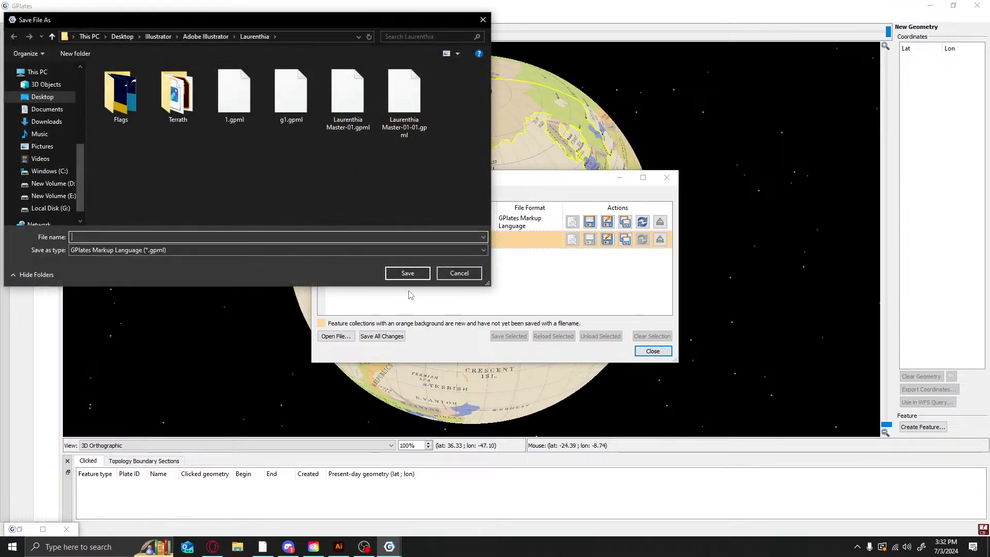
pyautogui.click(459, 274)
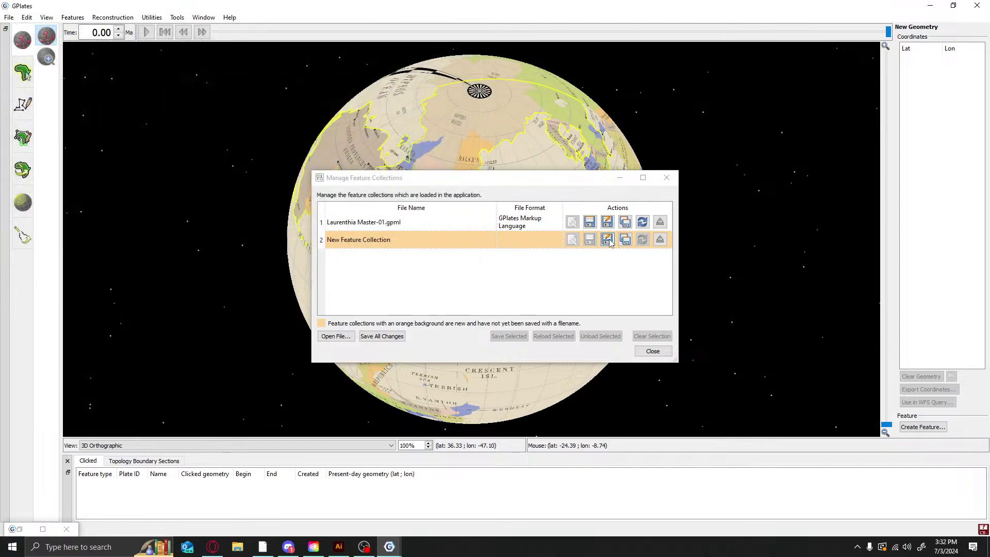
pyautogui.click(653, 351)
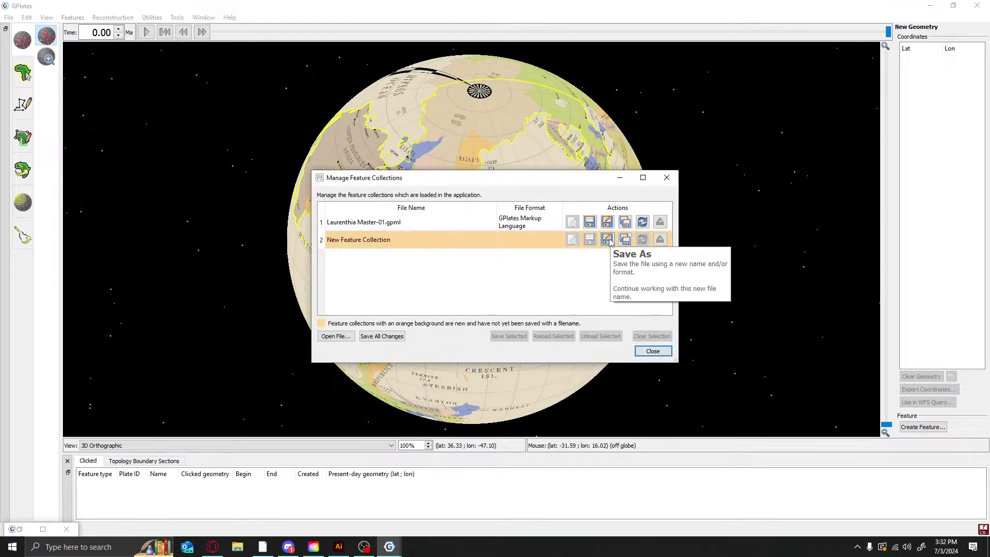
# Save New Feature Collection under the file name 3 in GPlates Markup Language format and close the collection manager
pyautogui.click(608, 242)
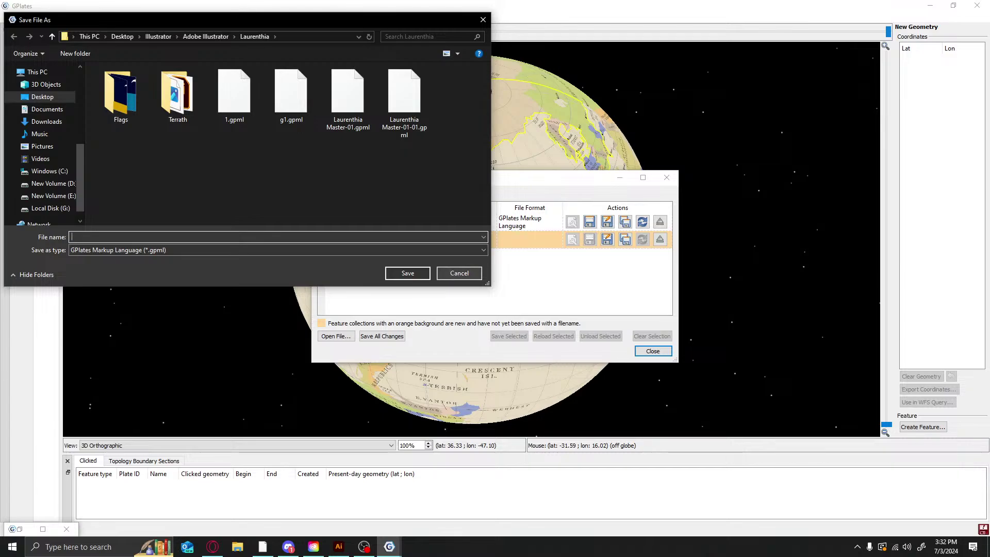
pyautogui.write('1')
pyautogui.press('BackSpace')
pyautogui.write('3')
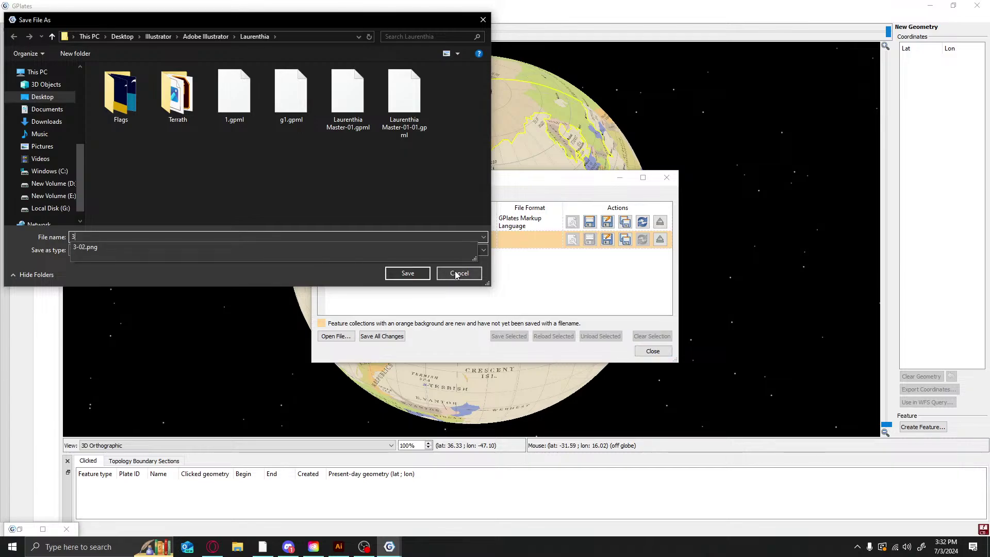
pyautogui.click(419, 276)
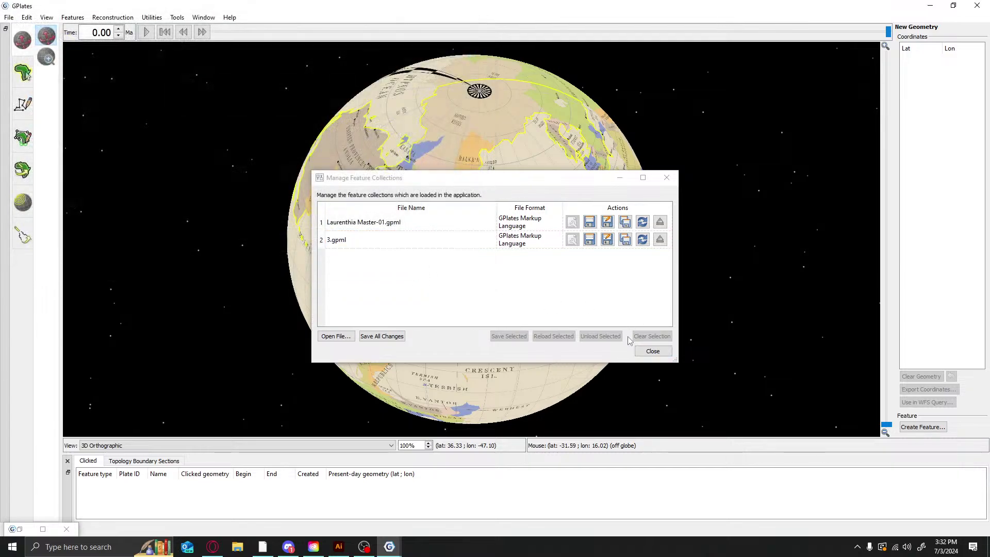
pyautogui.click(652, 351)
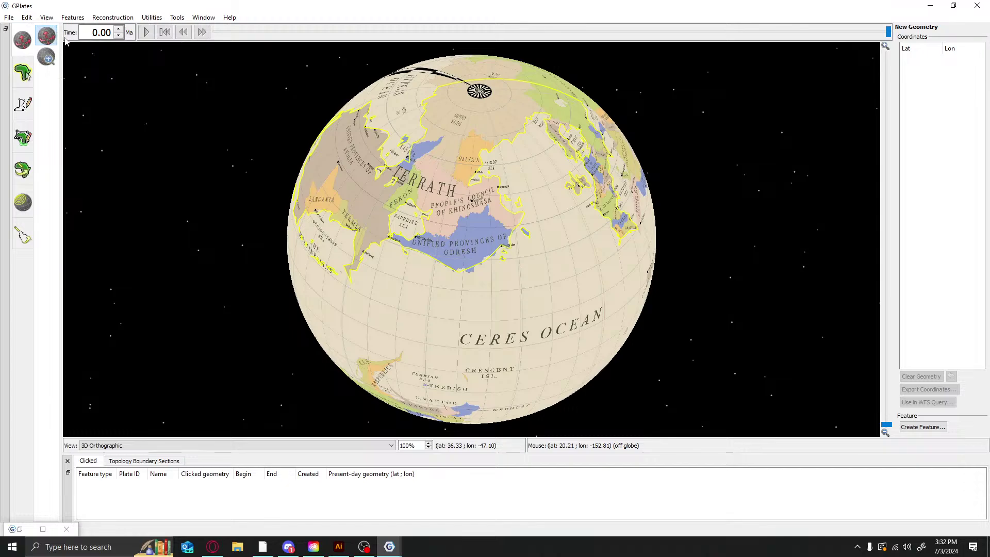
pyautogui.click(8, 18)
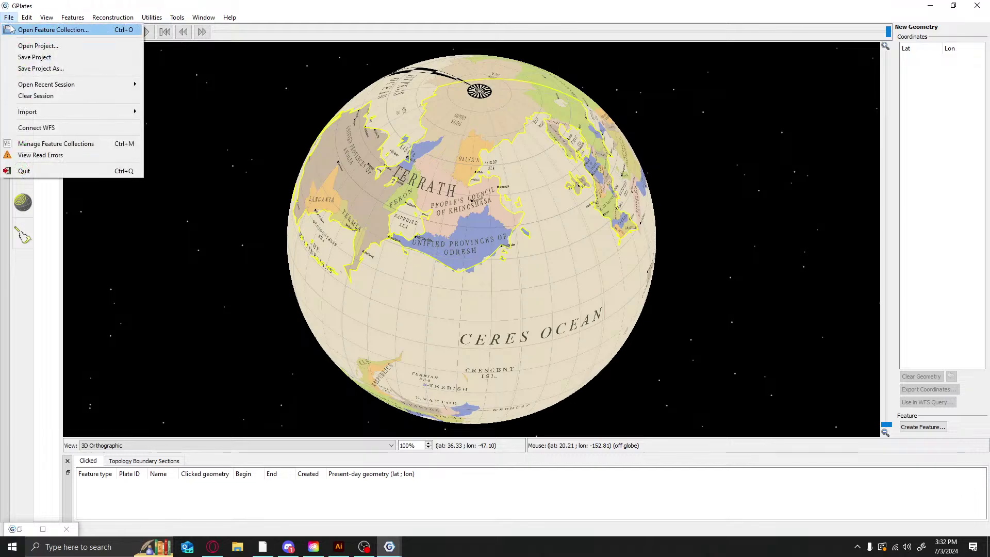
pyautogui.click(9, 17)
pyautogui.click(27, 17)
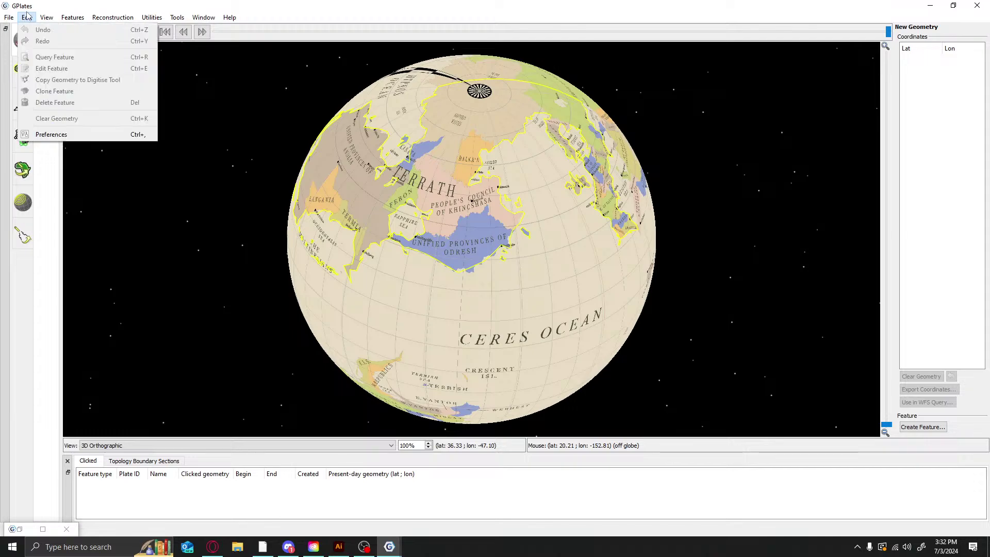
pyautogui.moveTo(43, 21)
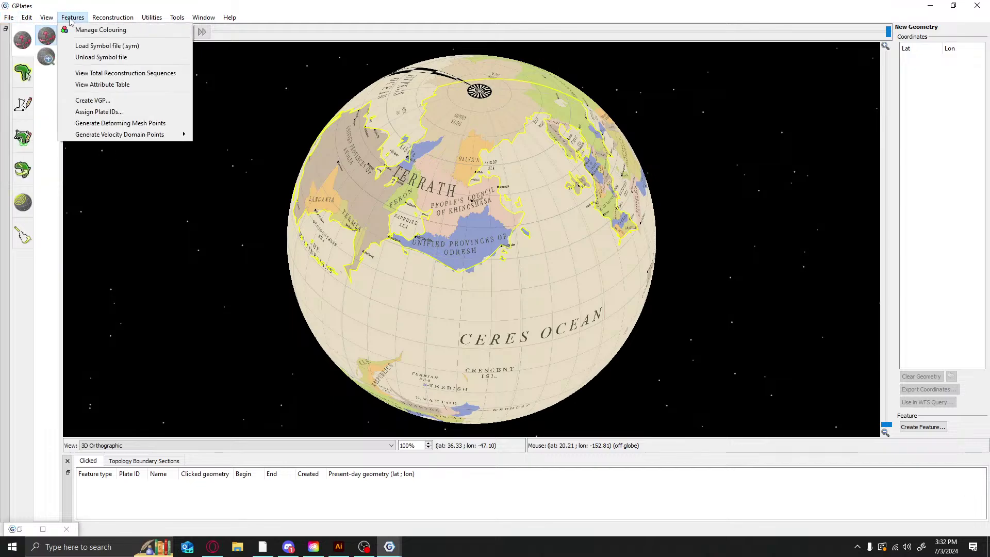
pyautogui.moveTo(94, 22)
pyautogui.moveTo(182, 21)
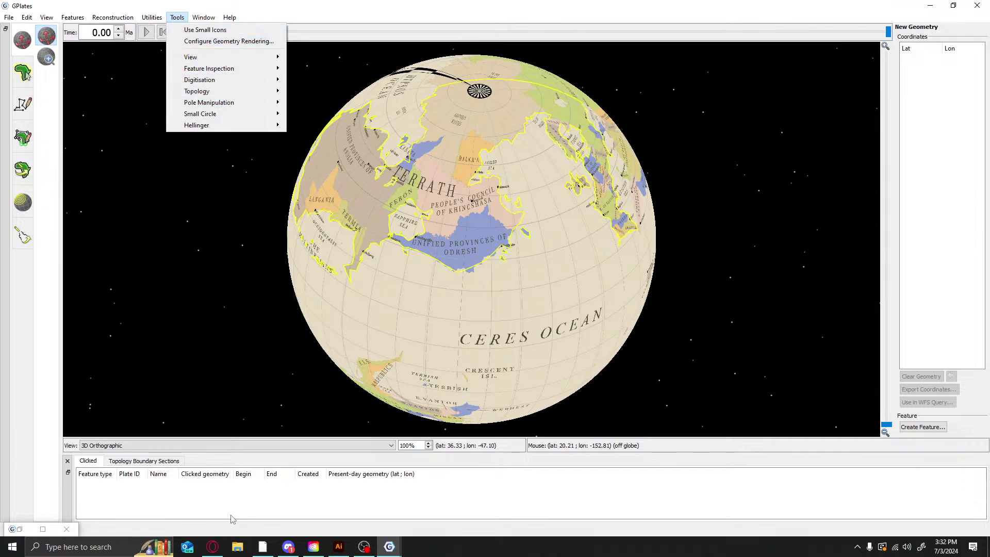
pyautogui.moveTo(402, 549)
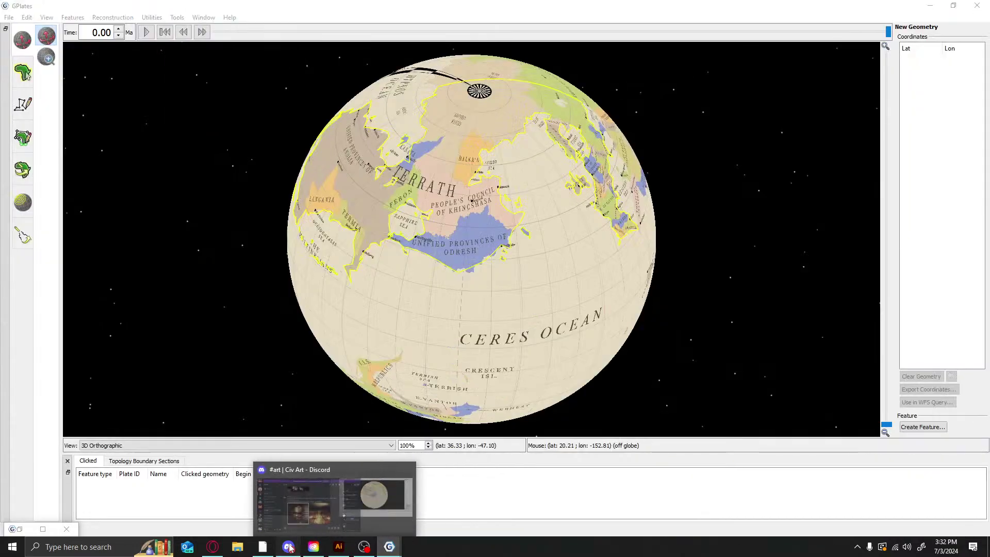
pyautogui.click(290, 548)
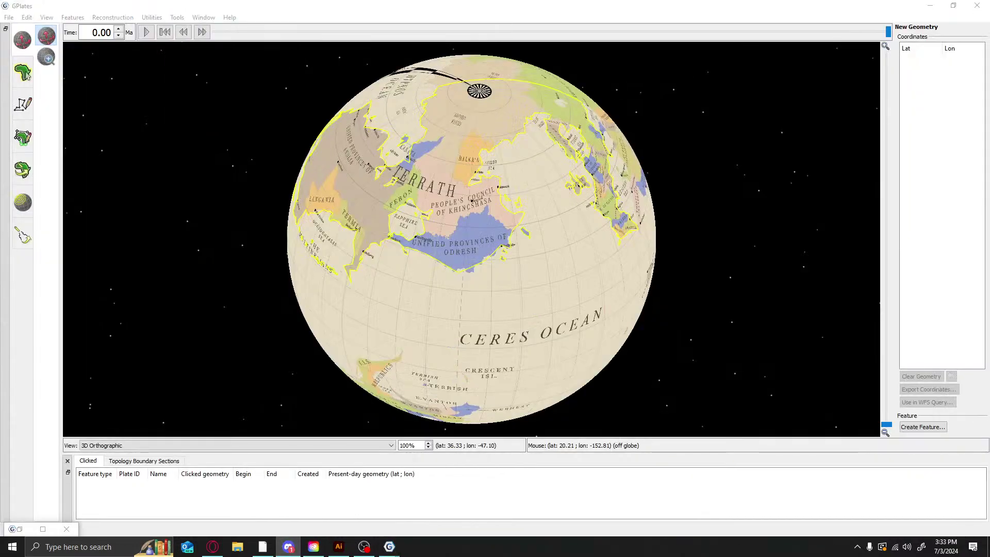
pyautogui.moveTo(390, 546)
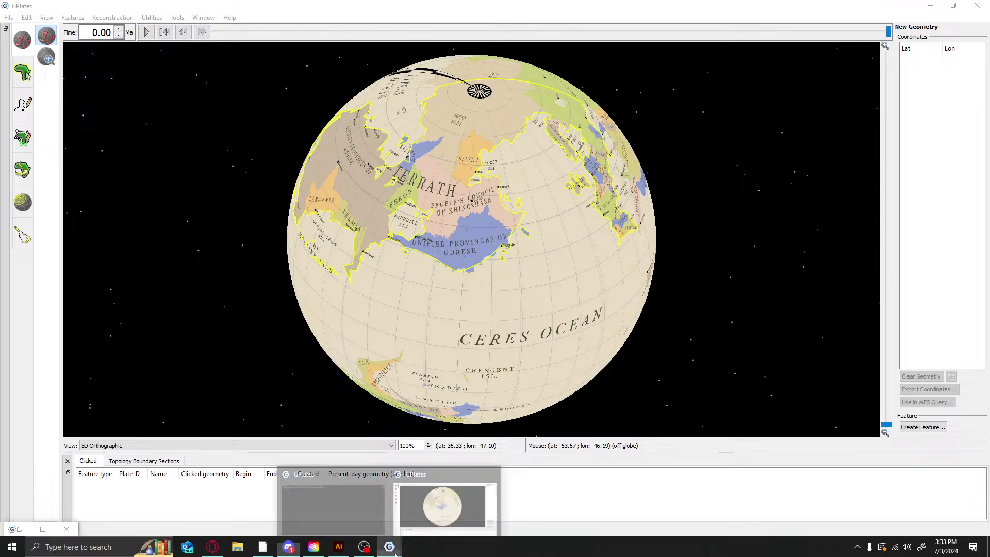
pyautogui.moveTo(418, 518)
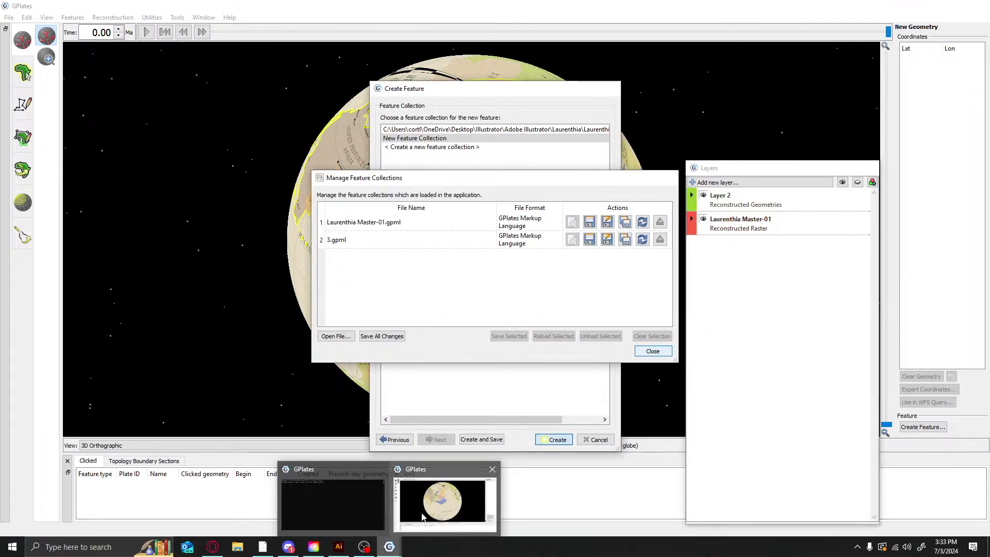
pyautogui.click(422, 517)
pyautogui.click(181, 18)
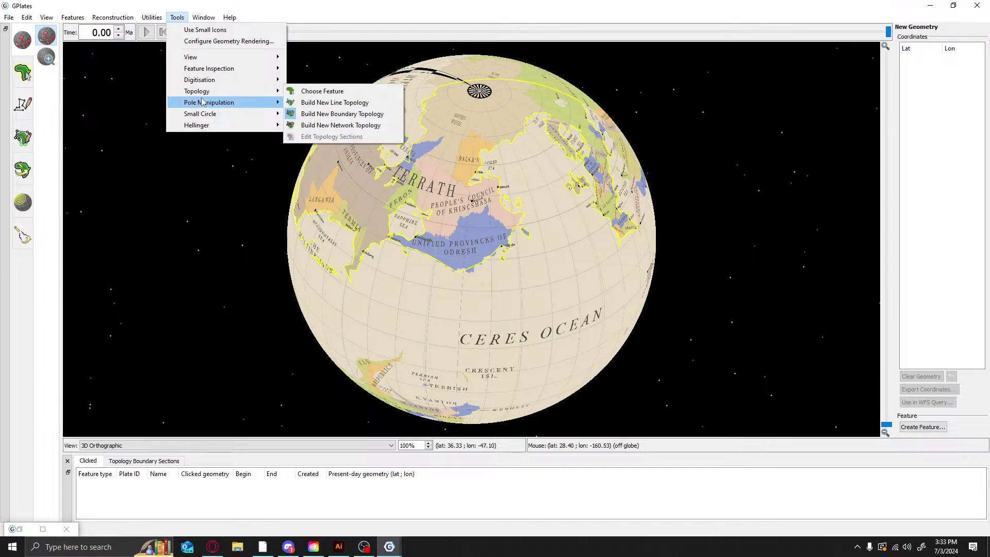
pyautogui.moveTo(203, 128)
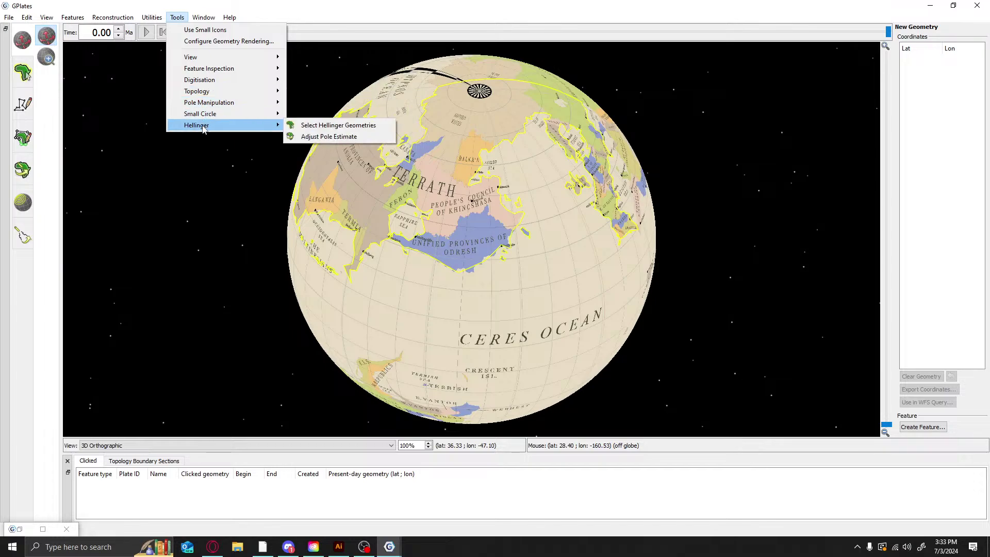
pyautogui.moveTo(205, 19)
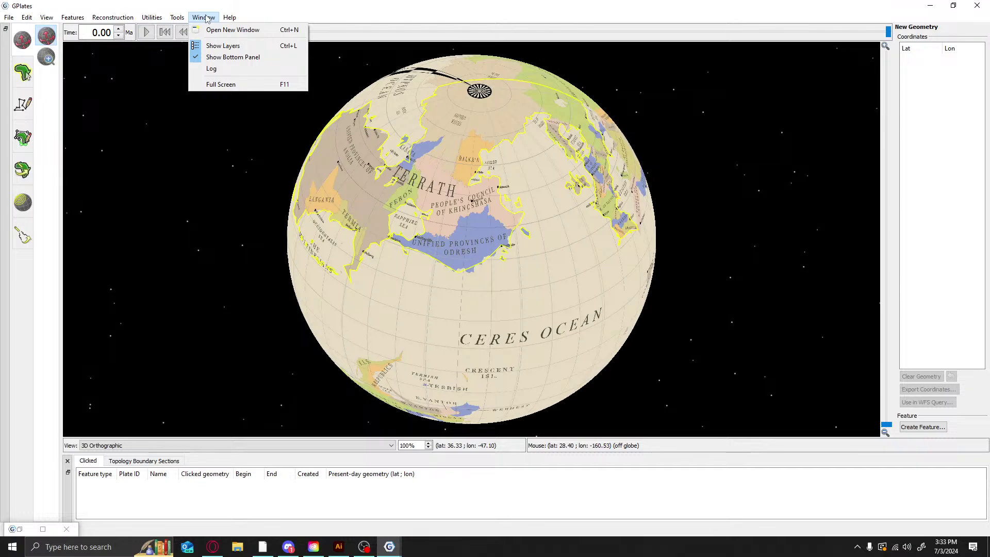
# Try to bring up the Layers window, moving the main window aside to look for it
pyautogui.click(219, 48)
pyautogui.click(212, 18)
pyautogui.click(215, 47)
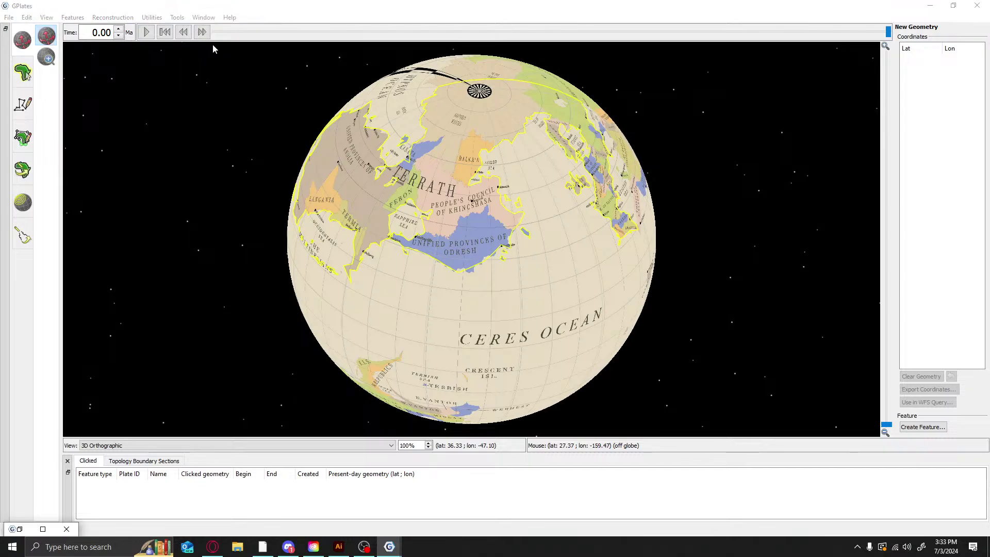
pyautogui.moveTo(579, 3); pyautogui.dragTo(0, 175)
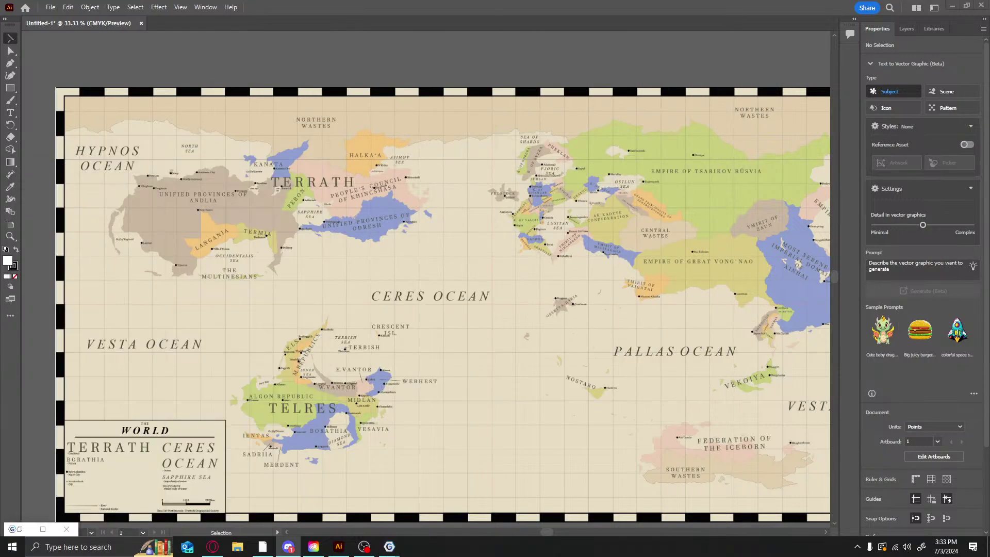
pyautogui.moveTo(0, 176); pyautogui.dragTo(989, 177)
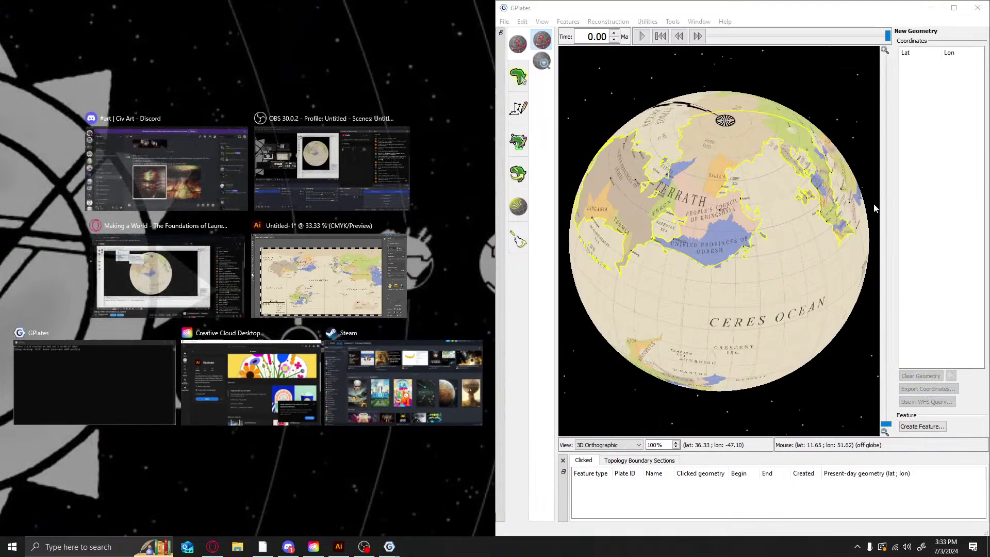
pyautogui.click(720, 16)
pyautogui.moveTo(720, 15); pyautogui.dragTo(2, 241)
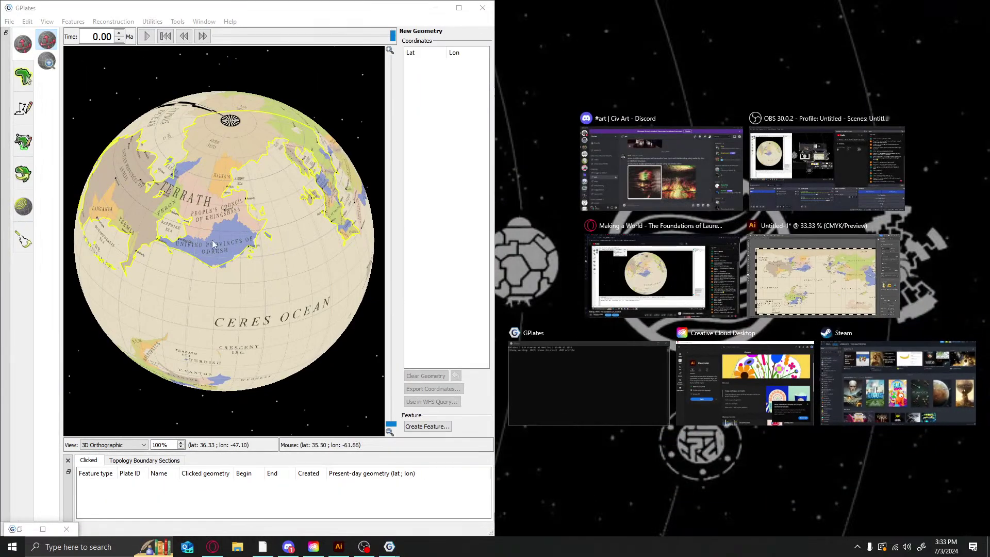
pyautogui.click(266, 2)
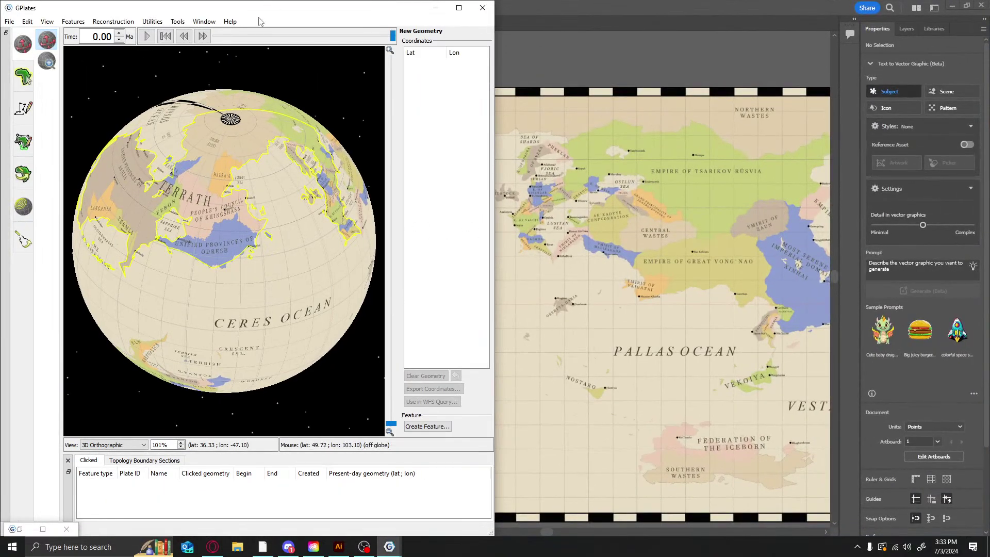
pyautogui.moveTo(337, 10); pyautogui.dragTo(583, 1)
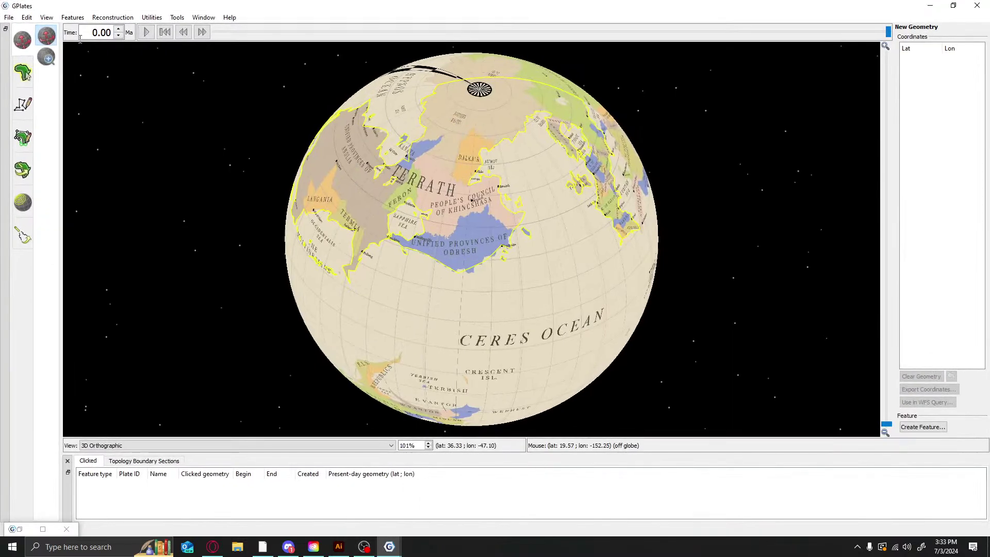
pyautogui.click(9, 17)
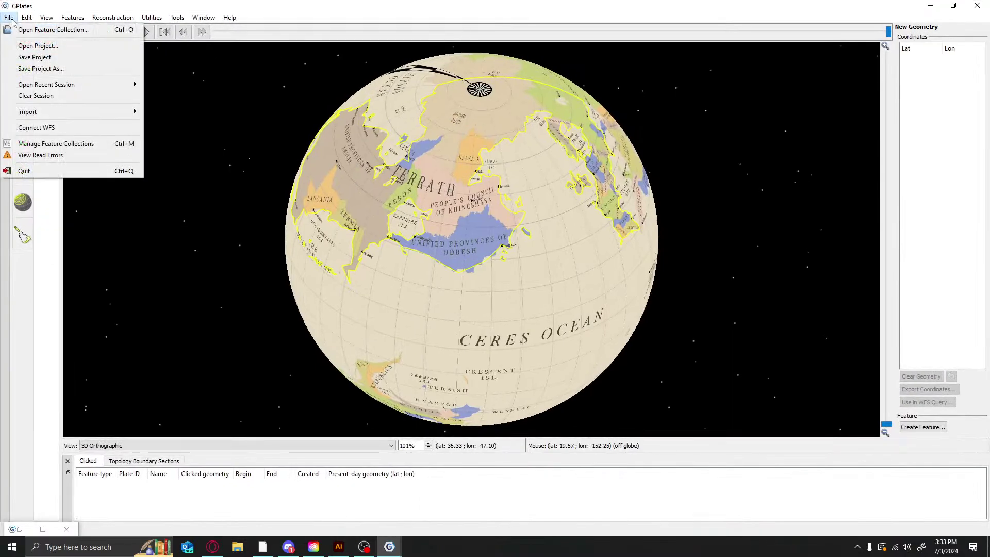
pyautogui.moveTo(46, 18)
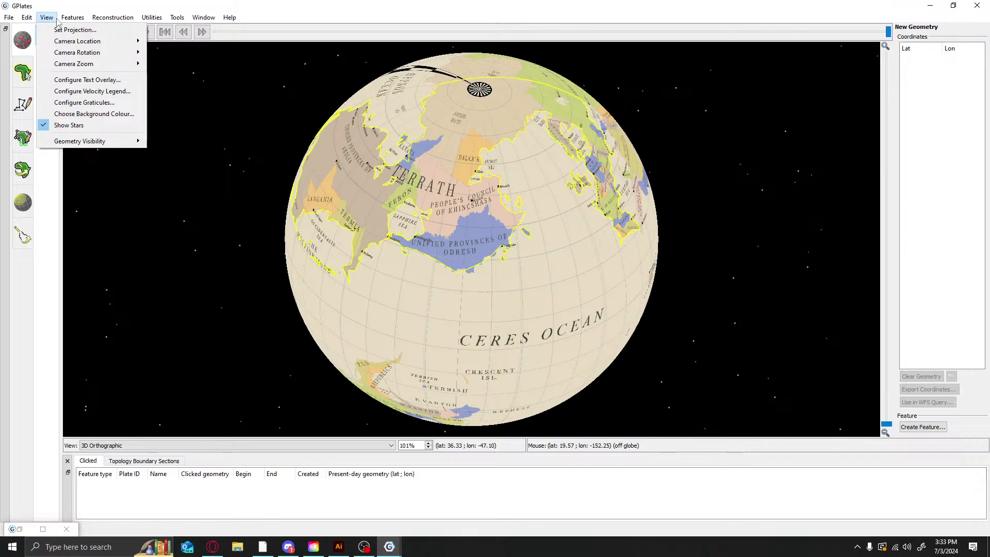
pyautogui.moveTo(99, 19)
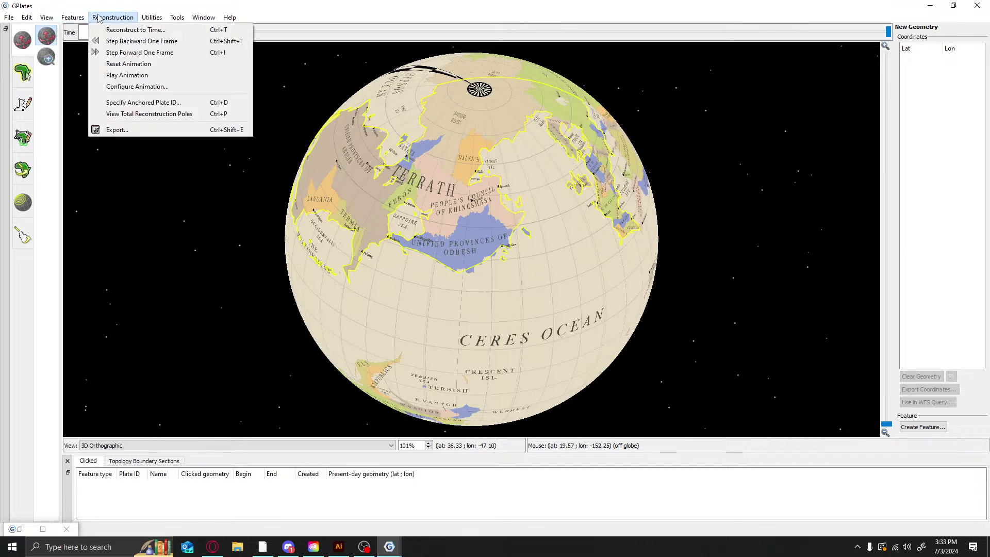
pyautogui.moveTo(160, 20)
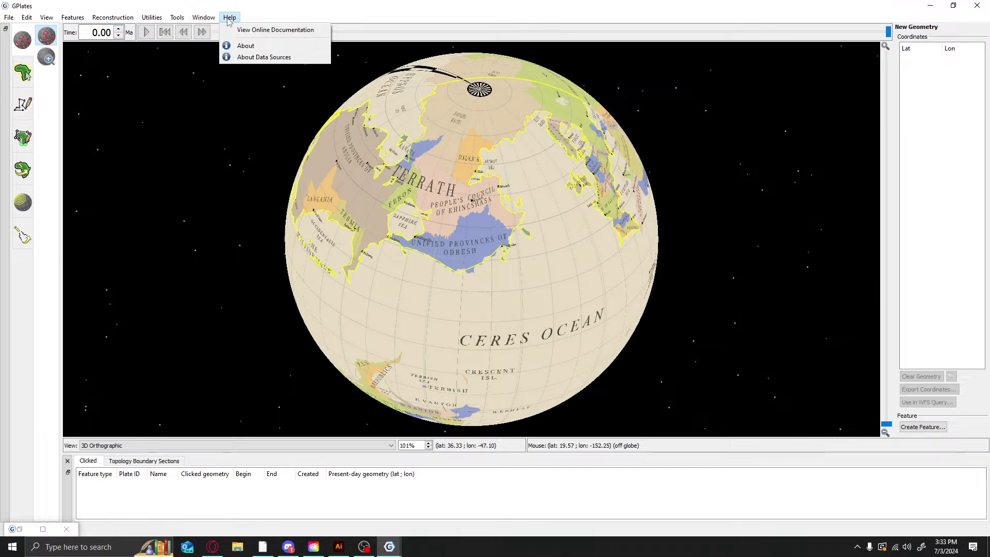
pyautogui.click(206, 19)
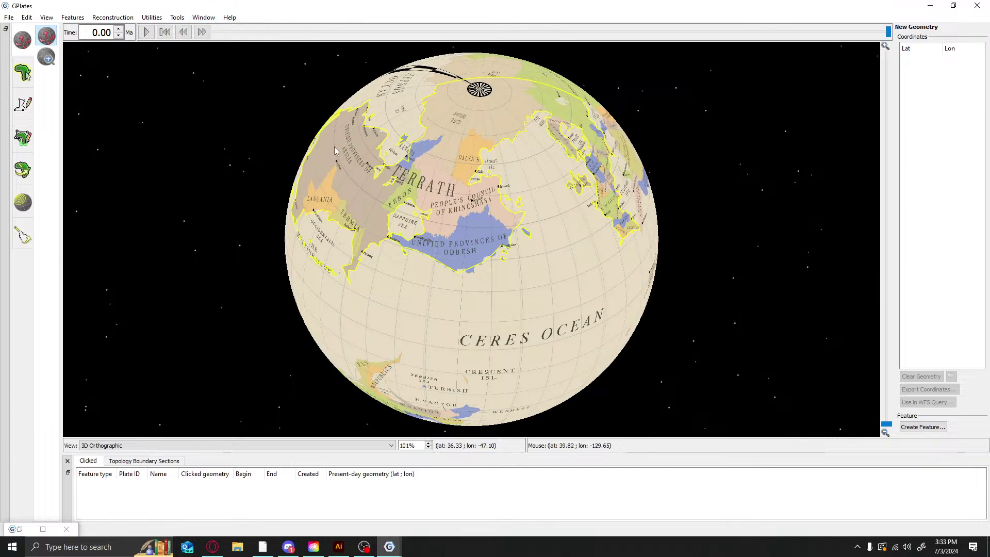
# Restore the minimized Layers window and hide the Laurenthia Master-01 raster so only the traced outlines show
pyautogui.hotkey('ctrl', 'l')
pyautogui.hotkey('ctrl', 'l')
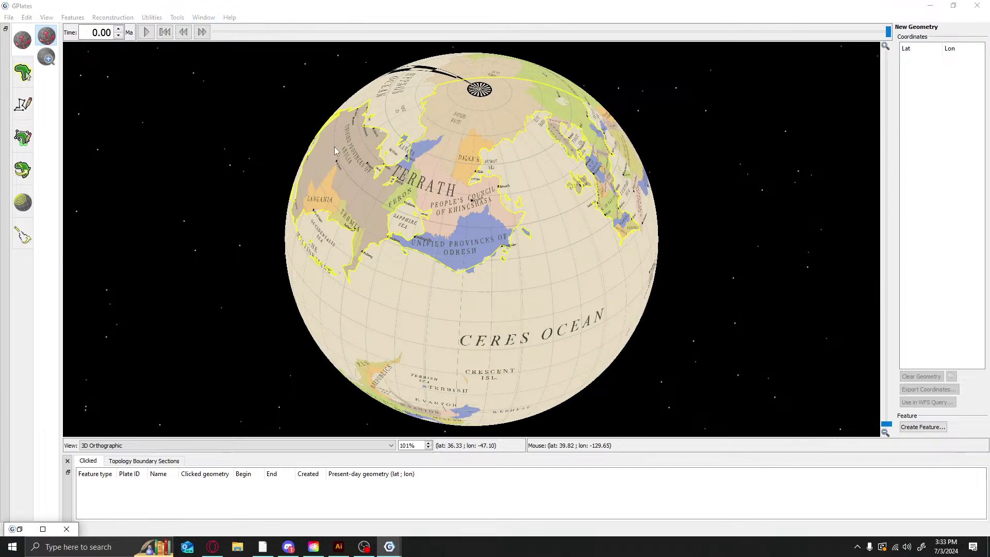
pyautogui.click(23, 530)
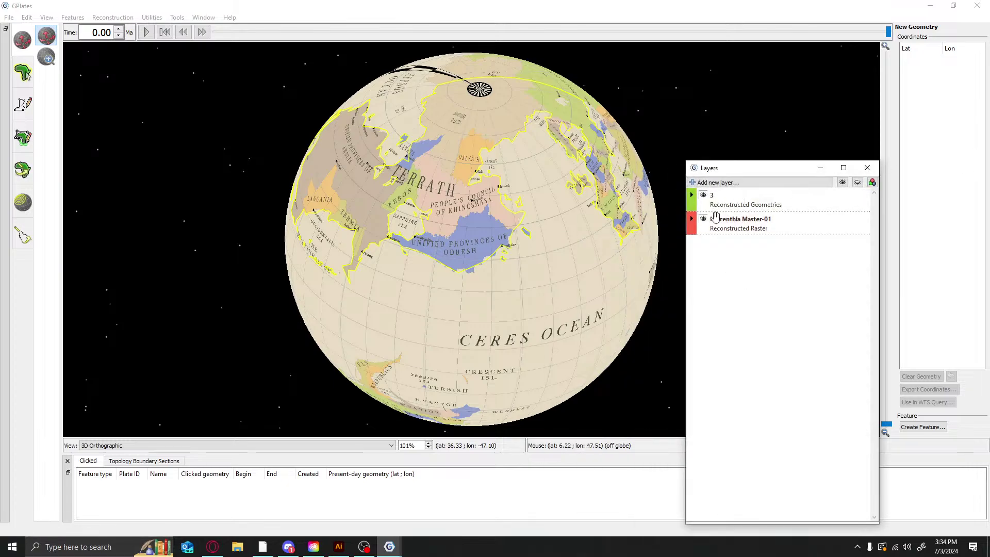
pyautogui.click(704, 219)
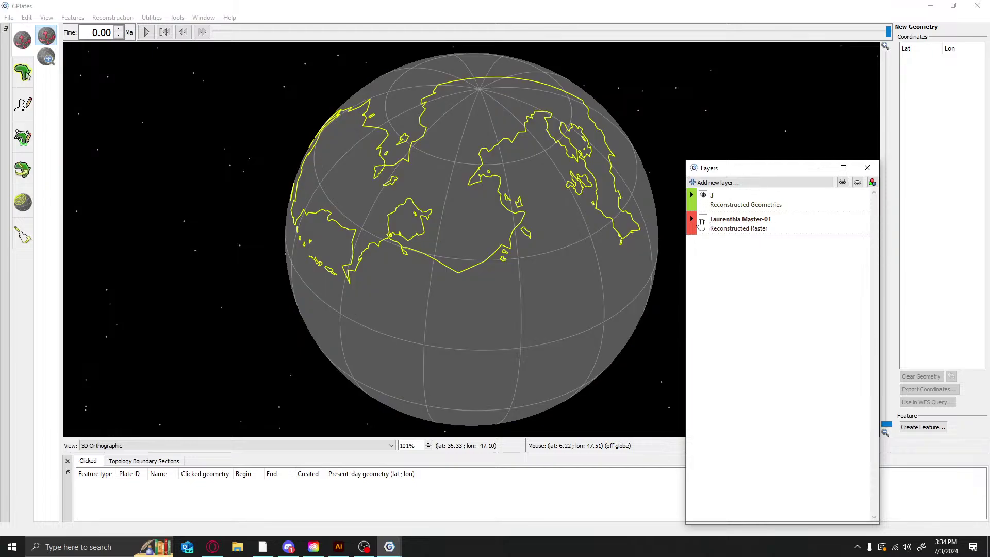
pyautogui.moveTo(537, 320); pyautogui.dragTo(453, 242)
# Switch the map view from the globe to the Rectangular projection
pyautogui.click(166, 445)
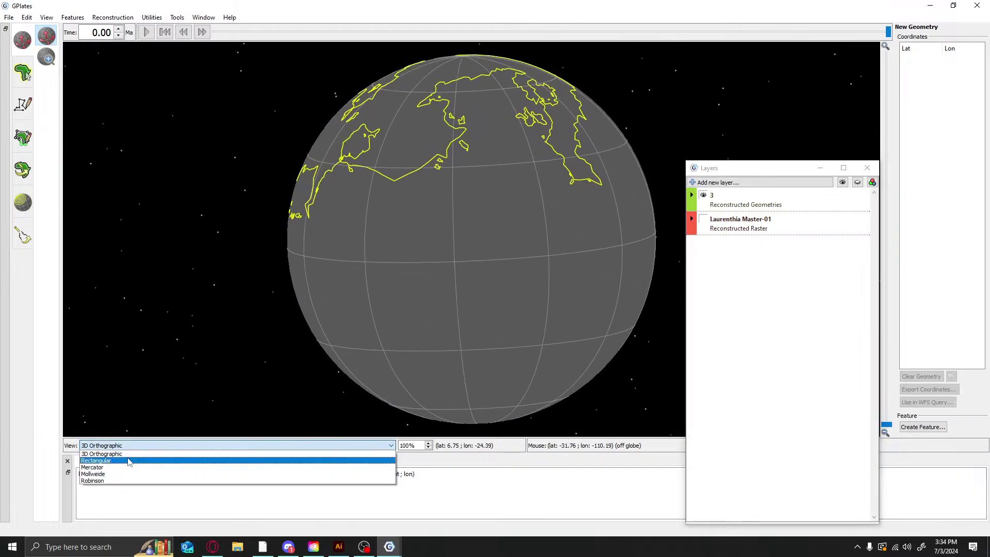
pyautogui.click(128, 461)
pyautogui.moveTo(466, 250); pyautogui.dragTo(340, 244)
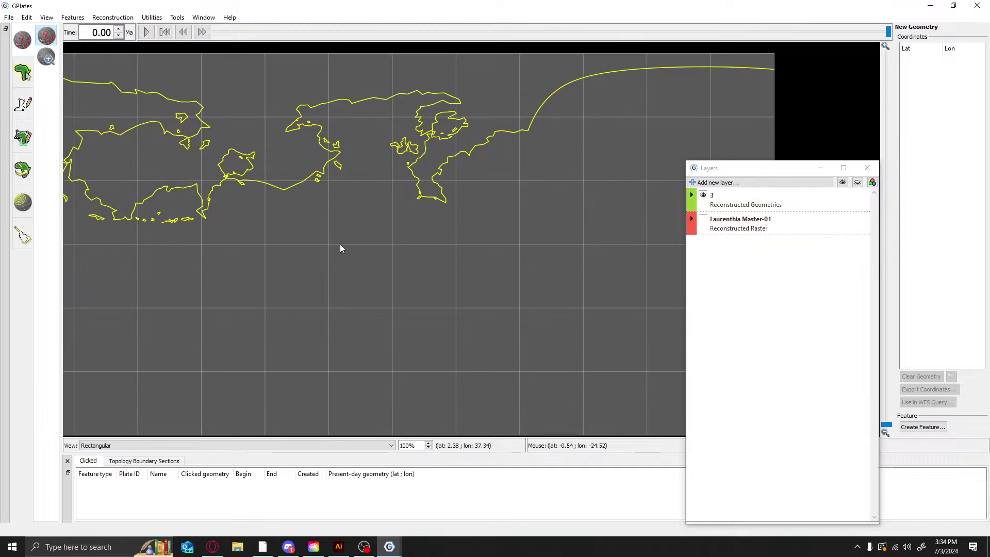
# Show the Laurenthia Master-01 raster again and minimize the Layers window
pyautogui.click(703, 225)
pyautogui.scroll(4, 485, 91)
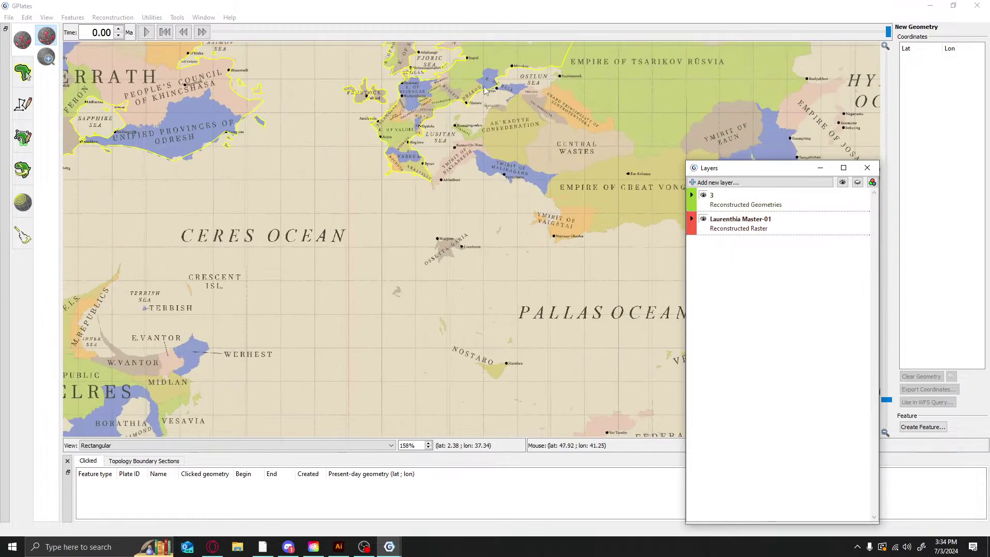
pyautogui.scroll(5, 485, 91)
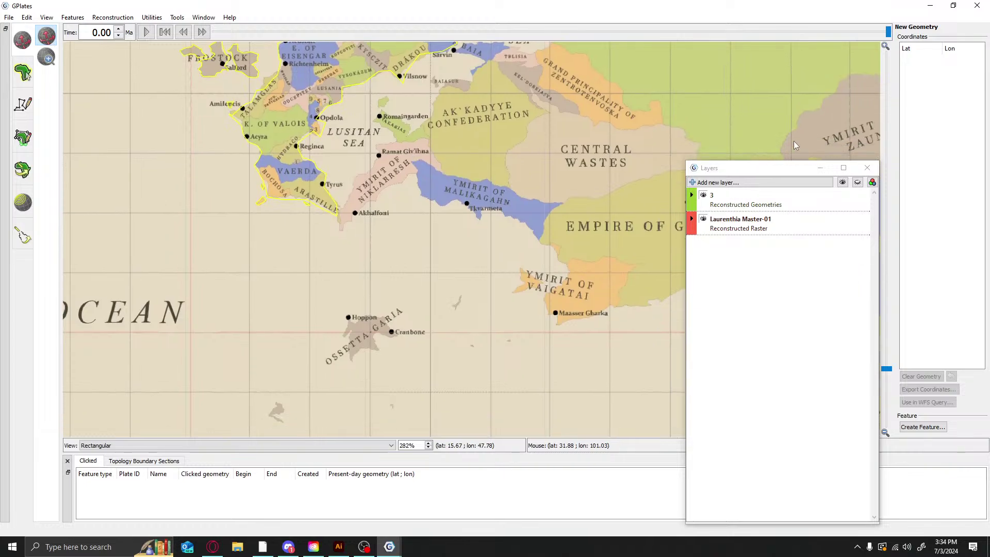
pyautogui.click(820, 168)
pyautogui.scroll(-4, 430, 247)
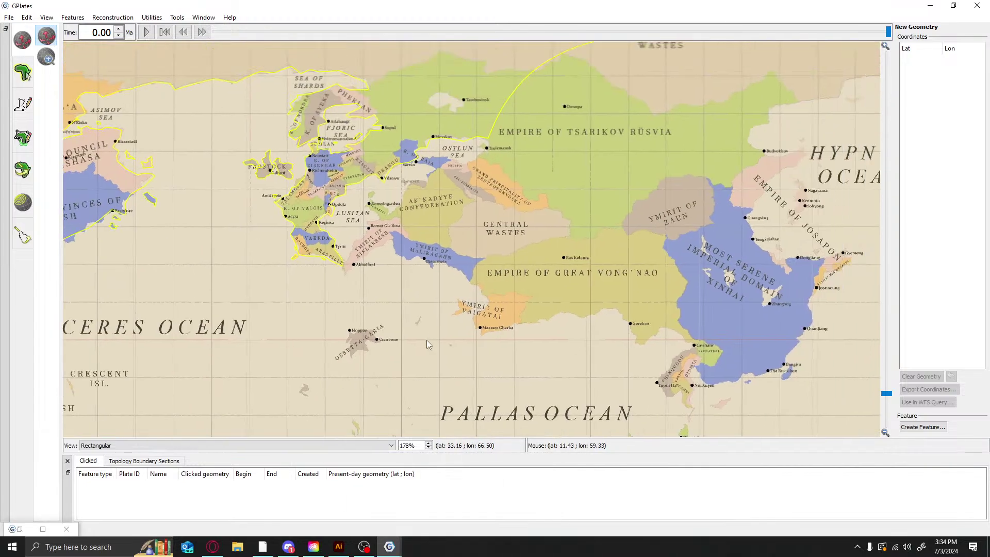
pyautogui.scroll(2, 423, 271)
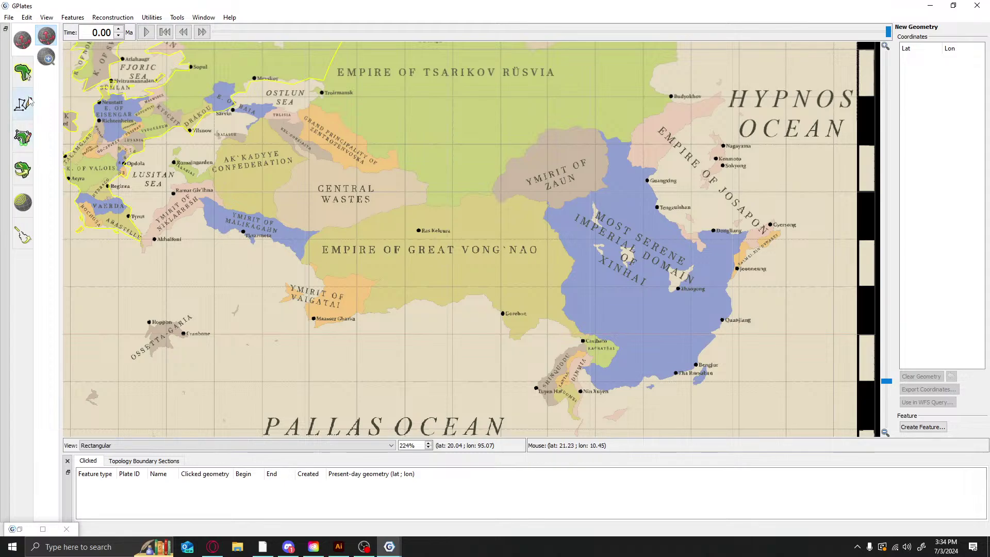
pyautogui.click(28, 102)
pyautogui.click(24, 42)
pyautogui.scroll(5, 228, 150)
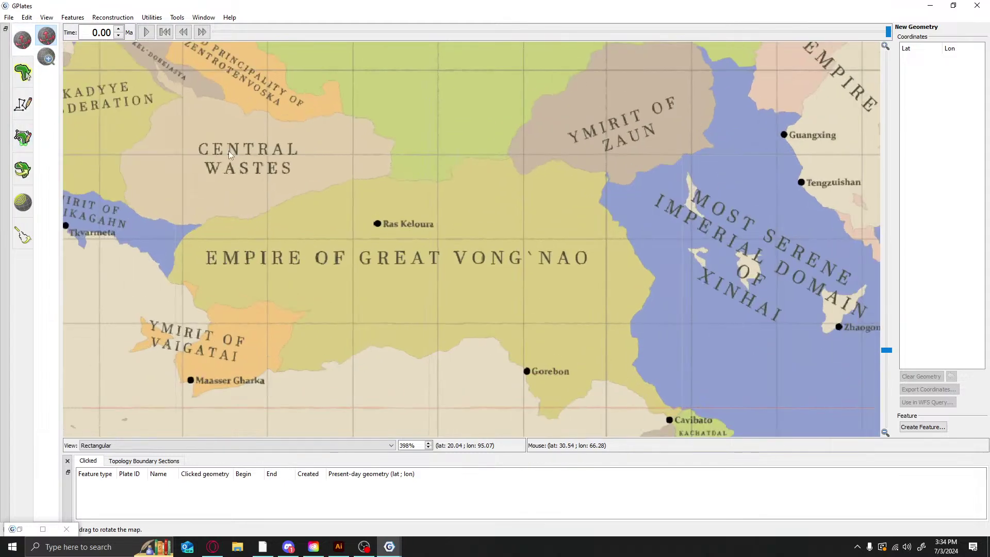
pyautogui.moveTo(198, 166); pyautogui.dragTo(510, 222)
pyautogui.scroll(-2, 420, 255)
pyautogui.moveTo(421, 258); pyautogui.dragTo(475, 318)
pyautogui.scroll(1, 467, 317)
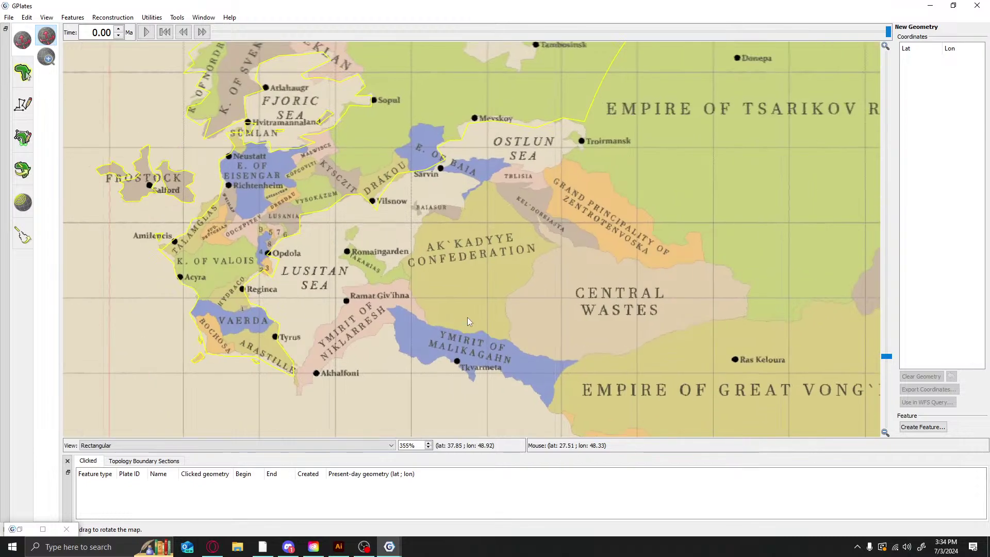
pyautogui.click(24, 104)
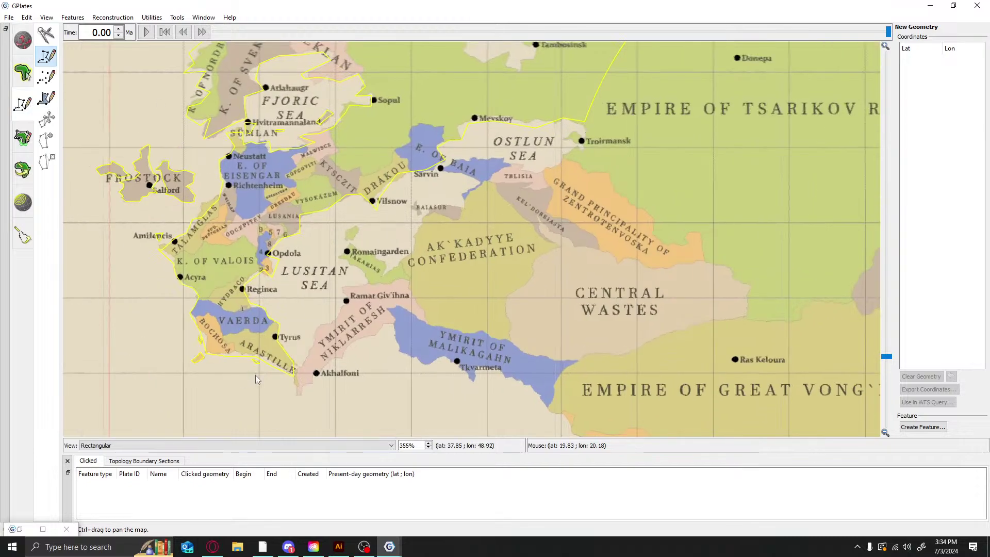
# Switch the map view from the Rectangular projection back to 3D Orthographic, centred on the Lusitan Sea region
pyautogui.click(192, 445)
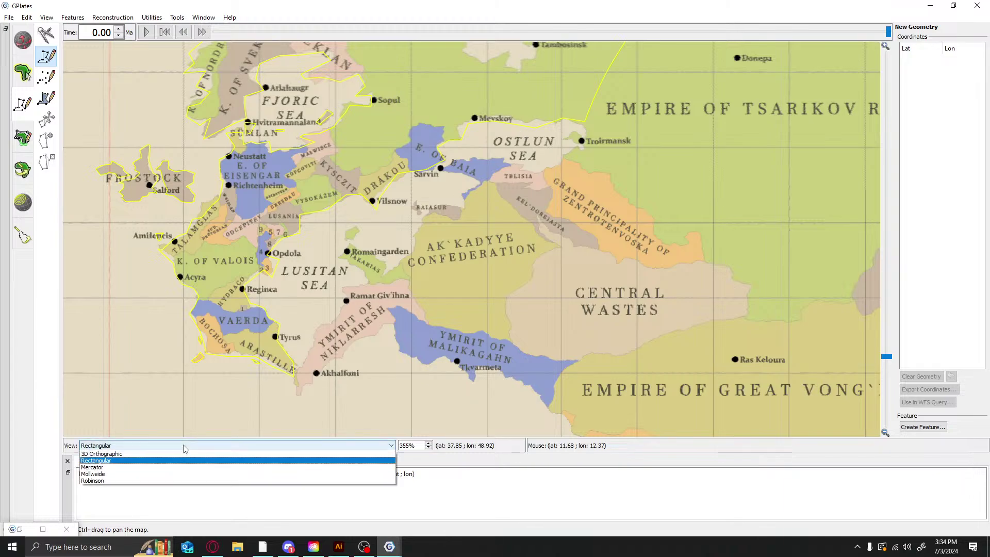
pyautogui.click(126, 452)
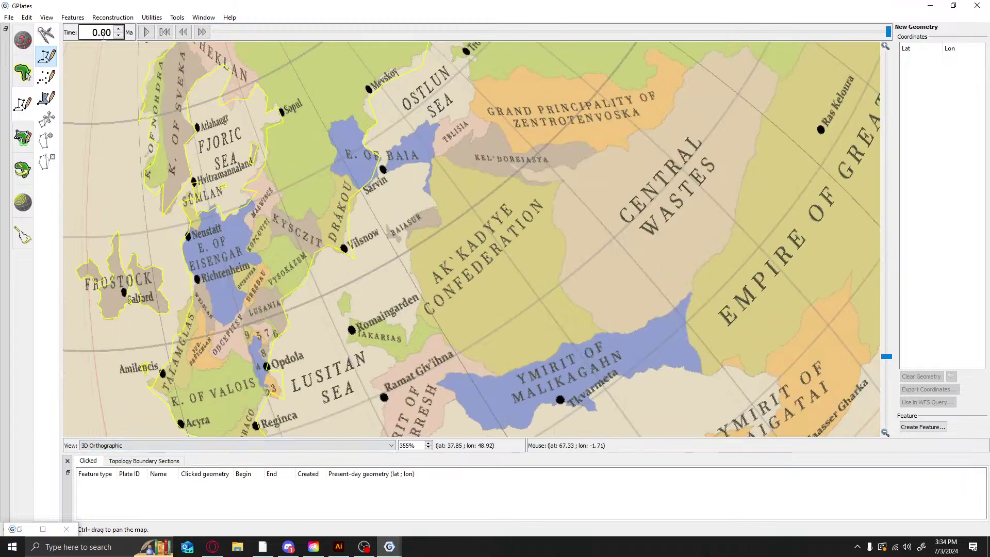
pyautogui.click(18, 46)
pyautogui.scroll(-2, 407, 224)
pyautogui.moveTo(462, 250); pyautogui.dragTo(497, 208)
pyautogui.scroll(-1, 494, 188)
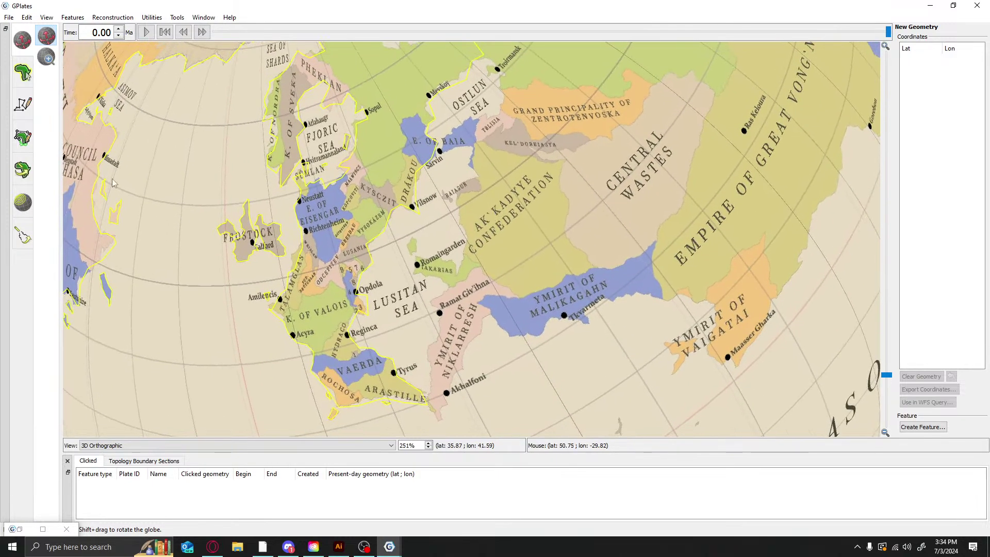
# Start a polyline where the traced outline ends north of the Ostlun Sea and trace the inlet around Troirmansk
pyautogui.click(27, 105)
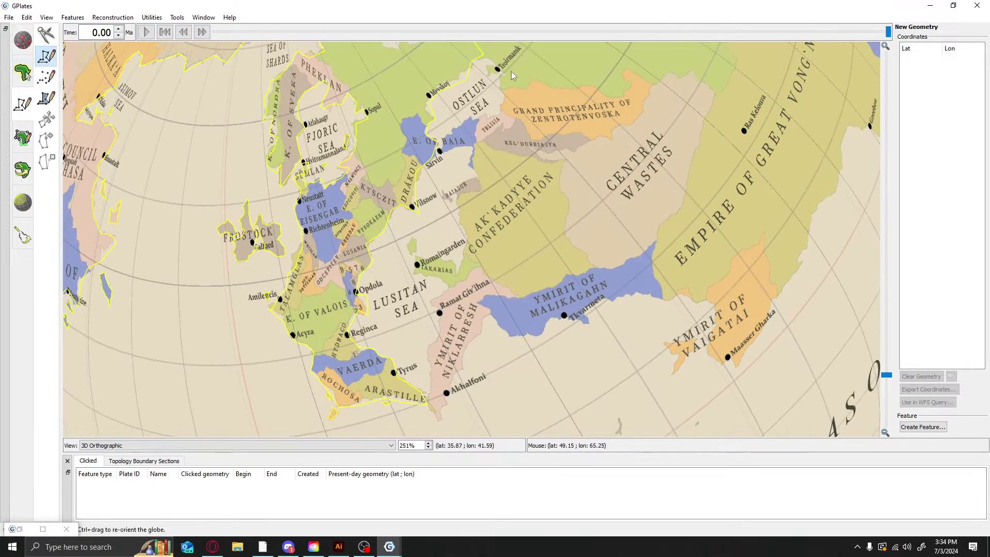
pyautogui.click(477, 62)
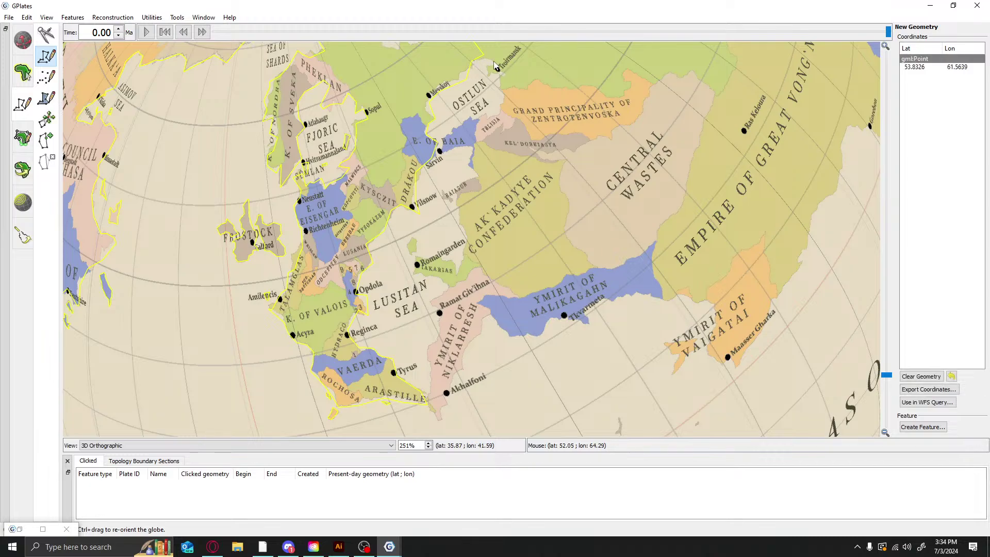
pyautogui.click(495, 66)
pyautogui.click(497, 72)
pyautogui.click(488, 68)
pyautogui.click(490, 78)
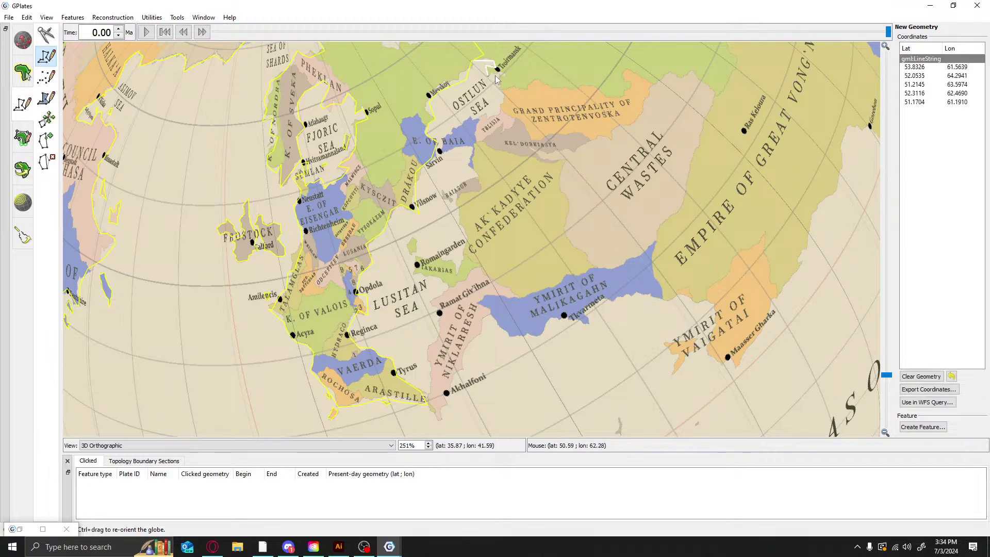
pyautogui.click(497, 77)
pyautogui.click(511, 81)
pyautogui.click(508, 87)
pyautogui.click(501, 81)
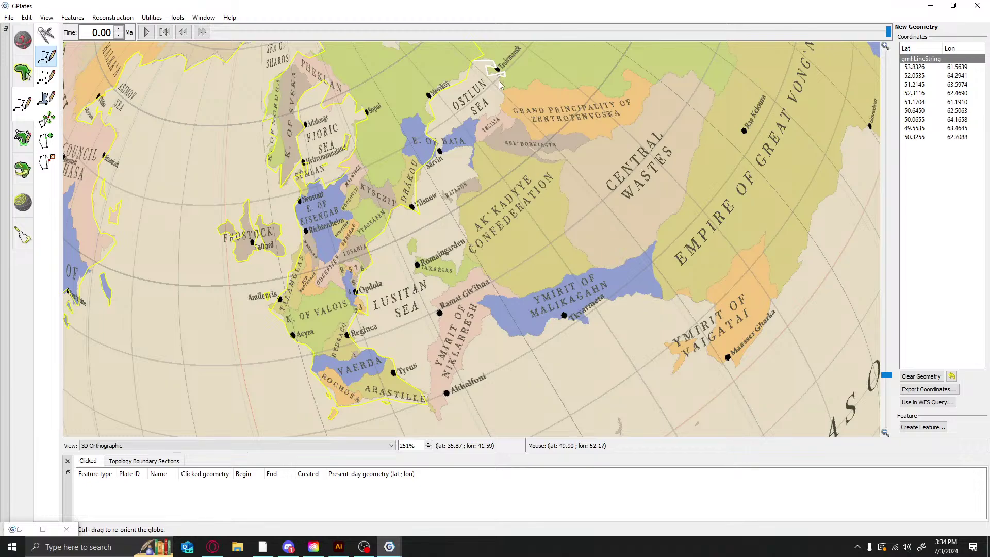
# Continue the polyline down the eastern shore of the Ostlun Sea and west along its southern shore past Trlisia
pyautogui.click(503, 91)
pyautogui.click(504, 99)
pyautogui.click(503, 108)
pyautogui.click(500, 112)
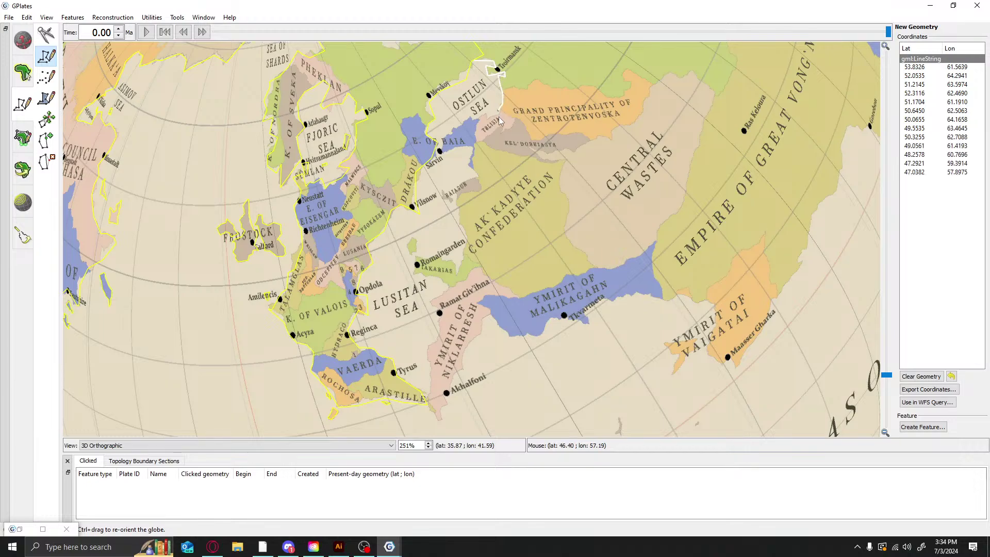
pyautogui.click(499, 118)
pyautogui.click(485, 120)
pyautogui.click(472, 125)
pyautogui.click(467, 127)
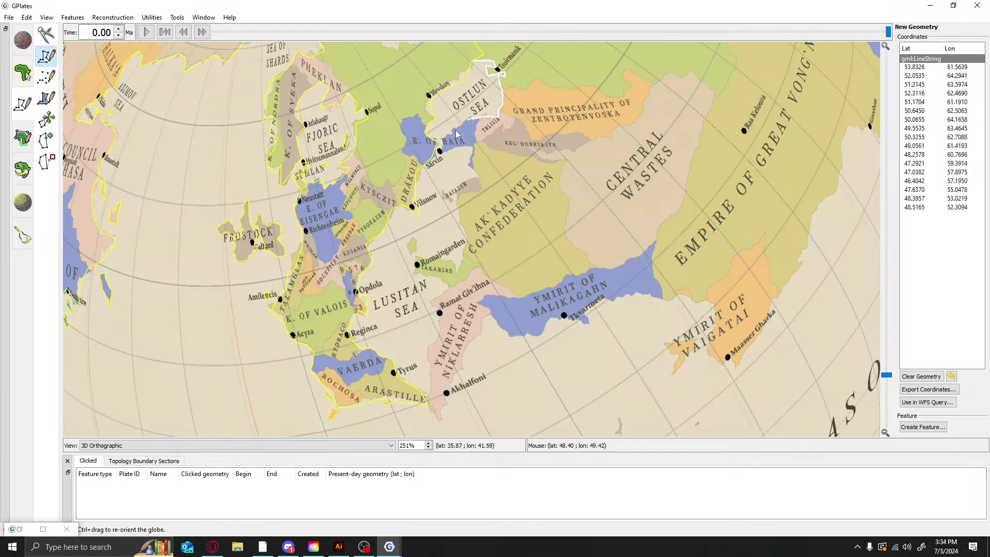
# Trace the northern coast of E. of Baia to the strait at Sarvin, and back along its southern coast to the Baiasur inlet
pyautogui.click(456, 131)
pyautogui.click(450, 138)
pyautogui.click(448, 144)
pyautogui.click(447, 149)
pyautogui.click(446, 153)
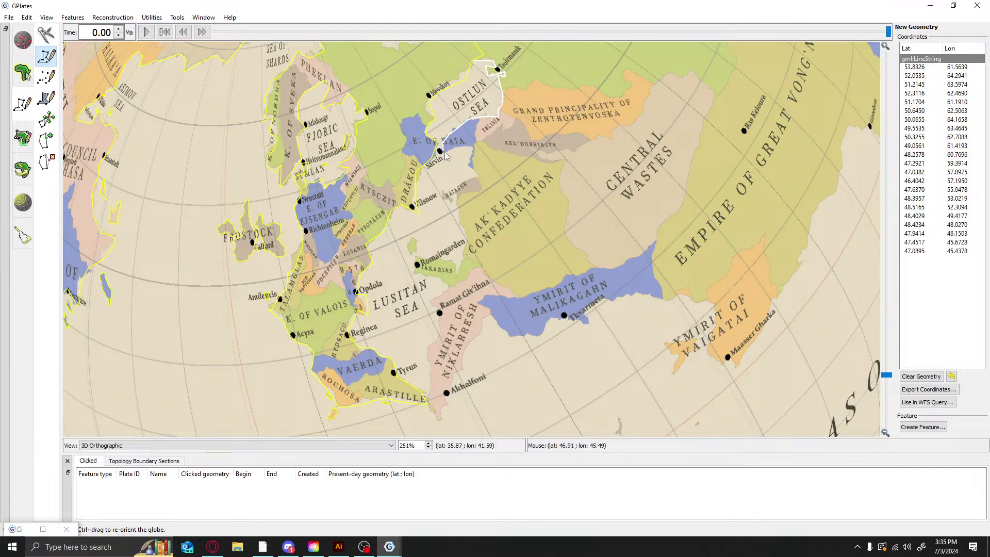
pyautogui.click(469, 147)
pyautogui.click(474, 151)
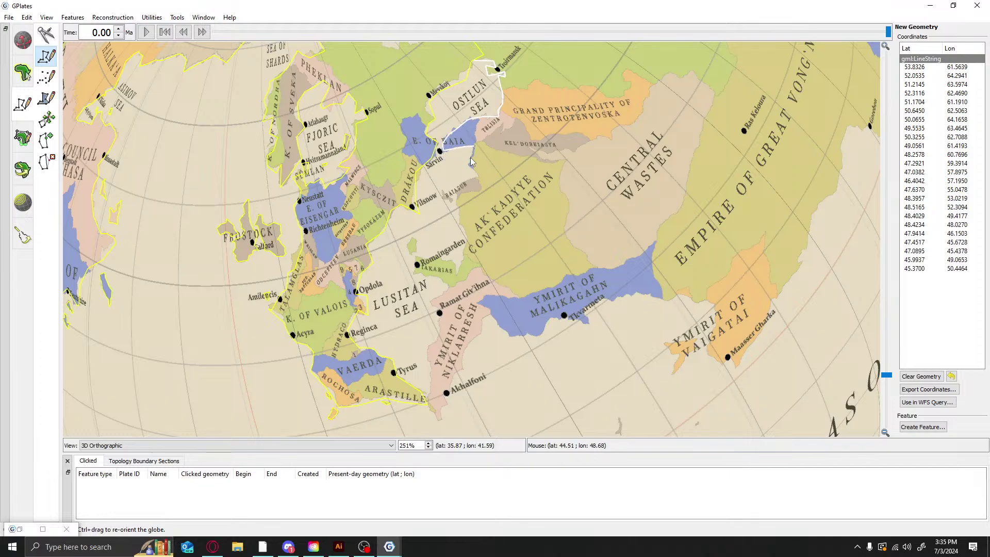
pyautogui.click(471, 162)
pyautogui.click(467, 169)
pyautogui.click(480, 172)
pyautogui.click(480, 177)
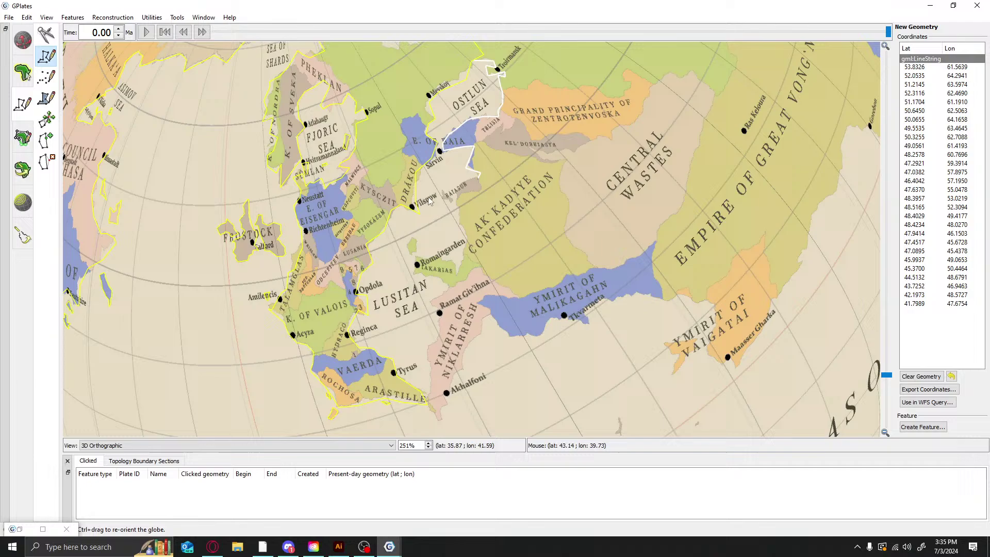
# Extend the polyline around the Baiasur coast and south along the western shore of the Ak'Kadyye Confederation
pyautogui.click(460, 191)
pyautogui.click(455, 195)
pyautogui.click(458, 202)
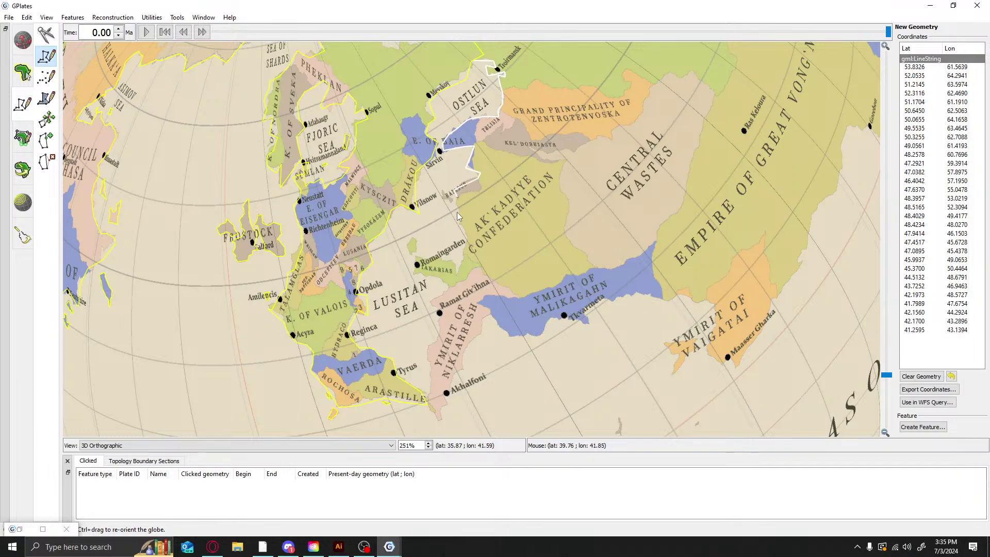
pyautogui.click(458, 216)
pyautogui.click(461, 227)
pyautogui.click(468, 243)
pyautogui.click(465, 258)
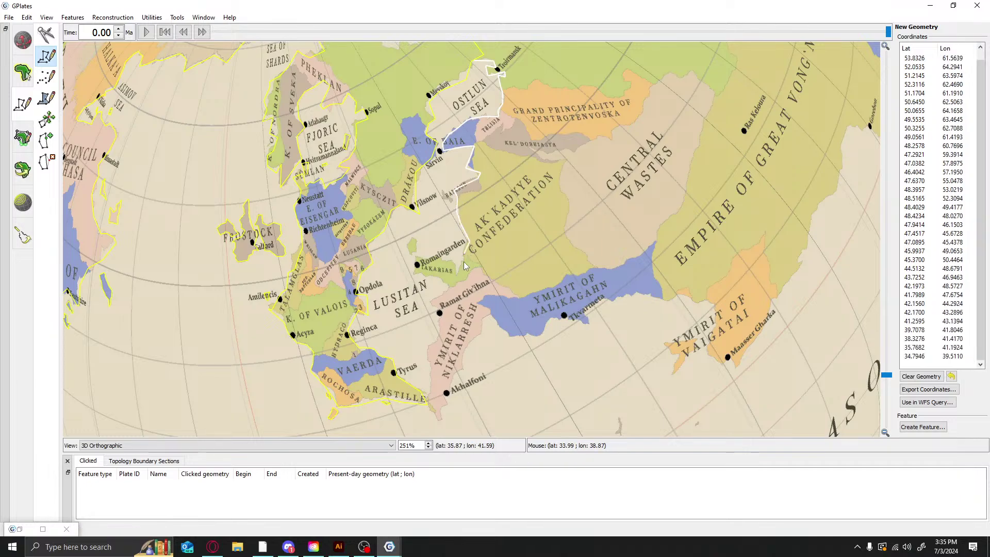
# Trace the southern corner of the bay and the northern shore of the green peninsula west to Romaingarden
pyautogui.click(463, 267)
pyautogui.click(461, 276)
pyautogui.click(460, 280)
pyautogui.click(455, 265)
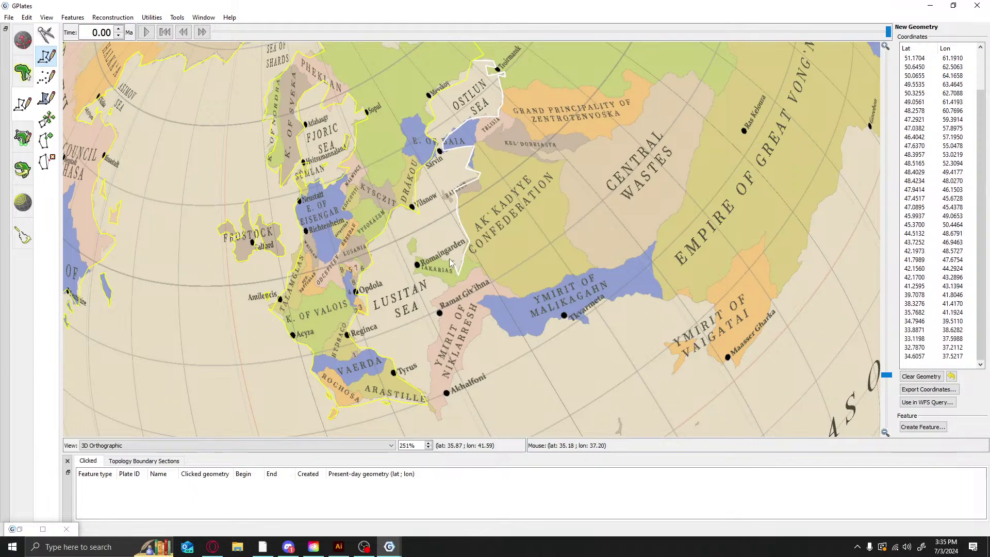
pyautogui.click(442, 264)
pyautogui.click(443, 260)
pyautogui.click(432, 261)
pyautogui.click(421, 259)
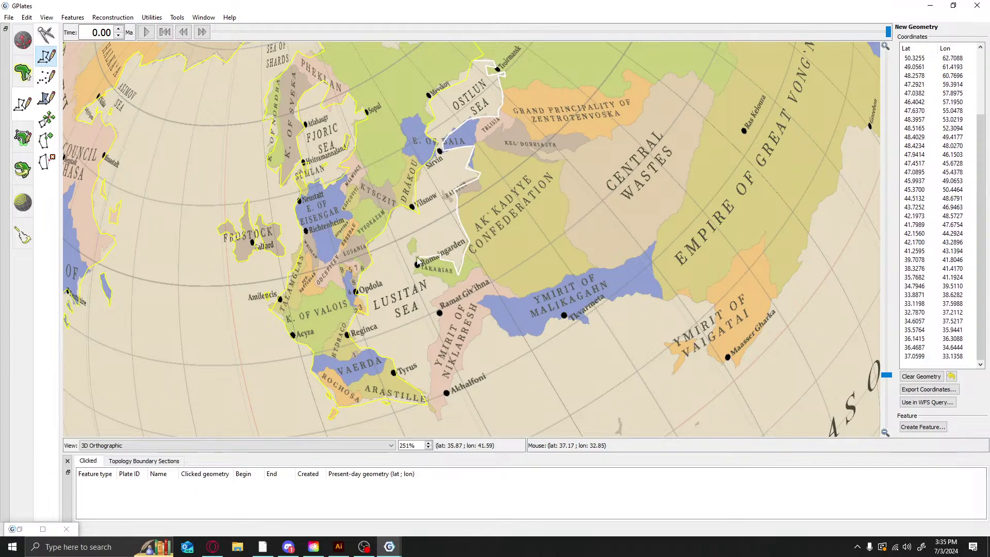
# Trace around the peninsula's western end at Romaingarden and back east along its southern shore
pyautogui.click(418, 260)
pyautogui.click(417, 265)
pyautogui.click(415, 273)
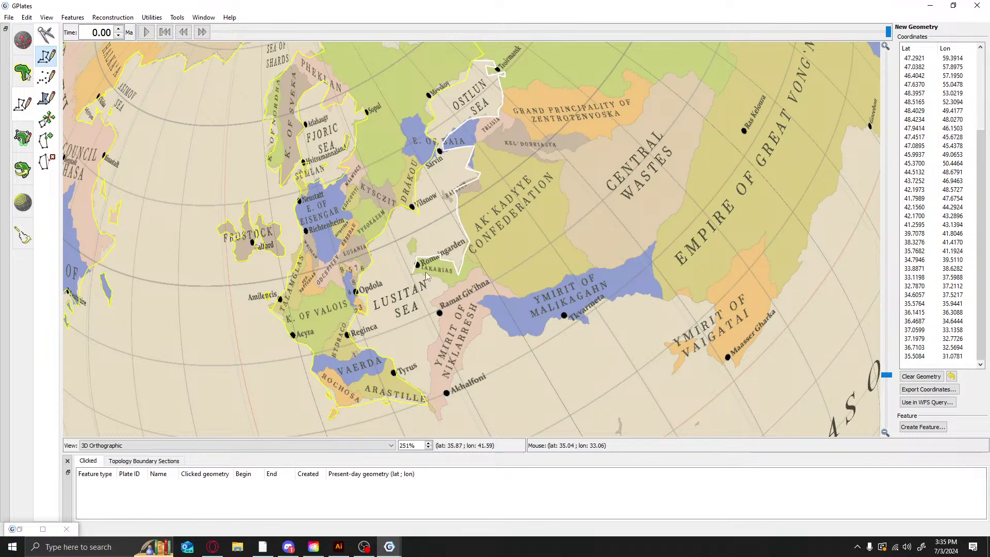
pyautogui.click(423, 277)
pyautogui.click(428, 281)
pyautogui.click(437, 283)
pyautogui.click(447, 285)
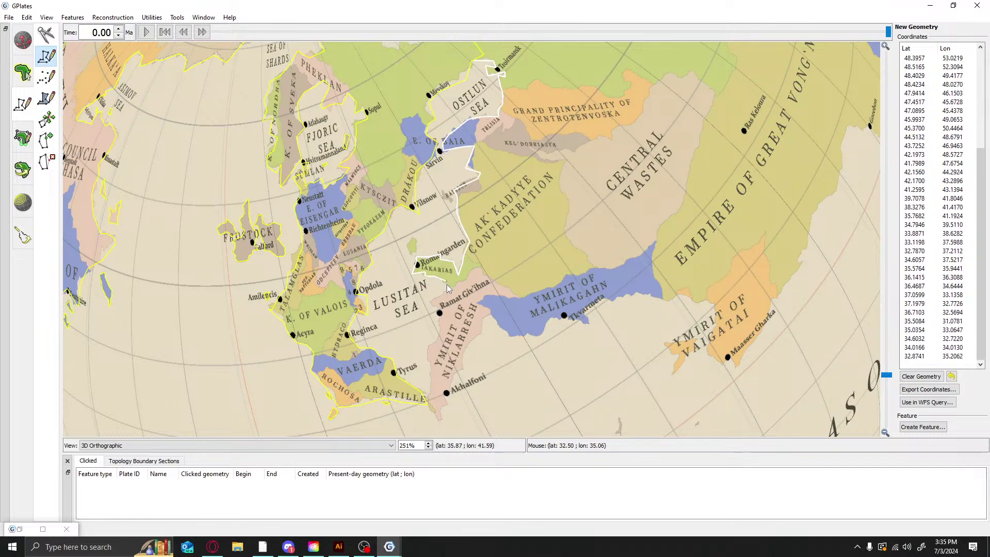
pyautogui.click(451, 289)
# Trace the Ymirit of Niklarresh's western coast south past Ramat Giv'ihna, replacing the misplaced point below the city
pyautogui.click(436, 302)
pyautogui.click(435, 305)
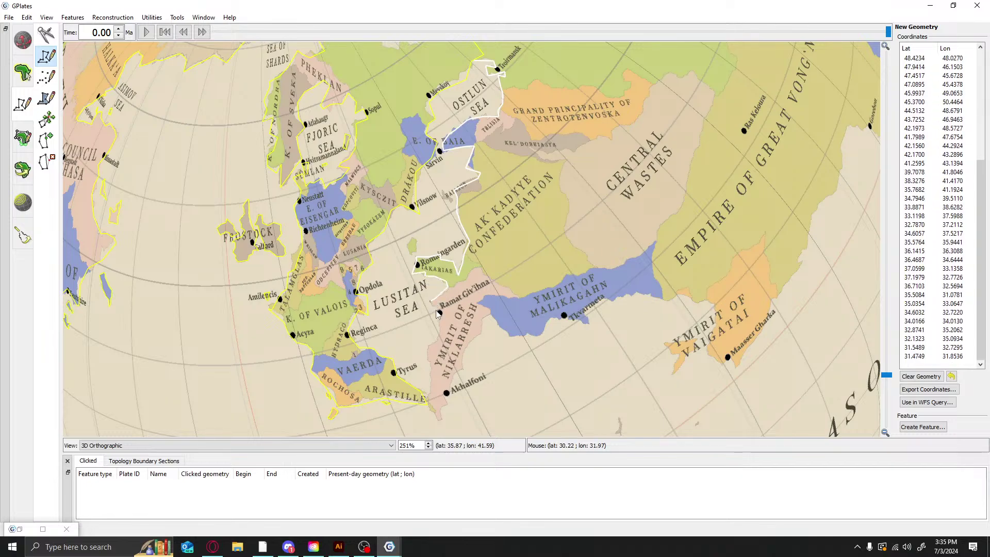
pyautogui.click(438, 312)
pyautogui.click(441, 321)
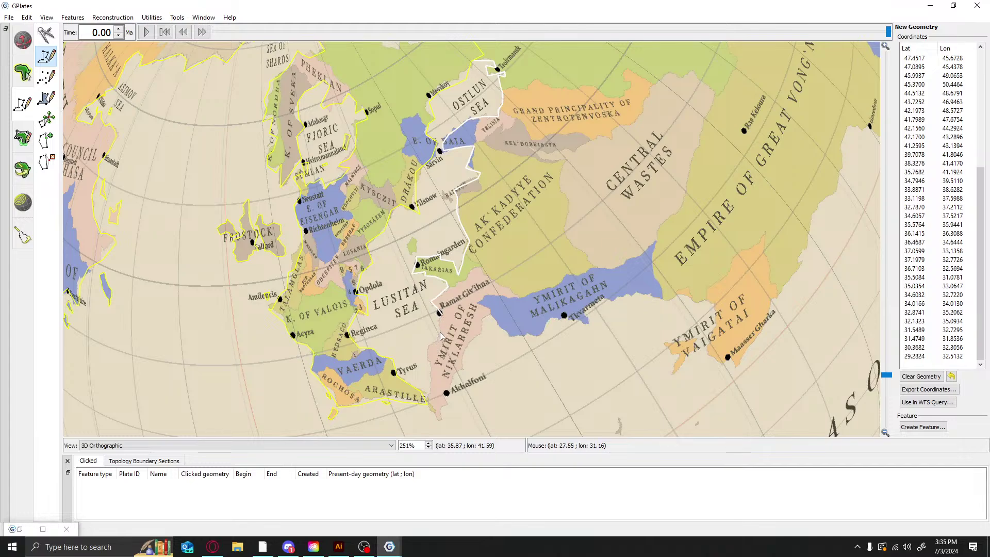
pyautogui.click(441, 335)
pyautogui.click(439, 345)
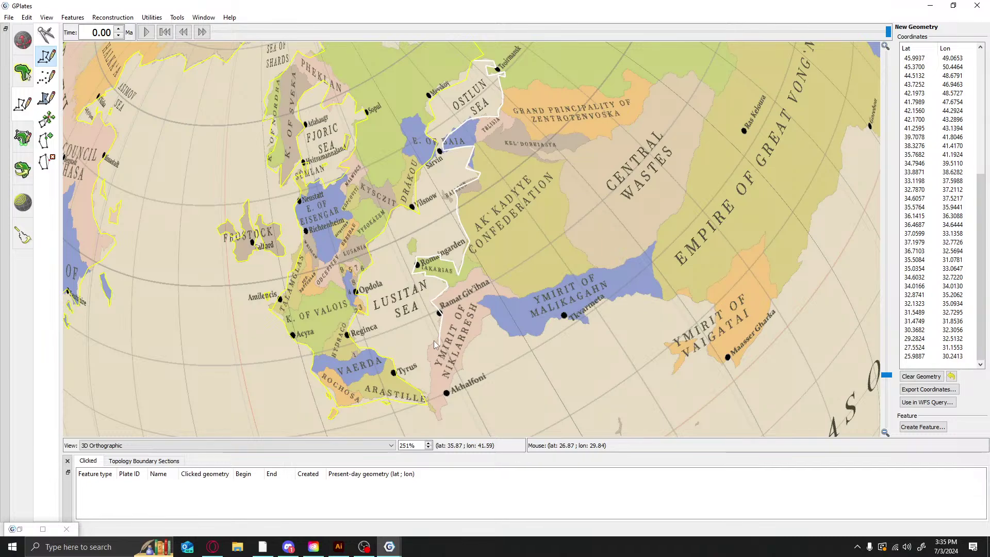
pyautogui.hotkey('ctrl', 'z')
pyautogui.click(429, 345)
pyautogui.click(428, 356)
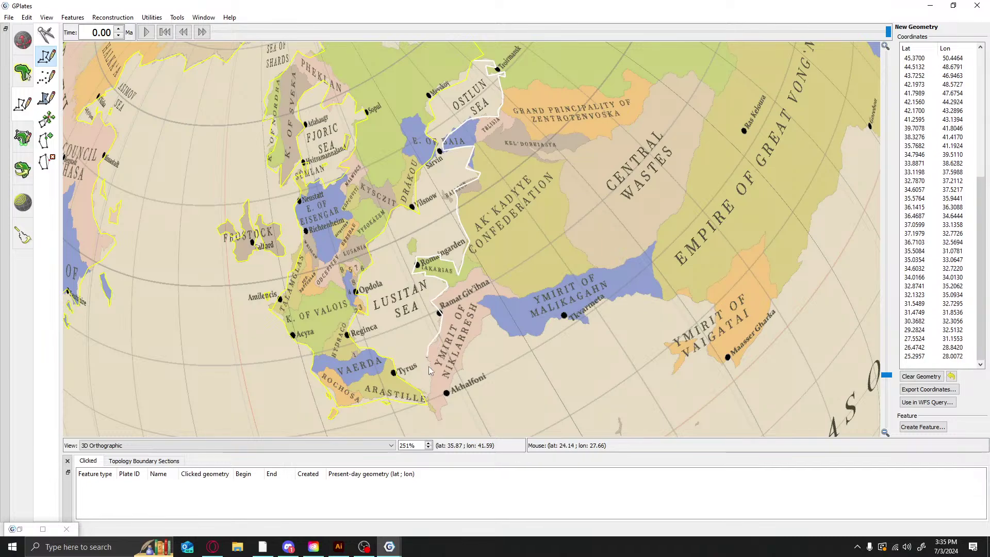
# Continue the polyline past the Arastille border to the southern tip of the Ymirit of Niklarresh
pyautogui.click(428, 367)
pyautogui.click(430, 375)
pyautogui.click(431, 399)
pyautogui.click(431, 404)
pyautogui.click(432, 410)
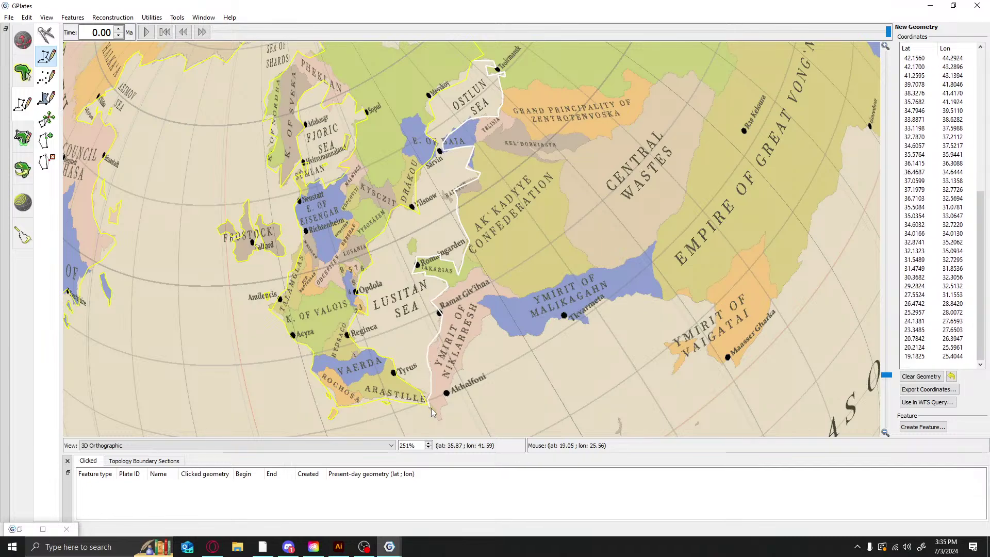
pyautogui.click(438, 419)
pyautogui.click(439, 426)
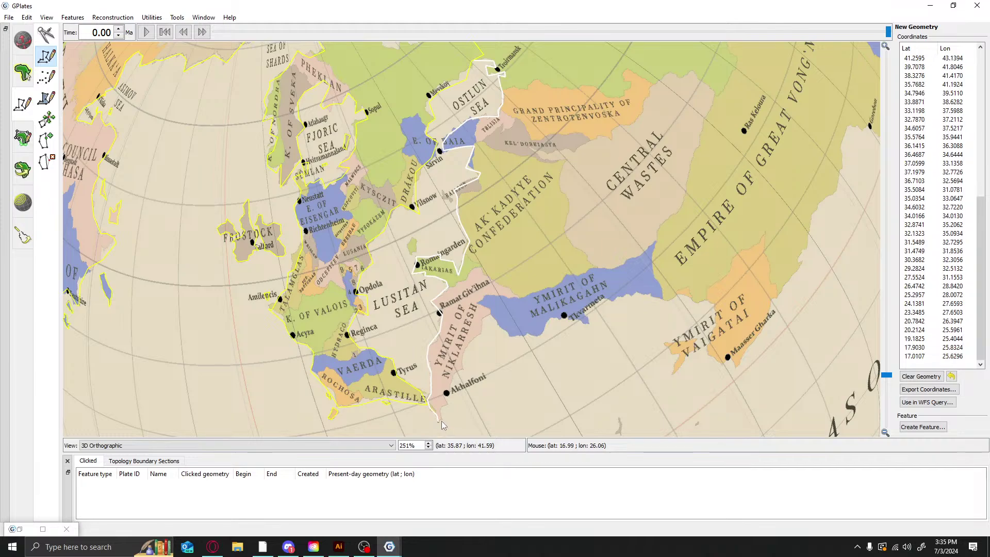
# Trace the eastern coast of the Ymirit of Niklarresh from its southern tip north past Akhalfoni
pyautogui.click(442, 422)
pyautogui.click(444, 409)
pyautogui.click(447, 408)
pyautogui.click(449, 404)
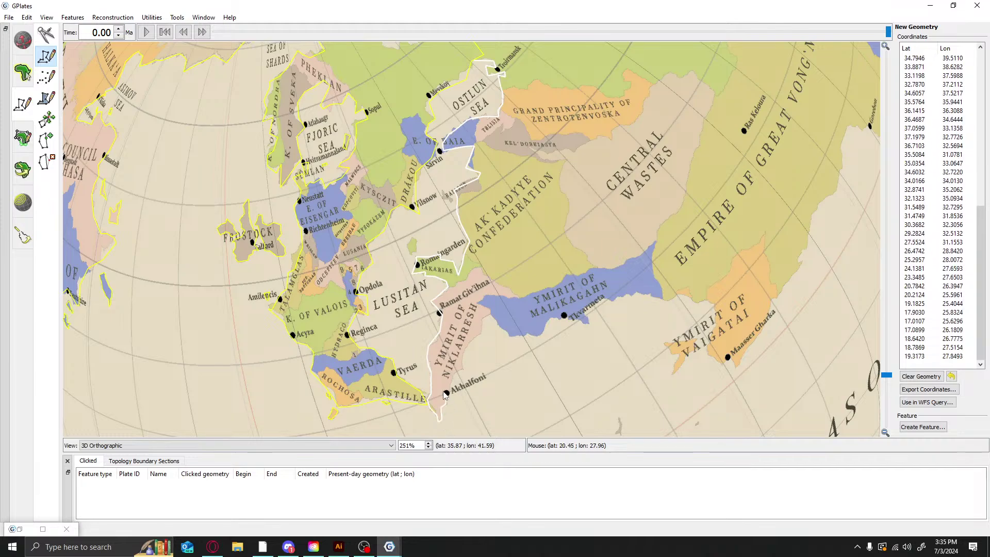
pyautogui.click(450, 392)
pyautogui.click(455, 391)
pyautogui.click(459, 375)
pyautogui.click(462, 372)
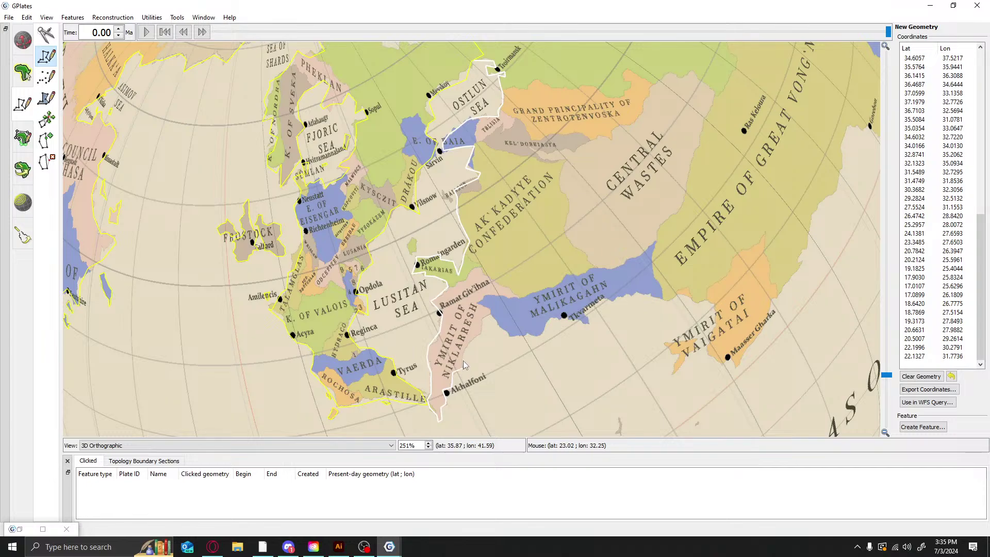
pyautogui.click(465, 353)
pyautogui.click(477, 336)
pyautogui.click(484, 333)
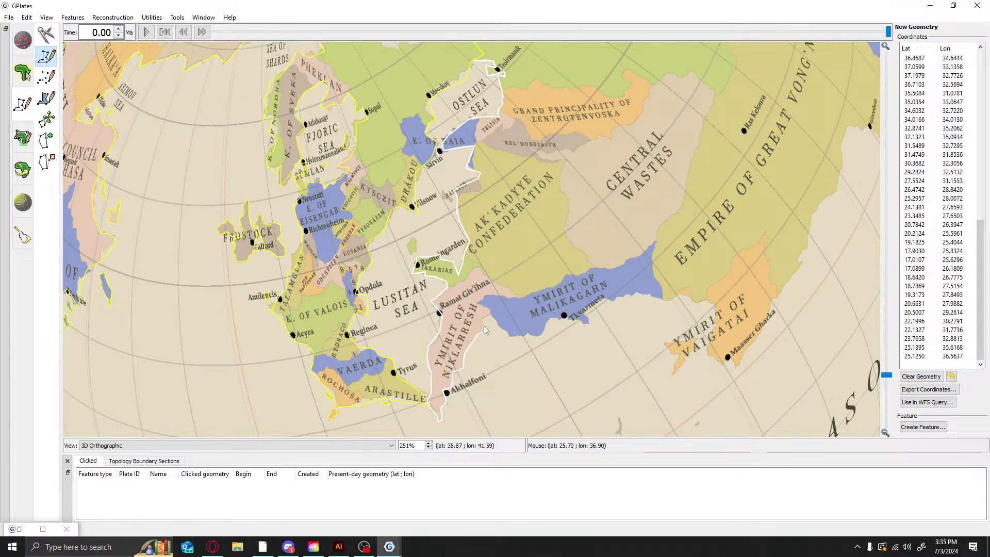
# Trace the southwestern coast of the Ymirit of Malikagahn from the Niklarresh border toward Tkvarmeta
pyautogui.click(483, 321)
pyautogui.click(489, 316)
pyautogui.click(498, 323)
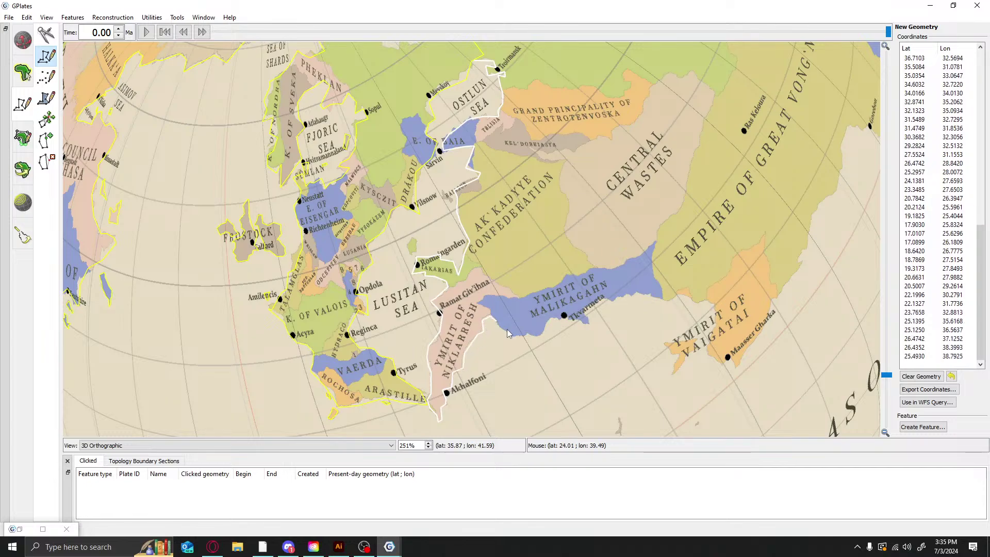
pyautogui.click(506, 330)
pyautogui.click(509, 340)
pyautogui.click(518, 336)
pyautogui.click(523, 336)
pyautogui.click(527, 334)
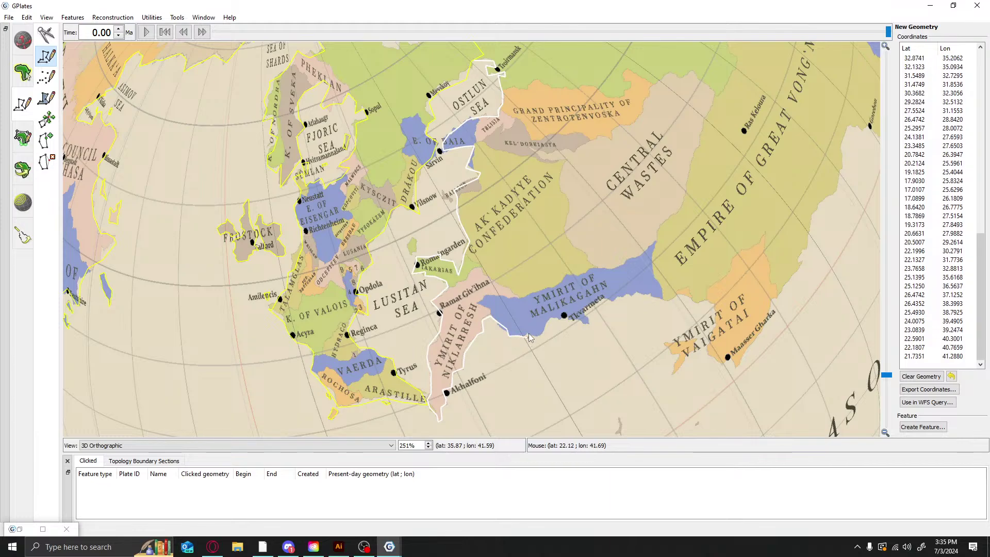
pyautogui.click(532, 335)
pyautogui.click(533, 340)
pyautogui.click(542, 337)
pyautogui.click(550, 318)
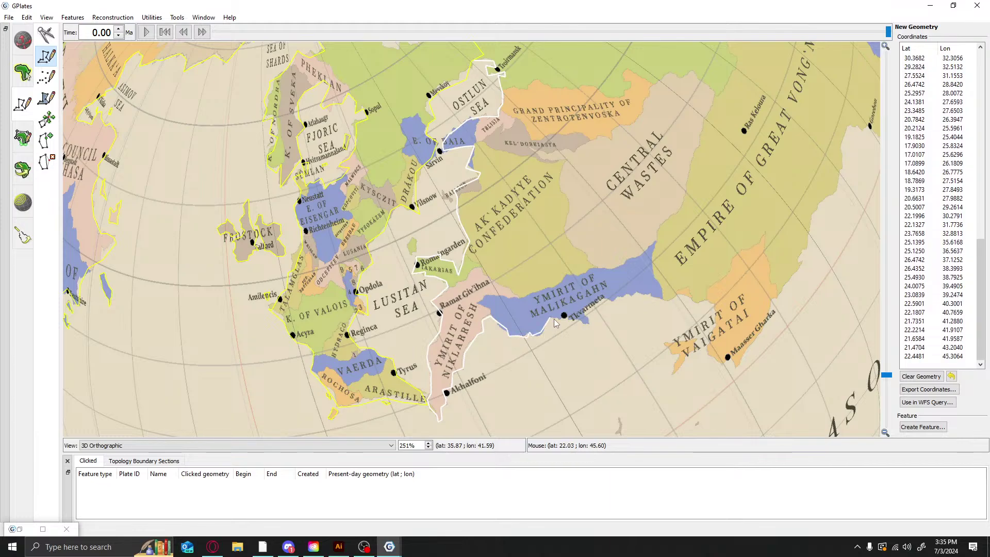
# Trace the Ymirit of Malikagahn's coast past Tkvarmeta and around the small headland east of the city
pyautogui.click(556, 321)
pyautogui.click(561, 323)
pyautogui.click(567, 320)
pyautogui.click(577, 323)
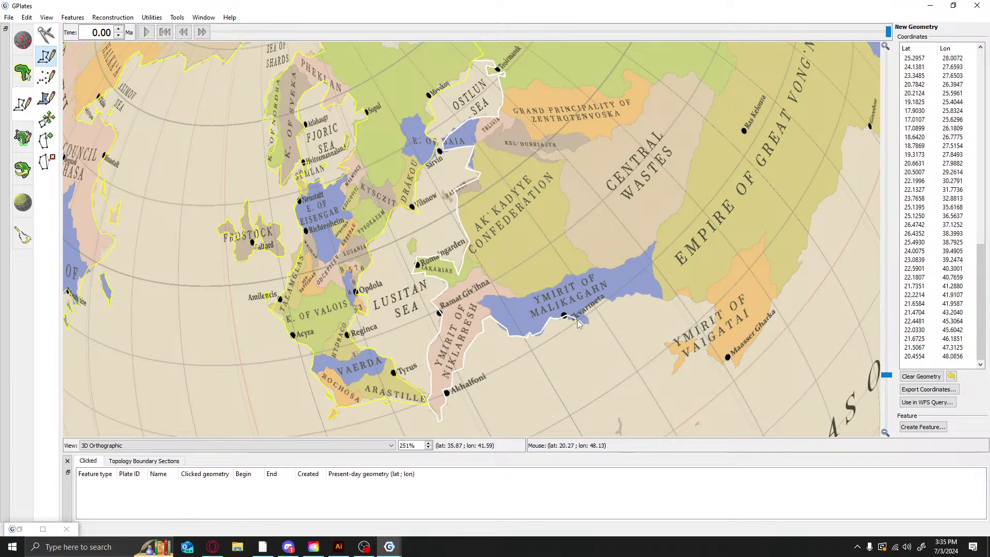
pyautogui.click(587, 328)
pyautogui.click(593, 328)
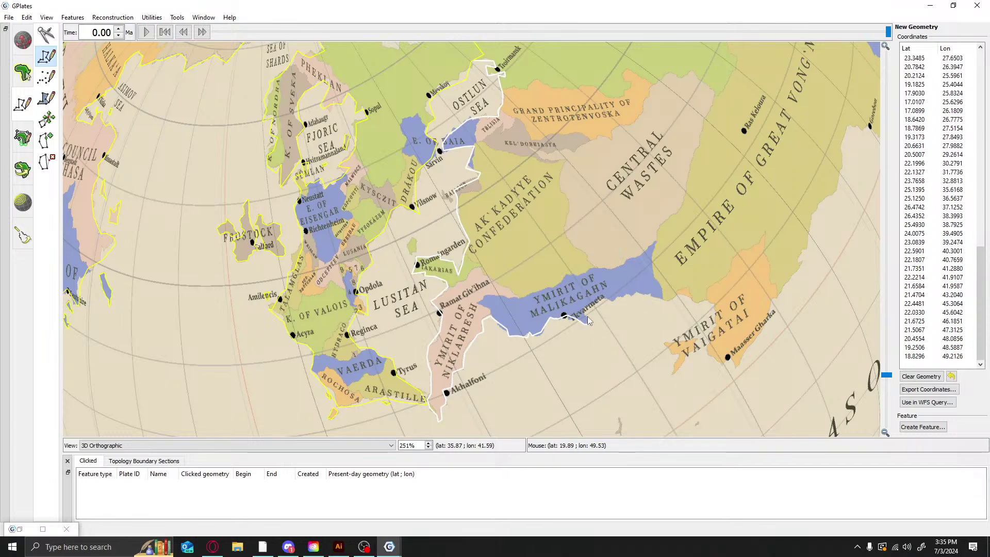
pyautogui.click(589, 319)
pyautogui.click(585, 317)
pyautogui.click(591, 306)
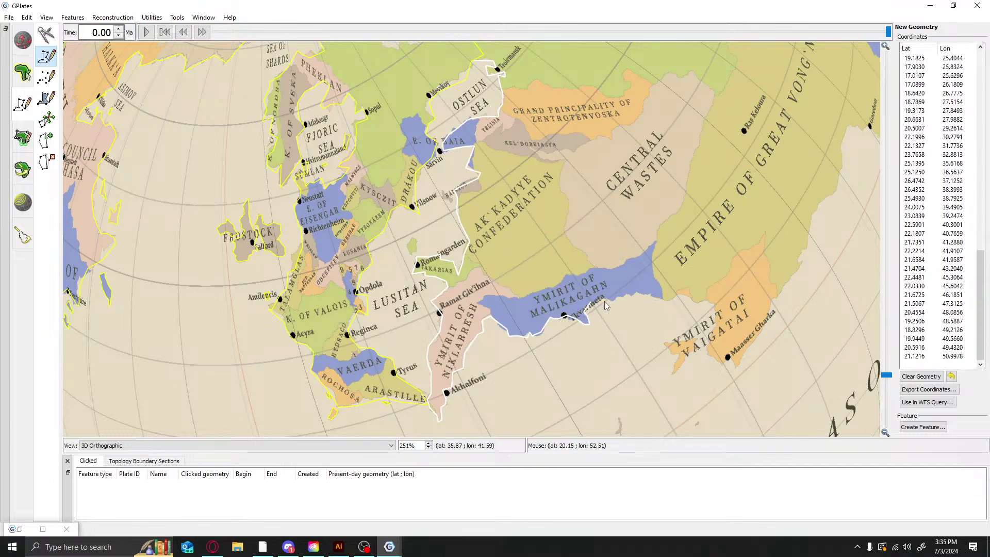
pyautogui.click(611, 304)
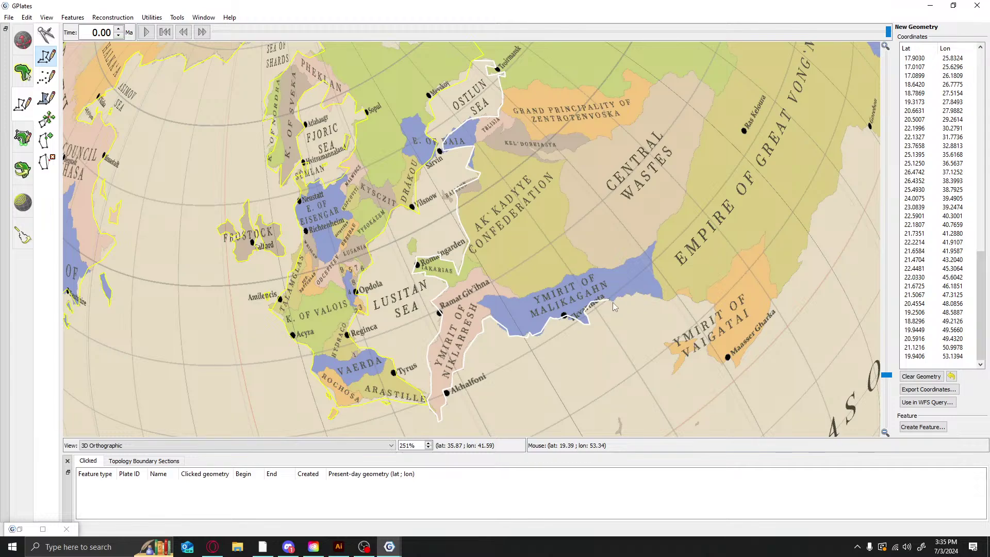
# Continue the polyline along the remaining Malikagahn coast to its eastern border with the Empire of Great Vong'nao
pyautogui.click(613, 300)
pyautogui.click(622, 296)
pyautogui.click(627, 295)
pyautogui.click(643, 293)
pyautogui.click(657, 296)
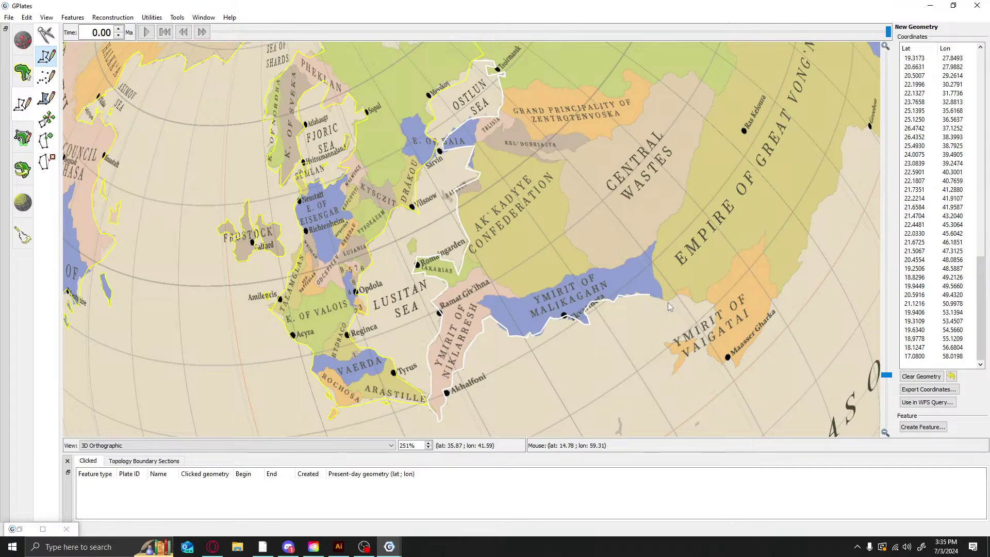
# Trace the short Great Vong'nao coast east of Malikagahn and on to the bay at the Ymirit of Vaigatai
pyautogui.click(669, 303)
pyautogui.click(680, 300)
pyautogui.click(686, 301)
pyautogui.click(691, 303)
pyautogui.click(697, 305)
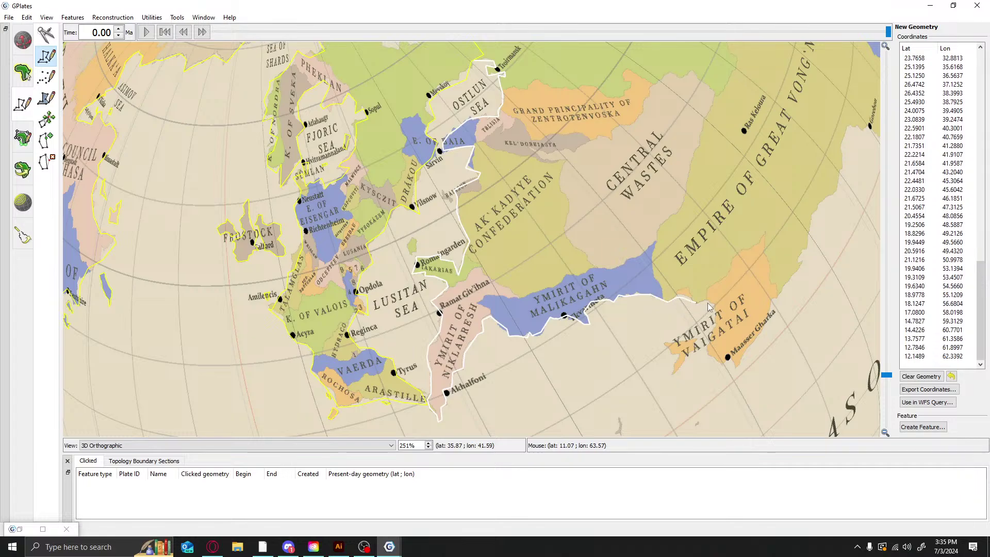
pyautogui.click(708, 307)
pyautogui.click(715, 317)
pyautogui.click(714, 323)
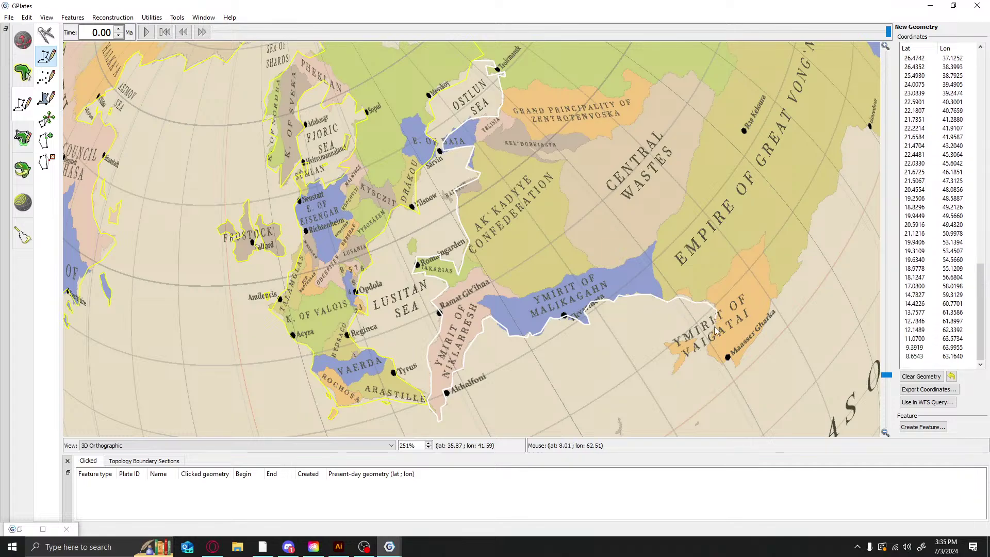
# Trace the Ymirit of Vaigatai's western coast south past Maasser Gharka to its southern tip
pyautogui.click(715, 329)
pyautogui.click(710, 337)
pyautogui.click(710, 344)
pyautogui.click(710, 350)
pyautogui.click(710, 353)
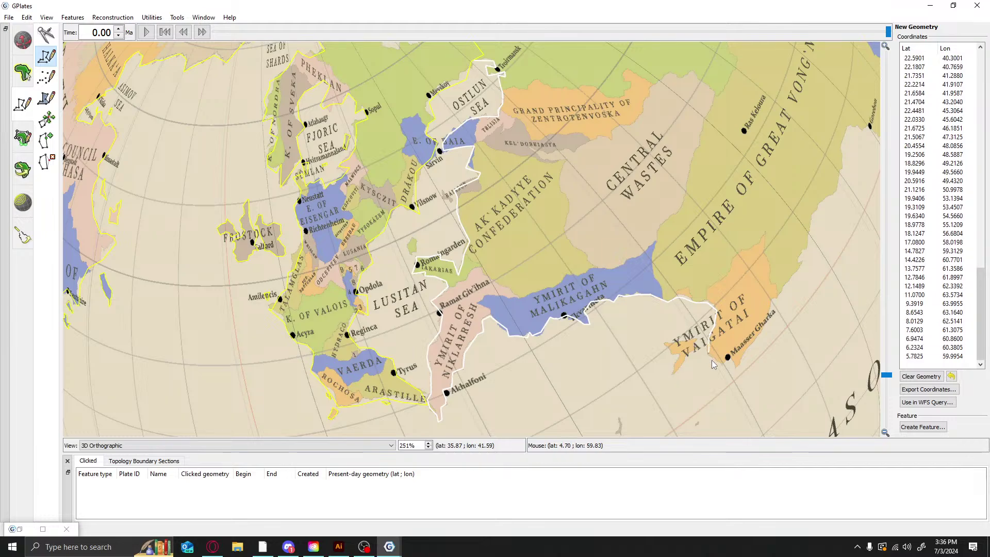
pyautogui.click(712, 360)
pyautogui.click(719, 362)
pyautogui.click(726, 368)
pyautogui.click(741, 364)
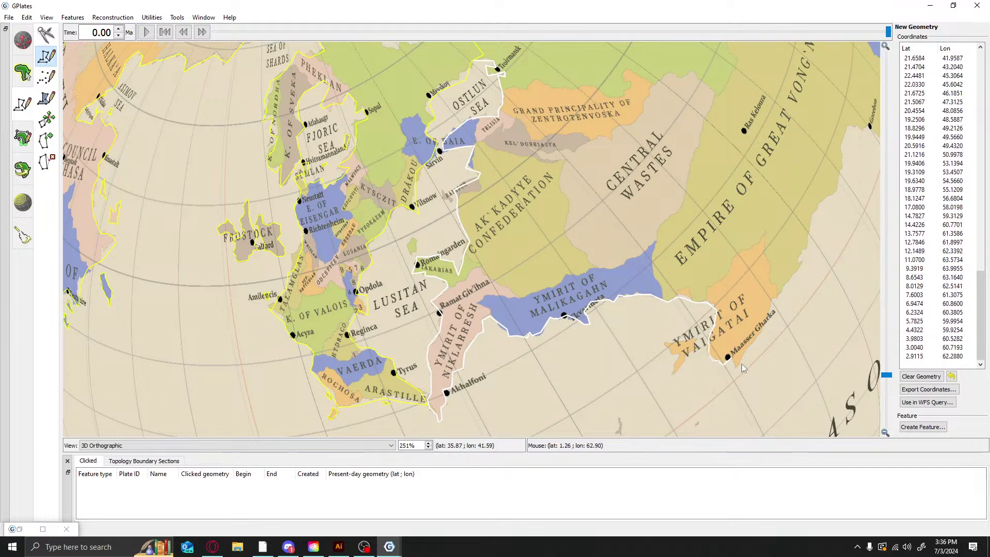
pyautogui.click(736, 367)
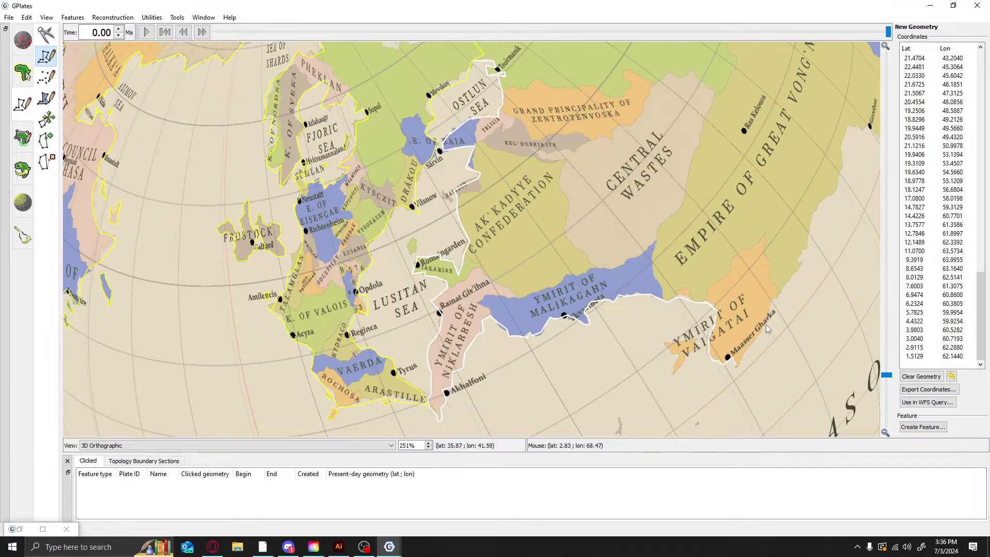
# Trace the coast from Vaigatai's southern tip eastward onto the southern shore of the Empire of Great Vong'nao
pyautogui.click(766, 324)
pyautogui.click(775, 296)
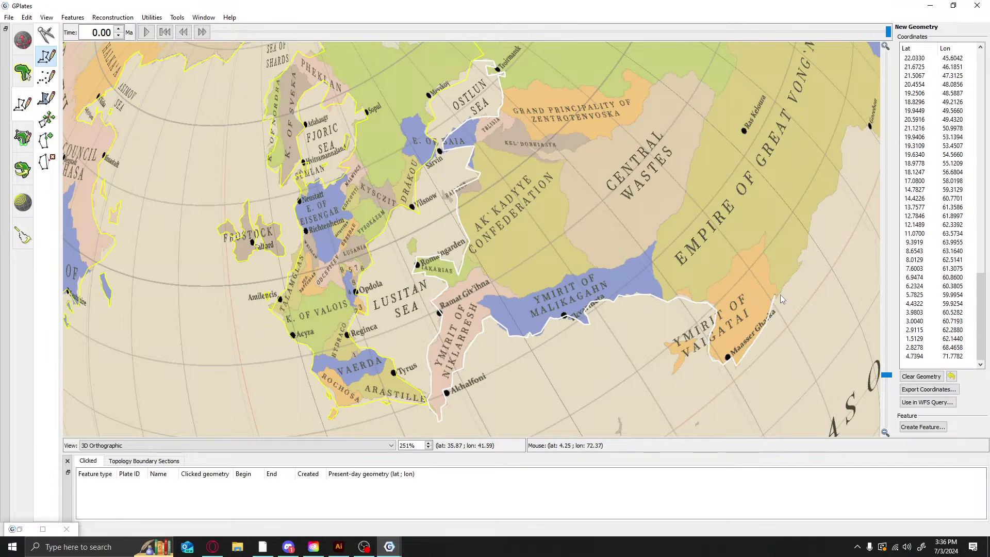
pyautogui.click(802, 264)
pyautogui.click(800, 263)
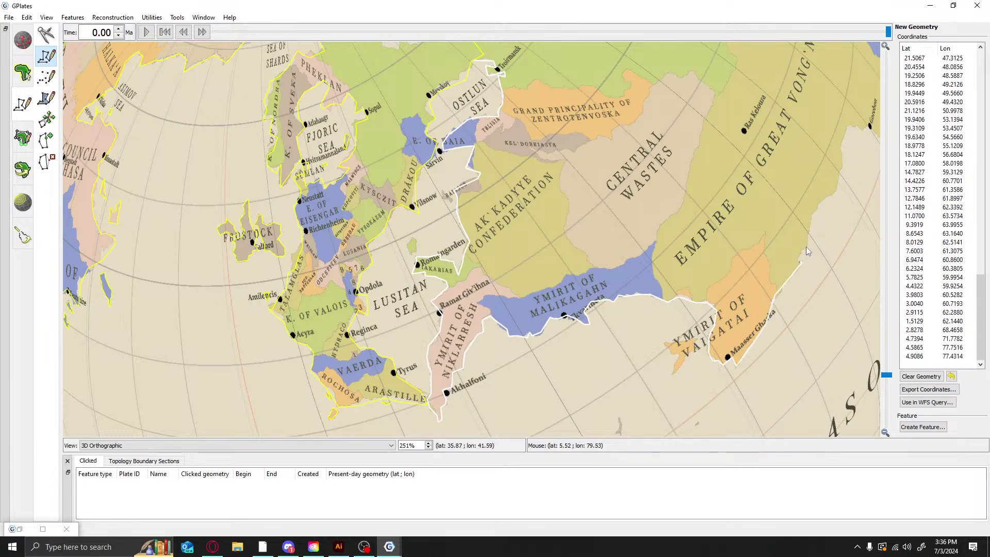
pyautogui.click(800, 252)
pyautogui.click(808, 246)
pyautogui.click(812, 227)
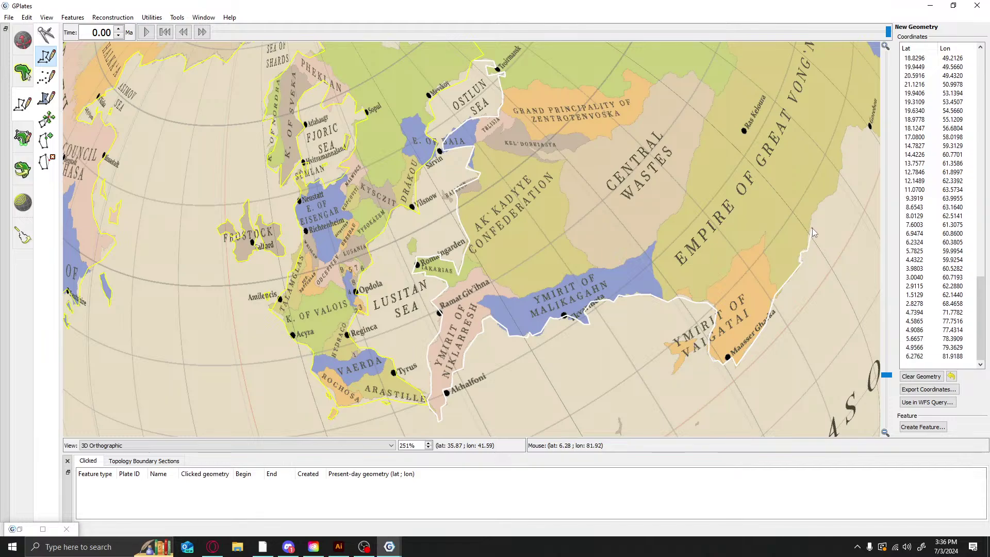
# Extend the polyline farther east along Great Vong'nao's southern coast, replacing the two misplaced points
pyautogui.click(816, 211)
pyautogui.click(828, 193)
pyautogui.click(835, 191)
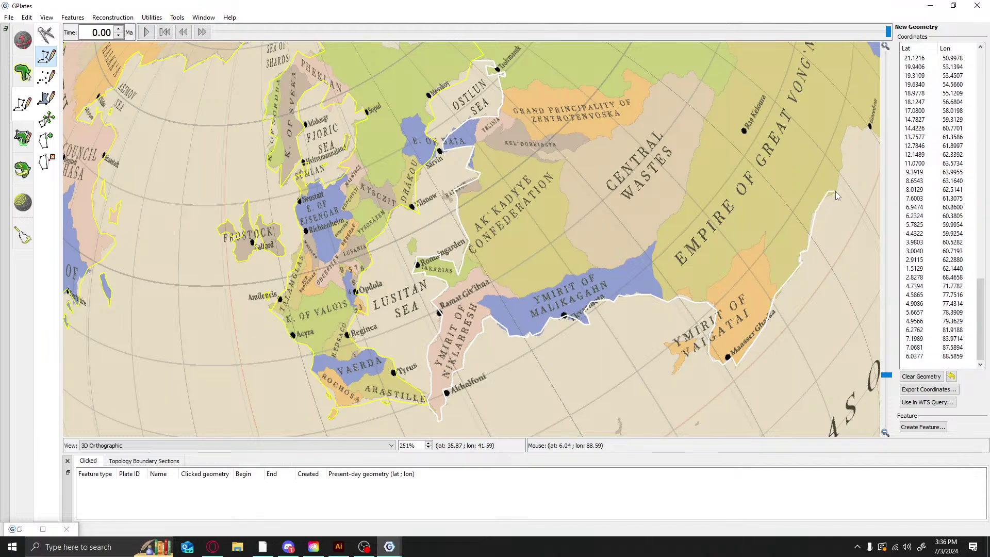
pyautogui.hotkey('ctrl', 'z')
pyautogui.hotkey('ctrl', 'z')
pyautogui.click(824, 201)
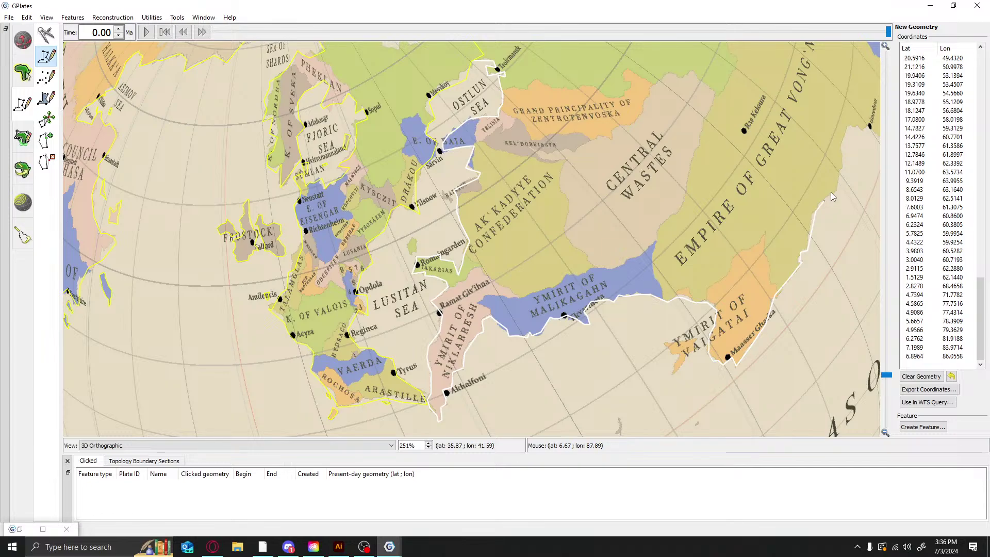
pyautogui.click(836, 193)
# Trace the next stretch of Great Vong'nao's southern coast around the bulge just west of Gorebon
pyautogui.click(842, 155)
pyautogui.click(841, 142)
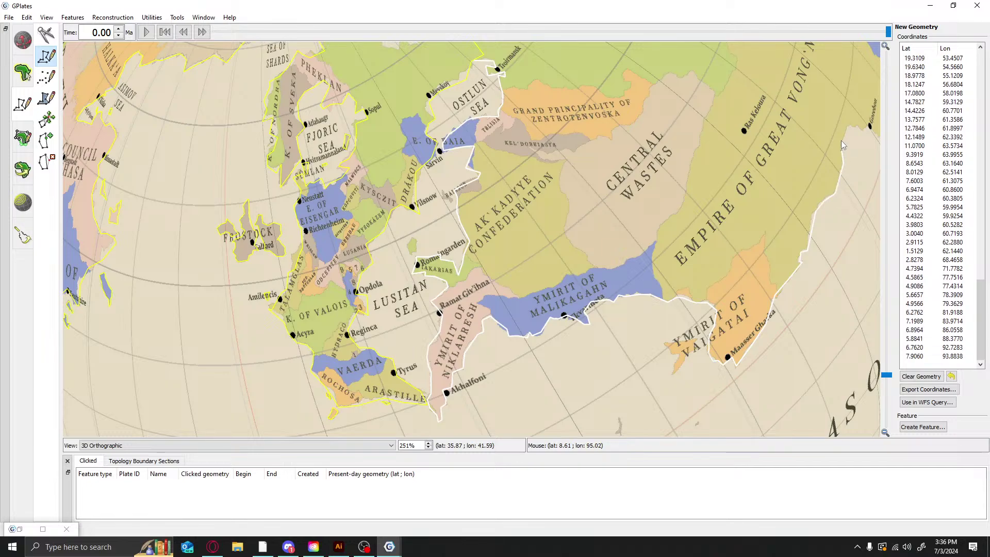
pyautogui.click(844, 133)
pyautogui.click(849, 125)
pyautogui.click(860, 135)
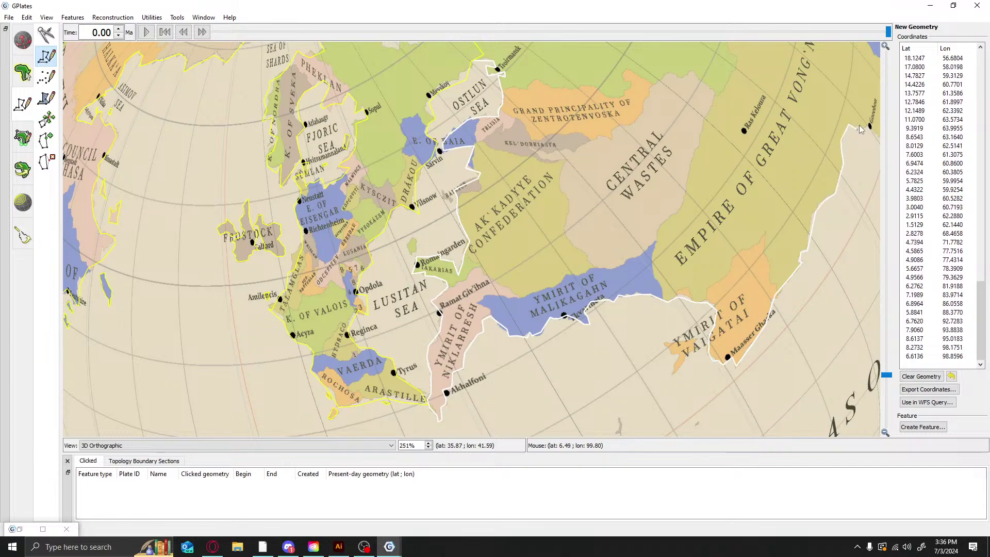
pyautogui.click(862, 132)
pyautogui.click(865, 140)
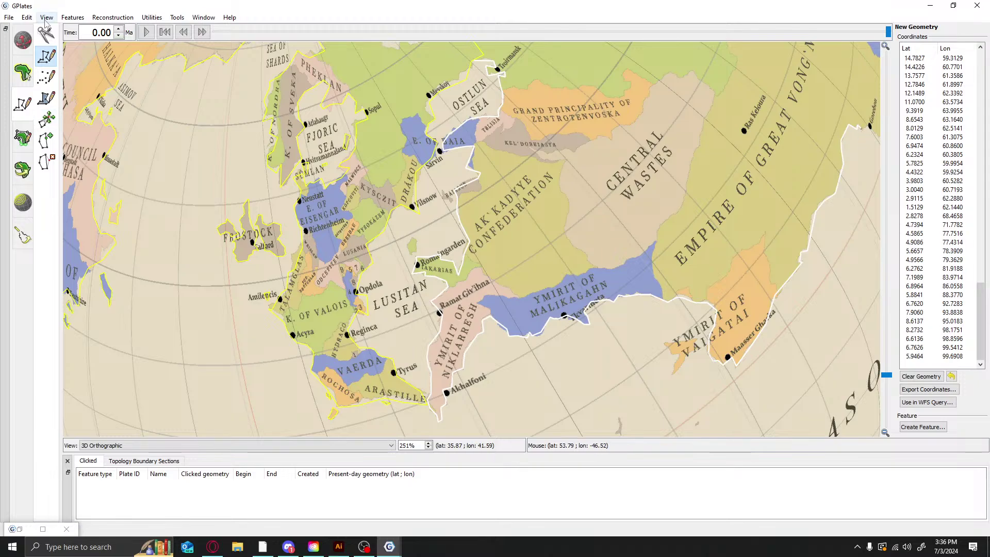
# Rotate the globe to eastern Great Vong'nao and continue the polyline past Gorebon to the tip of the peninsula south of it
pyautogui.click(23, 42)
pyautogui.moveTo(777, 344); pyautogui.dragTo(560, 249)
pyautogui.scroll(-3, 560, 250)
pyautogui.moveTo(715, 345); pyautogui.dragTo(683, 397)
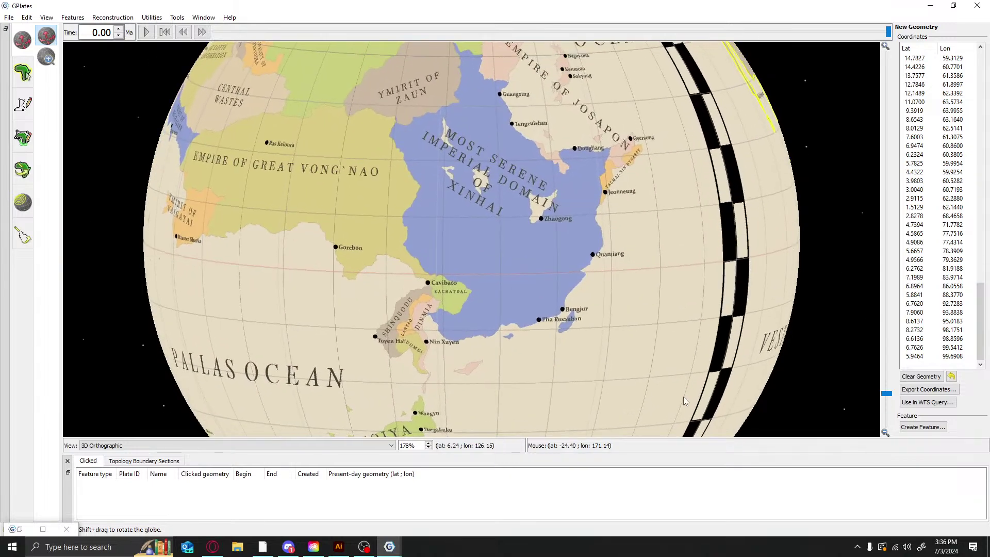
pyautogui.click(23, 103)
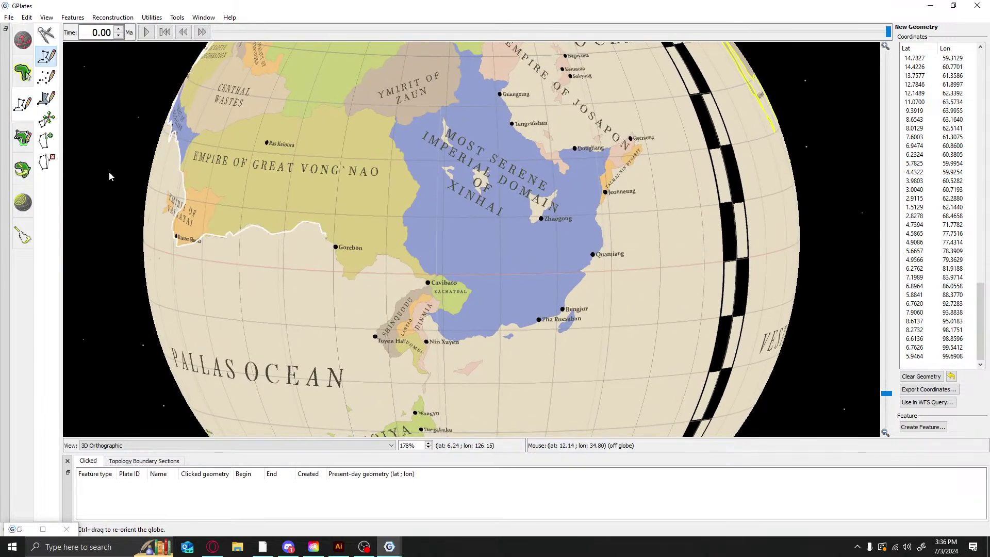
pyautogui.click(335, 247)
pyautogui.click(336, 256)
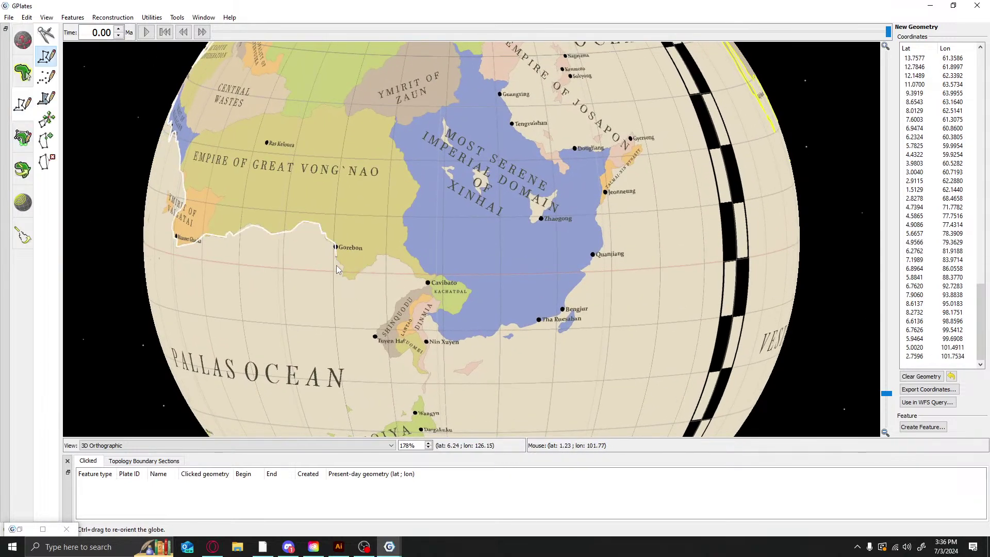
pyautogui.click(336, 264)
pyautogui.click(339, 264)
pyautogui.click(342, 267)
pyautogui.click(343, 273)
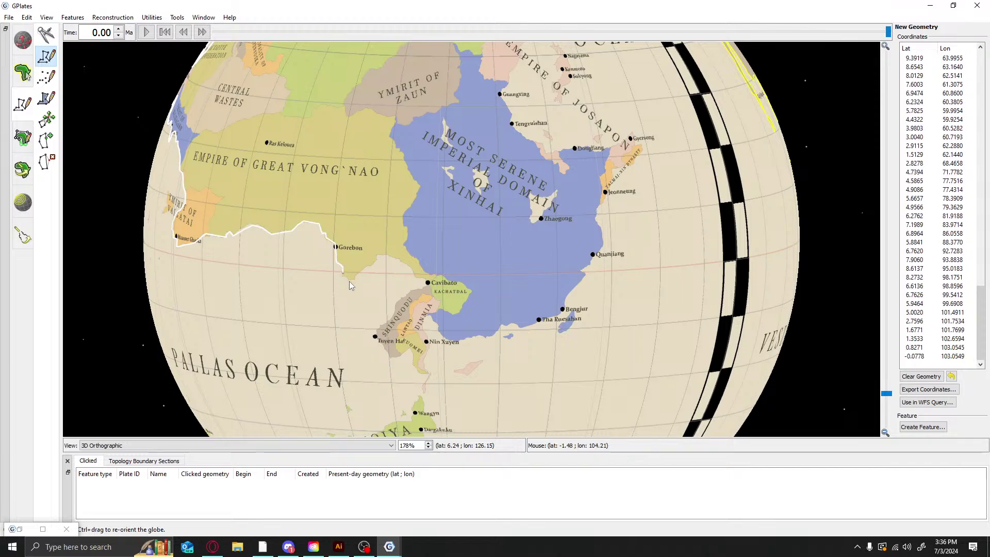
pyautogui.click(343, 279)
pyautogui.click(351, 279)
pyautogui.click(357, 278)
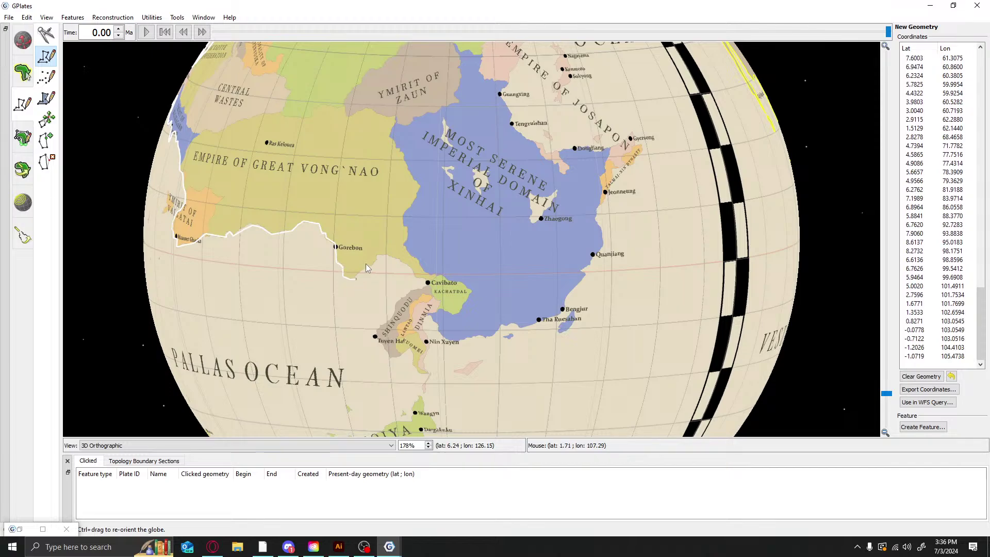
# Trace the bay shore from the peninsula south of Gorebon east to Cavibato
pyautogui.click(367, 266)
pyautogui.click(377, 259)
pyautogui.click(376, 255)
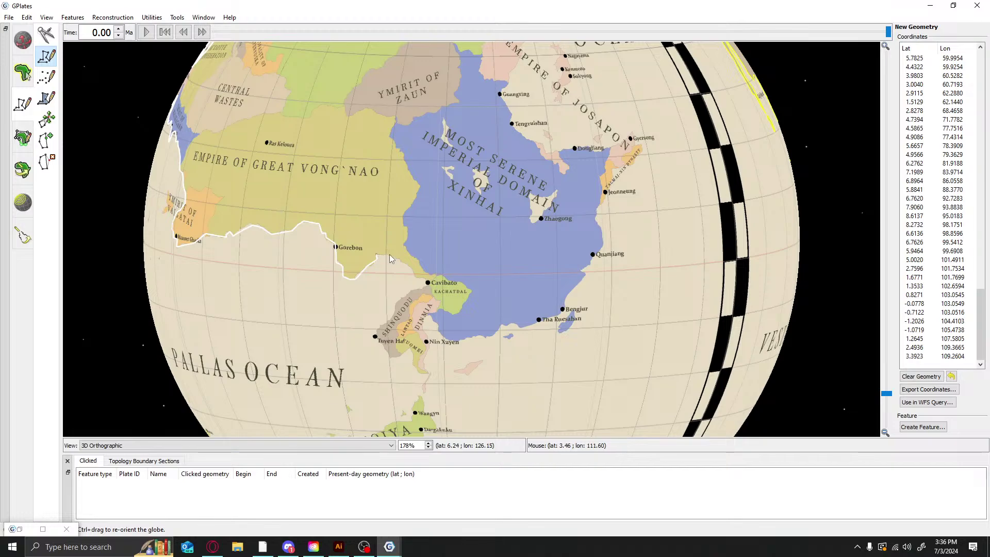
pyautogui.click(390, 255)
pyautogui.click(403, 262)
pyautogui.click(420, 276)
pyautogui.click(428, 284)
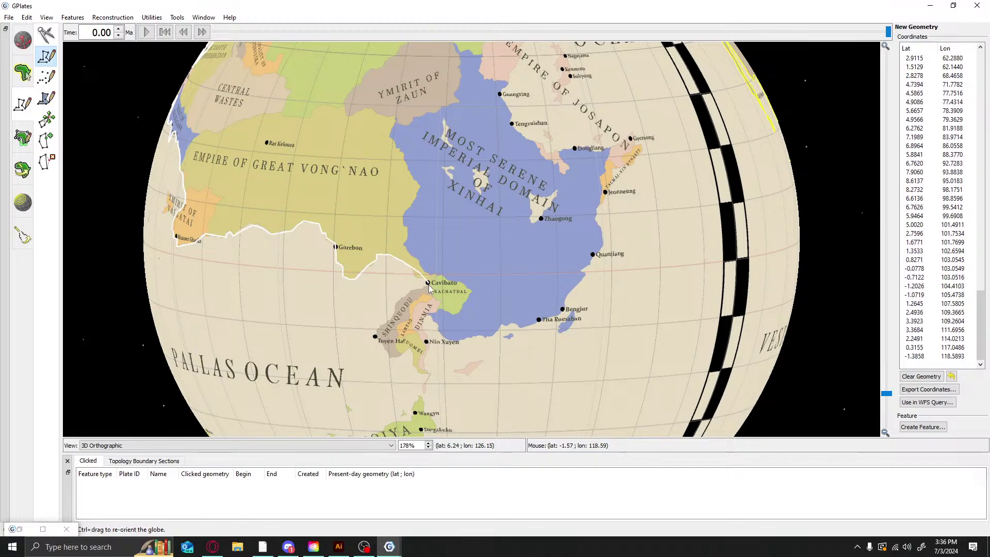
# Trace Shinquodu's western coast from Cavibato south around its southern end
pyautogui.click(417, 294)
pyautogui.click(406, 297)
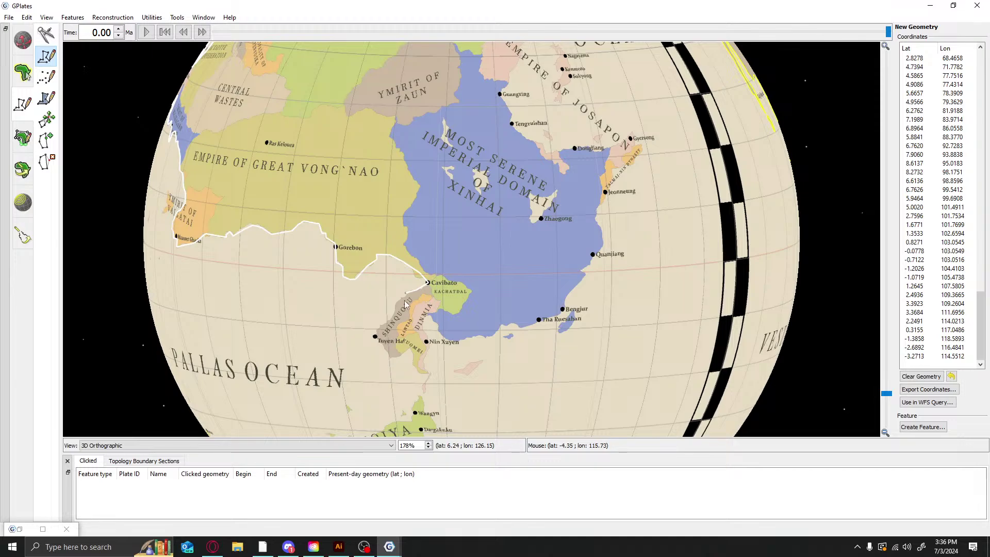
pyautogui.click(395, 324)
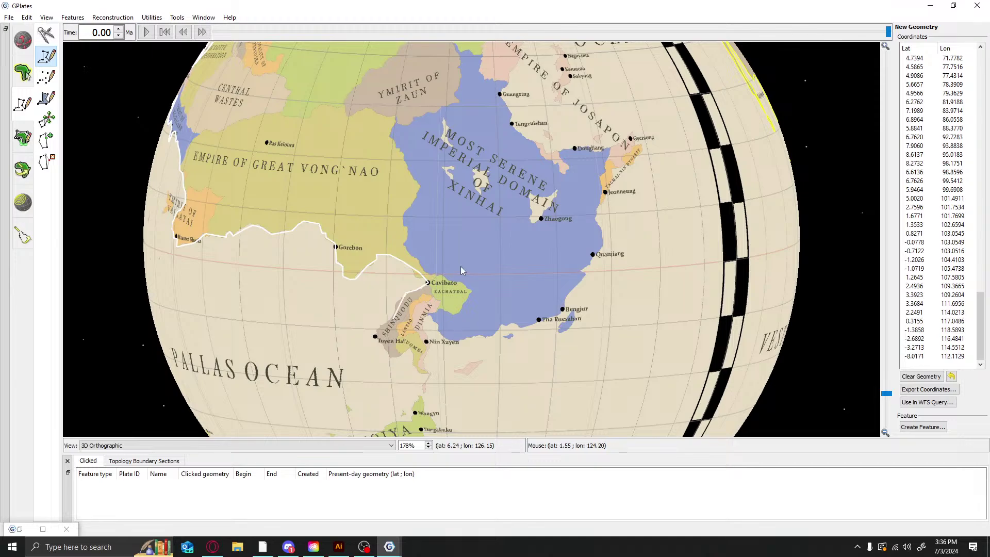
pyautogui.click(379, 334)
pyautogui.click(382, 343)
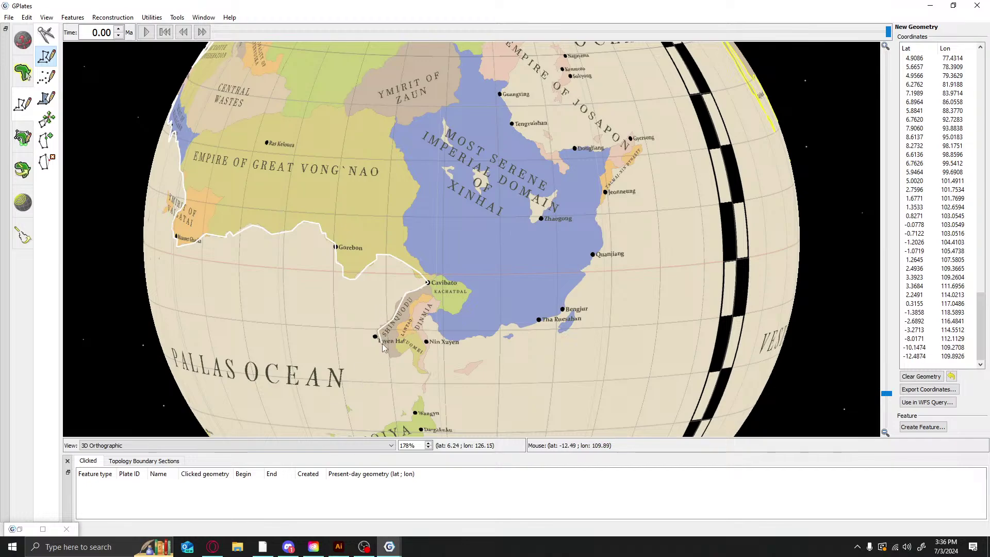
pyautogui.click(384, 349)
pyautogui.click(389, 356)
pyautogui.click(400, 360)
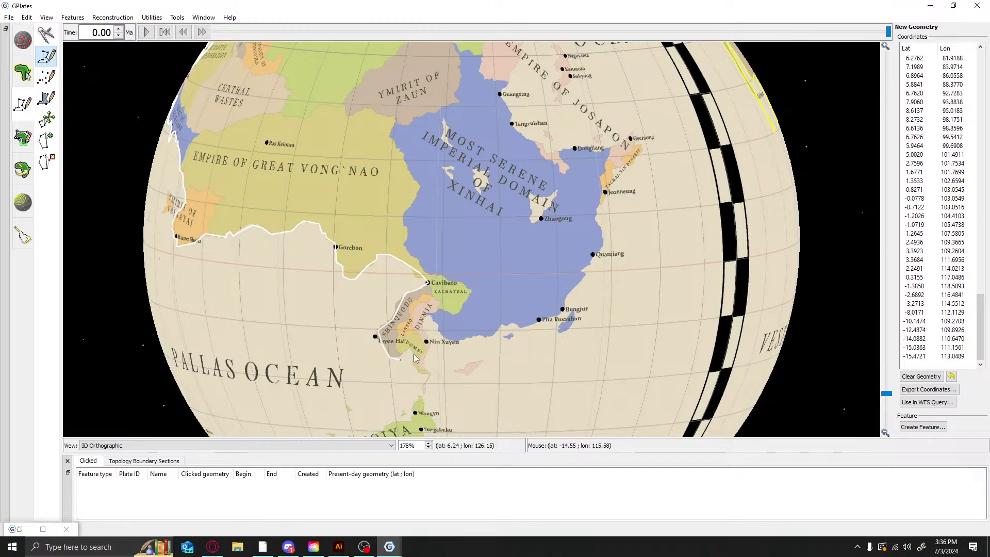
# Trace around the narrow peninsula below Shinquodu and north past Nin Xuyen to the Xinhai border
pyautogui.click(413, 346)
pyautogui.click(417, 369)
pyautogui.click(418, 375)
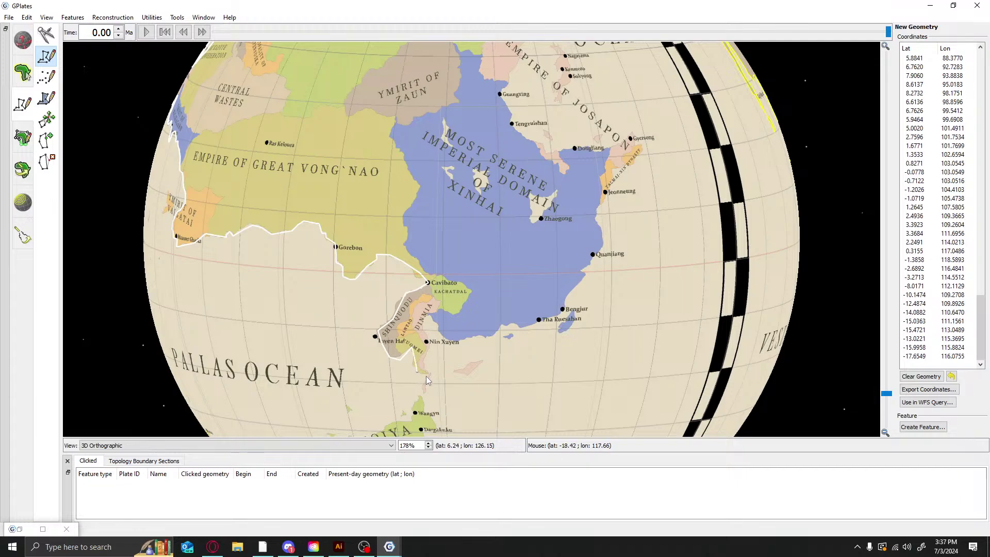
pyautogui.click(426, 380)
pyautogui.click(425, 360)
pyautogui.click(430, 347)
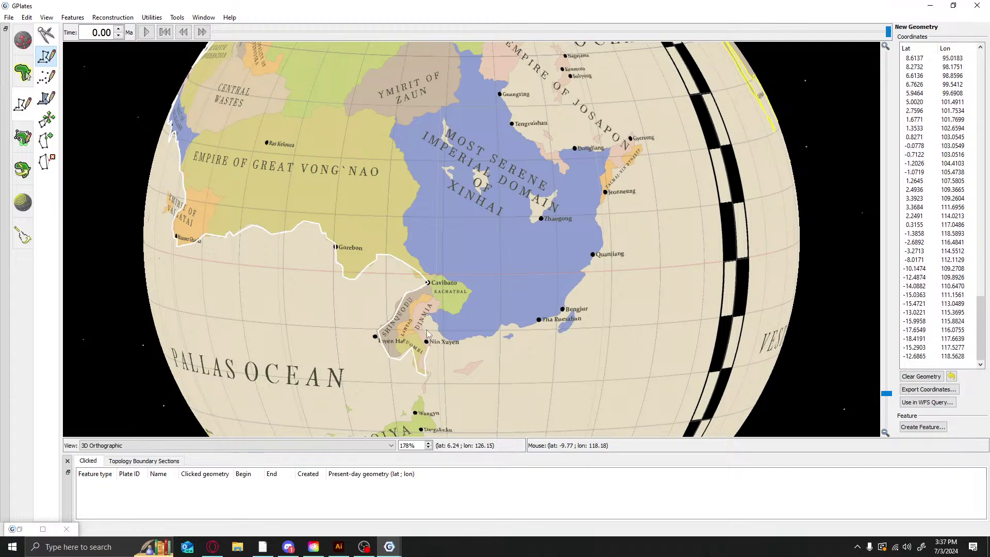
pyautogui.click(425, 330)
pyautogui.click(430, 315)
pyautogui.click(434, 327)
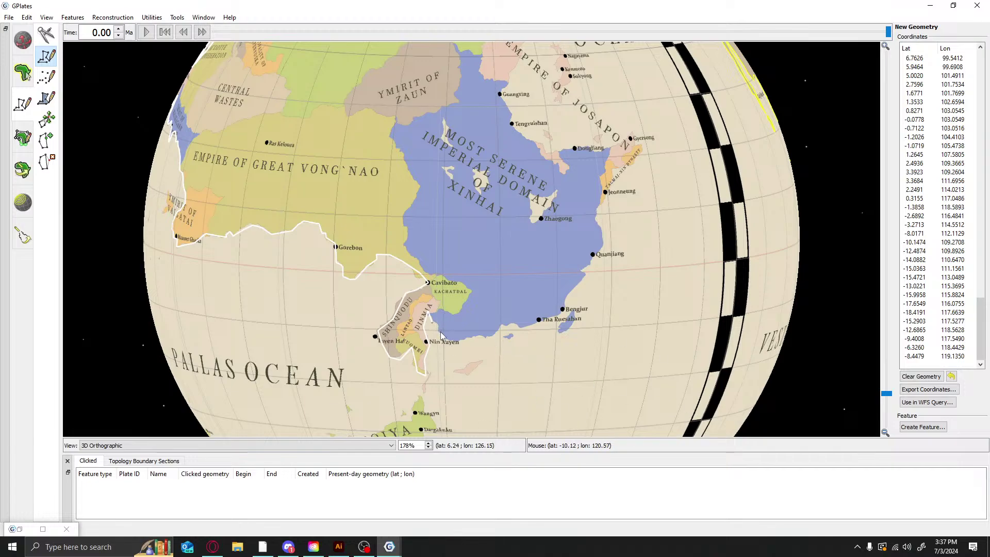
# Trace the southern coast of Xinhai from the Dinmia border east past Tha Ruesaban to Bengjur
pyautogui.click(442, 335)
pyautogui.click(459, 341)
pyautogui.click(481, 339)
pyautogui.click(496, 336)
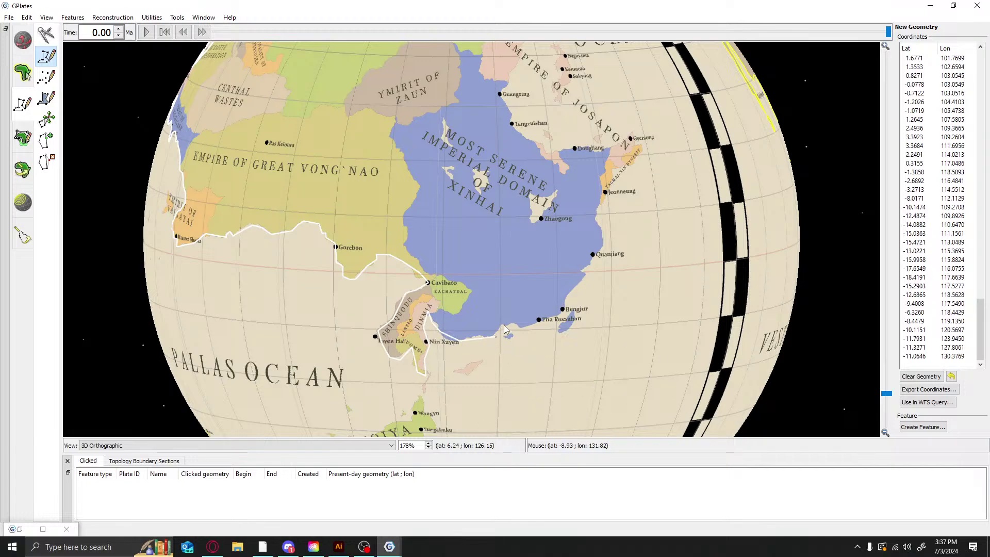
pyautogui.click(503, 325)
pyautogui.click(516, 327)
pyautogui.click(525, 328)
pyautogui.click(552, 316)
pyautogui.click(566, 309)
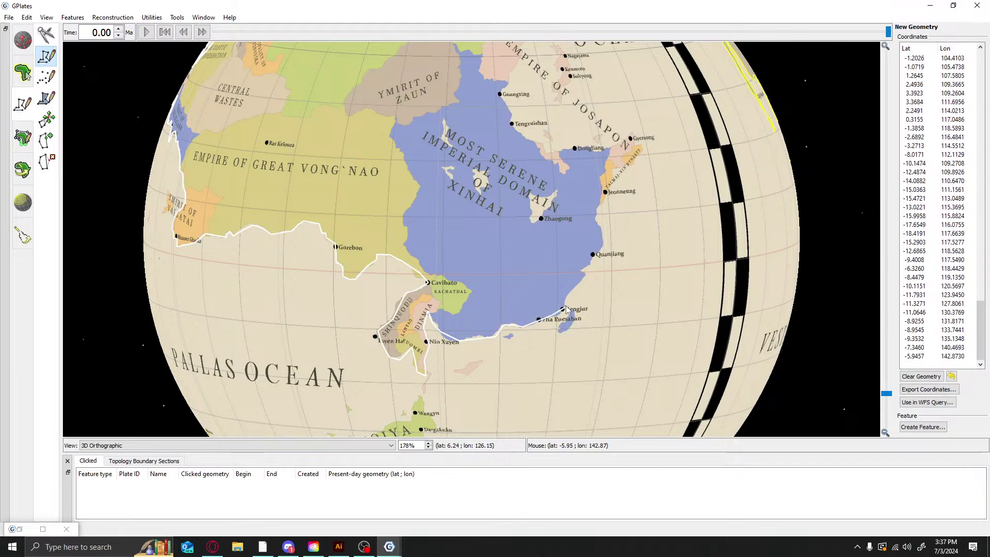
# Trace Xinhai's eastern coast from Bengjur north past Quanjiang to the small orange state's southern border
pyautogui.click(567, 293)
pyautogui.click(578, 281)
pyautogui.click(587, 270)
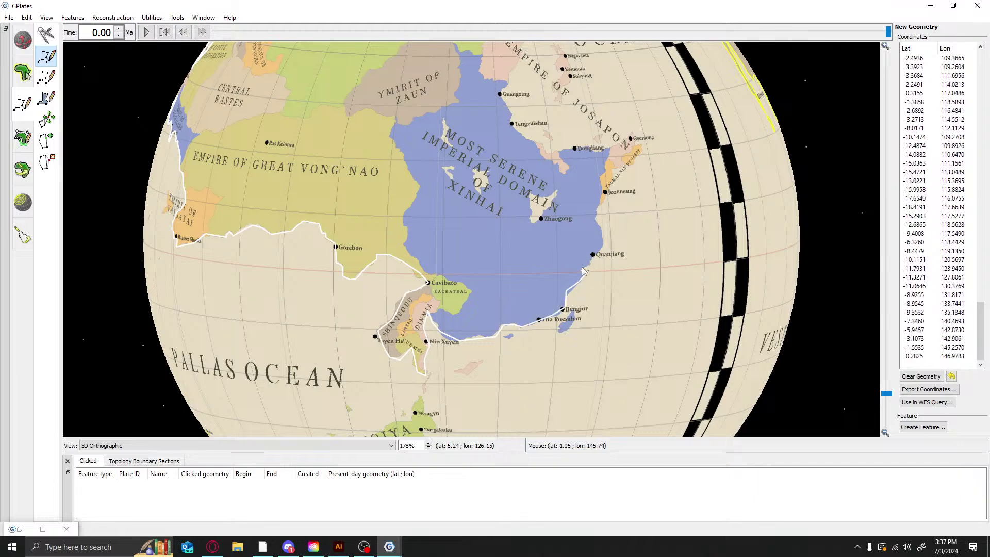
pyautogui.click(582, 268)
pyautogui.click(590, 261)
pyautogui.click(602, 247)
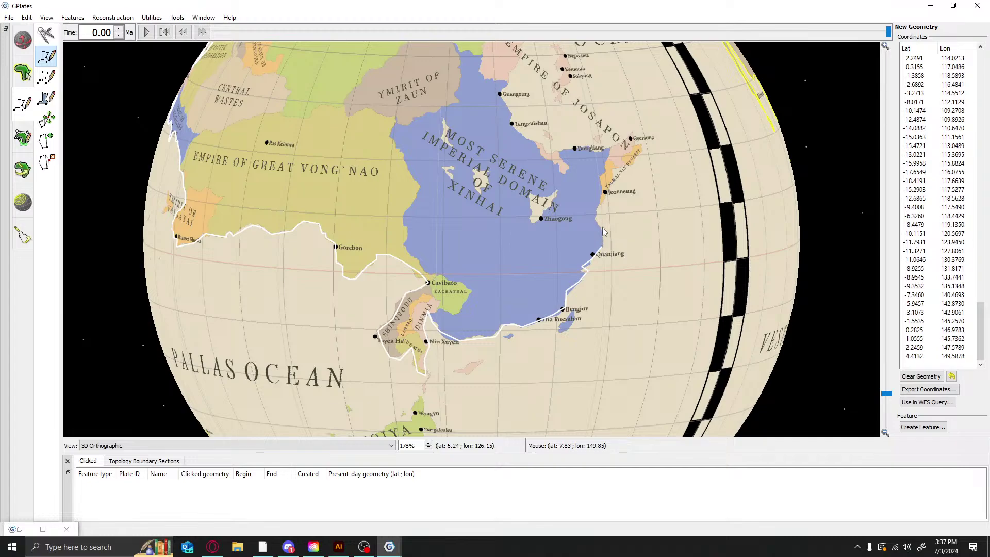
pyautogui.click(602, 227)
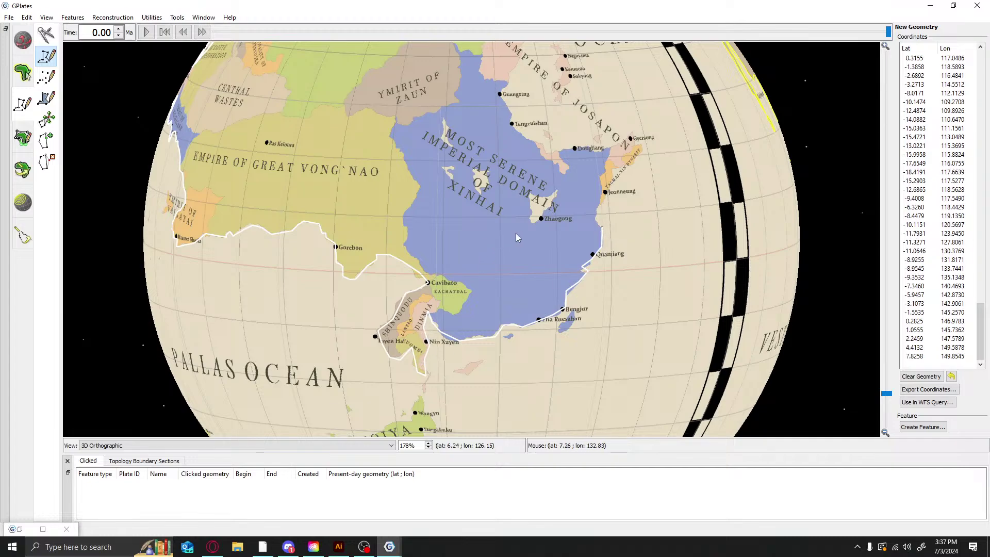
pyautogui.click(599, 208)
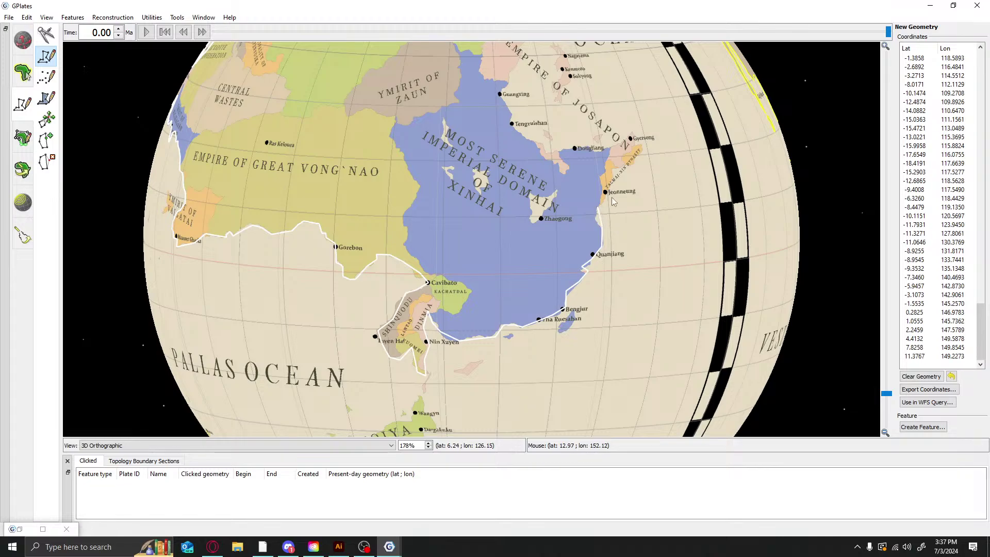
# Trace the eastern shore of the orange state's peninsula northeast and around its tip
pyautogui.click(613, 189)
pyautogui.click(618, 175)
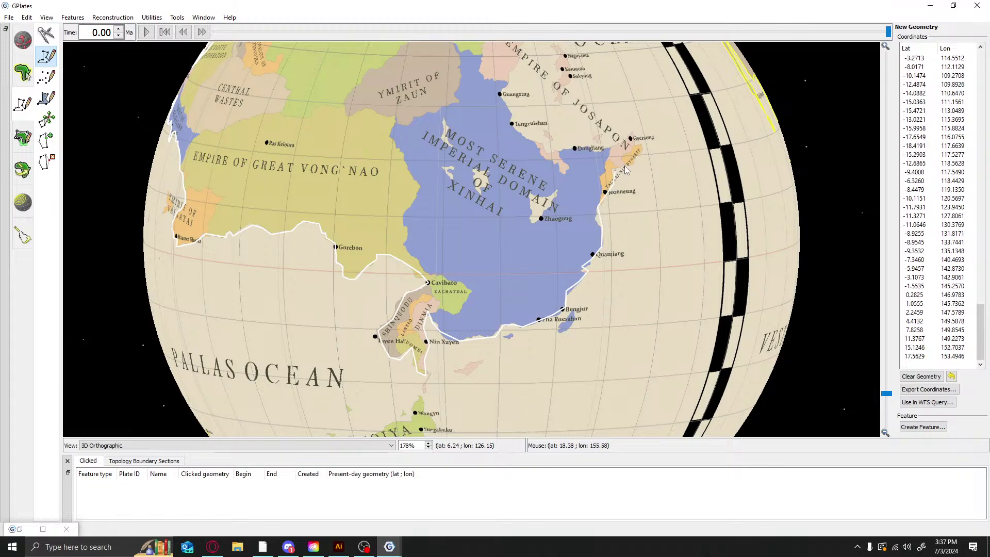
pyautogui.click(627, 169)
pyautogui.click(641, 156)
pyautogui.click(643, 147)
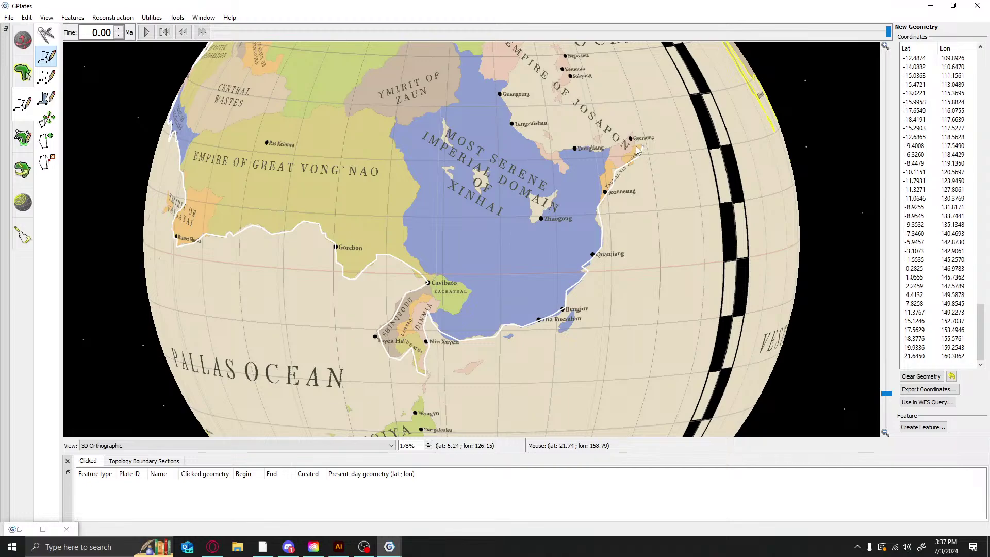
pyautogui.click(638, 146)
pyautogui.click(634, 132)
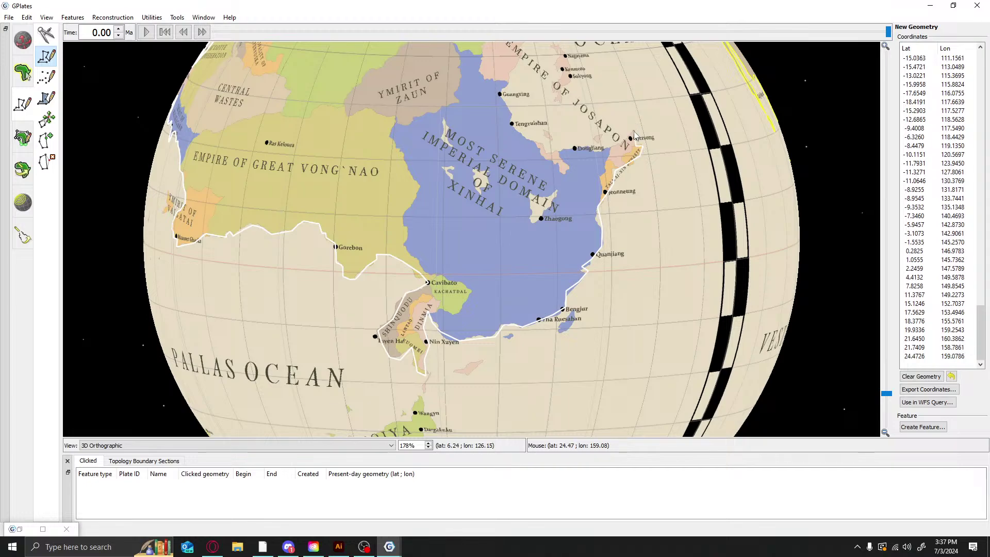
# Trace the bay's southern shore west from the peninsula tip, cutting across the base of Josapon's small southern peninsula
pyautogui.click(615, 150)
pyautogui.click(598, 148)
pyautogui.click(581, 148)
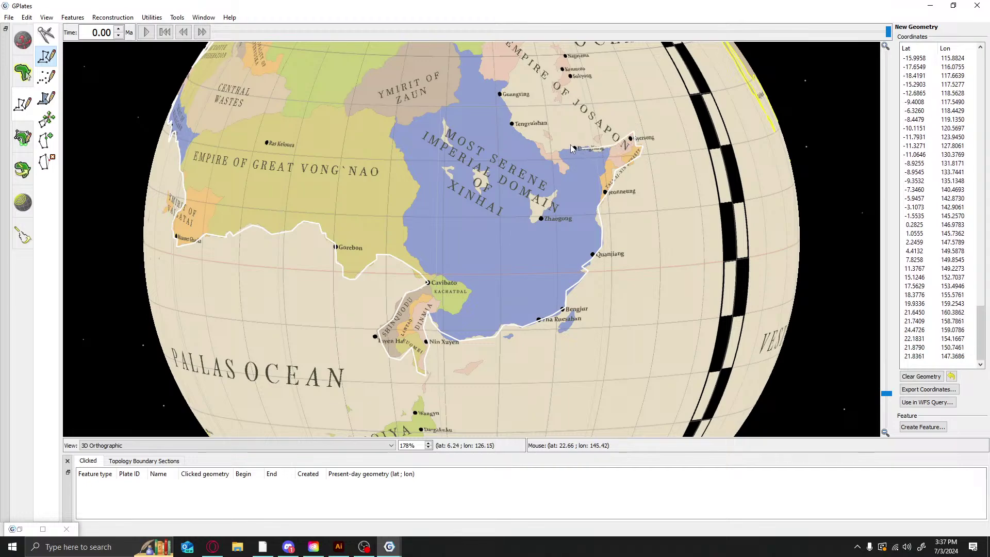
pyautogui.click(570, 150)
pyautogui.click(556, 151)
pyautogui.click(548, 155)
pyautogui.click(545, 148)
pyautogui.click(536, 145)
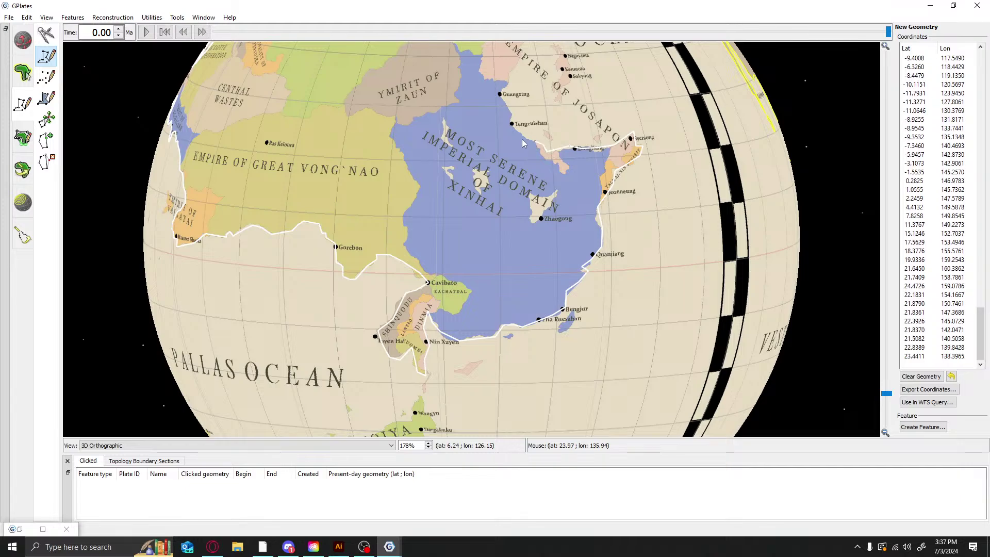
# Trace Xinhai's northeastern coast along the bay northwest to Guangxing
pyautogui.click(521, 140)
pyautogui.click(521, 128)
pyautogui.click(510, 125)
pyautogui.click(513, 116)
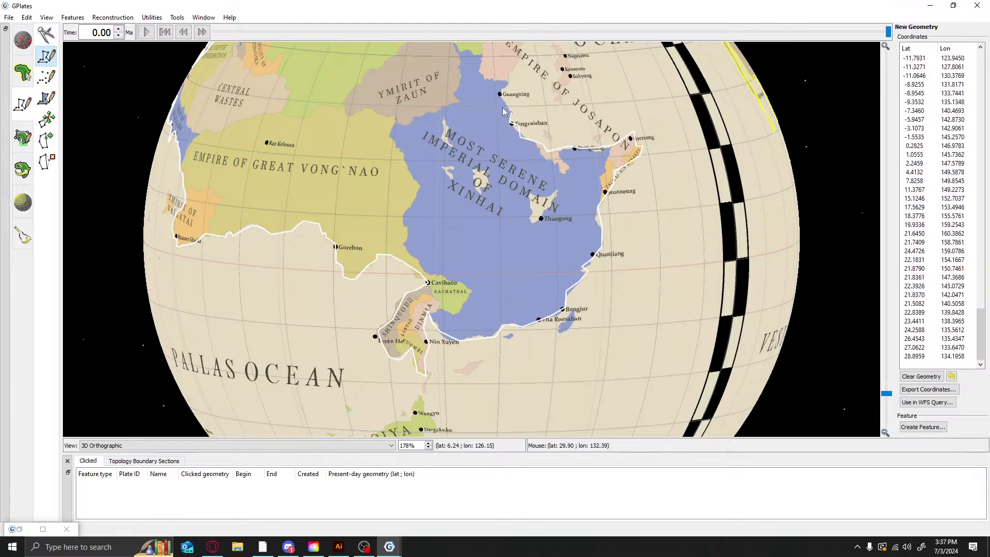
pyautogui.click(503, 103)
pyautogui.click(496, 93)
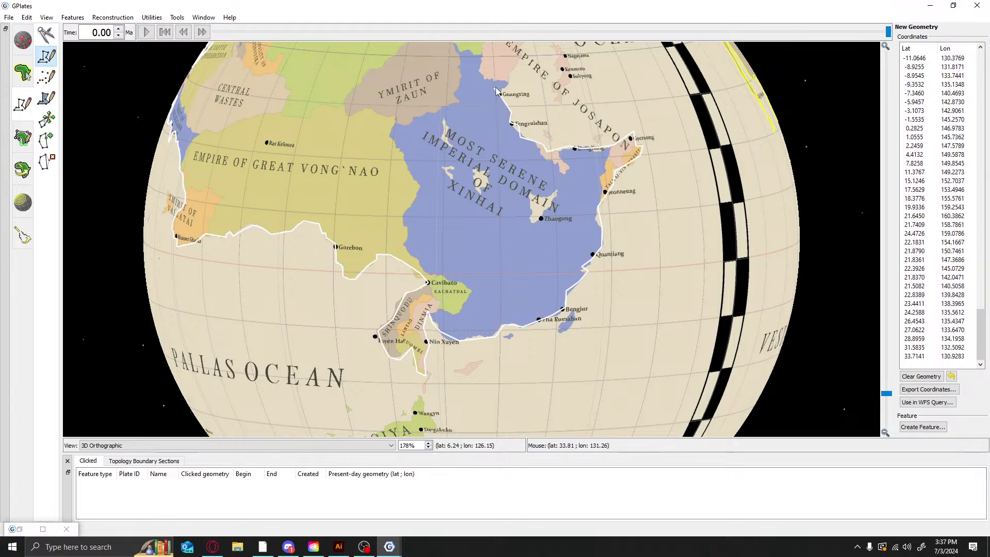
# Extend the line from Guangxing north along Josapon's western border and across Xinhai's northern tip
pyautogui.click(23, 39)
pyautogui.moveTo(613, 210); pyautogui.dragTo(613, 389)
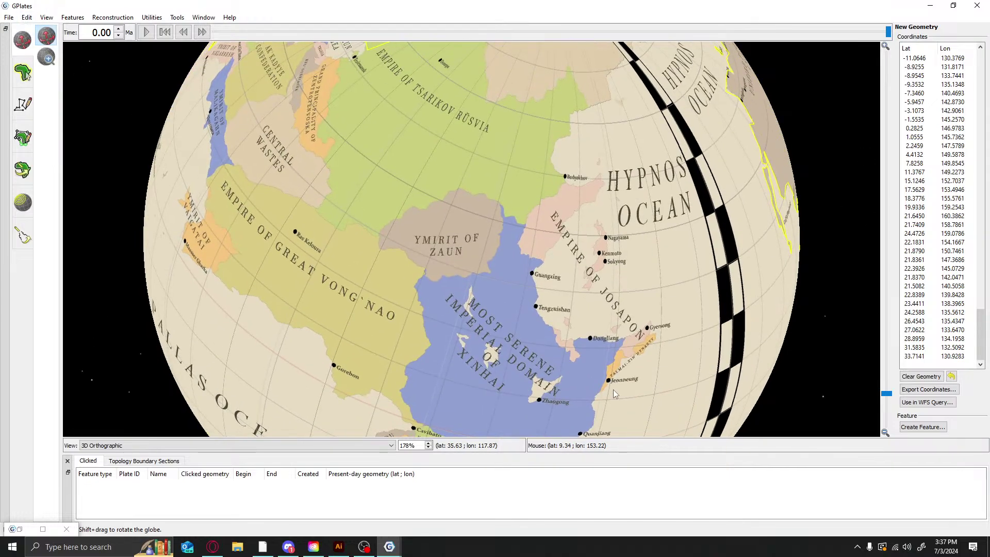
pyautogui.click(23, 105)
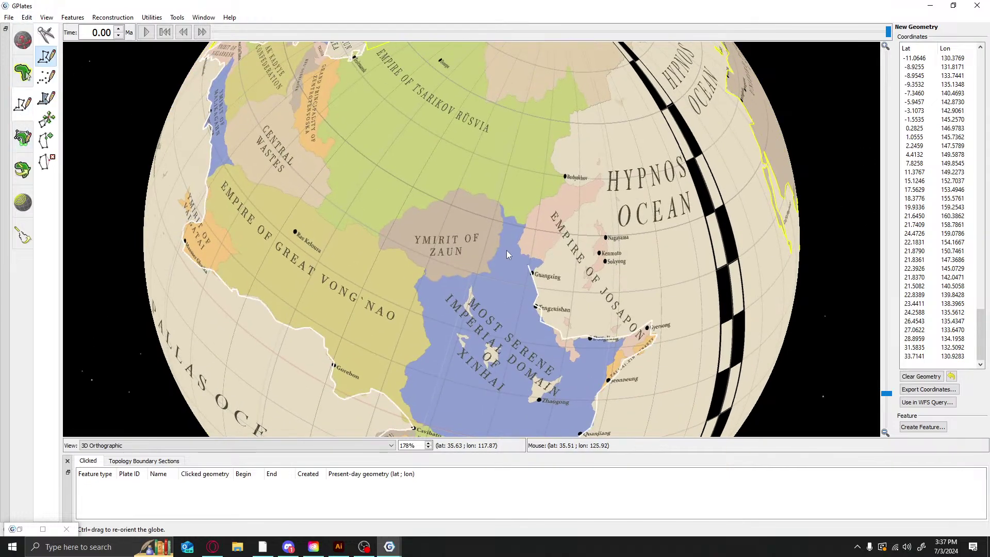
pyautogui.click(521, 242)
pyautogui.click(502, 224)
pyautogui.click(517, 212)
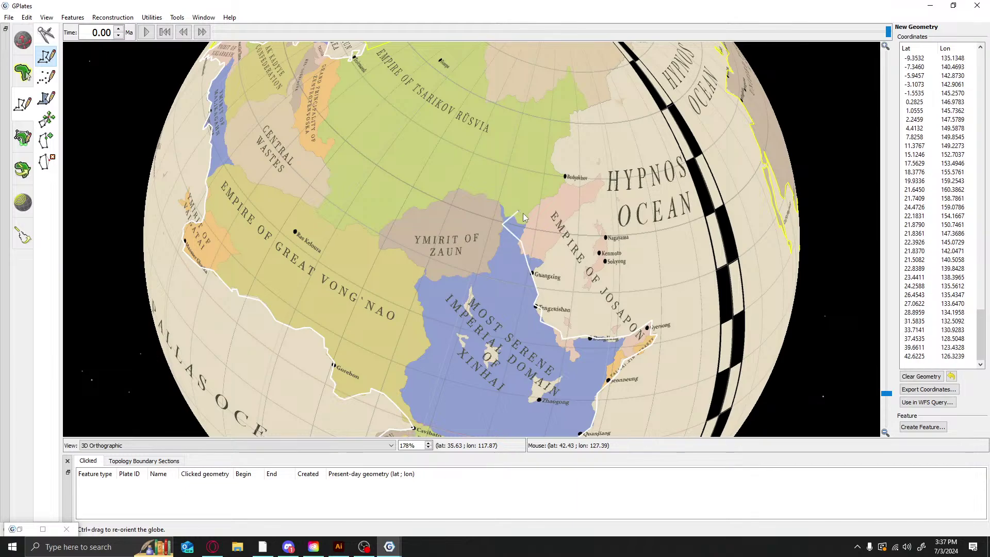
# Draw an inland curve through eastern Tsarikov Rūsvia, bulging west and bending back toward the Hypnos Ocean
pyautogui.click(539, 190)
pyautogui.click(496, 181)
pyautogui.click(493, 151)
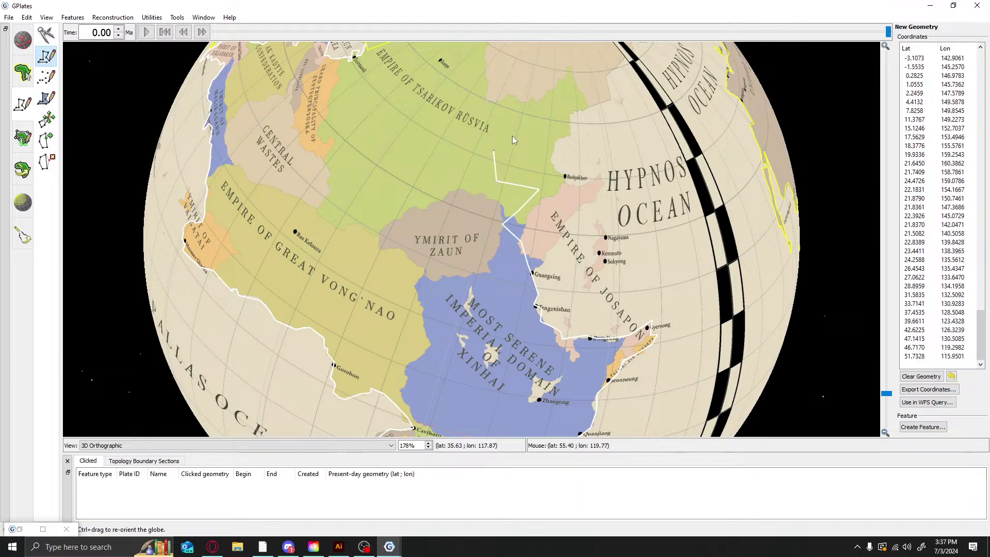
pyautogui.click(512, 136)
pyautogui.click(535, 135)
pyautogui.click(546, 151)
# Try to trace from the inland curve around northern Josapon's coast and southwest toward the start of the EMPIRE OF JOSAPON label
pyautogui.click(555, 164)
pyautogui.click(572, 166)
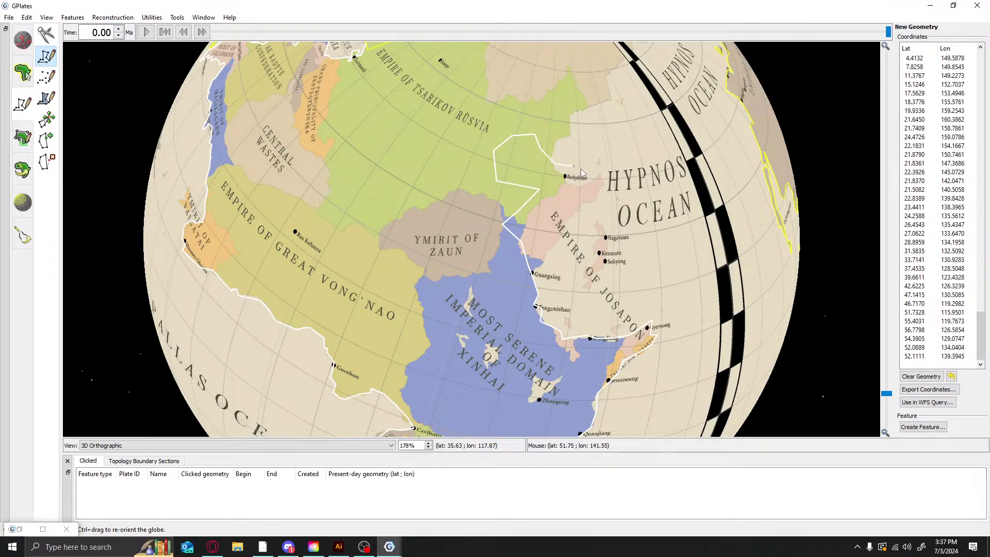
pyautogui.click(583, 173)
pyautogui.click(593, 178)
pyautogui.click(599, 187)
pyautogui.click(599, 201)
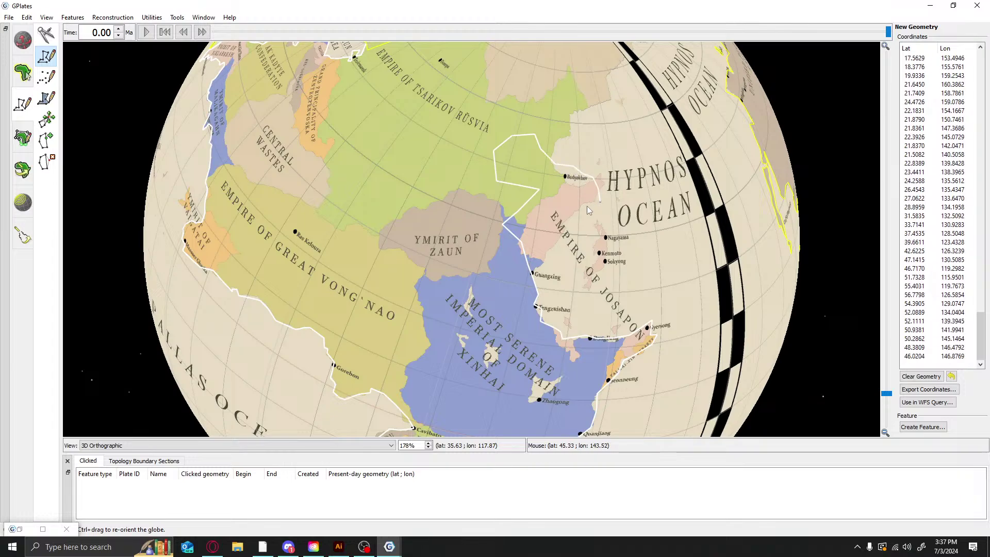
pyautogui.click(587, 205)
pyautogui.click(578, 220)
pyautogui.click(572, 229)
pyautogui.click(561, 237)
pyautogui.click(573, 239)
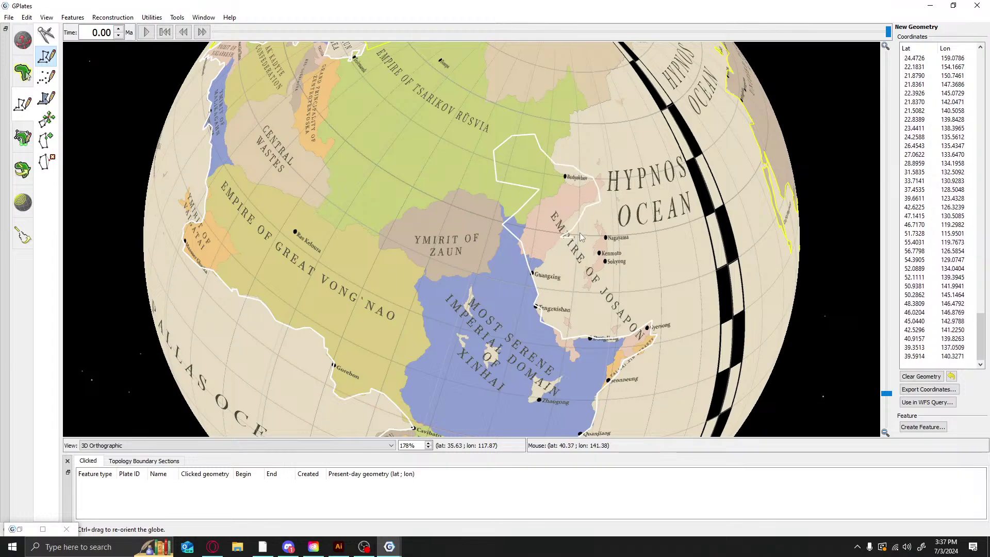
# Try to bring the line back northeast and north, just outside Josapon's northern coast
pyautogui.click(590, 220)
pyautogui.click(600, 216)
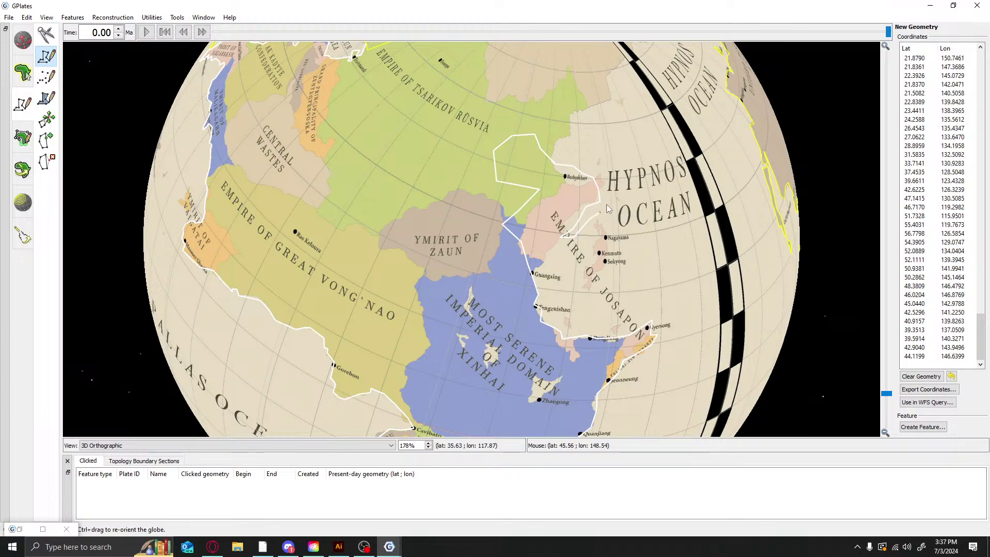
pyautogui.click(606, 208)
pyautogui.click(610, 191)
pyautogui.click(601, 176)
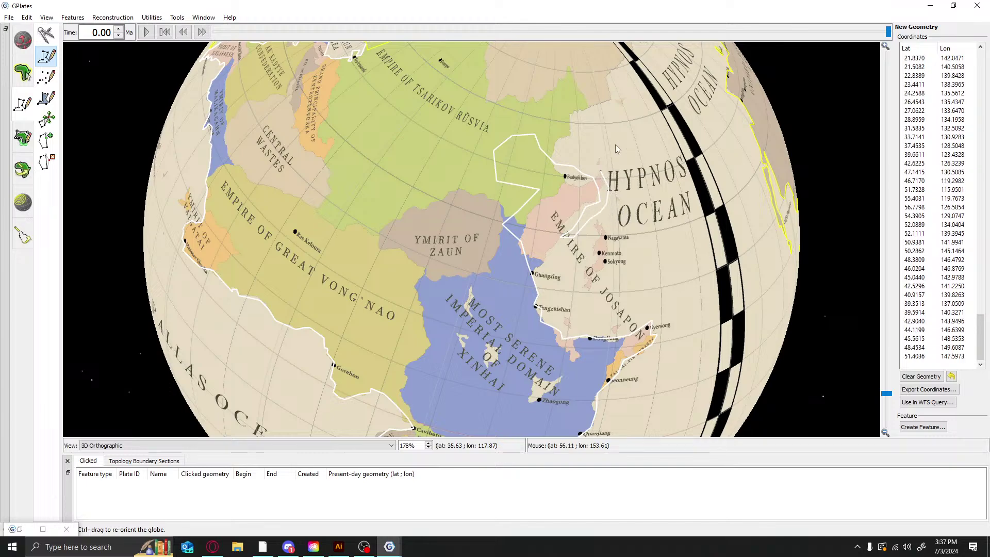
# Undo the points placed around northern Josapon, back to the inland curve in Tsarikov Rūsvia
pyautogui.hotkey('ctrl', 'z')
pyautogui.hotkey('ctrl', 'z')
pyautogui.hotkey('ctrl', 'z')
pyautogui.hotkey('ctrl', 'z')
pyautogui.hotkey('ctrl', 'z')
pyautogui.hotkey('ctrl', 'z')
pyautogui.hotkey('ctrl', 'z')
pyautogui.hotkey('ctrl', 'z')
pyautogui.hotkey('ctrl', 'z')
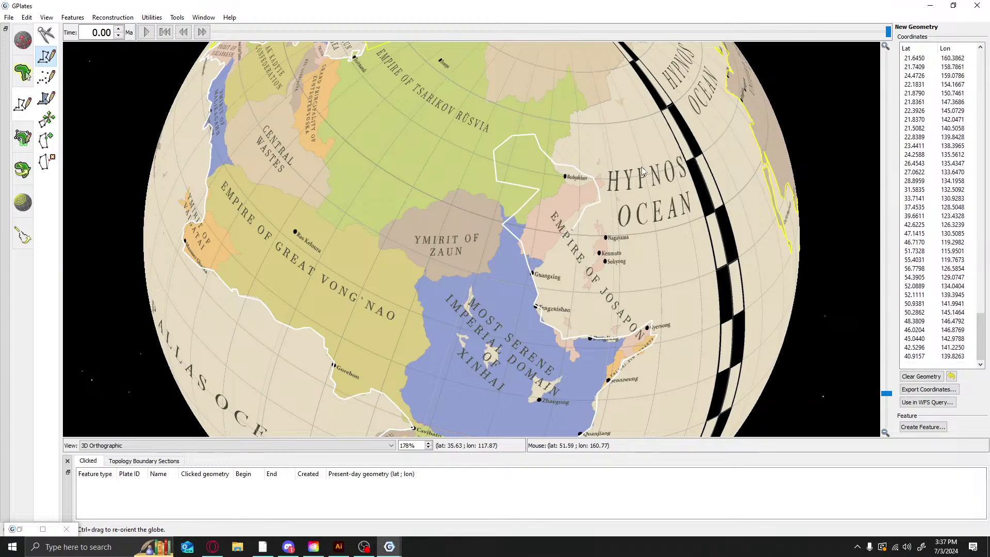
pyautogui.hotkey('ctrl', 'z')
pyautogui.hotkey('ctrl', 'z')
pyautogui.hotkey('ctrl', 'z')
pyautogui.hotkey('ctrl', 'z')
pyautogui.hotkey('ctrl', 'z')
pyautogui.hotkey('ctrl', 'z')
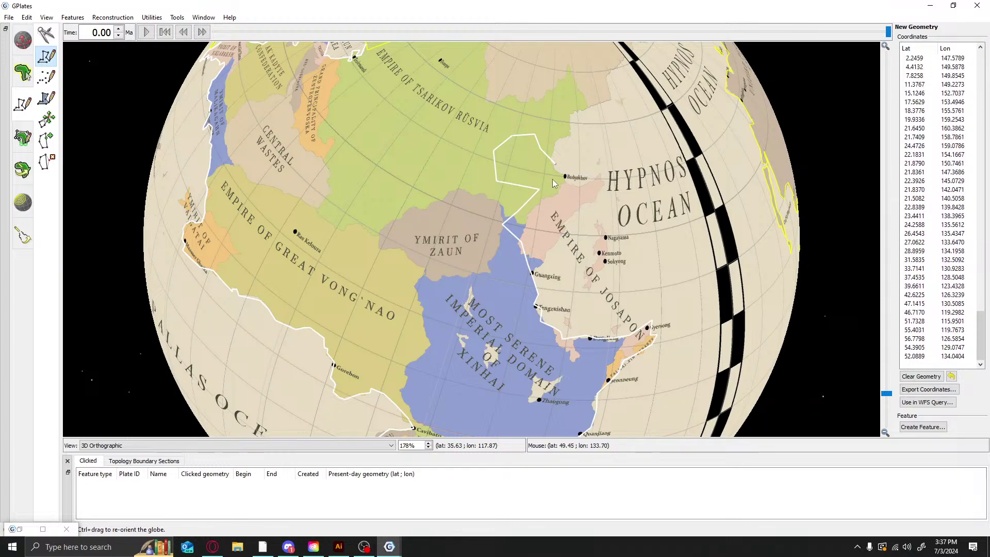
pyautogui.click(560, 212)
pyautogui.click(581, 221)
pyautogui.hotkey('ctrl', 'z')
pyautogui.hotkey('ctrl', 'z')
pyautogui.hotkey('ctrl', 'z')
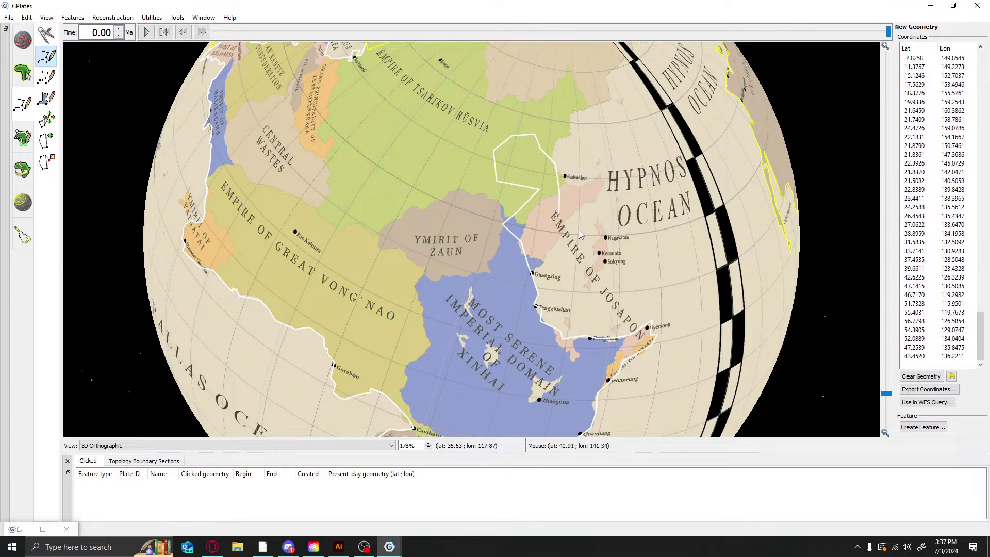
pyautogui.click(566, 177)
pyautogui.click(588, 197)
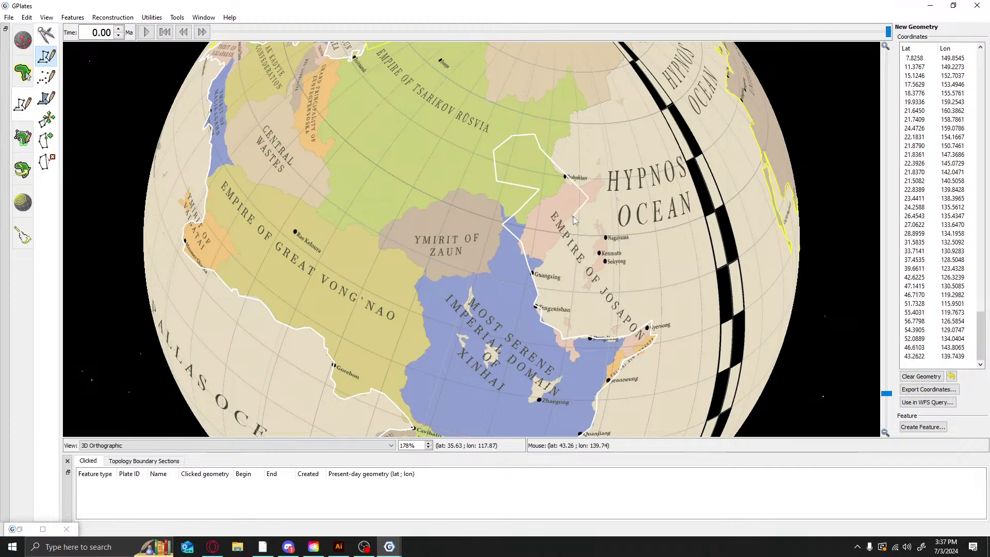
pyautogui.click(548, 219)
pyautogui.hotkey('ctrl', 'z')
pyautogui.hotkey('ctrl', 'z')
pyautogui.hotkey('ctrl', 'z')
pyautogui.hotkey('ctrl', 'z')
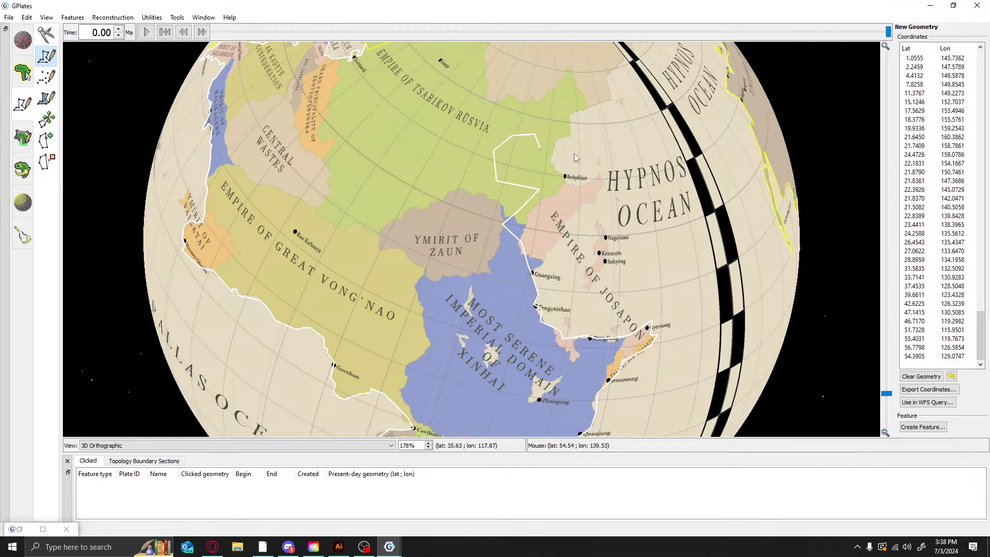
# Draw the line from the inland curve south across northern Josapon to its southern shore, and back northeast to its eastern tip
pyautogui.click(574, 167)
pyautogui.click(576, 185)
pyautogui.click(577, 203)
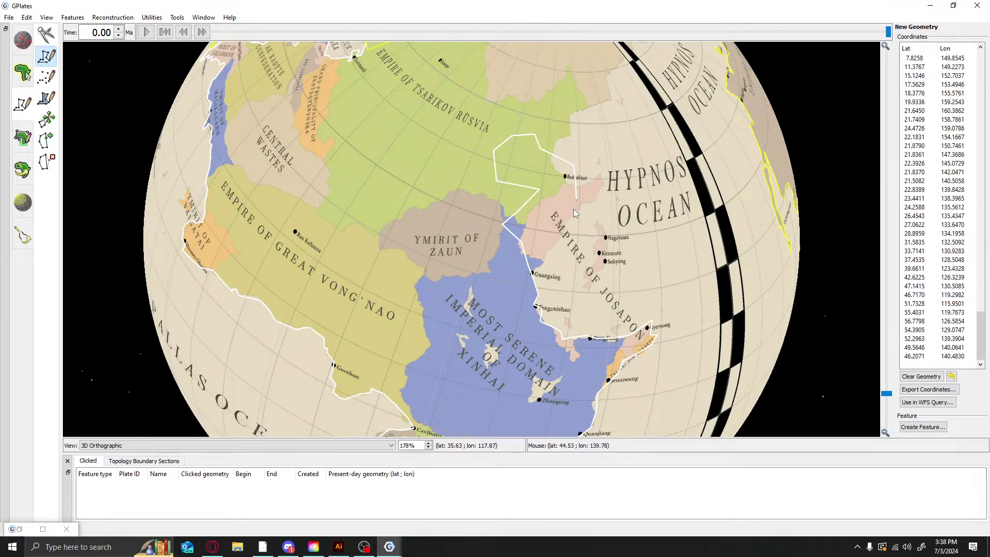
pyautogui.click(574, 212)
pyautogui.click(578, 209)
pyautogui.click(583, 200)
pyautogui.click(595, 185)
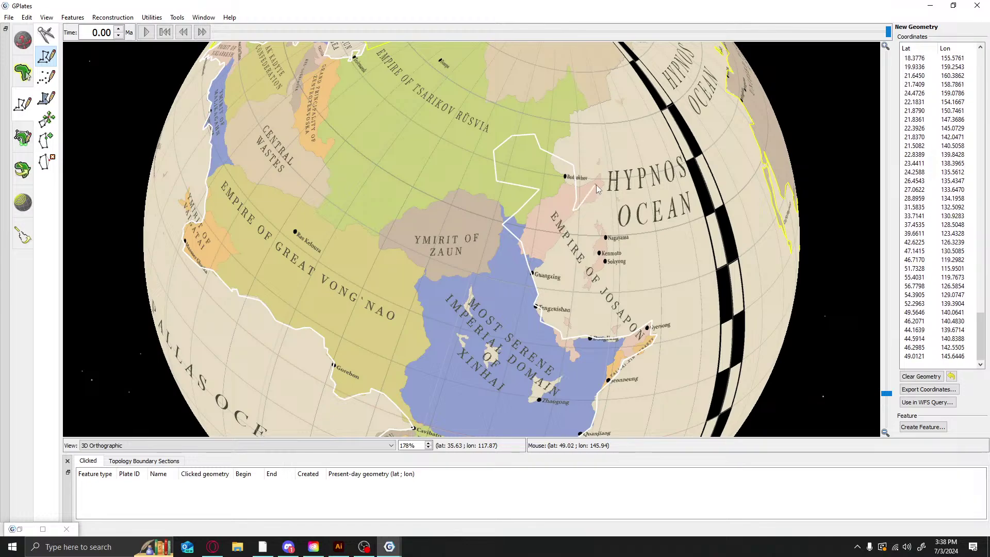
# Extend the line from Josapon's eastern tip north and northeast into the Hypnos Ocean
pyautogui.click(602, 163)
pyautogui.click(599, 139)
pyautogui.click(612, 123)
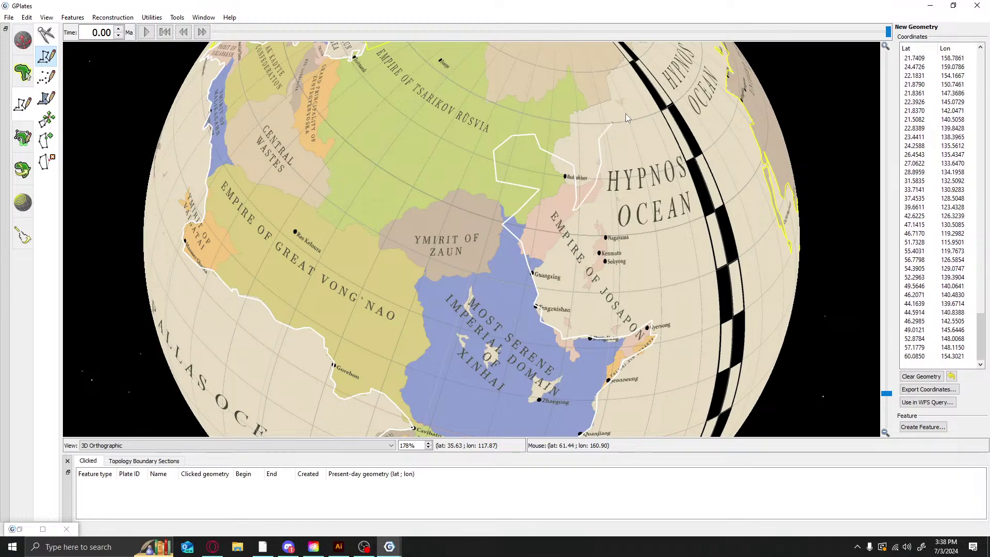
pyautogui.click(626, 113)
# Extend the line east across the black-and-white checkered band to the HYPNOS OCEAN label on its far side
pyautogui.press('d')
pyautogui.moveTo(628, 113); pyautogui.dragTo(248, 295)
pyautogui.press('l')
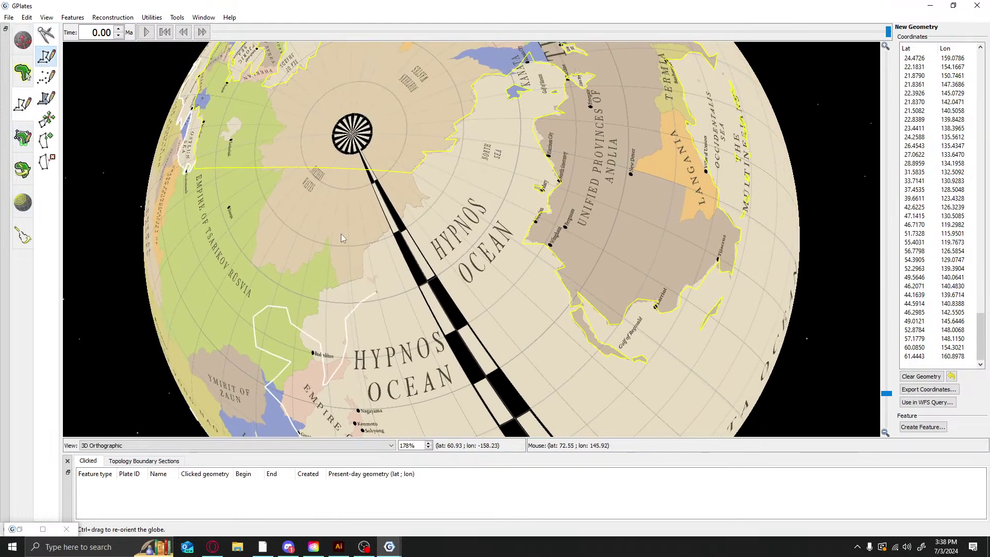
pyautogui.click(386, 277)
pyautogui.click(398, 277)
pyautogui.click(411, 276)
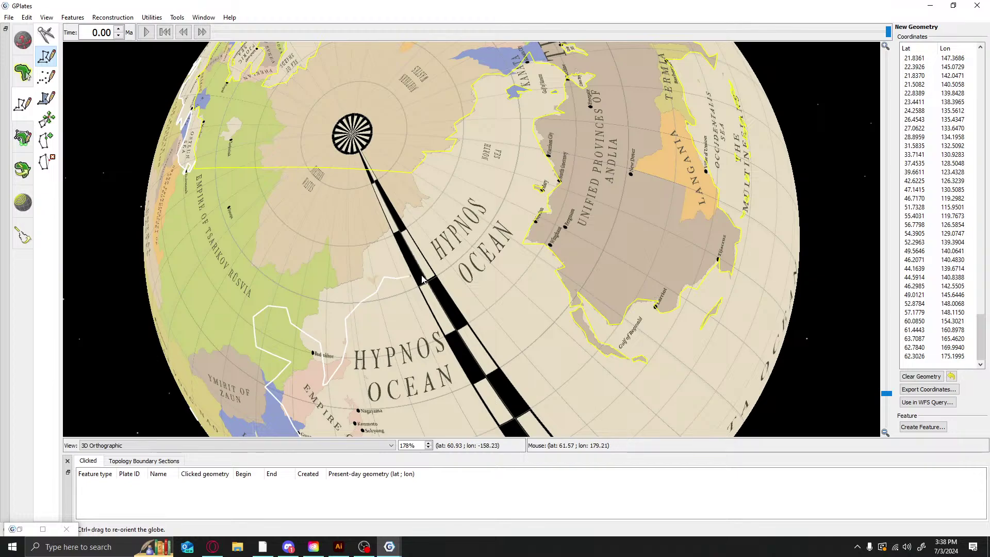
pyautogui.click(420, 275)
pyautogui.click(430, 282)
pyautogui.click(433, 254)
pyautogui.click(441, 244)
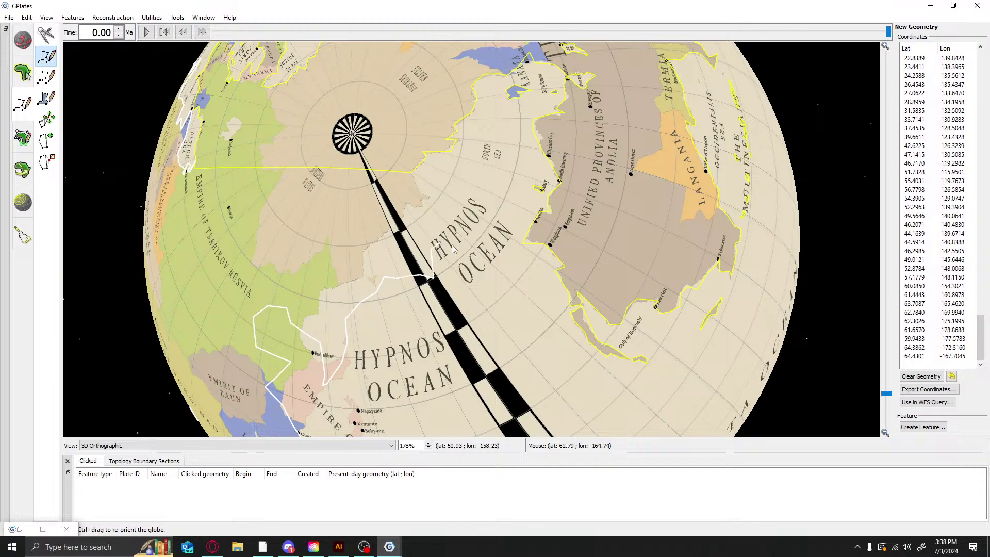
# Try to extend the line east through the HYPNOS OCEAN label and back northwest toward the polar landmass
pyautogui.click(453, 246)
pyautogui.click(465, 242)
pyautogui.click(468, 233)
pyautogui.click(451, 220)
pyautogui.click(445, 215)
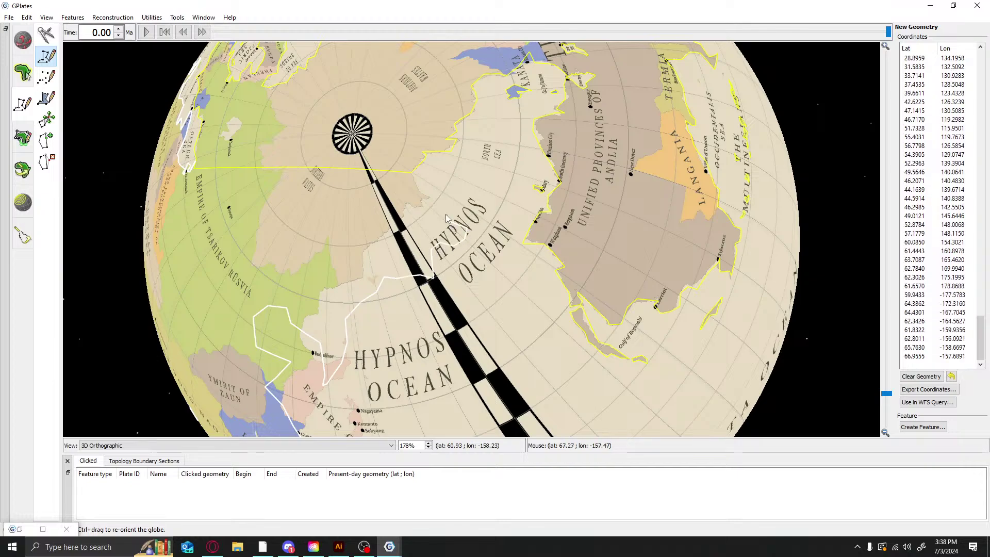
pyautogui.click(442, 209)
# Undo the points placed through and north of the far HYPNOS OCEAN label
pyautogui.hotkey('ctrl', 'z')
pyautogui.hotkey('ctrl', 'z')
pyautogui.hotkey('ctrl', 'z')
pyautogui.hotkey('ctrl', 'z')
pyautogui.hotkey('ctrl', 'z')
pyautogui.hotkey('ctrl', 'z')
pyautogui.hotkey('ctrl', 'z')
pyautogui.hotkey('ctrl', 'z')
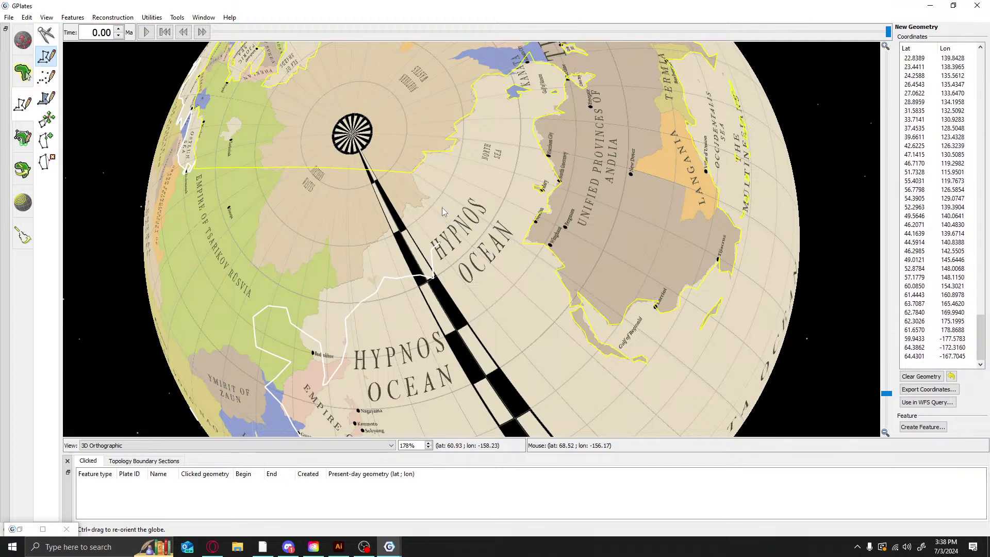
# Remove the last few polyline vertices and redirect the line southeast past the checkered meridian to about lat 56.6, lon -173.2
pyautogui.hotkey('ctrl', 'z')
pyautogui.click(446, 282)
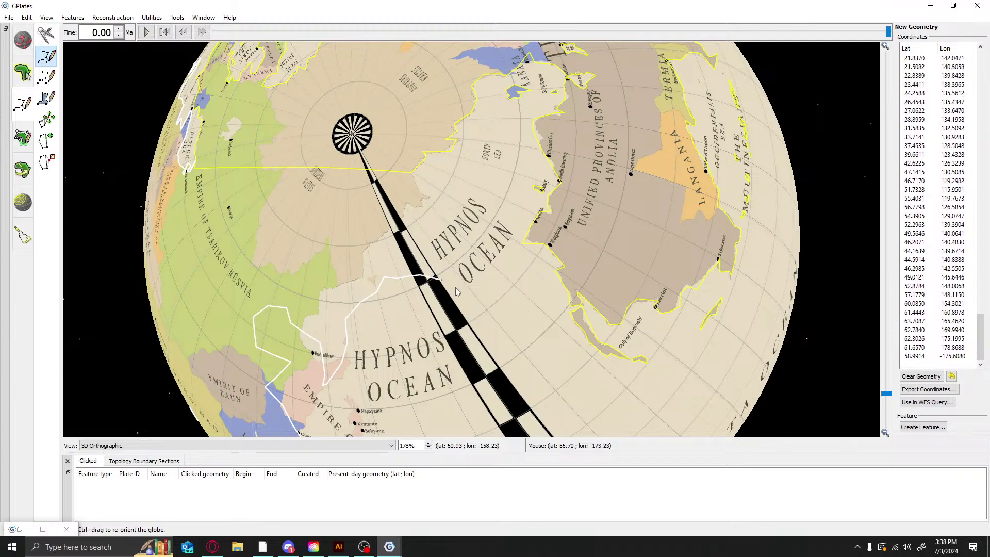
pyautogui.click(455, 285)
pyautogui.click(459, 279)
pyautogui.click(454, 276)
pyautogui.click(455, 265)
pyautogui.click(455, 259)
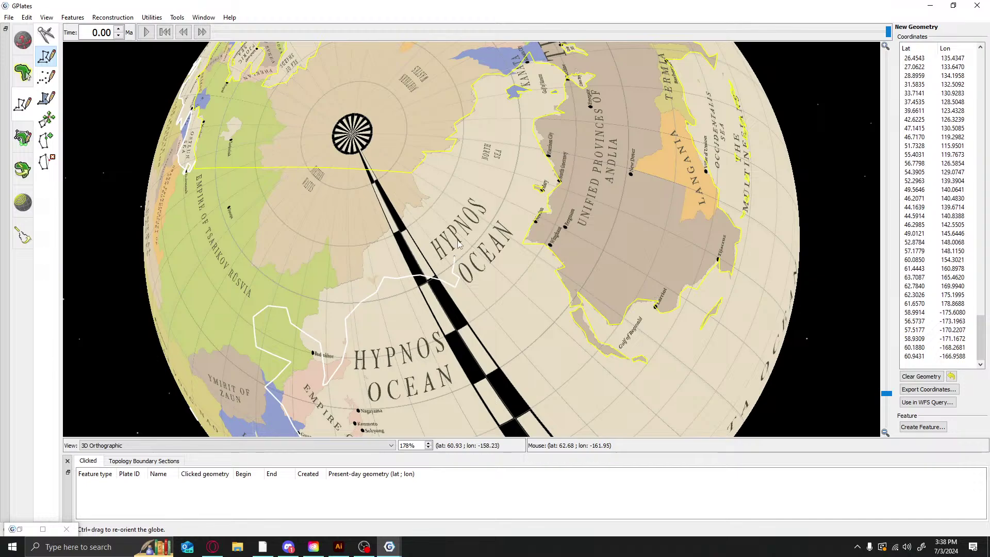
pyautogui.click(459, 242)
pyautogui.click(466, 260)
pyautogui.hotkey('ctrl', 'z')
pyautogui.hotkey('ctrl', 'z')
pyautogui.hotkey('ctrl', 'z')
pyautogui.hotkey('ctrl', 'z')
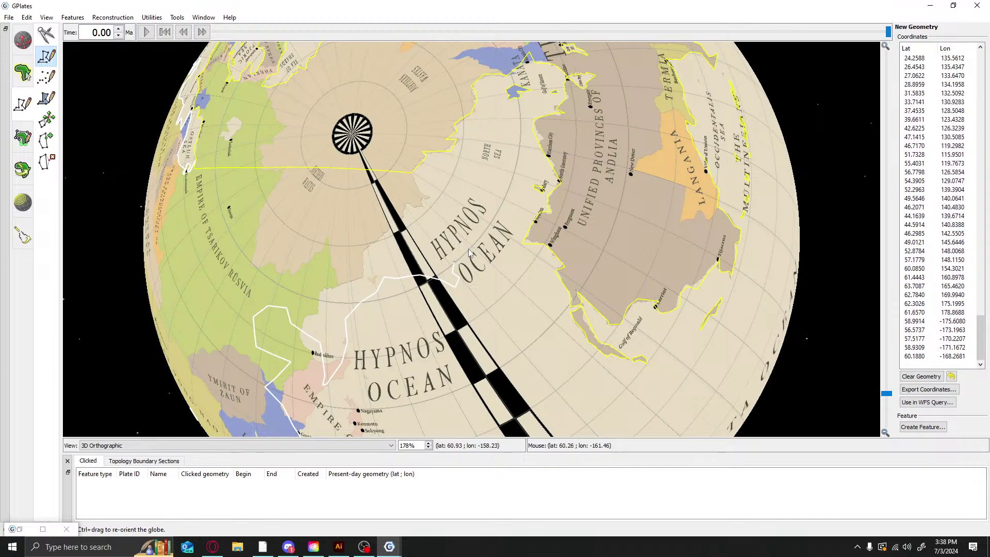
pyautogui.hotkey('ctrl', 'z')
pyautogui.hotkey('ctrl', 'z')
# Extend the polyline east under the upper Hypnos Ocean label and loop it back west to about lat 59.9, lon -171.0
pyautogui.click(471, 285)
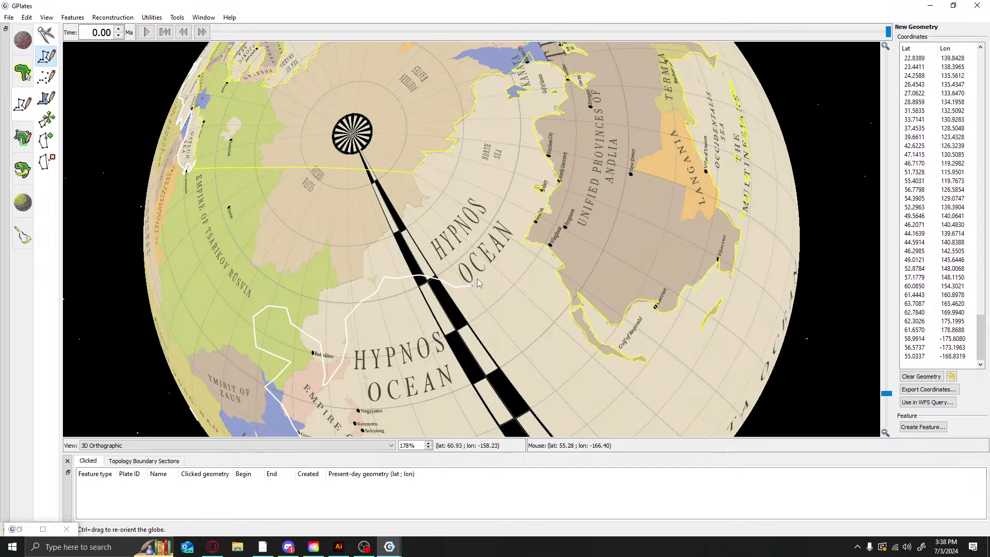
pyautogui.click(485, 271)
pyautogui.click(469, 278)
pyautogui.click(453, 280)
pyautogui.click(449, 271)
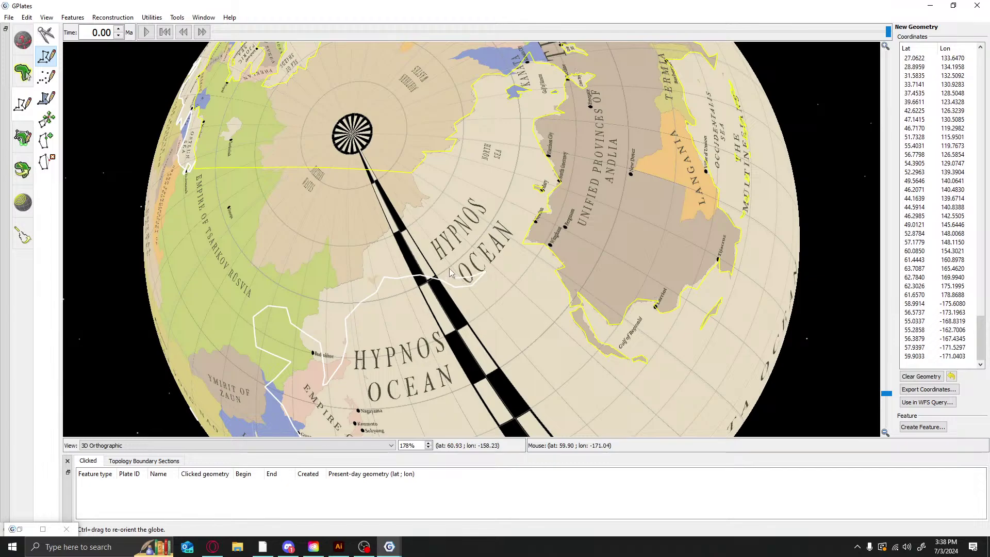
# Continue the polyline north through the Hypnos Ocean label and west towards the polar landmass, to about lat 67.1, lon -173.6
pyautogui.click(462, 266)
pyautogui.click(467, 249)
pyautogui.click(466, 236)
pyautogui.click(449, 232)
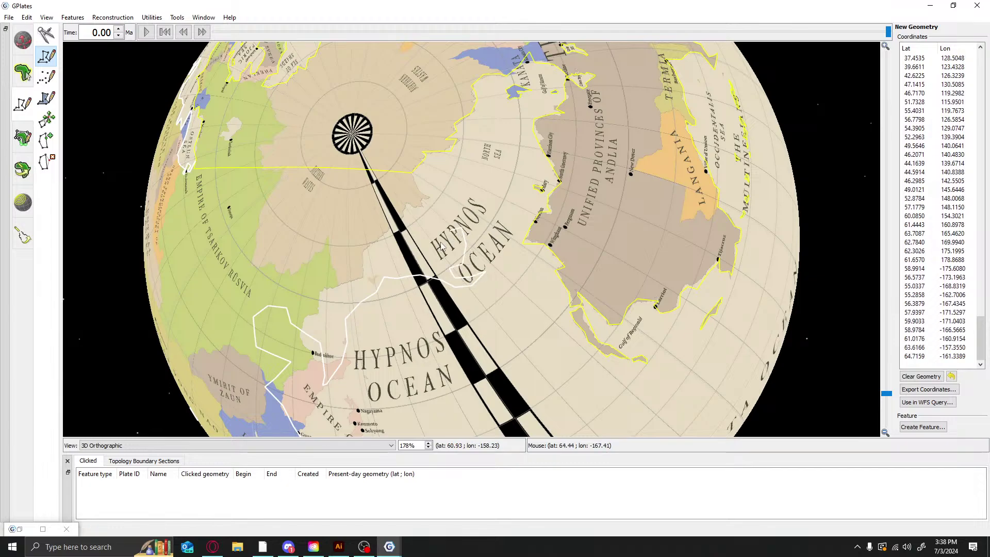
pyautogui.click(432, 233)
pyautogui.click(420, 241)
# Trace the polar landmass coast north to the corner of the existing yellow outline, at about lat 76.8, lon -151.9
pyautogui.click(414, 223)
pyautogui.click(417, 214)
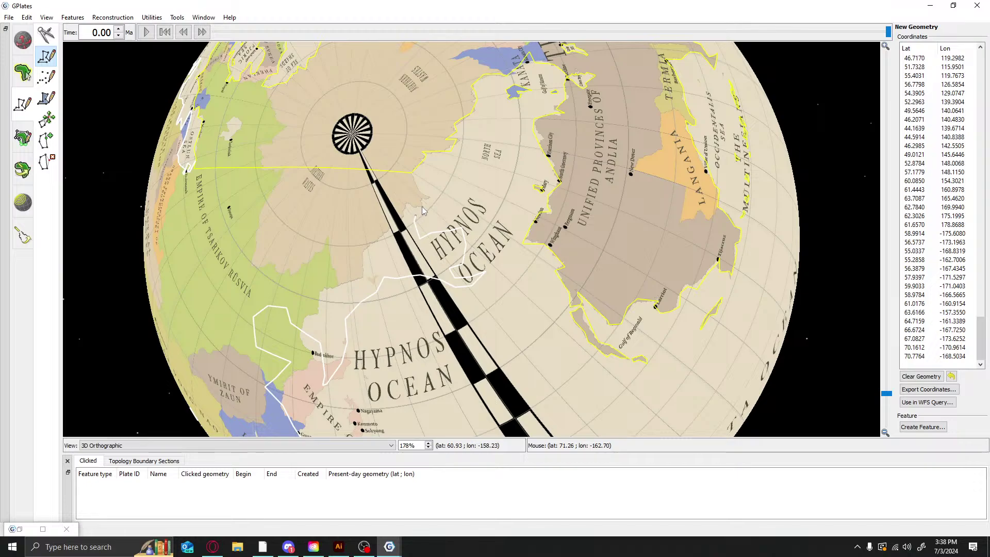
pyautogui.click(422, 206)
pyautogui.click(423, 206)
pyautogui.click(429, 198)
pyautogui.click(420, 191)
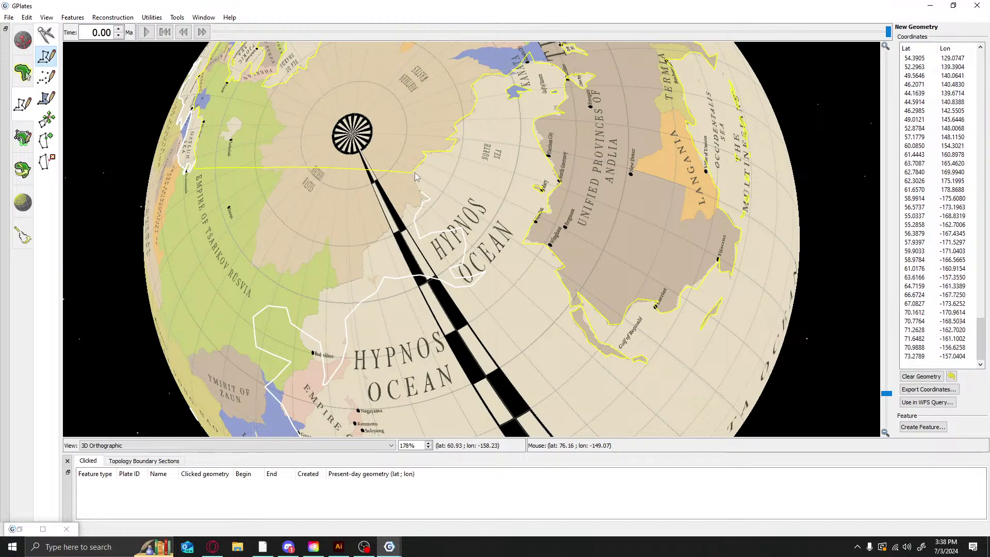
pyautogui.click(411, 178)
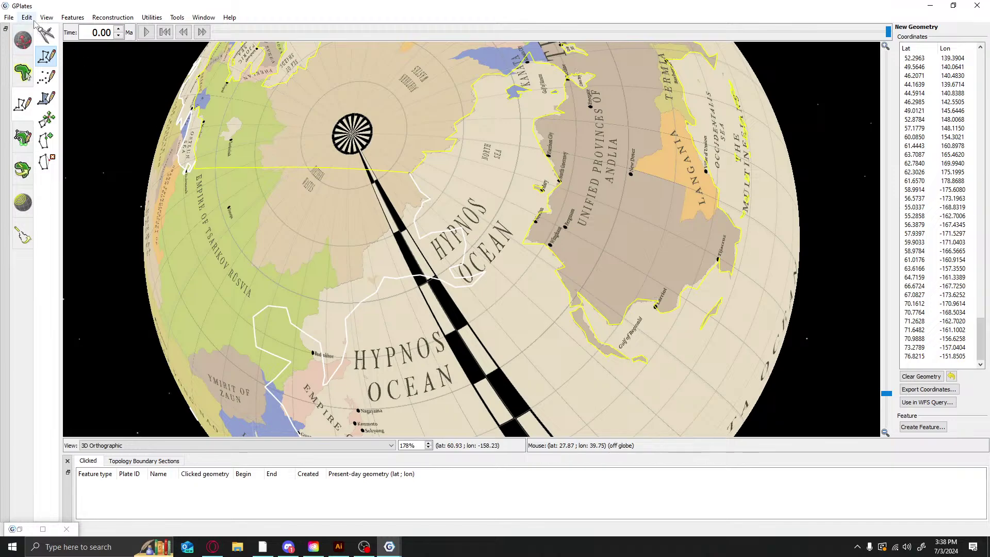
# Create an UnclassifiedFeature from the drawn polyline in the 3.gpml feature collection
pyautogui.click(923, 427)
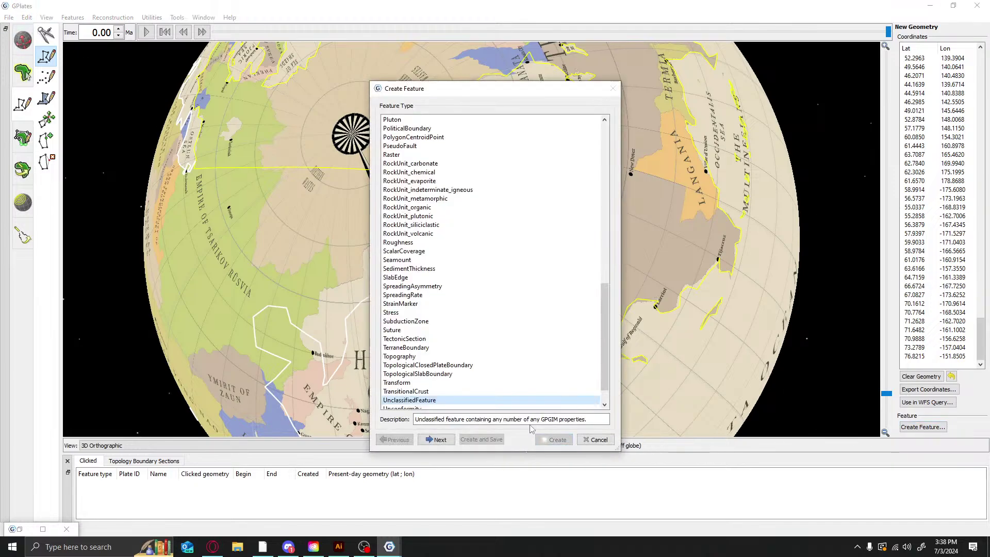
pyautogui.click(437, 439)
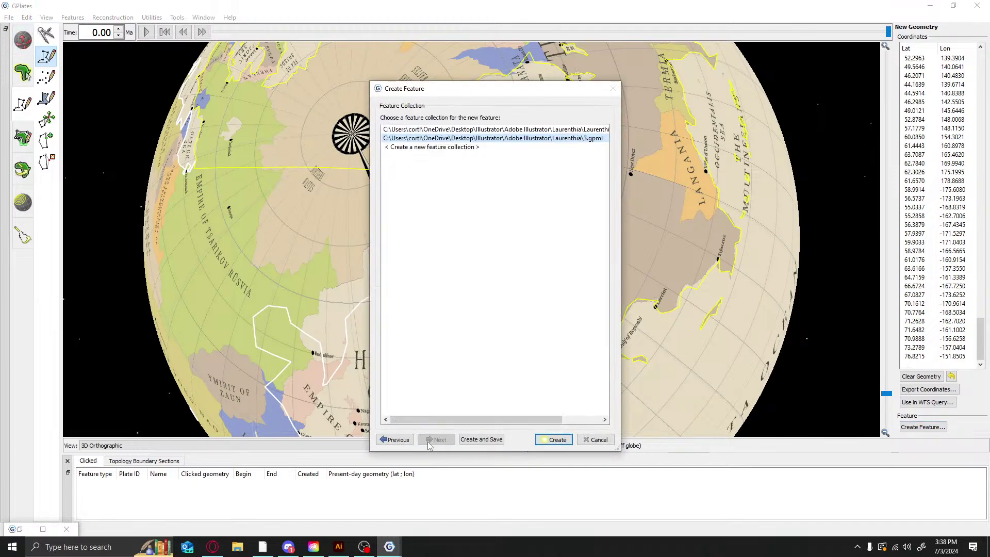
pyautogui.click(554, 439)
# Examine the outlines around the globe, including Terrath, the polar region and the area around the Hypnos Ocean
pyautogui.click(22, 51)
pyautogui.moveTo(355, 406); pyautogui.dragTo(455, 190)
pyautogui.scroll(-5, 456, 190)
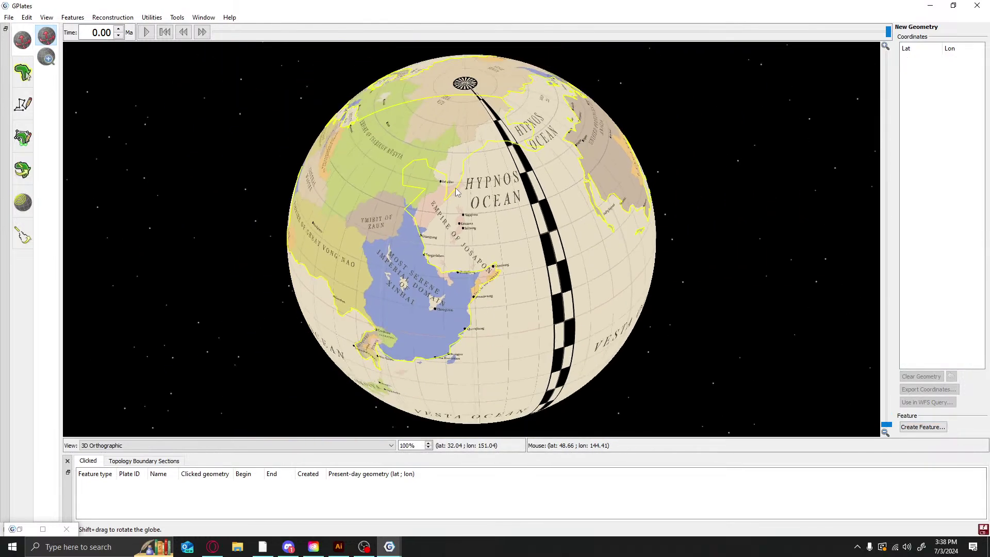
pyautogui.scroll(3, 478, 246)
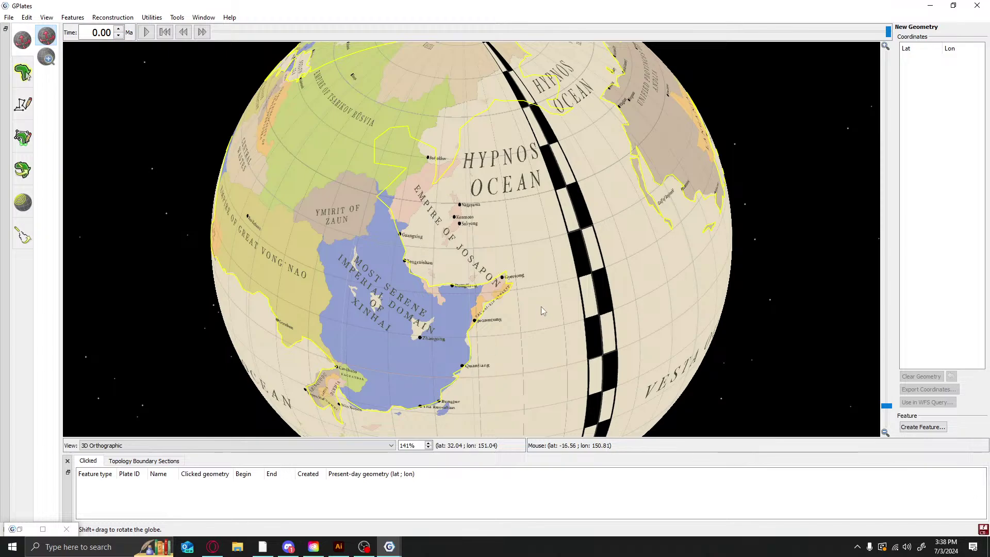
pyautogui.click(348, 446)
pyautogui.click(620, 271)
pyautogui.moveTo(620, 270); pyautogui.dragTo(222, 309)
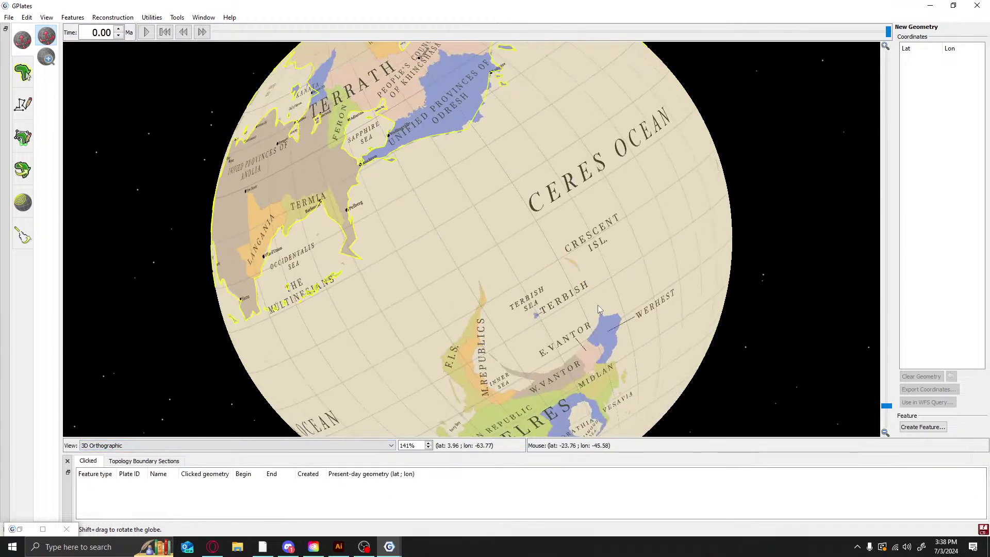
pyautogui.moveTo(598, 305); pyautogui.dragTo(547, 252)
pyautogui.moveTo(373, 271); pyautogui.dragTo(686, 384)
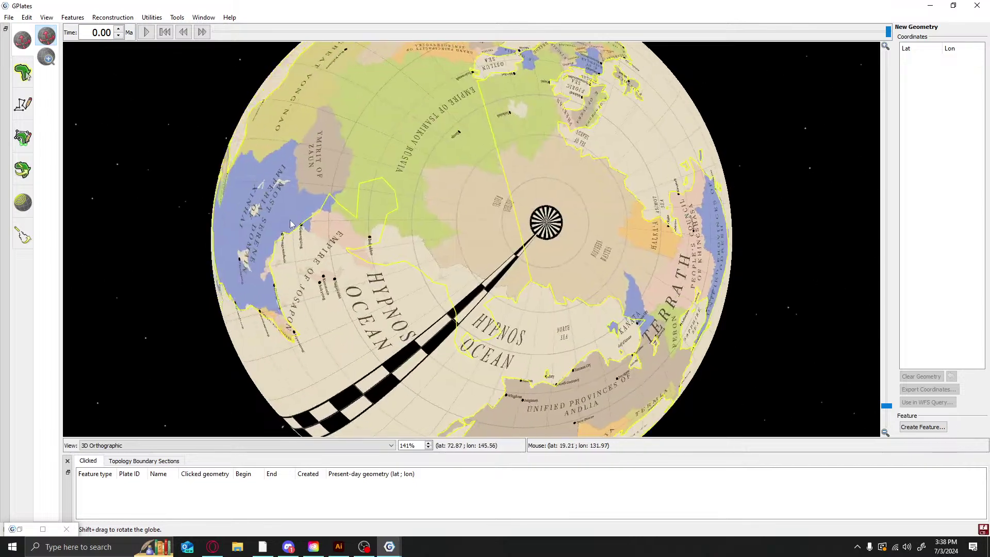
pyautogui.moveTo(260, 240); pyautogui.dragTo(420, 130)
pyautogui.moveTo(195, 99); pyautogui.dragTo(506, 389)
pyautogui.moveTo(579, 249); pyautogui.dragTo(421, 356)
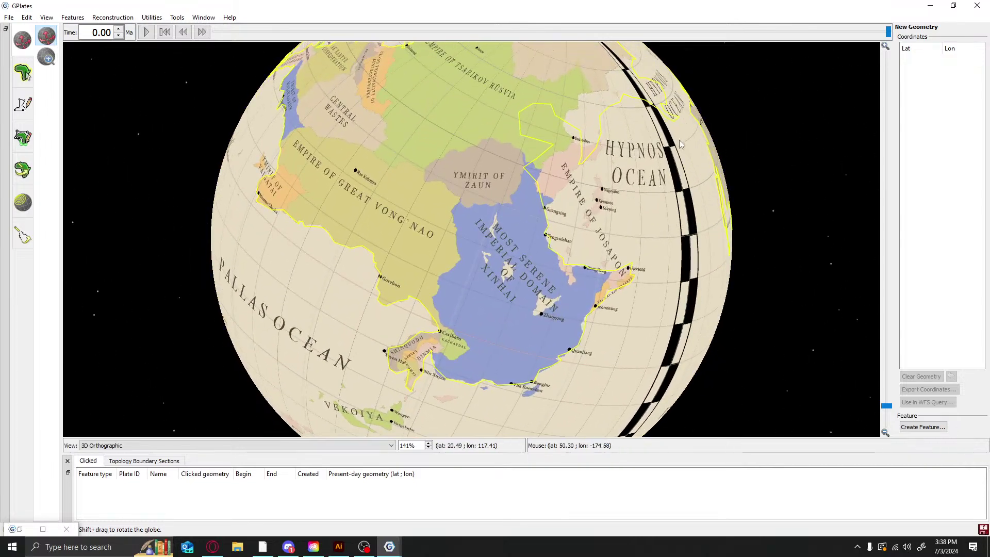
# Inspect the outlines along the Xinhai and Josapon coasts and across the adjoining Hypnos and Vesta oceans
pyautogui.moveTo(678, 144); pyautogui.dragTo(570, 221)
pyautogui.scroll(3, 541, 252)
pyautogui.moveTo(421, 352); pyautogui.dragTo(452, 221)
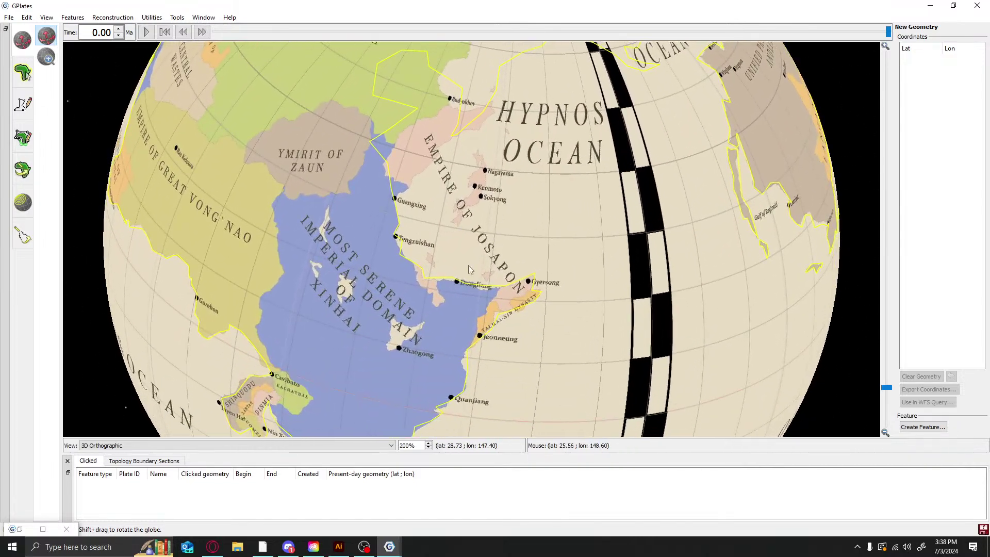
pyautogui.scroll(-1, 507, 165)
pyautogui.moveTo(559, 172); pyautogui.dragTo(448, 189)
pyautogui.scroll(-2, 448, 258)
pyautogui.scroll(-1, 448, 274)
pyautogui.moveTo(447, 275); pyautogui.dragTo(435, 176)
pyautogui.scroll(1, 398, 265)
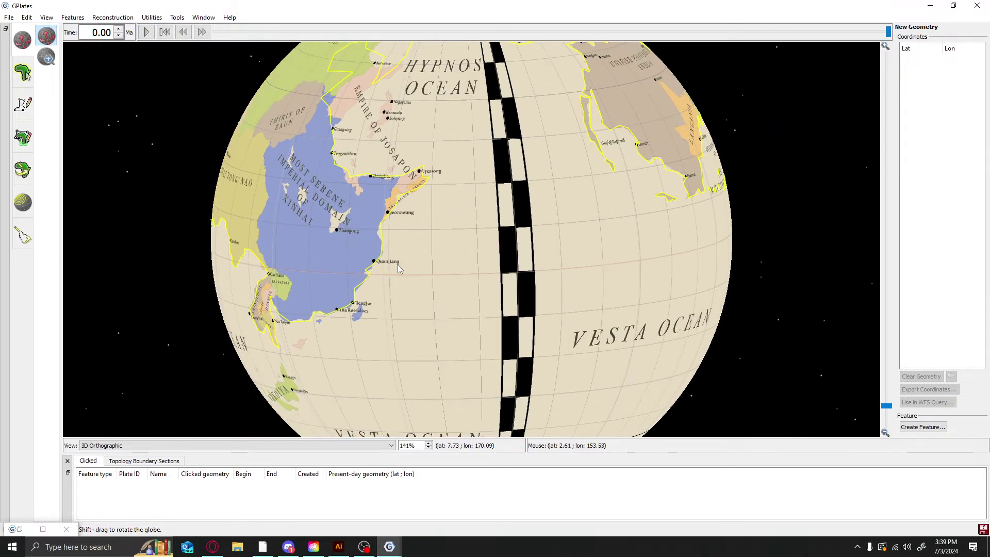
pyautogui.moveTo(388, 273); pyautogui.dragTo(433, 326)
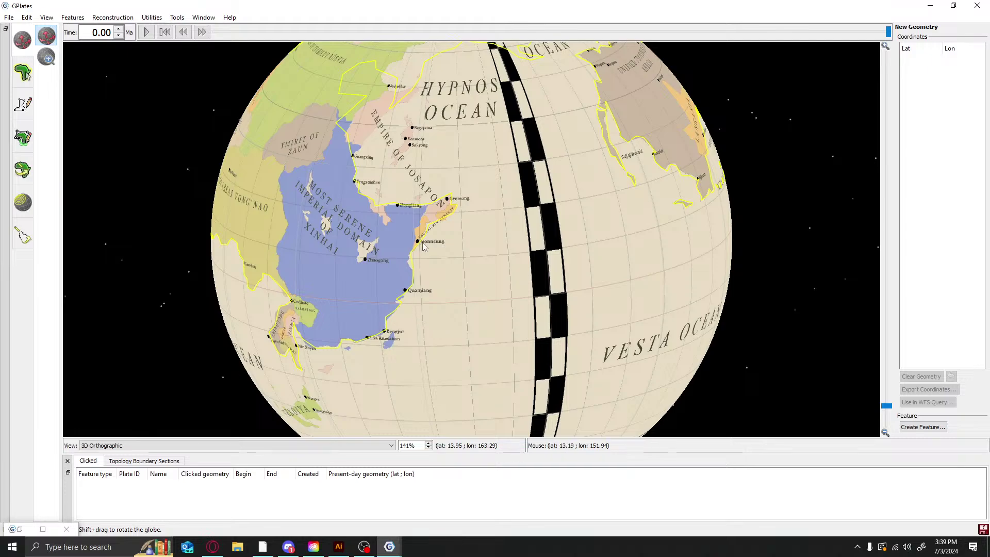
pyautogui.moveTo(425, 230); pyautogui.dragTo(500, 230)
pyautogui.moveTo(488, 146); pyautogui.dragTo(479, 278)
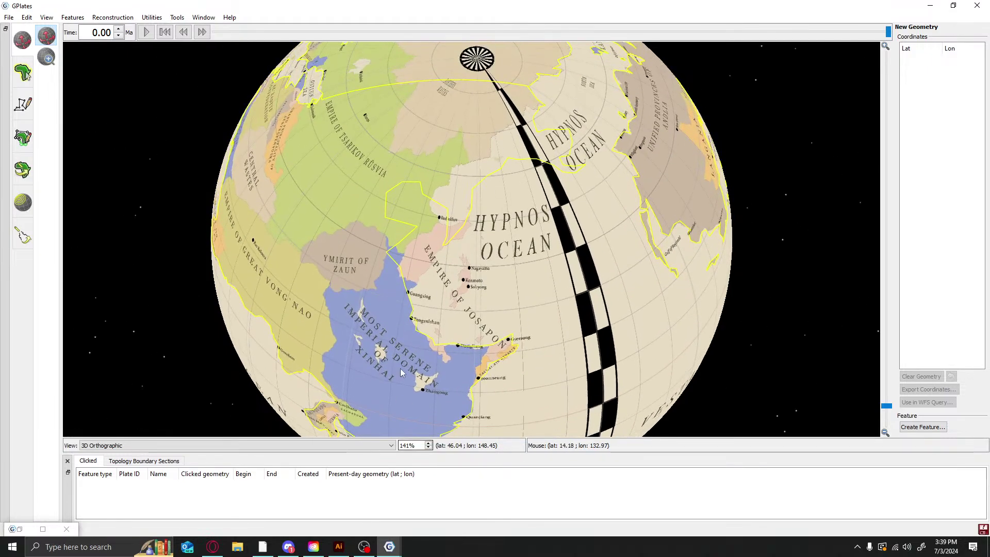
# Start a new polyline on Great Vong'nao's southern coast at about lat 8.6, lon 97.8, running inland to about lat 6.0, lon 112.6
pyautogui.moveTo(436, 432); pyautogui.dragTo(437, 305)
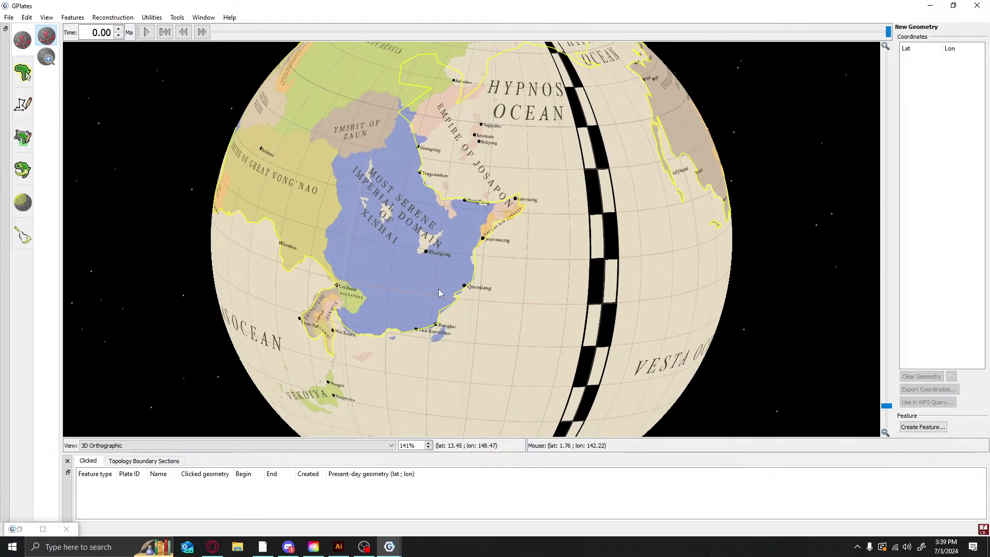
pyautogui.scroll(1, 428, 299)
pyautogui.scroll(1, 367, 355)
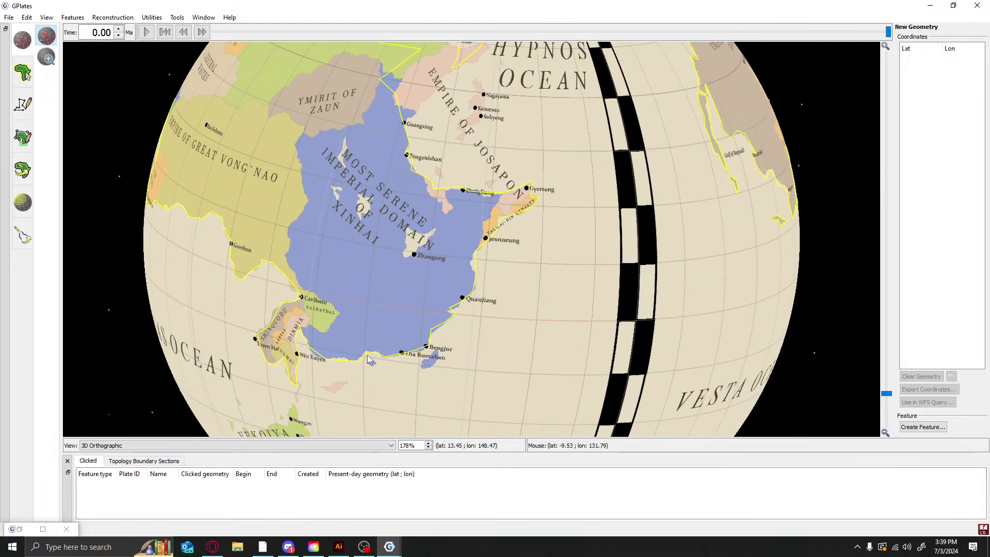
pyautogui.moveTo(373, 294); pyautogui.dragTo(460, 333)
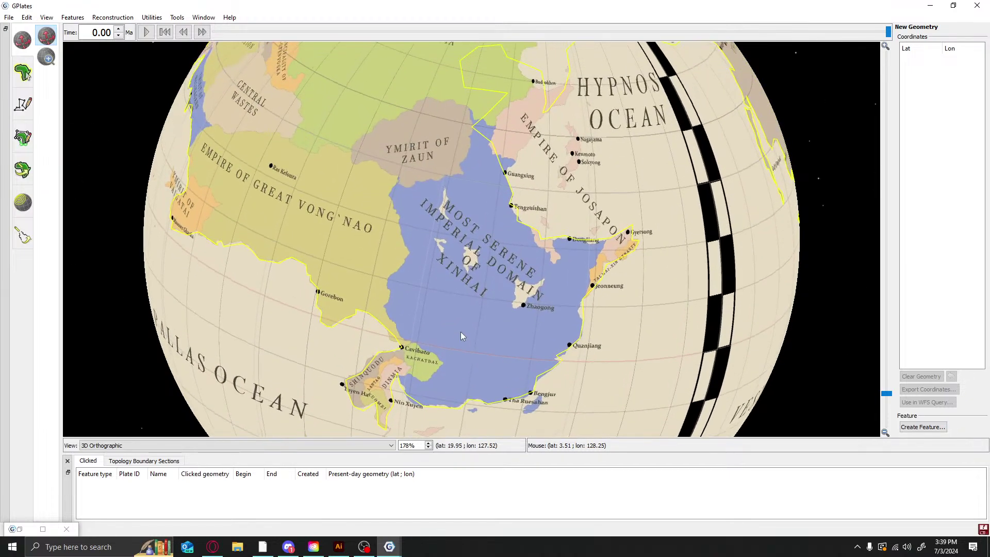
pyautogui.click(30, 107)
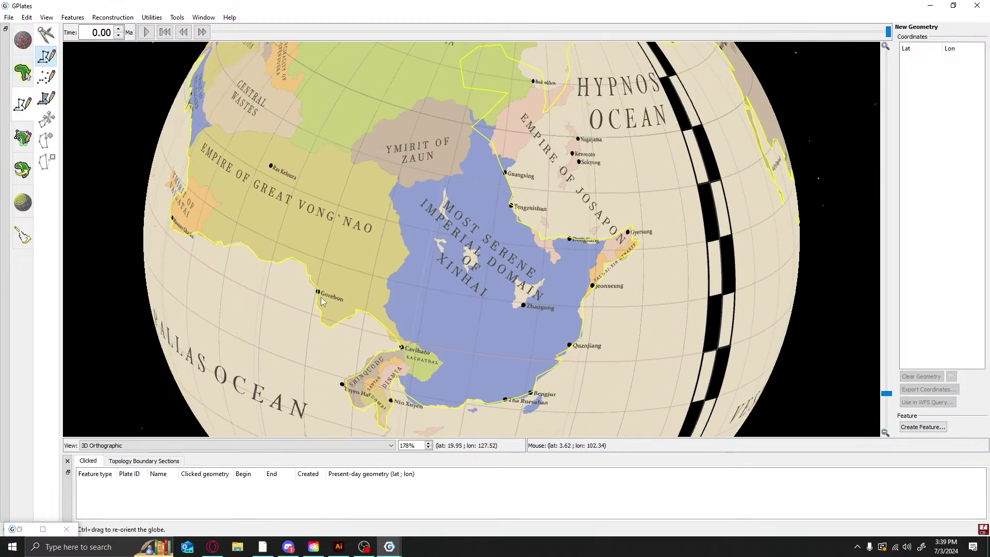
pyautogui.click(305, 263)
pyautogui.click(353, 291)
pyautogui.click(366, 297)
pyautogui.click(377, 299)
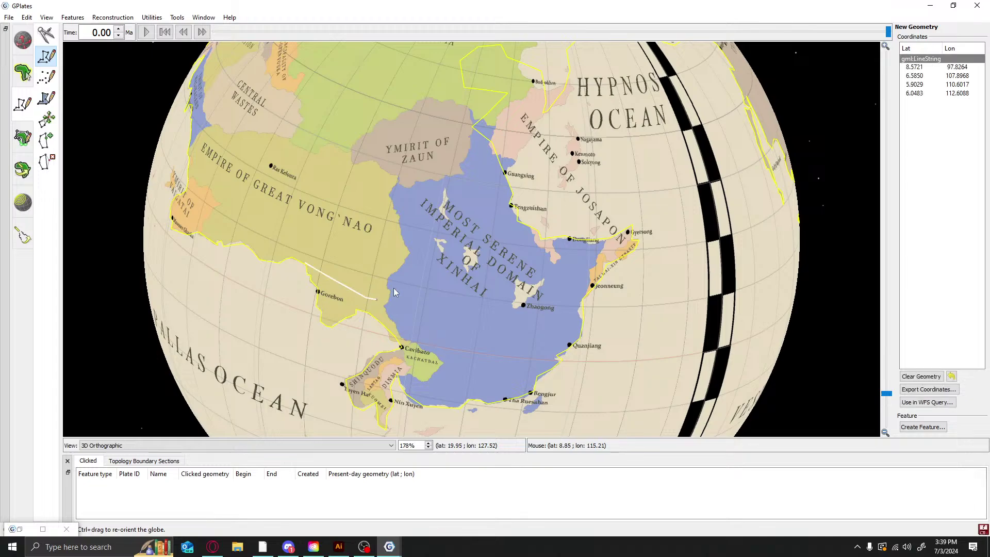
# Continue the polyline in an arc through western Xinhai and down to the southern peninsula's neck, at about lat -0.5, lon 120.7
pyautogui.click(394, 288)
pyautogui.click(408, 278)
pyautogui.click(422, 277)
pyautogui.click(425, 289)
pyautogui.click(436, 298)
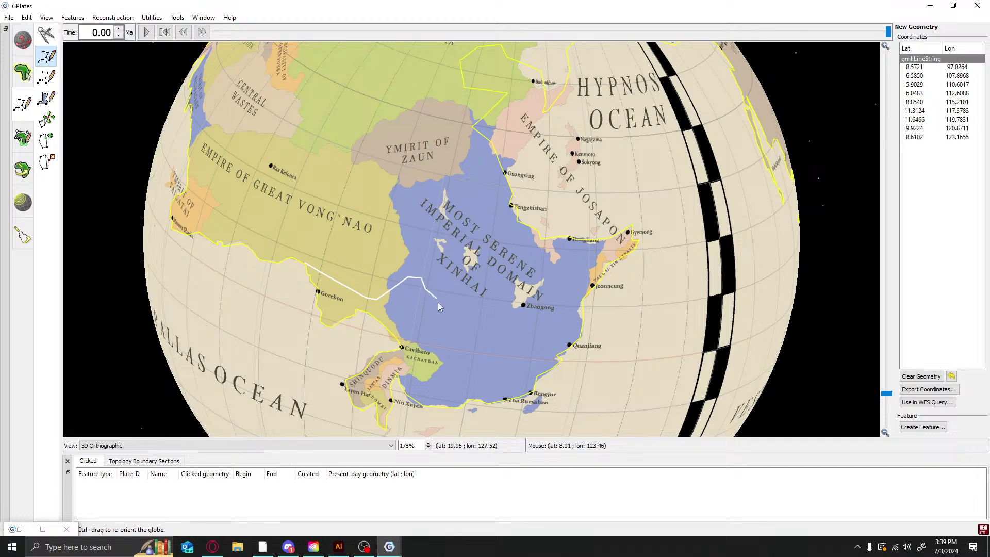
pyautogui.click(437, 310)
pyautogui.click(433, 322)
pyautogui.click(428, 333)
pyautogui.click(415, 347)
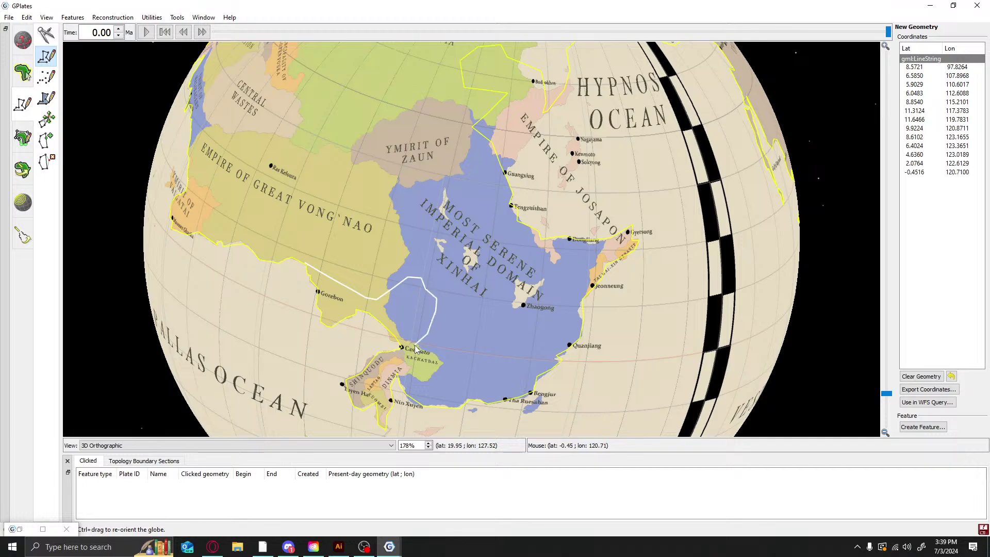
# Extend the polyline southwest into the peninsula and down along Dinmia's western side to about lat -7.9, lon 114.9
pyautogui.click(399, 354)
pyautogui.click(394, 355)
pyautogui.click(382, 364)
pyautogui.click(398, 373)
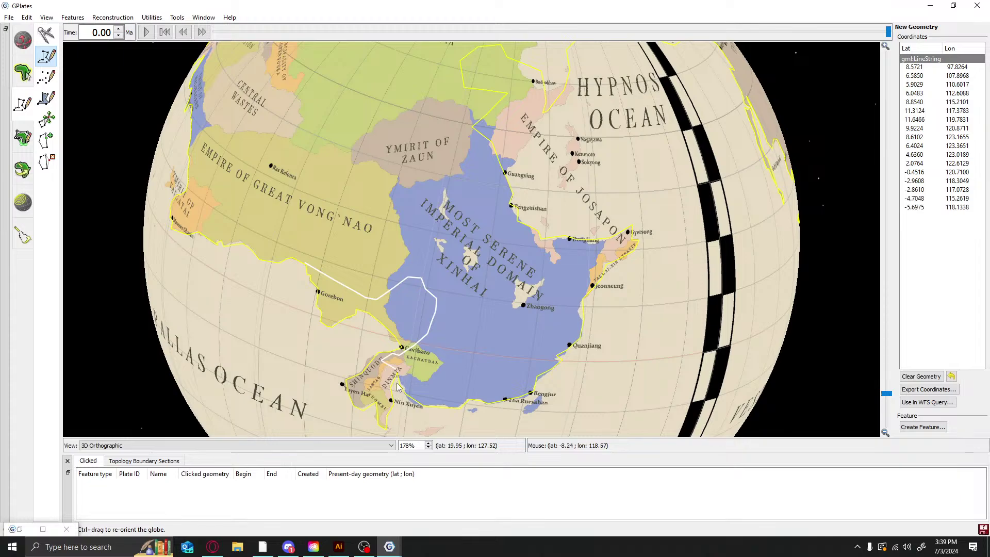
pyautogui.hotkey('ctrl', 'z')
pyautogui.click(377, 381)
pyautogui.click(382, 390)
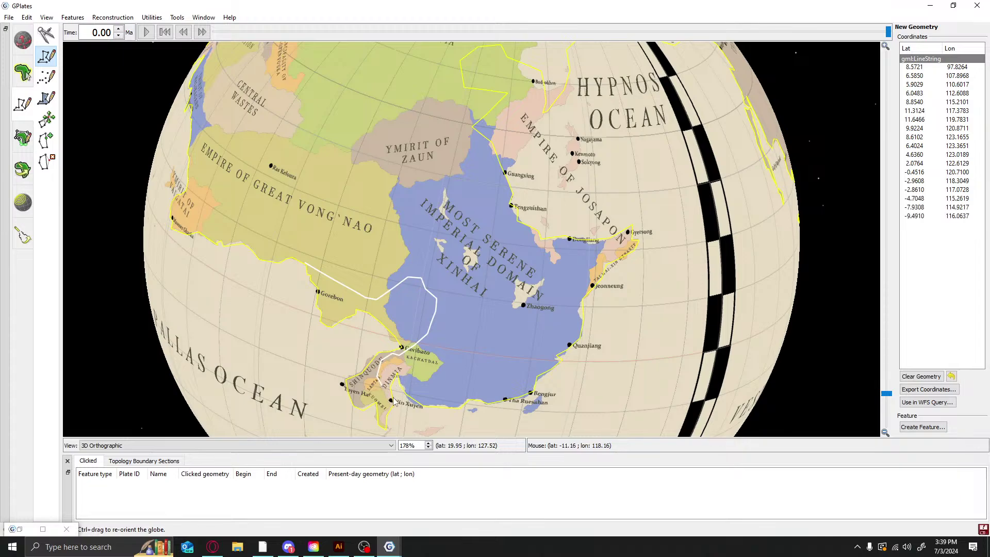
pyautogui.click(400, 402)
pyautogui.click(431, 387)
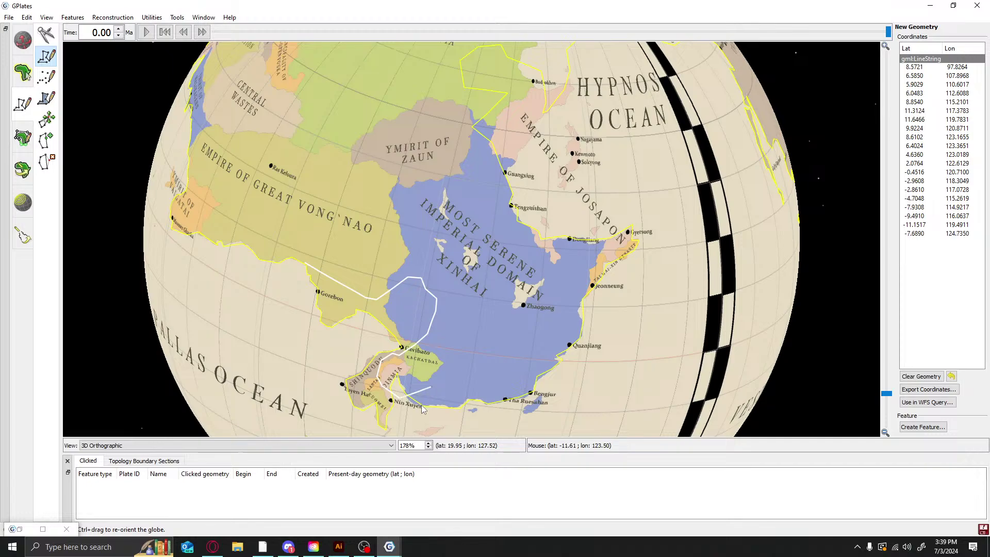
pyautogui.click(422, 405)
pyautogui.click(436, 392)
pyautogui.hotkey('ctrl', 'z')
pyautogui.hotkey('ctrl', 'z')
pyautogui.hotkey('ctrl', 'z')
pyautogui.hotkey('ctrl', 'z')
pyautogui.hotkey('ctrl', 'z')
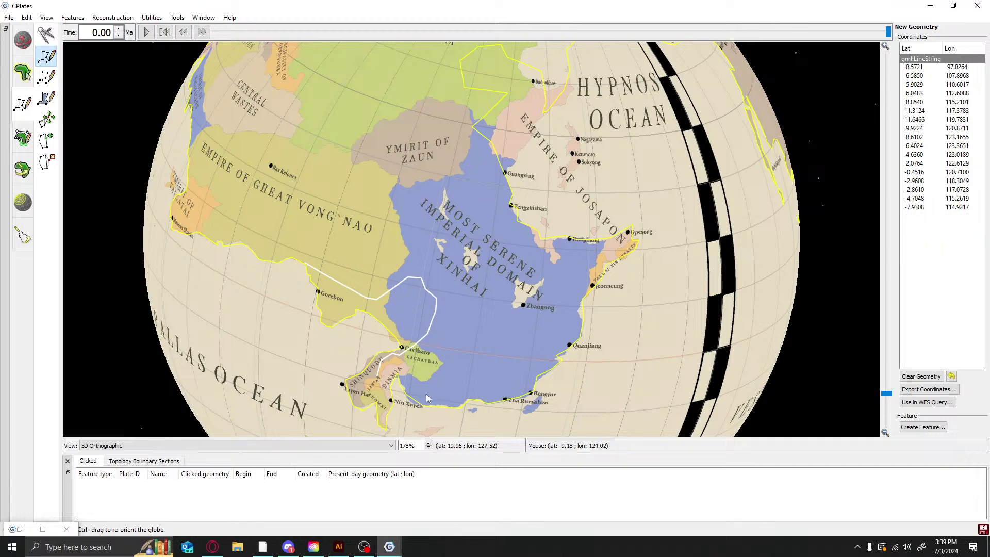
# Carry the polyline across Dinmia, around the inlet and down to Xinhai's southern coast at about lat -10.4, lon 124.2
pyautogui.click(405, 396)
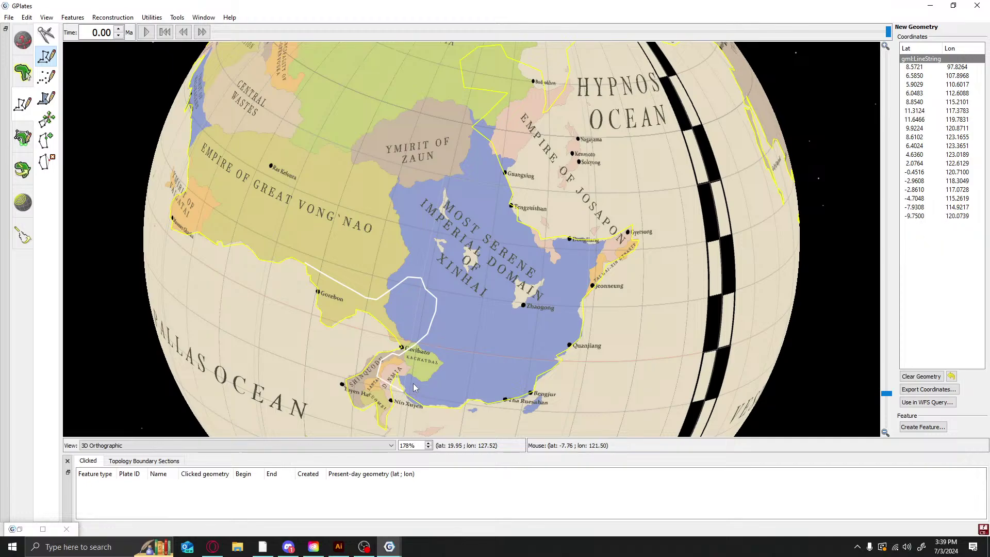
pyautogui.click(416, 379)
pyautogui.click(418, 400)
pyautogui.click(426, 402)
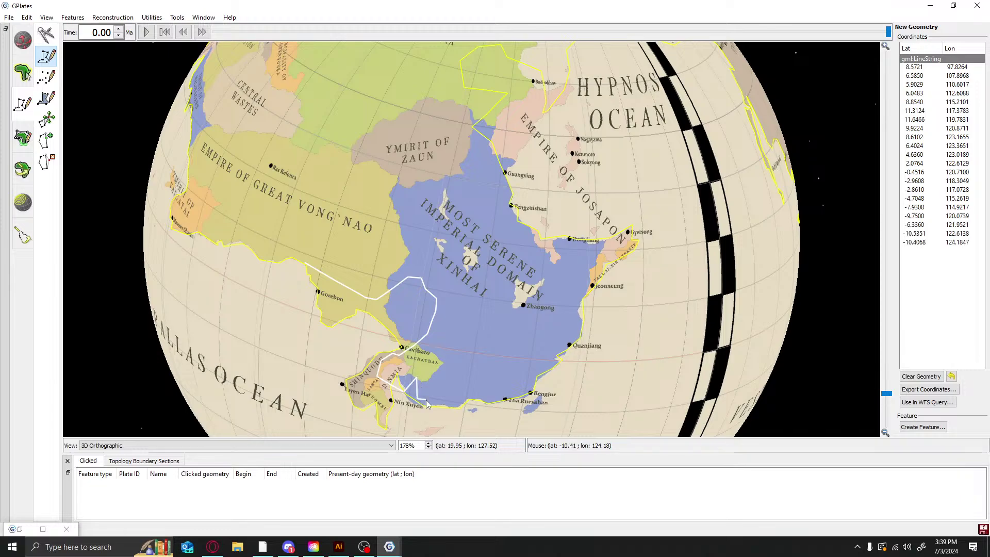
pyautogui.click(424, 378)
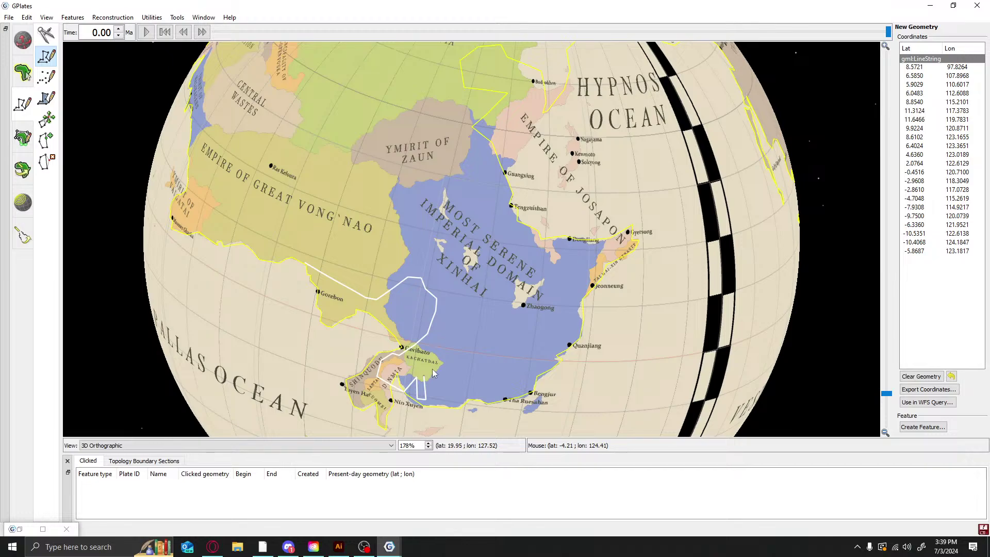
pyautogui.hotkey('ctrl', 'z')
# Carry the polyline north from Xinhai's southern coast around Kachatdal's eastern side to about lat -1.0, lon 126.7
pyautogui.click(426, 388)
pyautogui.click(434, 379)
pyautogui.click(430, 354)
pyautogui.hotkey('ctrl', 'z')
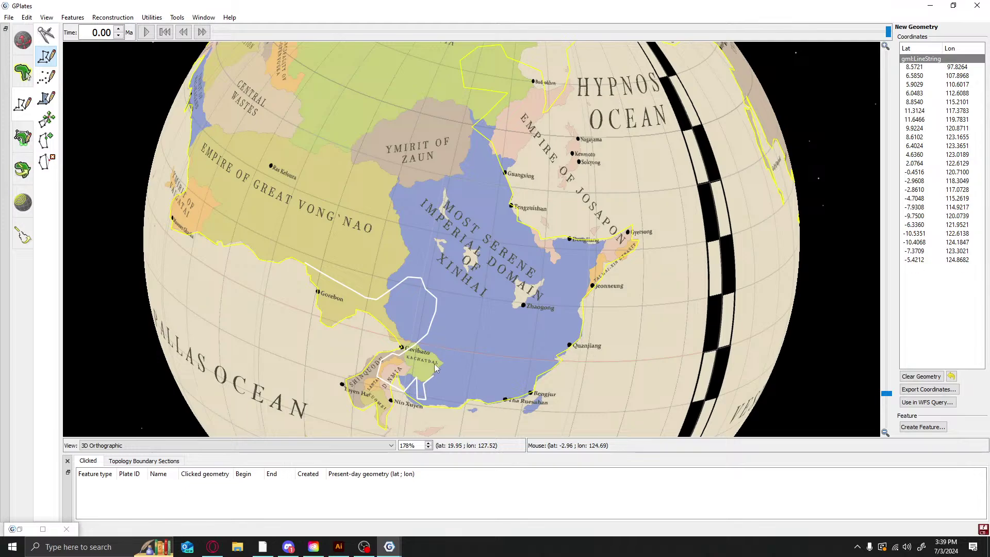
pyautogui.click(432, 365)
pyautogui.click(442, 354)
pyautogui.click(448, 354)
# Extend the polyline east through southern Xinhai and up toward Zhaogong, reaching about lat 4.8, lon 137.2
pyautogui.click(450, 367)
pyautogui.click(459, 369)
pyautogui.click(486, 367)
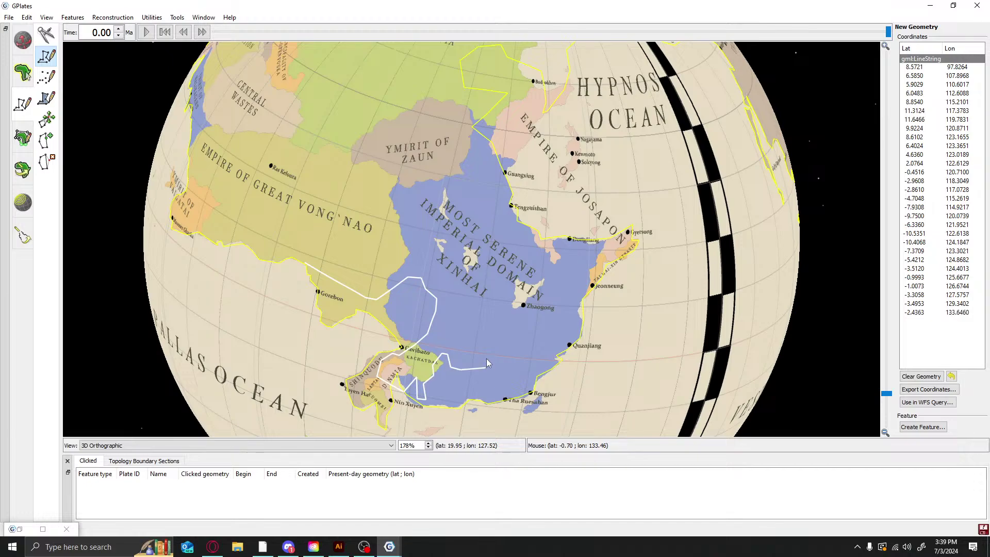
pyautogui.click(487, 358)
pyautogui.click(502, 344)
pyautogui.click(512, 331)
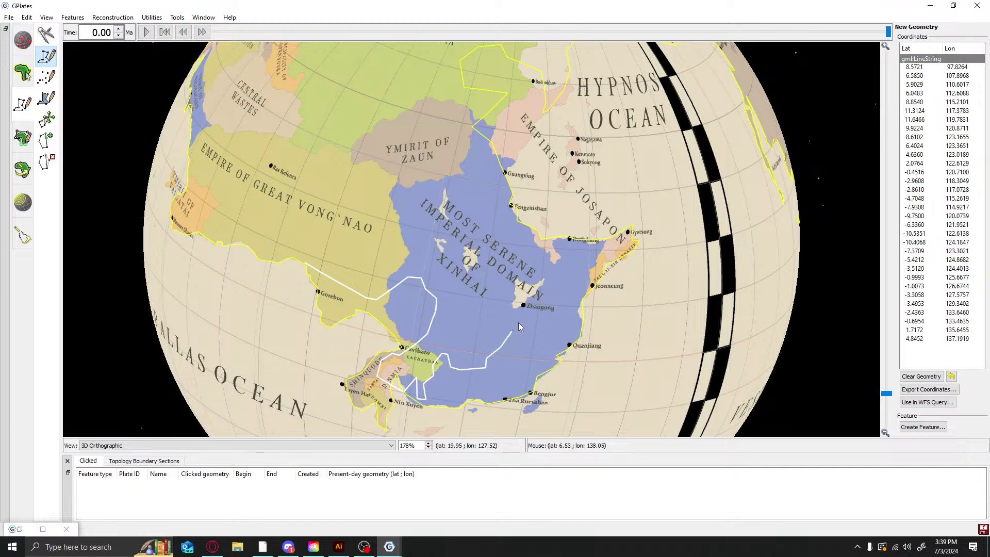
# Continue the polyline past Zhaogong and northeast across eastern Xinhai to about lat 13.4, lon 146.3
pyautogui.click(513, 313)
pyautogui.hotkey('ctrl', 'z')
pyautogui.click(513, 316)
pyautogui.click(526, 308)
pyautogui.click(556, 290)
pyautogui.click(568, 286)
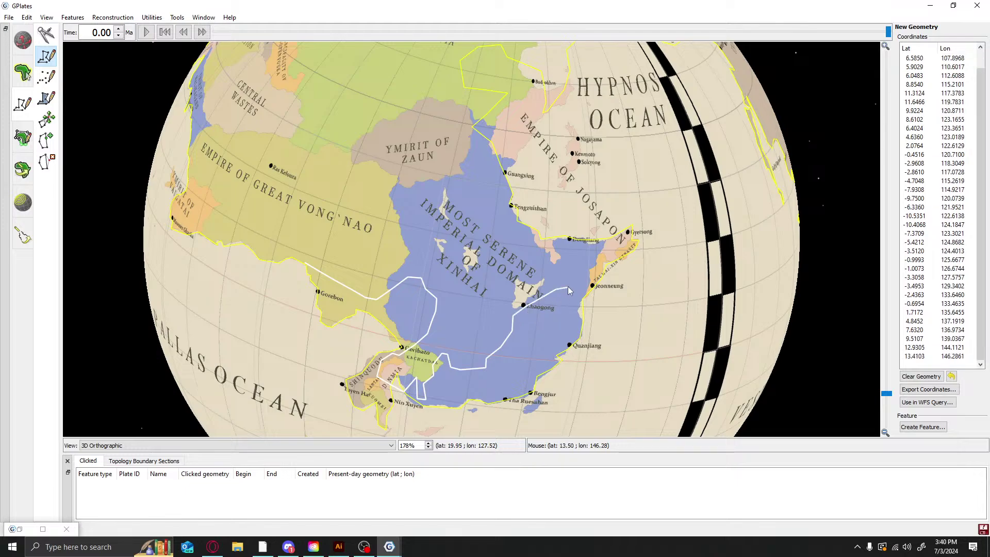
# Run the polyline north to the coast at about lat 23.2, lon 152.4, and back west to about lat 22.7, lon 145.0
pyautogui.click(568, 271)
pyautogui.click(562, 255)
pyautogui.hotkey('ctrl', 'z')
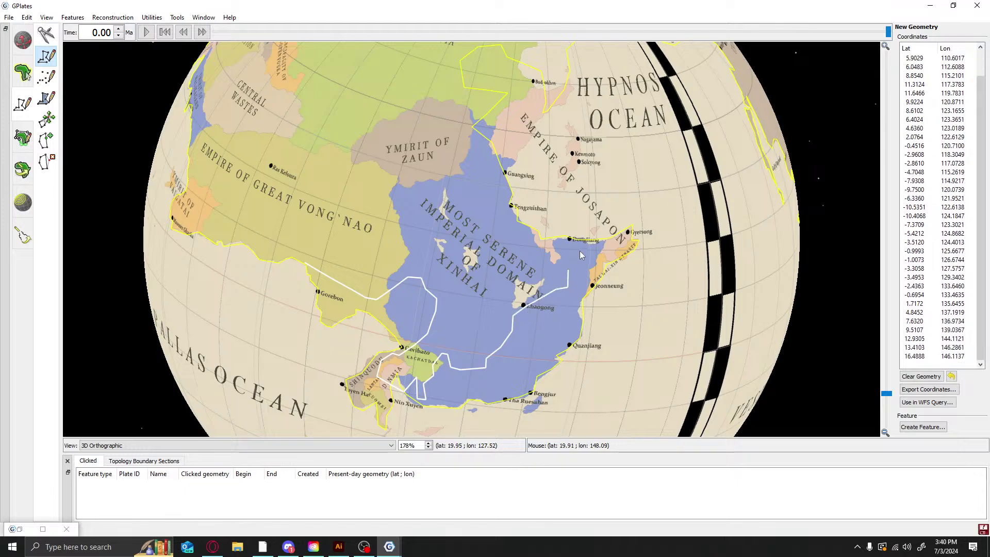
pyautogui.click(582, 253)
pyautogui.click(593, 246)
pyautogui.click(597, 243)
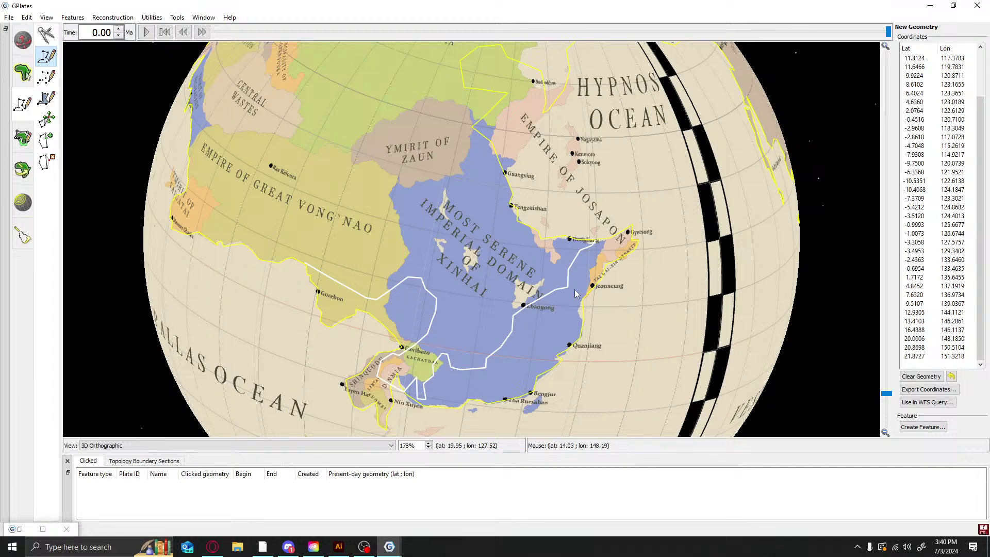
pyautogui.click(603, 235)
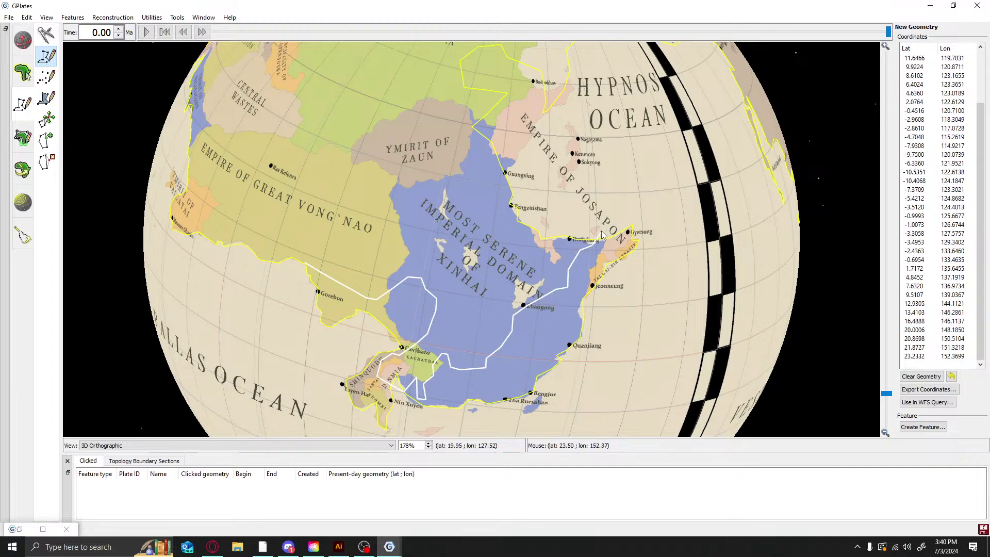
pyautogui.click(584, 241)
pyautogui.click(582, 243)
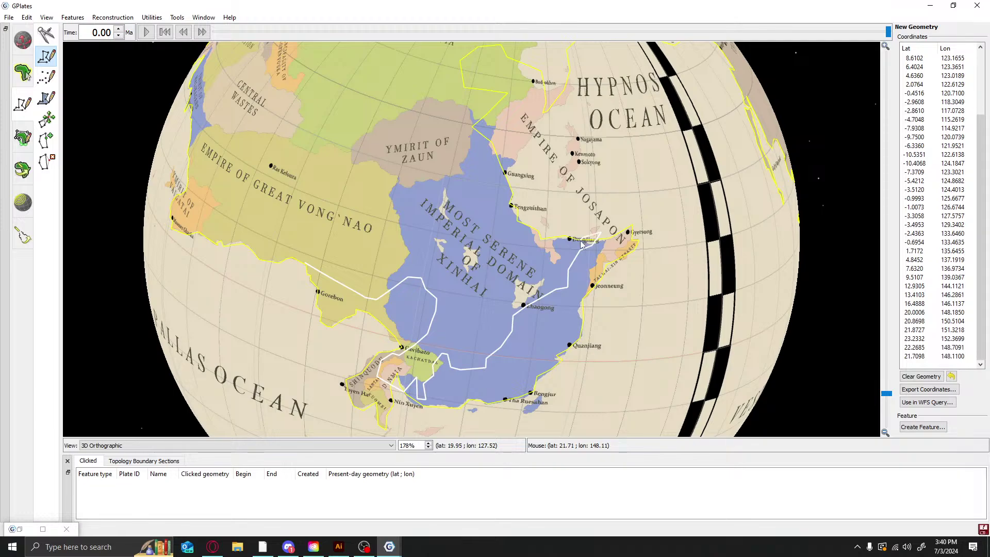
pyautogui.click(566, 238)
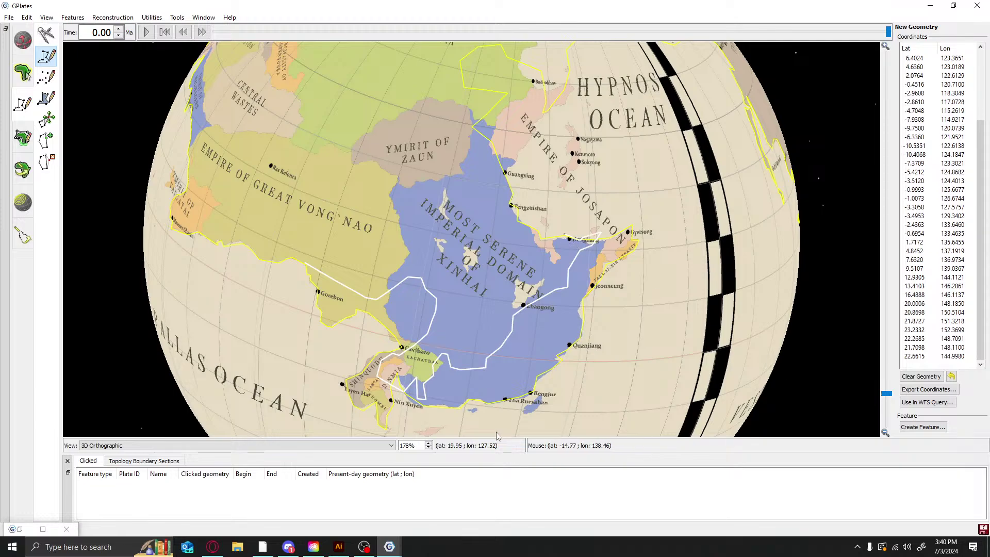
# Create a feature from the traced polyline as Unclassified / miscellaneous geometry with plate ID 0
pyautogui.click(928, 429)
pyautogui.click(439, 439)
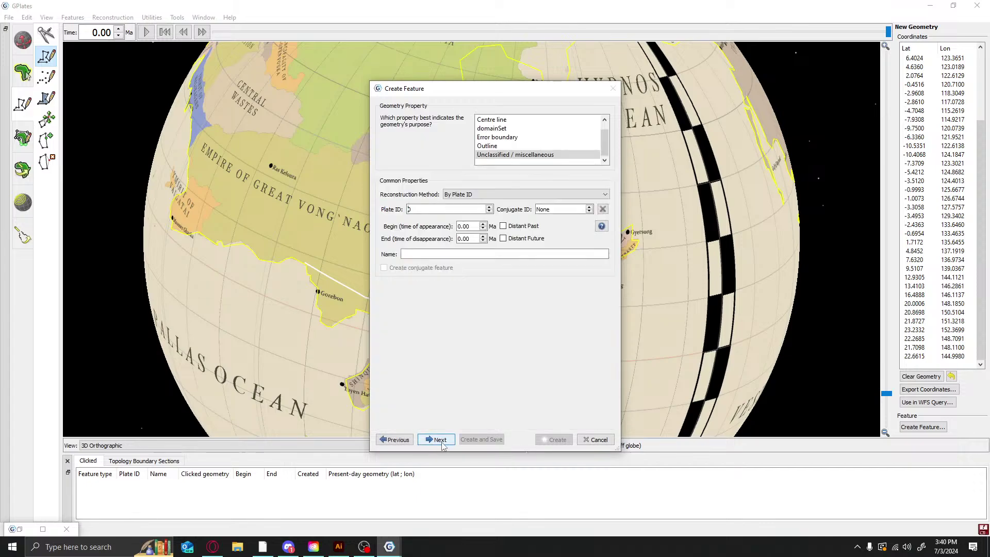
pyautogui.click(441, 442)
pyautogui.click(553, 439)
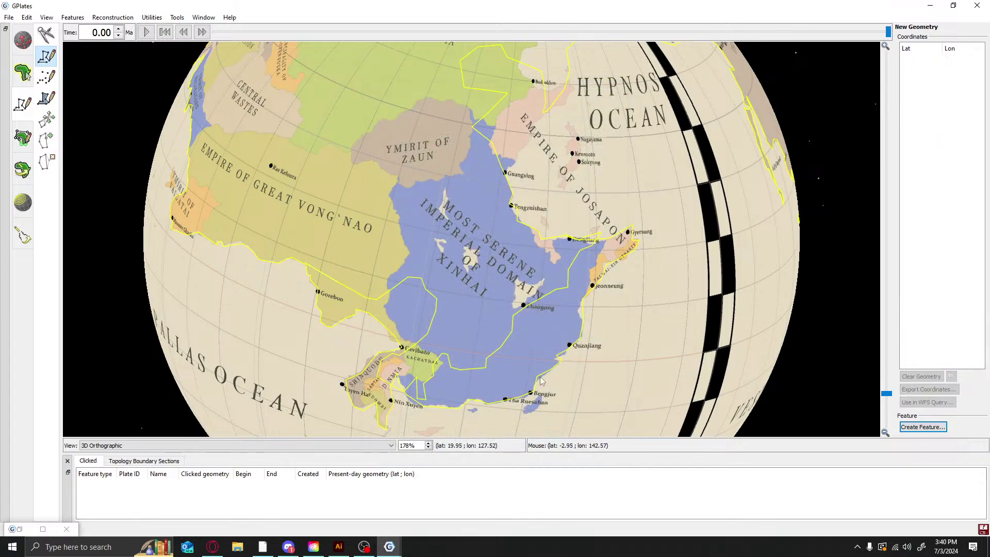
# Draw a line across Xinhai's southeastern coast from about lat 5.8, lon 142.9 to lat -7.6, lon 152.7, and create it as a feature
pyautogui.click(547, 337)
pyautogui.click(585, 401)
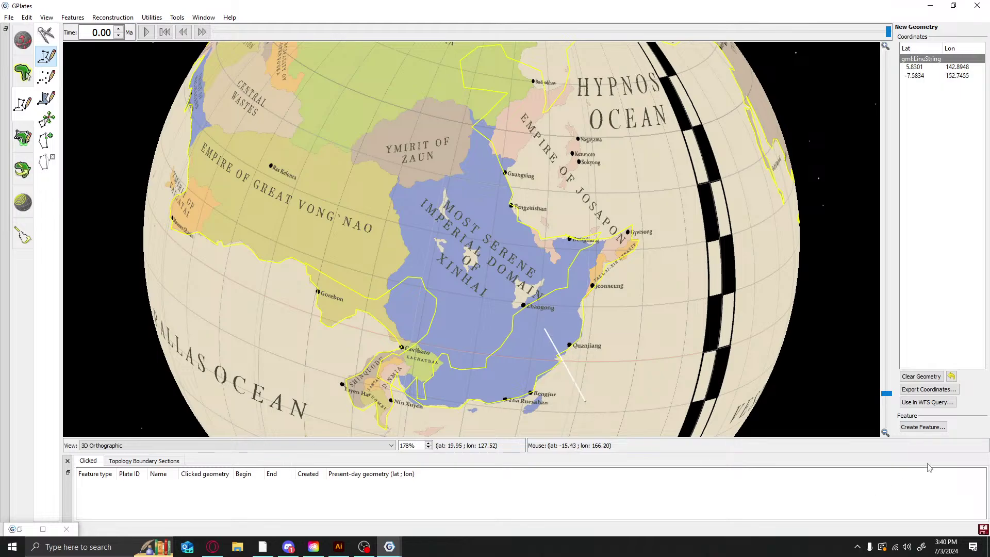
pyautogui.click(922, 427)
pyautogui.click(437, 439)
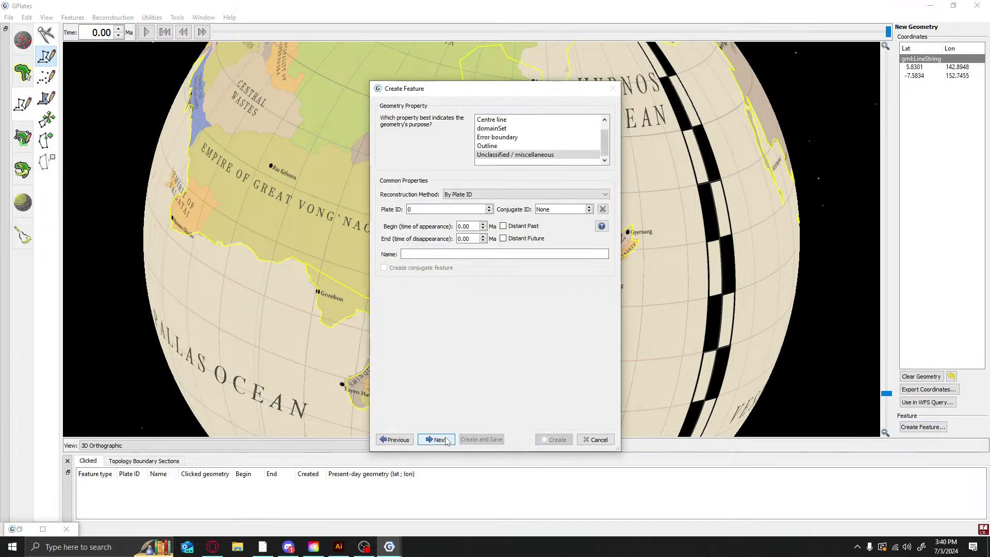
pyautogui.click(446, 440)
pyautogui.click(555, 439)
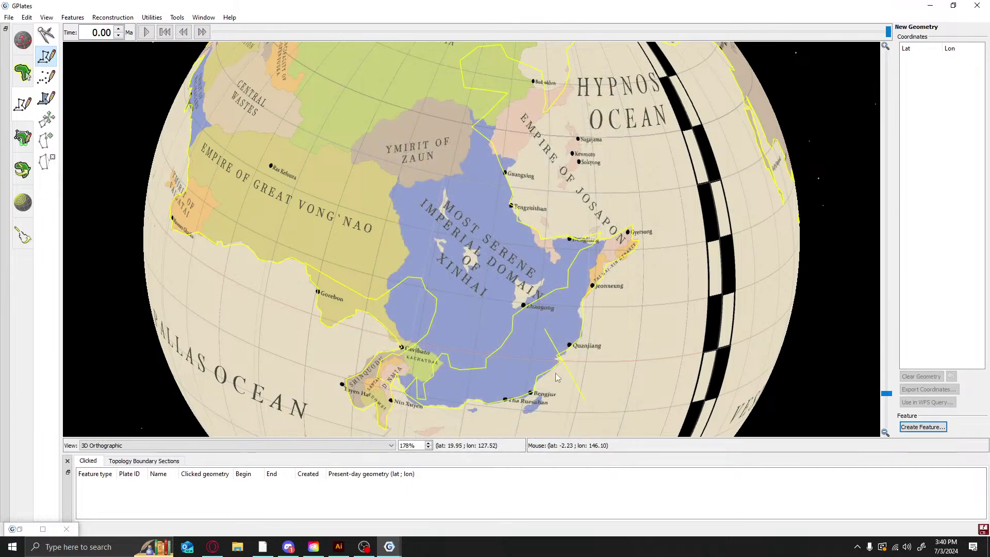
# Draw a crossing line from about lat -4.1, lon 138.2 to lat 2.7, lon 153.5, and create it as a feature in 3.gpml
pyautogui.click(511, 383)
pyautogui.click(599, 348)
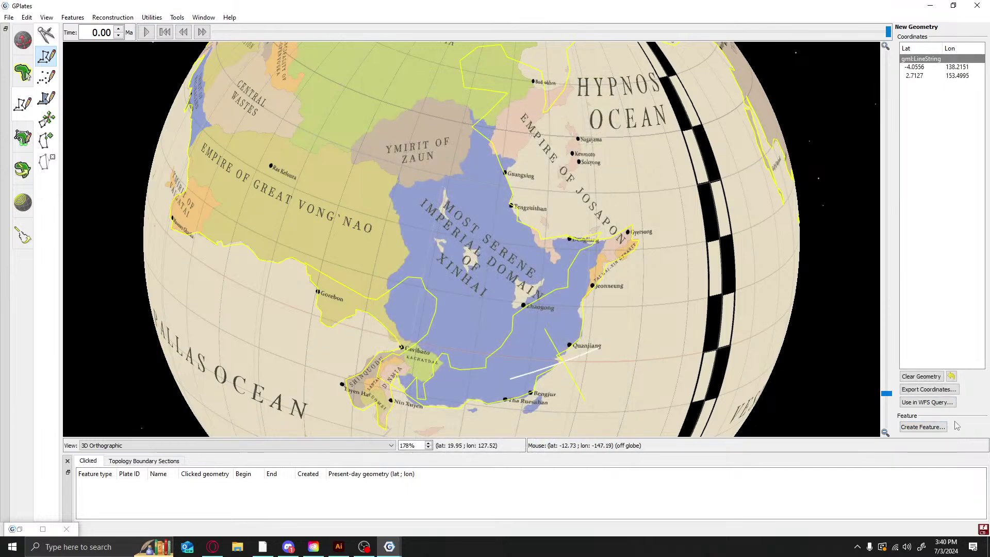
pyautogui.click(923, 427)
pyautogui.click(447, 439)
pyautogui.click(446, 440)
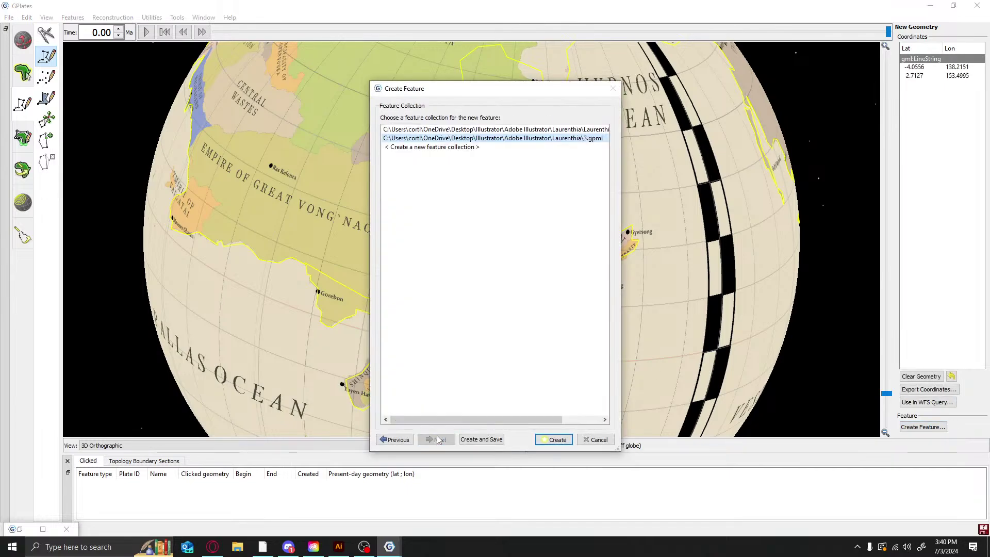
pyautogui.click(555, 440)
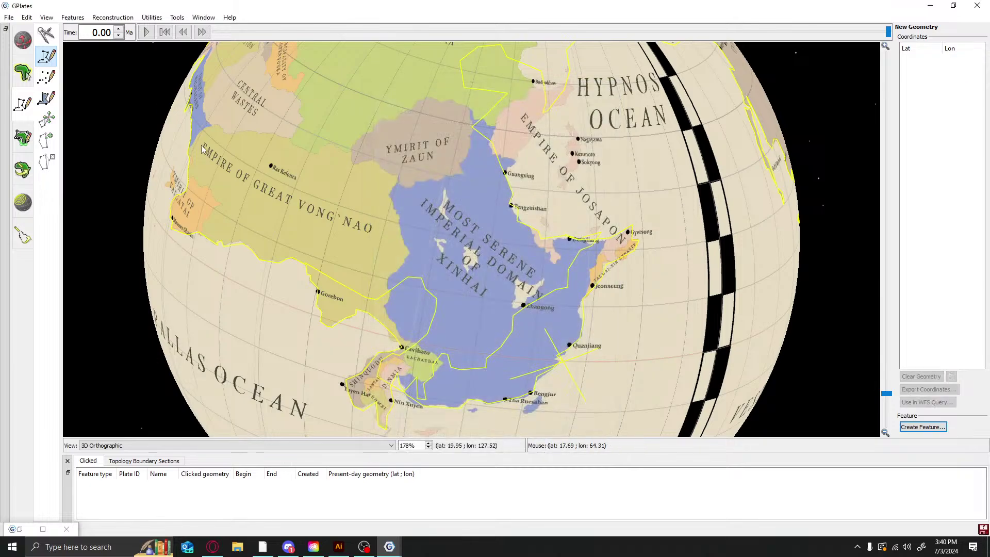
# Examine the traced lines across southern Xinhai and the neighbouring southern peninsula at closer range
pyautogui.click(23, 39)
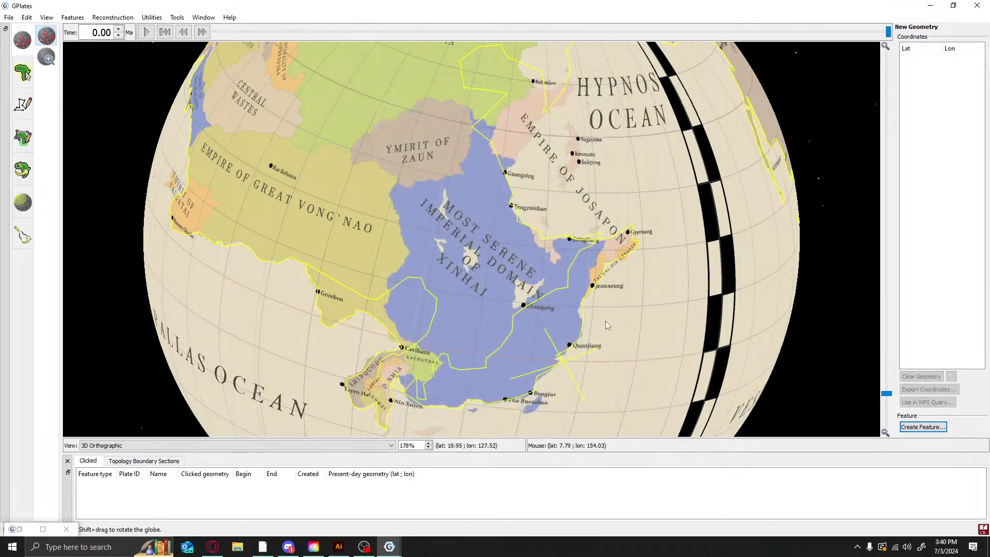
pyautogui.moveTo(606, 321); pyautogui.dragTo(512, 266)
pyautogui.scroll(1, 553, 290)
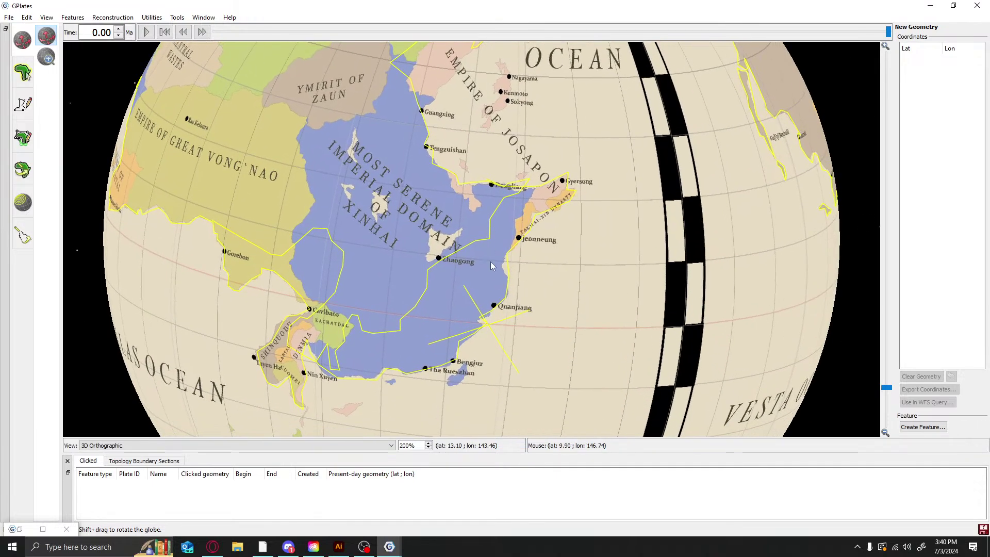
pyautogui.scroll(-2, 366, 338)
pyautogui.moveTo(370, 353); pyautogui.dragTo(397, 323)
pyautogui.scroll(2, 401, 319)
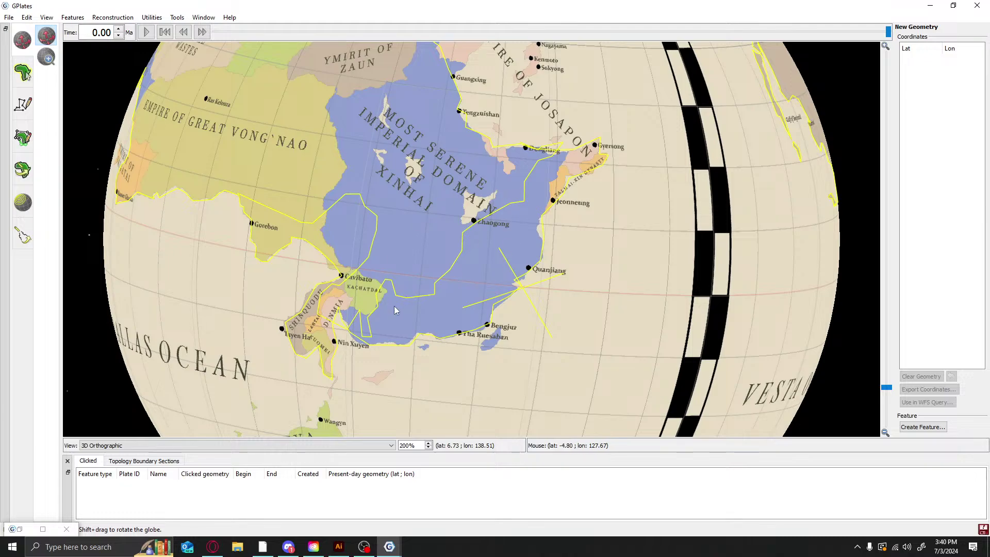
pyautogui.scroll(5, 390, 278)
pyautogui.scroll(-2, 262, 364)
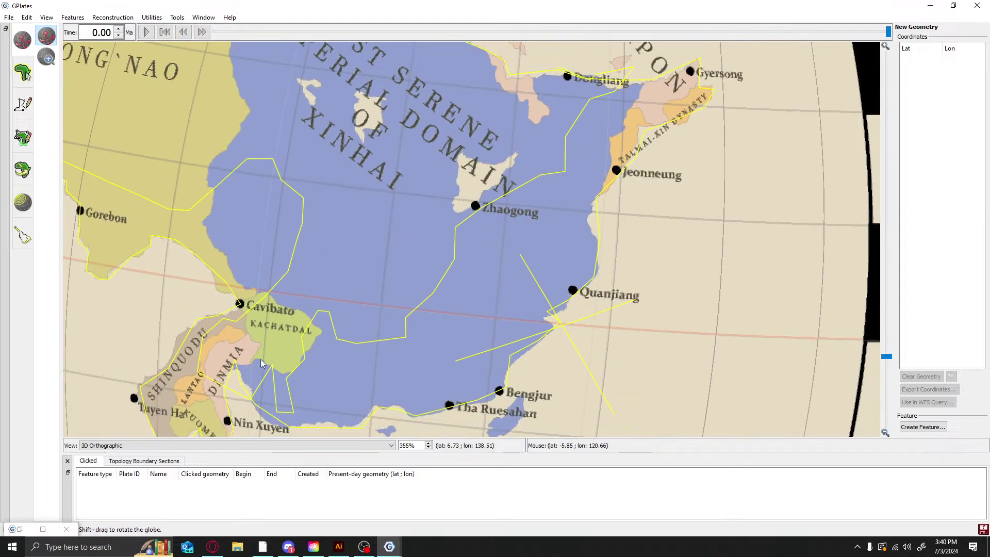
# Start a new polyline in the southern peninsula at about lat -10.0, lon 113.2, running northeast across Xinhai to about lat 25.4, lon 155.3
pyautogui.click(22, 106)
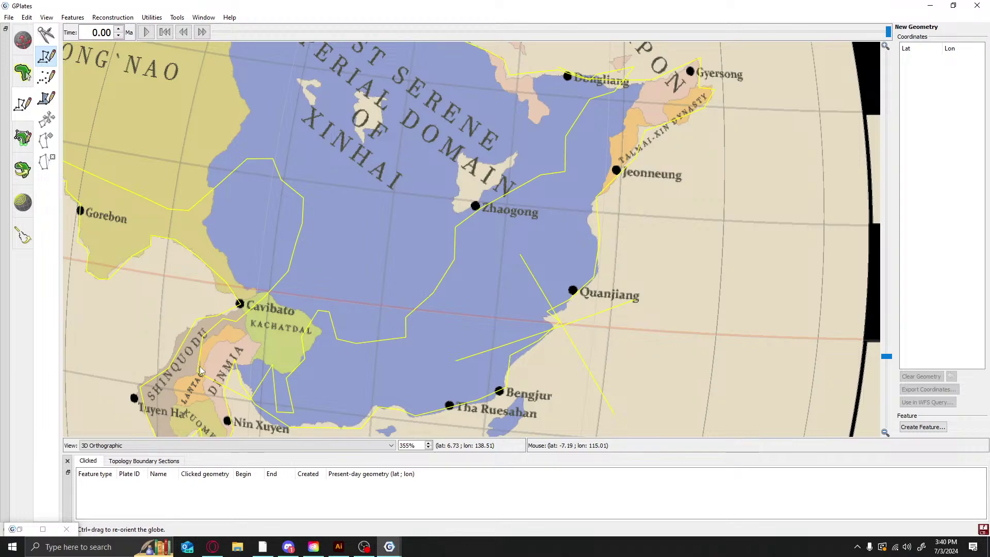
pyautogui.click(180, 396)
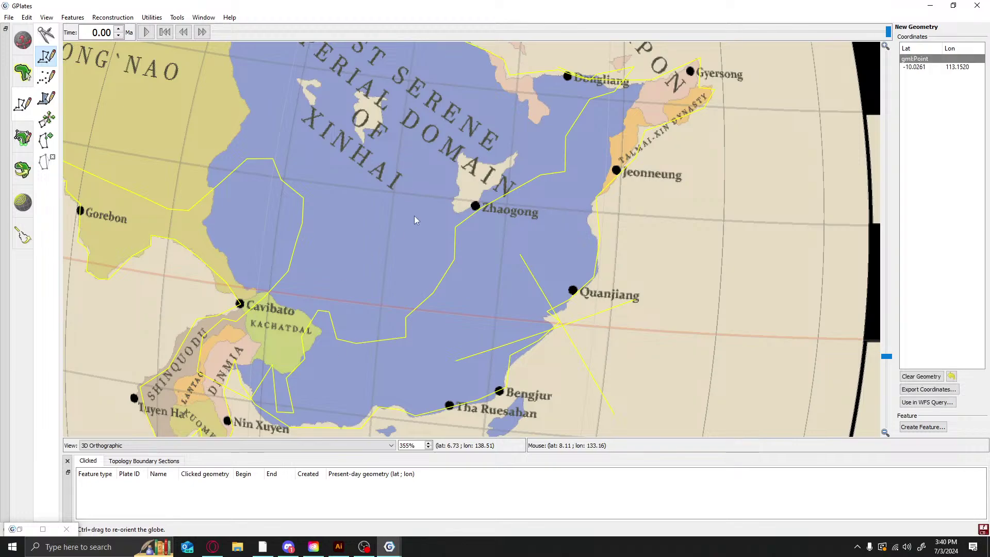
pyautogui.click(378, 218)
pyautogui.click(469, 171)
pyautogui.click(547, 110)
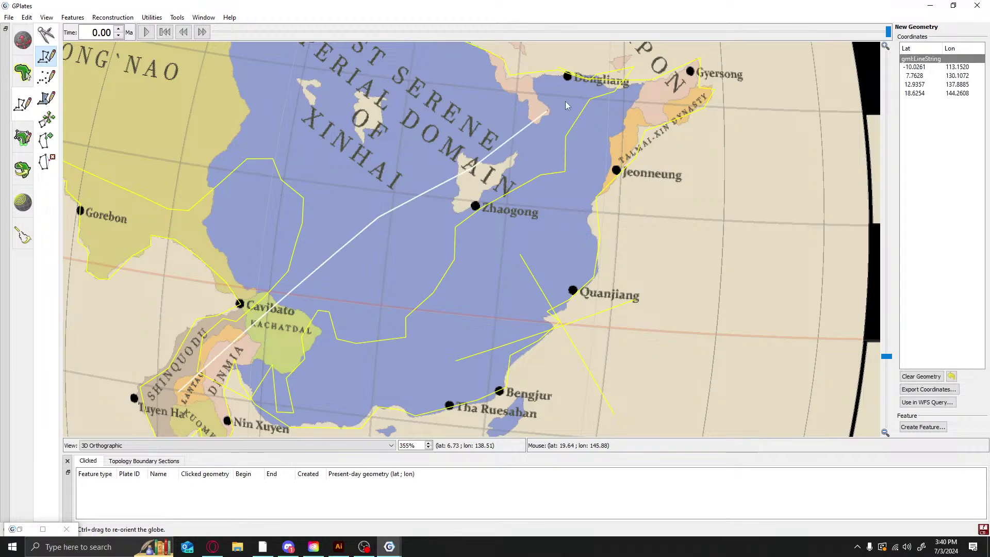
pyautogui.click(613, 85)
pyautogui.click(663, 45)
pyautogui.scroll(-4, 517, 334)
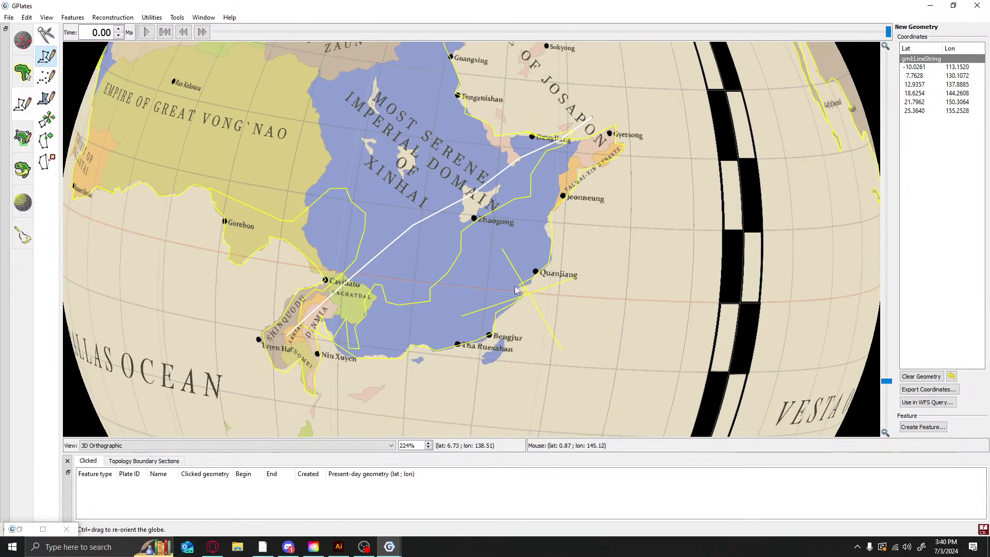
pyautogui.scroll(1, 511, 292)
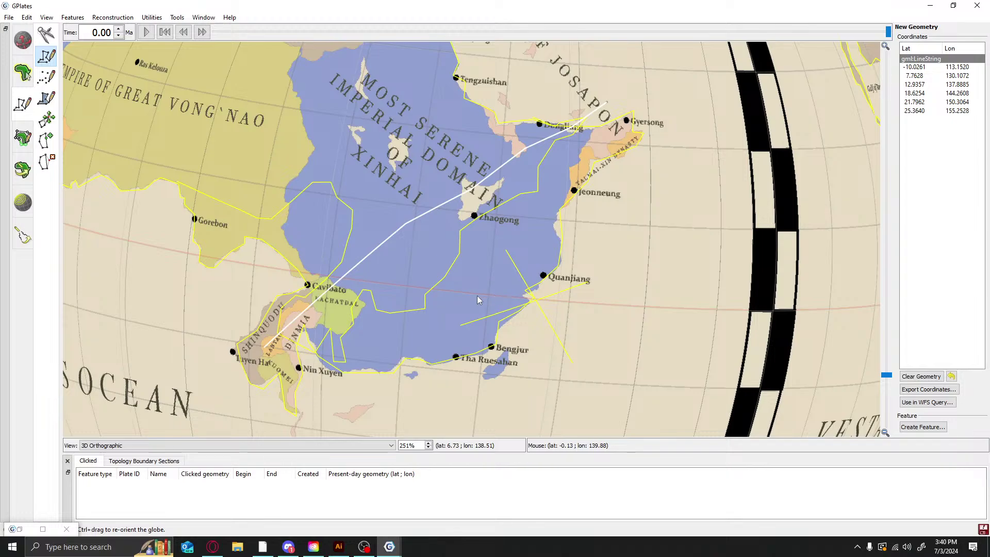
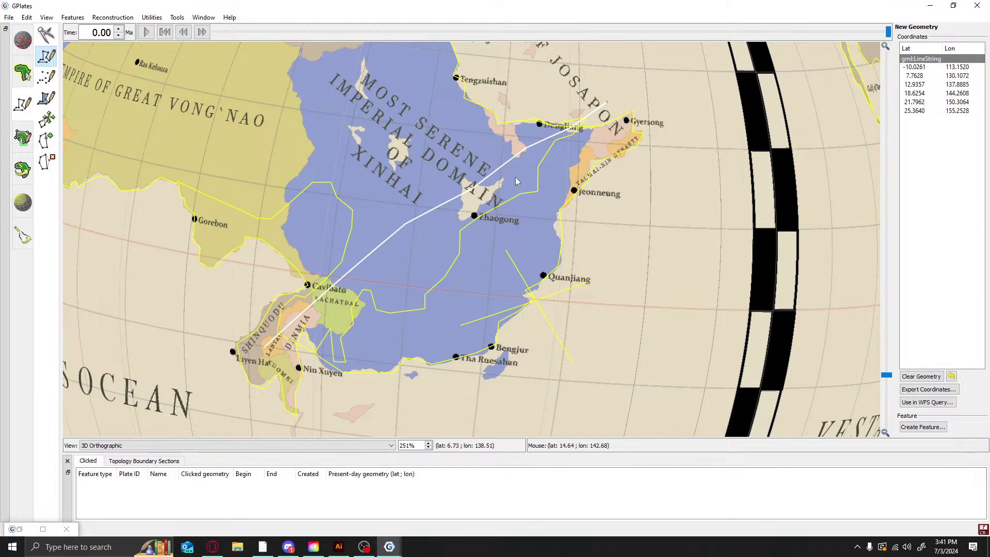
# Extend the polyline north through the Hypnos Ocean, east of Sokyong and Nagayama, to about lat 44.0, lon 159.4
pyautogui.click(23, 39)
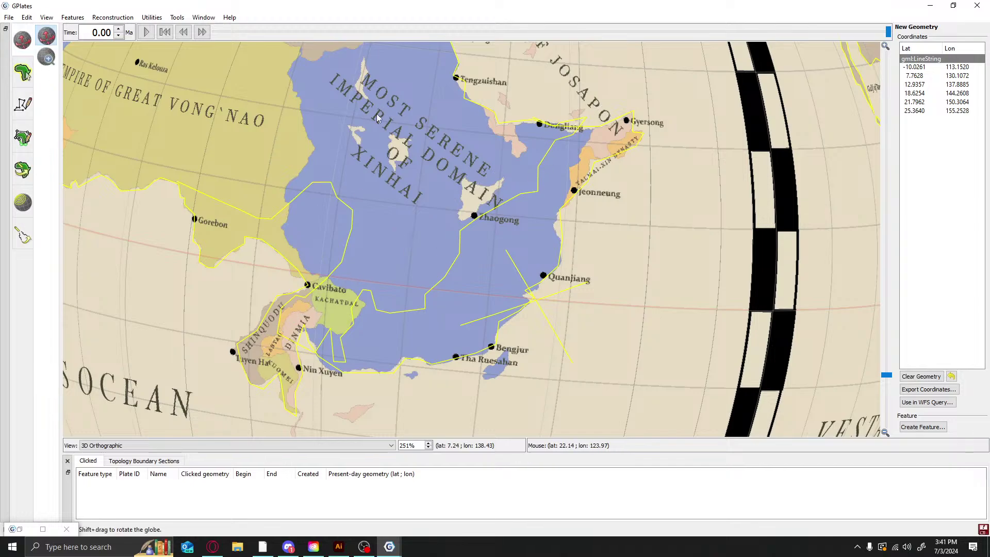
pyautogui.moveTo(368, 96); pyautogui.dragTo(380, 342)
pyautogui.click(23, 105)
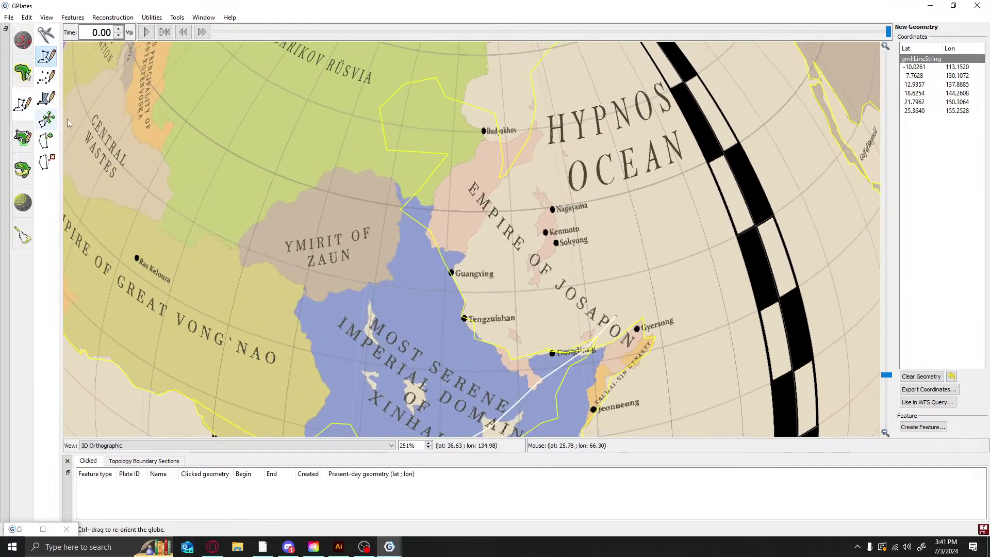
pyautogui.click(623, 305)
pyautogui.click(629, 256)
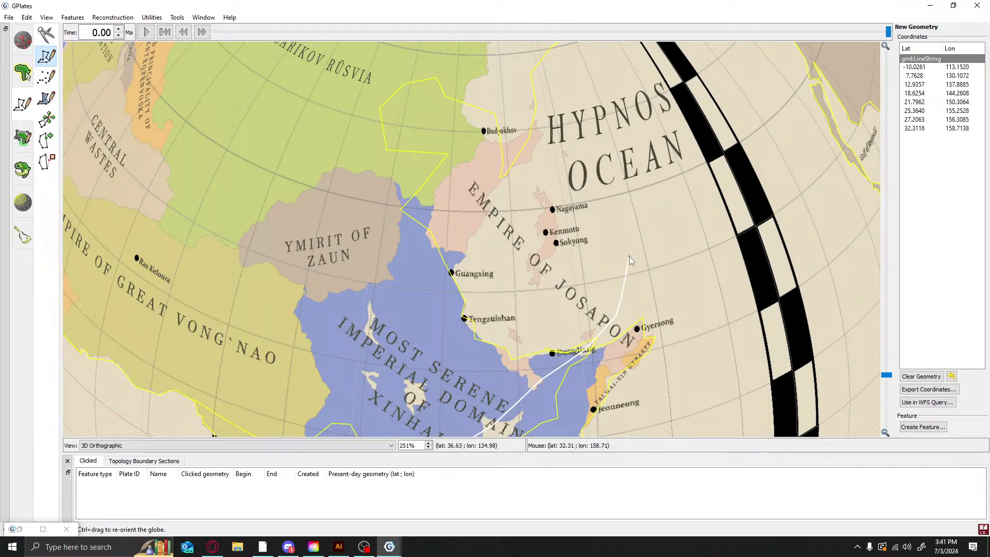
pyautogui.click(619, 201)
pyautogui.click(611, 167)
# Curve the polyline northwest through the Hypnos Ocean to about lat 60.6, lon 150.7
pyautogui.click(578, 131)
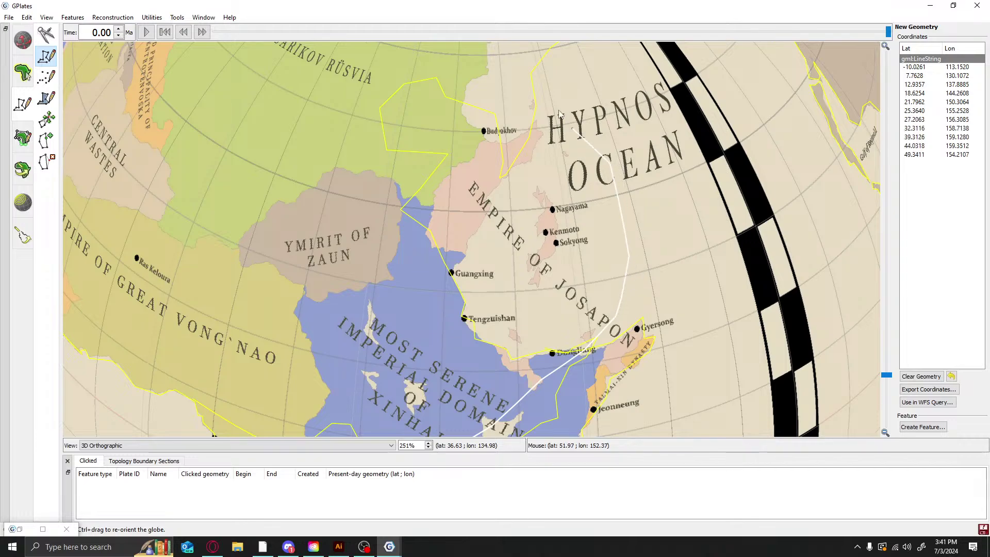
pyautogui.click(561, 113)
pyautogui.click(542, 81)
pyautogui.click(536, 48)
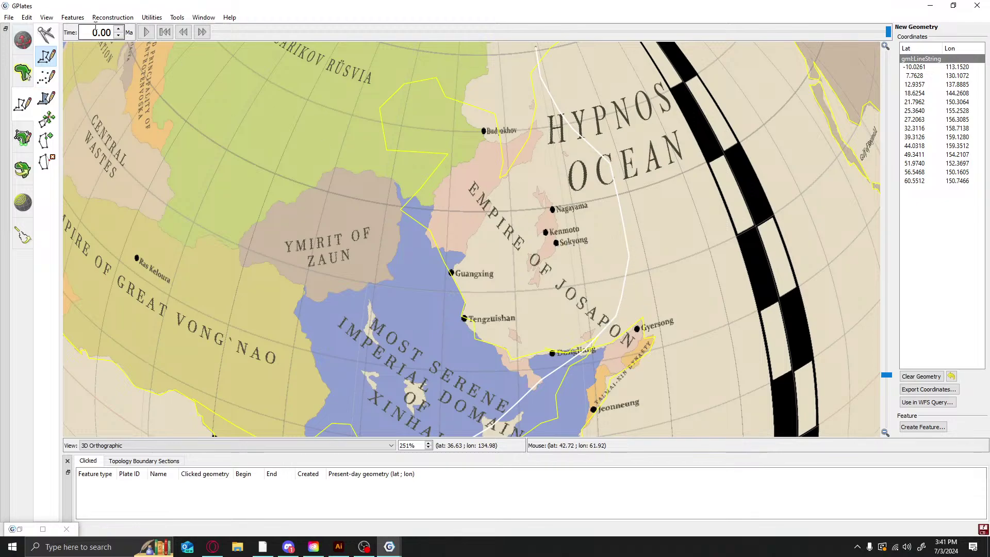
# Extend the polyline past Badukhov and north toward the polar wastes to about lat 68.2, lon 148.3
pyautogui.click(23, 39)
pyautogui.moveTo(457, 126); pyautogui.dragTo(421, 367)
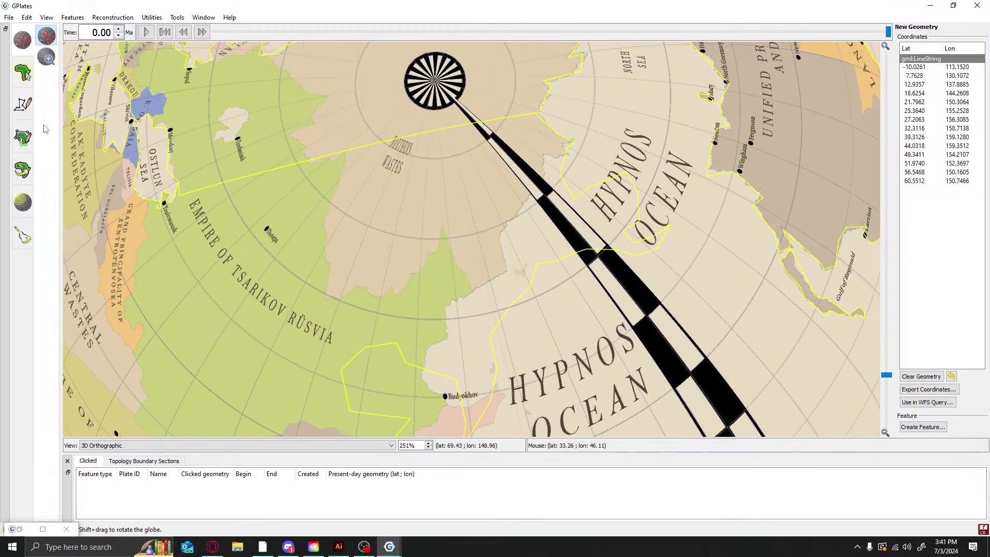
pyautogui.click(24, 106)
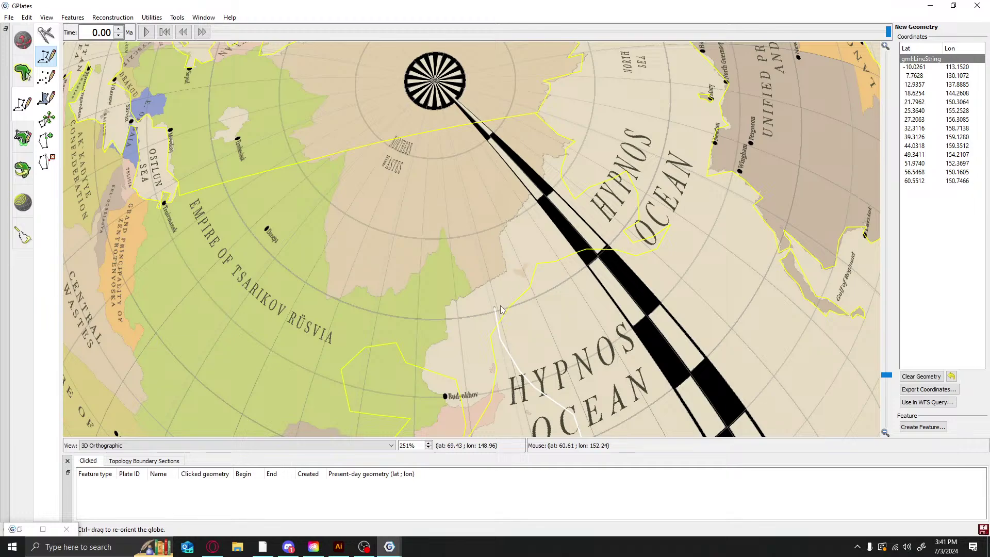
pyautogui.click(490, 428)
pyautogui.click(470, 379)
pyautogui.click(462, 325)
pyautogui.click(468, 293)
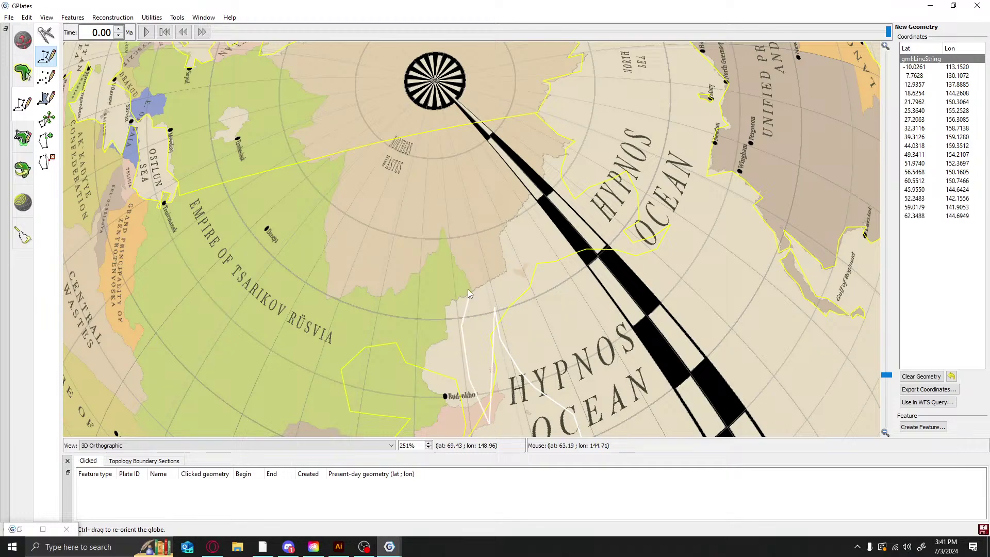
pyautogui.click(472, 250)
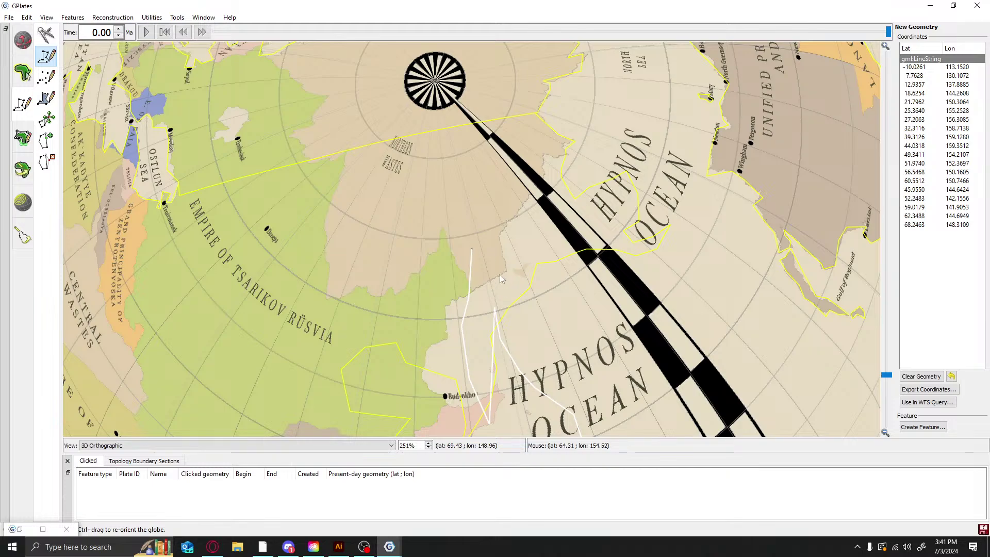
# Try to continue the polyline across the northern wastes to about lat 78.3, lon 173.8, and undo those points
pyautogui.click(492, 221)
pyautogui.click(468, 178)
pyautogui.click(491, 153)
pyautogui.click(516, 169)
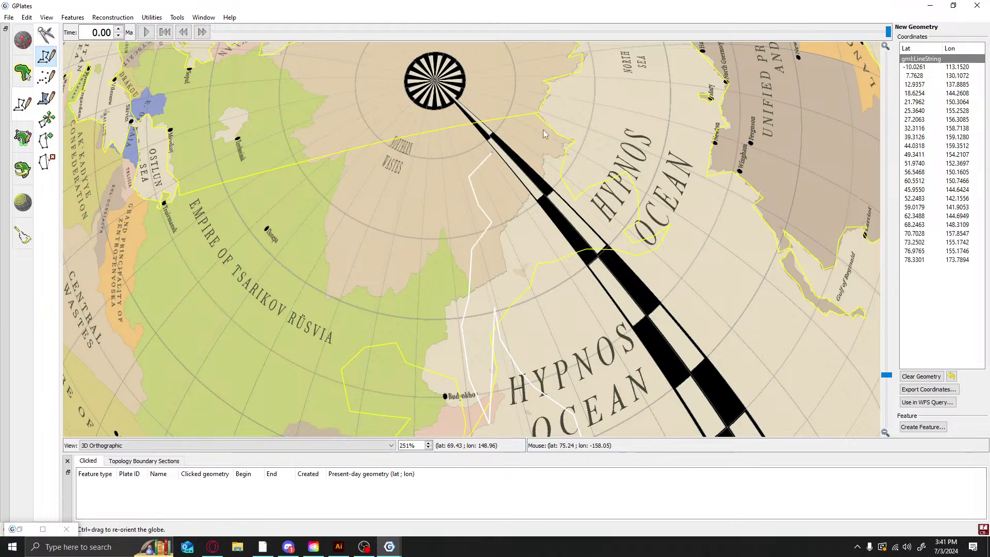
pyautogui.click(631, 88)
pyautogui.hotkey('ctrl', 'z')
pyautogui.hotkey('ctrl', 'z')
pyautogui.hotkey('ctrl', 'z')
pyautogui.hotkey('ctrl', 'z')
pyautogui.hotkey('ctrl', 'z')
# Undo all remaining points of the unfinished polyline running from the southern peninsula through the Hypnos Ocean
pyautogui.click(23, 41)
pyautogui.moveTo(717, 369); pyautogui.dragTo(686, 12)
pyautogui.scroll(-5, 563, 236)
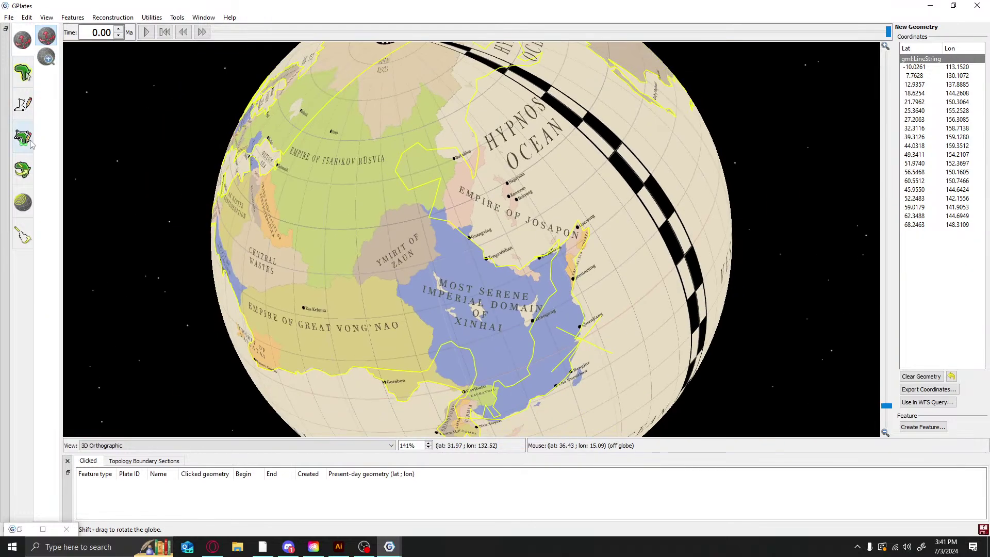
pyautogui.click(23, 104)
pyautogui.hotkey('ctrl', 'z')
pyautogui.hotkey('ctrl', 'z')
pyautogui.hotkey('ctrl', 'z')
pyautogui.hotkey('ctrl', 'z')
pyautogui.hotkey('ctrl', 'z')
pyautogui.hotkey('ctrl', 'z')
pyautogui.hotkey('ctrl', 'z')
pyautogui.hotkey('ctrl', 'z')
pyautogui.hotkey('ctrl', 'z')
pyautogui.hotkey('ctrl', 'z')
pyautogui.hotkey('ctrl', 'z')
pyautogui.hotkey('ctrl', 'z')
pyautogui.hotkey('ctrl', 'z')
pyautogui.hotkey('ctrl', 'z')
pyautogui.hotkey('ctrl', 'z')
pyautogui.hotkey('ctrl', 'z')
pyautogui.hotkey('ctrl', 'z')
pyautogui.hotkey('ctrl', 'z')
pyautogui.hotkey('ctrl', 'z')
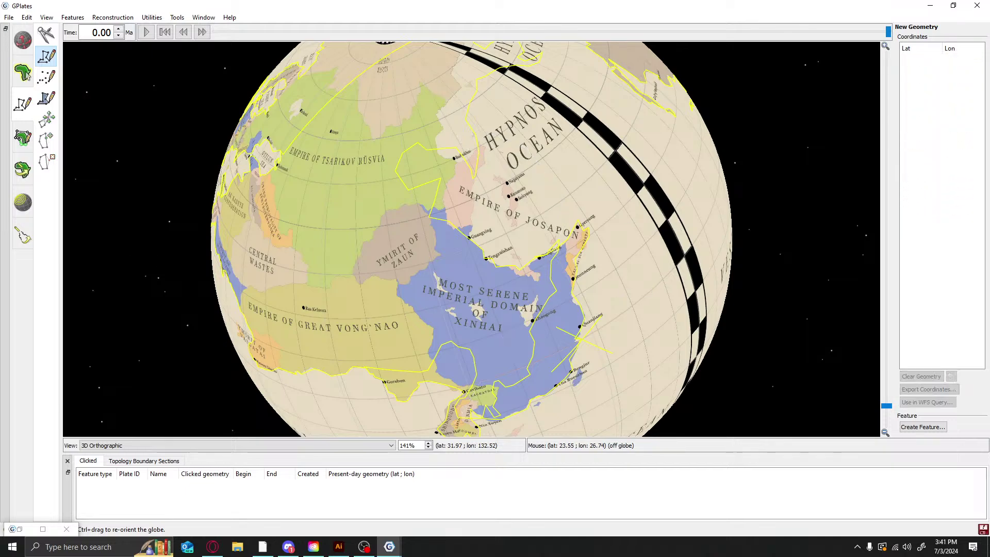
# Trace the small green island north of Romaingarden in the Lusitan Sea with a six-point polyline around lat 38 to 39.5, lon 32 to 34
pyautogui.click(23, 40)
pyautogui.moveTo(590, 335); pyautogui.dragTo(595, 226)
pyautogui.moveTo(703, 287); pyautogui.dragTo(468, 443)
pyautogui.scroll(-3, 544, 332)
pyautogui.moveTo(443, 315); pyautogui.dragTo(547, 332)
pyautogui.moveTo(246, 247); pyautogui.dragTo(480, 248)
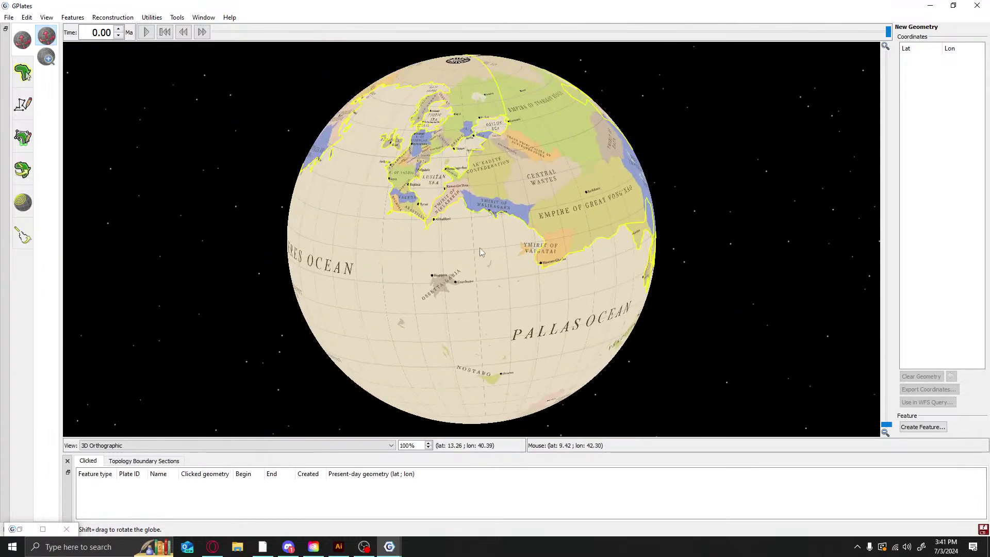
pyautogui.scroll(9, 480, 251)
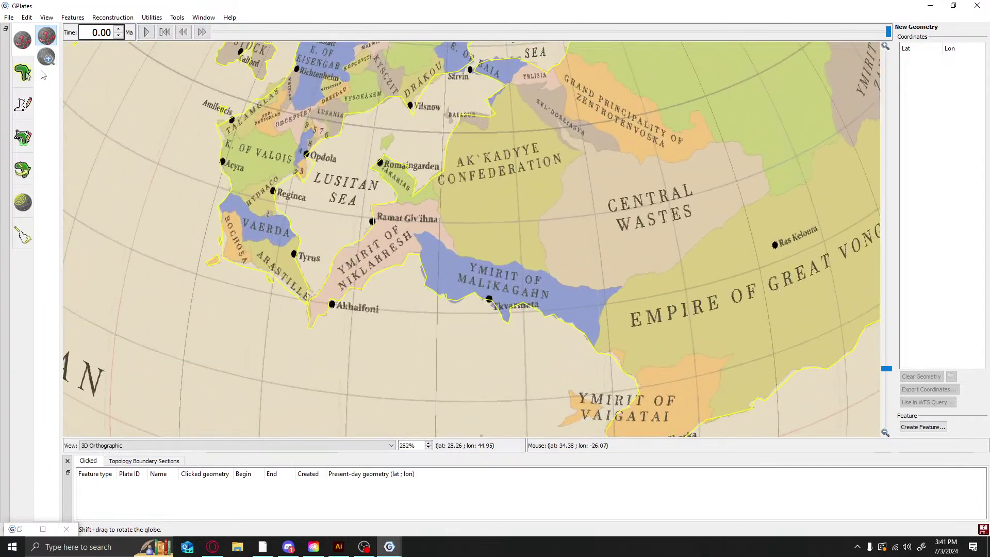
pyautogui.click(23, 104)
pyautogui.scroll(4, 404, 158)
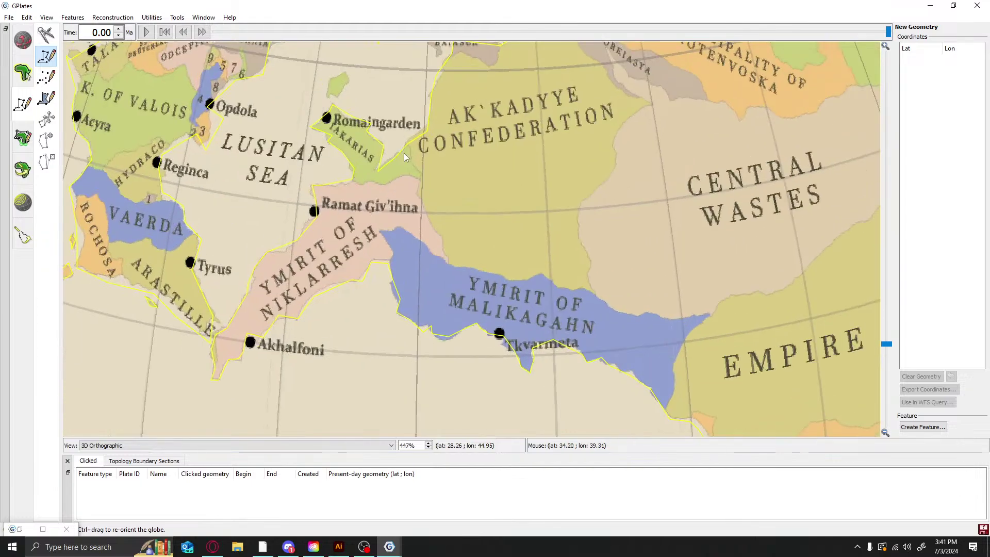
pyautogui.click(328, 98)
pyautogui.click(328, 76)
pyautogui.click(348, 76)
pyautogui.click(351, 83)
pyautogui.click(337, 93)
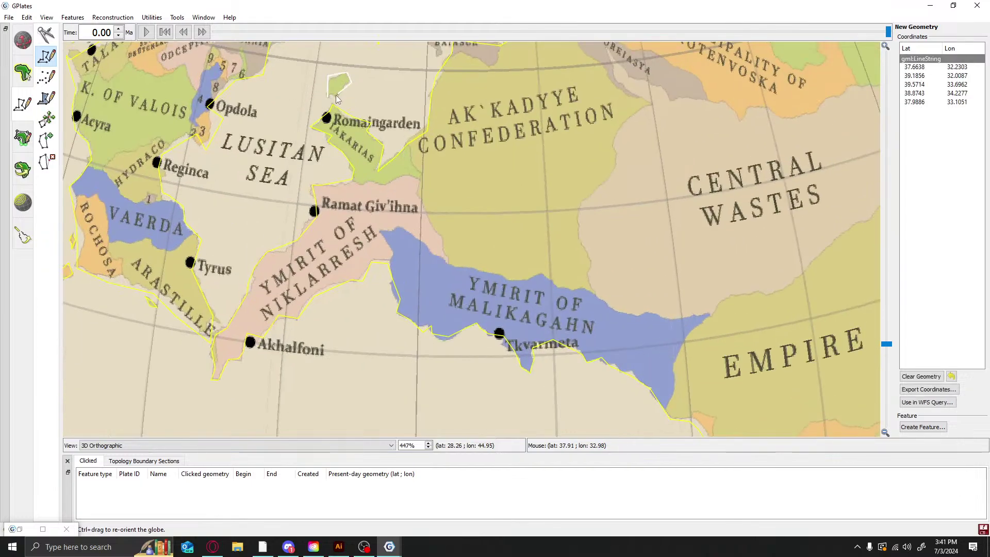
pyautogui.click(328, 96)
# Create an UnclassifiedFeature from the island outline in the 3.gpml feature collection
pyautogui.click(922, 427)
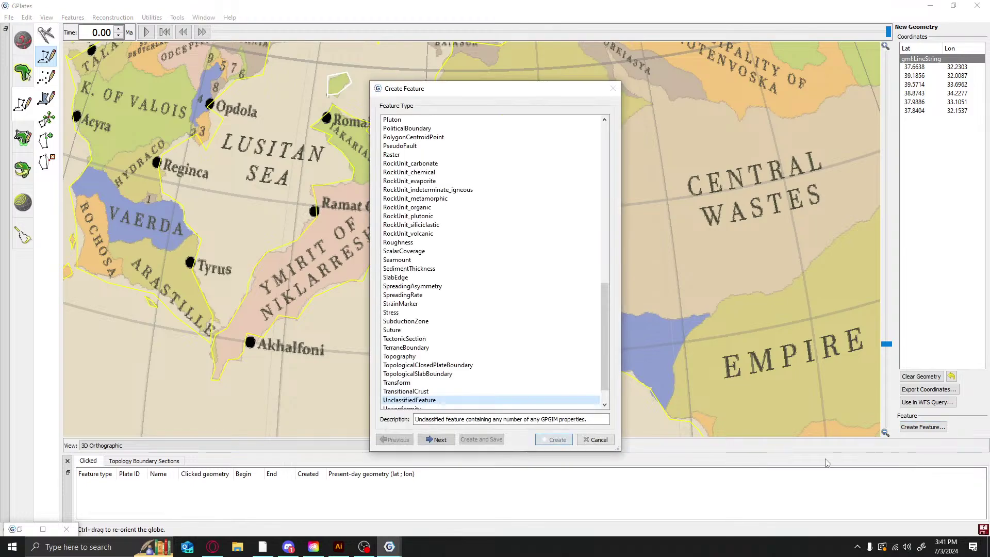
pyautogui.click(436, 439)
pyautogui.click(434, 443)
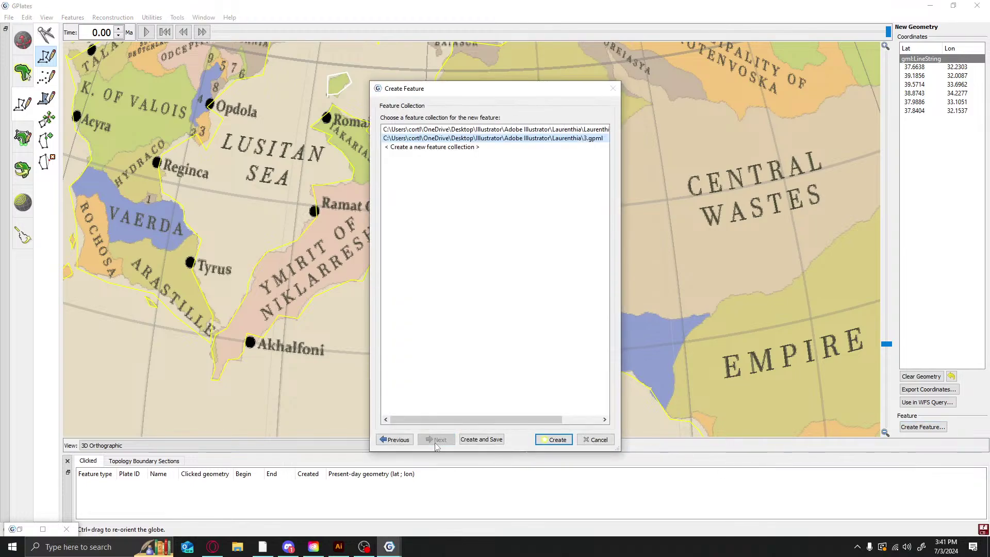
pyautogui.click(552, 439)
# Trace the small island east of Vilsnow with a six-point polyline starting at about lat 43.0, lon 41.3
pyautogui.click(29, 79)
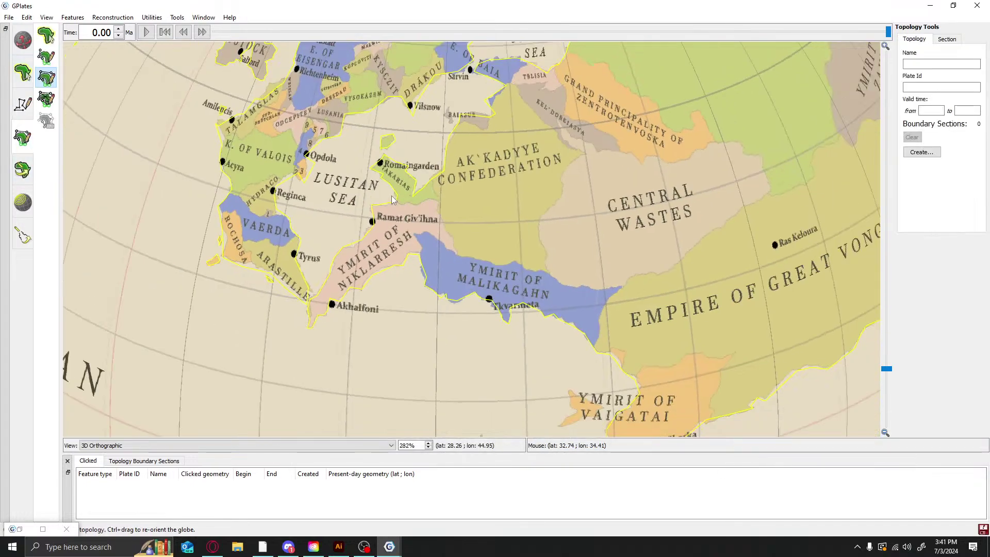
pyautogui.scroll(-3, 497, 136)
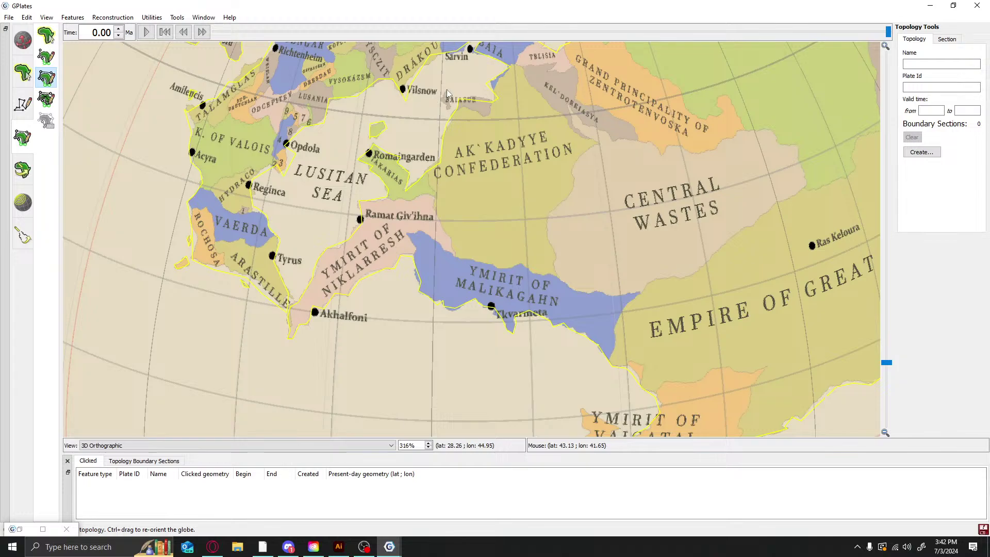
pyautogui.click(22, 104)
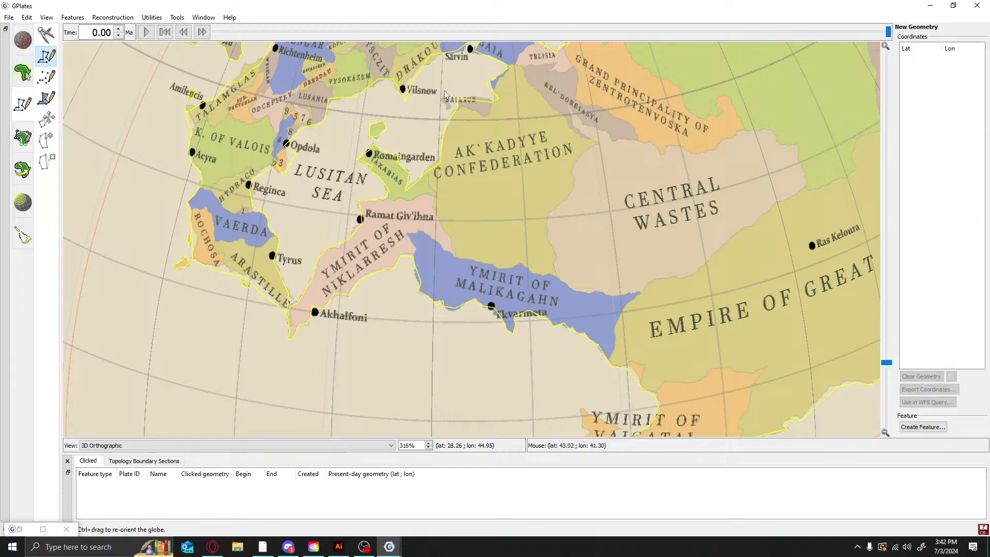
pyautogui.click(445, 95)
pyautogui.click(439, 97)
pyautogui.click(444, 108)
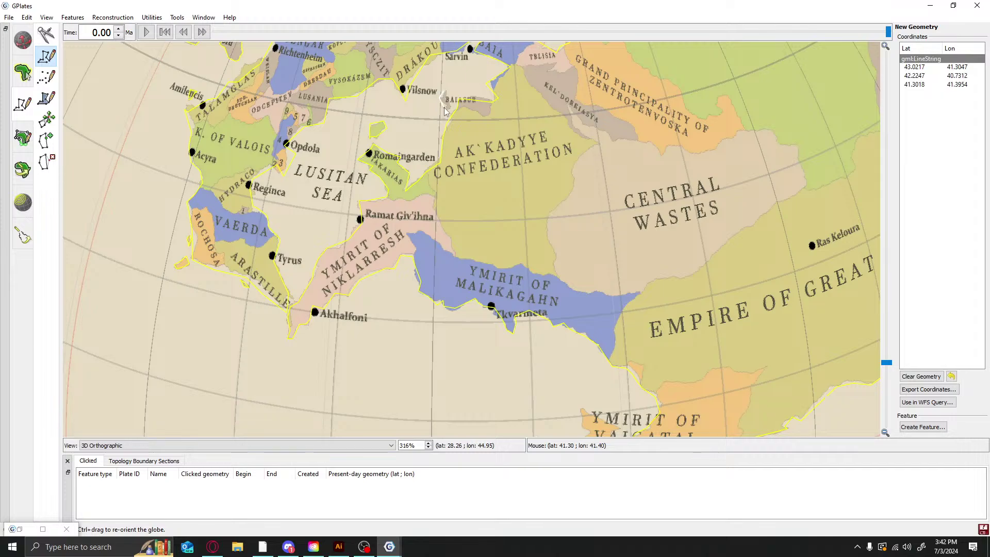
pyautogui.click(453, 110)
pyautogui.click(447, 100)
pyautogui.click(449, 94)
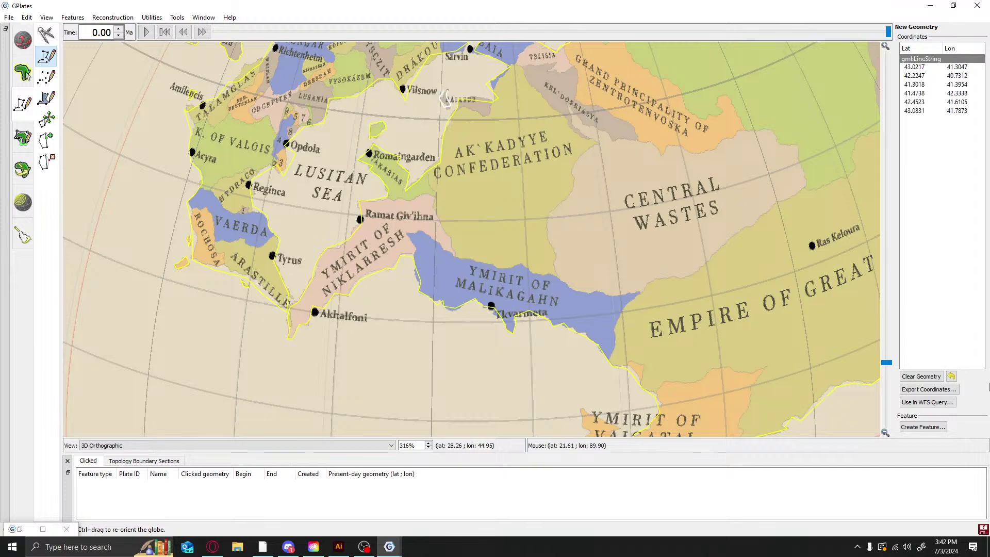
# Create and save the outline of the island east of Vilsnow as an UnclassifiedFeature
pyautogui.click(923, 427)
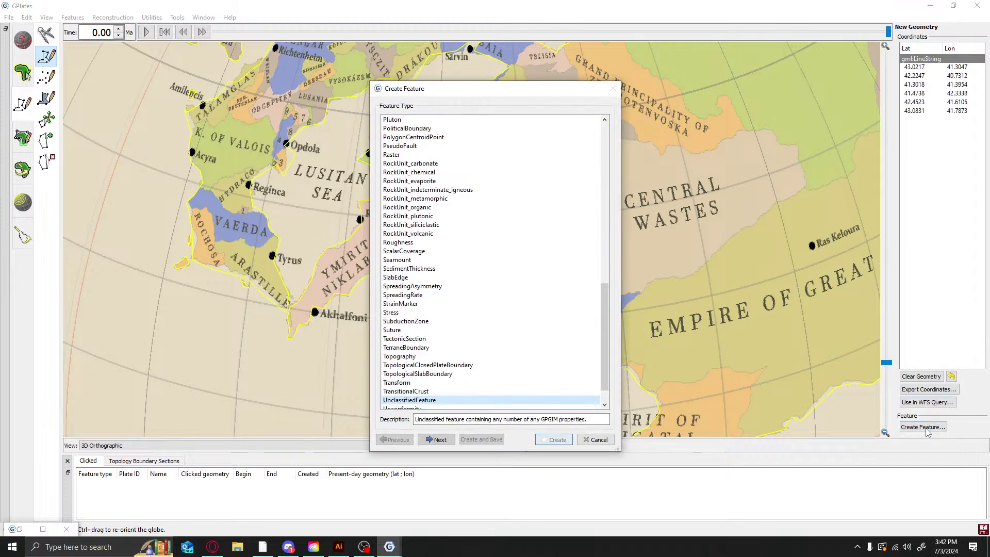
pyautogui.click(439, 439)
pyautogui.click(439, 439)
pyautogui.click(480, 439)
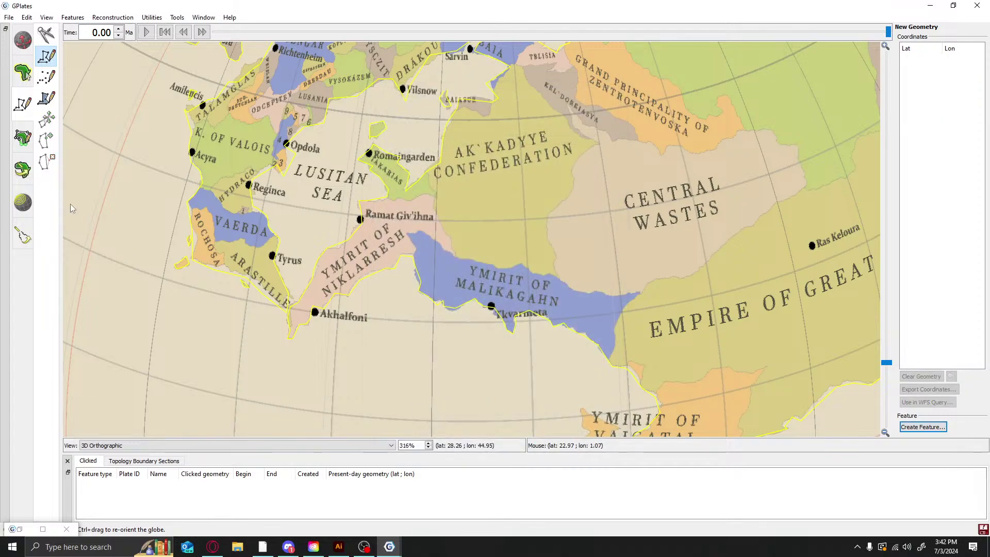
# Examine the coasts and islands around Vaigatai, Ossetta-Garia and the Pallas Ocean
pyautogui.click(32, 52)
pyautogui.scroll(-4, 611, 311)
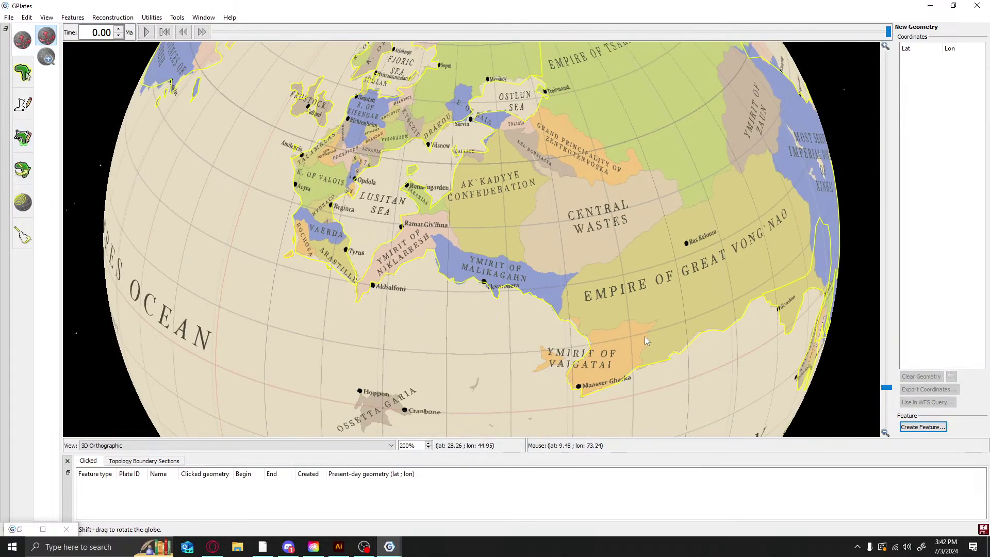
pyautogui.moveTo(645, 336); pyautogui.dragTo(312, 214)
pyautogui.scroll(3, 192, 256)
pyautogui.scroll(-5, 289, 215)
pyautogui.scroll(-3, 364, 219)
pyautogui.moveTo(378, 269); pyautogui.dragTo(385, 297)
pyautogui.moveTo(511, 244)
pyautogui.mouseDown()
pyautogui.moveTo(394, 302)
pyautogui.moveTo(506, 235)
pyautogui.mouseUp()
pyautogui.scroll(1, 507, 240)
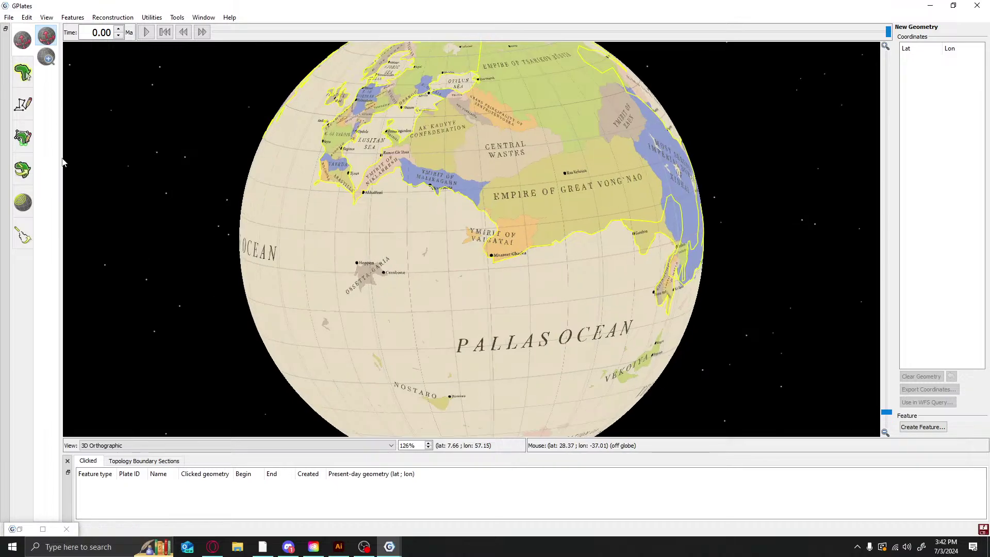
# Start a new polyline in the Ymirit of Vaigatai at about lat 8.8, lon 67.7, running southwest offshore to about lat 2.2, lon 52.8
pyautogui.click(25, 114)
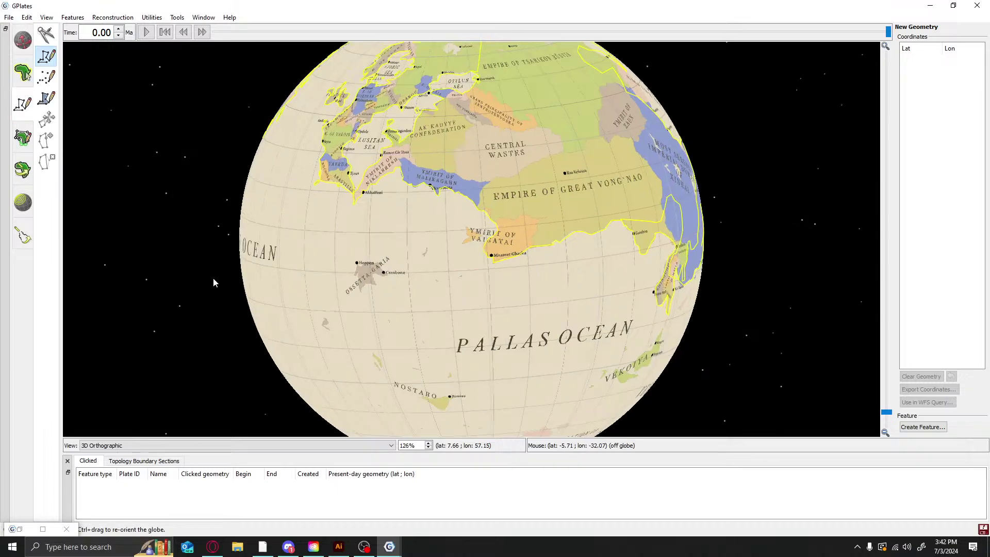
pyautogui.click(513, 231)
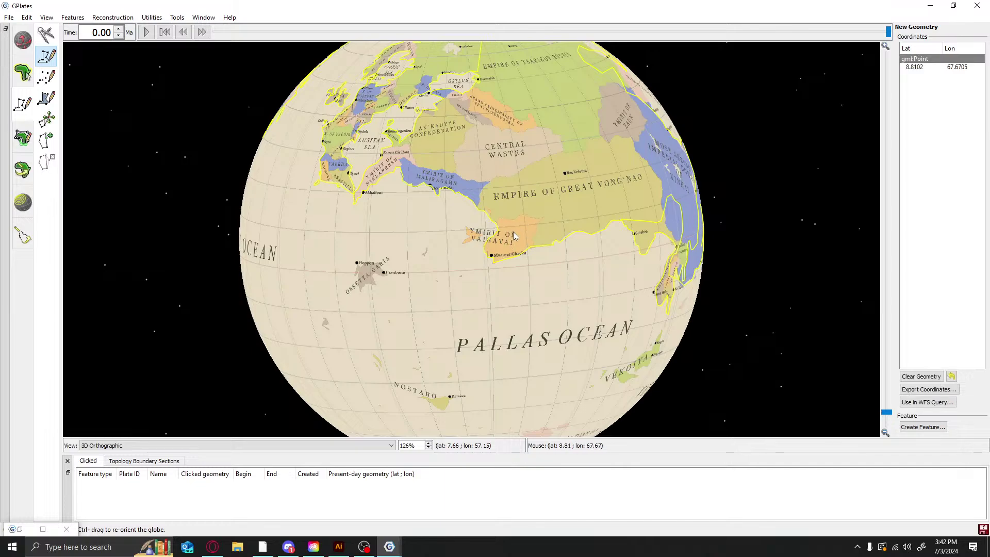
pyautogui.click(481, 245)
pyautogui.click(471, 254)
pyautogui.click(454, 262)
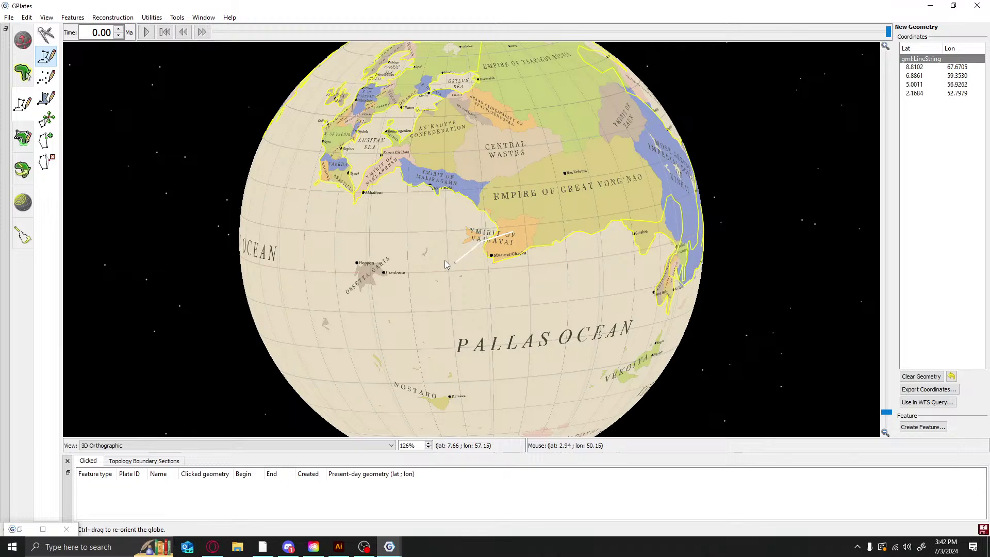
# Try to extend the polyline southwest past Ossetta-Garia to about lat -7.7, lon 33.3, and undo the last four points
pyautogui.click(446, 261)
pyautogui.click(432, 267)
pyautogui.click(424, 280)
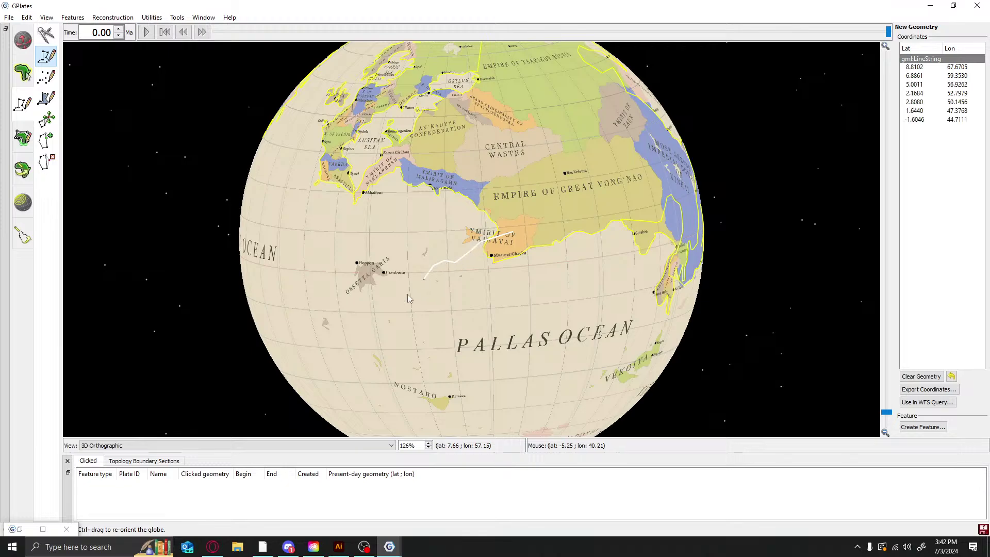
pyautogui.click(407, 295)
pyautogui.click(395, 300)
pyautogui.click(382, 304)
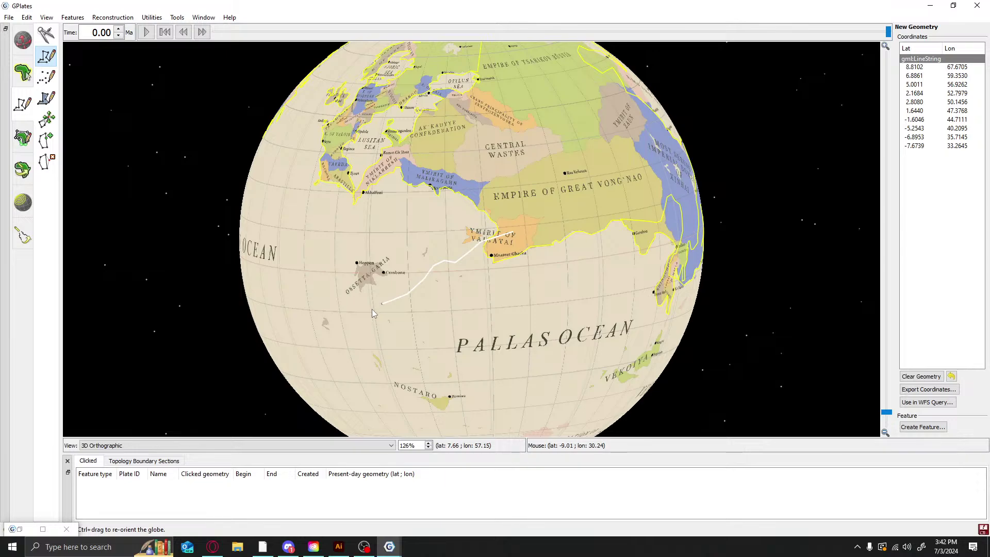
pyautogui.hotkey('ctrl', 'z')
pyautogui.hotkey('ctrl', 'z')
pyautogui.hotkey('ctrl', 'z')
pyautogui.hotkey('ctrl', 'z')
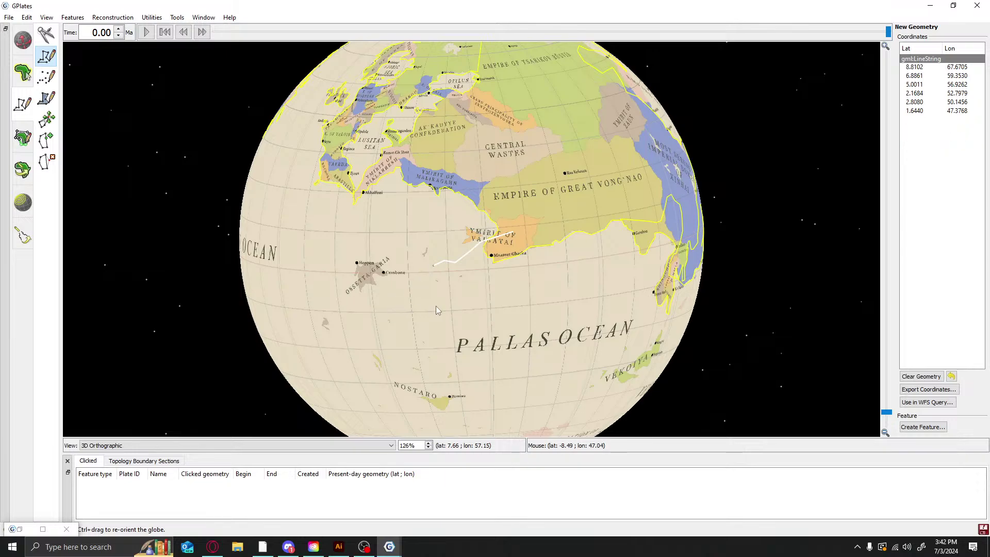
# Try a path closer to Cranbone to about lat -4.0, lon 38.6, and undo the points back toward the Vaigatai coast
pyautogui.click(418, 277)
pyautogui.click(402, 290)
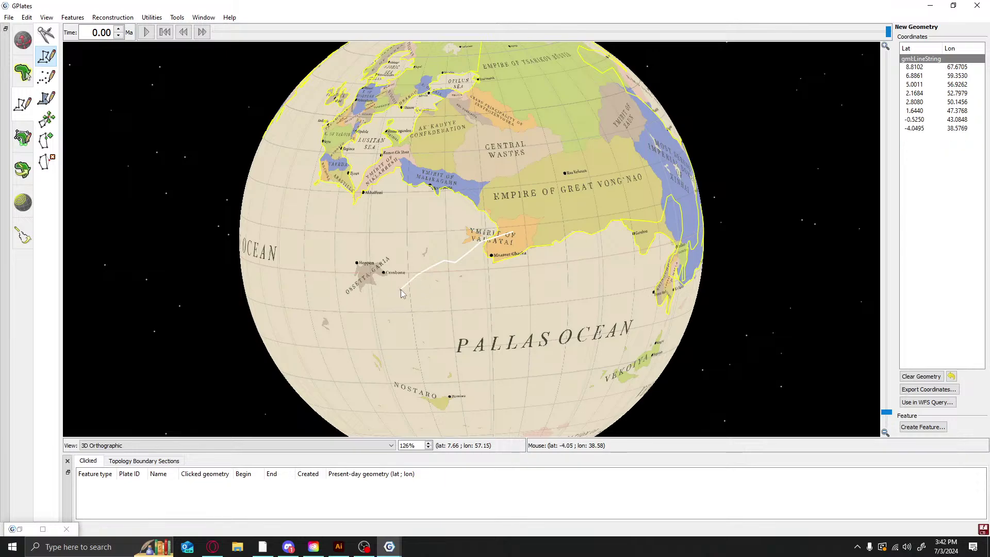
pyautogui.hotkey('ctrl', 'z')
pyautogui.hotkey('ctrl', 'z')
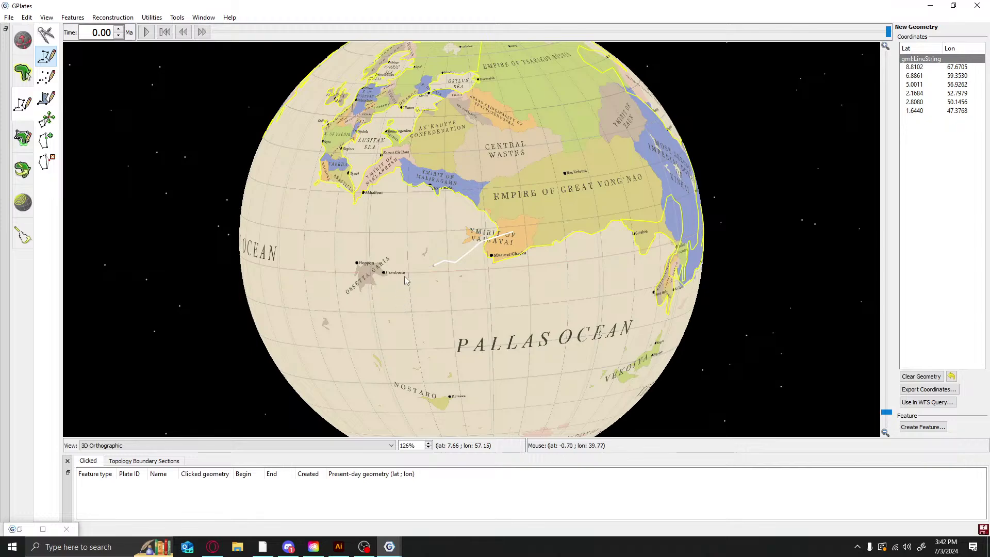
pyautogui.hotkey('ctrl', 'z')
pyautogui.hotkey('ctrl', 'z')
pyautogui.hotkey('ctrl', 'z')
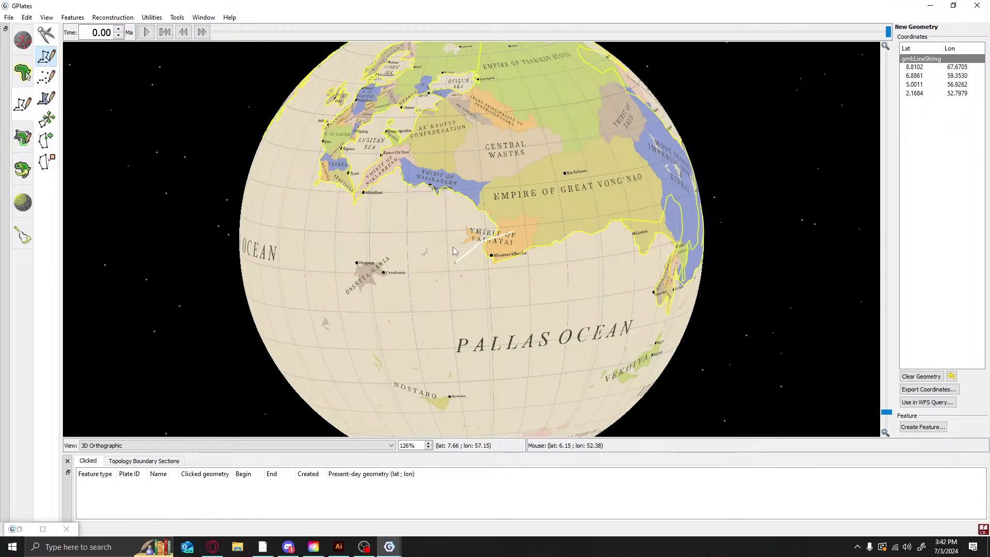
# Extend the polyline west via about lat 5.4, lon 48.4 toward Cranbone, bending south to about lat -2.4, lon 39.4
pyautogui.click(447, 261)
pyautogui.click(438, 249)
pyautogui.click(416, 253)
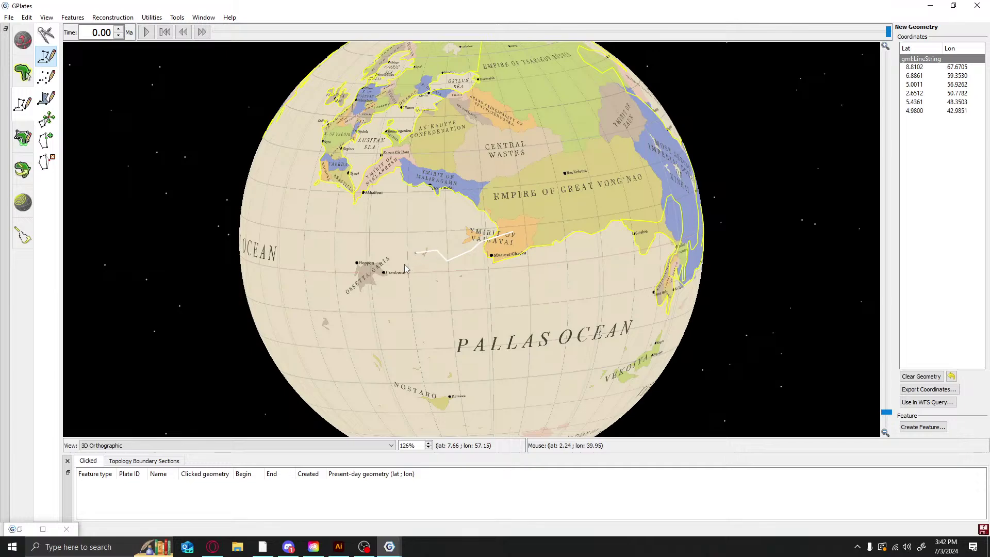
pyautogui.click(400, 265)
pyautogui.click(412, 273)
pyautogui.click(408, 275)
pyautogui.click(403, 282)
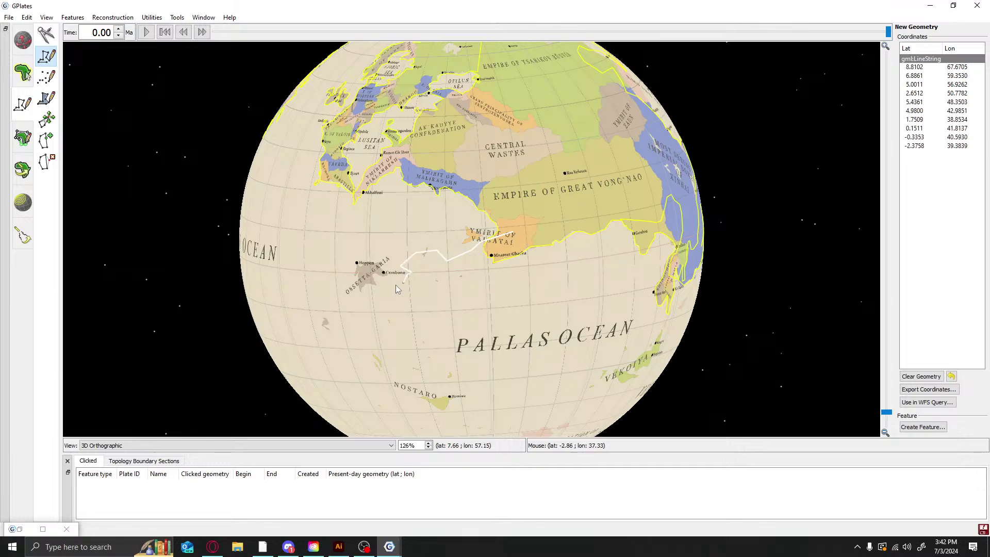
# Try to continue the polyline along the south side of Ossetta-Garia to about lat -5.2, lon 30.7, and undo those points
pyautogui.click(392, 282)
pyautogui.click(383, 286)
pyautogui.click(372, 293)
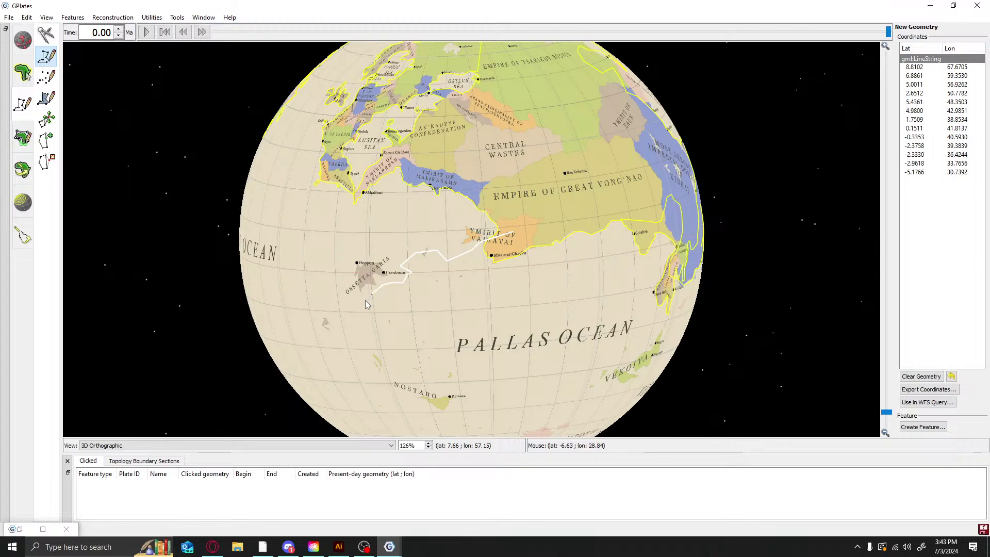
pyautogui.hotkey('ctrl', 'z')
pyautogui.hotkey('ctrl', 'z')
pyautogui.hotkey('ctrl', 'z')
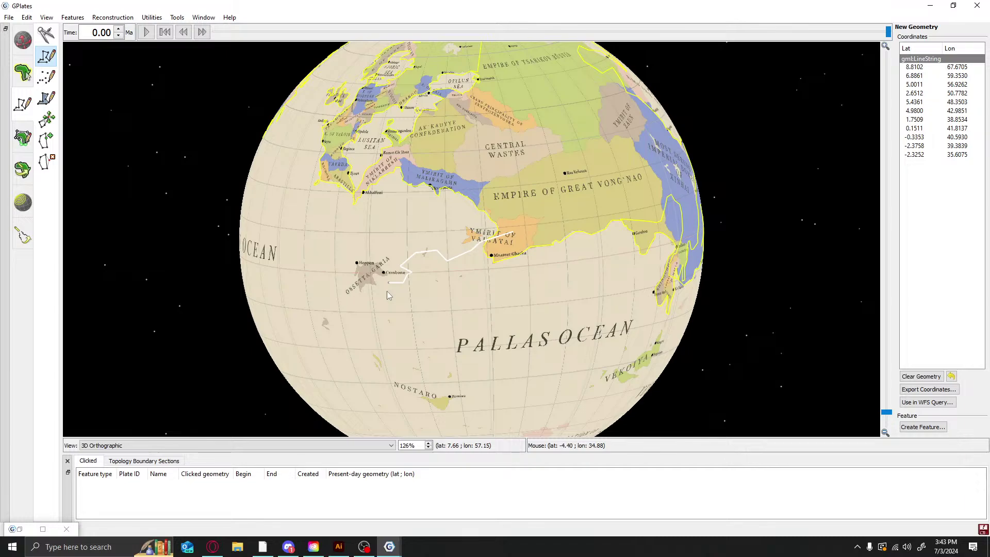
# Extend the polyline around the south side of Ossetta-Garia via about lat -4.3, lon 31.1 to lat -6.9, lon 30.4
pyautogui.click(387, 291)
pyautogui.hotkey('ctrl', 'z')
pyautogui.click(393, 291)
pyautogui.click(379, 296)
pyautogui.hotkey('ctrl', 'z')
pyautogui.click(373, 289)
pyautogui.click(371, 301)
# Try to continue the polyline south of Ossetta-Garia via about lat -14.0, lon 27.4 to lat -16.2, lon 33.3
pyautogui.click(371, 308)
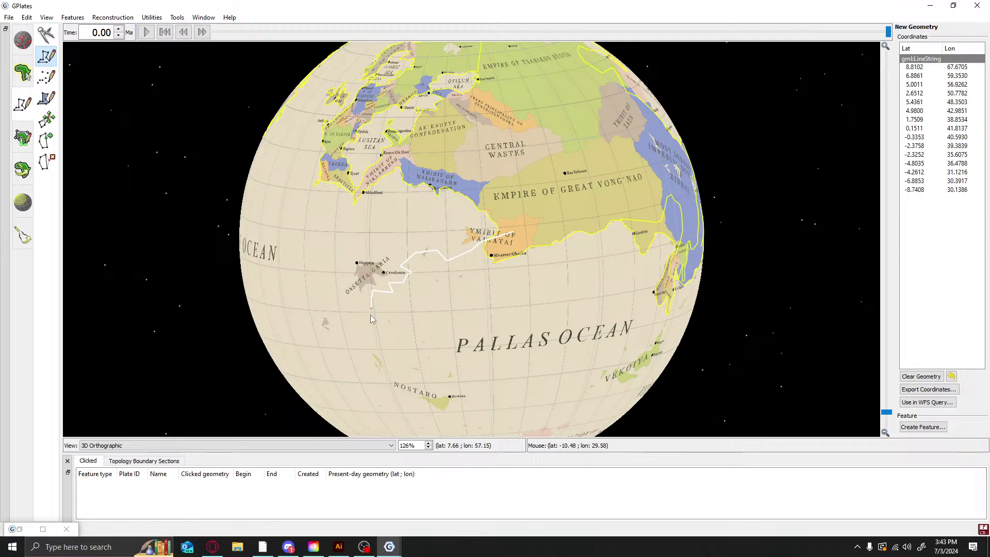
pyautogui.click(364, 313)
pyautogui.click(365, 330)
pyautogui.click(388, 337)
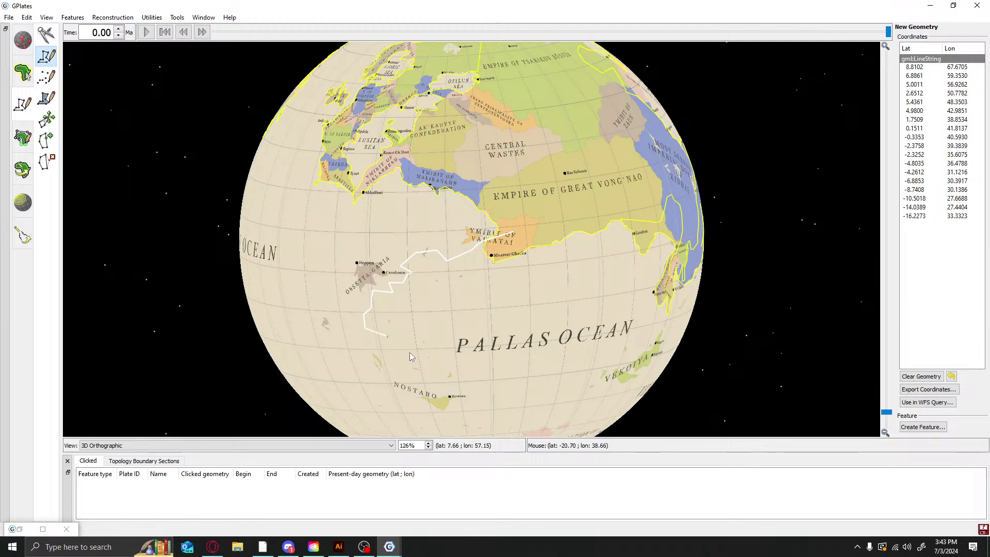
# Examine the southern Pallas Ocean around Nostaro, Vekoiya and the Federation of the Iceborn
pyautogui.click(23, 40)
pyautogui.moveTo(517, 424); pyautogui.dragTo(522, 333)
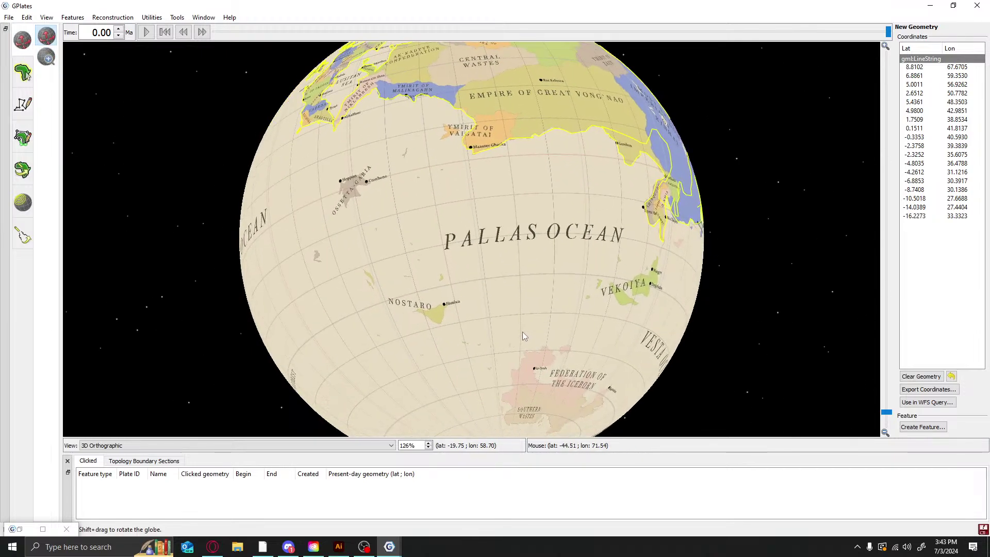
pyautogui.moveTo(653, 330); pyautogui.dragTo(662, 211)
pyautogui.moveTo(678, 400); pyautogui.dragTo(497, 460)
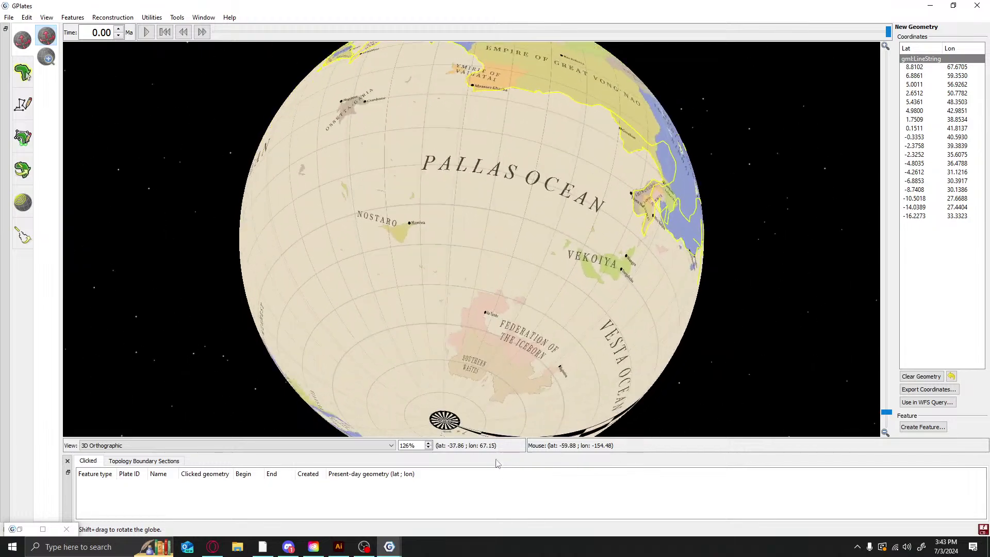
pyautogui.moveTo(420, 82); pyautogui.dragTo(433, 100)
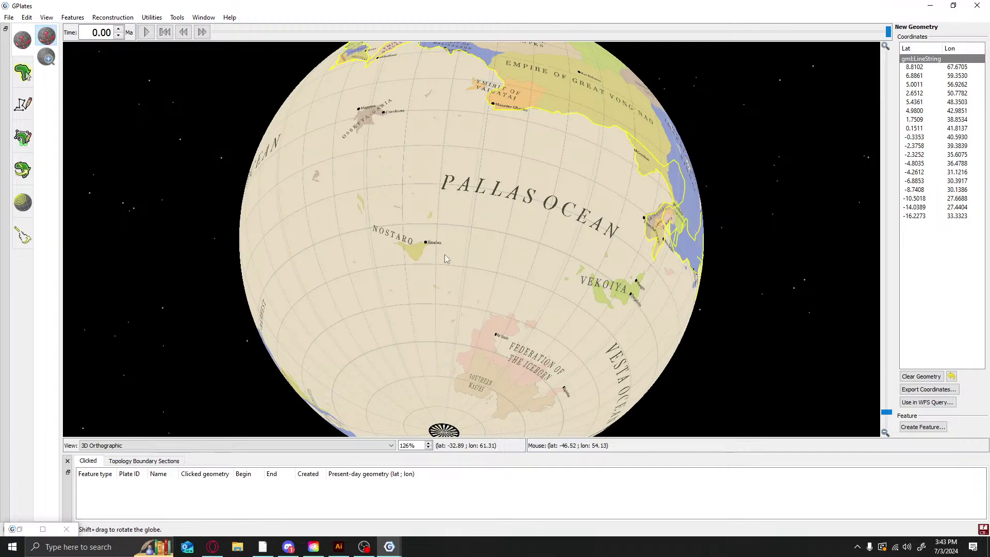
pyautogui.moveTo(470, 118); pyautogui.dragTo(494, 139)
pyautogui.moveTo(479, 251); pyautogui.dragTo(464, 408)
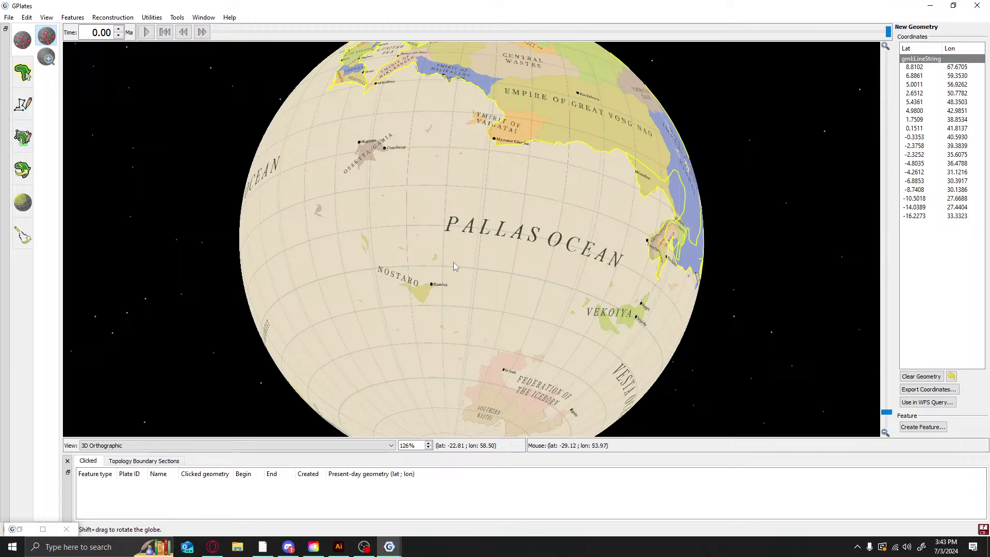
# Try to extend the polyline southeast to about lat -22.7, lon 44.5, and undo the points back to lat -6.9, lon 30.4
pyautogui.click(22, 104)
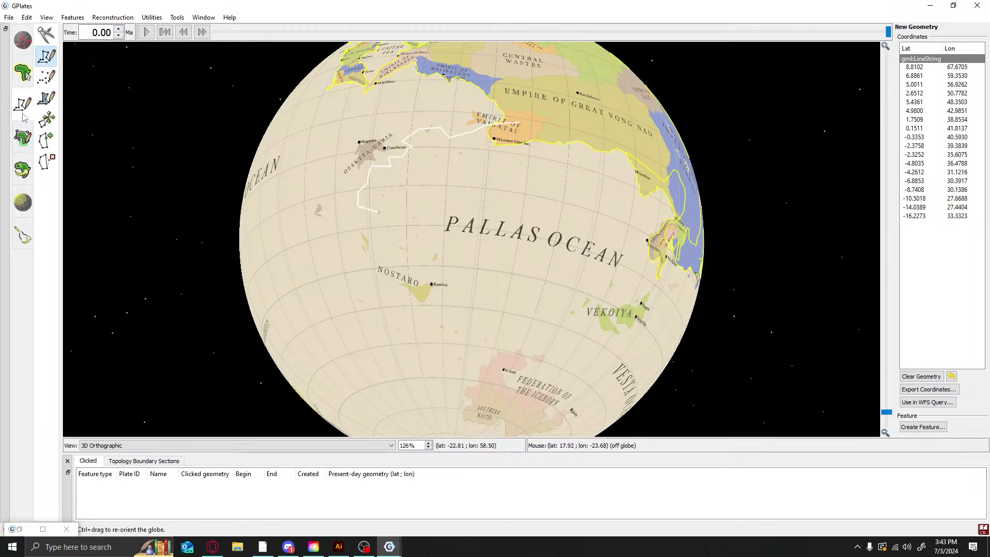
pyautogui.click(395, 223)
pyautogui.click(420, 237)
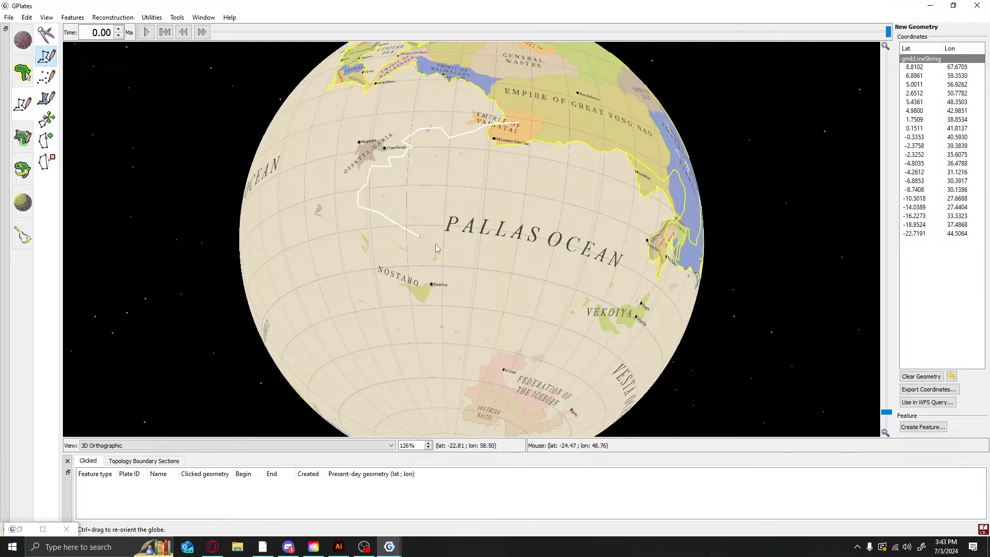
pyautogui.hotkey('ctrl', 'z')
pyautogui.hotkey('ctrl', 'z')
pyautogui.hotkey('ctrl', 'z')
pyautogui.hotkey('ctrl', 'z')
pyautogui.hotkey('ctrl', 'z')
pyautogui.hotkey('ctrl', 'z')
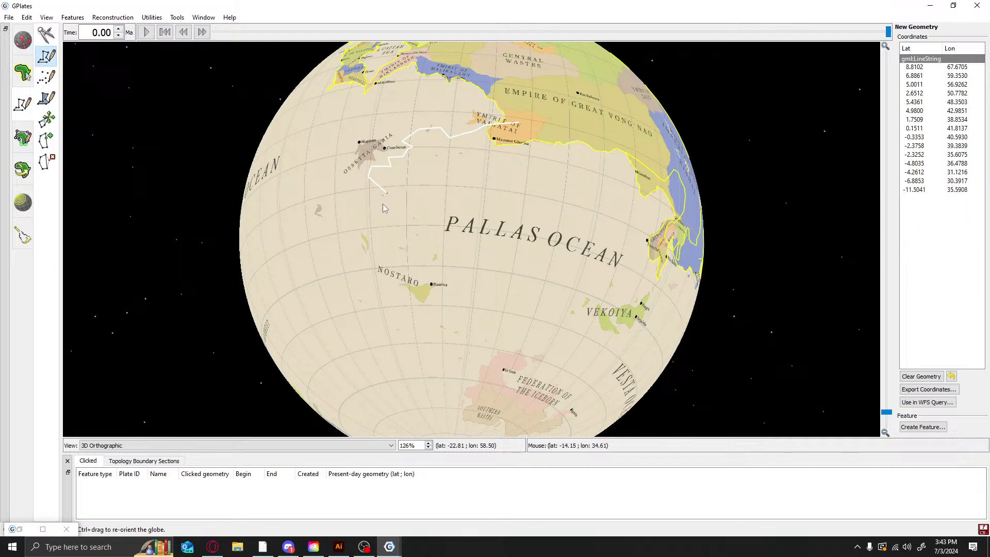
# Extend the polyline south and east via about lat -17.4, lon 41.0 to lat -20.2, lon 50.2, beside the Pallas Ocean label
pyautogui.click(374, 202)
pyautogui.click(385, 211)
pyautogui.click(407, 215)
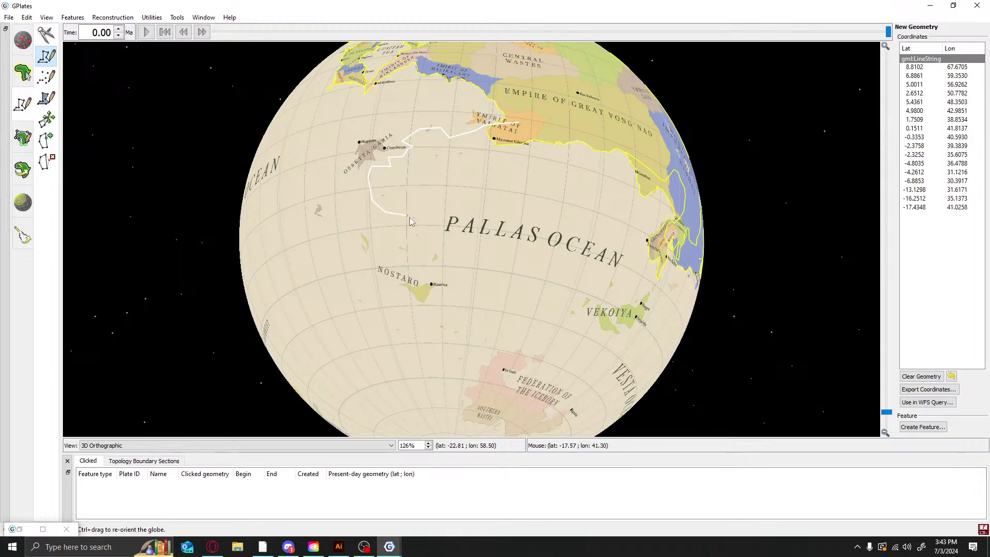
pyautogui.click(428, 208)
pyautogui.click(439, 219)
pyautogui.click(442, 229)
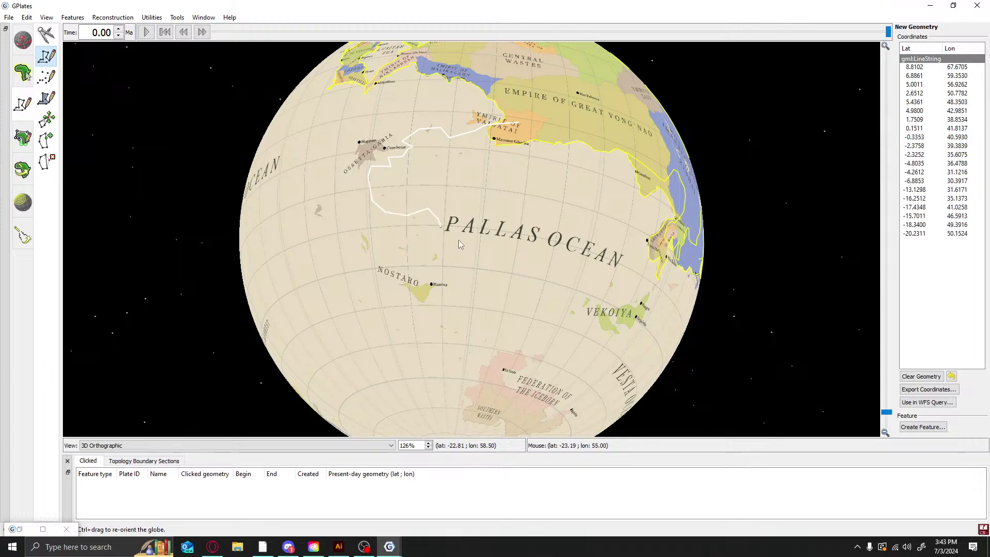
# Extend the polyline southeast via about lat -28.5, lon 64.4, bending south to lat -34.3, lon 63.4
pyautogui.click(459, 242)
pyautogui.click(457, 253)
pyautogui.click(459, 267)
pyautogui.hotkey('ctrl', 'z')
pyautogui.hotkey('ctrl', 'z')
pyautogui.click(490, 265)
pyautogui.click(488, 276)
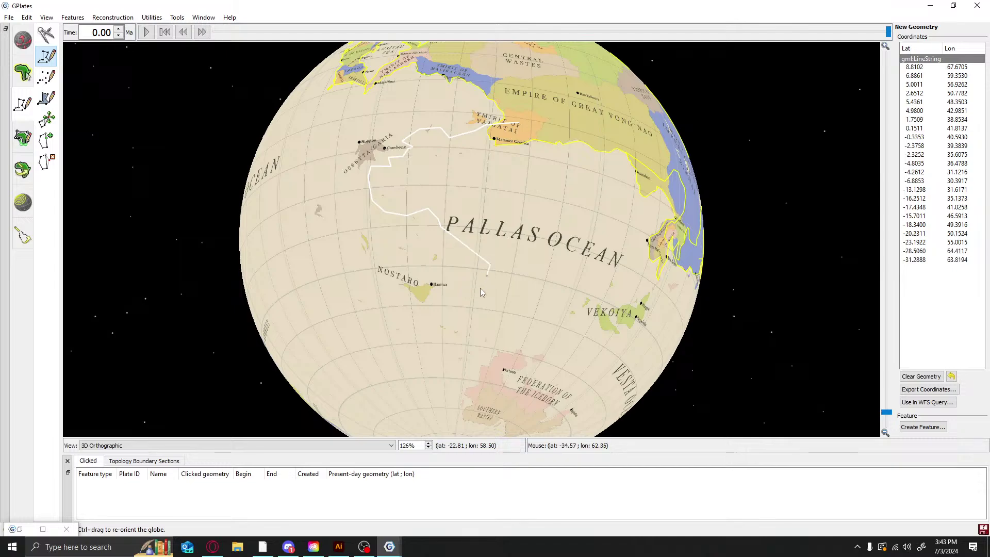
pyautogui.click(483, 289)
# Try to continue the polyline southwest from about lat -34.3, lon 63.4, and undo those points
pyautogui.click(464, 294)
pyautogui.click(463, 310)
pyautogui.hotkey('ctrl', 'z')
pyautogui.hotkey('ctrl', 'z')
pyautogui.click(468, 307)
pyautogui.hotkey('ctrl', 'z')
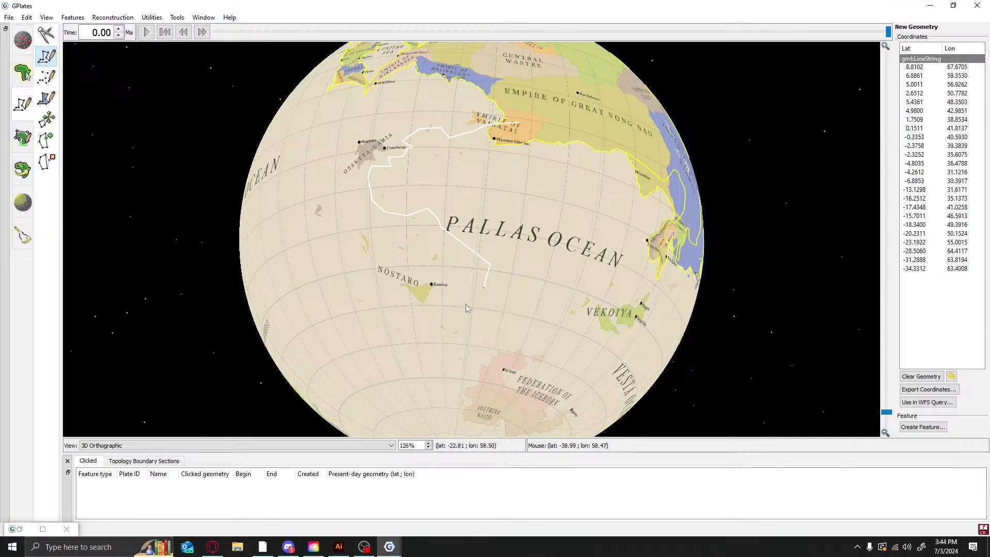
# Extend the polyline southwest via about lat -39.0, lon 58.5 to a southern tip at lat -43.6, lon 58.0
pyautogui.click(466, 304)
pyautogui.click(463, 312)
pyautogui.click(462, 317)
pyautogui.click(463, 321)
# Extend the polyline northeast from the southern tip via about lat -40.0, lon 69.4 and lat -26.7, lon 77.7 to lat -21.5, lon 82.6
pyautogui.click(475, 315)
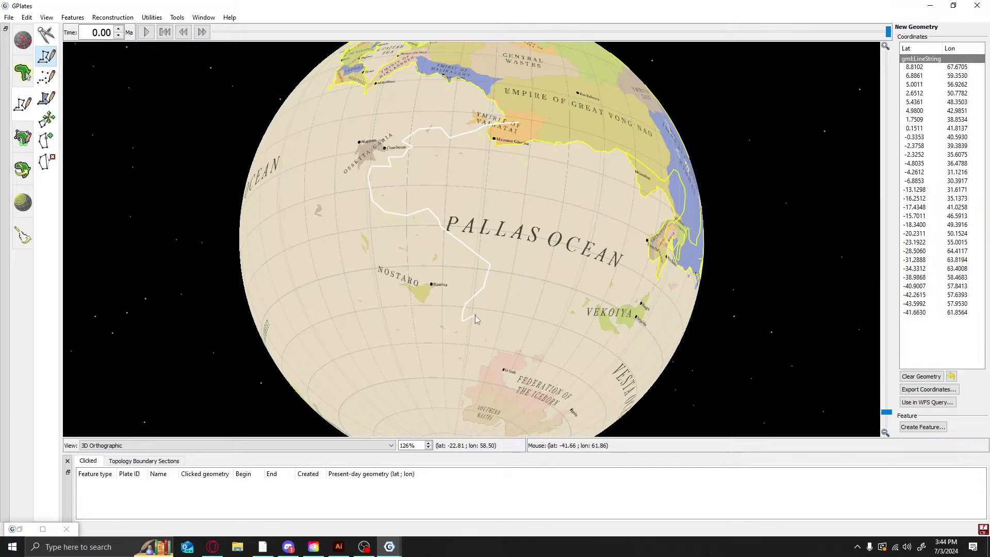
pyautogui.click(481, 311)
pyautogui.click(499, 312)
pyautogui.click(510, 299)
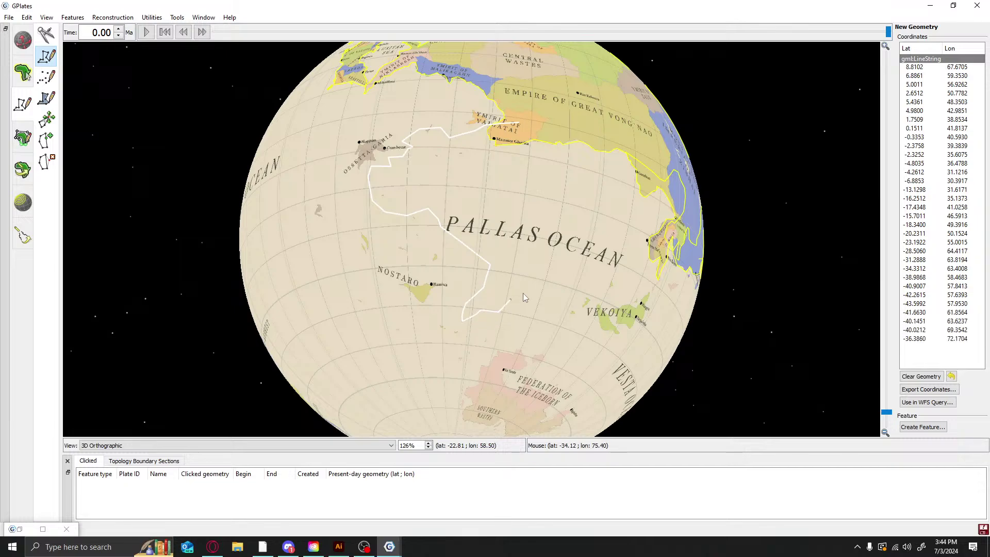
pyautogui.click(523, 293)
pyautogui.click(538, 266)
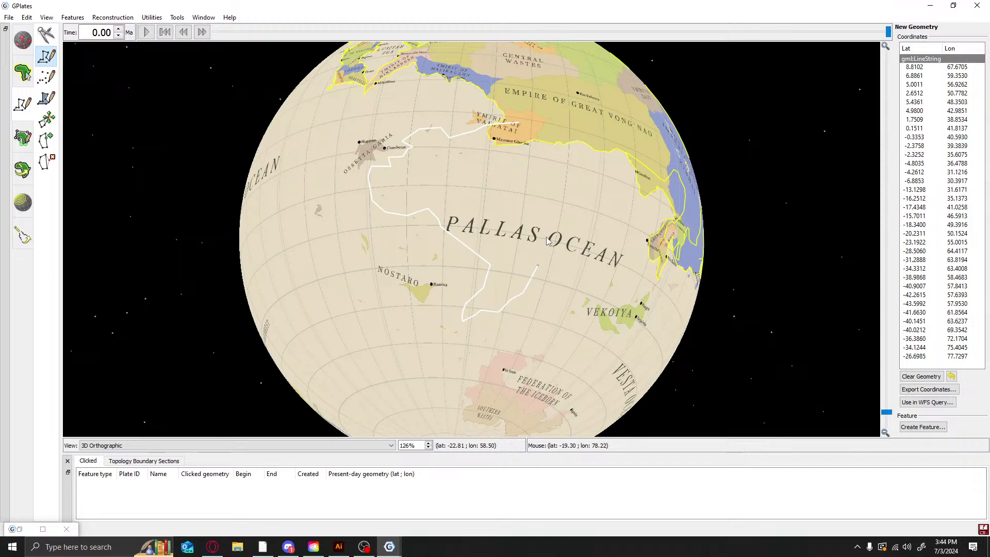
pyautogui.click(26, 47)
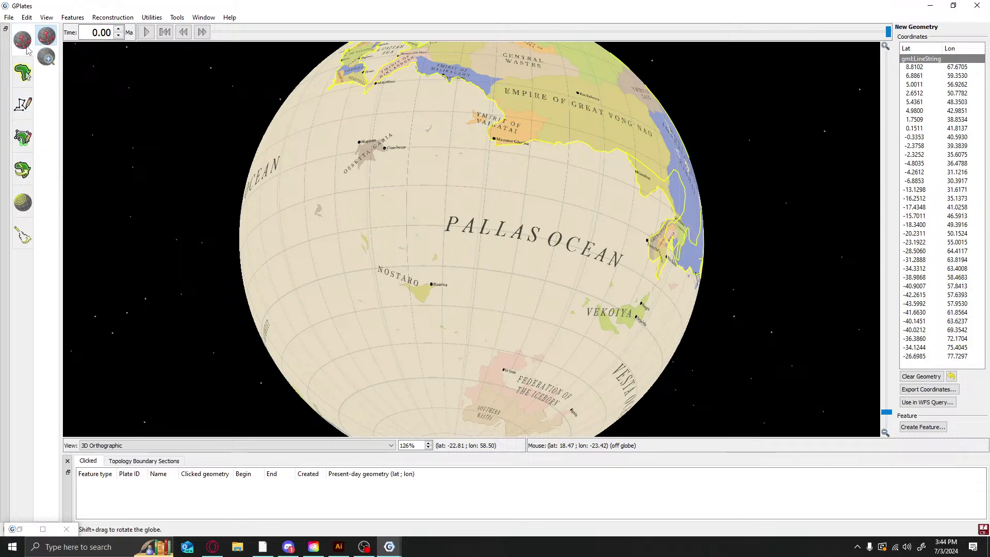
pyautogui.moveTo(635, 135); pyautogui.dragTo(585, 197)
pyautogui.click(23, 104)
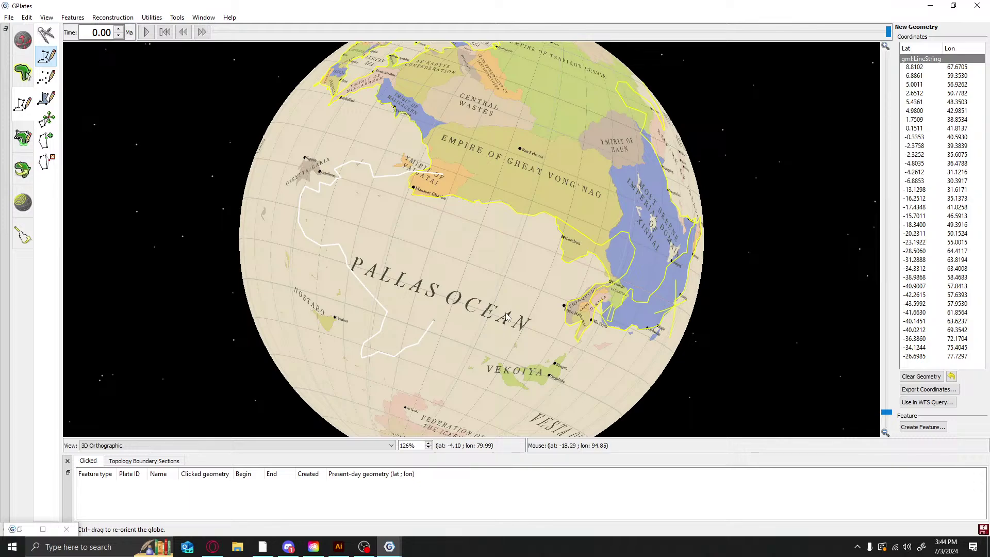
pyautogui.click(457, 309)
# Try to run the polyline via about lat -11.1, lon 84.4 to the Vaigatai coast at lat 4.3, lon 69.6, and undo those points
pyautogui.click(478, 272)
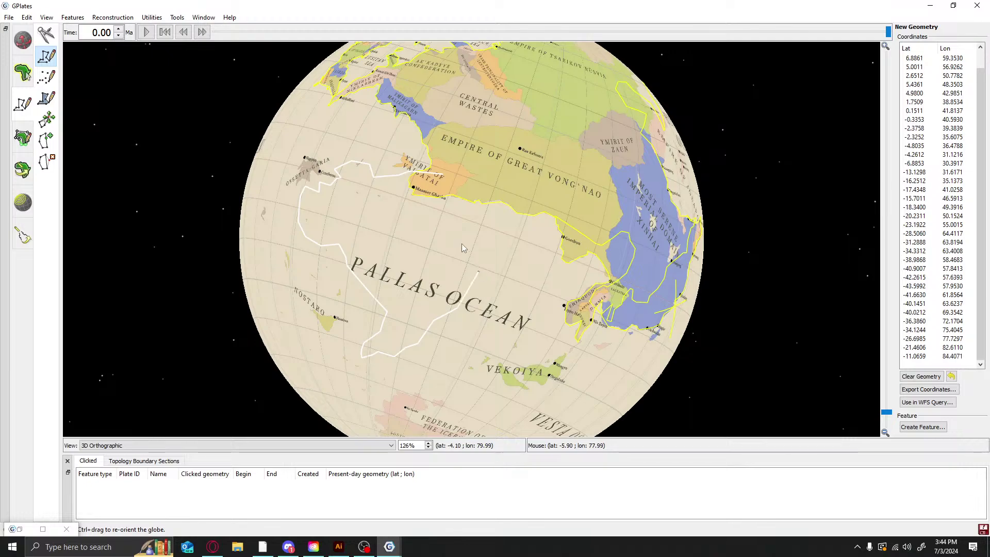
pyautogui.click(462, 244)
pyautogui.click(446, 233)
pyautogui.click(441, 219)
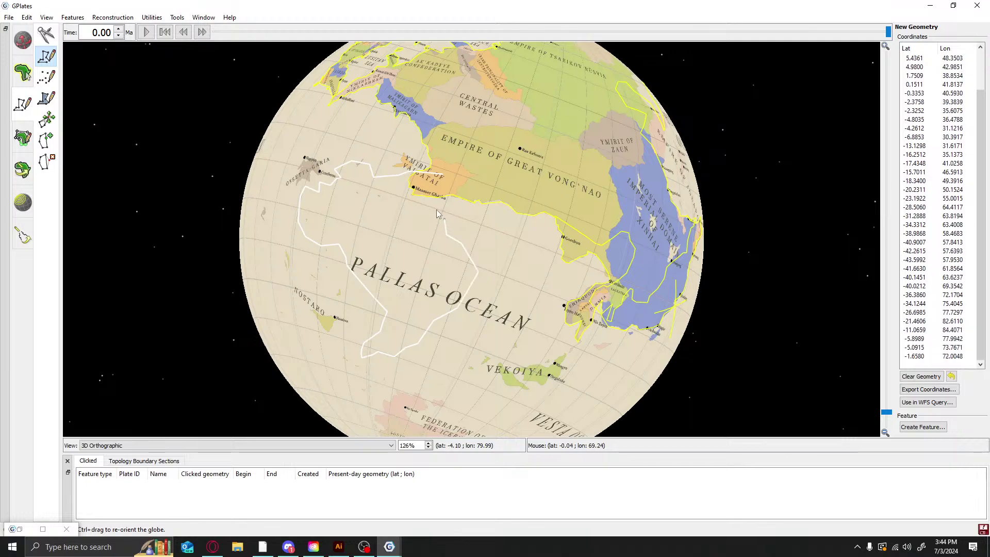
pyautogui.click(438, 210)
pyautogui.click(443, 195)
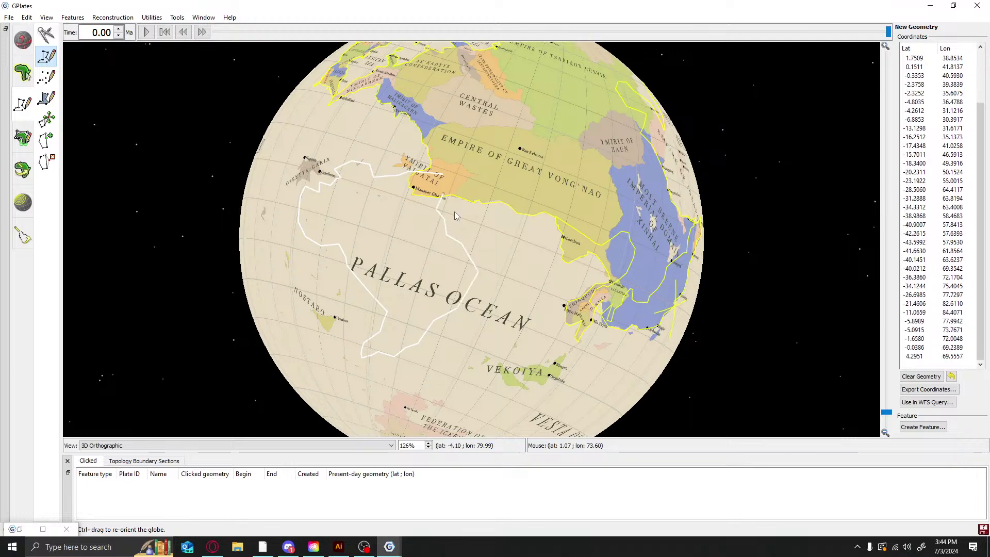
pyautogui.hotkey('ctrl', 'z')
pyautogui.hotkey('ctrl', 'z')
pyautogui.hotkey('ctrl', 'z')
pyautogui.hotkey('ctrl', 'z')
pyautogui.hotkey('ctrl', 'z')
pyautogui.hotkey('ctrl', 'z')
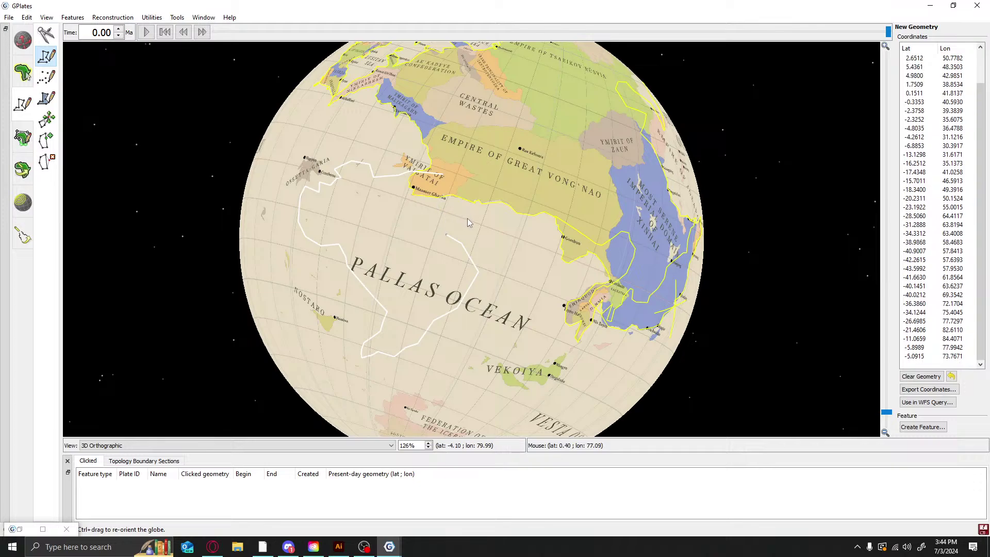
# Extend the polyline north to about lat -4.8, lon 86.4, undoing the trial points placed beyond it toward the Vong'Nao coast
pyautogui.click(495, 251)
pyautogui.click(507, 233)
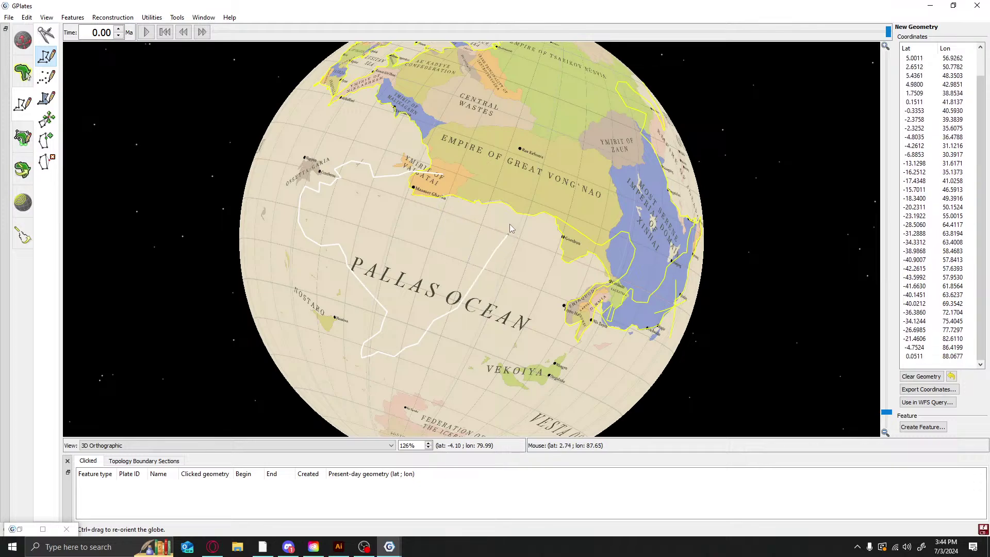
pyautogui.click(508, 222)
pyautogui.click(488, 216)
pyautogui.hotkey('ctrl', 'z')
pyautogui.hotkey('ctrl', 'z')
pyautogui.hotkey('ctrl', 'z')
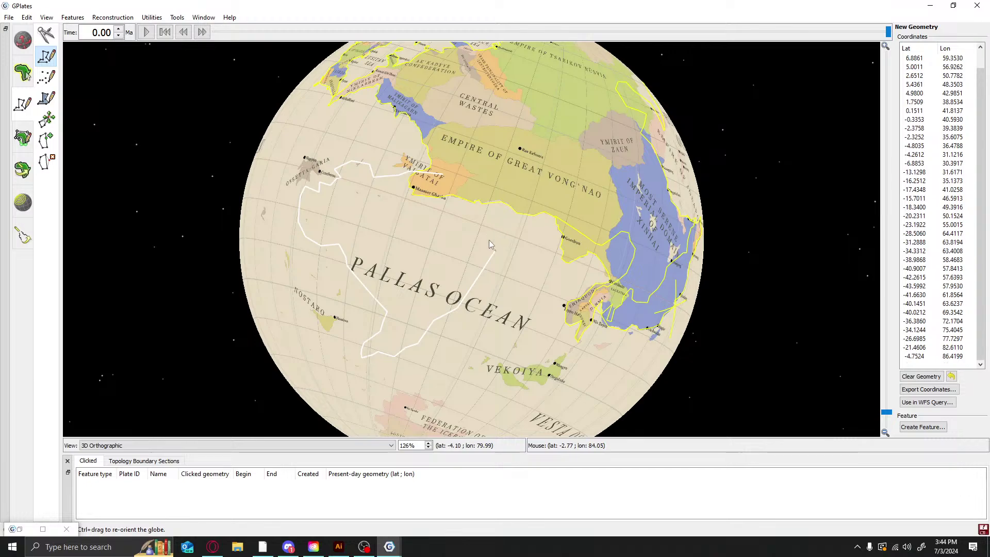
# Extend the polyline north and west via about lat 1.0, lon 82.5 to the Vaigatai coast at lat 3.6, lon 71.2
pyautogui.click(491, 241)
pyautogui.click(488, 221)
pyautogui.click(475, 218)
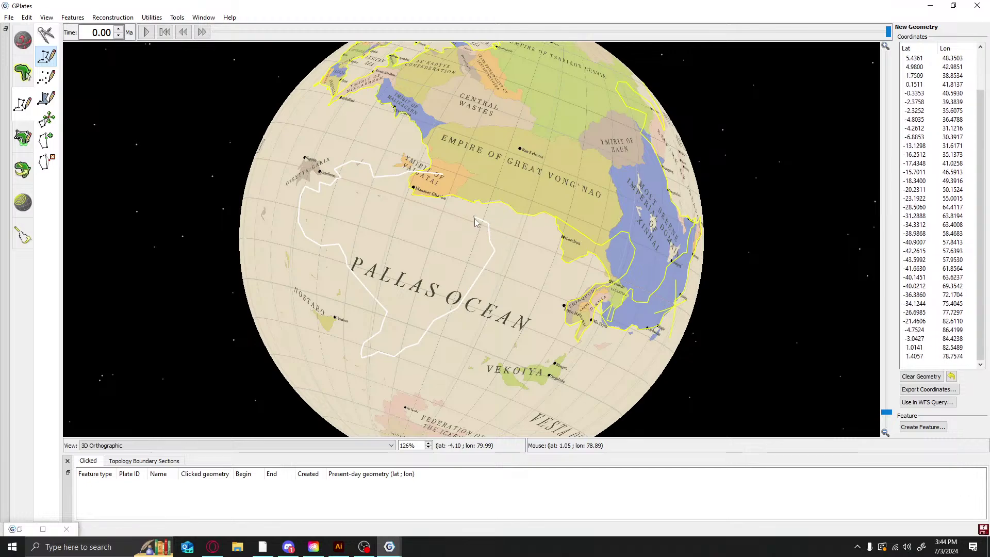
pyautogui.click(468, 216)
pyautogui.click(457, 214)
pyautogui.click(451, 205)
pyautogui.click(448, 201)
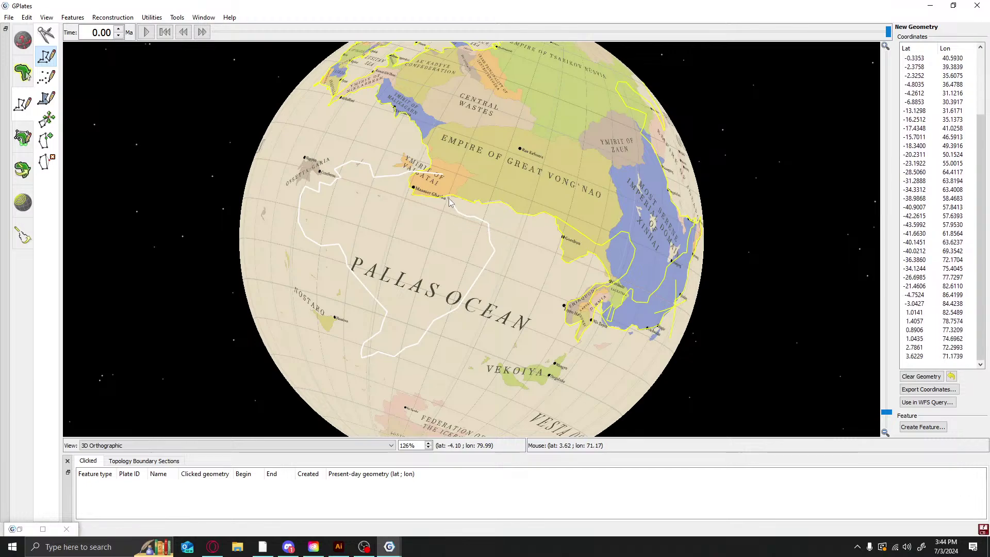
# Carry the polyline northwest across Vaigatai to about lat 7.5, lon 61.5, crossing its starting stretch to close the outline
pyautogui.click(444, 195)
pyautogui.click(441, 193)
pyautogui.click(436, 188)
pyautogui.click(426, 182)
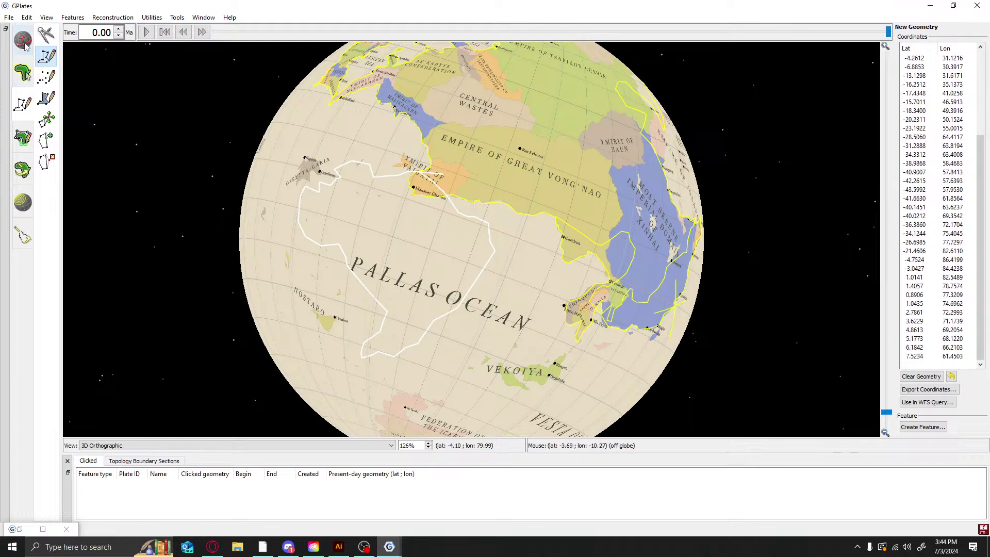
pyautogui.press('d')
pyautogui.click(23, 104)
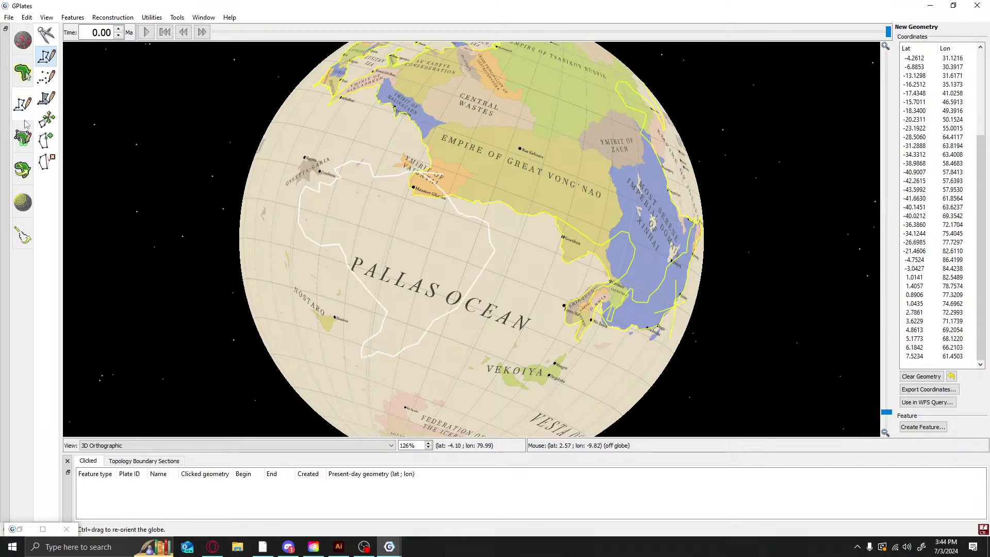
# Create an UnclassifiedFeature from the polyline in the 3.gpml feature collection
pyautogui.click(923, 427)
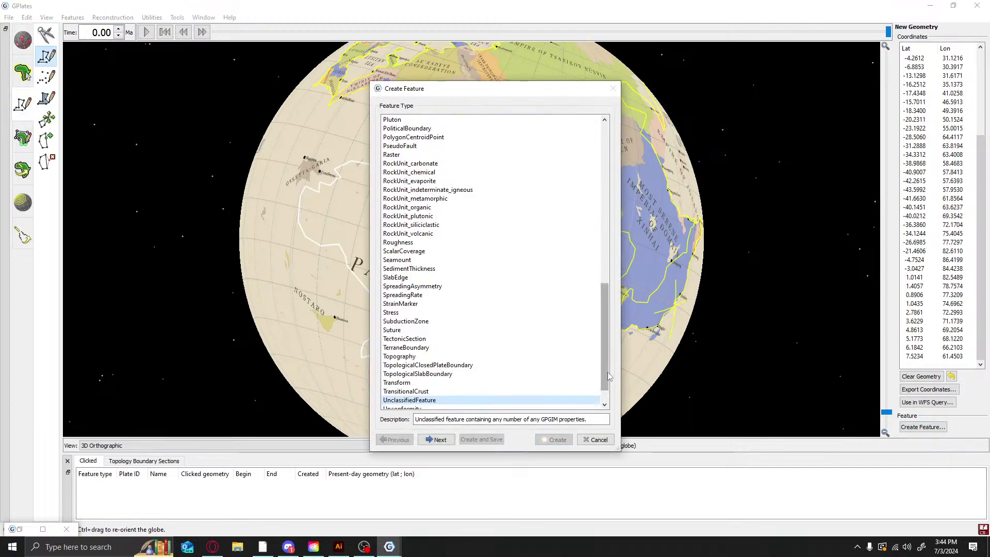
pyautogui.click(440, 440)
pyautogui.click(440, 440)
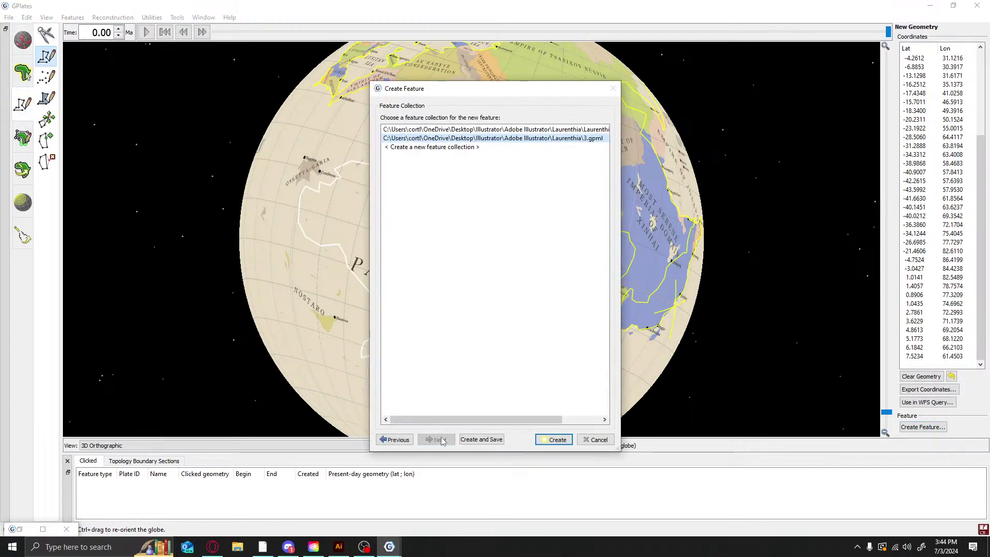
pyautogui.click(557, 440)
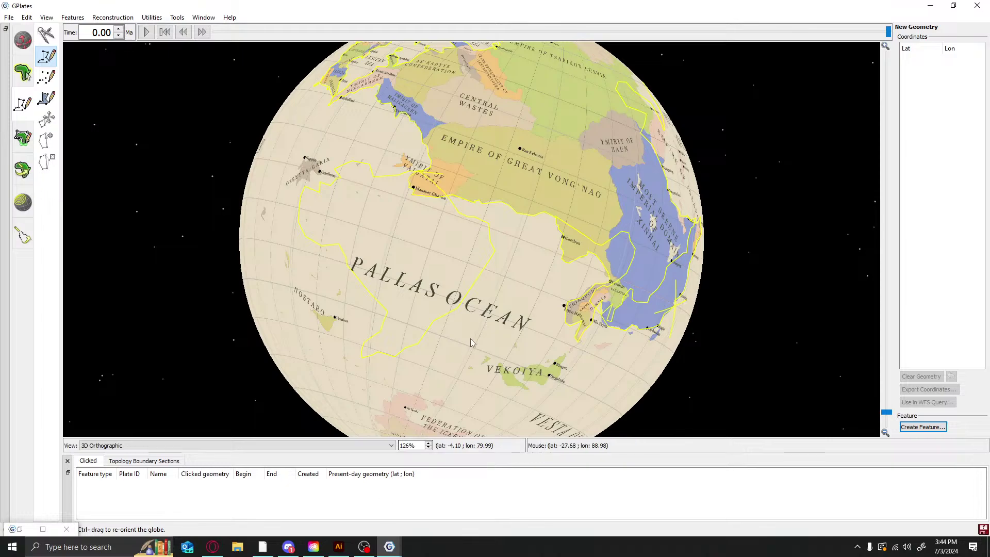
# Inspect the new Pallas Ocean outline and its surroundings from Ossetta-Garia to the southern pole
pyautogui.click(22, 72)
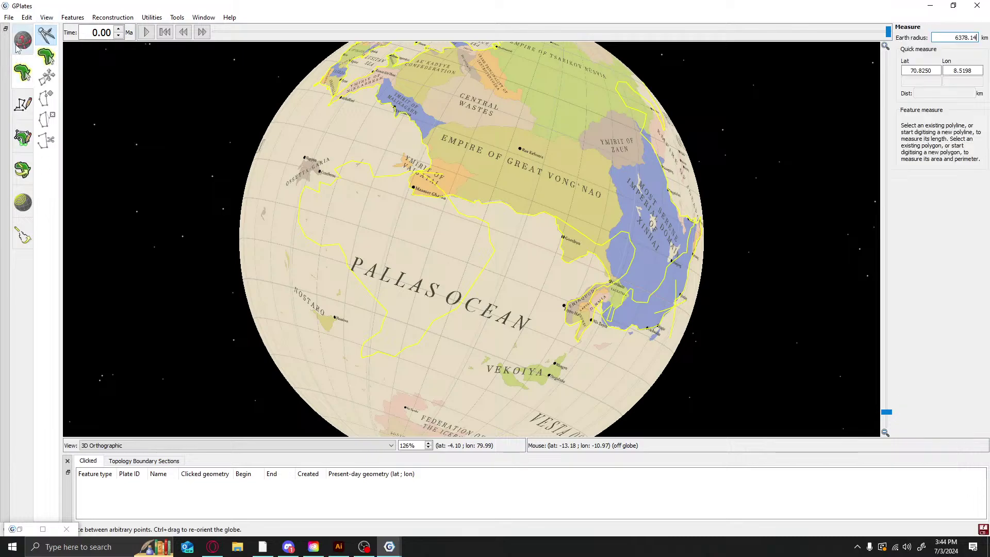
pyautogui.click(23, 40)
pyautogui.moveTo(354, 261); pyautogui.dragTo(453, 204)
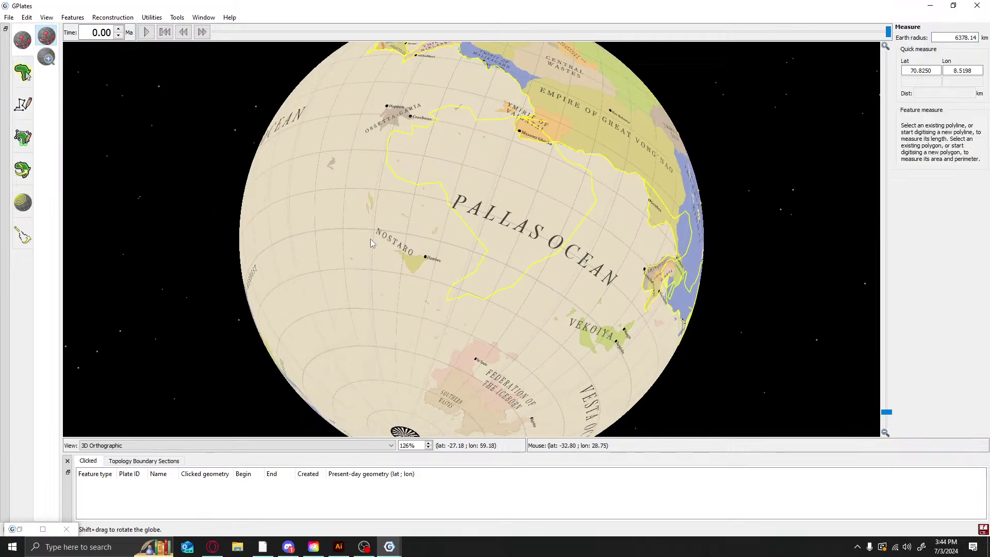
pyautogui.moveTo(662, 275); pyautogui.dragTo(647, 188)
pyautogui.moveTo(508, 332); pyautogui.dragTo(505, 174)
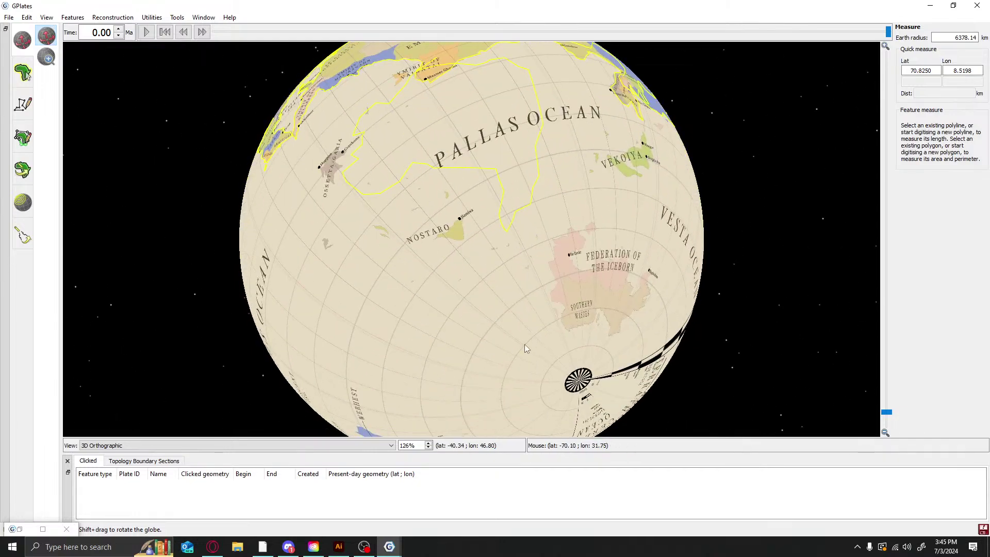
pyautogui.moveTo(638, 232); pyautogui.dragTo(550, 335)
pyautogui.scroll(1, 551, 336)
pyautogui.moveTo(570, 236); pyautogui.dragTo(546, 268)
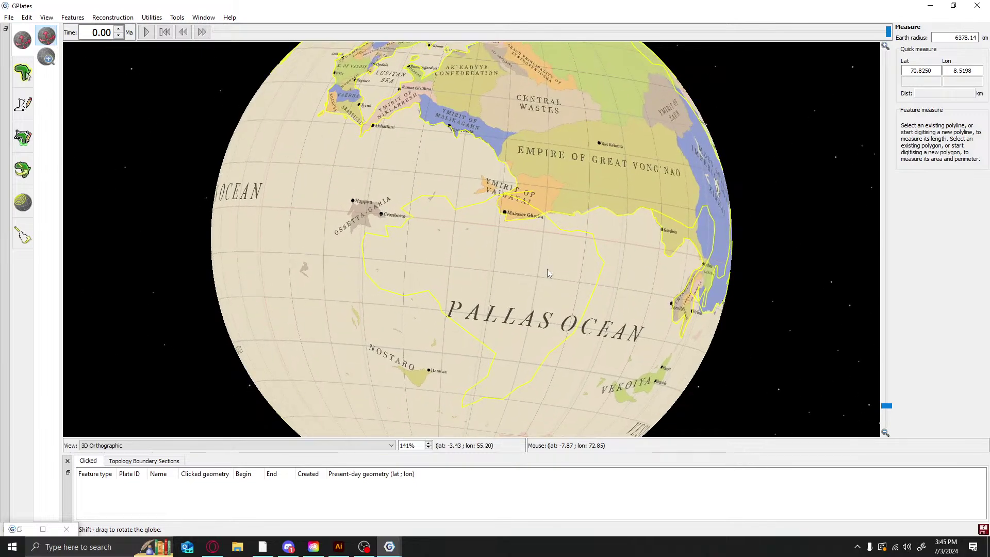
# Start a polyline at Ossetta-Garia's southern tip, about lat -5.1, lon 28.0, and trace the southeast coast to about lat -3.0, lon 32.2
pyautogui.scroll(1, 547, 268)
pyautogui.click(22, 106)
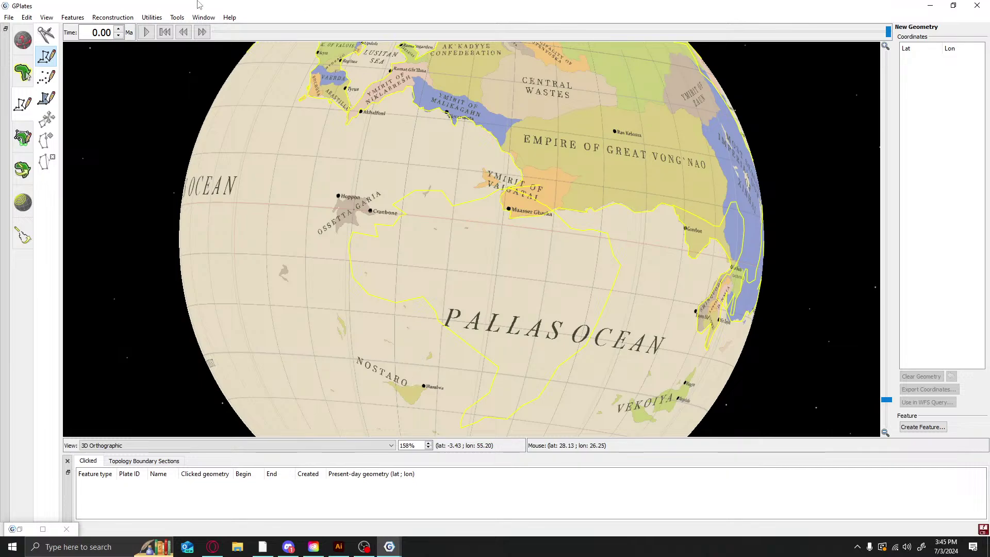
pyautogui.click(20, 43)
pyautogui.moveTo(529, 428); pyautogui.dragTo(619, 247)
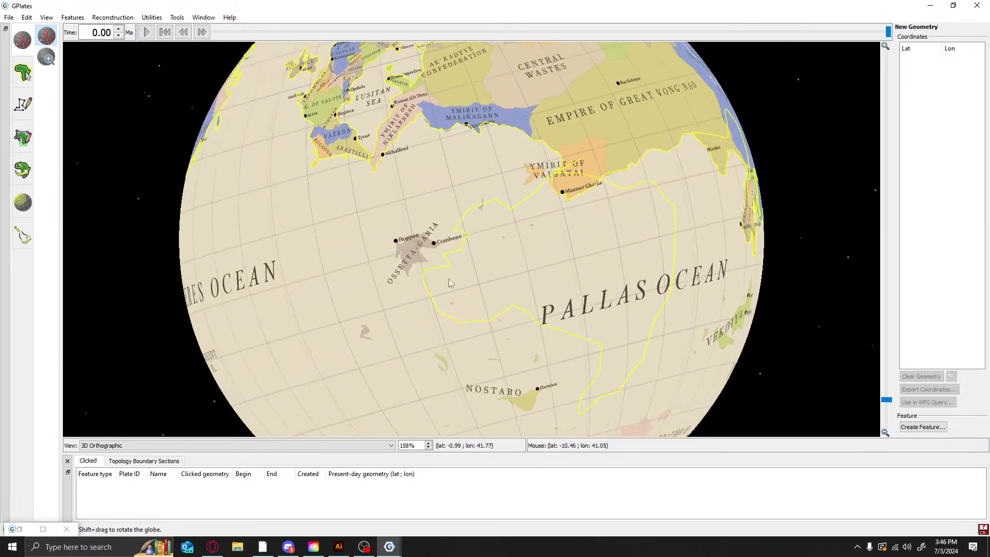
pyautogui.scroll(5, 470, 186)
pyautogui.click(22, 104)
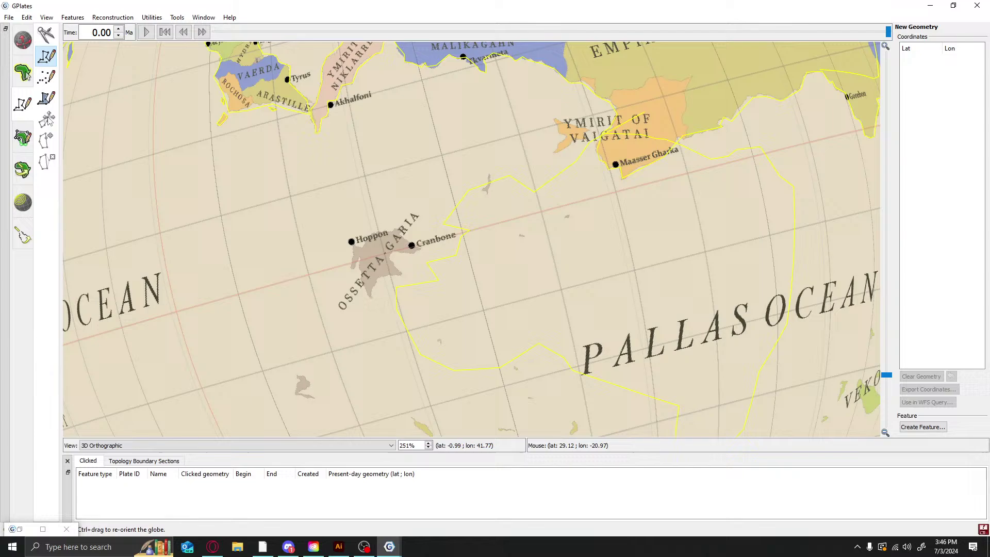
pyautogui.click(375, 304)
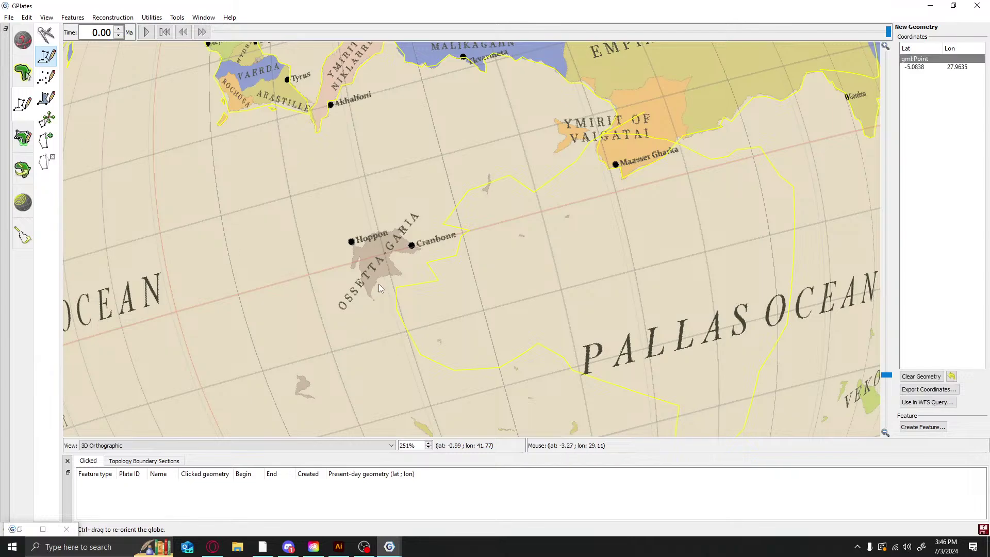
pyautogui.click(373, 290)
pyautogui.click(377, 282)
pyautogui.click(401, 271)
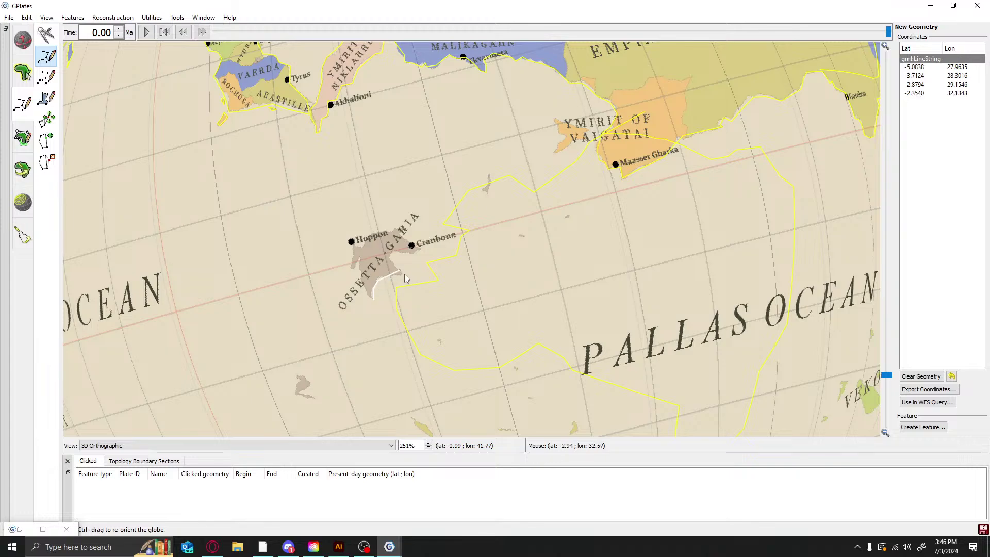
pyautogui.hotkey('ctrl', 'z')
pyautogui.click(401, 275)
# Extend the polyline around the bay and past Cranbone to Ossetta-Garia's north coast at about lat 3.1, lon 30.5
pyautogui.click(394, 262)
pyautogui.click(392, 257)
pyautogui.click(401, 255)
pyautogui.click(422, 249)
pyautogui.click(402, 236)
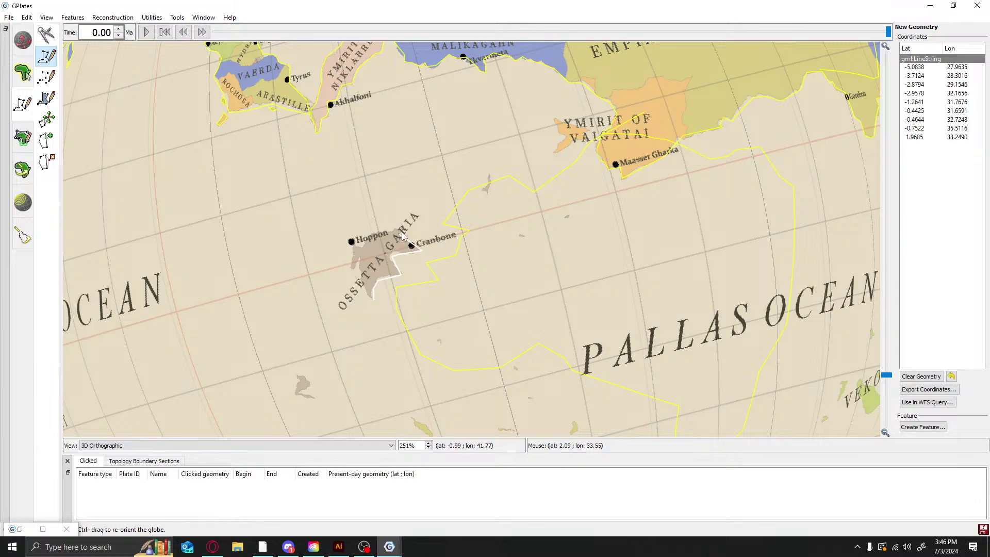
pyautogui.click(404, 231)
pyautogui.click(396, 232)
pyautogui.click(379, 231)
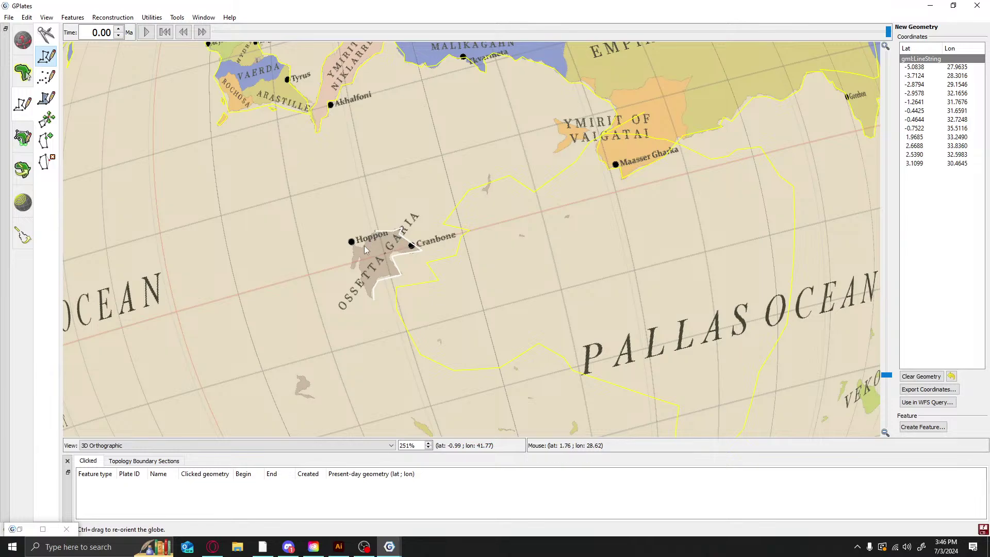
# Carry the polyline past Hoppon and down Ossetta-Garia's west coast to about lat -5.8, lon 28.0, closing the outline at the southern tip
pyautogui.click(365, 250)
pyautogui.click(357, 249)
pyautogui.click(354, 243)
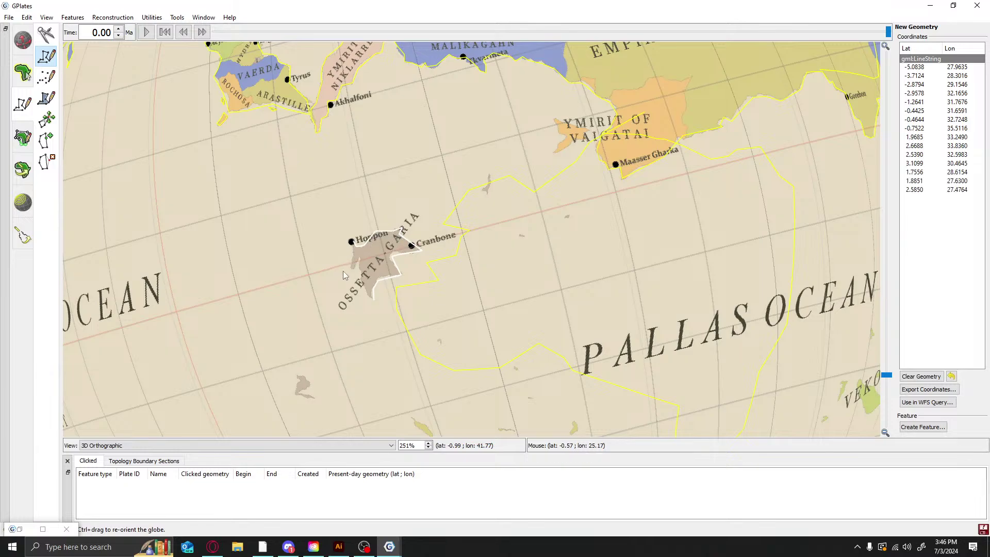
pyautogui.click(353, 270)
pyautogui.click(356, 272)
pyautogui.click(360, 259)
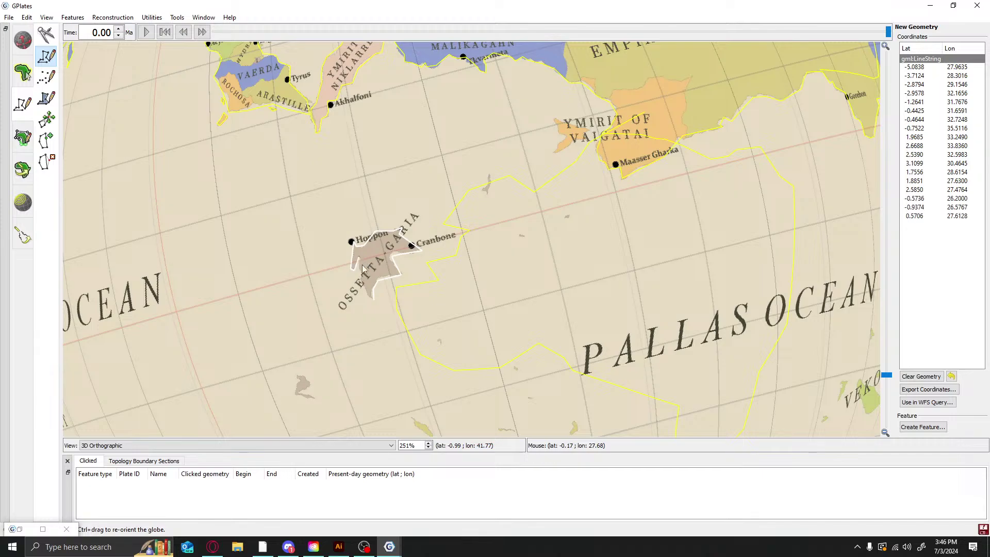
pyautogui.click(365, 281)
pyautogui.click(367, 293)
pyautogui.click(373, 299)
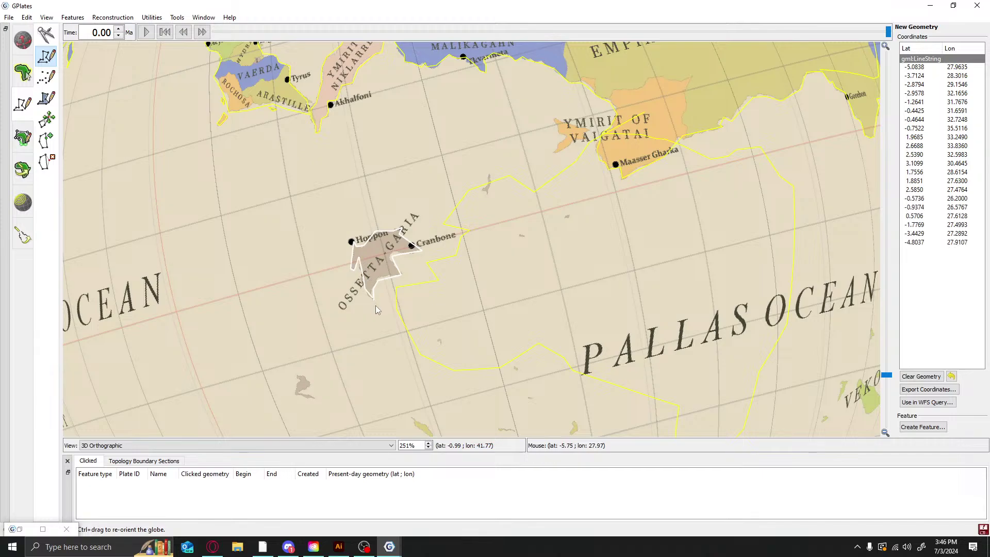
pyautogui.click(375, 305)
# Create an UnclassifiedFeature from the Ossetta-Garia outline in the 3.gpml feature collection
pyautogui.click(919, 430)
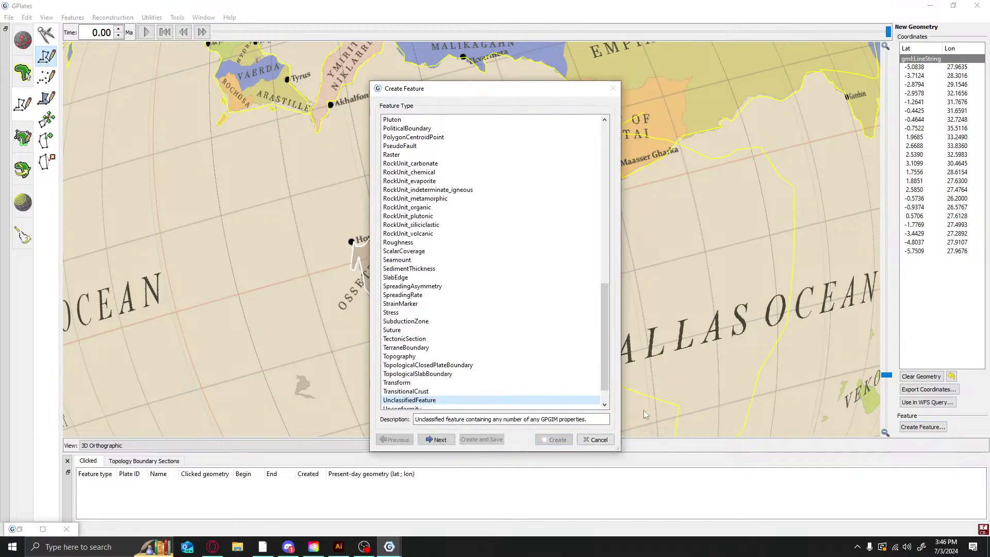
pyautogui.click(446, 443)
pyautogui.click(447, 442)
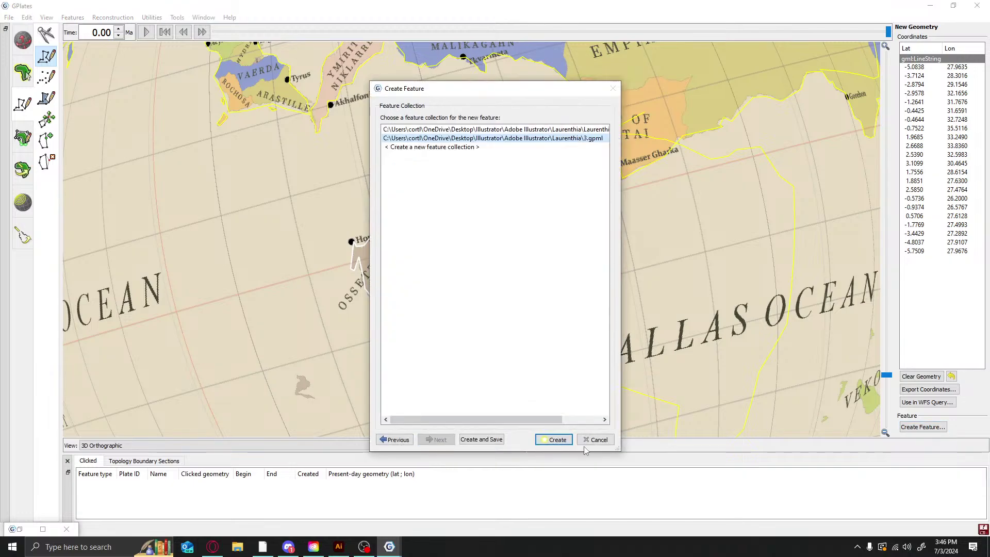
pyautogui.click(553, 439)
# Trace the eastern side of the larger narrow island northwest of Nostaro from about lat -20.4, lon 28.0 to lat -25.4, lon 29.4
pyautogui.click(15, 45)
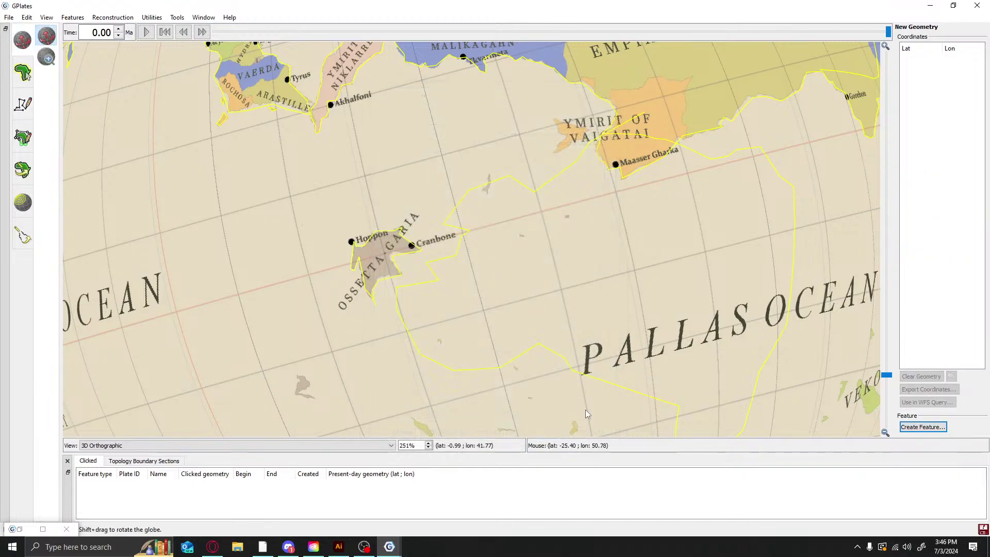
pyautogui.moveTo(586, 410); pyautogui.dragTo(479, 224)
pyautogui.moveTo(763, 311); pyautogui.dragTo(788, 339)
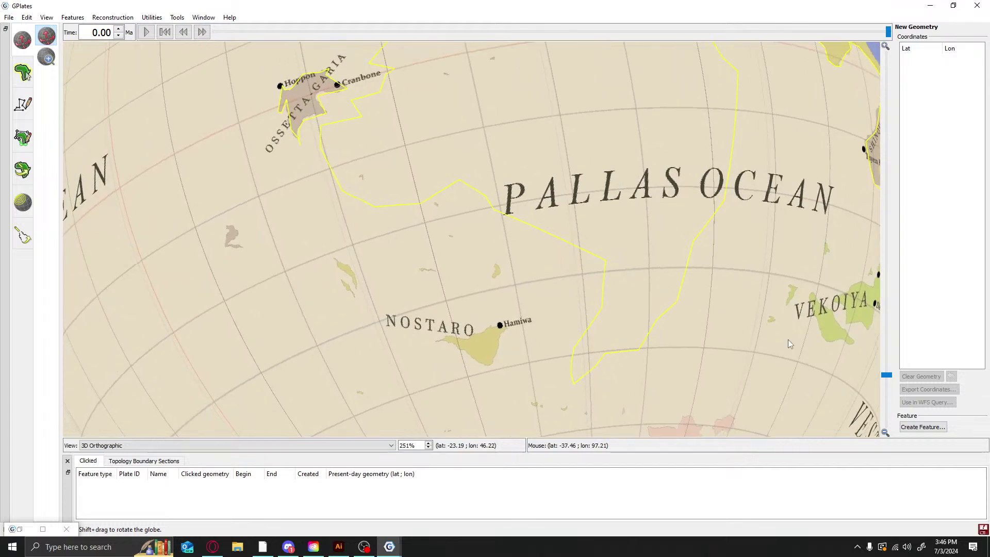
pyautogui.click(23, 104)
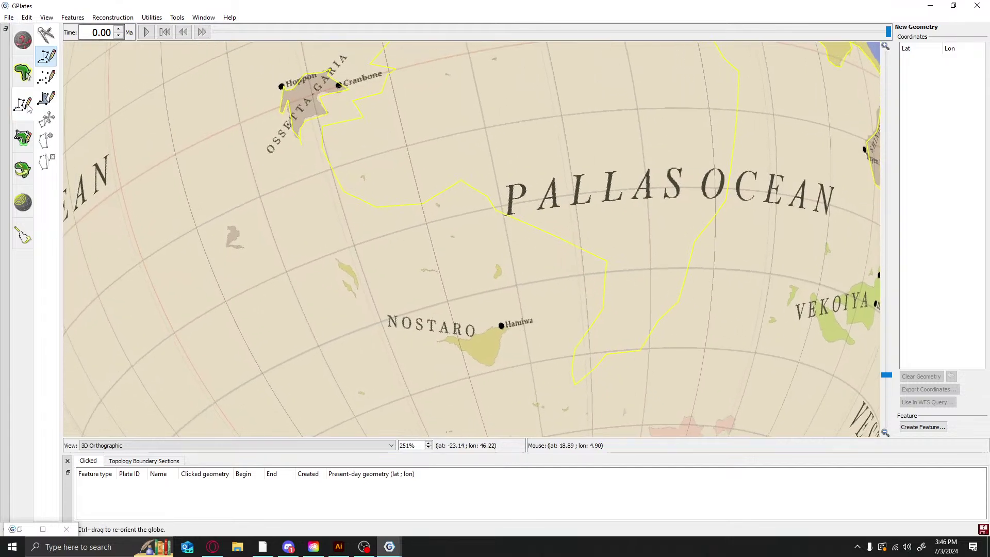
pyautogui.click(336, 255)
pyautogui.click(345, 266)
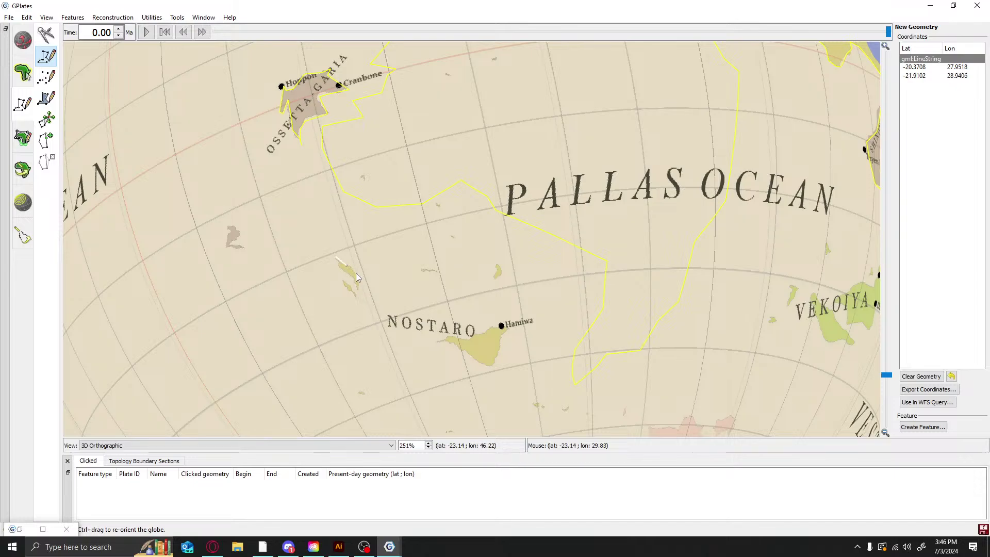
pyautogui.click(356, 274)
pyautogui.click(357, 284)
pyautogui.click(360, 292)
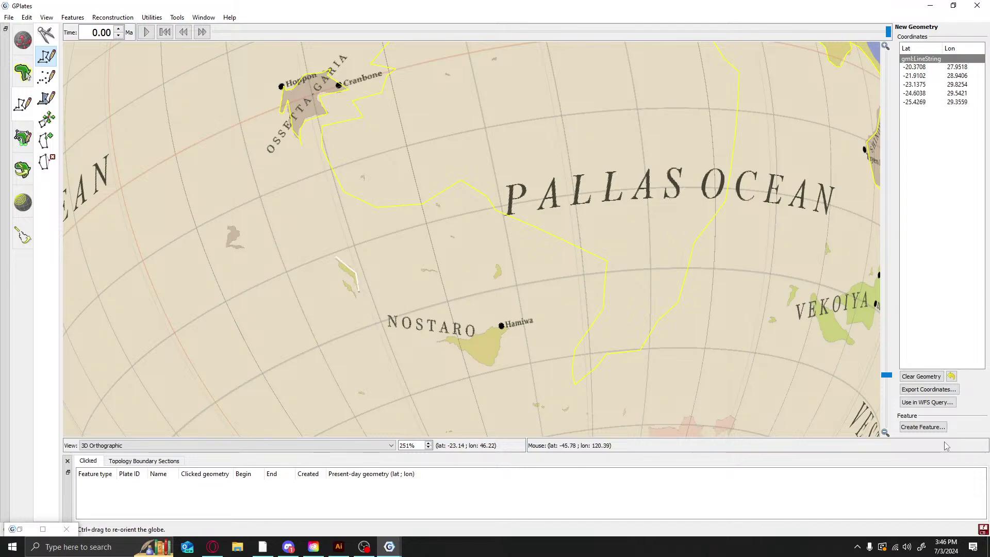
# Bring the polyline back up the narrow island's western side to about lat -20.8, lon 28.0 to close its outline
pyautogui.click(352, 278)
pyautogui.click(345, 271)
pyautogui.click(339, 264)
pyautogui.click(338, 259)
pyautogui.click(337, 259)
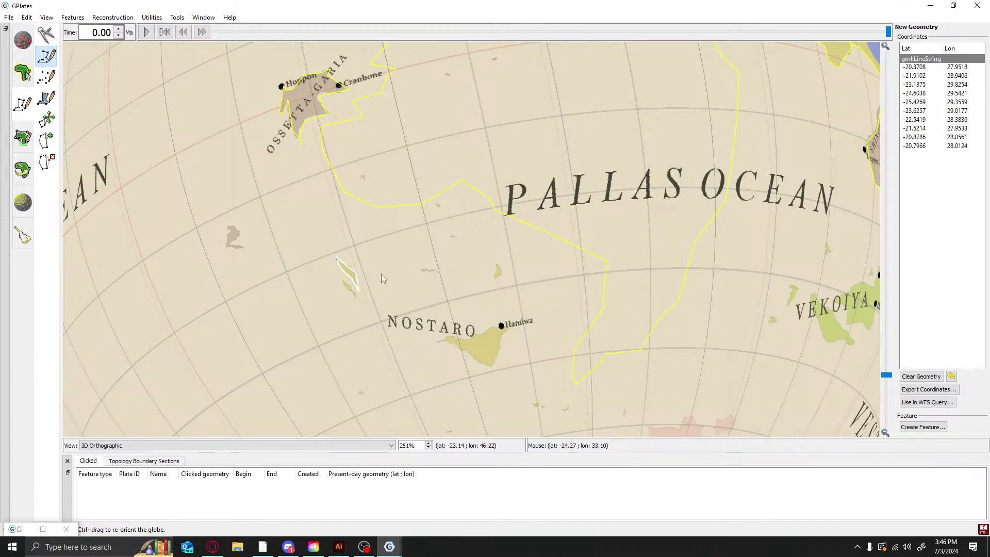
# Create an UnclassifiedFeature from the larger narrow island's outline in the 3.gpml feature collection
pyautogui.click(923, 427)
pyautogui.click(439, 440)
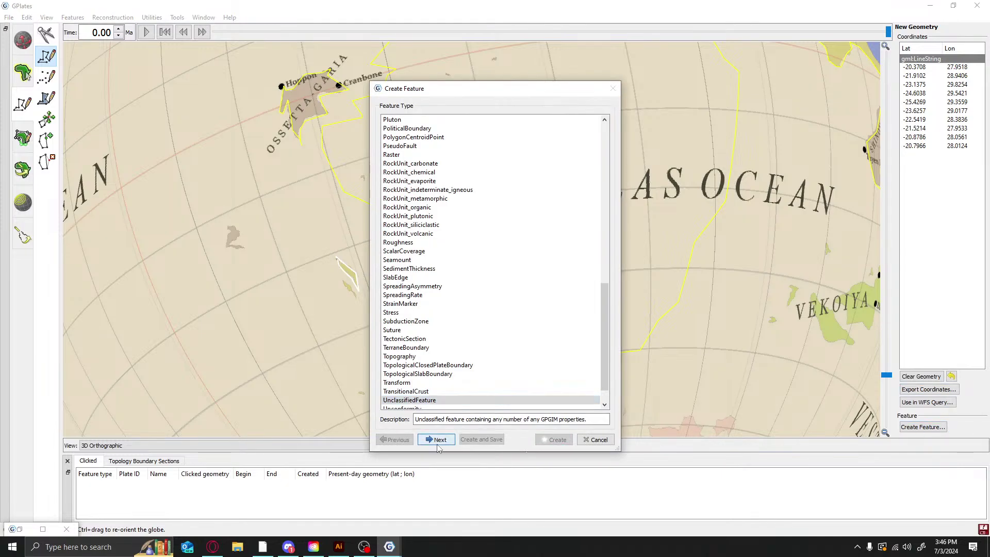
pyautogui.click(440, 440)
pyautogui.click(554, 440)
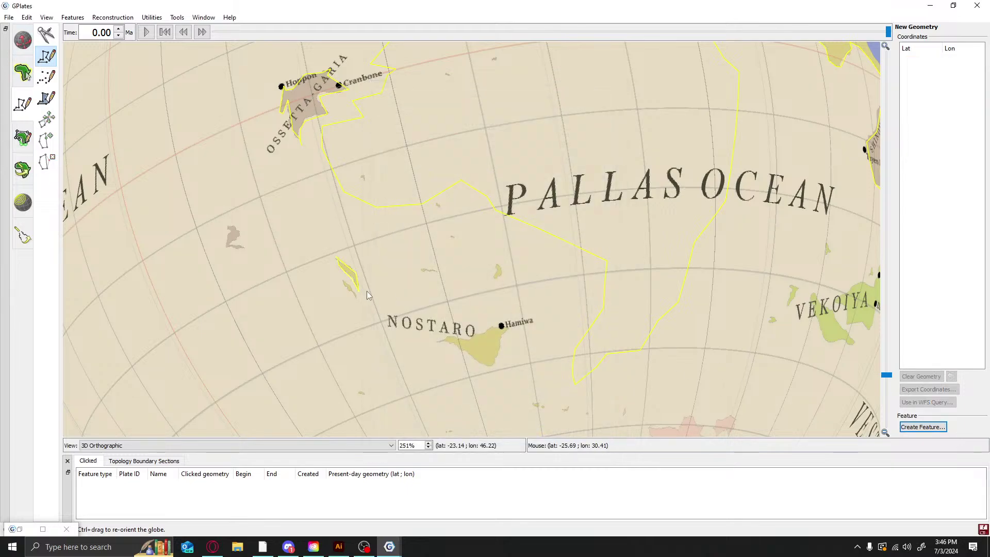
# Outline the smaller neighbouring island from about lat -23.5, lon 27.6 to lat -26.5, lon 28.7 and back
pyautogui.click(343, 281)
pyautogui.click(349, 290)
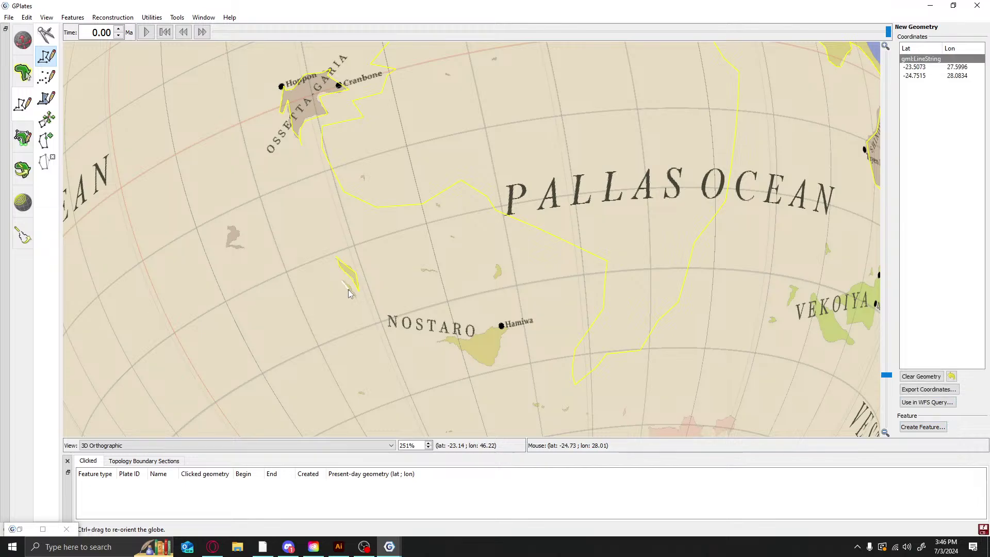
pyautogui.click(359, 303)
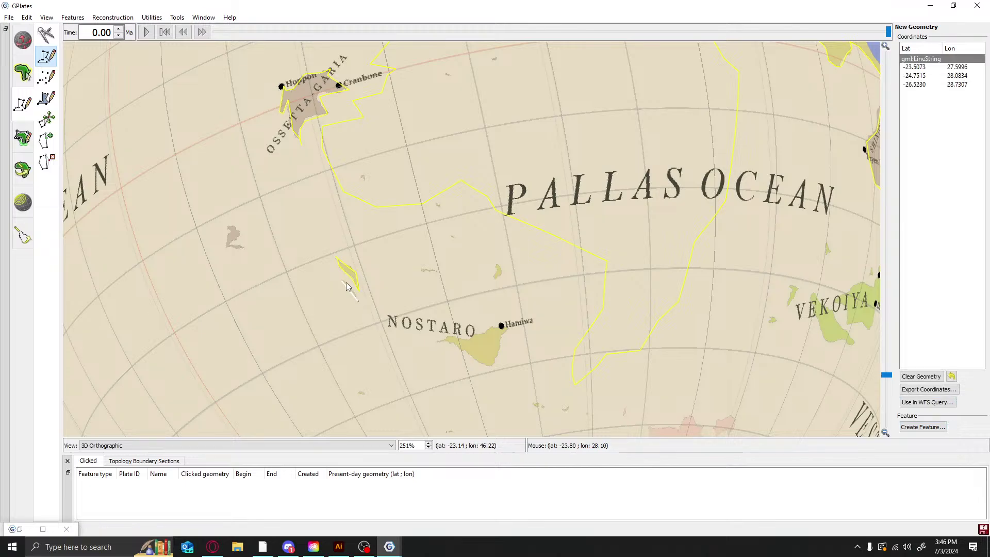
pyautogui.click(355, 298)
pyautogui.click(343, 284)
# Create an UnclassifiedFeature from the smaller island's outline in the 3.gpml feature collection
pyautogui.click(923, 427)
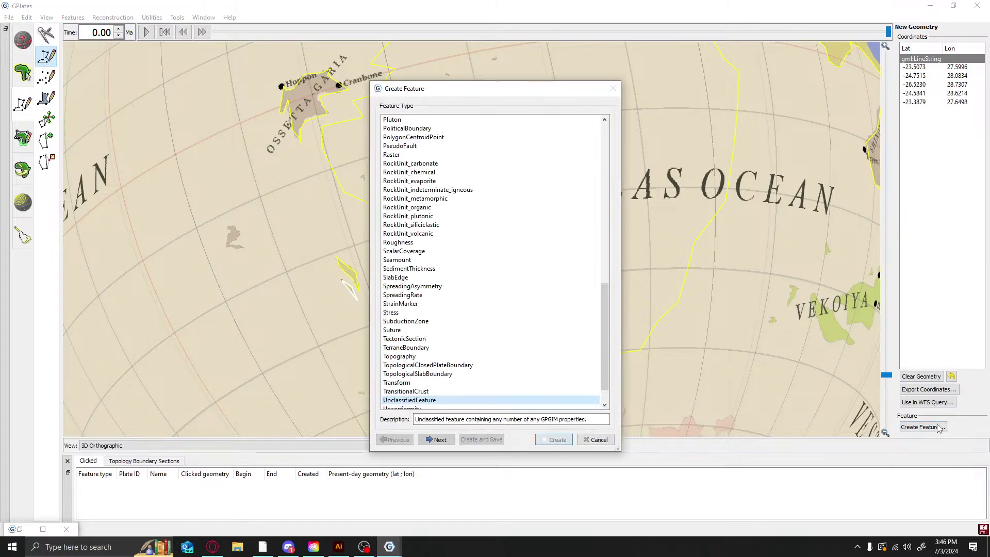
pyautogui.click(438, 440)
pyautogui.click(438, 439)
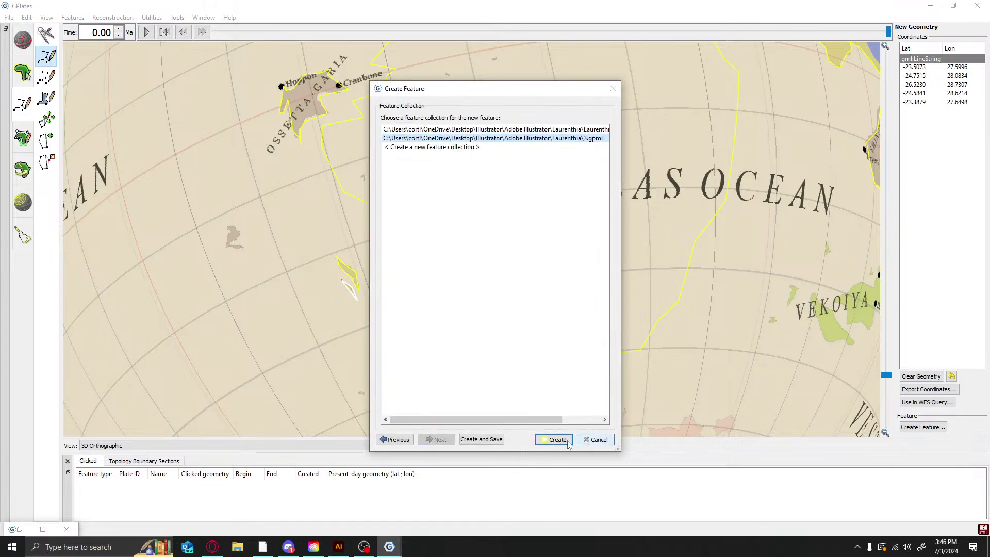
pyautogui.click(551, 444)
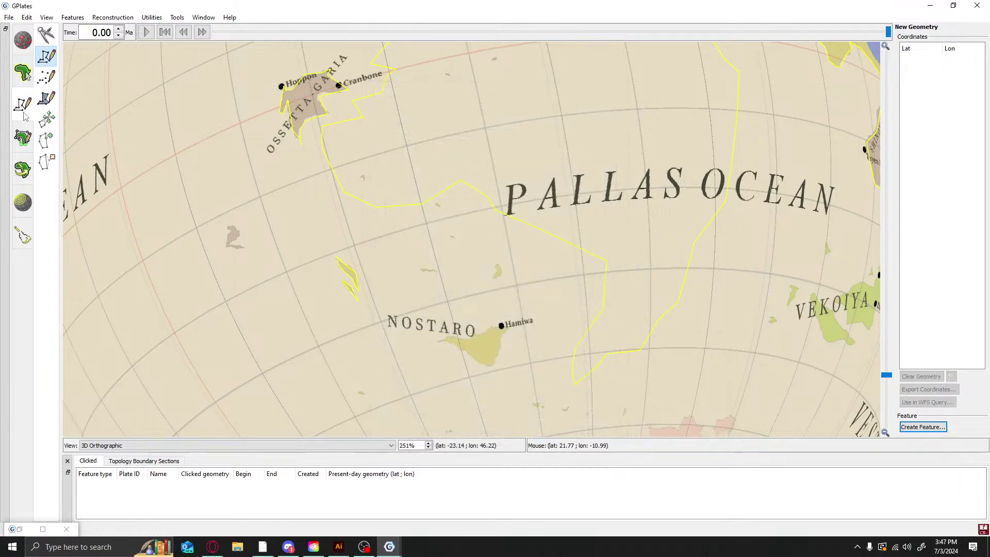
# Trace Nostaro's north coast from its western tip at about lat -34.5, lon 37.6 past Hamiwa to lat -35.0, lon 49.5
pyautogui.click(438, 345)
pyautogui.click(456, 339)
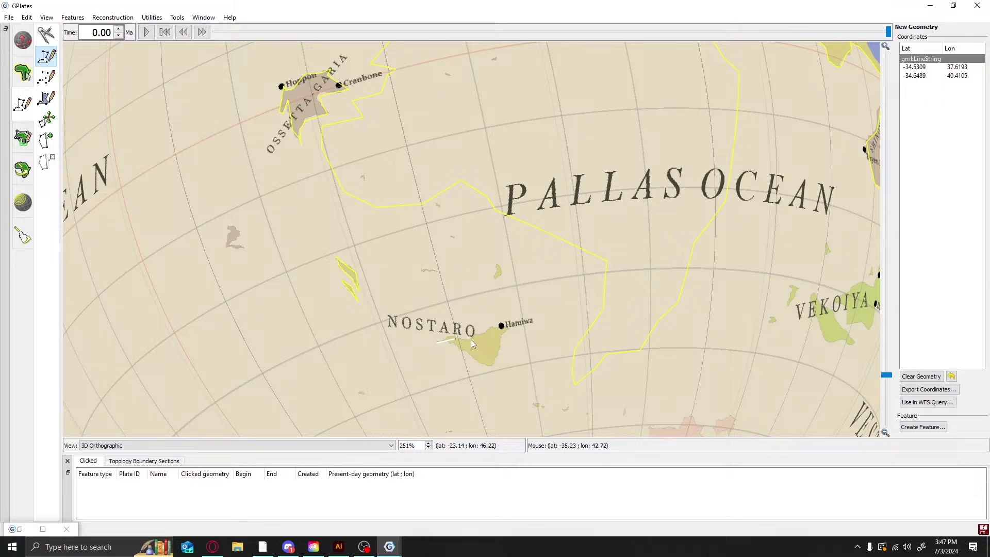
pyautogui.click(471, 339)
pyautogui.click(476, 333)
pyautogui.click(495, 327)
pyautogui.click(513, 328)
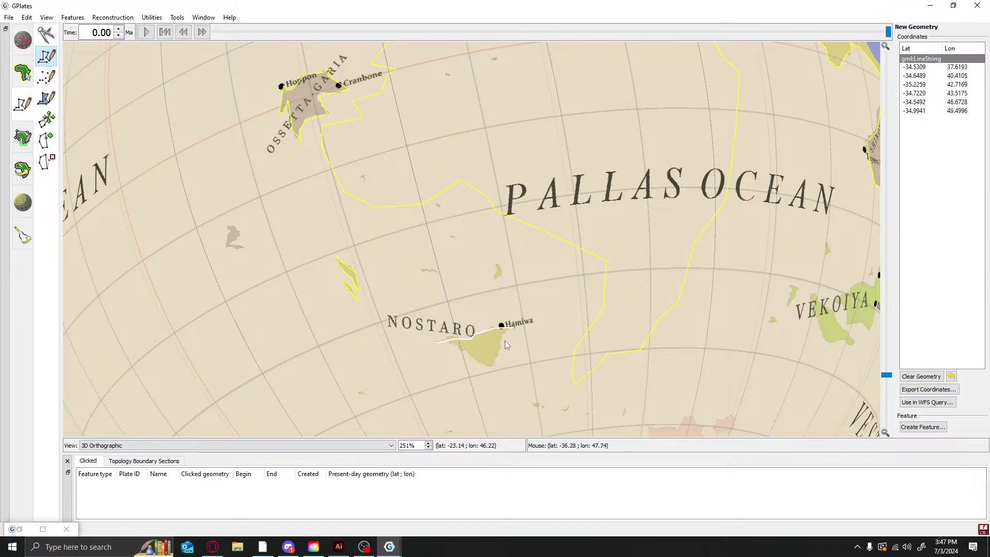
# Continue around Nostaro's southern tip at about lat -39.5, lon 44.1 and back to lat -34.6, lon 38.1 to close the outline
pyautogui.click(505, 341)
pyautogui.click(496, 356)
pyautogui.click(489, 367)
pyautogui.click(471, 354)
pyautogui.click(456, 346)
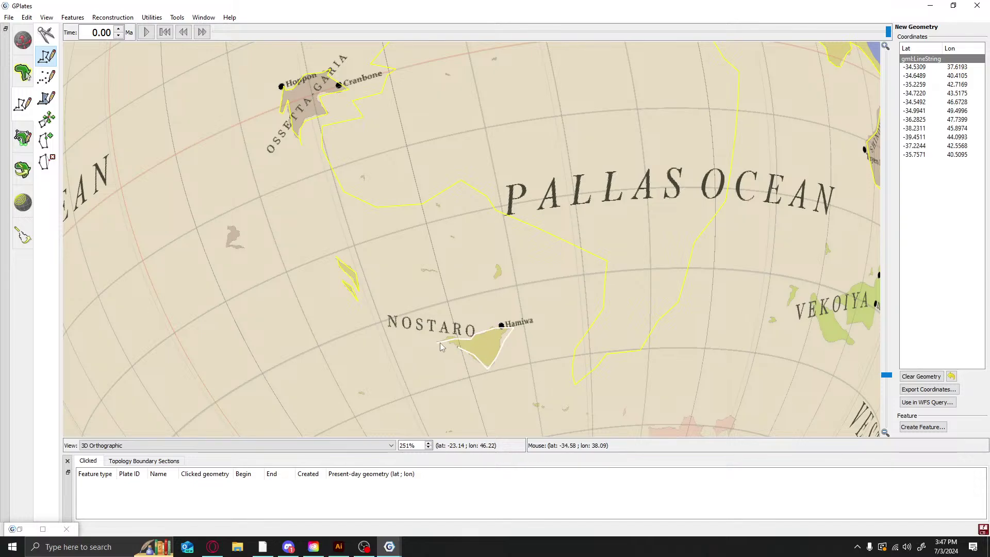
pyautogui.click(440, 344)
# Create an UnclassifiedFeature from the Nostaro outline in the 3.gpml feature collection
pyautogui.click(923, 427)
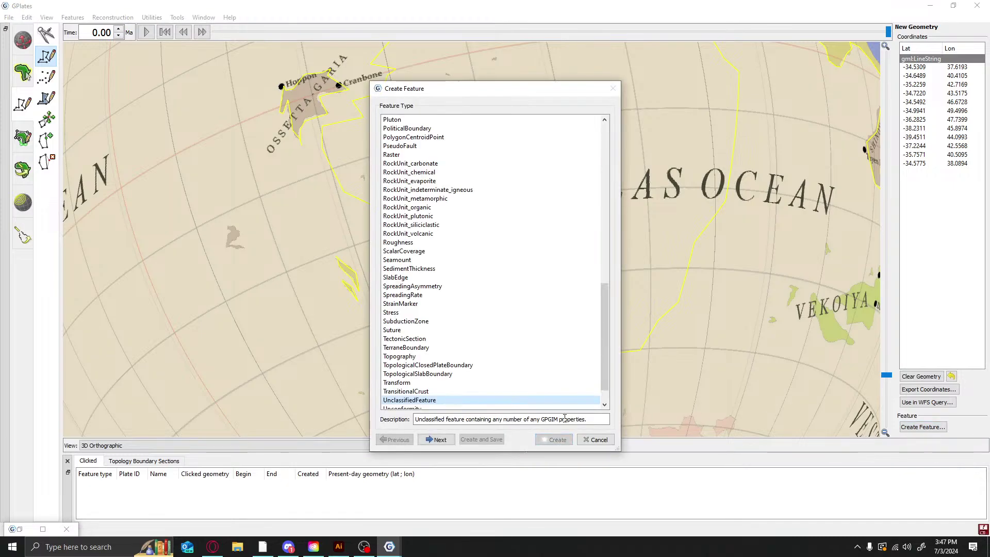
pyautogui.click(438, 440)
pyautogui.click(438, 440)
pyautogui.click(554, 439)
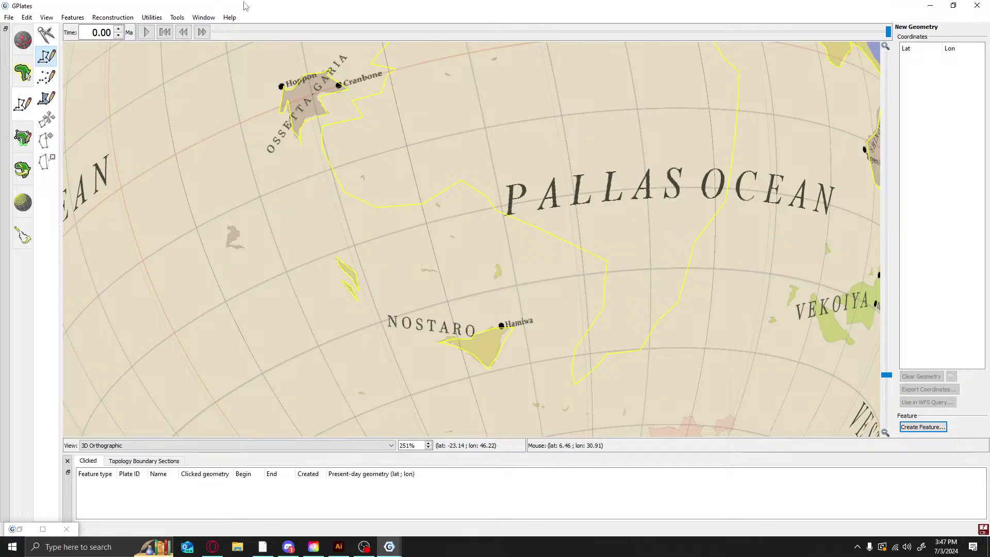
pyautogui.scroll(-6, 523, 147)
pyautogui.click(608, 238)
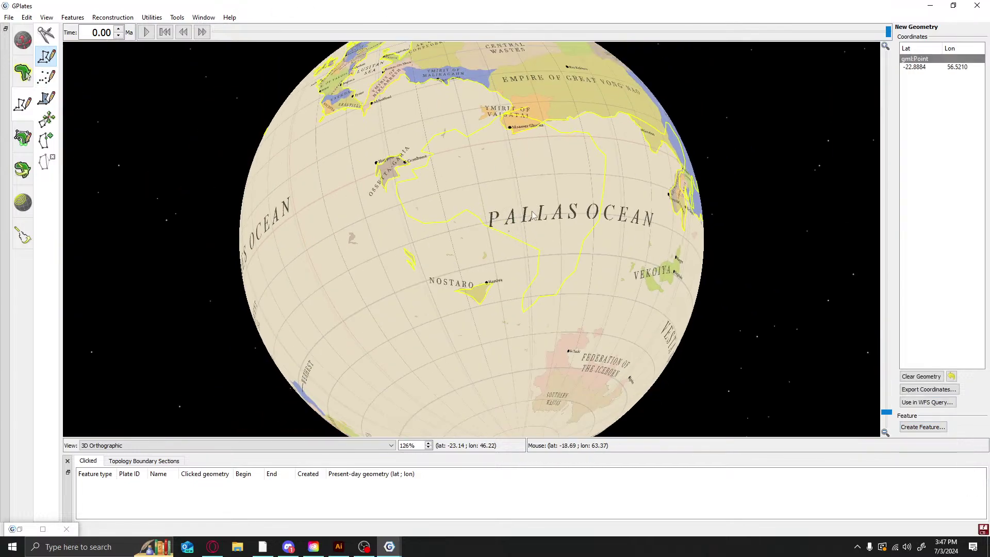
pyautogui.hotkey('ctrl', 'z')
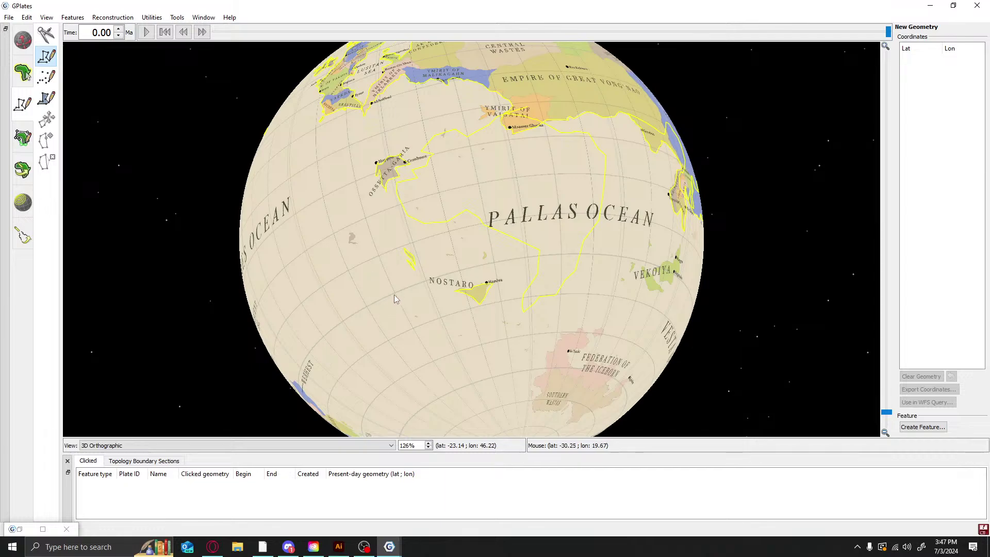
# Try a polyline north and east of Nostaro from about lat -13.0, lon 27.1 via lat -26.1, lon 57.3 to lat -44.2, lon 52.8
pyautogui.click(391, 220)
pyautogui.click(458, 233)
pyautogui.click(514, 242)
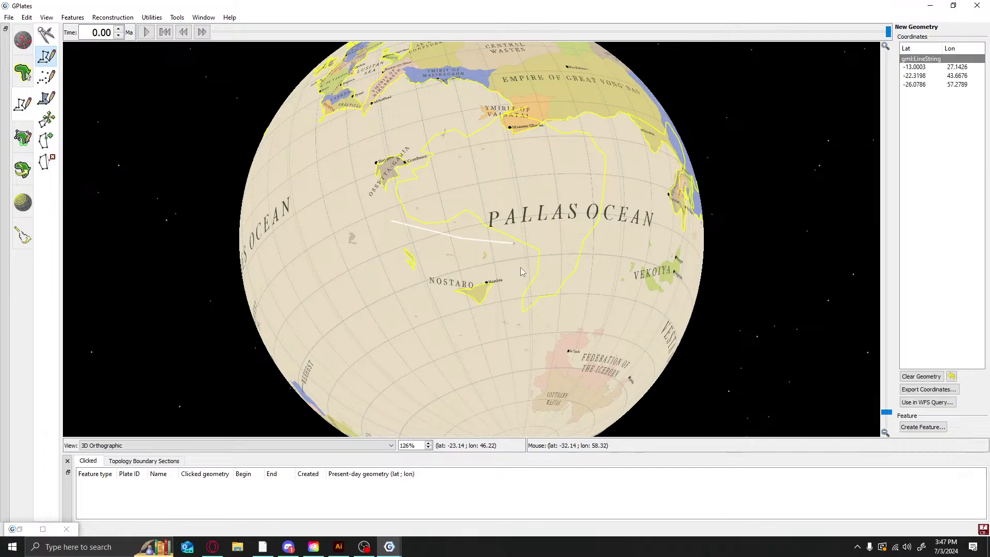
pyautogui.click(520, 269)
pyautogui.click(510, 315)
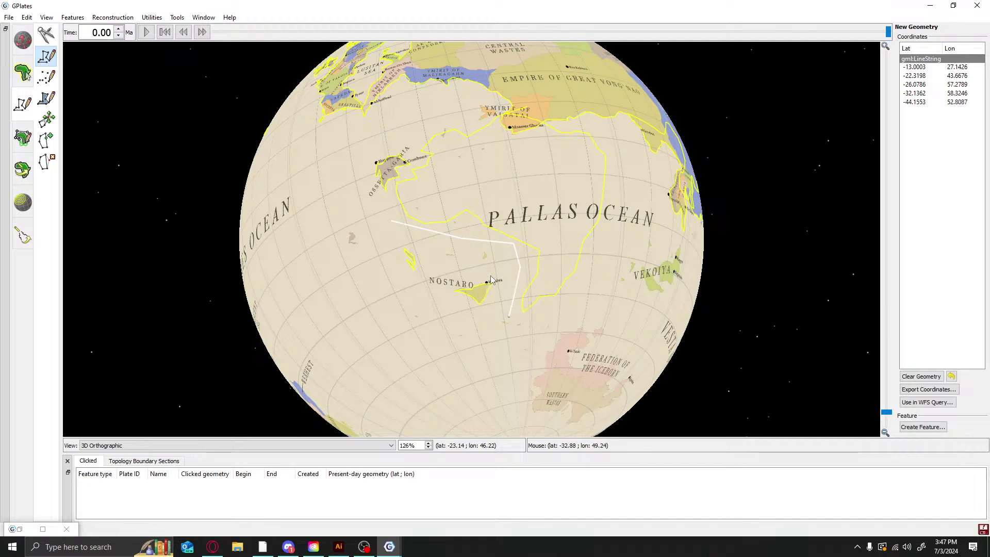
# Undo all points of the trial polyline around Nostaro
pyautogui.hotkey('ctrl', 'z')
pyautogui.hotkey('ctrl', 'z')
pyautogui.hotkey('ctrl', 'z')
pyautogui.hotkey('ctrl', 'z')
pyautogui.hotkey('ctrl', 'z')
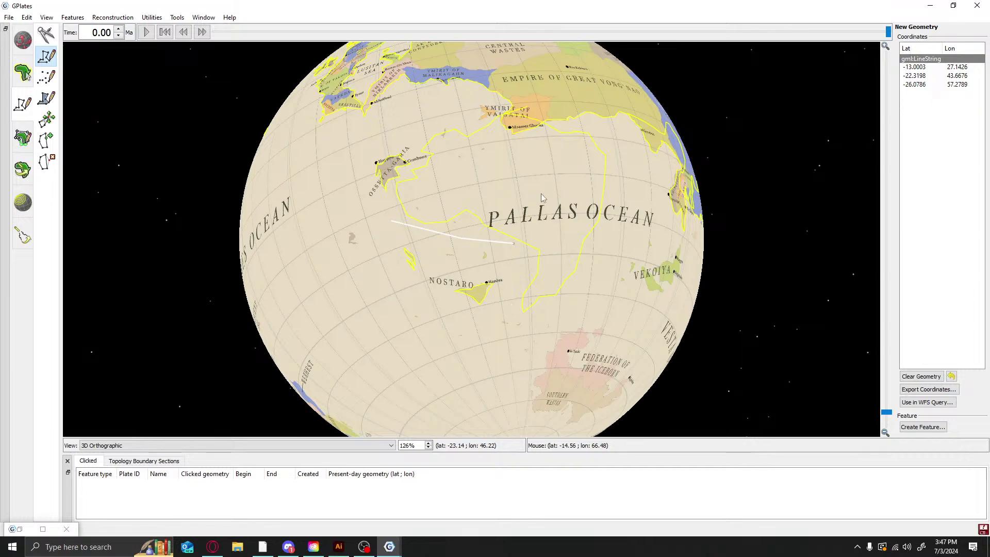
# Outline a small four-sided area southwest of Zhaogong with a polyline through about lat -0.6, lon 134.5; lat 2.0, lon 136.7; and lat -2.0, lon 135.4
pyautogui.click(22, 41)
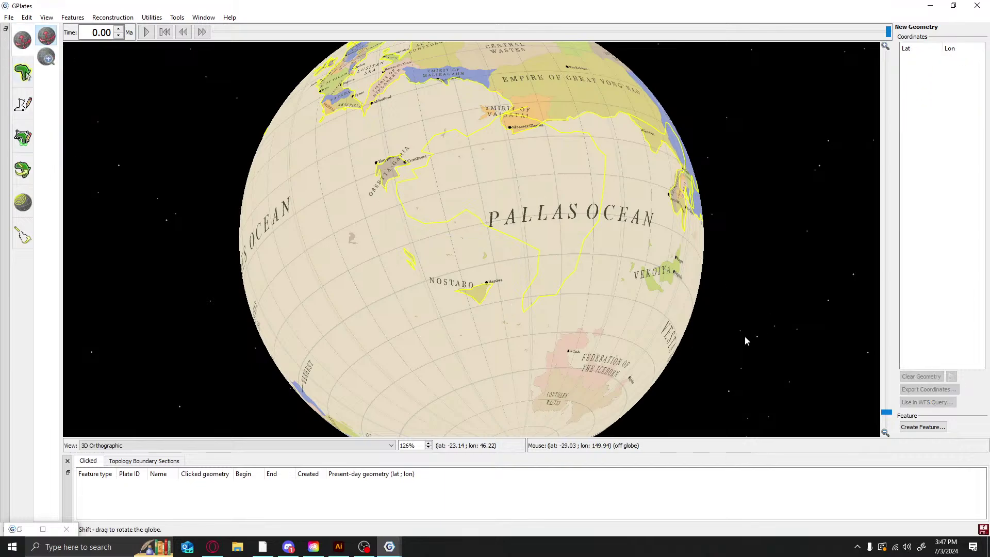
pyautogui.moveTo(792, 353); pyautogui.dragTo(388, 280)
pyautogui.scroll(4, 534, 181)
pyautogui.scroll(3, 417, 255)
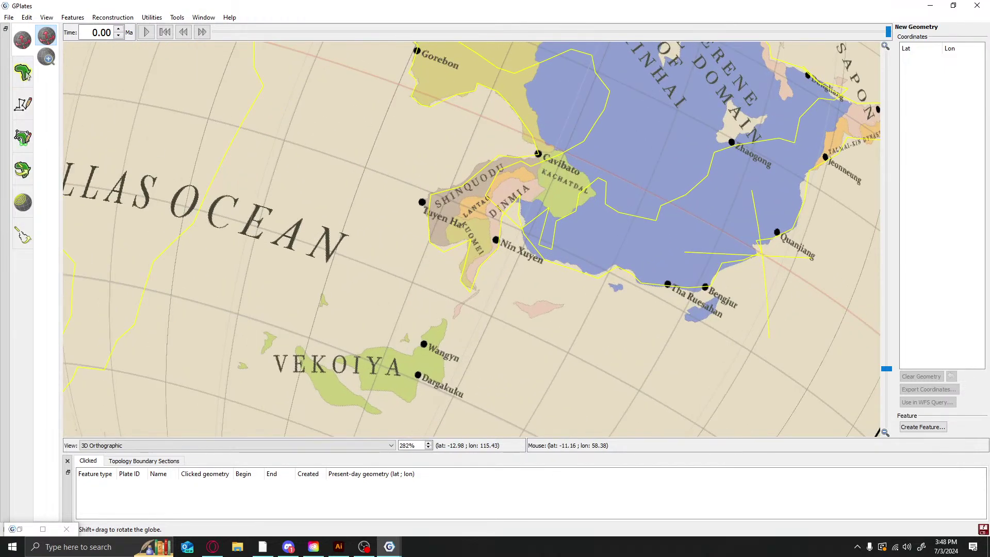
pyautogui.click(24, 107)
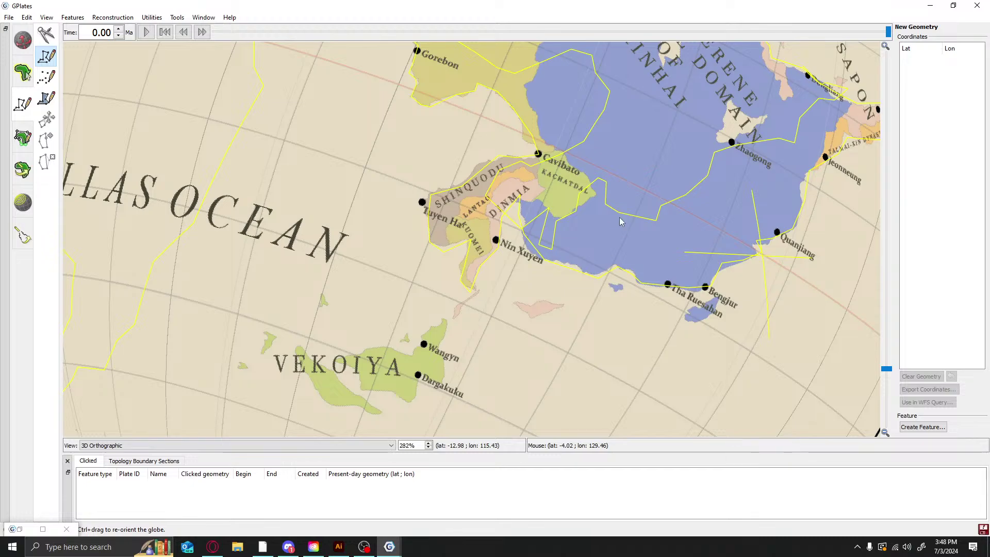
pyautogui.click(670, 211)
pyautogui.click(695, 197)
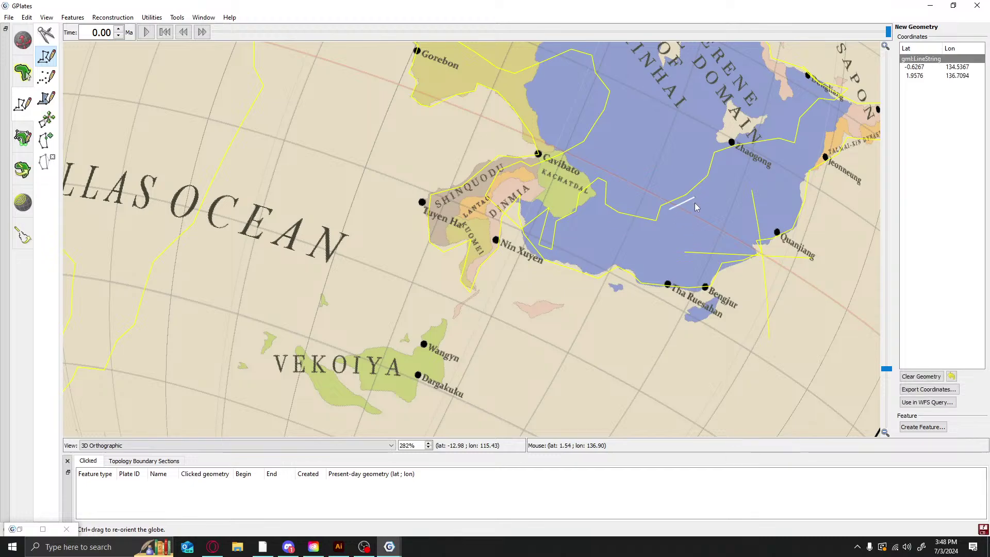
pyautogui.click(696, 218)
pyautogui.click(673, 222)
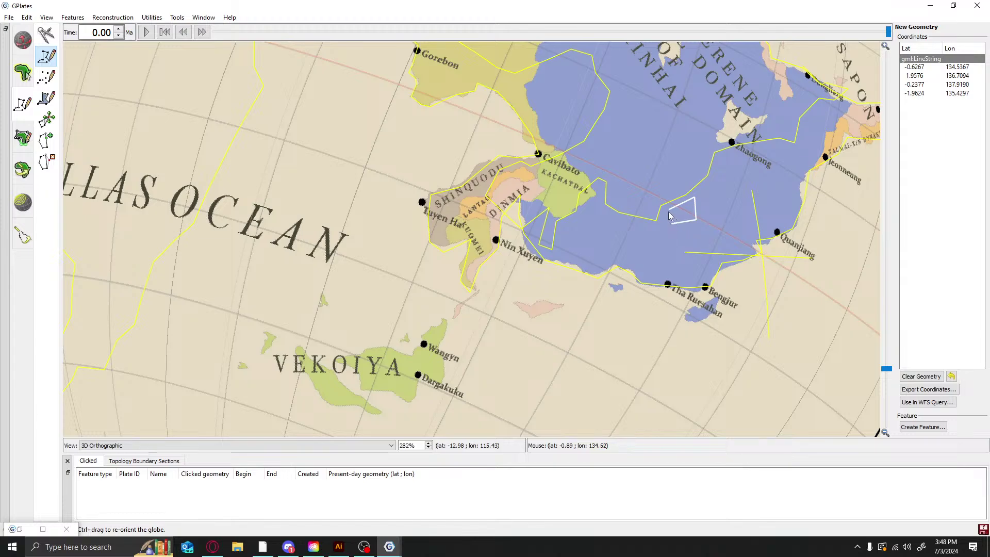
pyautogui.click(669, 211)
# Create an UnclassifiedFeature from the four-sided outline southwest of Zhaogong in the 3.gpml feature collection
pyautogui.click(923, 427)
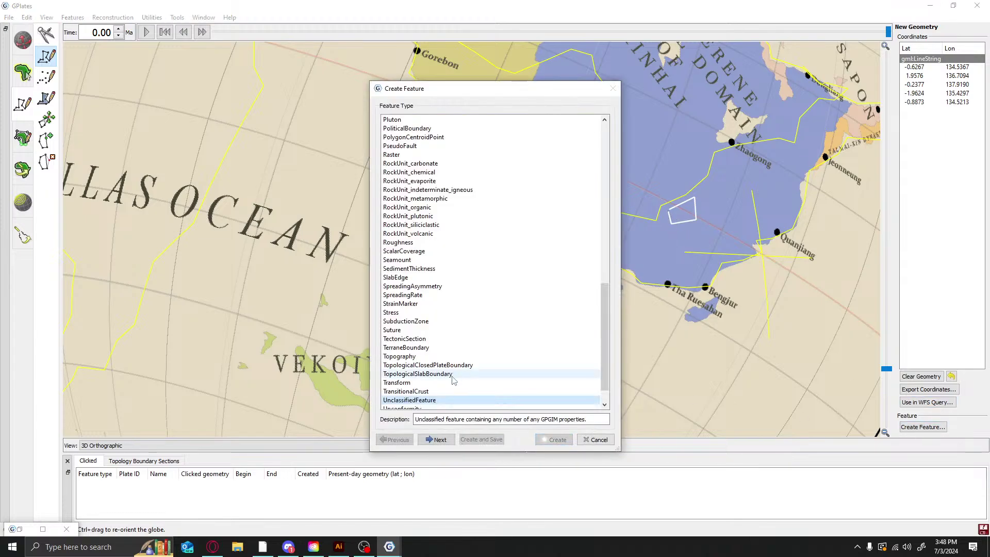
pyautogui.click(436, 440)
pyautogui.click(556, 439)
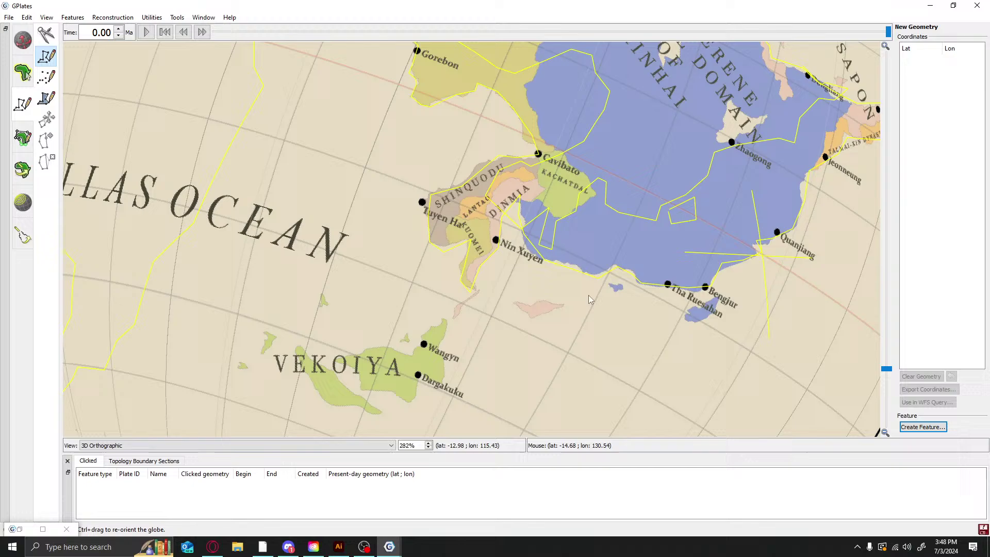
# Trace the small blue island west of Tha Ruesahan from about lat -11.0, lon 131.9 via lat -10.7, lon 133.5 to lat -10.9, lon 131.8
pyautogui.click(620, 289)
pyautogui.click(619, 283)
pyautogui.click(624, 285)
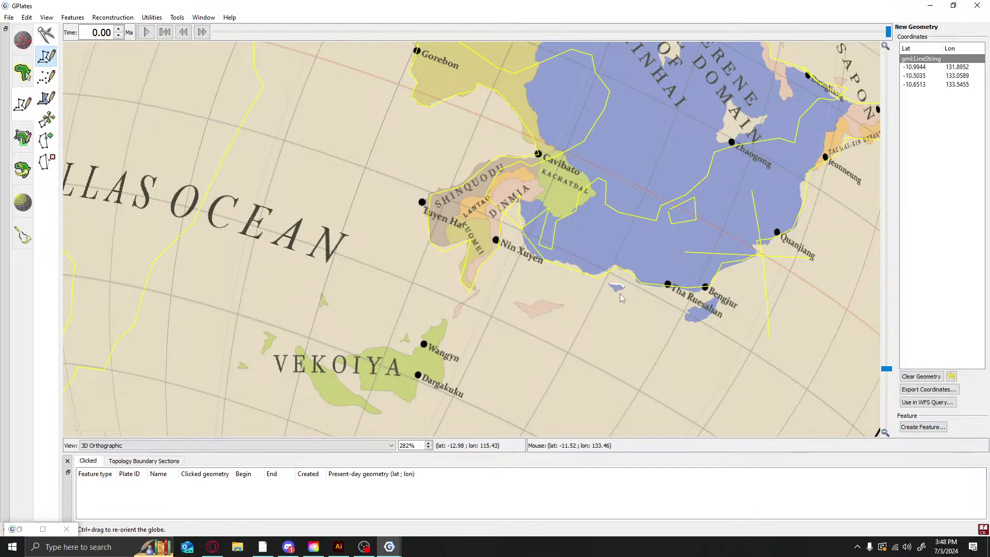
pyautogui.click(622, 288)
pyautogui.click(617, 290)
pyautogui.click(615, 295)
pyautogui.click(611, 283)
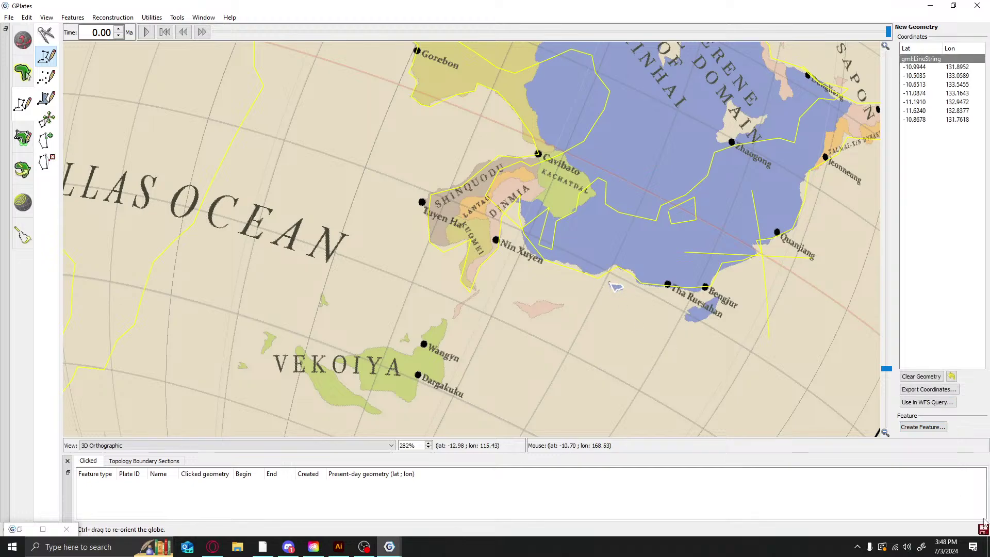
# Create an UnclassifiedFeature from the small blue island's outline in the 3.gpml feature collection
pyautogui.click(940, 430)
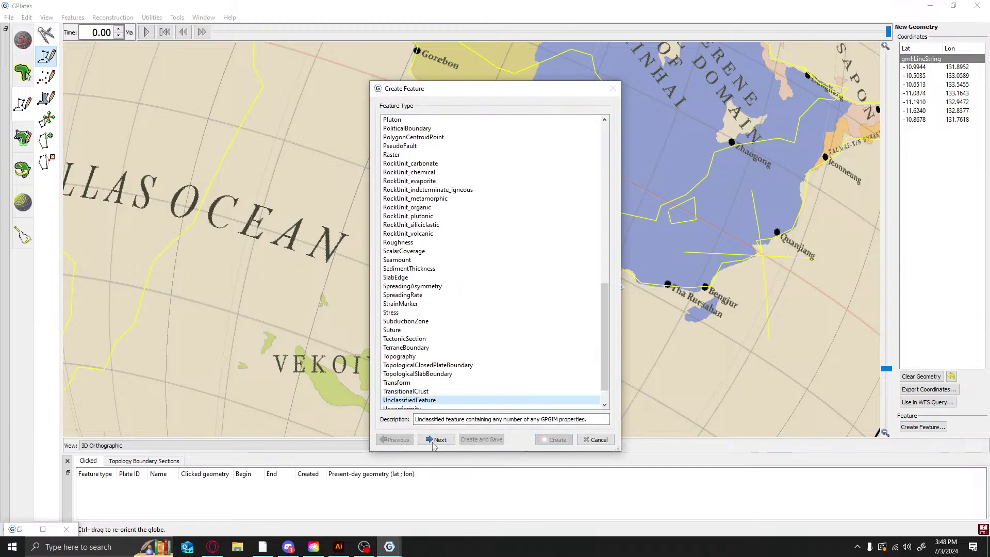
pyautogui.click(437, 439)
pyautogui.click(437, 439)
pyautogui.click(555, 440)
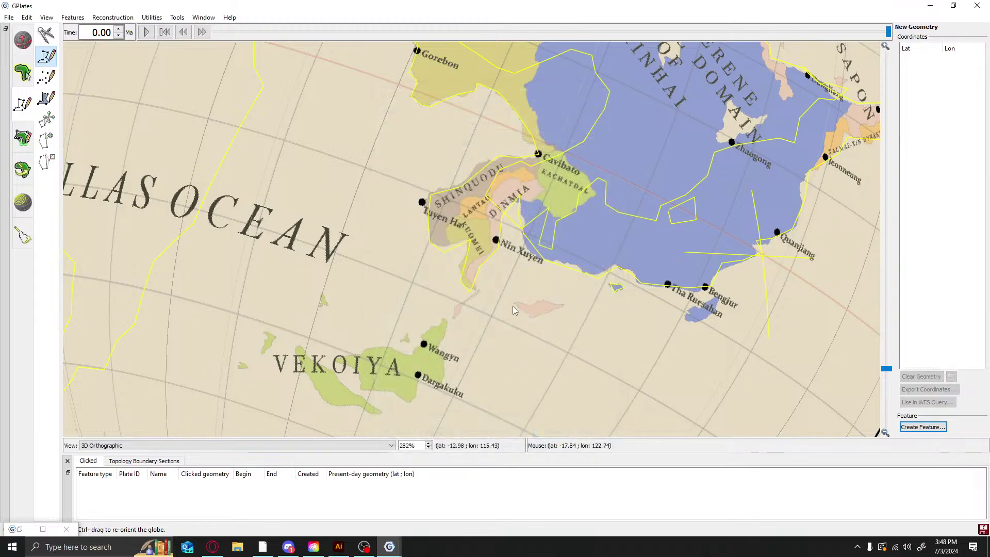
# Trace the pink island southeast of Nin Xuyen from about lat -17.4, lon 122.8 via lat -15.4, lon 128.1 to lat -17.1, lon 123.0
pyautogui.click(514, 303)
pyautogui.click(529, 313)
pyautogui.click(530, 329)
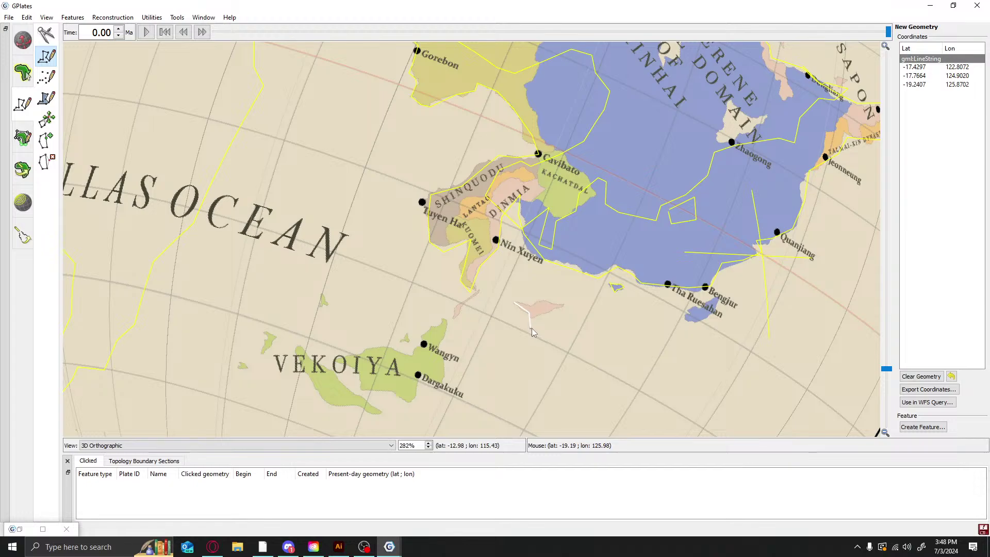
pyautogui.hotkey('ctrl', 'z')
pyautogui.click(531, 317)
pyautogui.click(564, 309)
pyautogui.hotkey('ctrl', 'z')
pyautogui.click(563, 305)
pyautogui.click(550, 302)
pyautogui.click(540, 301)
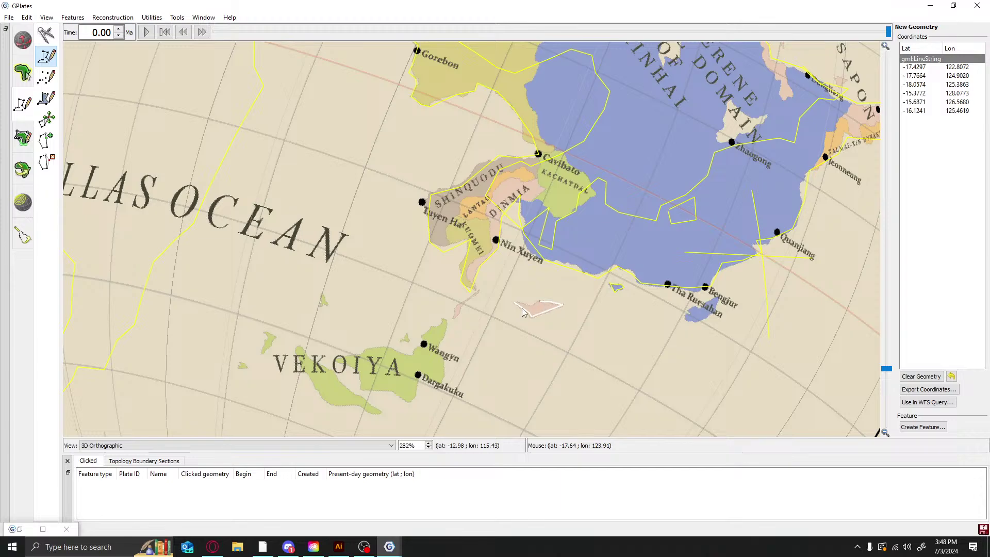
pyautogui.click(534, 306)
pyautogui.click(518, 304)
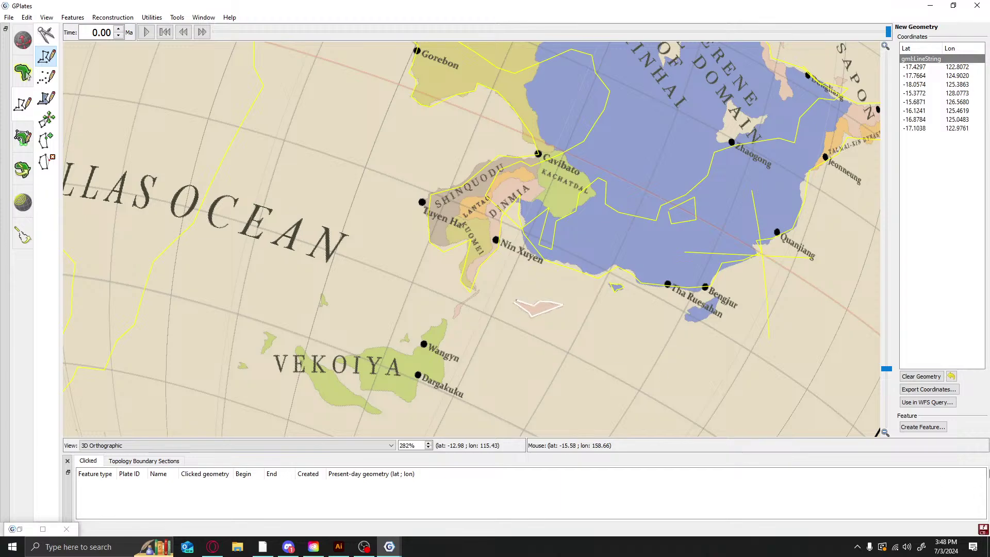
# Create an UnclassifiedFeature from the pink island's outline in the 3.gpml feature collection
pyautogui.click(930, 428)
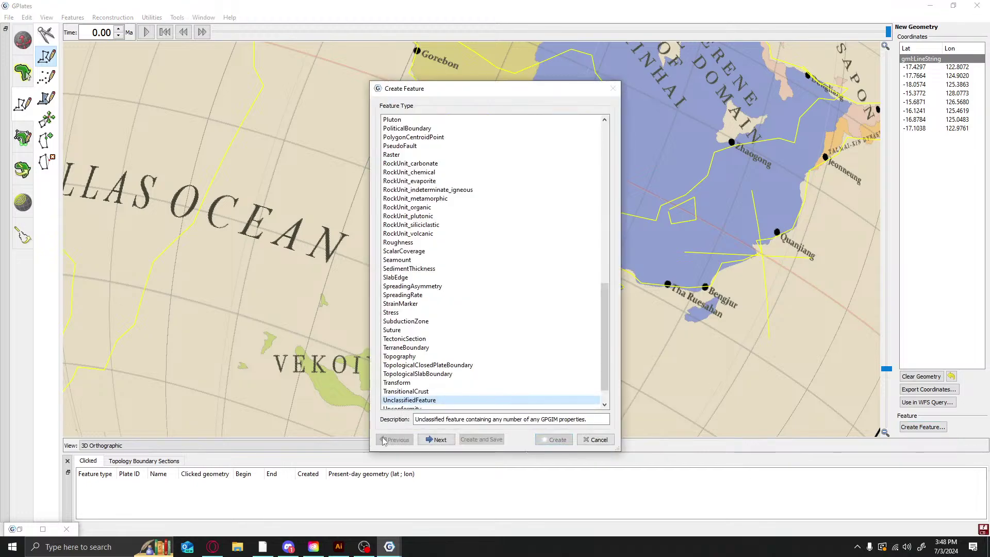
pyautogui.click(447, 438)
pyautogui.click(446, 440)
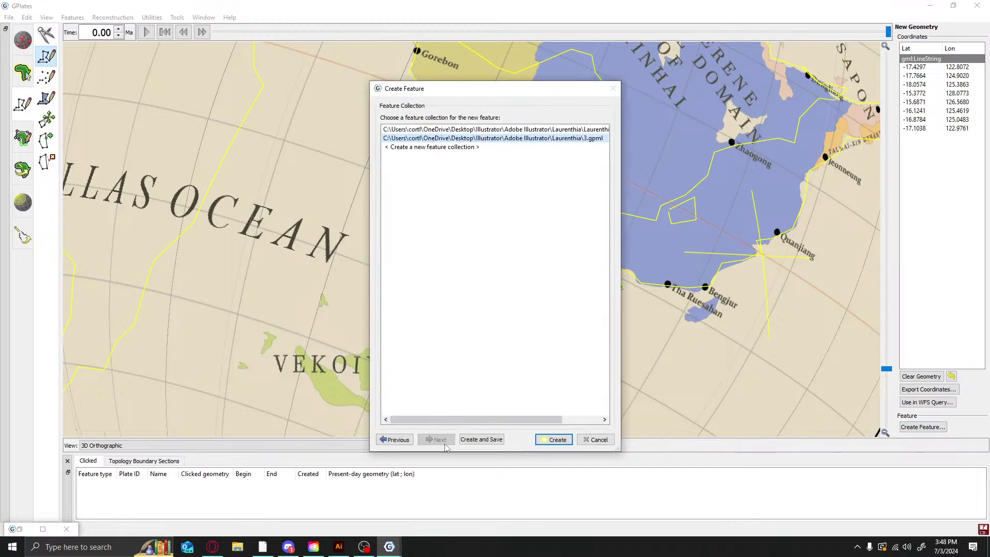
pyautogui.click(541, 438)
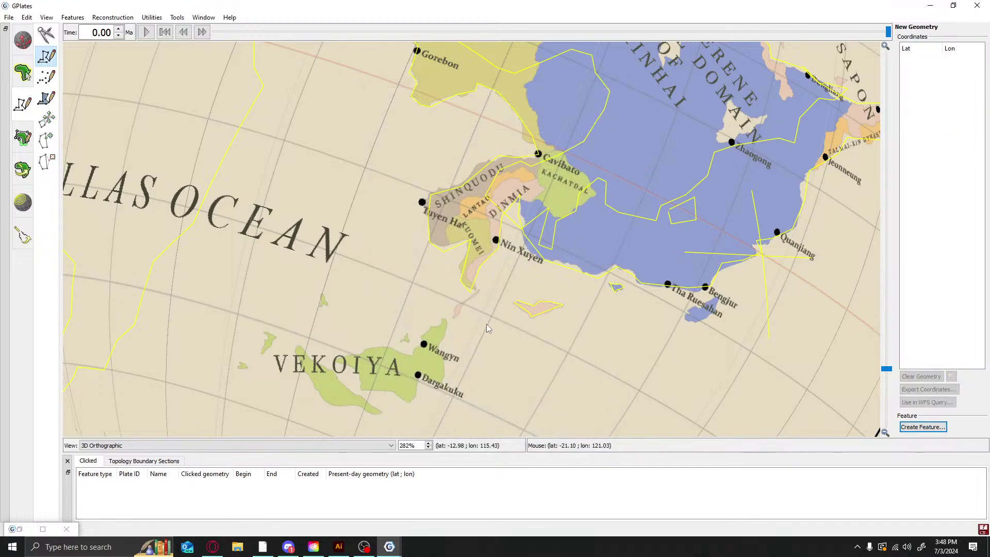
# Outline the narrow island between Kuomei and Vekoiya from about lat -18.0, lon 118.5 via lat -21.9, lon 116.8 to lat -18.0, lon 118.4
pyautogui.click(478, 292)
pyautogui.click(455, 306)
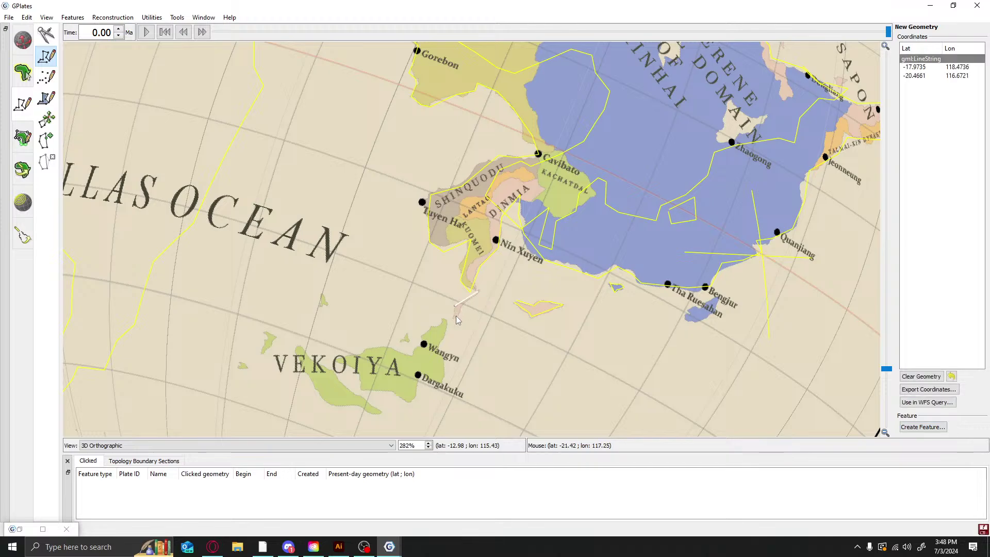
pyautogui.click(456, 316)
pyautogui.click(462, 311)
pyautogui.click(464, 309)
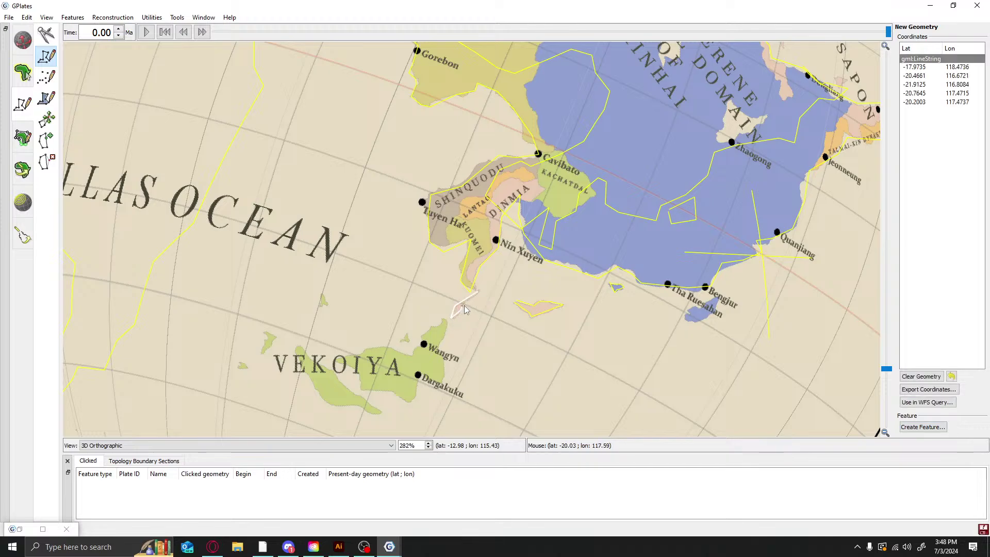
pyautogui.click(477, 292)
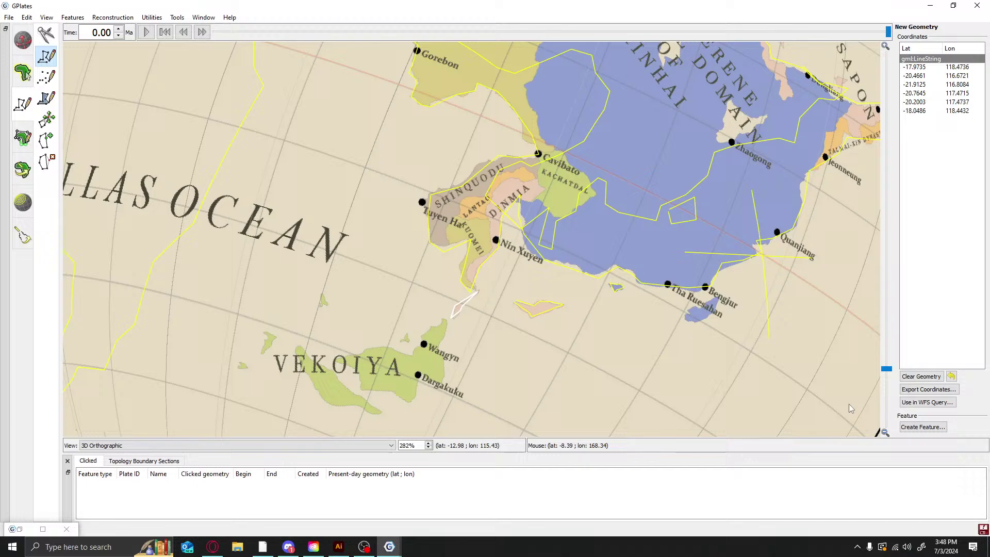
# Create and save a feature from the narrow island's outline in the 3.gpml feature collection
pyautogui.click(917, 428)
pyautogui.click(445, 440)
pyautogui.click(450, 442)
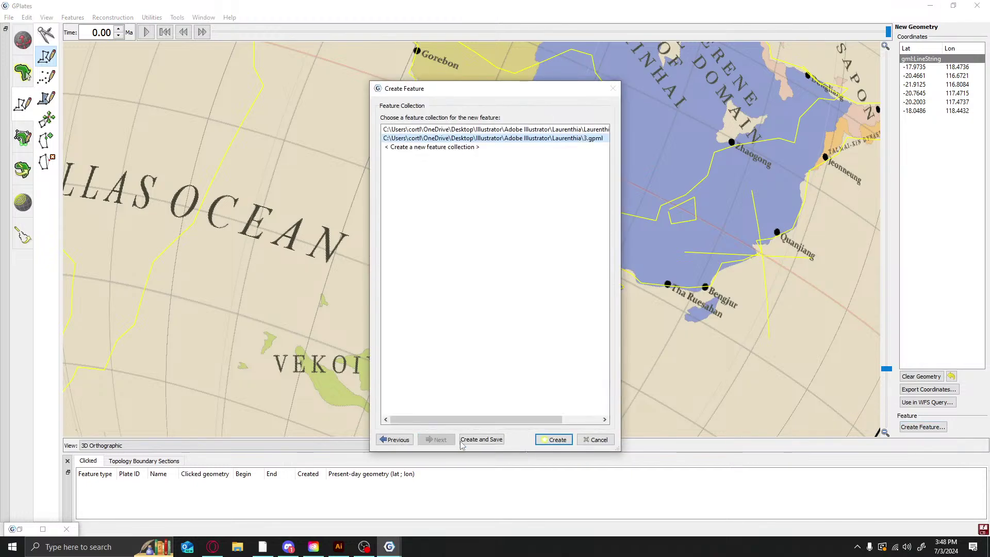
pyautogui.click(462, 441)
# Trace the east coast of Vekoiya's main island from about lat -22.4, lon 116.3 via lat -29.4, lon 119.3 to Dargakuku at lat -29.5, lon 115.6
pyautogui.click(445, 321)
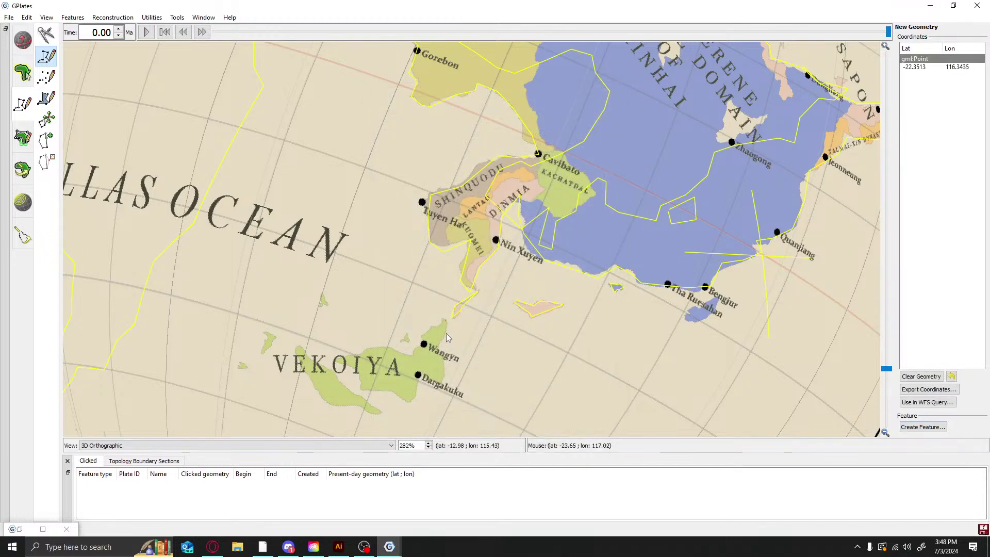
pyautogui.click(447, 334)
pyautogui.click(437, 348)
pyautogui.click(437, 357)
pyautogui.click(445, 361)
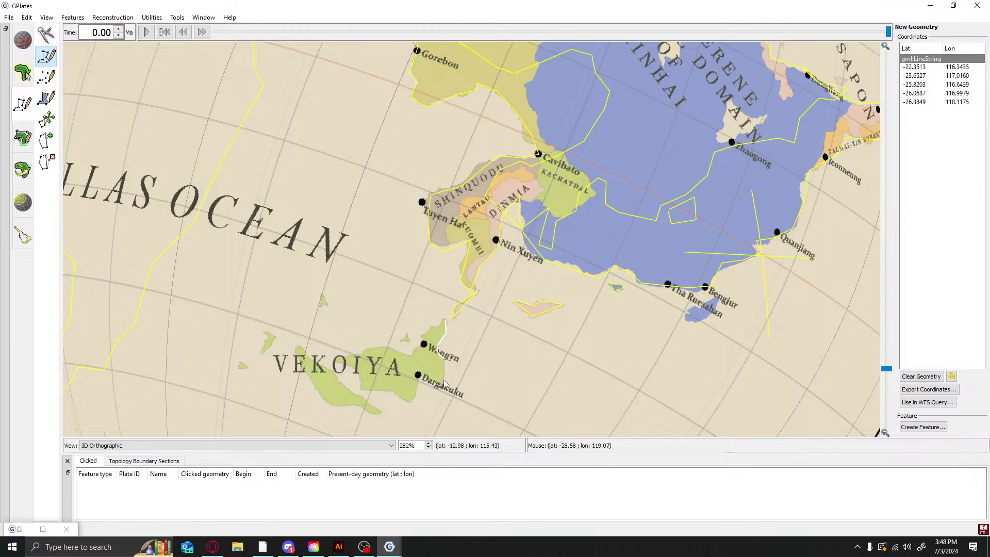
pyautogui.click(444, 379)
pyautogui.click(443, 386)
pyautogui.click(418, 378)
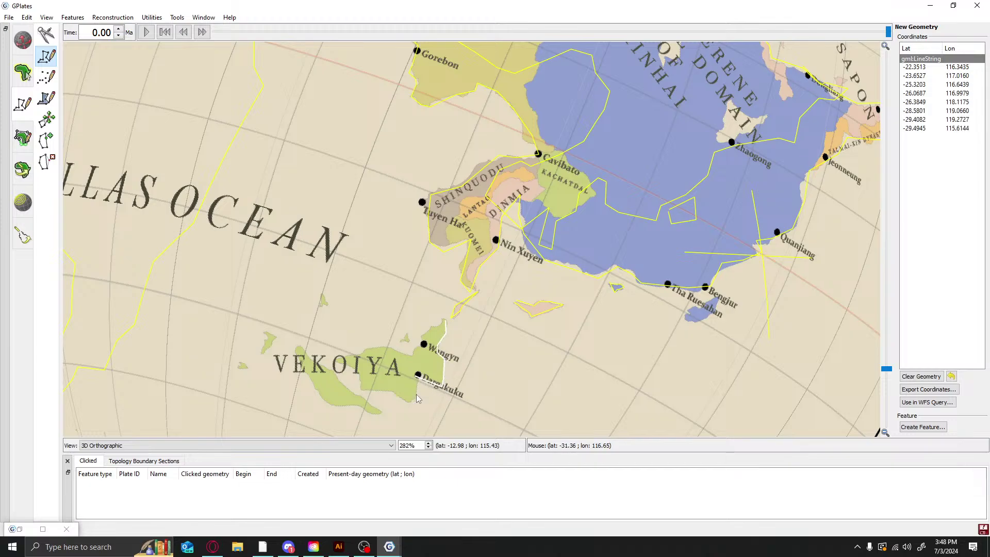
# Continue the outline along the main island's south coast via about lat -32.8, lon 116.1 to the western tip near lat -31.3, lon 105.6
pyautogui.click(416, 394)
pyautogui.click(416, 403)
pyautogui.click(407, 404)
pyautogui.click(391, 389)
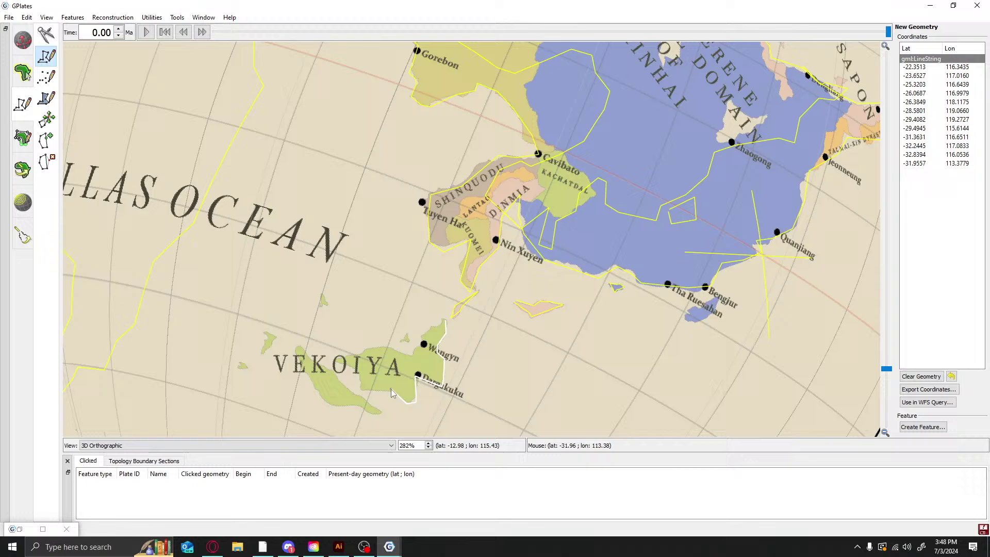
pyautogui.click(365, 393)
pyautogui.click(362, 372)
pyautogui.click(350, 364)
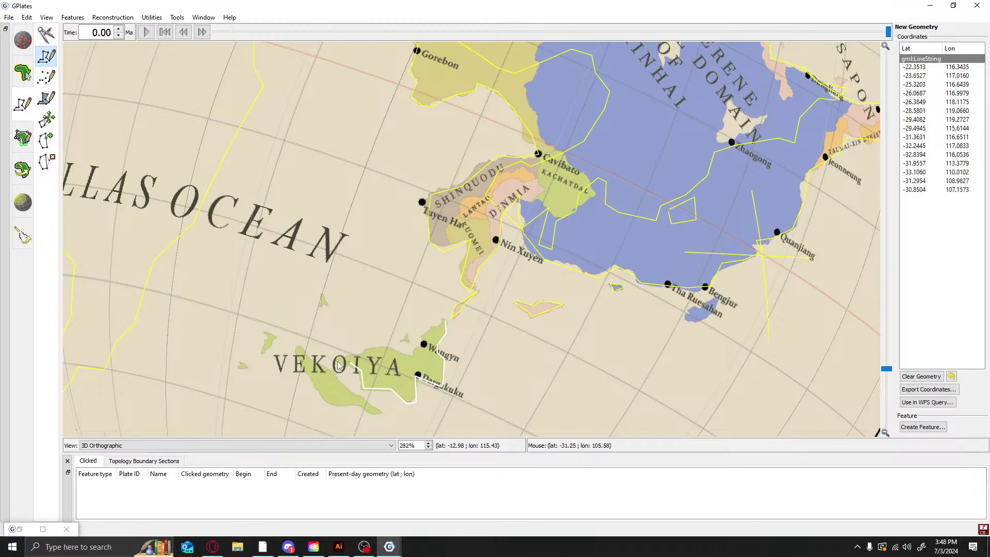
pyautogui.click(339, 364)
# Continue the outline along the main island's north coast via about lat -27.9, lon 110.8 to lat -27.4, lon 114.6
pyautogui.click(358, 355)
pyautogui.click(401, 353)
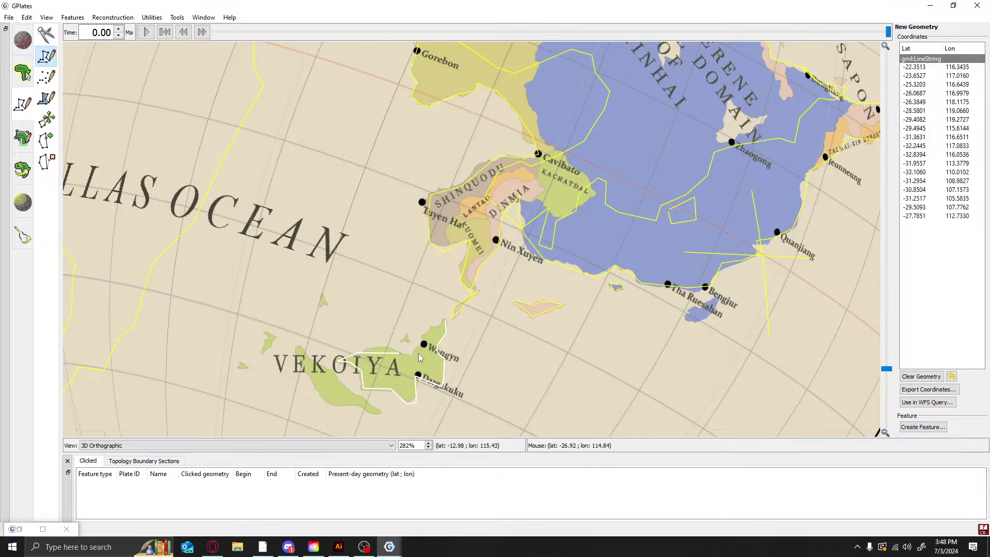
pyautogui.hotkey('ctrl', 'z')
pyautogui.click(387, 349)
pyautogui.click(416, 356)
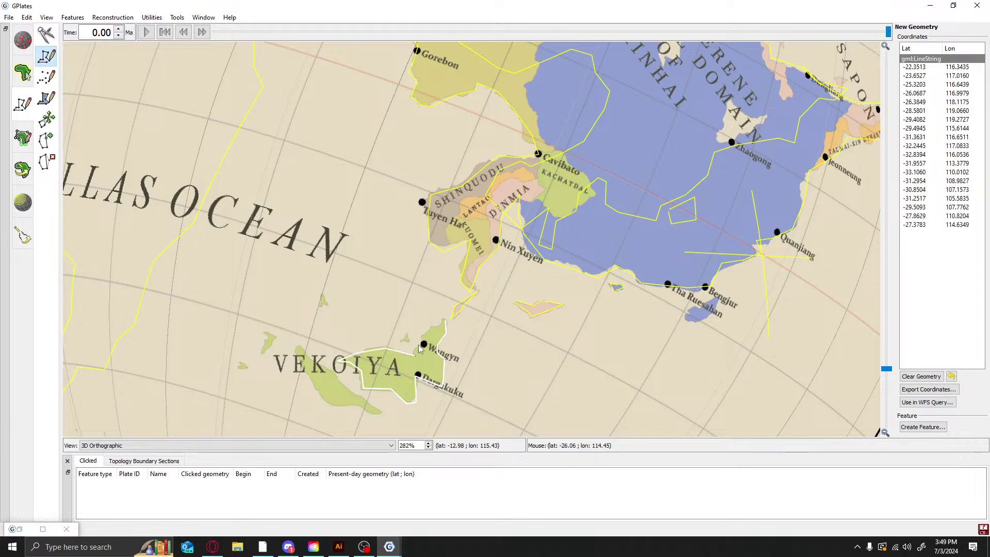
# Close the outline past Wangyn via about lat -24.0, lon 115.1 to the northern tip at lat -22.3, lon 116.2
pyautogui.click(418, 347)
pyautogui.click(424, 344)
pyautogui.click(421, 341)
pyautogui.click(431, 334)
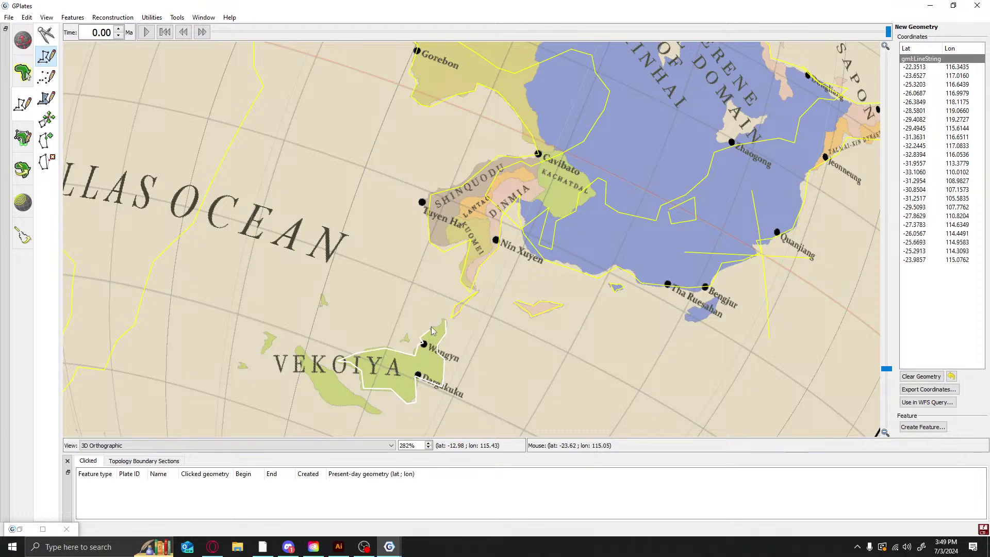
pyautogui.click(434, 330)
pyautogui.click(441, 325)
pyautogui.click(445, 321)
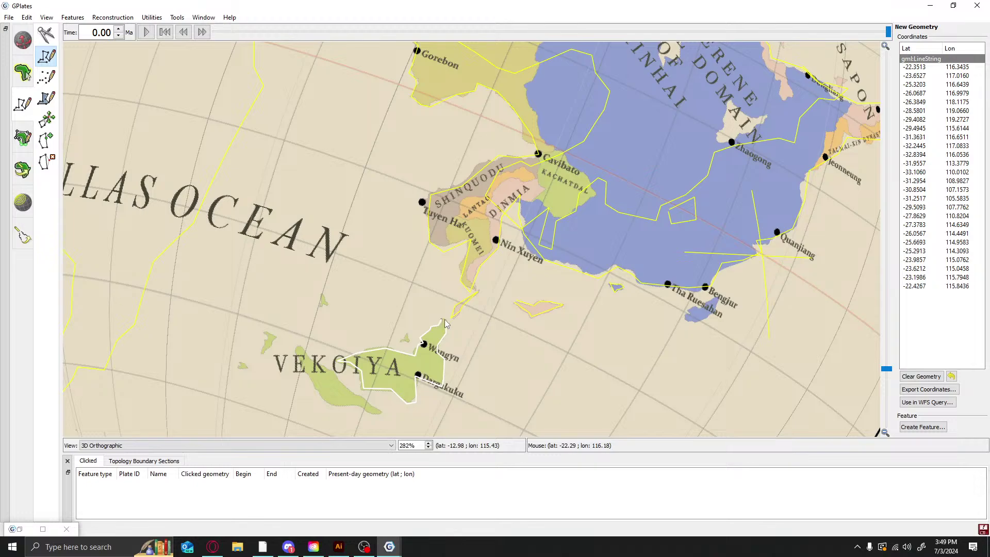
pyautogui.click(447, 319)
# Create an UnclassifiedFeature from the outline of Vekoiya's main island in the 3.gpml feature collection
pyautogui.click(908, 427)
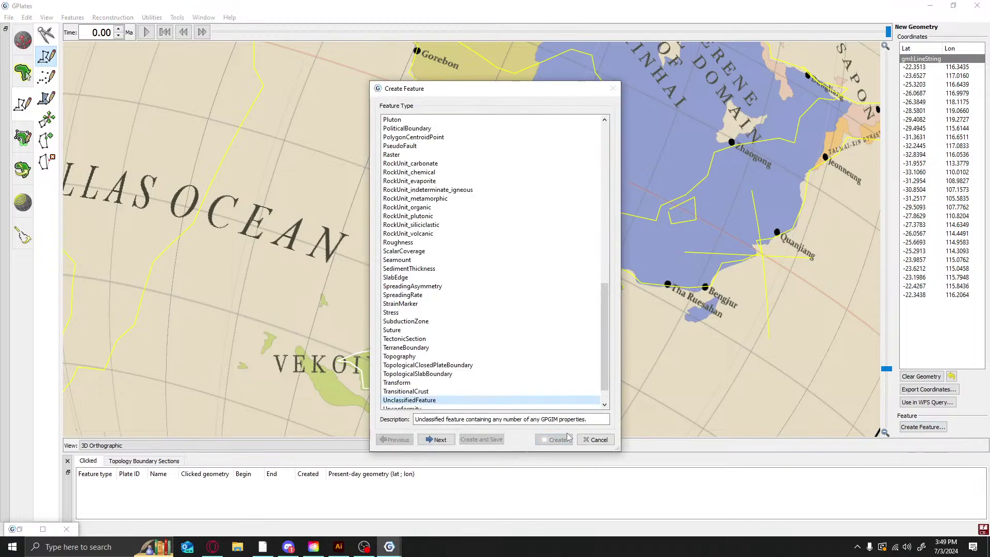
pyautogui.click(440, 439)
pyautogui.click(440, 440)
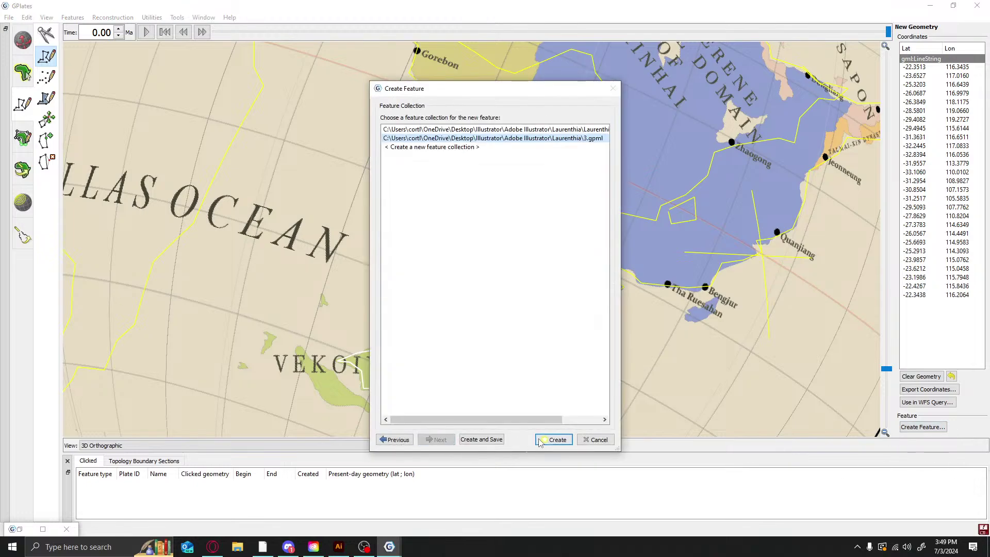
pyautogui.click(554, 439)
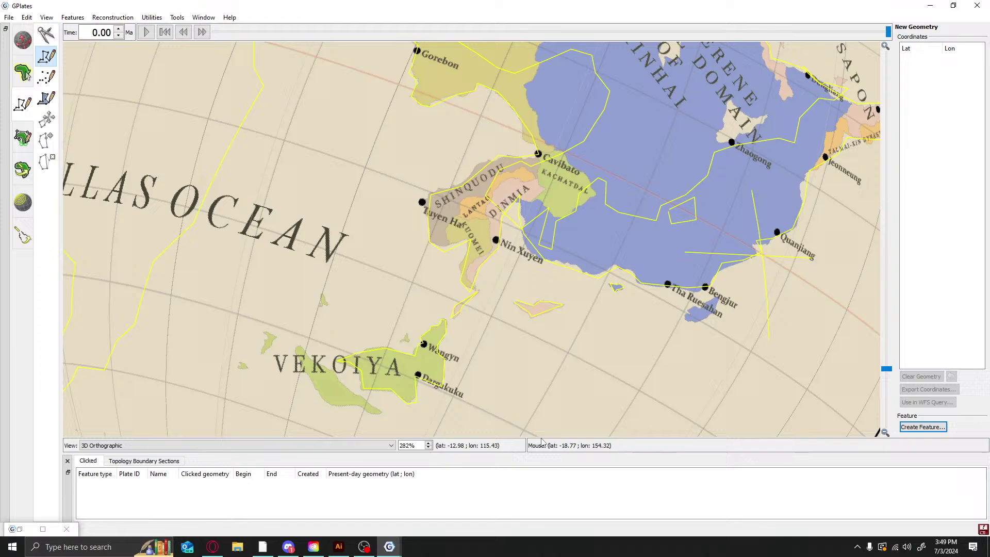
# Trace Vekoiya's long western island along its southwest coast from about lat -30.9, lon 100.3 via lat -36.4, lon 107.4 to lat -35.1, lon 113.8
pyautogui.click(302, 349)
pyautogui.click(299, 358)
pyautogui.click(304, 371)
pyautogui.click(311, 386)
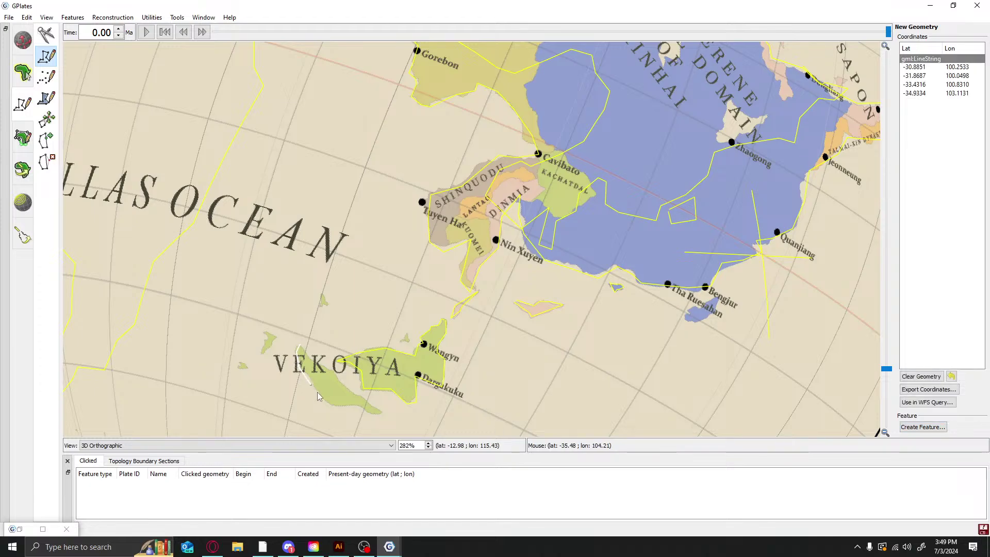
pyautogui.click(317, 392)
pyautogui.click(339, 407)
pyautogui.click(360, 406)
pyautogui.click(385, 415)
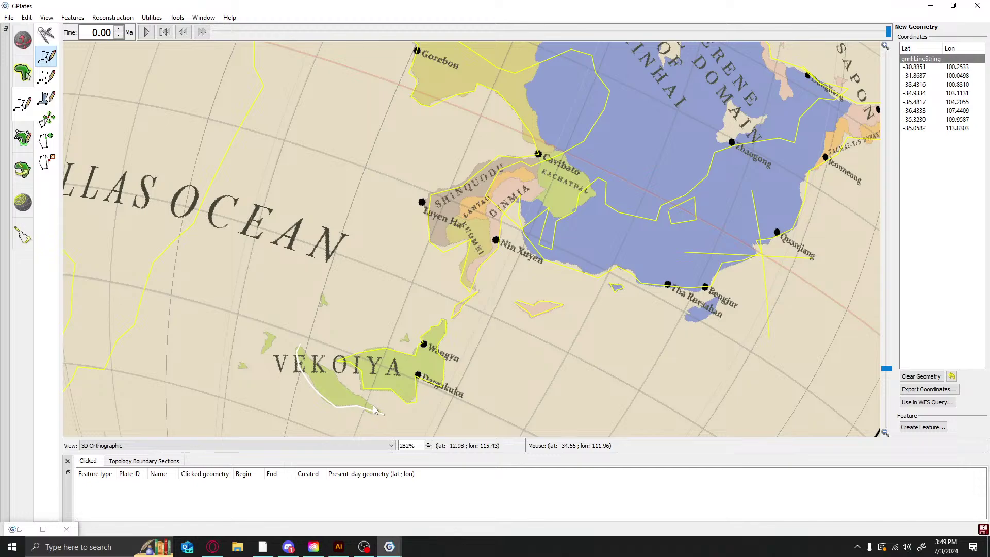
# Close the western island's outline along its northeast coast via about lat -32.5, lon 104.4 to lat -31.0, lon 100.5
pyautogui.click(374, 409)
pyautogui.click(327, 372)
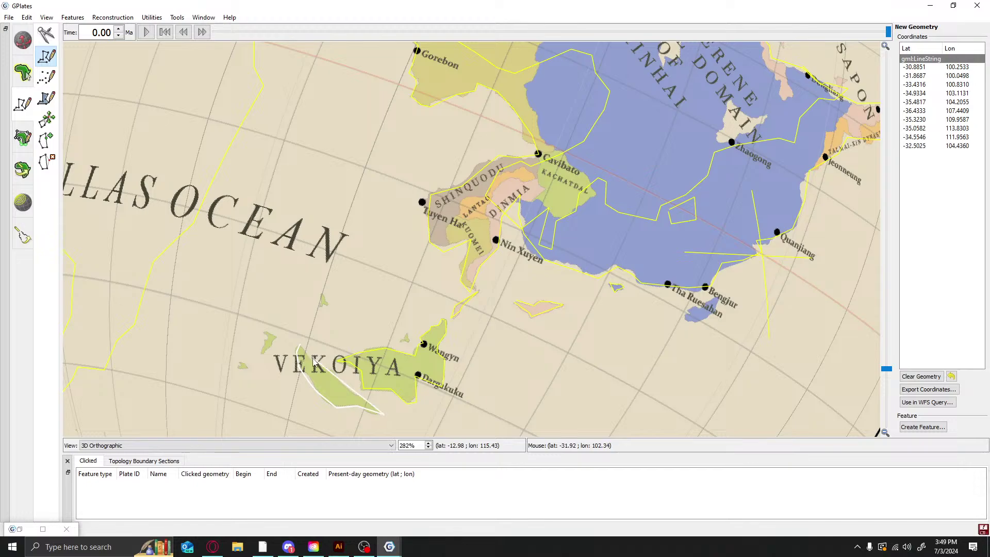
pyautogui.click(314, 361)
pyautogui.click(303, 347)
# Create an UnclassifiedFeature from the outline of Vekoiya's western island in the 3.gpml feature collection
pyautogui.click(922, 427)
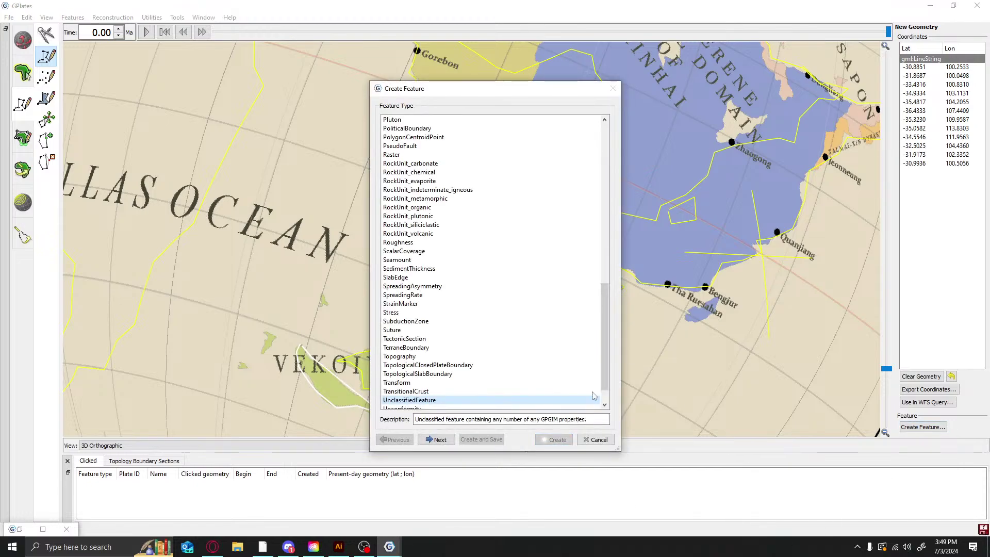
pyautogui.click(439, 441)
pyautogui.click(438, 441)
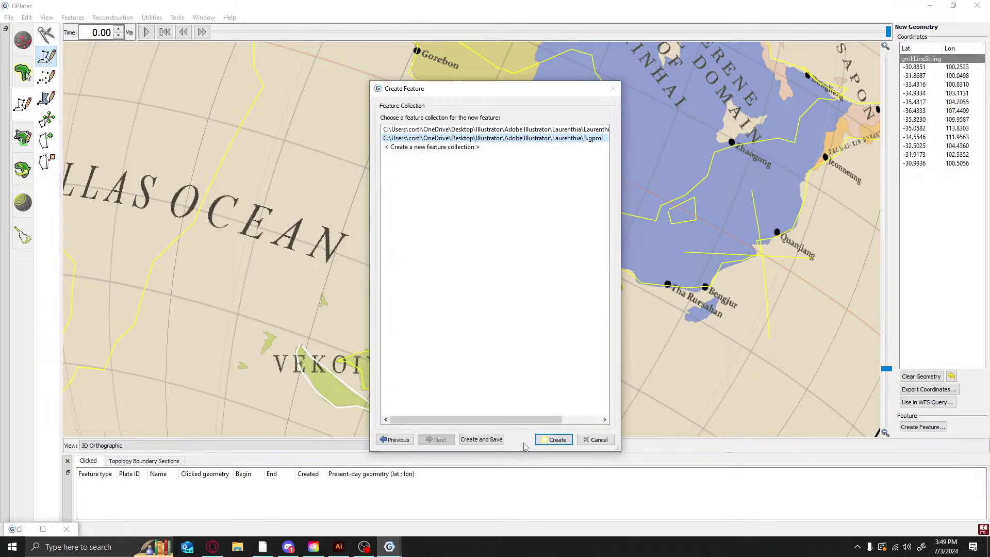
pyautogui.click(553, 440)
# Start outlining the southern continent on its west coast near Southern Wastes, from about lat -68.0, lon 69.3 to lat -65.3, lon 64.1
pyautogui.scroll(-2, 494, 217)
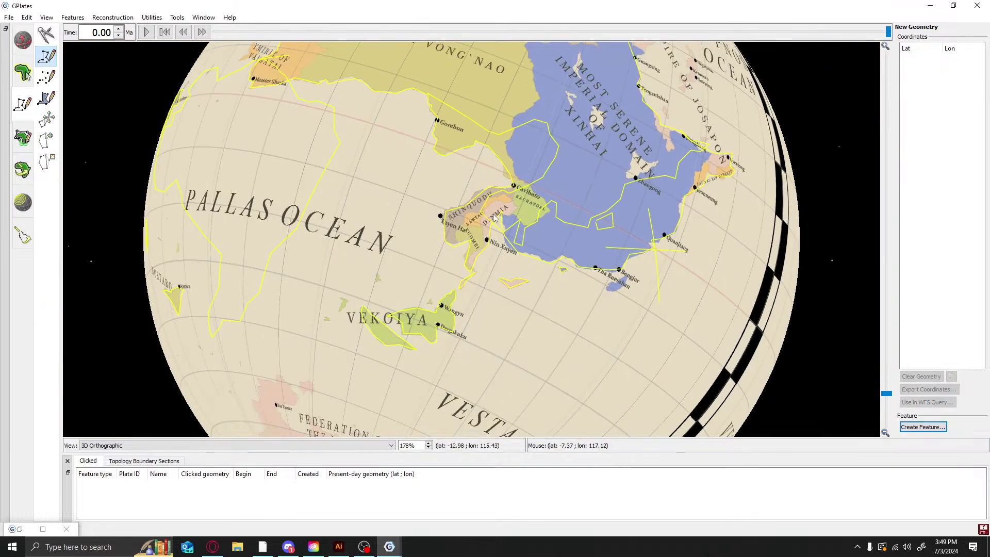
pyautogui.click(22, 39)
pyautogui.moveTo(465, 315); pyautogui.dragTo(499, 245)
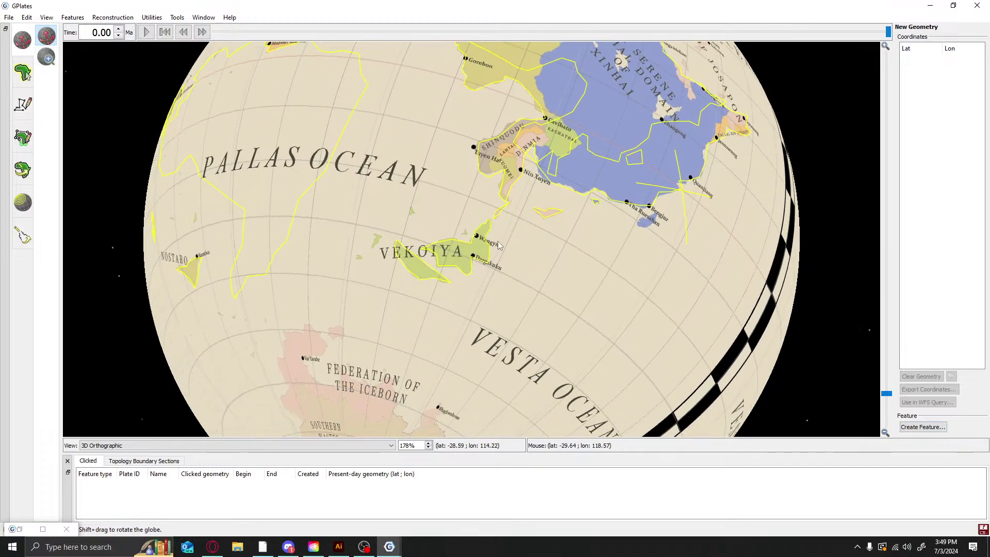
pyautogui.moveTo(272, 331); pyautogui.dragTo(345, 262)
pyautogui.moveTo(460, 375); pyautogui.dragTo(325, 283)
pyautogui.scroll(2, 330, 314)
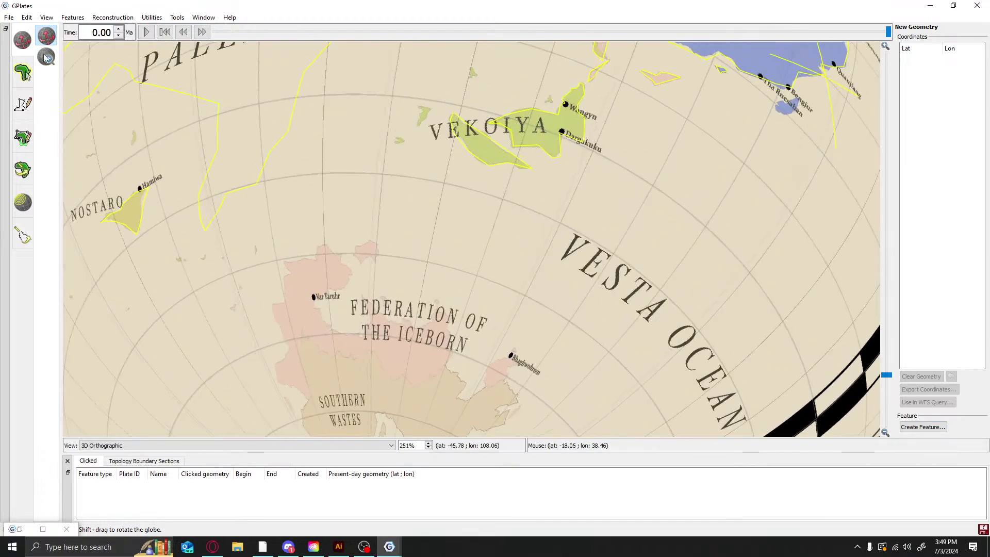
pyautogui.click(23, 114)
pyautogui.click(23, 41)
pyautogui.moveTo(441, 361); pyautogui.dragTo(448, 240)
pyautogui.scroll(1, 349, 290)
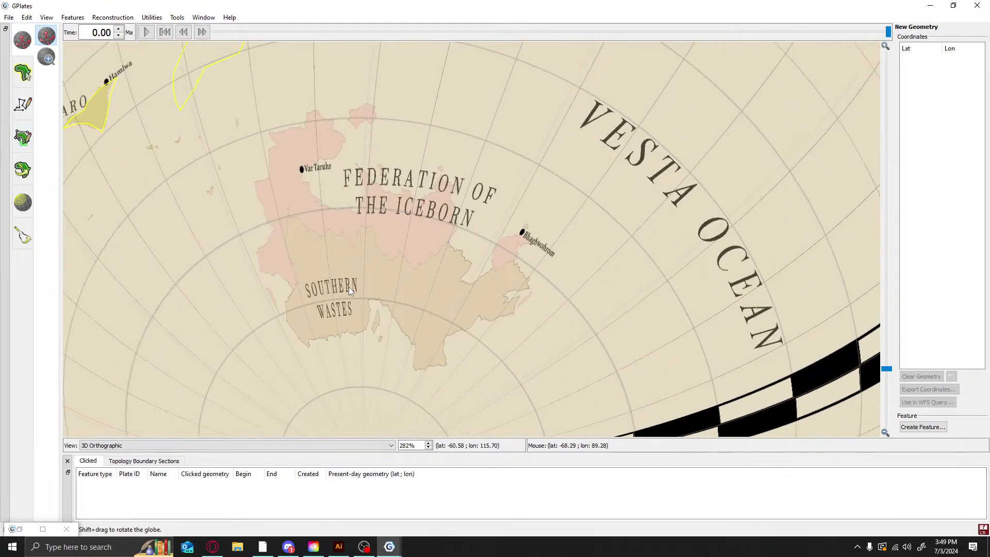
pyautogui.click(22, 104)
pyautogui.scroll(1, 258, 307)
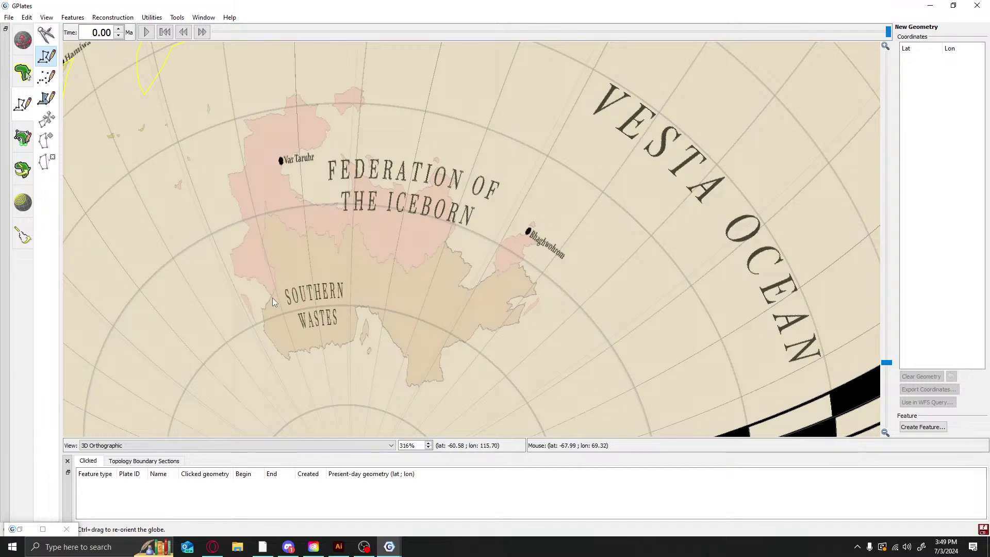
pyautogui.click(273, 299)
pyautogui.click(255, 276)
pyautogui.click(245, 278)
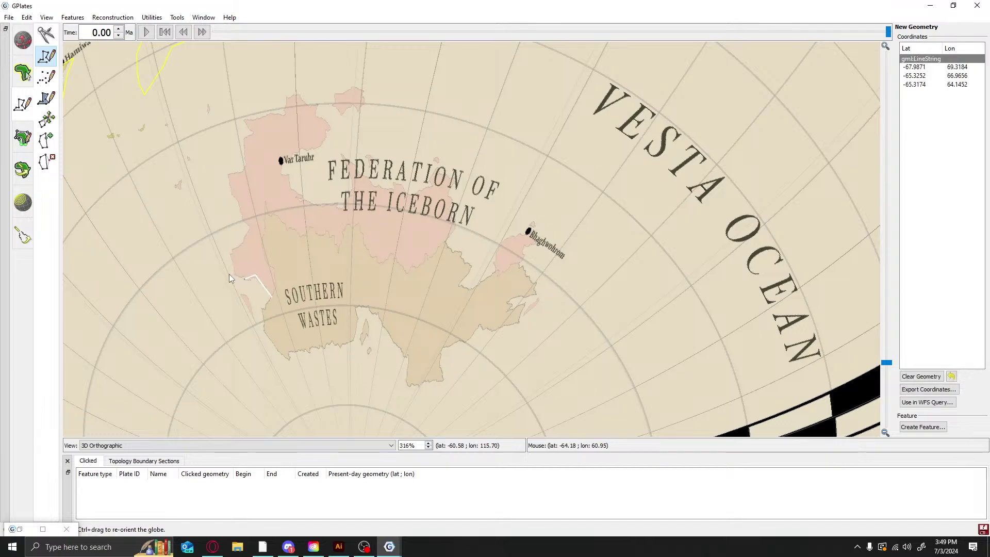
pyautogui.click(233, 275)
pyautogui.click(227, 255)
pyautogui.hotkey('ctrl', 'z')
pyautogui.hotkey('ctrl', 'z')
# Continue the outline north along the continent's west coast via about lat -64.7, lon 62.2 and lat -60.5, lon 68.8 to lat -56.3, lon 67.2
pyautogui.click(236, 276)
pyautogui.click(231, 253)
pyautogui.click(232, 252)
pyautogui.click(232, 249)
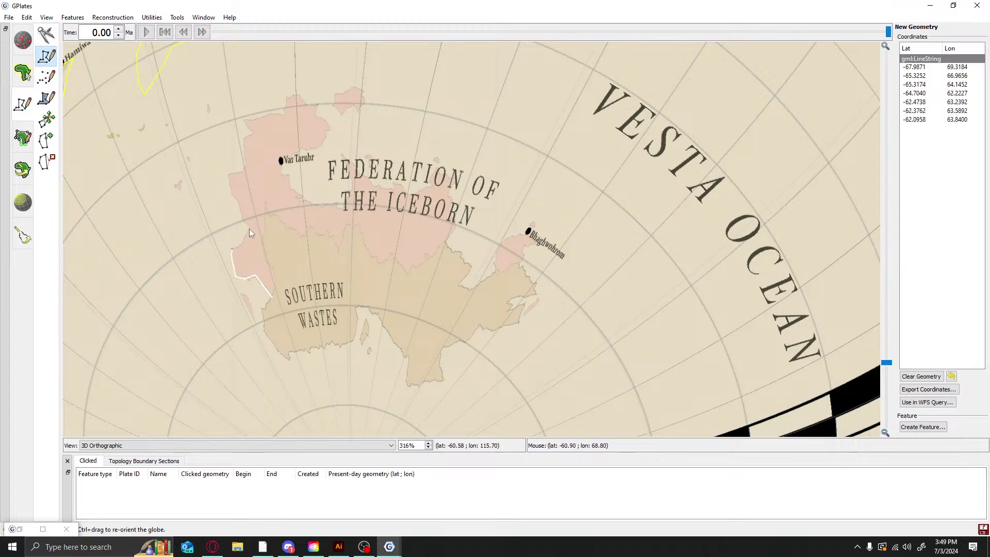
pyautogui.click(247, 225)
pyautogui.click(242, 219)
pyautogui.click(229, 187)
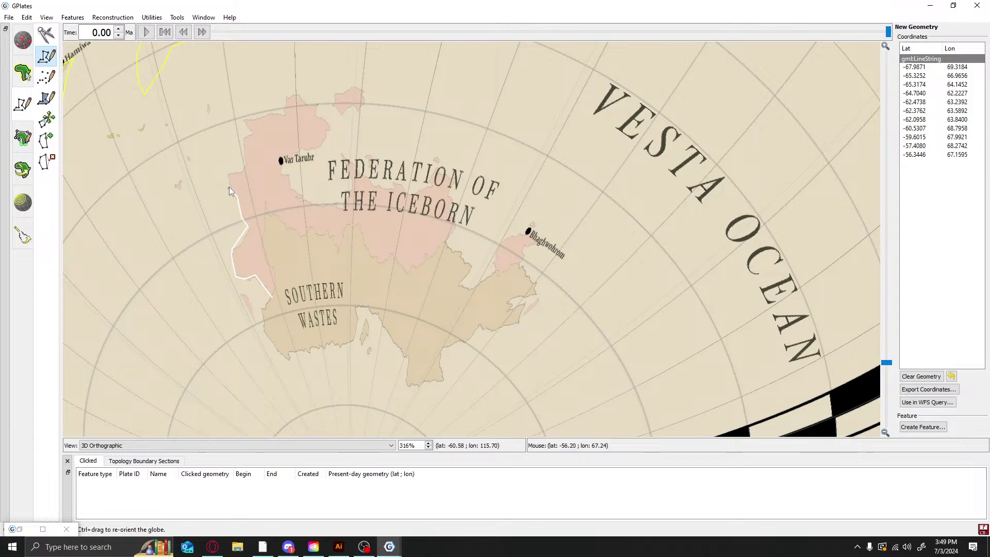
# Continue the outline up the northwest coast via about lat -54.9, lon 68.1 and lat -50.1, lon 72.8 to lat -49.3, lon 82.3
pyautogui.click(229, 172)
pyautogui.click(246, 172)
pyautogui.click(246, 161)
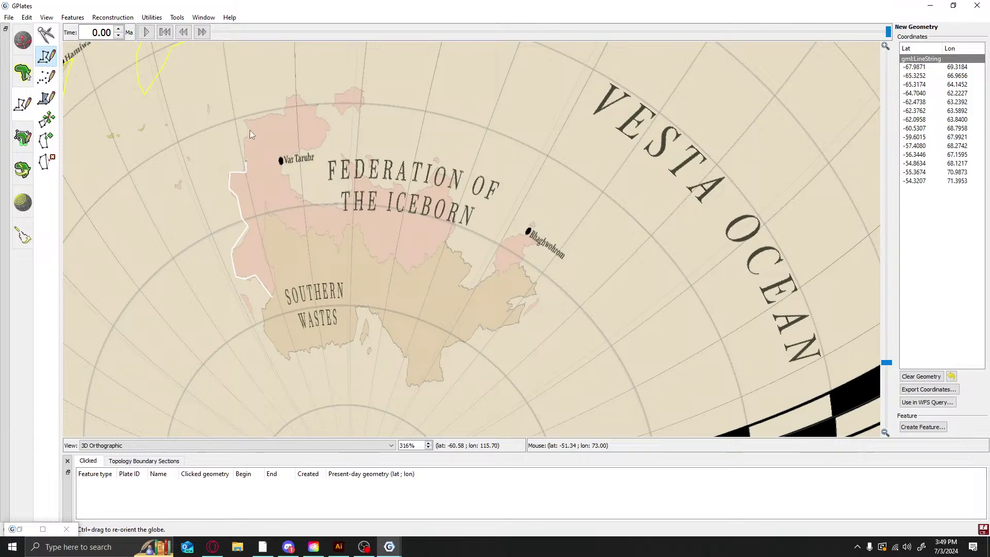
pyautogui.click(248, 130)
pyautogui.click(247, 119)
pyautogui.click(277, 116)
pyautogui.click(289, 116)
pyautogui.click(289, 96)
pyautogui.click(304, 99)
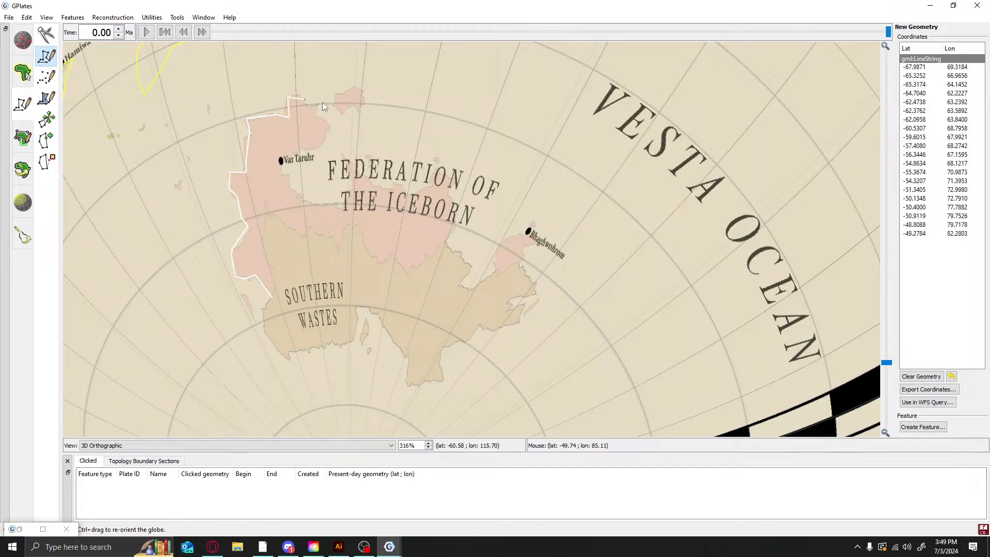
# Continue the outline down the northern peninsula's east coast via about lat -52.0, lon 85.7 to lat -54.2, lon 84.7
pyautogui.click(318, 104)
pyautogui.click(317, 114)
pyautogui.click(326, 125)
pyautogui.click(323, 138)
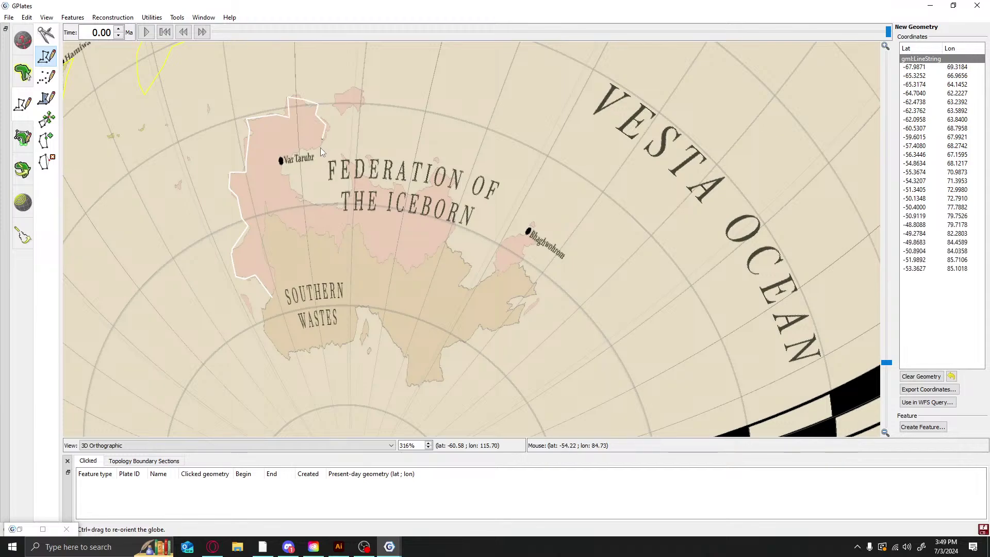
pyautogui.click(320, 147)
# Continue the outline around the bay by Var Taruhr via about lat -55.6, lon 77.1 and lat -59.6, lon 88.5 to lat -57.3, lon 90.4
pyautogui.click(282, 161)
pyautogui.click(280, 169)
pyautogui.click(292, 175)
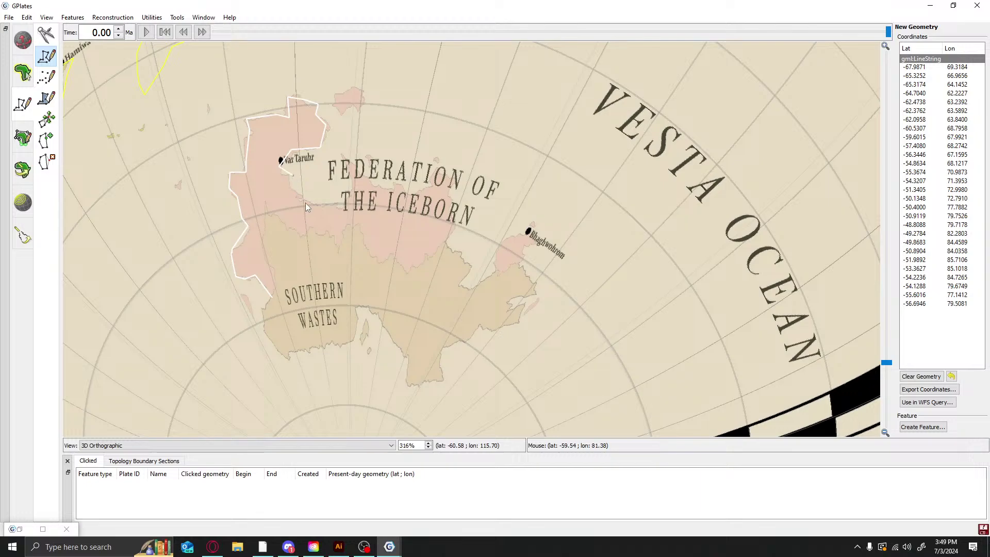
pyautogui.click(305, 203)
pyautogui.click(341, 203)
pyautogui.click(350, 179)
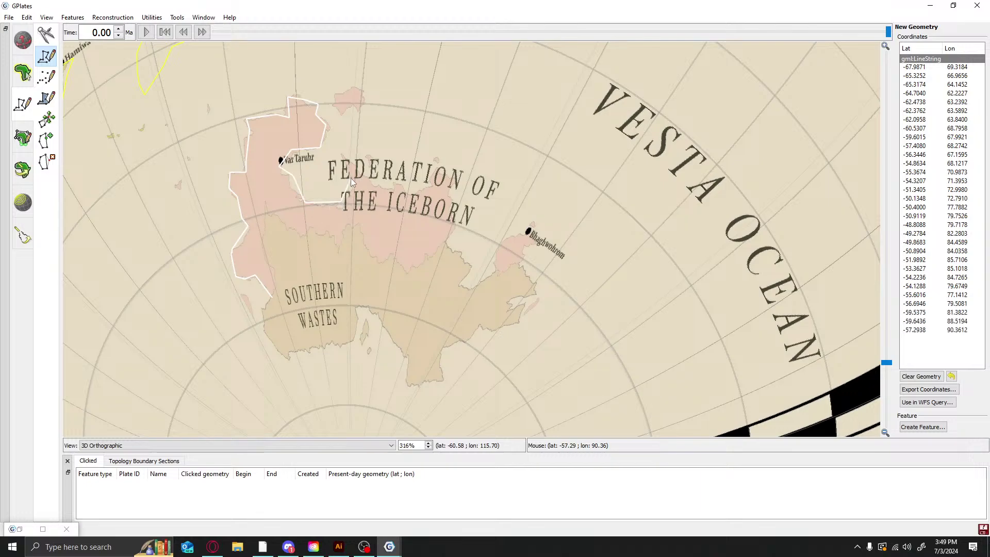
pyautogui.click(344, 162)
pyautogui.click(338, 152)
pyautogui.click(374, 180)
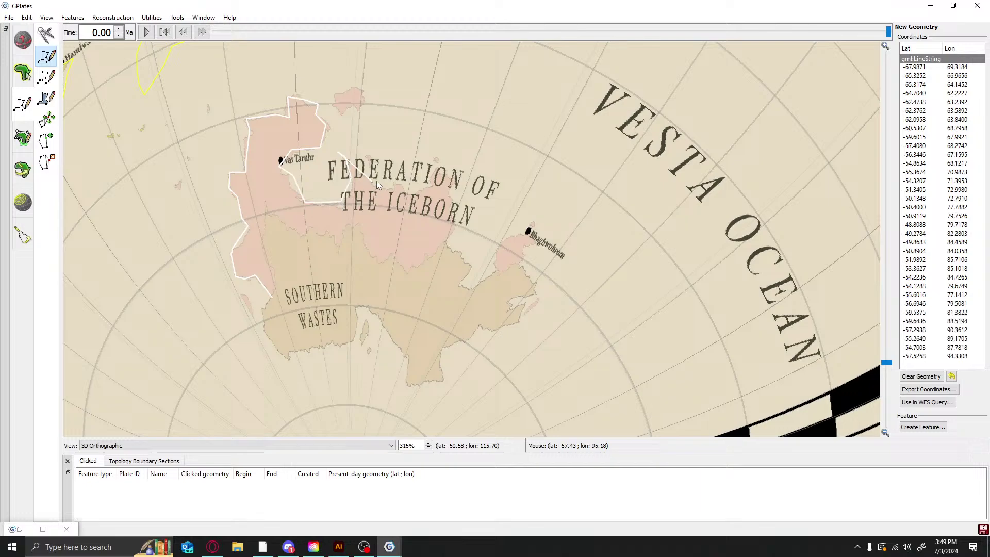
pyautogui.hotkey('ctrl', 'z')
pyautogui.hotkey('ctrl', 'z')
pyautogui.hotkey('ctrl', 'z')
# Continue the outline along the Federation of the Iceborn's north coast via about lat -55.1, lon 88.6 and lat -58.4, lon 100.8 to lat -56.2, lon 104.6
pyautogui.click(343, 155)
pyautogui.click(369, 176)
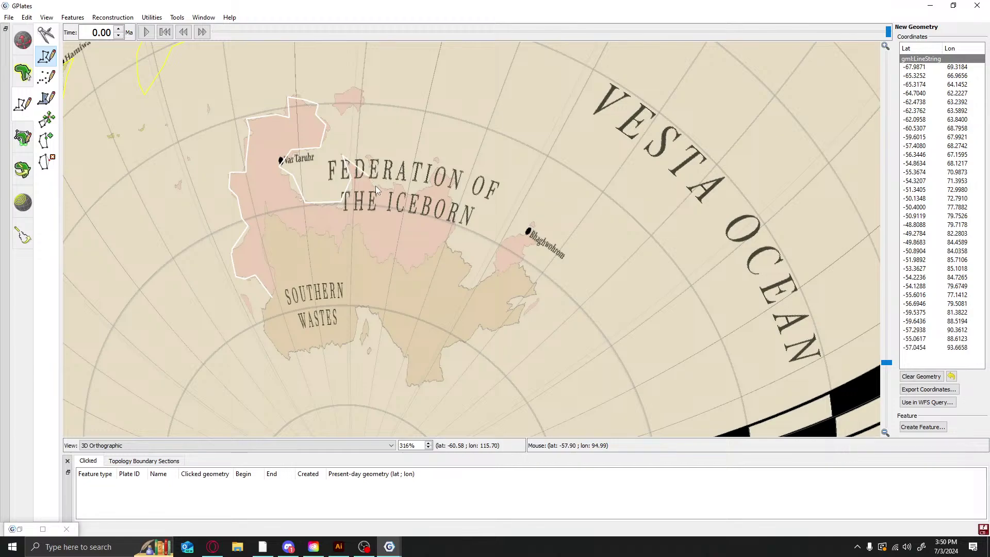
pyautogui.click(388, 189)
pyautogui.click(393, 183)
pyautogui.click(401, 185)
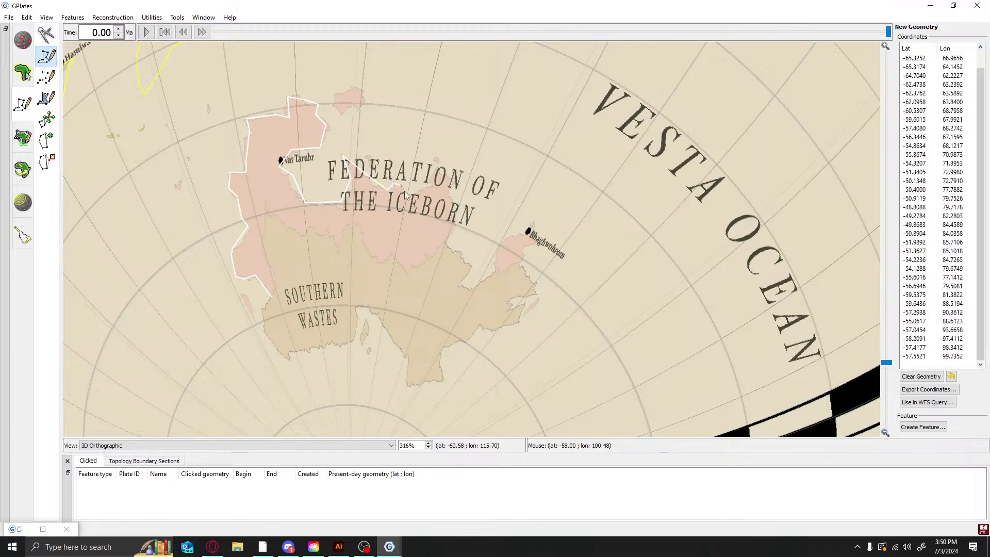
pyautogui.click(406, 193)
pyautogui.click(437, 190)
pyautogui.click(434, 180)
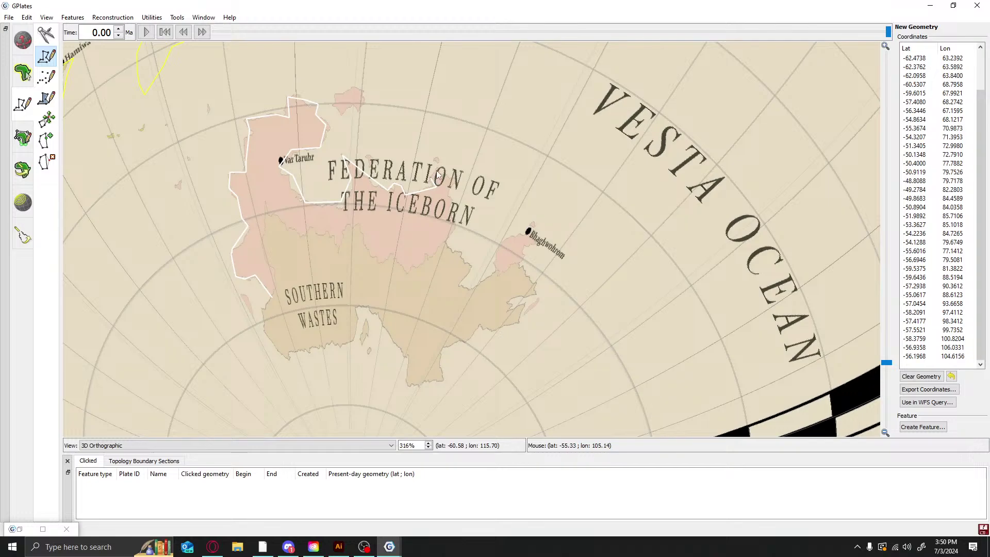
# Continue the outline around the Iceborn coast's northeastern corner via about lat -55.3, lon 109.1 to lat -59.8, lon 110.8
pyautogui.click(442, 172)
pyautogui.click(445, 178)
pyautogui.click(458, 180)
pyautogui.click(450, 193)
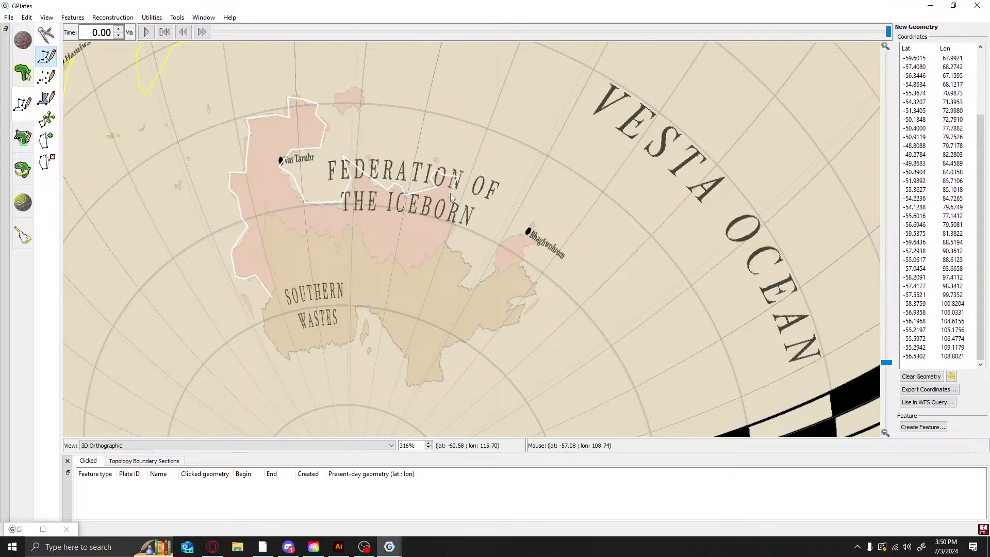
pyautogui.click(451, 201)
pyautogui.click(454, 206)
pyautogui.click(455, 218)
pyautogui.click(453, 225)
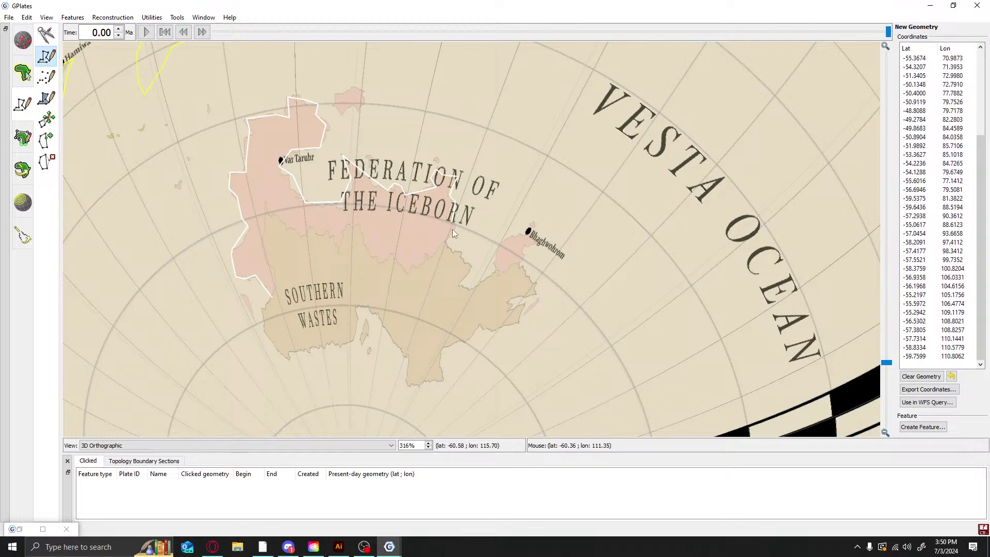
# Continue the outline south into the gulf west of Bhaghwohrom via about lat -61.9, lon 110.6 and lat -62.8, lon 118.2 to lat -65.2, lon 118.0
pyautogui.click(450, 232)
pyautogui.click(446, 238)
pyautogui.click(444, 244)
pyautogui.click(453, 249)
pyautogui.click(458, 251)
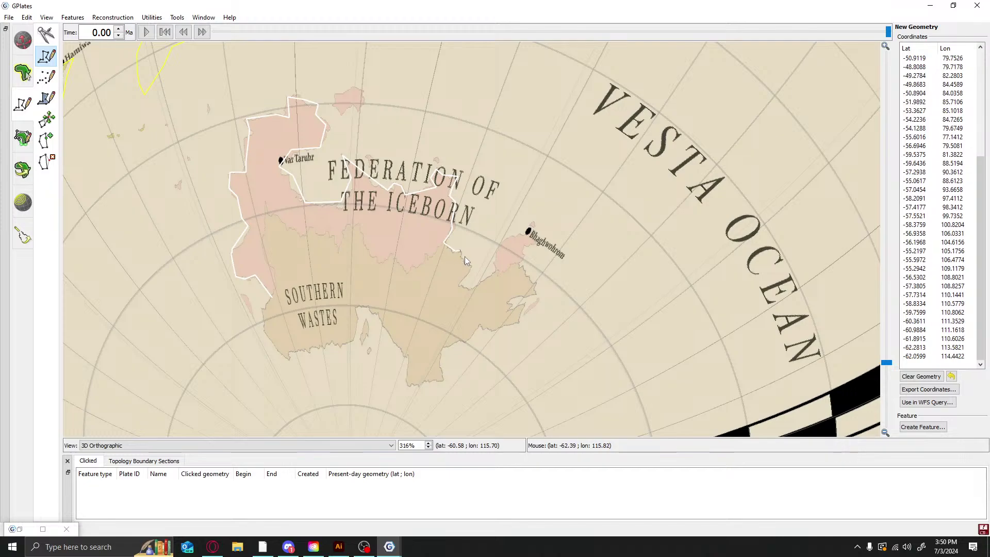
pyautogui.click(464, 256)
pyautogui.click(471, 266)
pyautogui.click(462, 287)
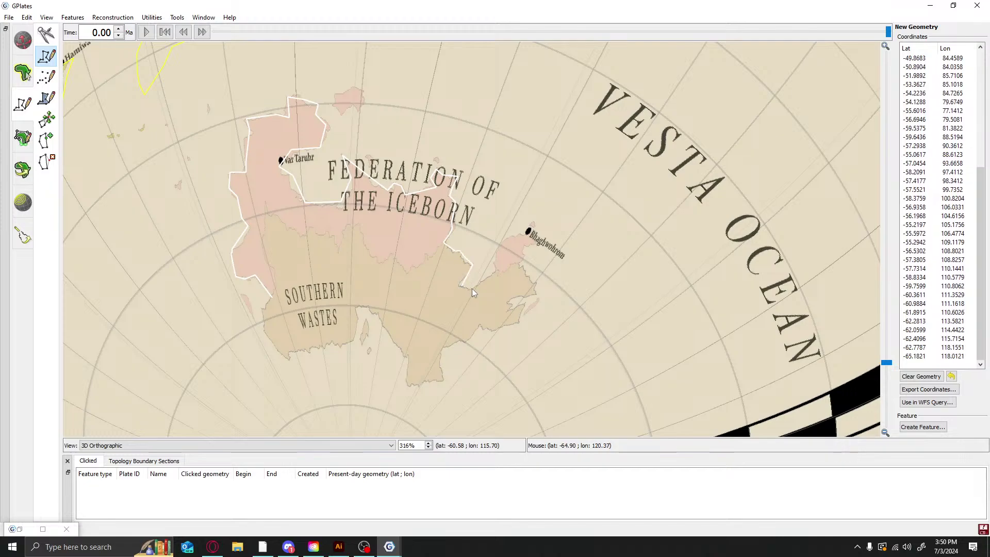
# Continue the outline up the gulf's east shore via about lat -62.4, lon 123.7 to Bhaghwohrom at lat -57.7, lon 126.8
pyautogui.click(470, 288)
pyautogui.click(485, 279)
pyautogui.click(497, 274)
pyautogui.click(498, 260)
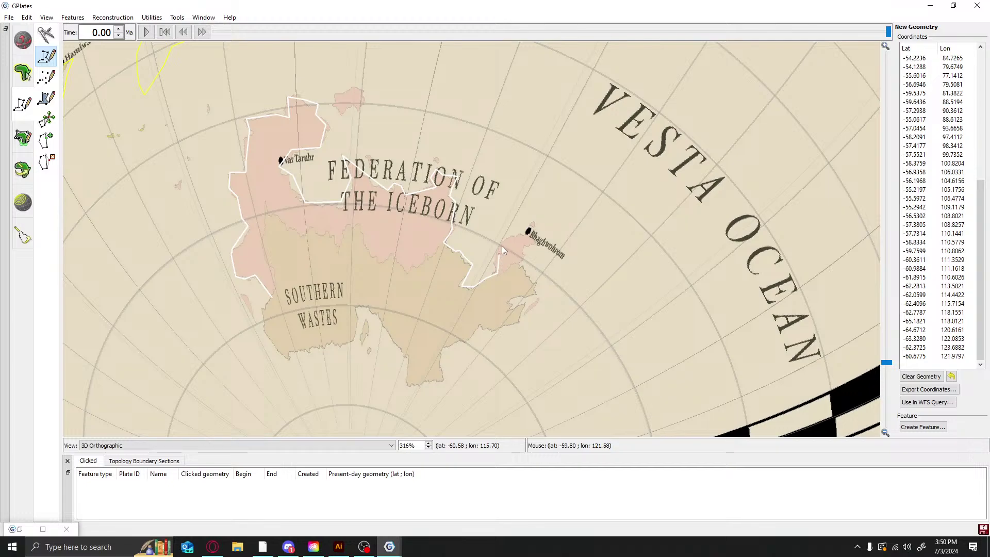
pyautogui.click(501, 240)
pyautogui.click(510, 237)
pyautogui.click(519, 235)
pyautogui.click(527, 233)
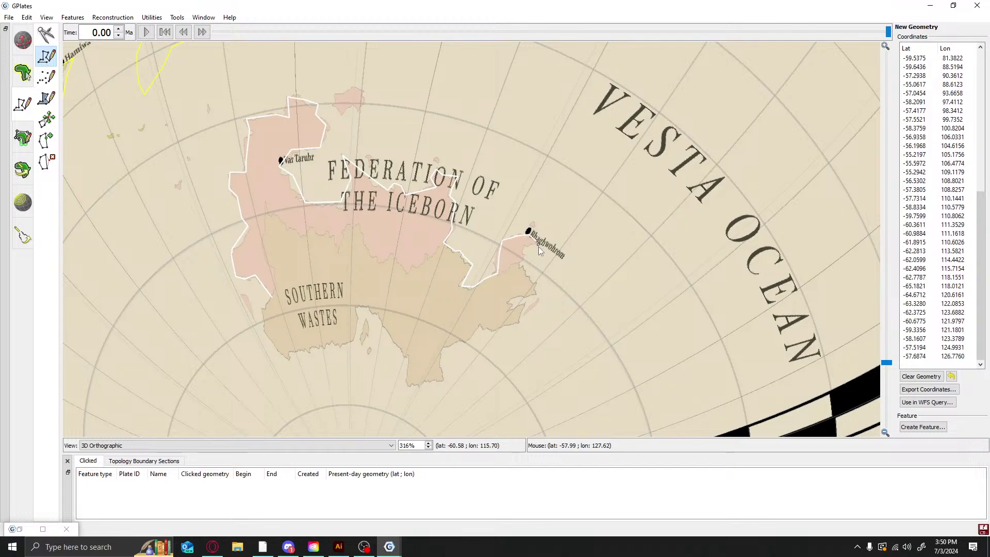
# Continue the outline from Bhaghwohrom down the east coast via about lat -60.8, lon 126.1 to lat -61.9, lon 132.6
pyautogui.click(540, 250)
pyautogui.click(525, 253)
pyautogui.click(522, 262)
pyautogui.click(516, 266)
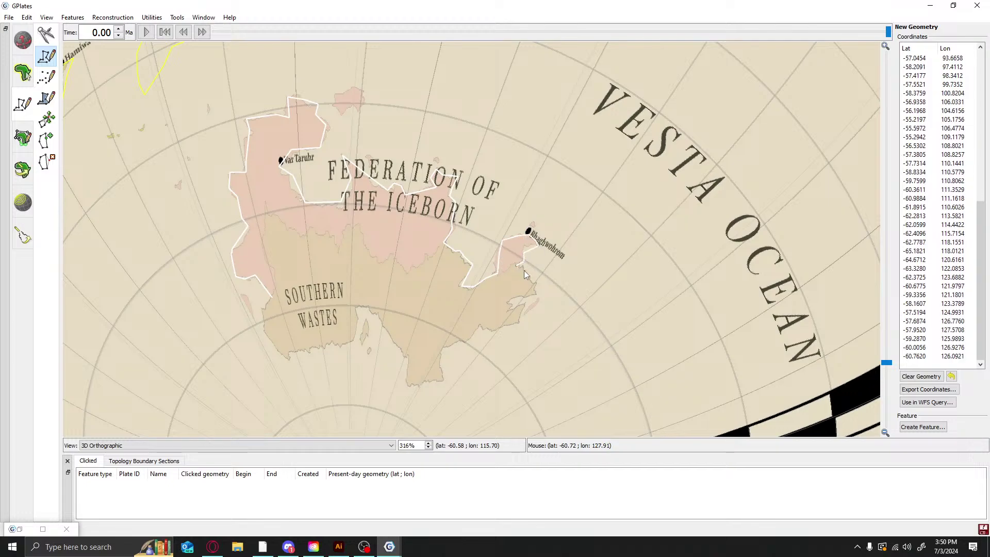
pyautogui.click(525, 272)
pyautogui.click(531, 279)
pyautogui.click(536, 287)
pyautogui.click(538, 293)
# Continue the outline around the eastern inlet via about lat -64.5, lon 128.5 and along the southeast coast to lat -70.1, lon 124.1
pyautogui.click(516, 296)
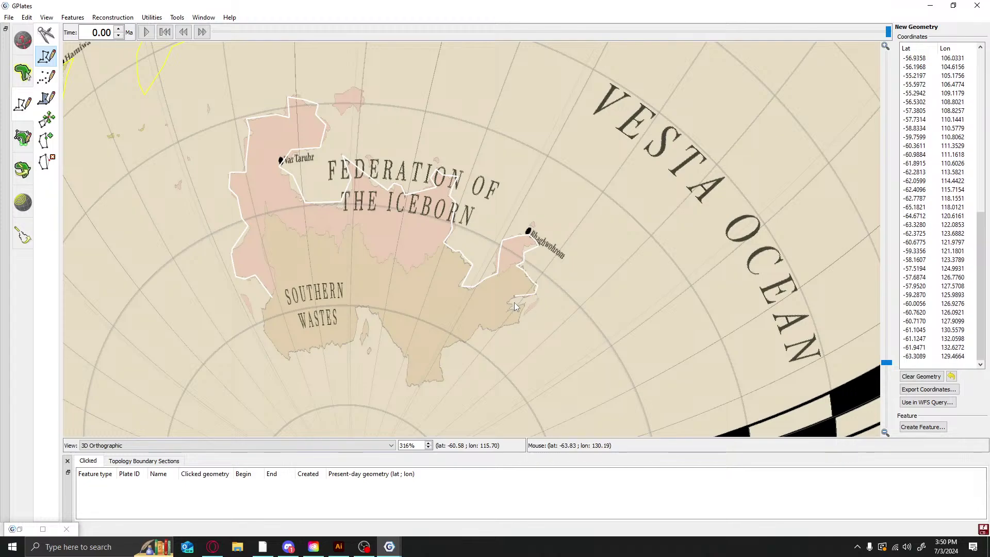
pyautogui.click(504, 304)
pyautogui.click(523, 300)
pyautogui.click(518, 323)
pyautogui.click(504, 328)
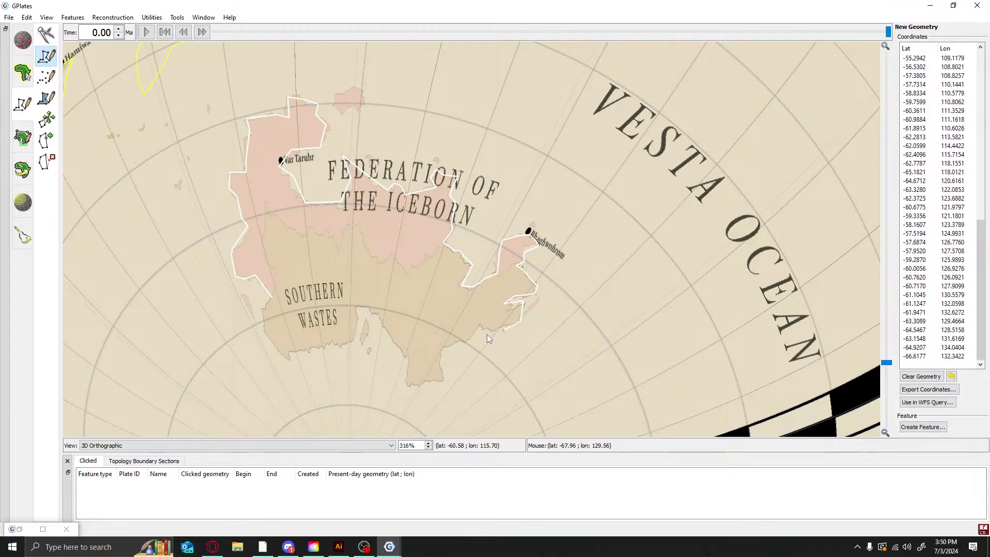
pyautogui.click(480, 324)
pyautogui.click(462, 340)
pyautogui.click(458, 342)
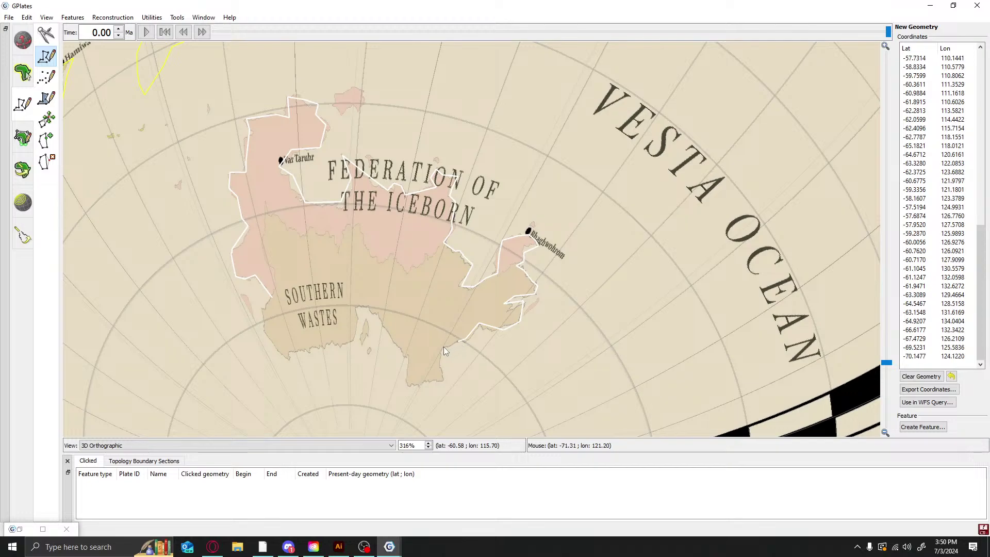
# Continue the outline down the southern peninsula's east coast via about lat -71.8, lon 121.0 and across its tip to lat -76.4, lon 117.0
pyautogui.click(440, 351)
pyautogui.click(443, 380)
pyautogui.click(444, 383)
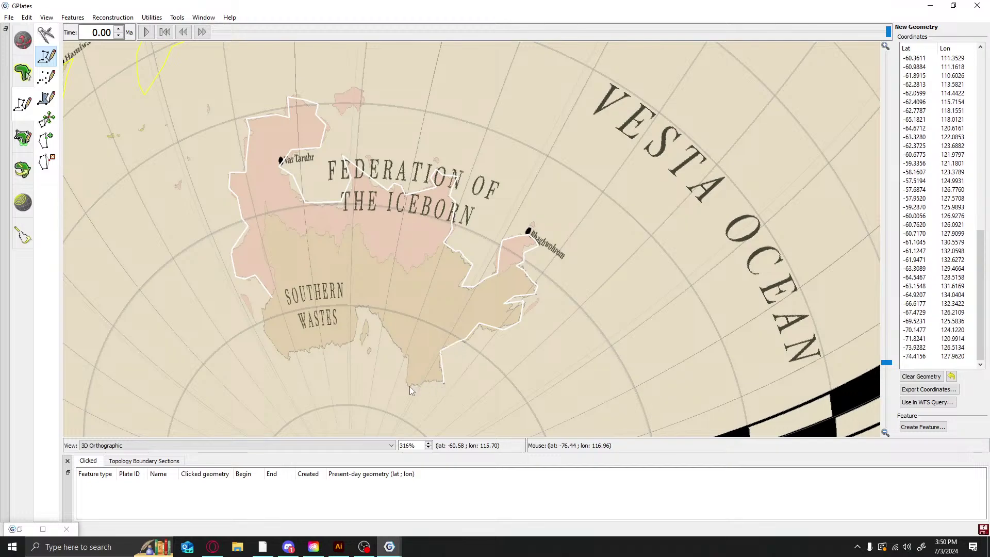
pyautogui.click(409, 385)
# Continue the outline up the southern peninsula's west coast from about lat -73.5, lon 111.1 to lat -70.2, lon 98.0
pyautogui.click(405, 353)
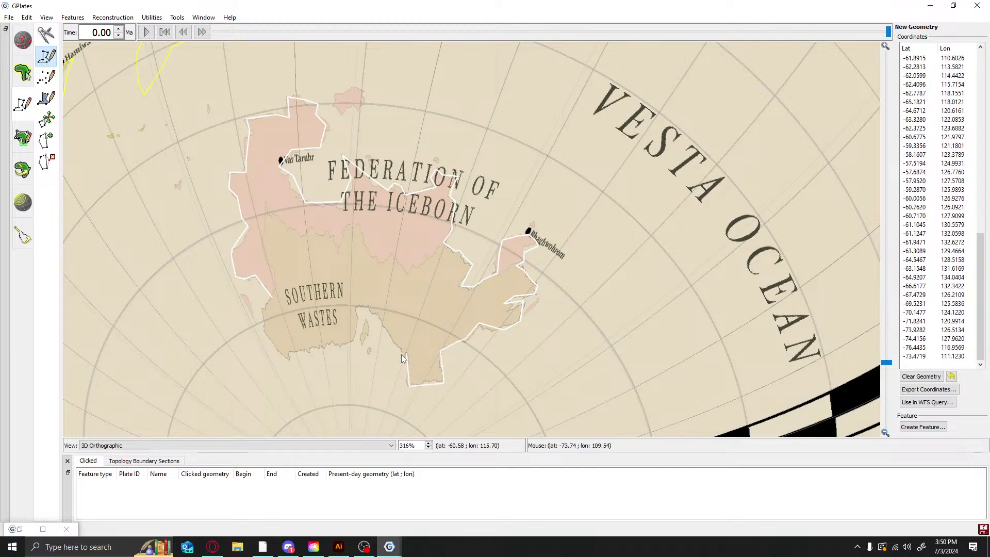
pyautogui.click(401, 354)
pyautogui.click(387, 333)
pyautogui.click(378, 320)
pyautogui.click(373, 312)
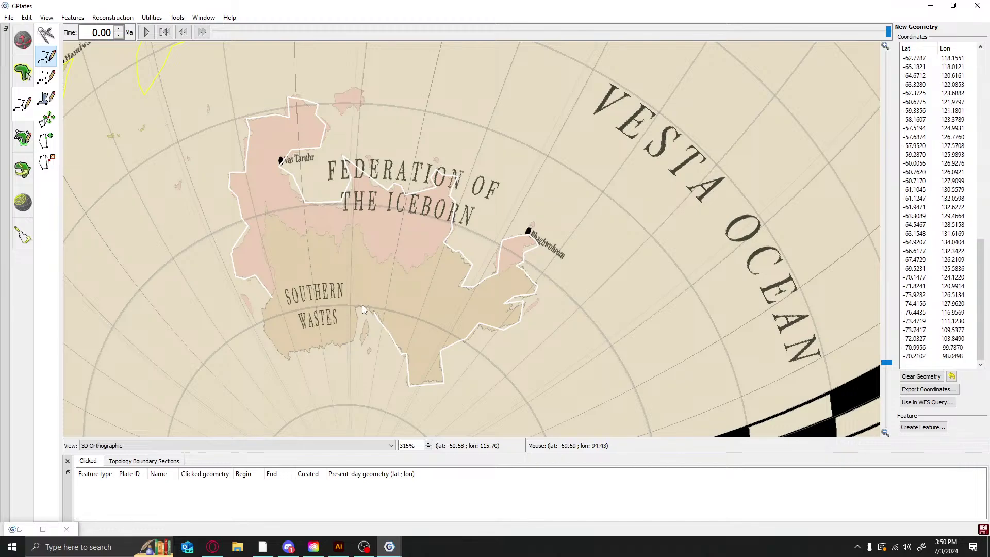
# Continue the outline around the head of the southern bay via about lat -69.7, lon 94.4 to lat -73.7, lon 91.1
pyautogui.click(362, 304)
pyautogui.click(353, 310)
pyautogui.click(357, 325)
pyautogui.click(350, 342)
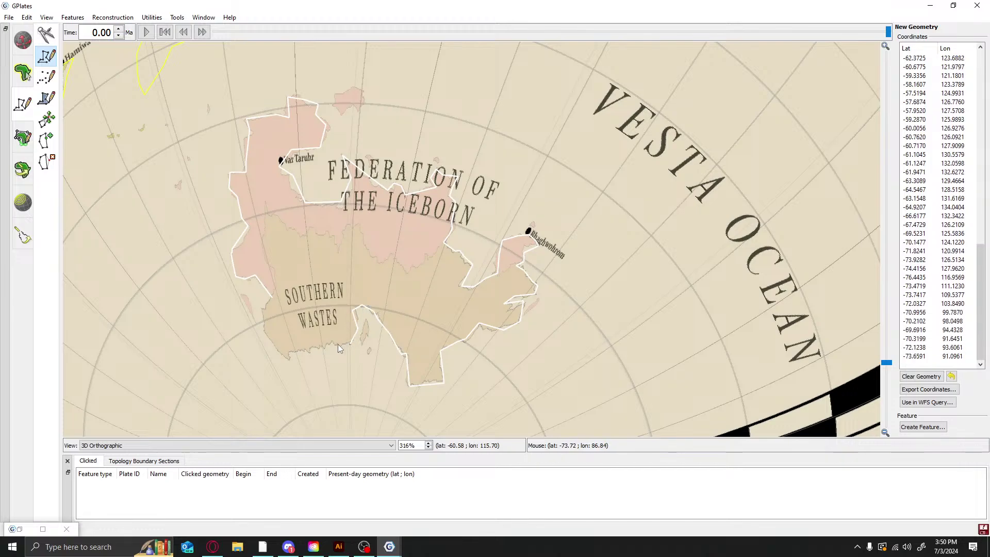
# Continue the outline along the Southern Wastes' south coast via about lat -73.9, lon 65.5 and up the west coast to lat -67.6, lon 69.7
pyautogui.click(333, 345)
pyautogui.click(321, 346)
pyautogui.click(285, 353)
pyautogui.click(280, 351)
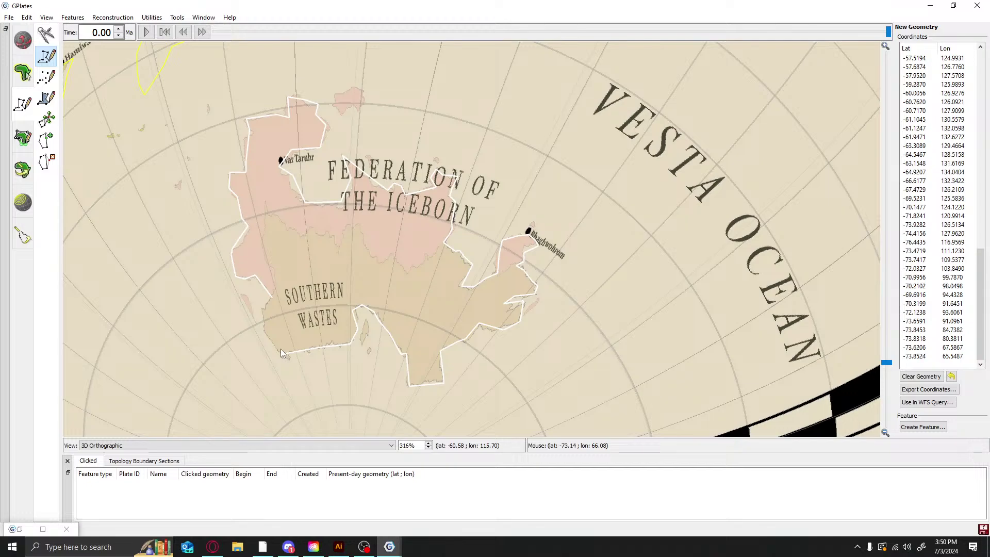
pyautogui.click(269, 333)
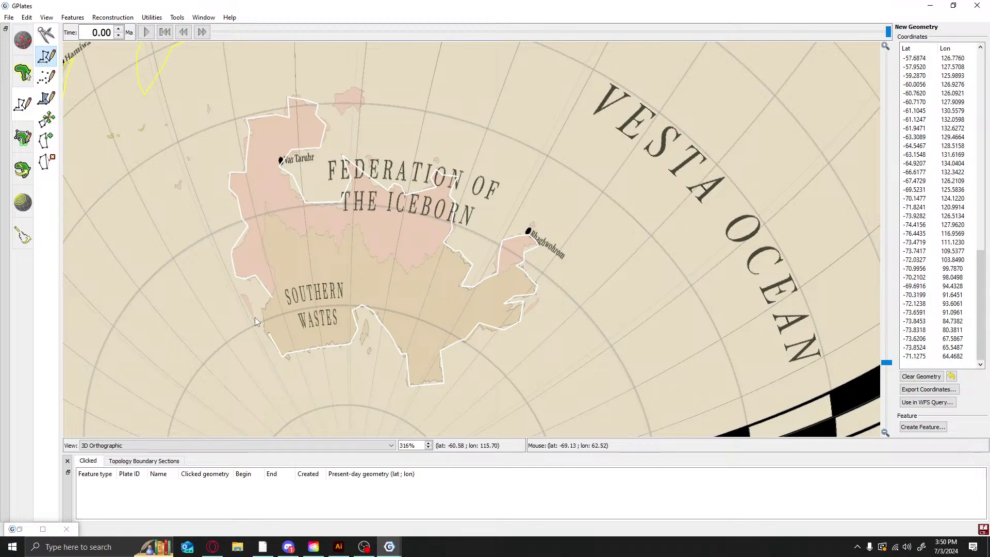
pyautogui.click(264, 308)
pyautogui.click(271, 293)
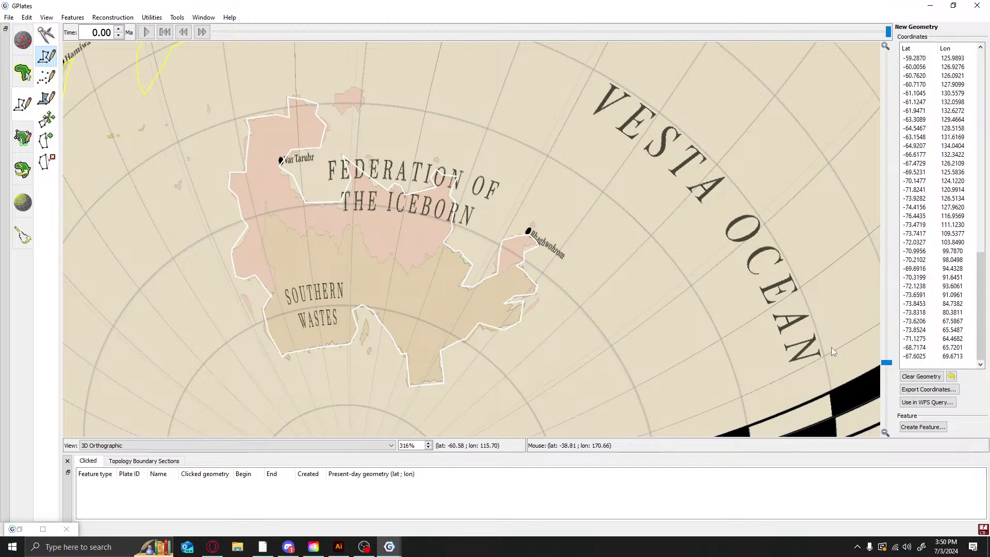
# Create an UnclassifiedFeature from the finished Federation of the Iceborn and Southern Wastes outline
pyautogui.click(922, 427)
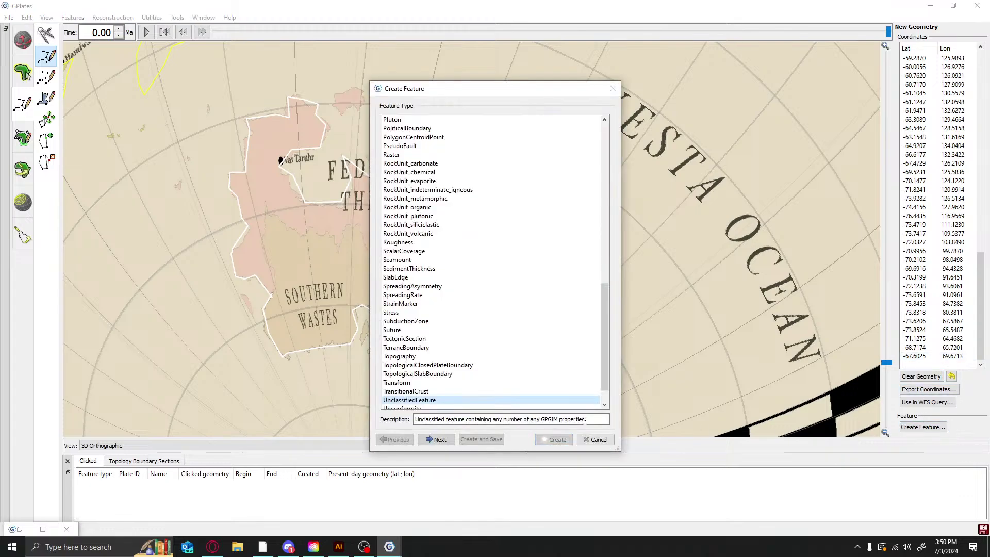
pyautogui.click(438, 441)
pyautogui.click(439, 440)
pyautogui.click(554, 439)
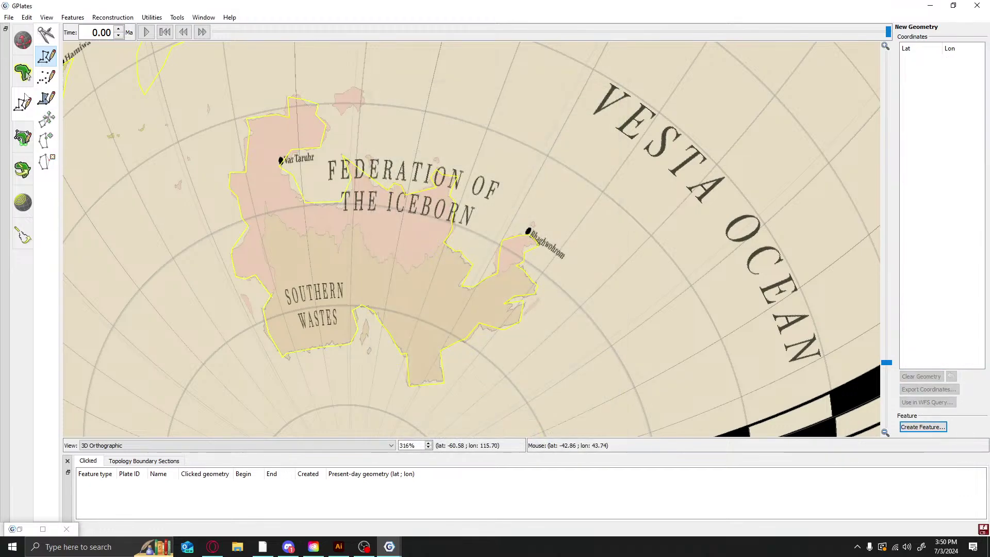
# Trace the island north of the Iceborn continent from about lat -49.6, lon 85.4 around via lat -47.8, lon 90.9 to lat -49.5, lon 85.3
pyautogui.click(320, 108)
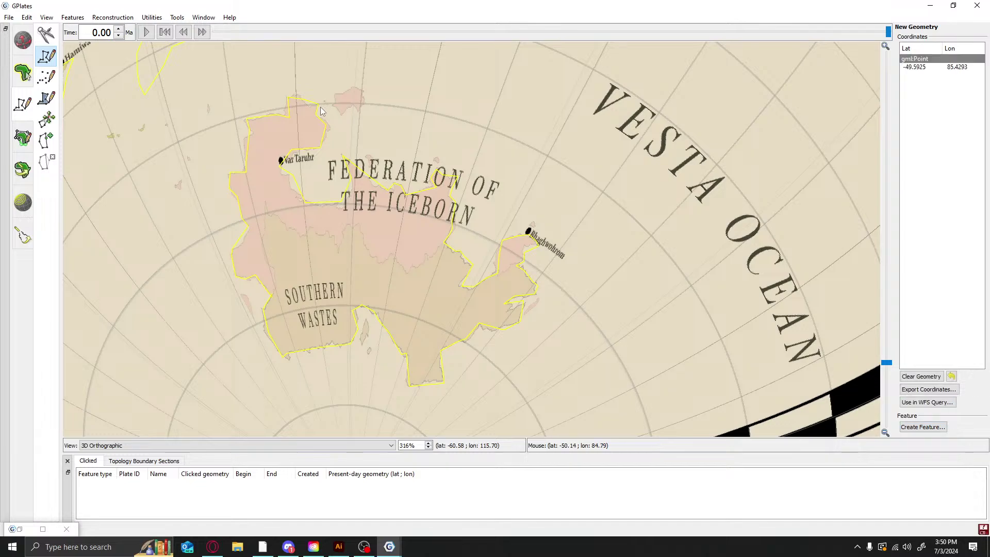
pyautogui.click(339, 101)
pyautogui.click(343, 104)
pyautogui.click(356, 96)
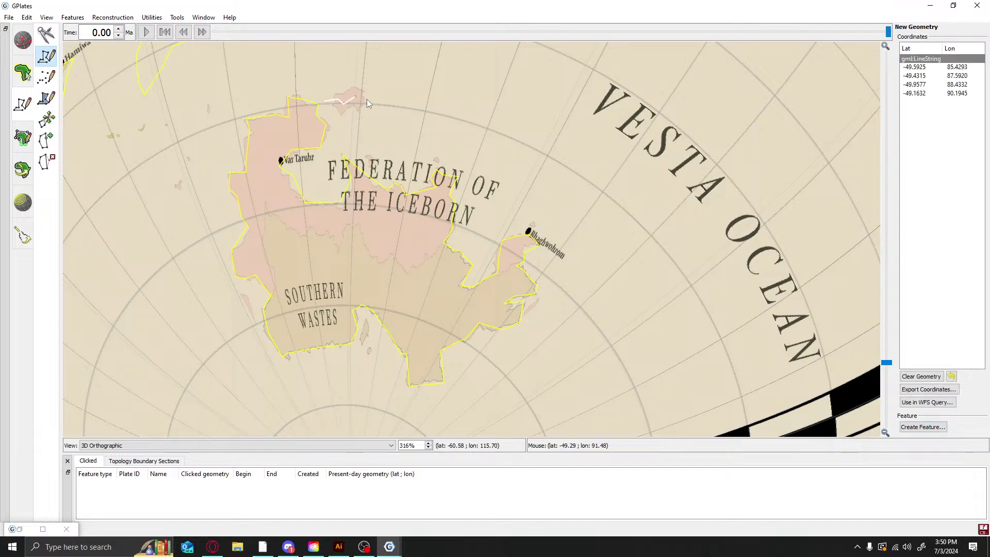
pyautogui.click(362, 104)
pyautogui.click(364, 89)
pyautogui.click(361, 83)
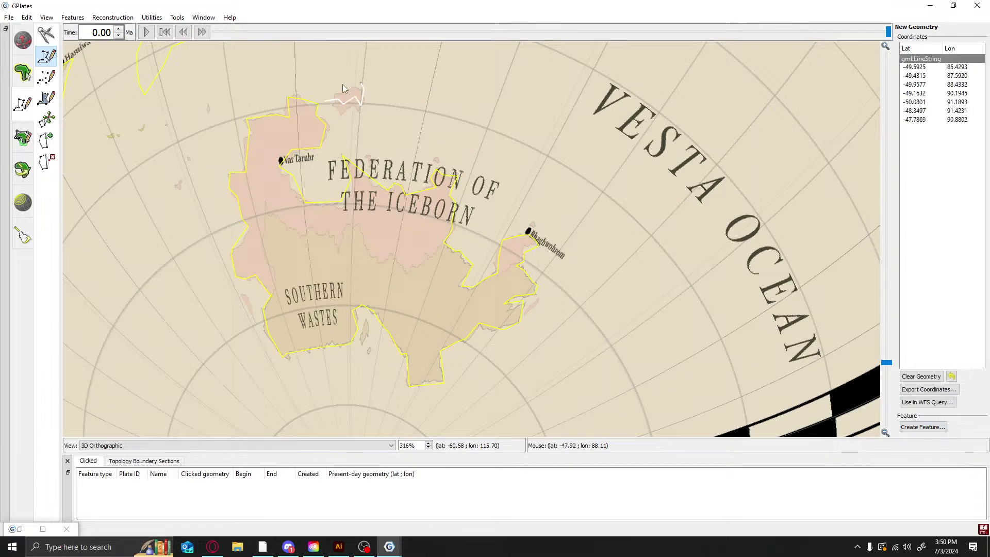
pyautogui.click(343, 84)
pyautogui.click(325, 90)
pyautogui.click(326, 100)
# Create an UnclassifiedFeature from the island outline in the 3.gpml feature collection
pyautogui.click(922, 427)
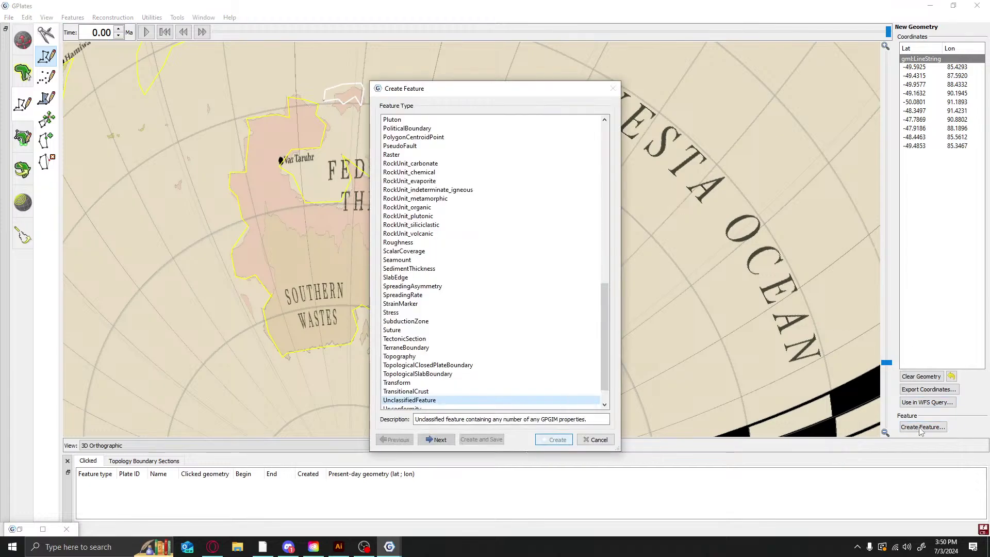
pyautogui.click(436, 440)
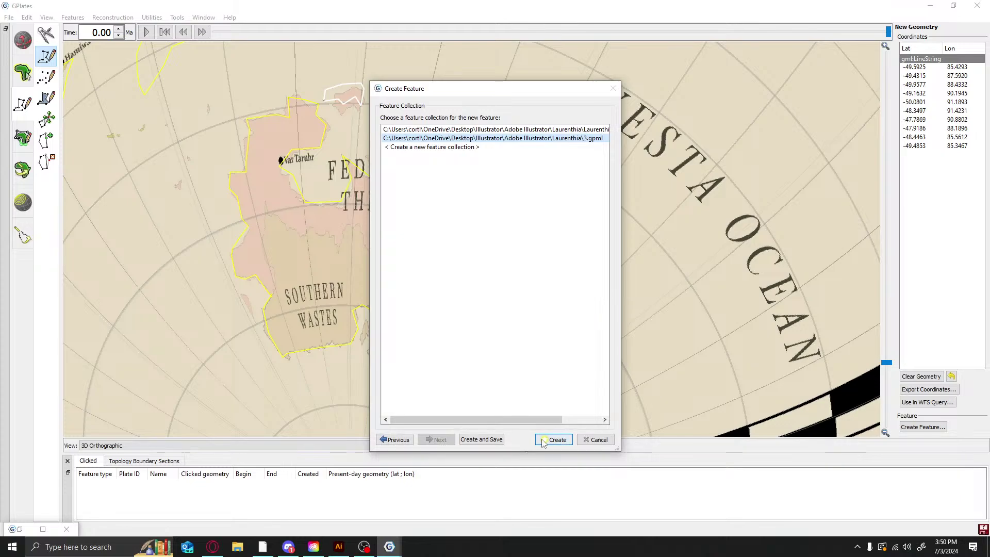
pyautogui.click(554, 440)
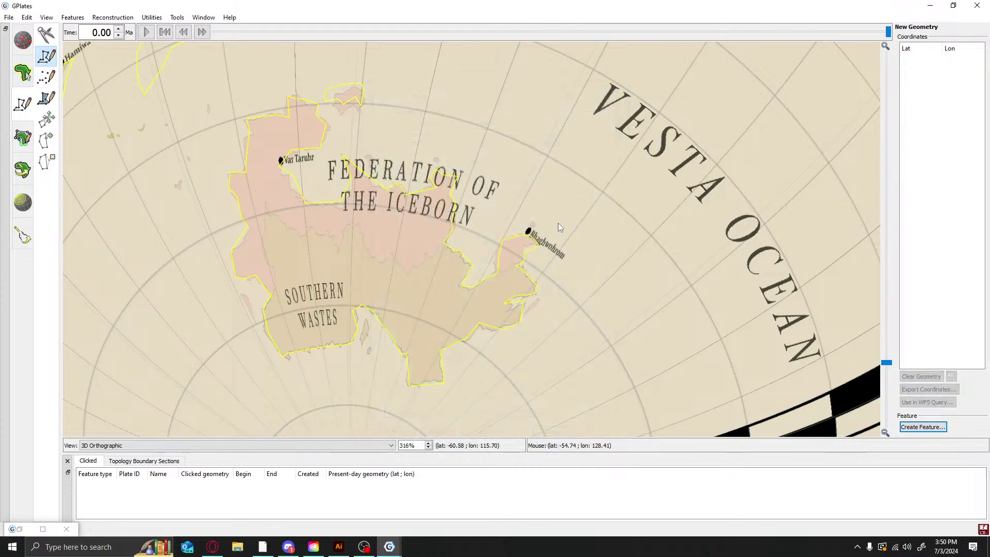
# Look across the globe from the Iceborn continent to the untraced Telres continent and frame its northern half and Ivory Bay
pyautogui.scroll(-6, 469, 220)
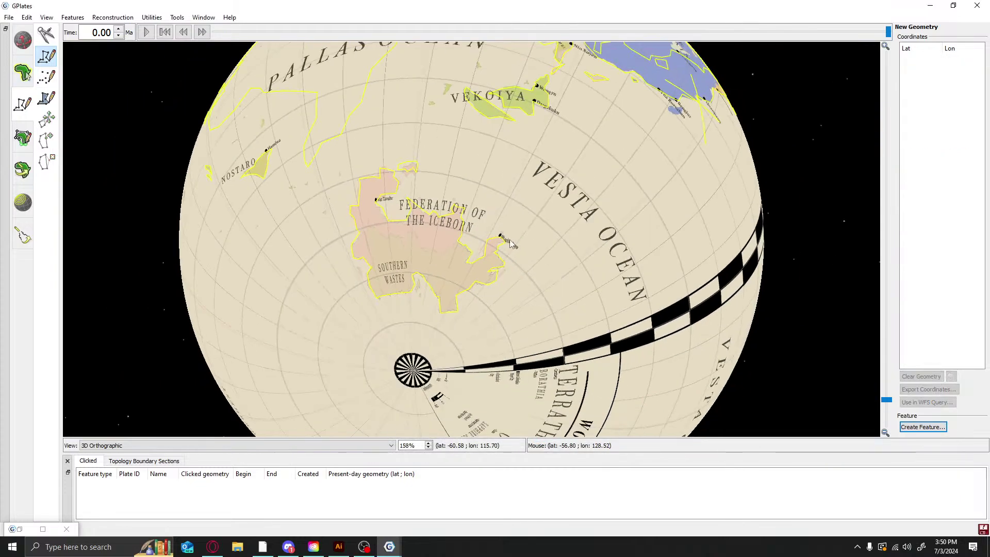
pyautogui.click(24, 44)
pyautogui.moveTo(456, 192); pyautogui.dragTo(727, 324)
pyautogui.moveTo(458, 289); pyautogui.dragTo(489, 194)
pyautogui.moveTo(747, 275); pyautogui.dragTo(731, 363)
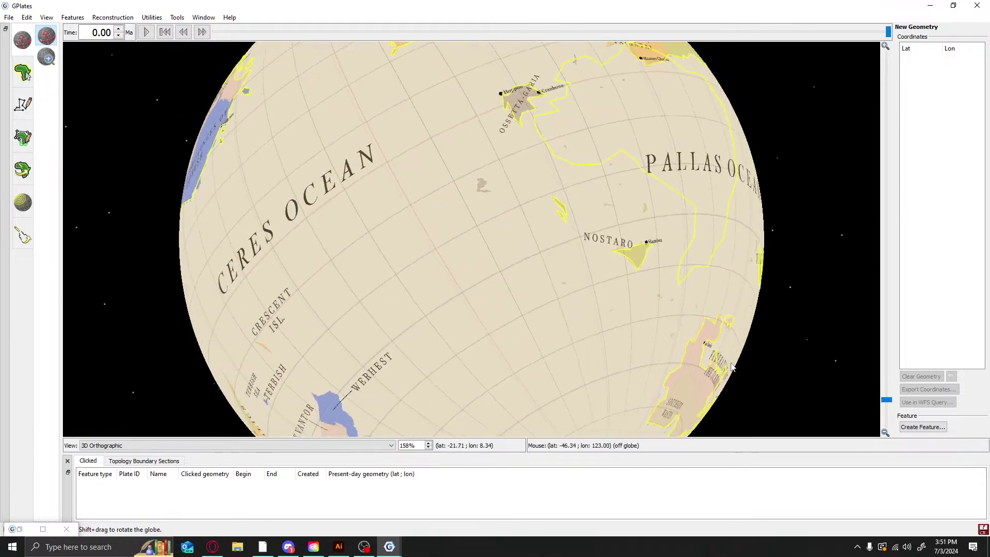
pyautogui.moveTo(345, 251); pyautogui.dragTo(531, 80)
pyautogui.moveTo(674, 271); pyautogui.dragTo(462, 377)
pyautogui.moveTo(273, 229); pyautogui.dragTo(500, 144)
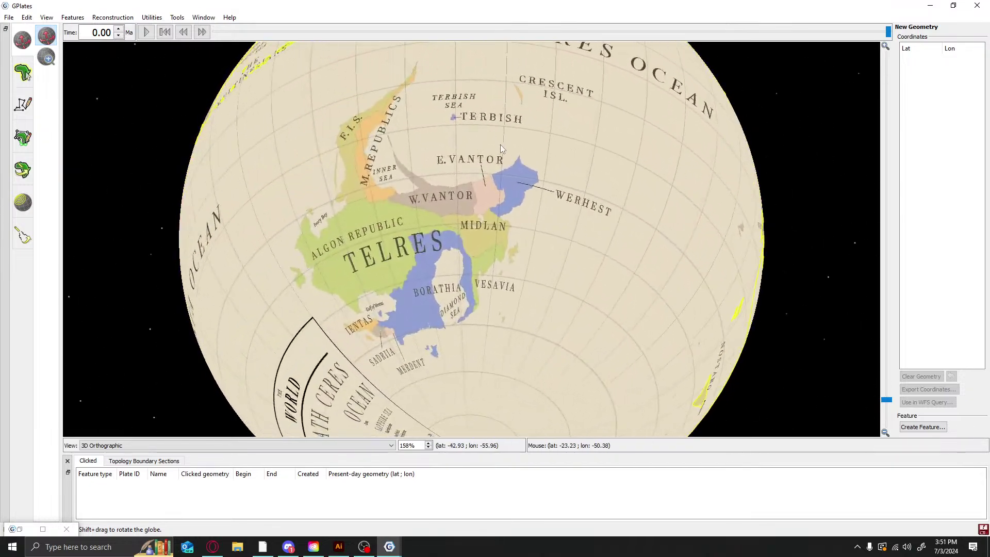
pyautogui.scroll(3, 501, 147)
pyautogui.moveTo(644, 227); pyautogui.dragTo(731, 287)
pyautogui.moveTo(322, 300); pyautogui.dragTo(389, 140)
pyautogui.moveTo(826, 193); pyautogui.dragTo(614, 154)
pyautogui.moveTo(627, 85); pyautogui.dragTo(427, 27)
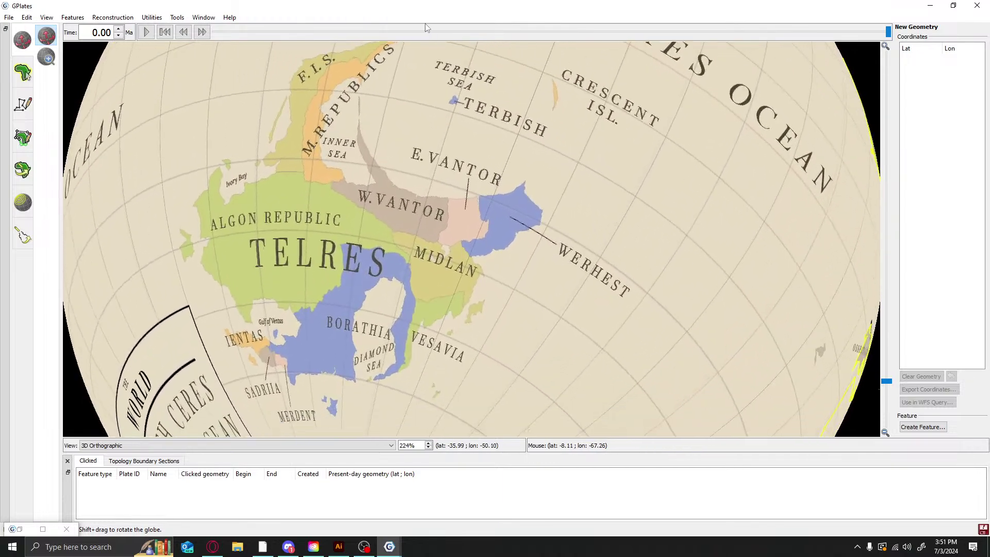
pyautogui.moveTo(403, 314); pyautogui.dragTo(490, 349)
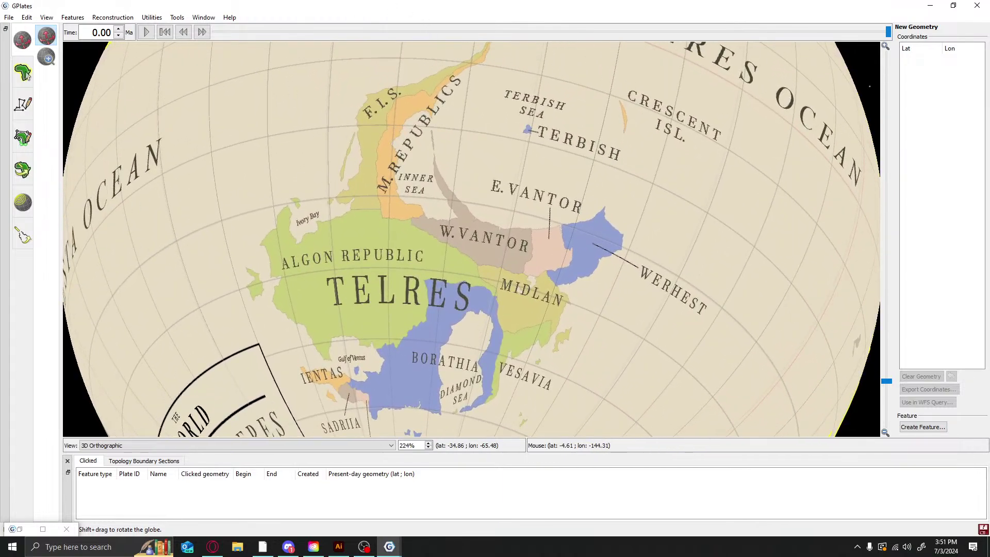
# Start a polyline outline of Telres at Ivory Bay's western cape, about lat -30.0, lon -97.2, down the west shore to lat -34.5, lon -97.0
pyautogui.click(22, 104)
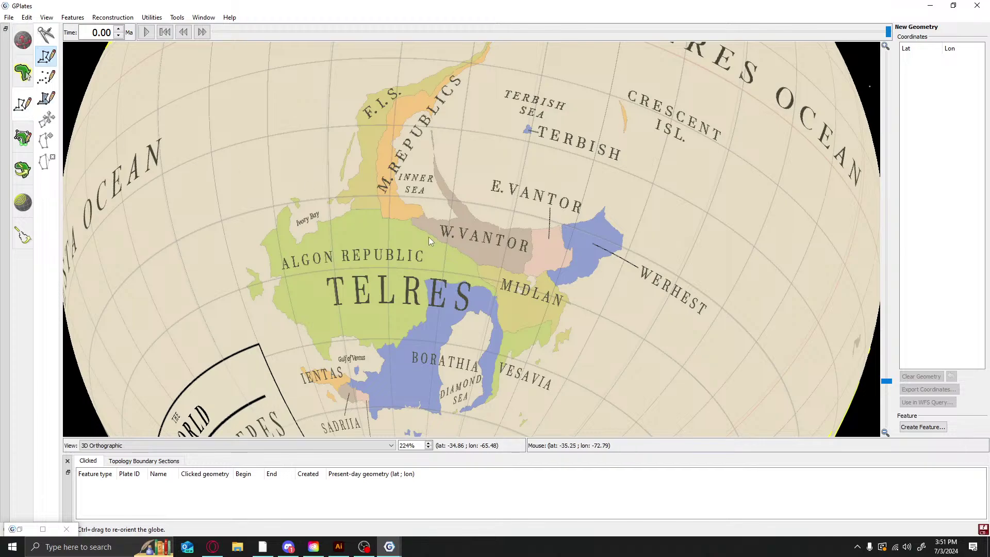
pyautogui.click(288, 206)
pyautogui.click(293, 215)
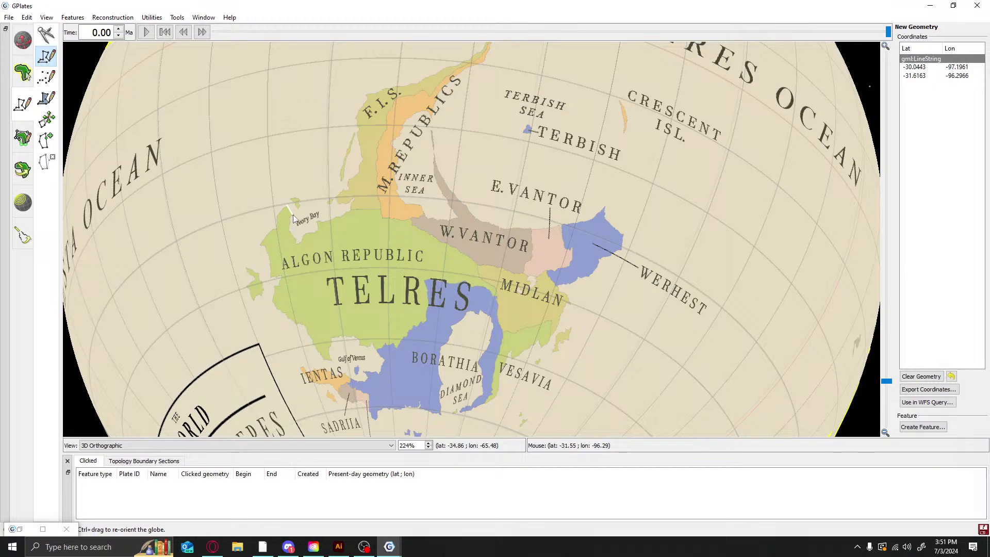
pyautogui.click(289, 219)
pyautogui.click(290, 225)
pyautogui.click(289, 230)
pyautogui.click(289, 233)
pyautogui.click(292, 236)
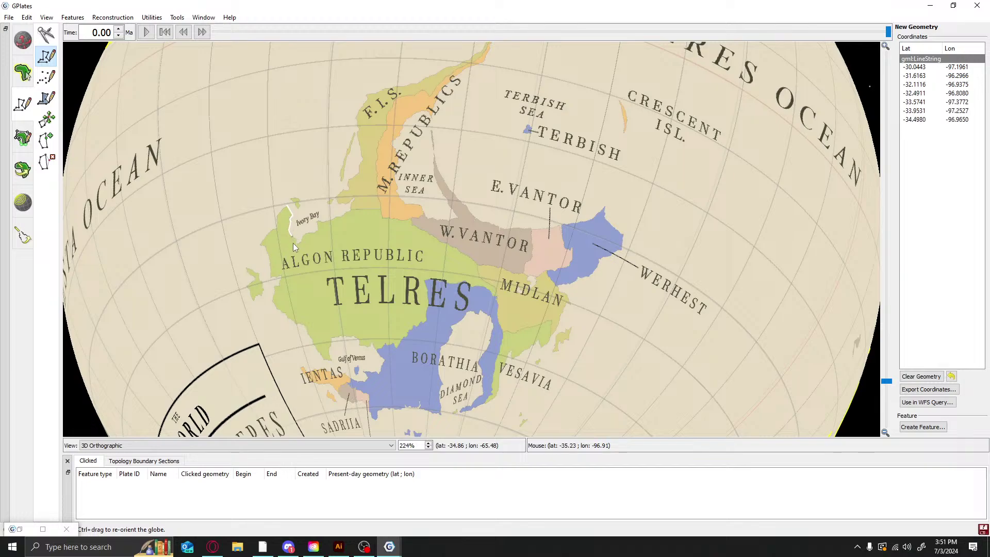
# Continue the outline around the head of Ivory Bay via about lat -35.7, lon -96.3 to lat -34.0, lon -92.0
pyautogui.click(298, 240)
pyautogui.click(298, 245)
pyautogui.click(301, 241)
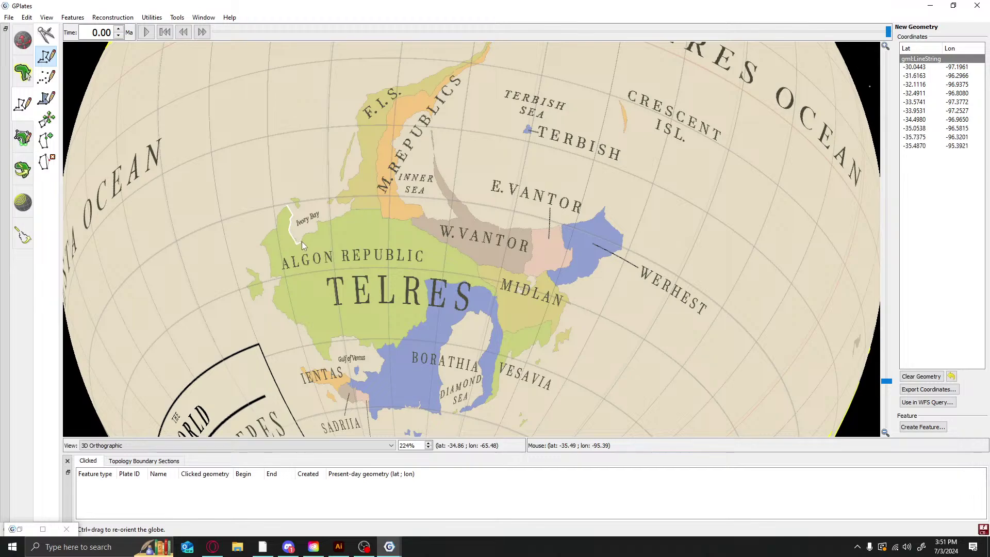
pyautogui.click(302, 235)
pyautogui.click(313, 234)
pyautogui.click(317, 228)
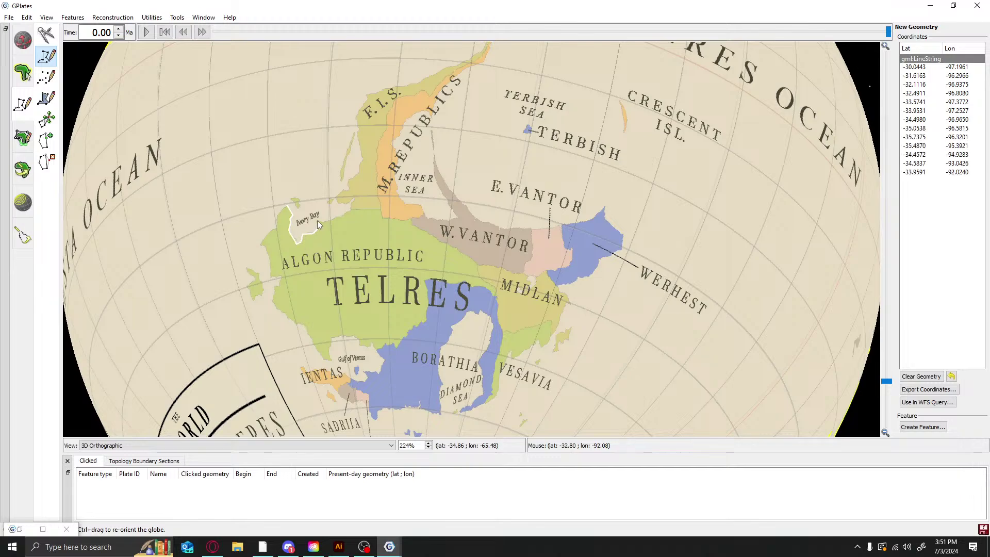
# Continue the outline eastward along Ivory Bay's shore via about lat -32.7, lon -88.1 to lat -30.0, lon -85.5
pyautogui.click(317, 222)
pyautogui.click(323, 222)
pyautogui.click(341, 216)
pyautogui.click(348, 212)
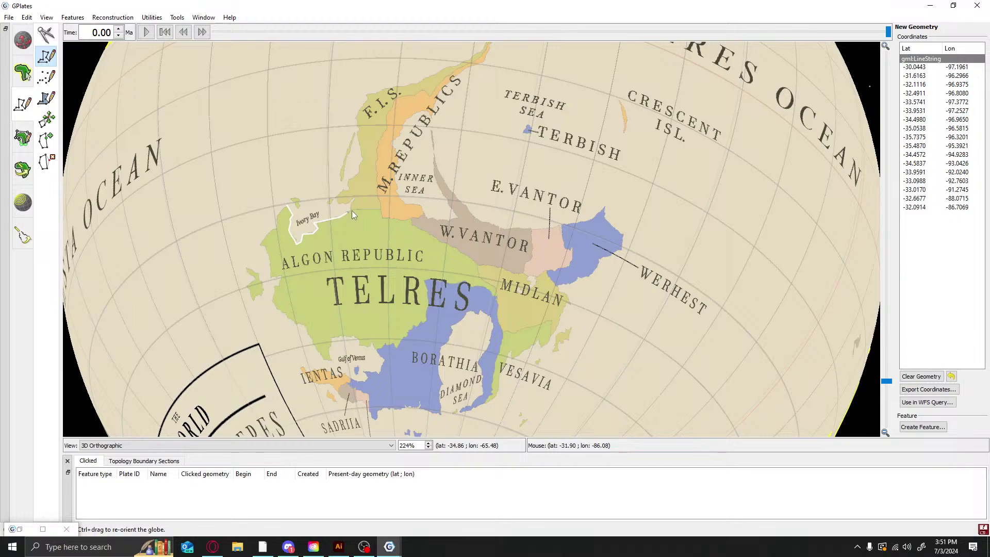
pyautogui.click(352, 206)
pyautogui.click(354, 197)
# Continue the outline around the small cape northeast of Ivory Bay via about lat -29.8, lon -88.5 to lat -28.8, lon -86.2
pyautogui.click(345, 205)
pyautogui.click(340, 204)
pyautogui.click(337, 201)
pyautogui.click(337, 196)
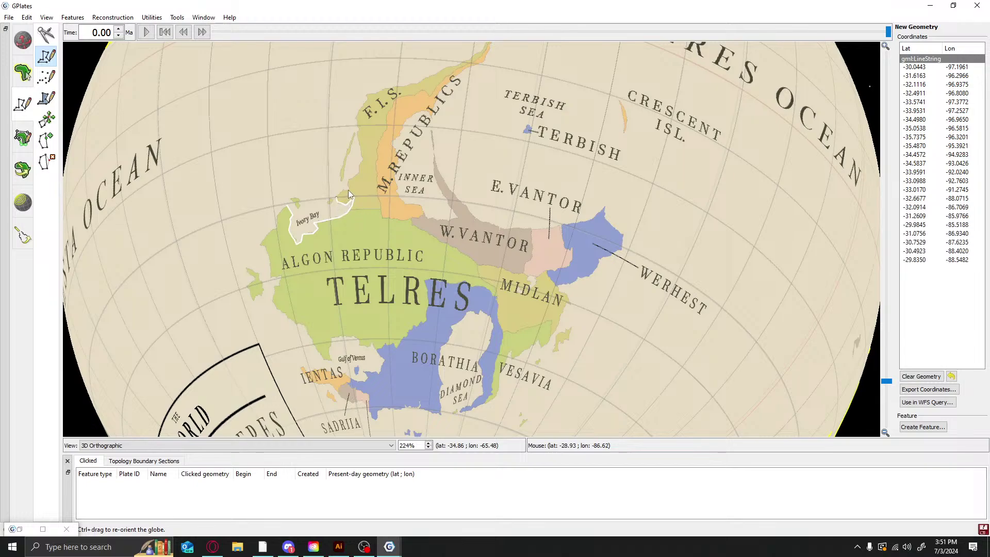
pyautogui.click(340, 190)
pyautogui.click(348, 191)
pyautogui.click(350, 189)
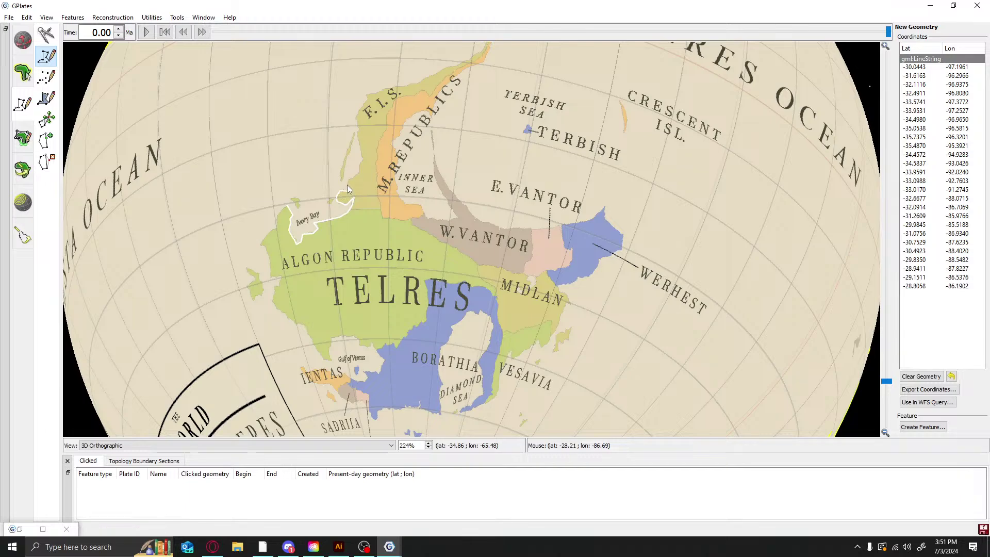
# Continue the outline up the F.I.S. west coast via about lat -19.9, lon -85.2 and along its north coast to lat -13.3, lon -77.5
pyautogui.click(347, 185)
pyautogui.click(350, 178)
pyautogui.click(360, 170)
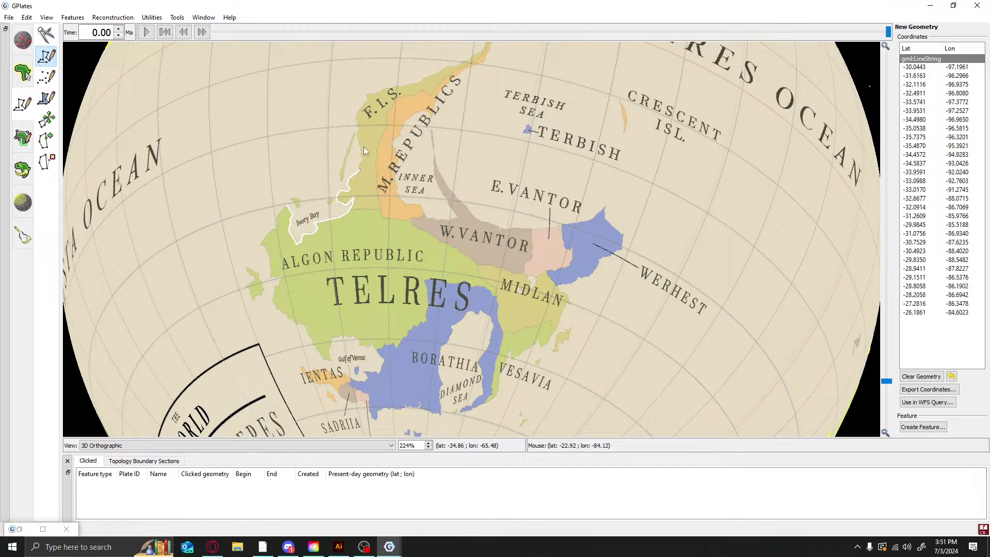
pyautogui.click(362, 150)
pyautogui.click(357, 126)
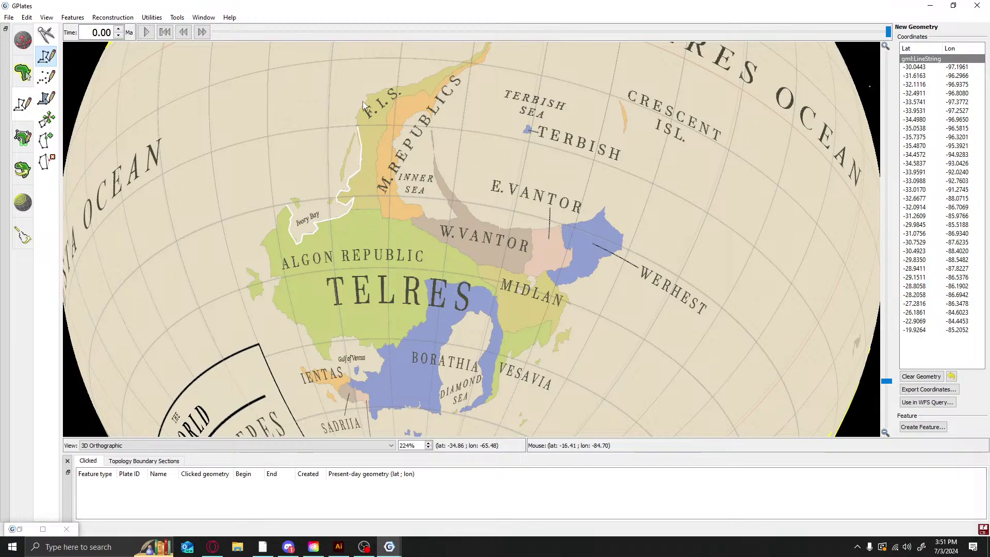
pyautogui.click(363, 101)
pyautogui.click(375, 97)
pyautogui.click(412, 81)
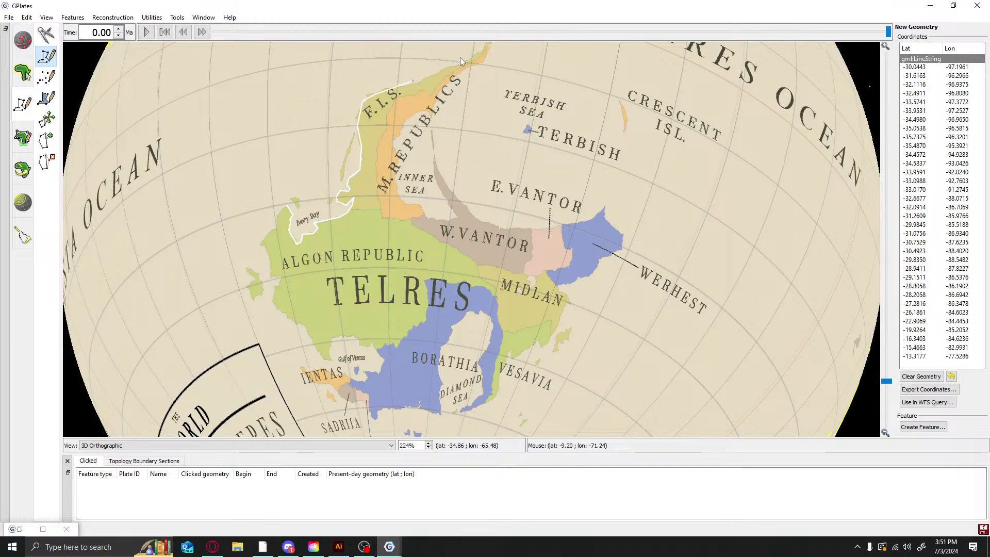
pyautogui.click(460, 57)
pyautogui.hotkey('ctrl', 'z')
pyautogui.click(415, 83)
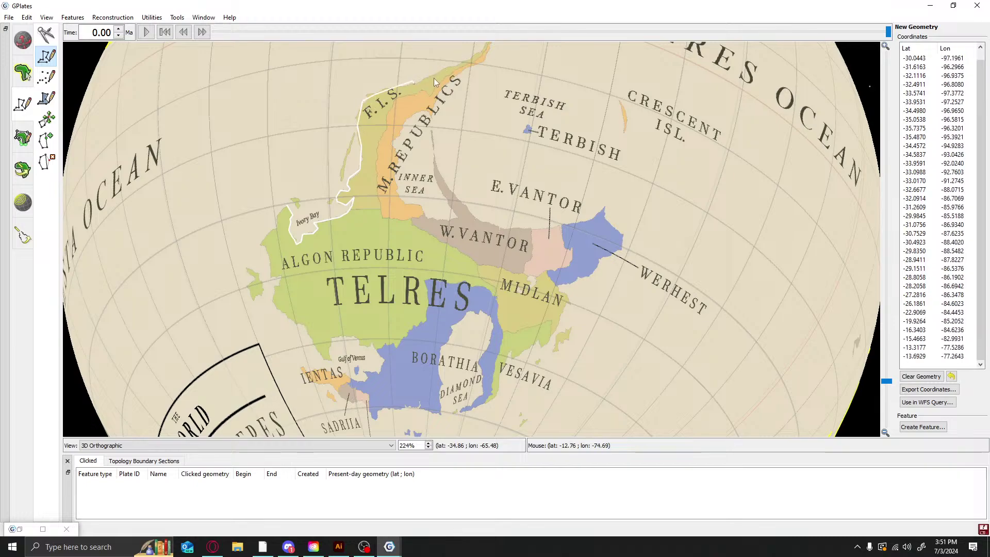
pyautogui.click(452, 62)
pyautogui.hotkey('ctrl', 'z')
pyautogui.hotkey('ctrl', 'z')
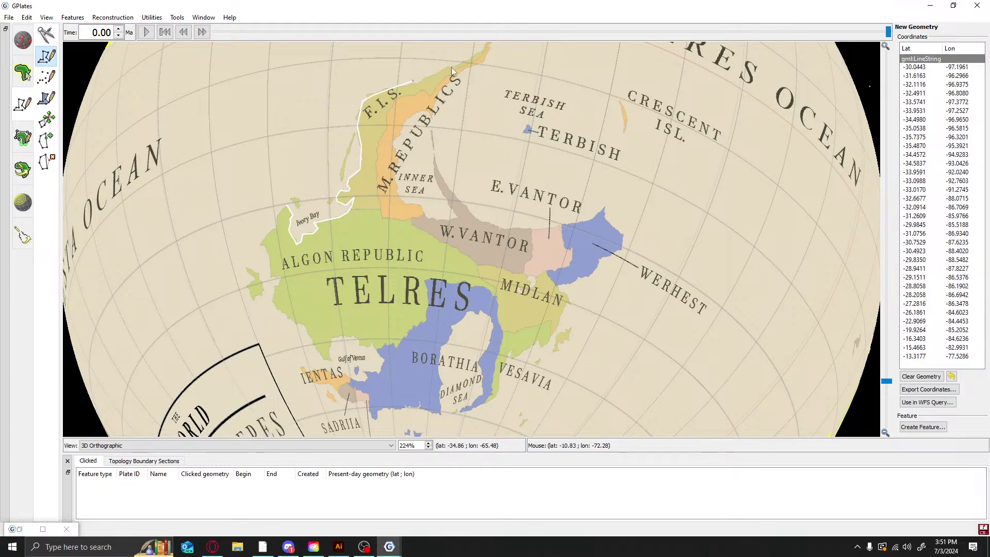
# Continue the outline from about lat -10.8, lon -72.3 around Telres' northern tip at lat -5.0, lon -67.0 to lat -7.7, lon -67.4
pyautogui.click(451, 67)
pyautogui.click(472, 58)
pyautogui.click(480, 50)
pyautogui.click(23, 39)
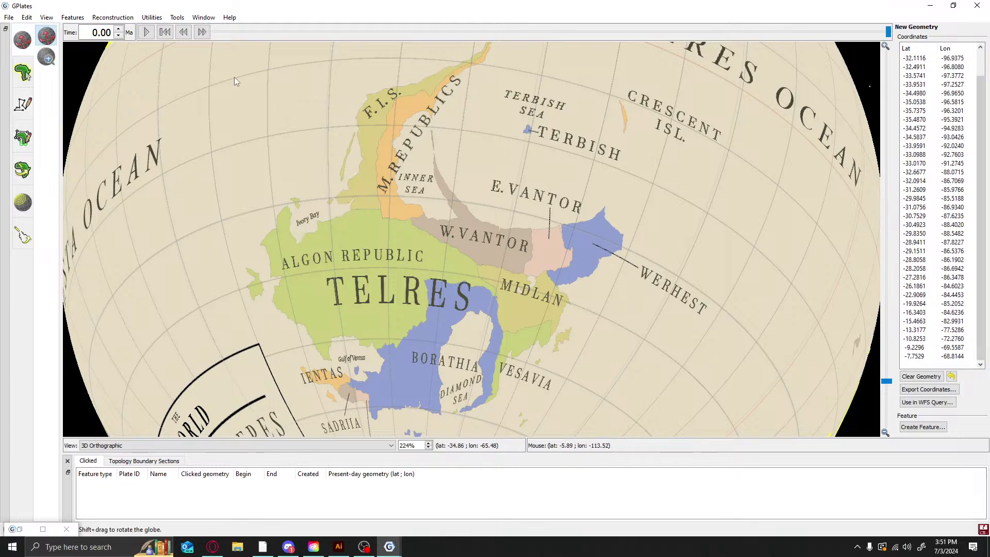
pyautogui.moveTo(534, 129); pyautogui.dragTo(500, 241)
pyautogui.click(24, 134)
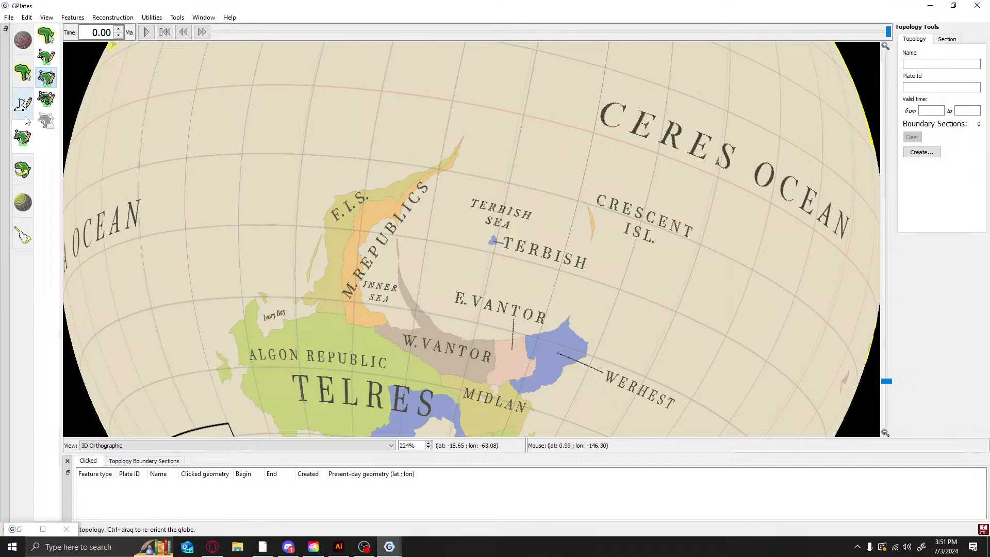
pyautogui.click(24, 112)
pyautogui.click(464, 139)
pyautogui.click(456, 163)
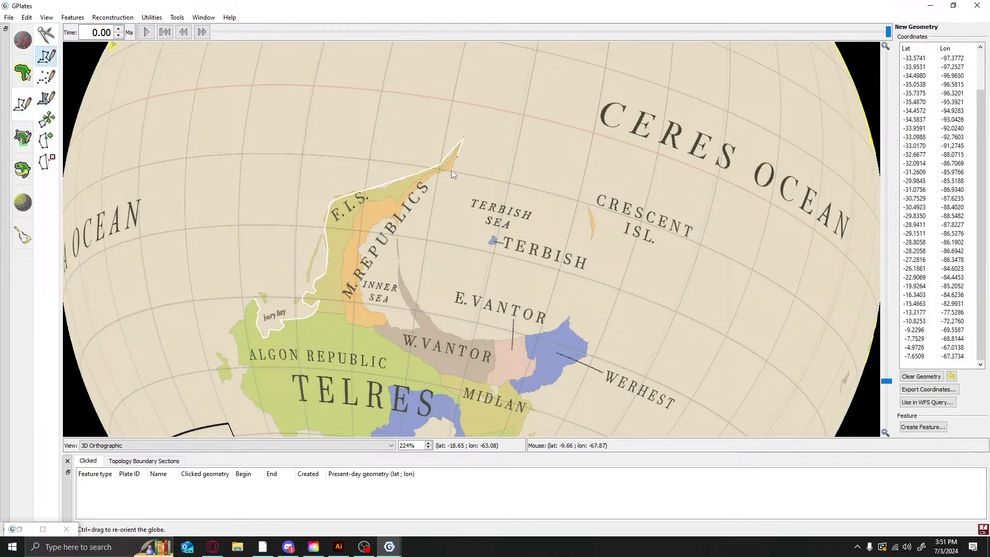
# Continue the outline down the M. Republics' southeast coast from about lat -9.7, lon -67.9 to lat -17.9, lon -76.4
pyautogui.click(451, 170)
pyautogui.click(415, 180)
pyautogui.hotkey('ctrl', 'z')
pyautogui.click(419, 189)
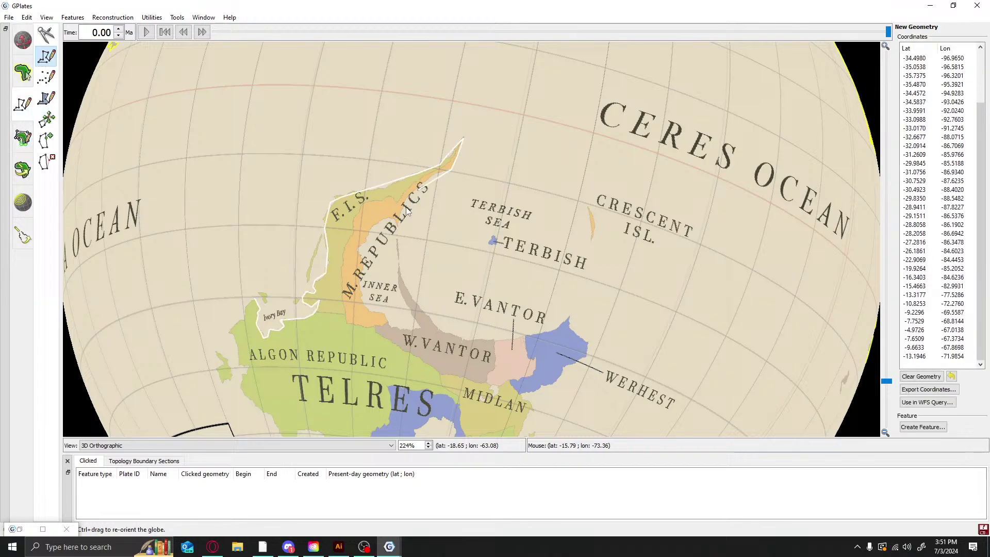
pyautogui.click(406, 207)
pyautogui.click(402, 215)
pyautogui.click(398, 227)
pyautogui.click(395, 219)
pyautogui.click(376, 227)
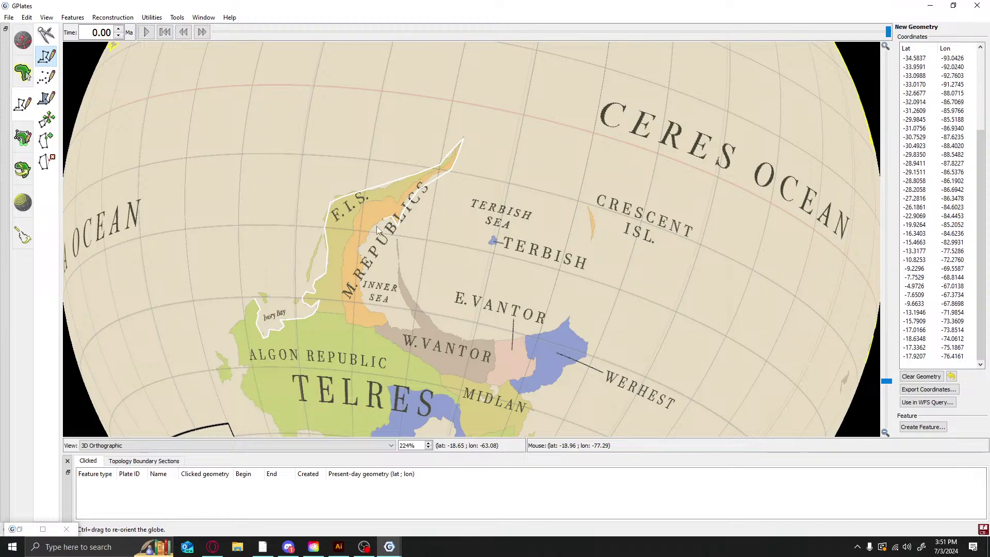
# Continue the outline down the Inner Sea's west shore from about lat -23.1, lon -79.3 to lat -31.1, lon -75.4
pyautogui.click(361, 256)
pyautogui.click(363, 263)
pyautogui.click(360, 284)
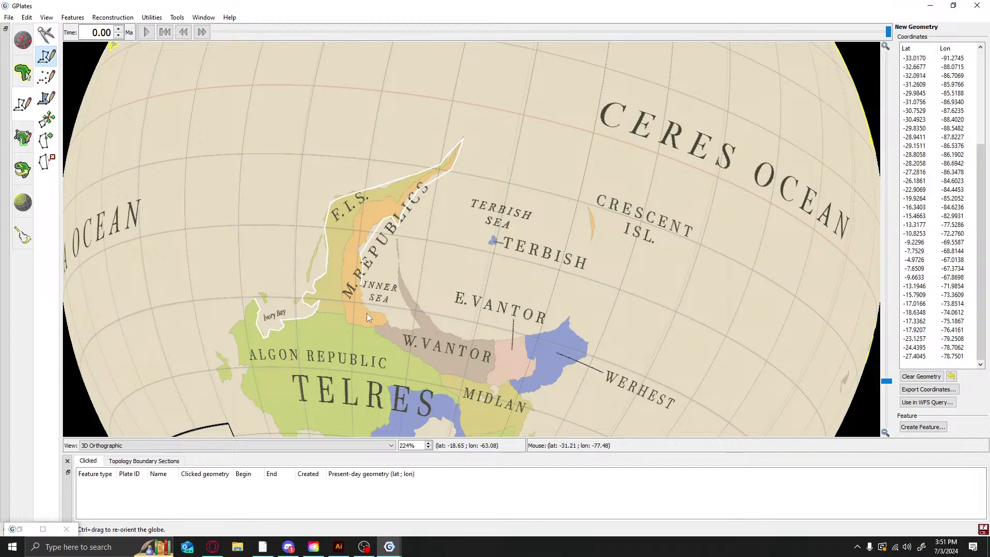
pyautogui.click(366, 313)
pyautogui.press('z')
pyautogui.click(371, 310)
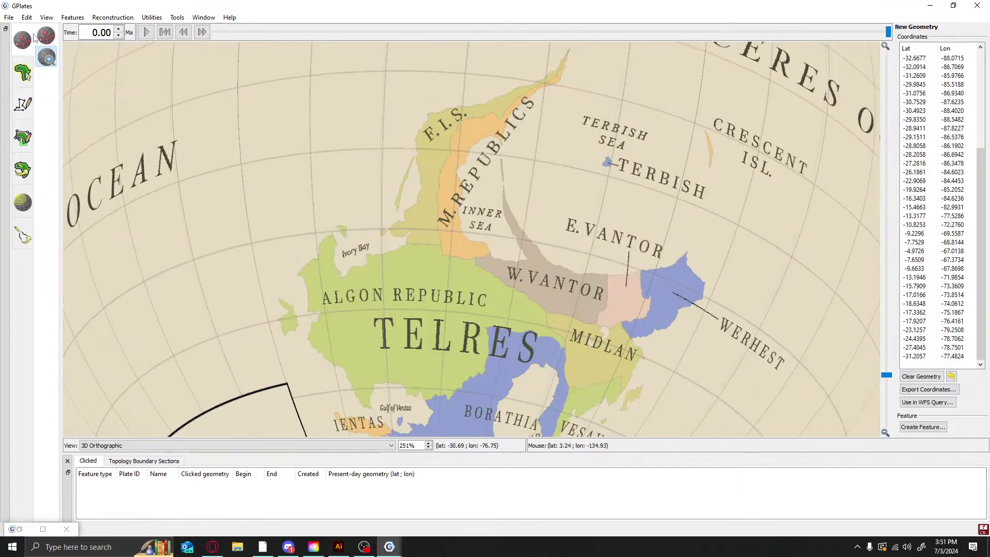
pyautogui.press('l')
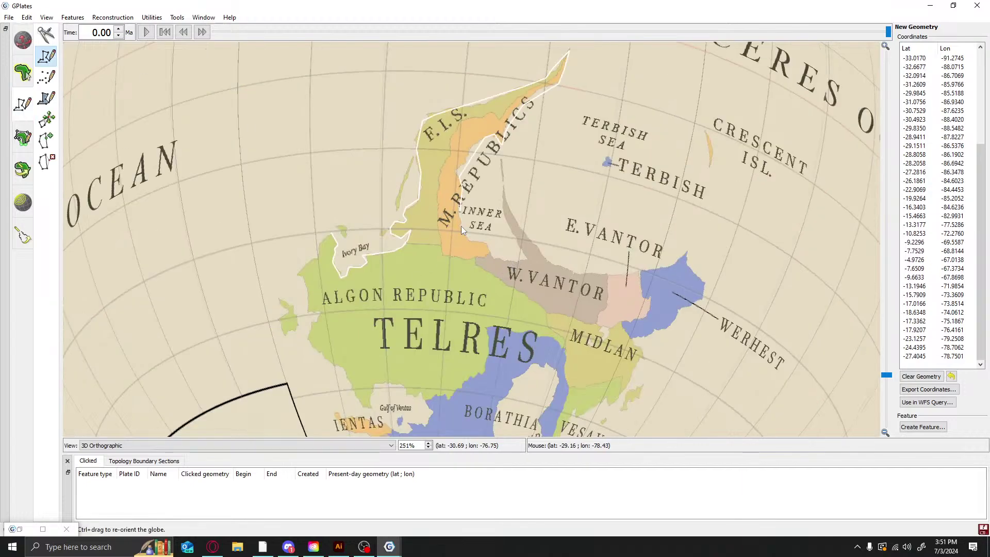
pyautogui.click(461, 221)
pyautogui.click(461, 229)
pyautogui.click(481, 244)
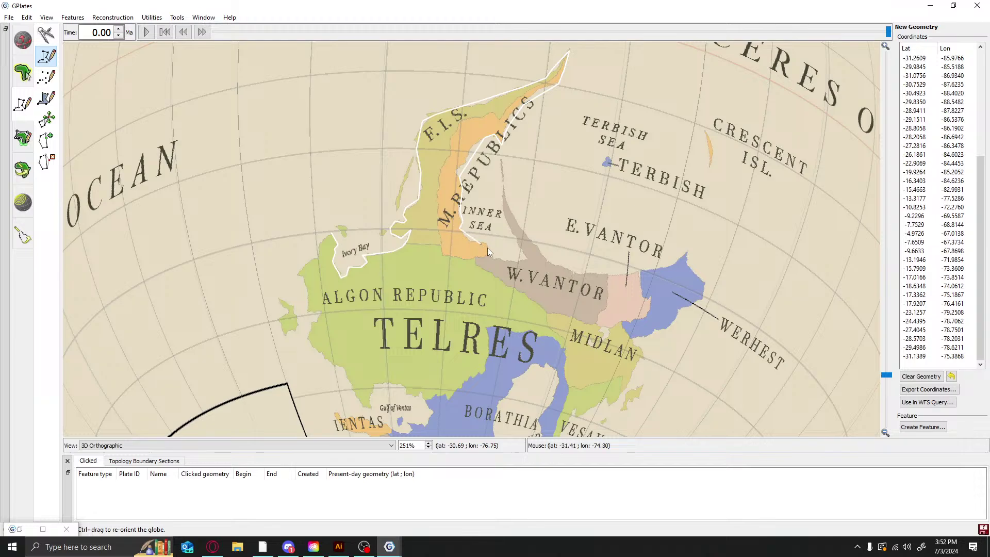
# Continue the outline along the Inner Sea's south shore and around W. Vantor's peninsula tip at about lat -23.7, lon -73.1 to lat -28.8, lon -69.6
pyautogui.click(487, 248)
pyautogui.click(494, 259)
pyautogui.click(513, 261)
pyautogui.click(524, 259)
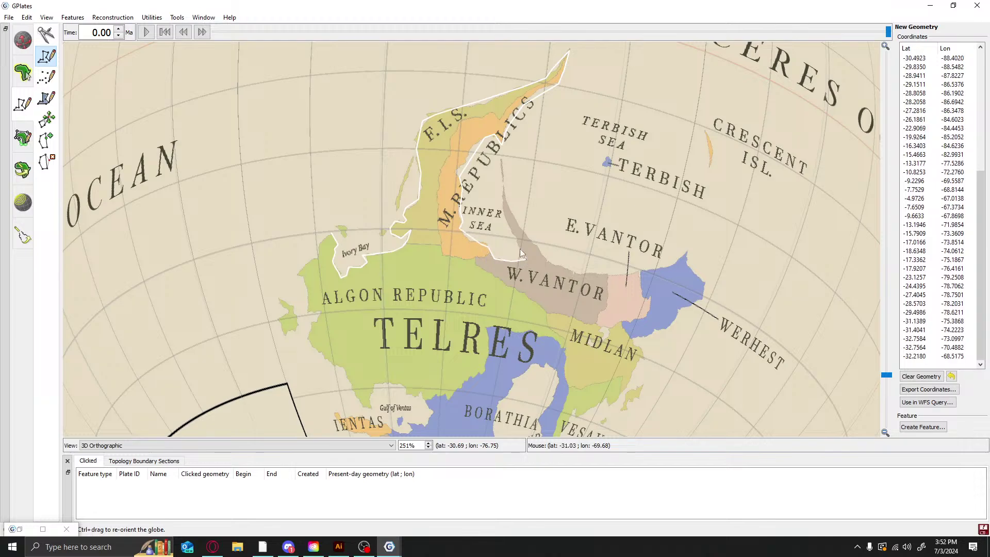
pyautogui.click(509, 219)
pyautogui.click(504, 187)
pyautogui.click(509, 202)
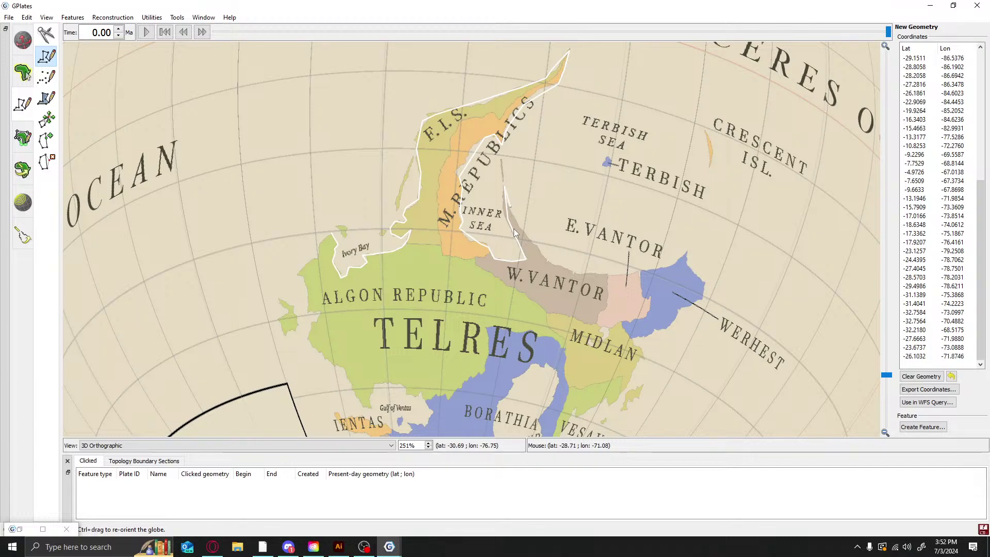
pyautogui.click(526, 235)
pyautogui.click(565, 262)
pyautogui.click(572, 270)
pyautogui.press('z')
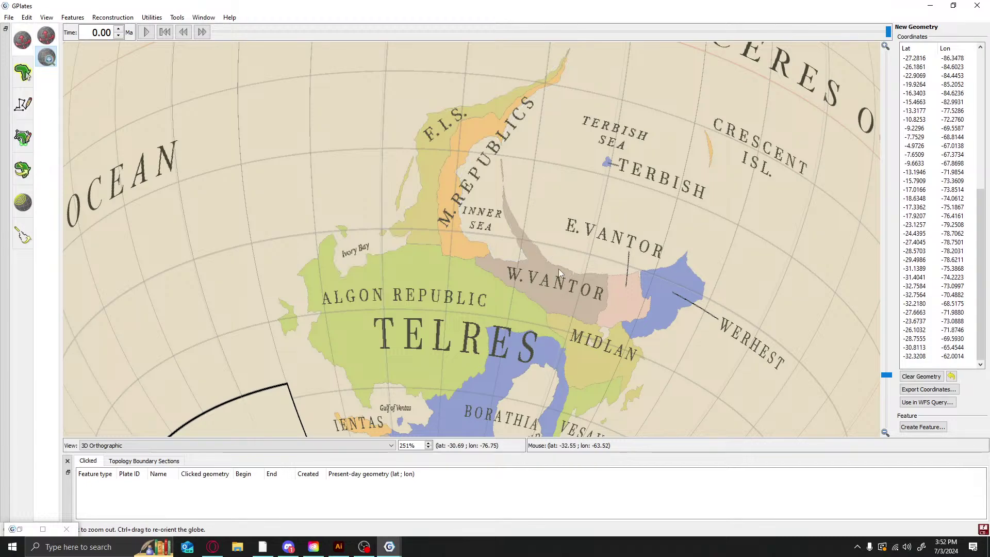
pyautogui.click(24, 77)
pyautogui.click(27, 119)
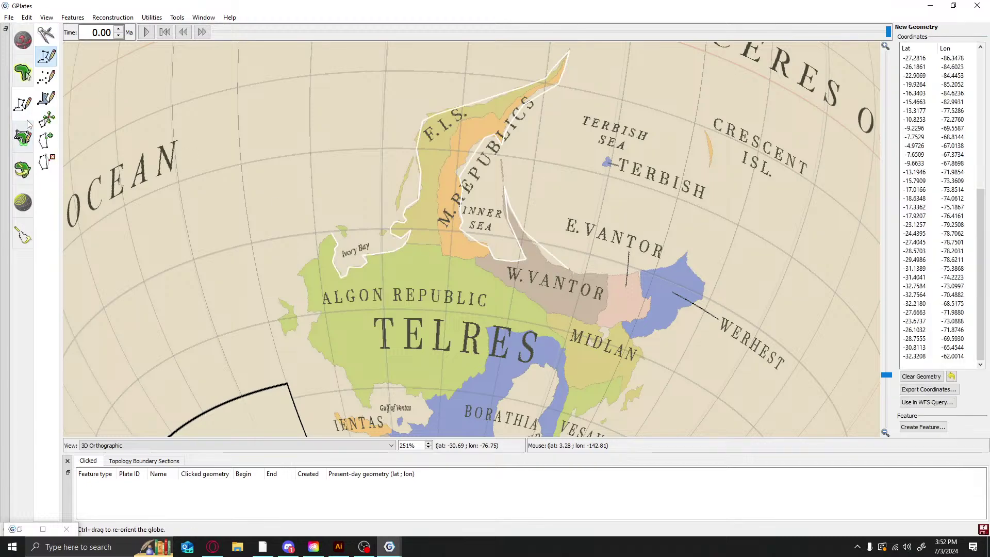
pyautogui.hotkey('ctrl', 'z')
pyautogui.hotkey('ctrl', 'z')
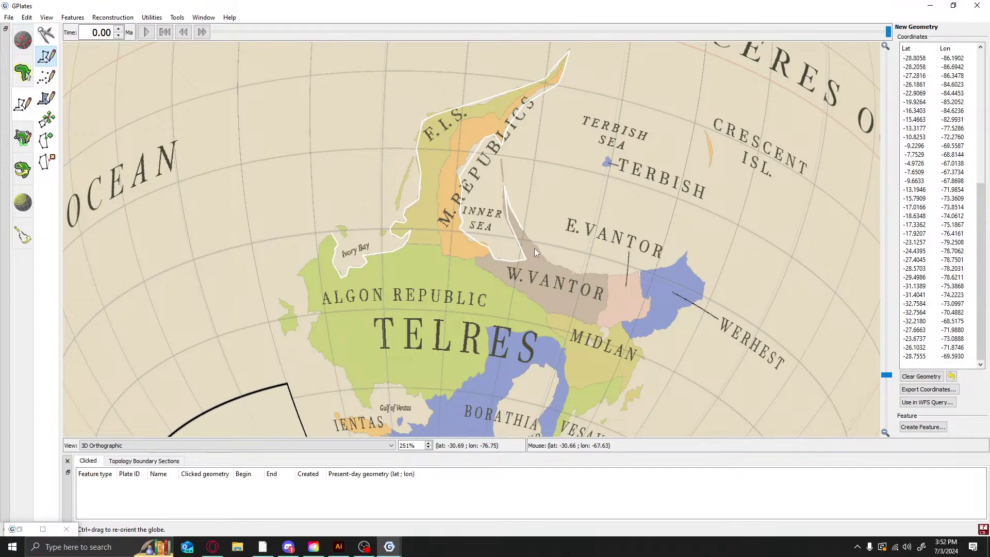
# Continue the outline along the north coast of W. Vantor, E. Vantor and Werhest from about lat -30.3, lon -67.6 to lat -27.6, lon -46.3
pyautogui.click(534, 244)
pyautogui.click(562, 270)
pyautogui.click(600, 275)
pyautogui.click(635, 272)
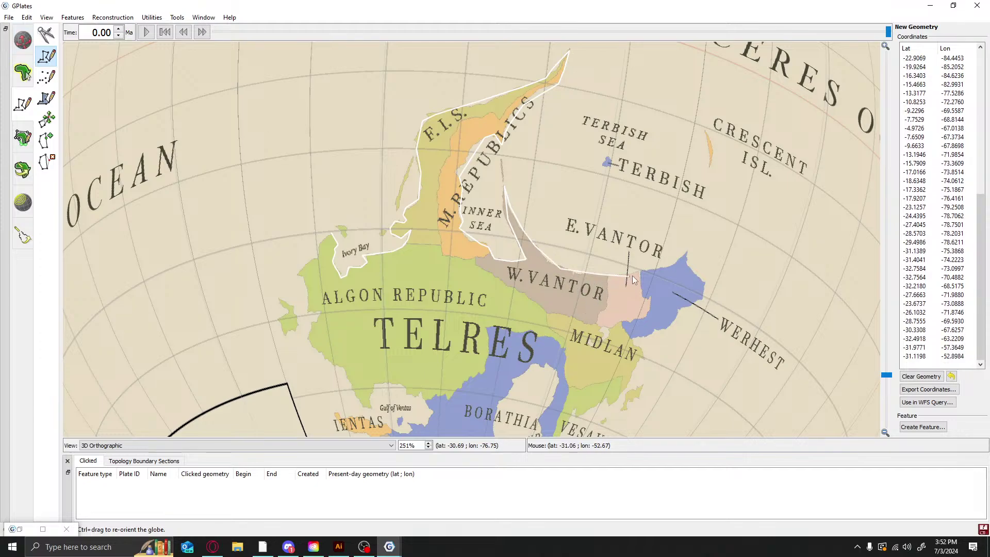
pyautogui.click(659, 268)
pyautogui.click(678, 264)
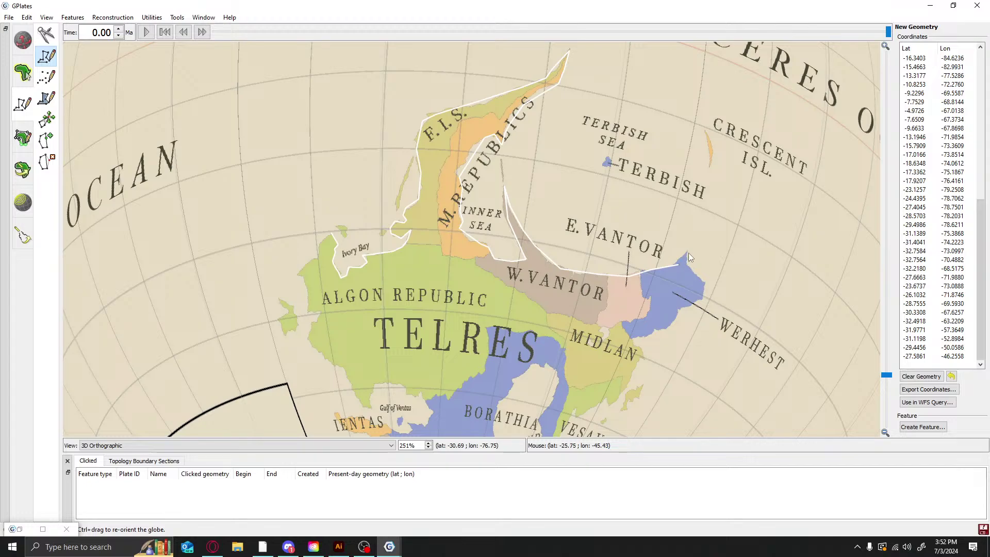
# Continue the outline around Werhest's northern cape at about lat -25.3, lon -45.6 and its east coast to lat -30.9, lon -41.1
pyautogui.click(688, 250)
pyautogui.click(695, 281)
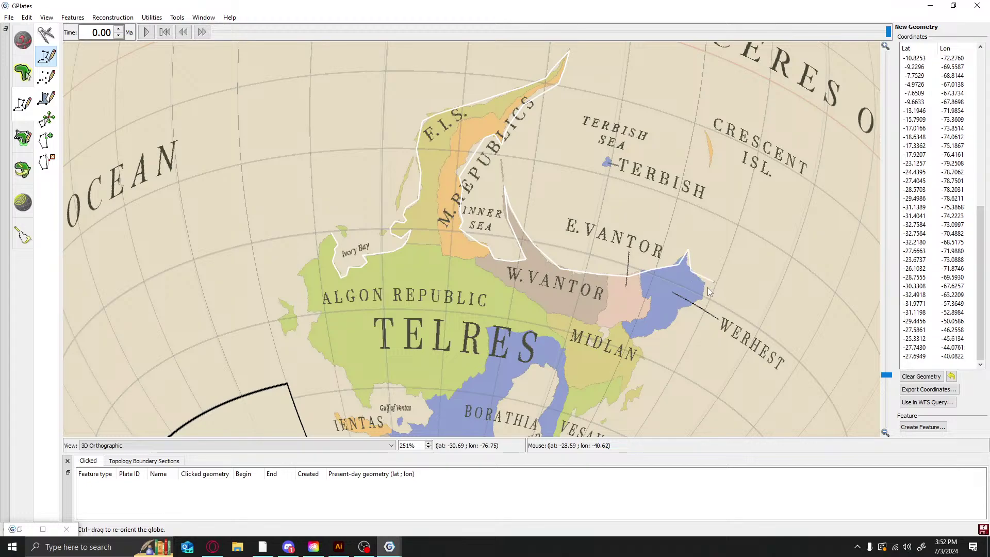
pyautogui.click(707, 286)
pyautogui.click(702, 299)
pyautogui.click(698, 303)
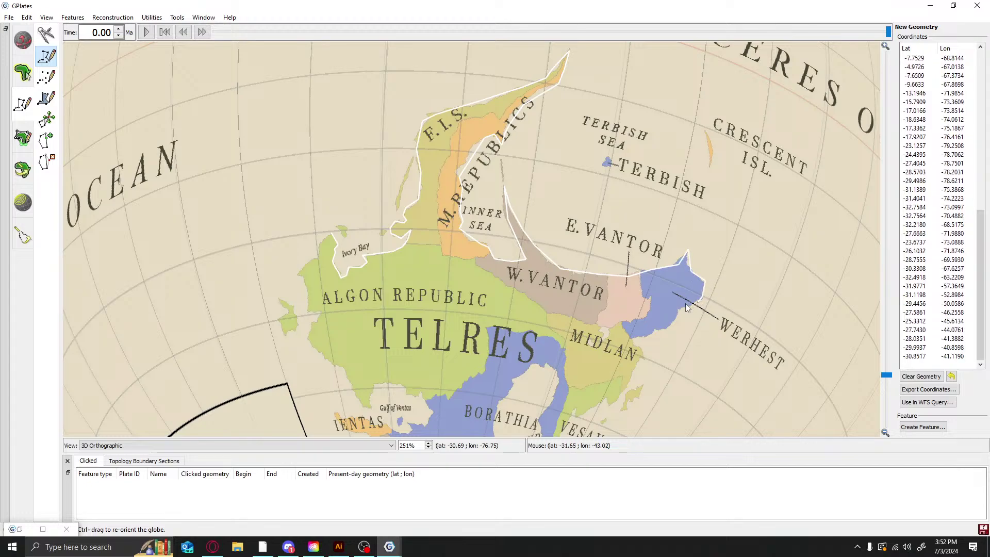
# Continue the outline along Werhest's southeast coast from about lat -31.7, lon -43.0 to the inlet at lat -38.4, lon -49.2
pyautogui.click(685, 305)
pyautogui.click(677, 311)
pyautogui.click(670, 320)
pyautogui.click(663, 329)
pyautogui.click(651, 334)
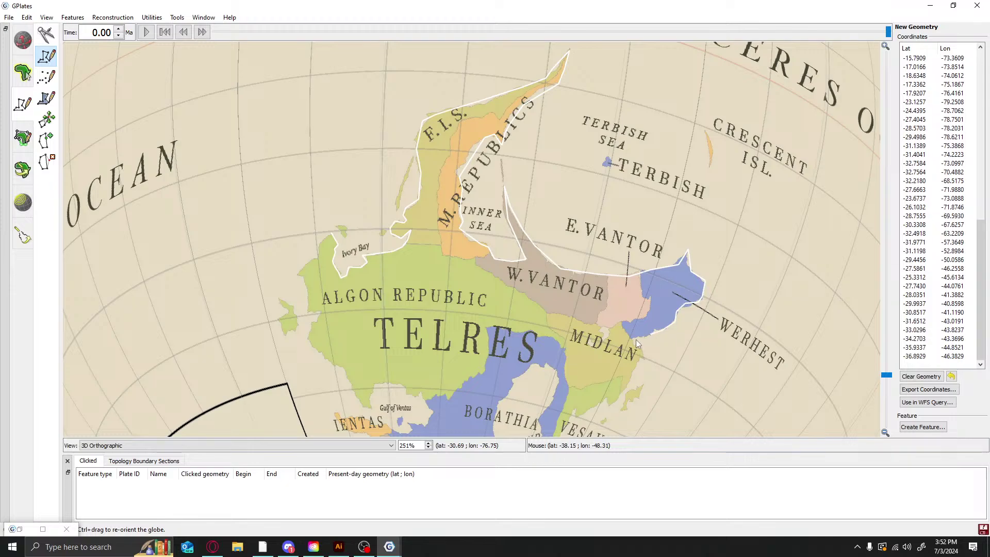
pyautogui.click(635, 340)
pyautogui.click(631, 341)
# Continue the outline down Midlan's east coast from about lat -38.5, lon -47.1 to lat -47.1, lon -47.9
pyautogui.click(641, 344)
pyautogui.click(646, 351)
pyautogui.click(642, 362)
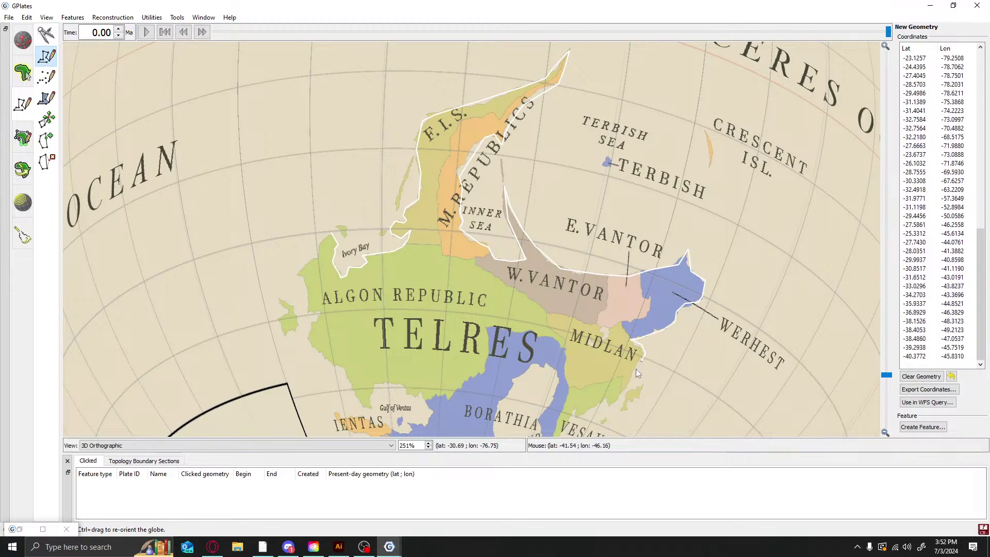
pyautogui.click(627, 387)
pyautogui.click(614, 401)
pyautogui.click(614, 403)
pyautogui.click(608, 406)
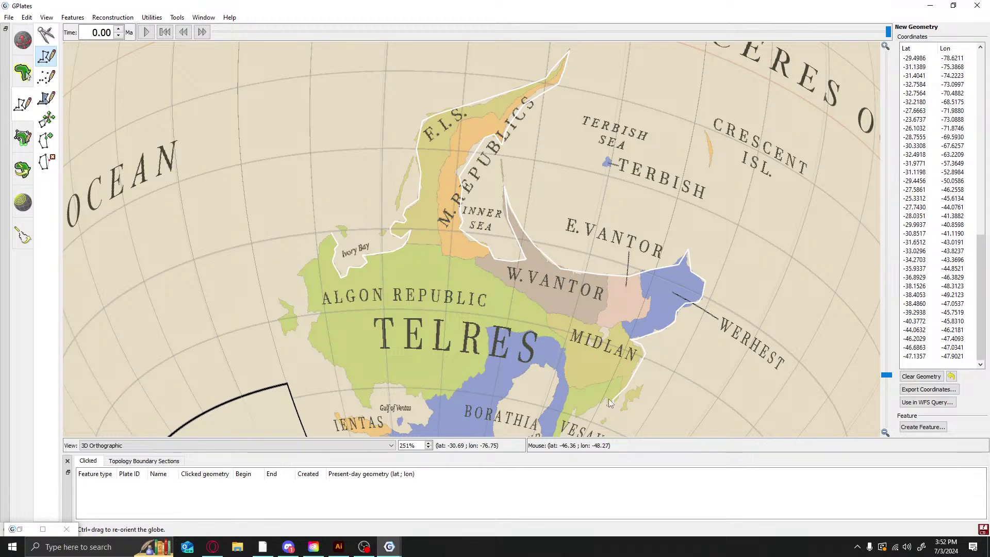
# Continue the outline along Vesavia's northeast coast from about lat -46.0, lon -48.5 to lat -50.9, lon -53.1
pyautogui.click(609, 397)
pyautogui.click(578, 415)
pyautogui.click(575, 411)
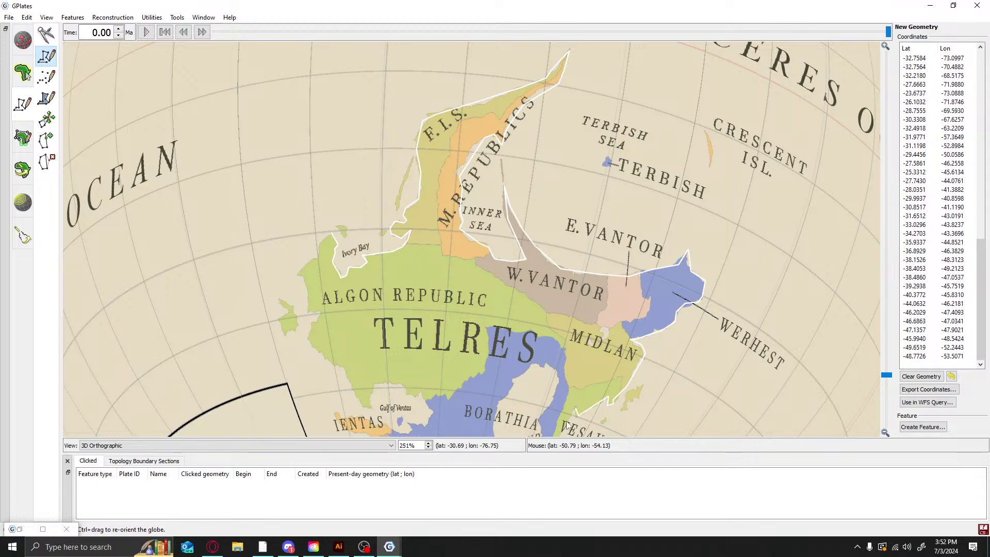
pyautogui.click(571, 425)
# Continue the outline down Vesavia's coast from about lat -52.1, lon -54.2 to the peninsula's southern tip at lat -59.4, lon -60.9
pyautogui.click(22, 40)
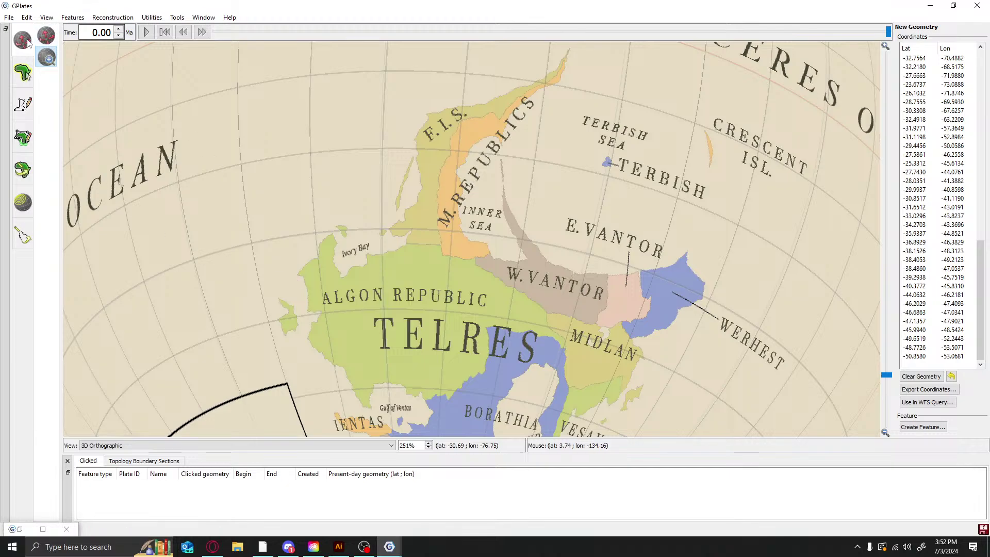
pyautogui.scroll(-5, 468, 268)
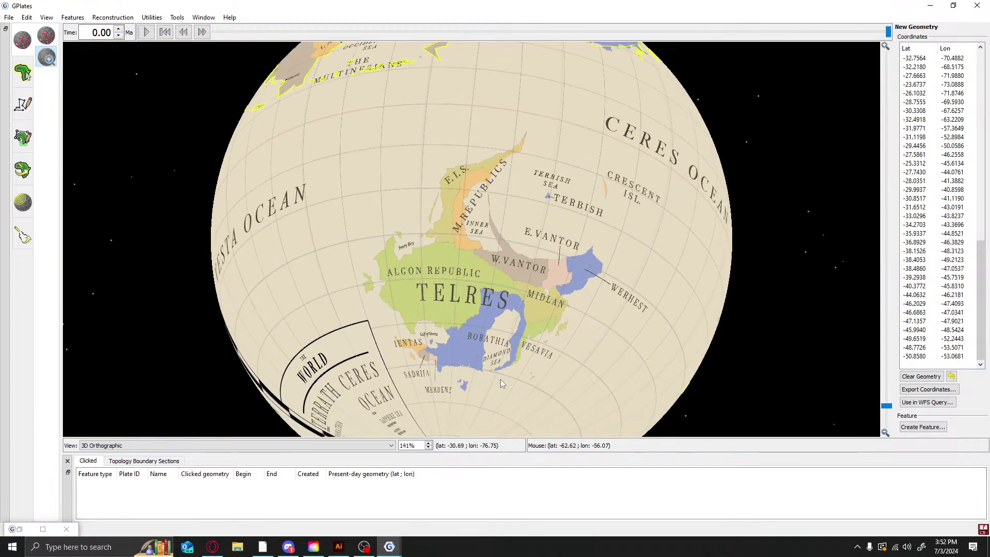
pyautogui.scroll(4, 493, 311)
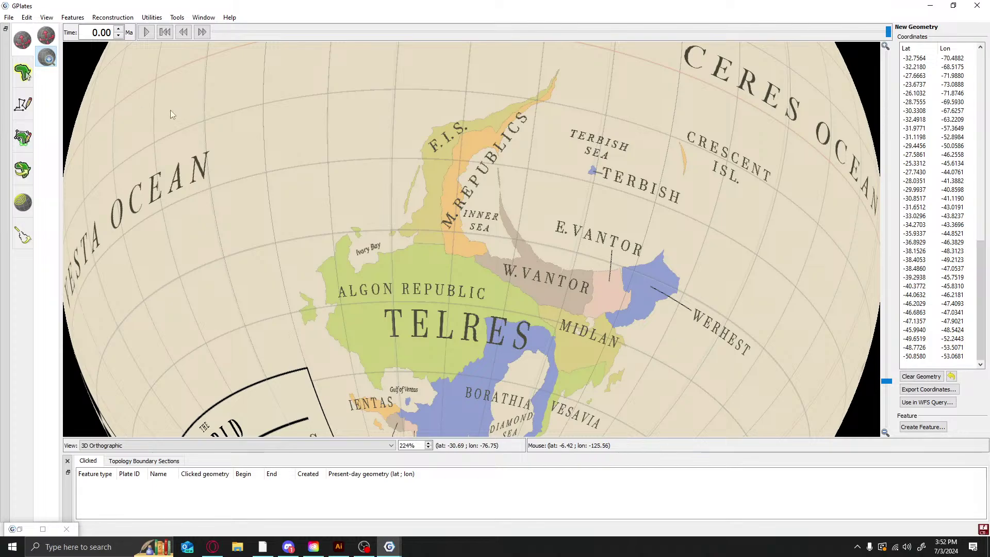
pyautogui.click(46, 35)
pyautogui.moveTo(515, 433); pyautogui.dragTo(454, 258)
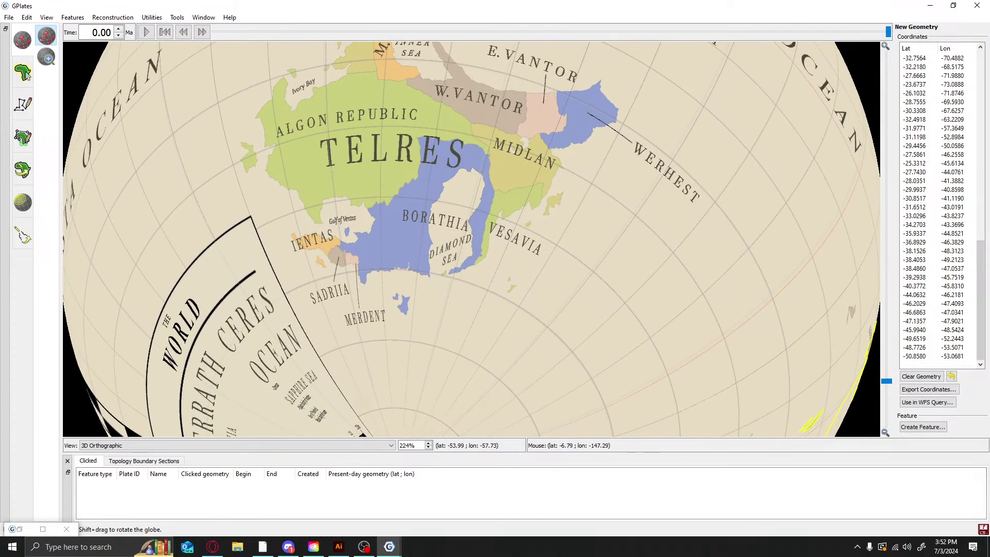
pyautogui.click(23, 105)
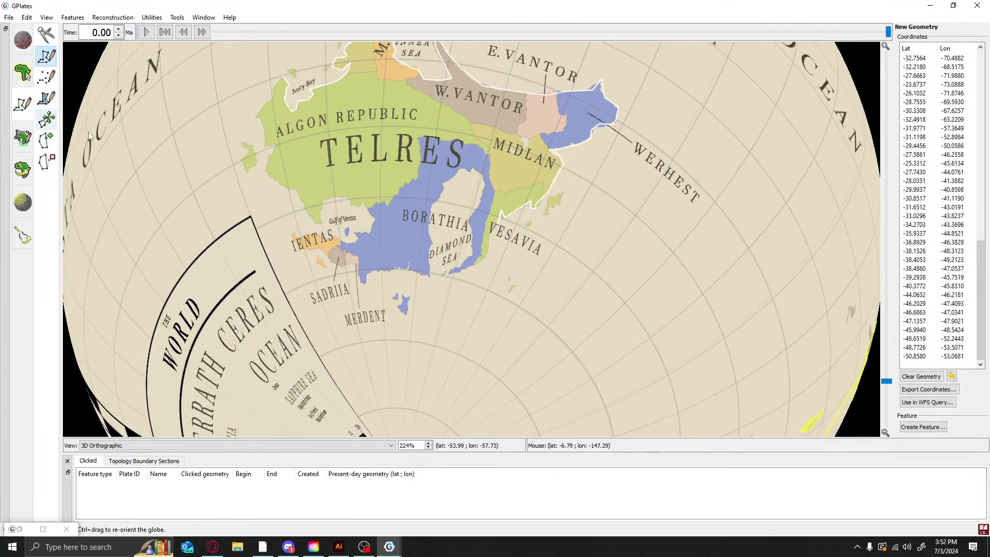
pyautogui.click(490, 230)
pyautogui.click(484, 259)
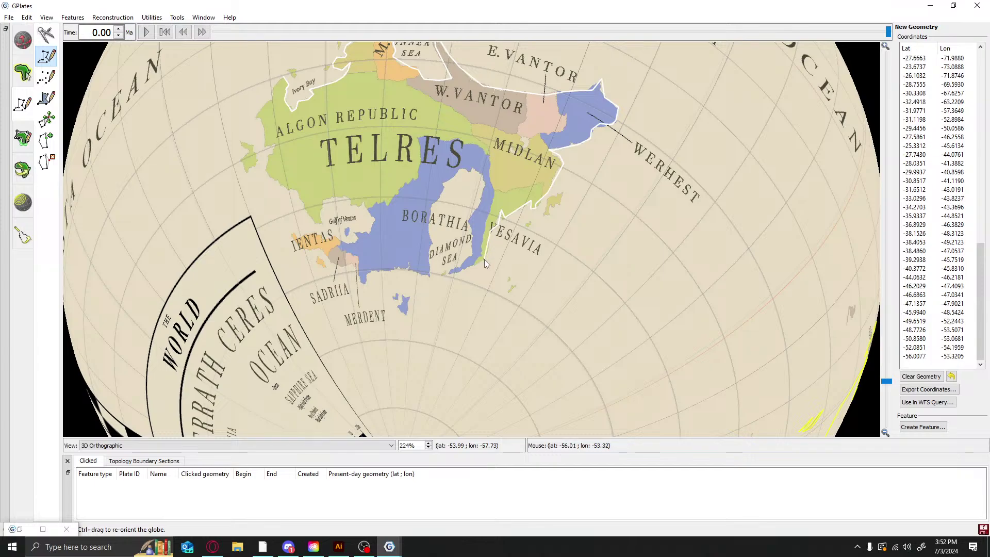
pyautogui.click(462, 273)
pyautogui.click(449, 275)
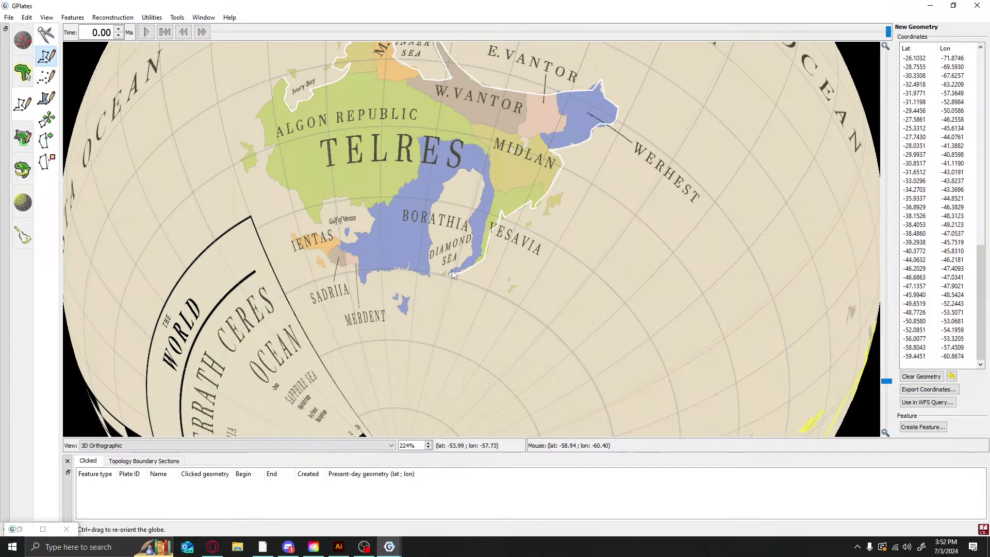
# Continue the outline up the Diamond Sea's east shore from about lat -58.9, lon -60.3 to lat -45.1, lon -58.5
pyautogui.click(453, 274)
pyautogui.click(460, 270)
pyautogui.click(470, 255)
pyautogui.click(474, 236)
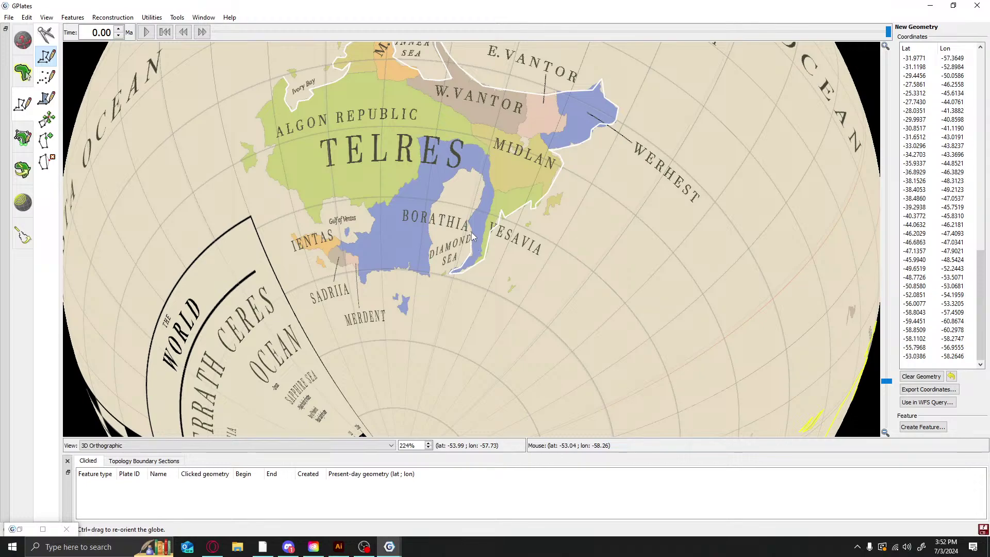
pyautogui.click(476, 225)
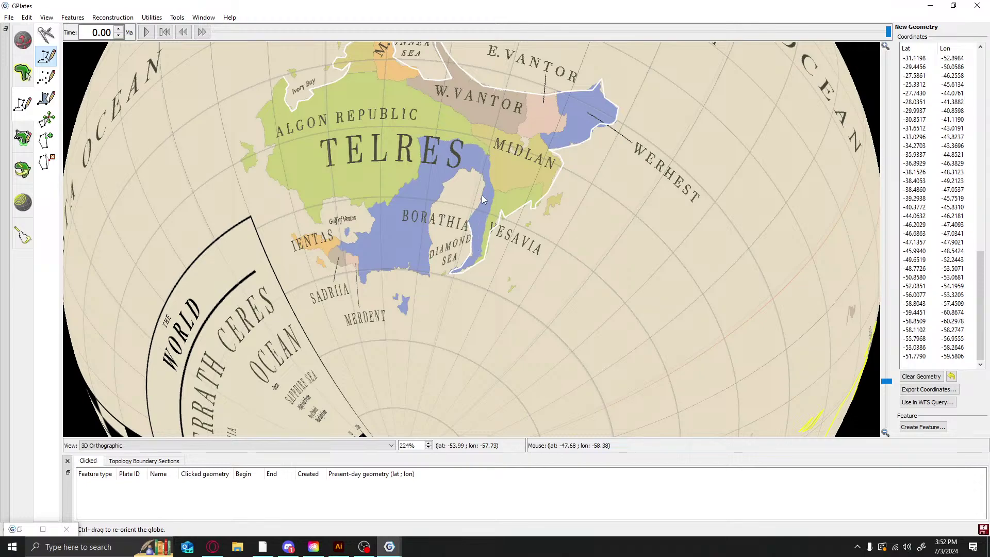
pyautogui.click(481, 195)
pyautogui.click(486, 177)
# Continue the outline westward around the Diamond Sea's north shore from about lat -44.6, lon -61.0 to lat -47.4, lon -66.8
pyautogui.click(475, 169)
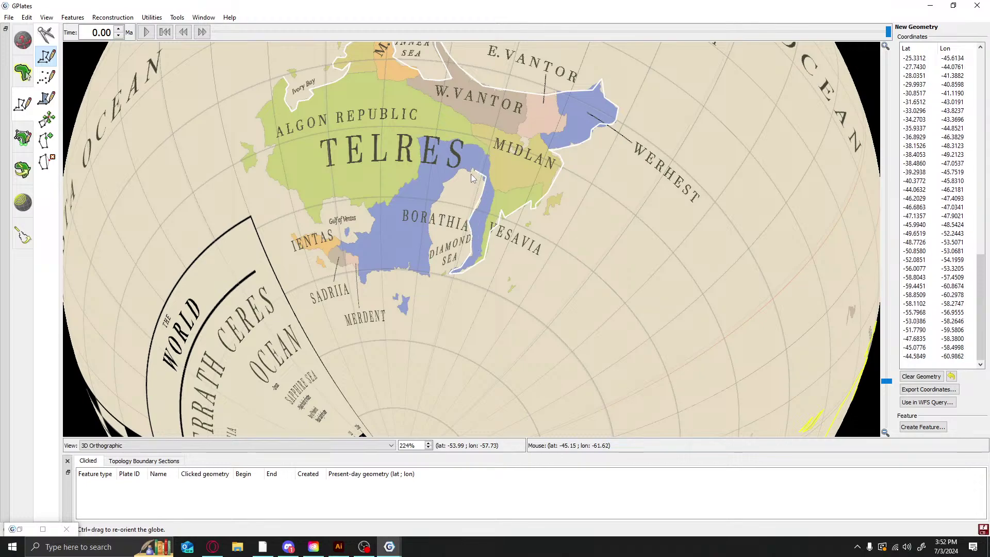
pyautogui.click(471, 175)
pyautogui.click(463, 172)
pyautogui.click(452, 177)
pyautogui.click(446, 181)
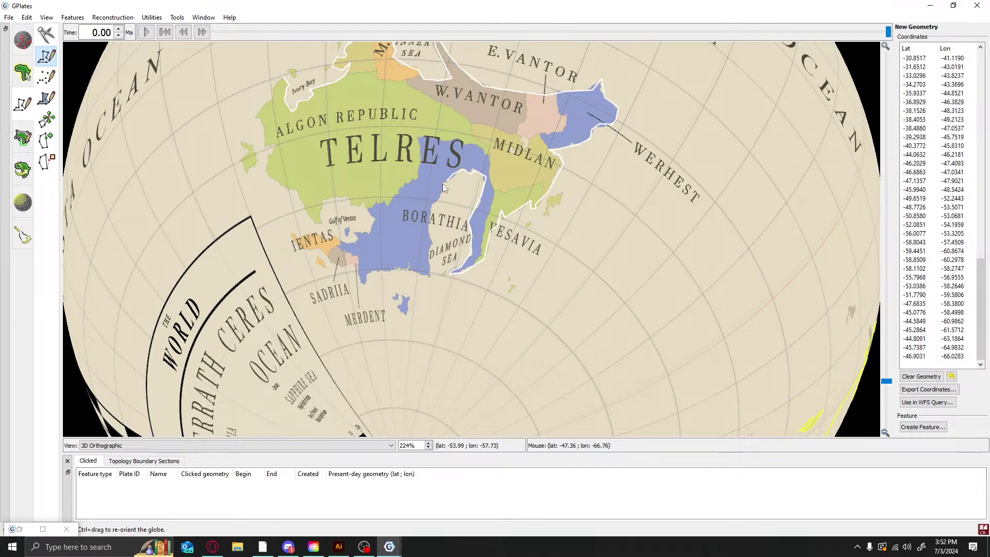
pyautogui.click(442, 184)
pyautogui.click(446, 196)
pyautogui.click(442, 203)
pyautogui.click(436, 217)
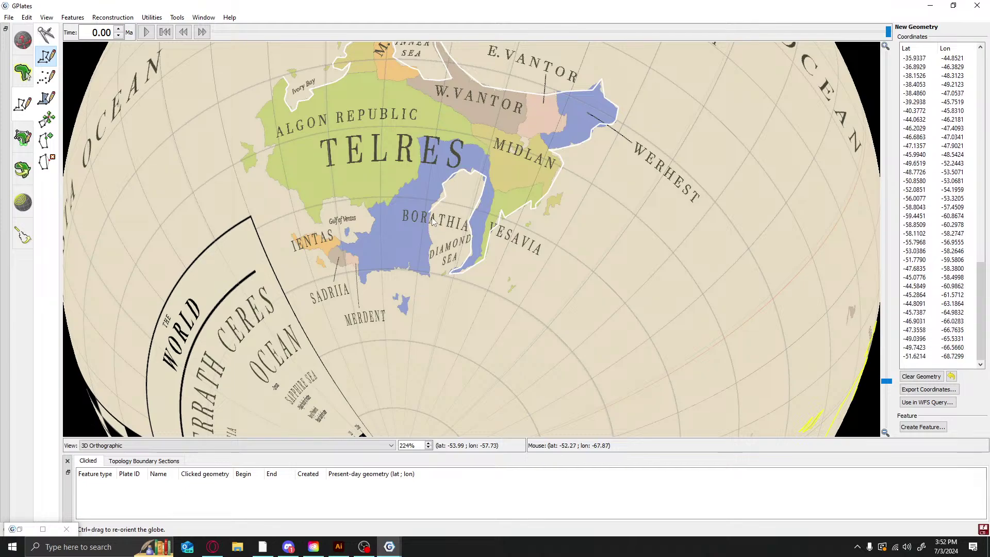
pyautogui.hotkey('ctrl', 'z')
pyautogui.hotkey('ctrl', 'z')
pyautogui.hotkey('ctrl', 'z')
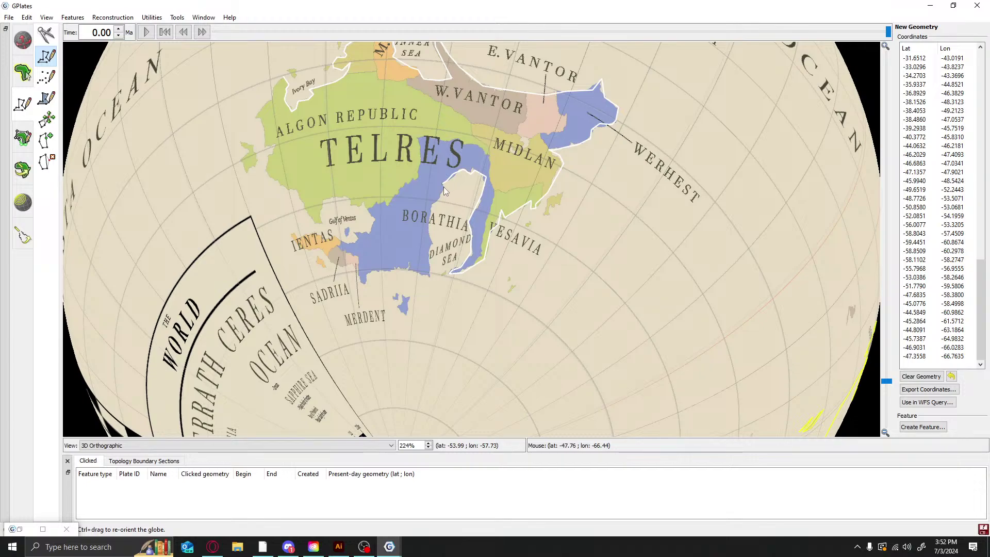
# Continue the outline down the Diamond Sea's west shore from about lat -47.9, lon -66.4 to lat -60.7, lon -65.3
pyautogui.click(444, 189)
pyautogui.click(436, 202)
pyautogui.click(424, 207)
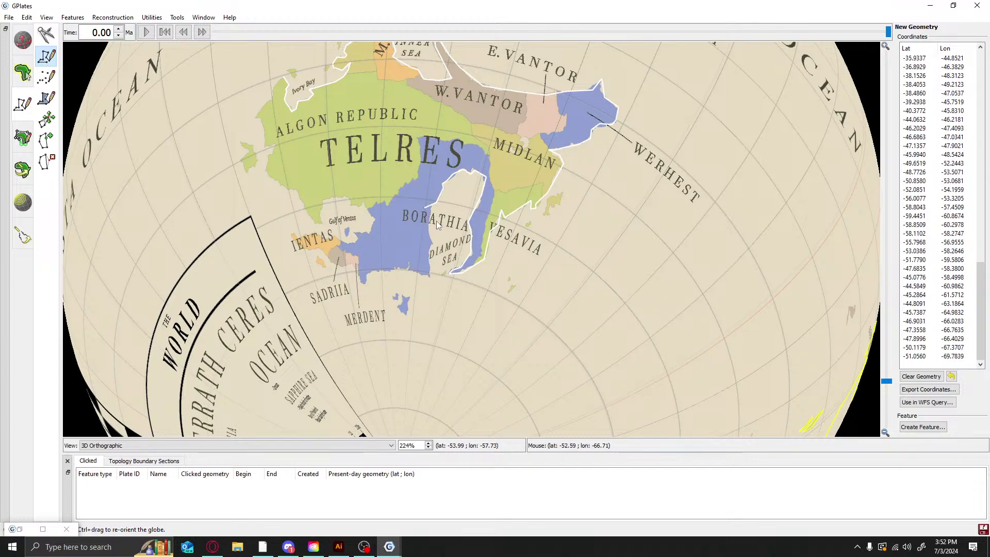
pyautogui.hotkey('ctrl', 'z')
pyautogui.click(431, 214)
pyautogui.click(433, 238)
pyautogui.click(433, 247)
pyautogui.click(432, 252)
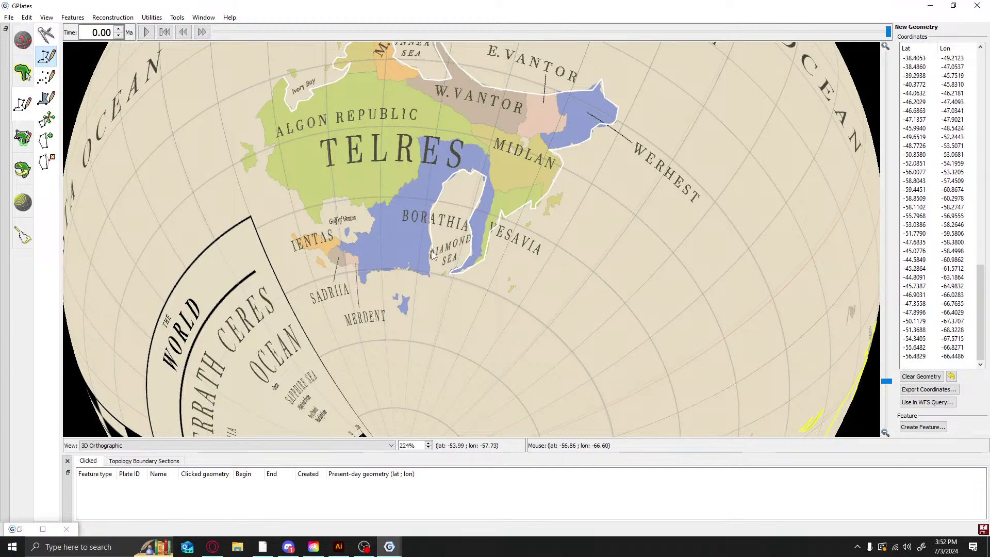
pyautogui.click(429, 260)
pyautogui.click(429, 276)
pyautogui.click(431, 280)
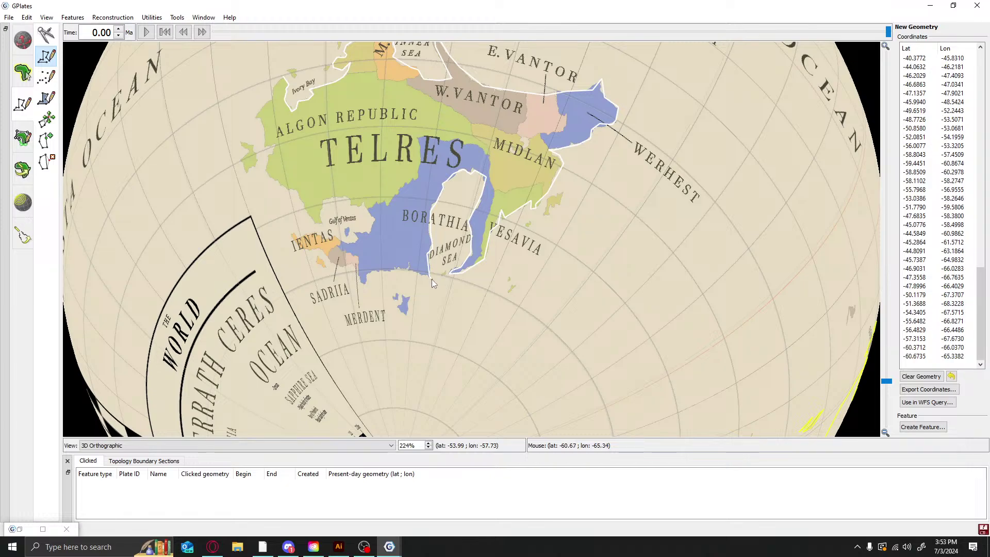
# Continue the outline westward along Borathia's south coast from about lat -60.4, lon -68.7 to lat -61.0, lon -85.7
pyautogui.click(419, 275)
pyautogui.click(412, 271)
pyautogui.click(404, 269)
pyautogui.click(400, 269)
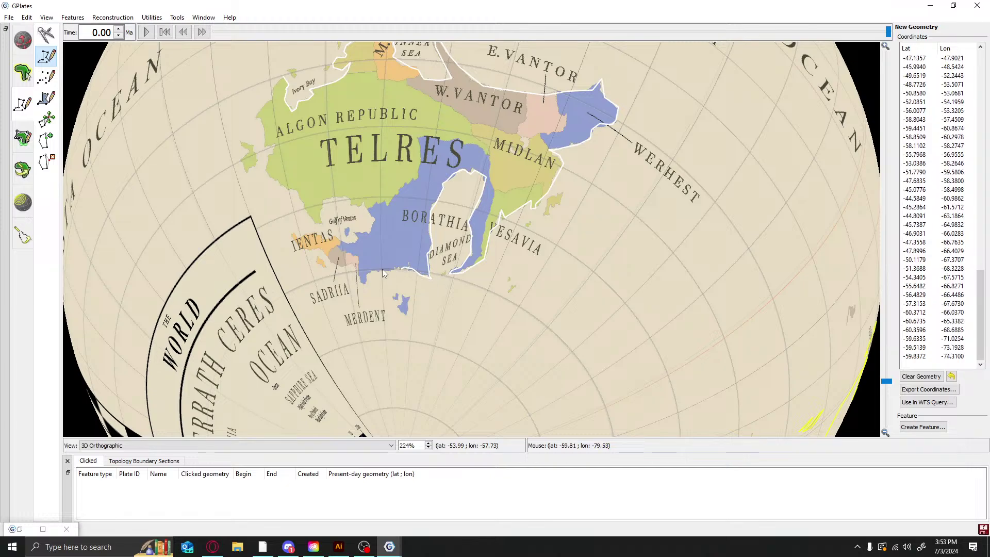
pyautogui.click(382, 268)
pyautogui.click(370, 274)
pyautogui.click(362, 282)
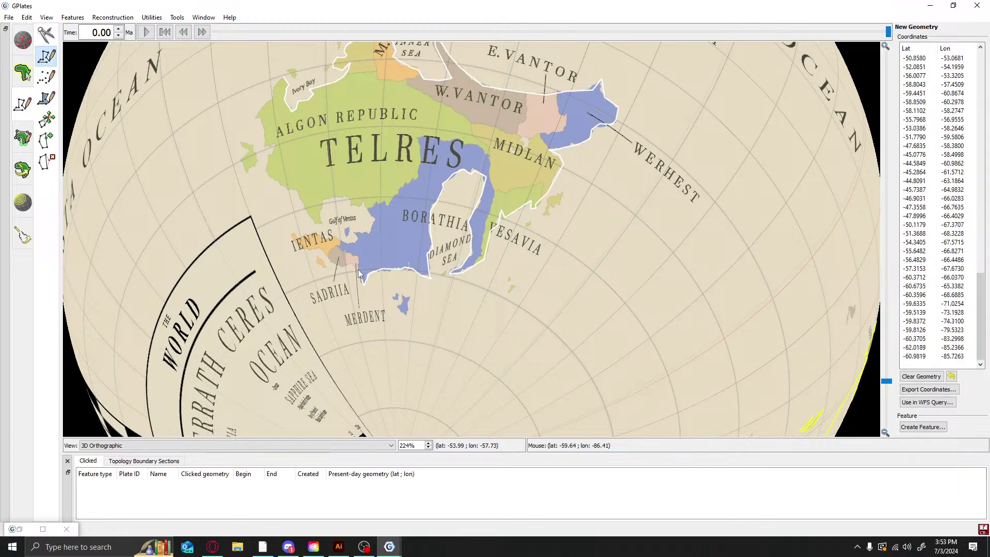
# Continue the outline past Merdent and Sadriia to Ientas' western tip, from about lat -59.7, lon -86.4 to lat -52.8, lon -101.8
pyautogui.click(357, 276)
pyautogui.click(351, 267)
pyautogui.click(345, 264)
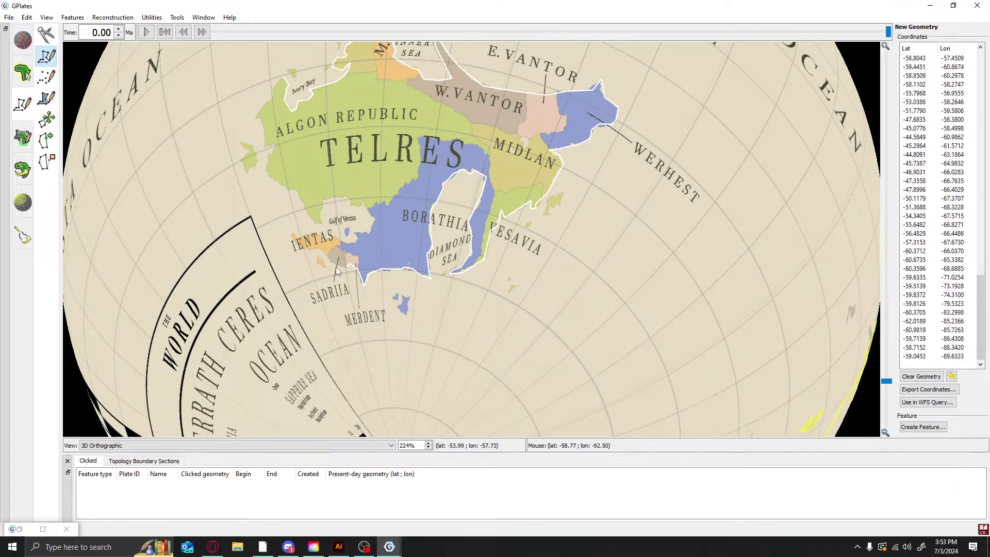
pyautogui.click(333, 262)
pyautogui.click(320, 251)
pyautogui.click(313, 248)
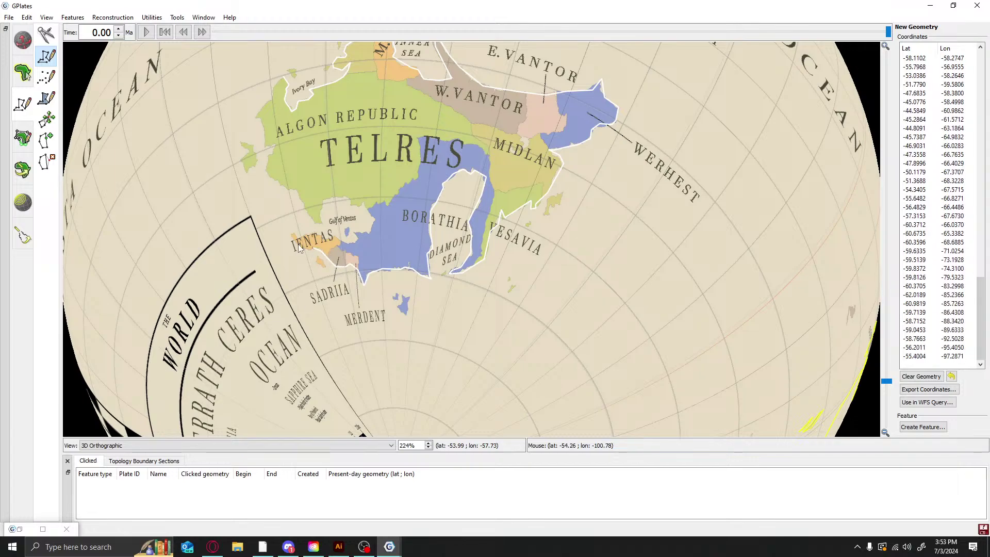
pyautogui.click(300, 245)
pyautogui.click(292, 237)
# Continue the outline eastward along Ientas' north shore into the gulf from about lat -52.8, lon -100.7 to lat -54.3, lon -83.7
pyautogui.click(296, 235)
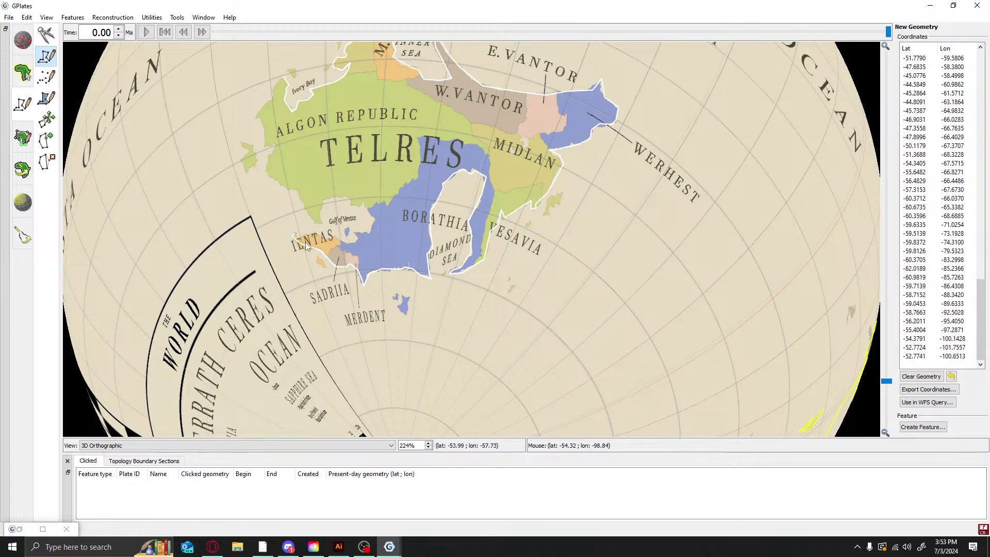
pyautogui.click(305, 238)
pyautogui.click(321, 236)
pyautogui.press('z')
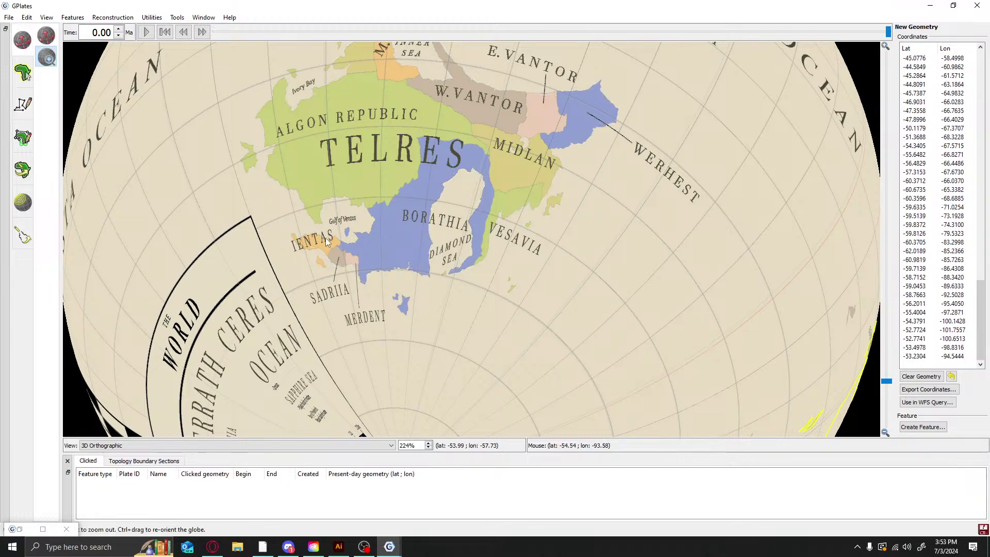
pyautogui.press('l')
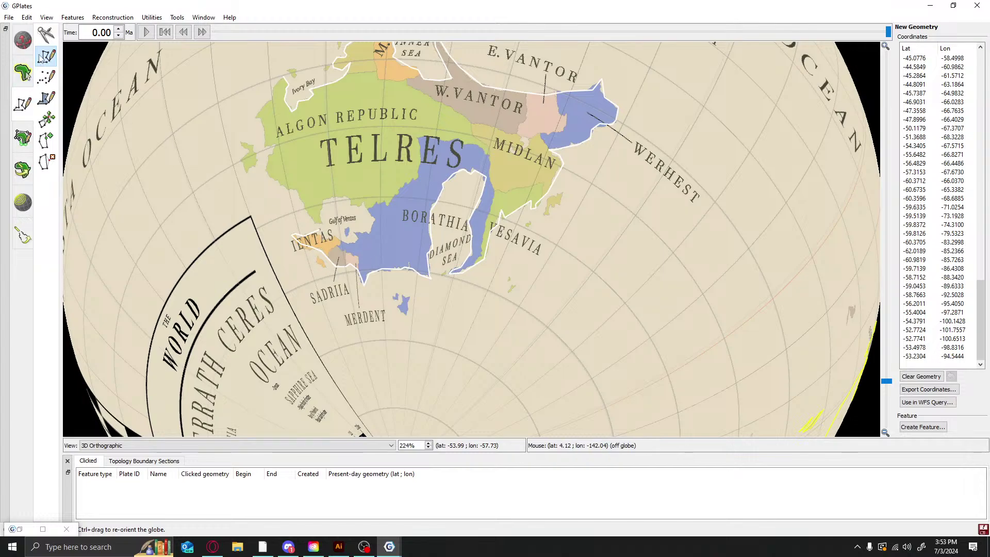
pyautogui.click(336, 241)
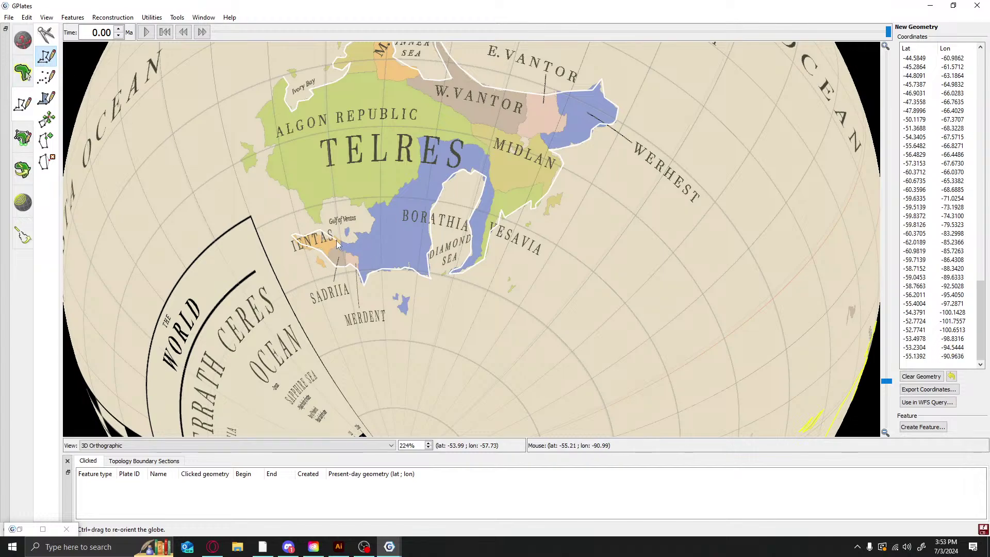
pyautogui.click(351, 247)
pyautogui.click(358, 243)
pyautogui.click(352, 235)
pyautogui.click(364, 236)
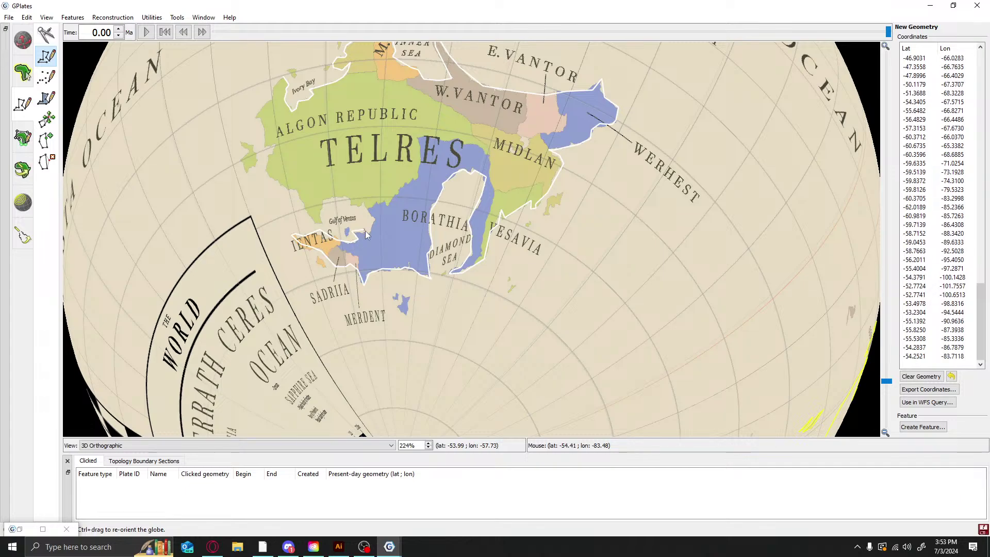
# Continue the outline around the gulf's east and north shores from about lat -54.9, lon -83.1 to lat -49.5, lon -92.5
pyautogui.click(367, 240)
pyautogui.click(372, 223)
pyautogui.click(367, 212)
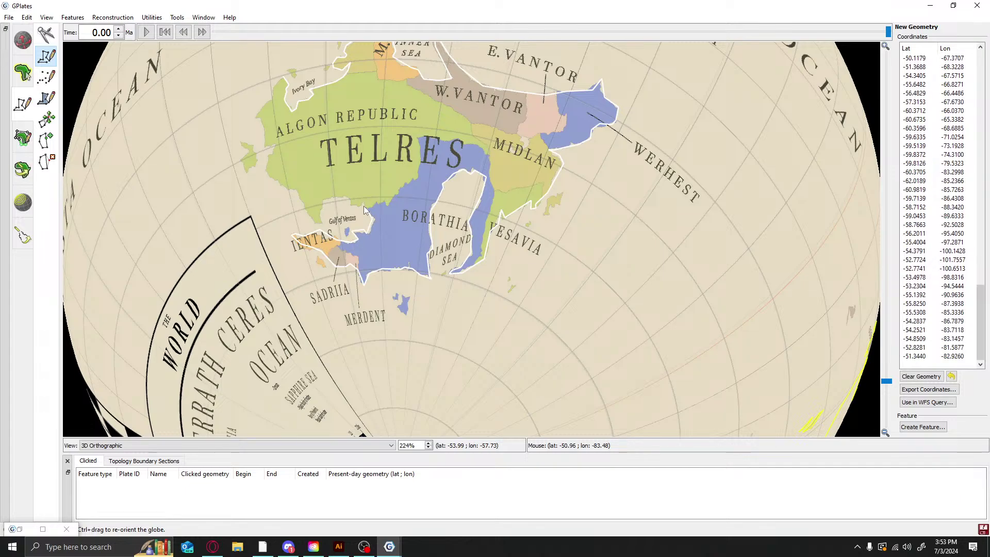
pyautogui.click(364, 207)
pyautogui.click(359, 207)
pyautogui.click(353, 207)
pyautogui.click(352, 201)
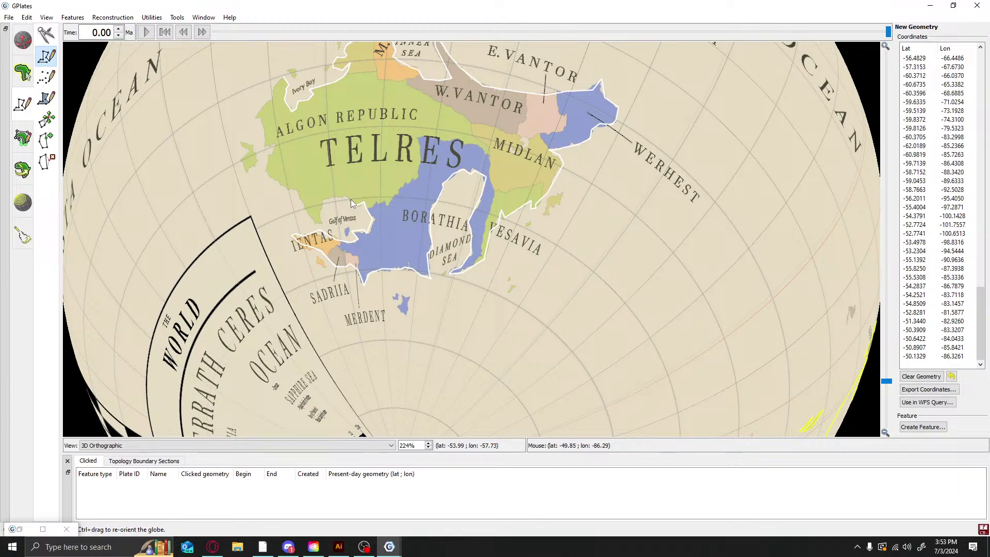
pyautogui.click(349, 199)
pyautogui.click(330, 199)
pyautogui.click(324, 202)
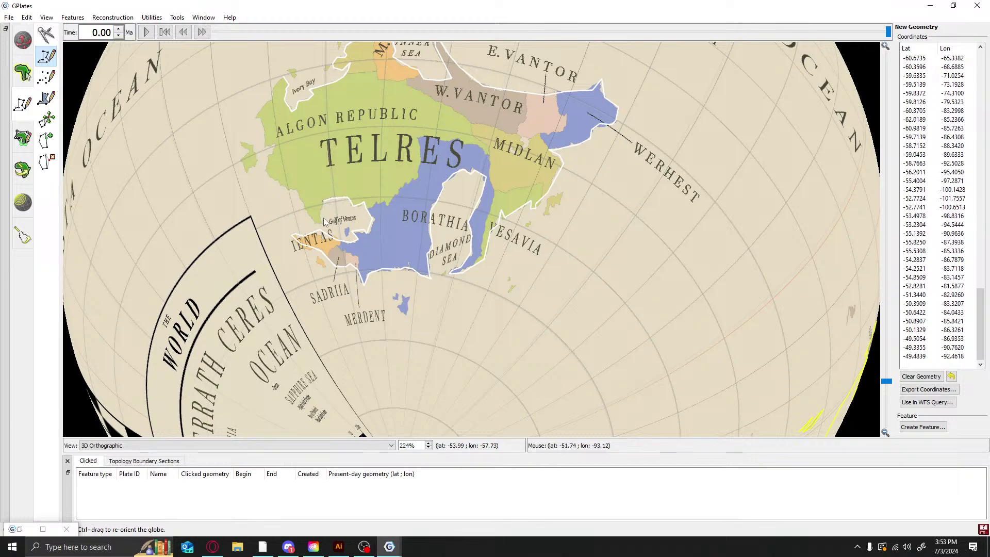
# Continue the outline out of the gulf and up Algon Republic's southwest coast from about lat -51.7, lon -93.1 to lat -40.5, lon -101.9
pyautogui.click(324, 218)
pyautogui.click(325, 223)
pyautogui.click(315, 224)
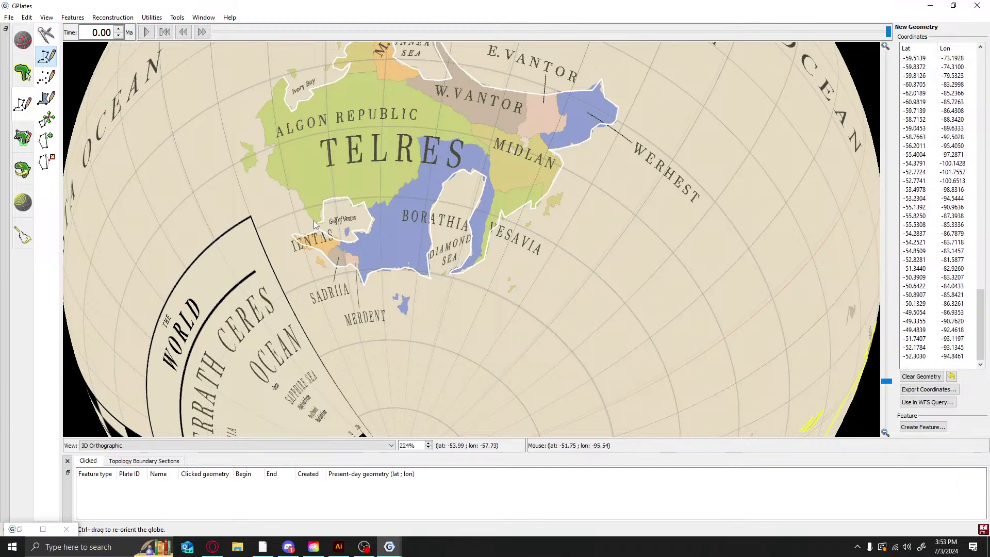
pyautogui.click(308, 218)
pyautogui.click(302, 205)
pyautogui.click(300, 195)
pyautogui.click(288, 191)
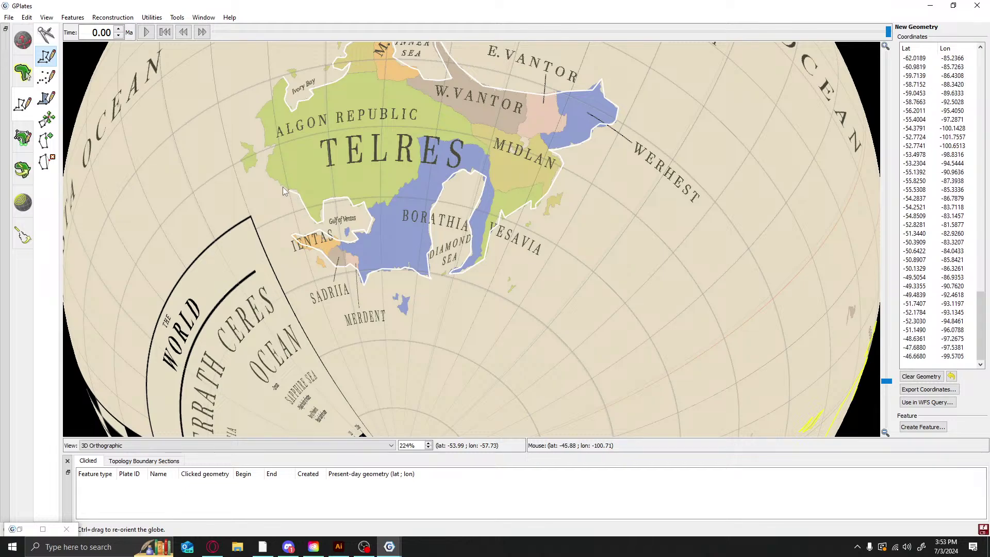
pyautogui.click(278, 185)
pyautogui.click(268, 172)
pyautogui.click(269, 153)
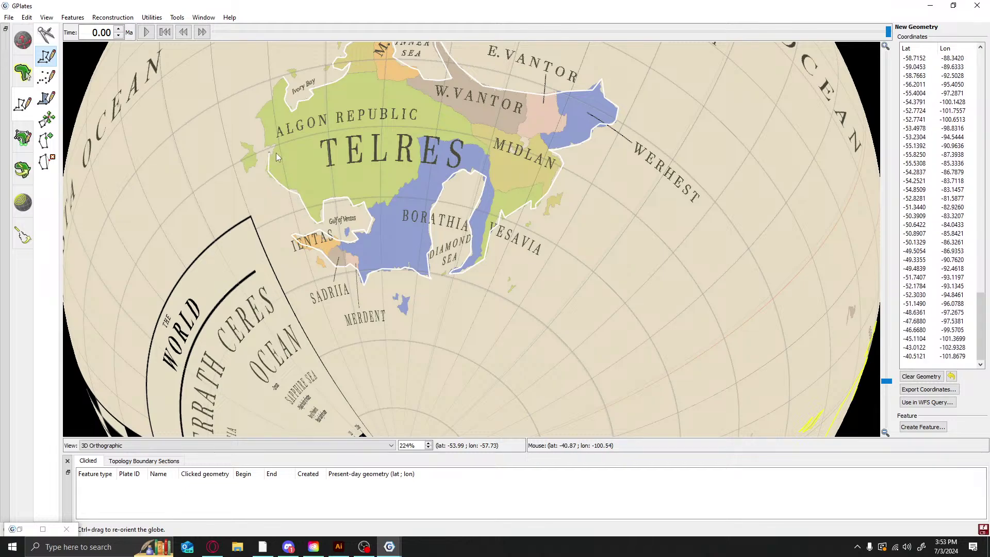
# Finish the outline up Algon Republic's west coast to Ivory Bay, from about lat -40.6, lon -100.6 to lat -30.5, lon -97.1
pyautogui.click(276, 155)
pyautogui.click(277, 144)
pyautogui.click(265, 148)
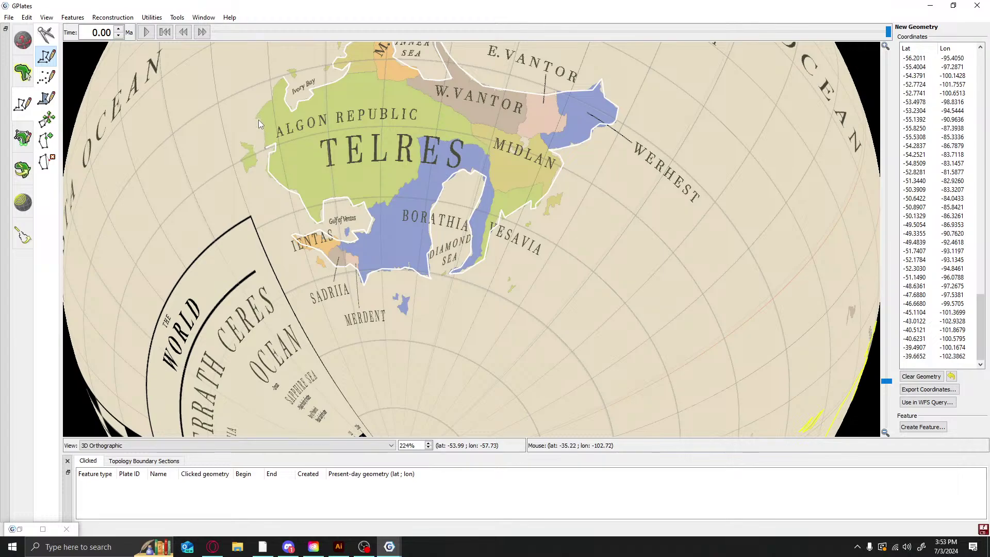
pyautogui.click(260, 123)
pyautogui.click(256, 118)
pyautogui.click(264, 106)
pyautogui.click(271, 101)
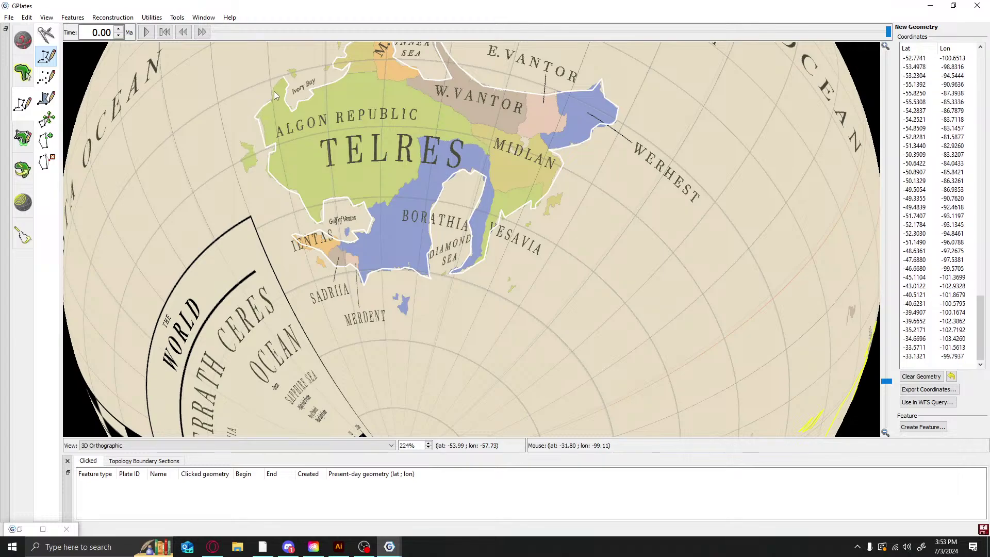
pyautogui.click(273, 91)
pyautogui.click(277, 84)
pyautogui.click(283, 78)
# Create a feature from the finished Telres outline, with the Unclassified / miscellaneous geometry property and plate ID 0
pyautogui.scroll(-6, 564, 286)
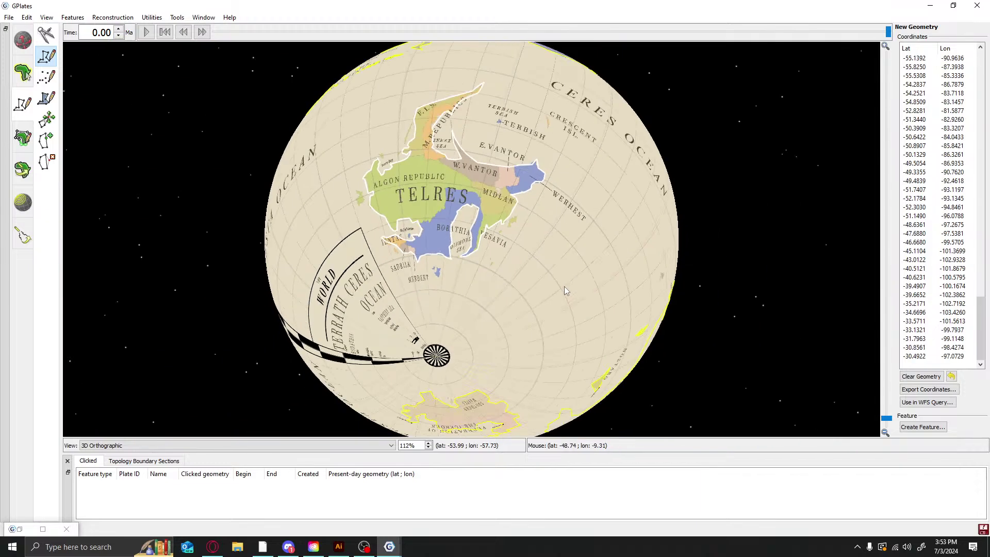
pyautogui.press('z')
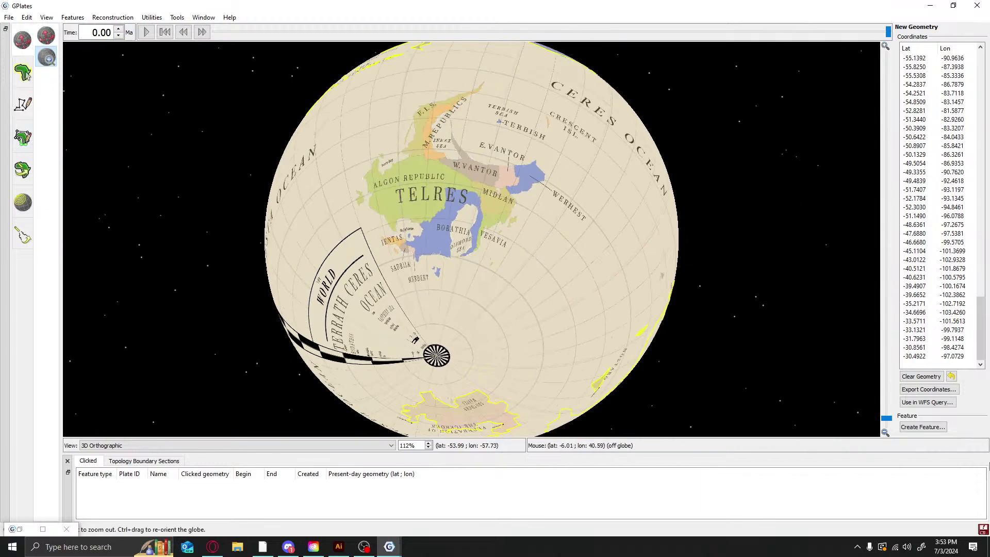
pyautogui.click(923, 427)
pyautogui.click(444, 441)
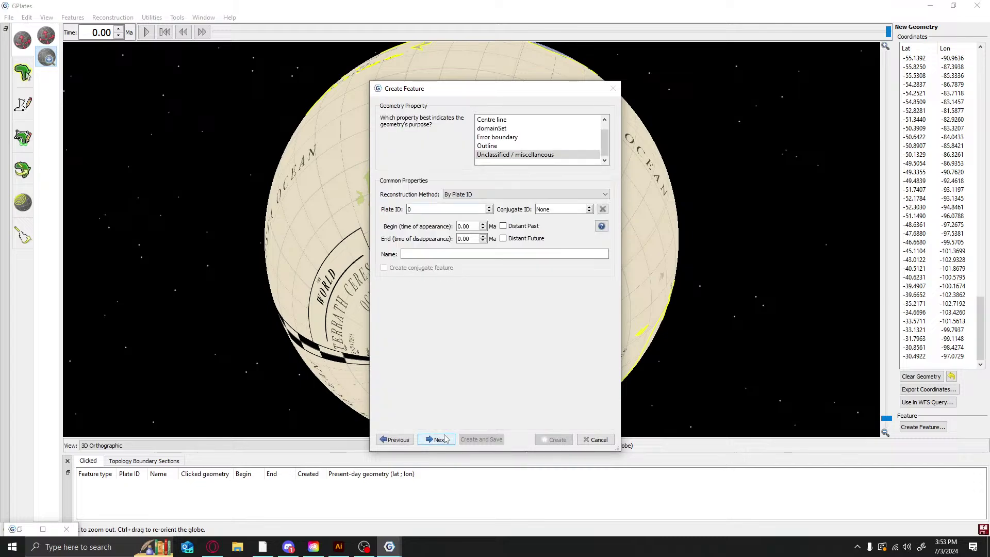
pyautogui.click(444, 441)
pyautogui.click(554, 439)
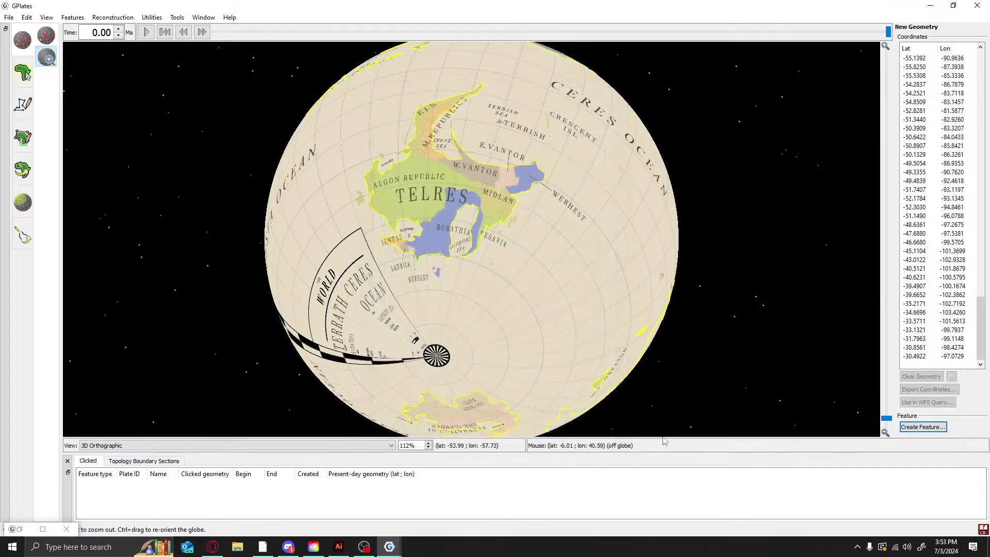
# Show the map in Rectangular projection and hide the Laurenthia Master-01 raster layer
pyautogui.click(43, 529)
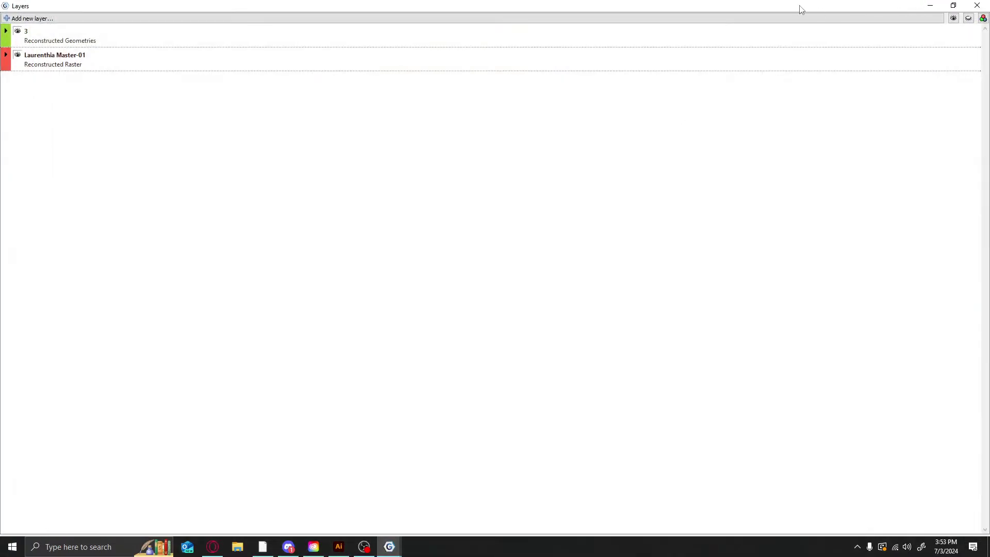
pyautogui.moveTo(801, 9); pyautogui.dragTo(830, 150)
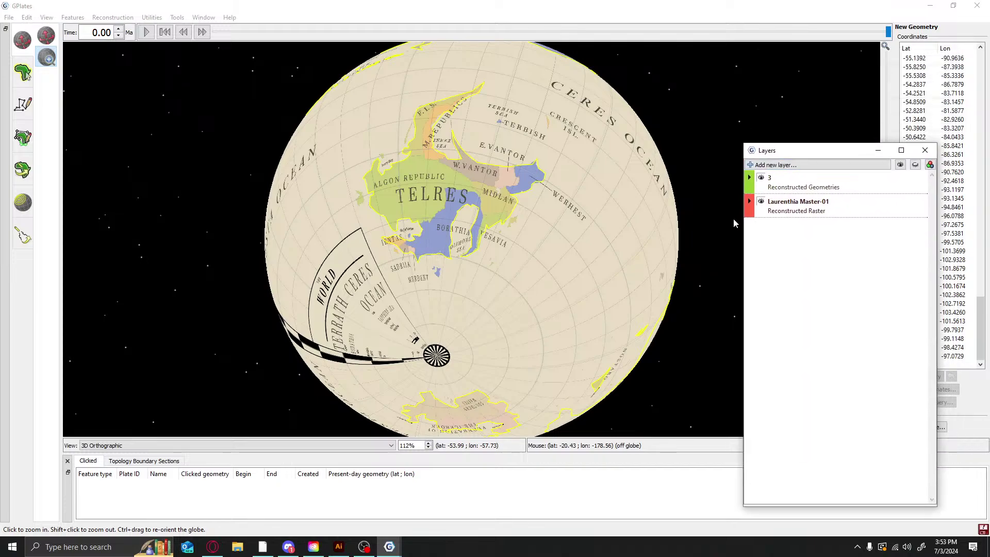
pyautogui.click(236, 445)
pyautogui.click(232, 457)
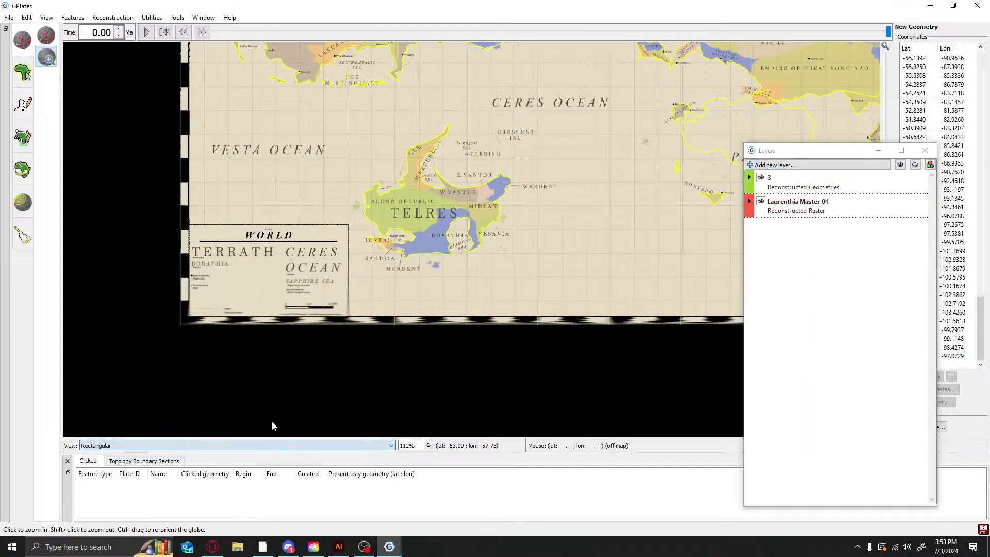
pyautogui.click(762, 202)
# Examine the traced coast and plate outlines across the whole rectangular map, from Telres to the crossing lines in the far east
pyautogui.scroll(-1, 110, 245)
pyautogui.click(22, 73)
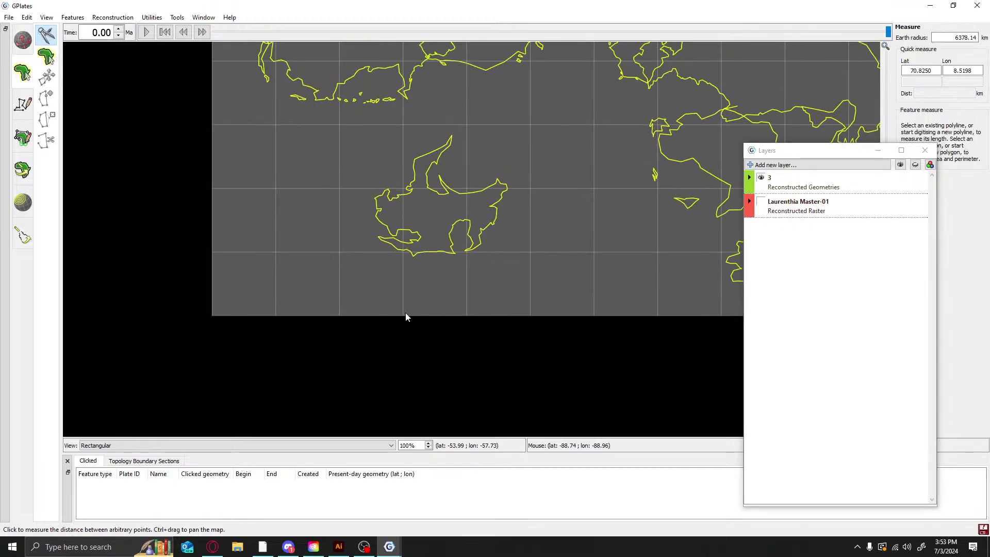
pyautogui.click(22, 39)
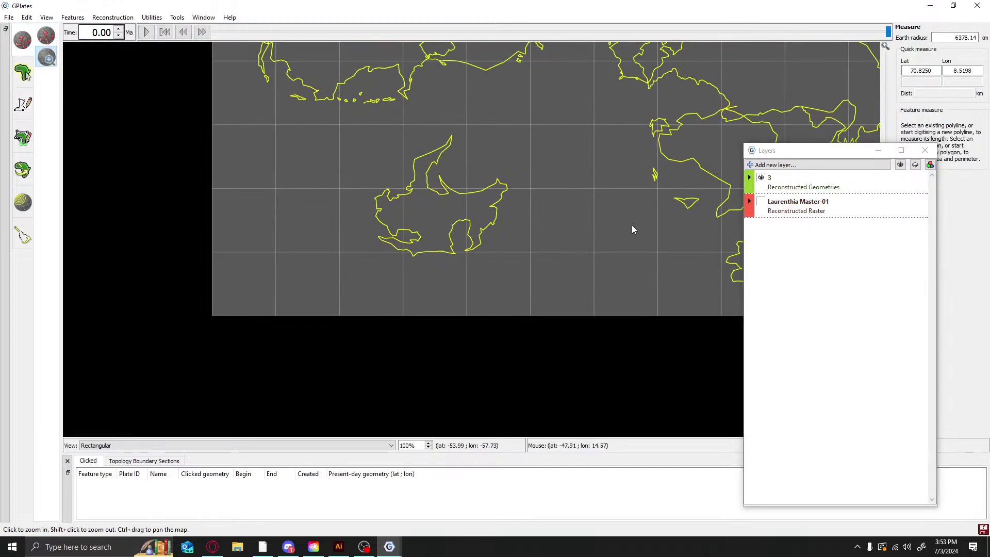
pyautogui.press('d')
pyautogui.moveTo(505, 208); pyautogui.dragTo(336, 328)
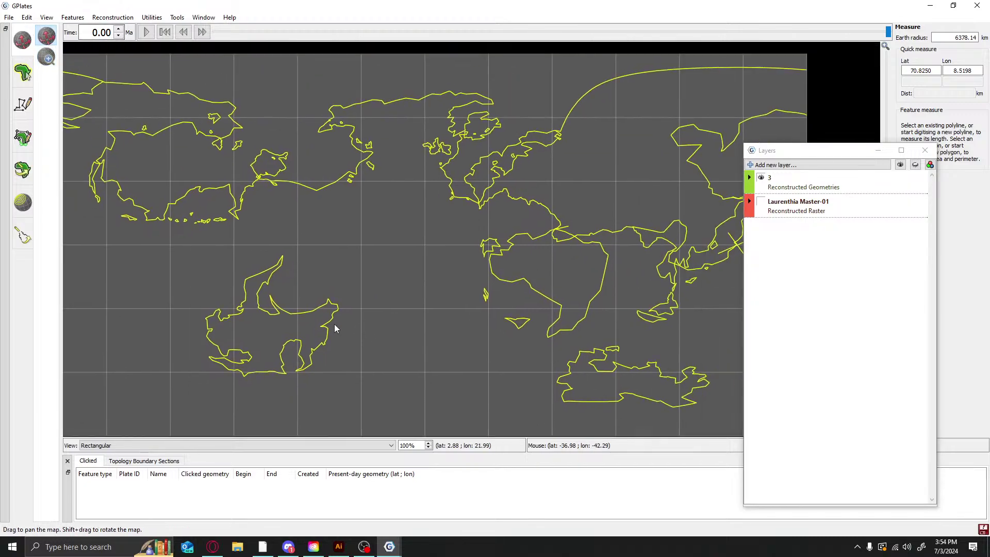
pyautogui.moveTo(408, 312); pyautogui.dragTo(456, 315)
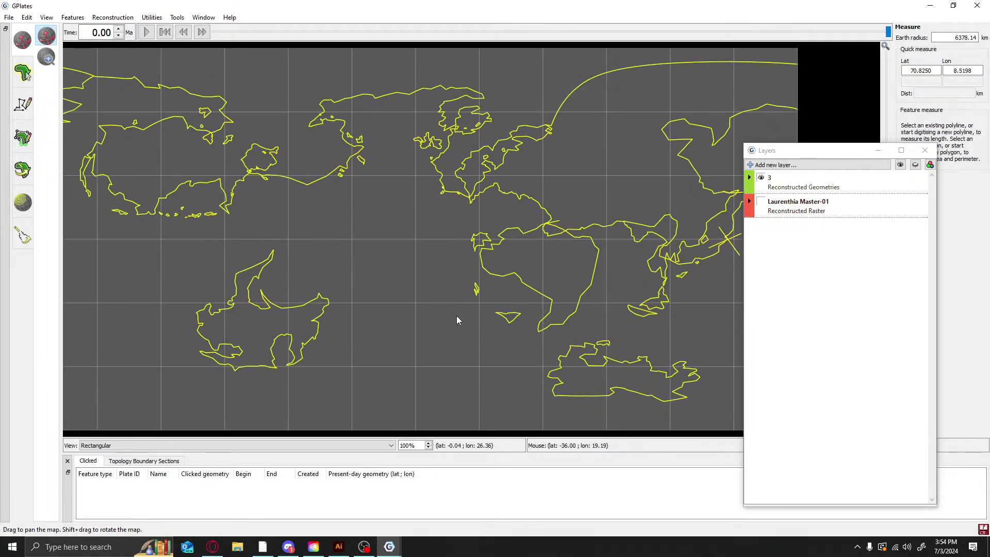
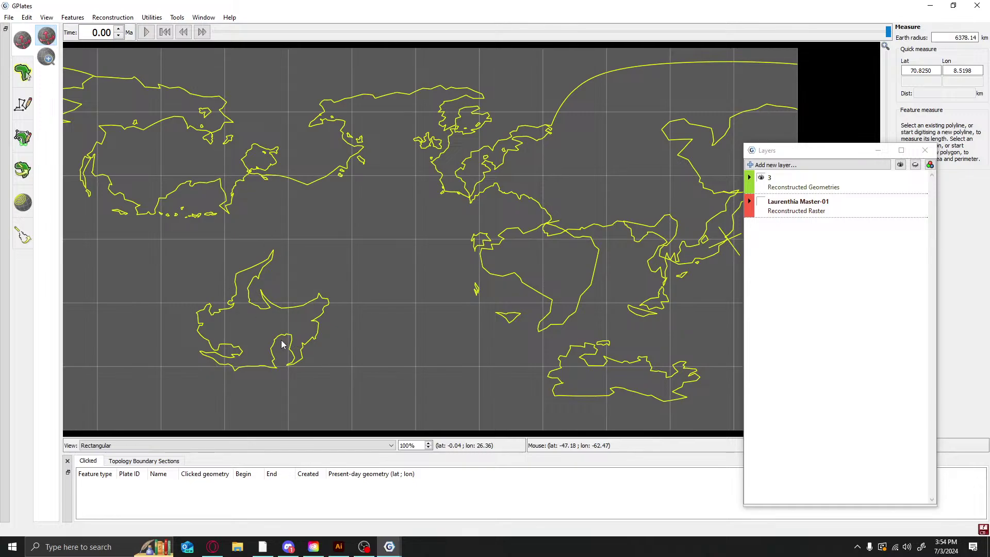
pyautogui.moveTo(342, 301); pyautogui.dragTo(369, 278)
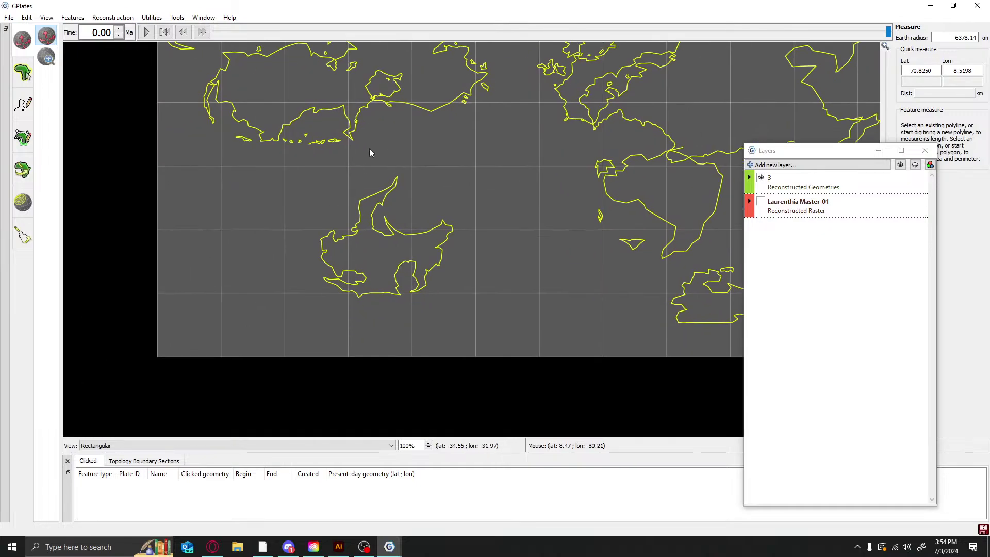
pyautogui.moveTo(374, 161); pyautogui.dragTo(297, 251)
pyautogui.scroll(8, 297, 251)
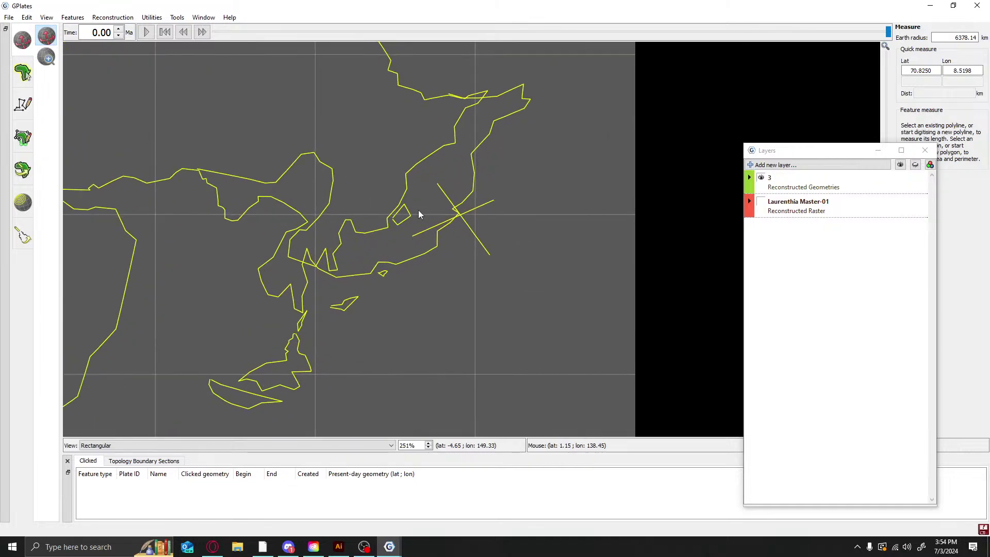
pyautogui.scroll(-4, 383, 229)
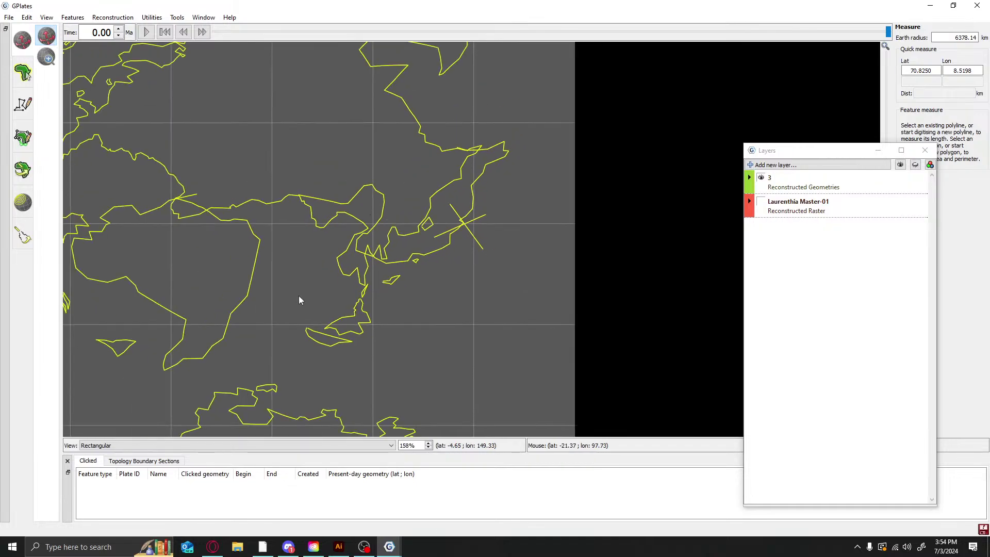
pyautogui.moveTo(367, 304); pyautogui.dragTo(530, 132)
pyautogui.moveTo(412, 88); pyautogui.dragTo(577, 296)
pyautogui.scroll(2, 571, 207)
pyautogui.moveTo(571, 211); pyautogui.dragTo(448, 187)
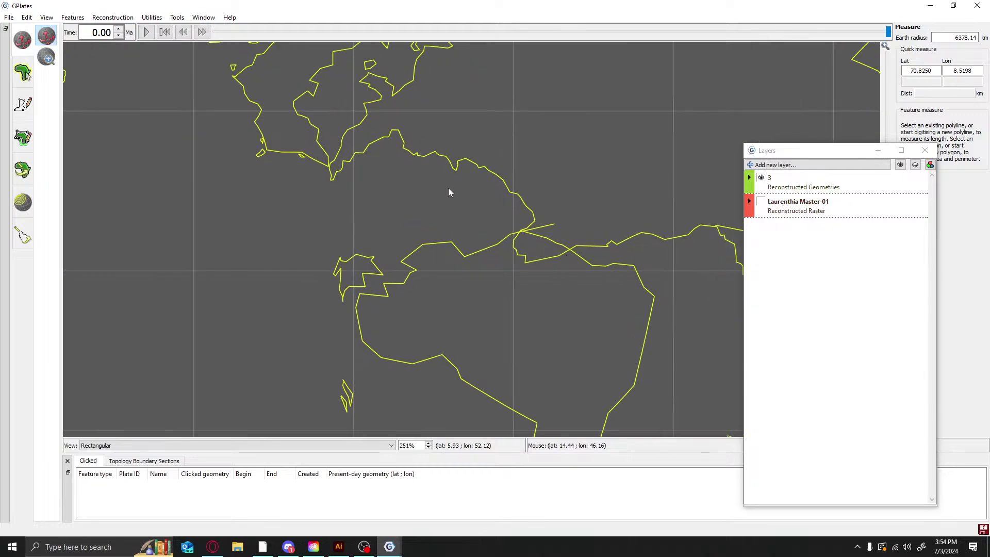
pyautogui.scroll(-6, 533, 348)
pyautogui.moveTo(464, 349); pyautogui.dragTo(456, 313)
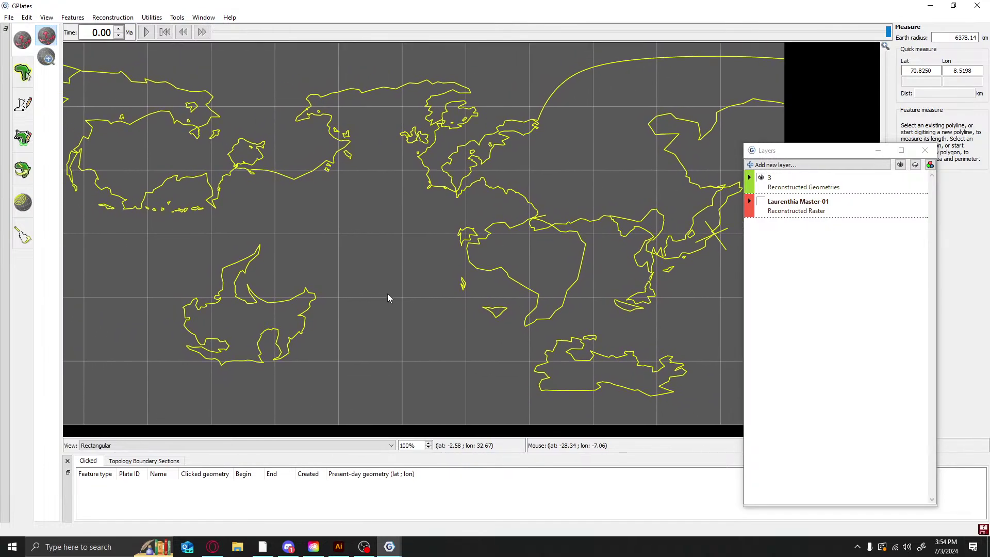
pyautogui.moveTo(389, 295); pyautogui.dragTo(416, 303)
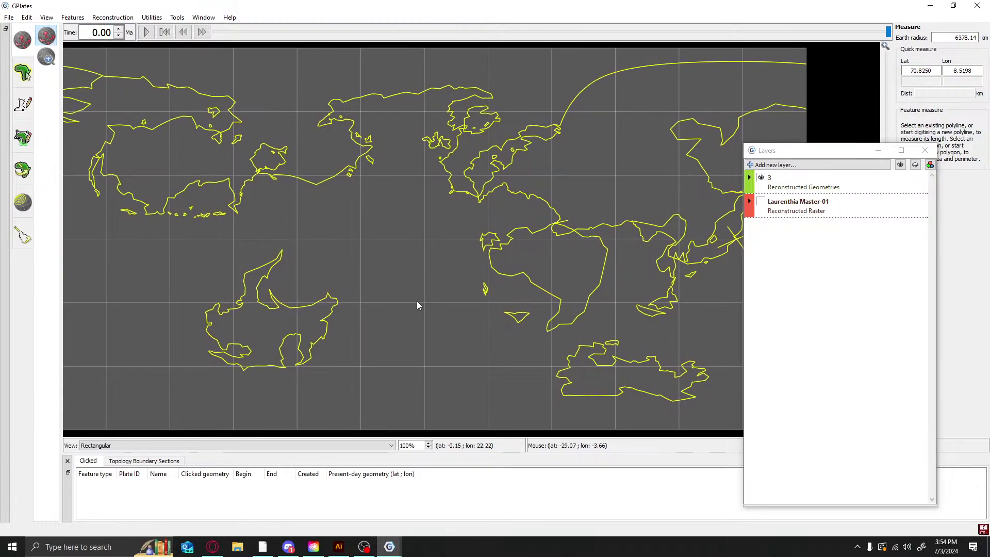
# Minimise the Layers window and centre the whole rectangular outline map in view
pyautogui.click(878, 150)
pyautogui.moveTo(499, 212); pyautogui.dragTo(556, 206)
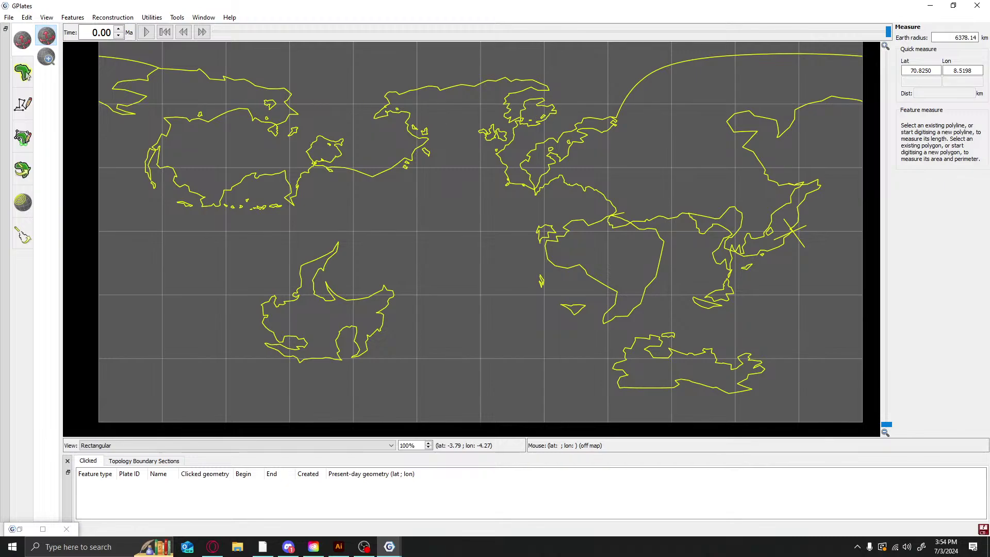
pyautogui.click(9, 17)
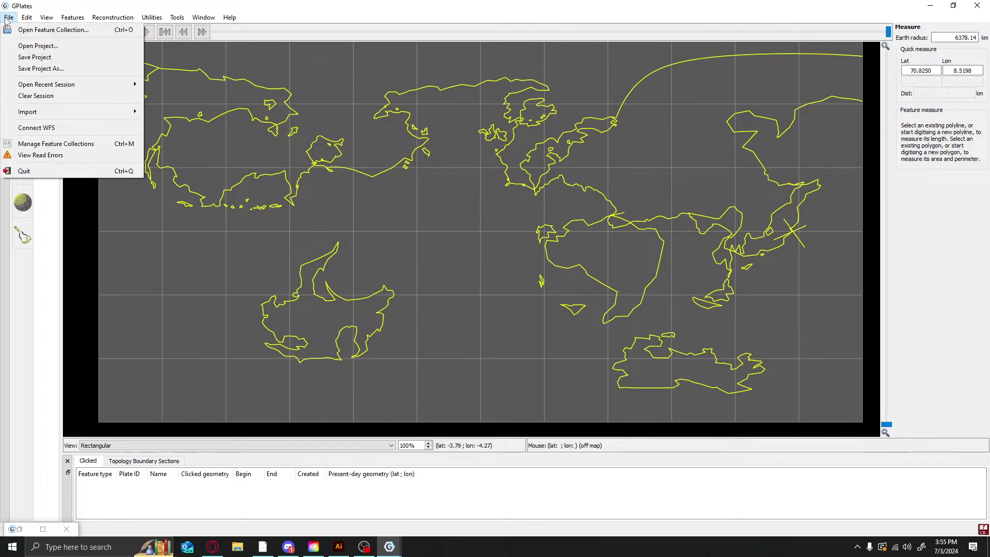
pyautogui.moveTo(27, 20)
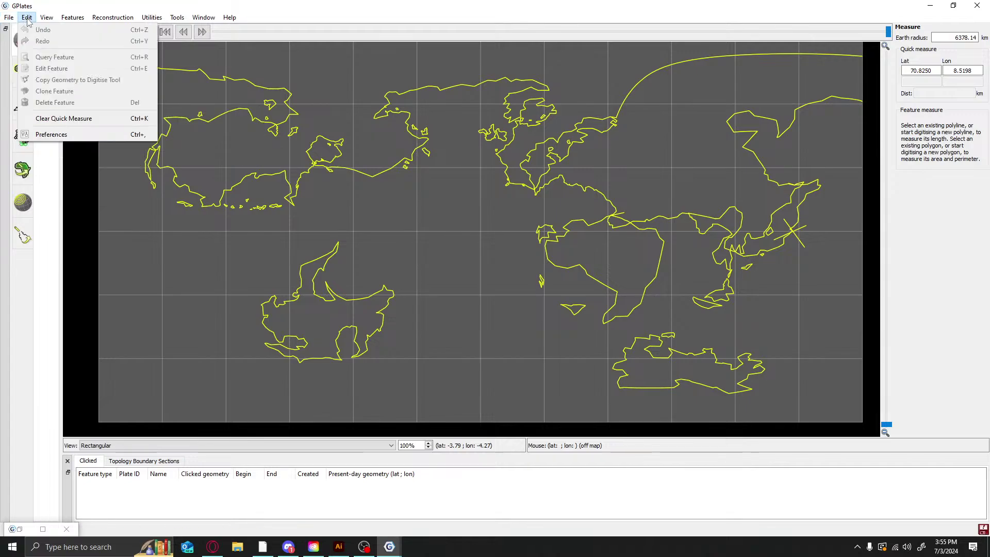
pyautogui.moveTo(94, 23)
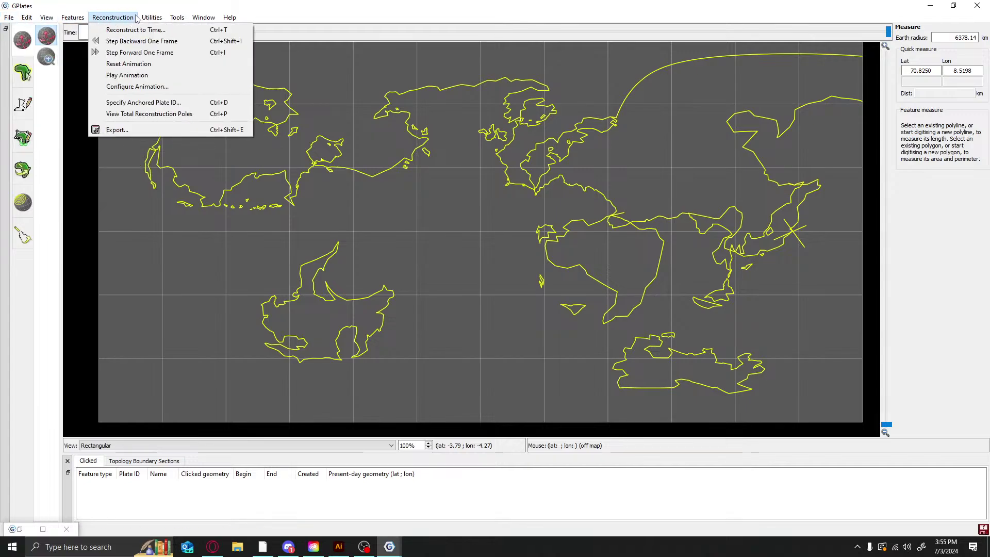
pyautogui.moveTo(153, 24)
pyautogui.click(469, 203)
# Capture the full rectangular outline map as a snip, save it as a PNG screenshot, and close the snip editor
pyautogui.moveTo(479, 200); pyautogui.dragTo(480, 209)
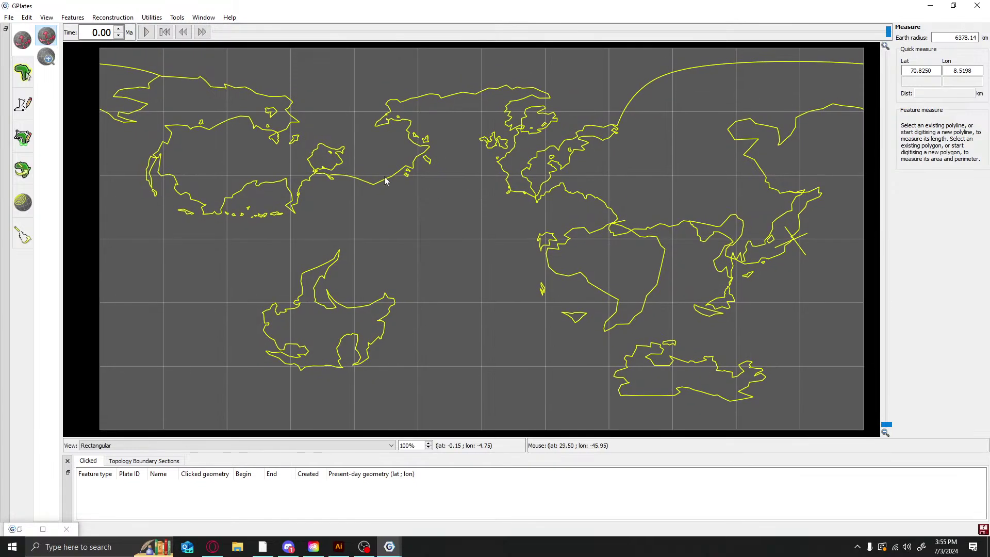
pyautogui.press('shift+super+s')
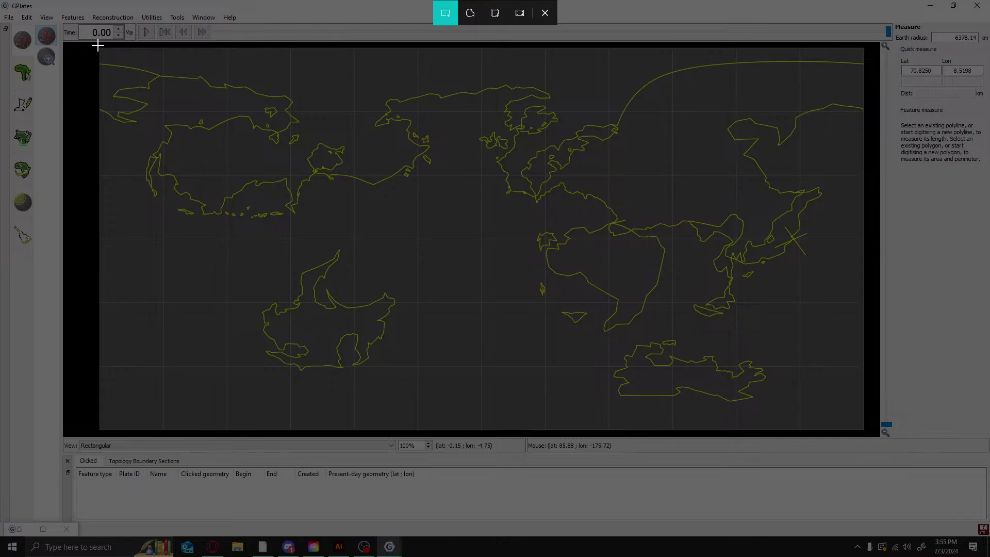
pyautogui.moveTo(99, 47); pyautogui.dragTo(864, 429)
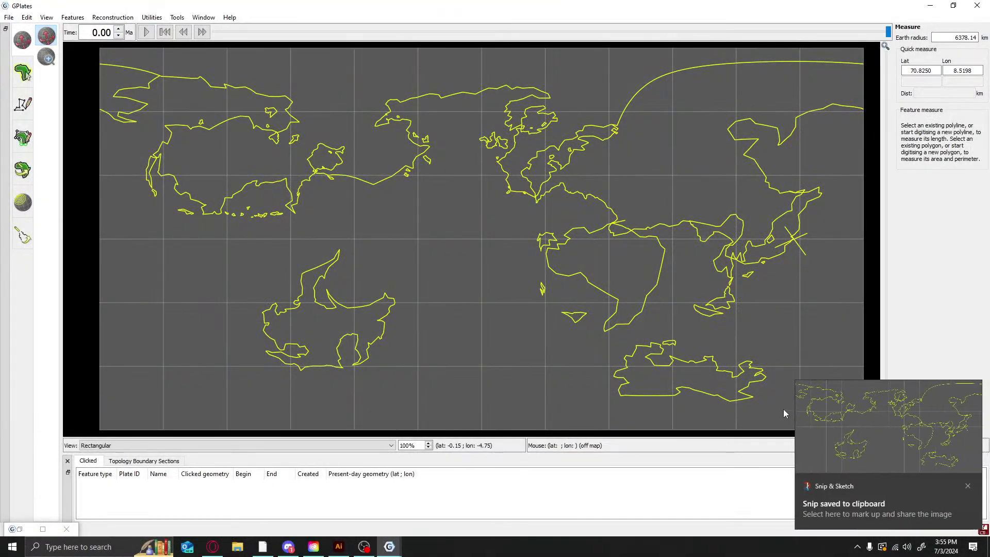
pyautogui.click(910, 439)
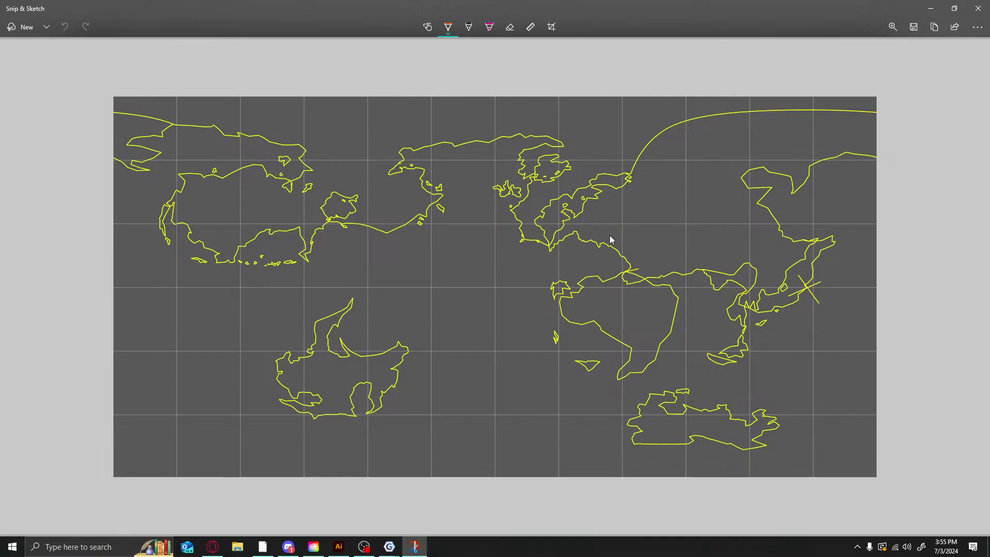
pyautogui.hotkey('ctrl', 's')
pyautogui.click(411, 259)
pyautogui.click(978, 8)
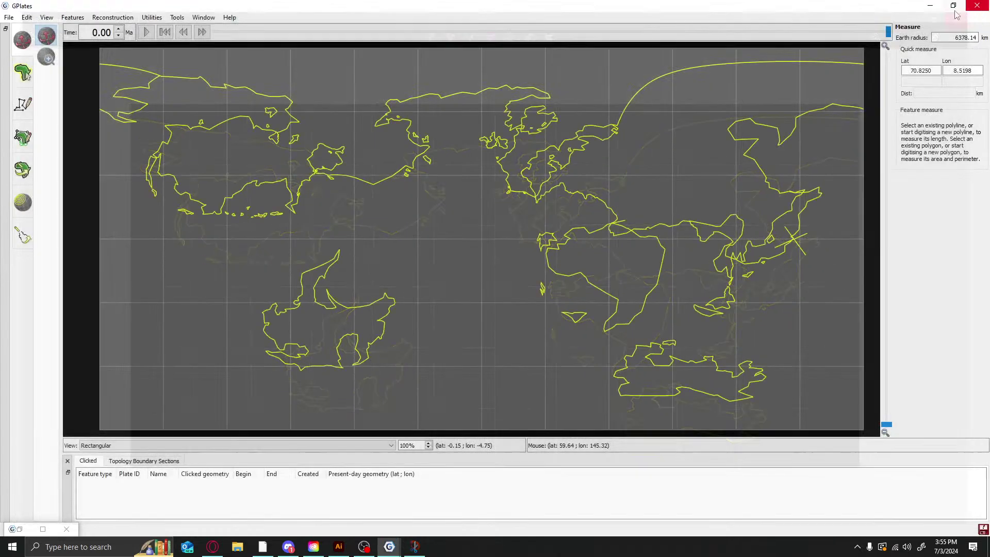
# Save all unsaved feature collection changes, including 3.gpml, and close GPlates
pyautogui.click(984, 530)
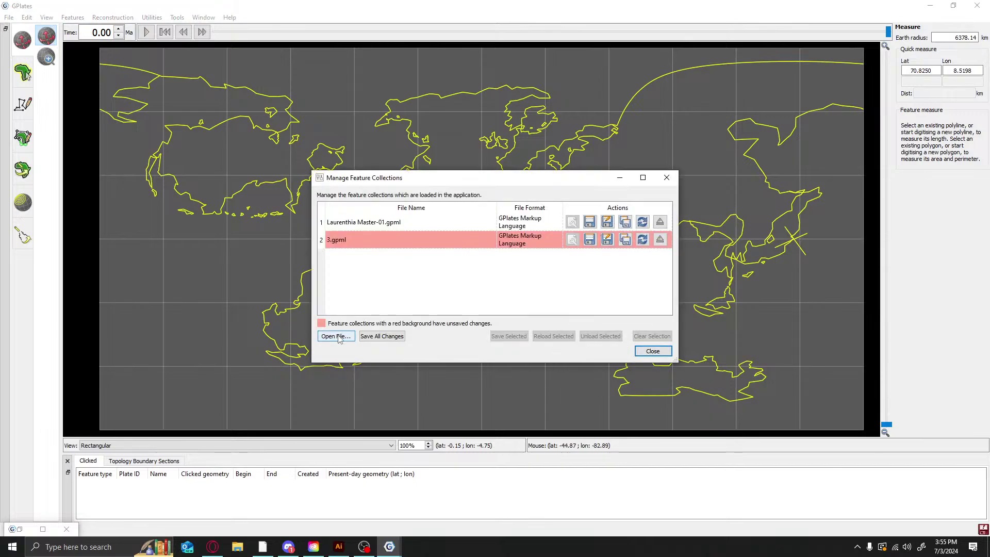
pyautogui.click(380, 338)
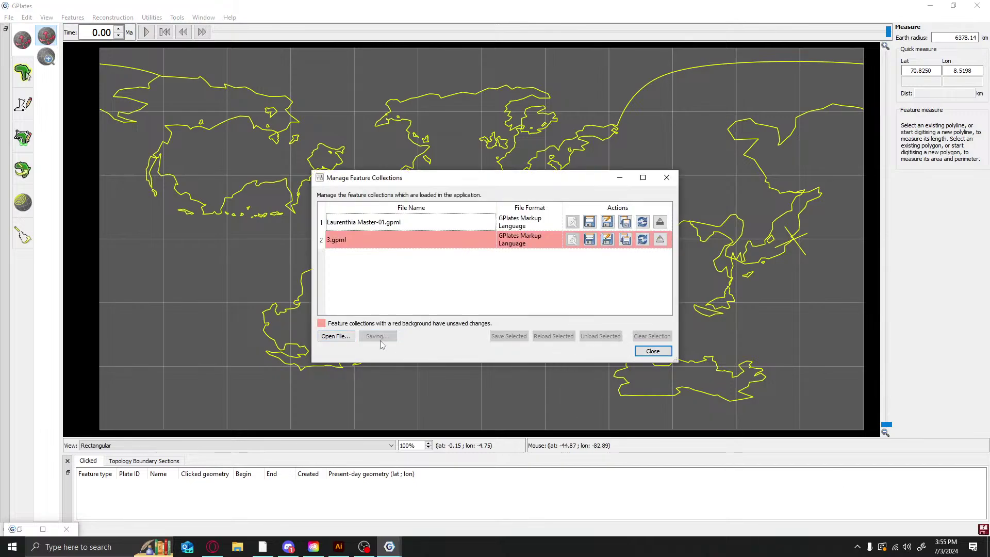
pyautogui.click(652, 353)
pyautogui.click(977, 5)
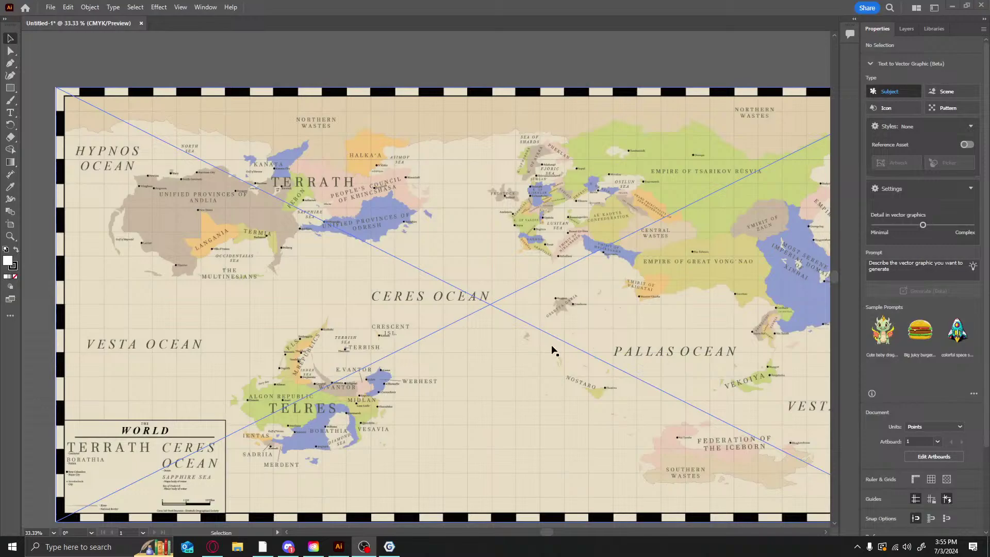
# In Illustrator, replace the coloured world map on the artboard with the linked image Screenshot 2024-07-03 155524.png
pyautogui.click(204, 251)
pyautogui.press('Delete')
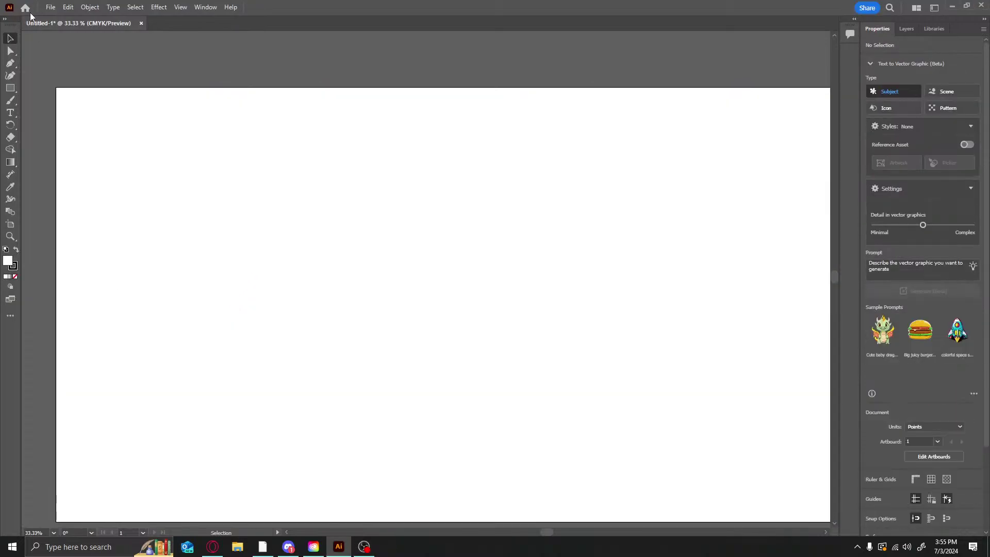
pyautogui.click(50, 8)
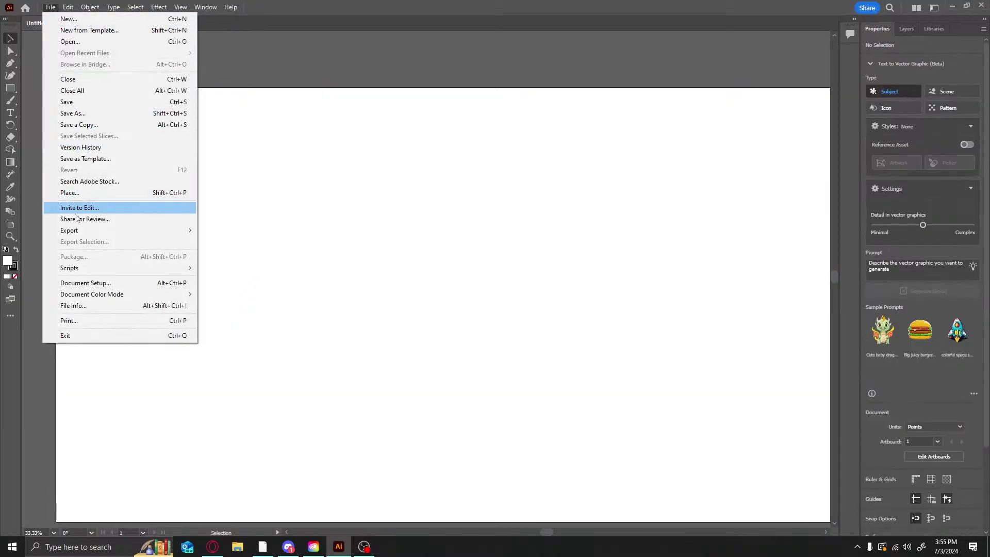
pyautogui.click(237, 547)
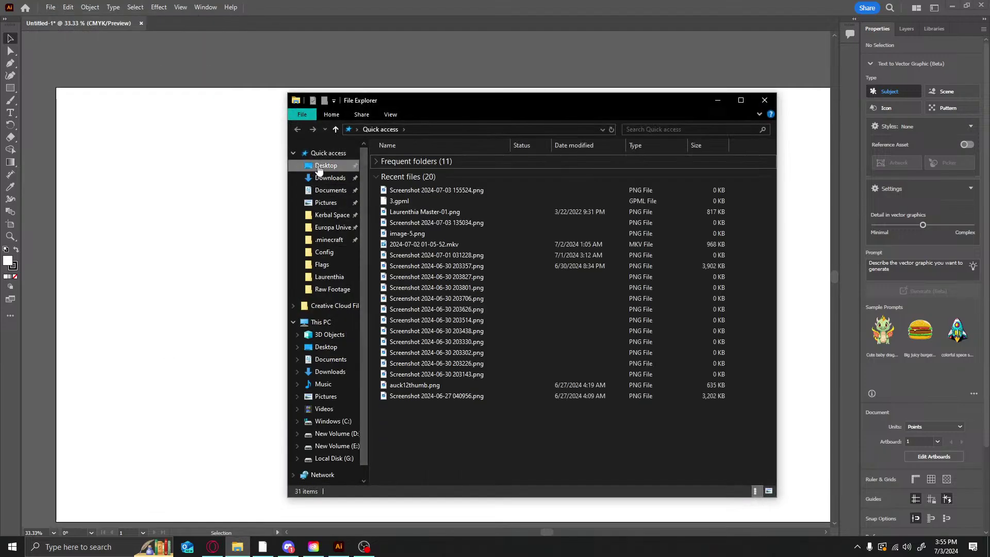
pyautogui.click(318, 166)
pyautogui.click(312, 152)
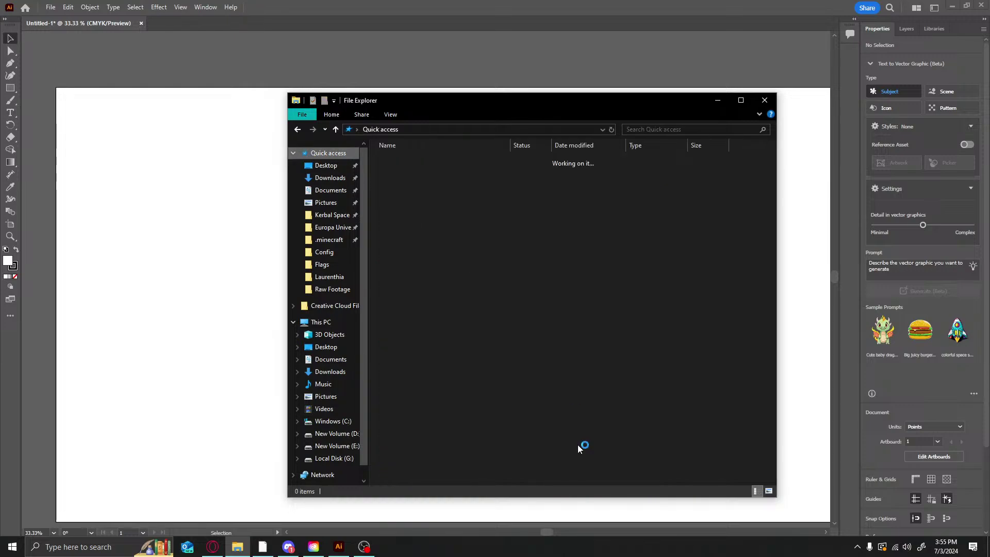
pyautogui.click(412, 190)
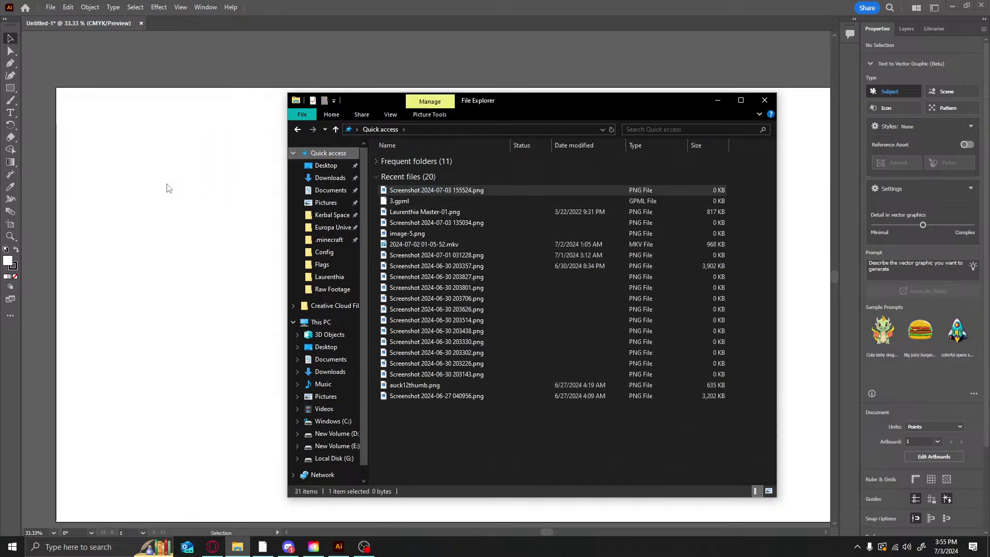
pyautogui.moveTo(168, 188); pyautogui.dragTo(166, 183)
pyautogui.click(765, 100)
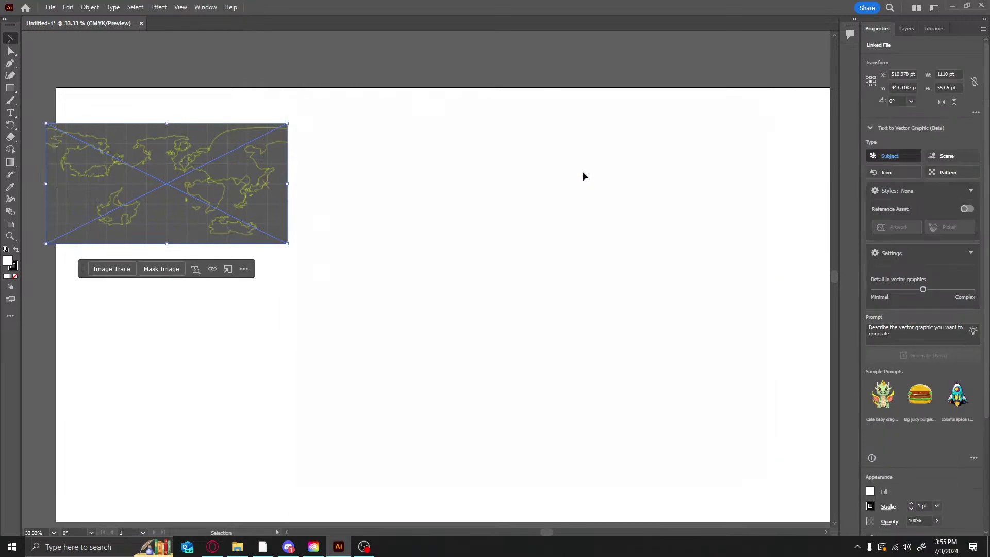
# Scale and align the placed outline image to cover the artboard, 4000 by 2000 pt, centred at X 2000 pt, Y 1000 pt
pyautogui.scroll(-2, 557, 188)
pyautogui.keyDown('ctrl'); pyautogui.hscroll(2, 309, 191); pyautogui.keyUp('ctrl')
pyautogui.keyDown('alt'); pyautogui.scroll(-2, 376, 176); pyautogui.keyUp('alt')
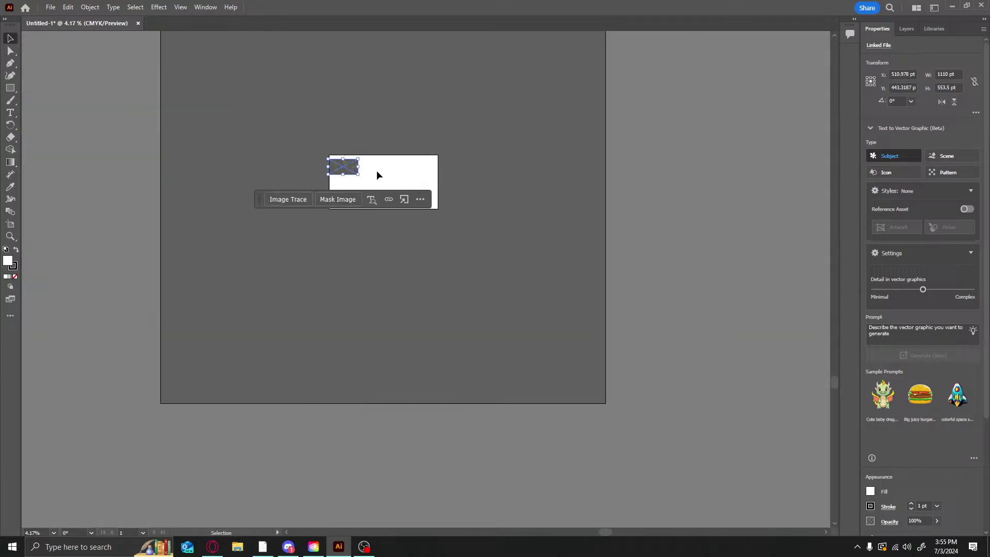
pyautogui.moveTo(217, 135)
pyautogui.mouseDown()
pyautogui.moveTo(216, 271)
pyautogui.moveTo(225, 272)
pyautogui.mouseUp()
pyautogui.moveTo(276, 239); pyautogui.dragTo(589, 122)
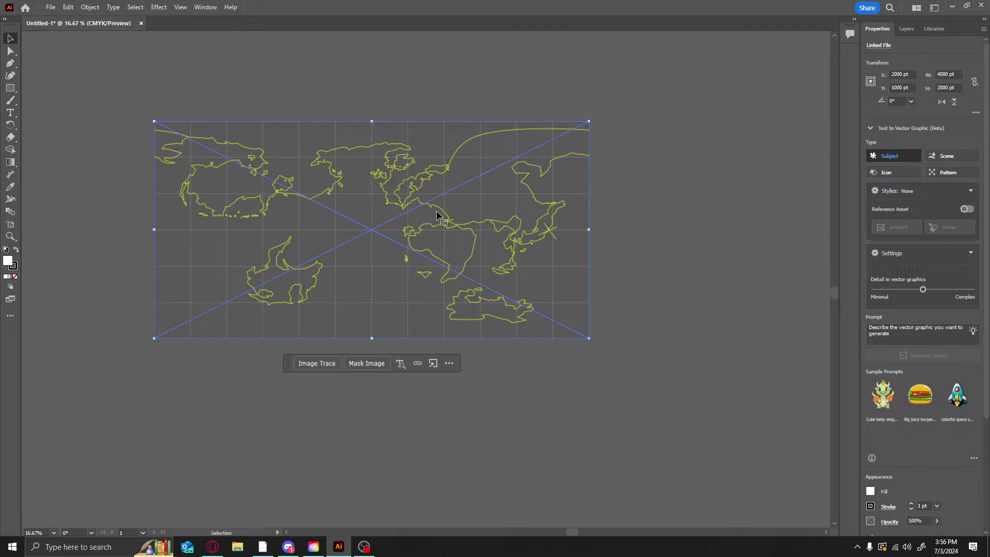
pyautogui.keyDown('alt'); pyautogui.scroll(3, 293, 242); pyautogui.keyUp('alt')
pyautogui.keyDown('alt'); pyautogui.scroll(-2, 287, 250); pyautogui.keyUp('alt')
pyautogui.keyDown('alt'); pyautogui.scroll(1, 285, 342); pyautogui.keyUp('alt')
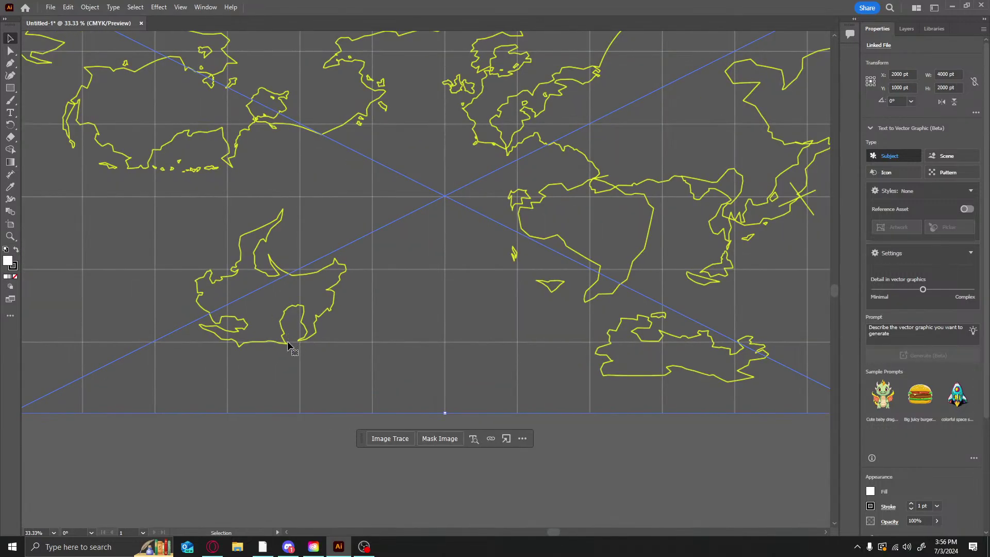
pyautogui.keyDown('alt'); pyautogui.scroll(-1, 191, 443); pyautogui.keyUp('alt')
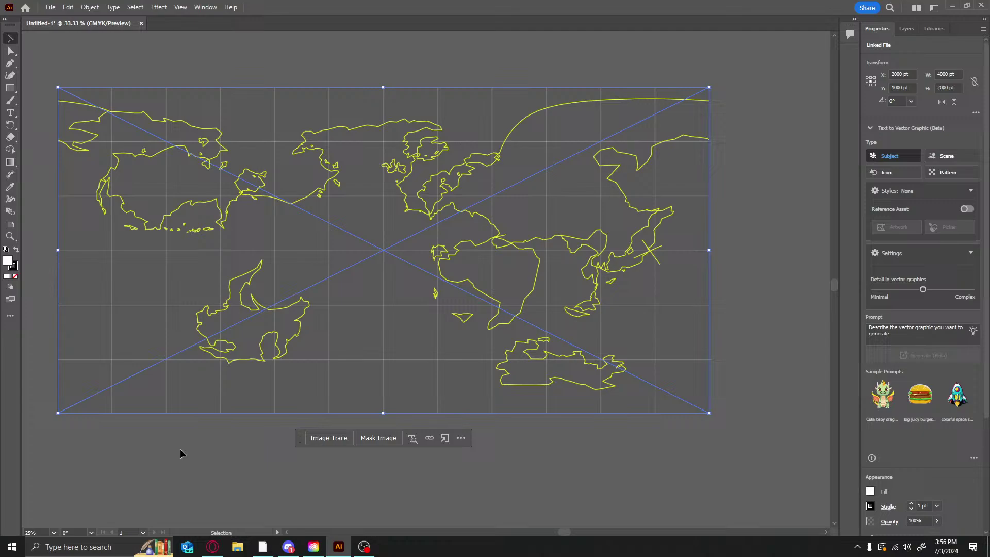
# Deselect the placed map image and show the document's layers
pyautogui.click(107, 437)
pyautogui.keyDown('alt'); pyautogui.scroll(4, 62, 433); pyautogui.keyUp('alt')
pyautogui.keyDown('alt'); pyautogui.scroll(-5, 250, 369); pyautogui.keyUp('alt')
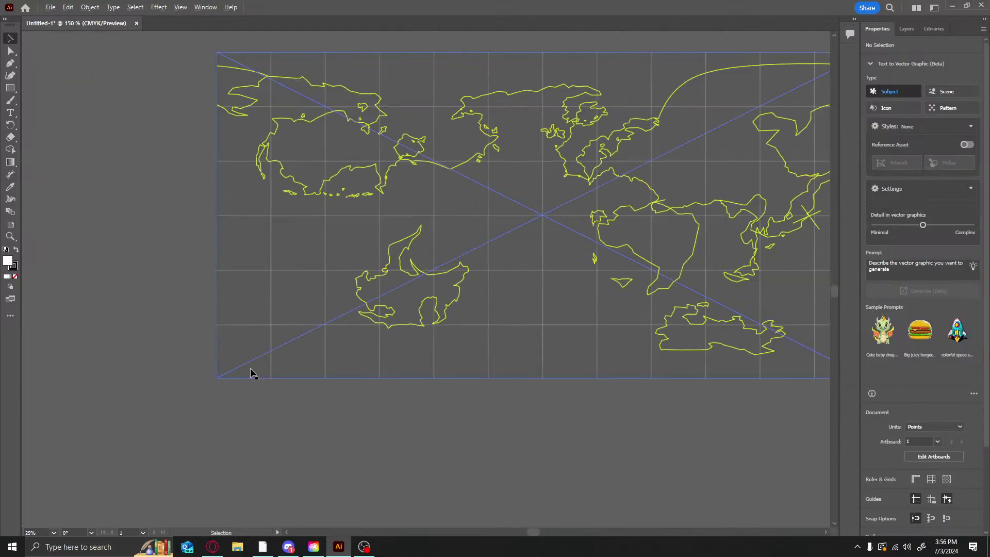
pyautogui.click(896, 31)
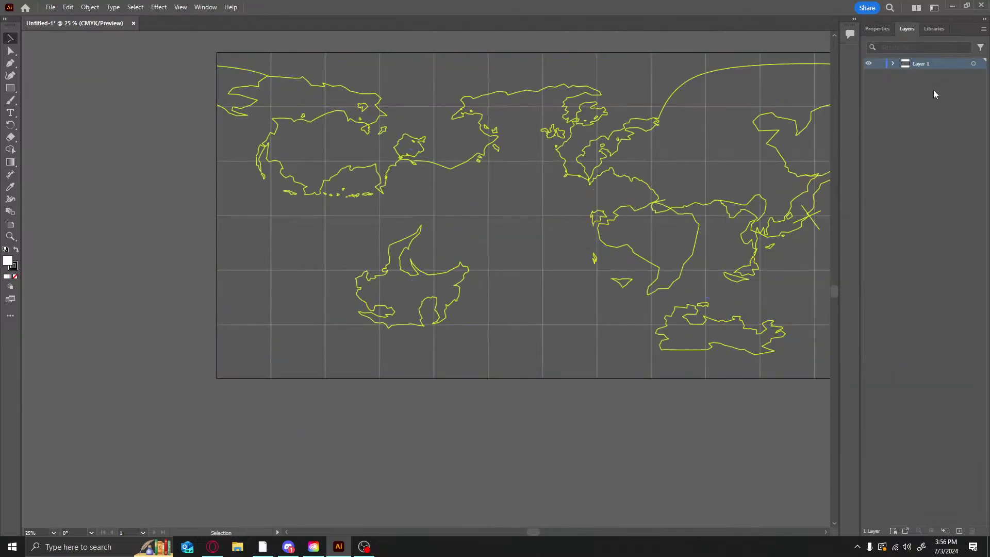
pyautogui.click(914, 129)
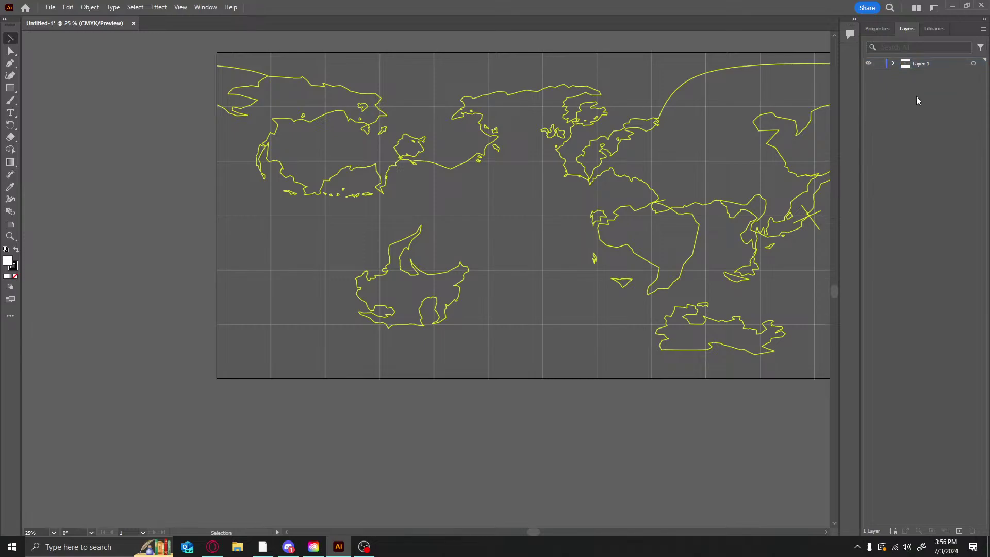
pyautogui.click(579, 277)
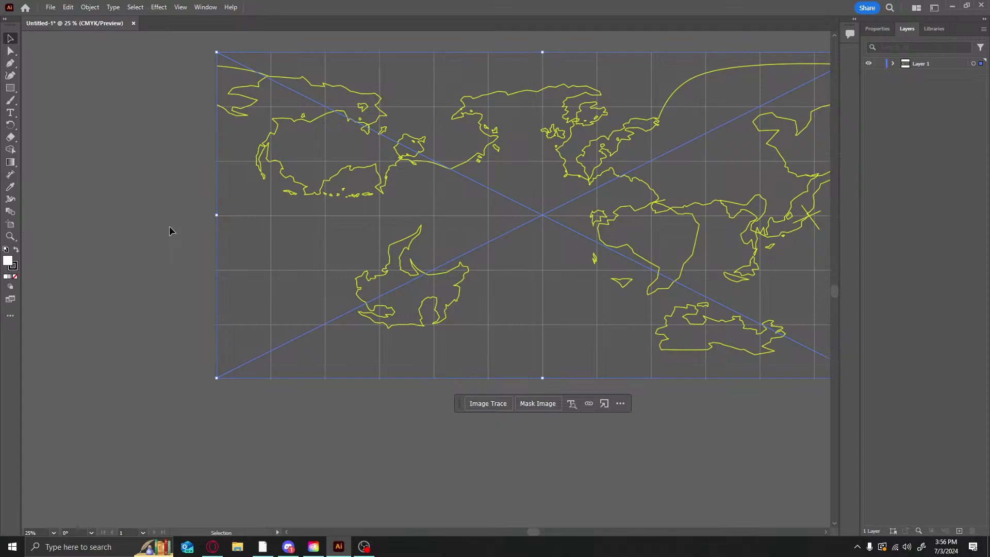
pyautogui.scroll(-1, 253, 371)
pyautogui.scroll(3, 254, 375)
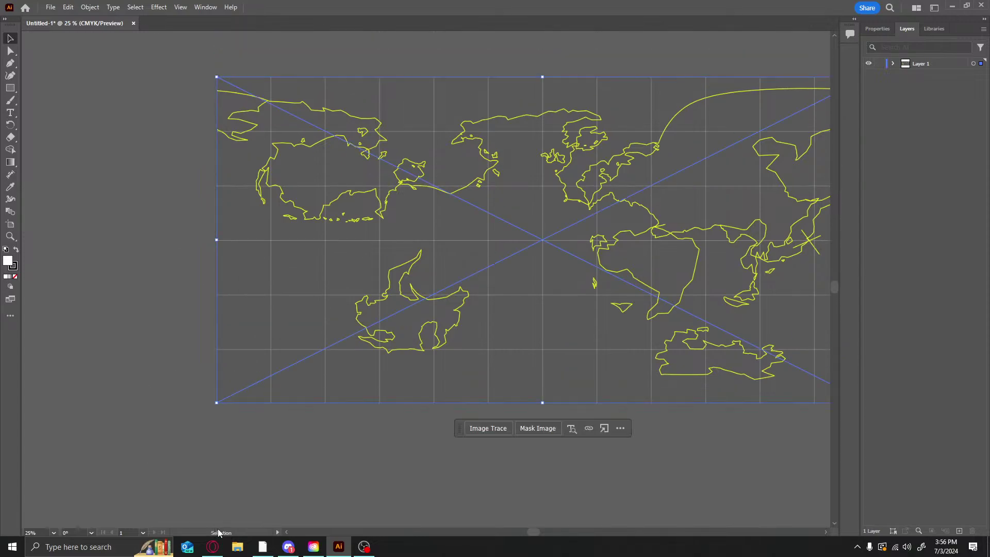
pyautogui.scroll(-5, 557, 458)
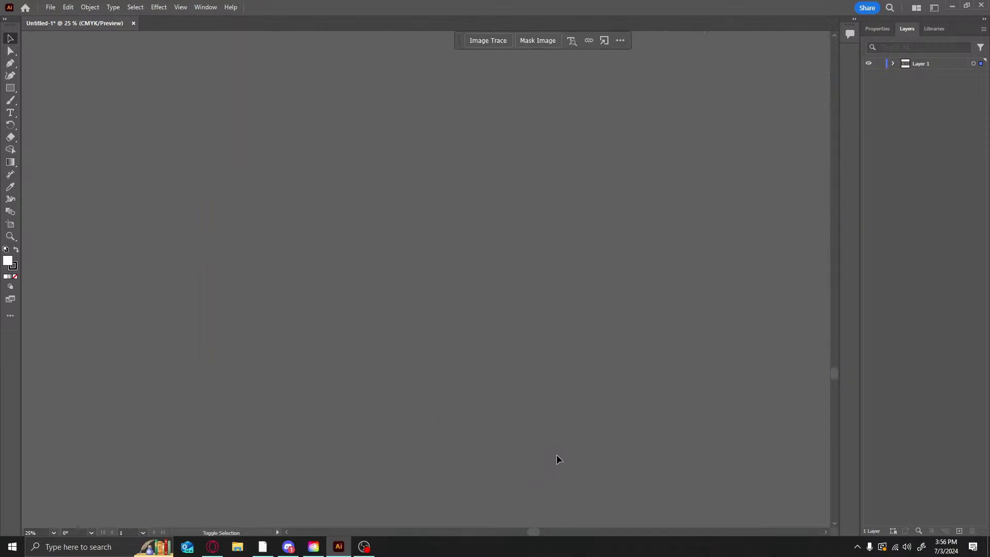
pyautogui.scroll(3, 557, 455)
pyautogui.scroll(-2, 557, 454)
pyautogui.hscroll(1, 558, 451)
pyautogui.keyDown('ctrl'); pyautogui.scroll(-1, 547, 448); pyautogui.keyUp('ctrl')
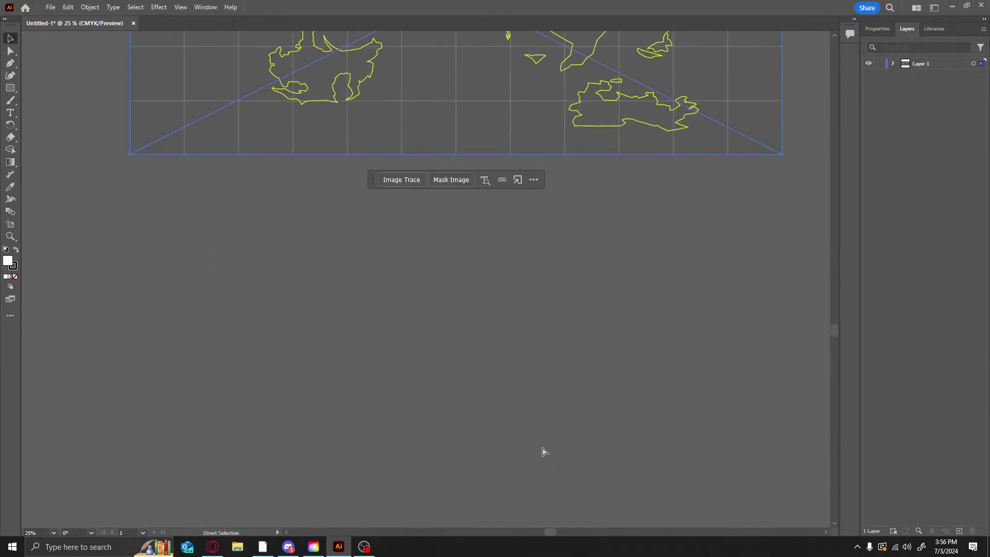
pyautogui.scroll(2, 544, 441)
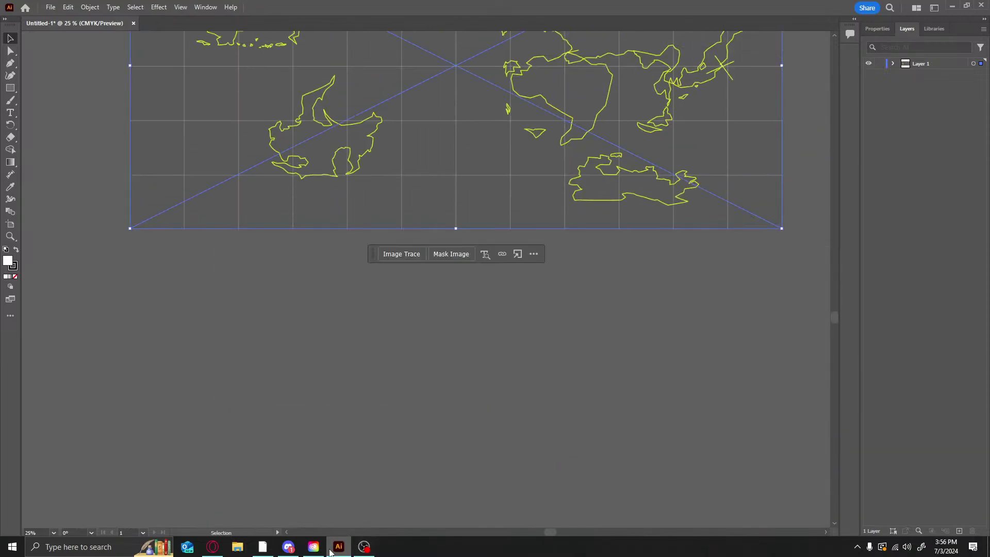
pyautogui.scroll(4, 411, 426)
pyautogui.scroll(1, 738, 261)
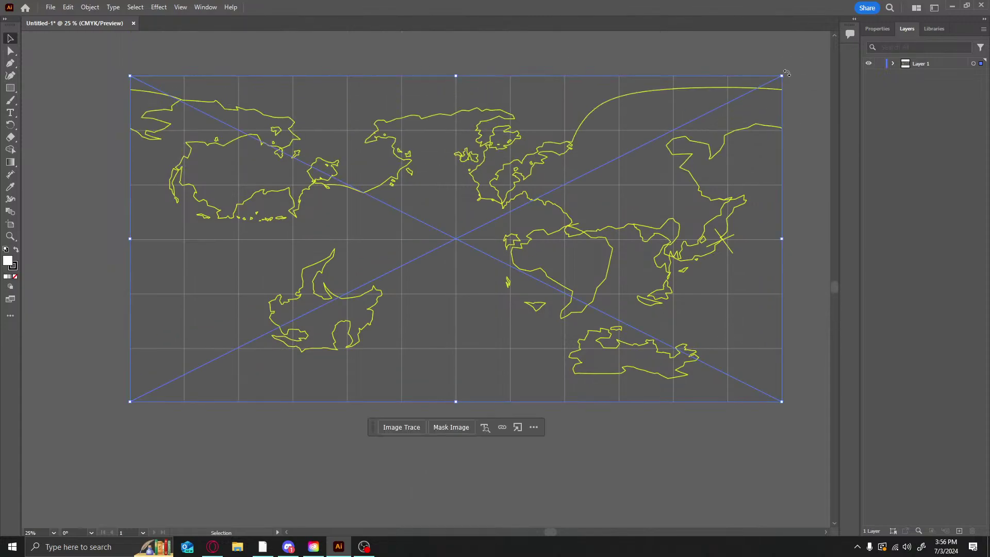
# Try to rotate the map image slightly clockwise on the artboard, and undo the attempt
pyautogui.moveTo(794, 76); pyautogui.dragTo(805, 92)
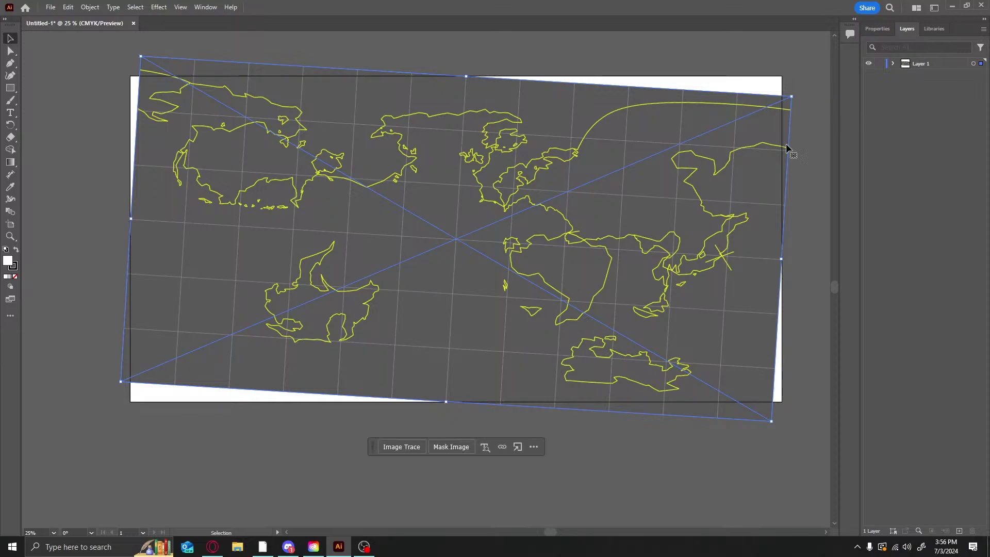
pyautogui.moveTo(396, 269); pyautogui.dragTo(413, 269)
pyautogui.hotkey('ctrl', 'z')
pyautogui.hotkey('ctrl', 'z')
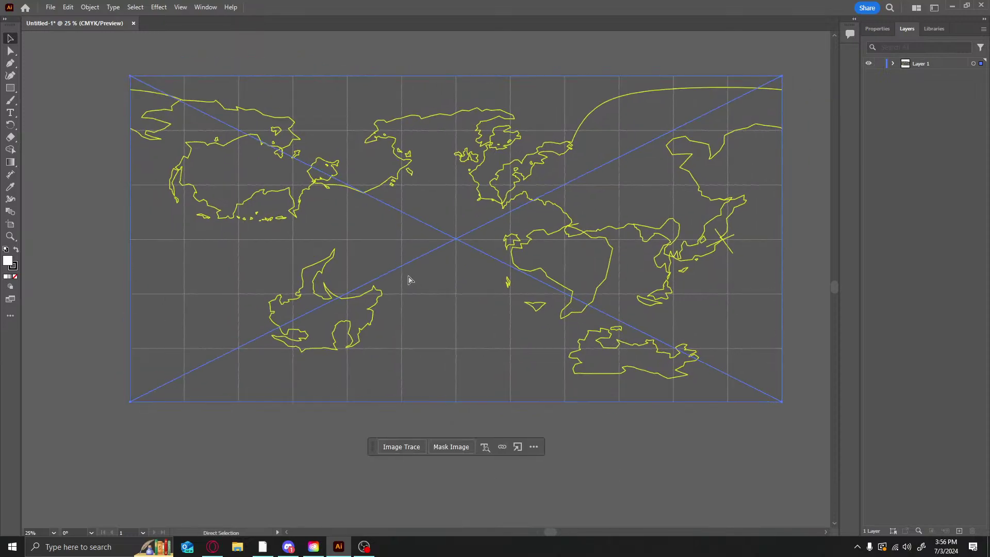
# Rotate the map image about 180° over the artboard and deselect it
pyautogui.click(50, 245)
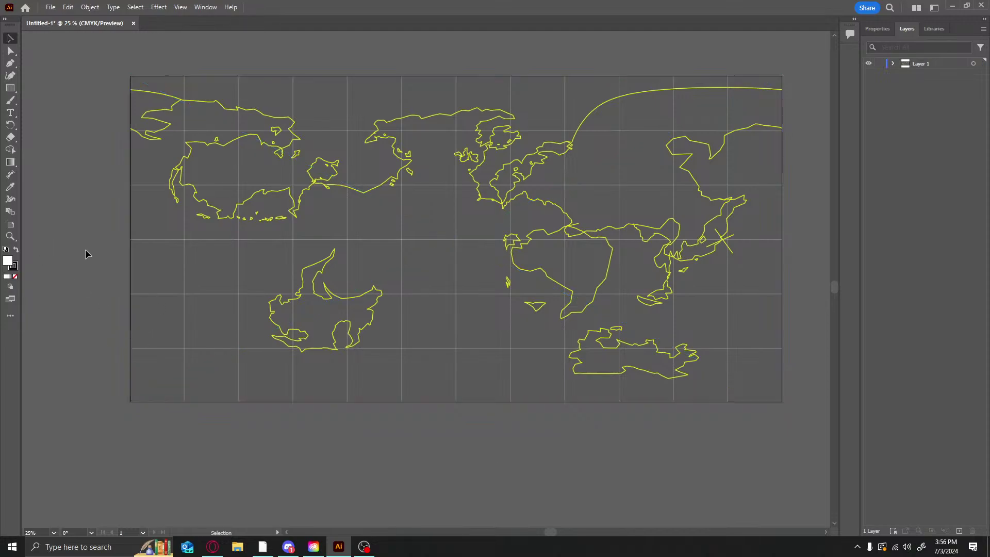
pyautogui.keyDown('ctrl'); pyautogui.hscroll(-3, 298, 345); pyautogui.keyUp('ctrl')
pyautogui.press('v')
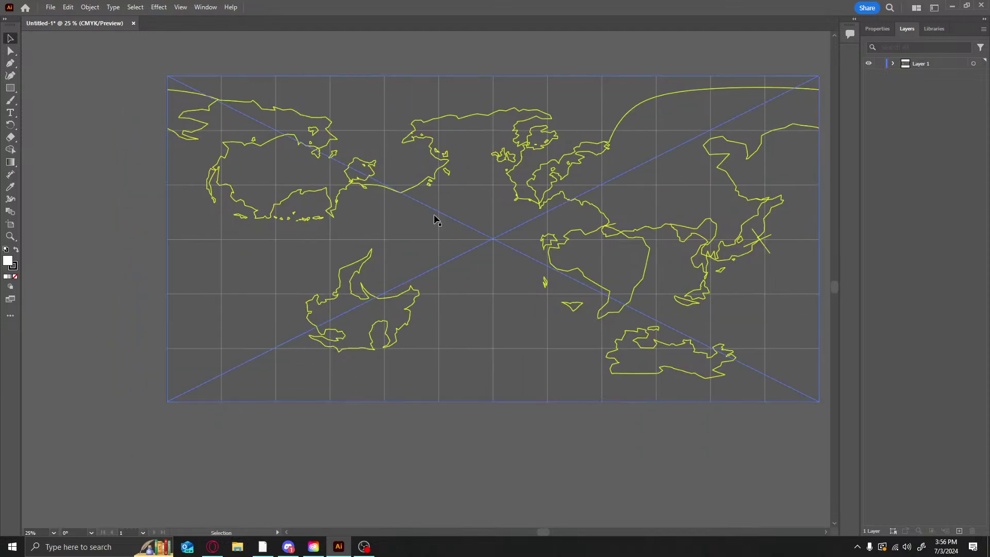
pyautogui.click(437, 221)
pyautogui.moveTo(161, 70)
pyautogui.mouseDown()
pyautogui.moveTo(111, 178)
pyautogui.moveTo(794, 356)
pyautogui.moveTo(807, 345)
pyautogui.mouseUp()
pyautogui.click(686, 474)
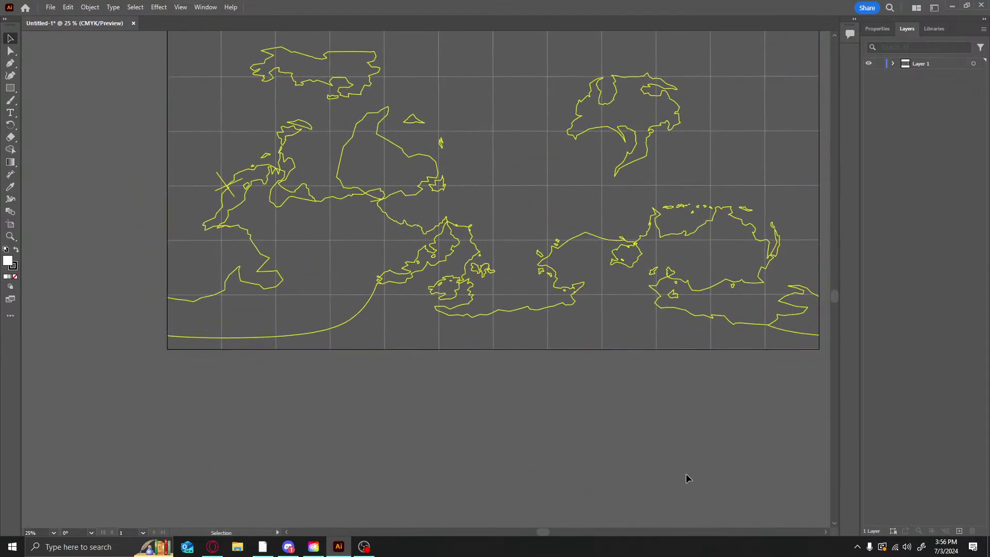
# Mirror the upside-down map image horizontally and place it back over the artboard
pyautogui.scroll(1, 644, 430)
pyautogui.scroll(-8, 629, 434)
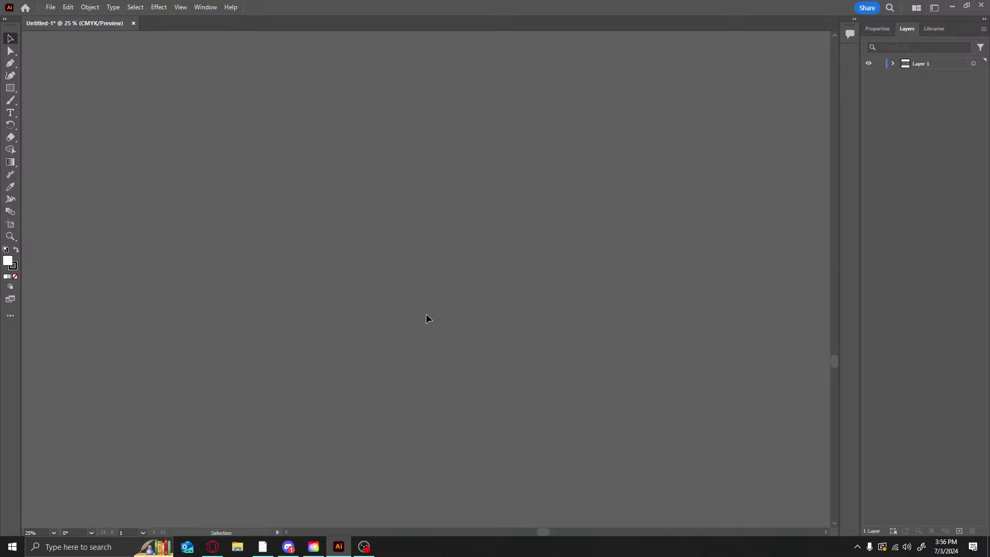
pyautogui.scroll(3, 471, 289)
pyautogui.scroll(-2, 471, 302)
pyautogui.scroll(2, 471, 301)
pyautogui.keyDown('ctrl'); pyautogui.hscroll(2, 480, 297); pyautogui.keyUp('ctrl')
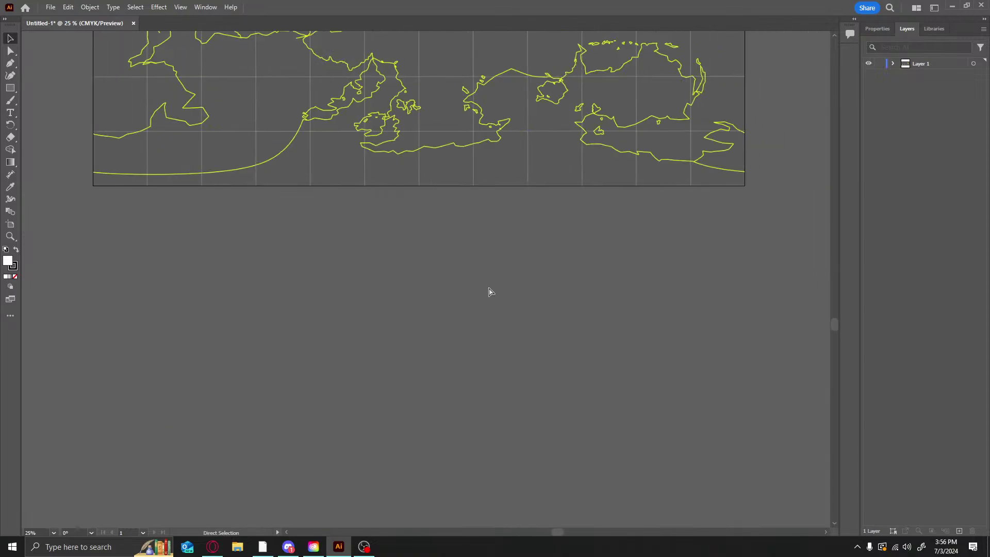
pyautogui.scroll(5, 516, 284)
pyautogui.click(740, 247)
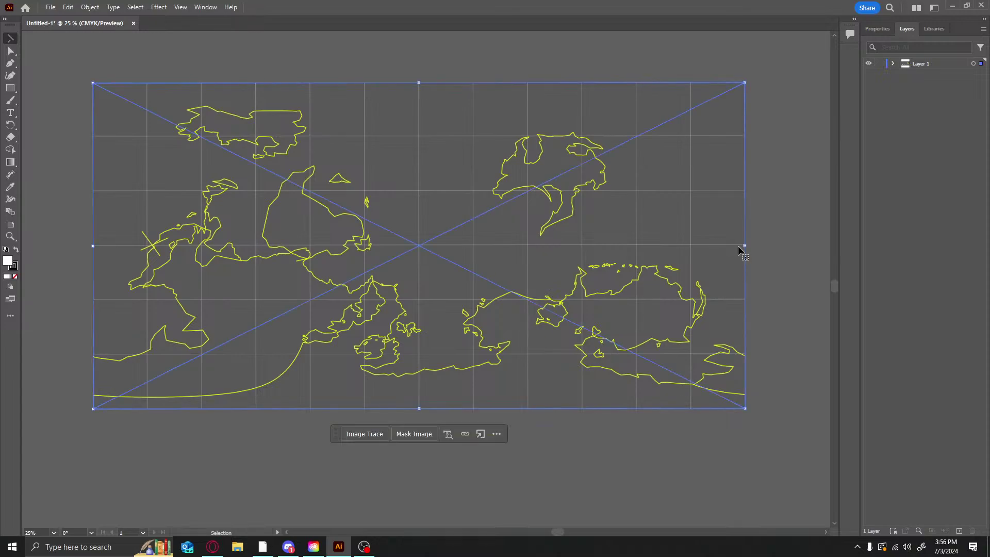
pyautogui.moveTo(745, 245)
pyautogui.mouseDown()
pyautogui.moveTo(46, 253)
pyautogui.moveTo(50, 260)
pyautogui.mouseUp()
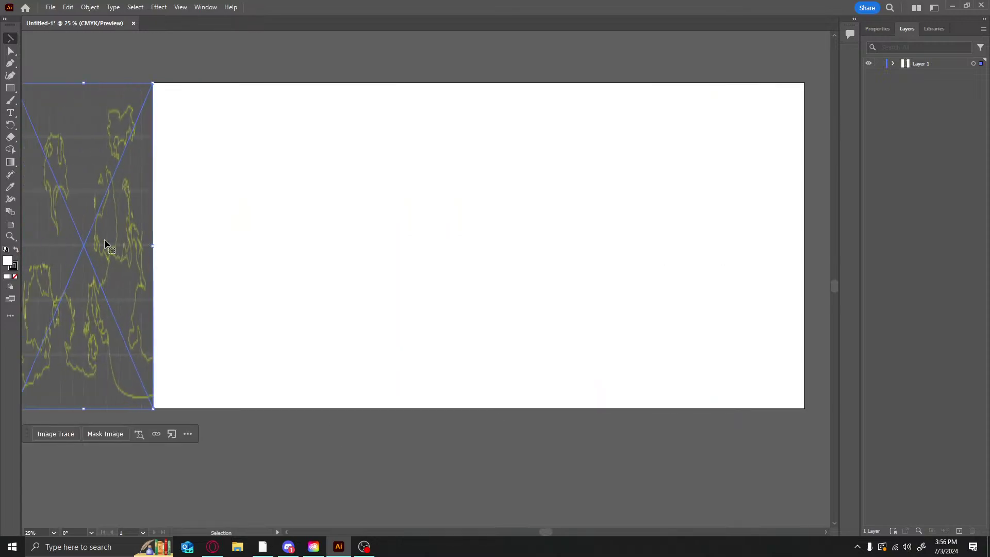
pyautogui.moveTo(110, 246)
pyautogui.mouseDown()
pyautogui.moveTo(604, 220)
pyautogui.moveTo(731, 263)
pyautogui.moveTo(754, 245)
pyautogui.mouseUp()
pyautogui.moveTo(666, 248)
pyautogui.mouseDown()
pyautogui.moveTo(110, 246)
pyautogui.moveTo(155, 247)
pyautogui.mouseUp()
pyautogui.click(205, 443)
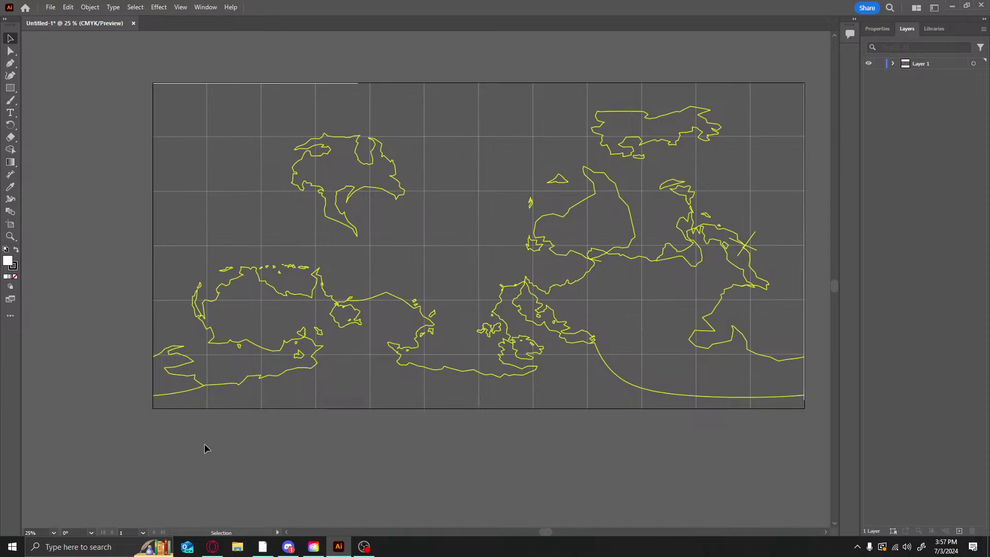
# Shift the map image slightly down and set its rotation angle to exactly 180°
pyautogui.click(259, 338)
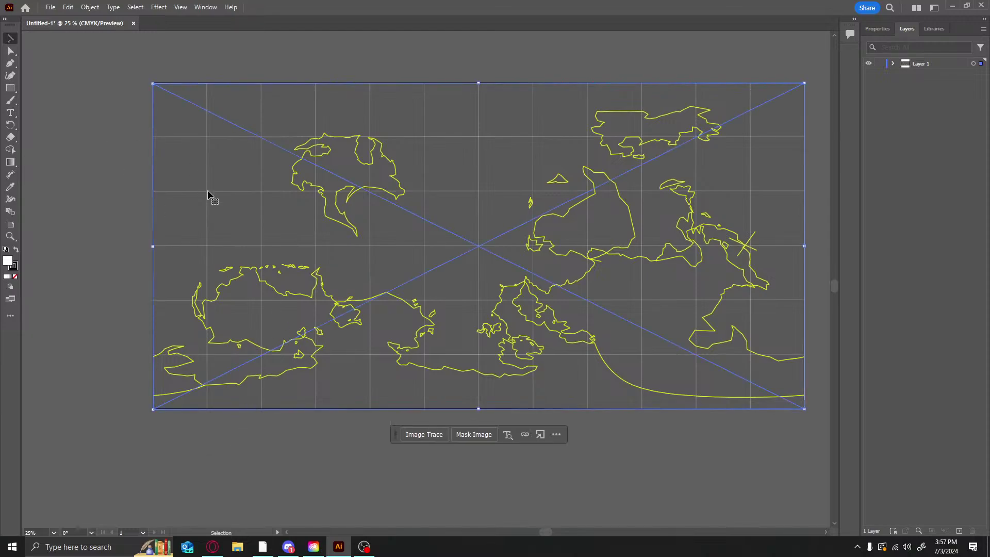
pyautogui.moveTo(233, 209)
pyautogui.mouseDown()
pyautogui.moveTo(244, 196)
pyautogui.moveTo(235, 209)
pyautogui.mouseUp()
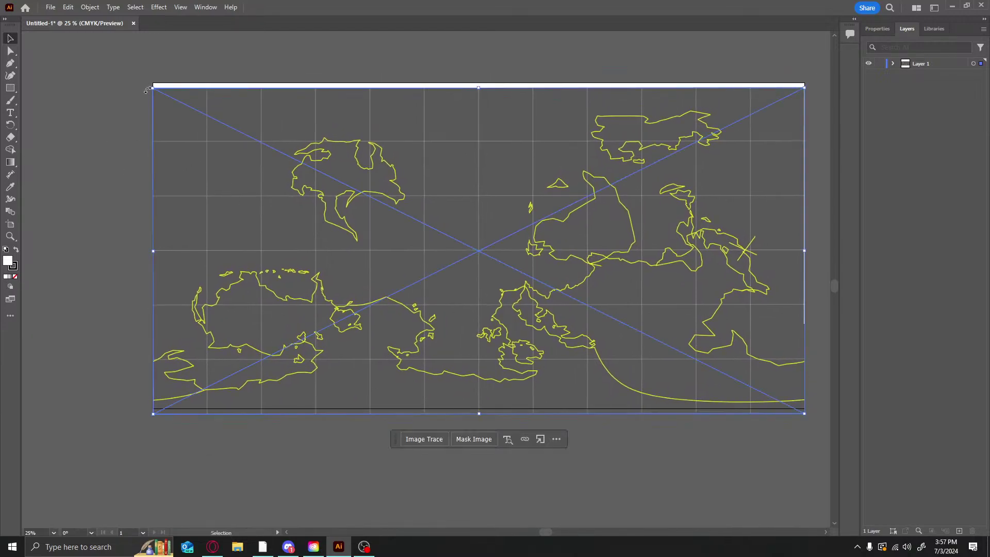
pyautogui.moveTo(149, 91); pyautogui.dragTo(137, 85)
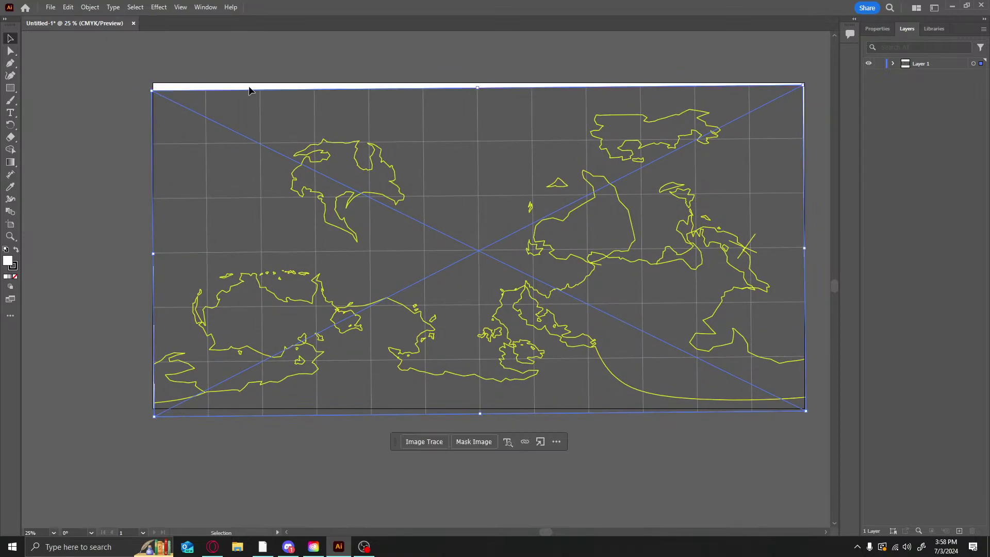
pyautogui.click(877, 29)
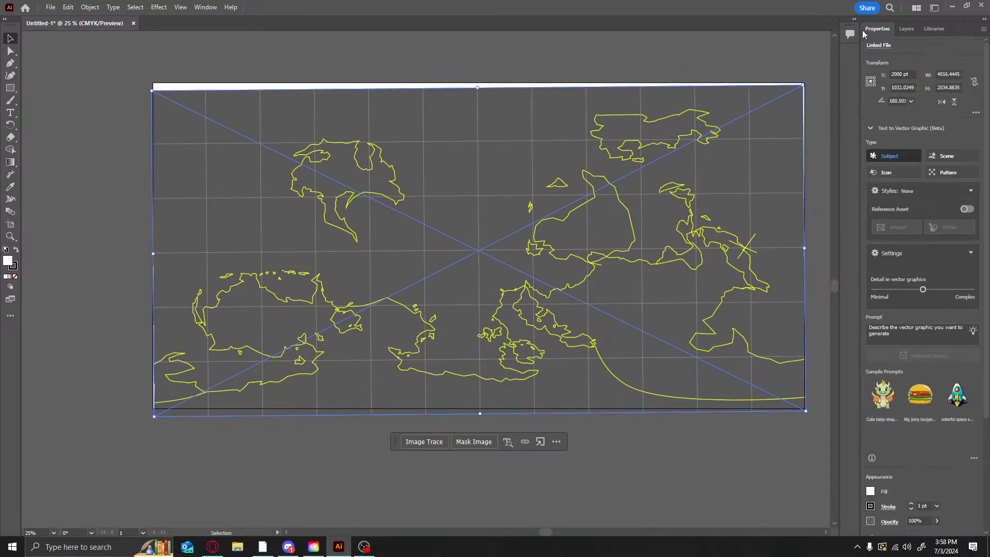
pyautogui.click(897, 101)
pyautogui.write('1')
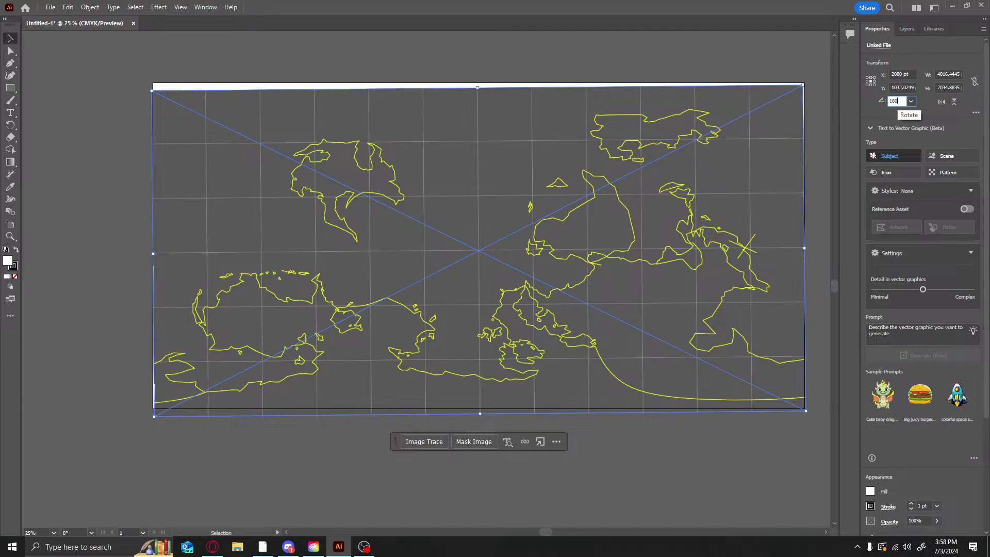
pyautogui.press('Return')
pyautogui.press('\\')
pyautogui.click(311, 288)
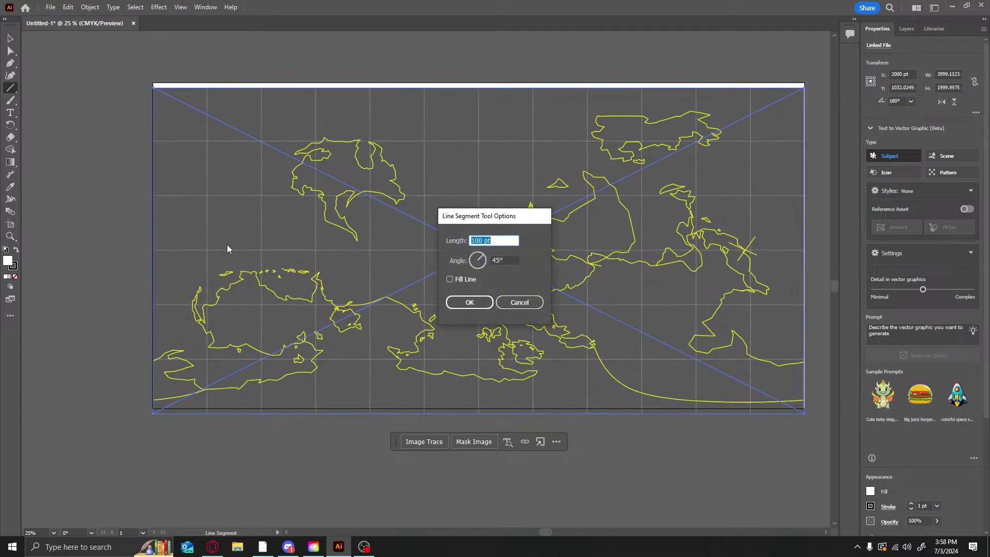
pyautogui.click(482, 303)
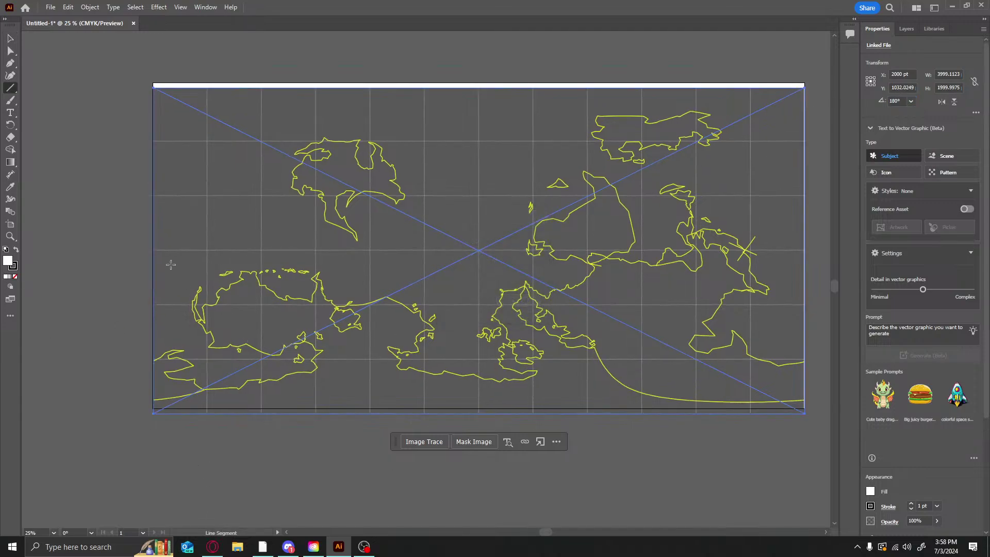
pyautogui.click(160, 247)
pyautogui.click(519, 301)
# Reposition the map image over the artboard, centred at X 2000 pt and Y 1000 pt
pyautogui.click(10, 38)
pyautogui.moveTo(719, 253); pyautogui.dragTo(628, 280)
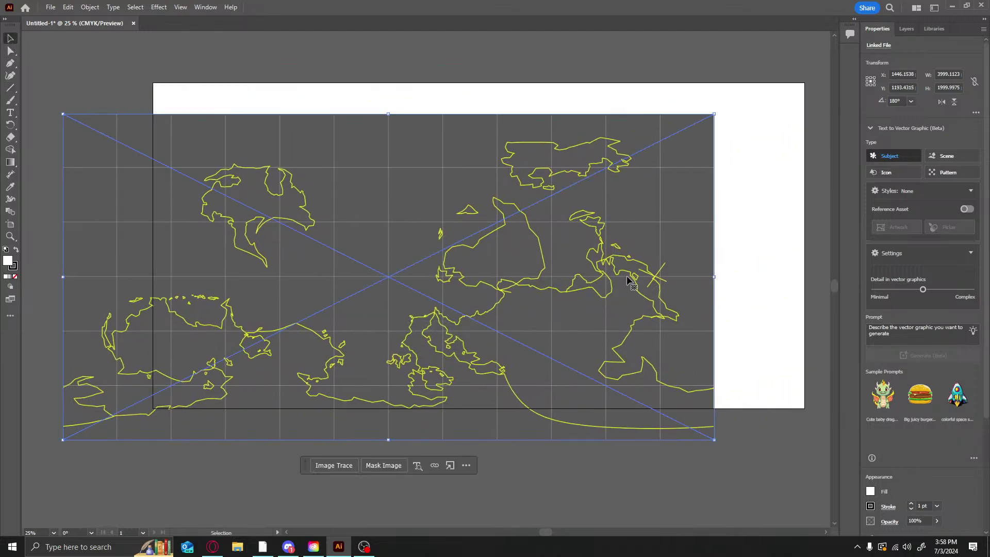
pyautogui.moveTo(280, 271)
pyautogui.mouseDown()
pyautogui.moveTo(265, 275)
pyautogui.moveTo(283, 272)
pyautogui.mouseUp()
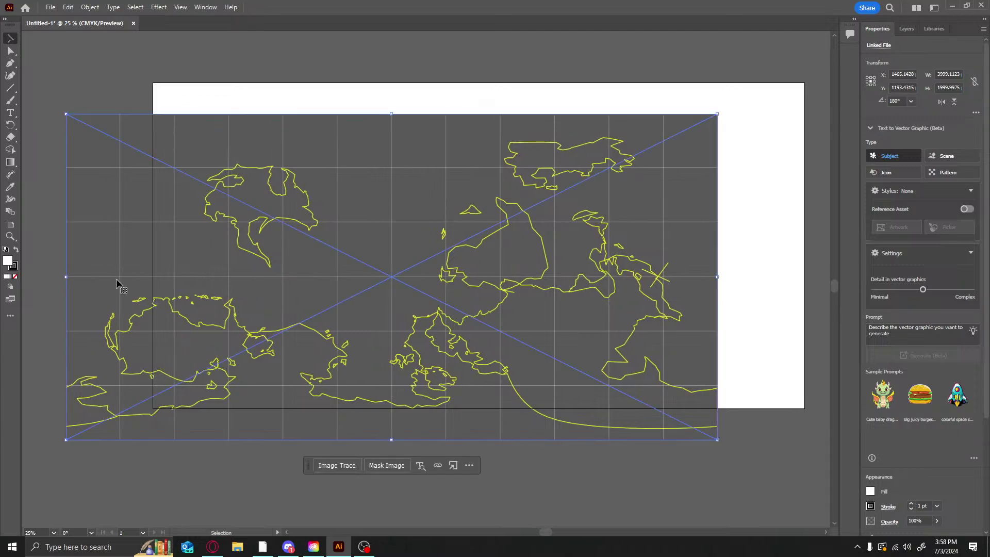
pyautogui.moveTo(66, 275); pyautogui.dragTo(495, 259)
pyautogui.hotkey('ctrl', 'z')
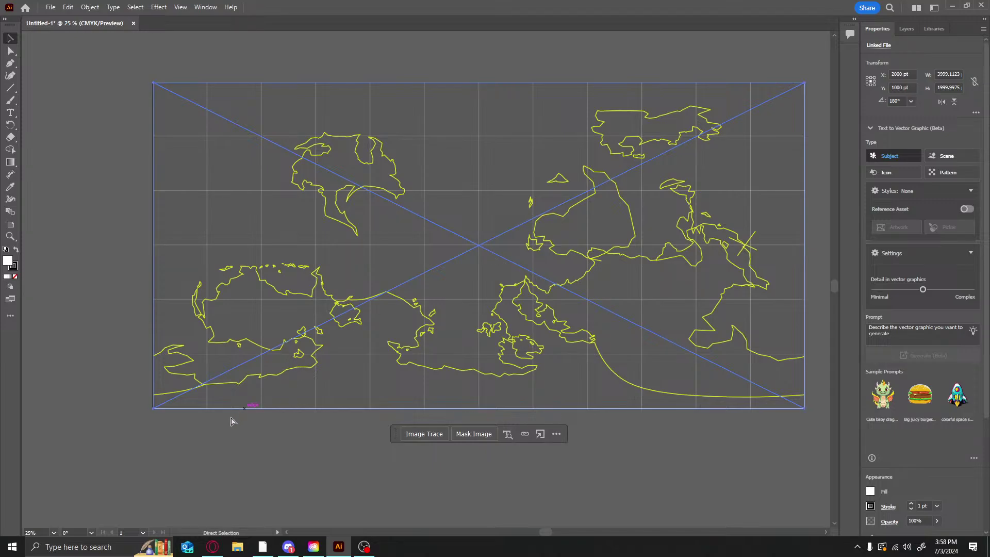
# Fine-align the map image's lower-left corner with the artboard corner, at about X 1999.56 pt and Y 1000 pt
pyautogui.hscroll(-2, 250, 413)
pyautogui.keyDown('alt'); pyautogui.scroll(3, 222, 459); pyautogui.keyUp('alt')
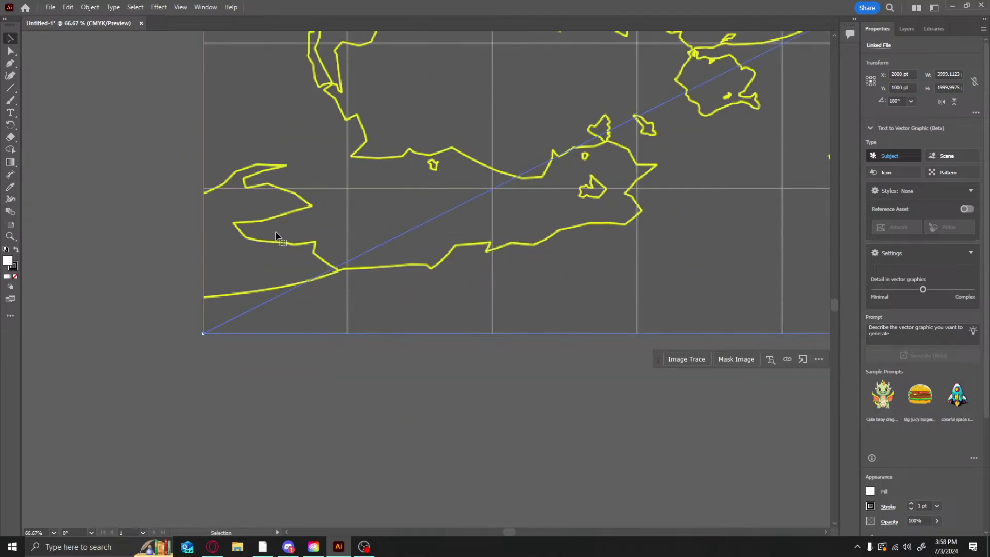
pyautogui.moveTo(276, 231)
pyautogui.mouseDown()
pyautogui.moveTo(285, 235)
pyautogui.moveTo(277, 229)
pyautogui.mouseUp()
pyautogui.keyDown('alt'); pyautogui.scroll(4, 109, 357); pyautogui.keyUp('alt')
pyautogui.keyDown('alt'); pyautogui.scroll(-1, 109, 357); pyautogui.keyUp('alt')
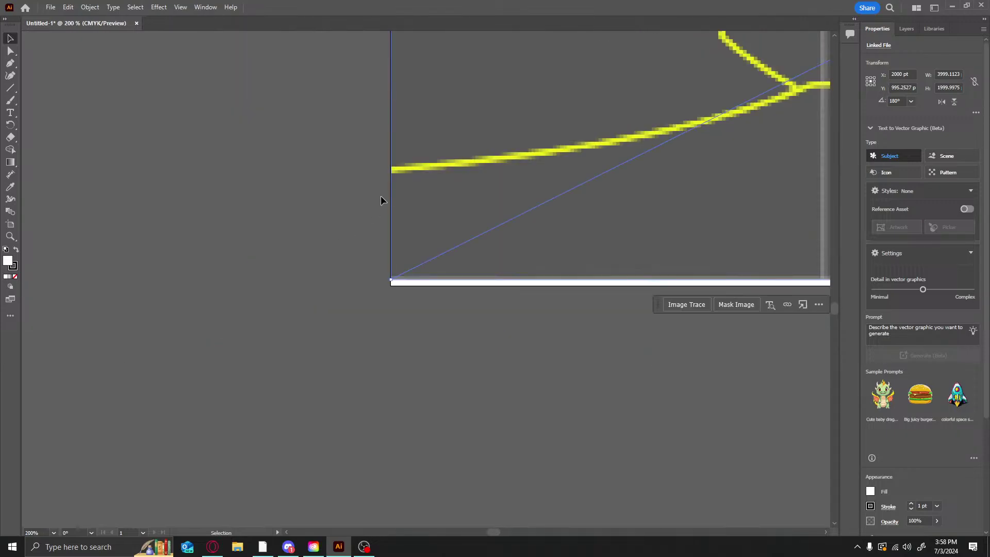
pyautogui.moveTo(444, 188); pyautogui.dragTo(445, 193)
pyautogui.keyDown('alt'); pyautogui.scroll(-8, 355, 403); pyautogui.keyUp('alt')
pyautogui.click(686, 457)
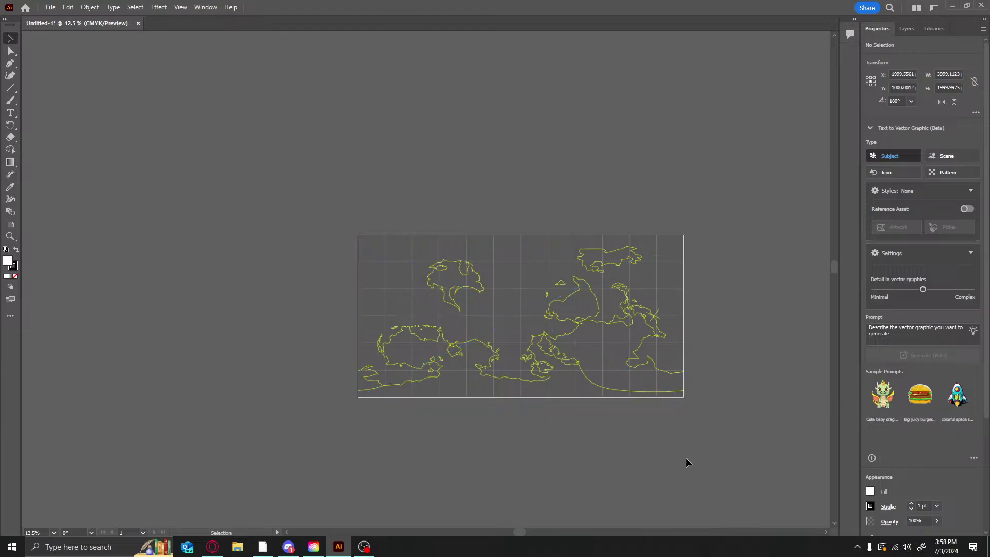
# Stretch the map image's right edge slightly so that it meets the artboard's right edge
pyautogui.keyDown('alt'); pyautogui.scroll(1, 715, 354); pyautogui.keyUp('alt')
pyautogui.keyDown('alt'); pyautogui.scroll(16, 716, 354); pyautogui.keyUp('alt')
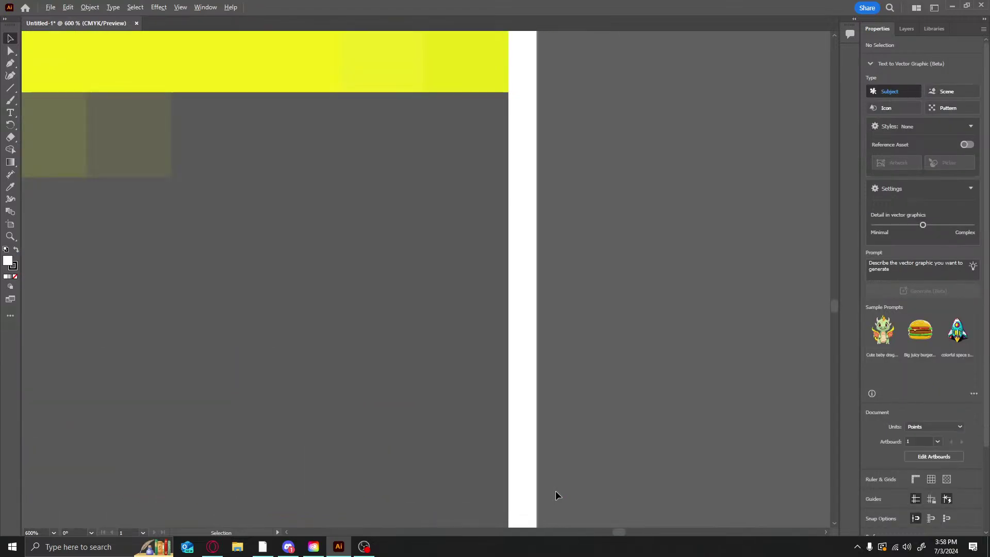
pyautogui.keyDown('alt'); pyautogui.scroll(-4, 516, 468); pyautogui.keyUp('alt')
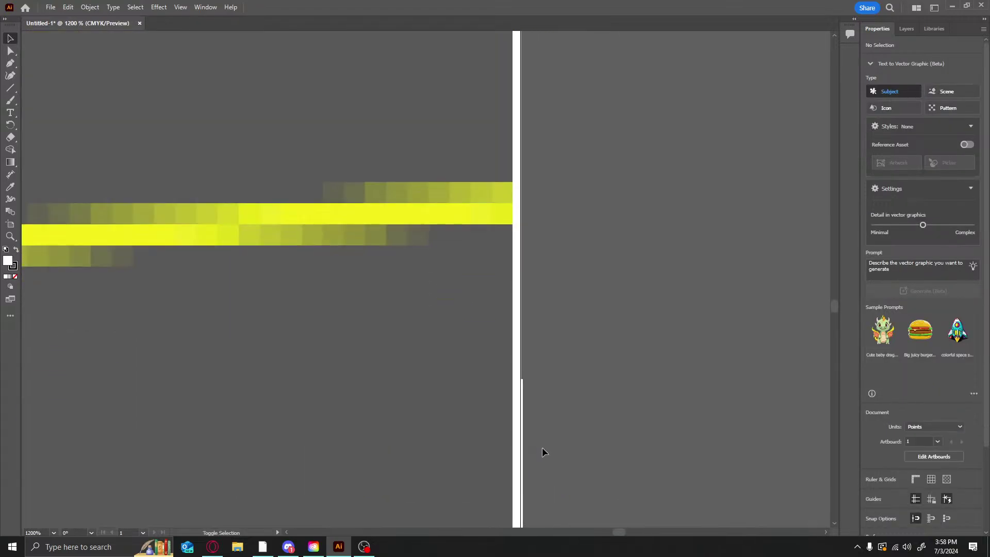
pyautogui.scroll(1, 536, 453)
pyautogui.moveTo(514, 133); pyautogui.dragTo(521, 136)
pyautogui.click(530, 198)
pyautogui.keyDown('alt'); pyautogui.scroll(-12, 501, 218); pyautogui.keyUp('alt')
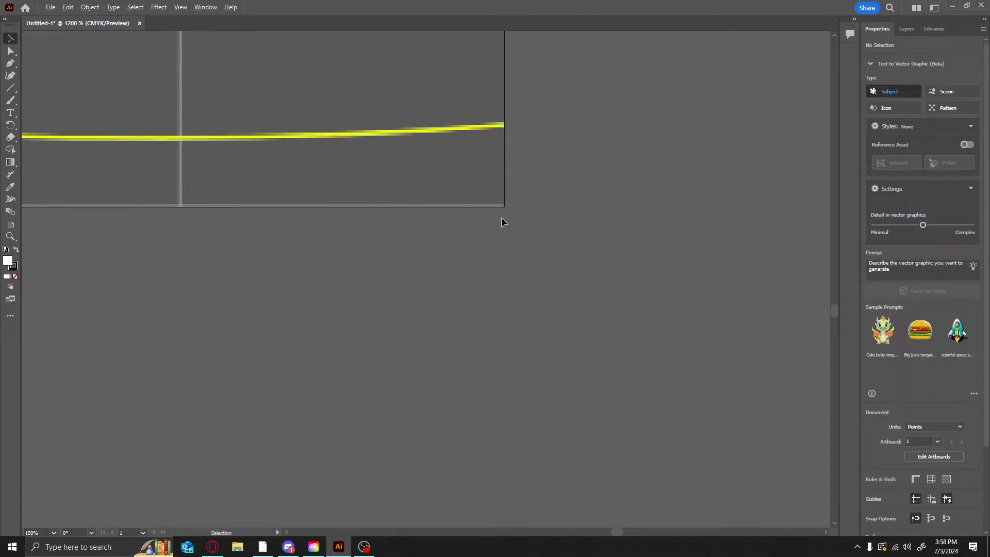
# Try to flip the map image vertically by pulling its lower edge up past its upper edge
pyautogui.keyDown('alt'); pyautogui.scroll(1, 380, 254); pyautogui.keyUp('alt')
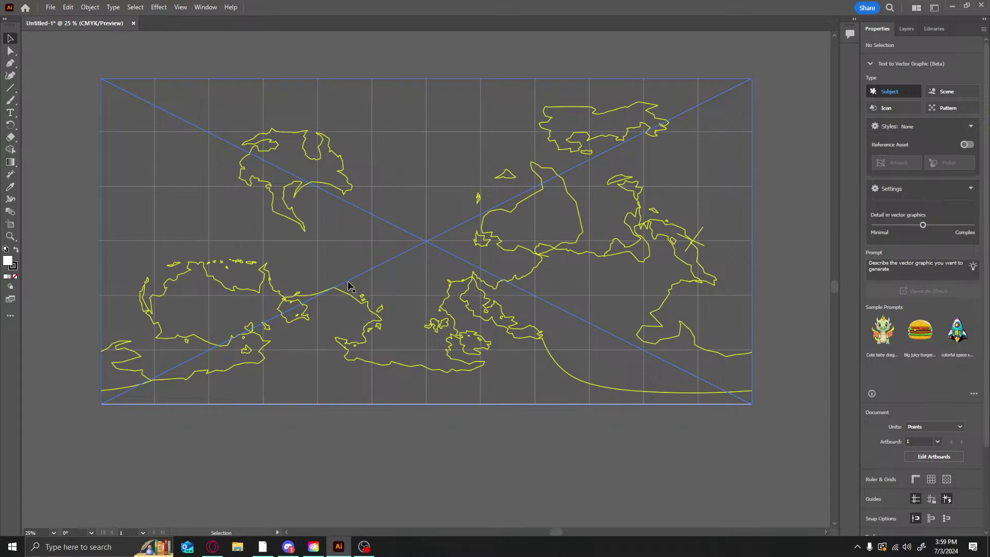
pyautogui.scroll(2, 348, 285)
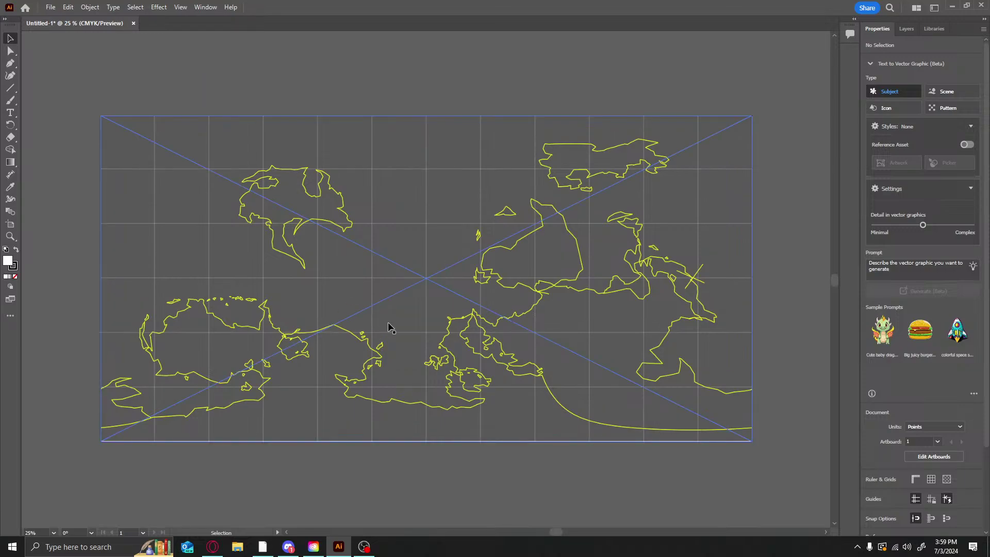
pyautogui.click(410, 330)
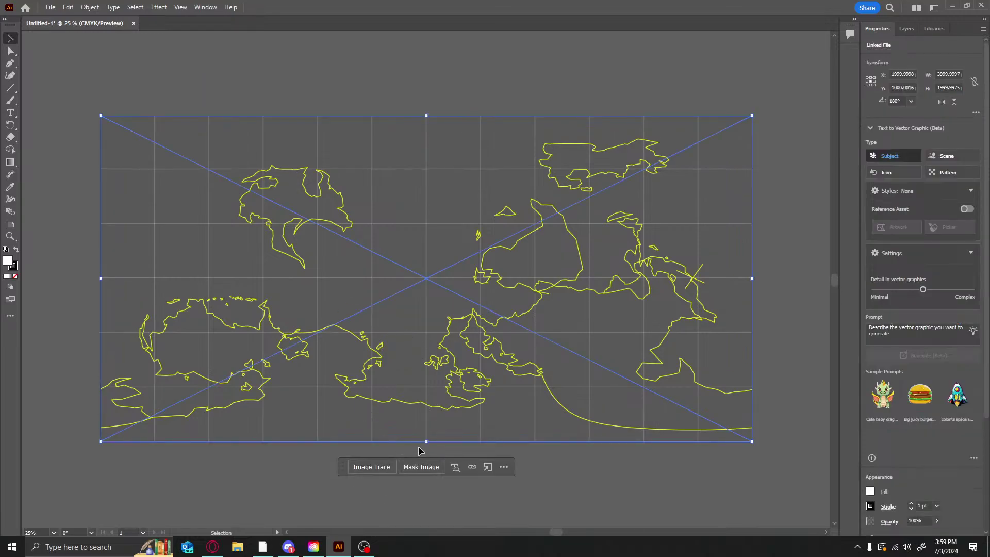
pyautogui.moveTo(426, 442); pyautogui.dragTo(435, 10)
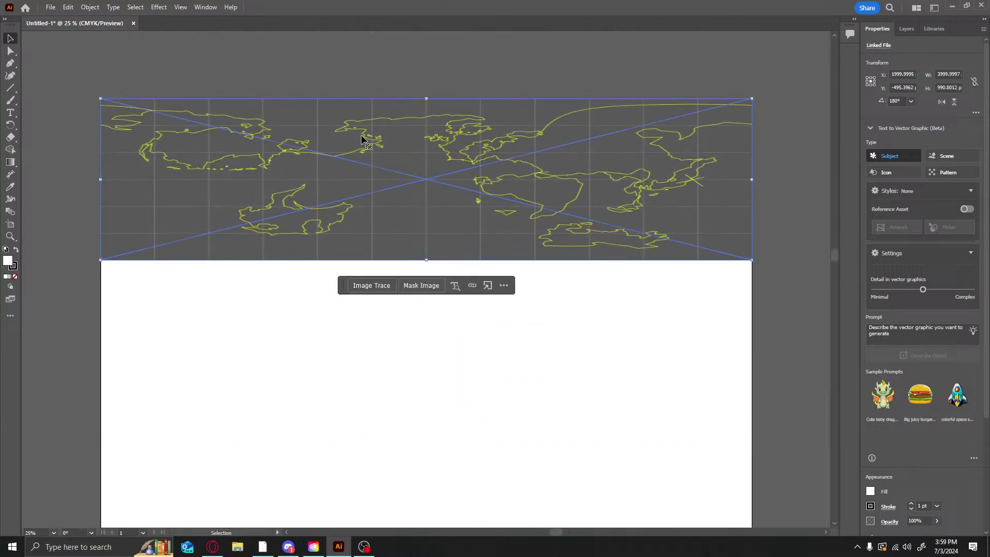
# Undo the map image's flipping, rotation, moves and scaling back to its small original size
pyautogui.hotkey('ctrl', 'z')
pyautogui.hotkey('ctrl', 'z')
pyautogui.hotkey('ctrl', 'z')
pyautogui.hotkey('ctrl', 'z')
pyautogui.hotkey('ctrl', 'z')
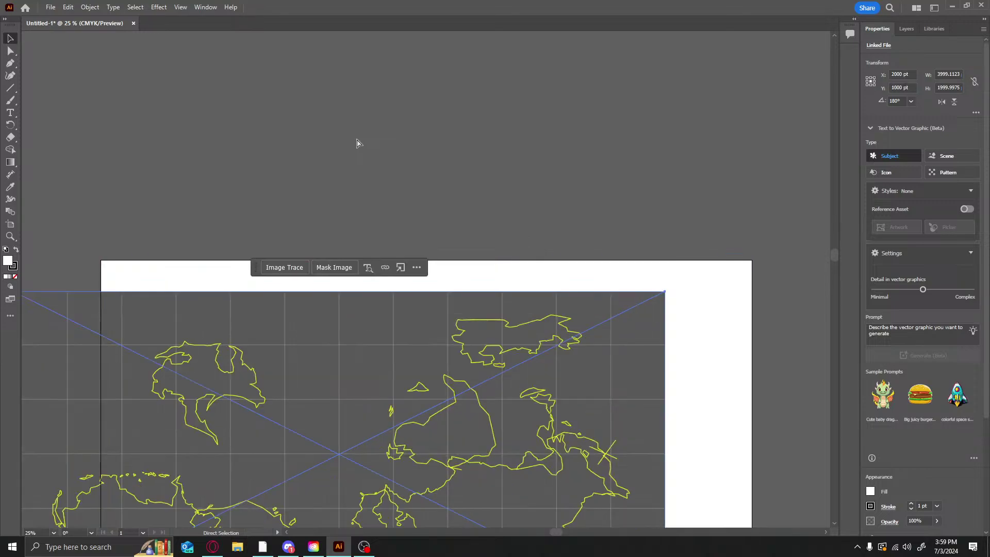
pyautogui.hotkey('ctrl', 'z')
pyautogui.hotkey('ctrl', 'z')
pyautogui.hotkey('ctrl', 'z')
pyautogui.hotkey('ctrl', 'z')
pyautogui.hotkey('ctrl', 'z')
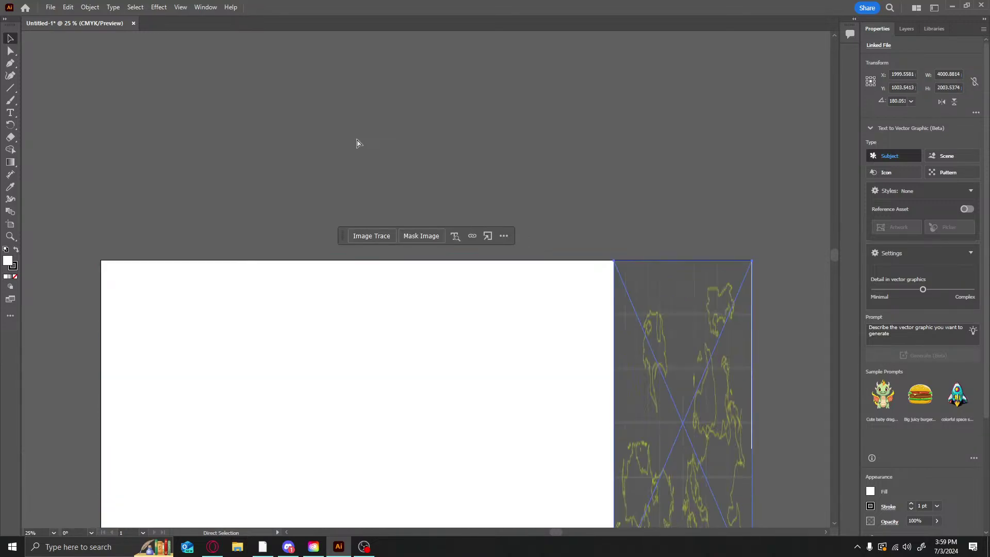
pyautogui.hotkey('ctrl', 'z')
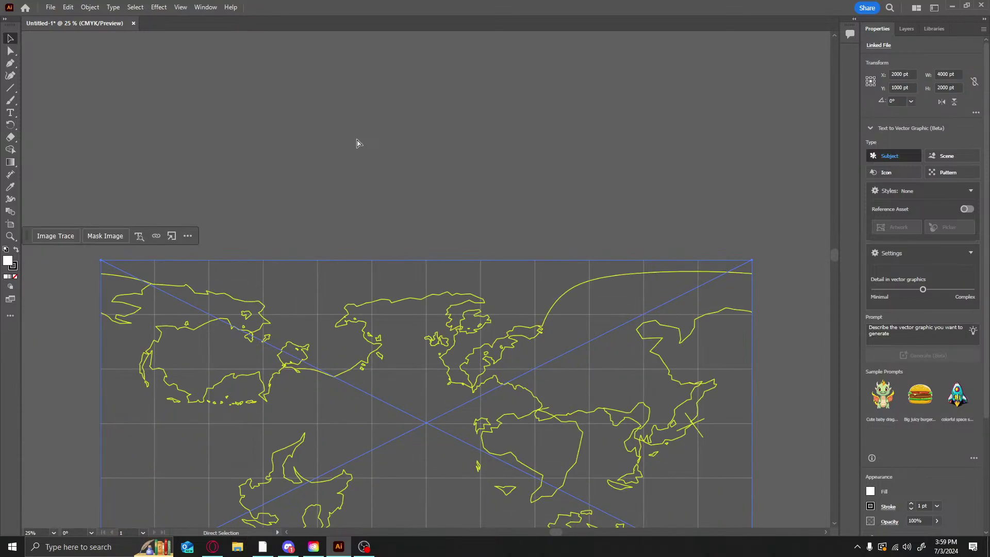
pyautogui.hotkey('ctrl', 'z')
pyautogui.hotkey('ctrl', 'z')
pyautogui.hotkey('ctrl', 'z')
pyautogui.hotkey('ctrl', 'z')
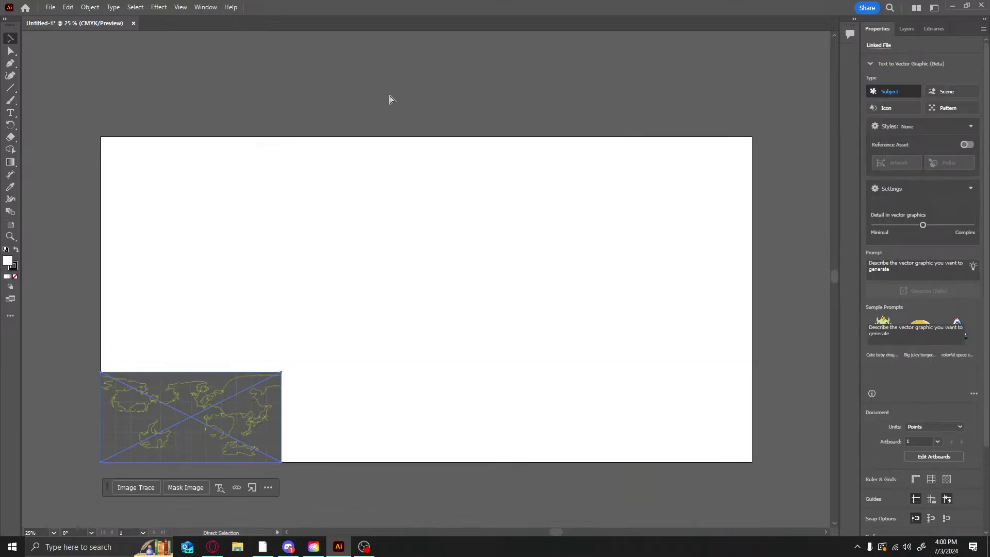
pyautogui.hotkey('ctrl', 'z')
# Align the small map image with the artboard's upper-left corner and scale it to fill the whole artboard
pyautogui.moveTo(229, 200); pyautogui.dragTo(230, 171)
pyautogui.moveTo(281, 226); pyautogui.dragTo(752, 462)
pyautogui.click(689, 483)
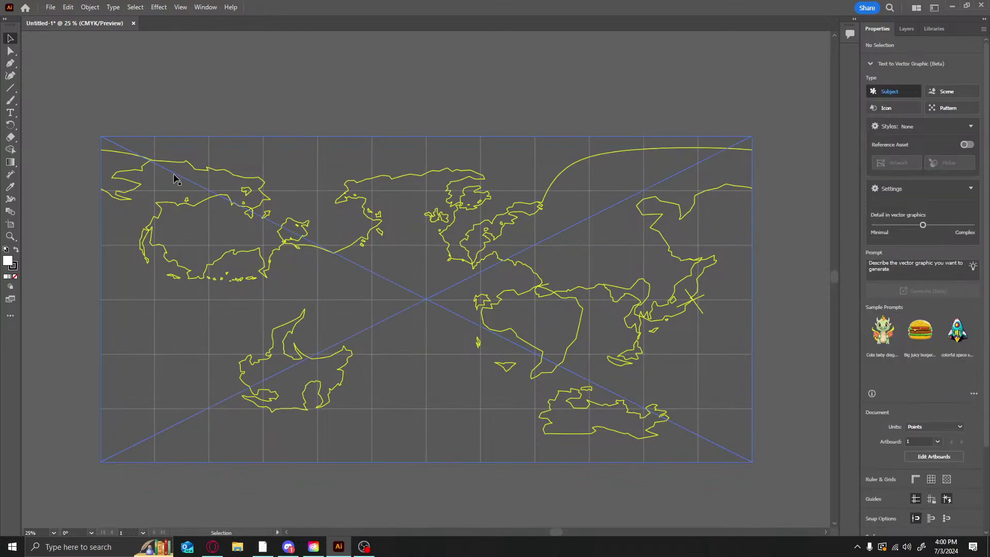
# Rename the map image's layer as Reference and add a new layer named Water above it
pyautogui.click(908, 30)
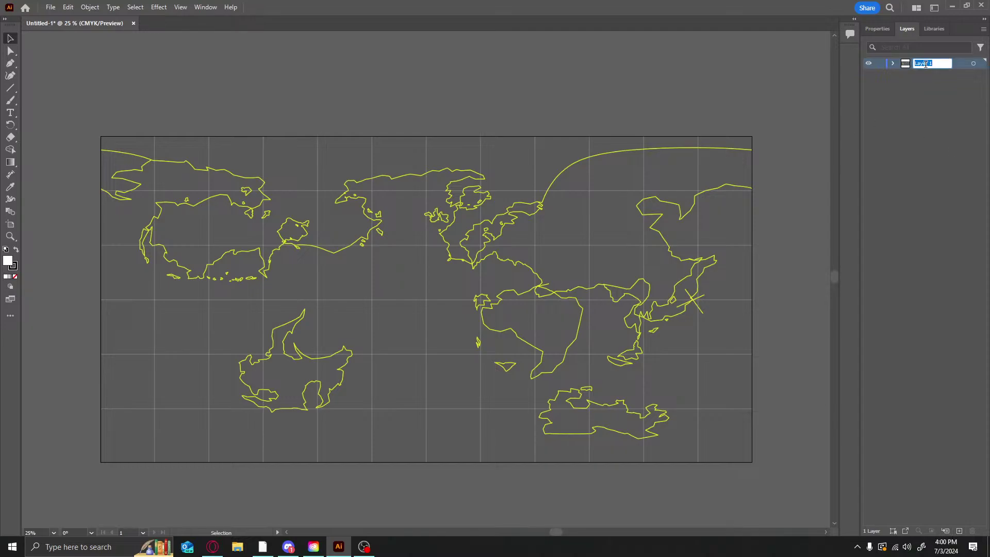
pyautogui.write('Guide')
pyautogui.doubleClick(921, 64)
pyautogui.write('Reference')
pyautogui.click(959, 531)
pyautogui.doubleClick(920, 64)
pyautogui.press('Return')
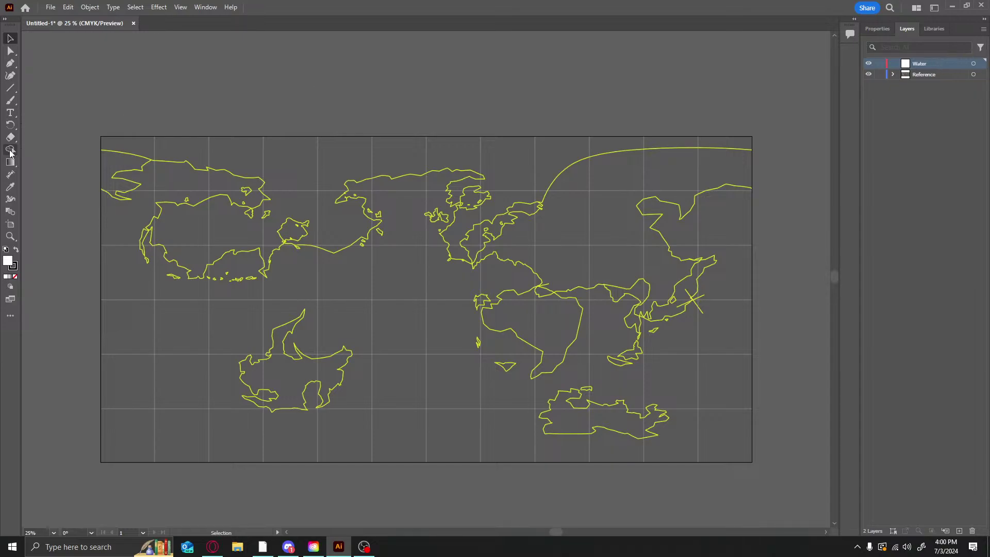
pyautogui.click(10, 213)
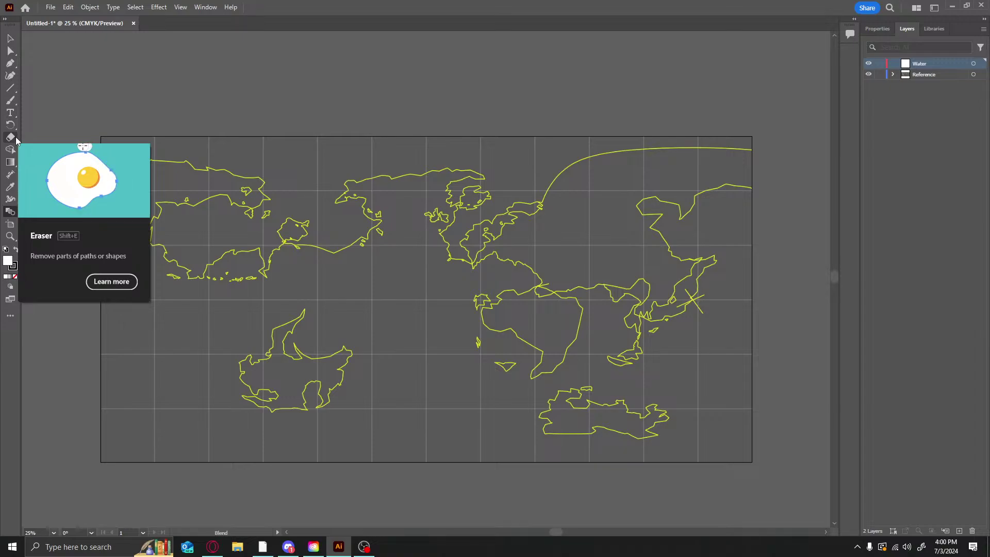
pyautogui.click(13, 163)
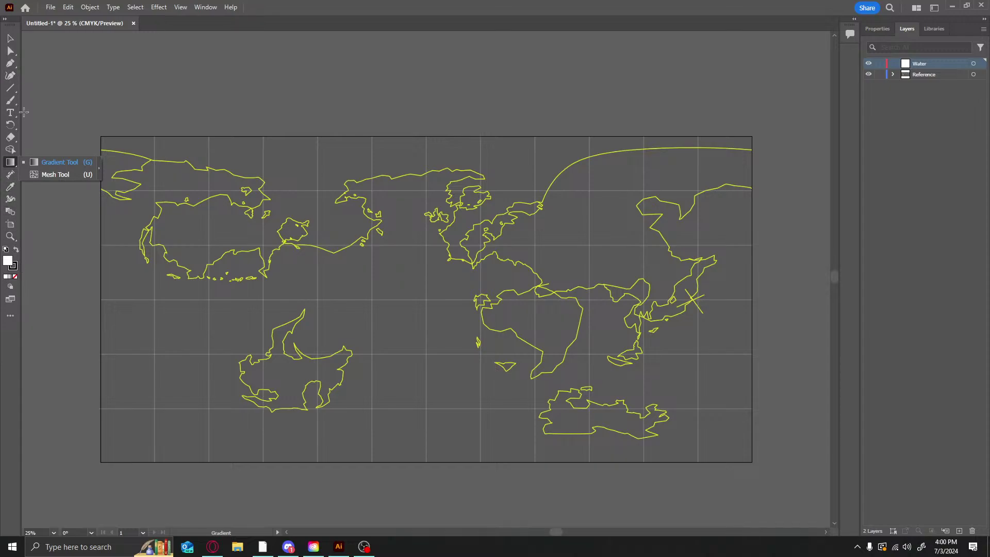
pyautogui.click(7, 153)
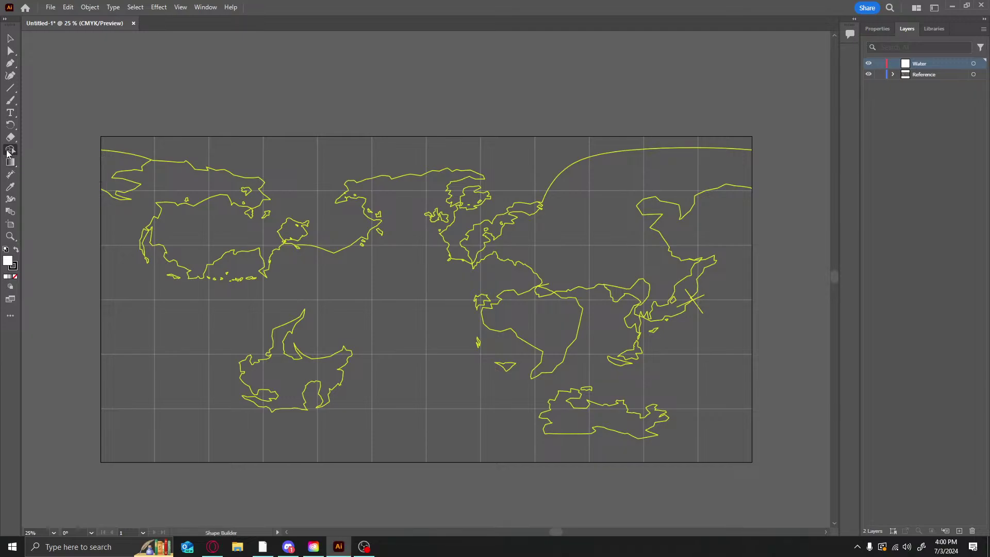
# Draw a 4000 by 2000 pt rectangle covering the entire artboard on the Water layer
pyautogui.click(11, 88)
pyautogui.click(62, 88)
pyautogui.moveTo(101, 136); pyautogui.dragTo(753, 462)
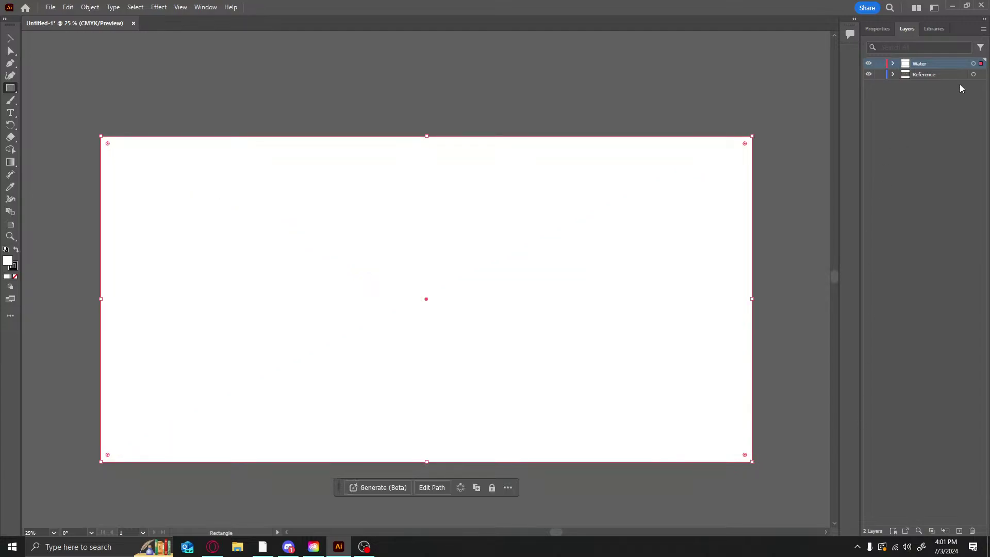
pyautogui.click(890, 26)
pyautogui.click(931, 28)
pyautogui.click(910, 32)
pyautogui.click(879, 30)
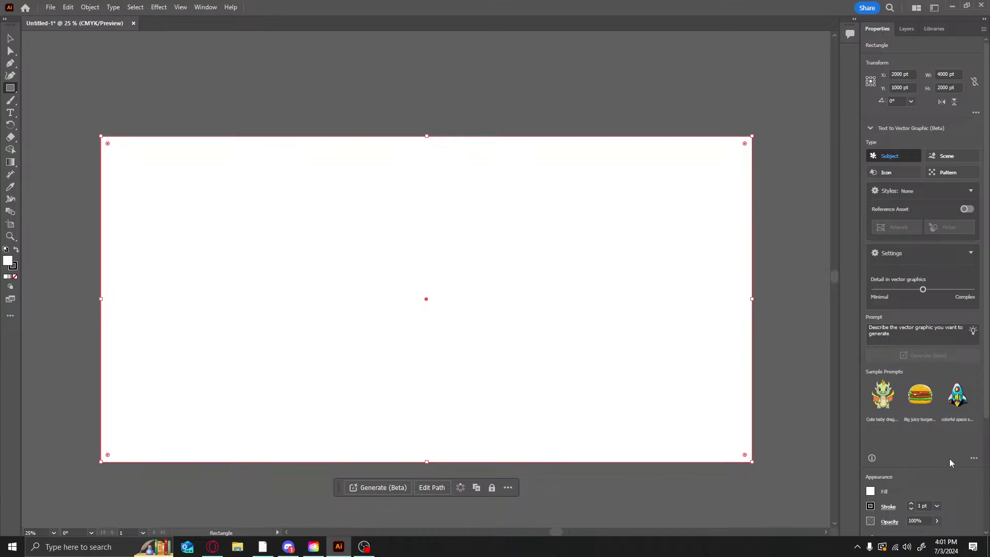
pyautogui.click(933, 29)
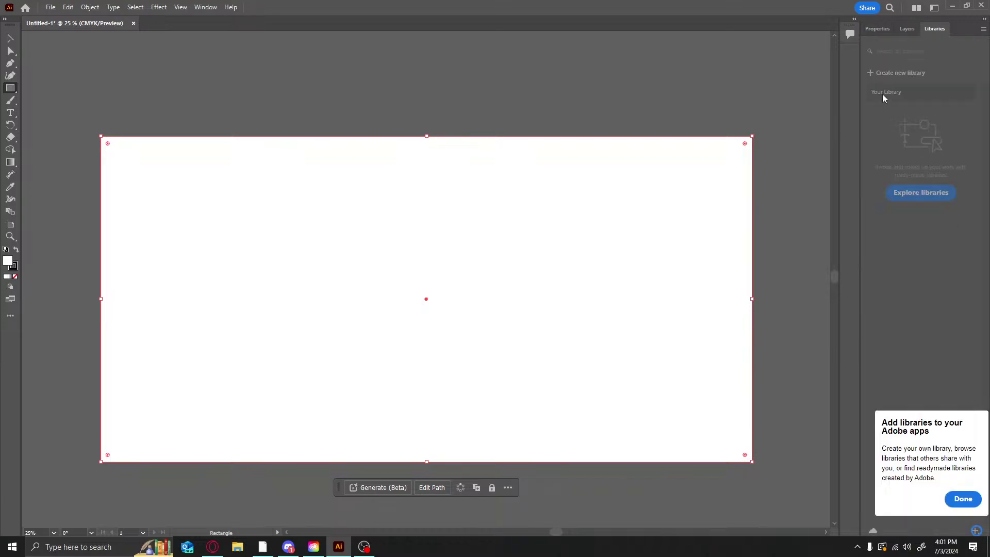
# Fill the water rectangle with the pale blue colour D0ECEC
pyautogui.click(877, 31)
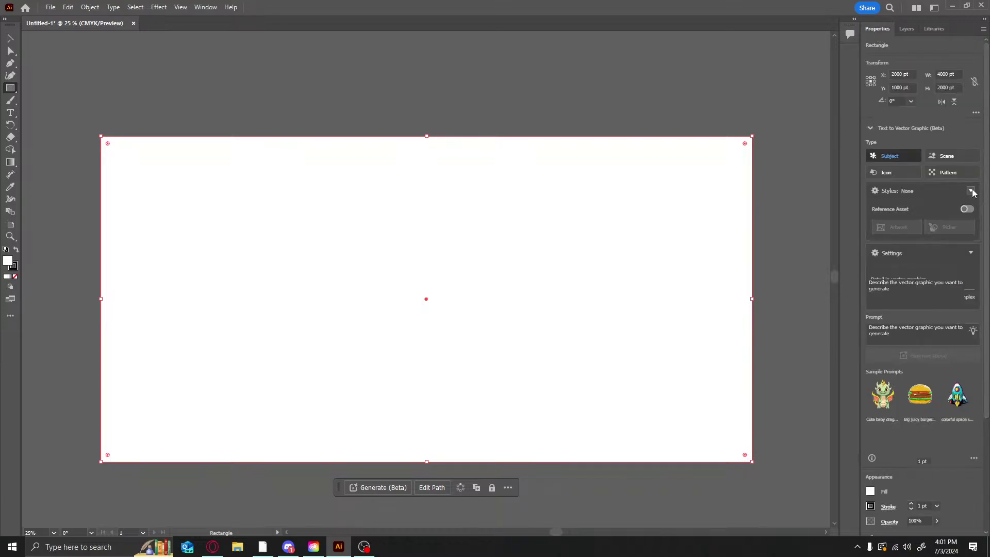
pyautogui.click(971, 208)
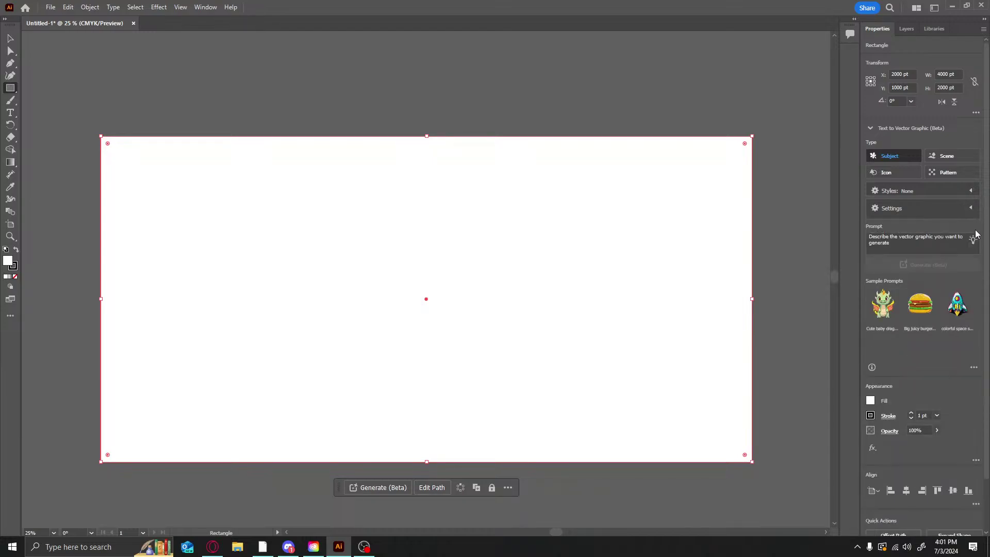
pyautogui.scroll(-2, 976, 253)
pyautogui.click(875, 345)
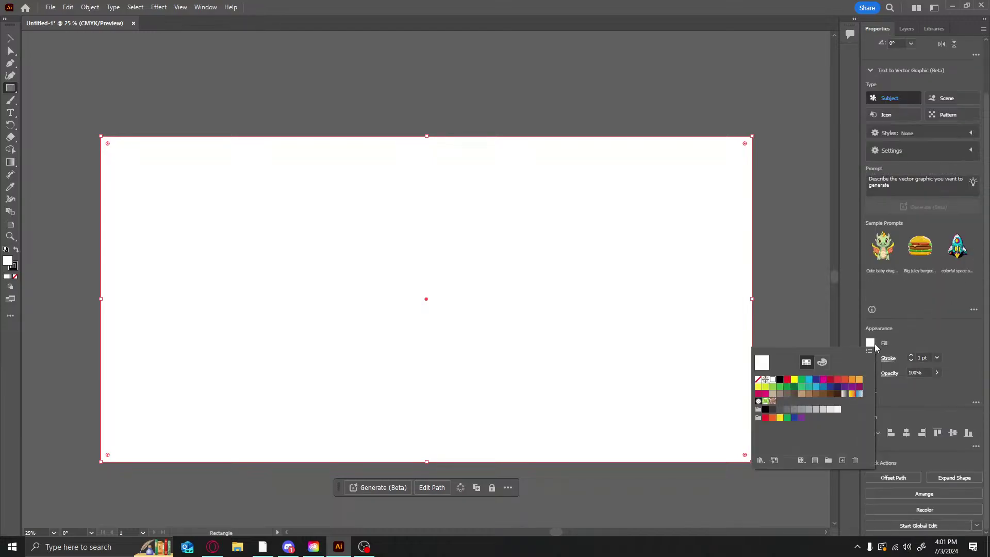
pyautogui.click(824, 363)
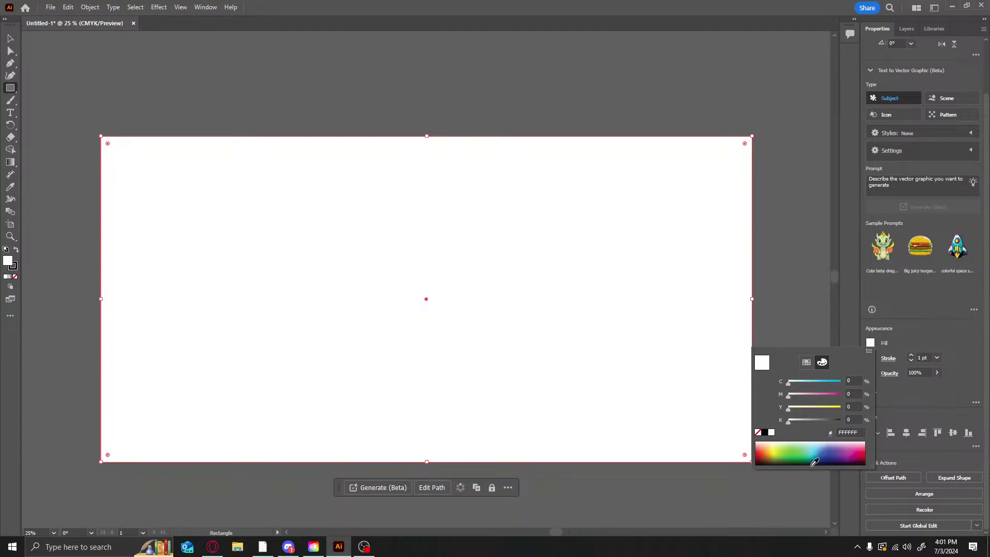
pyautogui.moveTo(820, 444); pyautogui.dragTo(822, 441)
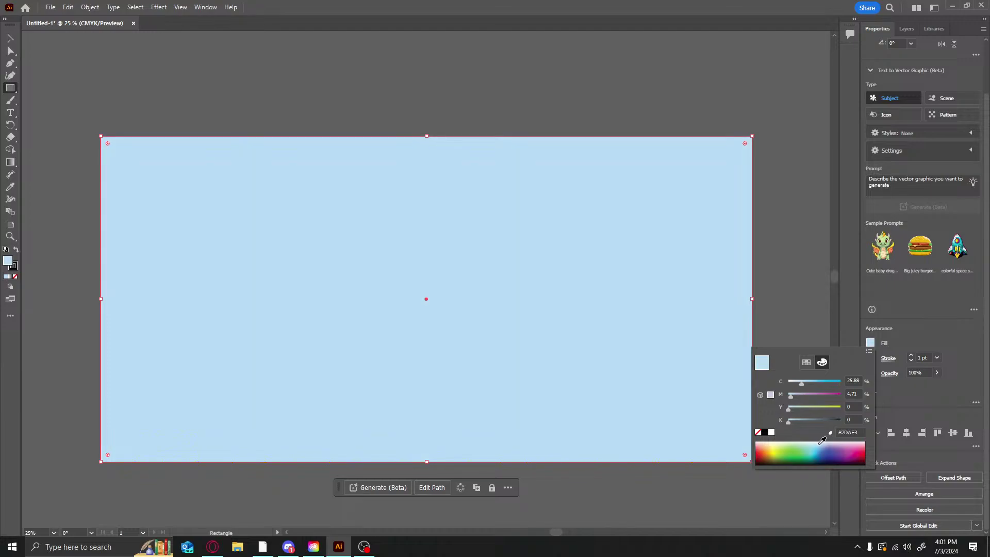
pyautogui.moveTo(822, 442); pyautogui.dragTo(811, 439)
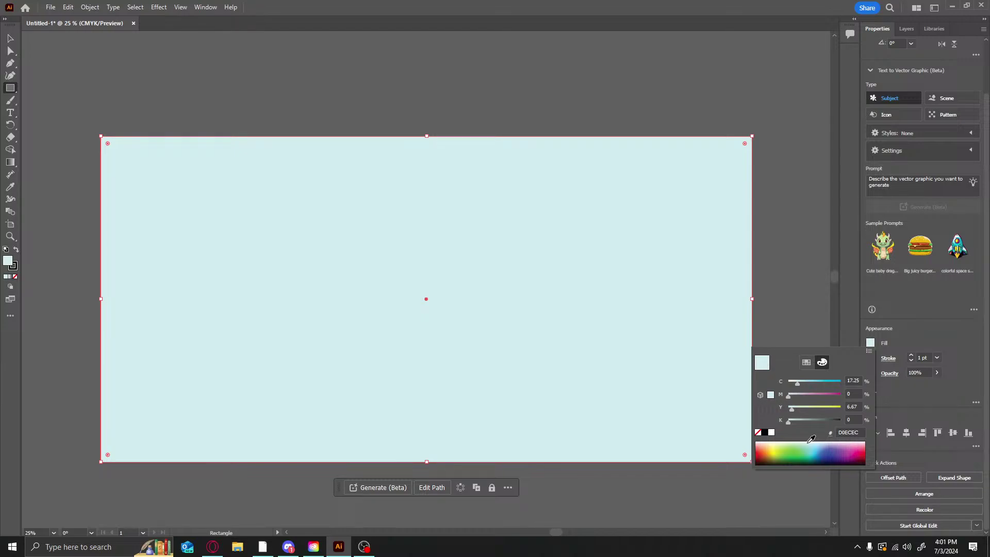
pyautogui.click(898, 298)
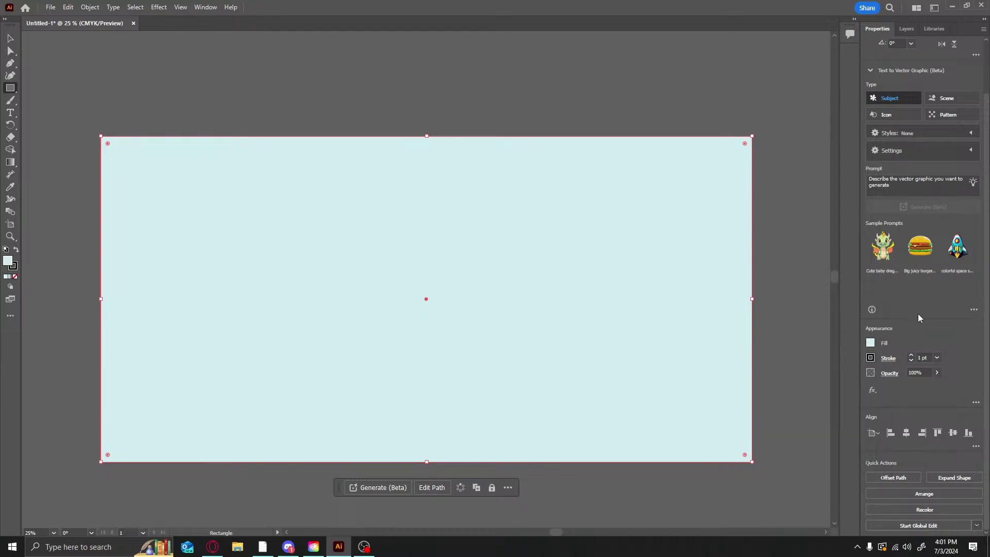
# Hide the Water layer and add a new layer named Land above it
pyautogui.scroll(2, 919, 317)
pyautogui.click(907, 29)
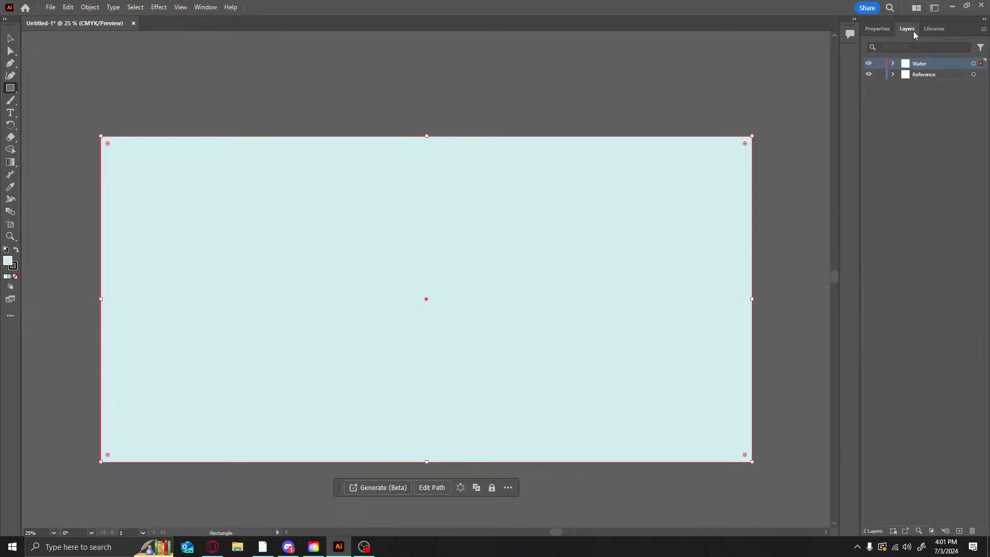
pyautogui.click(869, 65)
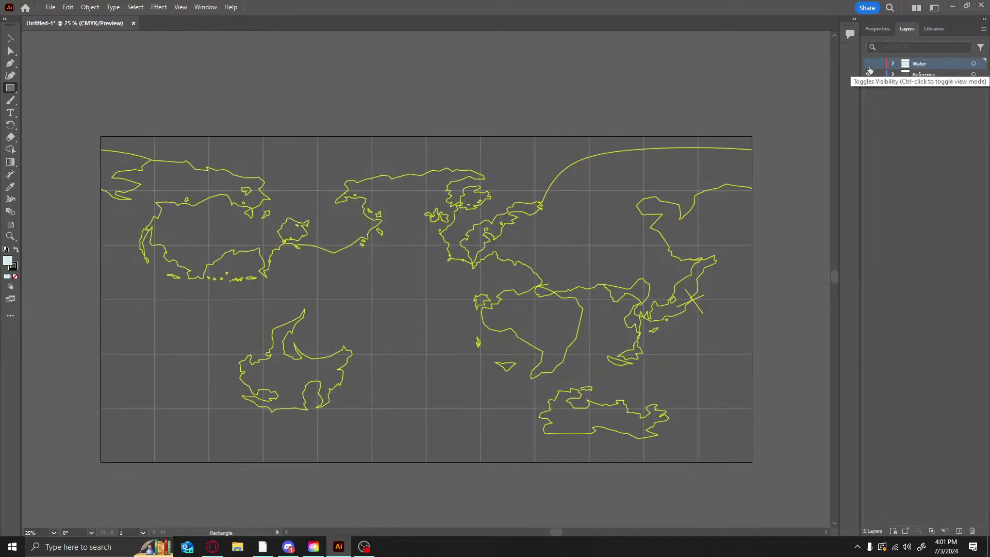
pyautogui.click(960, 531)
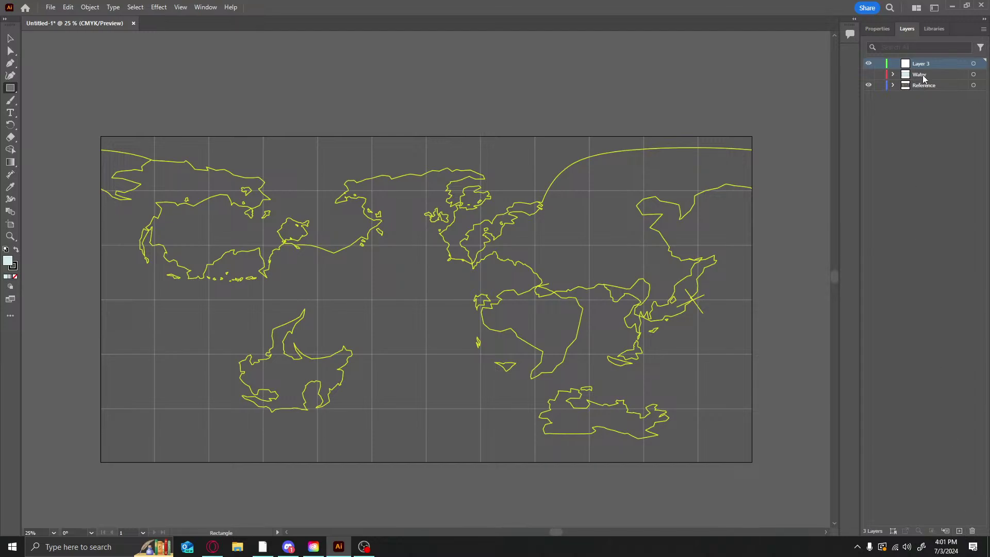
pyautogui.doubleClick(922, 64)
pyautogui.write('Land')
# Sketch a closed, rounded shape about 1140 by 977 pt on the Land layer with the Pencil tool
pyautogui.click(879, 30)
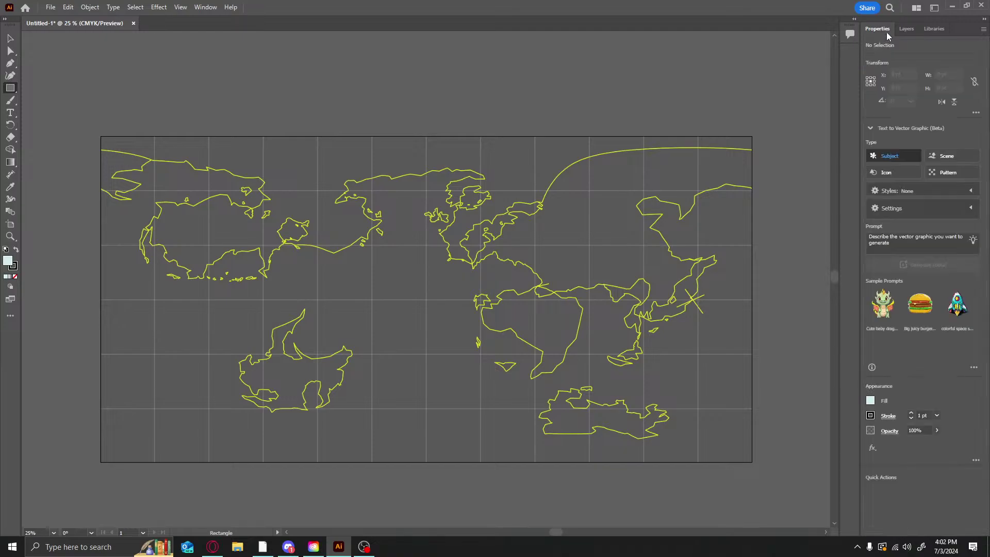
pyautogui.click(11, 100)
pyautogui.click(51, 125)
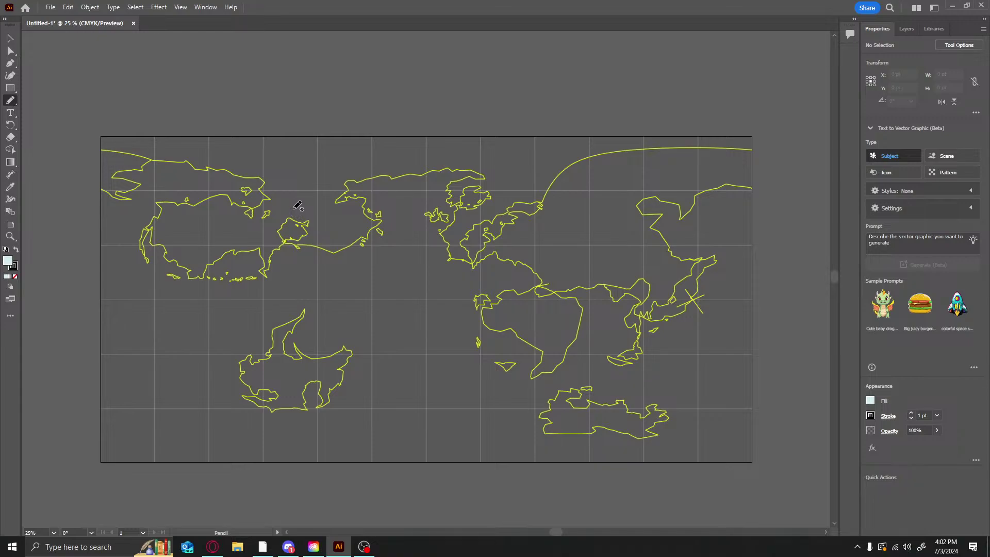
pyautogui.moveTo(293, 208)
pyautogui.mouseDown()
pyautogui.moveTo(280, 215)
pyautogui.moveTo(386, 367)
pyautogui.moveTo(294, 211)
pyautogui.mouseUp()
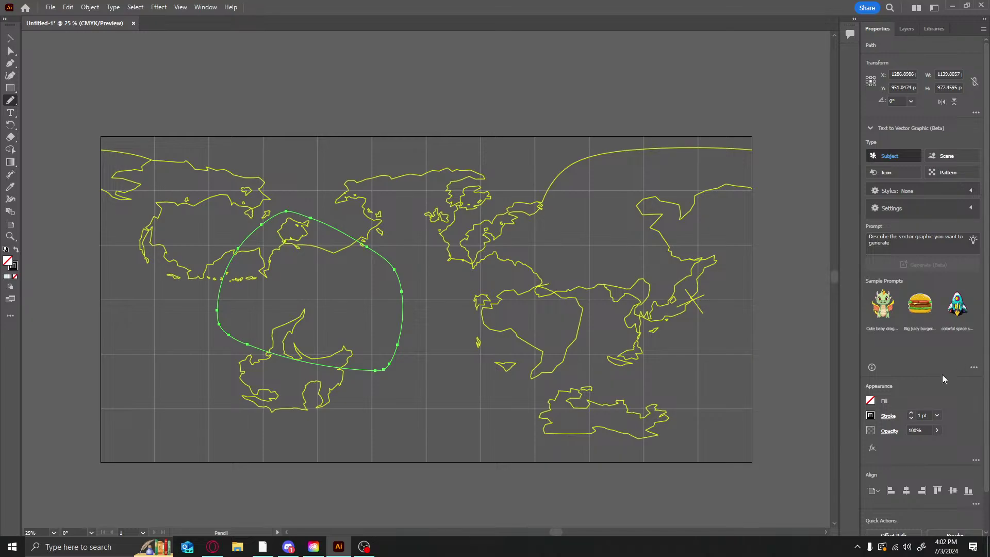
# Fill the freehand land shape with a light yellow-green colour
pyautogui.click(871, 400)
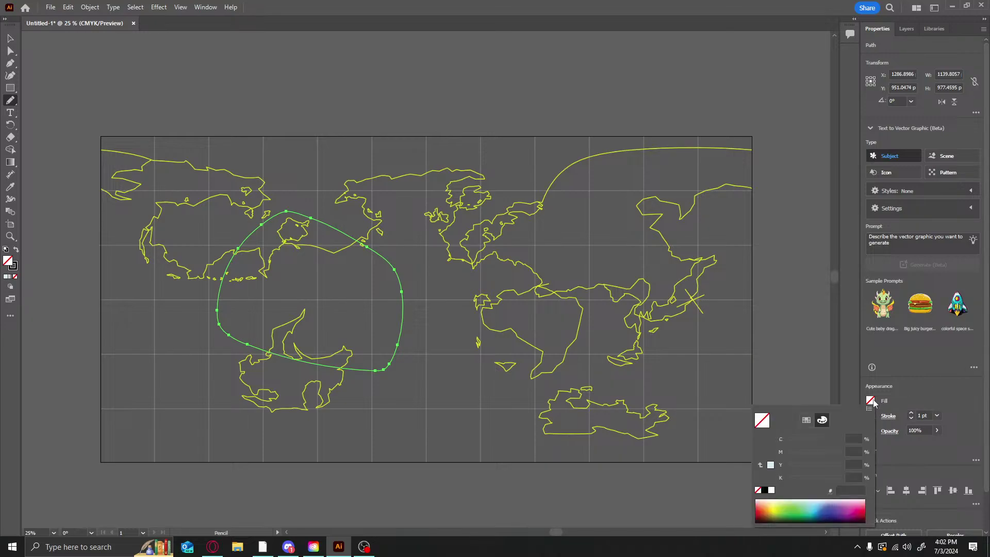
pyautogui.click(799, 508)
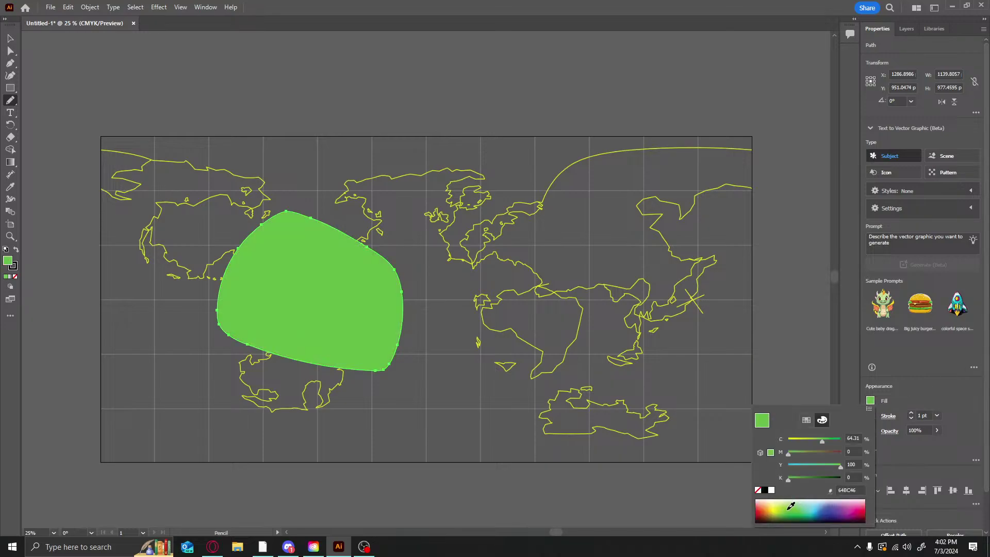
pyautogui.click(790, 503)
pyautogui.click(910, 54)
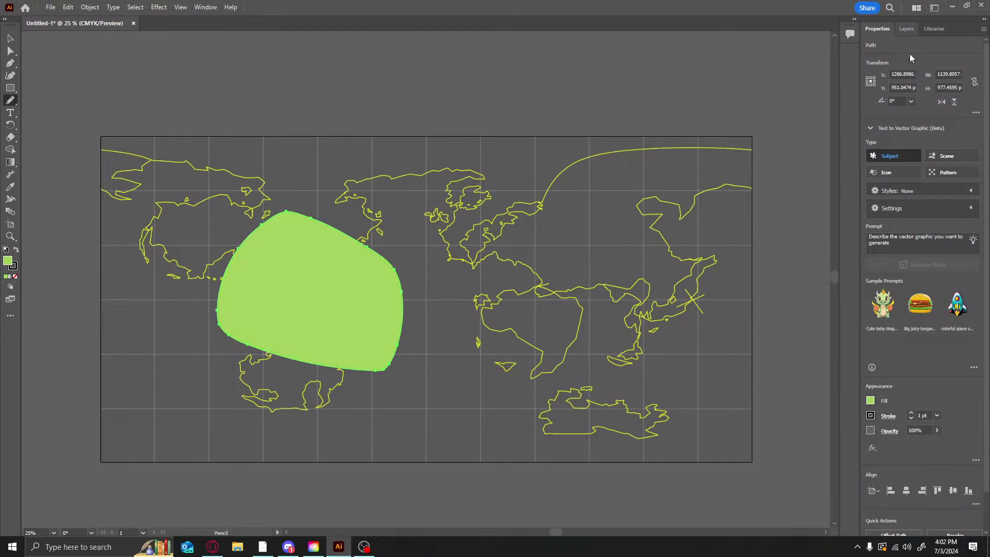
# Show the Water layer again behind the green land shape
pyautogui.click(899, 30)
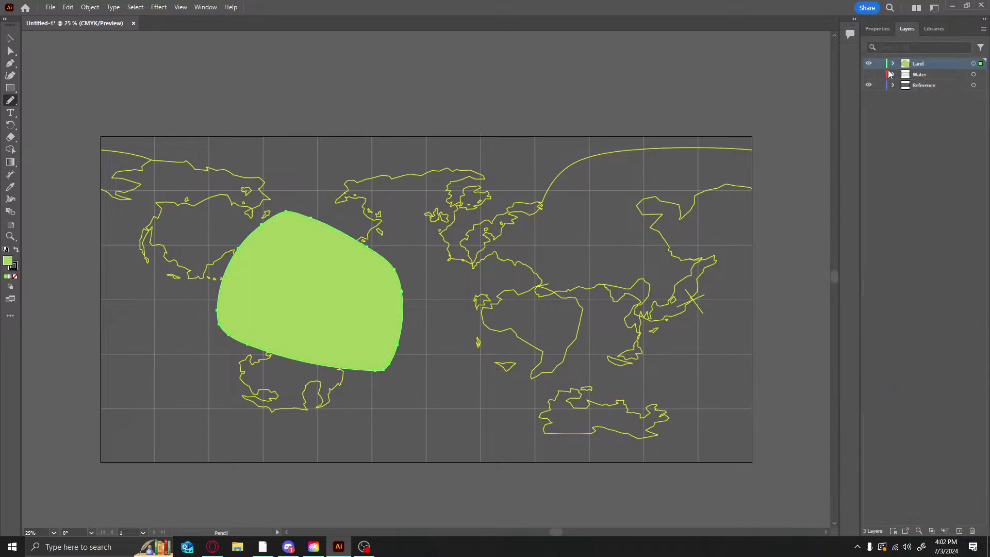
pyautogui.click(869, 74)
pyautogui.click(882, 29)
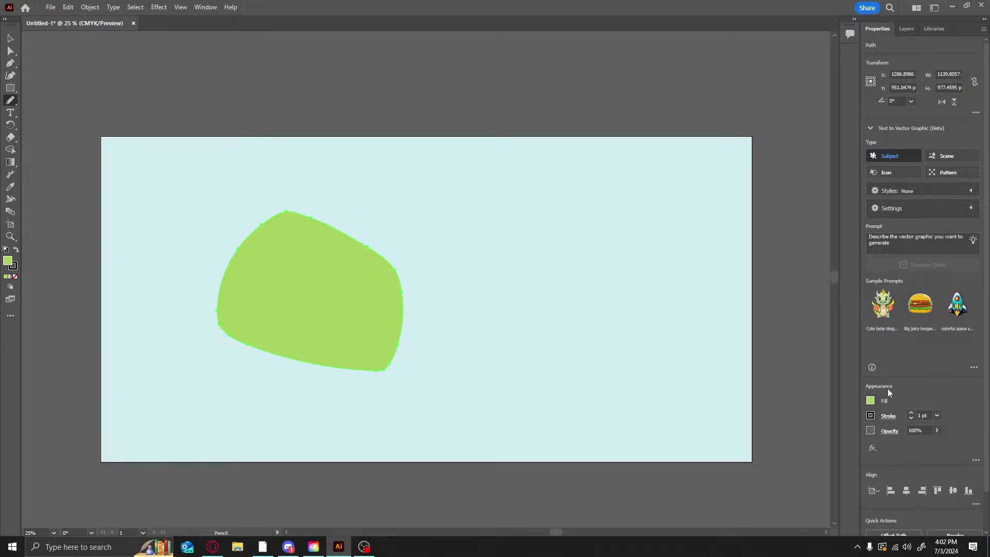
# Change the freehand land shape's fill to a paler, more muted yellow-green
pyautogui.click(871, 401)
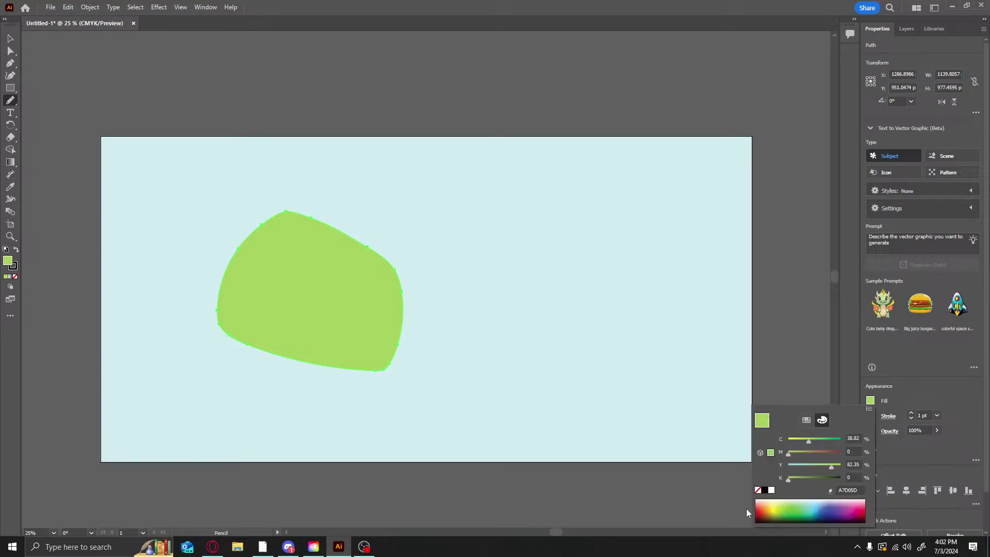
pyautogui.click(783, 508)
pyautogui.moveTo(786, 505); pyautogui.dragTo(790, 501)
pyautogui.click(907, 370)
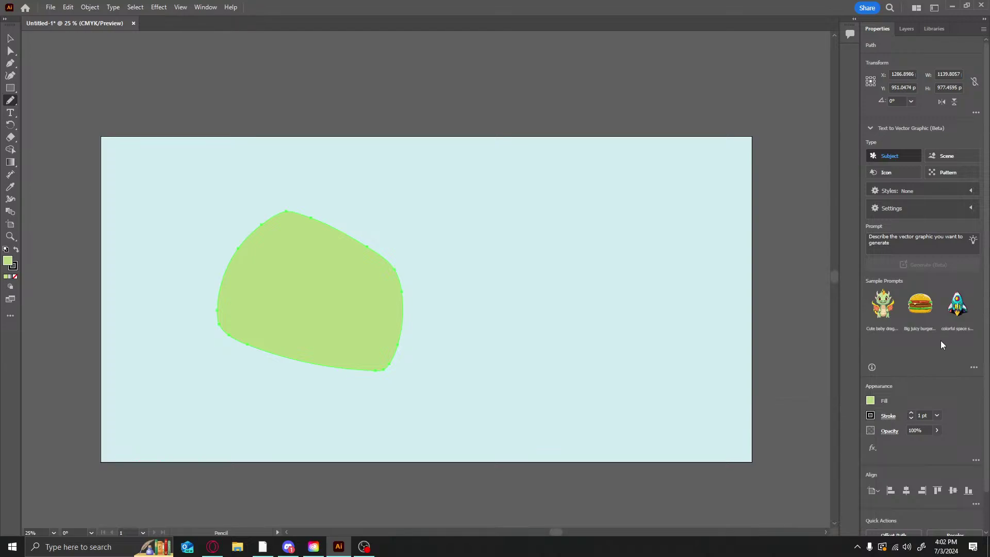
# Delete the freehand shape from the Land layer
pyautogui.click(899, 27)
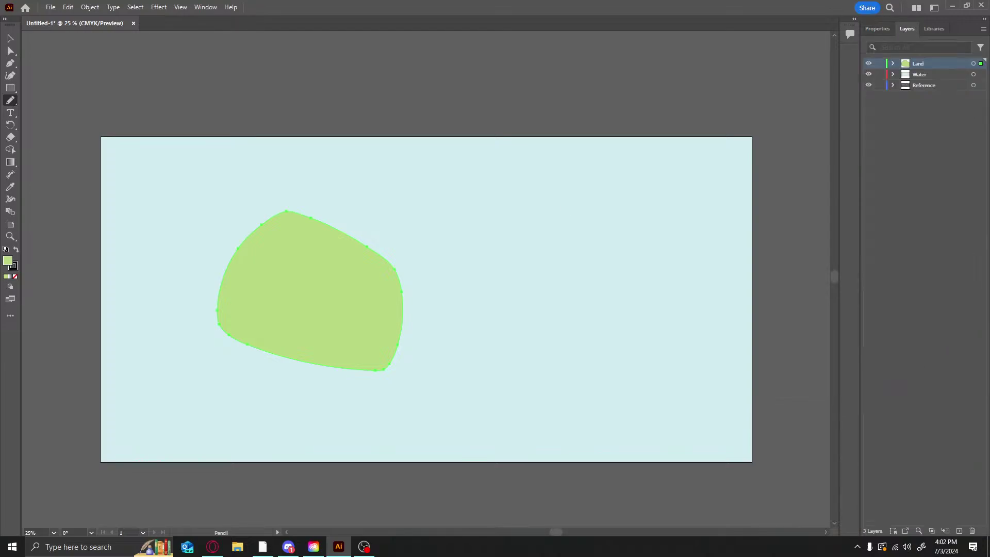
pyautogui.click(13, 42)
pyautogui.press('Delete')
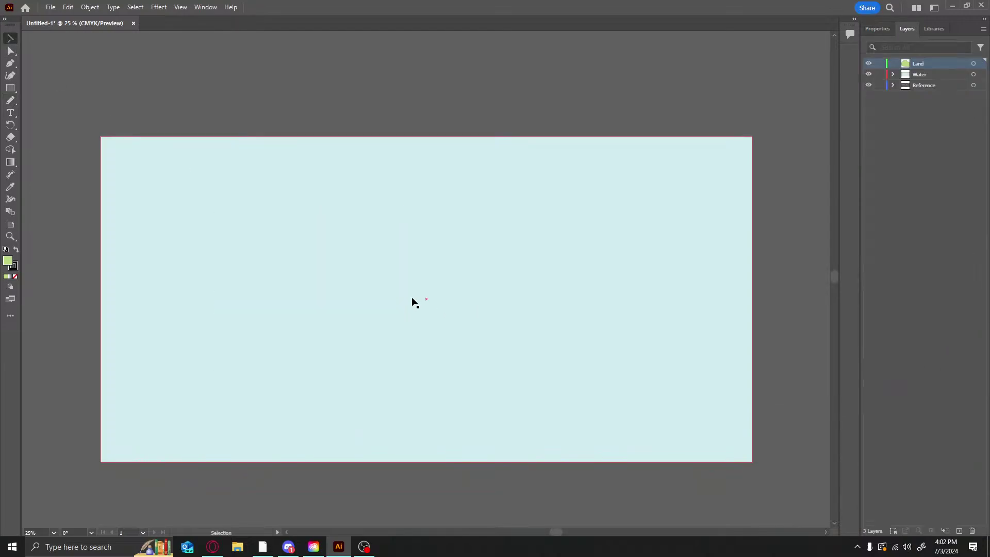
pyautogui.click(876, 29)
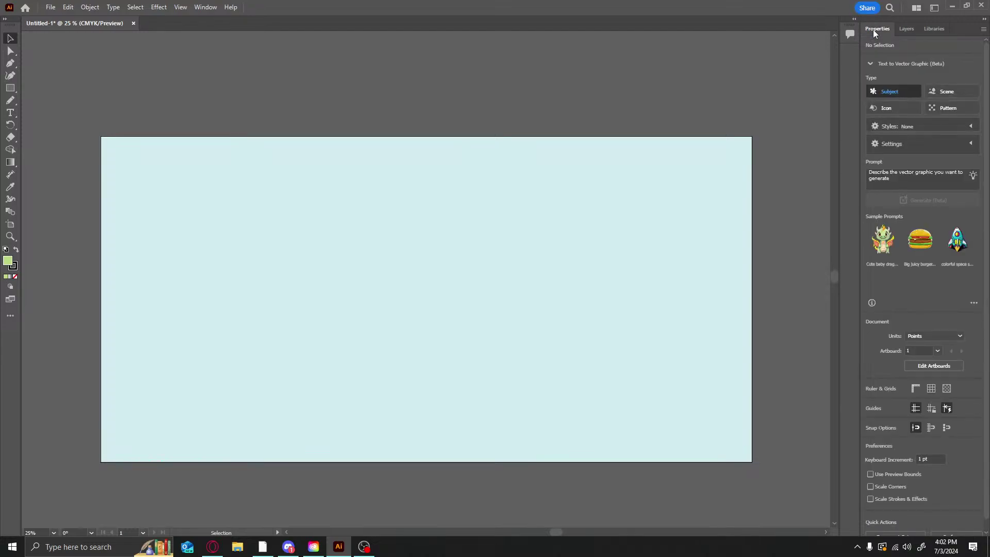
pyautogui.click(908, 29)
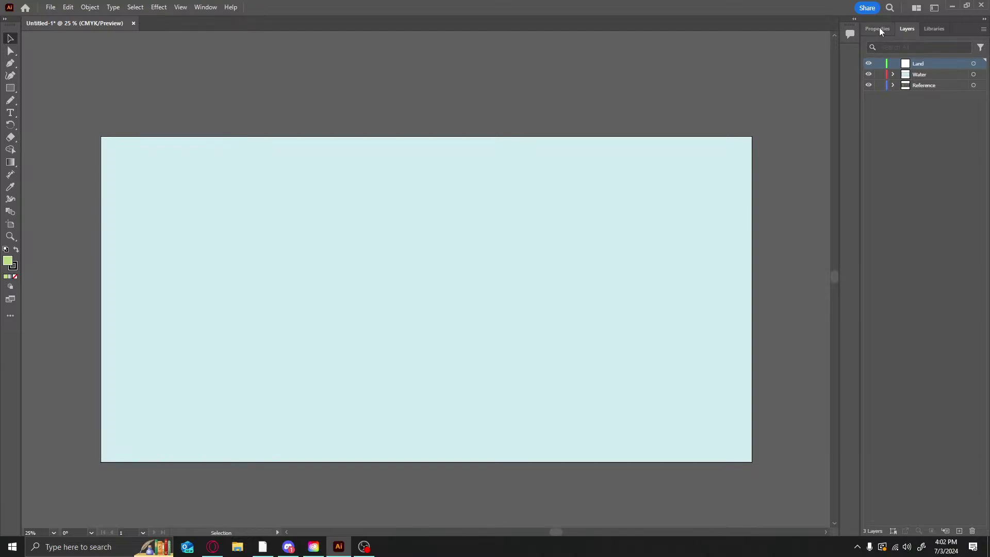
pyautogui.click(878, 29)
pyautogui.scroll(-1, 926, 446)
pyautogui.scroll(1, 923, 439)
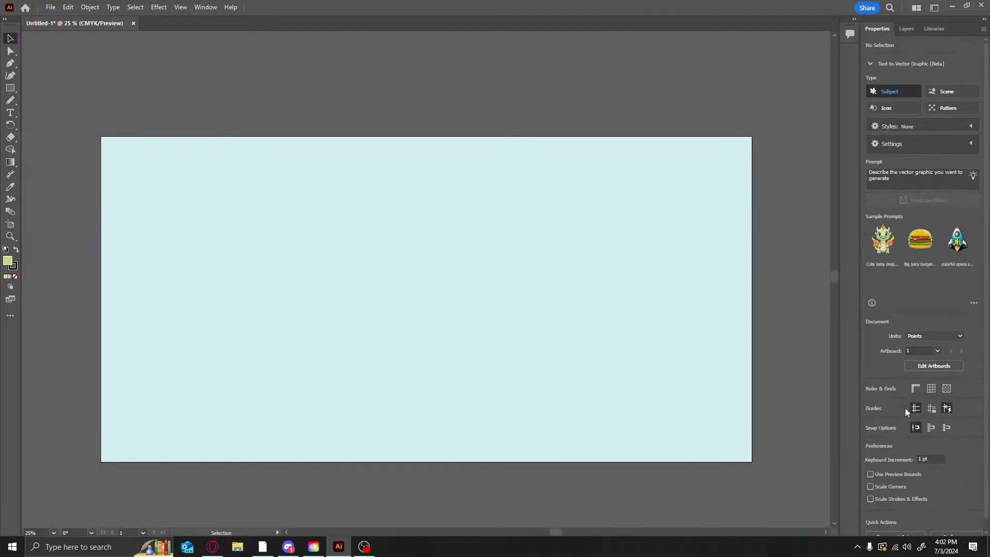
pyautogui.click(907, 30)
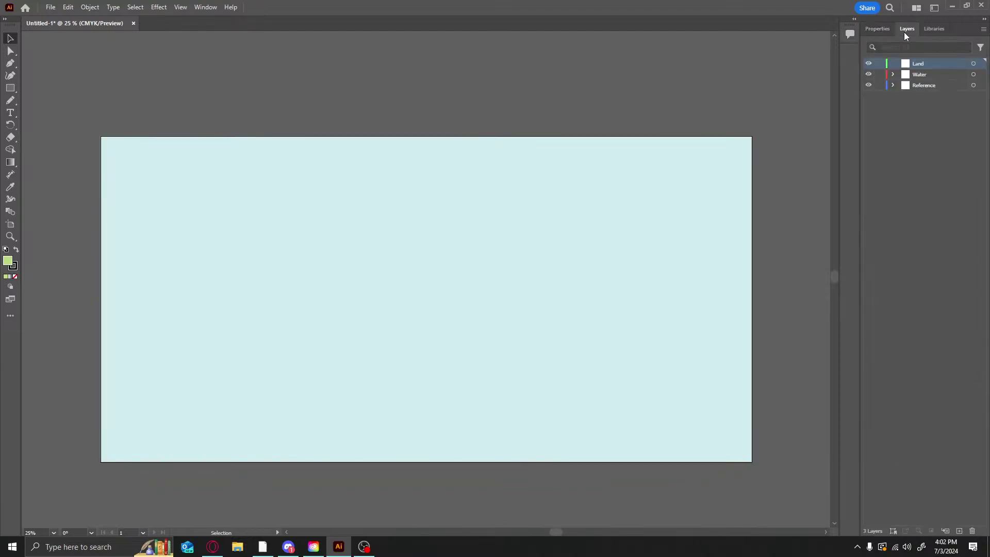
# Hide the Water layer to expose the yellow reference outline beneath it
pyautogui.click(869, 74)
pyautogui.hscroll(-2, 119, 287)
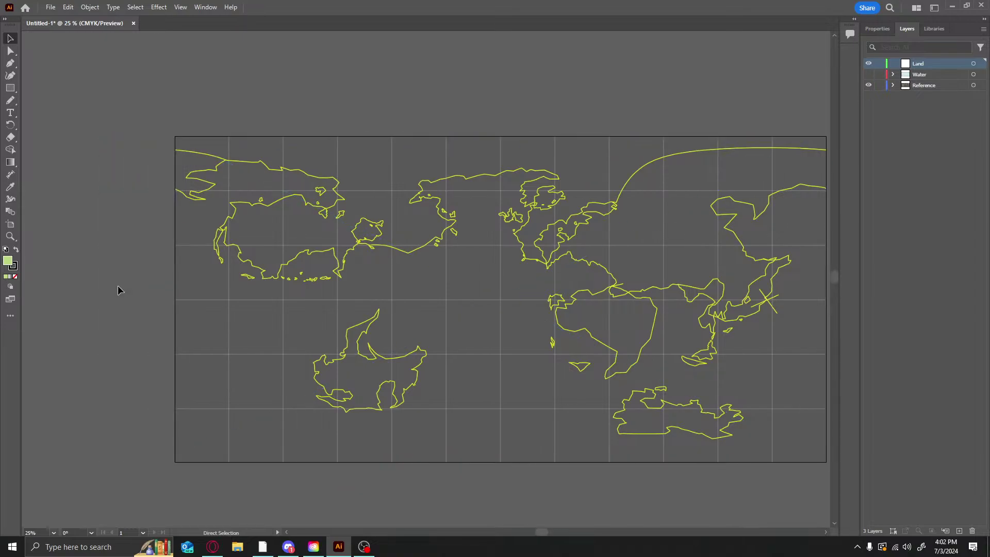
pyautogui.keyDown('alt'); pyautogui.scroll(3, 117, 285); pyautogui.keyUp('alt')
pyautogui.scroll(3, 225, 276)
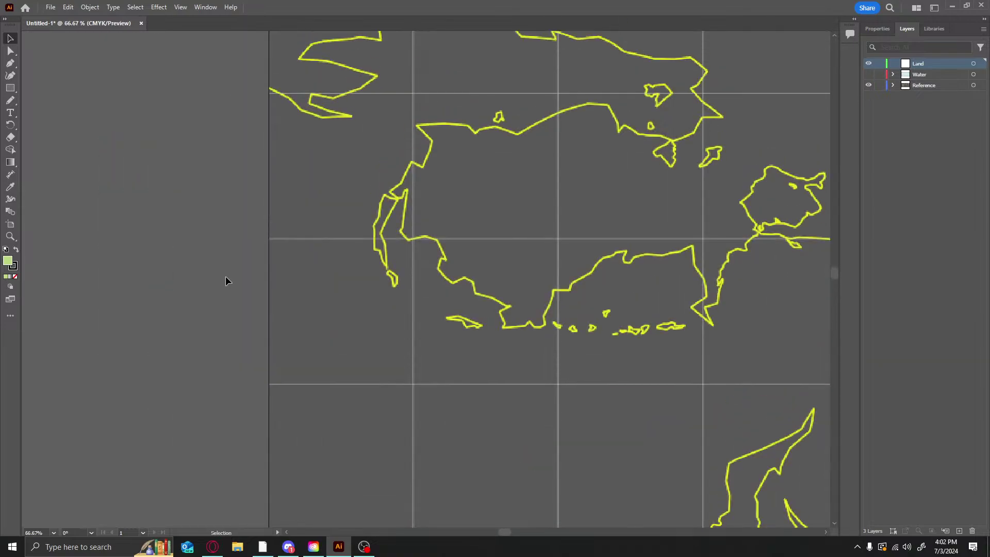
pyautogui.scroll(4, 226, 277)
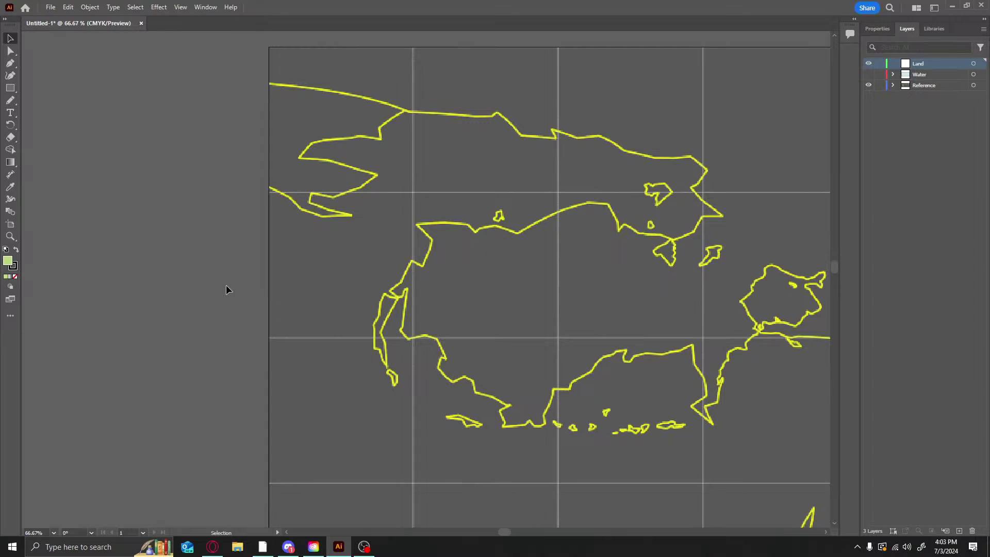
# With the Pencil tool active, examine the reference coastlines of the northwestern landmasses up close
pyautogui.click(474, 265)
pyautogui.click(11, 101)
pyautogui.scroll(-2, 501, 309)
pyautogui.keyDown('alt'); pyautogui.scroll(2, 498, 243); pyautogui.keyUp('alt')
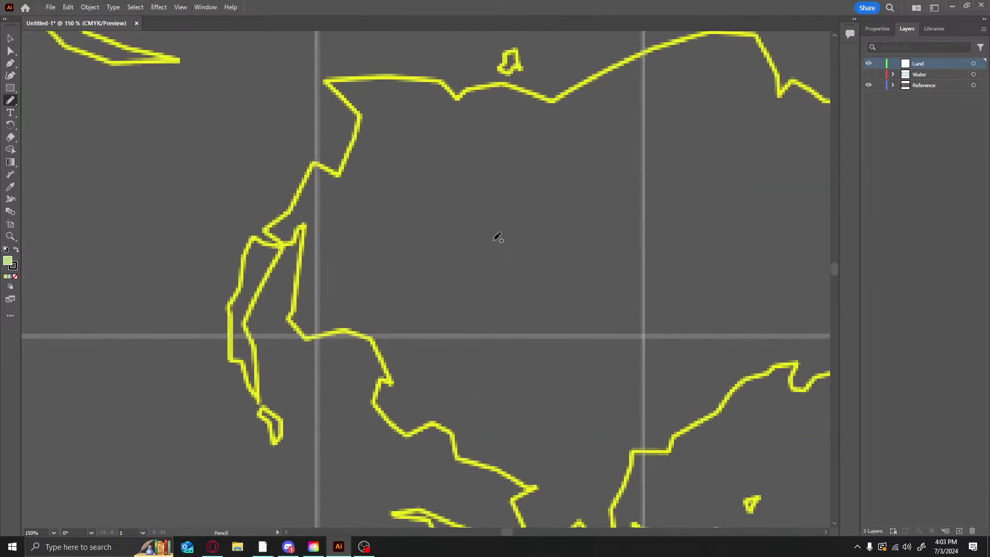
pyautogui.scroll(1, 509, 242)
pyautogui.keyDown('ctrl'); pyautogui.hscroll(5, 513, 224); pyautogui.keyUp('ctrl')
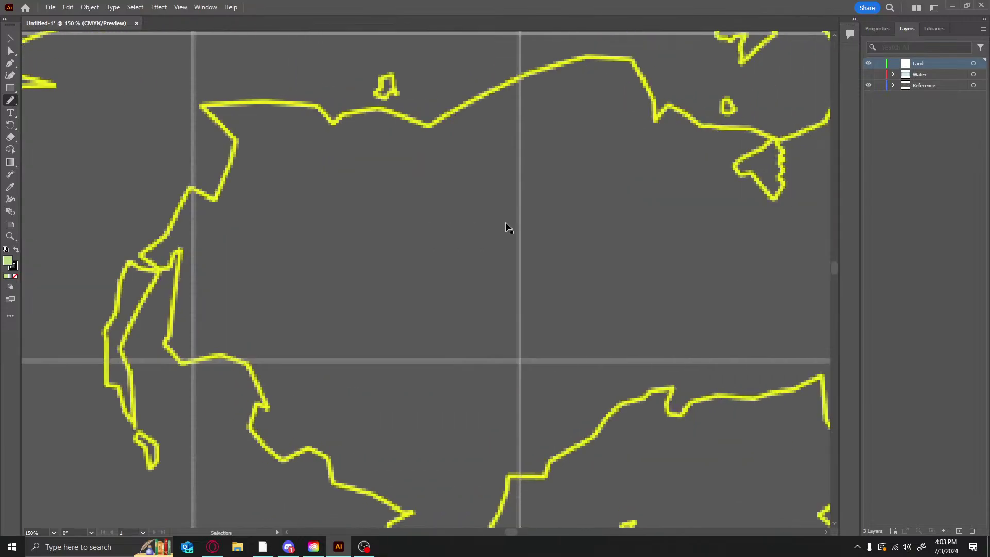
pyautogui.keyDown('ctrl'); pyautogui.hscroll(7, 508, 229); pyautogui.keyUp('ctrl')
pyautogui.keyDown('ctrl'); pyautogui.hscroll(2, 495, 238); pyautogui.keyUp('ctrl')
pyautogui.scroll(1, 496, 232)
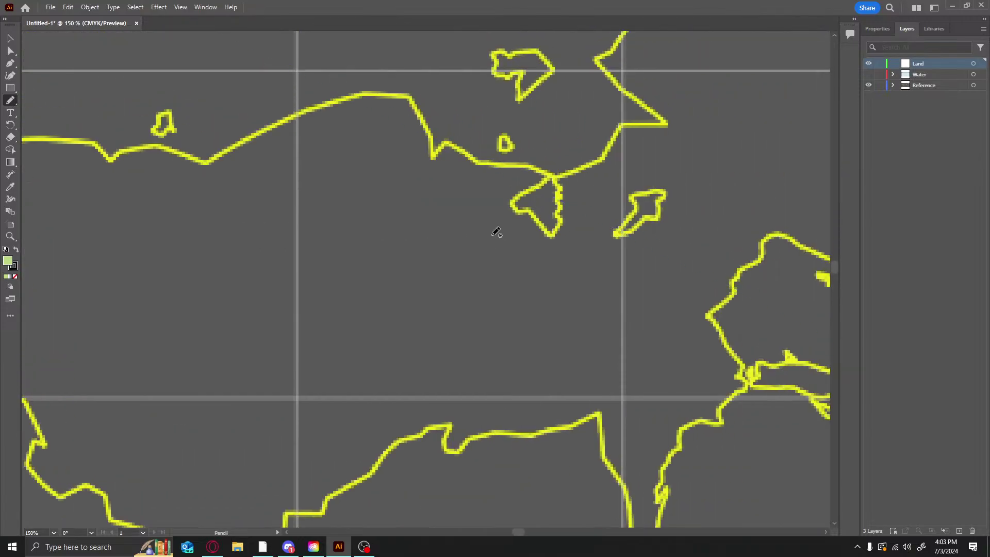
pyautogui.scroll(8, 494, 229)
pyautogui.keyDown('ctrl'); pyautogui.hscroll(-2, 511, 247); pyautogui.keyUp('ctrl')
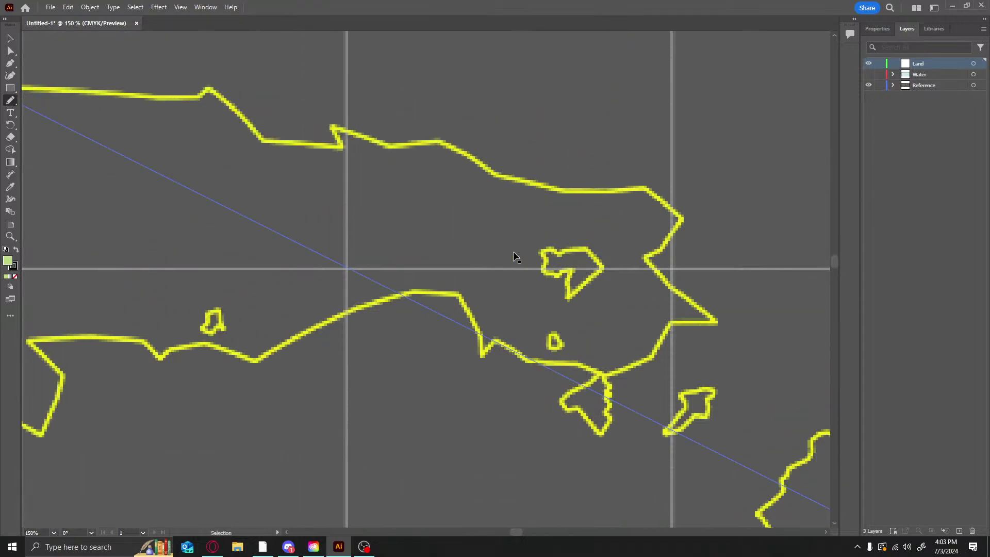
pyautogui.keyDown('ctrl'); pyautogui.hscroll(-2, 513, 252); pyautogui.keyUp('ctrl')
pyautogui.scroll(2, 515, 251)
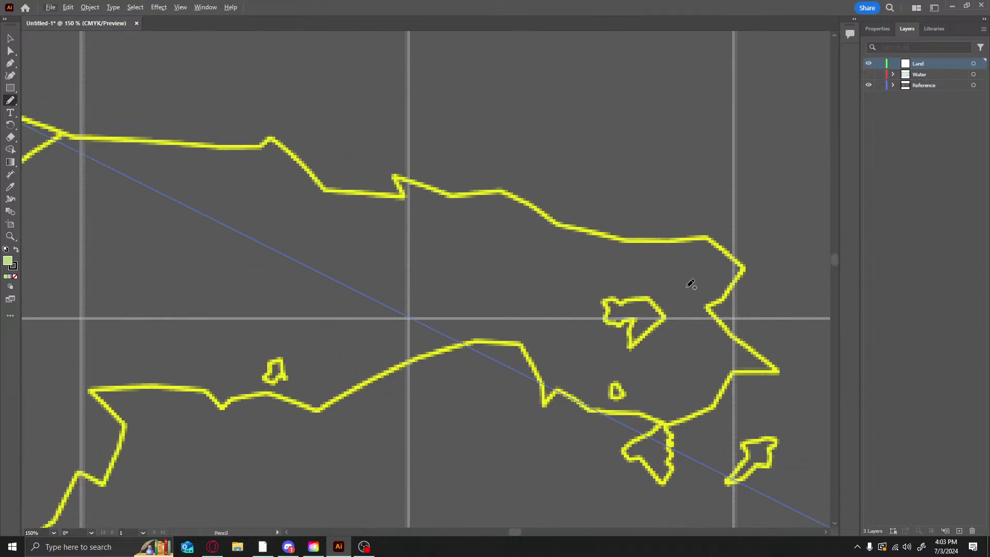
pyautogui.keyDown('alt'); pyautogui.scroll(1, 671, 291); pyautogui.keyUp('alt')
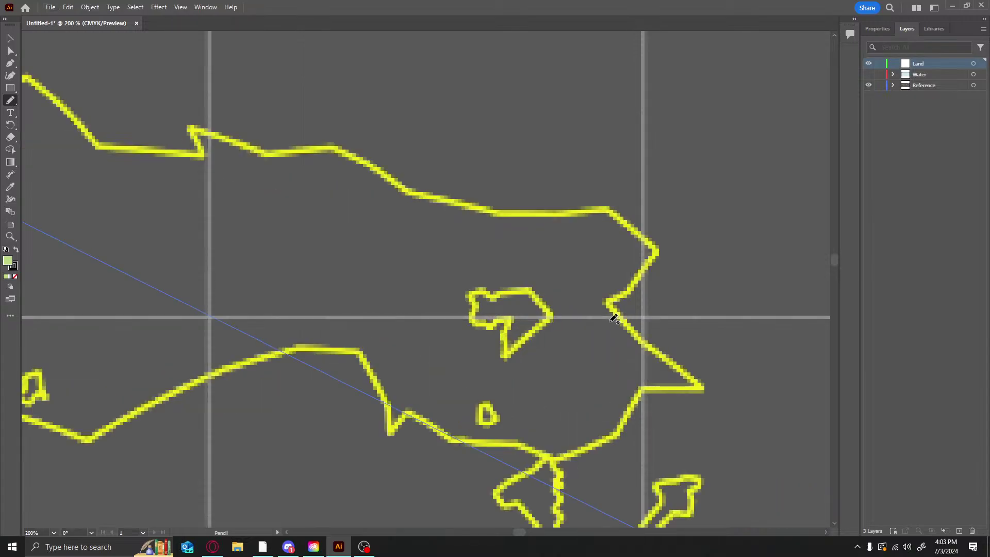
pyautogui.scroll(1, 613, 318)
pyautogui.keyDown('alt'); pyautogui.scroll(1, 615, 326); pyautogui.keyUp('alt')
pyautogui.scroll(-2, 614, 330)
pyautogui.keyDown('ctrl'); pyautogui.hscroll(1, 613, 332); pyautogui.keyUp('ctrl')
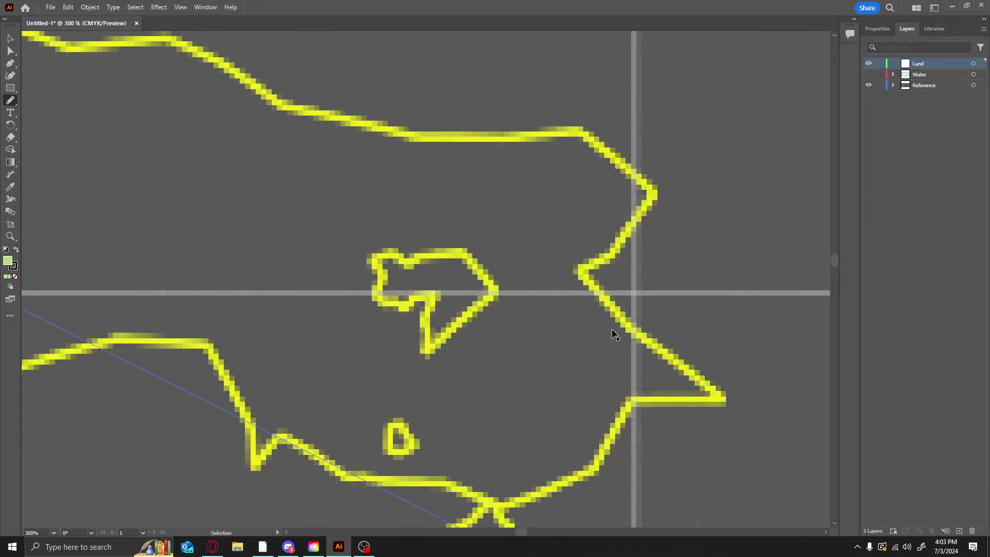
pyautogui.keyDown('alt'); pyautogui.scroll(-2, 616, 332); pyautogui.keyUp('alt')
pyautogui.scroll(-1, 614, 327)
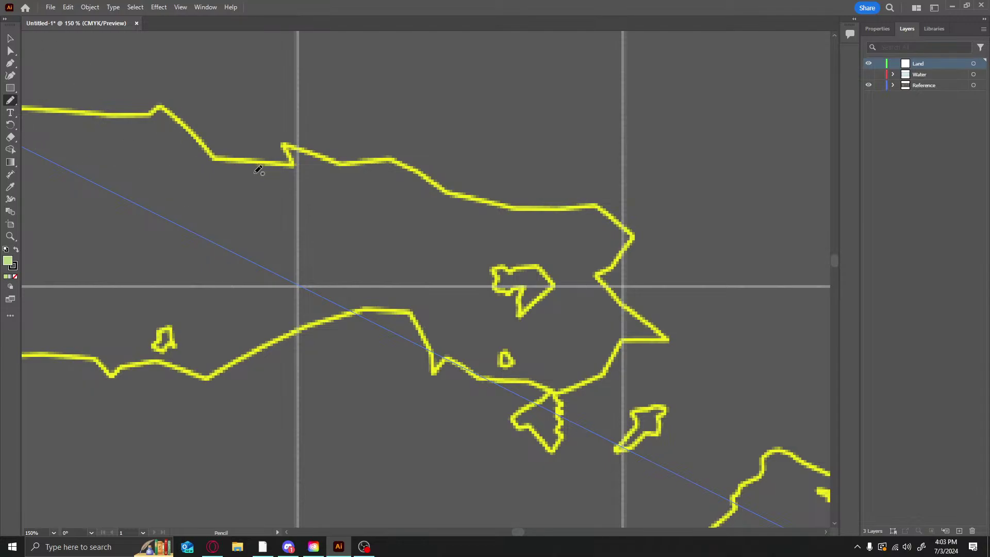
pyautogui.hotkey('ctrl', '0')
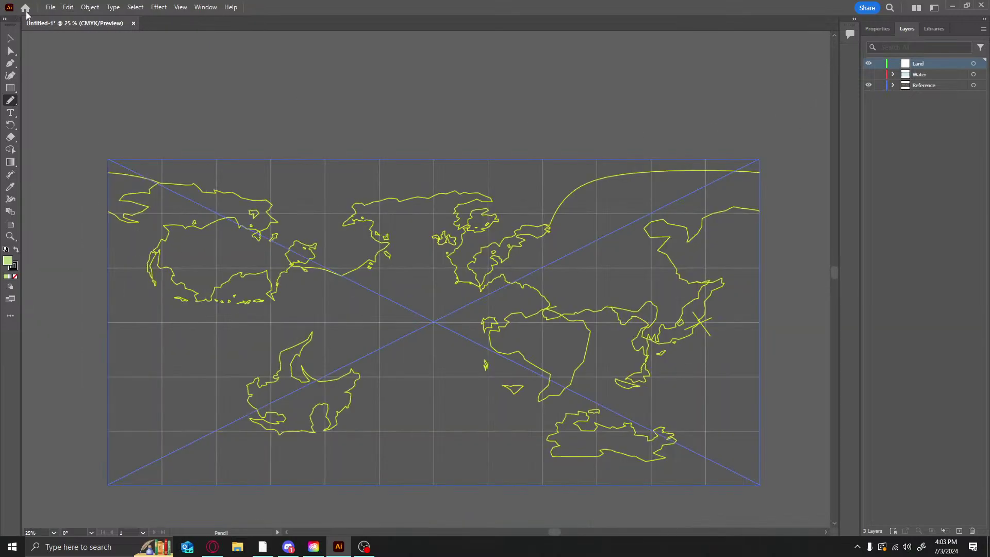
# Place the image Laurenthia Master-01.png from the Laurenthia folder into the map document
pyautogui.click(50, 8)
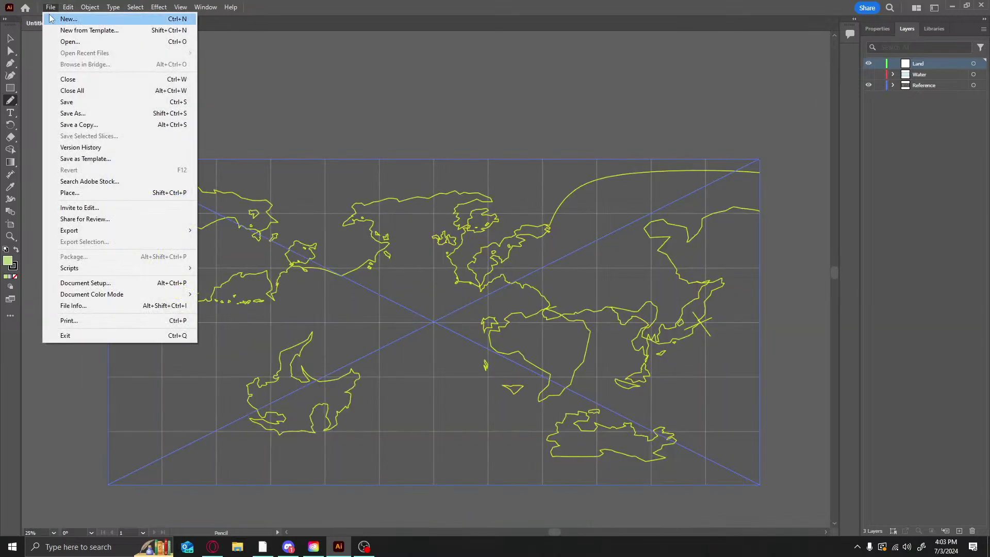
pyautogui.click(237, 546)
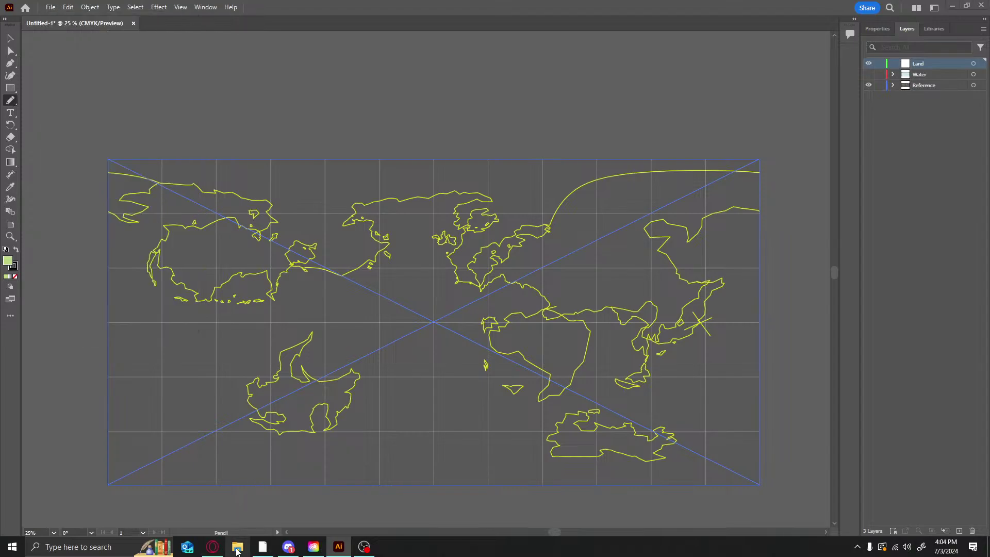
pyautogui.click(329, 277)
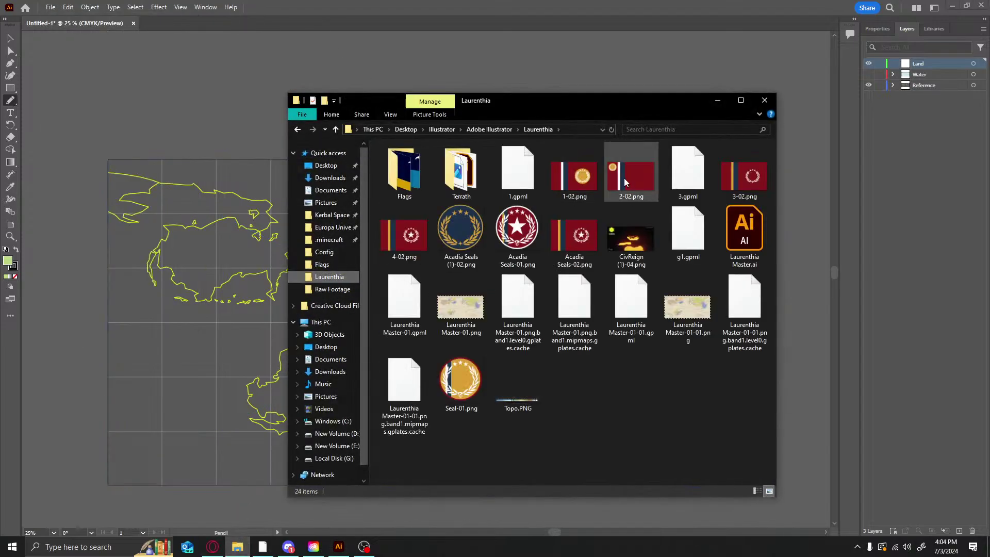
pyautogui.moveTo(461, 308); pyautogui.dragTo(103, 213)
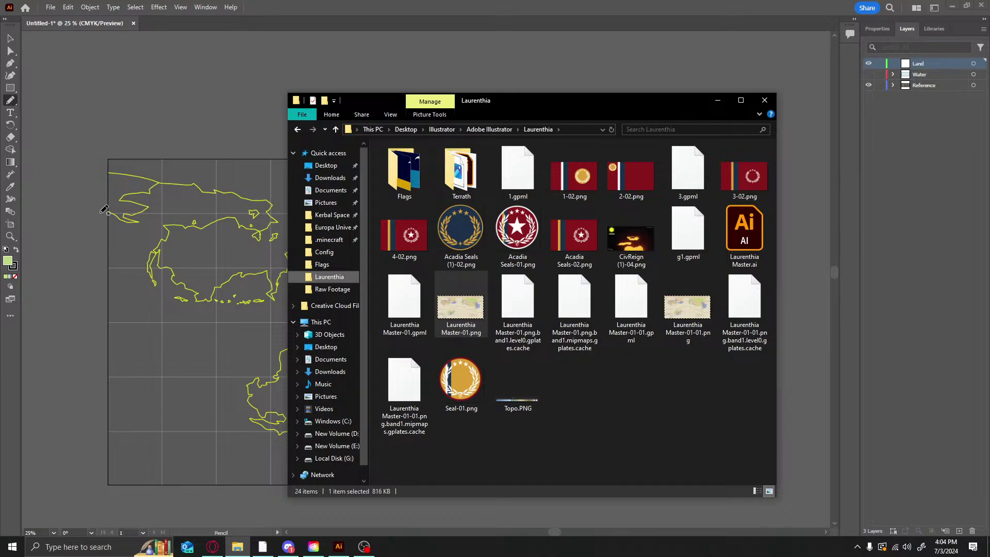
pyautogui.click(717, 100)
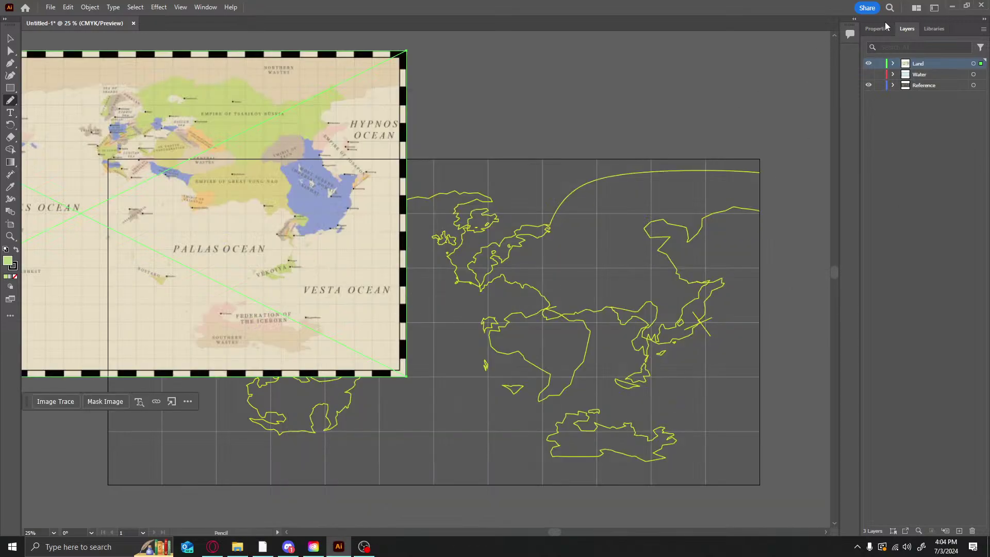
pyautogui.click(884, 24)
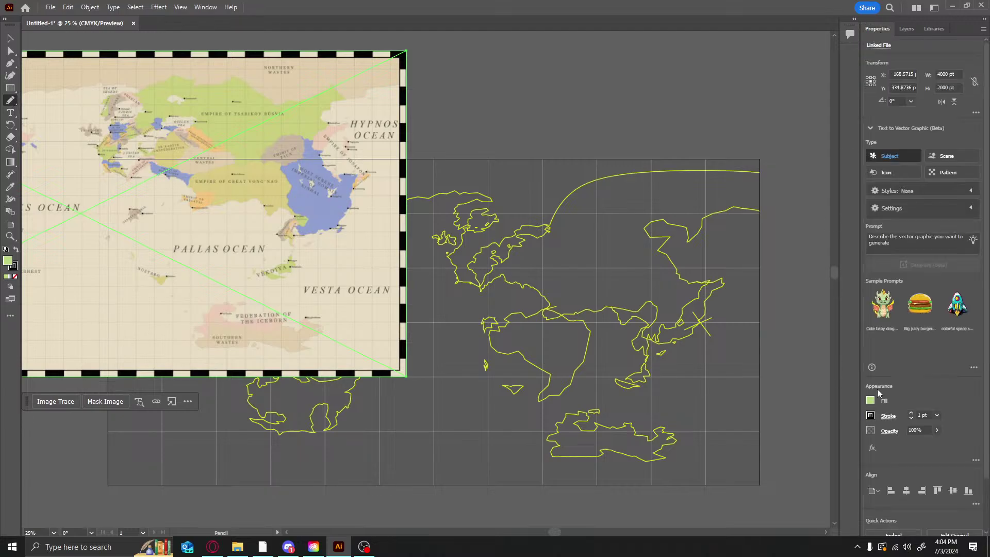
pyautogui.scroll(-2, 877, 389)
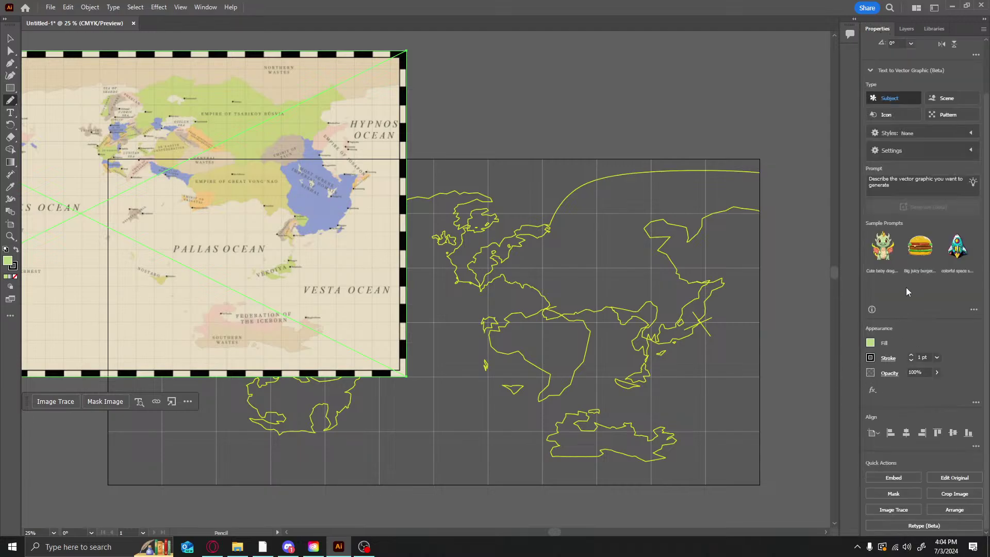
pyautogui.click(934, 31)
# Add a new layer named Guide and move it between the Water and Reference layers
pyautogui.click(911, 29)
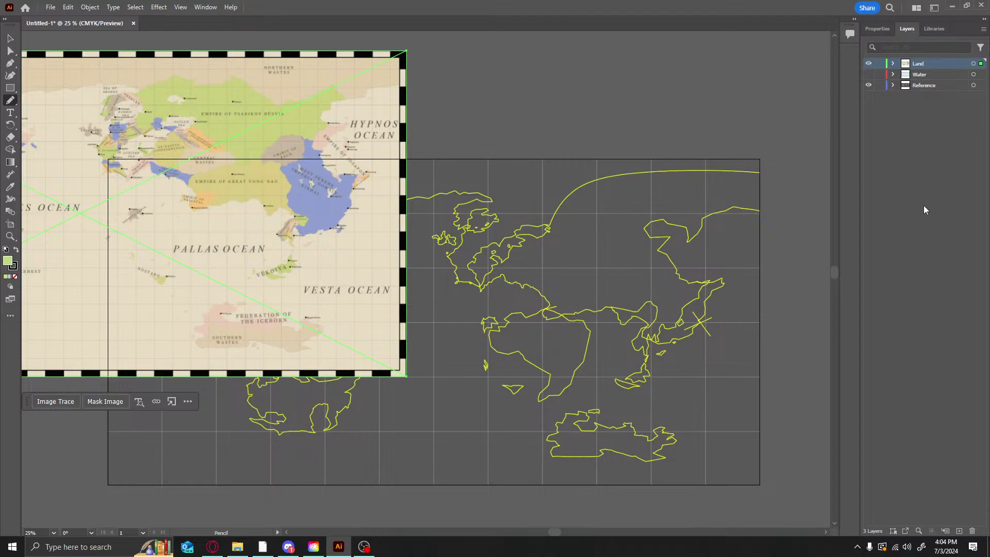
pyautogui.click(960, 530)
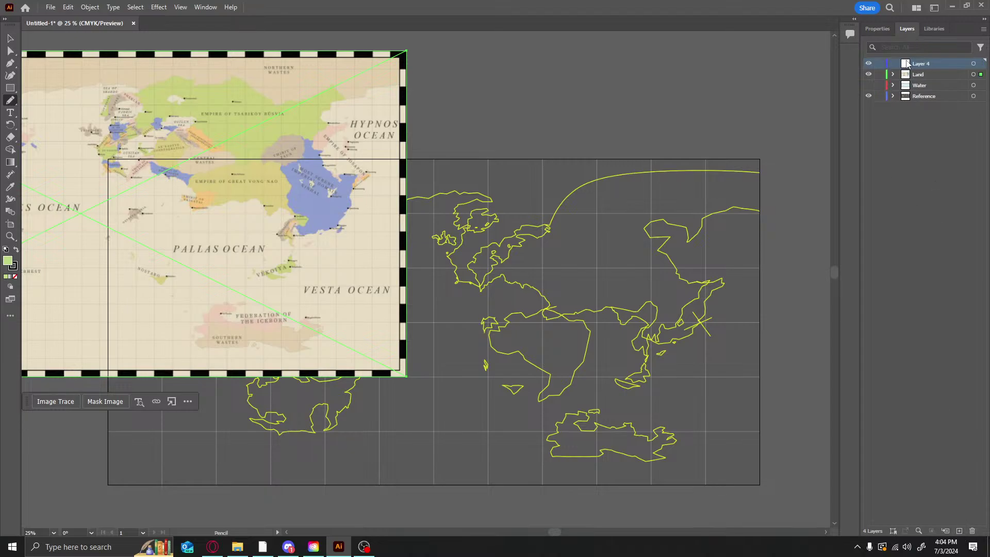
pyautogui.doubleClick(917, 64)
pyautogui.write('Guide')
pyautogui.press('Return')
pyautogui.moveTo(916, 65); pyautogui.dragTo(917, 92)
# Move the linked map image from the Land layer into the Guide layer
pyautogui.click(920, 62)
pyautogui.click(892, 63)
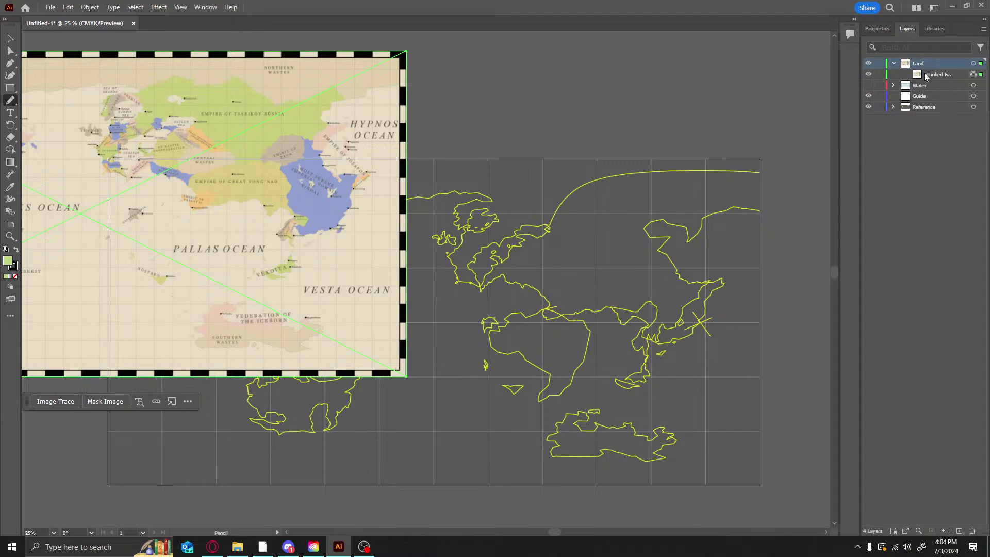
pyautogui.moveTo(925, 75); pyautogui.dragTo(920, 96)
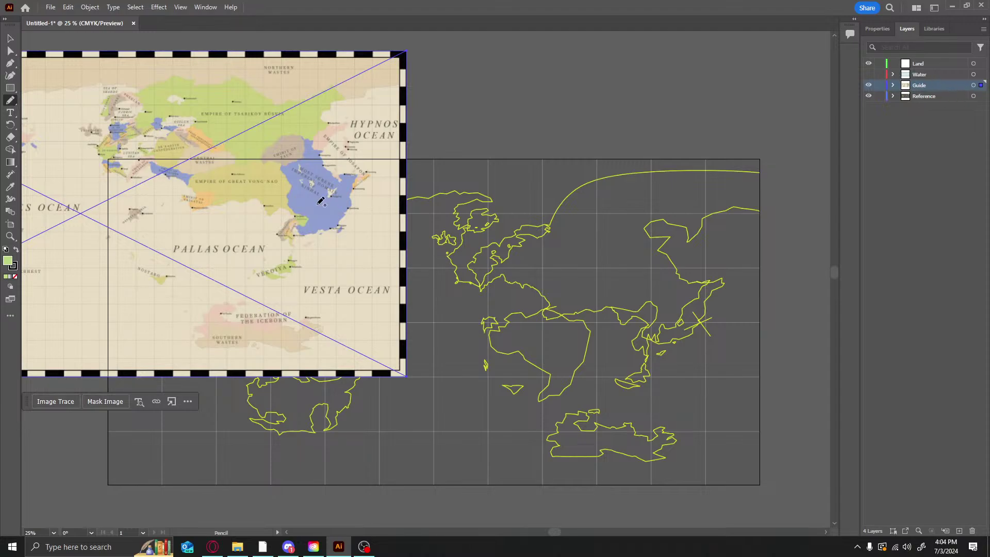
# Align the placed map image with the artboard, lower its opacity to 33%, and deselect it
pyautogui.click(10, 38)
pyautogui.moveTo(262, 192)
pyautogui.mouseDown()
pyautogui.moveTo(332, 236)
pyautogui.moveTo(603, 279)
pyautogui.moveTo(617, 301)
pyautogui.mouseUp()
pyautogui.click(876, 29)
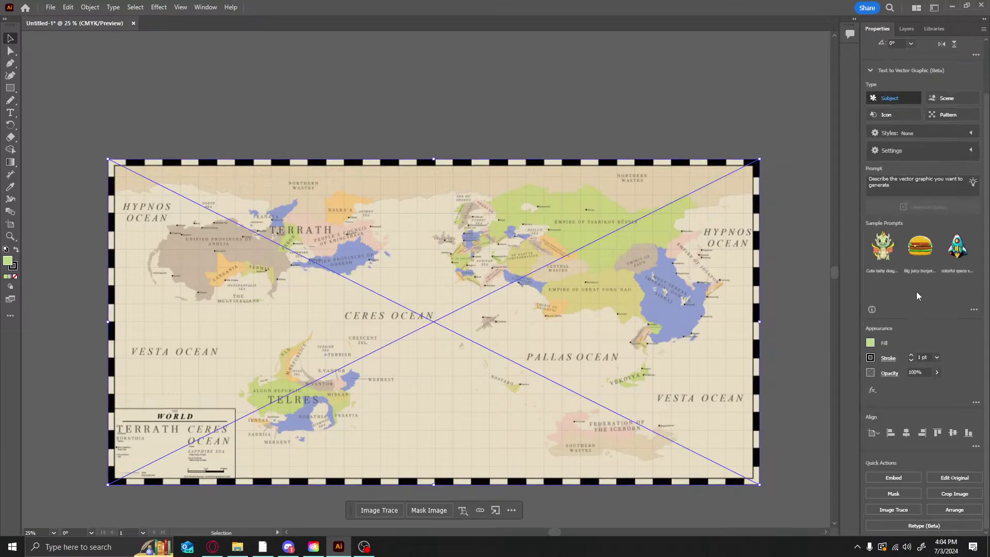
pyautogui.click(936, 372)
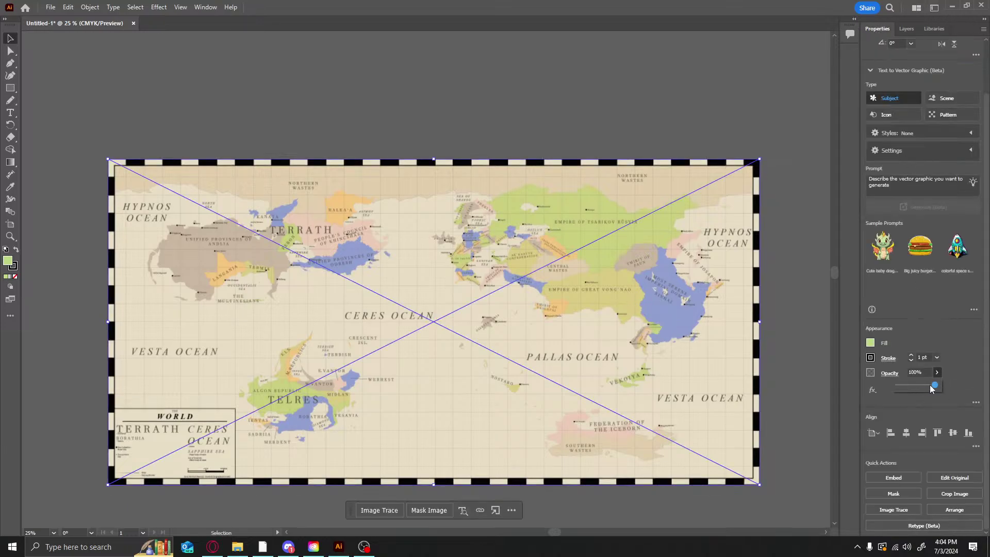
pyautogui.moveTo(937, 386); pyautogui.dragTo(909, 389)
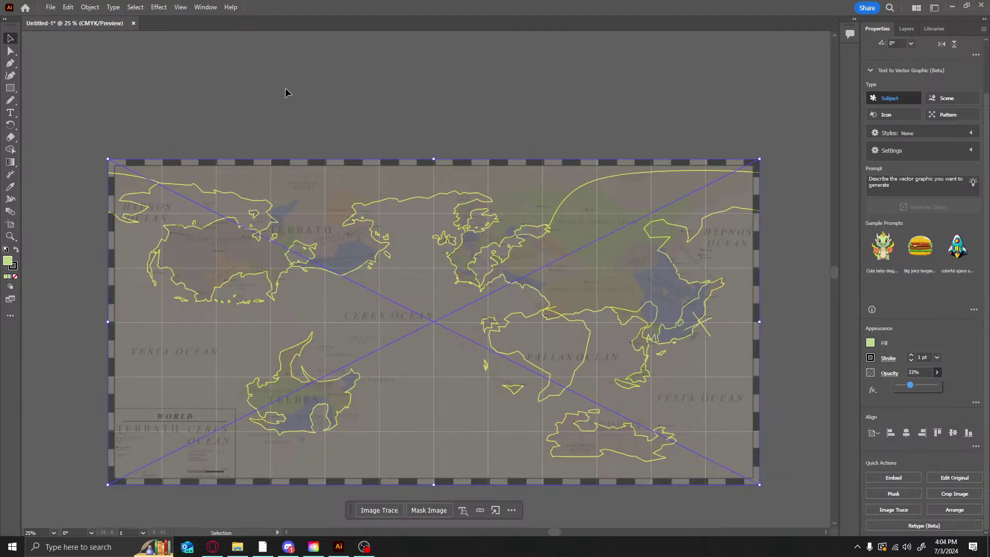
pyautogui.click(262, 121)
pyautogui.keyDown('alt'); pyautogui.scroll(4, 153, 196); pyautogui.keyUp('alt')
pyautogui.keyDown('alt'); pyautogui.scroll(2, 503, 290); pyautogui.keyUp('alt')
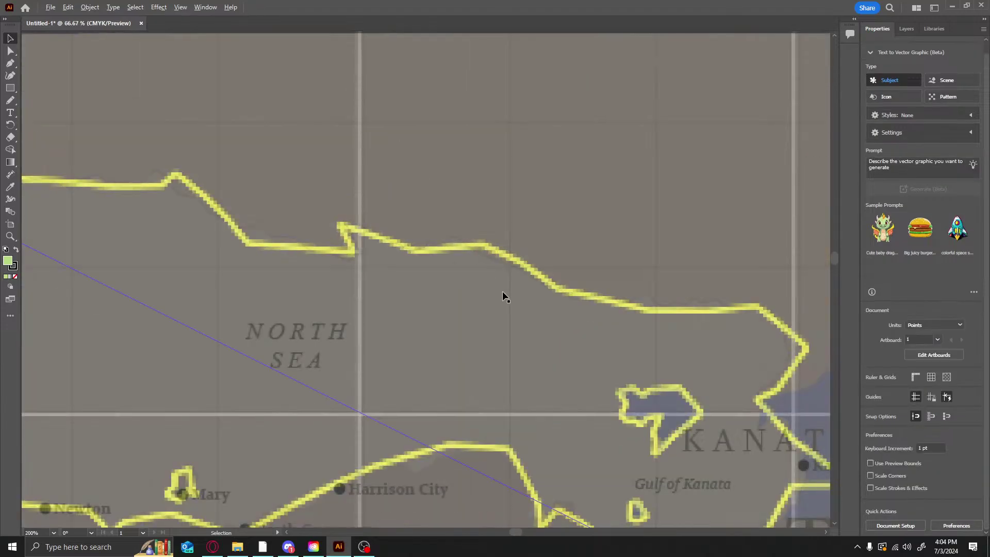
# Lower the opacity of the linked image in the Reference layer to 42%
pyautogui.keyDown('alt'); pyautogui.scroll(2, 580, 212); pyautogui.keyUp('alt')
pyautogui.keyDown('alt'); pyautogui.scroll(1, 500, 247); pyautogui.keyUp('alt')
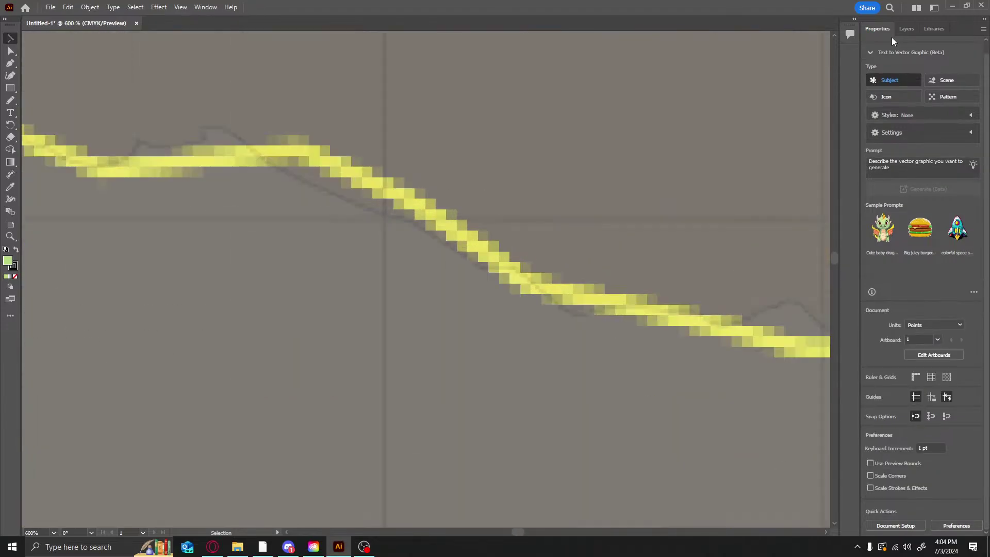
pyautogui.click(908, 29)
pyautogui.click(925, 97)
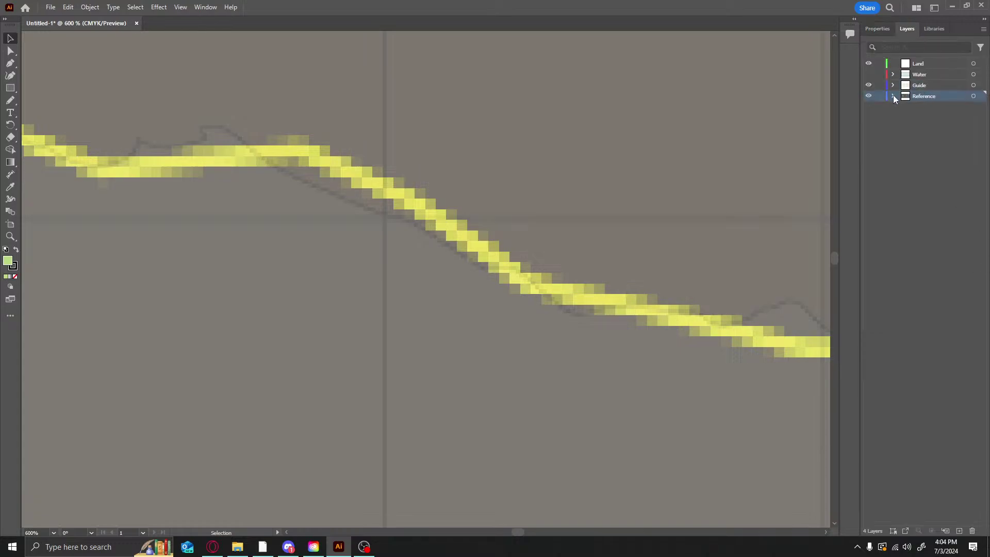
pyautogui.click(892, 97)
pyautogui.click(937, 106)
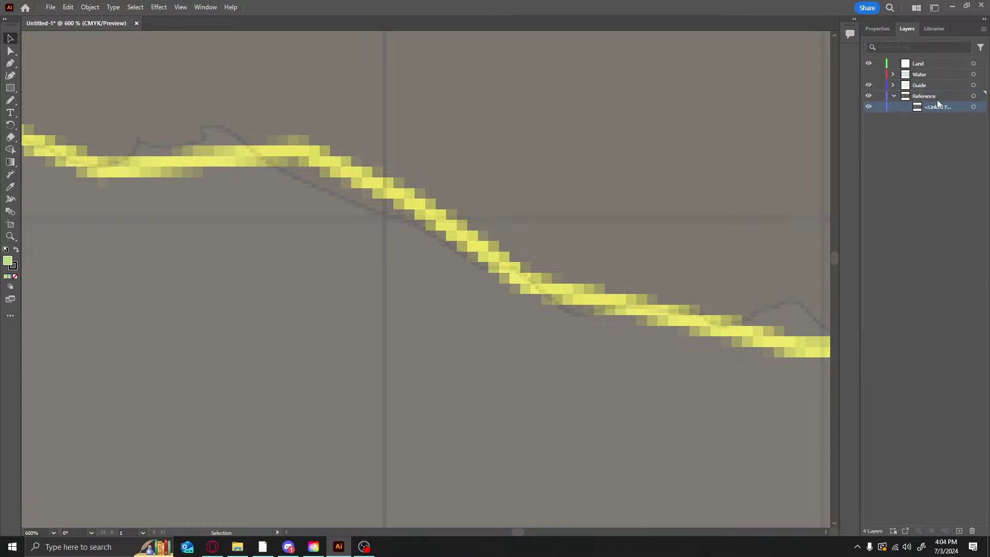
pyautogui.click(878, 29)
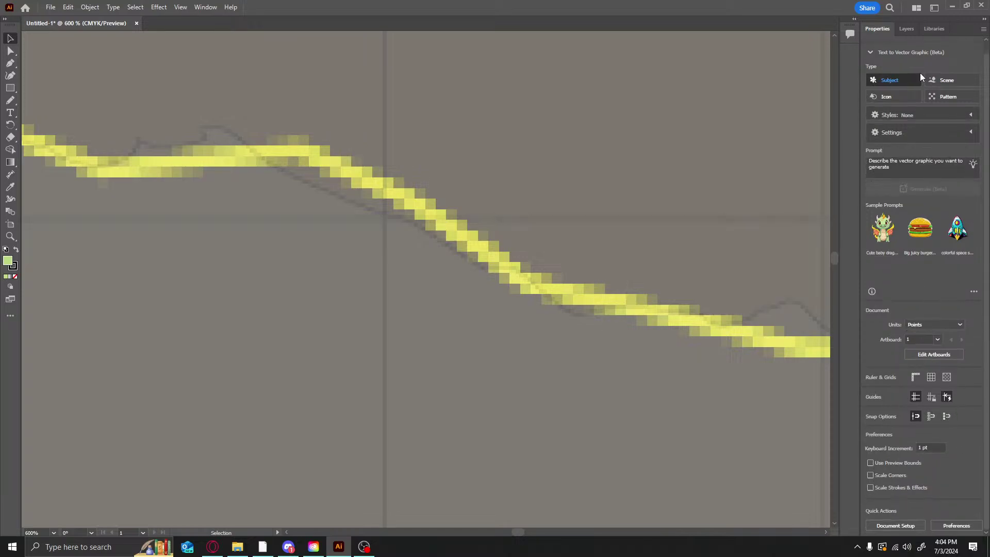
pyautogui.click(906, 29)
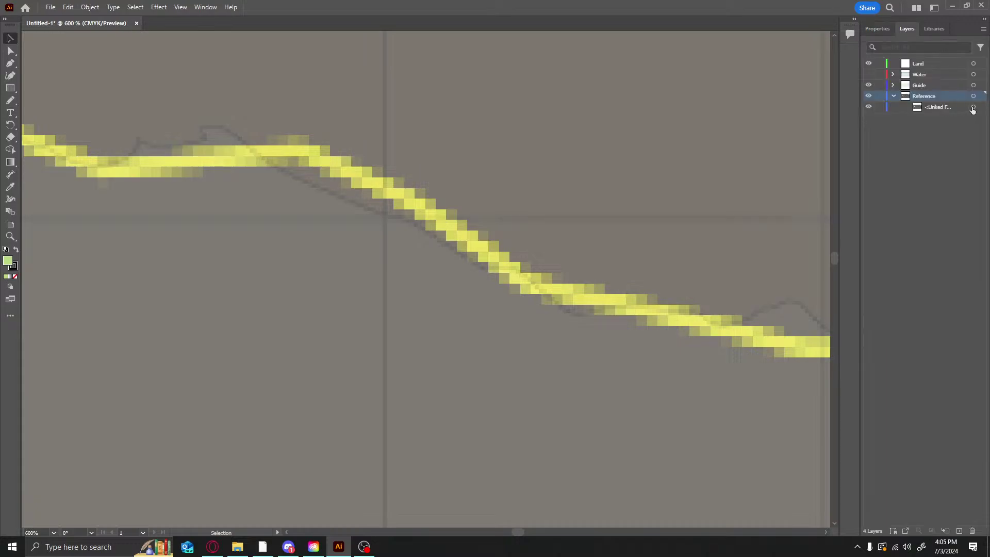
pyautogui.click(973, 108)
pyautogui.click(875, 29)
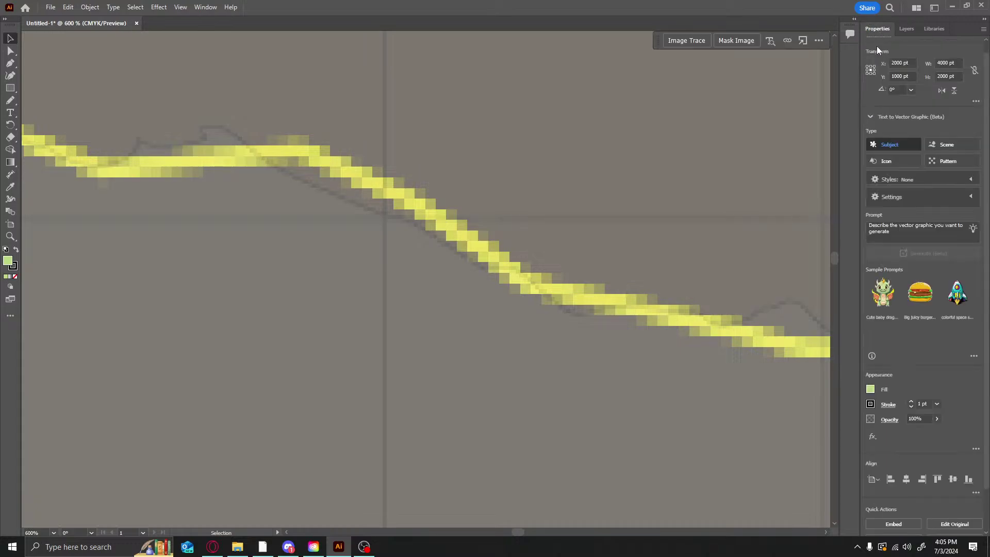
pyautogui.moveTo(934, 432); pyautogui.dragTo(911, 439)
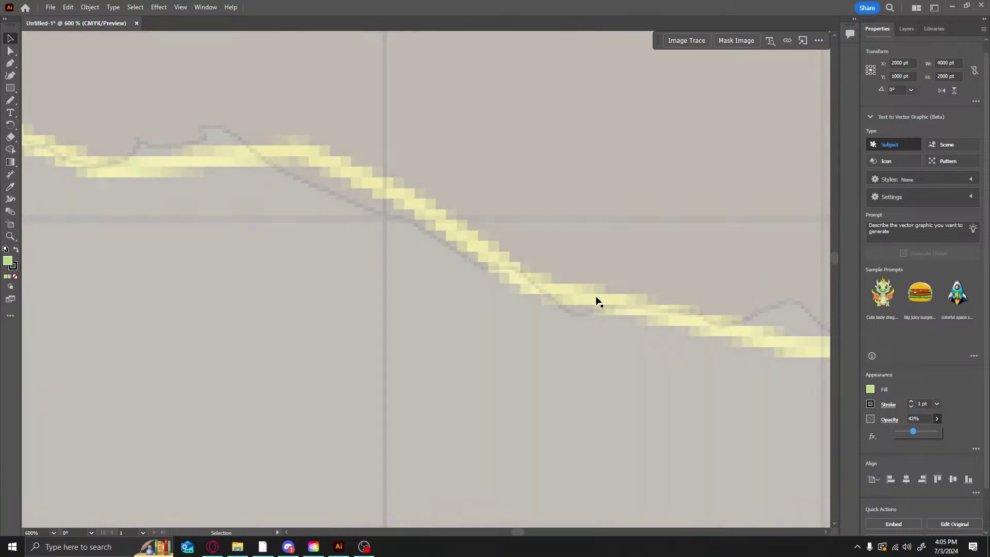
# Raise the opacity of the linked map image in the Guide layer to 59%
pyautogui.click(905, 29)
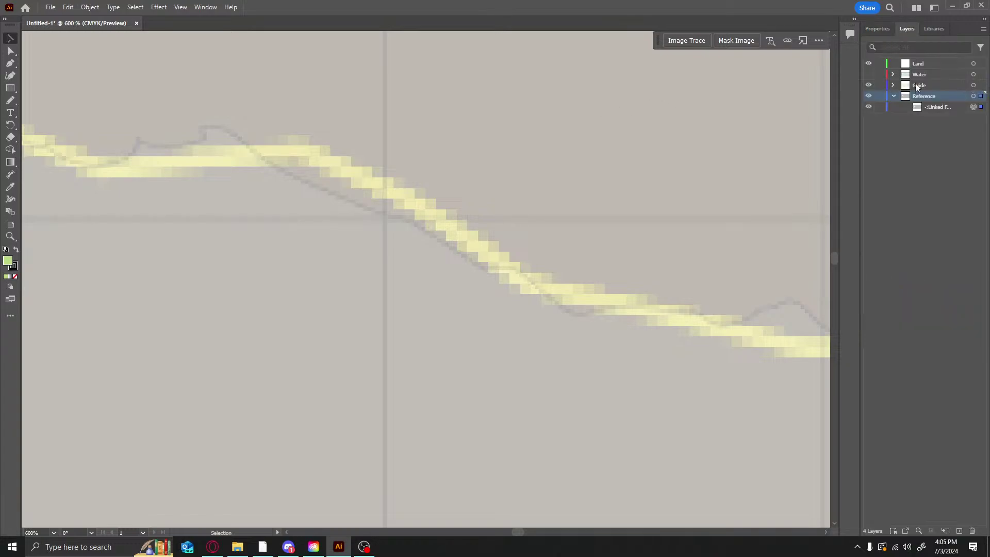
pyautogui.click(962, 86)
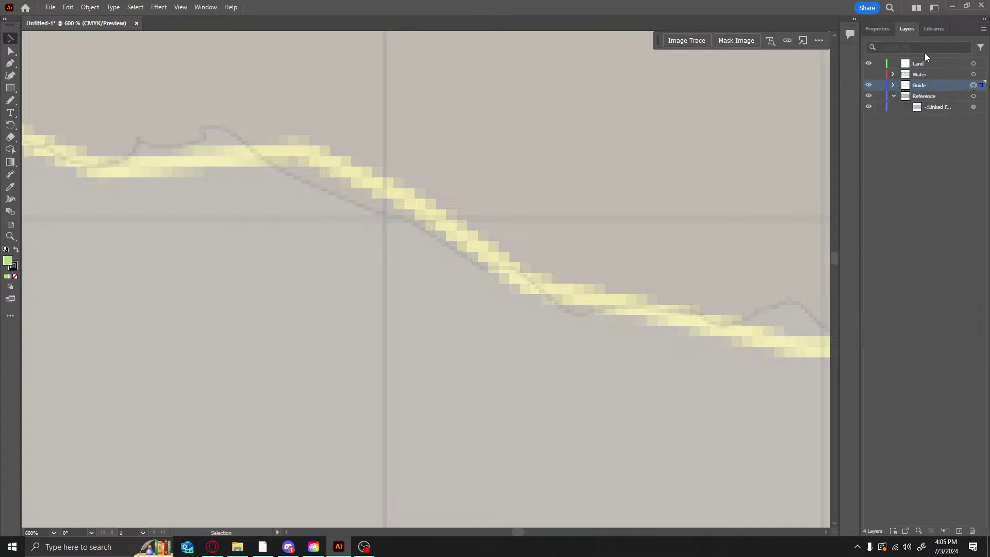
pyautogui.click(877, 29)
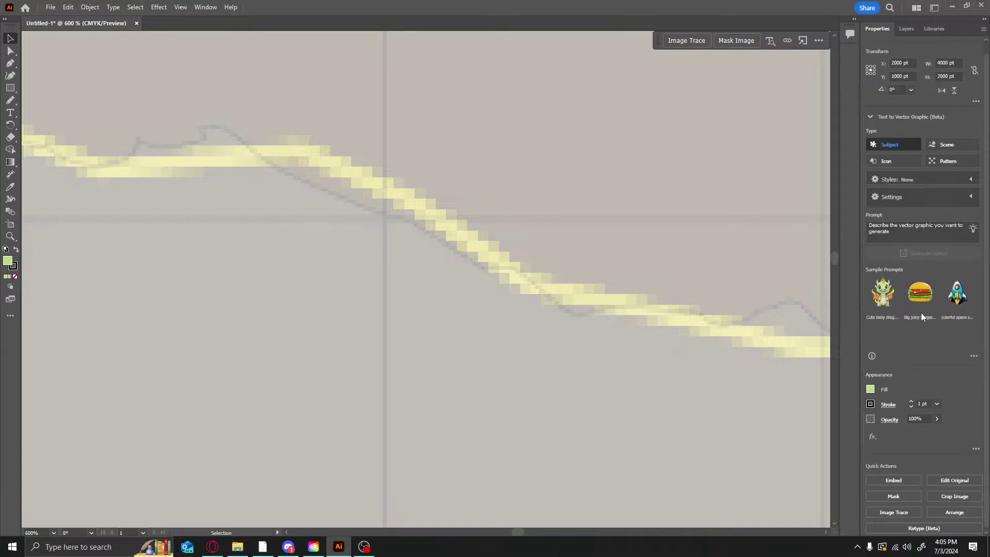
pyautogui.click(937, 419)
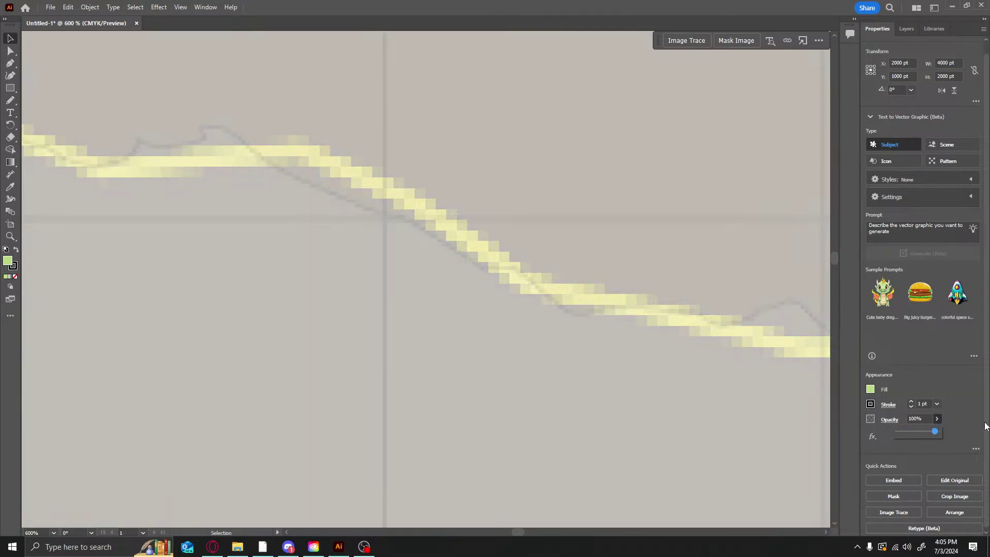
pyautogui.click(905, 28)
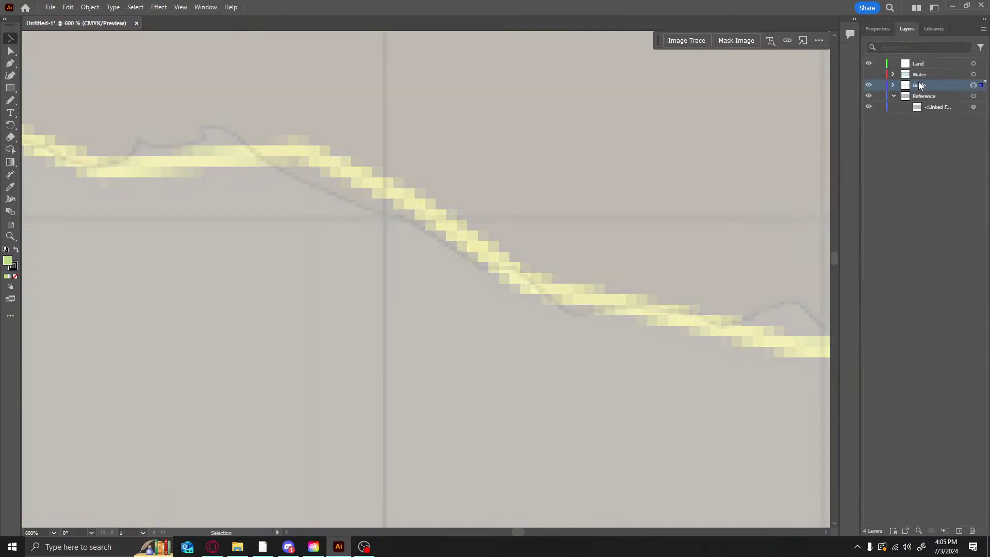
pyautogui.click(893, 85)
pyautogui.click(973, 96)
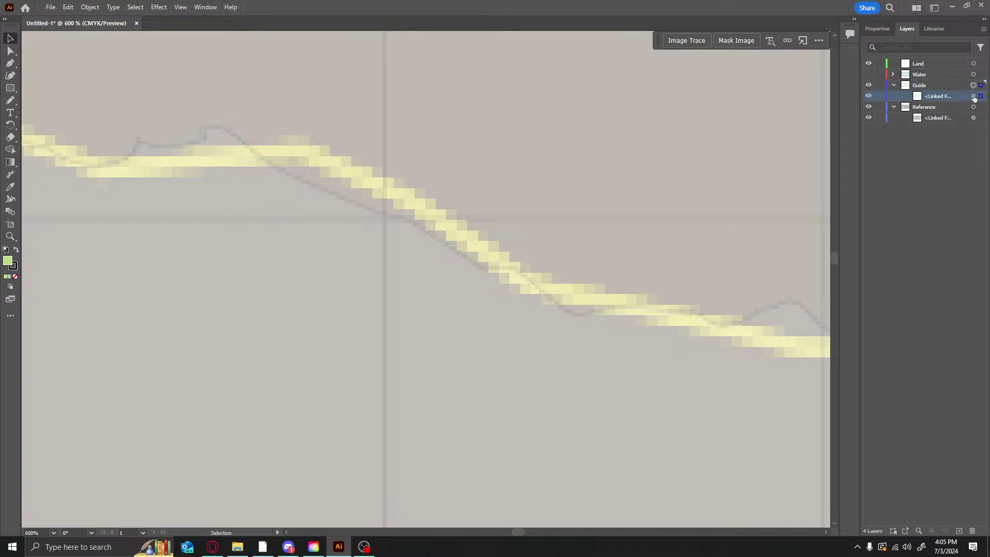
pyautogui.click(875, 30)
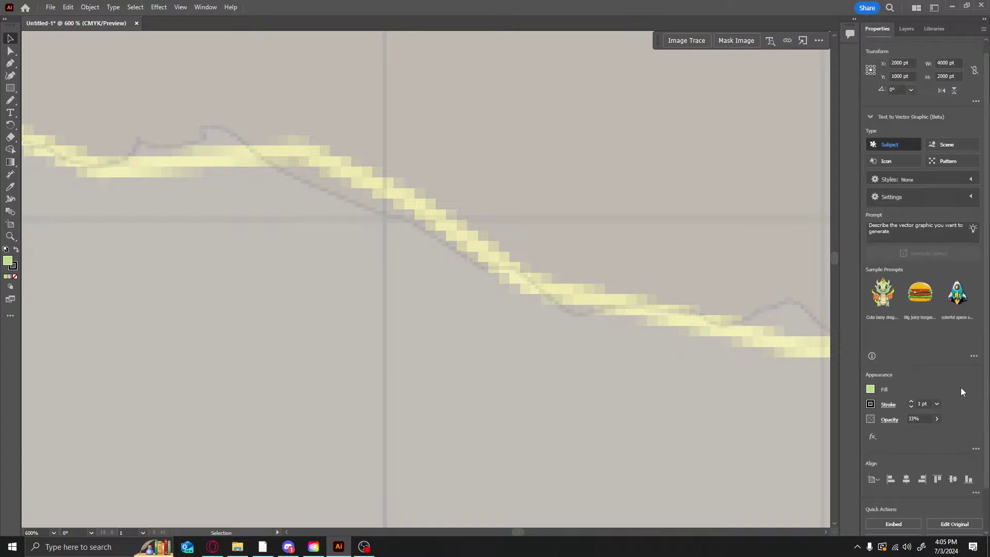
pyautogui.click(937, 419)
pyautogui.moveTo(919, 432); pyautogui.dragTo(926, 433)
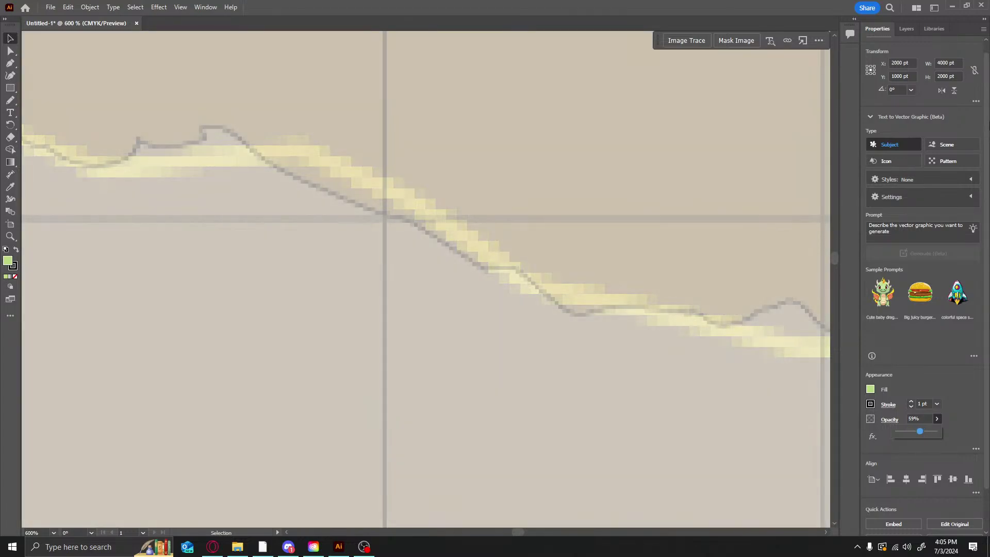
# Trace a closed land strip about 110 by 41 pt with the Pencil tool along the guide's northern coastline, northwest of the Gulf of Kanata
pyautogui.keyDown('alt'); pyautogui.scroll(-4, 438, 178); pyautogui.keyUp('alt')
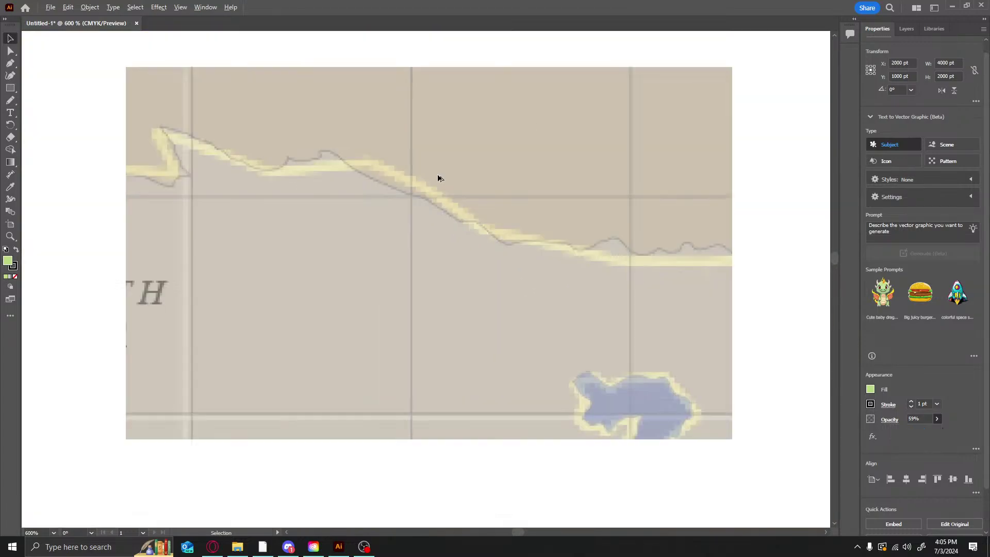
pyautogui.keyDown('ctrl'); pyautogui.scroll(-2, 652, 237); pyautogui.keyUp('ctrl')
pyautogui.keyDown('ctrl'); pyautogui.scroll(1, 648, 242); pyautogui.keyUp('ctrl')
pyautogui.keyDown('ctrl'); pyautogui.scroll(-3, 649, 246); pyautogui.keyUp('ctrl')
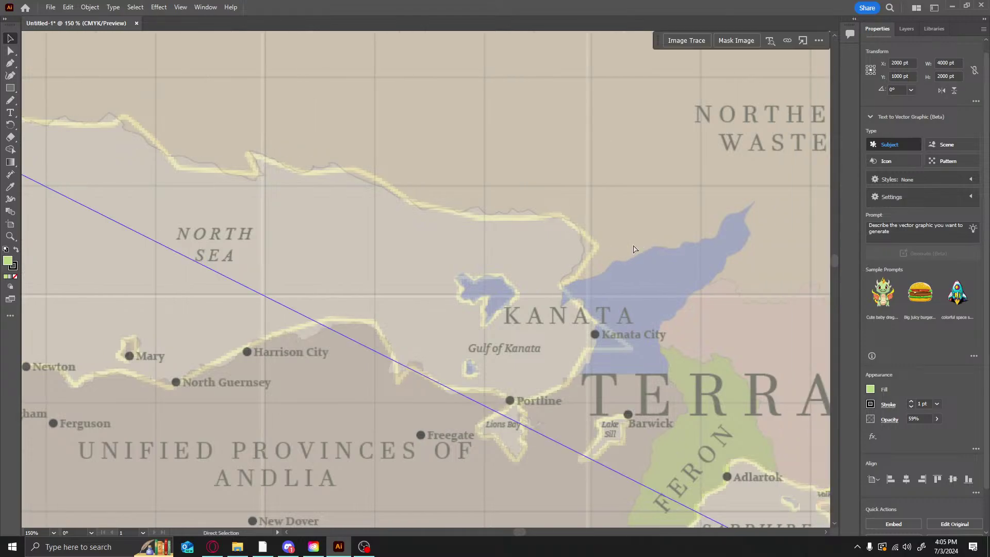
pyautogui.keyDown('alt'); pyautogui.scroll(2, 547, 248); pyautogui.keyUp('alt')
pyautogui.scroll(-1, 538, 252)
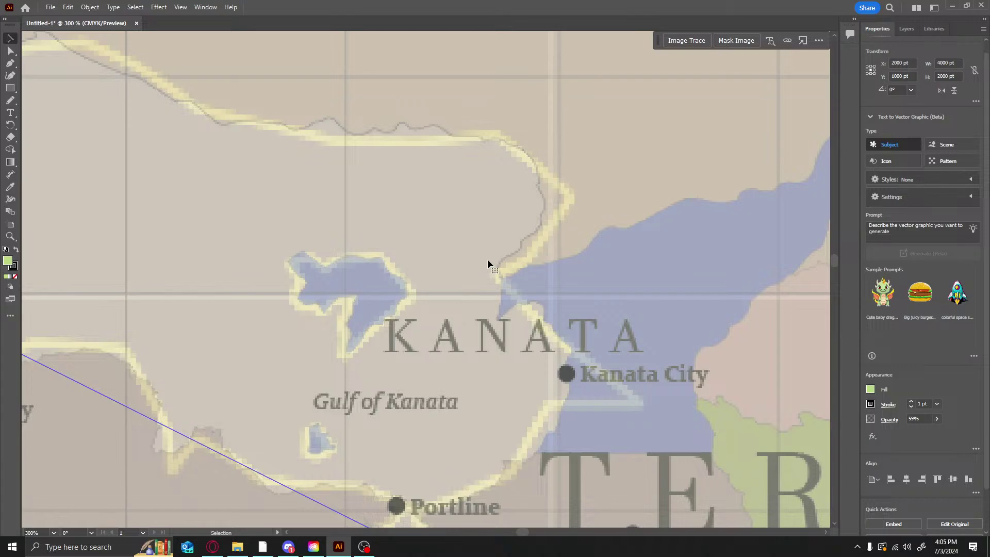
pyautogui.click(10, 101)
pyautogui.moveTo(86, 57)
pyautogui.mouseDown()
pyautogui.moveTo(226, 125)
pyautogui.moveTo(281, 125)
pyautogui.moveTo(263, 99)
pyautogui.moveTo(82, 47)
pyautogui.mouseUp()
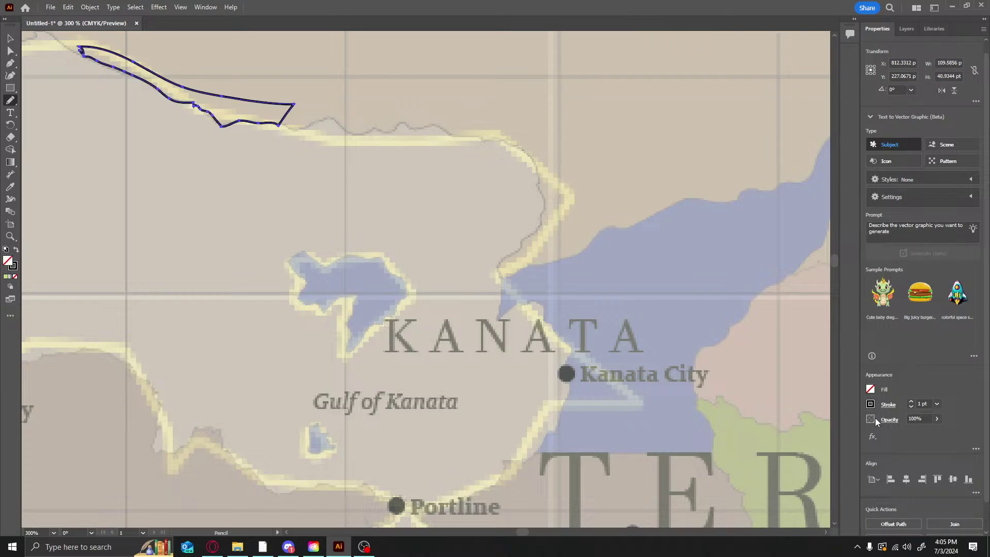
# Remove the traced land strip's stroke and fill it with the last used light green
pyautogui.click(871, 404)
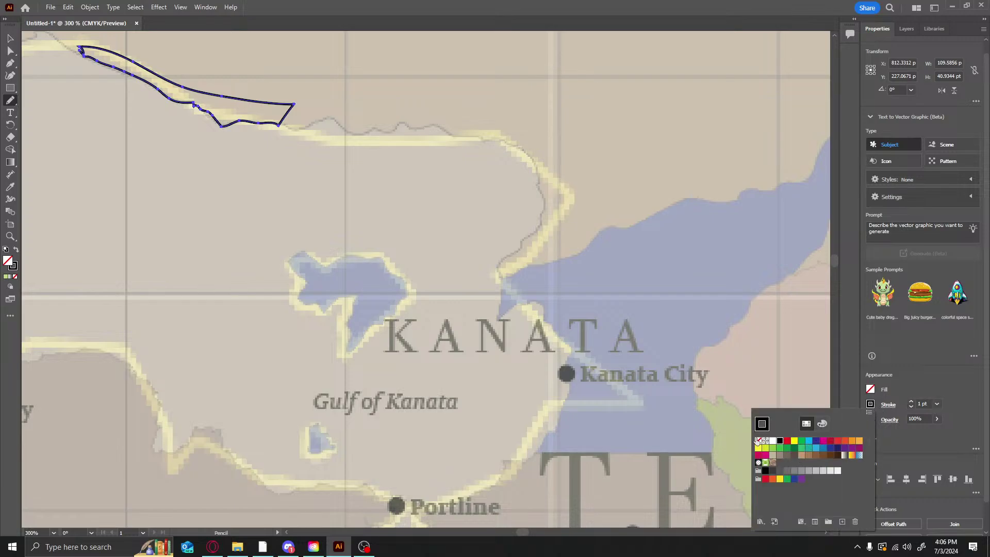
pyautogui.click(757, 441)
pyautogui.click(908, 373)
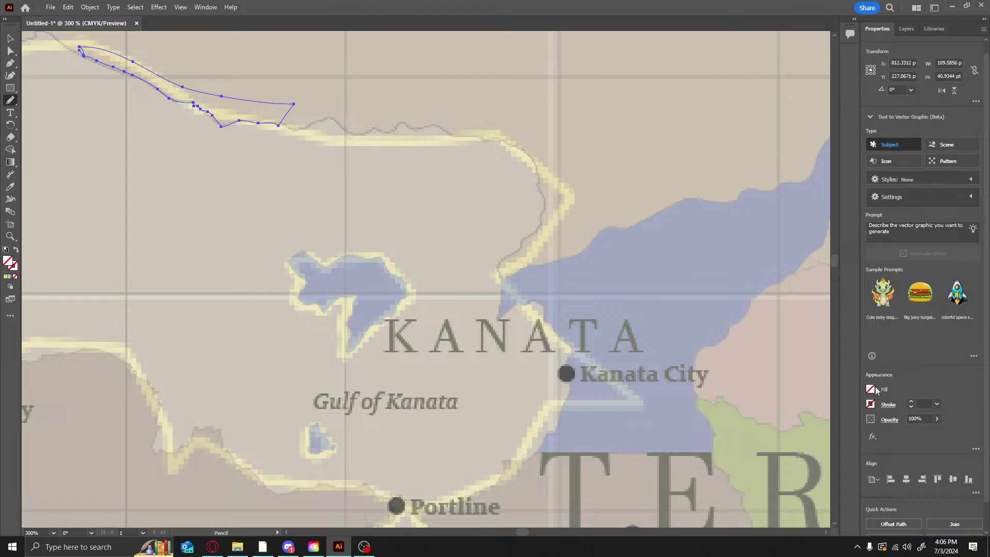
pyautogui.click(874, 387)
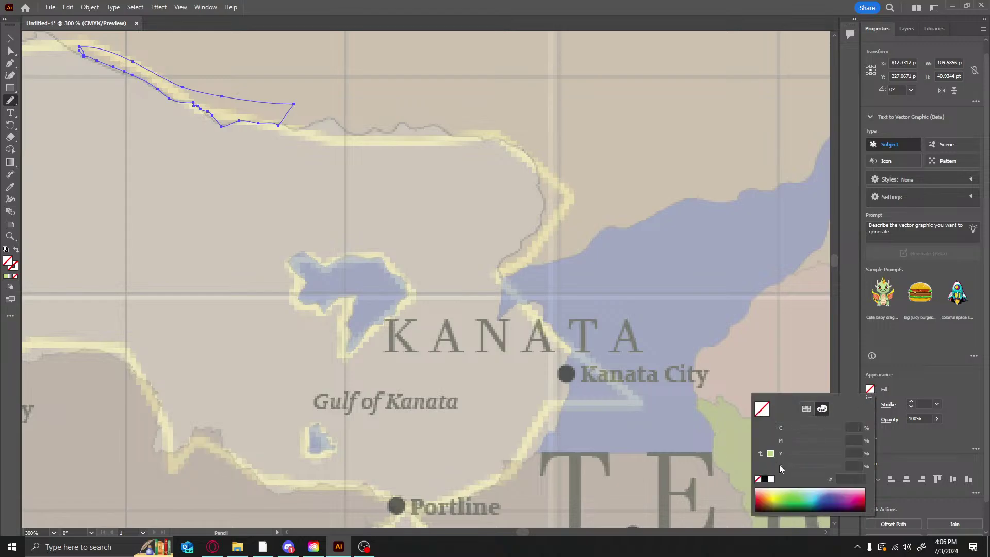
pyautogui.click(773, 453)
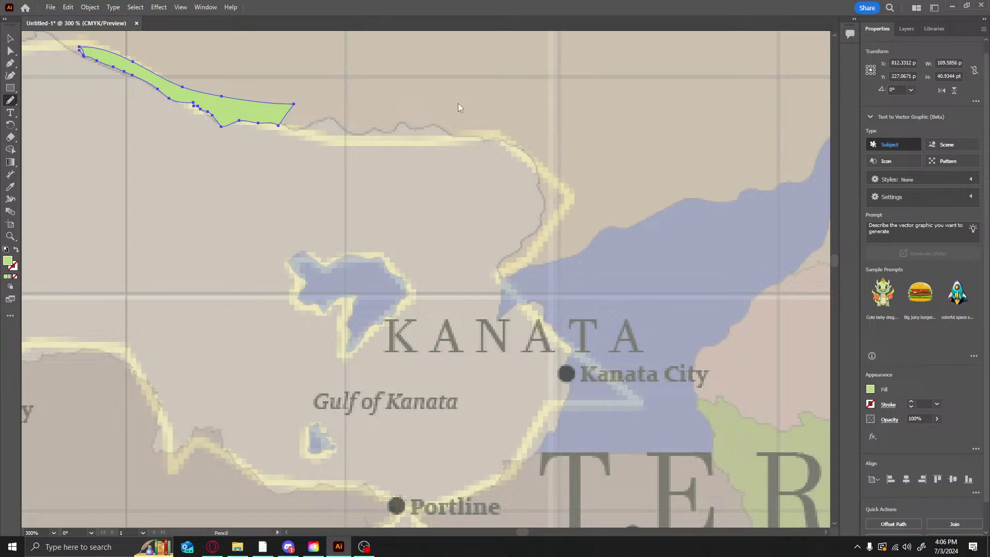
# Dock the Illustrator window on one half of the screen and bring up the Opera browser beside it, keeping the traced strip in view
pyautogui.moveTo(410, 20); pyautogui.dragTo(988, 173)
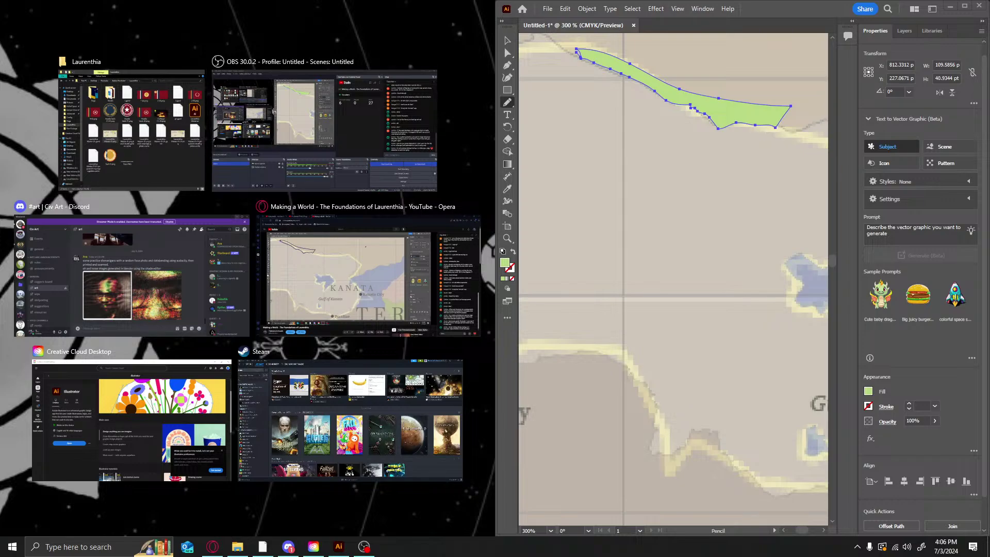
pyautogui.press('Escape')
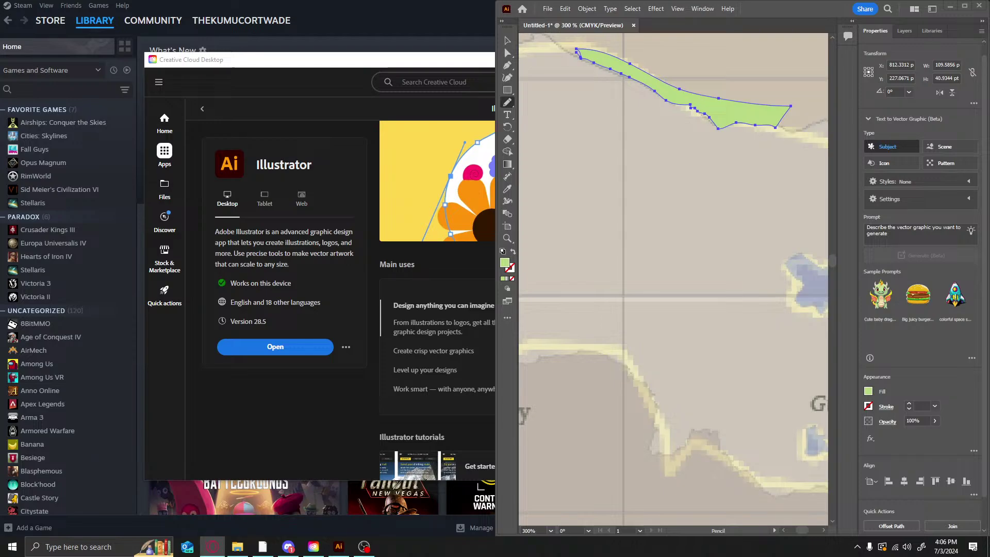
pyautogui.click(213, 547)
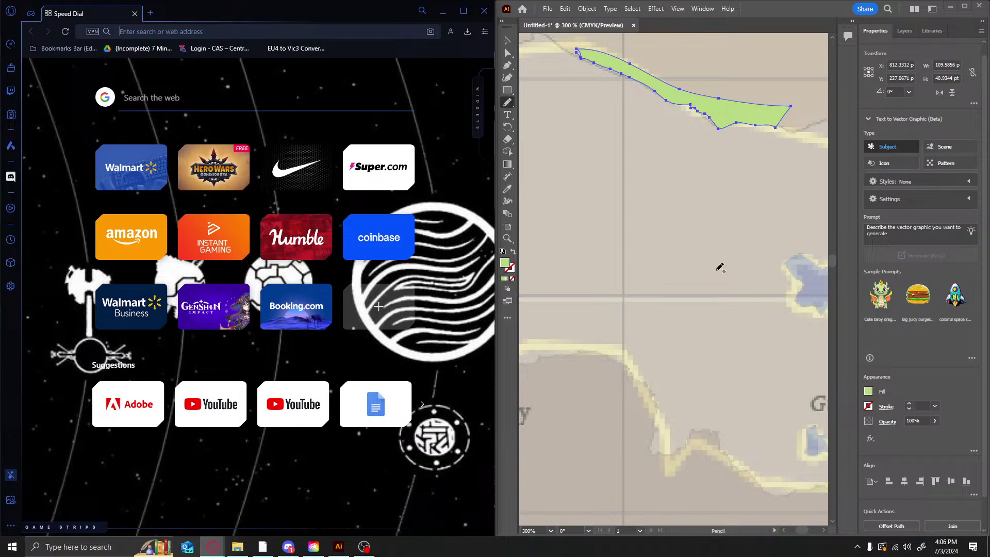
pyautogui.keyDown('alt'); pyautogui.scroll(-5, 717, 261); pyautogui.keyUp('alt')
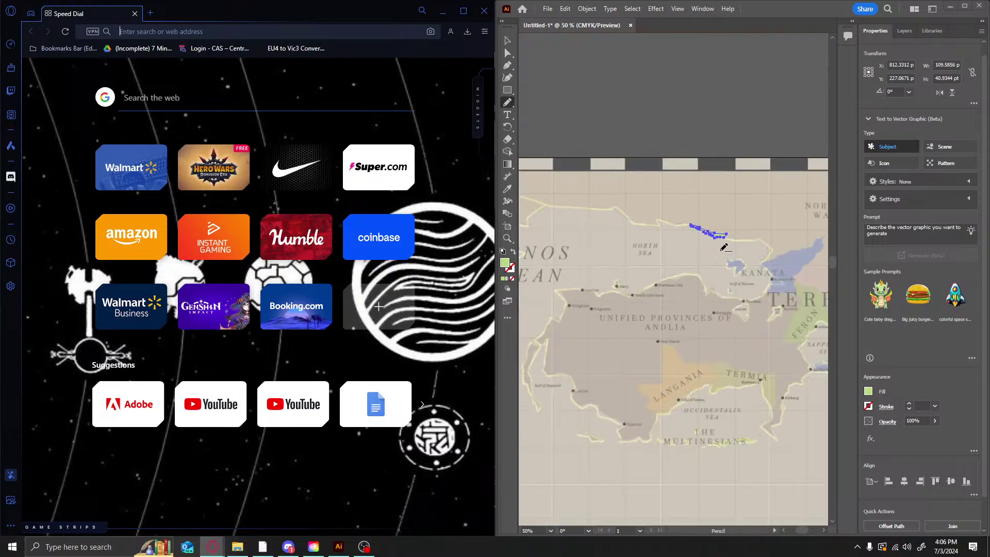
pyautogui.keyDown('alt'); pyautogui.scroll(2, 752, 227); pyautogui.keyUp('alt')
pyautogui.keyDown('alt'); pyautogui.scroll(1, 757, 264); pyautogui.keyUp('alt')
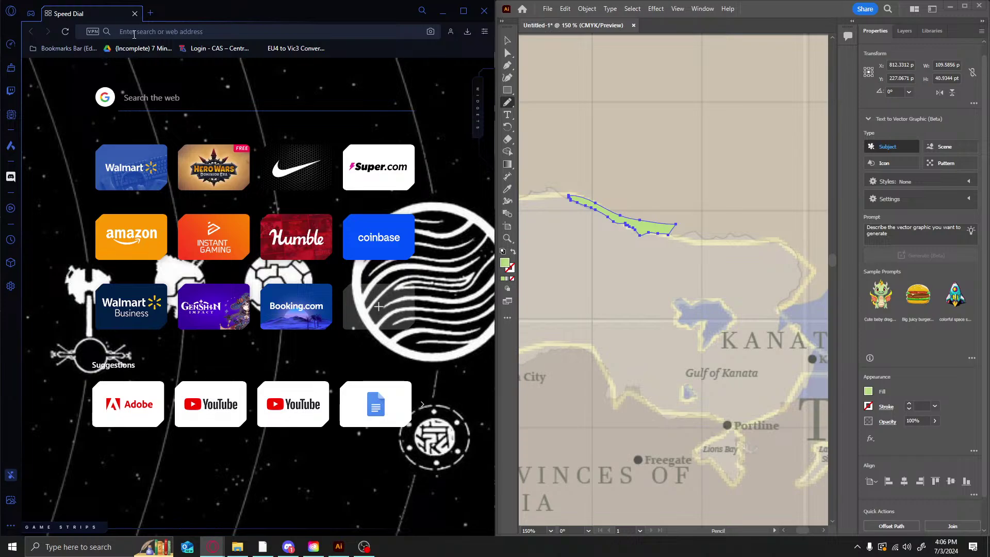
# Open maps.google.com in the browser
pyautogui.write('mapg.')
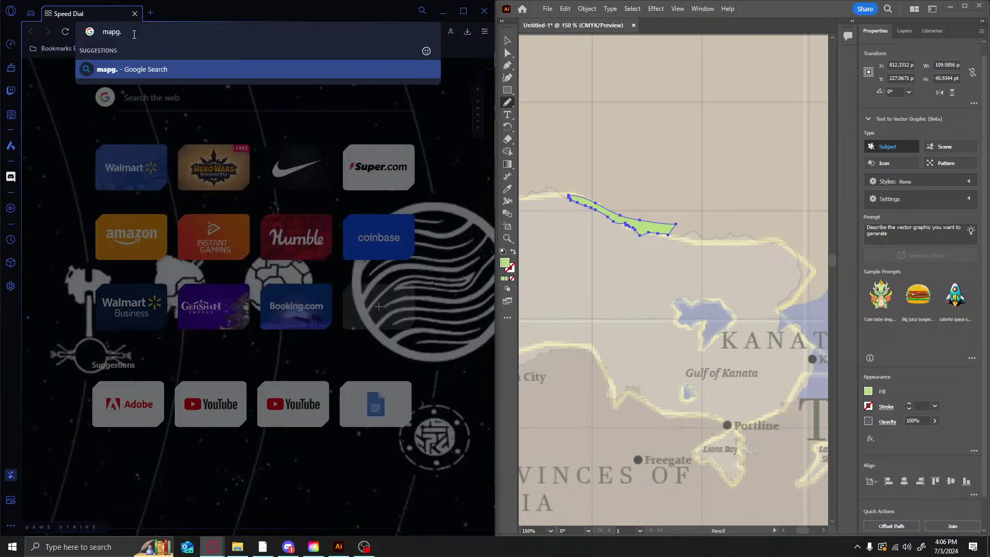
pyautogui.press('BackSpace')
pyautogui.press('BackSpace')
pyautogui.write('s.google.com')
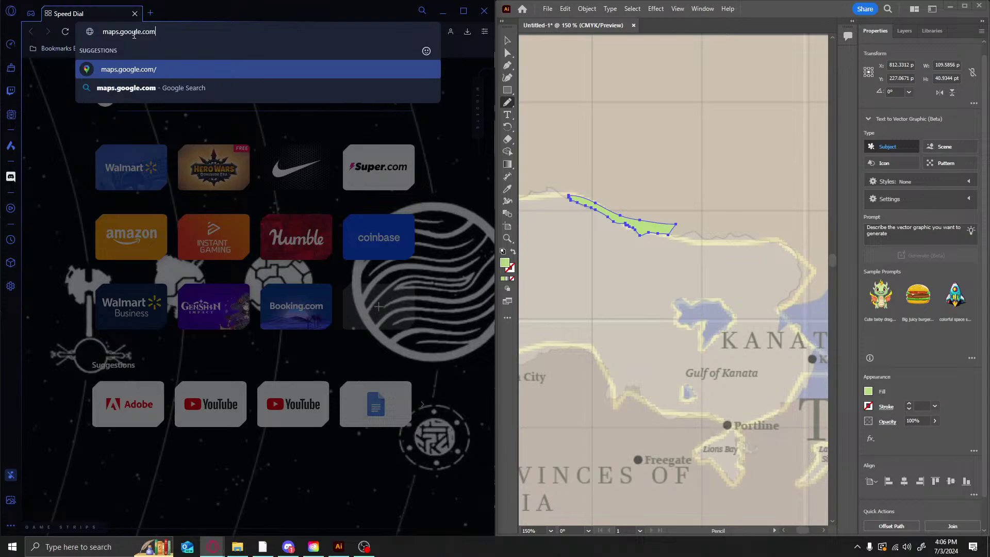
pyautogui.press('Return')
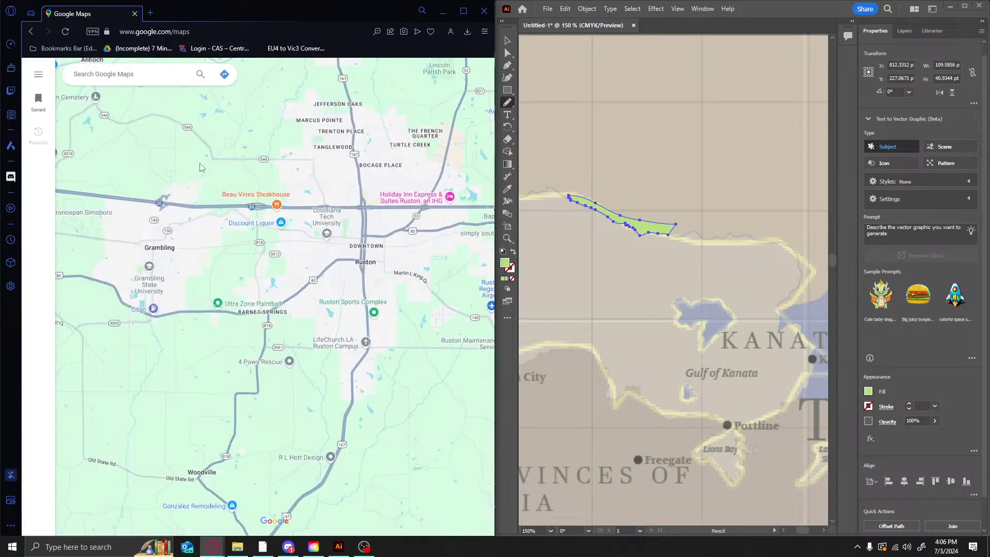
# Browse Google Maps northwest from Louisiana to examine the real coastline around the Gulf of Alaska
pyautogui.scroll(-2, 200, 166)
pyautogui.moveTo(186, 164); pyautogui.dragTo(403, 263)
pyautogui.scroll(-1, 123, 202)
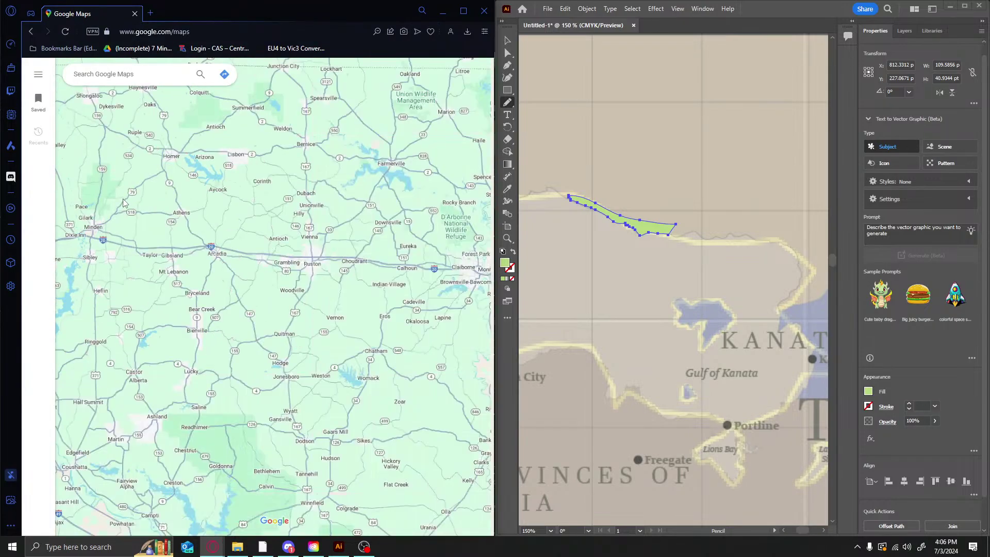
pyautogui.scroll(-1, 123, 202)
pyautogui.moveTo(125, 202); pyautogui.dragTo(392, 320)
pyautogui.moveTo(132, 173); pyautogui.dragTo(413, 386)
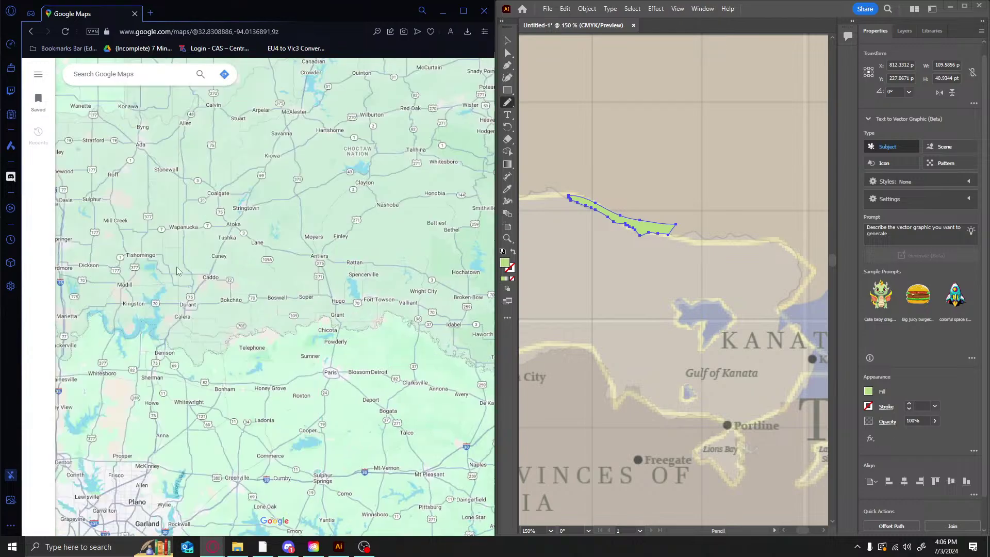
pyautogui.scroll(-1, 177, 270)
pyautogui.moveTo(176, 270); pyautogui.dragTo(255, 300)
pyautogui.moveTo(129, 232); pyautogui.dragTo(228, 278)
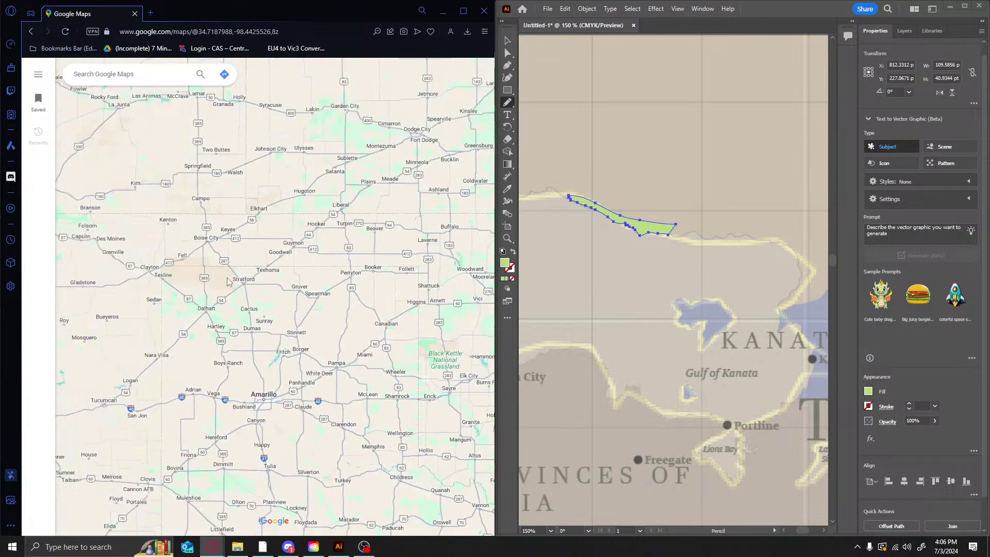
pyautogui.scroll(-3, 228, 279)
pyautogui.moveTo(187, 211); pyautogui.dragTo(427, 361)
pyautogui.moveTo(283, 286); pyautogui.dragTo(341, 346)
pyautogui.moveTo(224, 193); pyautogui.dragTo(324, 277)
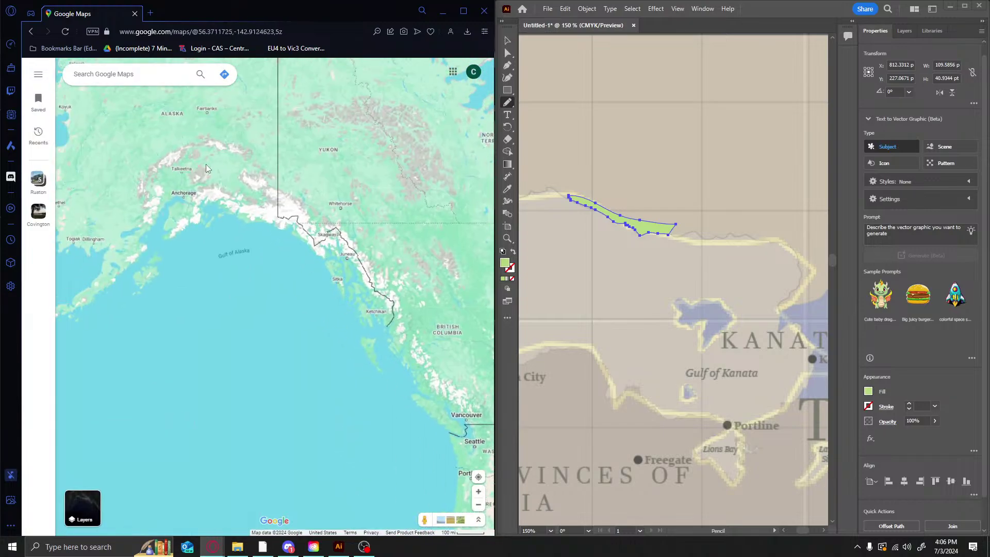
# Examine the Alaskan coastline in Google Maps from the Alexander Archipelago northwest past Yakutat to the shore west of Icy Bay
pyautogui.scroll(2, 303, 222)
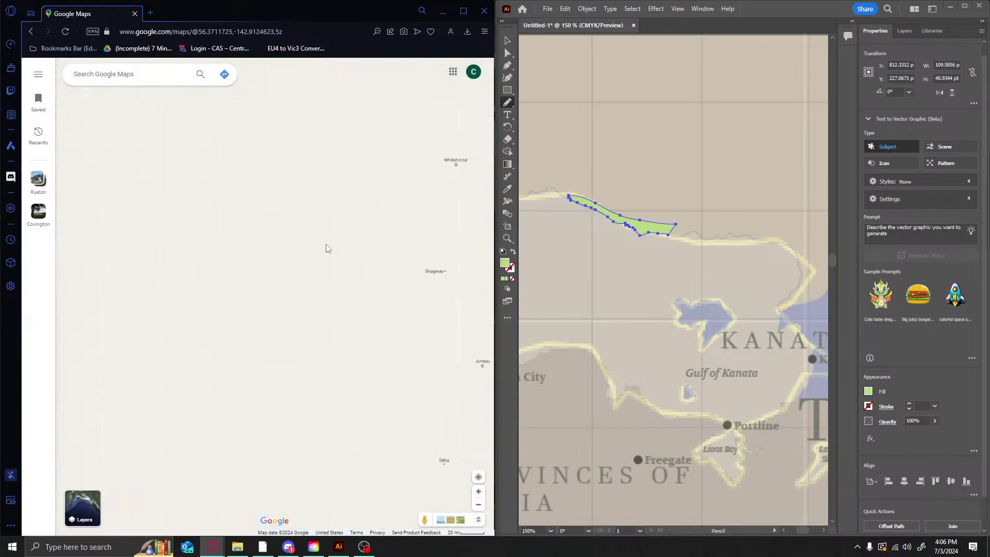
pyautogui.moveTo(326, 248); pyautogui.dragTo(213, 250)
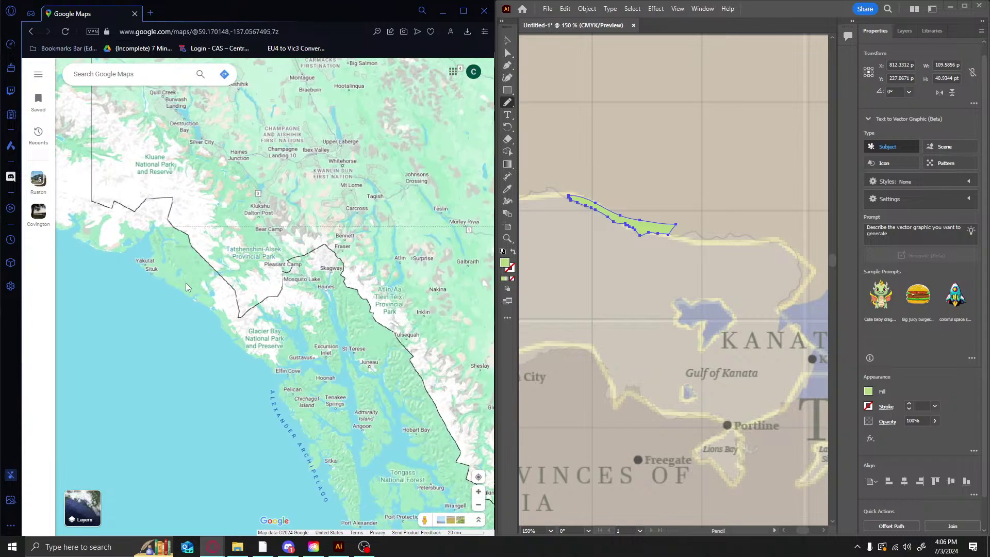
pyautogui.scroll(1, 186, 282)
pyautogui.moveTo(250, 289); pyautogui.dragTo(291, 361)
pyautogui.moveTo(149, 176); pyautogui.dragTo(224, 202)
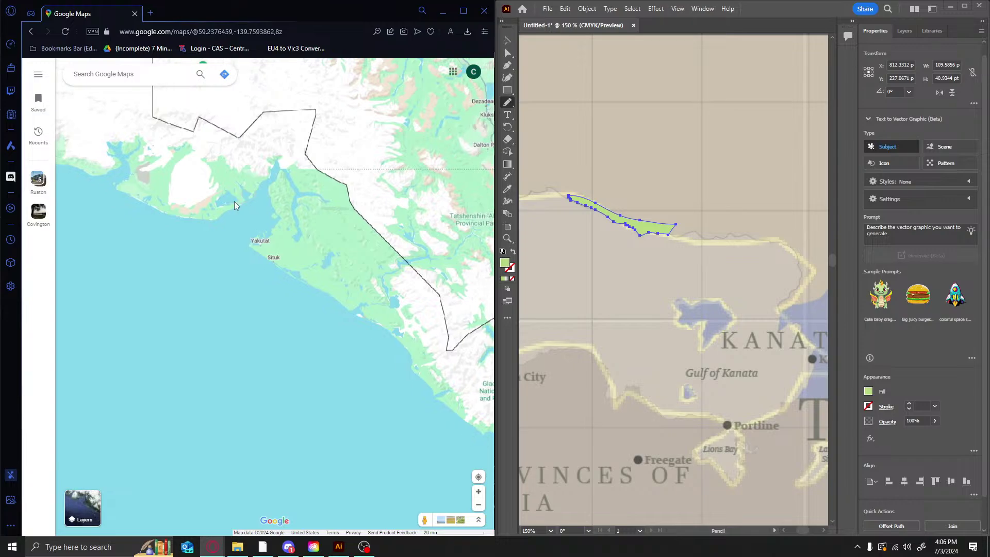
pyautogui.scroll(1, 172, 204)
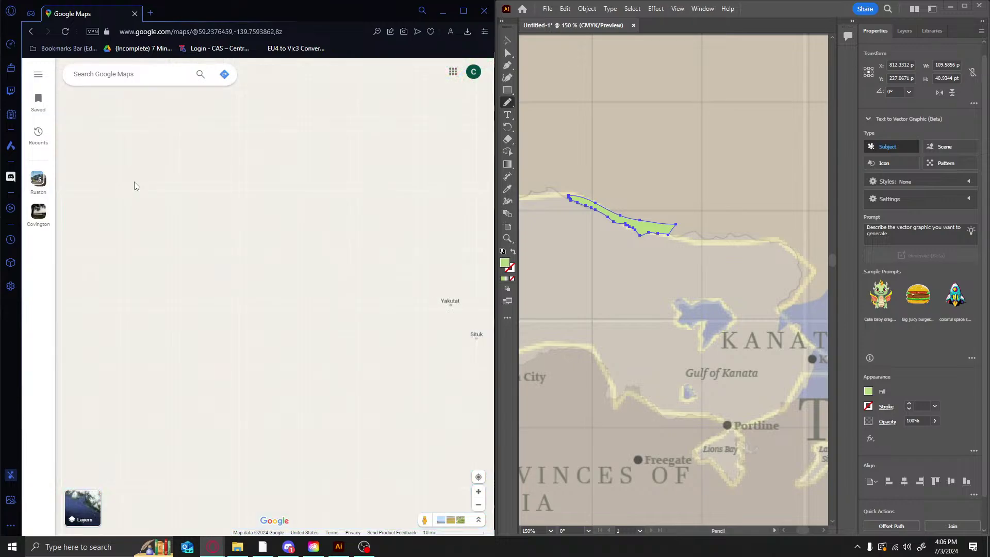
pyautogui.moveTo(159, 184); pyautogui.dragTo(203, 229)
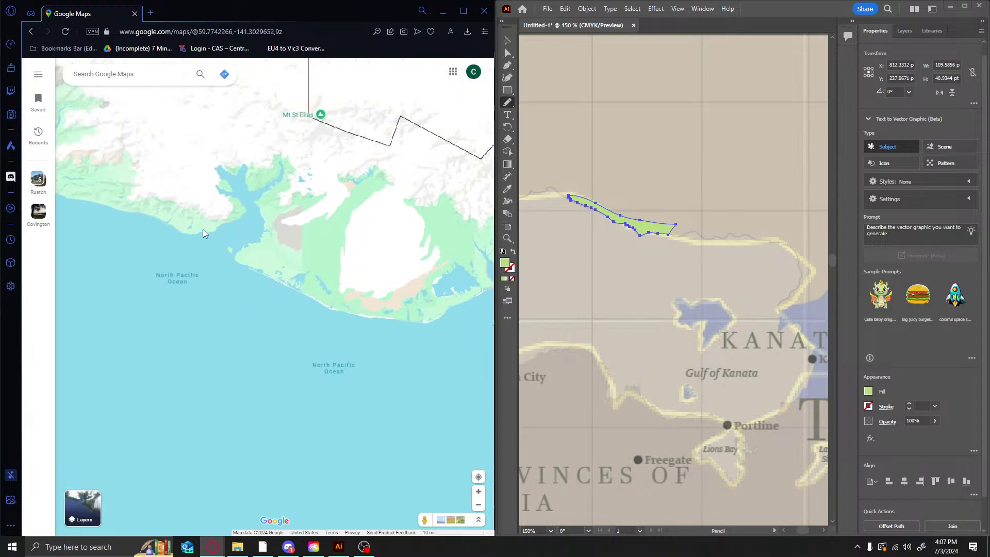
pyautogui.moveTo(202, 229); pyautogui.dragTo(351, 268)
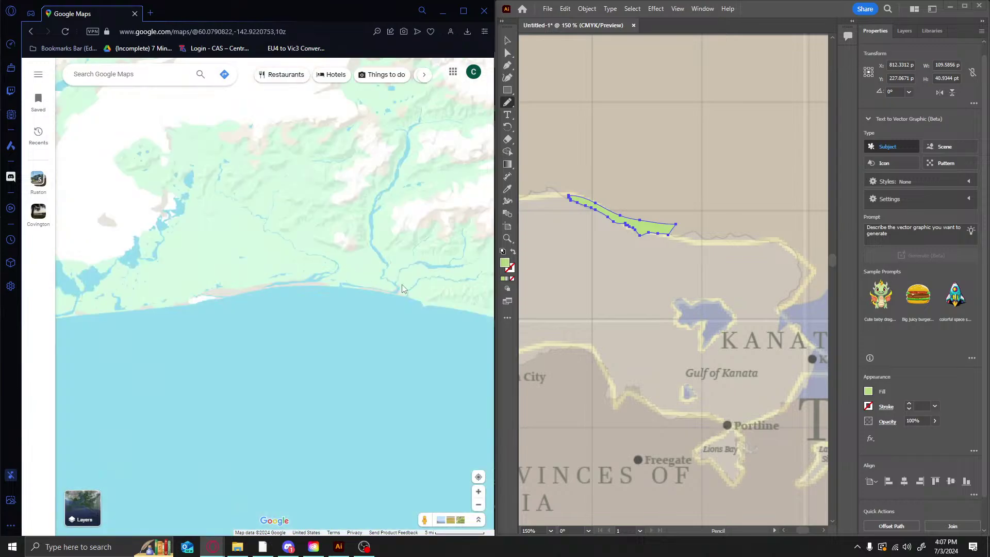
# Compare the whole Gulf of Alaska coast with a close view of the shoreline and inlets around Icy Bay
pyautogui.scroll(-1, 344, 269)
pyautogui.scroll(-1, 360, 251)
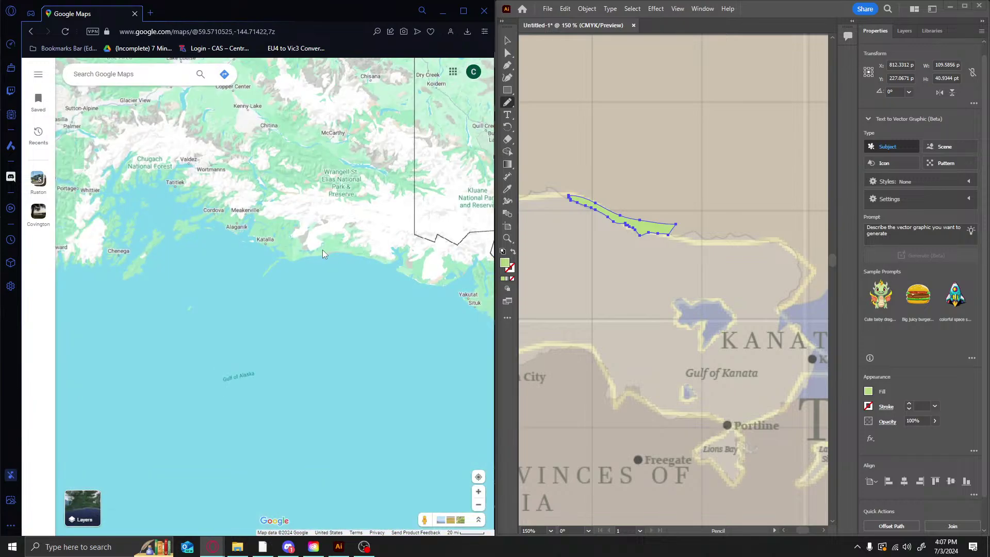
pyautogui.scroll(-2, 319, 254)
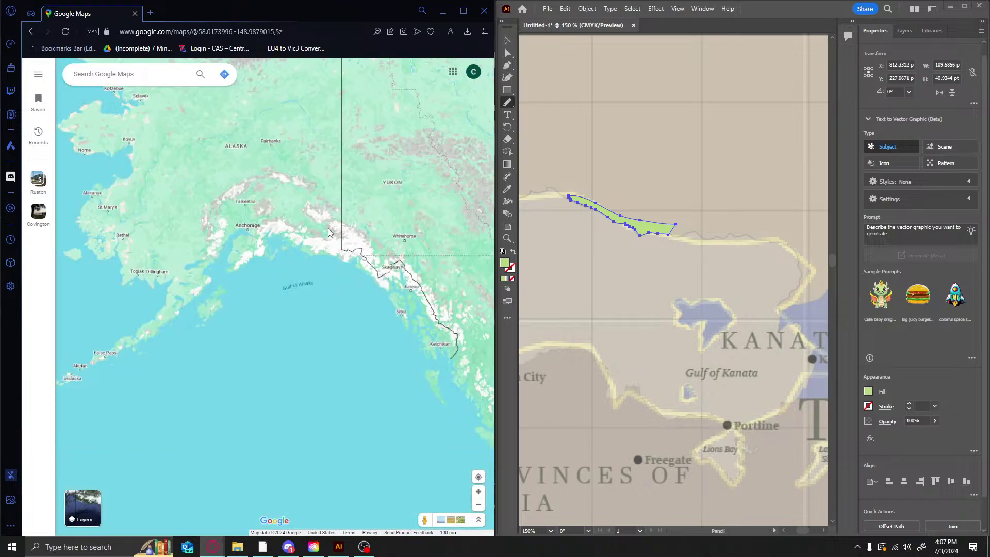
pyautogui.scroll(3, 343, 292)
pyautogui.scroll(3, 343, 293)
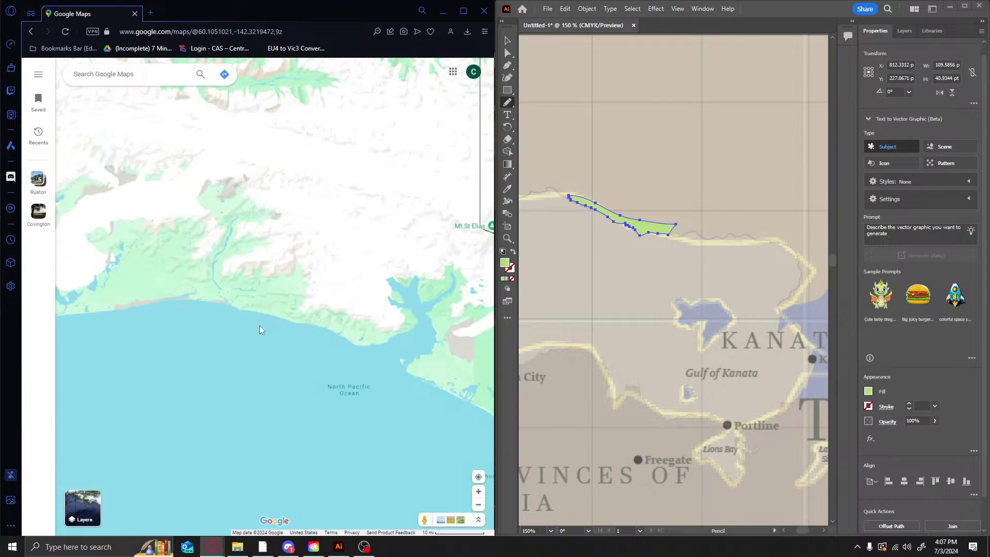
pyautogui.moveTo(249, 314); pyautogui.dragTo(172, 281)
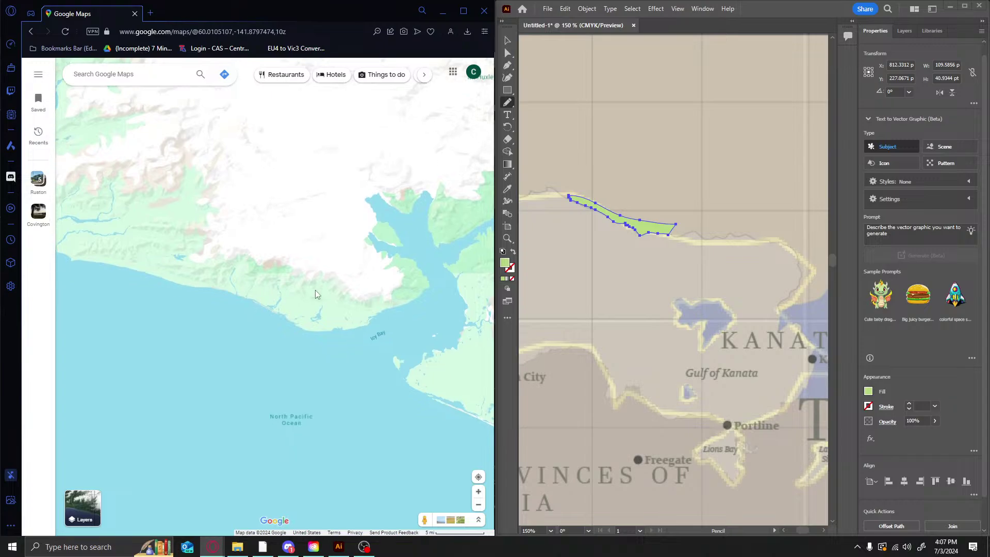
pyautogui.moveTo(365, 280); pyautogui.dragTo(285, 252)
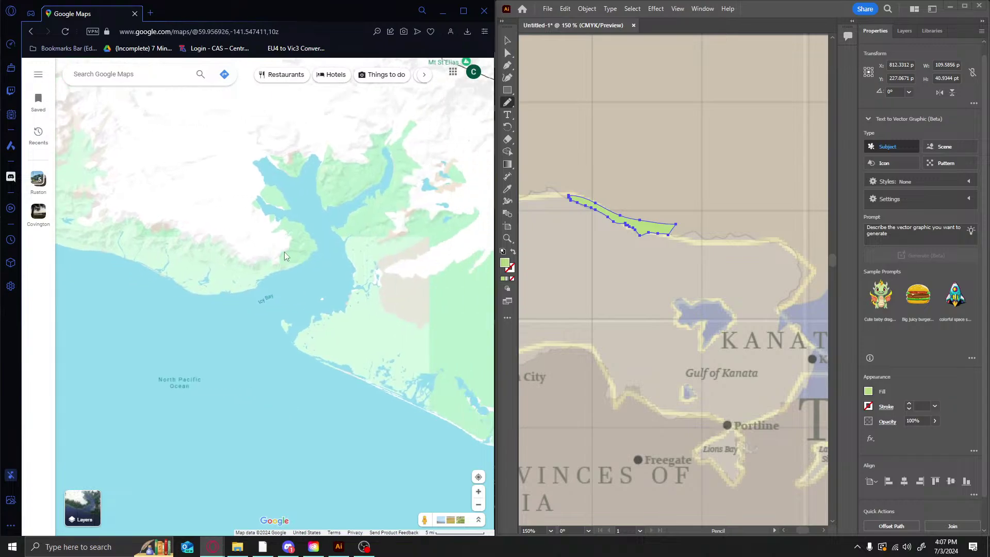
# Return to Illustrator, ready the Pencil tool at the green strip's eastern end at 400% zoom, and look for drawing-detail settings
pyautogui.click(508, 41)
pyautogui.keyDown('alt'); pyautogui.scroll(3, 734, 245); pyautogui.keyUp('alt')
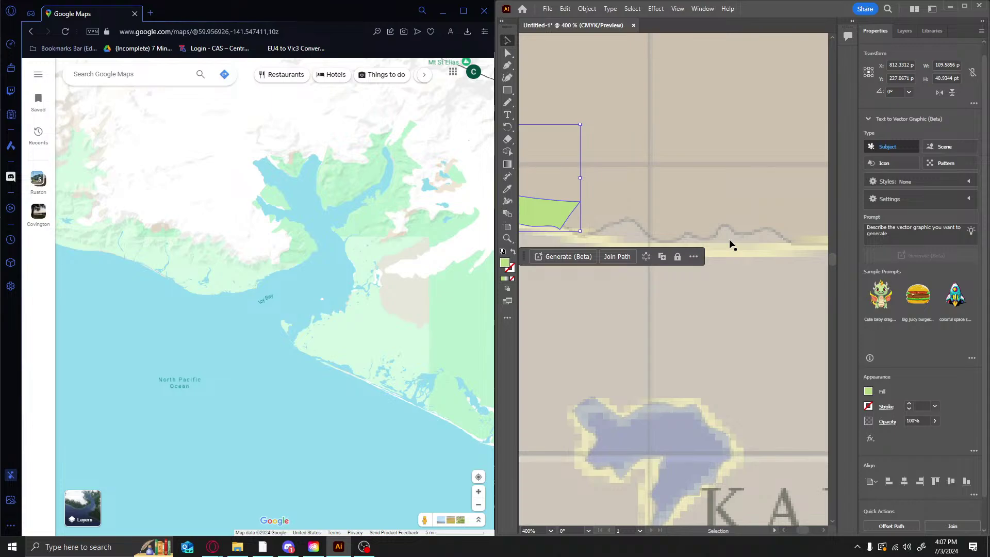
pyautogui.click(508, 103)
pyautogui.click(550, 126)
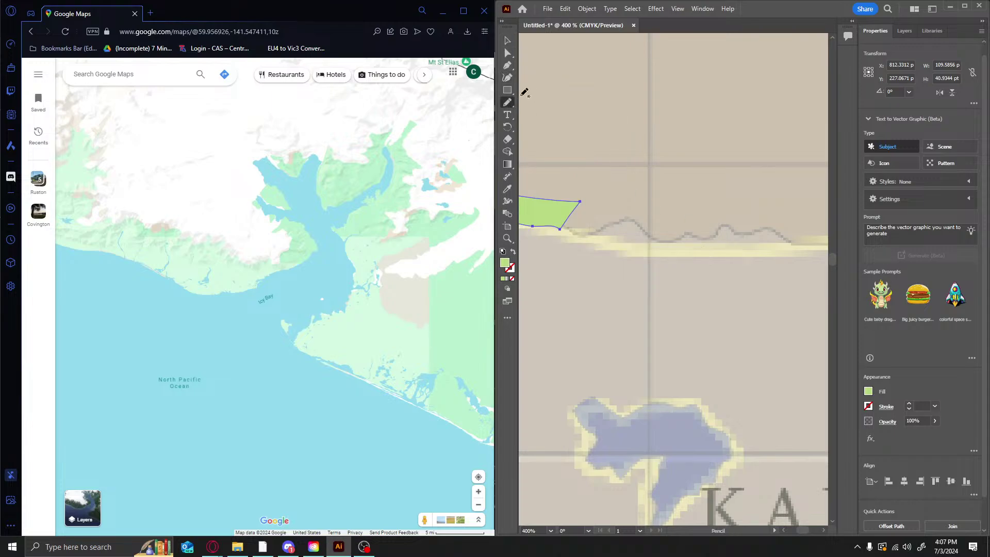
pyautogui.click(548, 9)
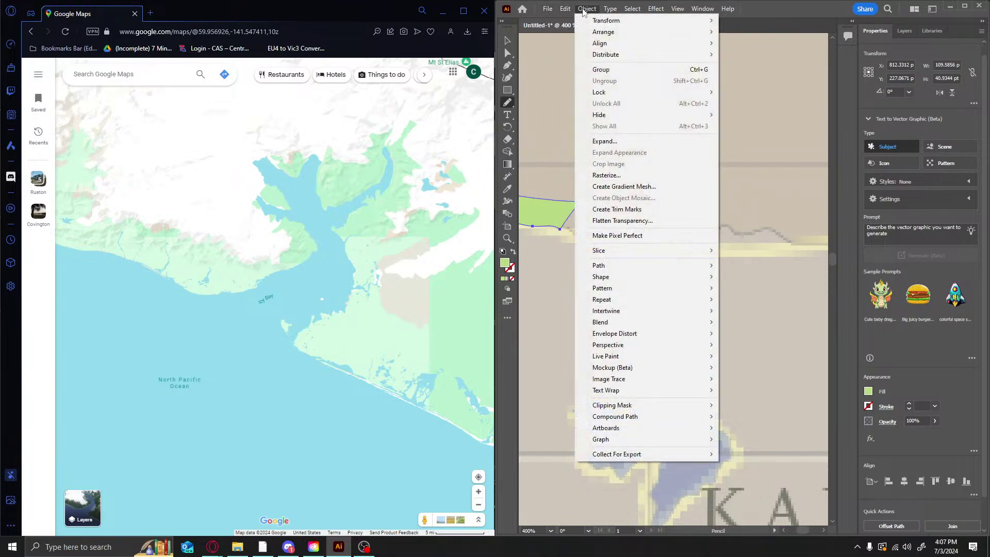
# Search the web in Opera for "fine detail in pencil adobe illustrator" and open Adobe's article "Draw with the Pen, Curvature, or Pencil tool"
pyautogui.click(150, 13)
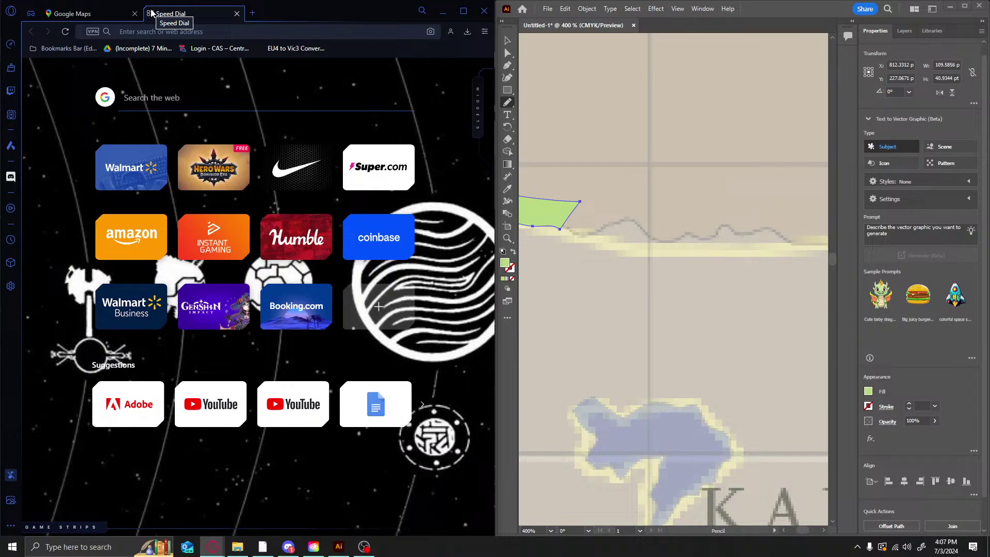
pyautogui.write('fin')
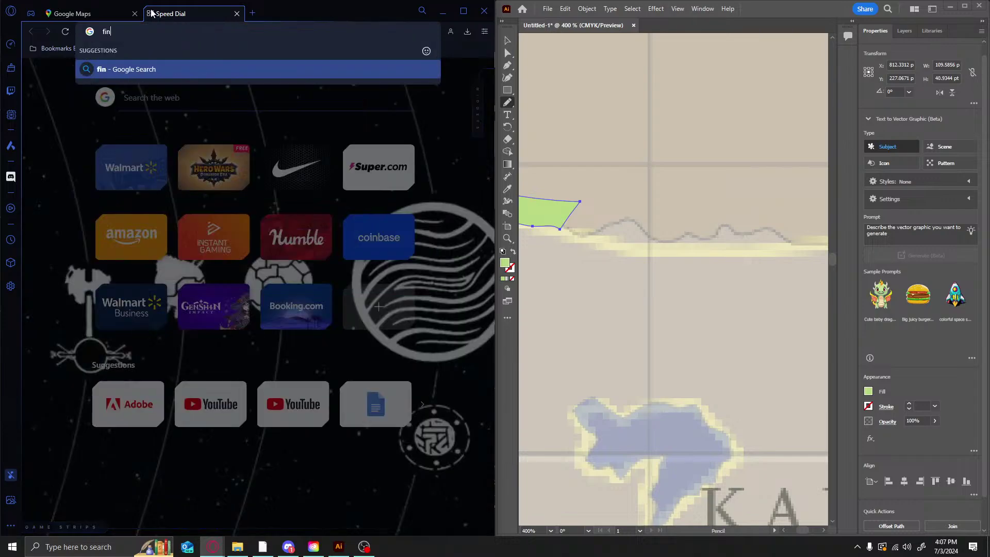
pyautogui.write('e detail in pen')
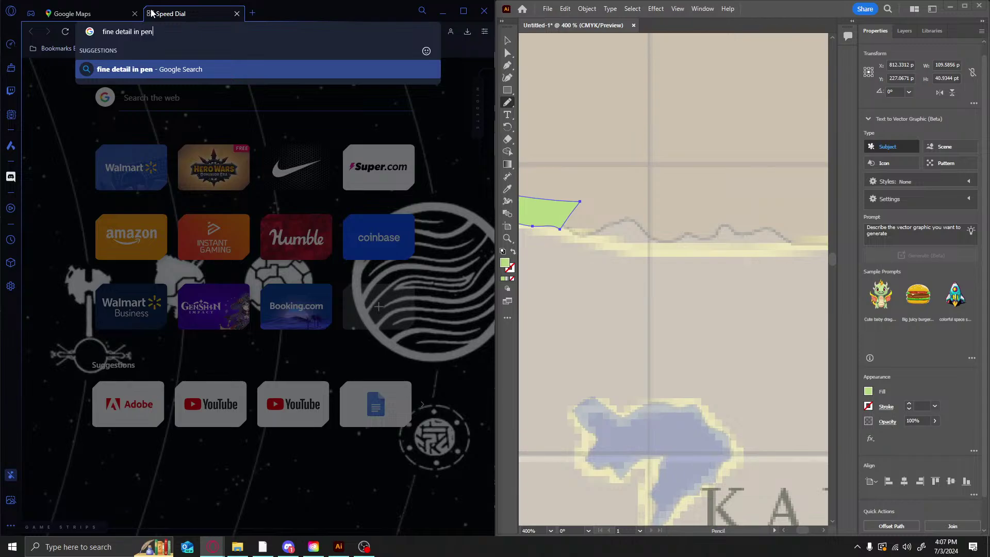
pyautogui.write('cil adobe illustrator')
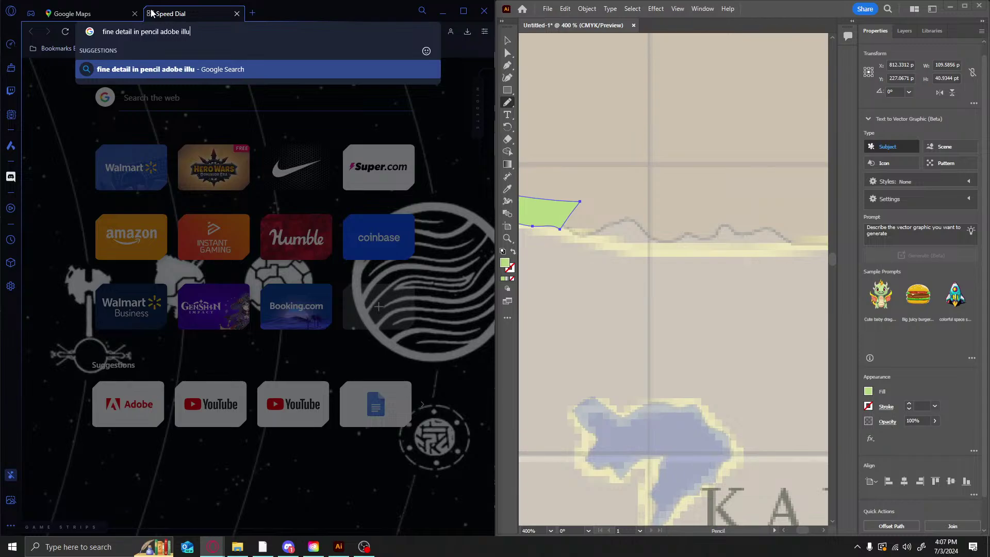
pyautogui.press('Return')
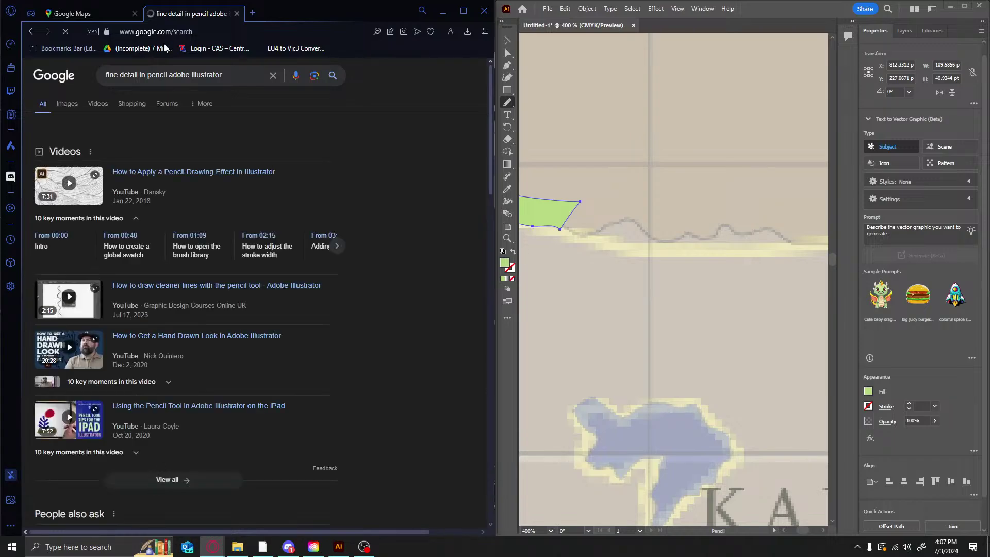
pyautogui.scroll(-8, 342, 130)
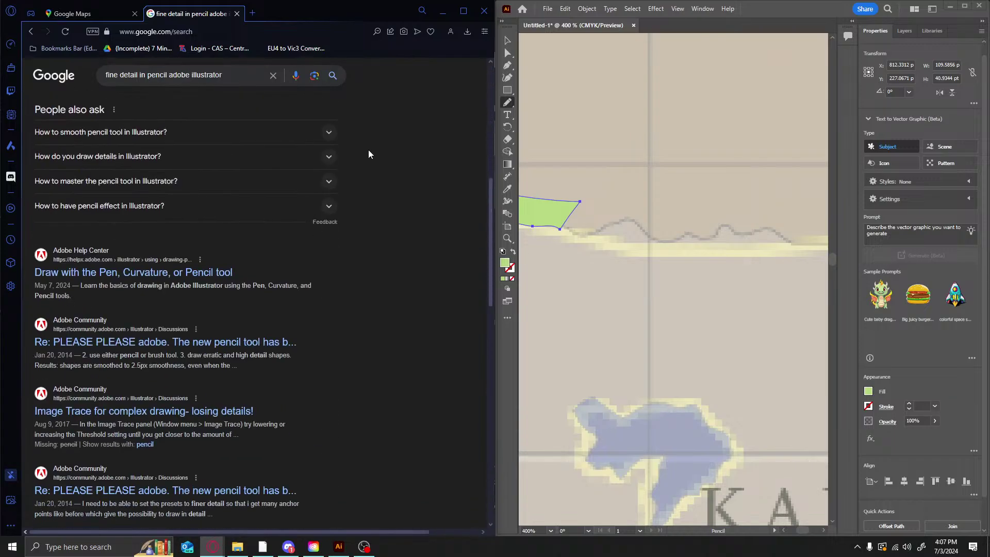
pyautogui.click(230, 272)
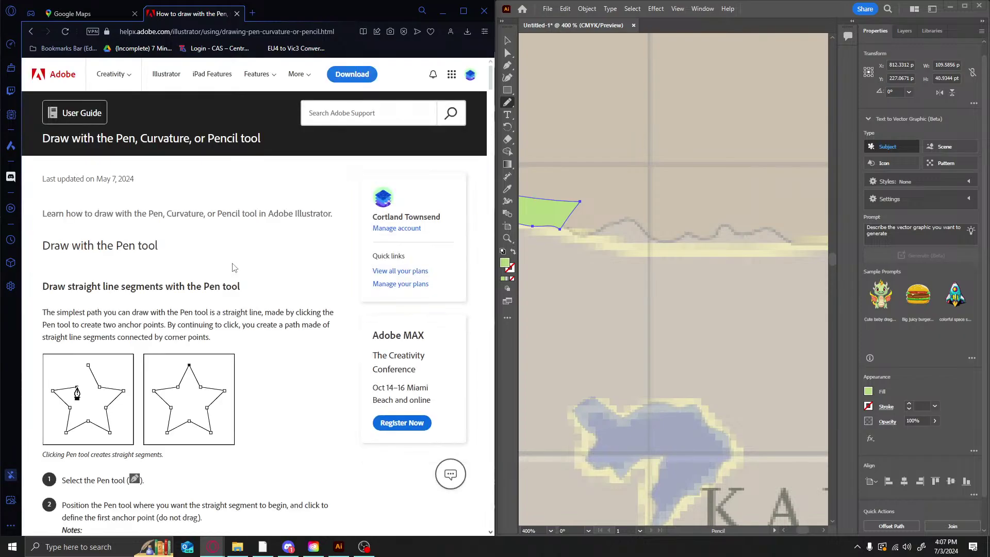
# Skim the article's Pen and Curvature tool sections as far as the Selection & Anchor Display preferences
pyautogui.scroll(-5, 214, 227)
pyautogui.scroll(-10, 214, 228)
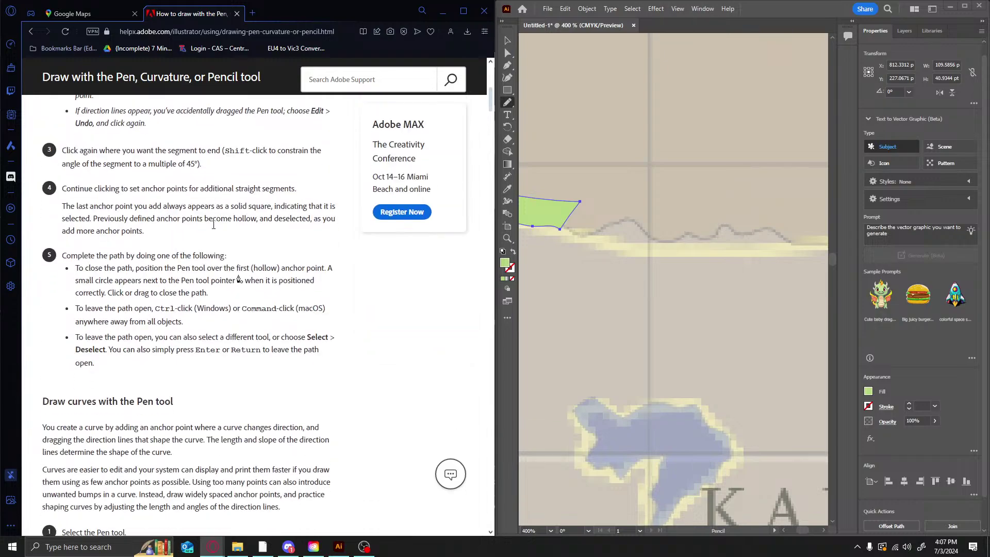
pyautogui.scroll(-12, 214, 229)
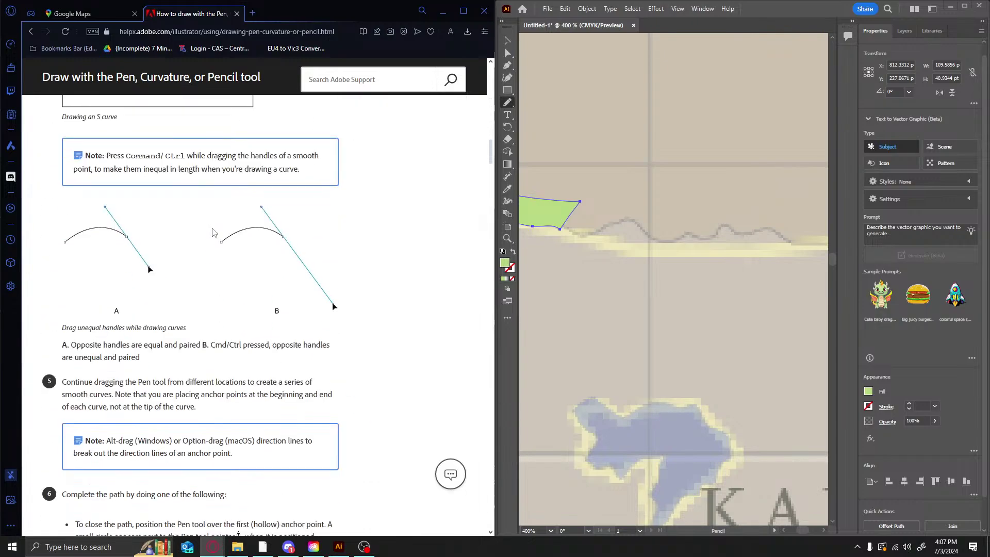
pyautogui.scroll(-15, 214, 229)
pyautogui.scroll(-20, 211, 237)
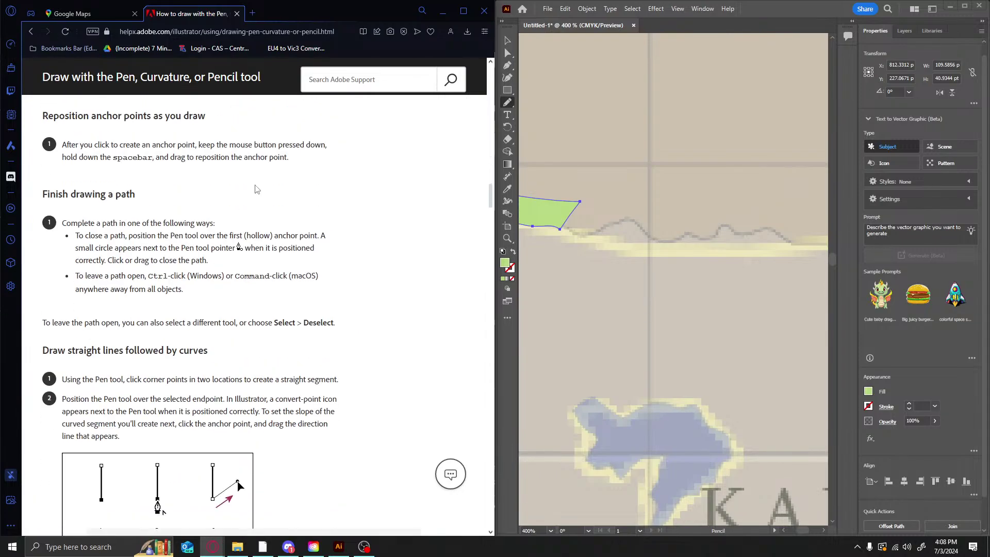
pyautogui.scroll(-20, 267, 170)
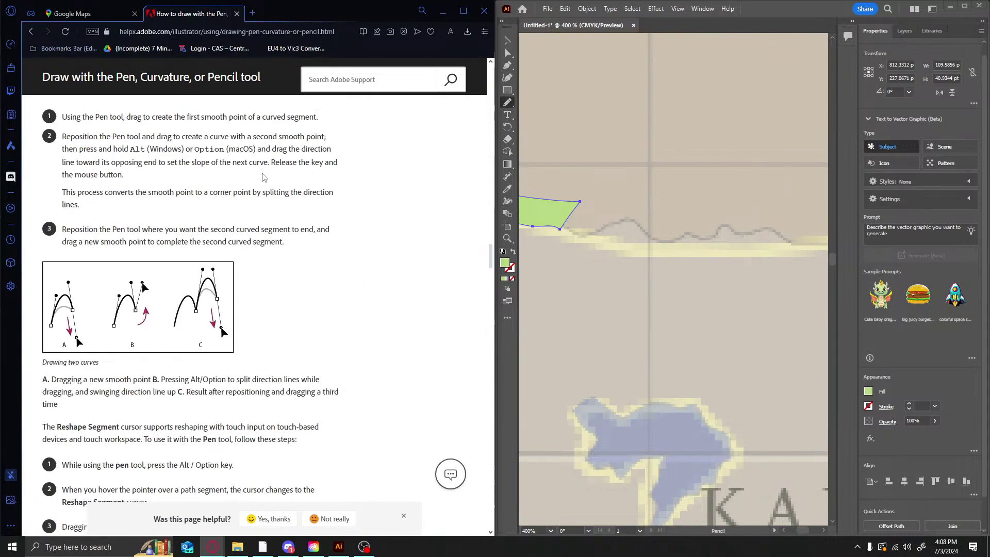
pyautogui.scroll(-20, 261, 178)
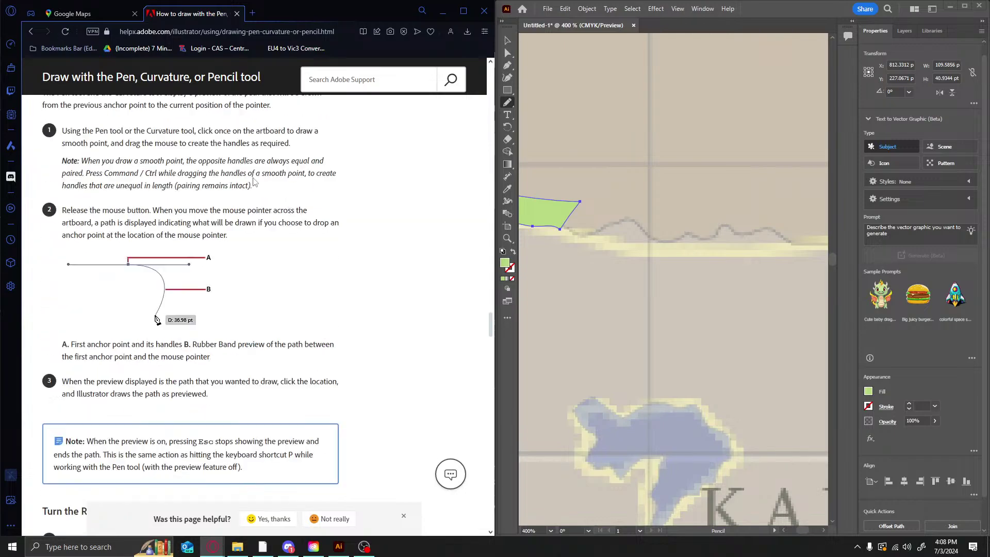
pyautogui.scroll(7, 243, 189)
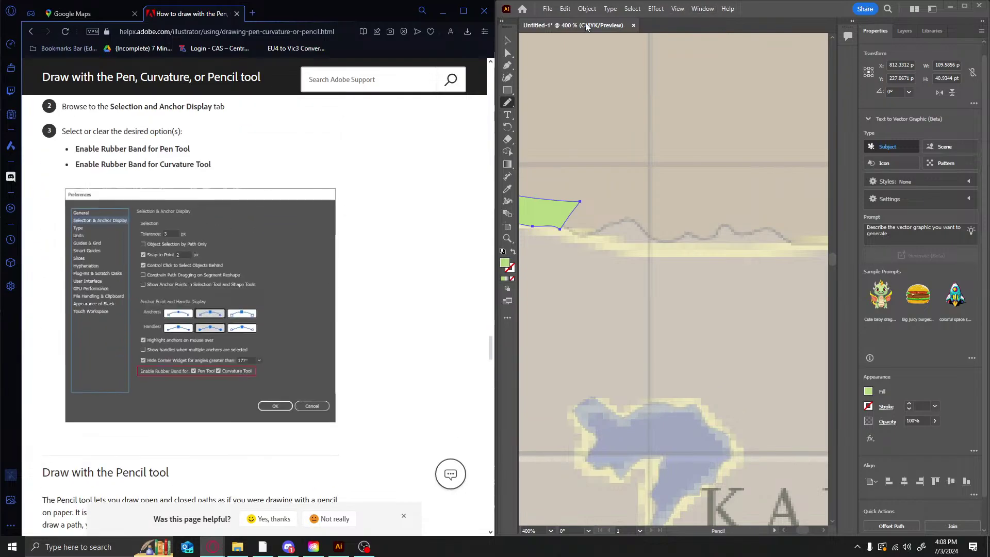
# Look in Illustrator for the Selection & Anchor Display preferences described in the article
pyautogui.click(547, 10)
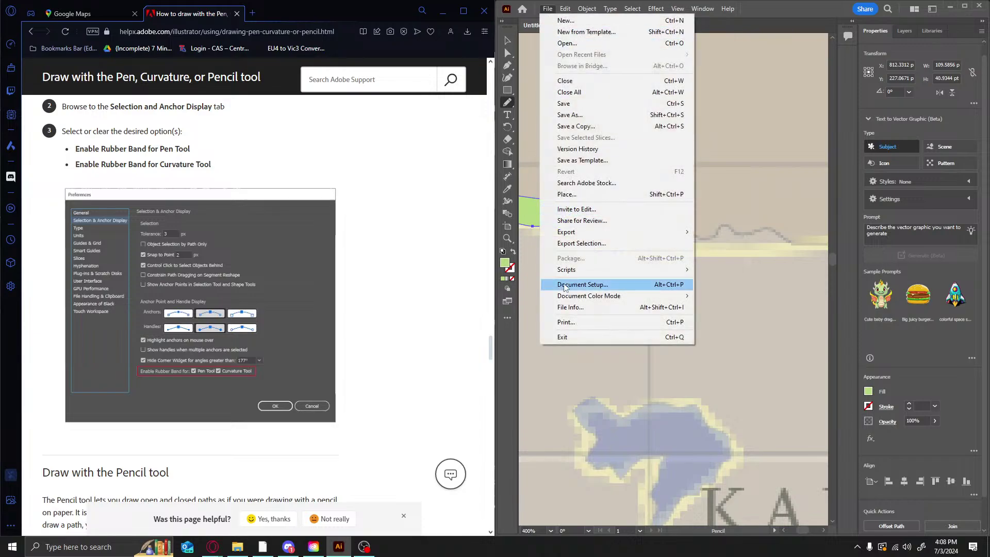
pyautogui.moveTo(583, 11)
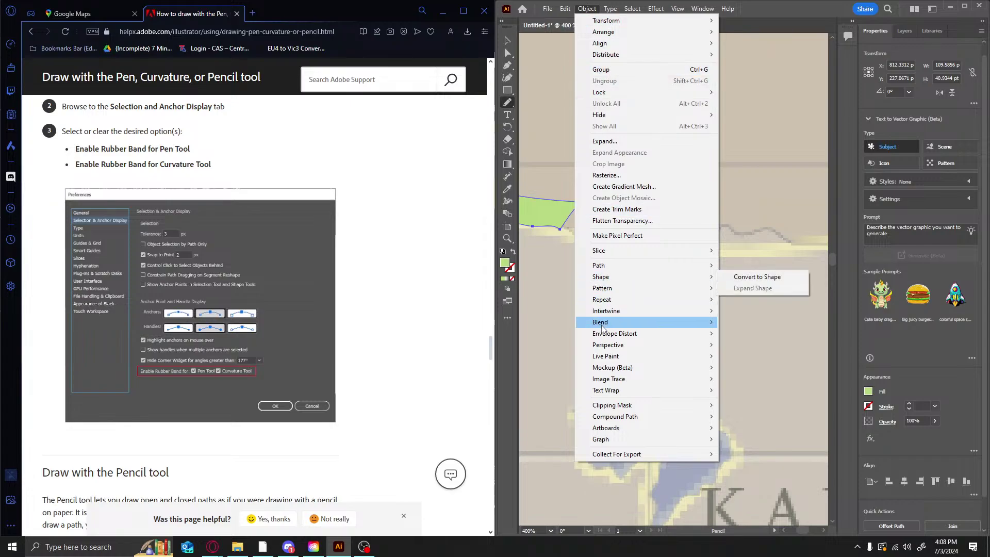
pyautogui.moveTo(655, 8)
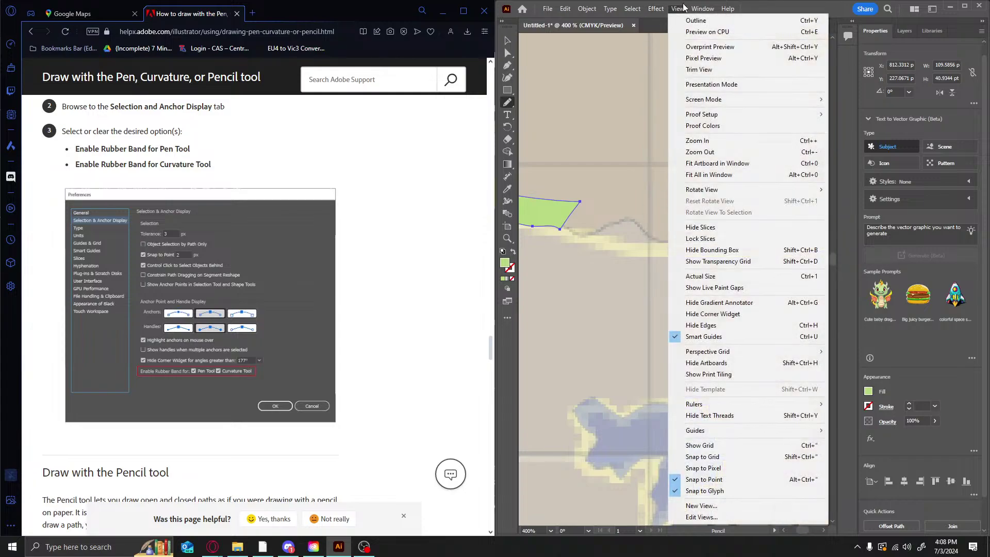
# Read the article's Pencil tool instructions on freeform, straight, closed and joined paths, down to the Pencil tool options
pyautogui.scroll(-8, 311, 406)
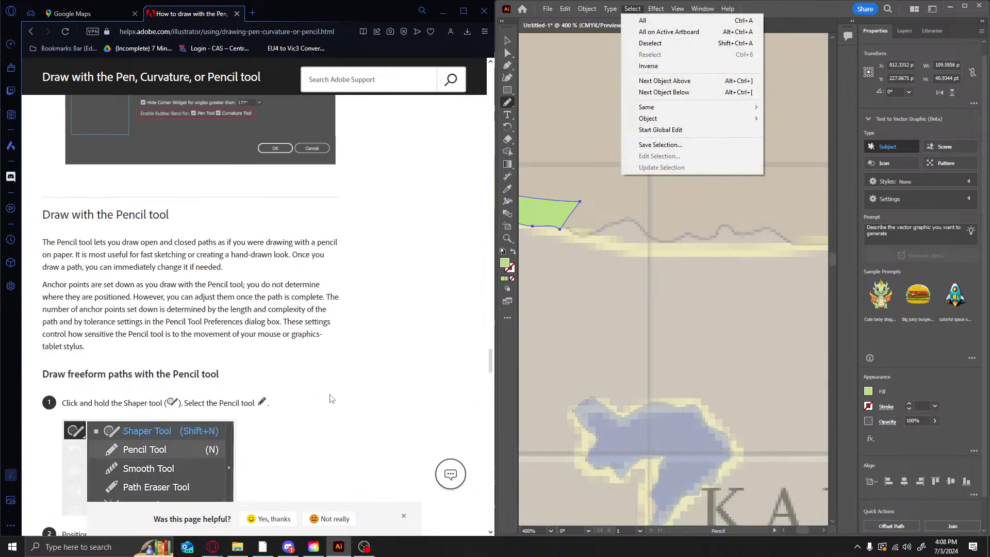
pyautogui.click(311, 359)
pyautogui.scroll(-4, 266, 269)
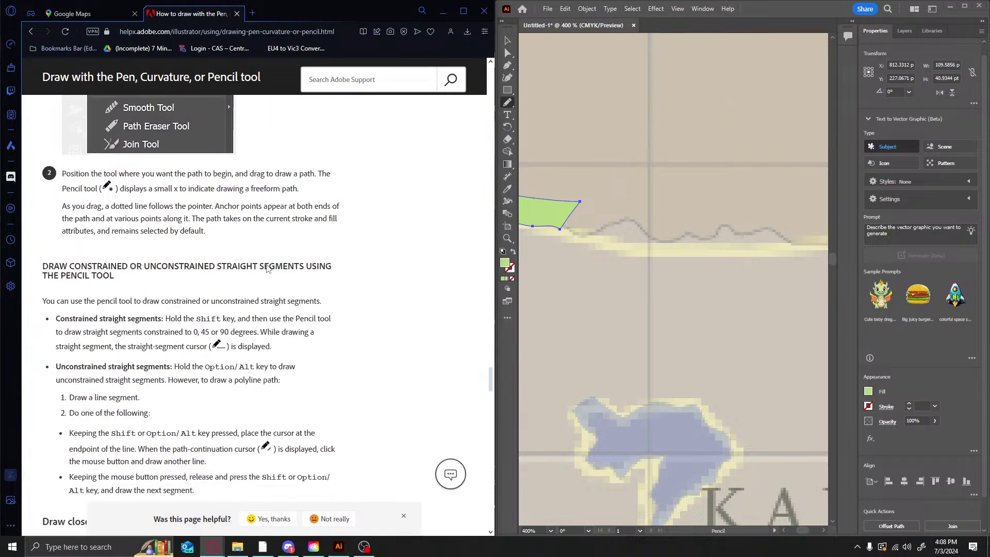
pyautogui.scroll(-12, 267, 264)
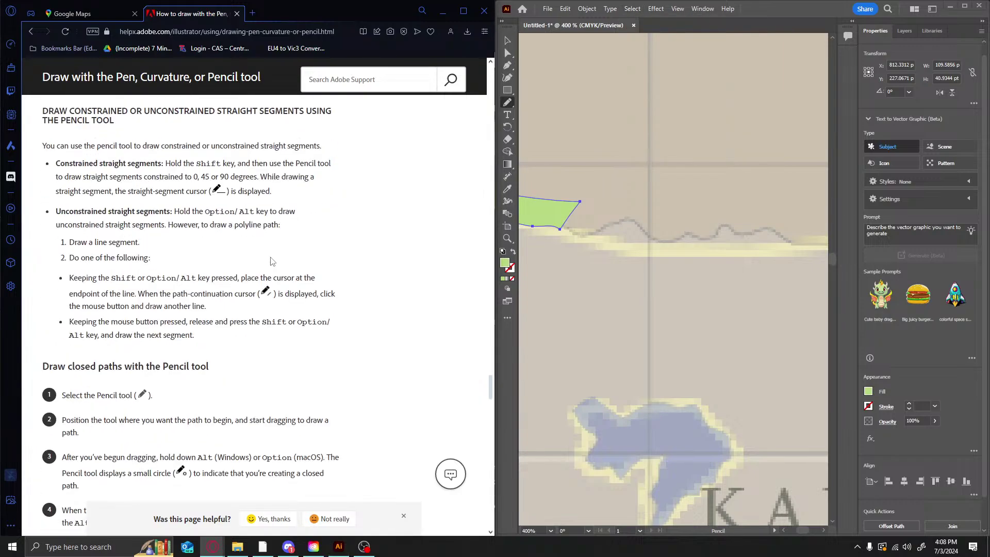
pyautogui.scroll(-9, 272, 261)
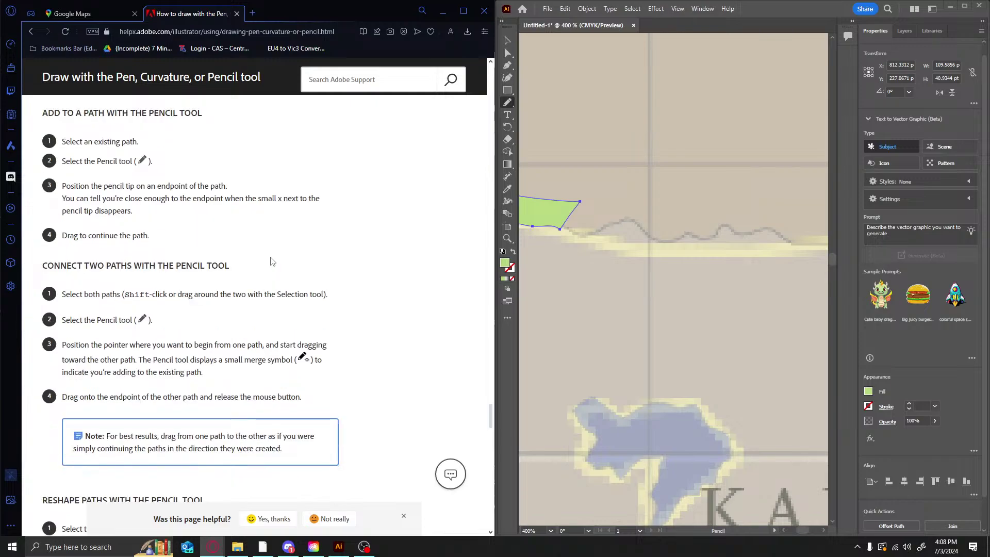
pyautogui.scroll(-4, 272, 262)
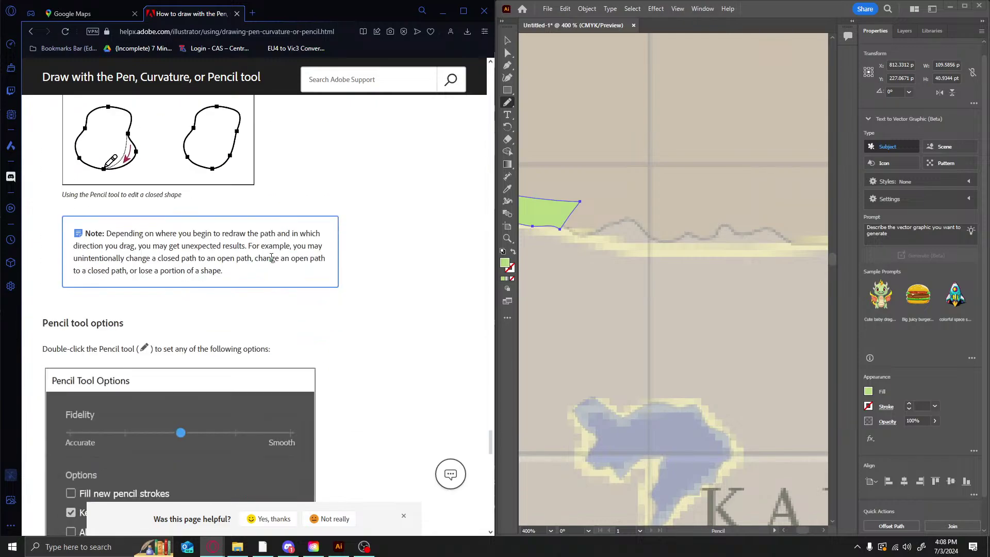
# Set the Pencil tool's Fidelity to the most Accurate setting and bring the Google Maps coastline back up as reference
pyautogui.scroll(-2, 272, 258)
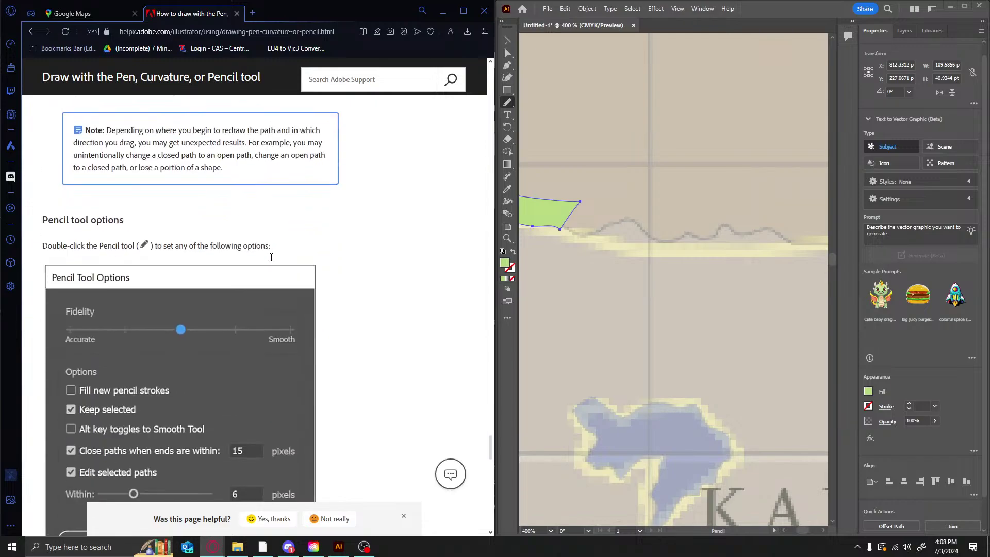
pyautogui.doubleClick(509, 104)
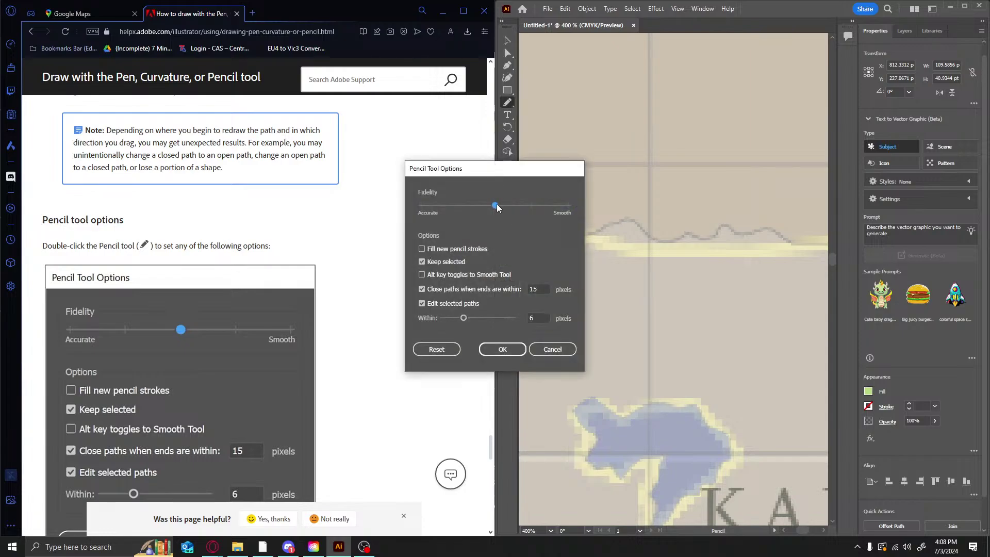
pyautogui.moveTo(496, 206); pyautogui.dragTo(380, 208)
pyautogui.click(96, 16)
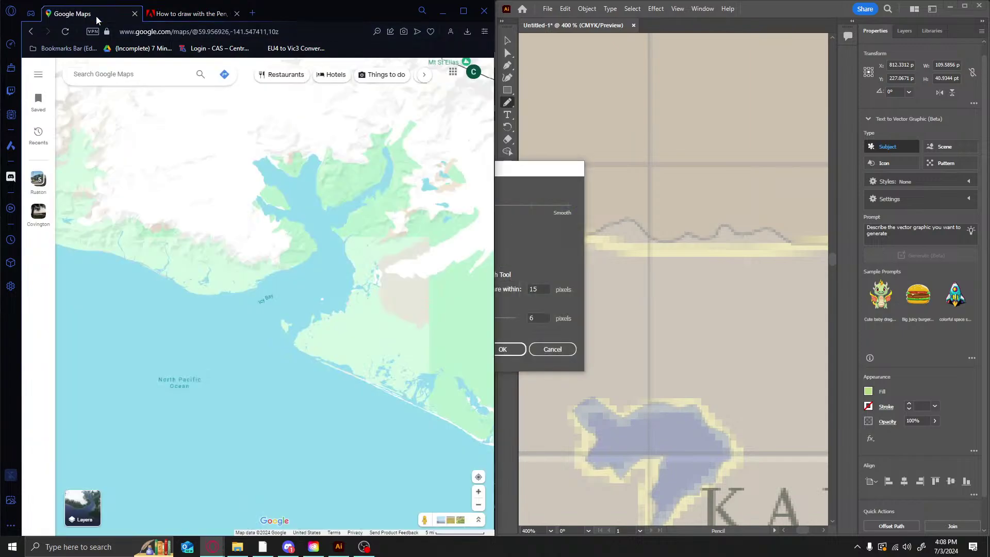
pyautogui.click(489, 356)
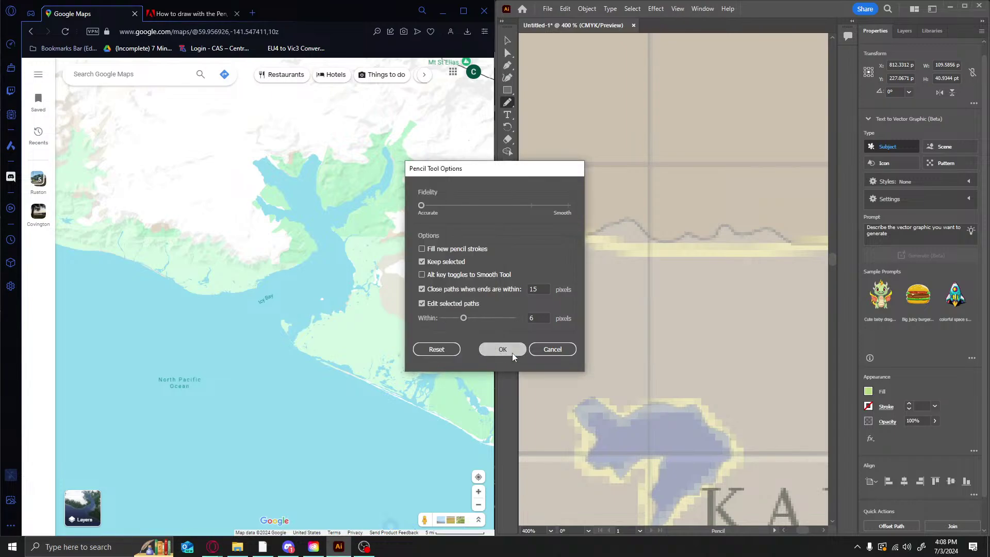
pyautogui.click(504, 348)
# Widen the Illustrator window beside Google Maps and delete the old green land strip on the northern coast
pyautogui.moveTo(495, 126); pyautogui.dragTo(373, 131)
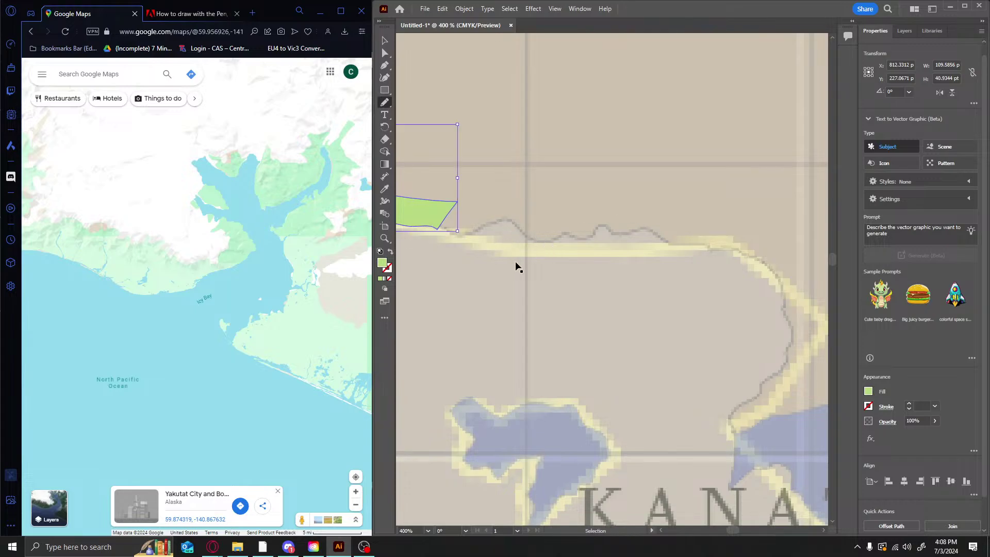
pyautogui.hscroll(1, 508, 265)
pyautogui.hscroll(-5, 508, 265)
pyautogui.keyDown('alt'); pyautogui.scroll(-3, 512, 259); pyautogui.keyUp('alt')
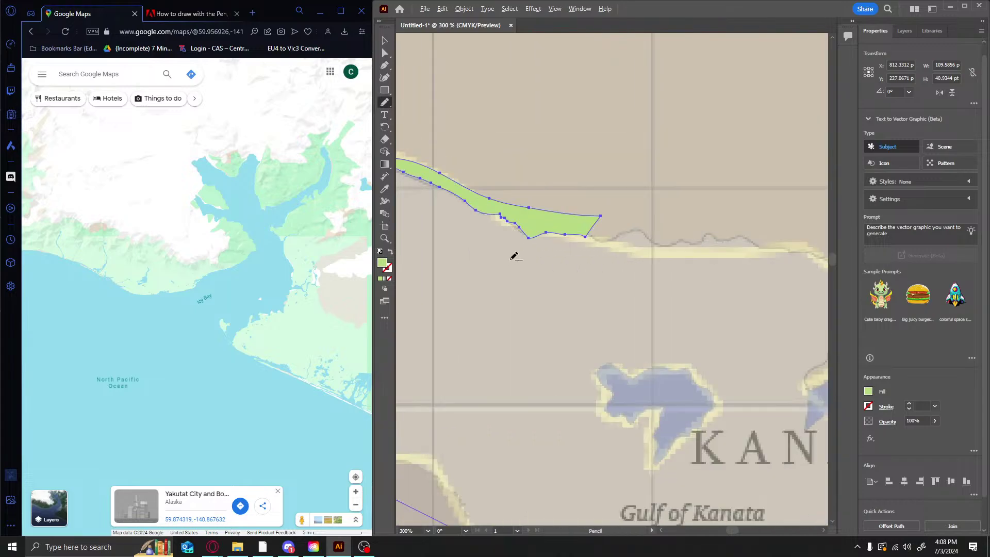
pyautogui.scroll(1, 513, 258)
pyautogui.keyDown('alt'); pyautogui.scroll(1, 498, 259); pyautogui.keyUp('alt')
pyautogui.keyDown('alt'); pyautogui.scroll(1, 499, 260); pyautogui.keyUp('alt')
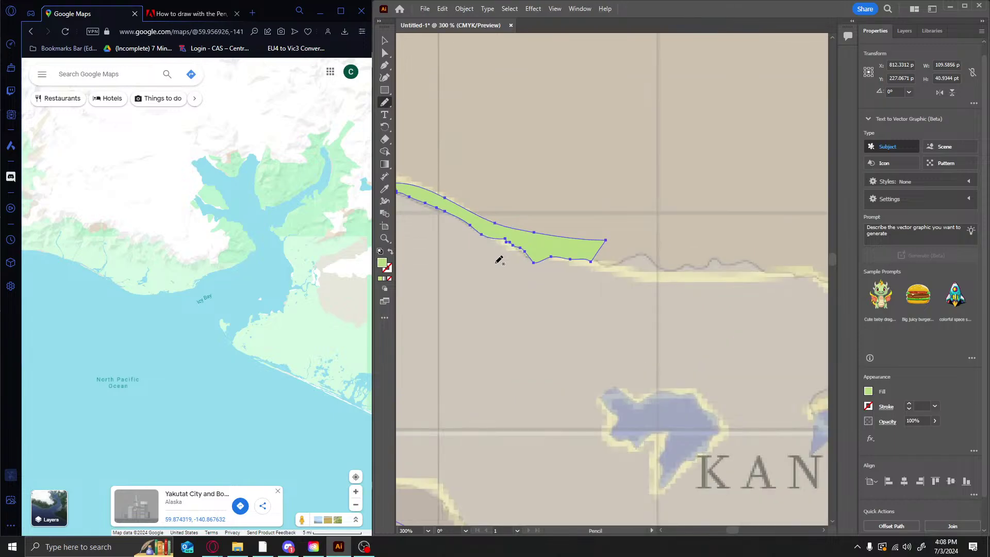
pyautogui.press('Delete')
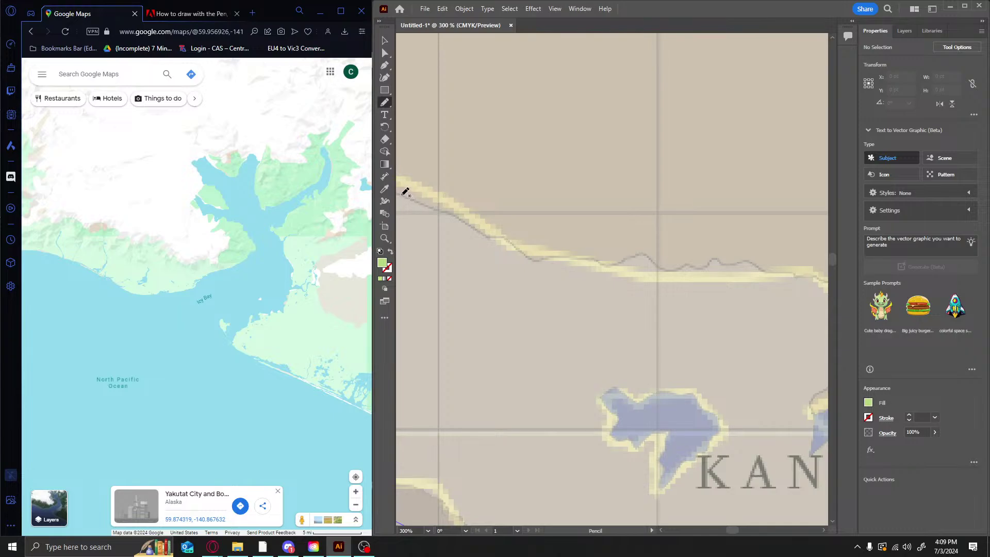
# Trace the northern coast eastward with the Pencil tool and curve the line north toward an inlet, redrawing its end
pyautogui.moveTo(409, 196)
pyautogui.mouseDown()
pyautogui.moveTo(462, 212)
pyautogui.moveTo(545, 259)
pyautogui.moveTo(597, 251)
pyautogui.mouseUp()
pyautogui.moveTo(658, 199); pyautogui.dragTo(695, 181)
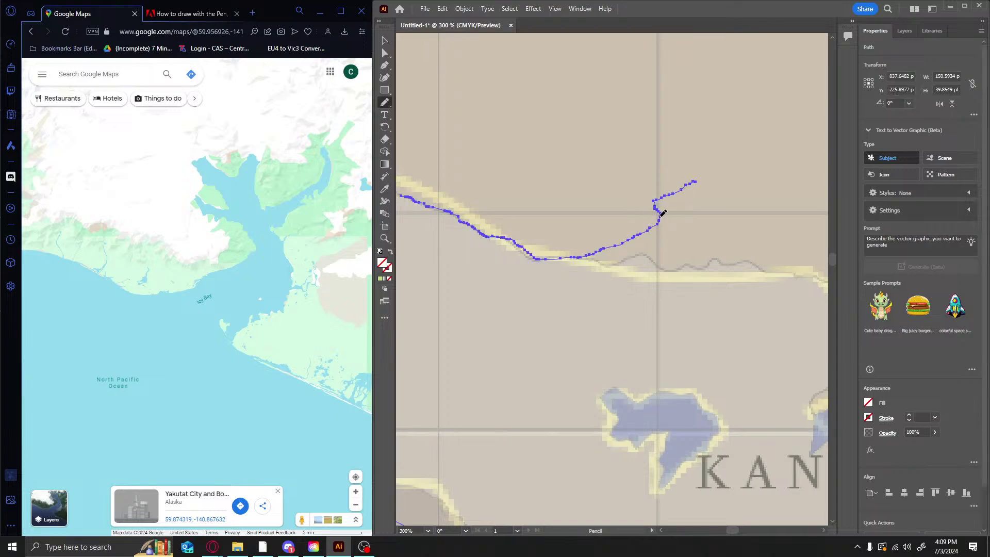
pyautogui.moveTo(664, 220); pyautogui.dragTo(695, 201)
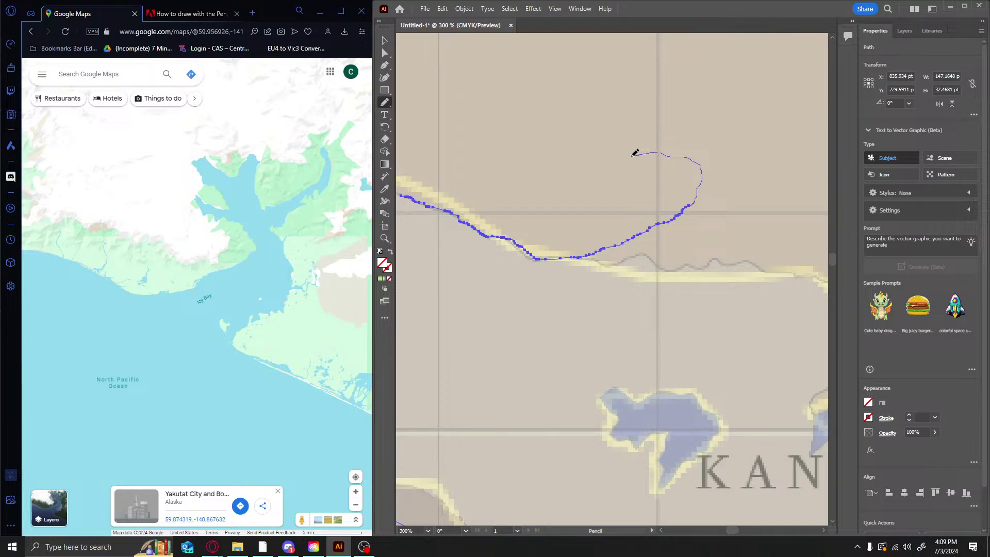
pyautogui.moveTo(631, 168); pyautogui.dragTo(672, 144)
pyautogui.hotkey('ctrl', 'z')
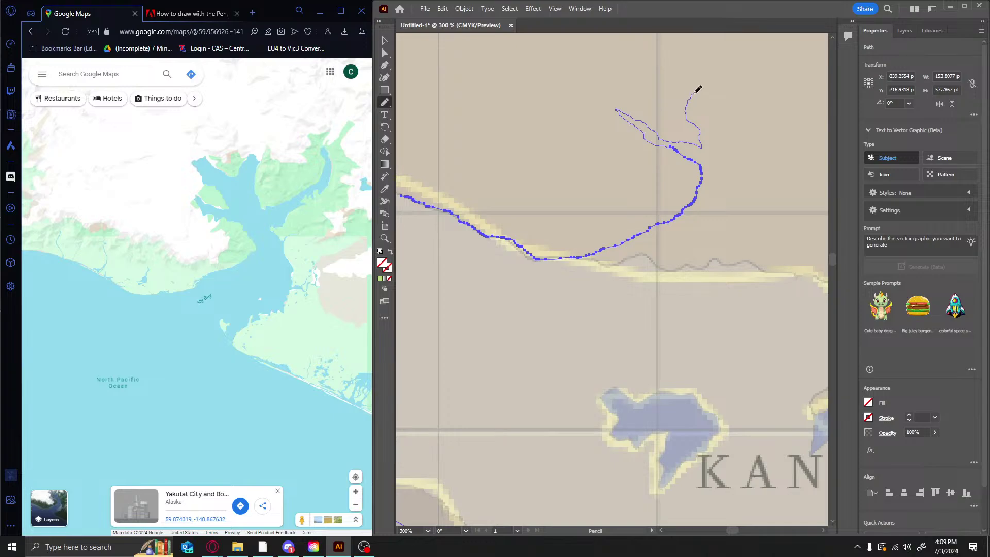
# Draw a branching inlet, close the coastline into a land shape about 214 by 117 pt, and fill it light green
pyautogui.moveTo(695, 92)
pyautogui.mouseDown()
pyautogui.moveTo(677, 56)
pyautogui.moveTo(702, 92)
pyautogui.mouseUp()
pyautogui.moveTo(709, 209)
pyautogui.mouseDown()
pyautogui.moveTo(714, 218)
pyautogui.moveTo(733, 173)
pyautogui.moveTo(725, 163)
pyautogui.moveTo(765, 124)
pyautogui.mouseUp()
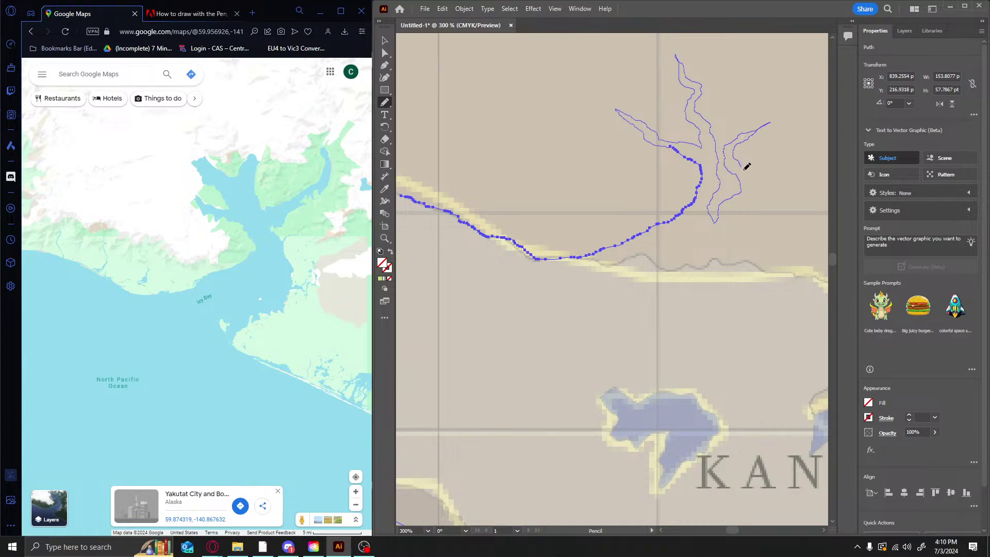
pyautogui.moveTo(746, 167); pyautogui.dragTo(759, 178)
pyautogui.moveTo(726, 256)
pyautogui.mouseDown()
pyautogui.moveTo(747, 259)
pyautogui.moveTo(818, 159)
pyautogui.moveTo(807, 94)
pyautogui.moveTo(760, 59)
pyautogui.moveTo(659, 34)
pyautogui.moveTo(459, 64)
pyautogui.moveTo(416, 106)
pyautogui.moveTo(405, 191)
pyautogui.mouseUp()
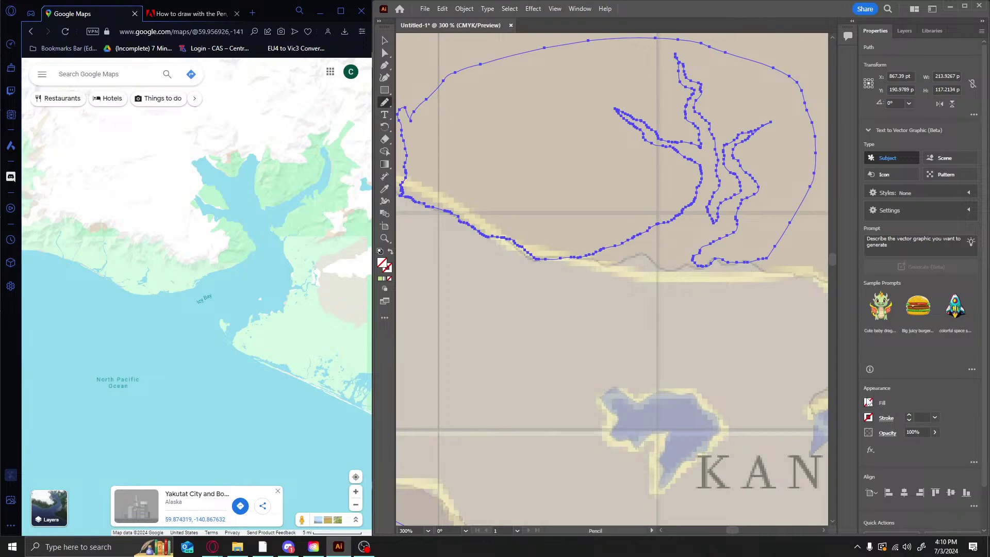
pyautogui.click(869, 402)
pyautogui.click(770, 467)
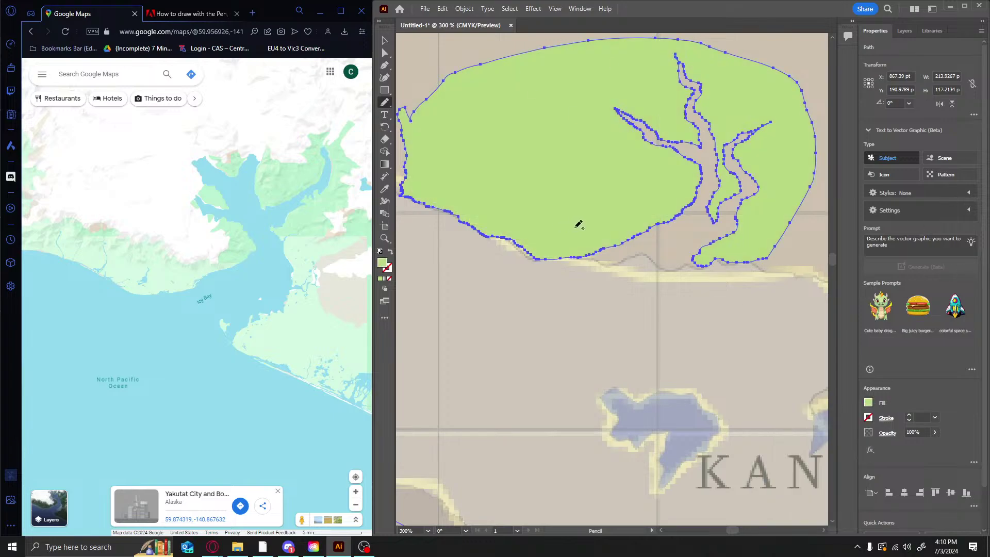
# Deselect the green land shape and examine its inlet's scale against the whole reference map and the nearby coastline
pyautogui.keyDown('alt'); pyautogui.scroll(-5, 585, 221); pyautogui.keyUp('alt')
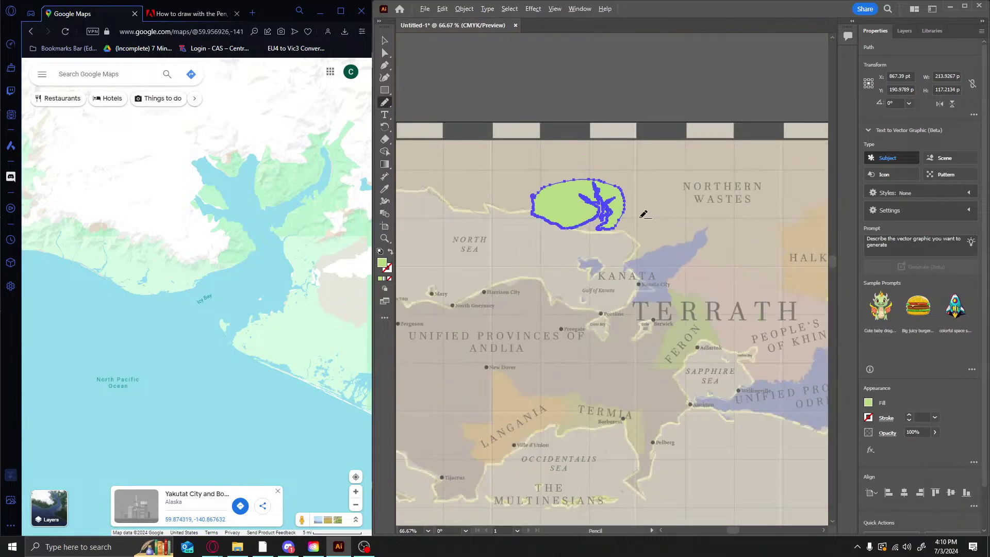
pyautogui.keyDown('alt'); pyautogui.scroll(-4, 538, 238); pyautogui.keyUp('alt')
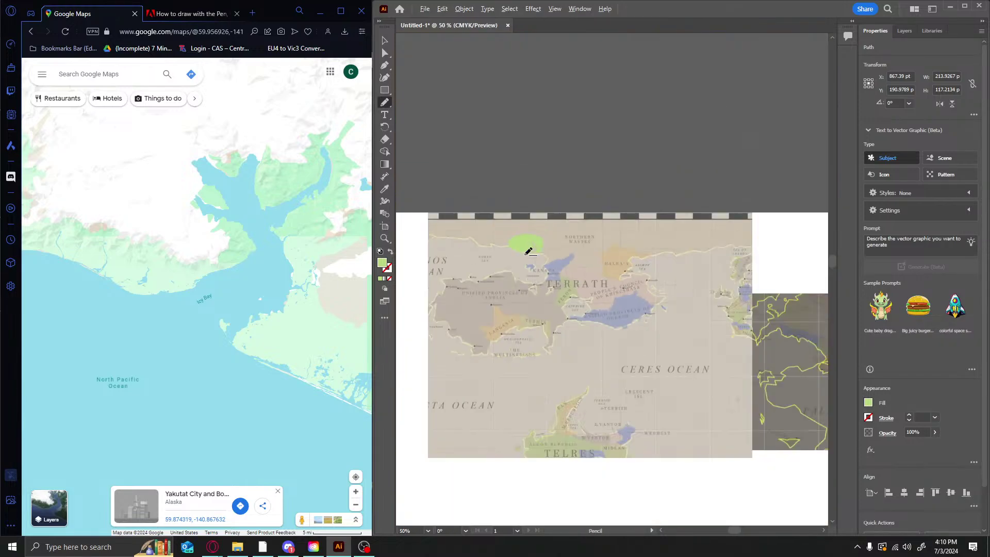
pyautogui.click(385, 40)
pyautogui.click(527, 117)
pyautogui.keyDown('alt'); pyautogui.scroll(3, 495, 309); pyautogui.keyUp('alt')
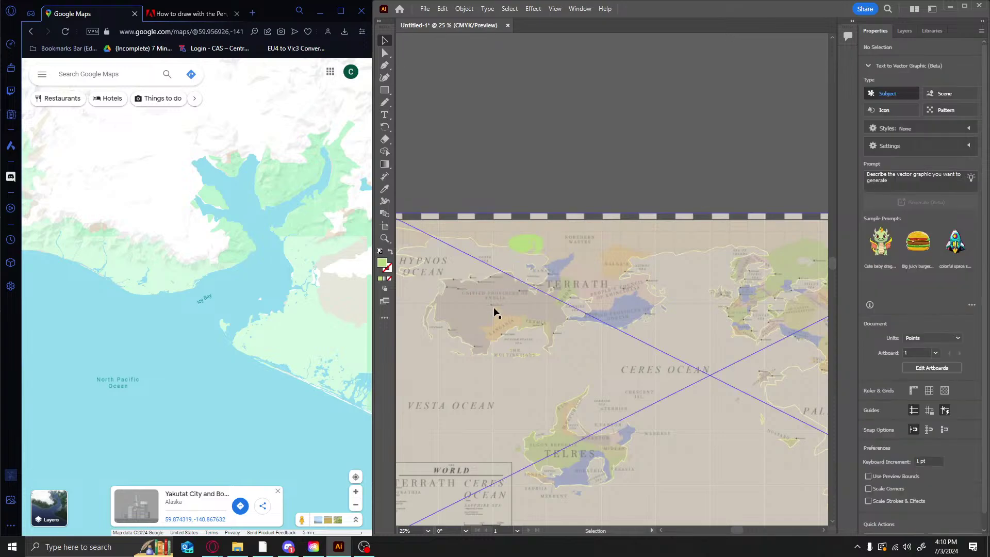
pyautogui.keyDown('alt'); pyautogui.scroll(2, 571, 112); pyautogui.keyUp('alt')
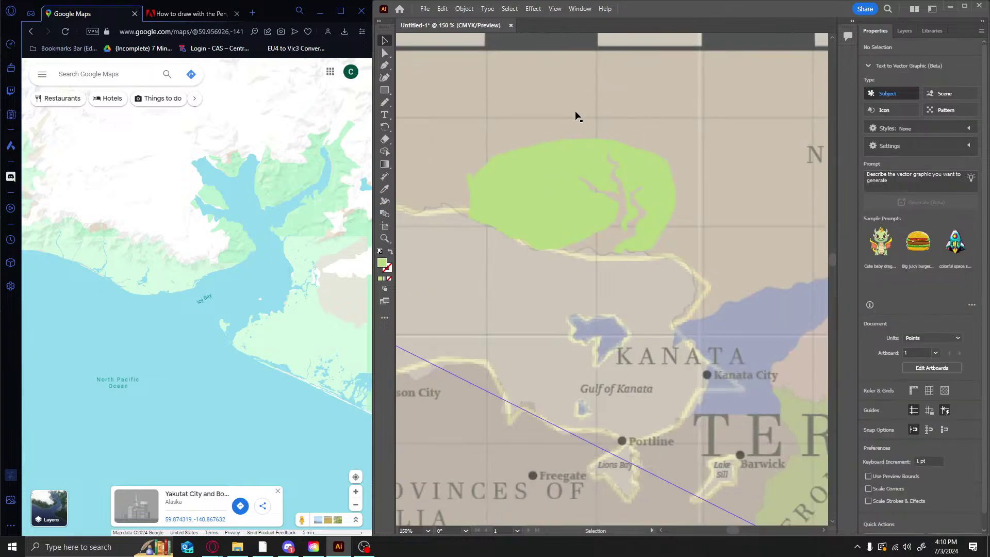
pyautogui.keyDown('alt'); pyautogui.scroll(-5, 577, 122); pyautogui.keyUp('alt')
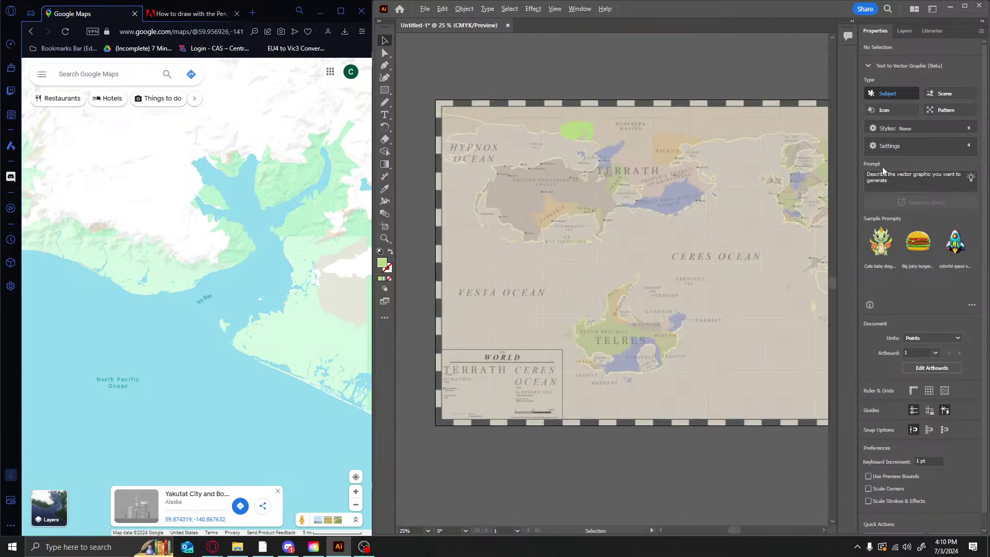
pyautogui.keyDown('alt'); pyautogui.scroll(1, 599, 88); pyautogui.keyUp('alt')
pyautogui.keyDown('alt'); pyautogui.scroll(1, 600, 88); pyautogui.keyUp('alt')
pyautogui.keyDown('alt'); pyautogui.scroll(6, 475, 172); pyautogui.keyUp('alt')
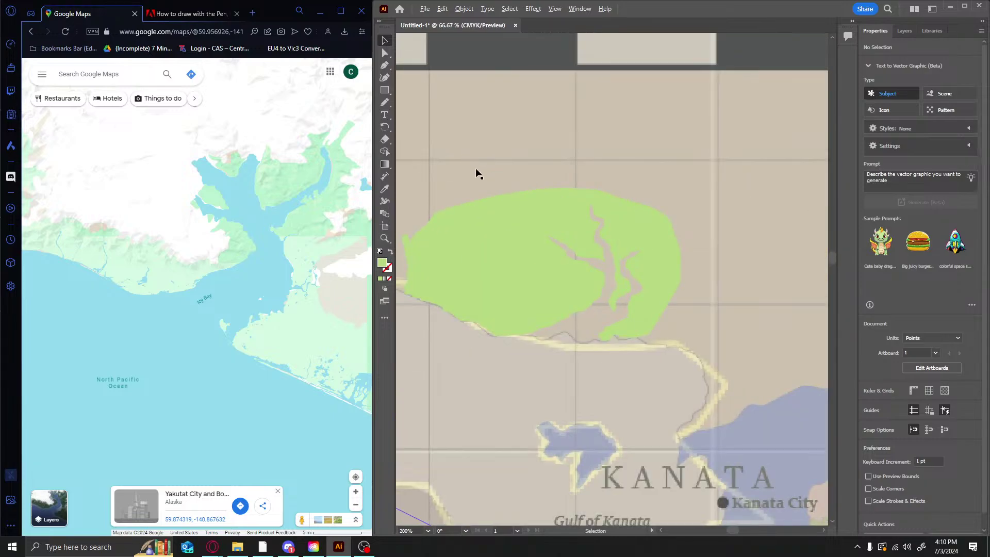
pyautogui.keyDown('alt'); pyautogui.scroll(-2, 643, 258); pyautogui.keyUp('alt')
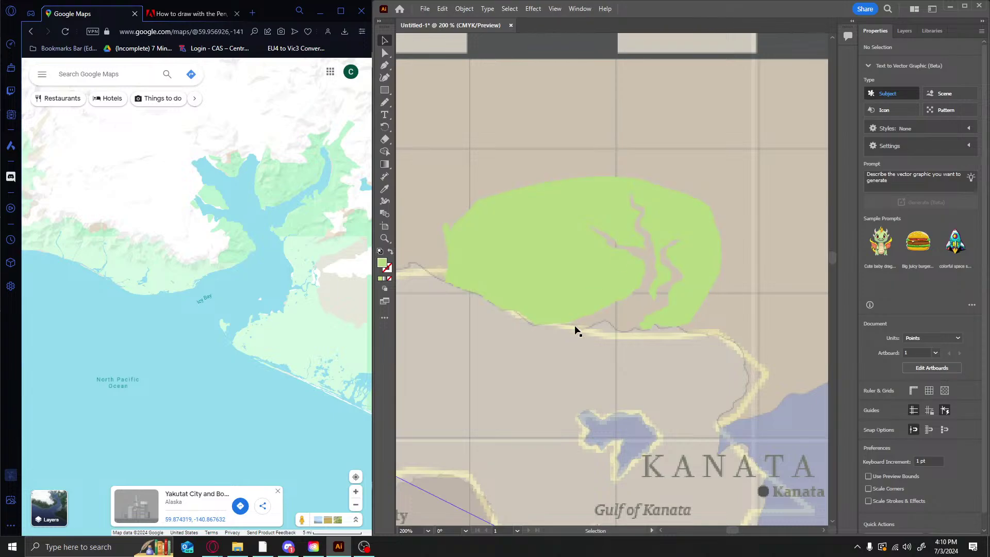
# Redraw the land shape's southern edge along the reference coastline with the Pencil tool, closing off the oversized inlet
pyautogui.click(572, 255)
pyautogui.keyDown('alt'); pyautogui.scroll(1, 613, 254); pyautogui.keyUp('alt')
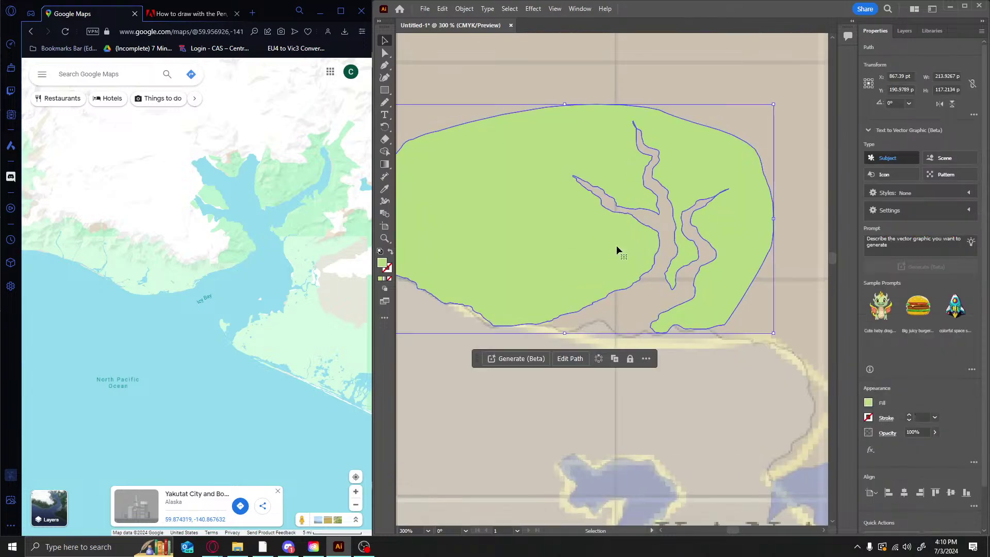
pyautogui.keyDown('alt'); pyautogui.scroll(3, 639, 343); pyautogui.keyUp('alt')
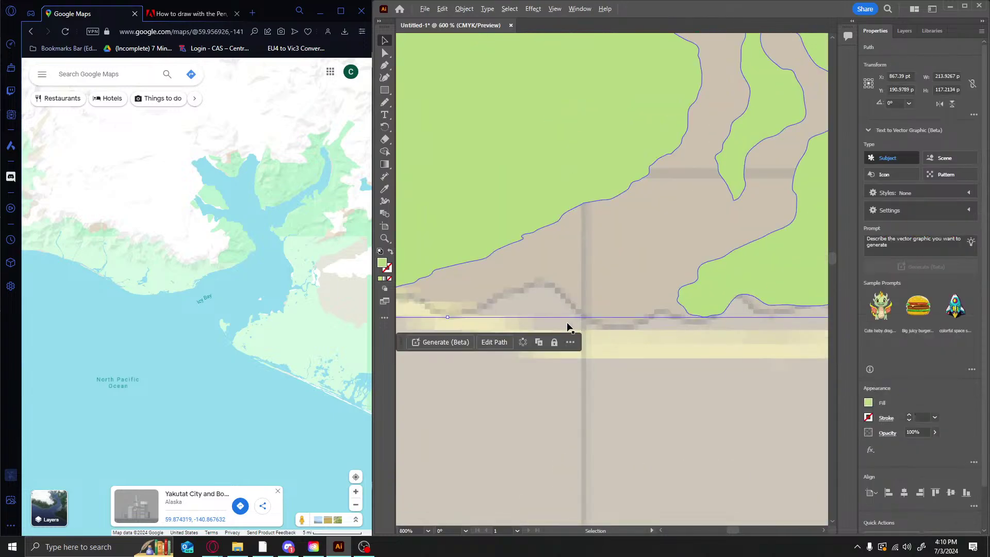
pyautogui.press('n')
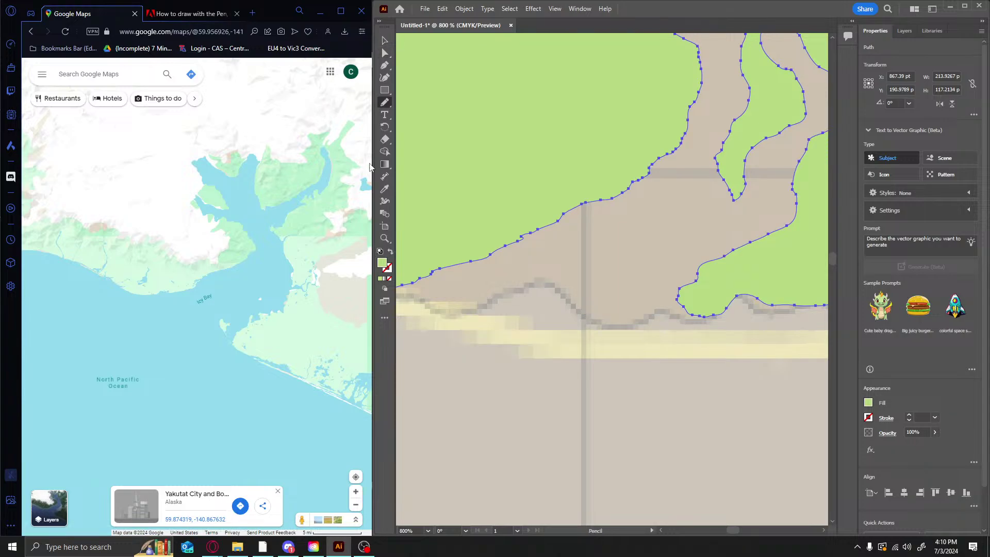
pyautogui.moveTo(413, 283)
pyautogui.mouseDown()
pyautogui.moveTo(567, 282)
pyautogui.moveTo(600, 303)
pyautogui.moveTo(701, 313)
pyautogui.mouseUp()
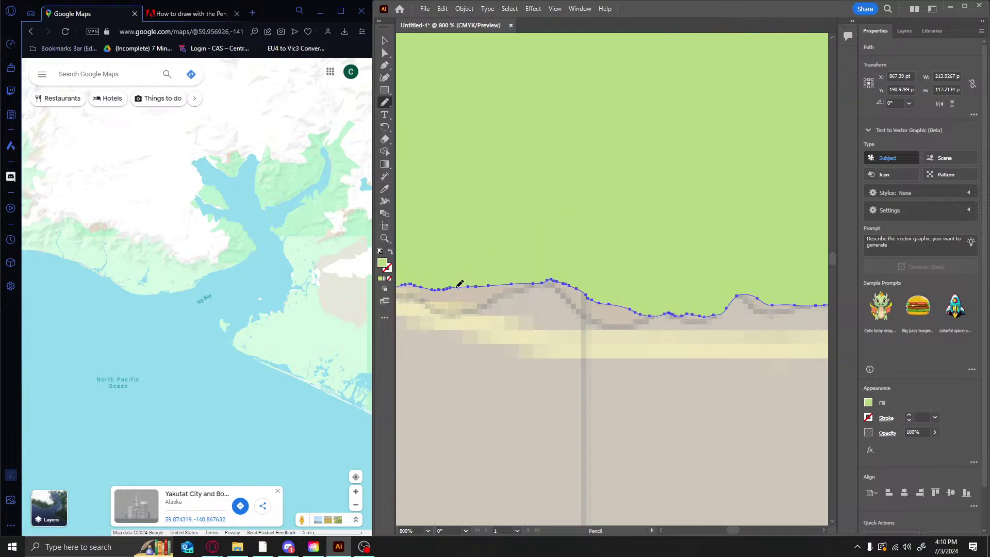
# Cut a smaller branching inlet into the green land's southern coast, modelled on Icy Bay, and rejoin it to the shoreline
pyautogui.moveTo(465, 286)
pyautogui.mouseDown()
pyautogui.moveTo(585, 242)
pyautogui.moveTo(573, 190)
pyautogui.moveTo(545, 186)
pyautogui.moveTo(497, 214)
pyautogui.moveTo(458, 221)
pyautogui.moveTo(494, 215)
pyautogui.moveTo(516, 193)
pyautogui.moveTo(568, 170)
pyautogui.mouseUp()
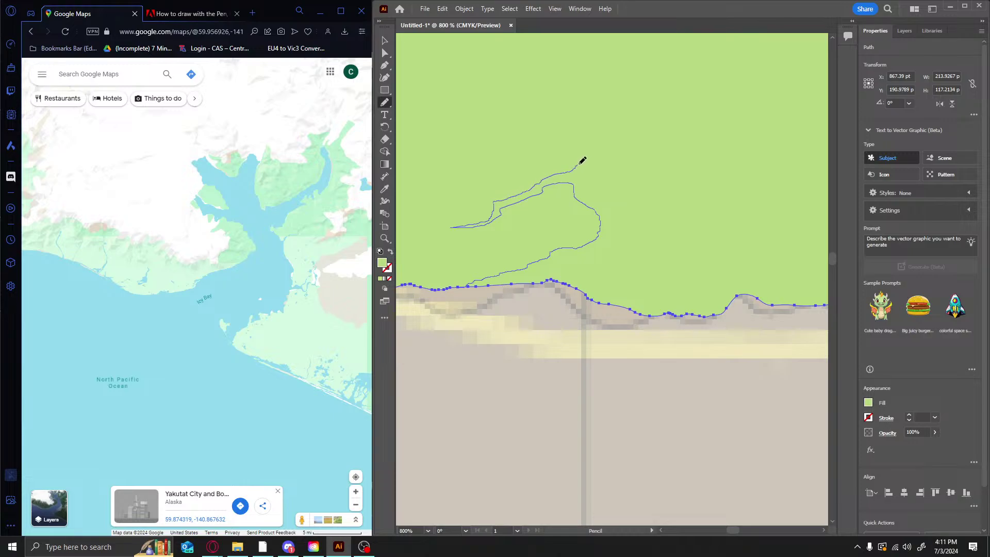
pyautogui.moveTo(592, 135)
pyautogui.mouseDown()
pyautogui.moveTo(546, 96)
pyautogui.moveTo(567, 93)
pyautogui.moveTo(613, 135)
pyautogui.mouseUp()
pyautogui.moveTo(596, 164); pyautogui.dragTo(642, 146)
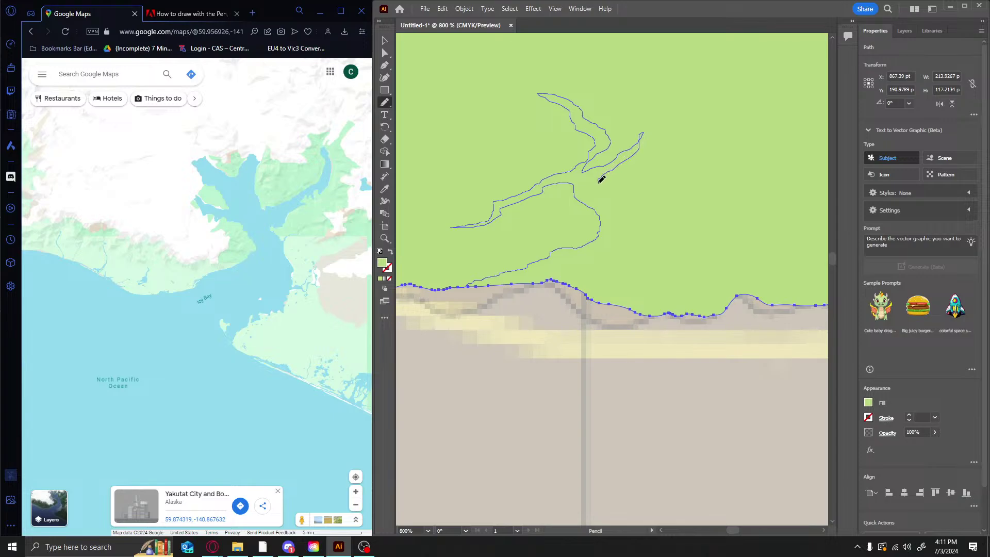
pyautogui.moveTo(615, 194)
pyautogui.mouseDown()
pyautogui.moveTo(654, 237)
pyautogui.moveTo(628, 191)
pyautogui.moveTo(671, 172)
pyautogui.moveTo(679, 189)
pyautogui.moveTo(714, 194)
pyautogui.moveTo(643, 192)
pyautogui.moveTo(671, 243)
pyautogui.mouseUp()
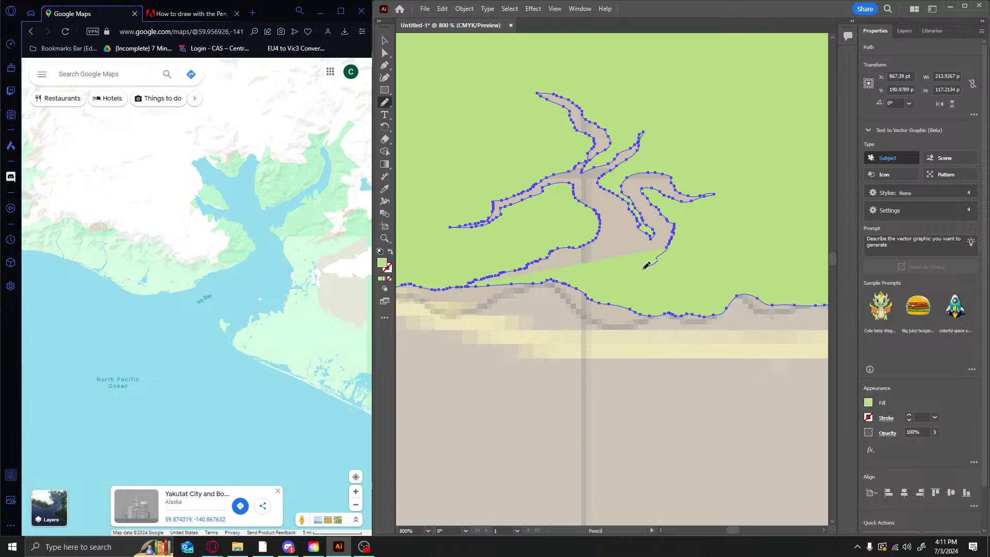
pyautogui.moveTo(644, 268)
pyautogui.mouseDown()
pyautogui.moveTo(635, 303)
pyautogui.moveTo(673, 315)
pyautogui.mouseUp()
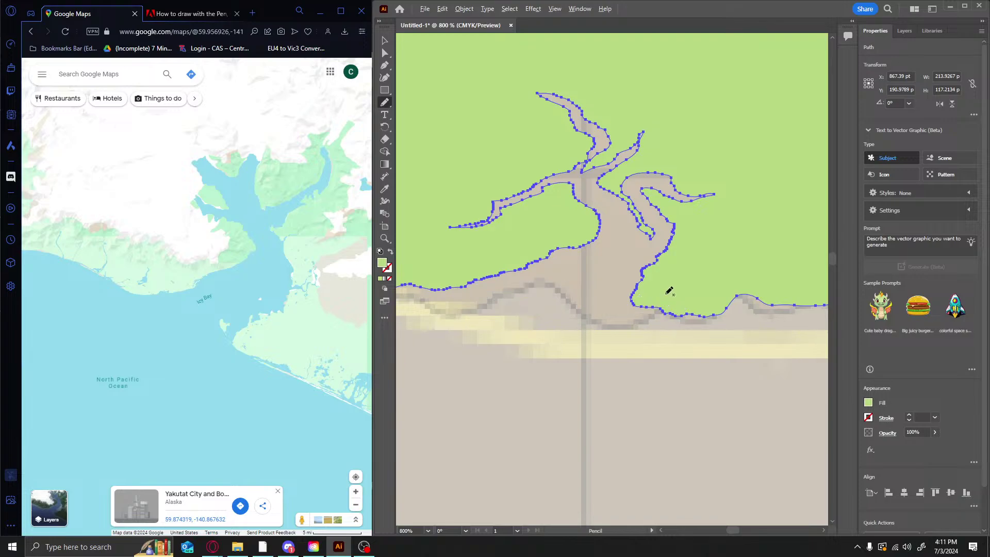
# Widen the pinched mouth of the inlet's northern branch by redrawing its western bank, and deselect the land shape
pyautogui.keyDown('alt'); pyautogui.scroll(-5, 503, 238); pyautogui.keyUp('alt')
pyautogui.keyDown('alt'); pyautogui.scroll(5, 496, 206); pyautogui.keyUp('alt')
pyautogui.keyDown('alt'); pyautogui.scroll(3, 457, 299); pyautogui.keyUp('alt')
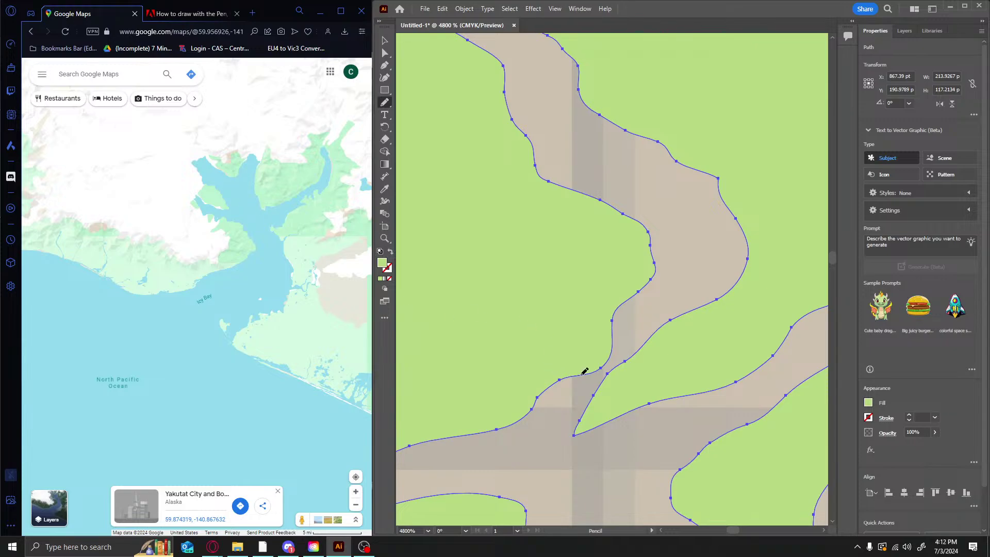
pyautogui.moveTo(568, 376)
pyautogui.mouseDown()
pyautogui.moveTo(581, 372)
pyautogui.moveTo(616, 317)
pyautogui.mouseUp()
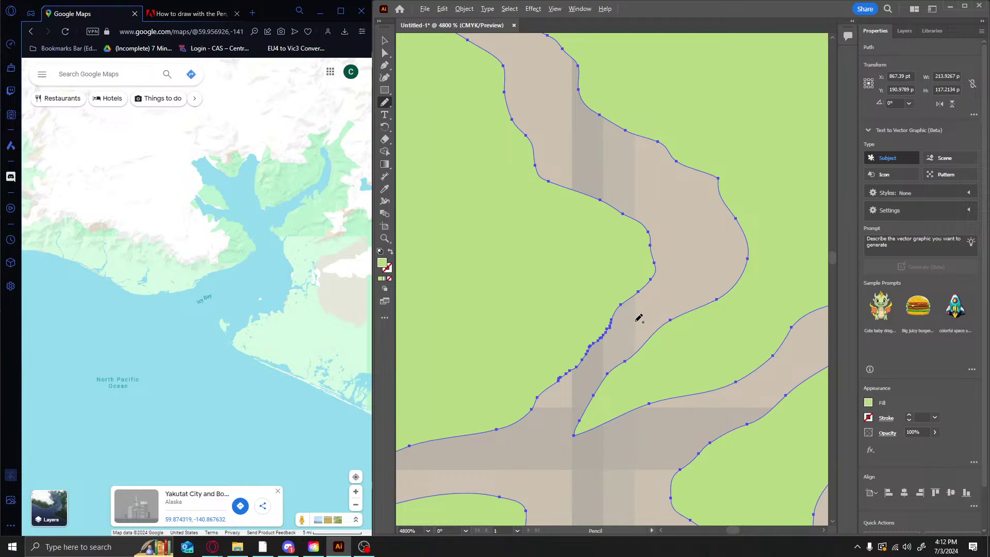
pyautogui.keyDown('alt'); pyautogui.scroll(-4, 630, 214); pyautogui.keyUp('alt')
pyautogui.keyDown('alt'); pyautogui.scroll(-9, 630, 214); pyautogui.keyUp('alt')
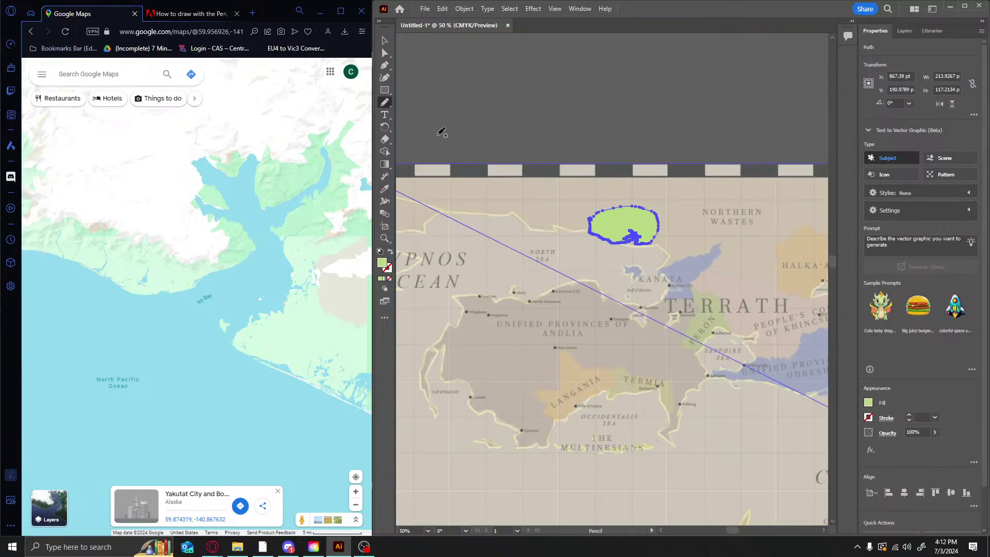
pyautogui.click(385, 40)
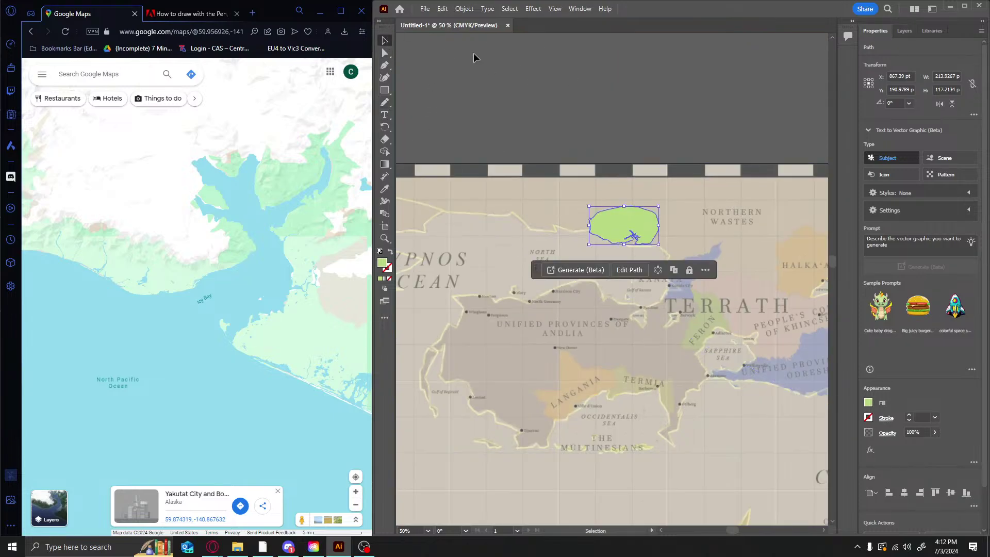
pyautogui.click(607, 77)
pyautogui.keyDown('alt'); pyautogui.scroll(4, 683, 272); pyautogui.keyUp('alt')
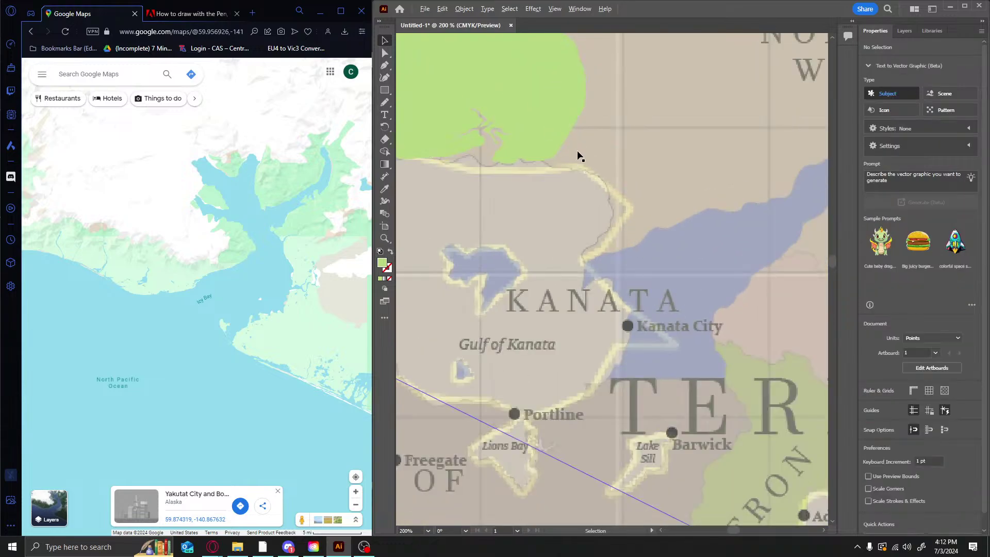
pyautogui.keyDown('alt'); pyautogui.scroll(-1, 577, 156); pyautogui.keyUp('alt')
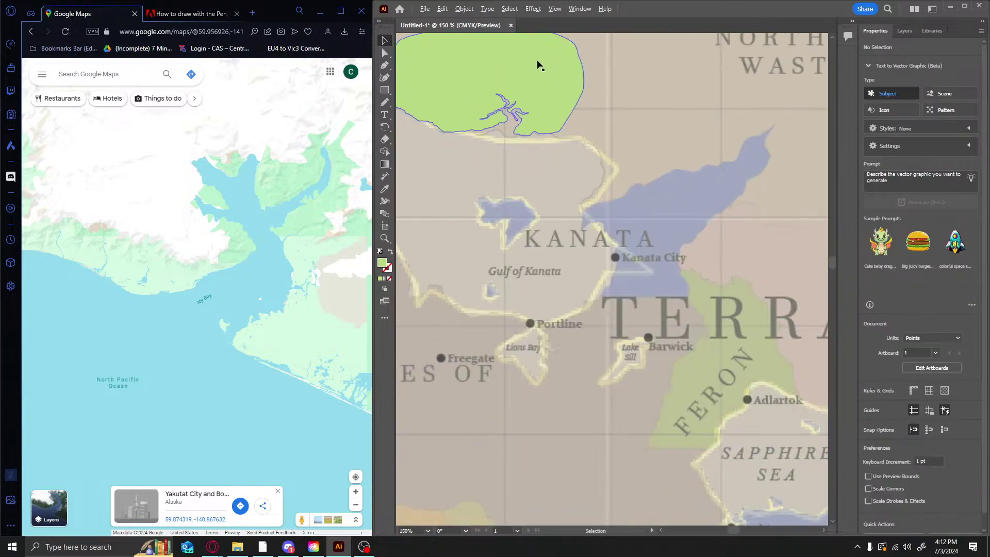
# Compare the green land shape's scale with the reference map across Terrath, Halka'a and the Ceres Ocean coast
pyautogui.keyDown('alt'); pyautogui.scroll(2, 541, 77); pyautogui.keyUp('alt')
pyautogui.keyDown('alt'); pyautogui.scroll(-5, 750, 154); pyautogui.keyUp('alt')
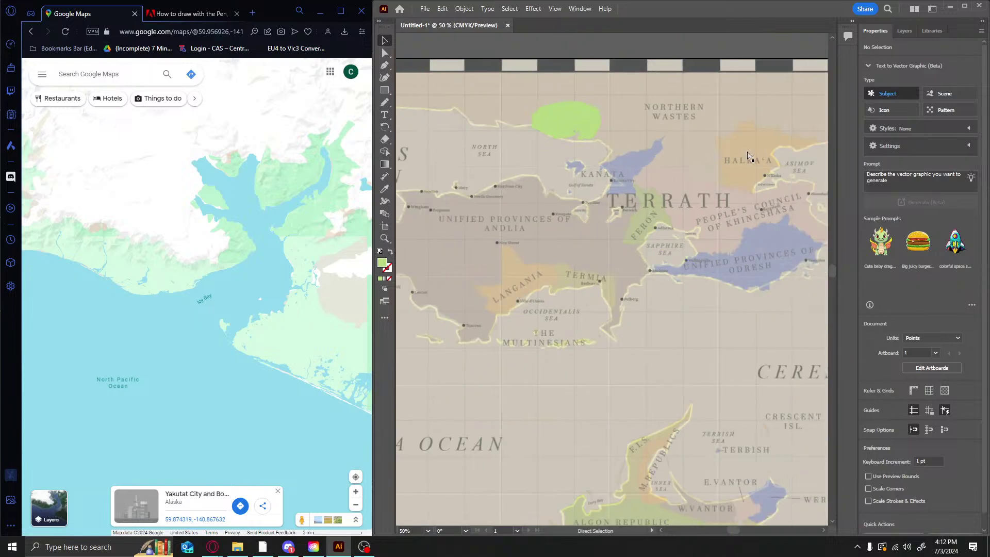
pyautogui.keyDown('ctrl'); pyautogui.hscroll(3, 741, 172); pyautogui.keyUp('ctrl')
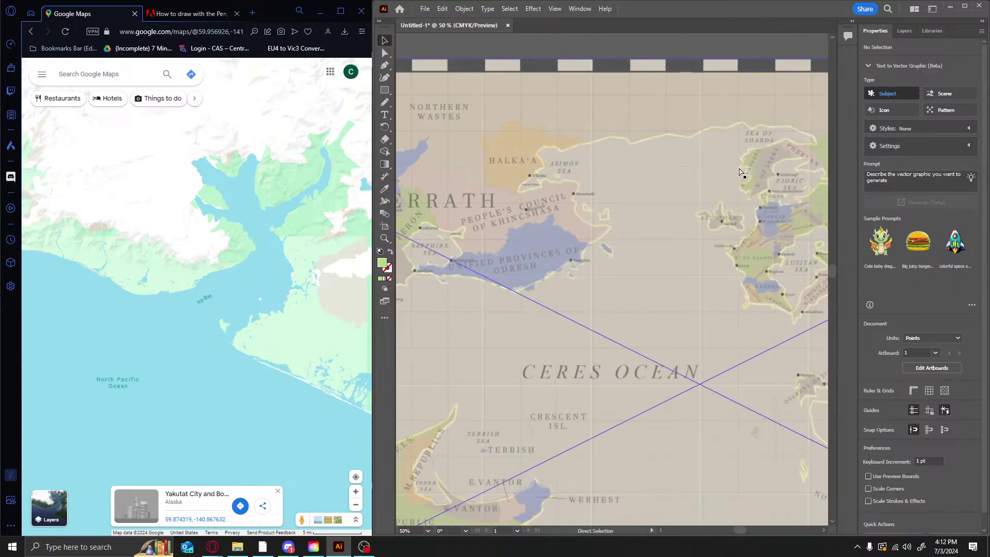
pyautogui.keyDown('alt'); pyautogui.scroll(1, 741, 171); pyautogui.keyUp('alt')
pyautogui.keyDown('ctrl'); pyautogui.hscroll(-5, 739, 171); pyautogui.keyUp('ctrl')
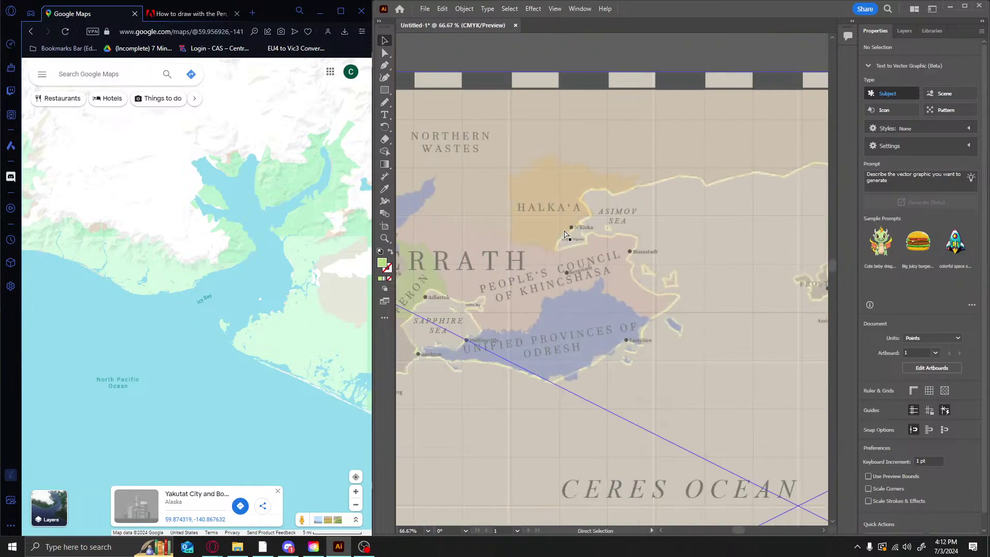
pyautogui.keyDown('ctrl'); pyautogui.hscroll(-1, 528, 213); pyautogui.keyUp('ctrl')
pyautogui.keyDown('alt'); pyautogui.scroll(4, 516, 165); pyautogui.keyUp('alt')
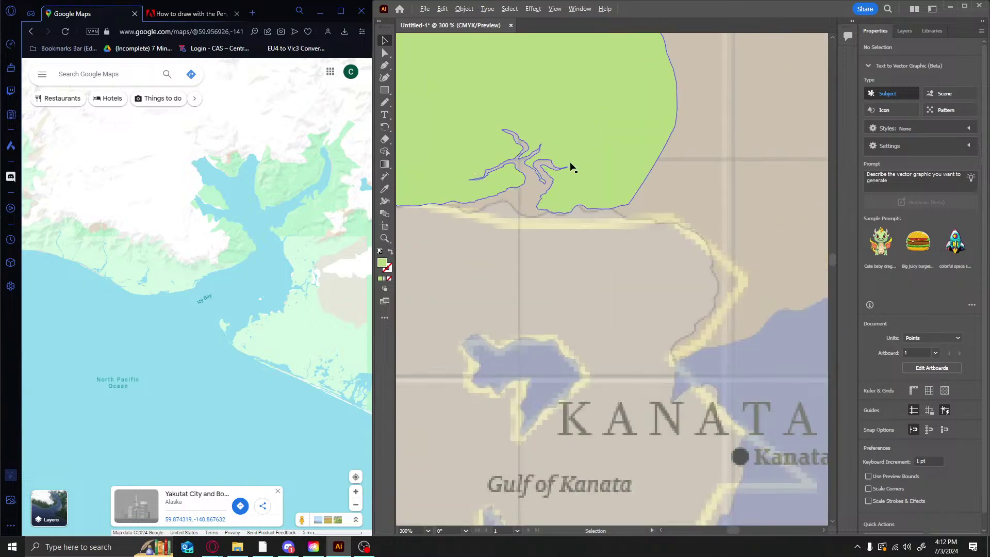
# Examine the reference coastline from the green land's southeastern edge down to Kanata City, checking its fine detail
pyautogui.keyDown('alt'); pyautogui.scroll(1, 660, 145); pyautogui.keyUp('alt')
pyautogui.scroll(2, 619, 210)
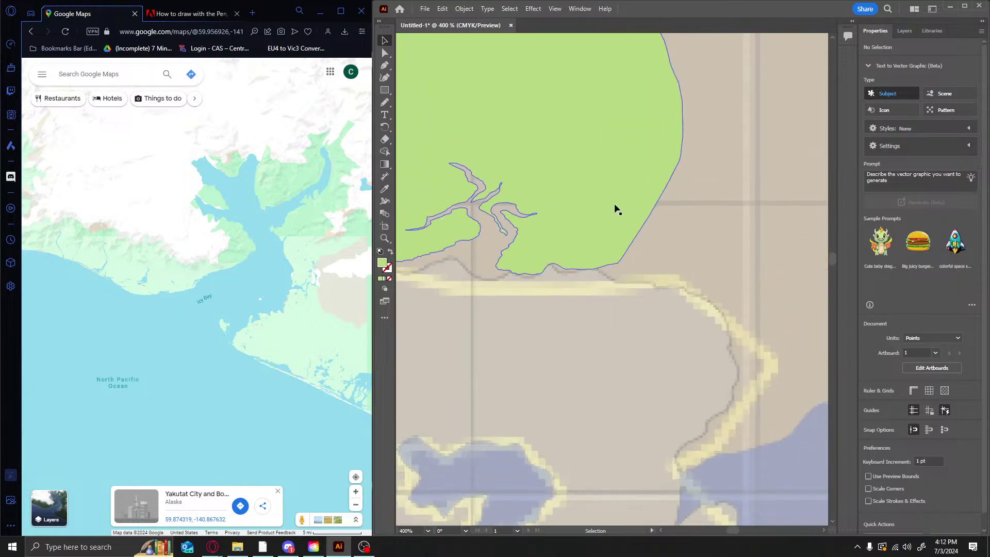
pyautogui.keyDown('alt'); pyautogui.scroll(1, 620, 213); pyautogui.keyUp('alt')
pyautogui.keyDown('alt'); pyautogui.scroll(1, 581, 255); pyautogui.keyUp('alt')
pyautogui.keyDown('alt'); pyautogui.scroll(3, 656, 357); pyautogui.keyUp('alt')
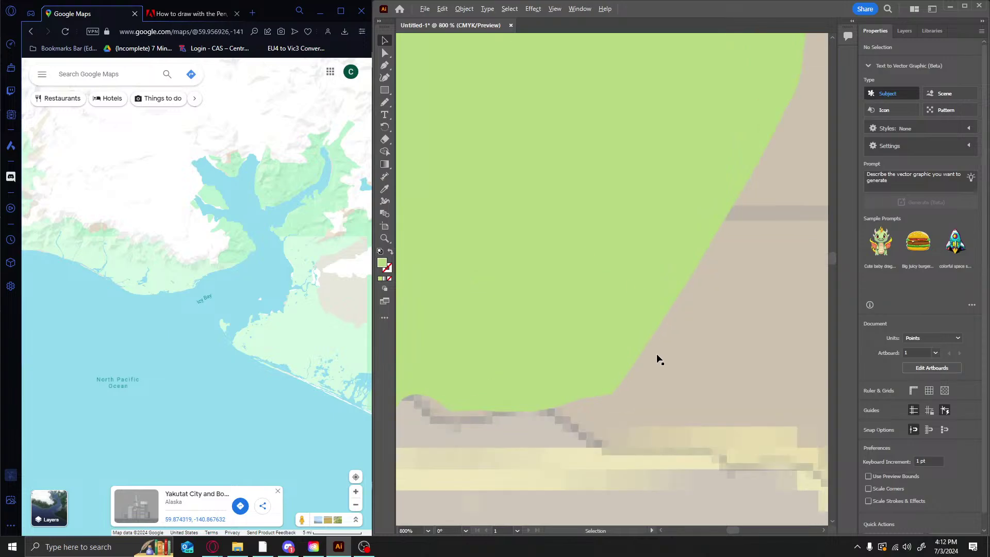
pyautogui.scroll(-3, 654, 347)
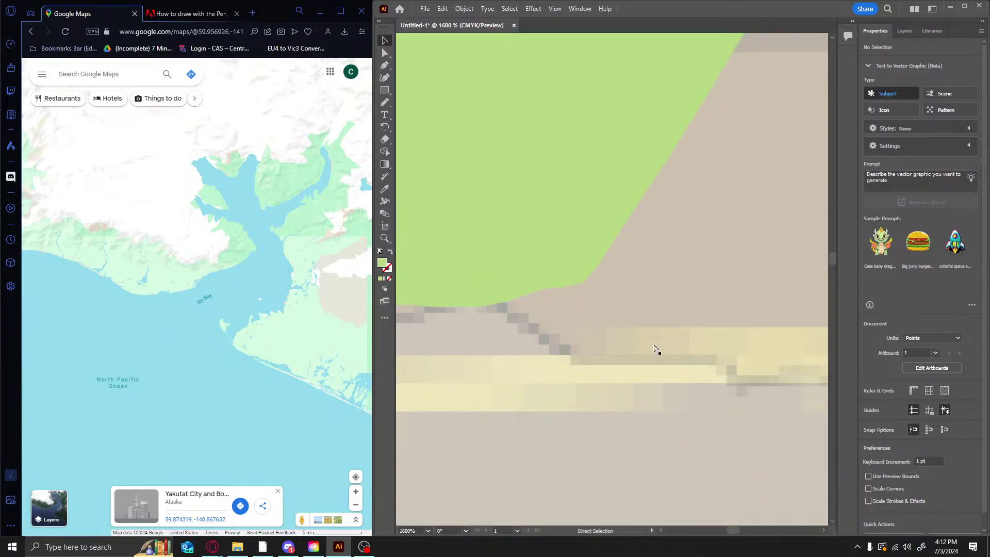
pyautogui.keyDown('ctrl'); pyautogui.scroll(-3, 654, 346); pyautogui.keyUp('ctrl')
pyautogui.keyDown('ctrl'); pyautogui.scroll(-2, 654, 349); pyautogui.keyUp('ctrl')
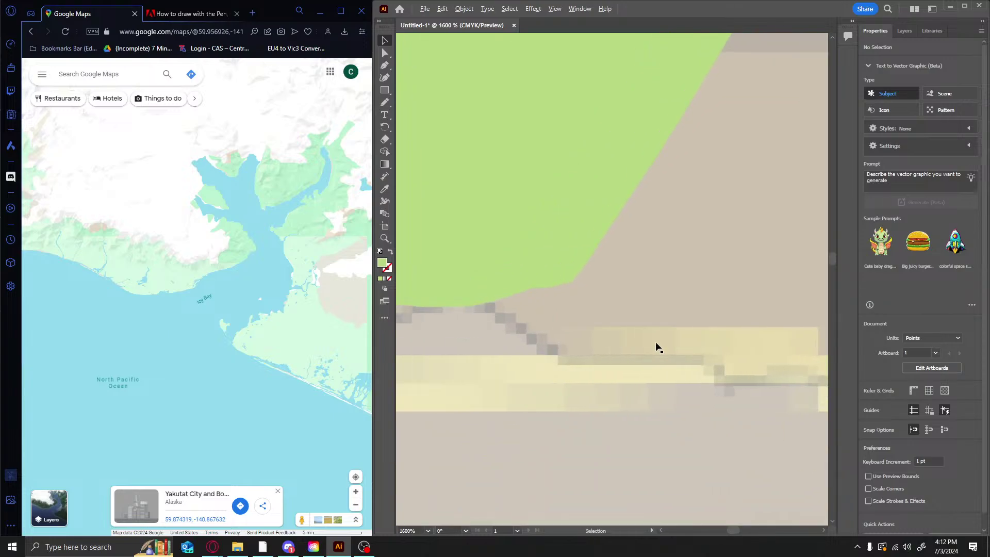
pyautogui.keyDown('alt'); pyautogui.scroll(2, 654, 349); pyautogui.keyUp('alt')
pyautogui.keyDown('alt'); pyautogui.scroll(-3, 656, 349); pyautogui.keyUp('alt')
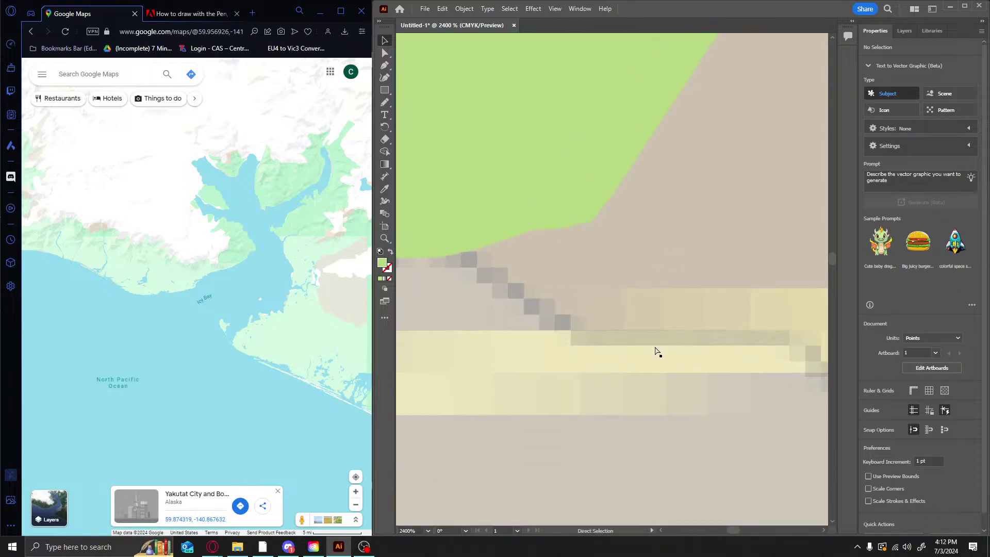
pyautogui.keyDown('alt'); pyautogui.scroll(-3, 673, 339); pyautogui.keyUp('alt')
pyautogui.keyDown('ctrl'); pyautogui.scroll(-2, 675, 338); pyautogui.keyUp('ctrl')
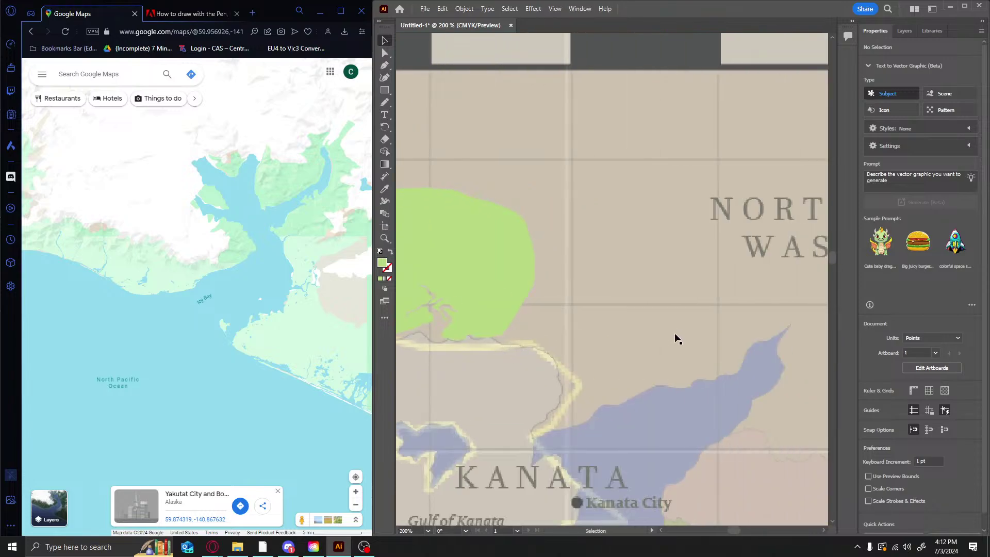
pyautogui.scroll(-3, 673, 337)
pyautogui.keyDown('alt'); pyautogui.scroll(3, 671, 330); pyautogui.keyUp('alt')
pyautogui.keyDown('ctrl'); pyautogui.hscroll(-4, 650, 330); pyautogui.keyUp('ctrl')
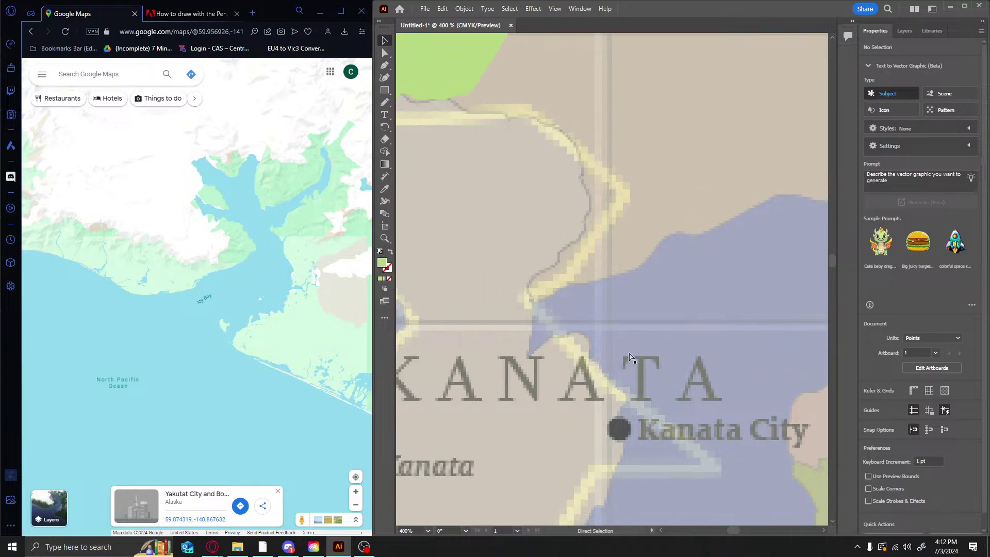
pyautogui.scroll(1, 638, 330)
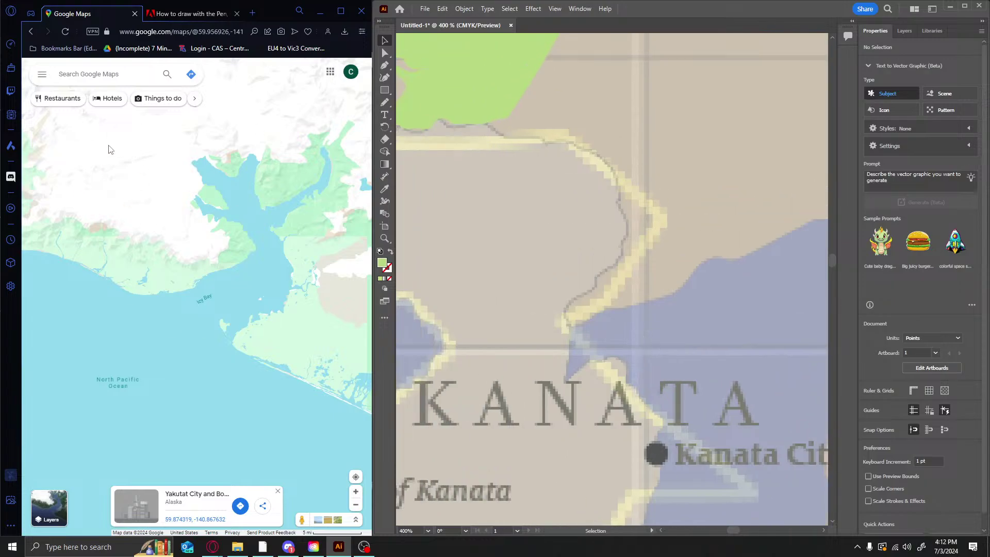
# Close Illustrator without saving the document, relaunch it from Creative Cloud Desktop and maximize its window
pyautogui.click(981, 8)
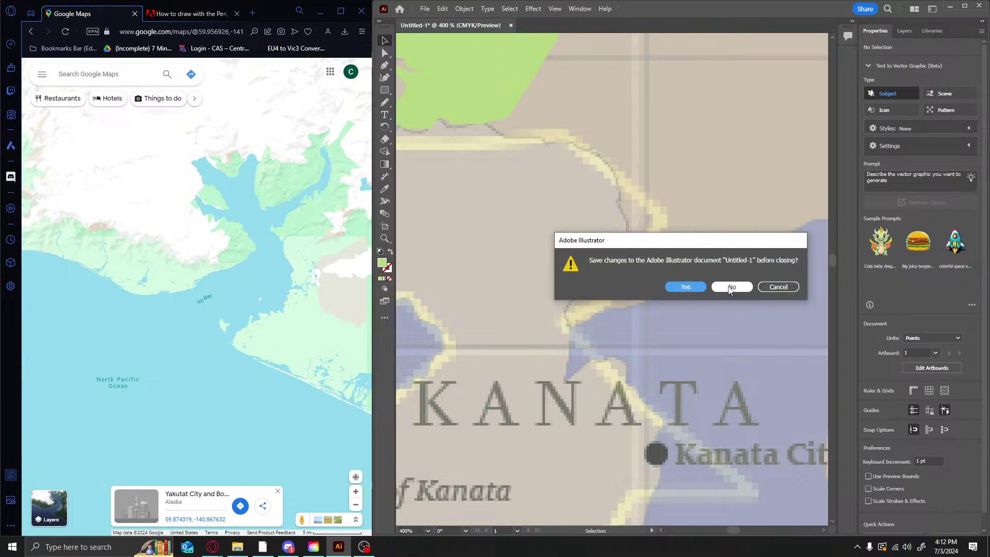
pyautogui.click(731, 287)
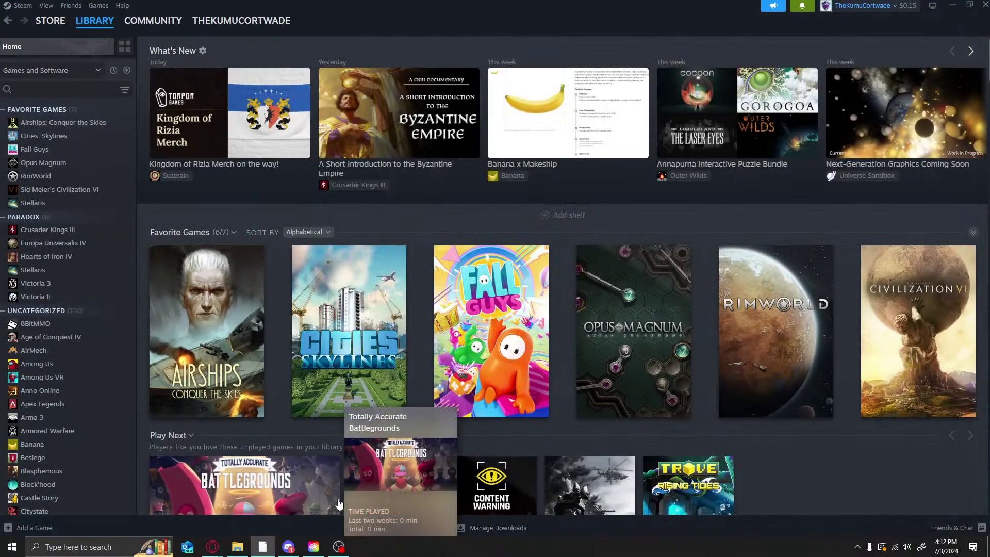
pyautogui.click(314, 547)
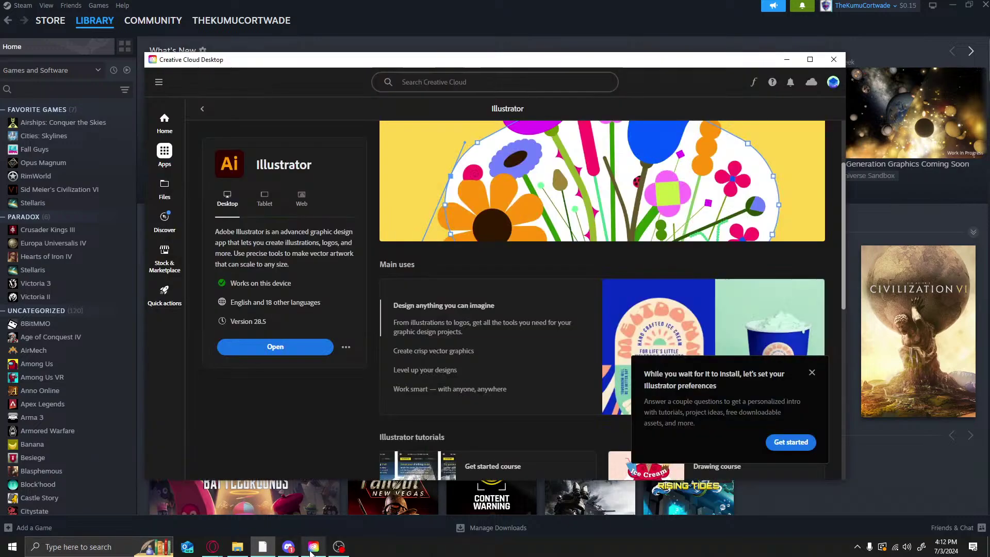
pyautogui.click(262, 349)
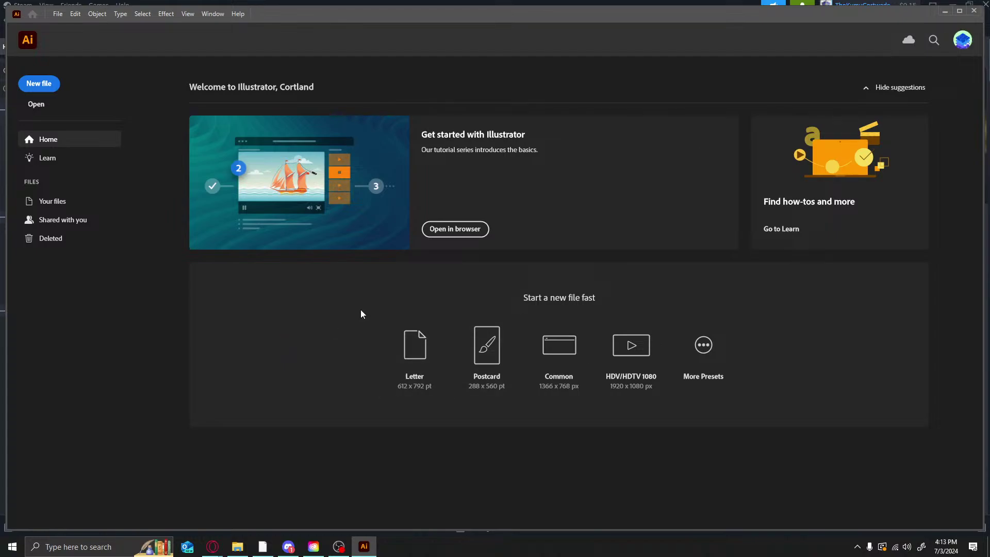
pyautogui.click(959, 10)
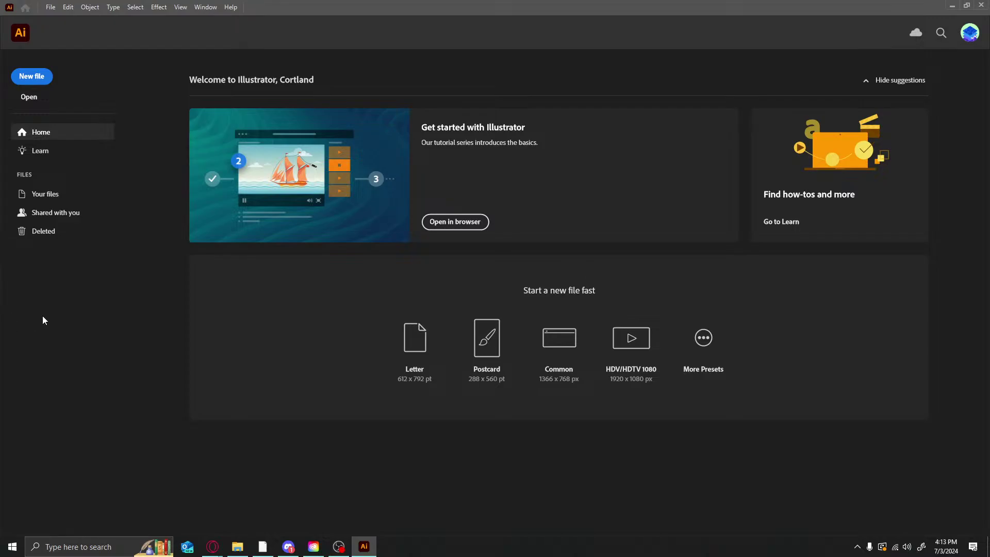
# Create a new A4 portrait document in CMYK colour at 300 ppi and open its document setup
pyautogui.click(34, 78)
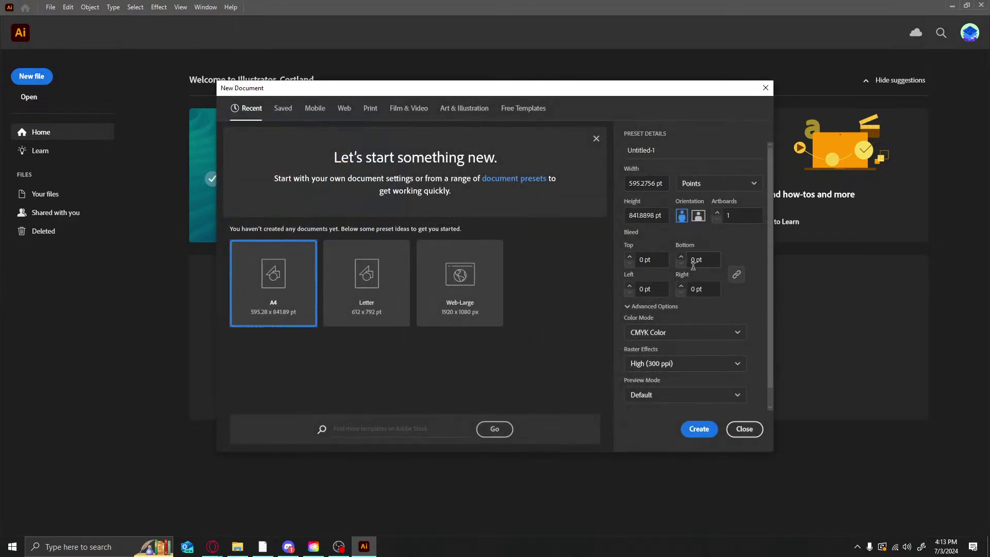
pyautogui.click(693, 438)
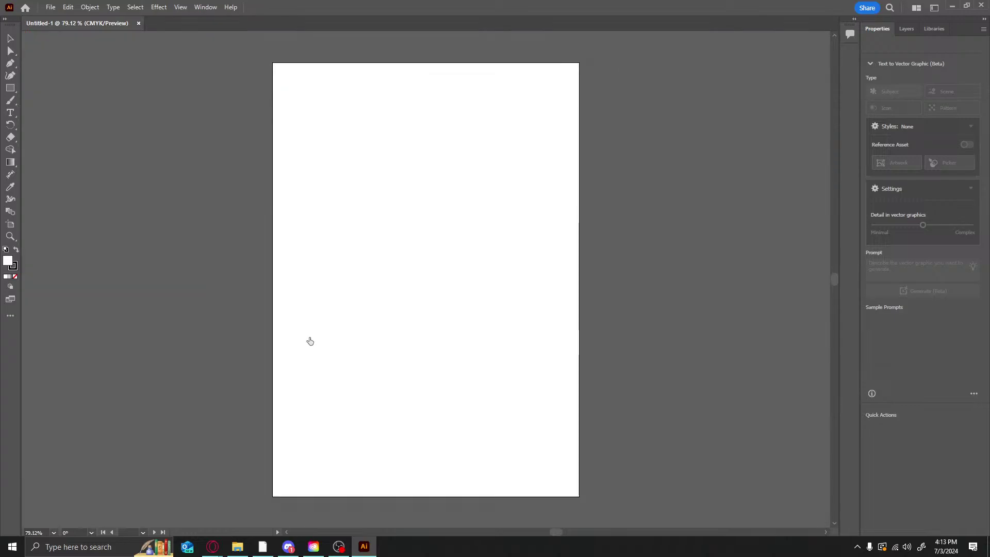
pyautogui.click(50, 7)
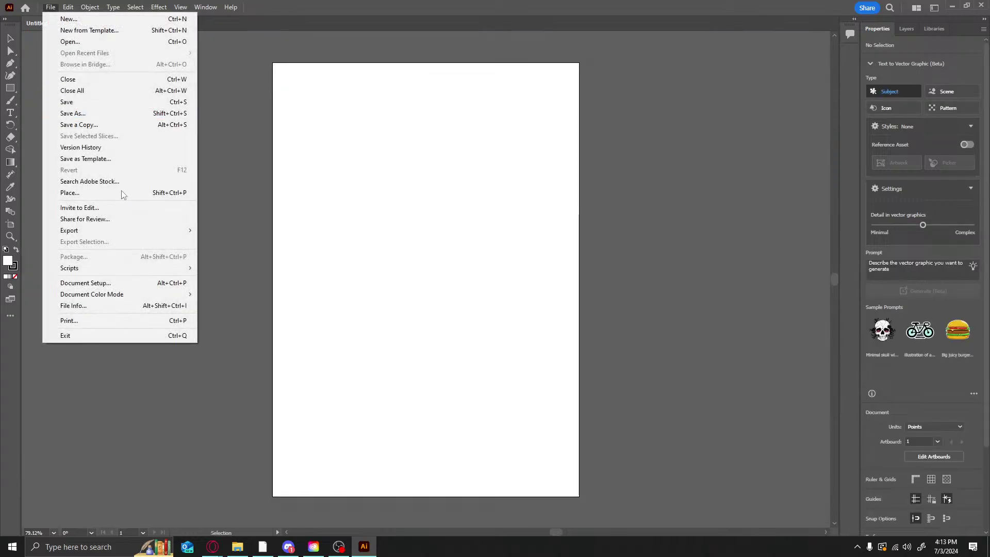
pyautogui.click(69, 283)
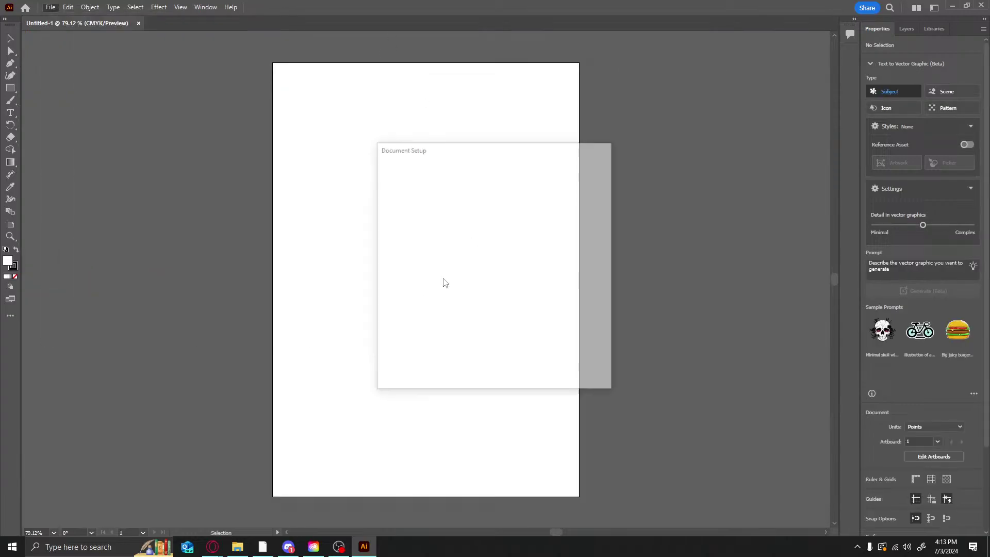
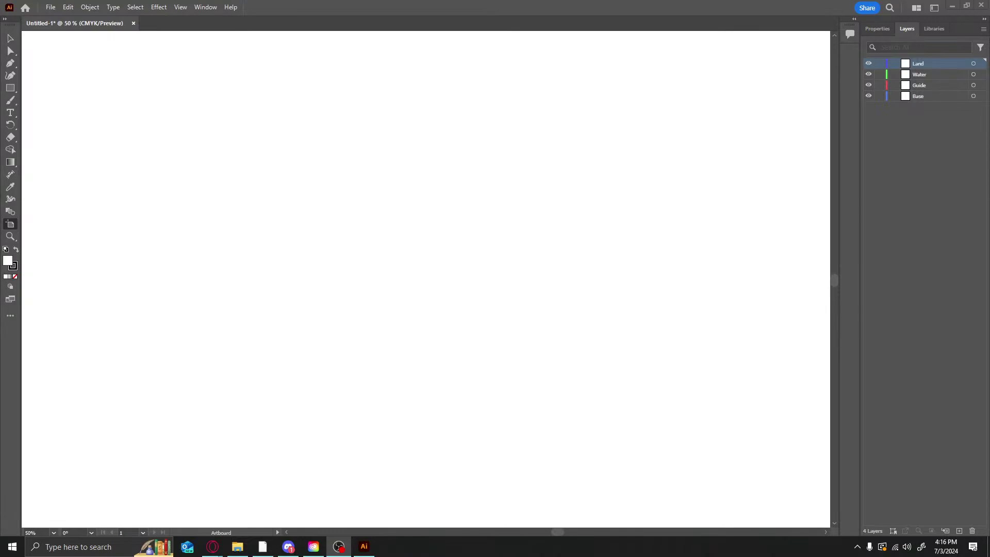
# Examine the full extent and edges of the blank landscape artboard
pyautogui.keyDown('alt'); pyautogui.scroll(-3, 245, 186); pyautogui.keyUp('alt')
pyautogui.click(247, 186)
pyautogui.keyDown('alt'); pyautogui.scroll(1, 256, 175); pyautogui.keyUp('alt')
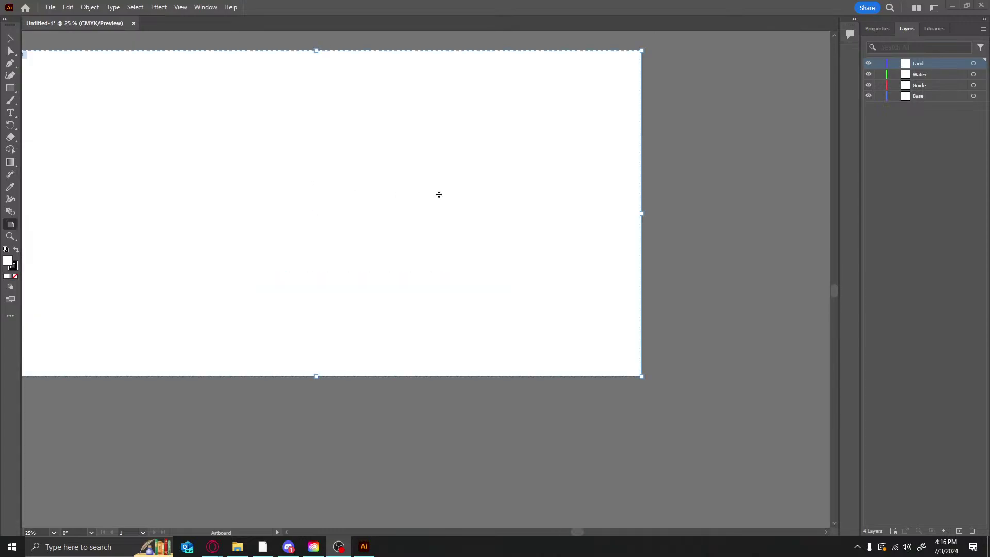
pyautogui.keyDown('alt'); pyautogui.scroll(1, 439, 195); pyautogui.keyUp('alt')
pyautogui.scroll(1, 411, 217)
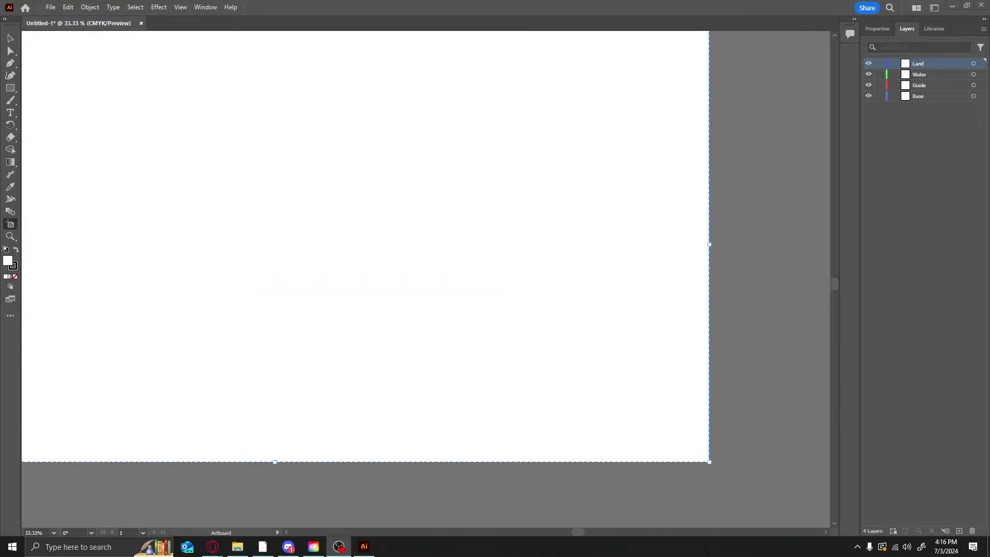
pyautogui.scroll(1, 396, 296)
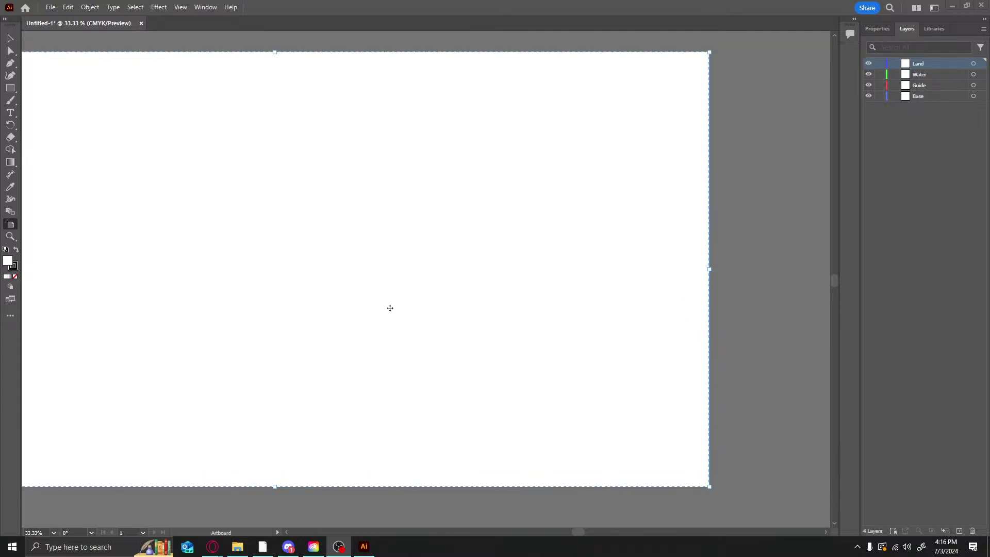
pyautogui.keyDown('ctrl'); pyautogui.scroll(-2, 371, 313); pyautogui.keyUp('ctrl')
pyautogui.scroll(3, 371, 314)
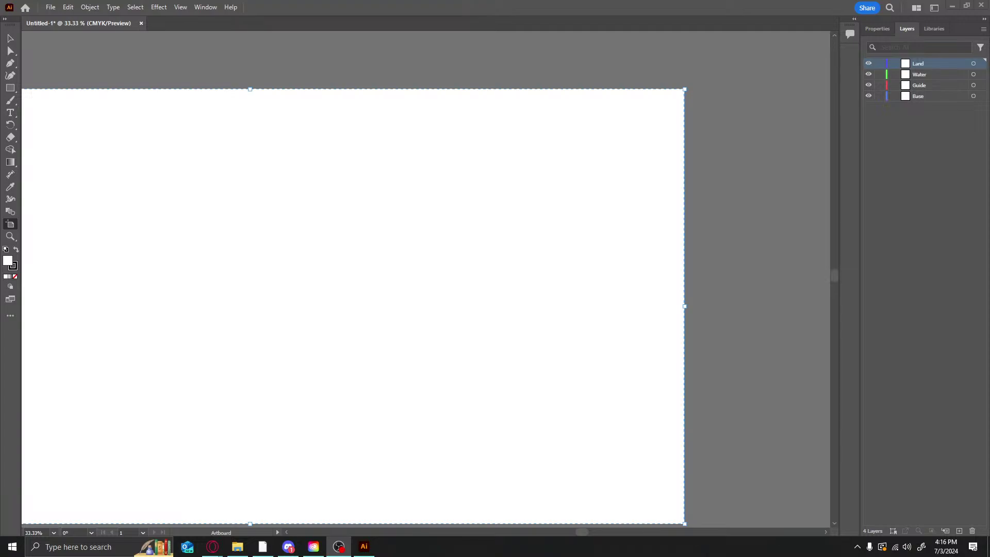
pyautogui.click(307, 214)
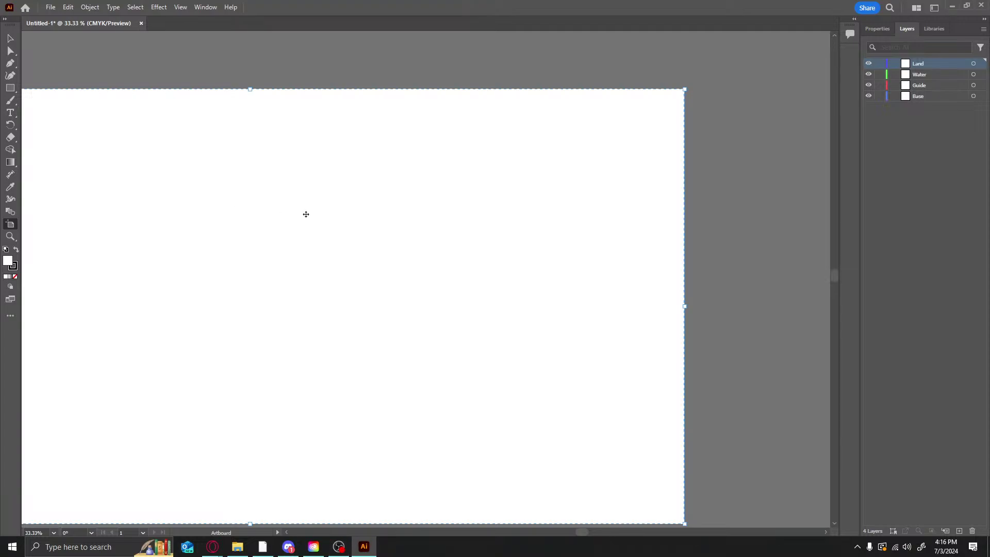
pyautogui.keyDown('ctrl'); pyautogui.scroll(-5, 512, 214); pyautogui.keyUp('ctrl')
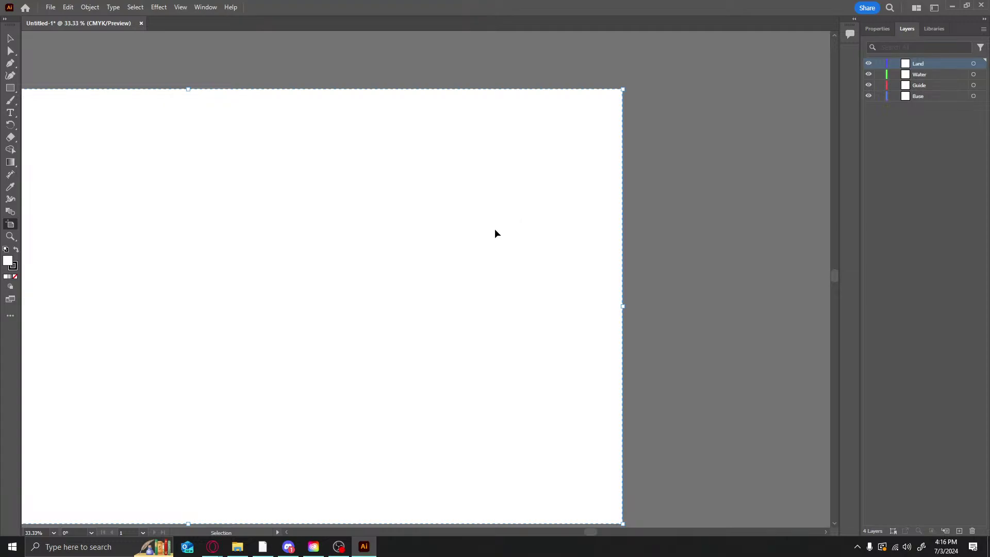
pyautogui.scroll(3, 485, 239)
pyautogui.keyDown('alt'); pyautogui.scroll(-2, 438, 299); pyautogui.keyUp('alt')
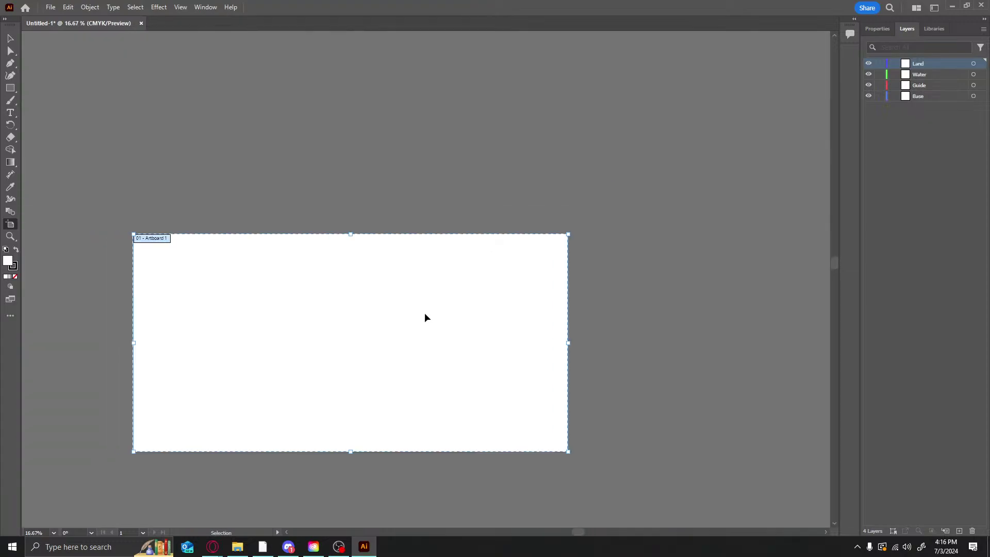
pyautogui.keyDown('ctrl'); pyautogui.scroll(5, 408, 319); pyautogui.keyUp('ctrl')
pyautogui.scroll(-4, 478, 138)
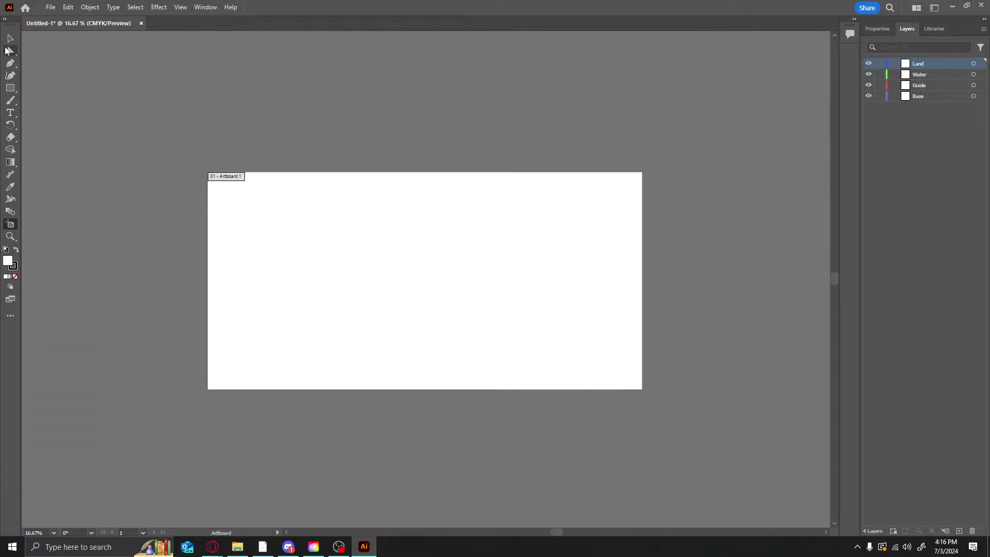
# Leave artboard editing for the Selection tool and place Laurenthia Master-01.png from the Laurenthia folder into the document
pyautogui.click(10, 38)
pyautogui.keyDown('ctrl'); pyautogui.scroll(1, 387, 248); pyautogui.keyUp('ctrl')
pyautogui.keyDown('alt'); pyautogui.scroll(1, 542, 265); pyautogui.keyUp('alt')
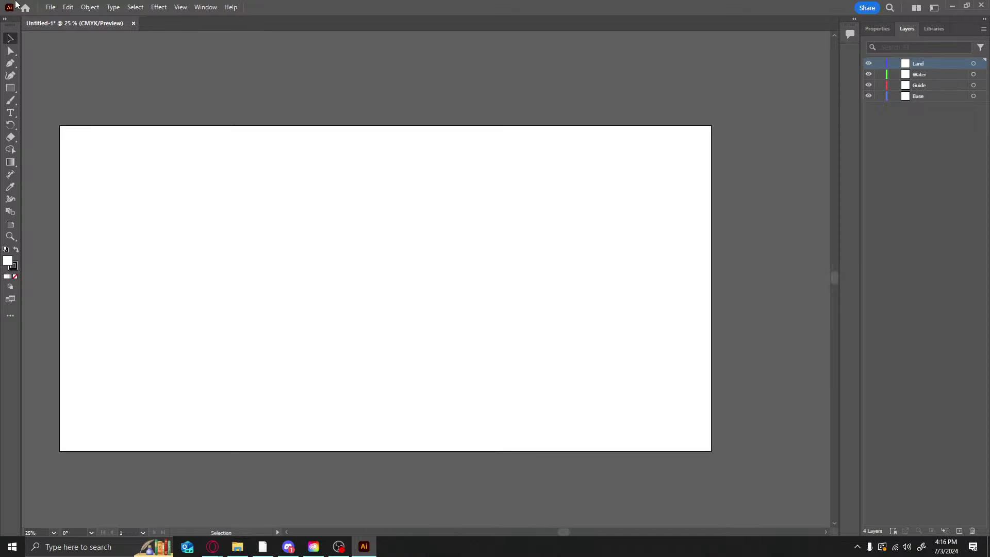
pyautogui.click(237, 547)
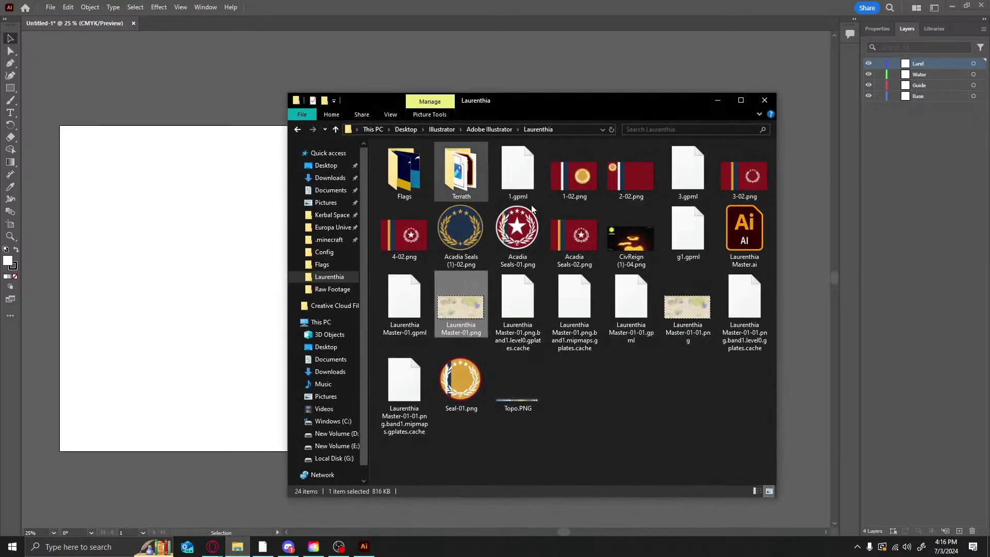
pyautogui.moveTo(452, 328); pyautogui.dragTo(280, 272)
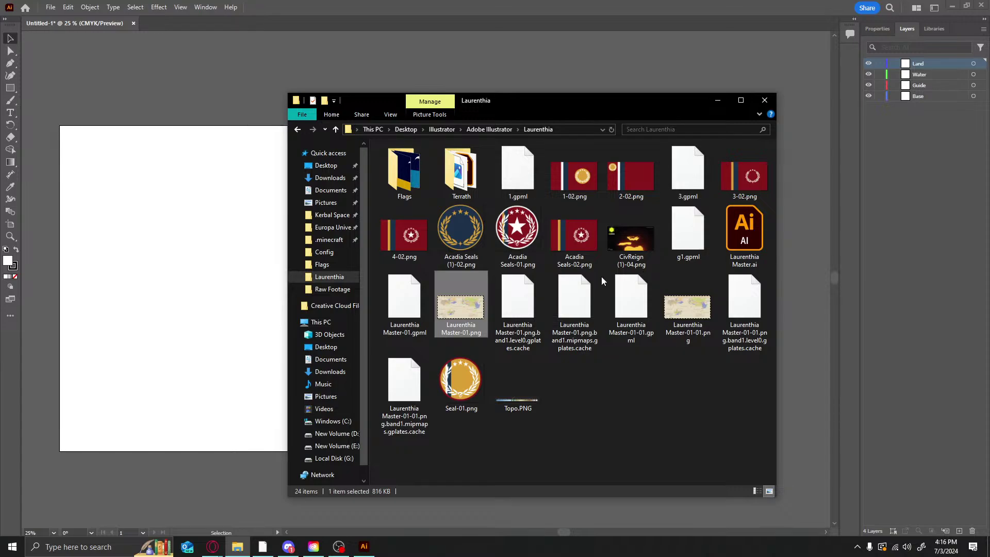
# Place the dark world map image with yellow coastline outlines over the artboard's lower-left corner and minimize File Explorer
pyautogui.click(326, 165)
pyautogui.click(328, 153)
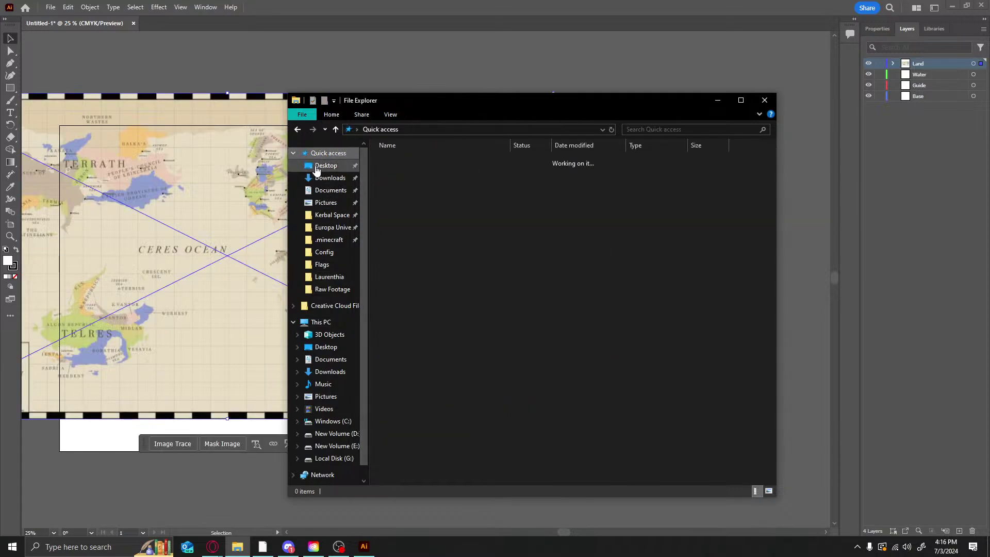
pyautogui.moveTo(460, 192)
pyautogui.mouseDown()
pyautogui.moveTo(201, 197)
pyautogui.moveTo(160, 420)
pyautogui.mouseUp()
pyautogui.click(717, 100)
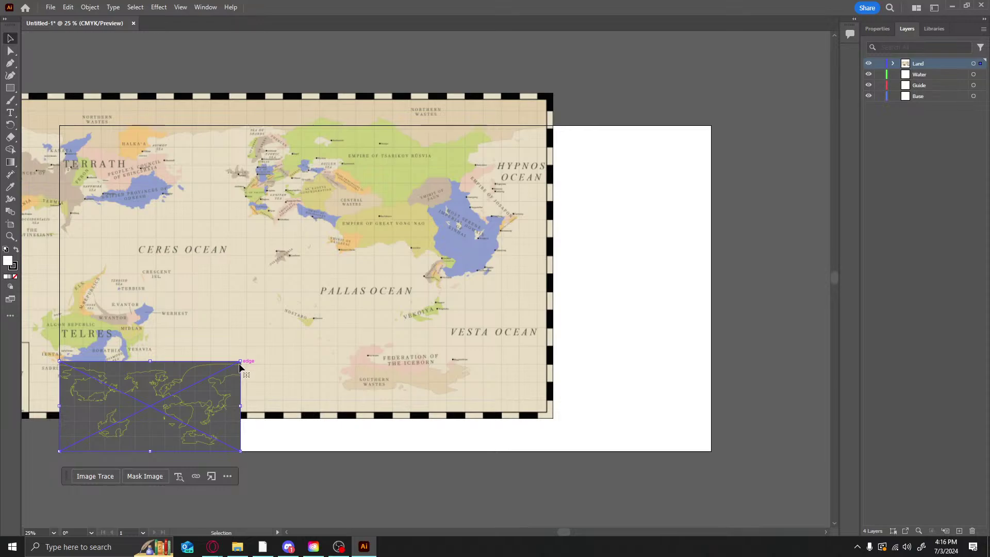
# Scale the dark coastline image up to cover the whole artboard and move it to the Base layer
pyautogui.moveTo(241, 364)
pyautogui.mouseDown()
pyautogui.moveTo(565, 229)
pyautogui.moveTo(518, 262)
pyautogui.mouseUp()
pyautogui.hotkey('ctrl', 'z')
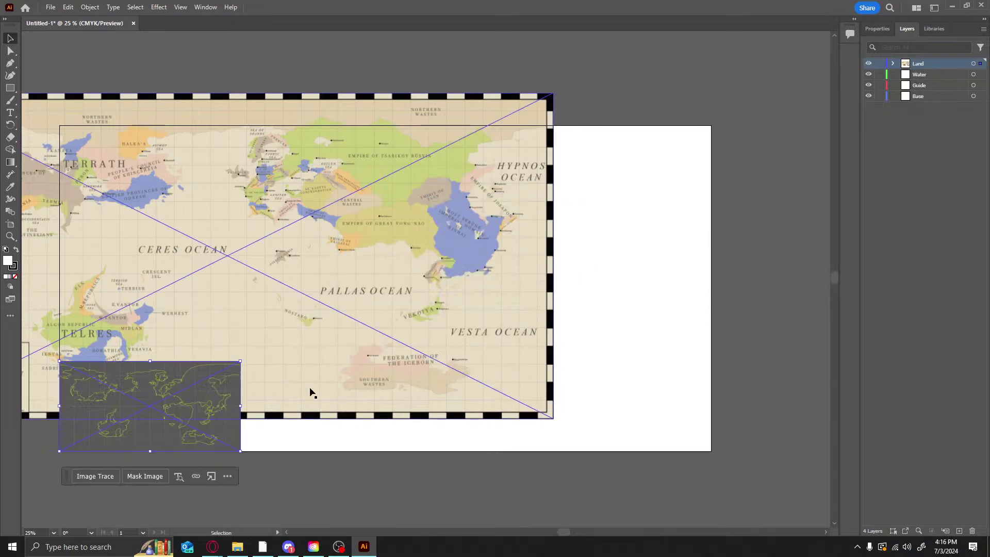
pyautogui.moveTo(240, 361)
pyautogui.mouseDown()
pyautogui.moveTo(667, 161)
pyautogui.moveTo(711, 126)
pyautogui.mouseUp()
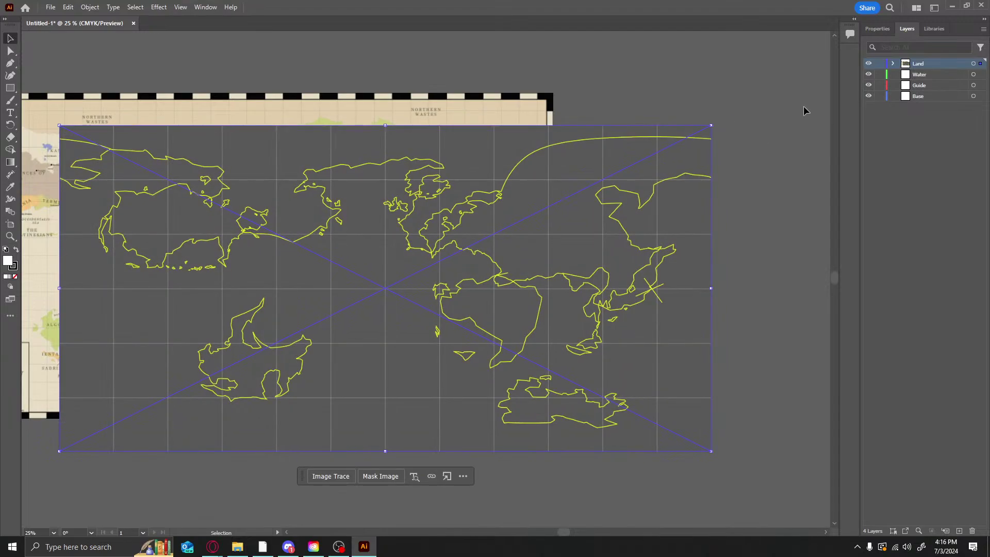
pyautogui.click(893, 63)
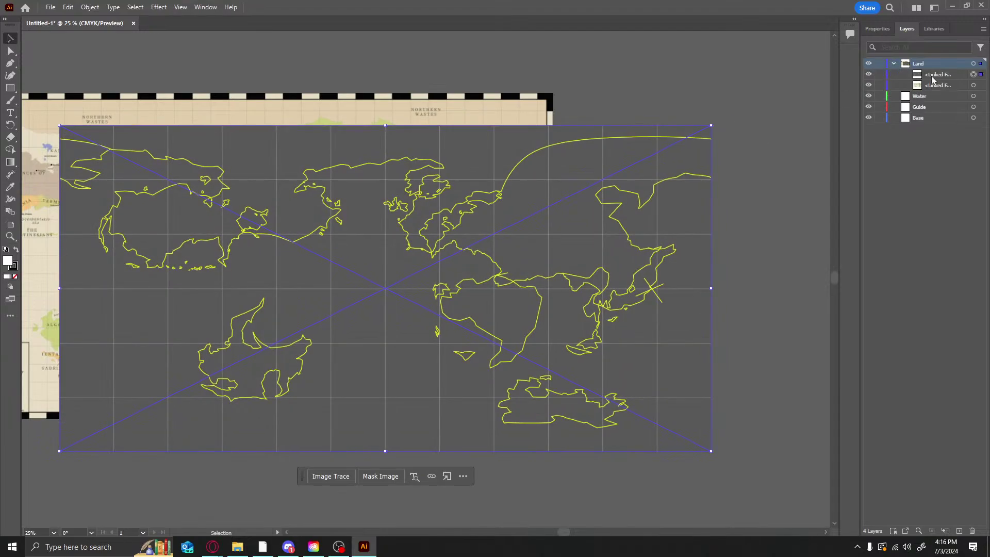
pyautogui.moveTo(933, 75); pyautogui.dragTo(924, 117)
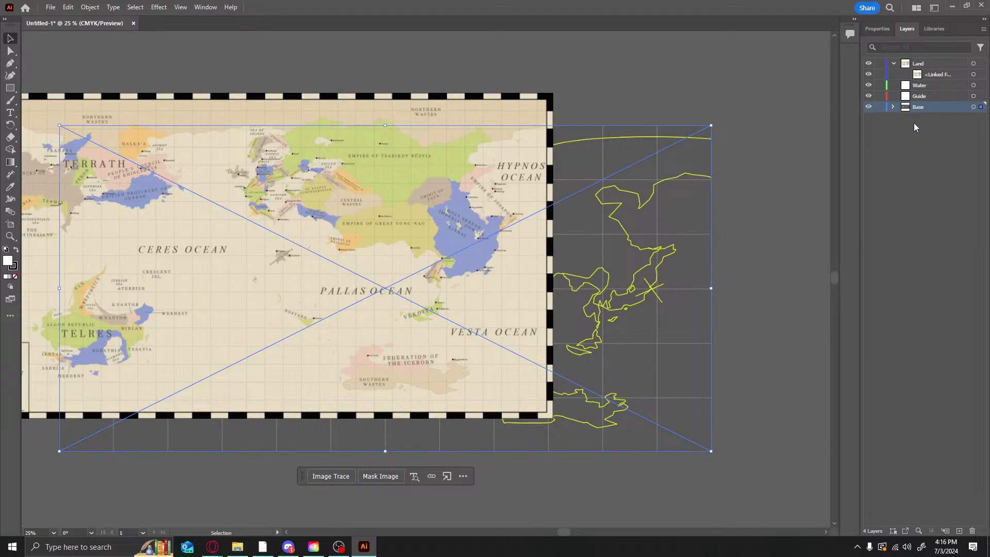
# Align the coloured Laurenthia map with the artboard, move it to the Guide layer and toggle that layer's visibility to compare
pyautogui.moveTo(214, 247)
pyautogui.mouseDown()
pyautogui.moveTo(363, 240)
pyautogui.moveTo(367, 275)
pyautogui.mouseUp()
pyautogui.moveTo(925, 77); pyautogui.dragTo(924, 96)
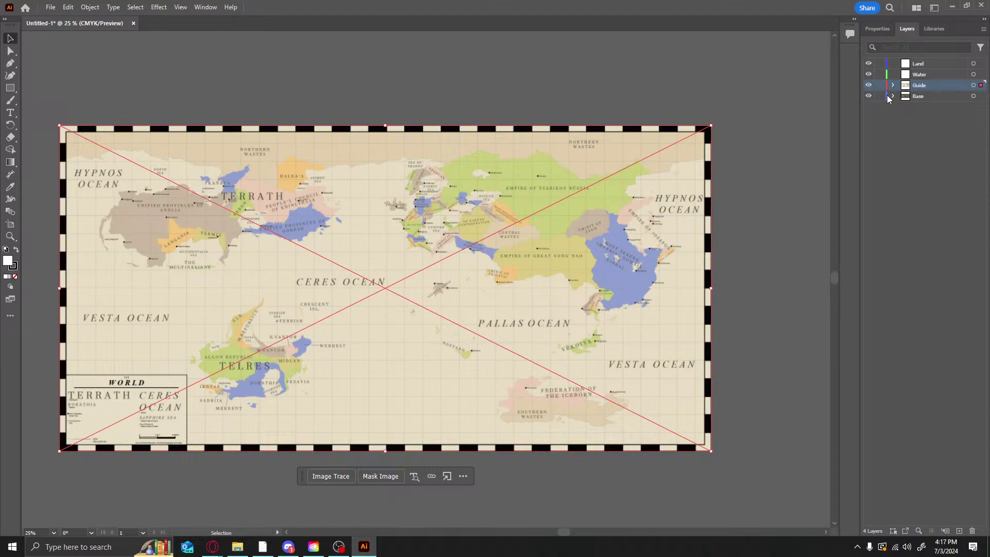
pyautogui.click(869, 85)
pyautogui.click(868, 85)
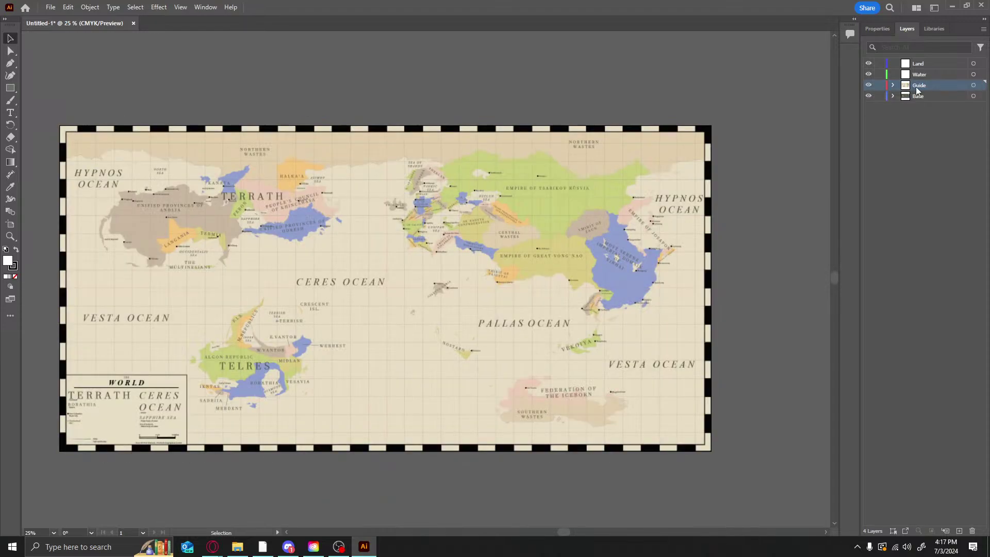
# Lower the opacity of the linked map image in the Guide layer to 44%
pyautogui.click(893, 85)
pyautogui.click(974, 96)
pyautogui.click(876, 29)
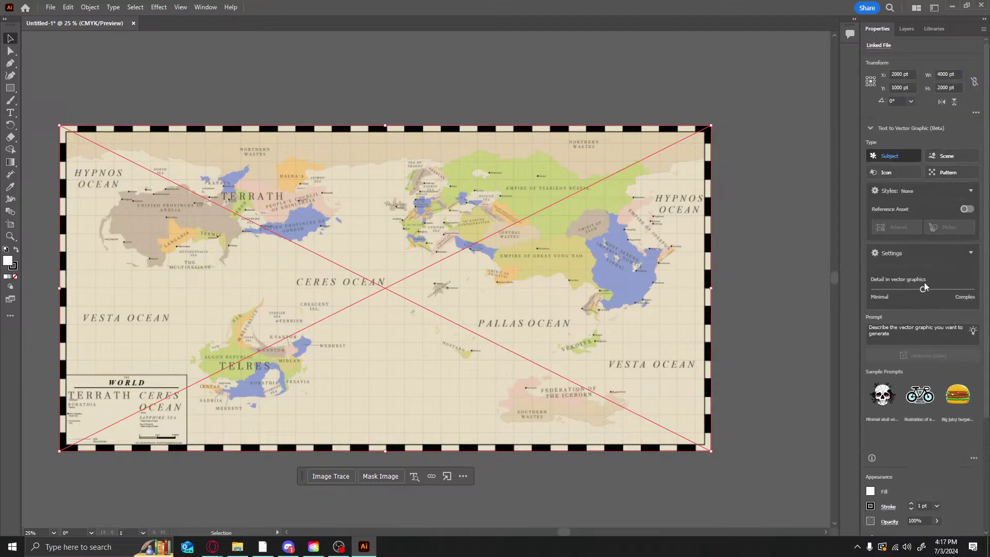
pyautogui.scroll(-3, 935, 466)
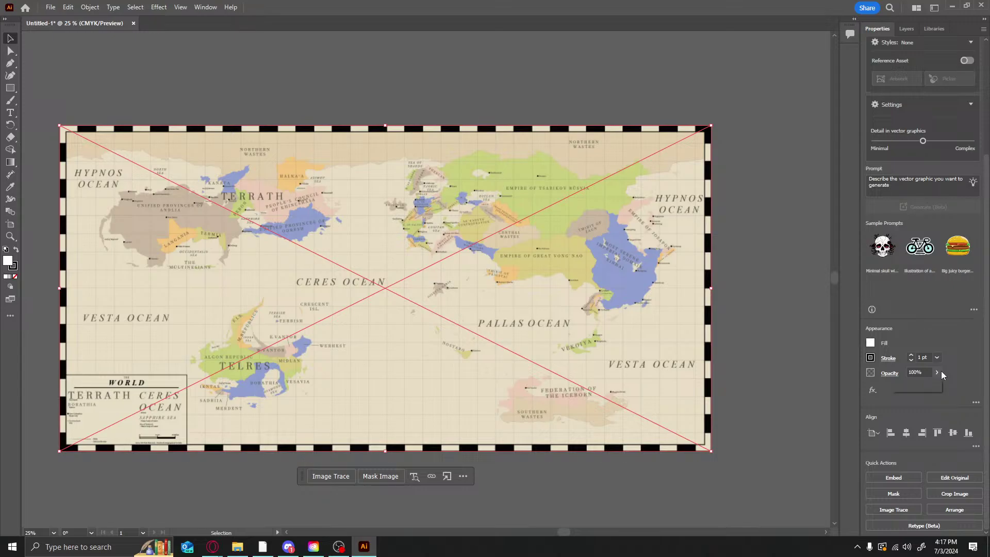
pyautogui.moveTo(929, 386); pyautogui.dragTo(916, 389)
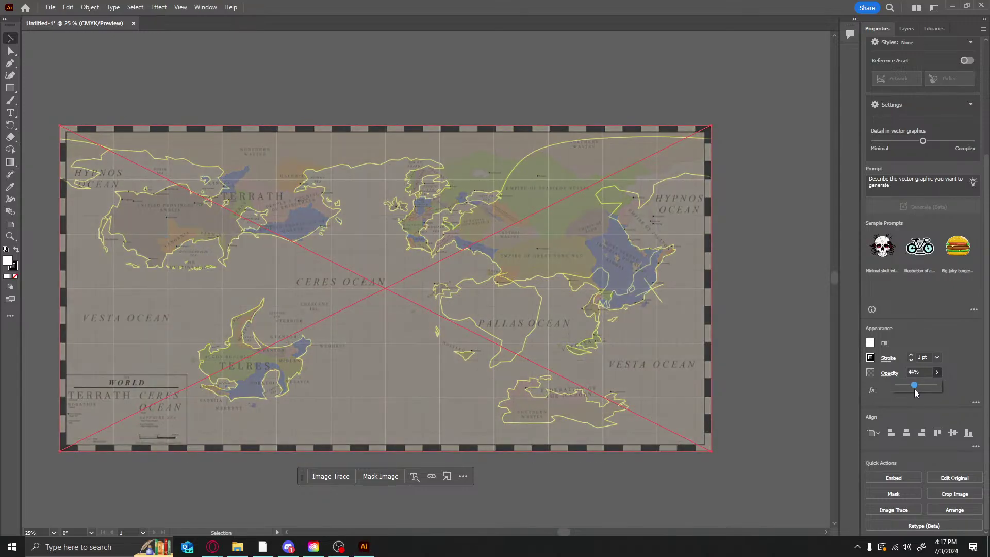
pyautogui.click(11, 88)
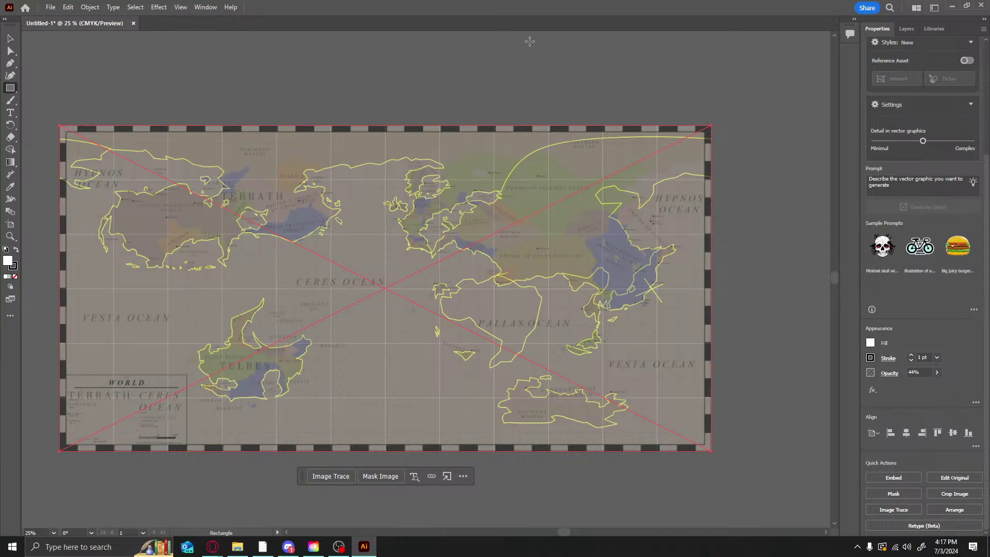
pyautogui.click(568, 64)
pyautogui.click(520, 291)
pyautogui.press('v')
pyautogui.click(48, 42)
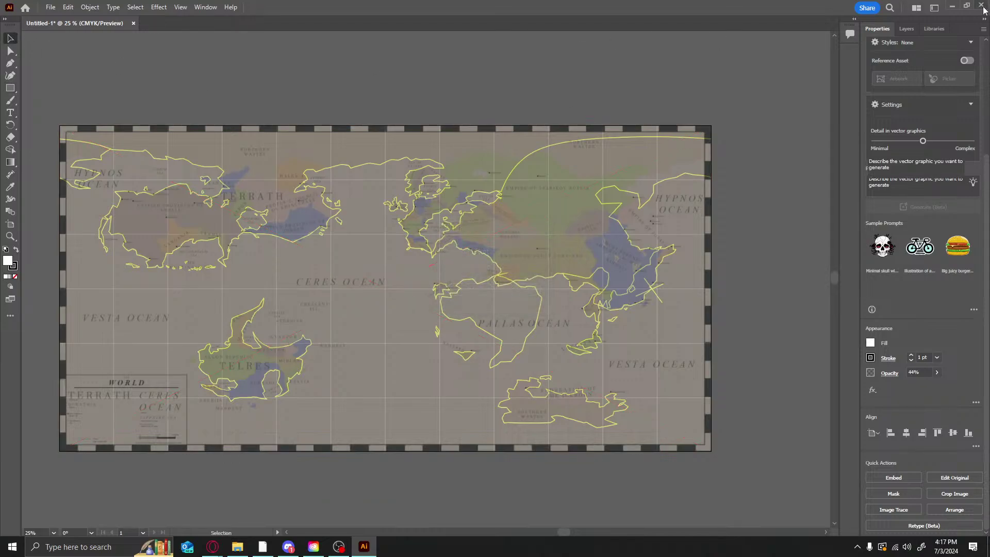
# Draw a rectangle covering the whole artboard on the Water layer
pyautogui.click(906, 29)
pyautogui.click(923, 74)
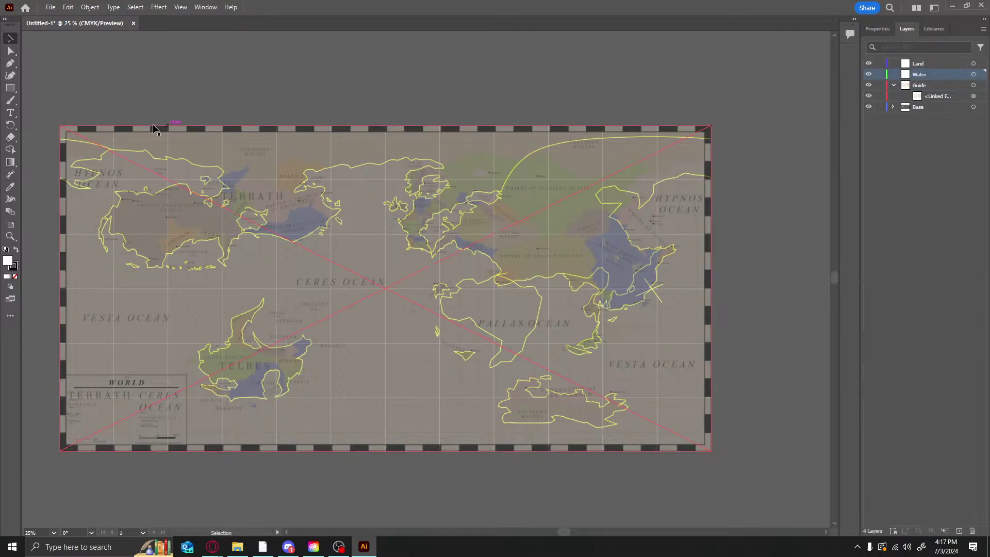
pyautogui.click(11, 88)
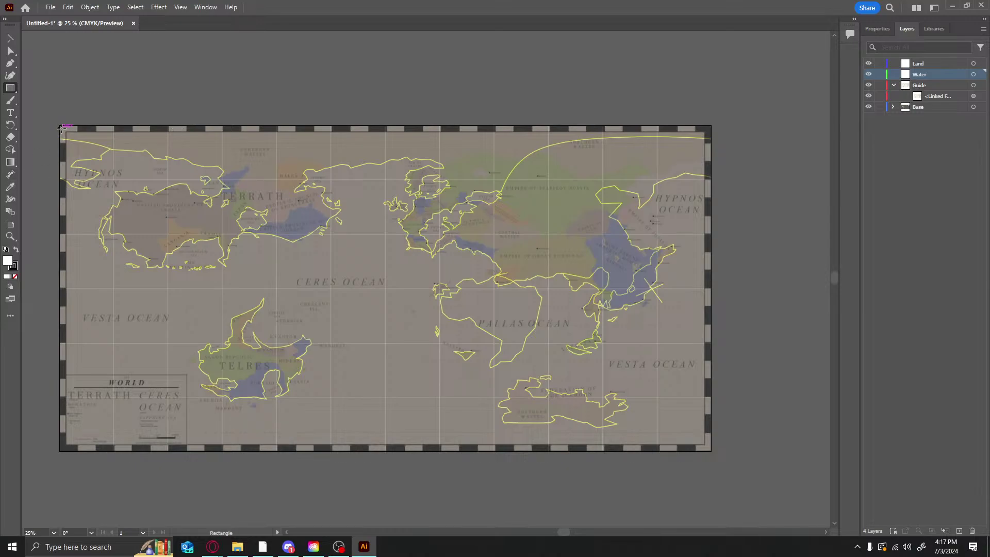
pyautogui.moveTo(61, 124); pyautogui.dragTo(712, 451)
# Remove the water rectangle's stroke and fill it with light blue, C 20.39, M 0, Y 7.45, K 0
pyautogui.click(871, 29)
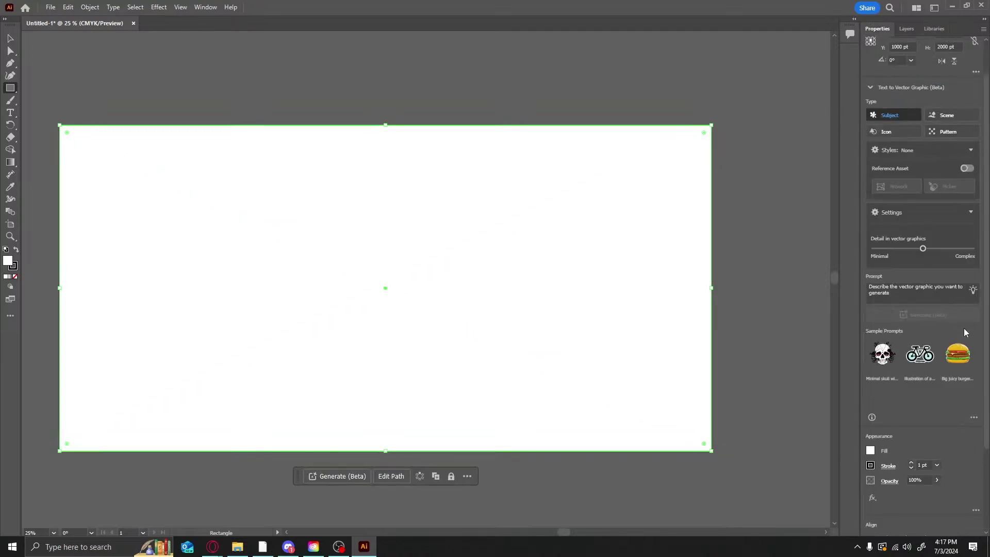
pyautogui.click(870, 466)
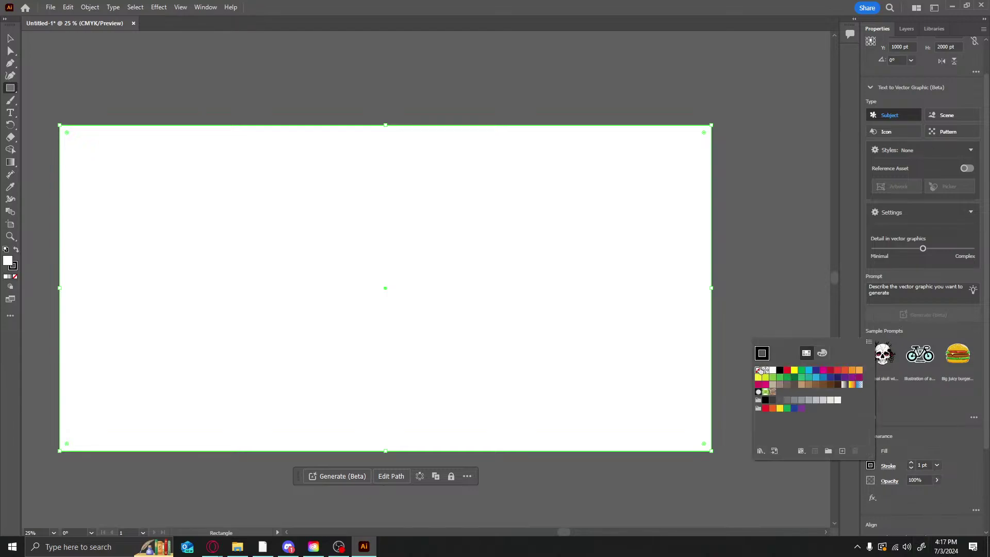
pyautogui.click(761, 370)
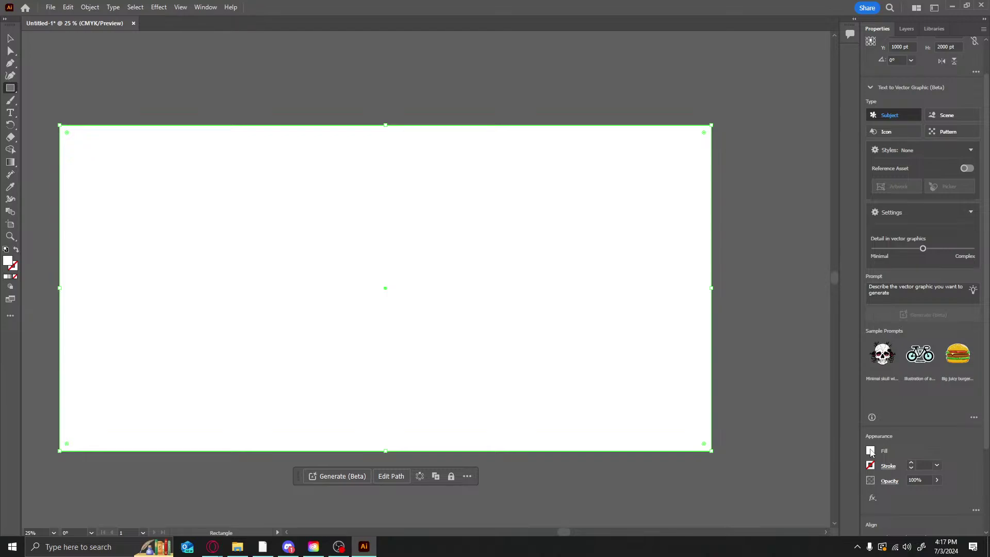
pyautogui.click(871, 452)
pyautogui.click(822, 338)
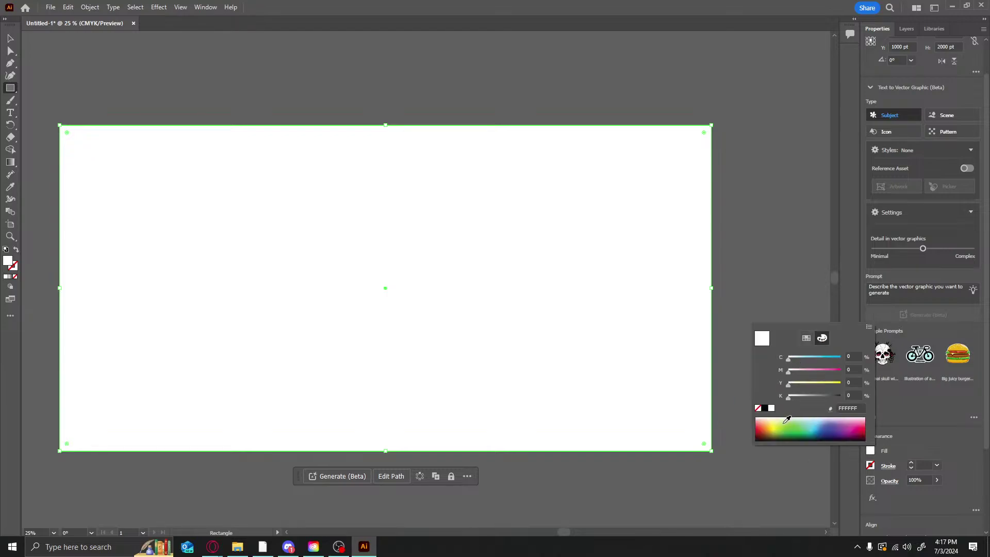
pyautogui.moveTo(787, 421); pyautogui.dragTo(812, 415)
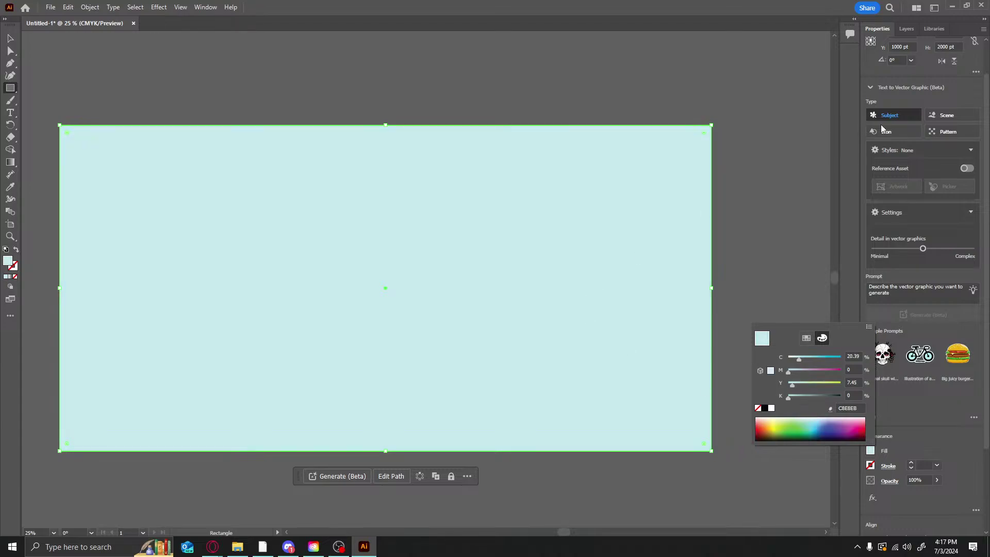
# Lock and hide the Water layer to reveal the reference maps
pyautogui.click(909, 30)
pyautogui.click(908, 30)
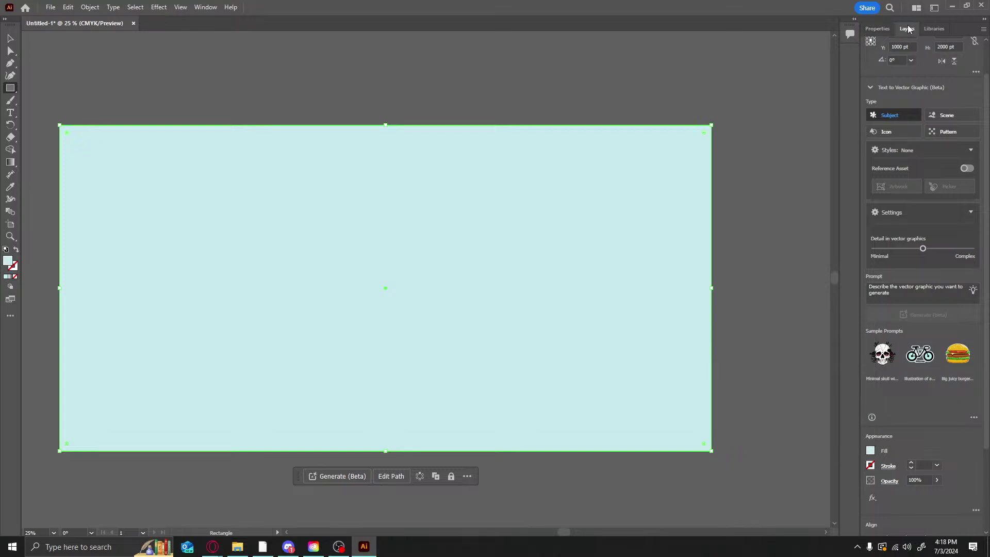
pyautogui.click(880, 76)
pyautogui.click(869, 75)
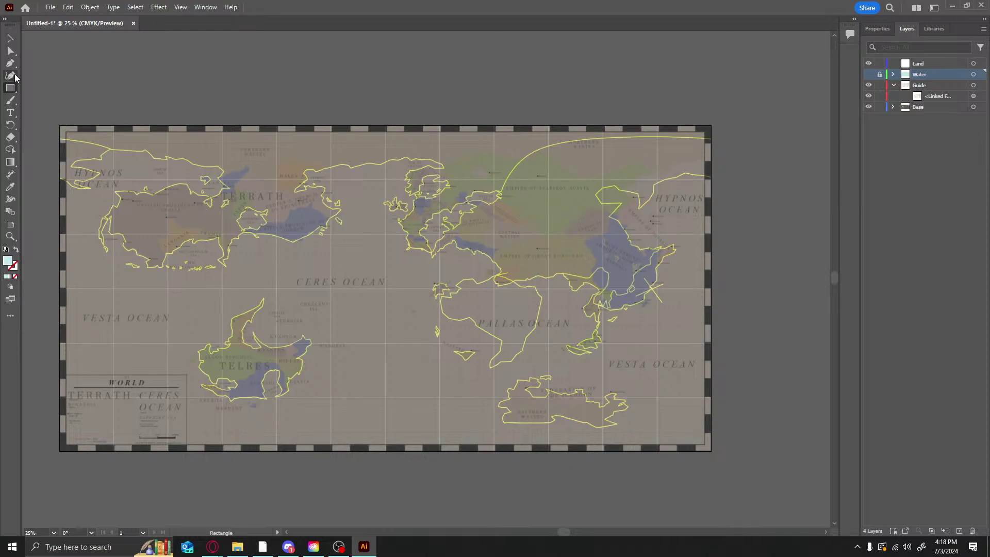
pyautogui.click(12, 101)
pyautogui.doubleClick(12, 101)
pyautogui.moveTo(484, 224); pyautogui.dragTo(328, 232)
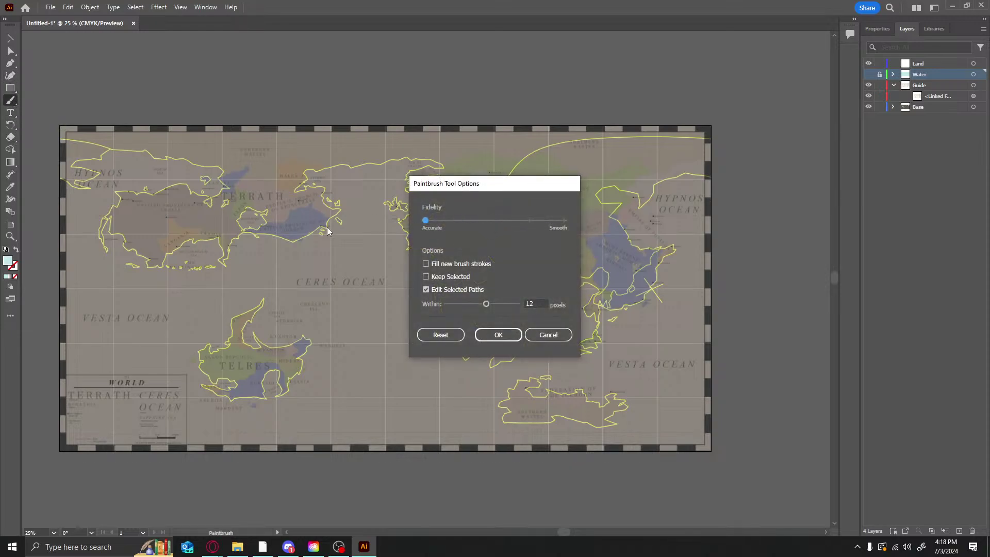
pyautogui.click(502, 339)
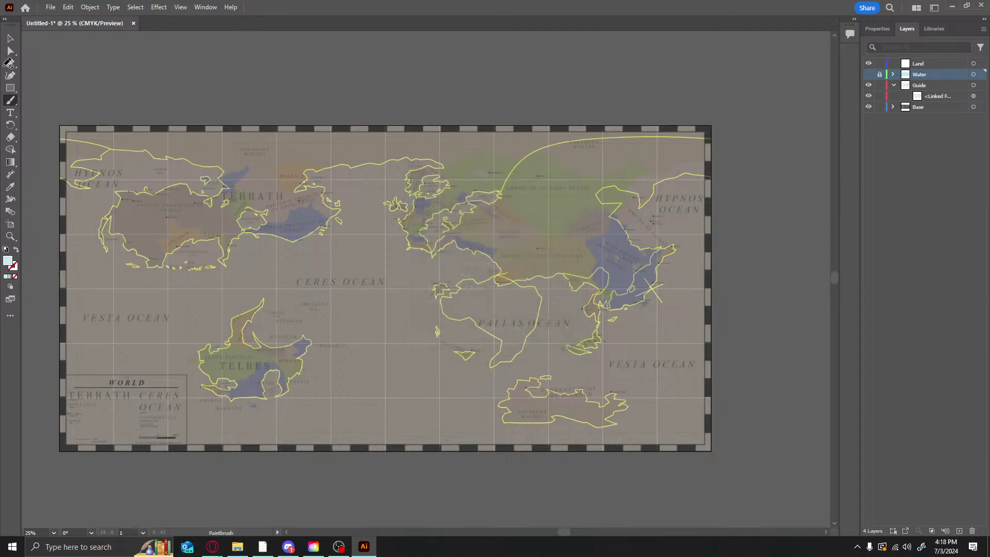
# Switch to the Pencil tool, accept its options, and sketch a closed test shape about 1233 pt tall over the Ceres Ocean on the Land layer
pyautogui.click(8, 103)
pyautogui.click(52, 126)
pyautogui.doubleClick(10, 100)
pyautogui.click(501, 349)
pyautogui.moveTo(360, 216)
pyautogui.mouseDown()
pyautogui.moveTo(376, 258)
pyautogui.moveTo(341, 225)
pyautogui.mouseUp()
pyautogui.moveTo(376, 227); pyautogui.dragTo(404, 247)
pyautogui.click(916, 63)
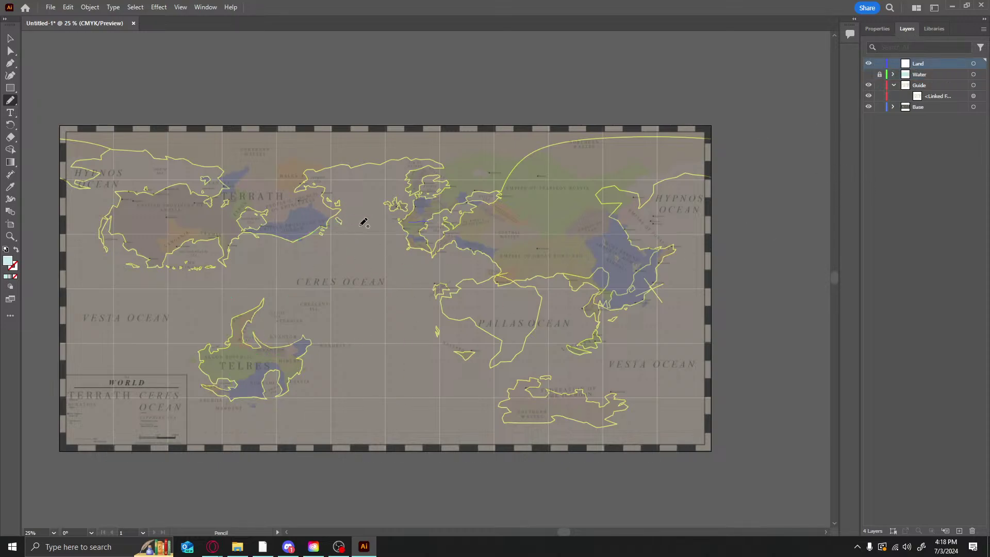
pyautogui.moveTo(364, 218); pyautogui.dragTo(400, 221)
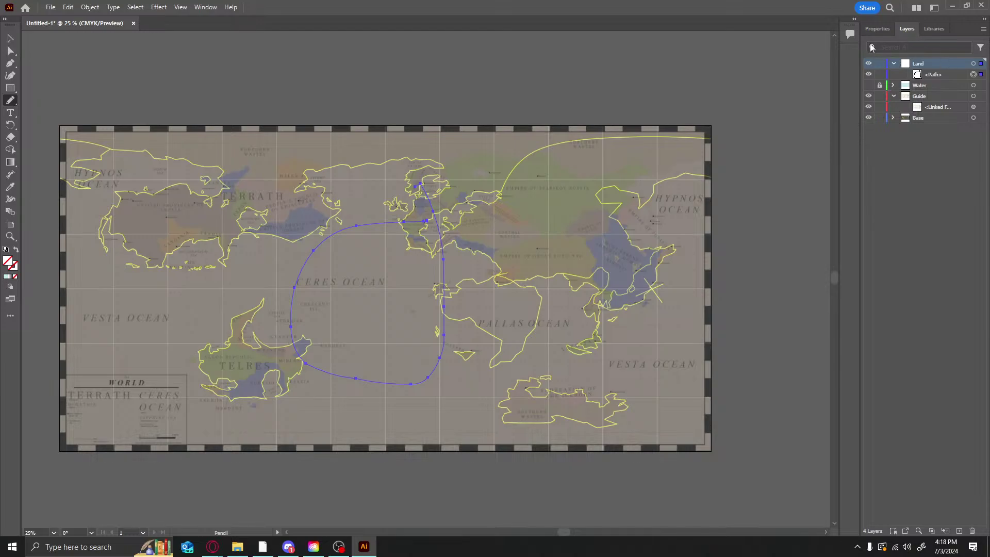
# Fill the test shape with light green, C 34.12, M 0, Y 60.39, K 0, and delete the shape
pyautogui.click(876, 30)
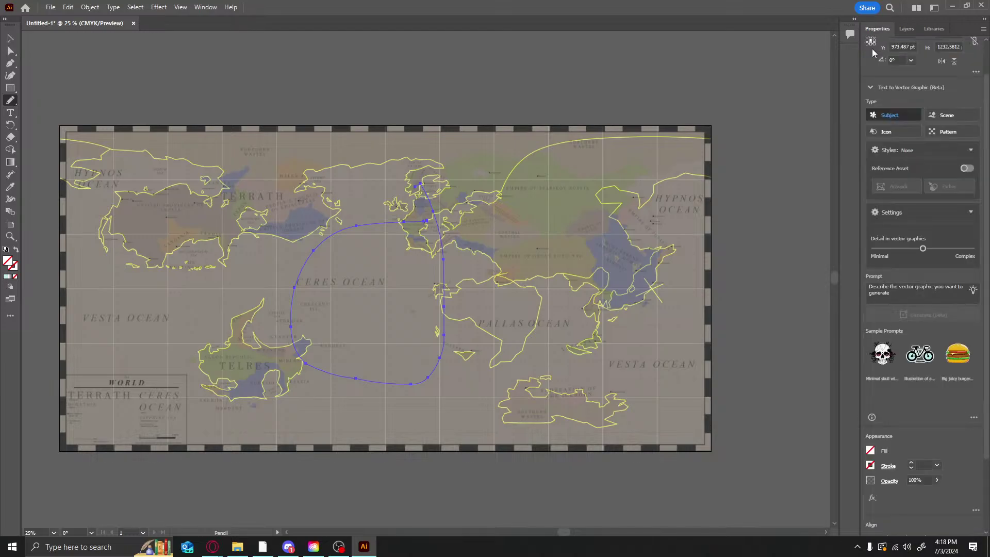
pyautogui.click(869, 451)
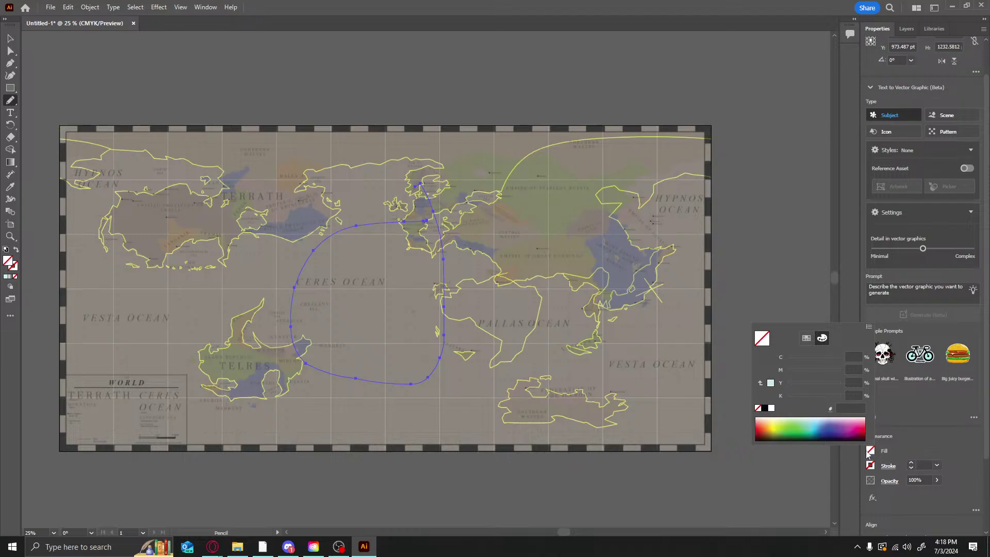
pyautogui.click(793, 420)
pyautogui.moveTo(792, 420)
pyautogui.mouseDown()
pyautogui.moveTo(804, 418)
pyautogui.moveTo(792, 417)
pyautogui.mouseUp()
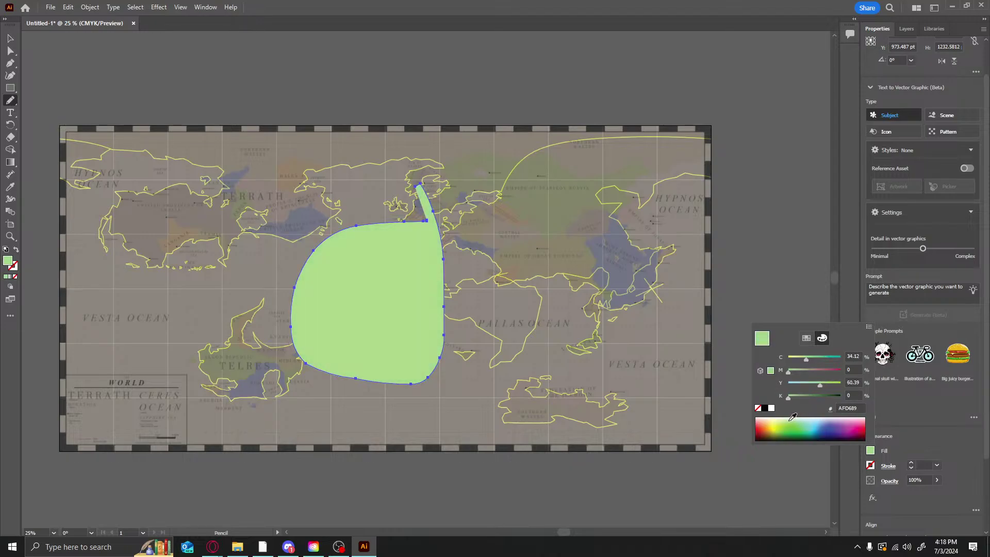
pyautogui.click(9, 39)
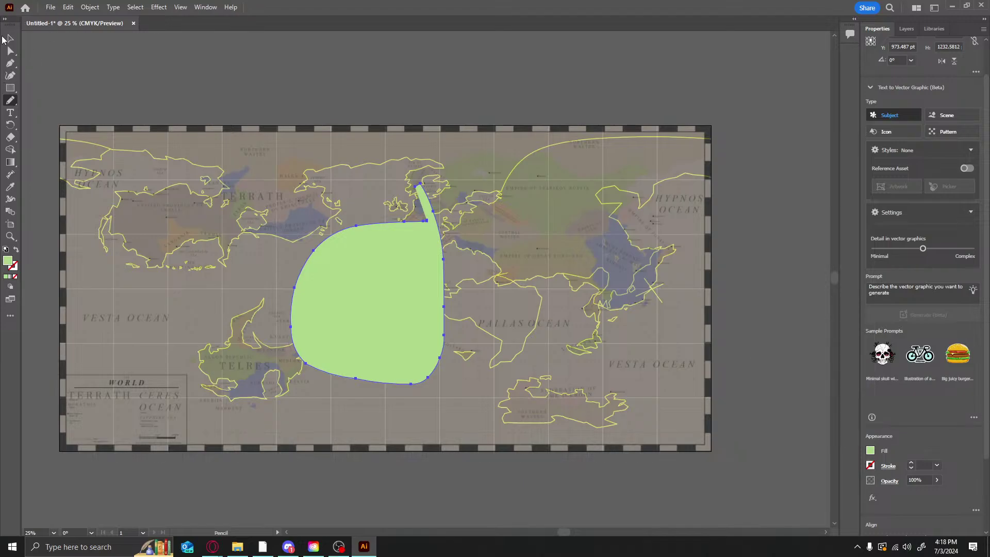
pyautogui.press('Delete')
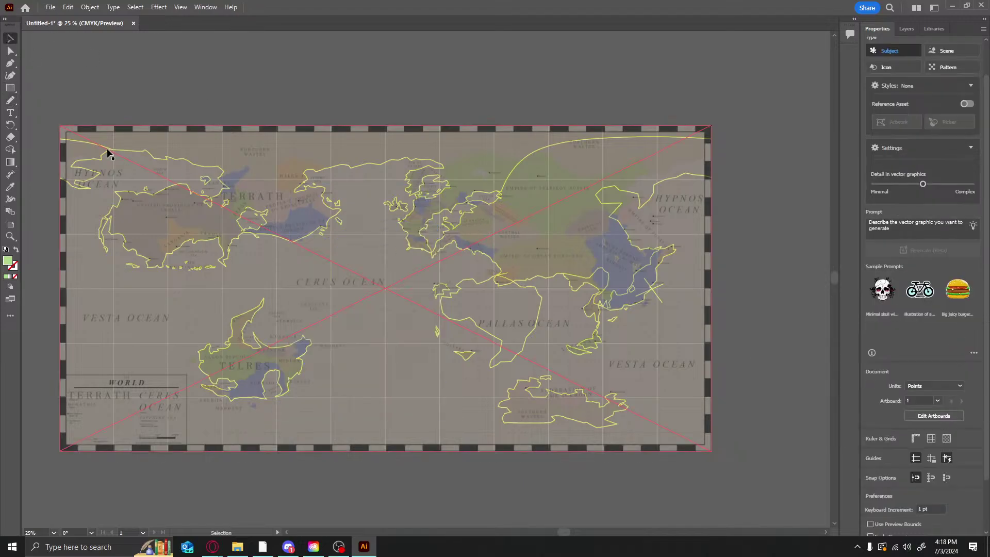
# Trace the coast north of the North Sea with the Pencil tool as a closed shape about 107 pt tall, and fill it light green
pyautogui.keyDown('alt'); pyautogui.scroll(6, 146, 169); pyautogui.keyUp('alt')
pyautogui.scroll(6, 539, 124)
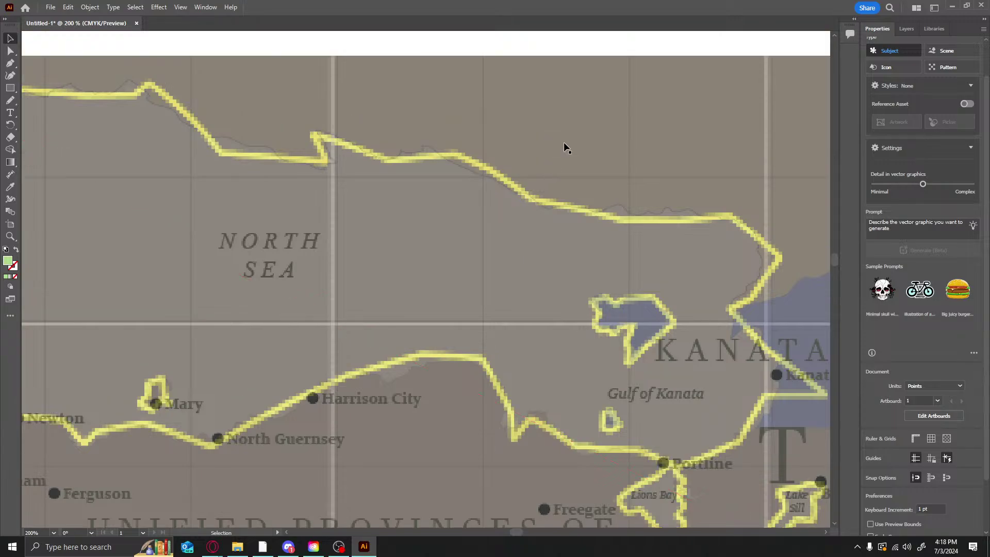
pyautogui.keyDown('alt'); pyautogui.scroll(1, 423, 77); pyautogui.keyUp('alt')
pyautogui.keyDown('alt'); pyautogui.scroll(2, 375, 110); pyautogui.keyUp('alt')
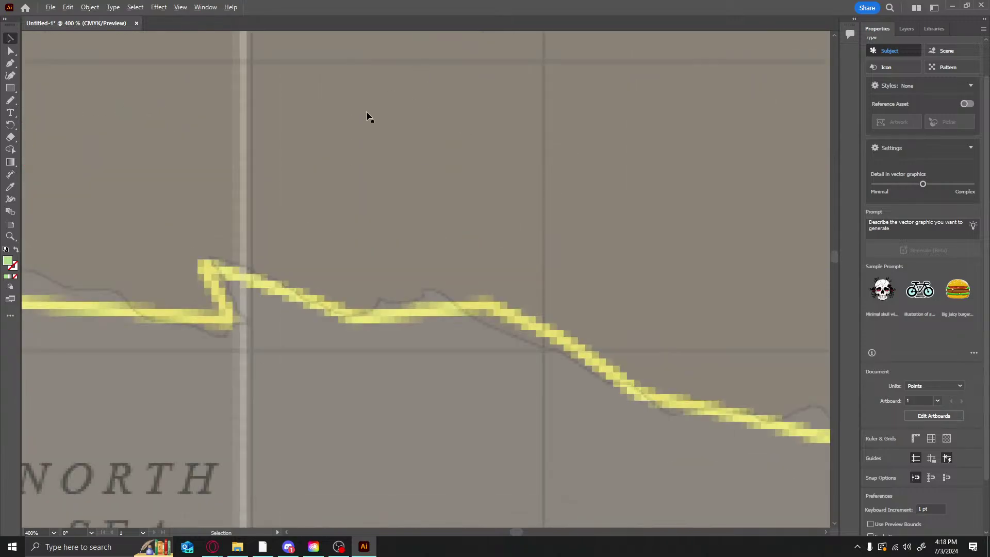
pyautogui.keyDown('alt'); pyautogui.scroll(-1, 368, 116); pyautogui.keyUp('alt')
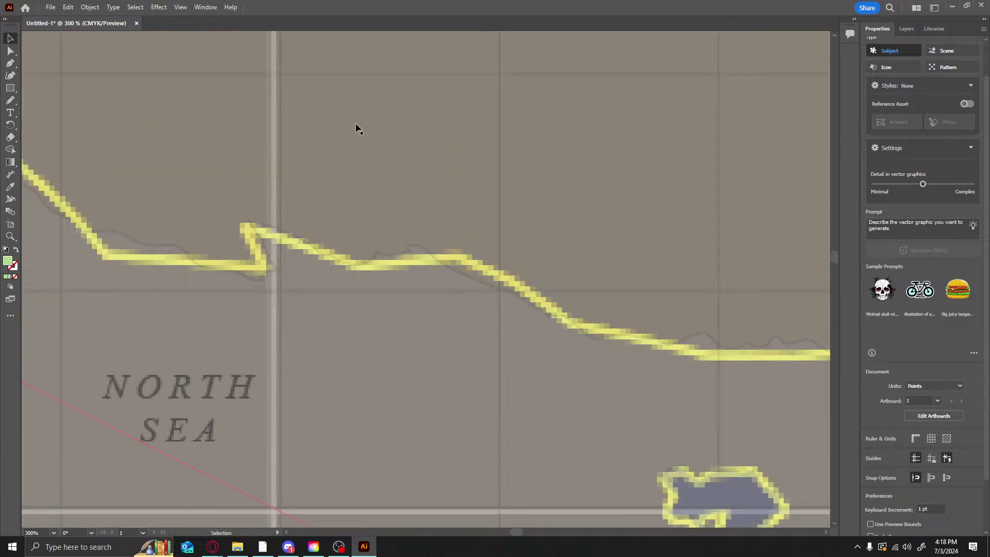
pyautogui.click(16, 100)
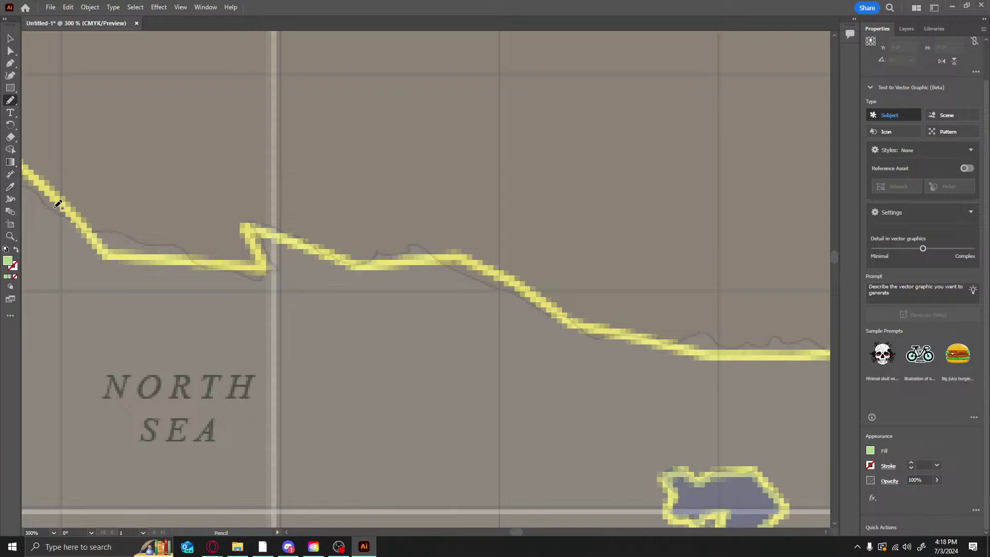
pyautogui.moveTo(41, 198)
pyautogui.mouseDown()
pyautogui.moveTo(261, 278)
pyautogui.moveTo(273, 267)
pyautogui.moveTo(250, 224)
pyautogui.moveTo(367, 263)
pyautogui.moveTo(422, 245)
pyautogui.moveTo(581, 332)
pyautogui.moveTo(669, 204)
pyautogui.moveTo(503, 152)
pyautogui.moveTo(159, 128)
pyautogui.moveTo(64, 143)
pyautogui.moveTo(46, 187)
pyautogui.mouseUp()
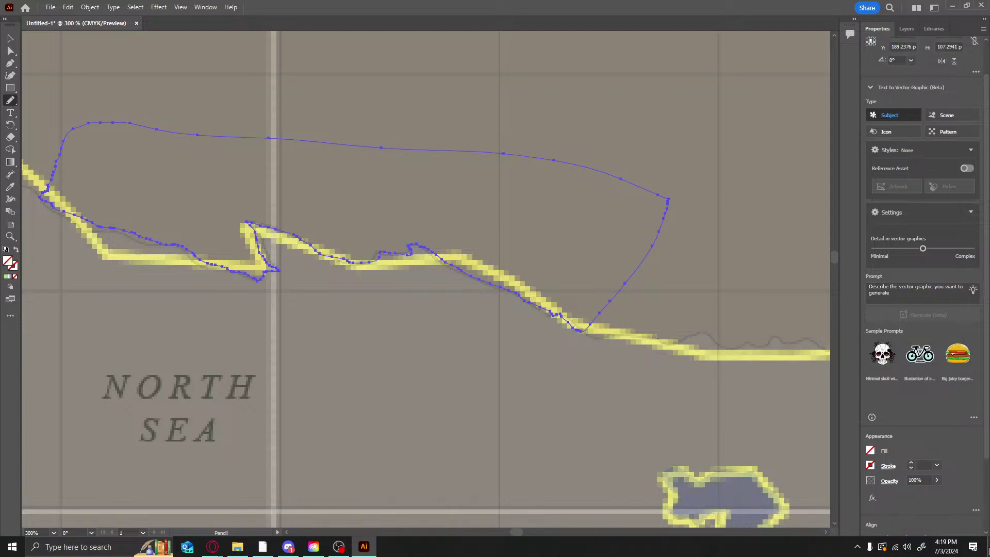
pyautogui.click(871, 451)
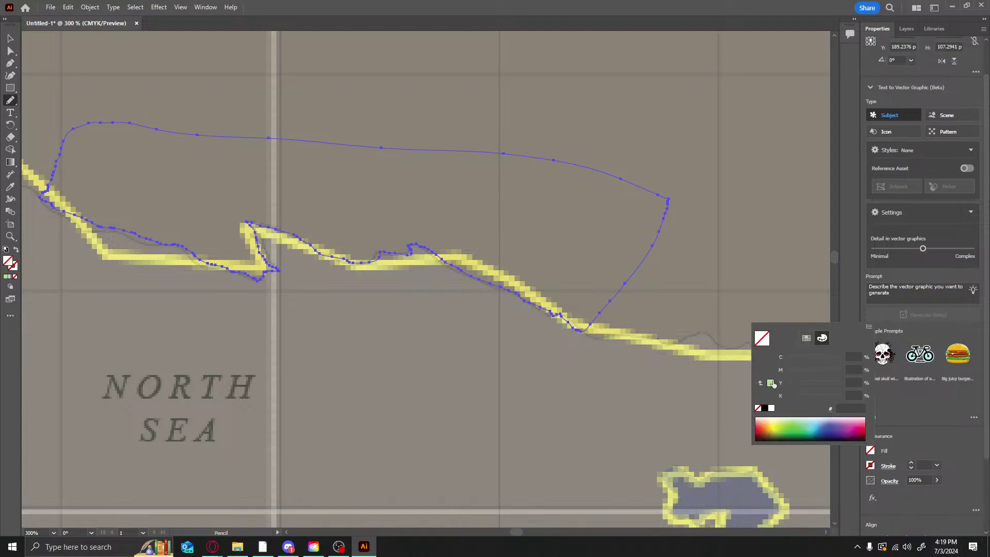
pyautogui.click(771, 383)
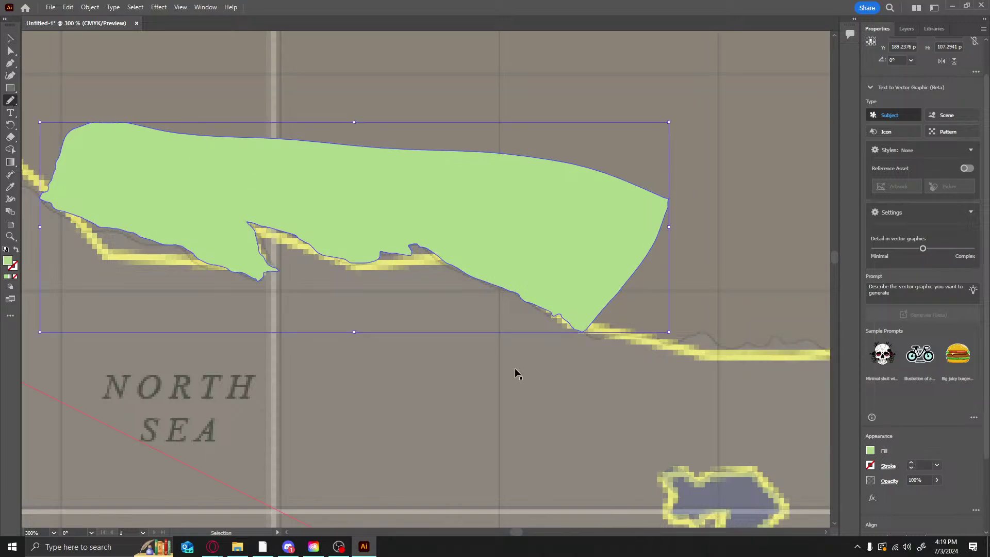
# Trace the adjoining coast east to Kanata as a closed, overlapping shape about 170 pt tall, filled with C 34.12, M 0, Y 60.39, K 0
pyautogui.keyDown('ctrl'); pyautogui.hscroll(3, 514, 366); pyautogui.keyUp('ctrl')
pyautogui.keyDown('ctrl'); pyautogui.hscroll(3, 507, 298); pyautogui.keyUp('ctrl')
pyautogui.scroll(-3, 510, 259)
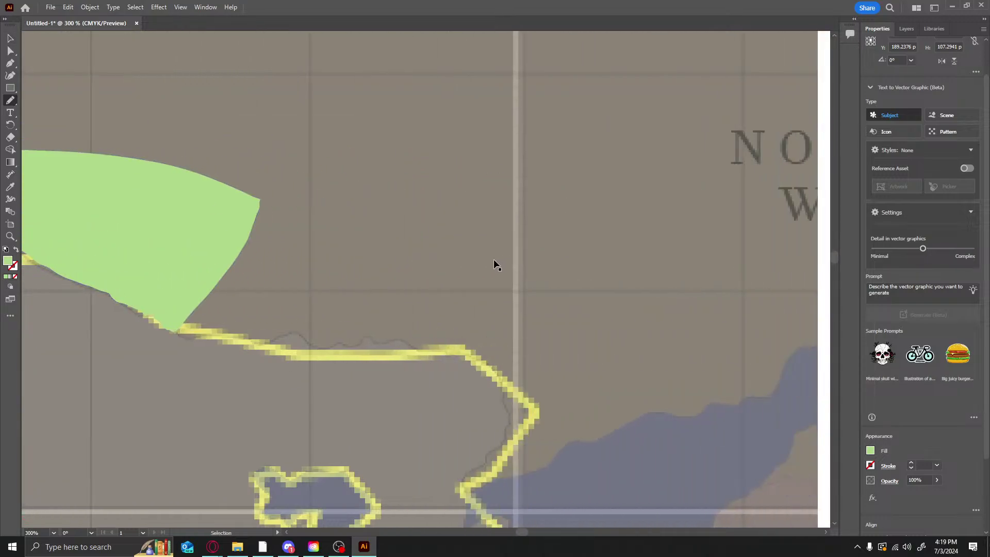
pyautogui.keyDown('ctrl'); pyautogui.hscroll(1, 491, 263); pyautogui.keyUp('ctrl')
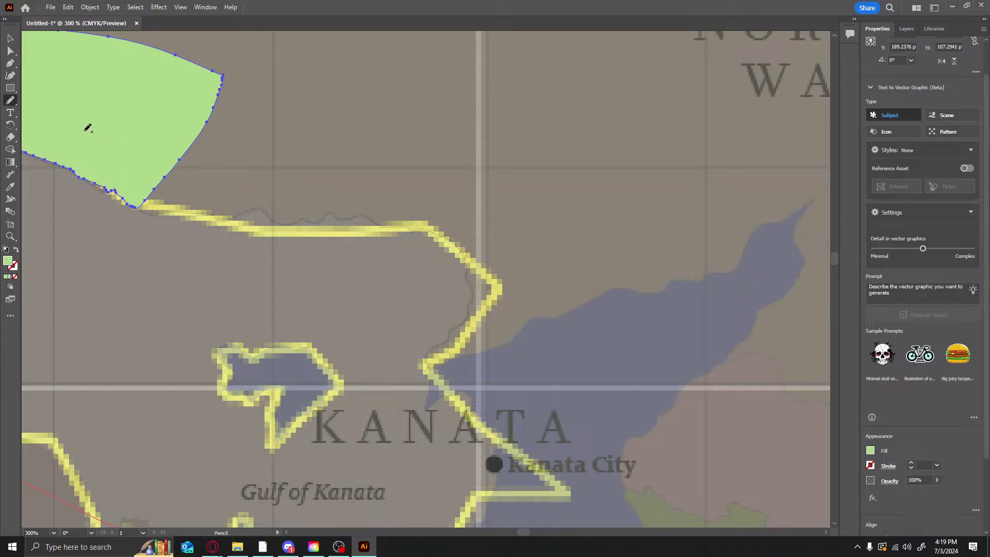
pyautogui.moveTo(124, 124)
pyautogui.mouseDown()
pyautogui.moveTo(136, 197)
pyautogui.moveTo(150, 207)
pyautogui.moveTo(367, 216)
pyautogui.moveTo(446, 237)
pyautogui.moveTo(473, 287)
pyautogui.moveTo(460, 325)
pyautogui.moveTo(423, 356)
pyautogui.moveTo(426, 410)
pyautogui.moveTo(446, 397)
pyautogui.moveTo(492, 403)
pyautogui.moveTo(614, 312)
pyautogui.moveTo(619, 176)
pyautogui.moveTo(393, 112)
pyautogui.moveTo(210, 82)
pyautogui.moveTo(126, 97)
pyautogui.moveTo(126, 114)
pyautogui.mouseUp()
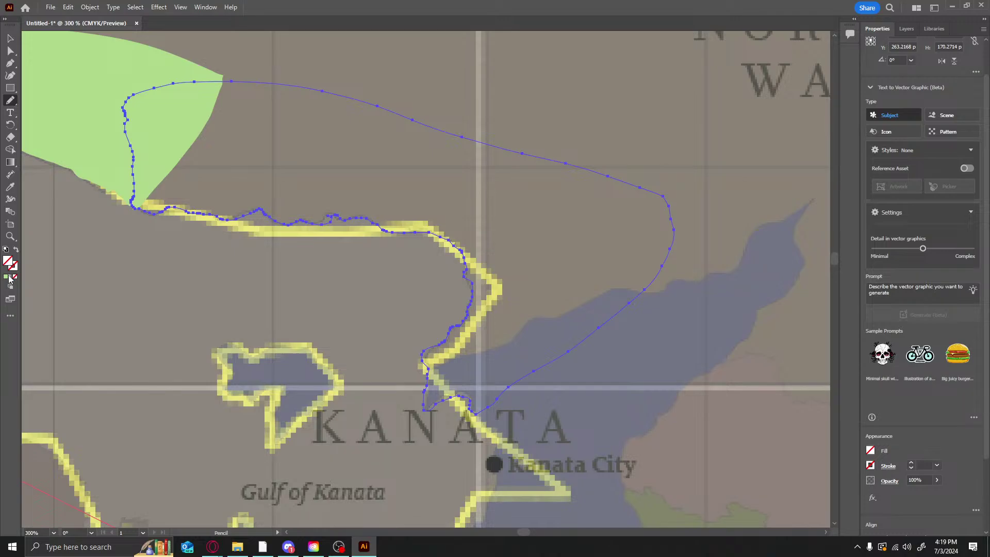
pyautogui.click(8, 277)
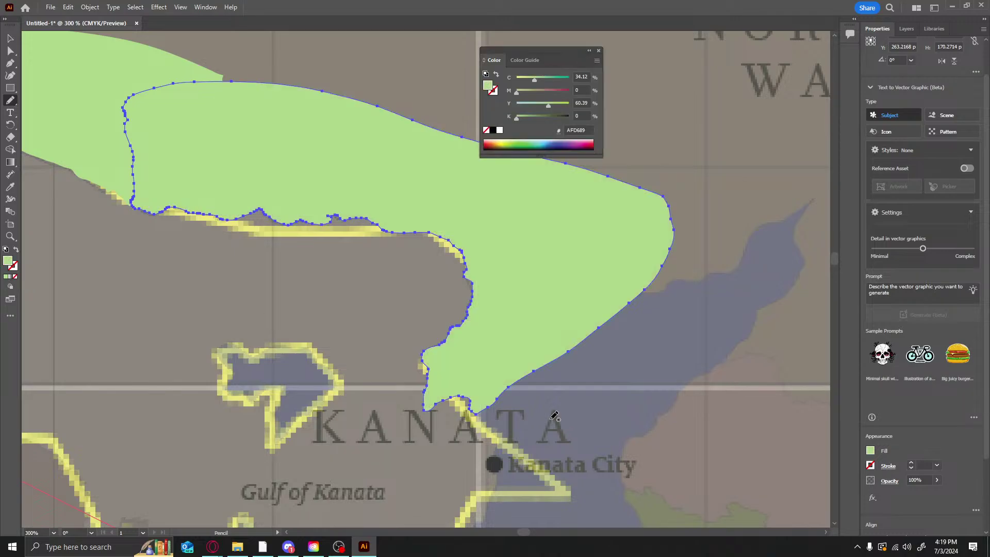
pyautogui.click(601, 51)
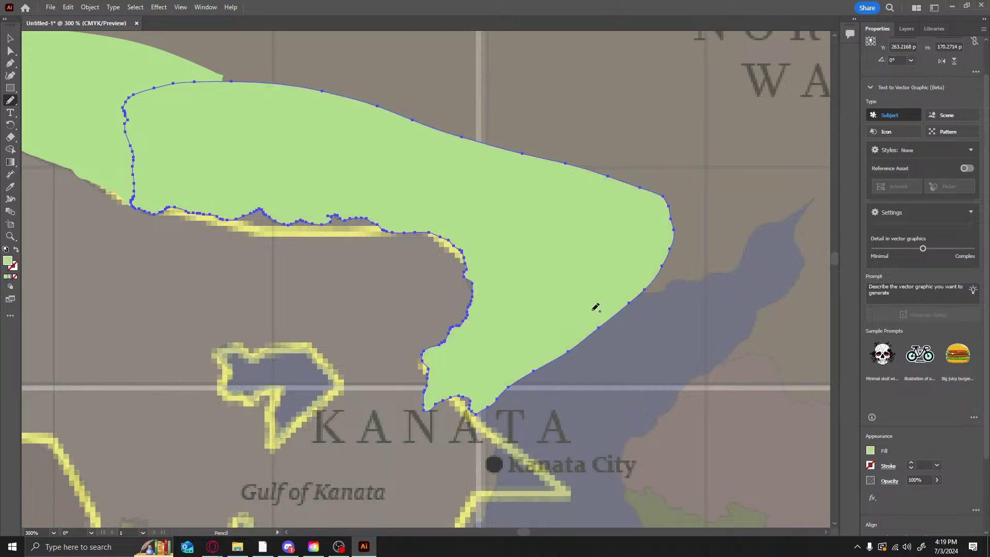
# Try to trace the Gulf of Kanata's east coast from Kanata down to Portline with the Pencil tool
pyautogui.scroll(-8, 592, 307)
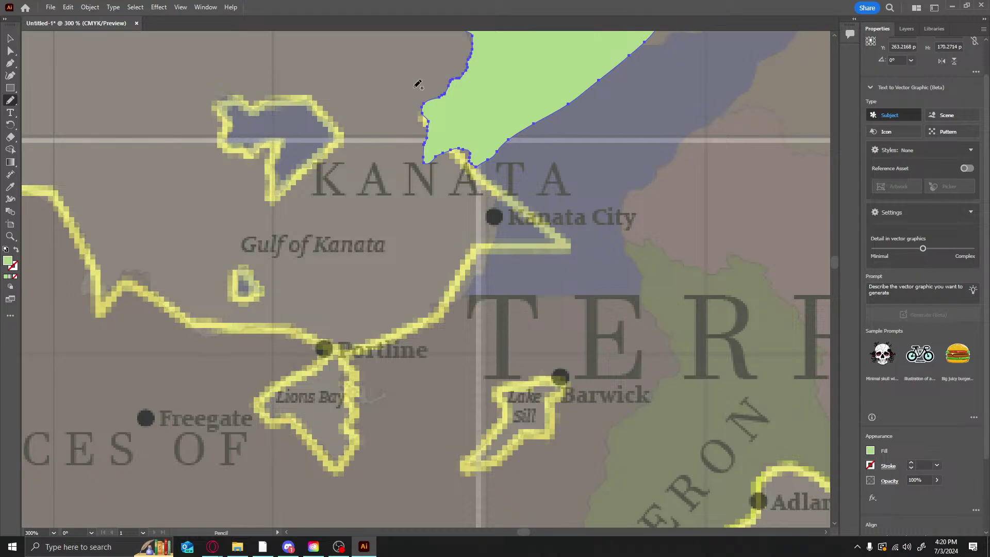
pyautogui.moveTo(517, 96); pyautogui.dragTo(522, 95)
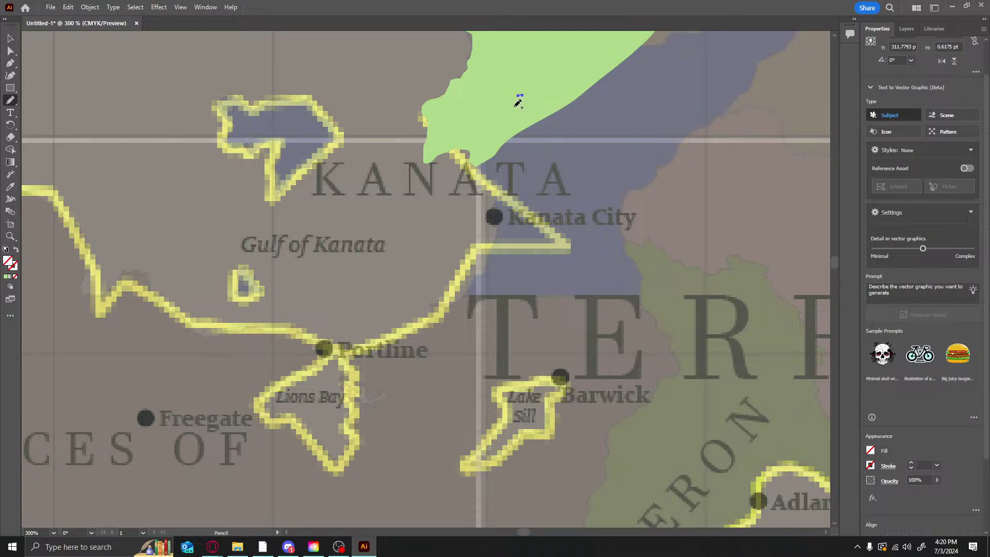
pyautogui.hotkey('ctrl', 'z')
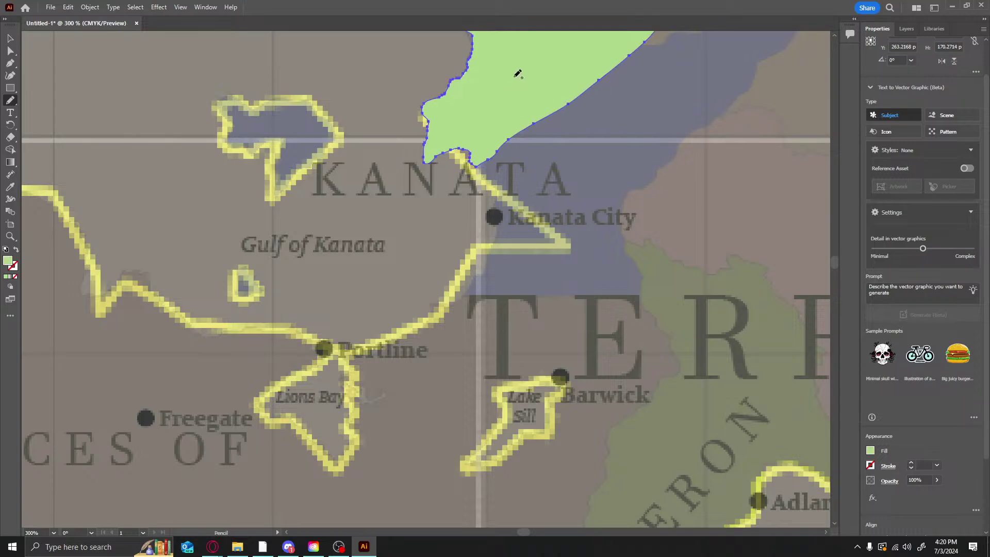
pyautogui.moveTo(514, 76)
pyautogui.mouseDown()
pyautogui.moveTo(479, 118)
pyautogui.moveTo(474, 162)
pyautogui.moveTo(497, 189)
pyautogui.moveTo(494, 242)
pyautogui.moveTo(478, 274)
pyautogui.moveTo(408, 333)
pyautogui.moveTo(347, 349)
pyautogui.moveTo(344, 374)
pyautogui.moveTo(320, 355)
pyautogui.mouseUp()
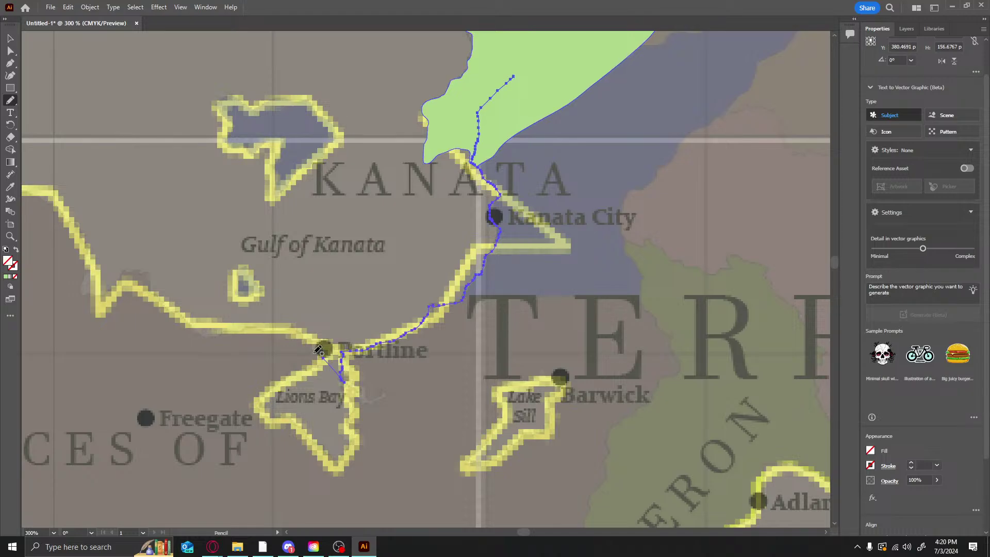
# Set the opacity of the linked reference map on the Guide layer to 75%
pyautogui.click(908, 30)
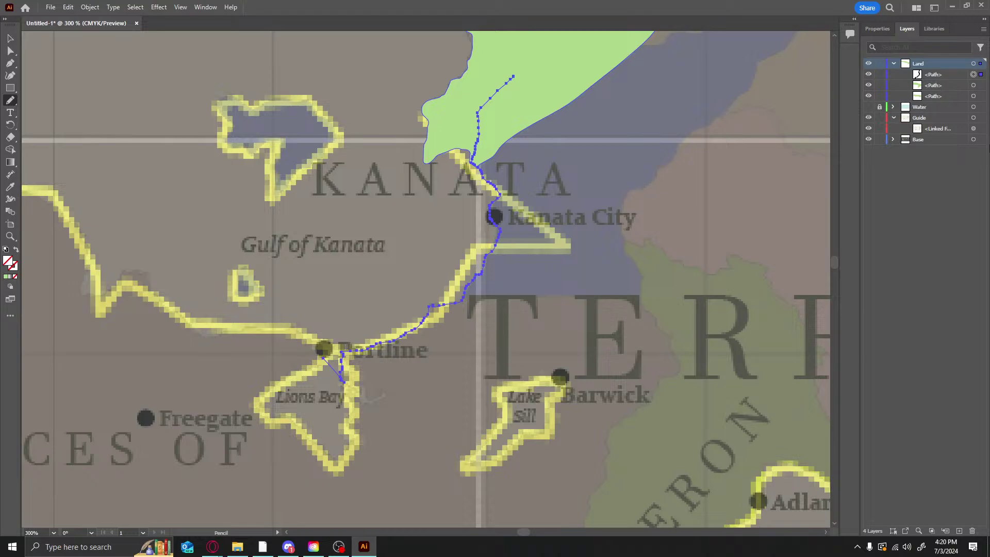
pyautogui.click(974, 129)
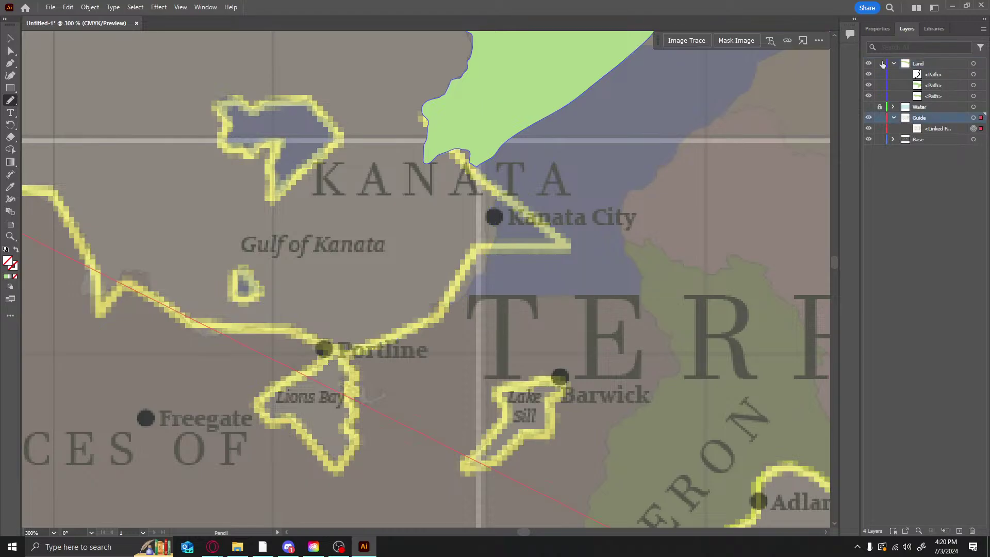
pyautogui.click(879, 29)
pyautogui.scroll(-3, 970, 457)
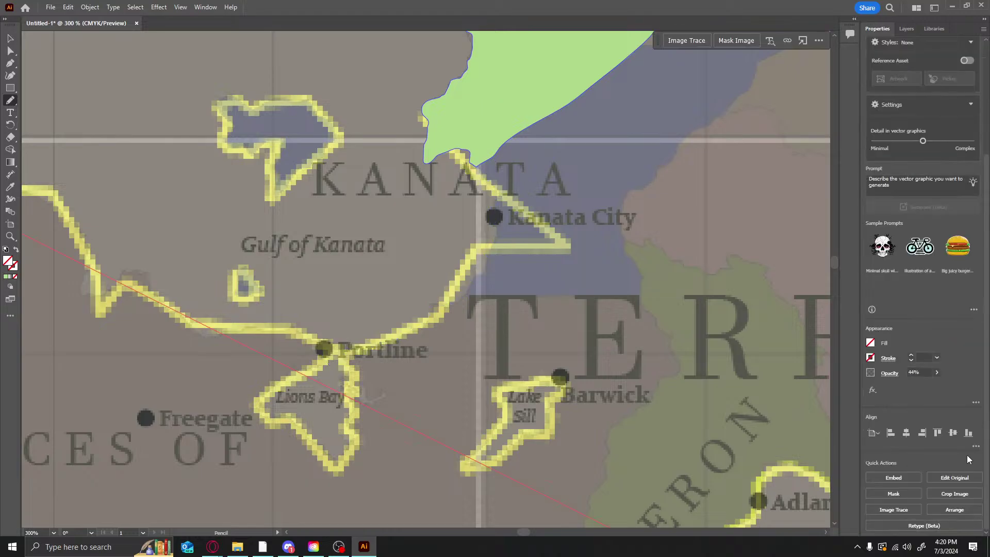
pyautogui.click(937, 372)
pyautogui.moveTo(919, 386); pyautogui.dragTo(926, 387)
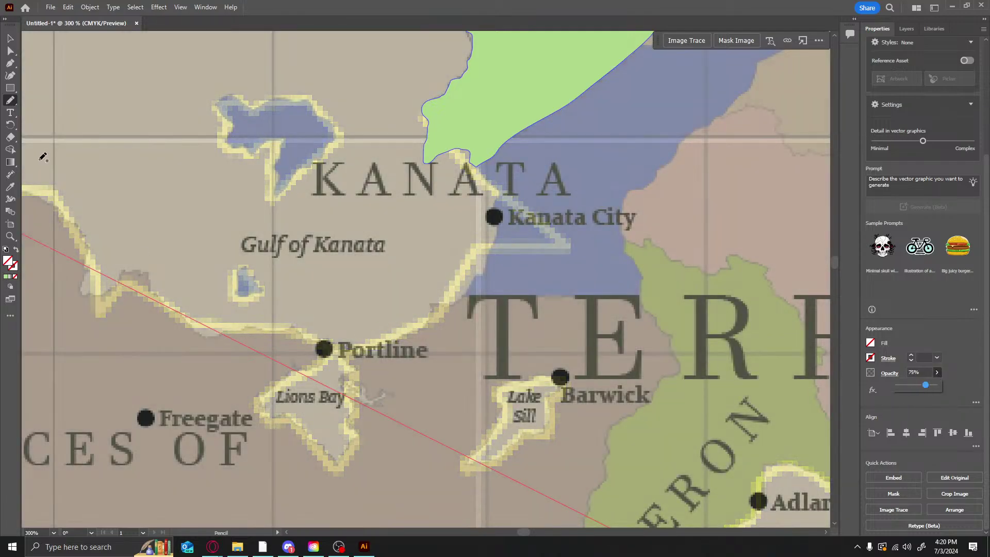
pyautogui.click(11, 101)
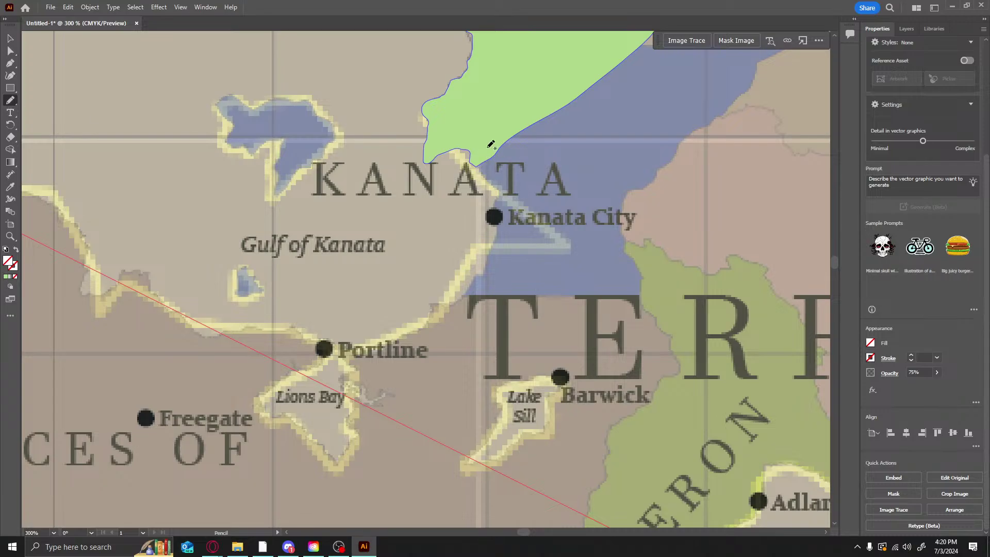
pyautogui.moveTo(506, 100); pyautogui.dragTo(488, 124)
pyautogui.keyDown('ctrl'); pyautogui.click(619, 88); pyautogui.keyUp('ctrl')
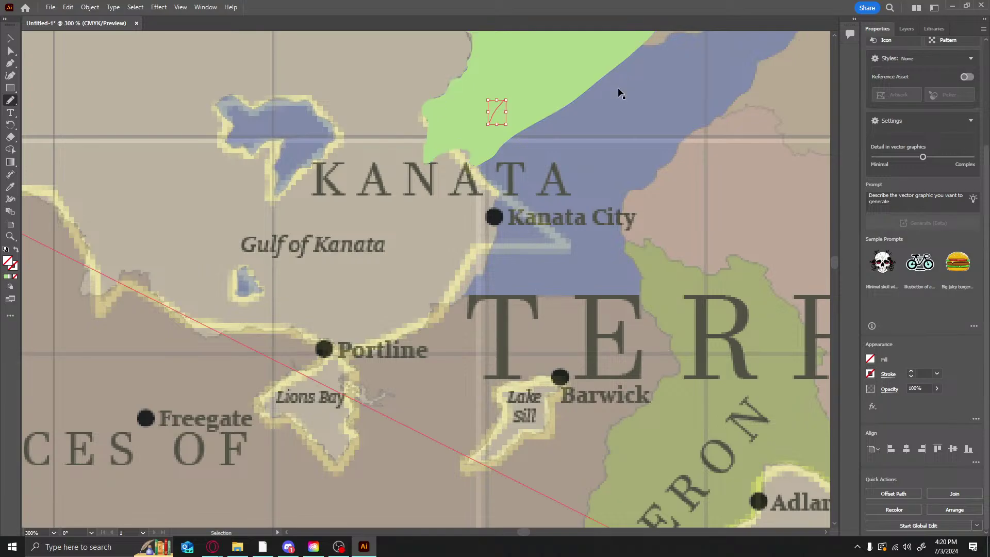
pyautogui.click(907, 29)
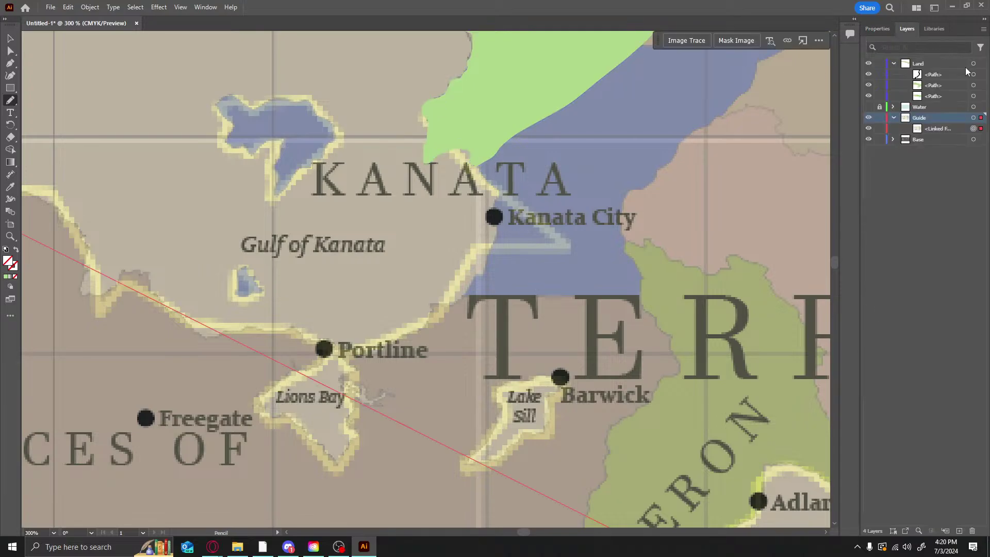
pyautogui.press('Delete')
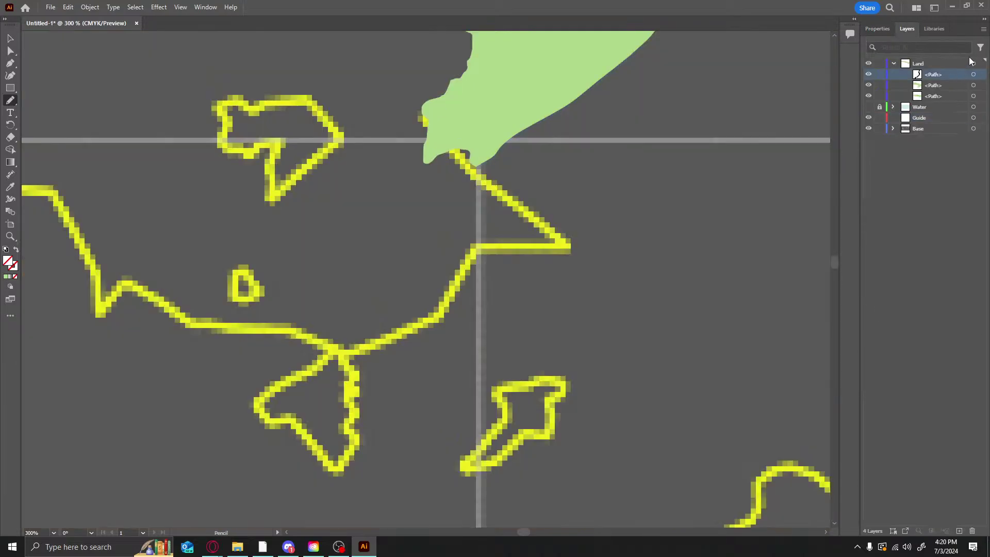
pyautogui.hotkey('ctrl', 'z')
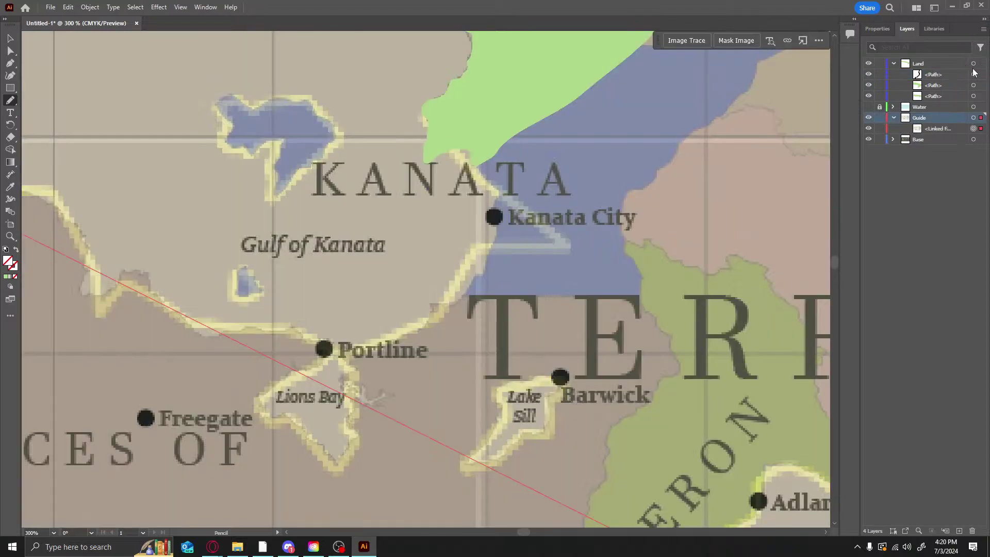
# Delete the unfinished coastline path from the Land layer and retrace the coast from Kanata to just below Kanata City
pyautogui.click(973, 75)
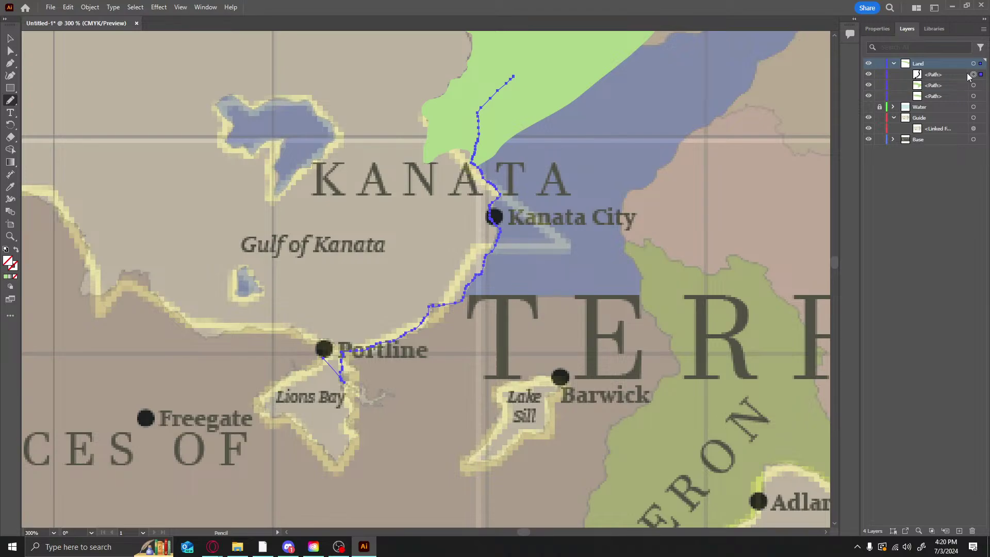
pyautogui.press('Delete')
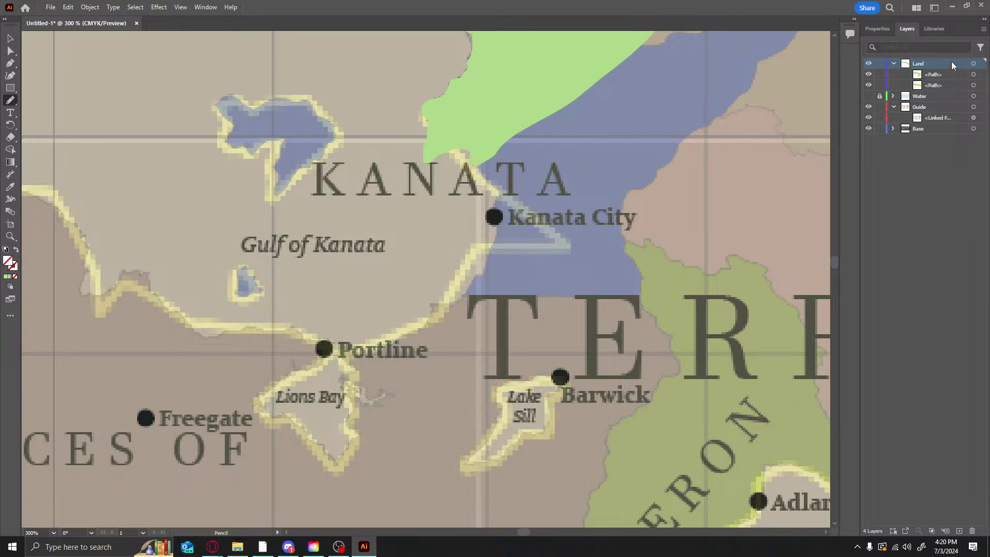
pyautogui.moveTo(505, 107)
pyautogui.mouseDown()
pyautogui.moveTo(476, 138)
pyautogui.moveTo(475, 157)
pyautogui.moveTo(500, 193)
pyautogui.moveTo(491, 255)
pyautogui.mouseUp()
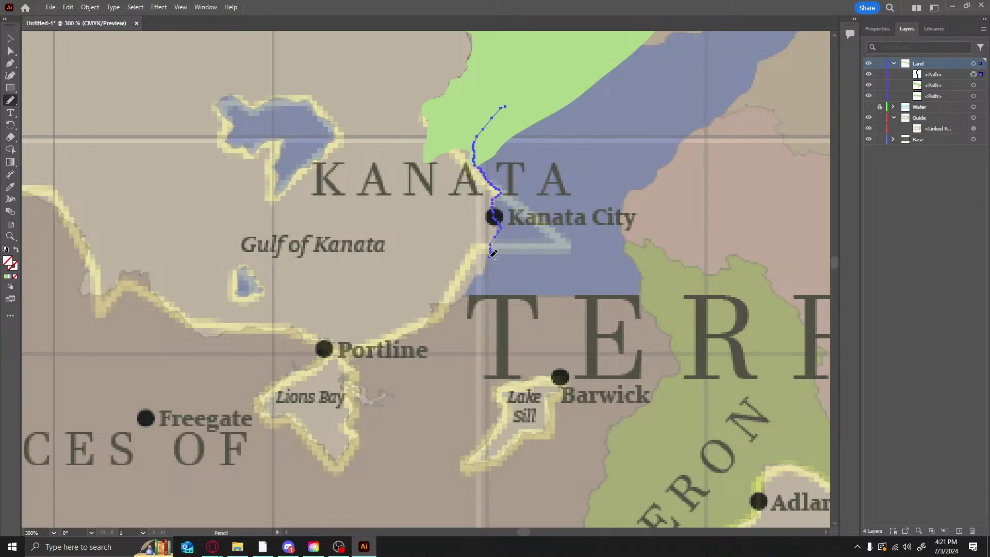
pyautogui.moveTo(713, 196); pyautogui.dragTo(407, 194)
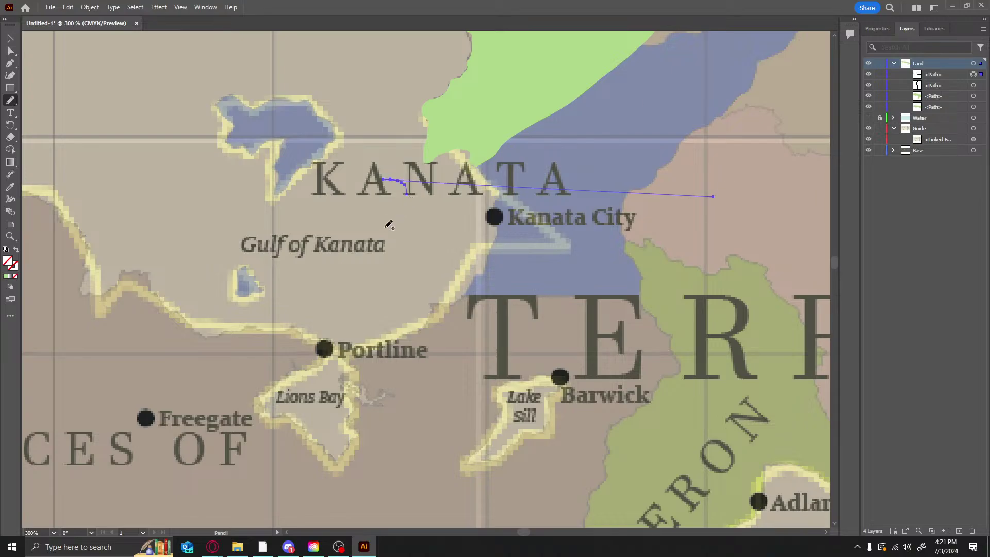
pyautogui.hotkey('ctrl', 'z')
pyautogui.hotkey('ctrl', 'z')
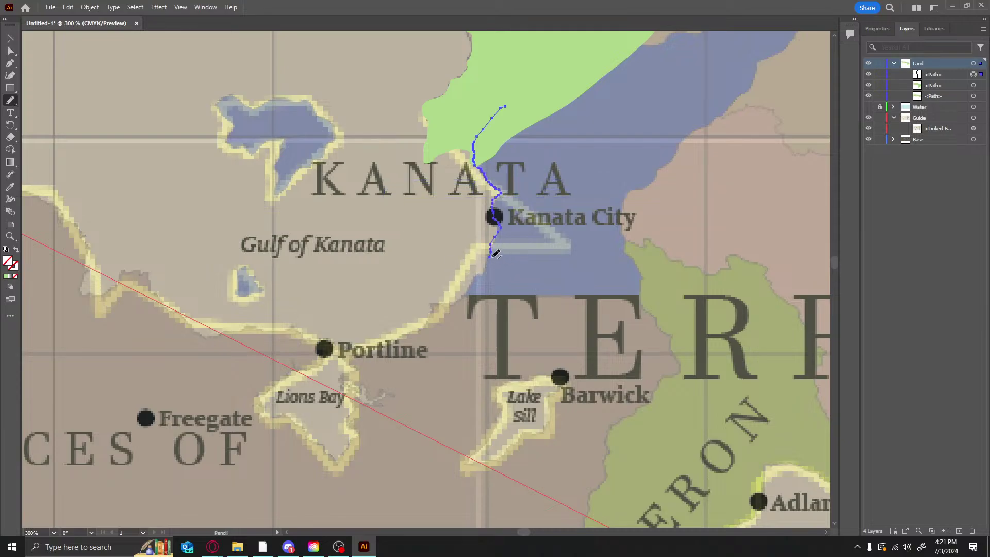
# Continue the path around Lions Bay past Portline, close it about 213 pt tall, and fill it with C 34.12, M 0, Y 60.39, K 0
pyautogui.moveTo(490, 256); pyautogui.dragTo(484, 271)
pyautogui.moveTo(405, 335)
pyautogui.mouseDown()
pyautogui.moveTo(357, 359)
pyautogui.moveTo(361, 380)
pyautogui.mouseUp()
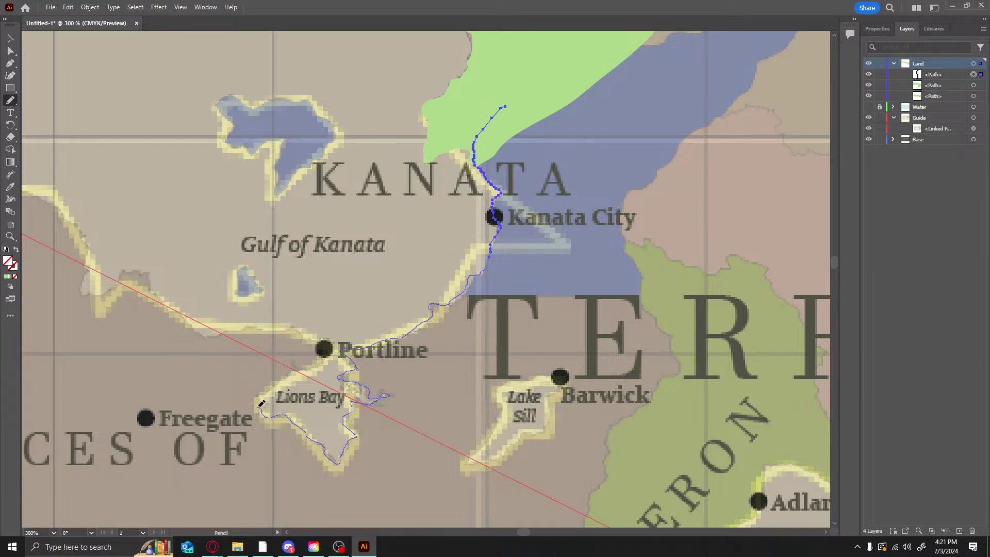
pyautogui.moveTo(267, 394); pyautogui.dragTo(282, 389)
pyautogui.moveTo(256, 333)
pyautogui.mouseDown()
pyautogui.moveTo(220, 393)
pyautogui.moveTo(302, 508)
pyautogui.moveTo(436, 486)
pyautogui.moveTo(447, 415)
pyautogui.moveTo(552, 327)
pyautogui.moveTo(585, 265)
pyautogui.moveTo(592, 144)
pyautogui.moveTo(536, 100)
pyautogui.moveTo(505, 107)
pyautogui.mouseUp()
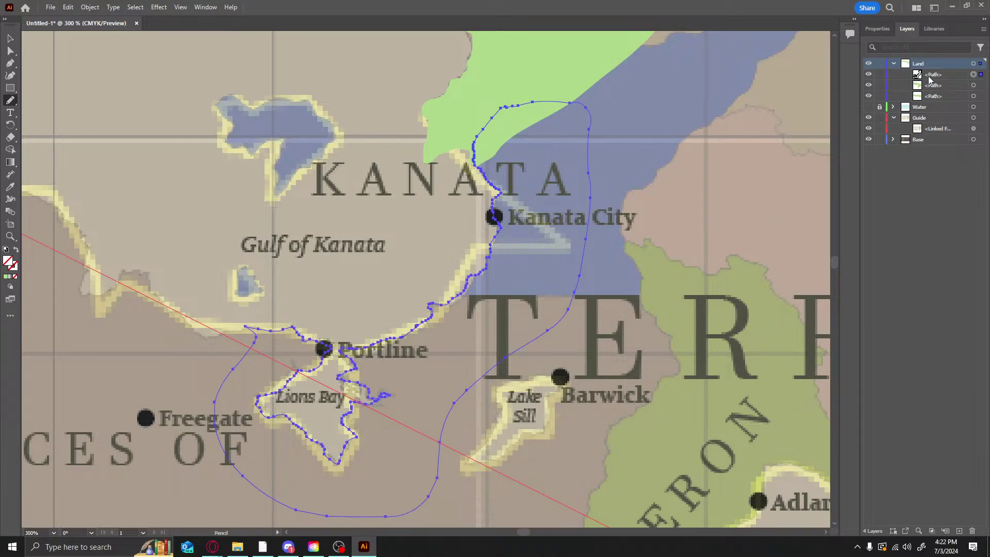
pyautogui.click(891, 30)
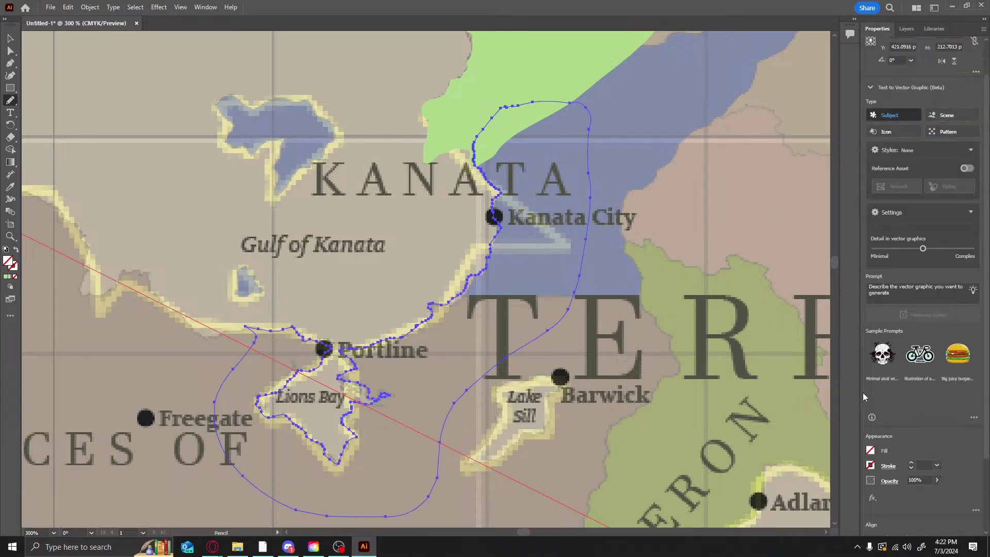
pyautogui.click(871, 452)
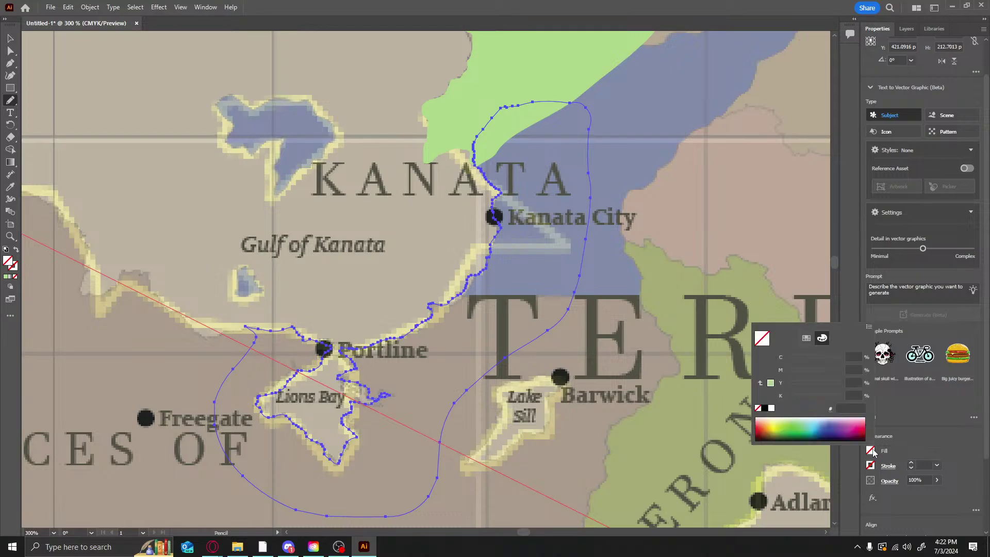
pyautogui.click(771, 383)
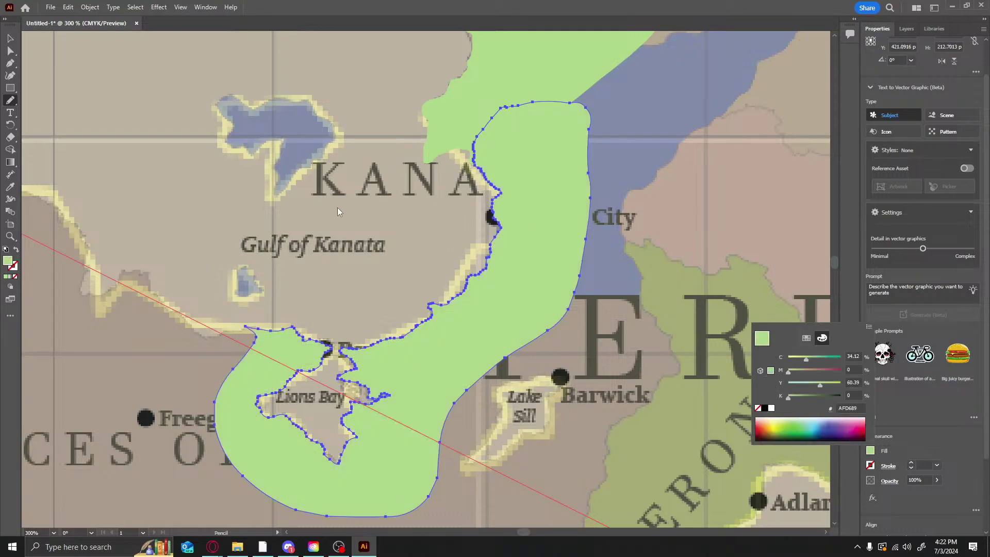
# Trace the large island north of the Gulf of Kanata as a closed shape about 50 pt tall and fill it with the existing land green
pyautogui.click(318, 215)
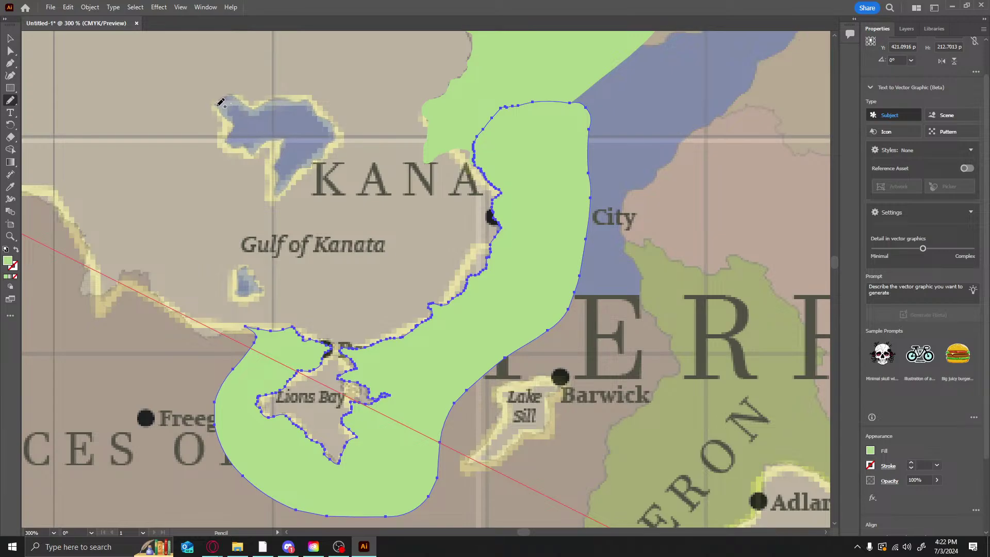
pyautogui.moveTo(220, 103)
pyautogui.mouseDown()
pyautogui.moveTo(237, 125)
pyautogui.moveTo(230, 136)
pyautogui.moveTo(251, 153)
pyautogui.moveTo(284, 143)
pyautogui.moveTo(276, 169)
pyautogui.moveTo(282, 192)
pyautogui.moveTo(332, 147)
pyautogui.moveTo(338, 127)
pyautogui.moveTo(309, 100)
pyautogui.moveTo(252, 107)
pyautogui.moveTo(236, 97)
pyautogui.moveTo(218, 108)
pyautogui.mouseUp()
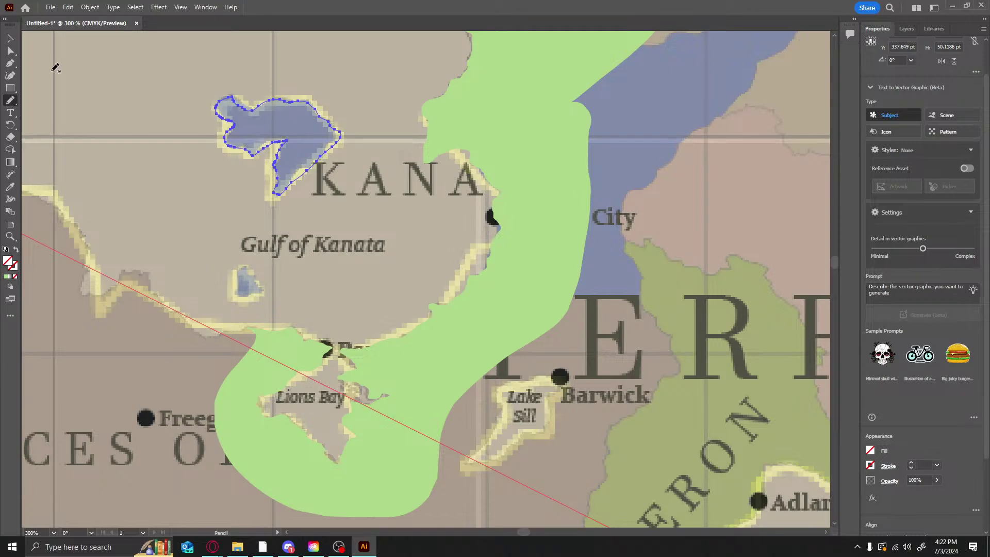
pyautogui.click(11, 186)
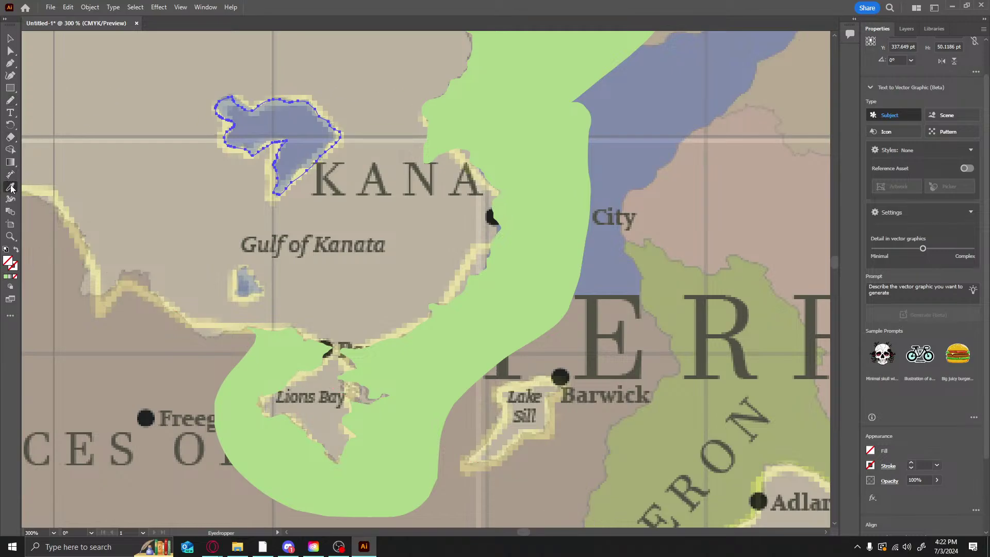
pyautogui.click(524, 148)
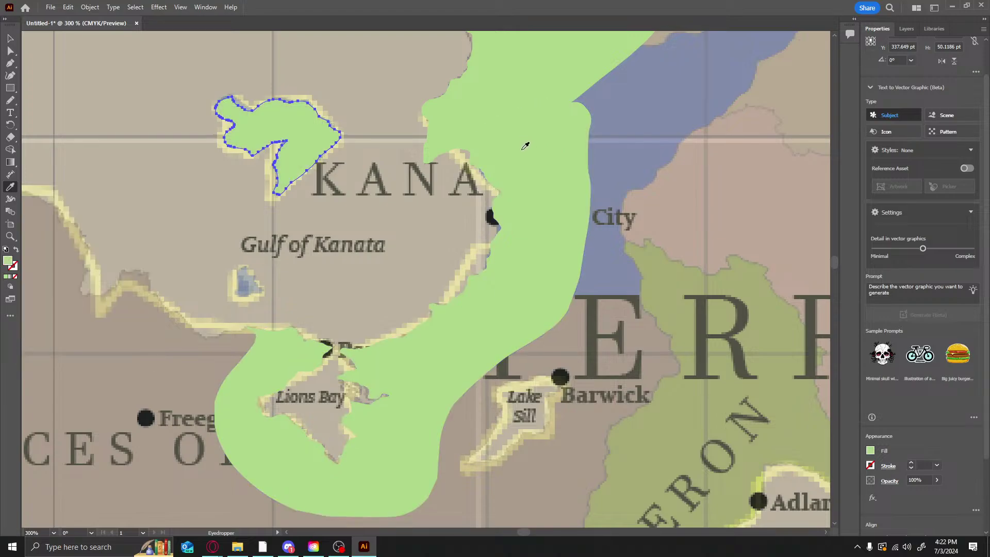
# Trace land around Lake Sill's western and northern shores as a closed shape about 70 pt tall, filled with the sampled land green
pyautogui.click(9, 102)
pyautogui.moveTo(460, 465)
pyautogui.mouseDown()
pyautogui.moveTo(497, 422)
pyautogui.moveTo(499, 389)
pyautogui.moveTo(559, 378)
pyautogui.moveTo(550, 407)
pyautogui.moveTo(585, 377)
pyautogui.moveTo(545, 330)
pyautogui.moveTo(436, 365)
pyautogui.moveTo(419, 438)
pyautogui.moveTo(466, 464)
pyautogui.mouseUp()
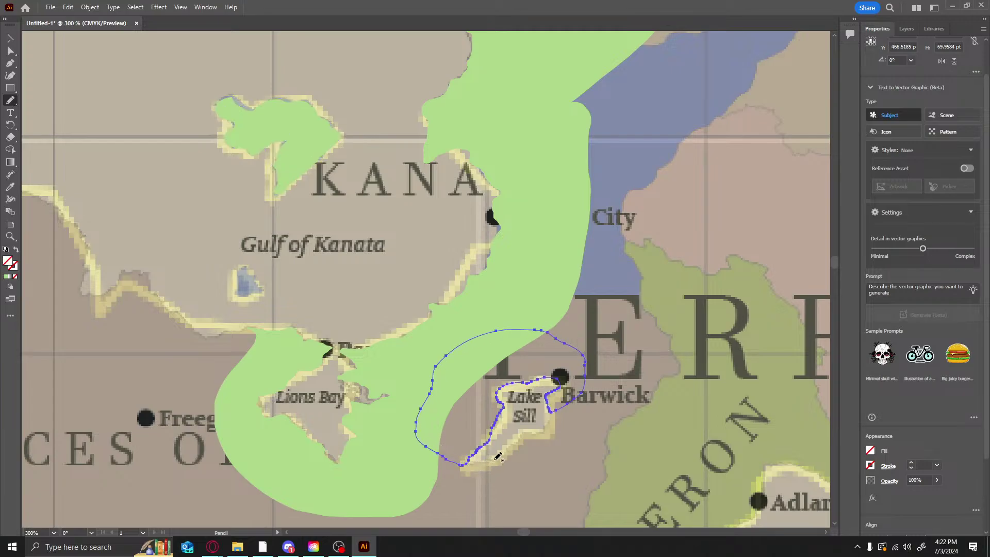
pyautogui.press('i')
pyautogui.click(533, 282)
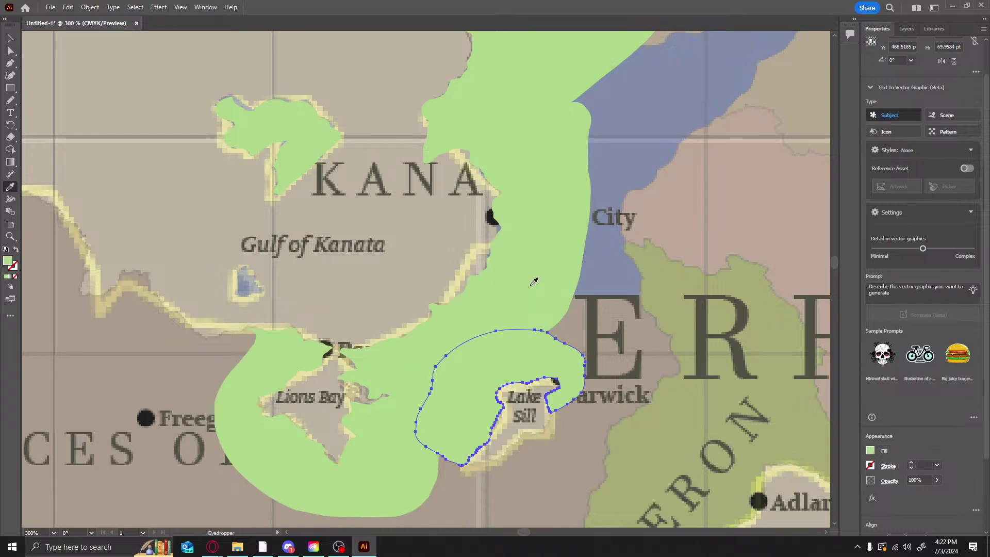
# Enclose Lake Sill with a shape about 61 pt tall along its southeastern shore from Barwick, filled with the same land green
pyautogui.press('n')
pyautogui.moveTo(565, 362)
pyautogui.mouseDown()
pyautogui.moveTo(572, 379)
pyautogui.moveTo(560, 396)
pyautogui.mouseUp()
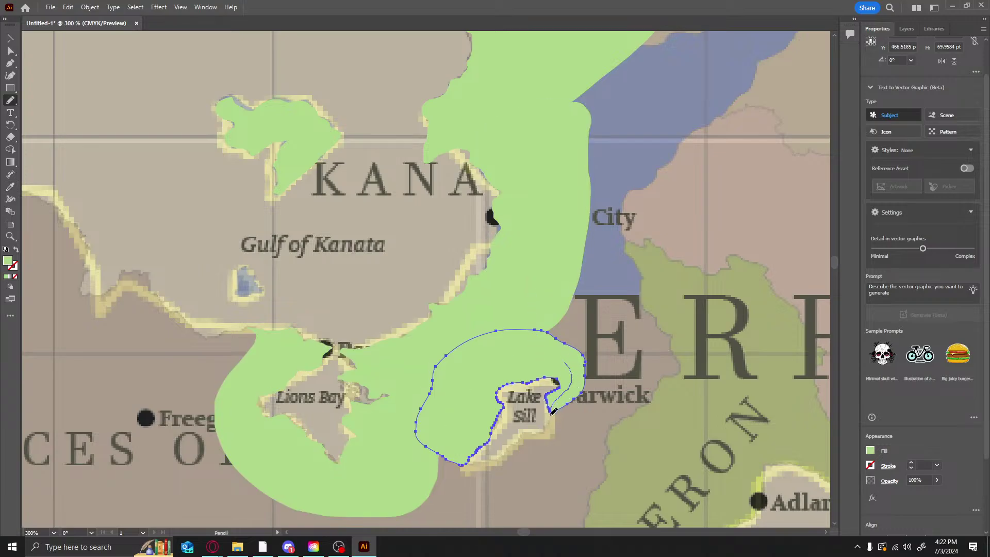
pyautogui.moveTo(536, 432)
pyautogui.mouseDown()
pyautogui.moveTo(454, 466)
pyautogui.moveTo(529, 475)
pyautogui.moveTo(602, 425)
pyautogui.moveTo(565, 362)
pyautogui.mouseUp()
pyautogui.press('i')
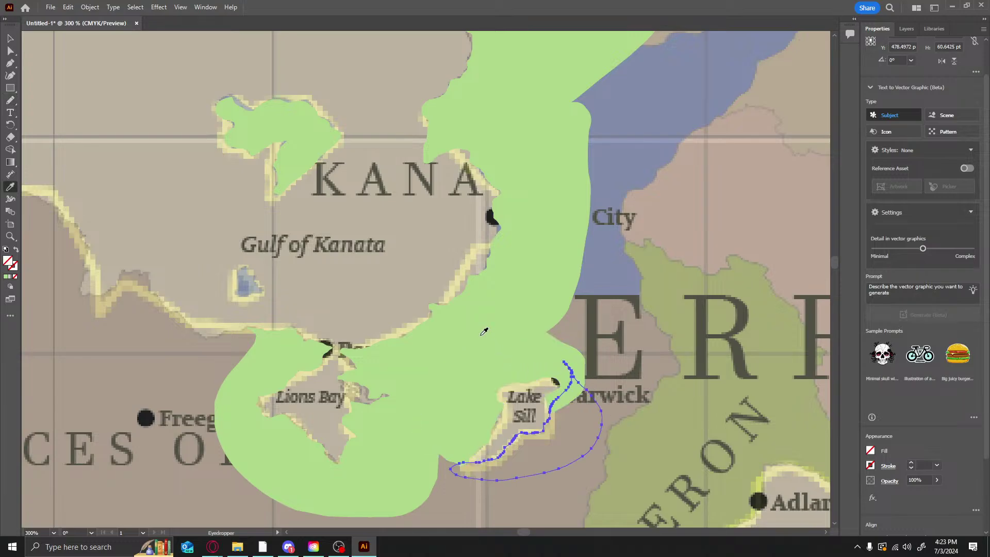
pyautogui.click(503, 300)
# Trace the coast from west of North Guernsey past Harrison City to the Lions Bay land, close it about 139 pt tall, and fill it green
pyautogui.press('n')
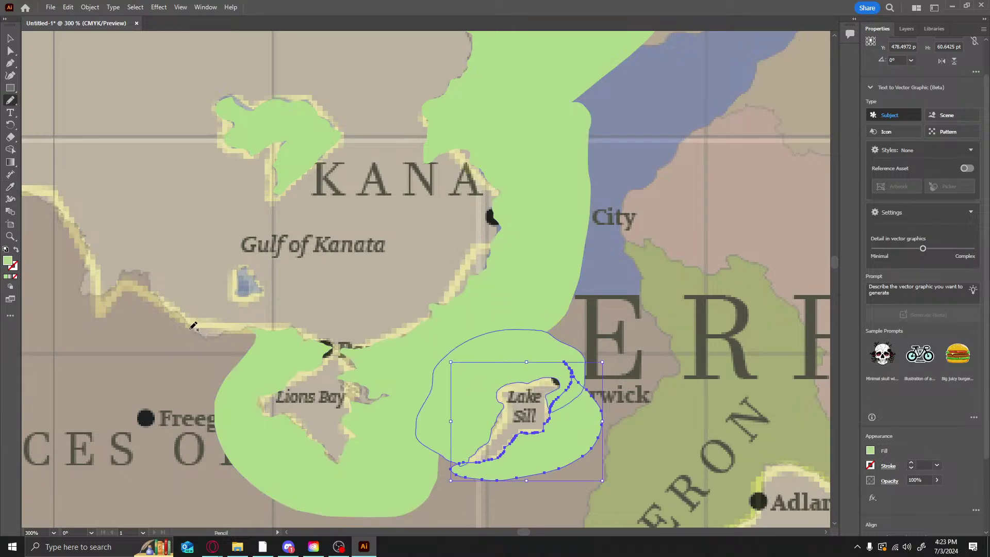
pyautogui.keyDown('ctrl'); pyautogui.hscroll(-5, 189, 329); pyautogui.keyUp('ctrl')
pyautogui.keyDown('ctrl'); pyautogui.hscroll(-7, 189, 329); pyautogui.keyUp('ctrl')
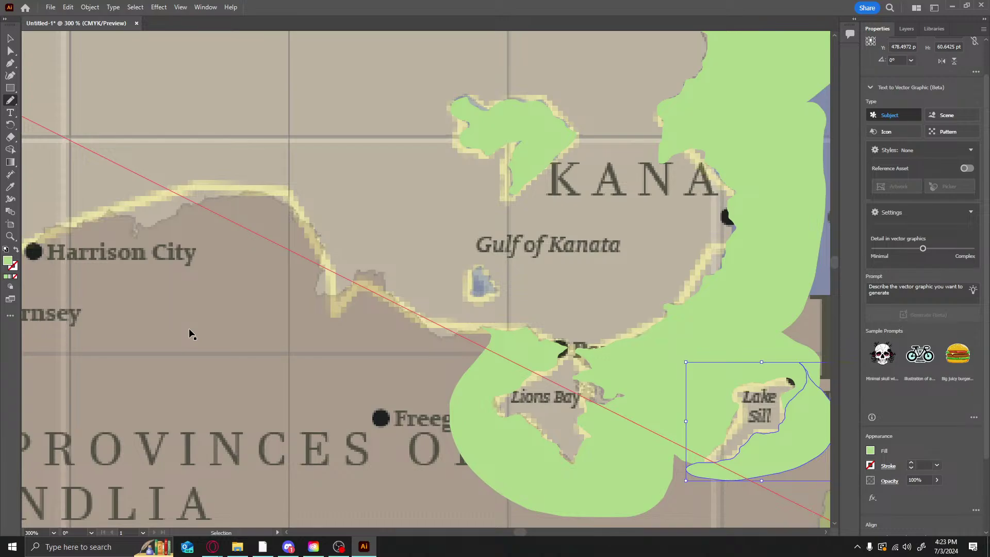
pyautogui.keyDown('ctrl'); pyautogui.hscroll(-1, 189, 333); pyautogui.keyUp('ctrl')
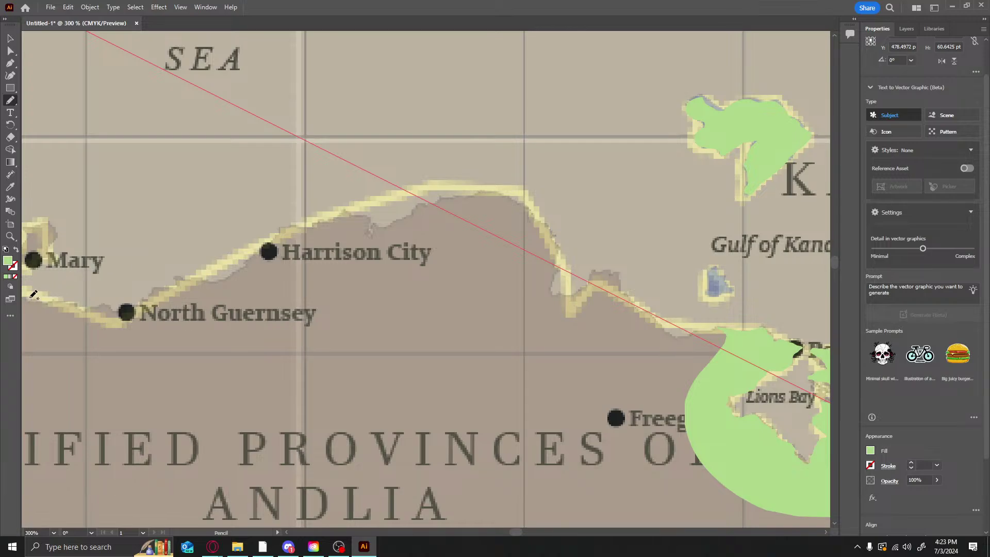
pyautogui.moveTo(29, 299)
pyautogui.mouseDown()
pyautogui.moveTo(136, 310)
pyautogui.moveTo(157, 285)
pyautogui.moveTo(246, 268)
pyautogui.moveTo(296, 224)
pyautogui.moveTo(349, 208)
pyautogui.moveTo(369, 214)
pyautogui.moveTo(373, 239)
pyautogui.moveTo(369, 228)
pyautogui.moveTo(486, 191)
pyautogui.moveTo(552, 203)
pyautogui.moveTo(537, 208)
pyautogui.moveTo(554, 233)
pyautogui.moveTo(565, 294)
pyautogui.moveTo(587, 287)
pyautogui.mouseUp()
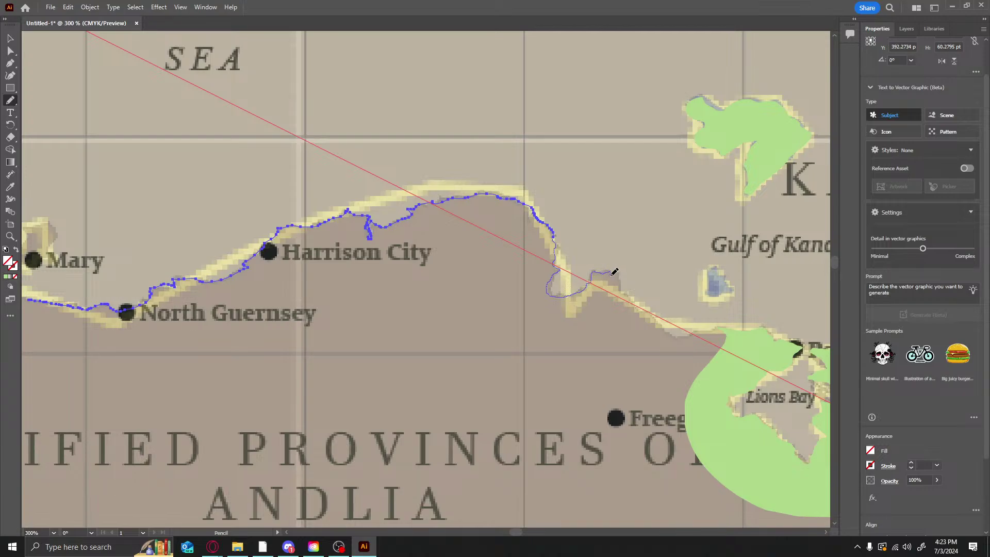
pyautogui.moveTo(624, 284); pyautogui.dragTo(680, 334)
pyautogui.moveTo(726, 326)
pyautogui.mouseDown()
pyautogui.moveTo(732, 357)
pyautogui.moveTo(679, 444)
pyautogui.moveTo(567, 464)
pyautogui.moveTo(32, 409)
pyautogui.moveTo(32, 307)
pyautogui.mouseUp()
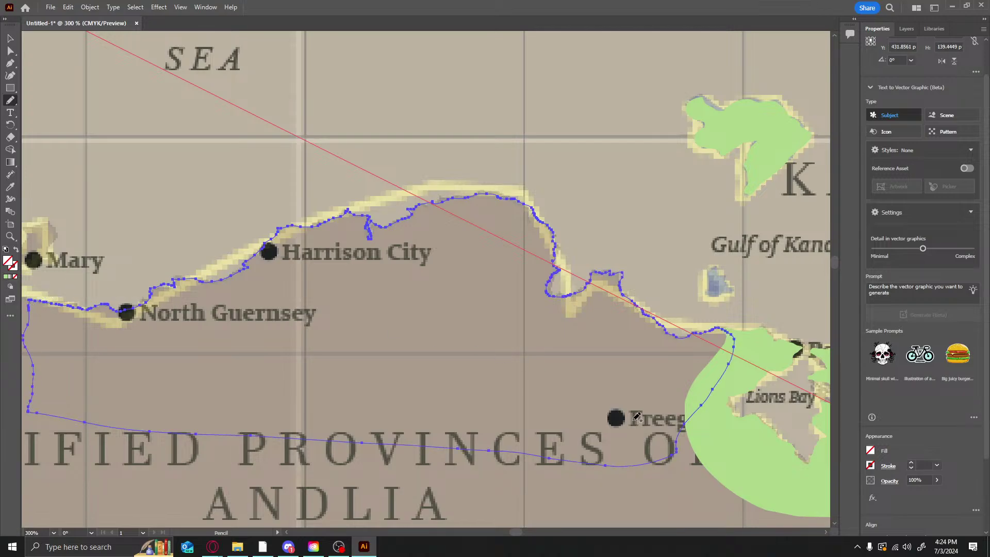
pyautogui.press('i')
pyautogui.click(727, 434)
# Trace the coast from south of Mary past Newton and Wingham, close the shape about 134 pt tall overlapping the previous land, and fill it green
pyautogui.press('n')
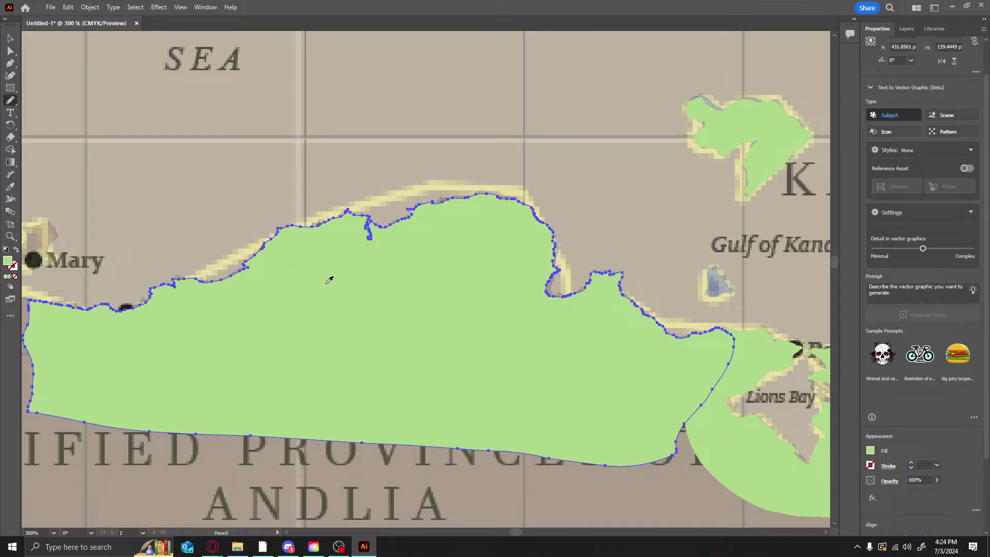
pyautogui.keyDown('ctrl'); pyautogui.hscroll(-8, 325, 282); pyautogui.keyUp('ctrl')
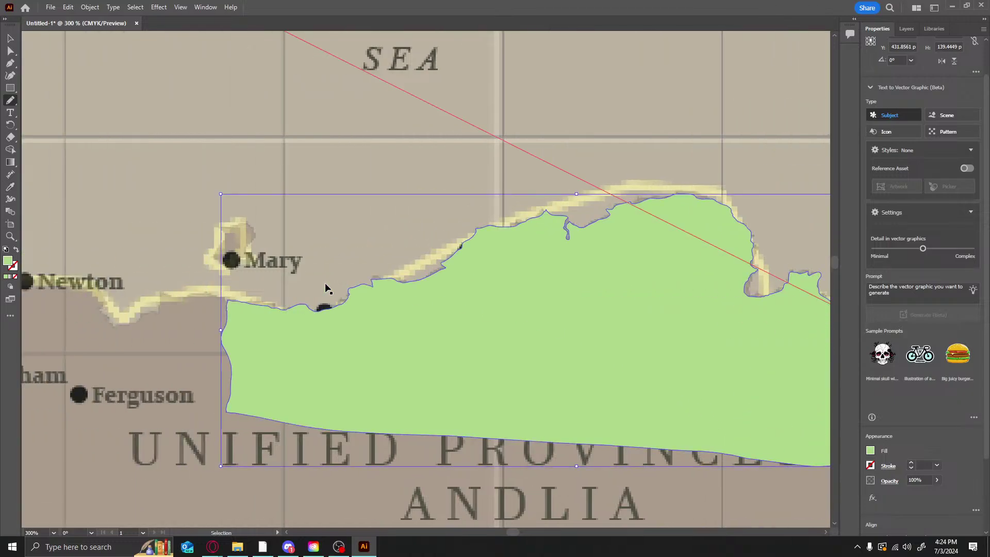
pyautogui.keyDown('ctrl'); pyautogui.hscroll(-10, 325, 284); pyautogui.keyUp('ctrl')
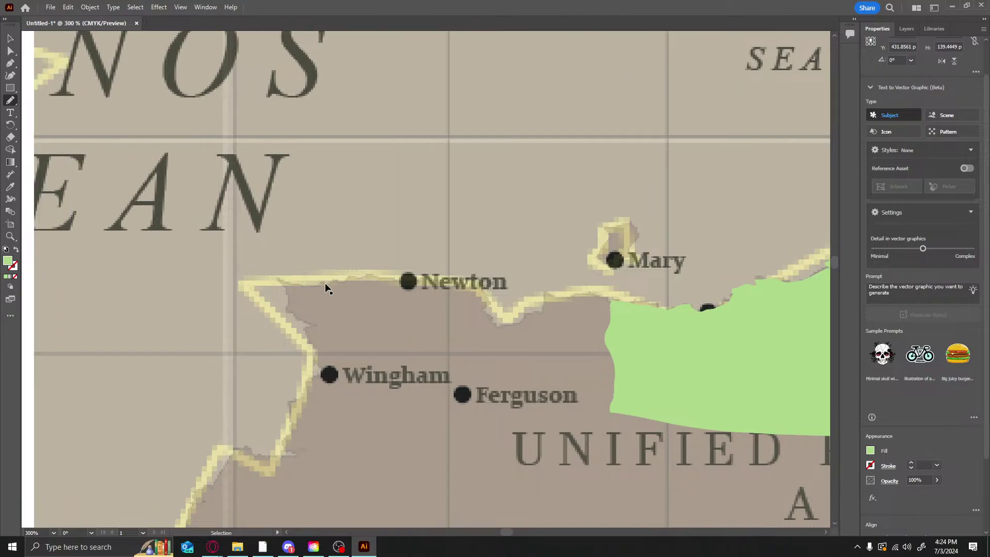
pyautogui.keyDown('alt'); pyautogui.scroll(-4, 326, 284); pyautogui.keyUp('alt')
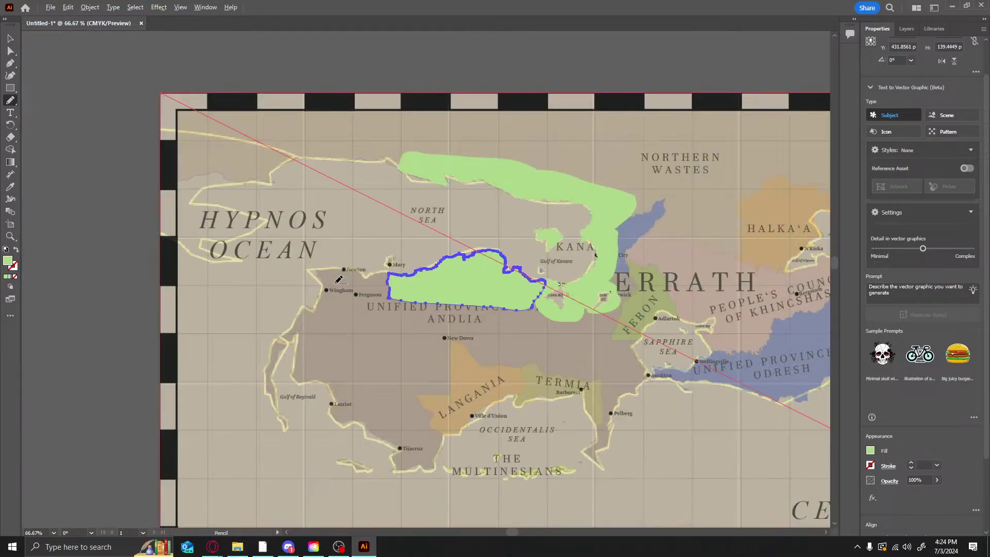
pyautogui.keyDown('alt'); pyautogui.scroll(5, 338, 279); pyautogui.keyUp('alt')
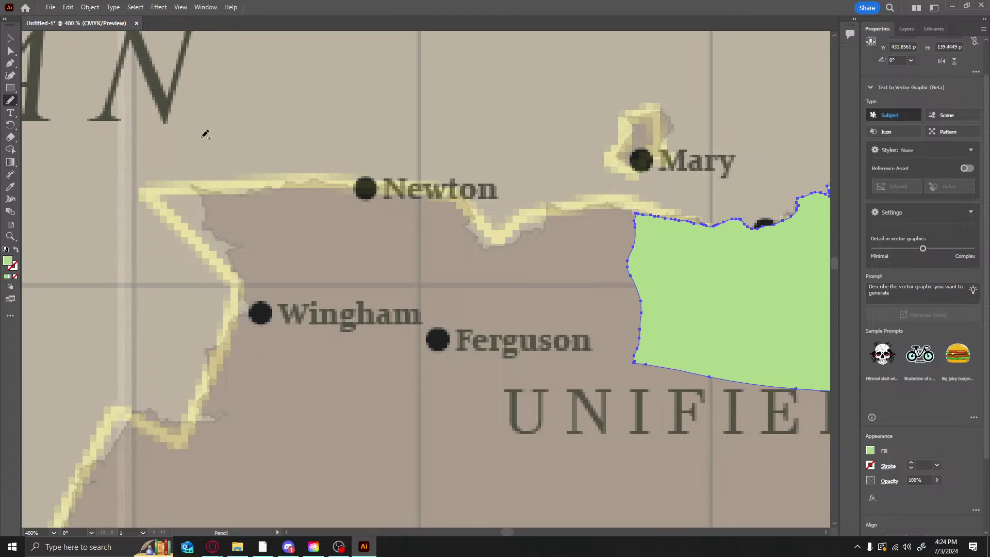
pyautogui.moveTo(678, 283)
pyautogui.mouseDown()
pyautogui.moveTo(648, 220)
pyautogui.moveTo(625, 208)
pyautogui.mouseUp()
pyautogui.moveTo(609, 207)
pyautogui.mouseDown()
pyautogui.moveTo(550, 201)
pyautogui.moveTo(549, 217)
pyautogui.moveTo(493, 246)
pyautogui.moveTo(479, 239)
pyautogui.moveTo(467, 192)
pyautogui.moveTo(456, 190)
pyautogui.moveTo(202, 185)
pyautogui.moveTo(201, 205)
pyautogui.mouseUp()
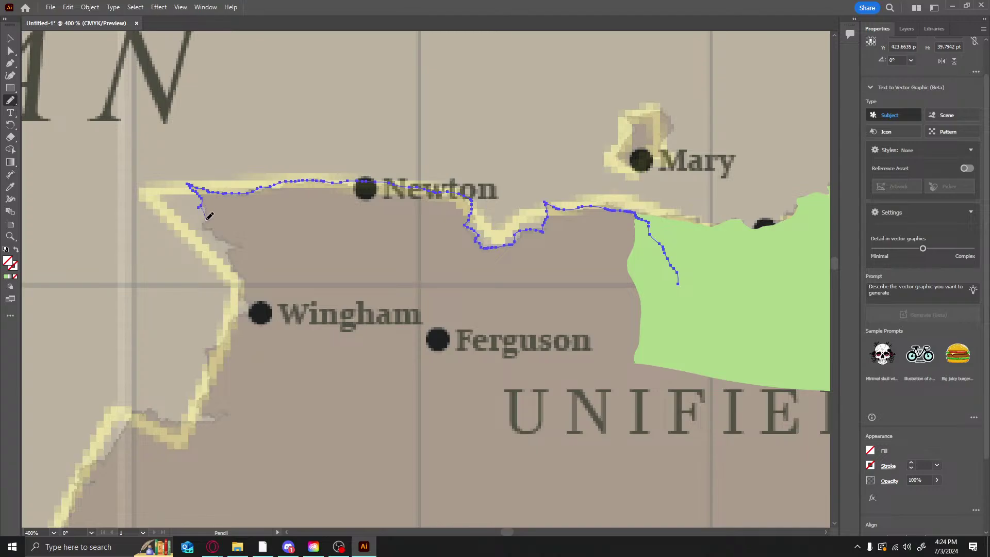
pyautogui.moveTo(202, 226); pyautogui.dragTo(230, 256)
pyautogui.moveTo(250, 300)
pyautogui.mouseDown()
pyautogui.moveTo(257, 309)
pyautogui.moveTo(233, 311)
pyautogui.moveTo(209, 350)
pyautogui.moveTo(199, 404)
pyautogui.moveTo(227, 410)
pyautogui.moveTo(195, 421)
pyautogui.moveTo(137, 408)
pyautogui.moveTo(108, 453)
pyautogui.moveTo(83, 467)
pyautogui.moveTo(74, 507)
pyautogui.moveTo(714, 522)
pyautogui.moveTo(678, 283)
pyautogui.mouseUp()
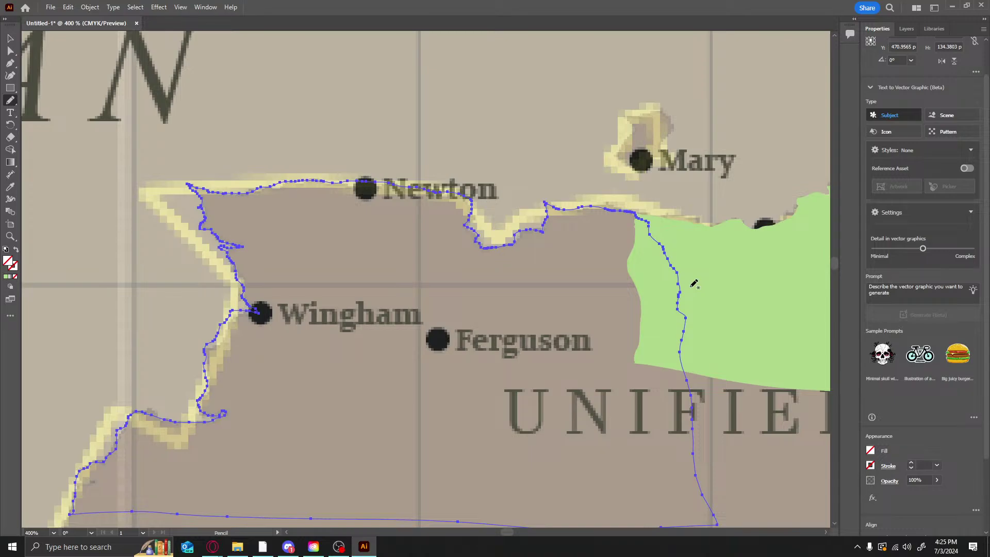
pyautogui.press('i')
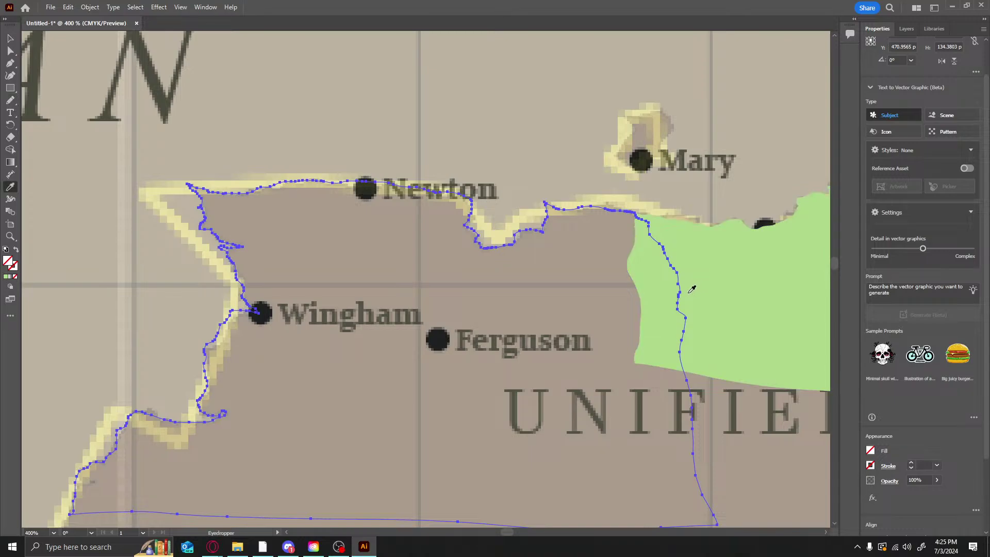
pyautogui.click(737, 274)
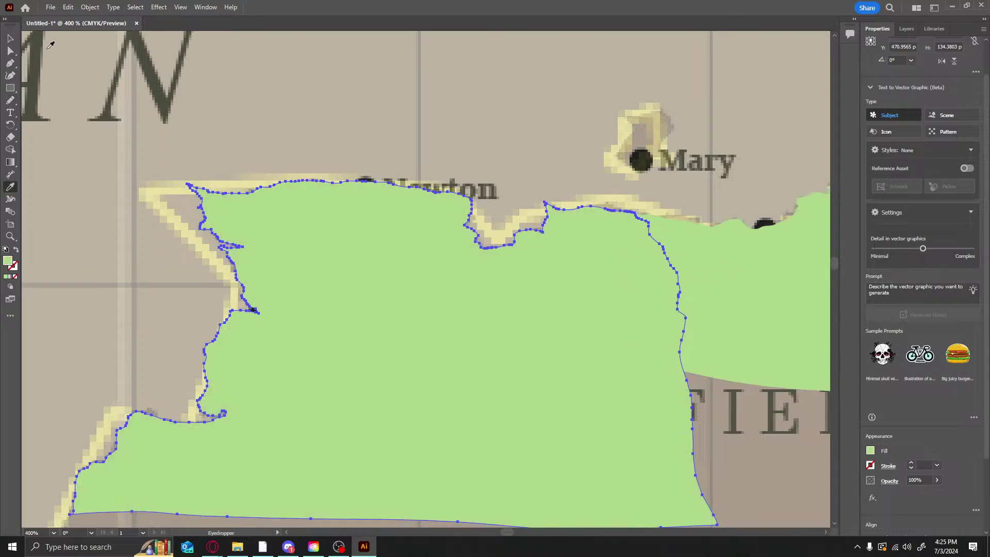
# Trace the coastline from the Wingham land section southward around the narrow inlet at the northern end of the Gulf of Reginald with the Pencil tool
pyautogui.click(10, 38)
pyautogui.keyDown('alt'); pyautogui.scroll(-5, 445, 281); pyautogui.keyUp('alt')
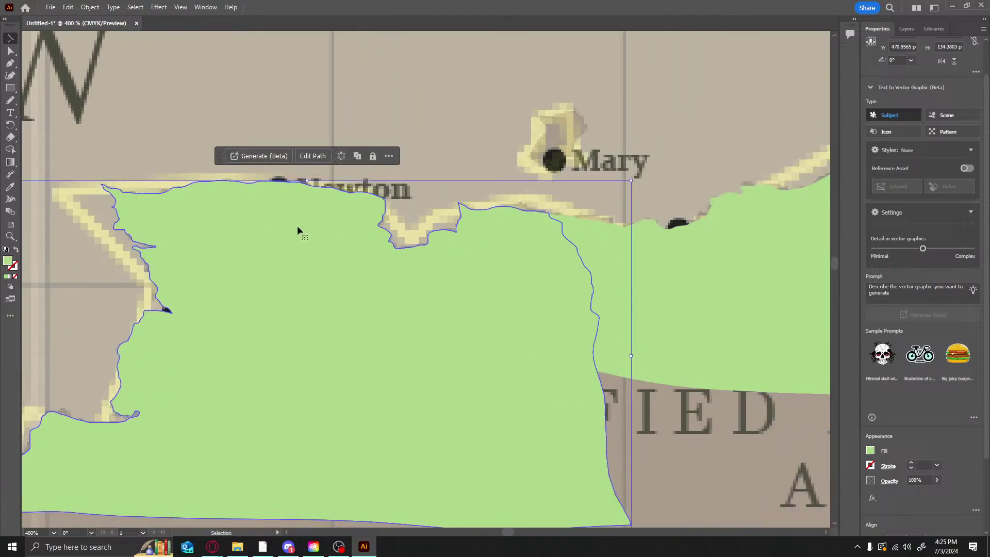
pyautogui.keyDown('alt'); pyautogui.scroll(3, 270, 270); pyautogui.keyUp('alt')
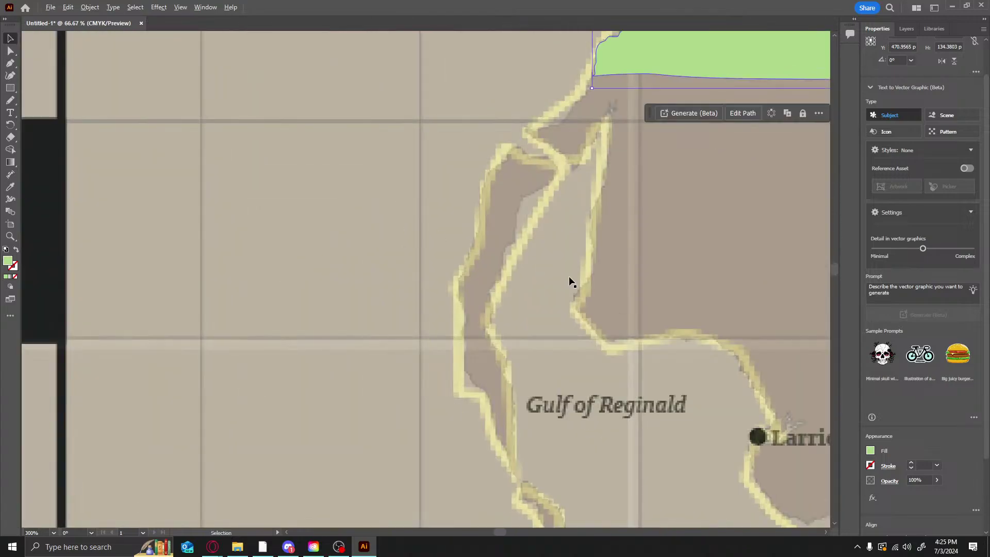
pyautogui.keyDown('alt'); pyautogui.scroll(2, 706, 297); pyautogui.keyUp('alt')
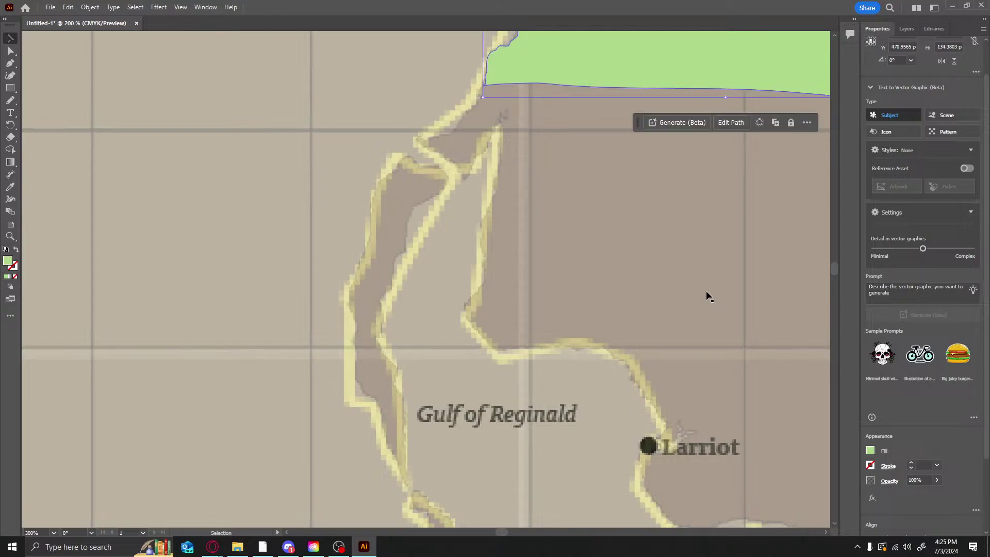
pyautogui.scroll(-1, 701, 298)
pyautogui.keyDown('ctrl'); pyautogui.hscroll(2, 702, 301); pyautogui.keyUp('ctrl')
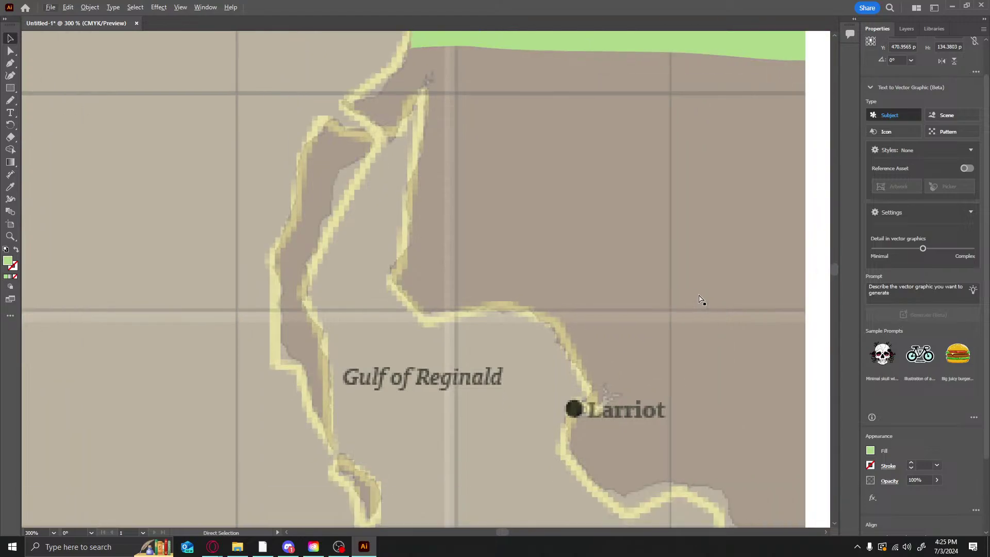
pyautogui.keyDown('alt'); pyautogui.scroll(-1, 702, 301); pyautogui.keyUp('alt')
pyautogui.keyDown('ctrl'); pyautogui.hscroll(4, 700, 299); pyautogui.keyUp('ctrl')
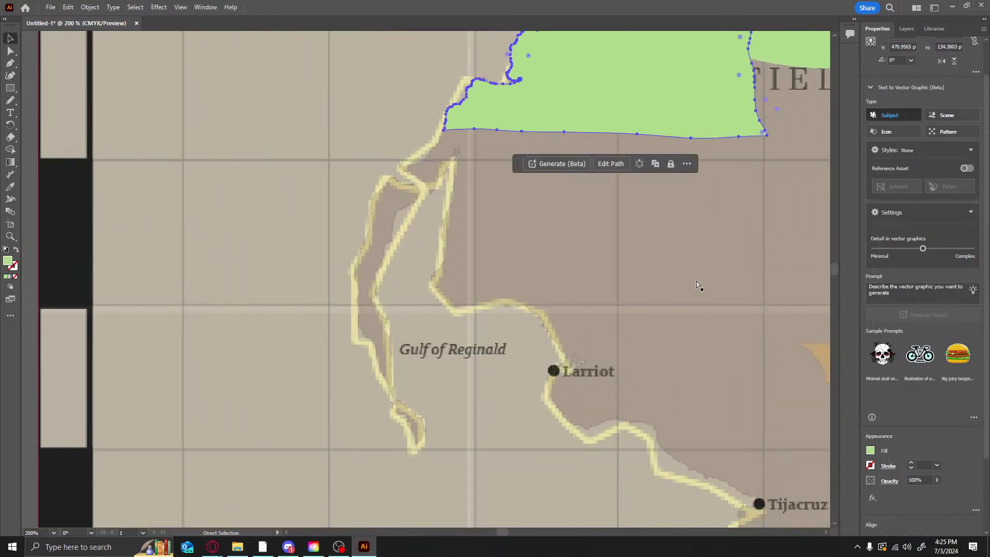
pyautogui.keyDown('ctrl'); pyautogui.hscroll(1, 697, 281); pyautogui.keyUp('ctrl')
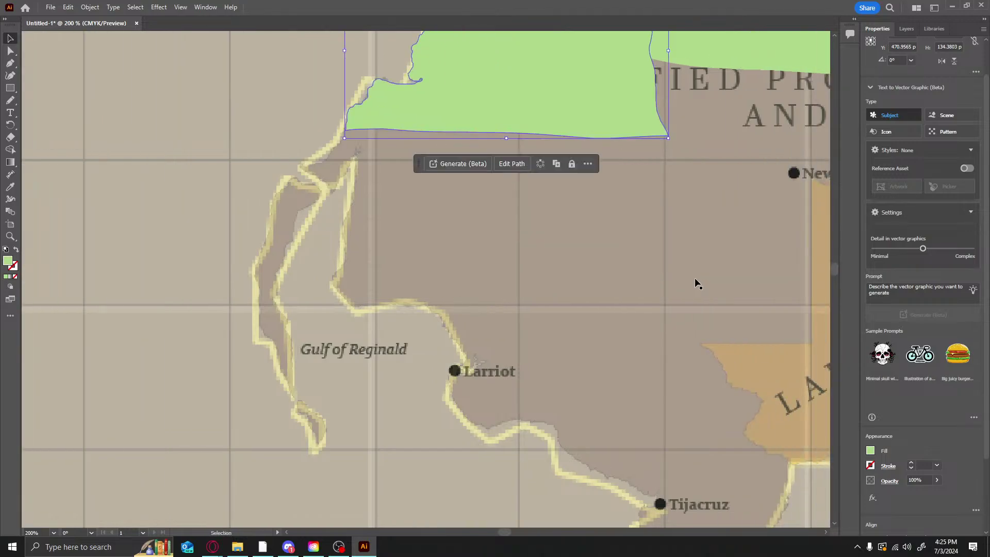
pyautogui.scroll(-1, 696, 283)
pyautogui.press('n')
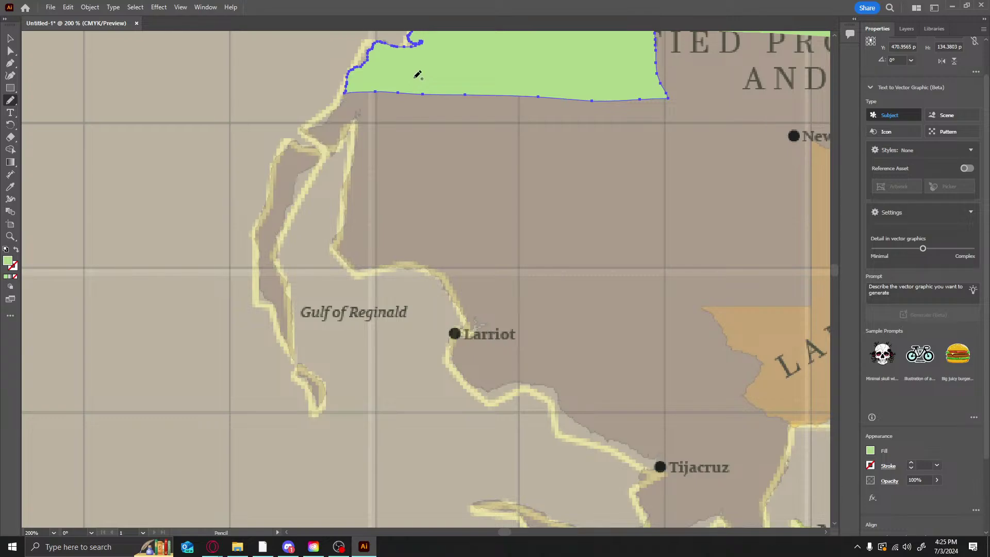
pyautogui.moveTo(418, 66)
pyautogui.mouseDown()
pyautogui.moveTo(362, 79)
pyautogui.moveTo(326, 119)
pyautogui.moveTo(301, 127)
pyautogui.moveTo(332, 153)
pyautogui.moveTo(361, 109)
pyautogui.moveTo(342, 187)
pyautogui.moveTo(351, 223)
pyautogui.mouseUp()
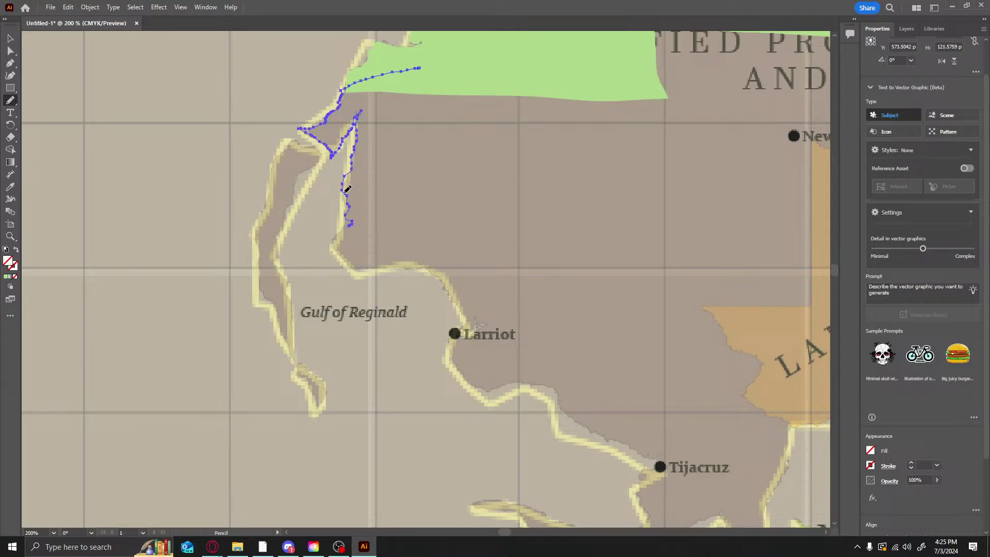
# Continue the path along the Gulf of Reginald's eastern shore past Larriot, close it about 241 pt tall, and fill it with the land green
pyautogui.moveTo(347, 190)
pyautogui.mouseDown()
pyautogui.moveTo(349, 216)
pyautogui.moveTo(334, 237)
pyautogui.moveTo(347, 254)
pyautogui.moveTo(439, 269)
pyautogui.moveTo(466, 317)
pyautogui.moveTo(459, 332)
pyautogui.moveTo(475, 317)
pyautogui.moveTo(492, 325)
pyautogui.mouseUp()
pyautogui.moveTo(471, 333)
pyautogui.mouseDown()
pyautogui.moveTo(454, 333)
pyautogui.moveTo(452, 343)
pyautogui.moveTo(468, 375)
pyautogui.moveTo(640, 273)
pyautogui.moveTo(593, 175)
pyautogui.moveTo(519, 93)
pyautogui.moveTo(462, 69)
pyautogui.moveTo(423, 67)
pyautogui.mouseUp()
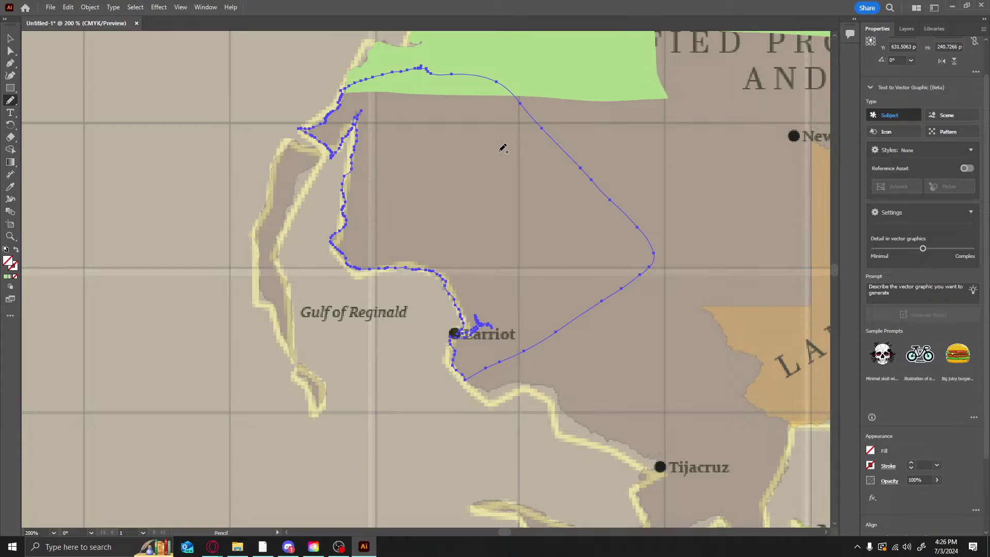
pyautogui.press('i')
pyautogui.click(584, 71)
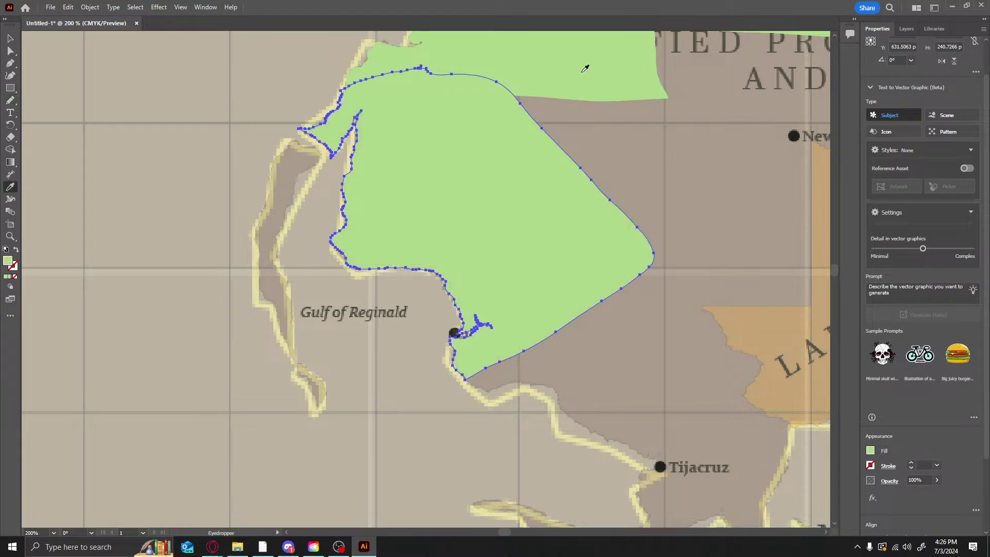
# Trace the coast from the Gulf of Reginald past Tijacruz towards Ville d'Union, close the shape about 241 pt tall, and fill it green
pyautogui.scroll(-3, 571, 255)
pyautogui.keyDown('shift'); pyautogui.hscroll(5, 567, 268); pyautogui.keyUp('shift')
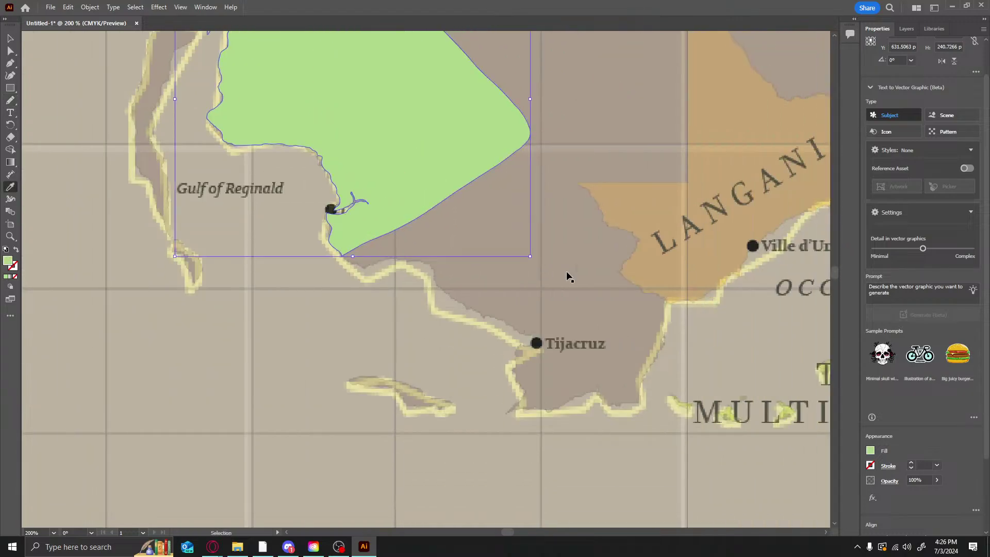
pyautogui.press('n')
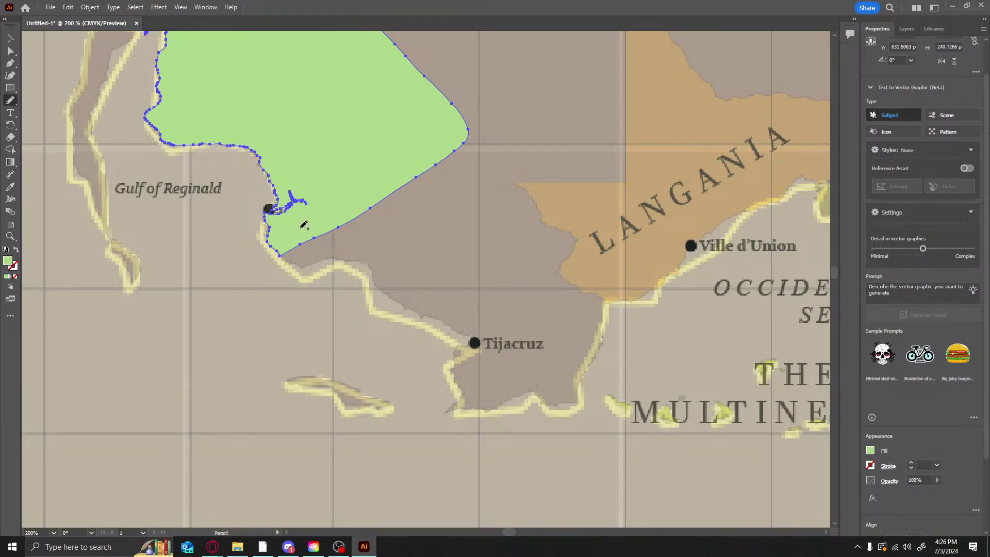
pyautogui.moveTo(304, 227)
pyautogui.mouseDown()
pyautogui.moveTo(281, 253)
pyautogui.moveTo(311, 266)
pyautogui.moveTo(370, 263)
pyautogui.moveTo(405, 302)
pyautogui.moveTo(474, 341)
pyautogui.moveTo(451, 360)
pyautogui.moveTo(459, 398)
pyautogui.moveTo(448, 408)
pyautogui.moveTo(458, 409)
pyautogui.moveTo(496, 409)
pyautogui.moveTo(536, 388)
pyautogui.moveTo(575, 403)
pyautogui.moveTo(602, 350)
pyautogui.moveTo(606, 307)
pyautogui.moveTo(637, 303)
pyautogui.moveTo(679, 268)
pyautogui.moveTo(539, 108)
pyautogui.moveTo(371, 146)
pyautogui.moveTo(301, 223)
pyautogui.mouseUp()
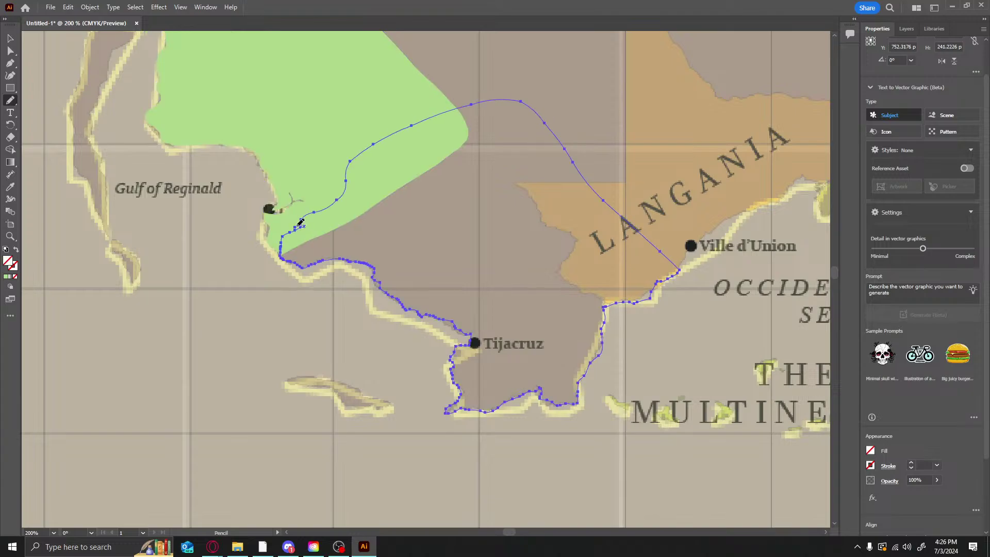
pyautogui.scroll(-2, 301, 223)
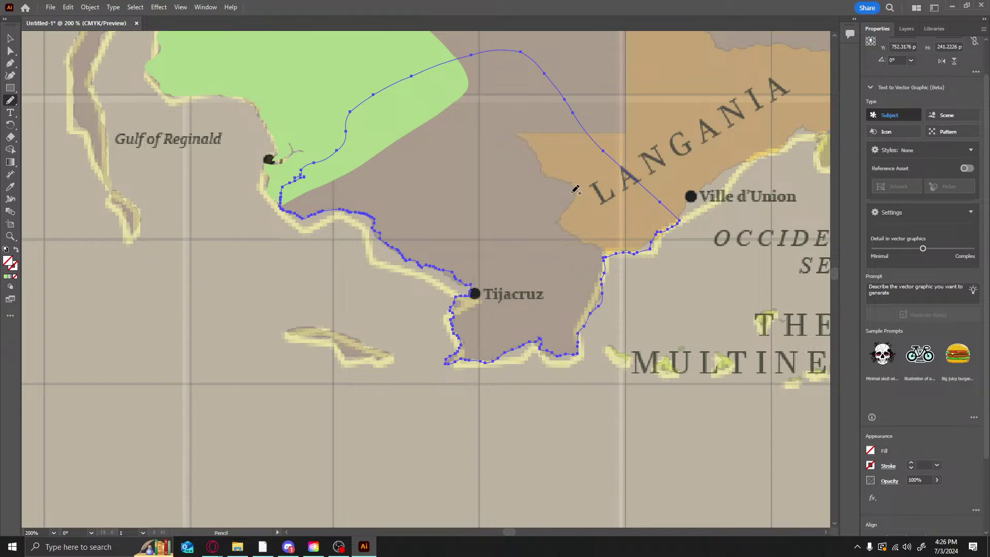
pyautogui.press('i')
pyautogui.click(371, 52)
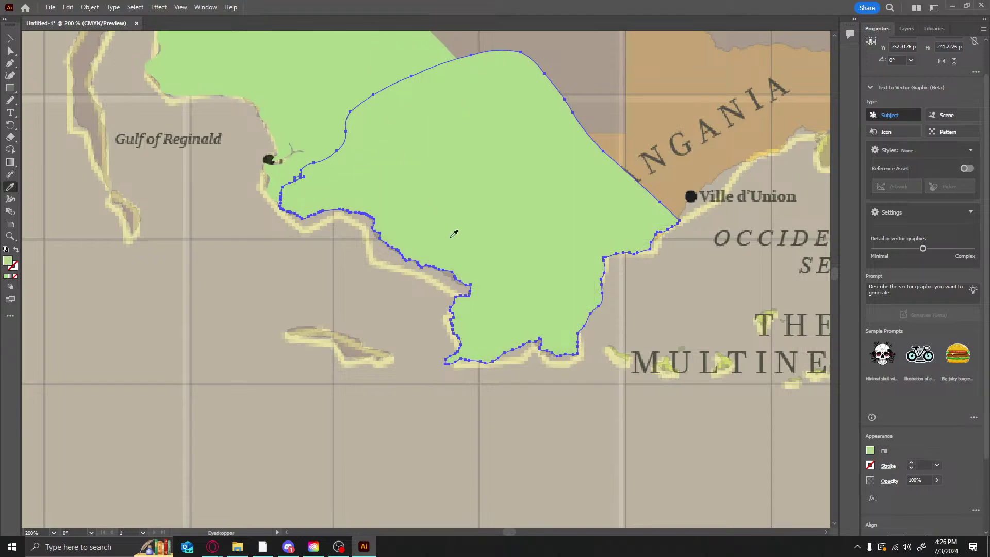
# Hide the Guide and Base layers and deselect the land section so that only the green land shapes are shown
pyautogui.keyDown('ctrl'); pyautogui.hscroll(10, 454, 220); pyautogui.keyUp('ctrl')
pyautogui.keyDown('ctrl'); pyautogui.hscroll(8, 451, 218); pyautogui.keyUp('ctrl')
pyautogui.scroll(2, 451, 222)
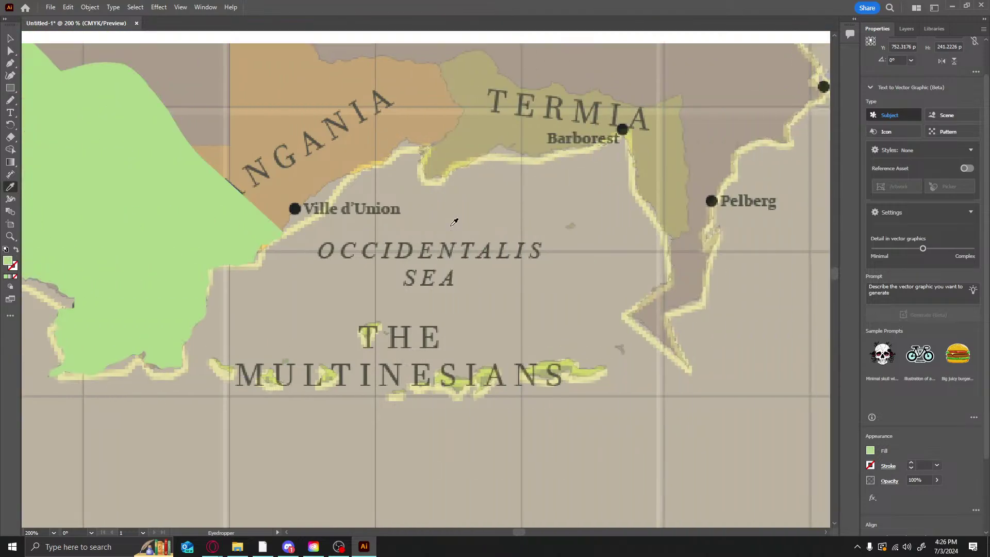
pyautogui.press('n')
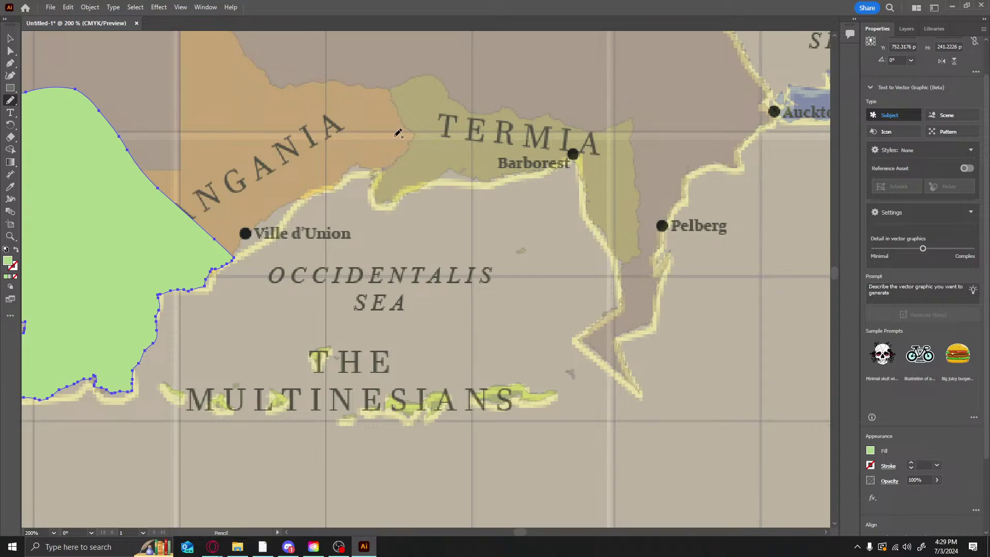
pyautogui.click(11, 38)
pyautogui.keyDown('ctrl'); pyautogui.scroll(-2, 256, 140); pyautogui.keyUp('ctrl')
pyautogui.keyDown('alt'); pyautogui.scroll(-6, 256, 140); pyautogui.keyUp('alt')
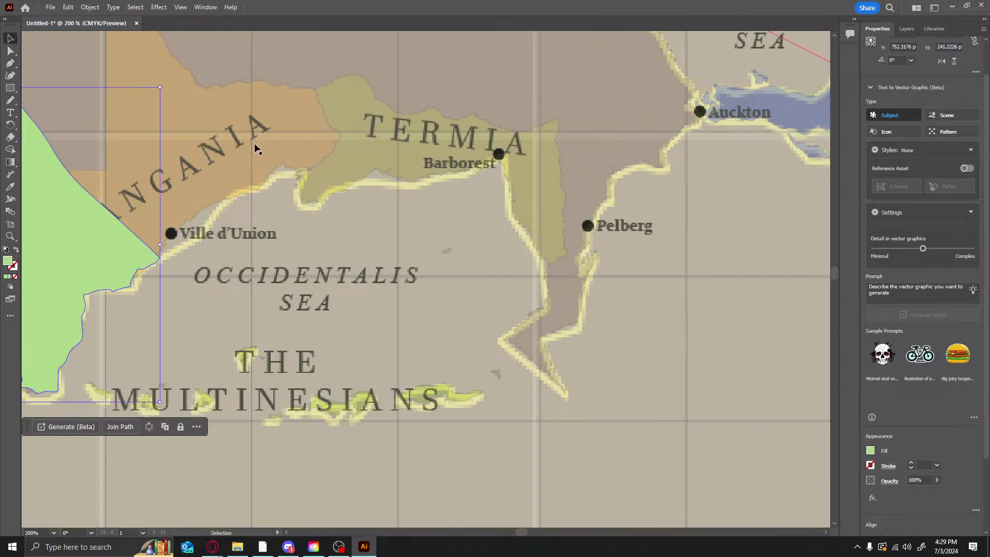
pyautogui.keyDown('ctrl'); pyautogui.scroll(2, 214, 173); pyautogui.keyUp('ctrl')
pyautogui.keyDown('alt'); pyautogui.scroll(3, 214, 172); pyautogui.keyUp('alt')
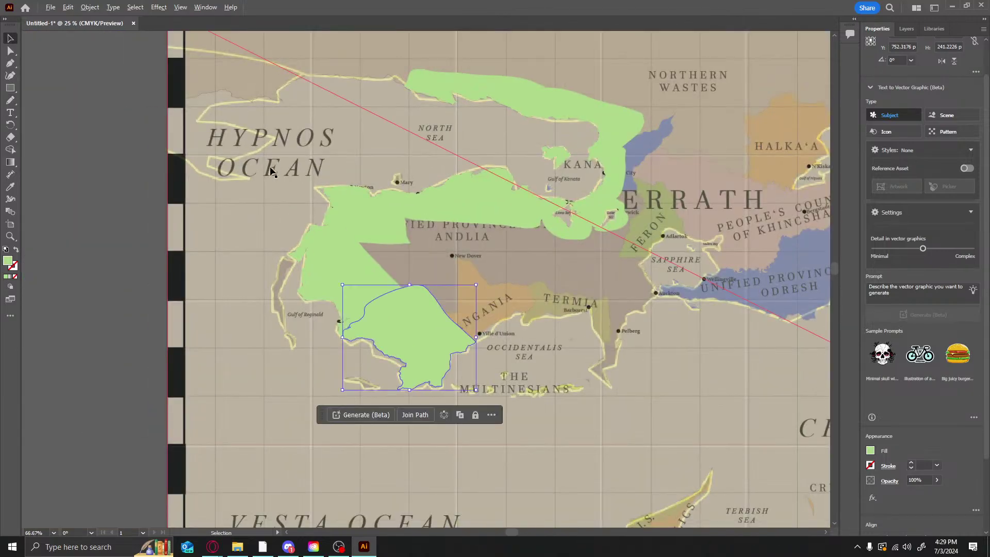
pyautogui.click(907, 29)
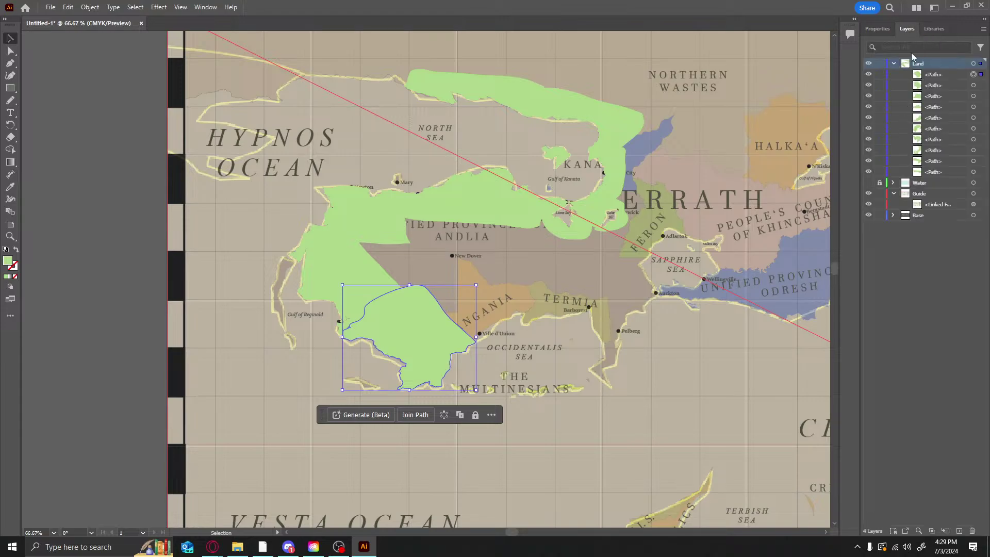
pyautogui.click(934, 29)
pyautogui.click(910, 30)
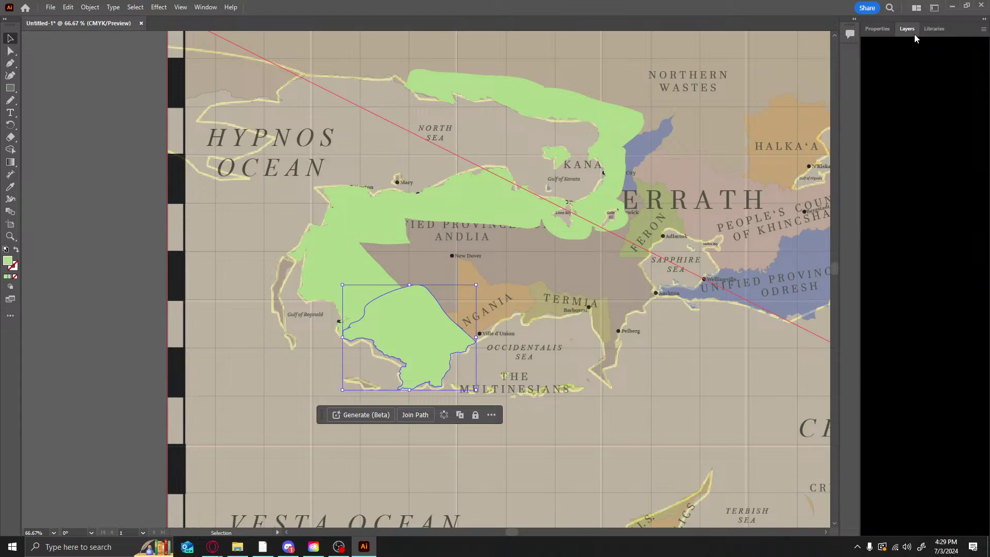
pyautogui.click(868, 206)
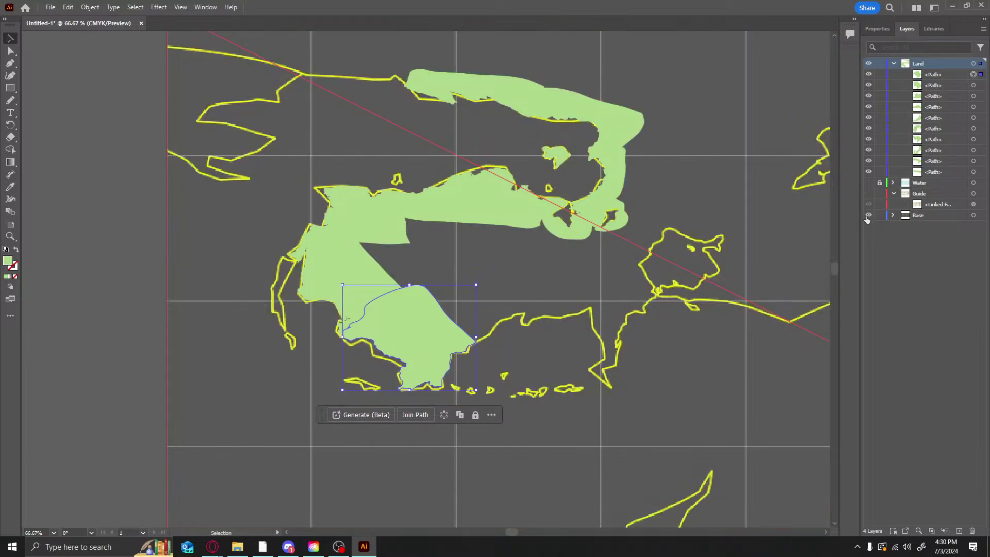
pyautogui.click(869, 216)
pyautogui.click(868, 194)
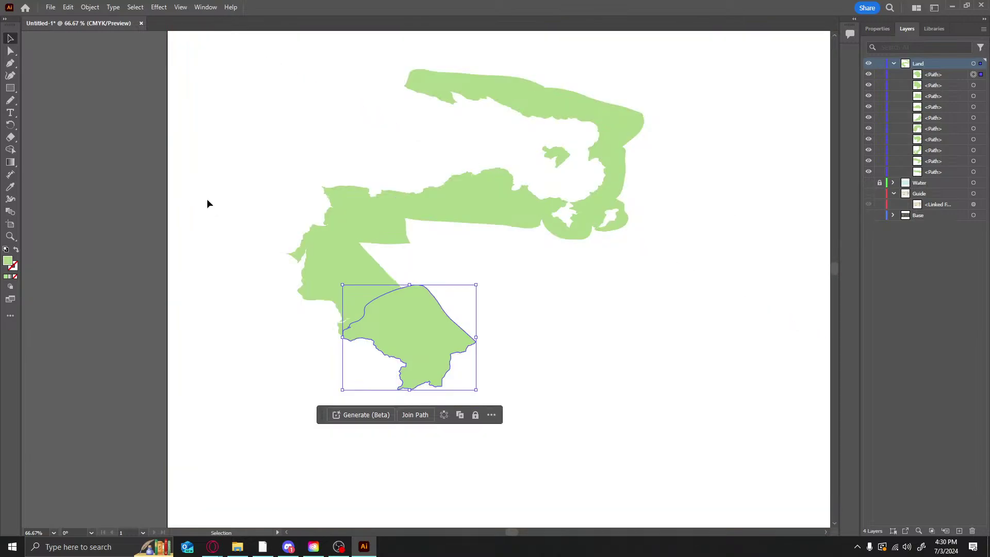
pyautogui.click(87, 111)
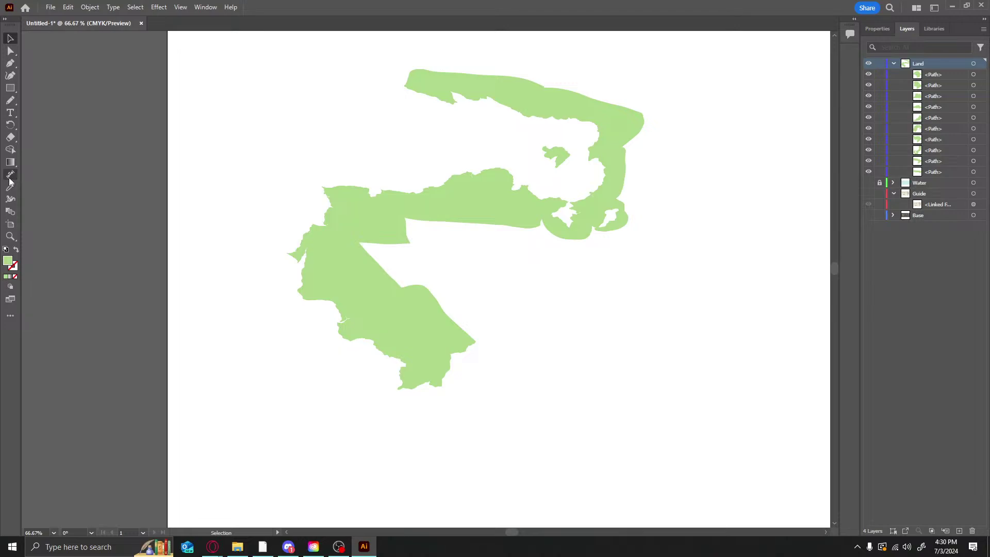
# Show the Guide layer, draw a closed shape over the interior around New Dover with the Pencil tool, and fill it with the land green
pyautogui.click(11, 101)
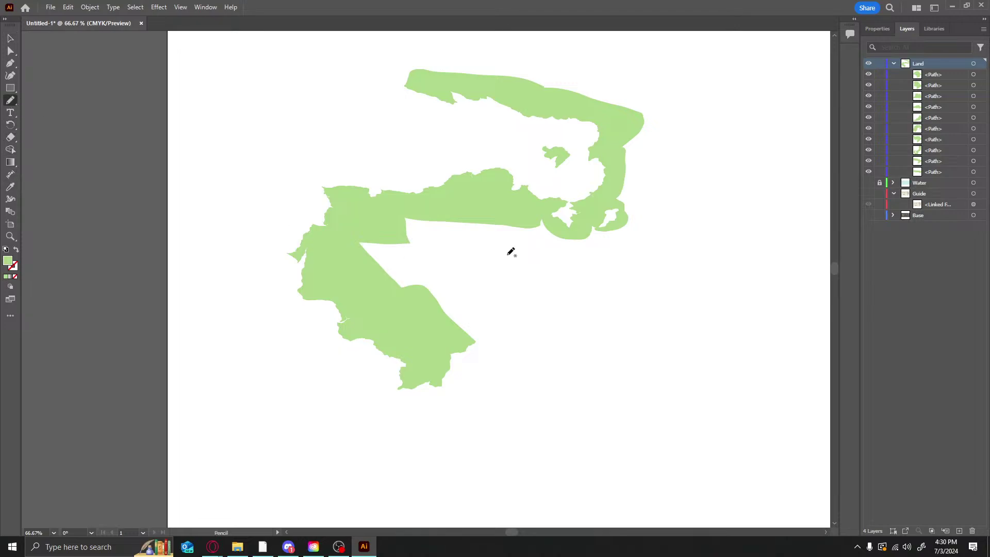
pyautogui.click(869, 193)
pyautogui.moveTo(393, 312)
pyautogui.mouseDown()
pyautogui.moveTo(434, 339)
pyautogui.moveTo(462, 339)
pyautogui.moveTo(475, 308)
pyautogui.moveTo(596, 239)
pyautogui.moveTo(595, 219)
pyautogui.moveTo(561, 233)
pyautogui.moveTo(542, 217)
pyautogui.moveTo(383, 217)
pyautogui.moveTo(363, 285)
pyautogui.moveTo(393, 311)
pyautogui.mouseUp()
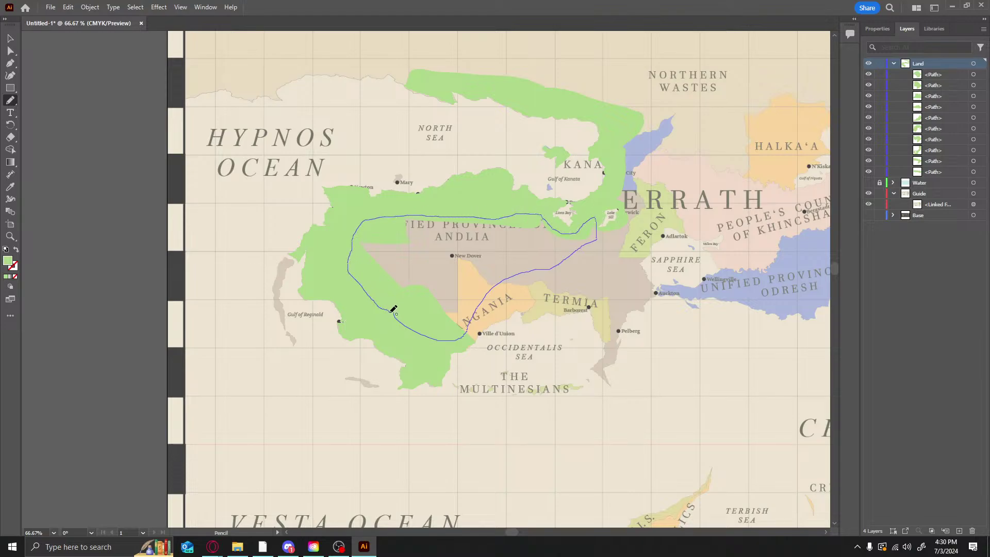
pyautogui.press('i')
pyautogui.click(358, 308)
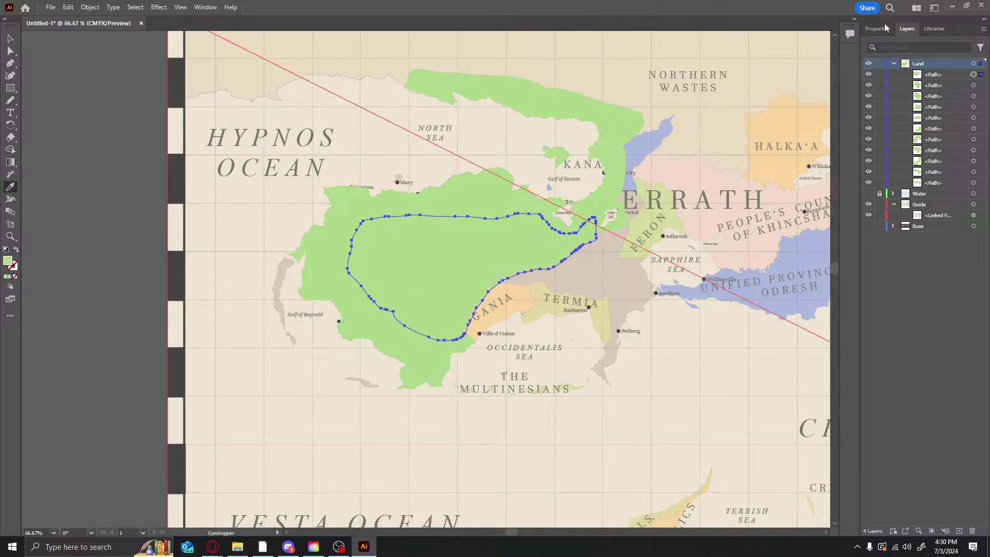
# Hide the Guide layer again, deselect the interior shape, and review the combined green landmass for gaps
pyautogui.click(869, 208)
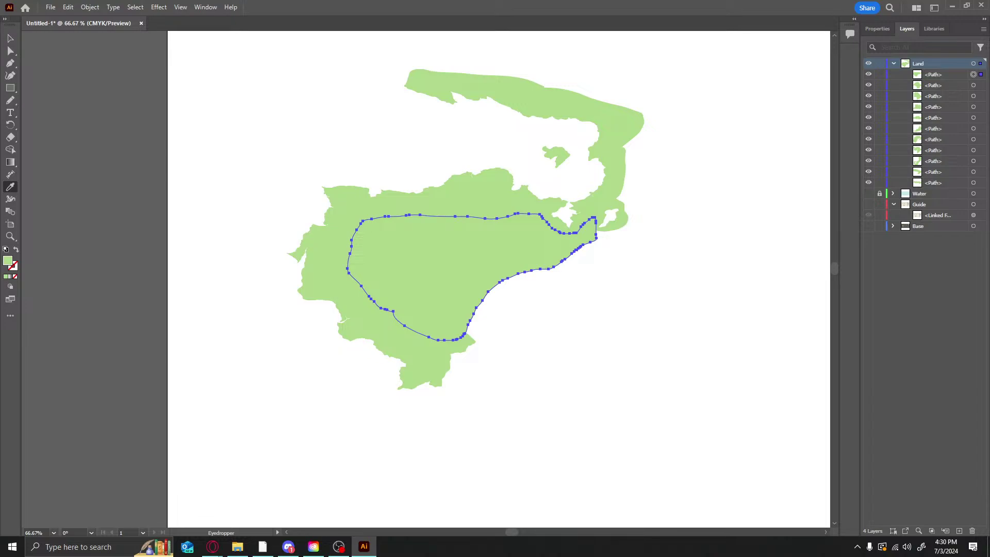
pyautogui.press('v')
pyautogui.click(148, 145)
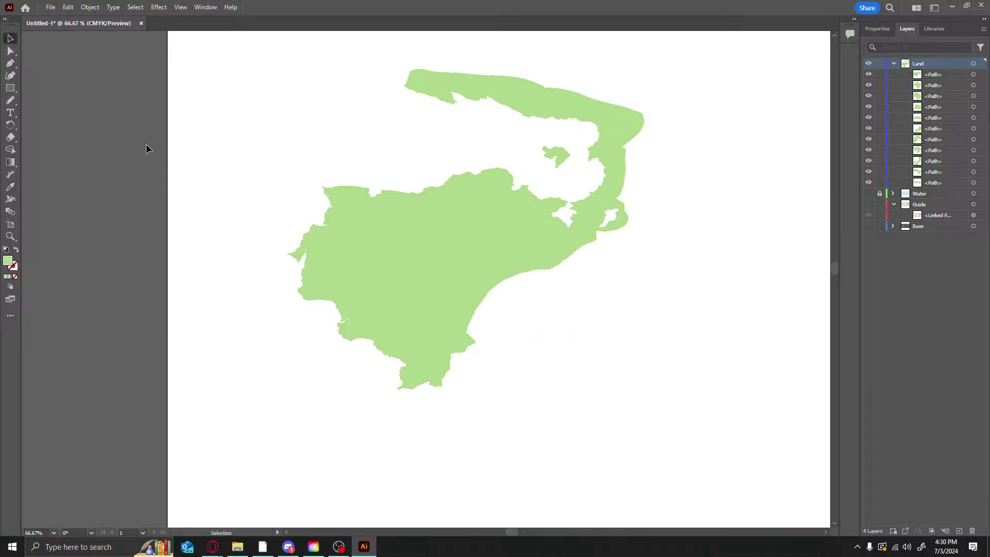
pyautogui.keyDown('ctrl'); pyautogui.scroll(-1, 368, 171); pyautogui.keyUp('ctrl')
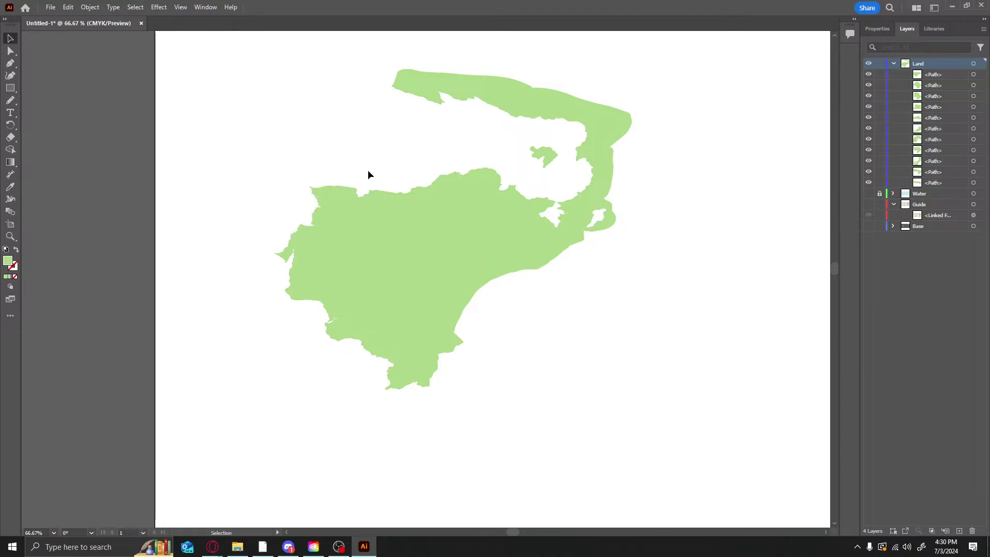
pyautogui.keyDown('alt'); pyautogui.scroll(5, 368, 170); pyautogui.keyUp('alt')
pyautogui.keyDown('alt'); pyautogui.scroll(-5, 399, 171); pyautogui.keyUp('alt')
pyautogui.keyDown('ctrl'); pyautogui.scroll(-2, 473, 175); pyautogui.keyUp('ctrl')
pyautogui.keyDown('ctrl'); pyautogui.scroll(-2, 528, 179); pyautogui.keyUp('ctrl')
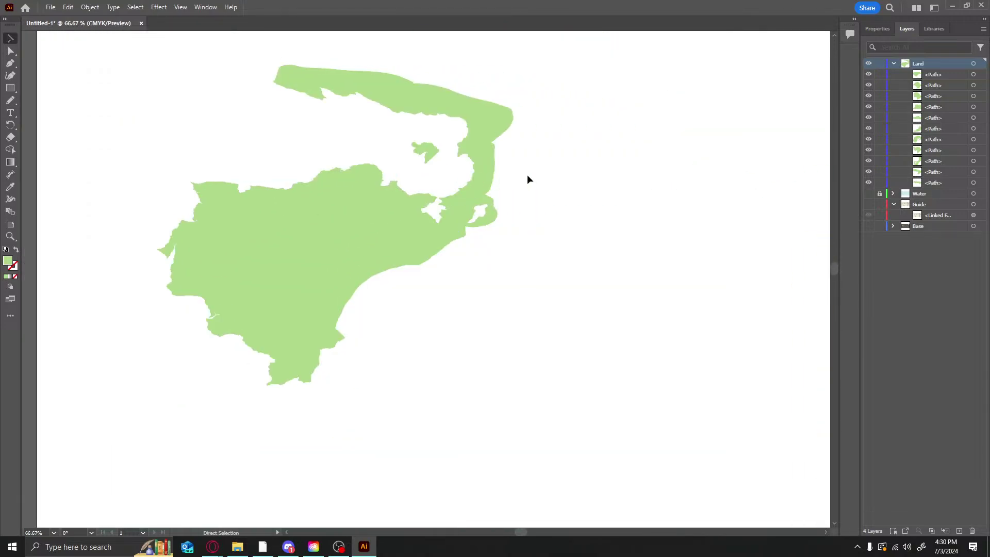
pyautogui.keyDown('alt'); pyautogui.scroll(3, 413, 179); pyautogui.keyUp('alt')
pyautogui.keyDown('alt'); pyautogui.scroll(-2, 412, 179); pyautogui.keyUp('alt')
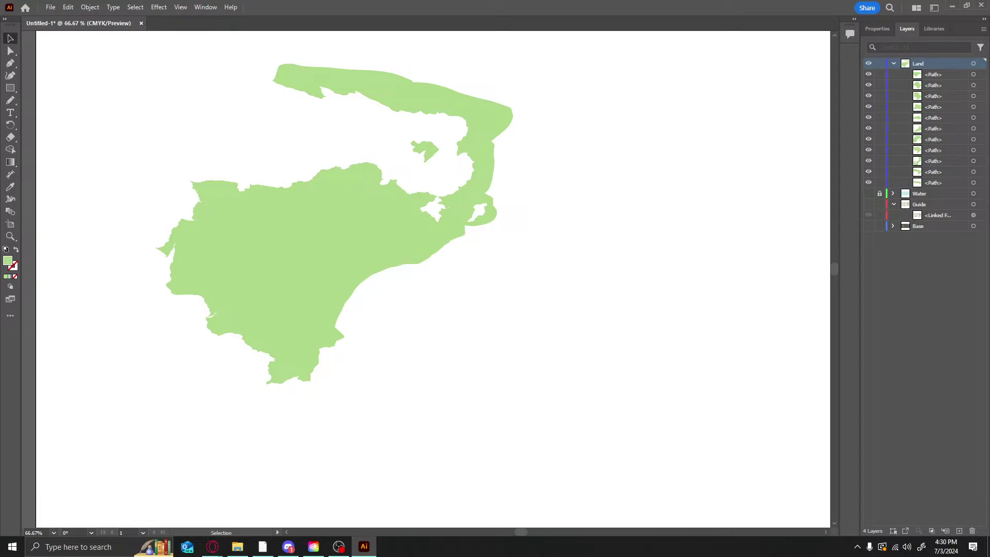